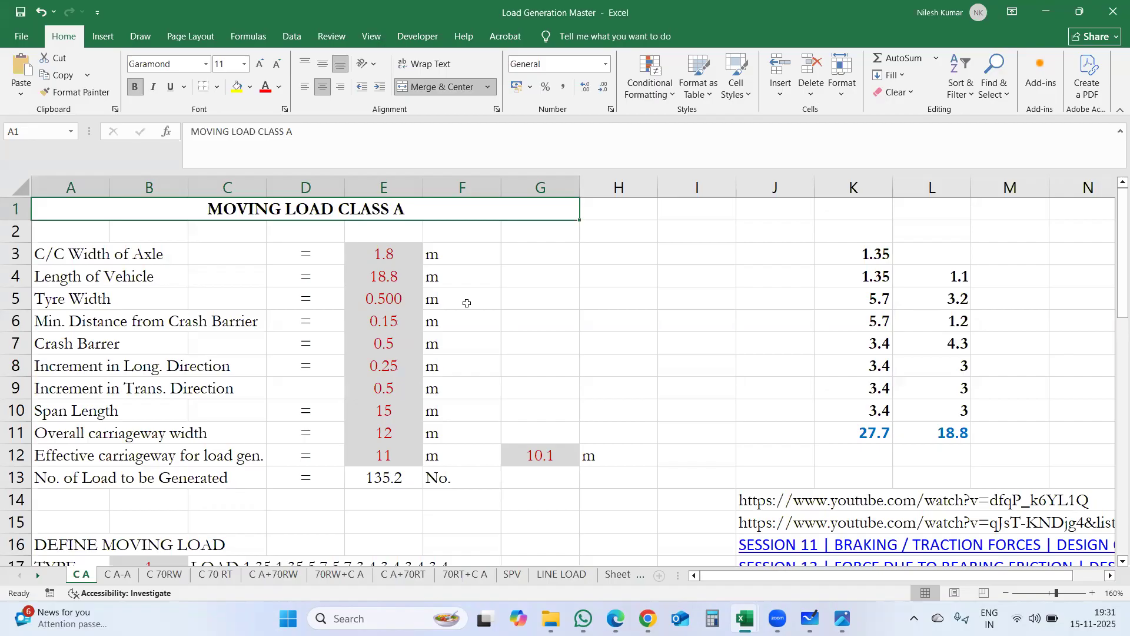
Switch to File Explorer, open the BRIDGES folder inside 11 IS Codes on drive E, and search it for "6"
{"action": "left_click", "coordinate": [77, 255]}
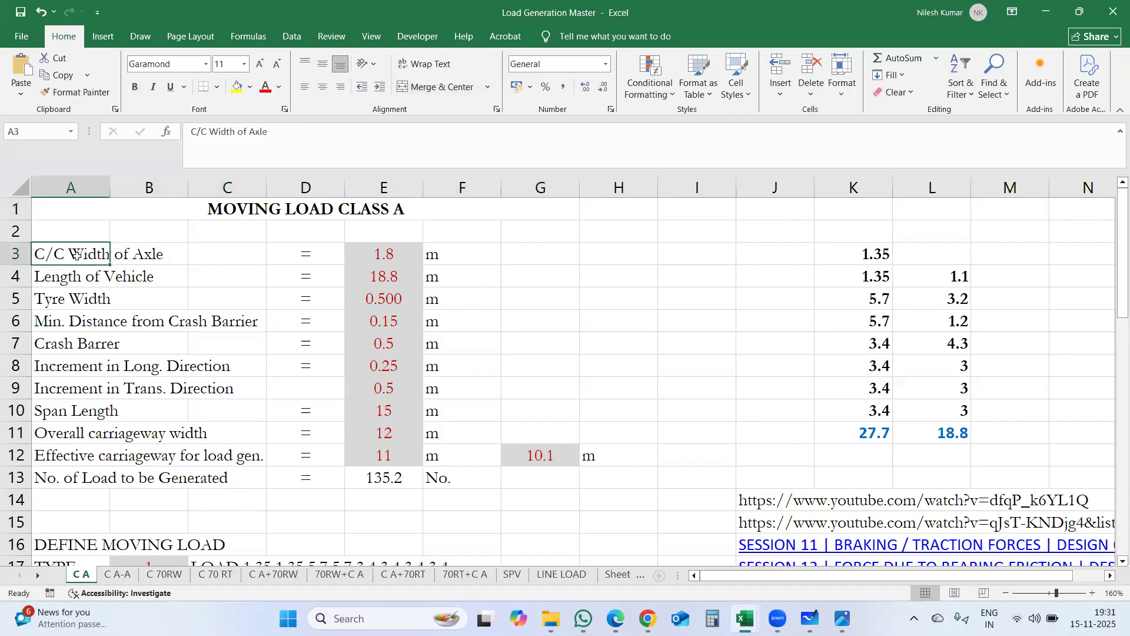
{"action": "left_click", "coordinate": [399, 255]}
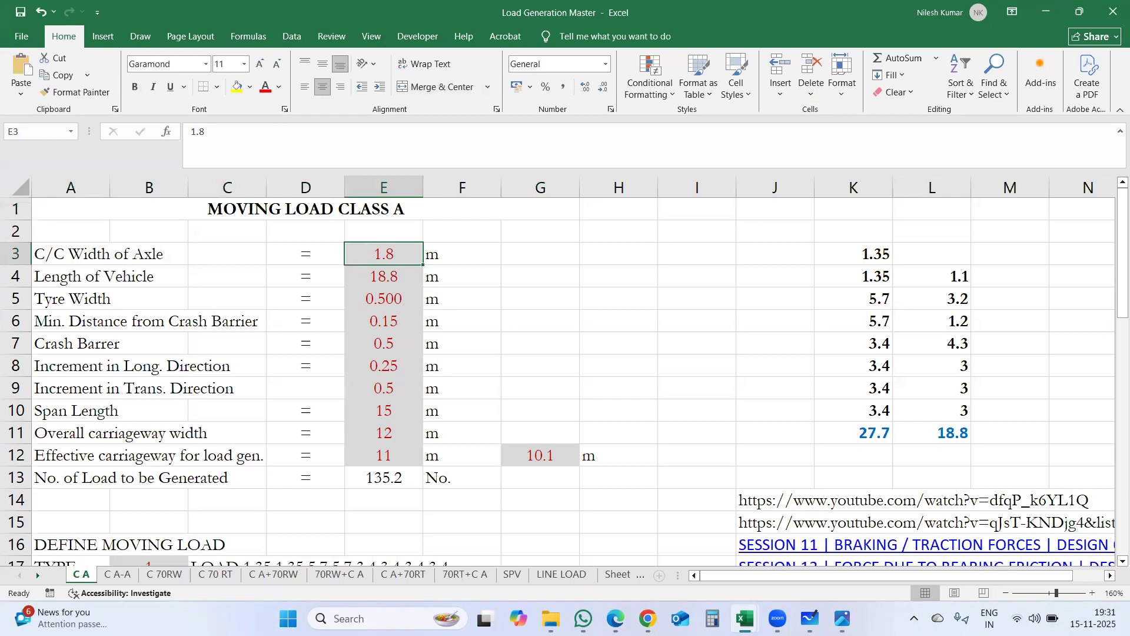
{"action": "left_click", "coordinate": [551, 618]}
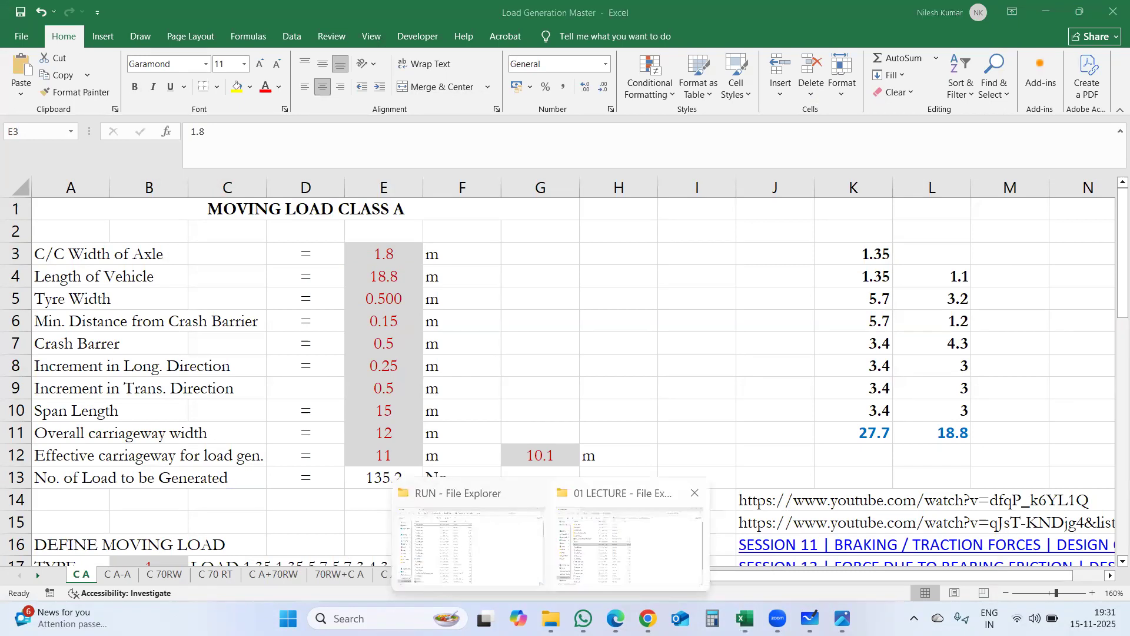
{"action": "left_click", "coordinate": [629, 544]}
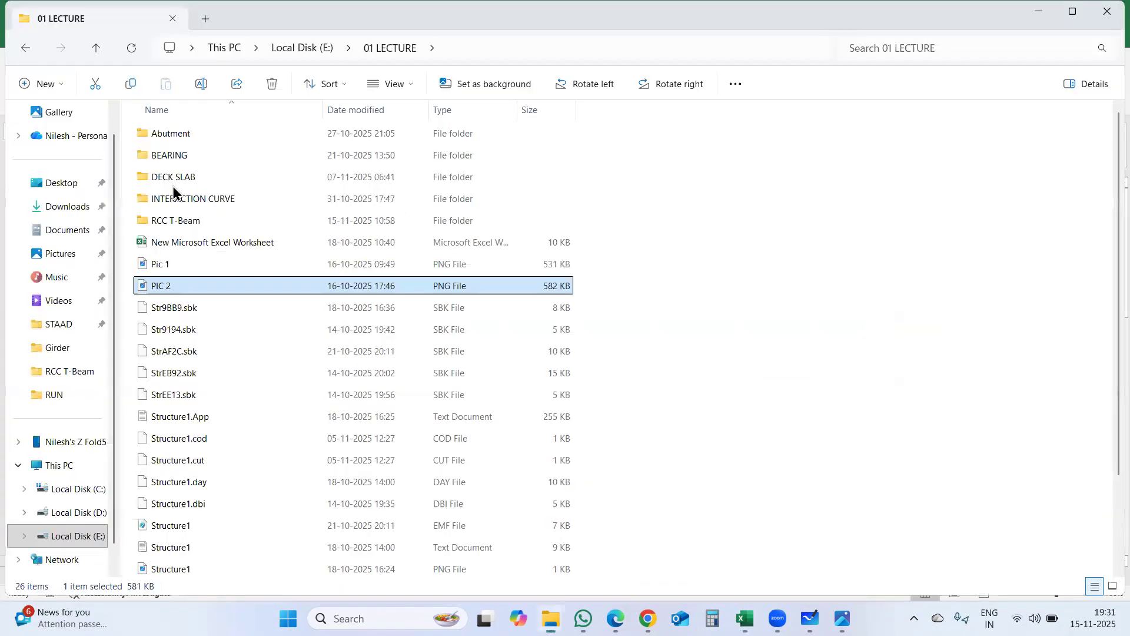
{"action": "left_click", "coordinate": [99, 52]}
{"action": "double_click", "coordinate": [174, 156]}
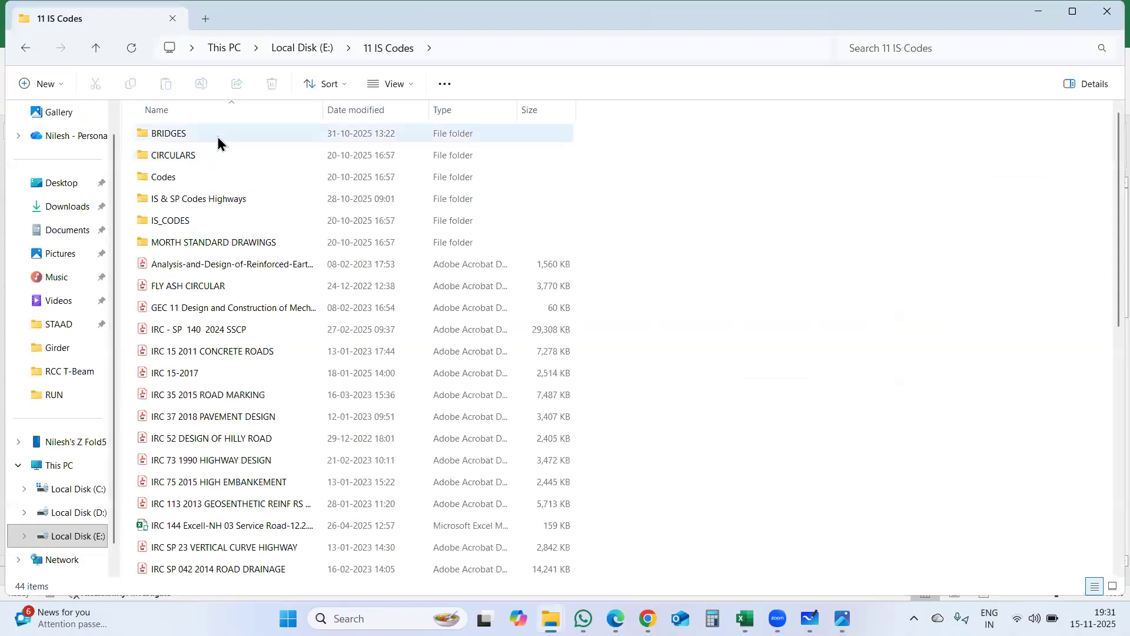
{"action": "double_click", "coordinate": [218, 142]}
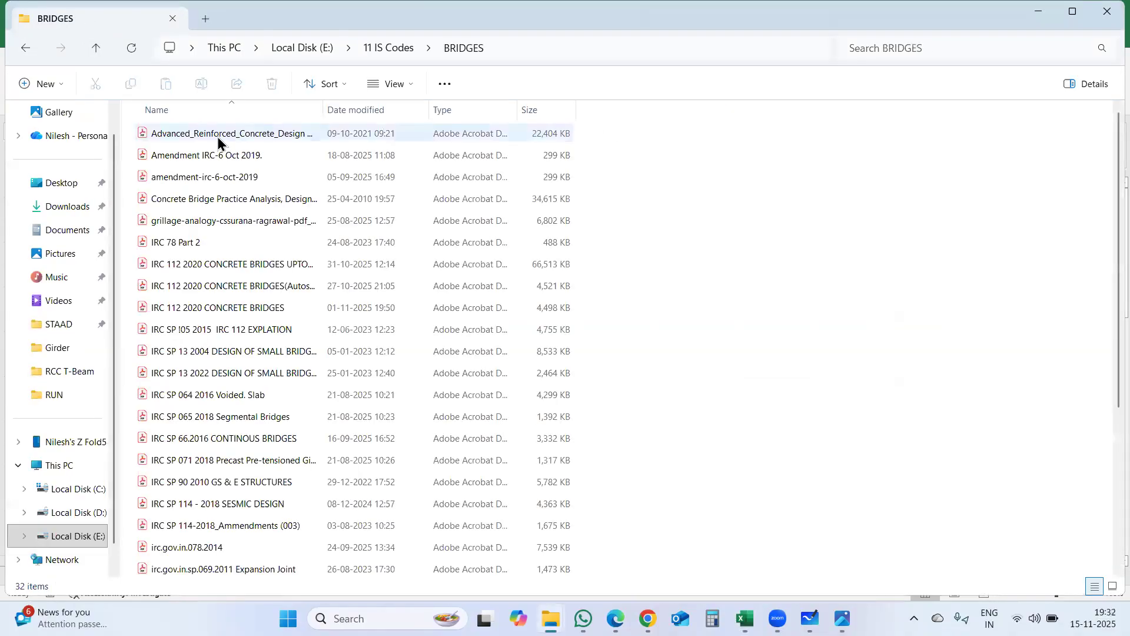
{"action": "left_click", "coordinate": [914, 52]}
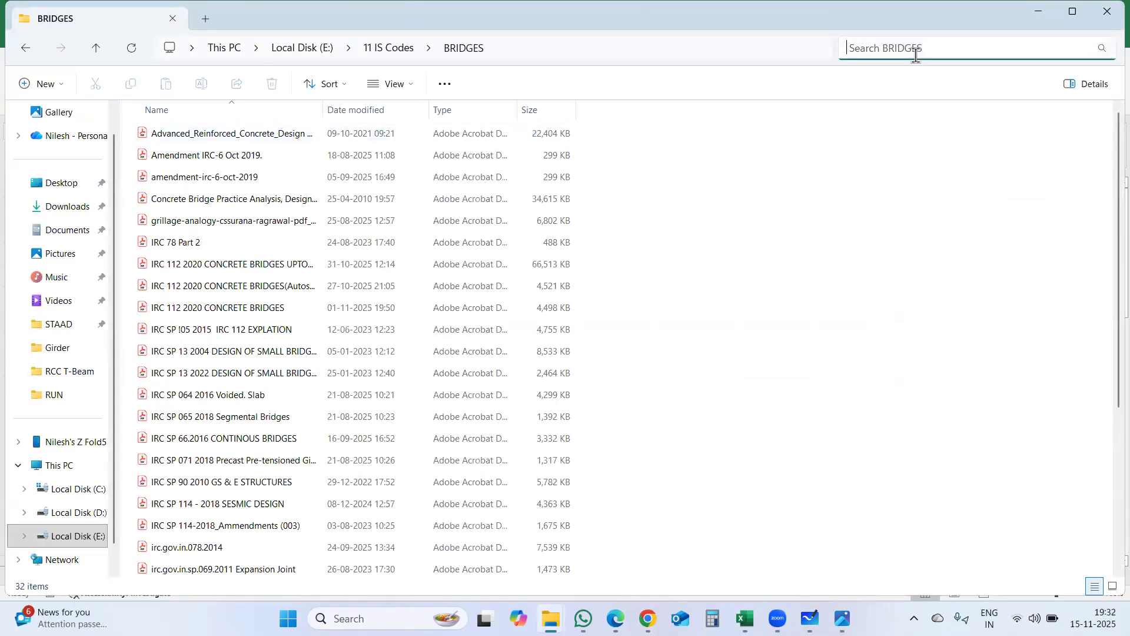
{"action": "type", "text": "6"}
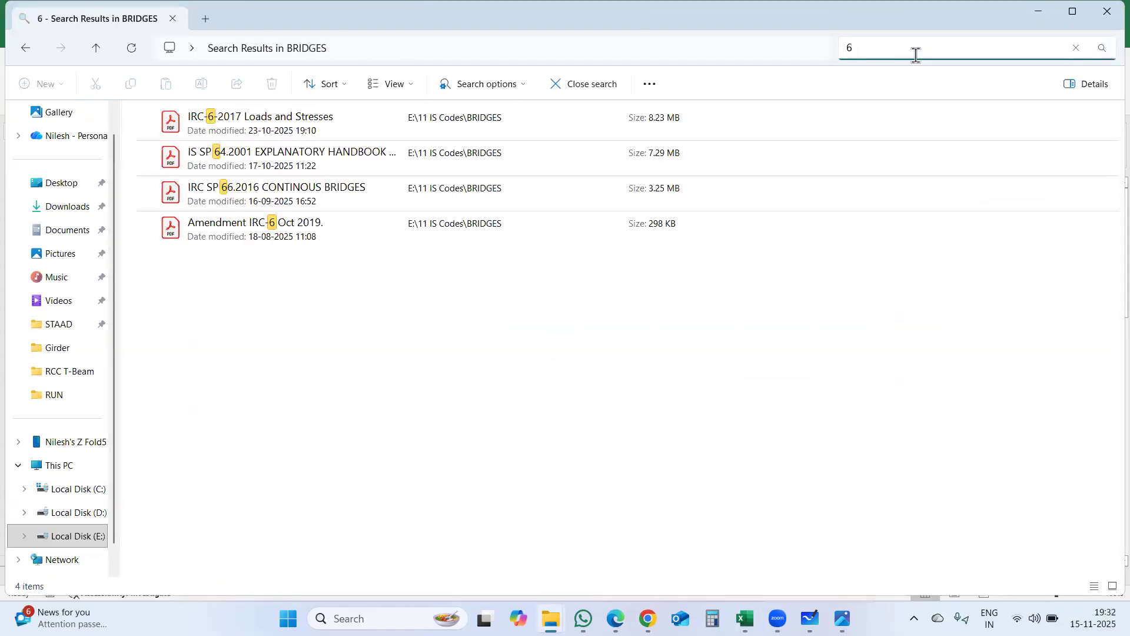
Open the IRC-6-2017 Loads and Stresses PDF in Nitro Pro, maximize its window and dismiss the recovered-changes notice
{"action": "left_click", "coordinate": [284, 125]}
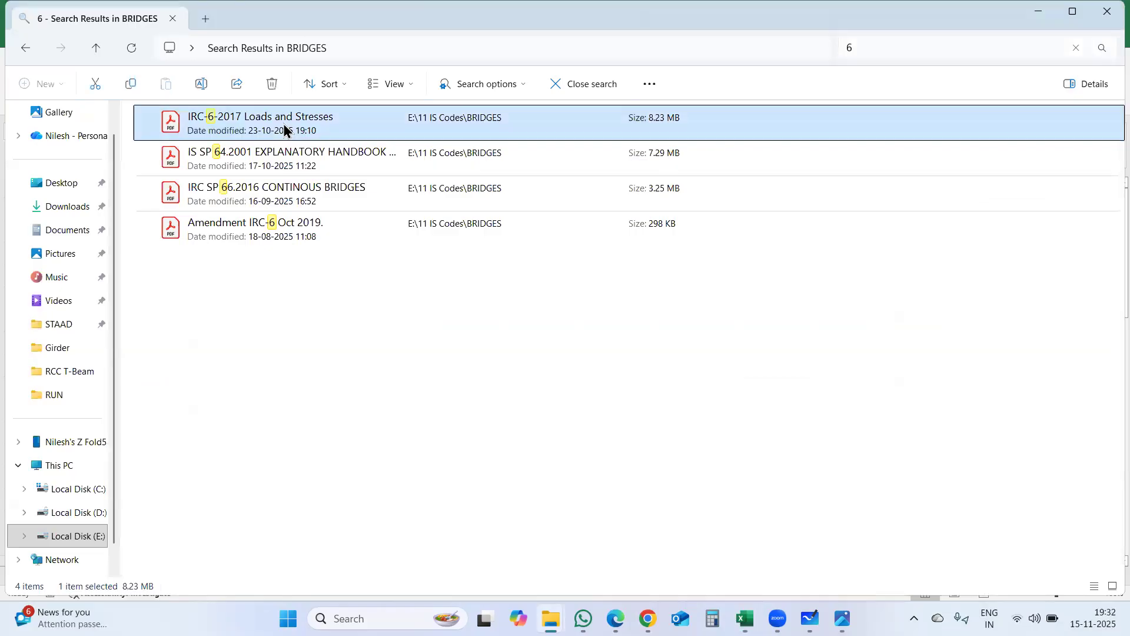
{"action": "right_click", "coordinate": [284, 125]}
{"action": "mouse_move", "coordinate": [348, 212]}
{"action": "left_click", "coordinate": [559, 285]}
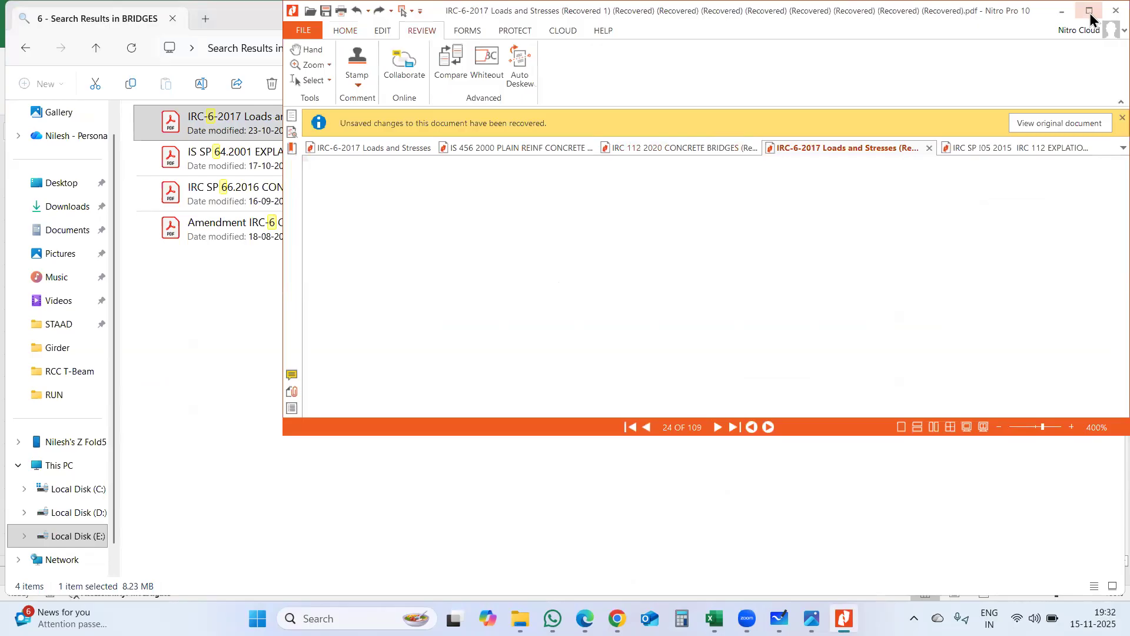
{"action": "left_click", "coordinate": [1089, 12]}
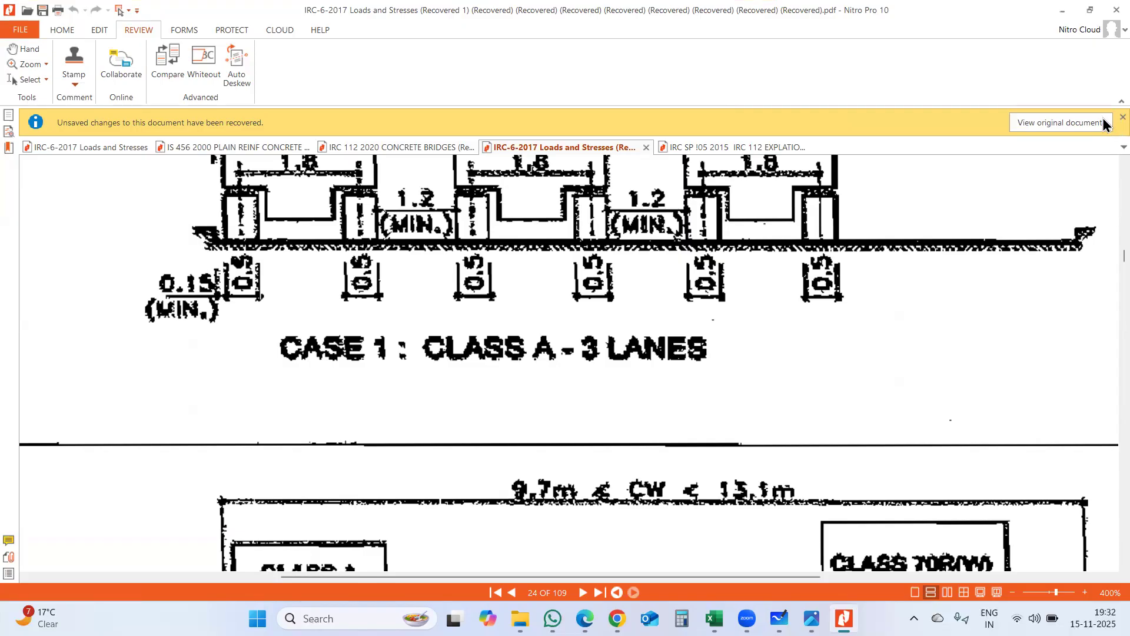
{"action": "left_click", "coordinate": [1123, 117]}
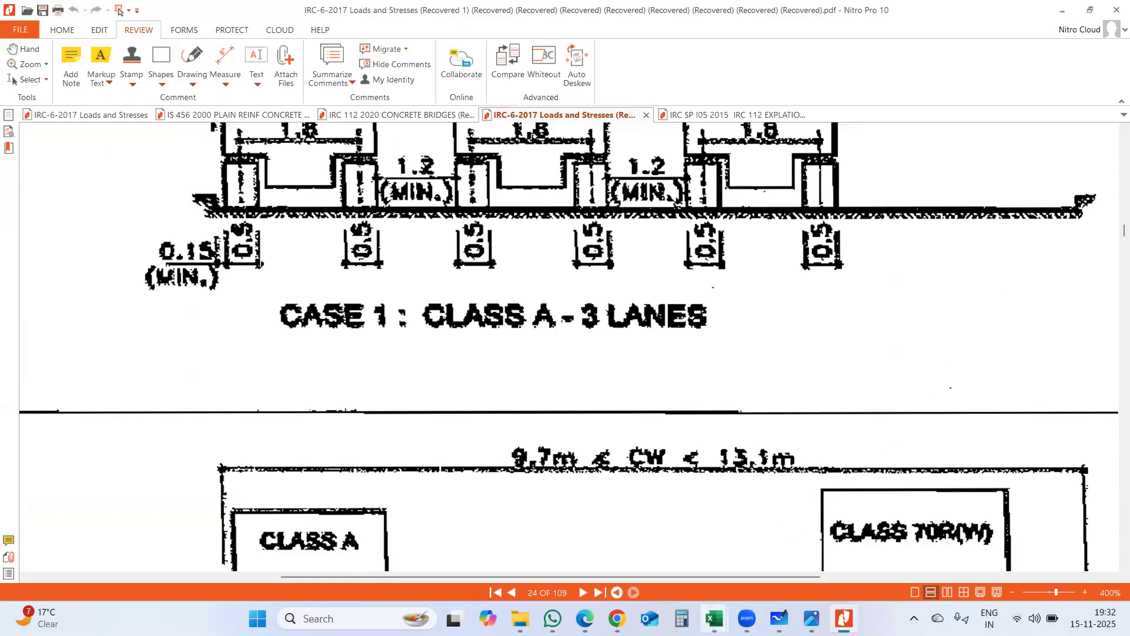
Switch back to the Excel workbook and review the C/C Width of Axle entry, its value and unit
{"action": "left_click", "coordinate": [782, 523]}
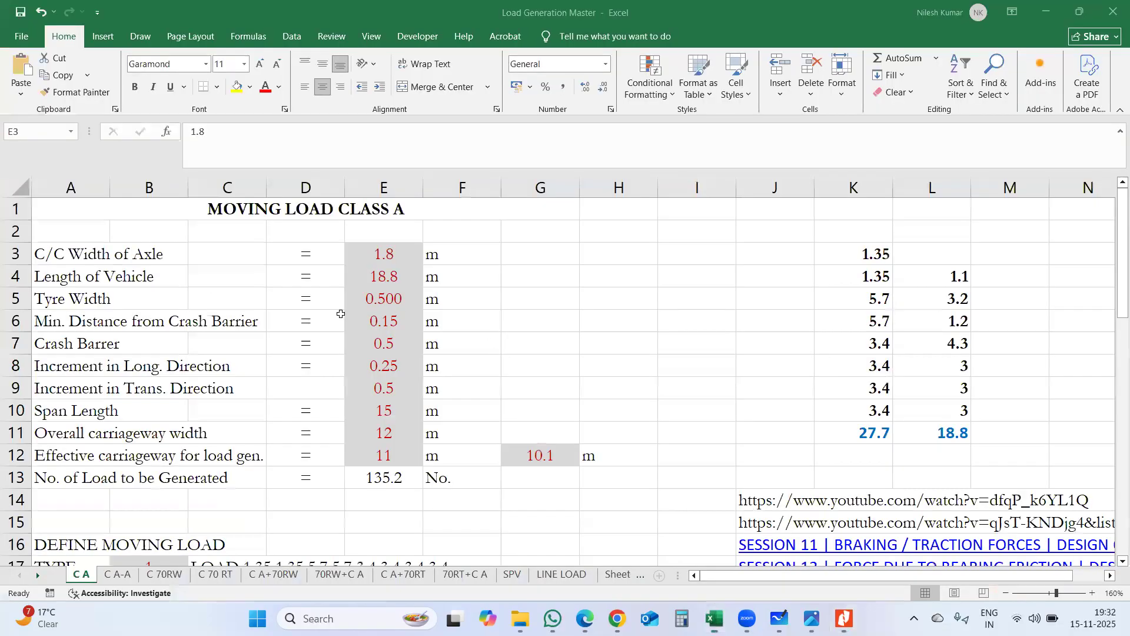
{"action": "left_click", "coordinate": [43, 255]}
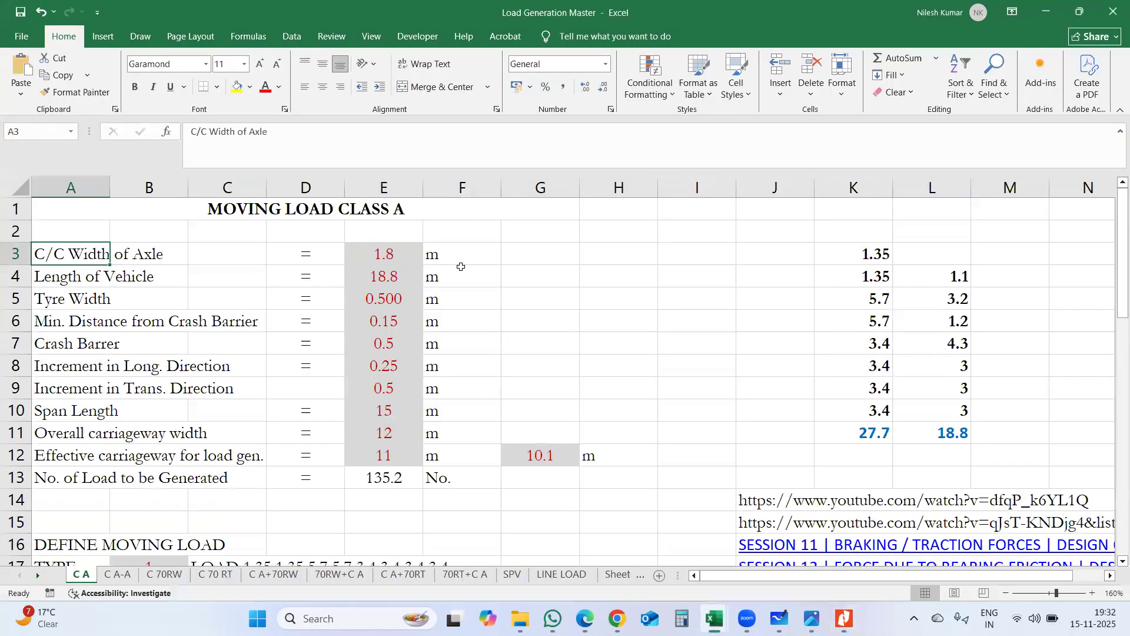
{"action": "left_click", "coordinate": [373, 259]}
{"action": "left_click", "coordinate": [432, 255]}
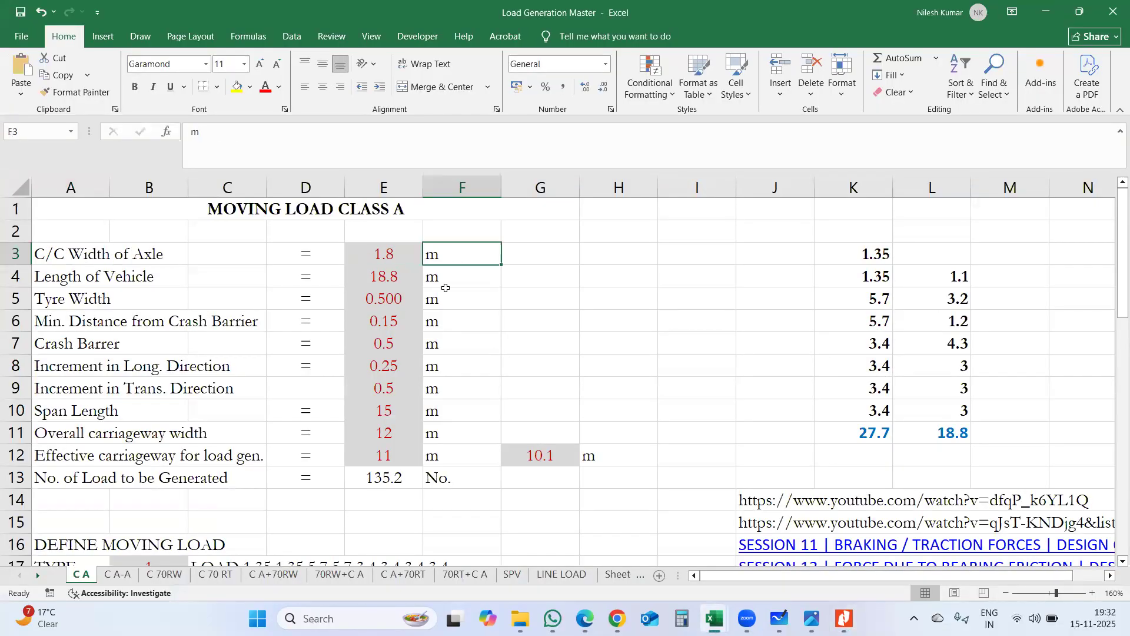
Switch to the IRC-6-2017 PDF in Nitro Pro and look back through the lane and load combination pages for the vehicle diagrams
{"action": "key", "text": "alt+Tab"}
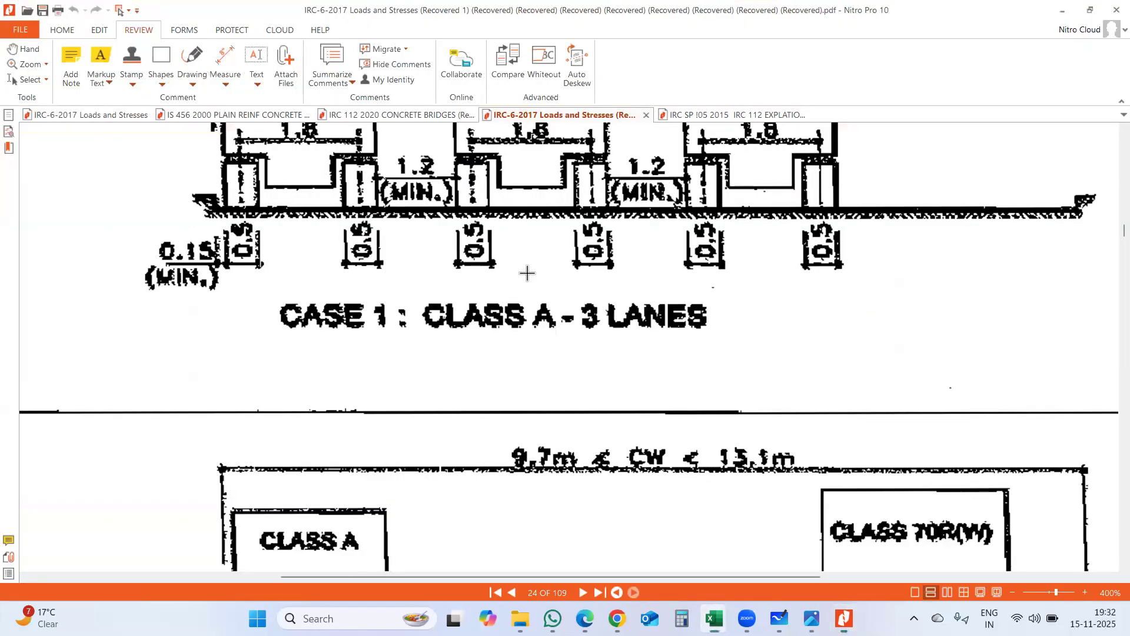
{"action": "scroll", "coordinate": [559, 267], "scroll_direction": "down", "scroll_amount": 10}
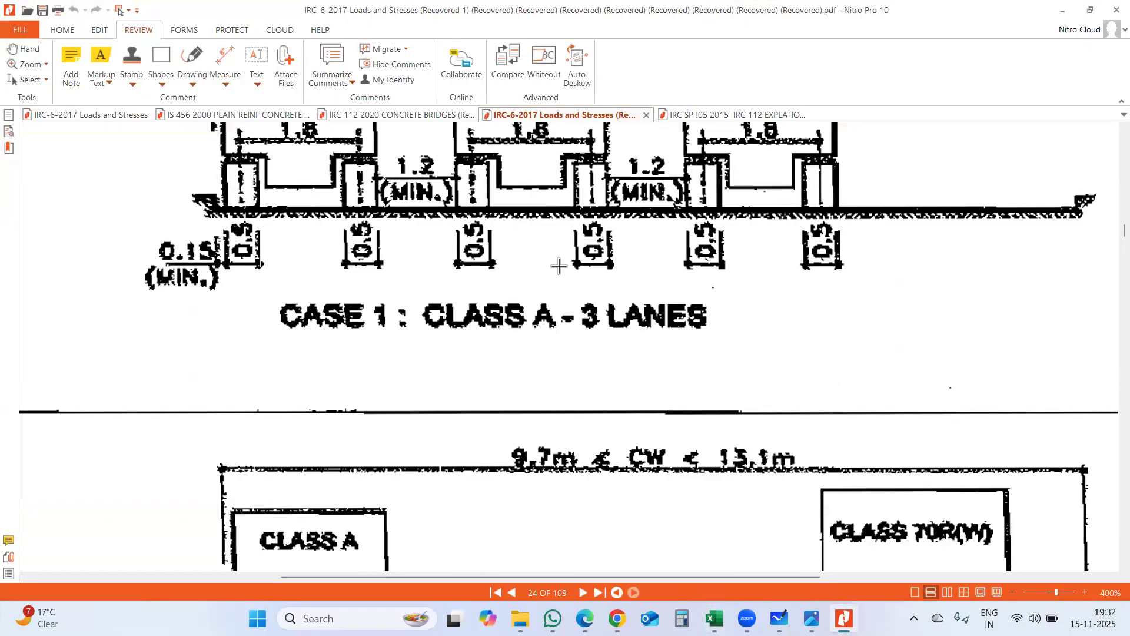
{"action": "scroll", "coordinate": [559, 266], "scroll_direction": "down", "scroll_amount": 11}
{"action": "scroll", "coordinate": [559, 267], "scroll_direction": "down", "scroll_amount": 2, "text": "ctrl"}
{"action": "scroll", "coordinate": [559, 267], "scroll_direction": "down", "scroll_amount": 1}
{"action": "scroll", "coordinate": [559, 267], "scroll_direction": "down", "scroll_amount": 2}
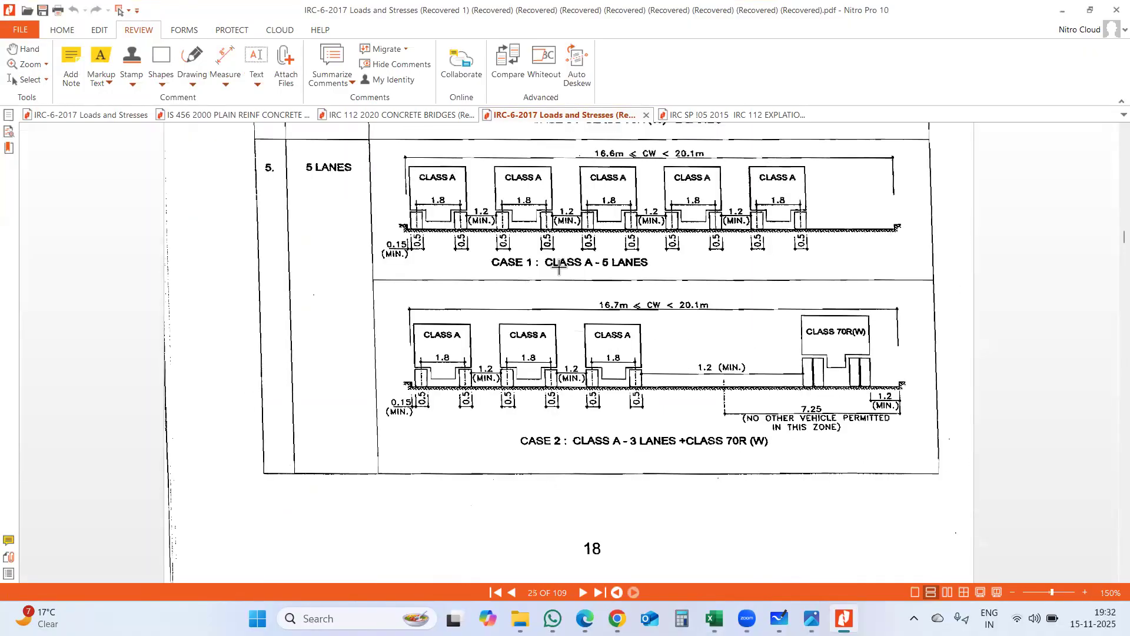
{"action": "scroll", "coordinate": [559, 266], "scroll_direction": "up", "scroll_amount": 15}
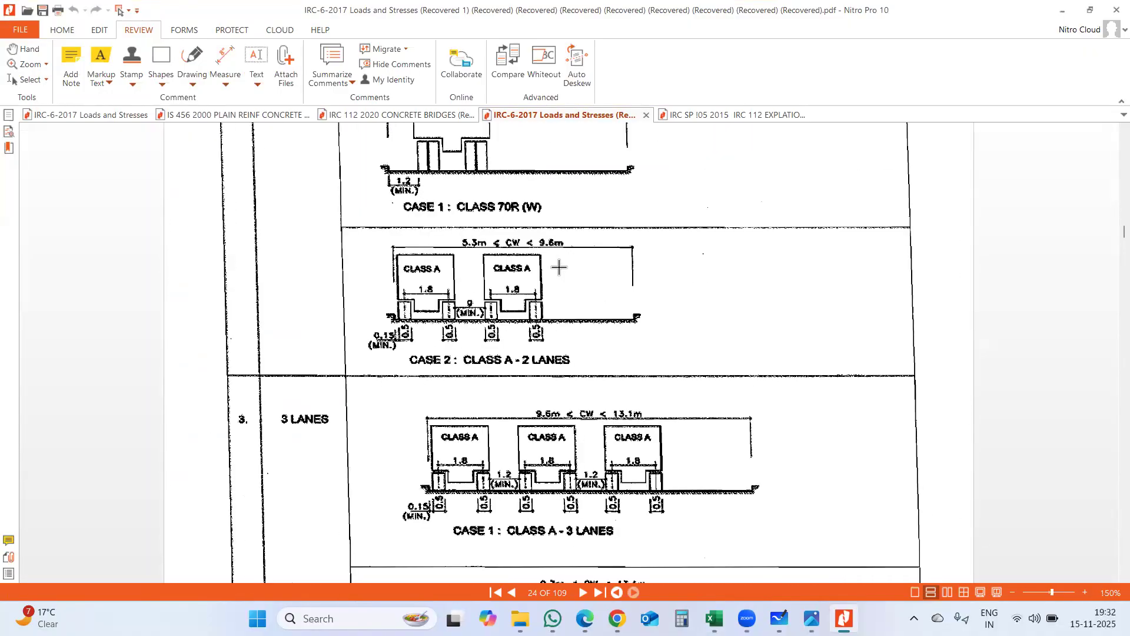
{"action": "scroll", "coordinate": [559, 267], "scroll_direction": "up", "scroll_amount": 15}
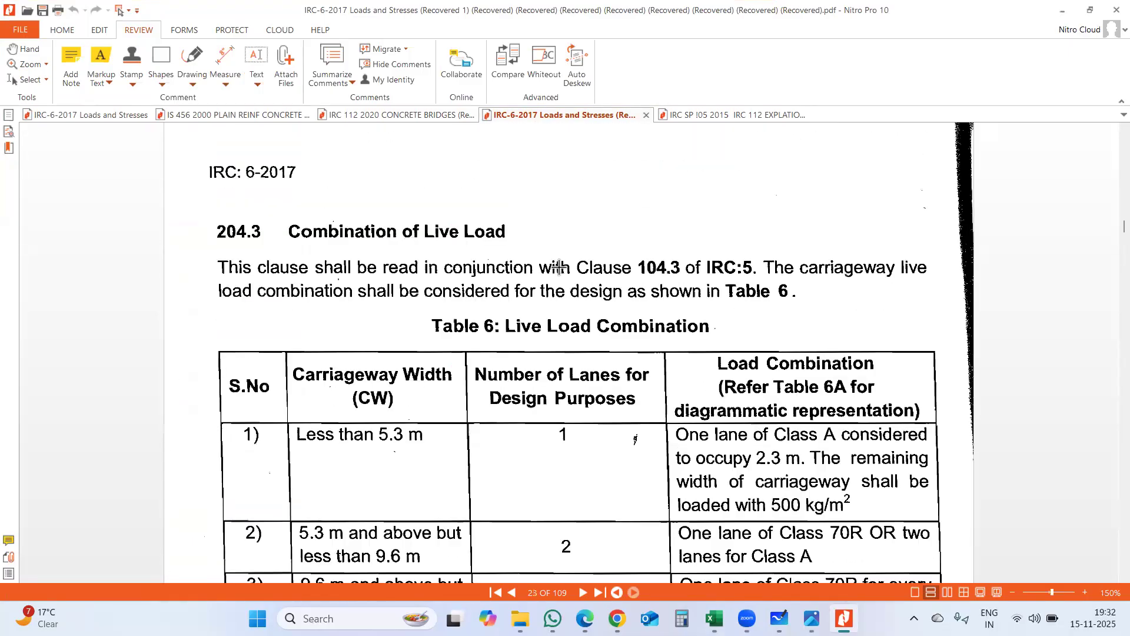
{"action": "scroll", "coordinate": [559, 267], "scroll_direction": "up", "scroll_amount": 10}
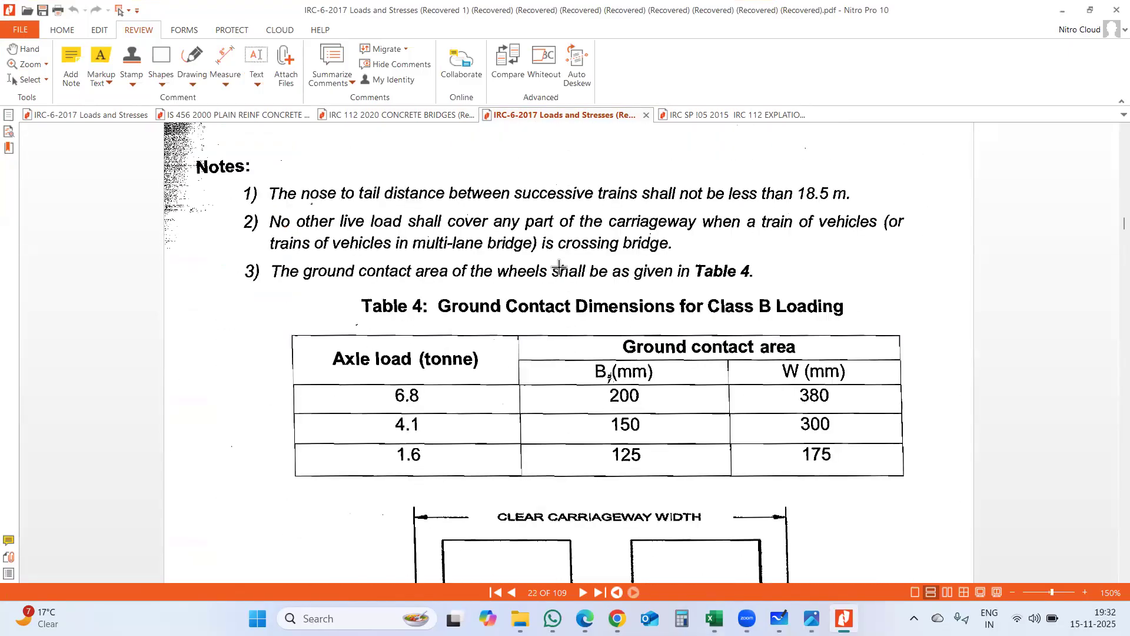
{"action": "scroll", "coordinate": [559, 267], "scroll_direction": "up", "scroll_amount": 12}
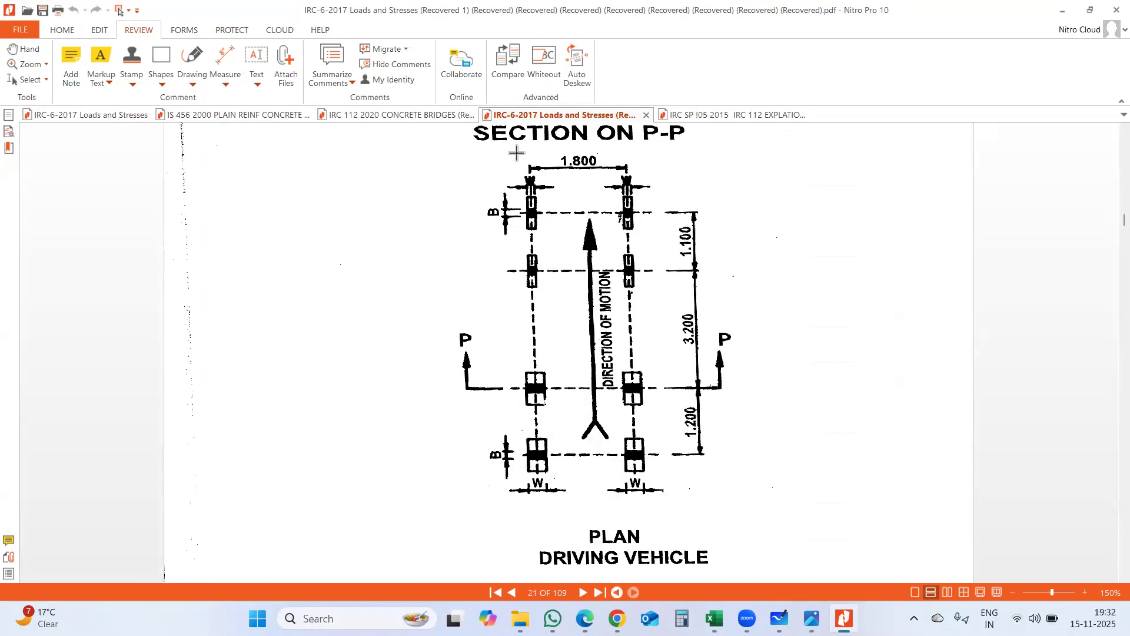
Launch the Snipping Tool with the Class B Train of Vehicles diagram on PDF page 21 in view
{"action": "left_click", "coordinate": [315, 618]}
{"action": "type", "text": "s"}
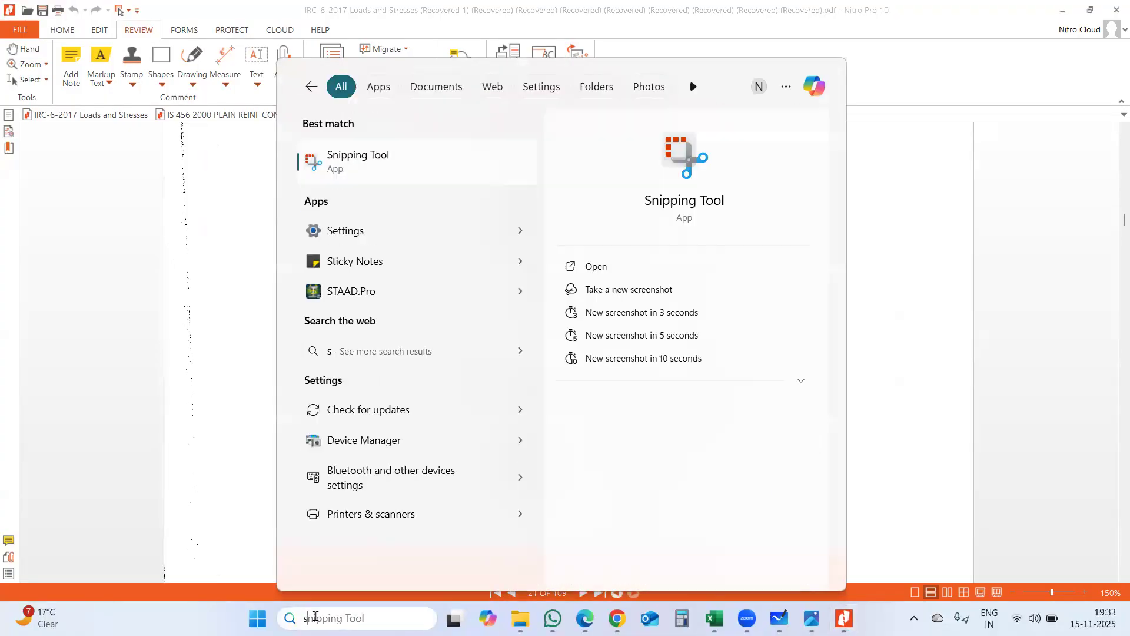
{"action": "left_click", "coordinate": [377, 180]}
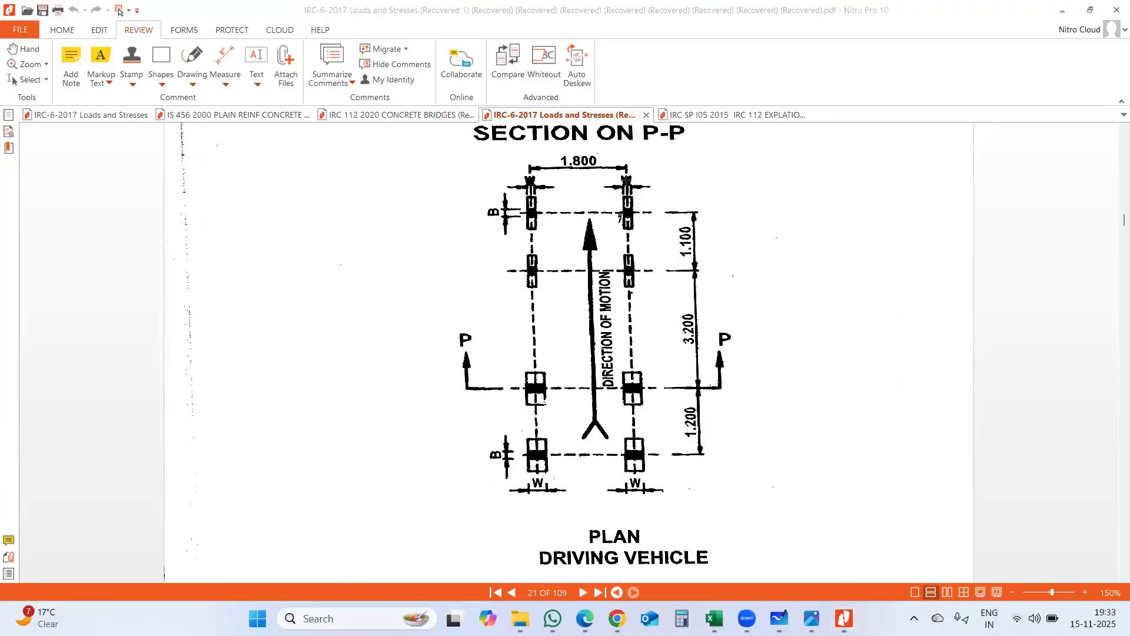
{"action": "scroll", "coordinate": [589, 271], "scroll_direction": "down", "scroll_amount": 5}
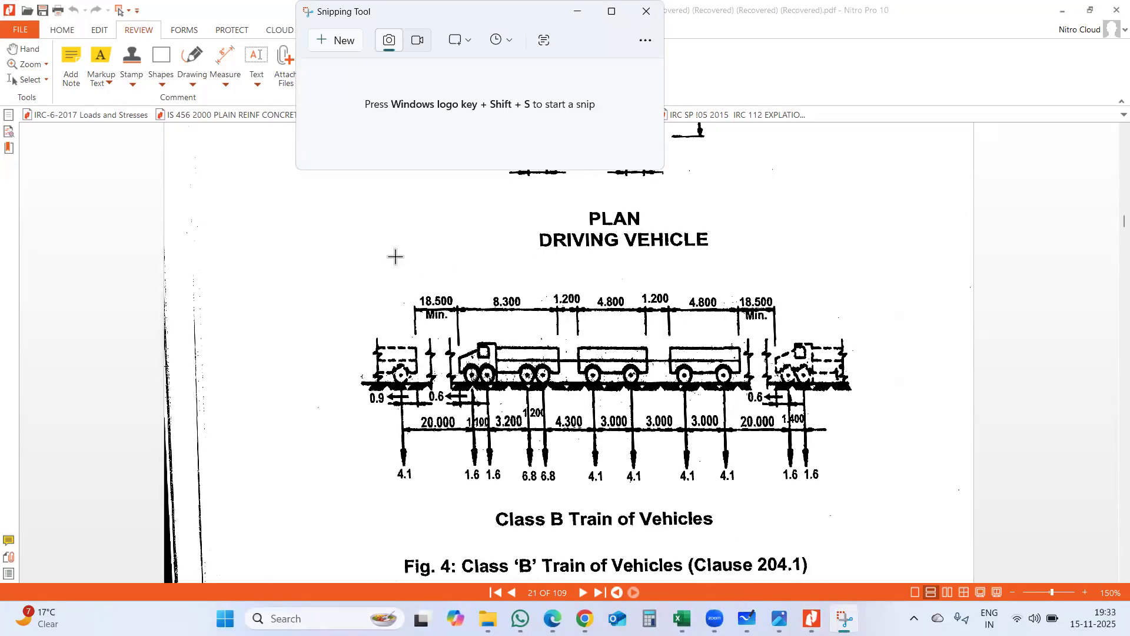
{"action": "mouse_move", "coordinate": [412, 250]}
{"action": "left_mouse_down"}
{"action": "mouse_move", "coordinate": [605, 350]}
{"action": "mouse_move", "coordinate": [707, 429]}
{"action": "mouse_move", "coordinate": [713, 451]}
{"action": "left_mouse_up"}
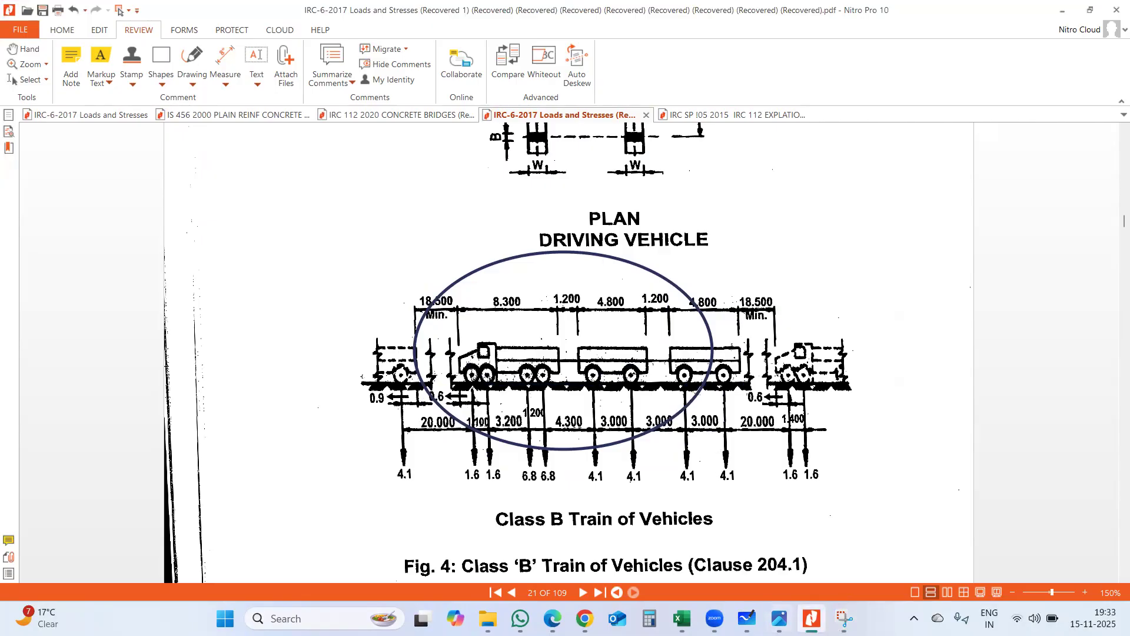
{"action": "left_click", "coordinate": [844, 618]}
{"action": "left_click", "coordinate": [335, 40]}
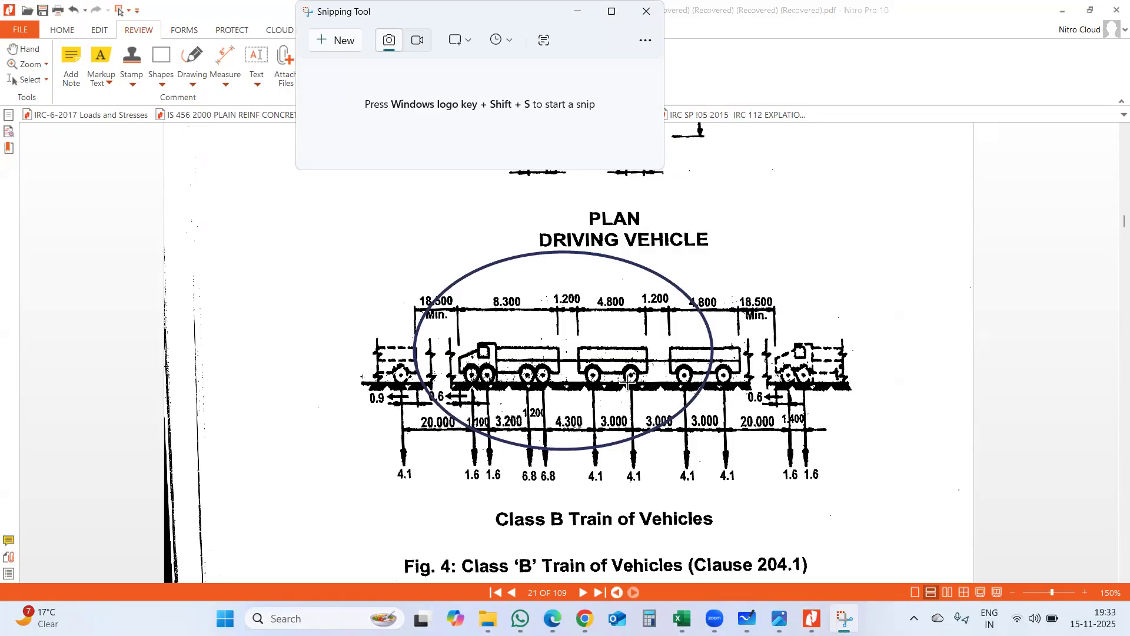
{"action": "left_click", "coordinate": [507, 261]}
{"action": "key", "text": "Delete"}
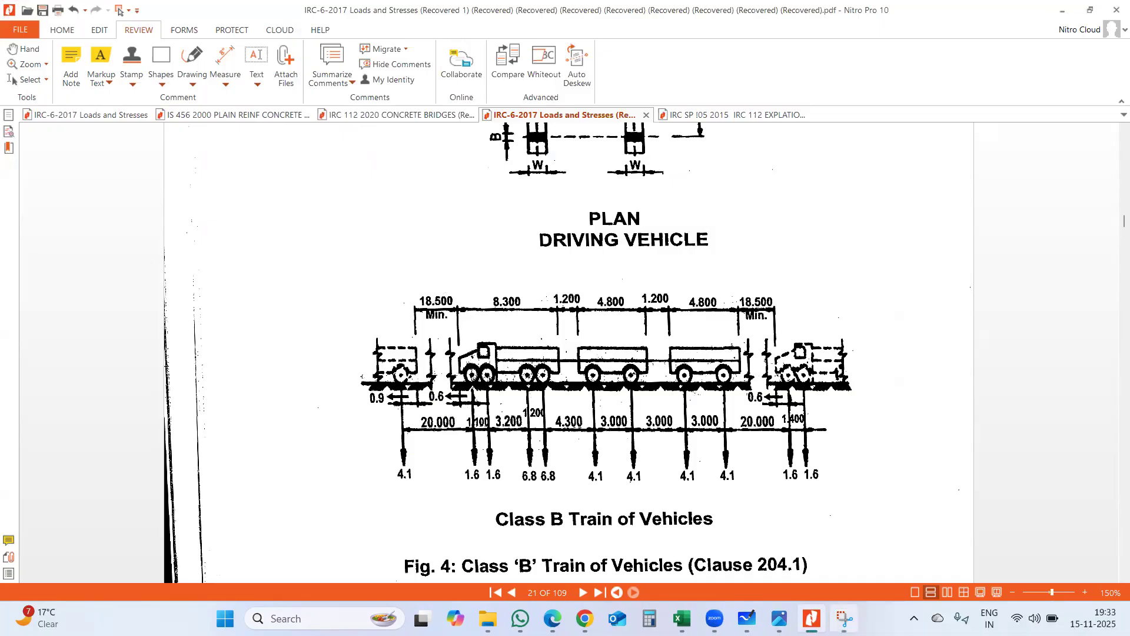
Capture a rectangular snip of the Class B Train of Vehicles diagram with its dimensions and axle loads
{"action": "left_click", "coordinate": [845, 619]}
{"action": "left_click", "coordinate": [345, 44]}
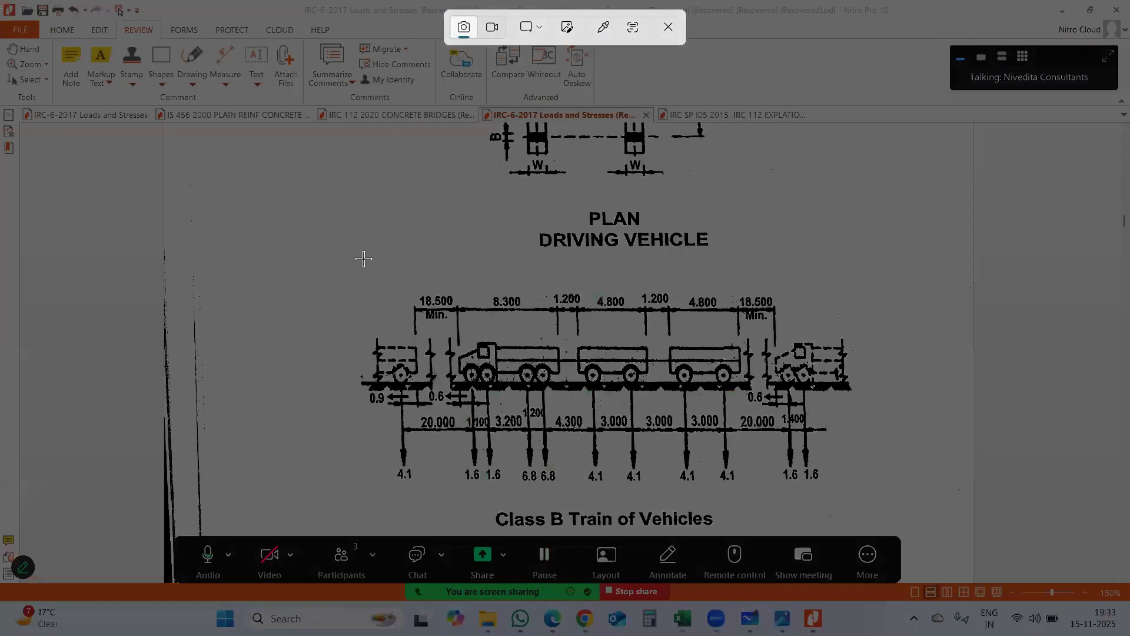
{"action": "left_click_drag", "start_coordinate": [362, 257], "coordinate": [859, 492]}
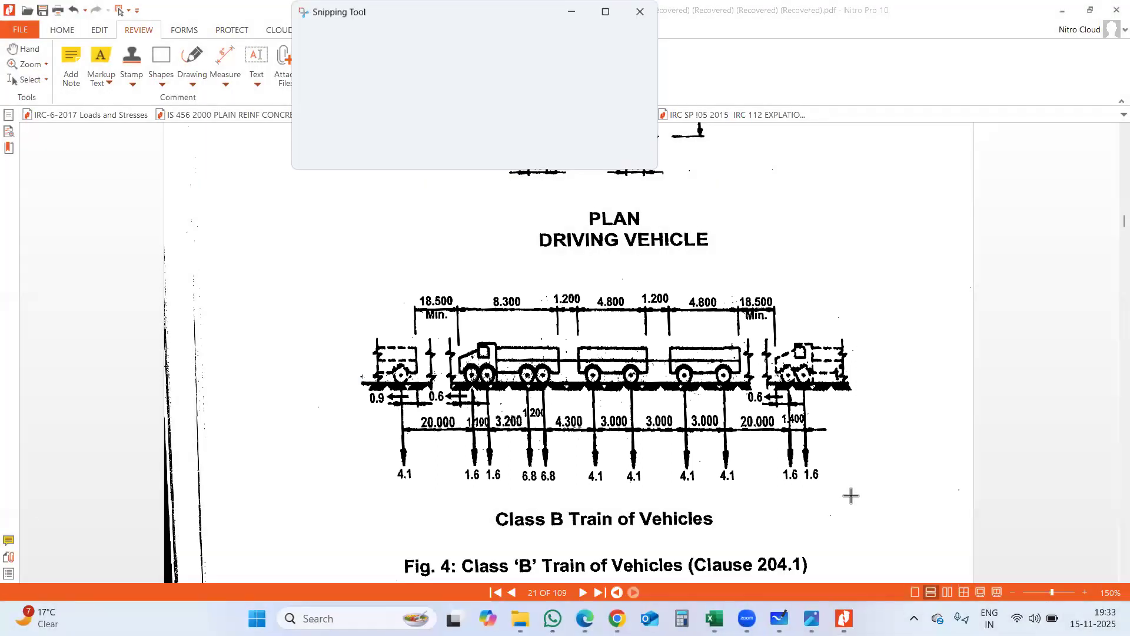
Switch to the Excel workbook and paste the captured vehicle diagram at cell I13 of the C A sheet
{"action": "key", "text": "alt+Tab"}
{"action": "key", "text": "alt+Tab"}
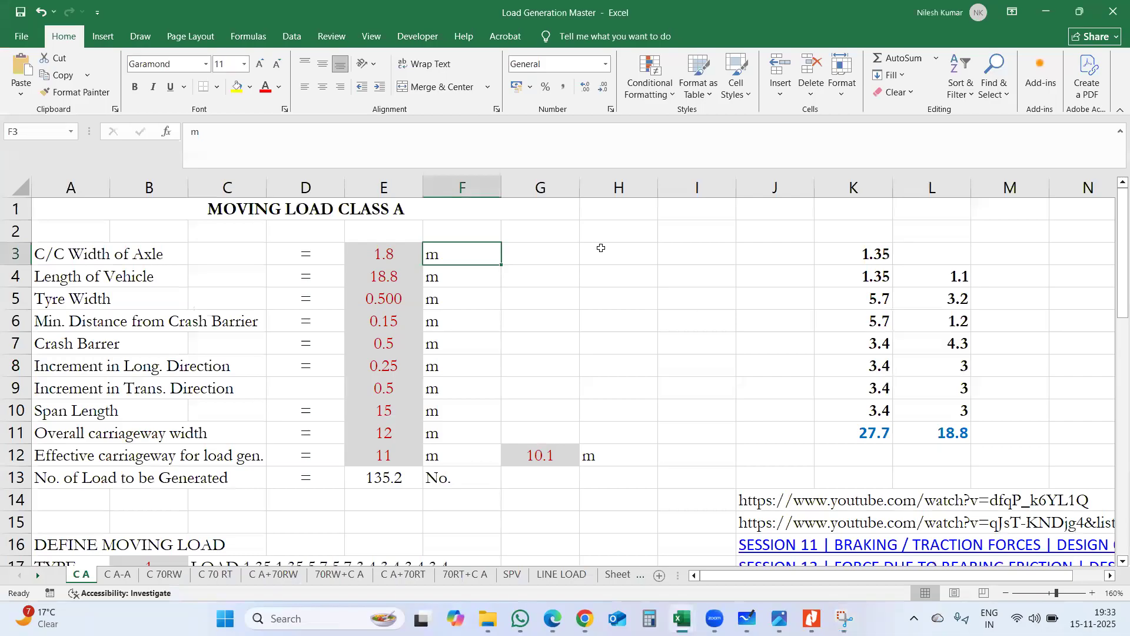
{"action": "scroll", "coordinate": [652, 245], "scroll_direction": "down", "scroll_amount": 3}
{"action": "left_click", "coordinate": [679, 273]}
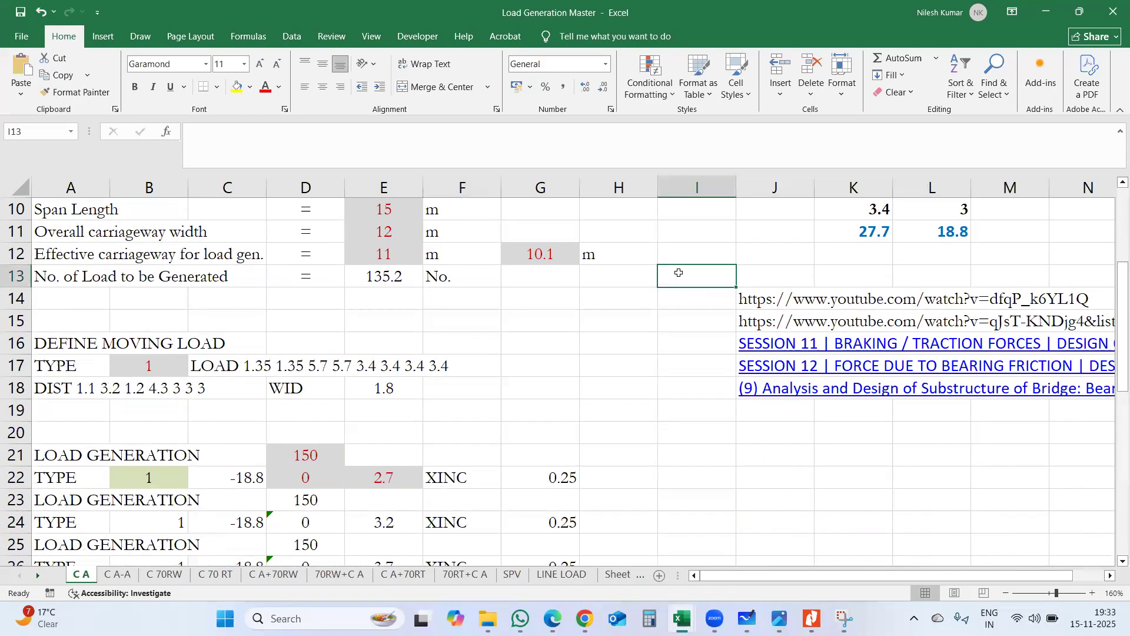
{"action": "right_click", "coordinate": [679, 273]}
{"action": "left_click", "coordinate": [713, 327]}
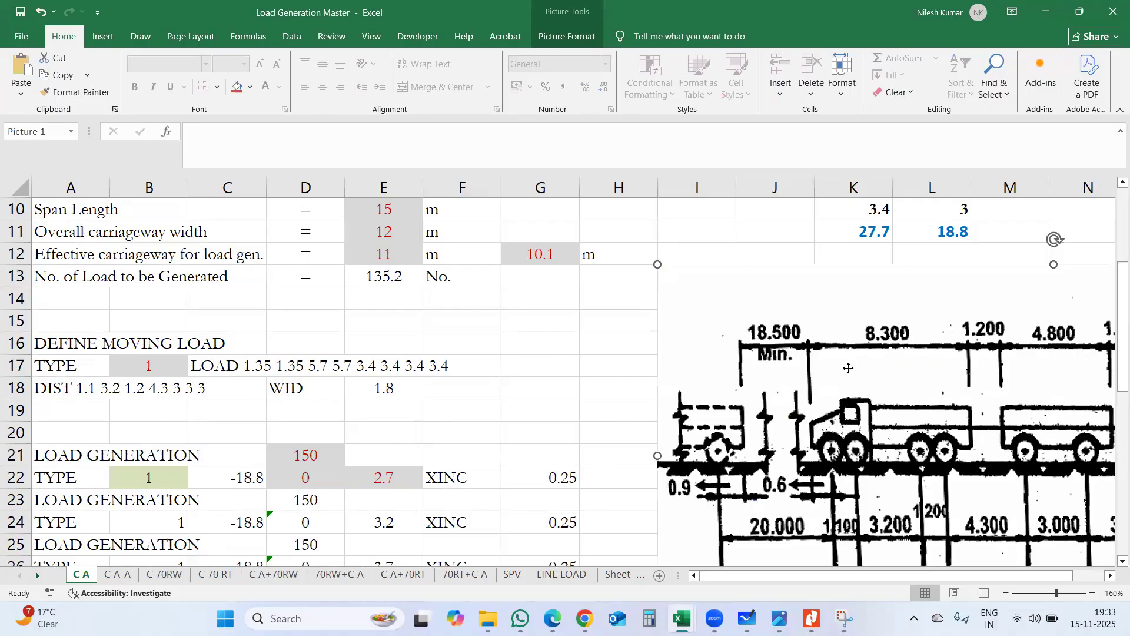
Move the pasted vehicle diagram to start at about cell G10 and reduce its height so it ends around row 20
{"action": "left_click_drag", "start_coordinate": [896, 388], "coordinate": [753, 323]}
{"action": "scroll", "coordinate": [896, 417], "scroll_direction": "down", "scroll_amount": 3}
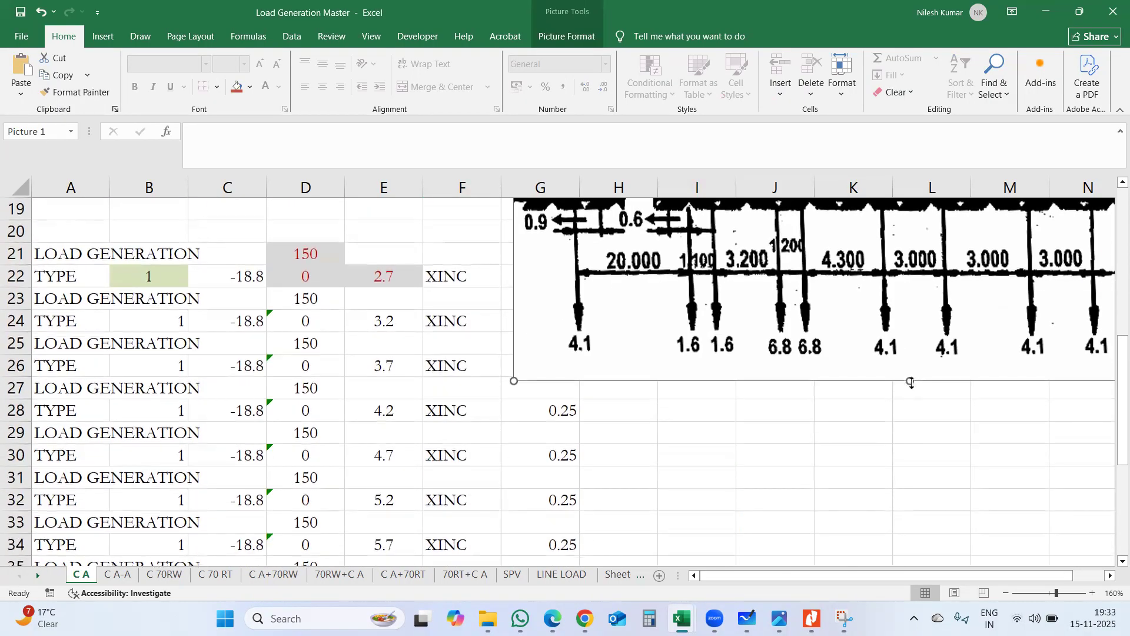
{"action": "left_click_drag", "start_coordinate": [911, 382], "coordinate": [896, 252]}
{"action": "scroll", "coordinate": [880, 374], "scroll_direction": "up", "scroll_amount": 6}
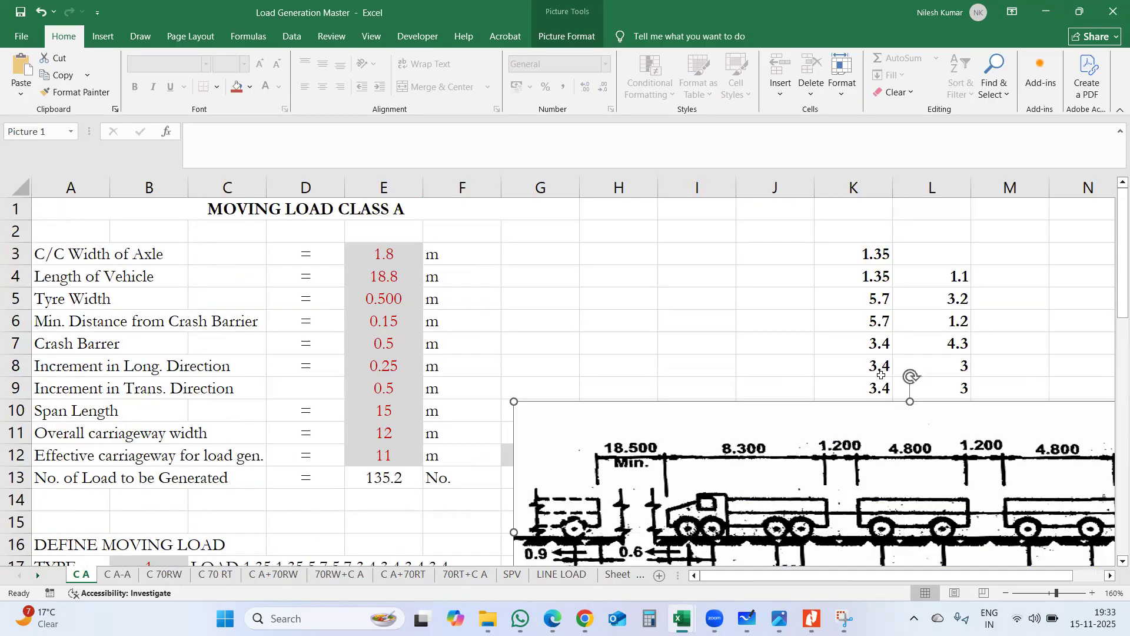
Narrow the vehicle diagram by about a quarter and move it to start at about cell H10, clear of the input table
{"action": "scroll", "coordinate": [881, 377], "scroll_direction": "down", "scroll_amount": 2}
{"action": "left_click_drag", "start_coordinate": [881, 376], "coordinate": [660, 357]}
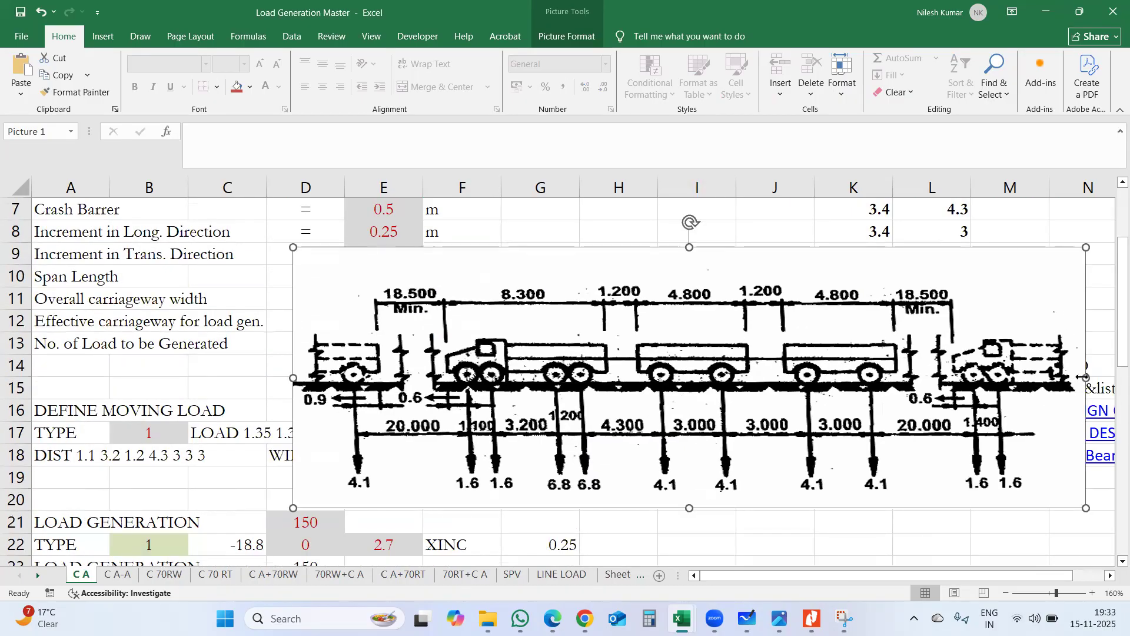
{"action": "left_click_drag", "start_coordinate": [1086, 377], "coordinate": [884, 378]}
{"action": "left_click_drag", "start_coordinate": [711, 366], "coordinate": [1003, 384]}
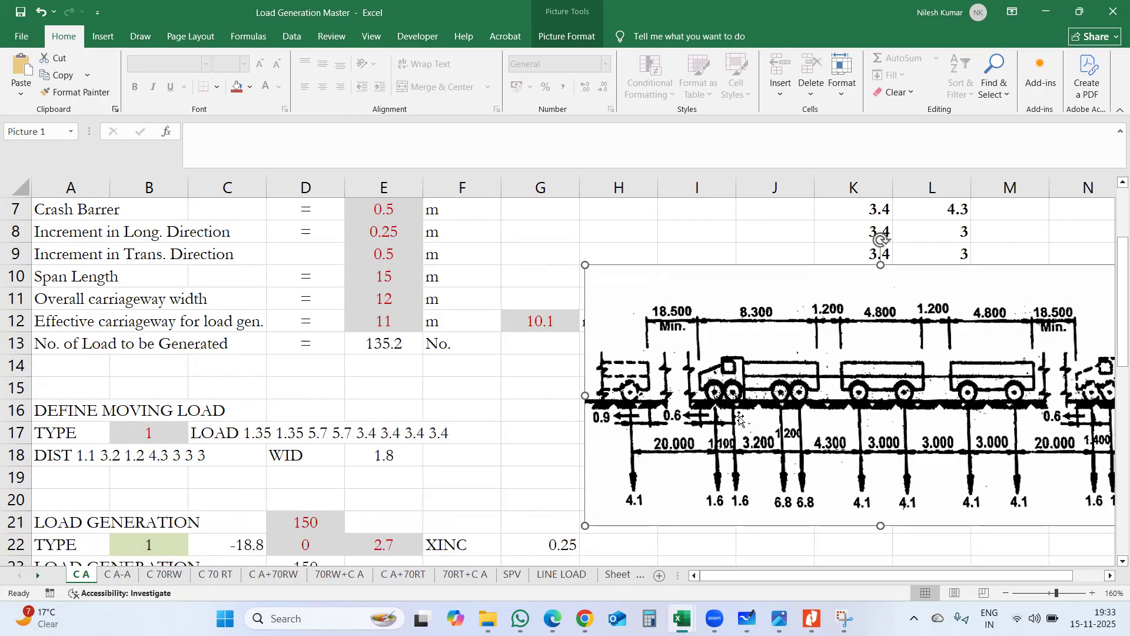
{"action": "scroll", "coordinate": [616, 389], "scroll_direction": "up", "scroll_amount": 2}
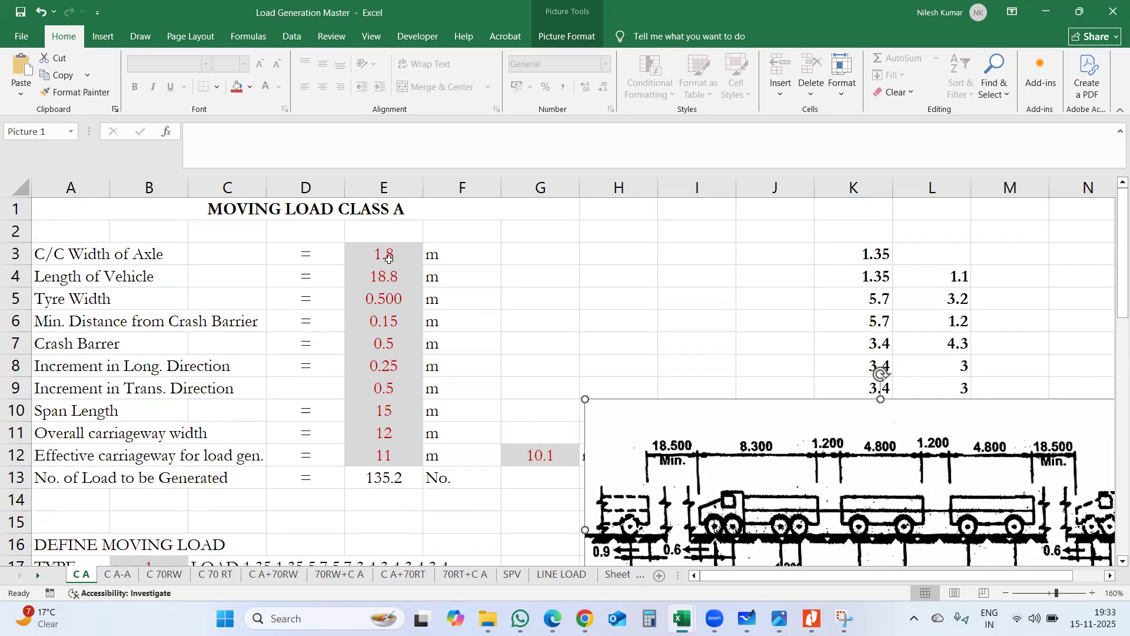
Move the vehicle diagram down to start at about row 12, below the totals under the axle load and spacing lists
{"action": "left_click", "coordinate": [388, 260]}
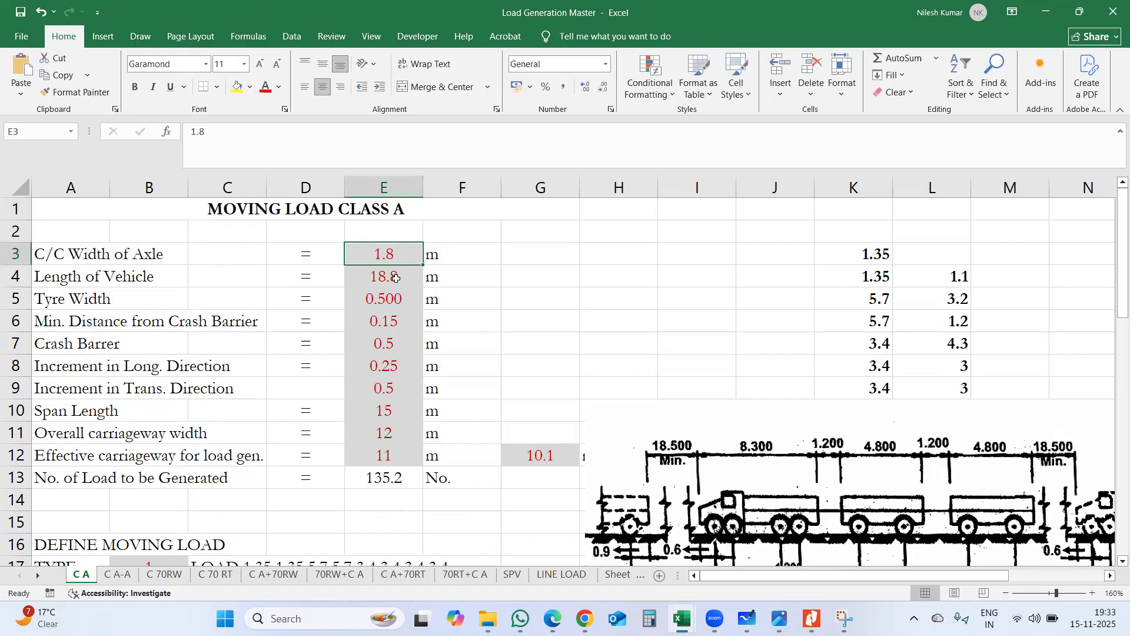
{"action": "left_click", "coordinate": [396, 277]}
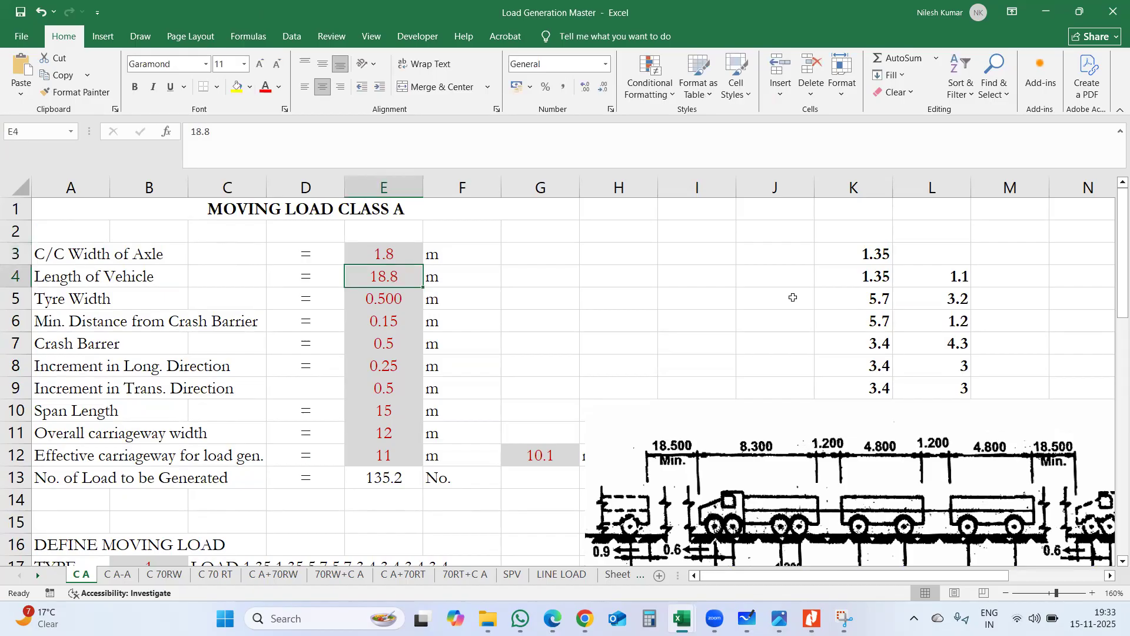
{"action": "left_click_drag", "start_coordinate": [900, 465], "coordinate": [909, 524]}
Compare the Length of Vehicle value in E4 with the L11 sum of the axle spacings in L4:L10
{"action": "left_click", "coordinate": [955, 436]}
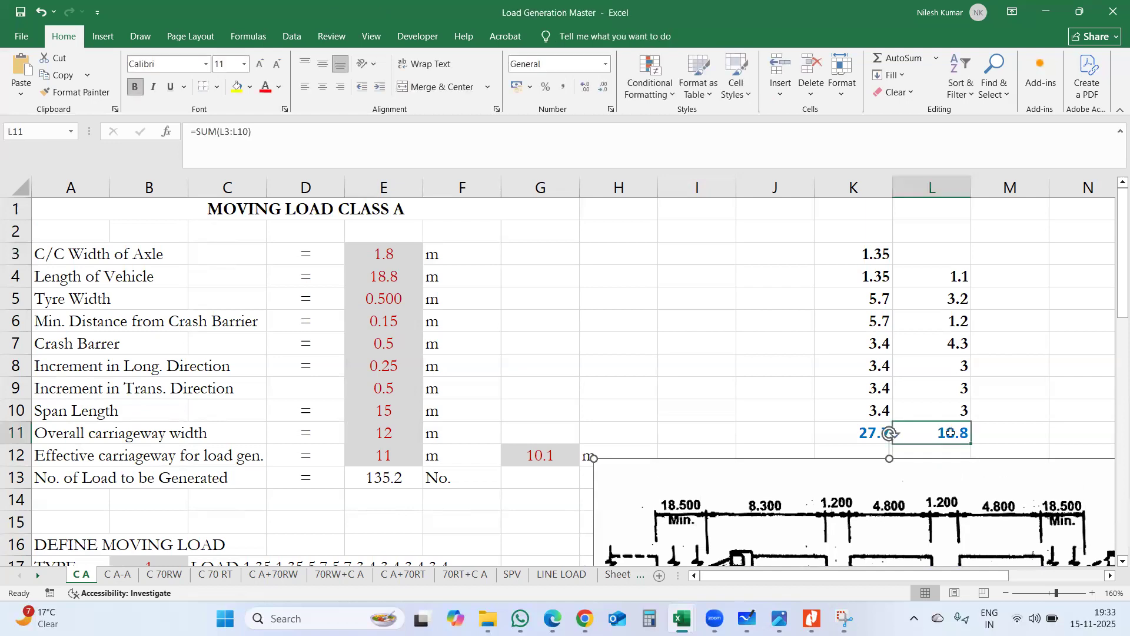
{"action": "left_click_drag", "start_coordinate": [954, 276], "coordinate": [954, 411]}
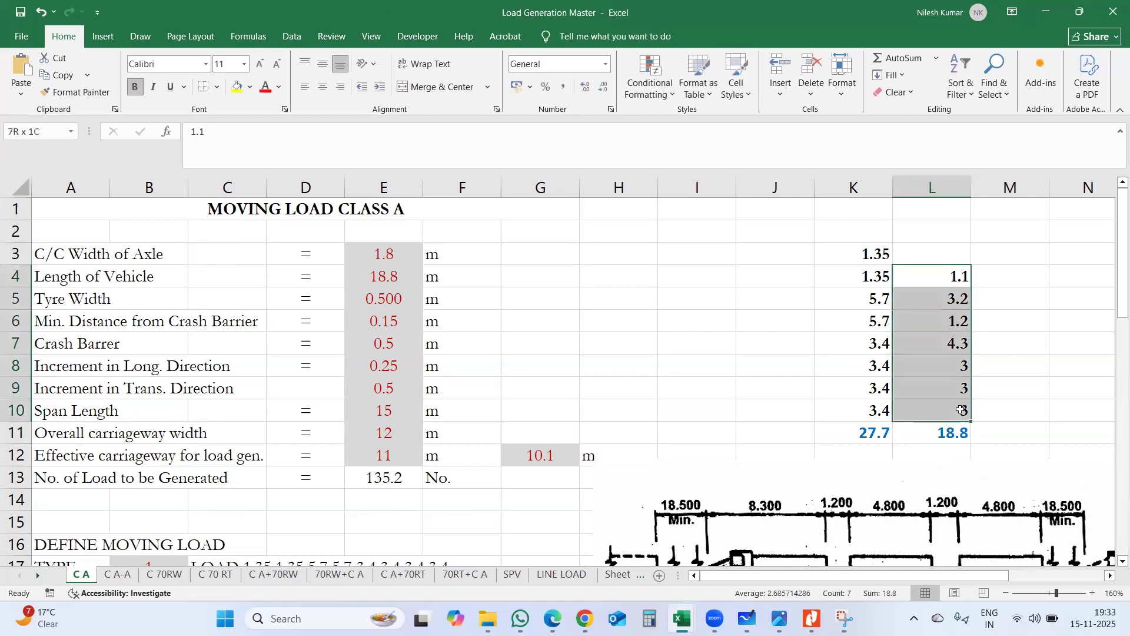
{"action": "left_click", "coordinate": [404, 271]}
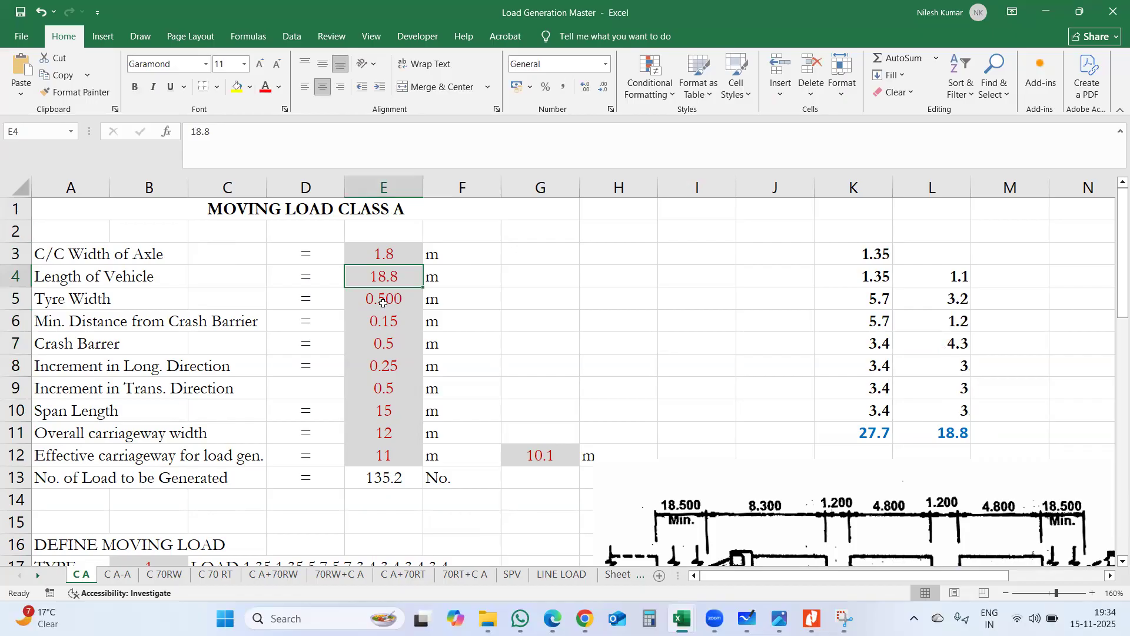
Select the Tyre Width value in E5, close the Snipping Tool and switch to the IRC-6-2017 Loads and Stresses PDF
{"action": "left_click", "coordinate": [390, 299]}
{"action": "scroll", "coordinate": [621, 306], "scroll_direction": "down", "scroll_amount": 1}
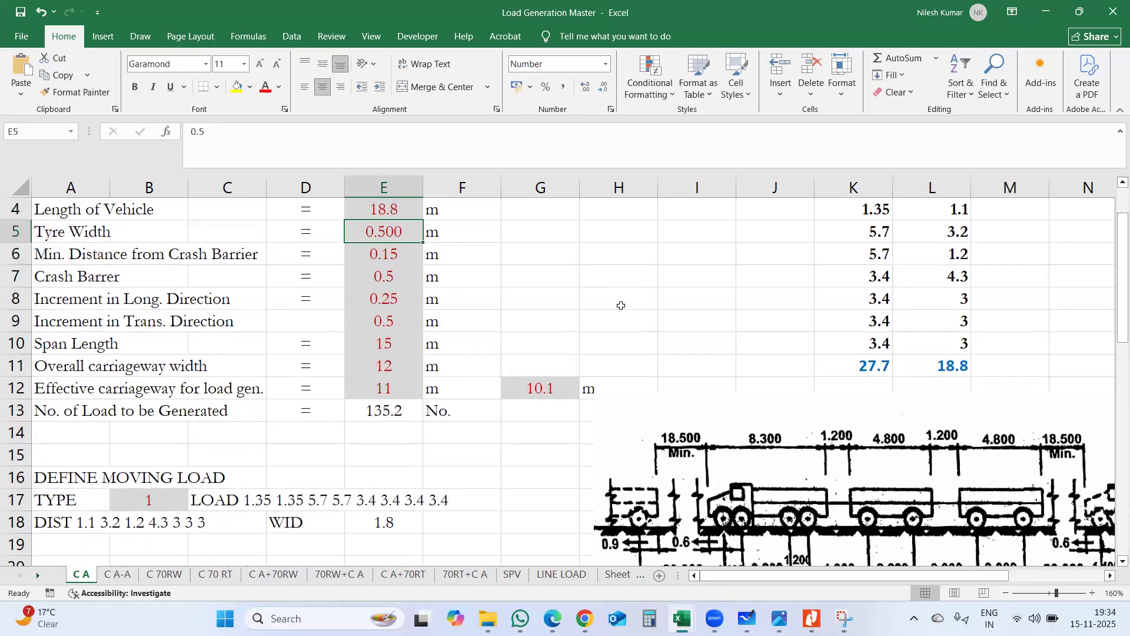
{"action": "key", "text": "alt+Tab"}
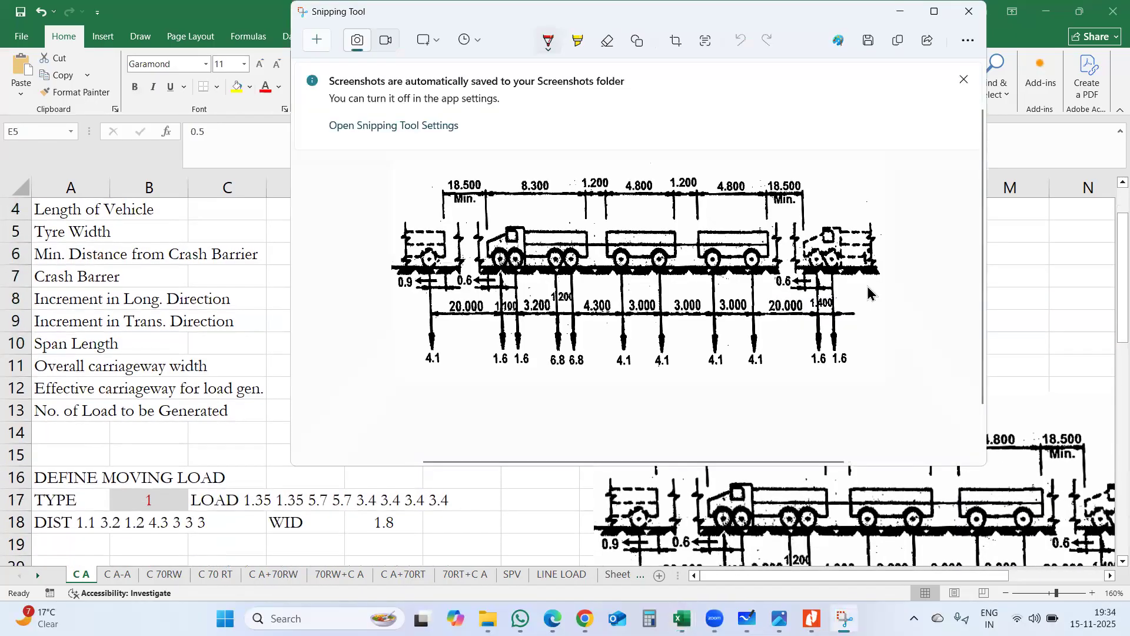
{"action": "left_click", "coordinate": [968, 13]}
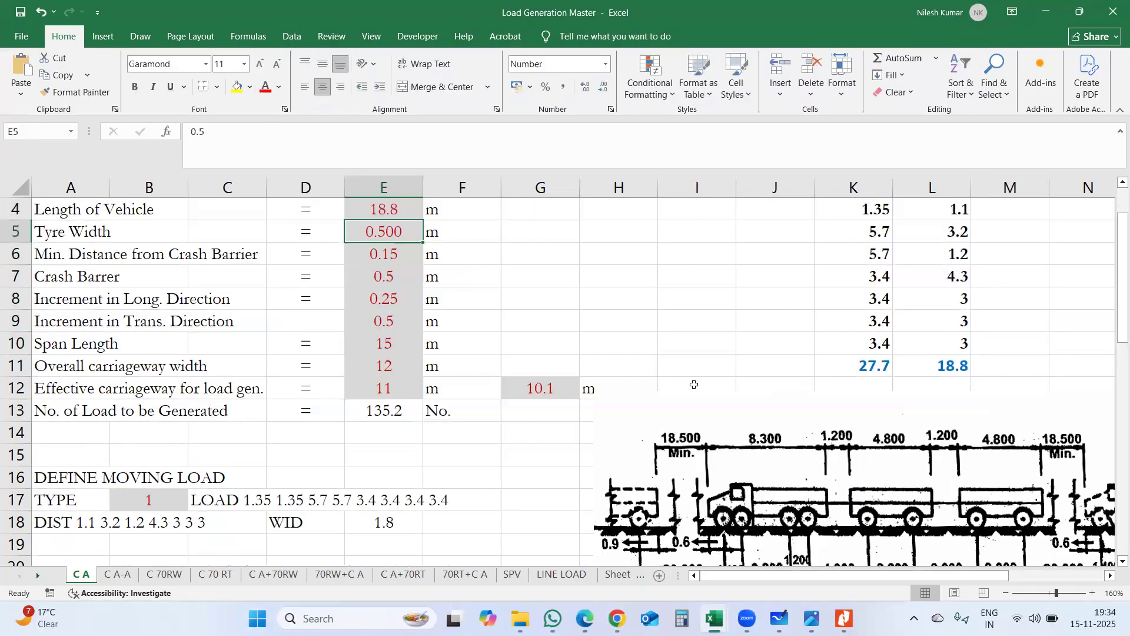
{"action": "key", "text": "alt+Tab"}
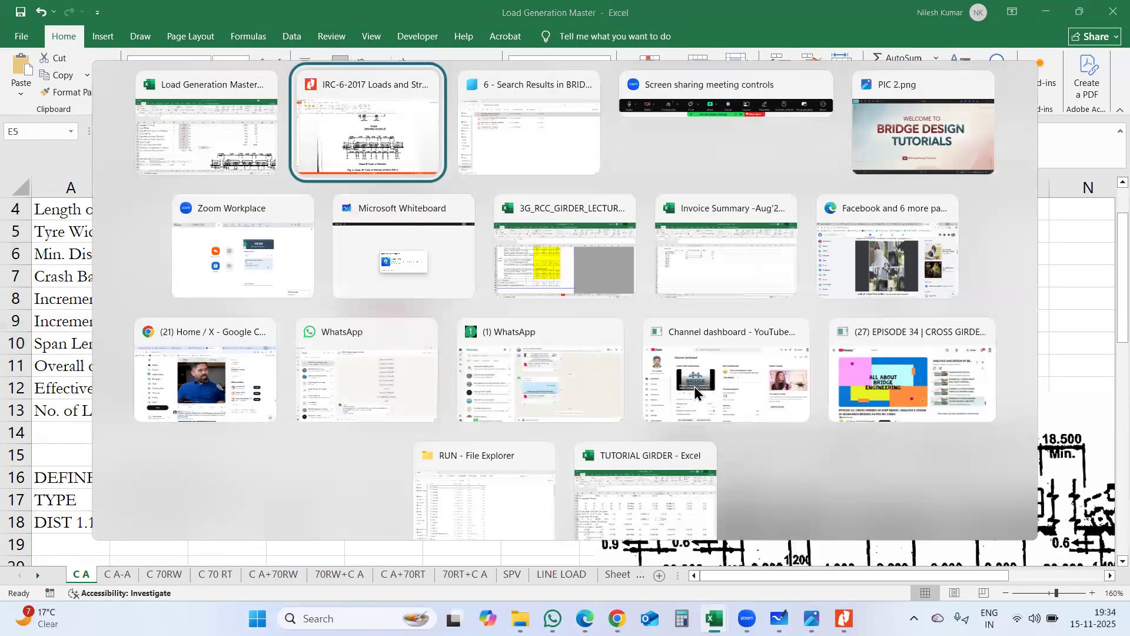
{"action": "scroll", "coordinate": [710, 374], "scroll_direction": "down", "scroll_amount": 8}
{"action": "scroll", "coordinate": [710, 374], "scroll_direction": "down", "scroll_amount": 5}
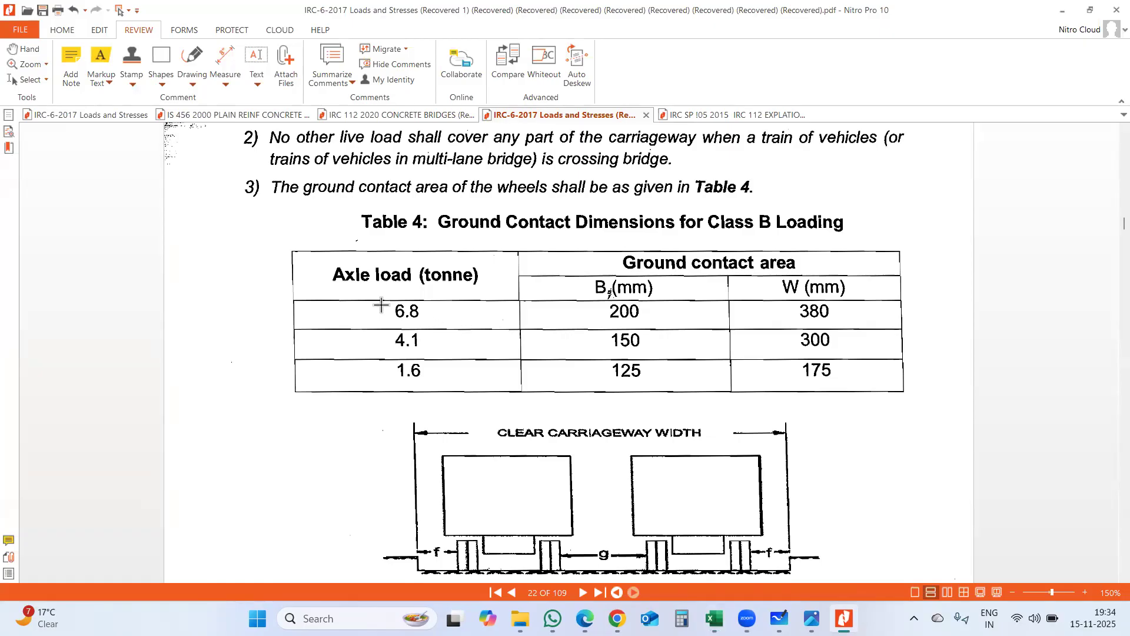
{"action": "left_click_drag", "start_coordinate": [384, 293], "coordinate": [430, 333]}
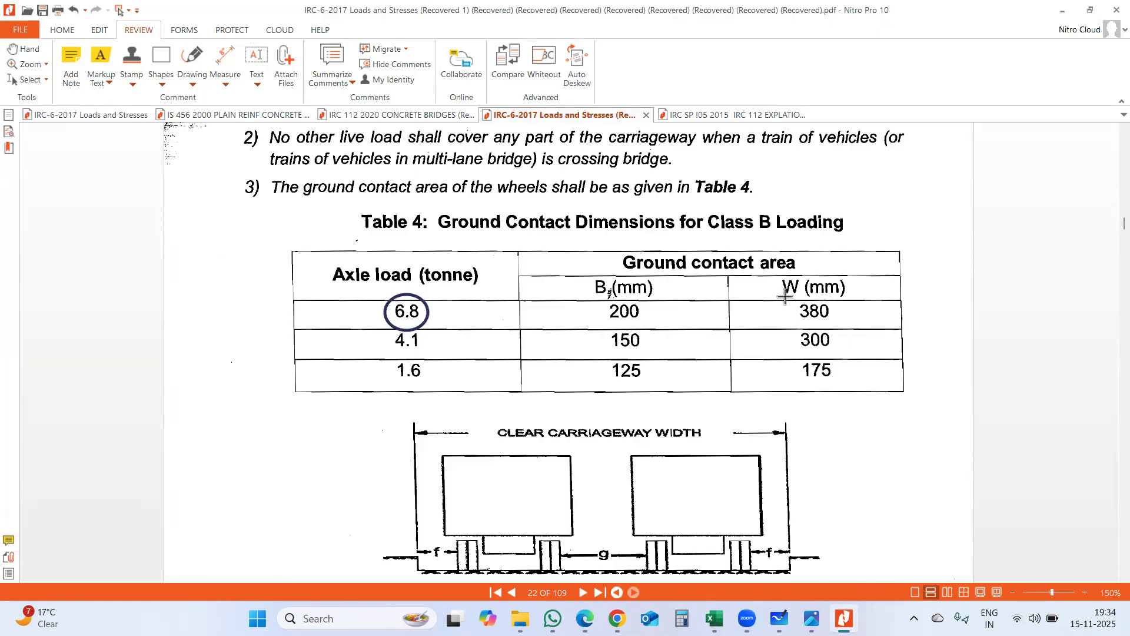
{"action": "key", "text": "ctrl+z"}
Circle the 11.4 tonne axle load in Table 2, Ground Contact Dimensions for Class A Loading, on PDF page 20
{"action": "scroll", "coordinate": [644, 330], "scroll_direction": "up", "scroll_amount": 10}
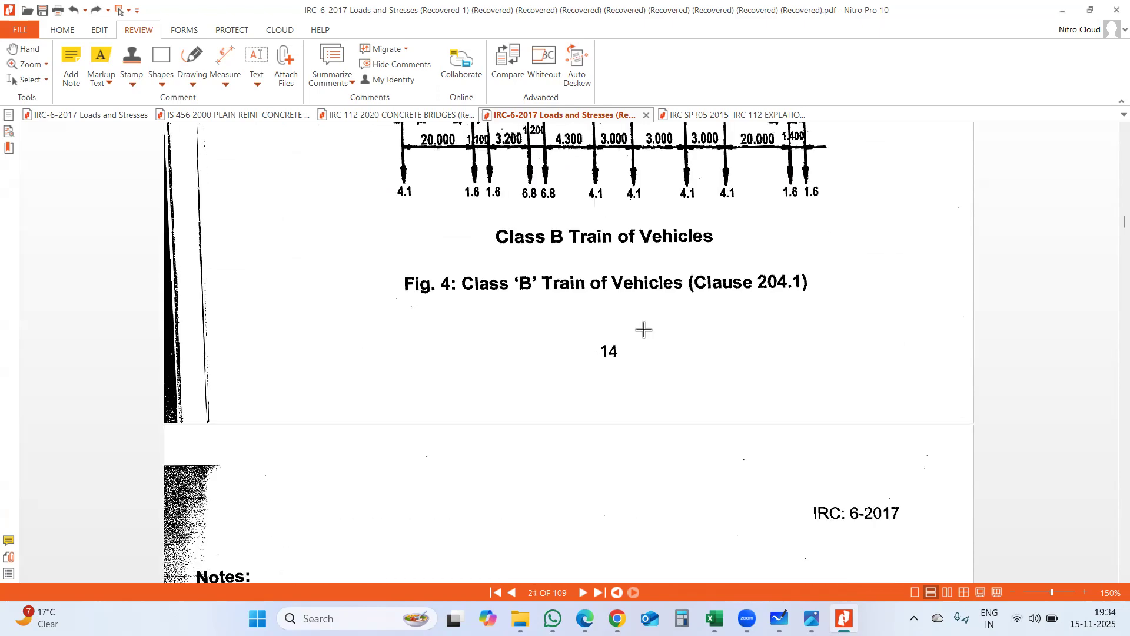
{"action": "scroll", "coordinate": [644, 329], "scroll_direction": "up", "scroll_amount": 10}
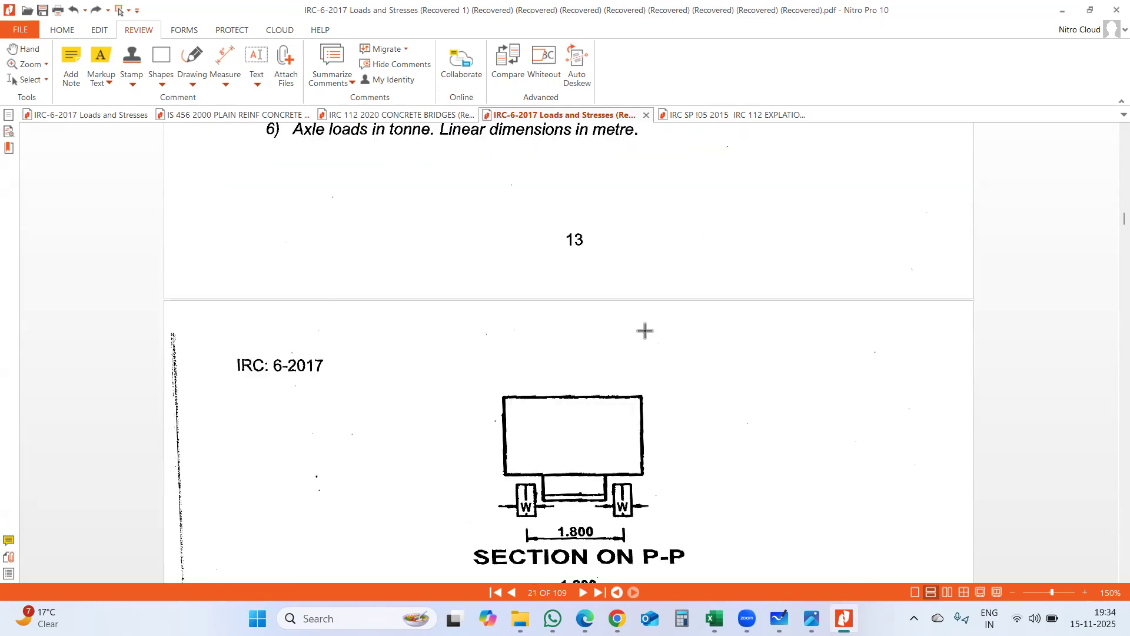
{"action": "scroll", "coordinate": [650, 331], "scroll_direction": "up", "scroll_amount": 10}
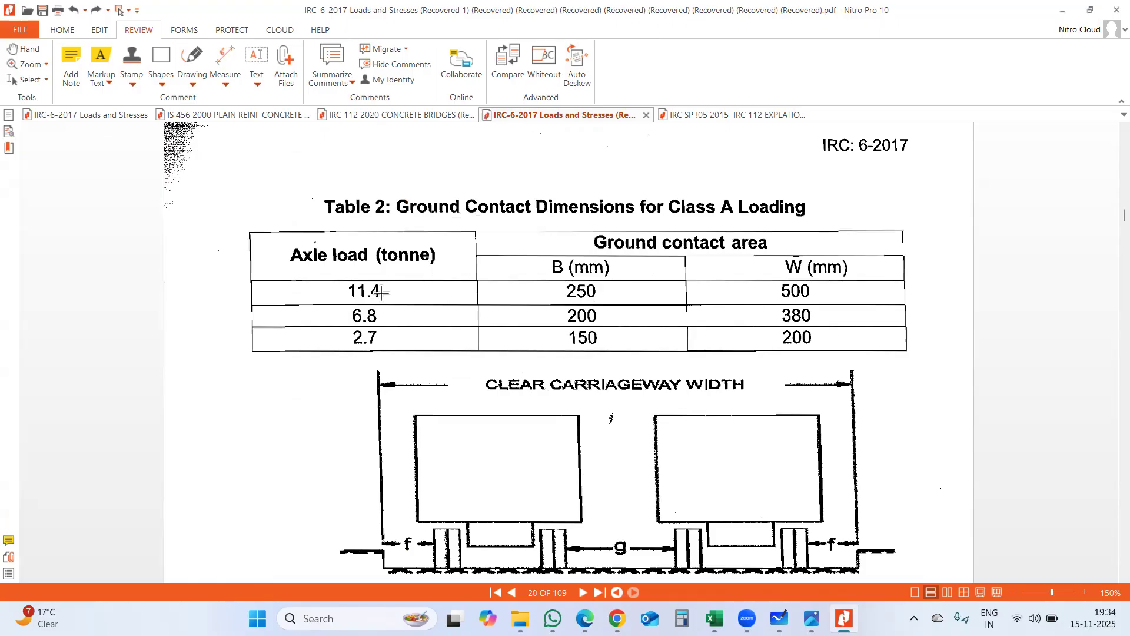
{"action": "left_click_drag", "start_coordinate": [347, 275], "coordinate": [393, 309]}
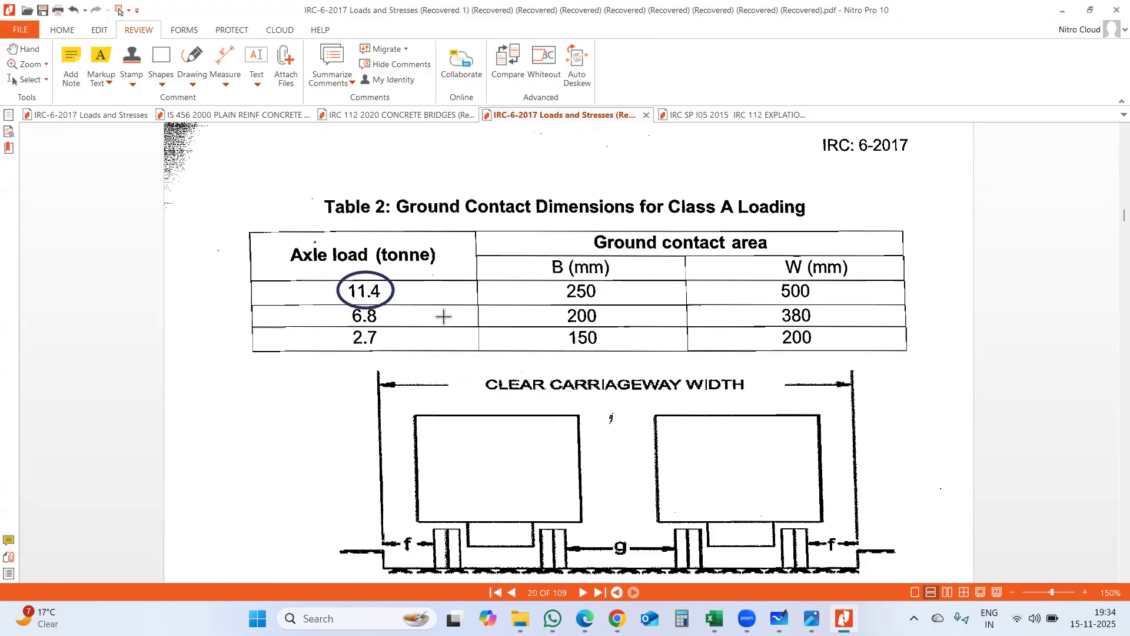
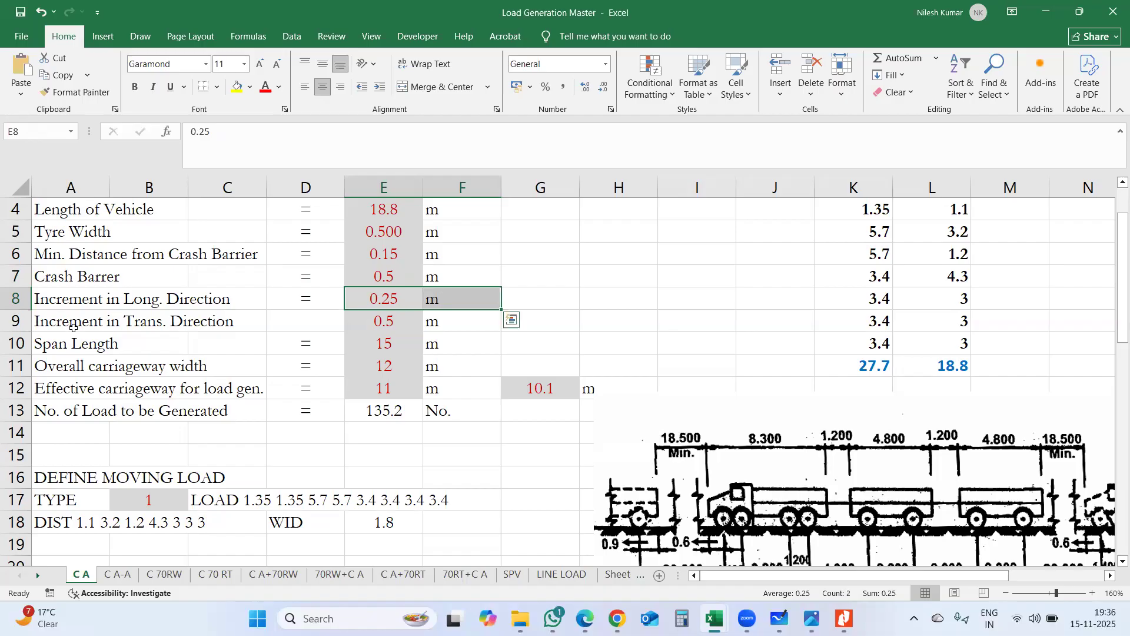
Select the Increment in Trans. Direction value and its unit in E9:F9 of the C A sheet
{"action": "left_click", "coordinate": [40, 318]}
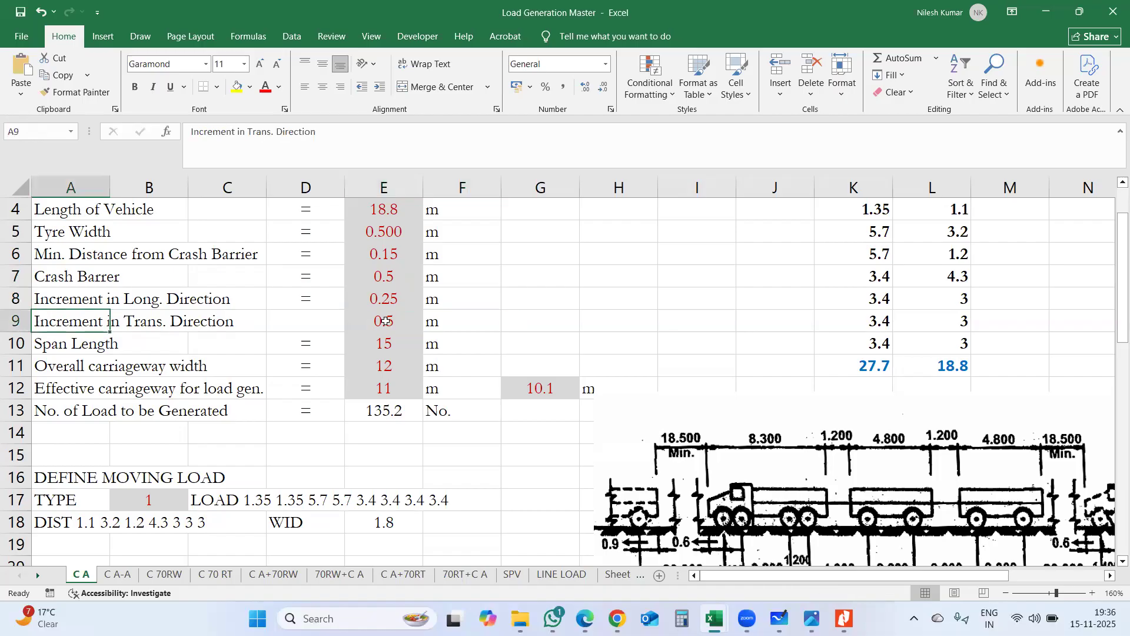
{"action": "left_click", "coordinate": [386, 321]}
{"action": "left_click_drag", "start_coordinate": [381, 322], "coordinate": [424, 323]}
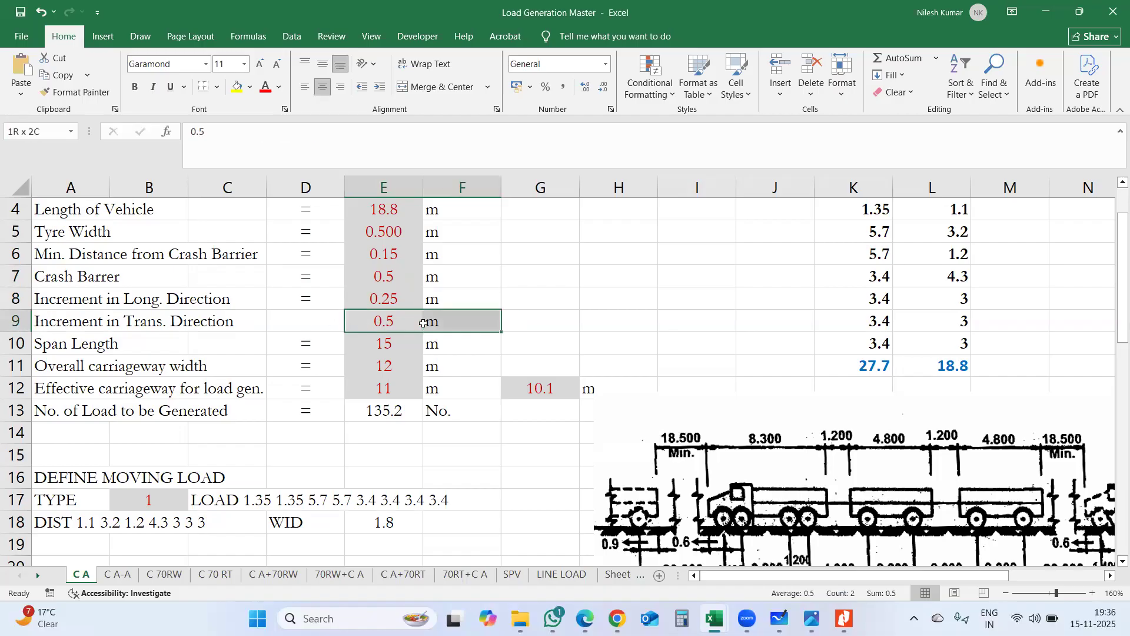
Switch to Microsoft Whiteboard and delete the entire existing sketch, including the circled 0.25 label
{"action": "left_click", "coordinate": [1048, 12]}
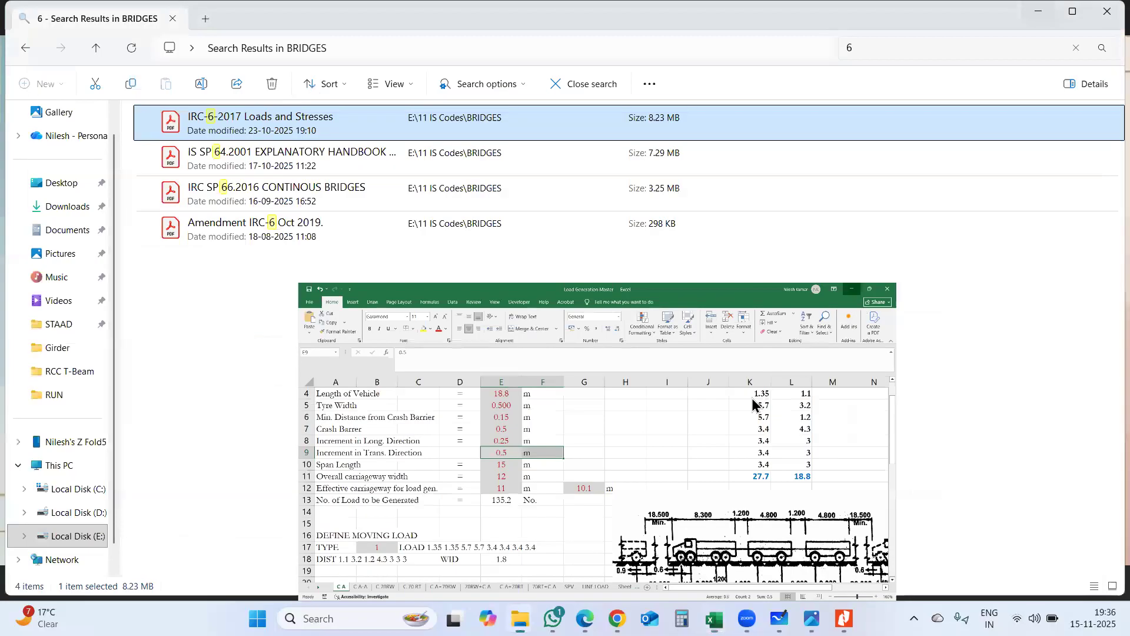
{"action": "left_click", "coordinate": [779, 618]}
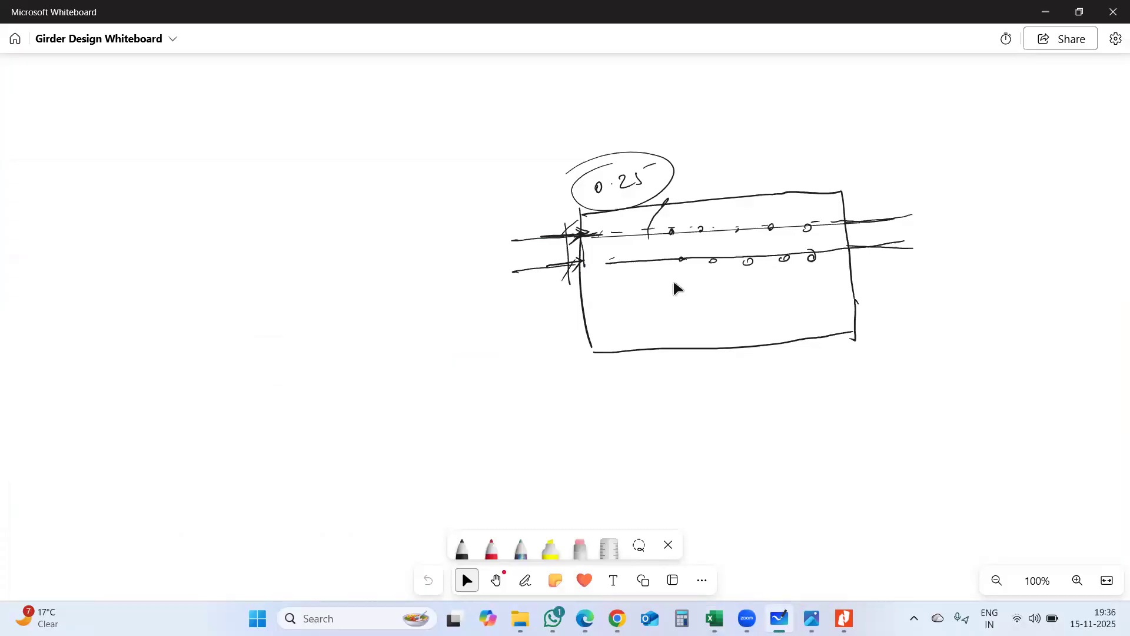
{"action": "left_click", "coordinate": [679, 260]}
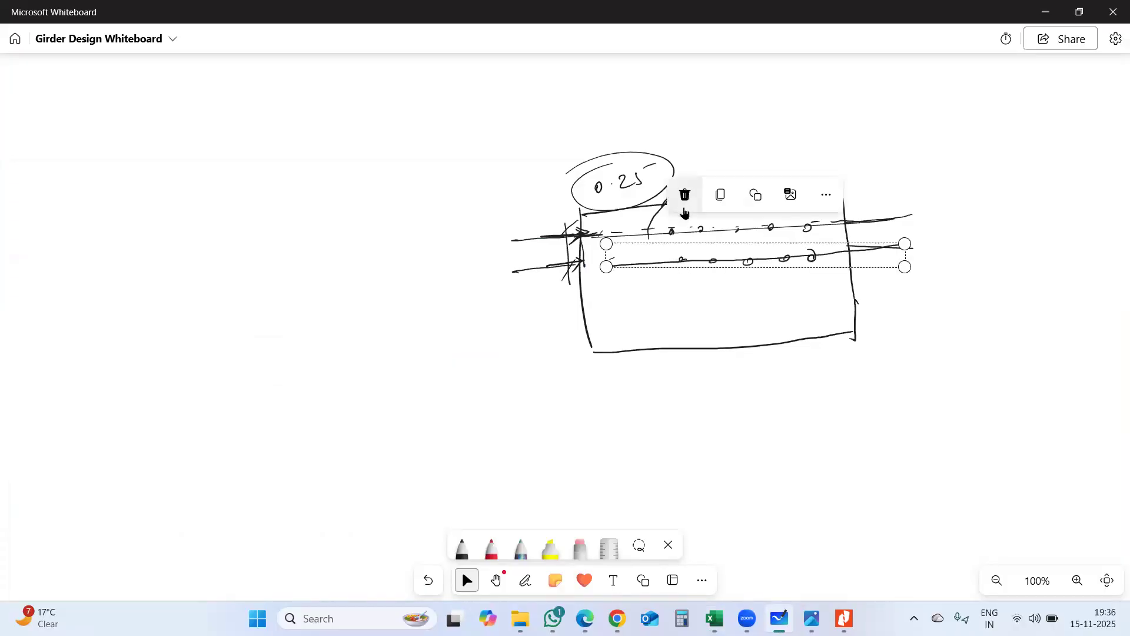
{"action": "left_click", "coordinate": [608, 212]}
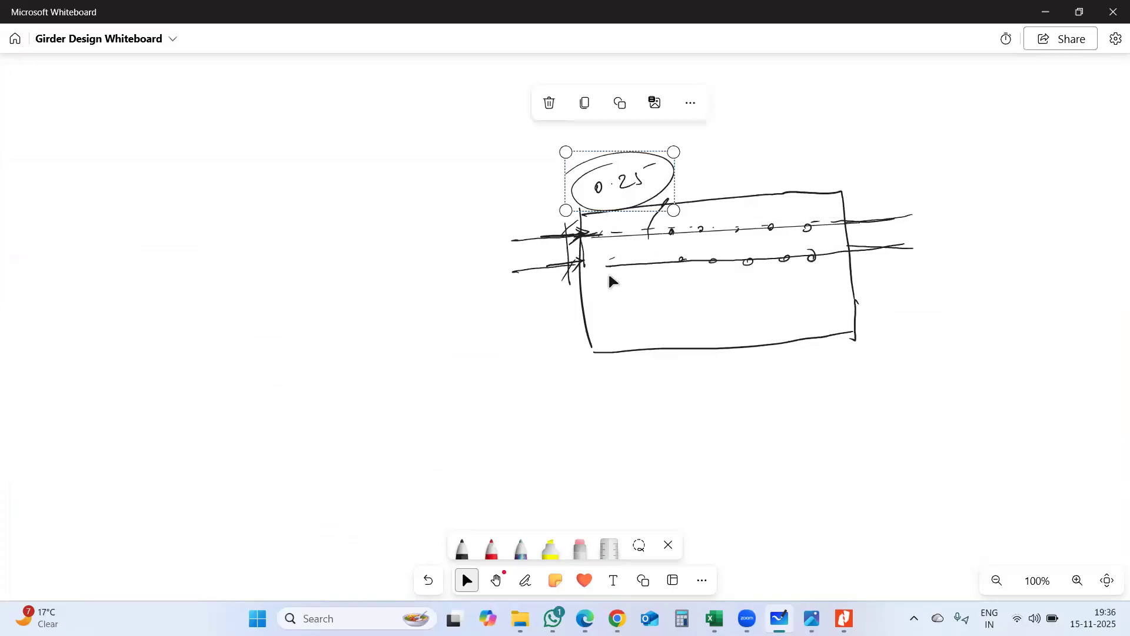
{"action": "mouse_move", "coordinate": [1022, 414]}
{"action": "left_mouse_down"}
{"action": "mouse_move", "coordinate": [682, 280]}
{"action": "mouse_move", "coordinate": [485, 157]}
{"action": "mouse_move", "coordinate": [478, 127]}
{"action": "left_mouse_up"}
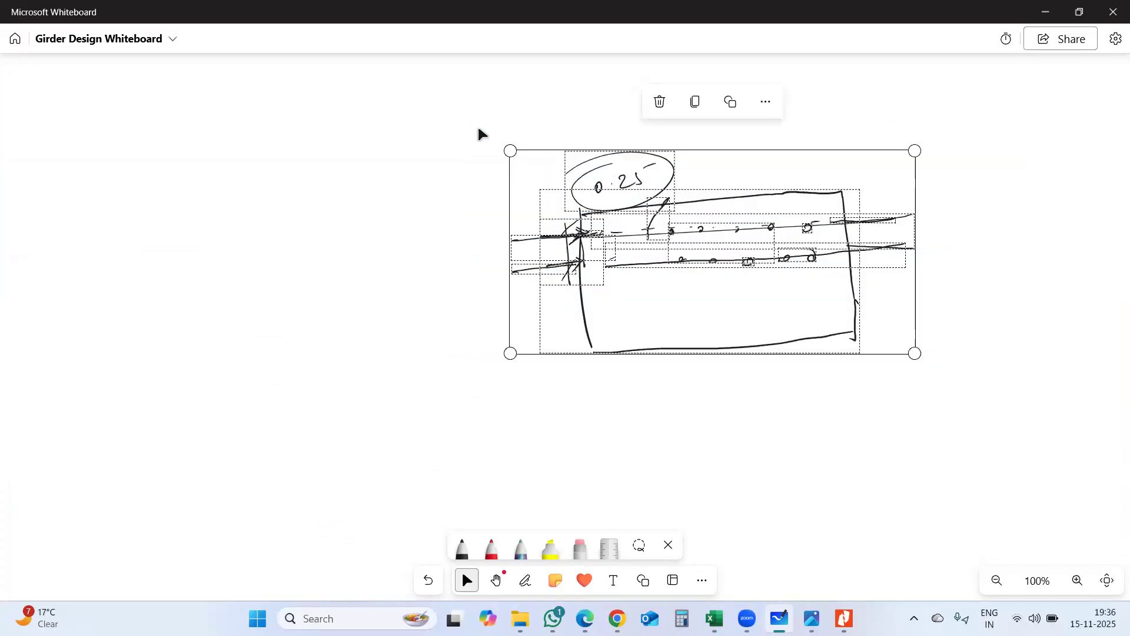
{"action": "key", "text": "Delete"}
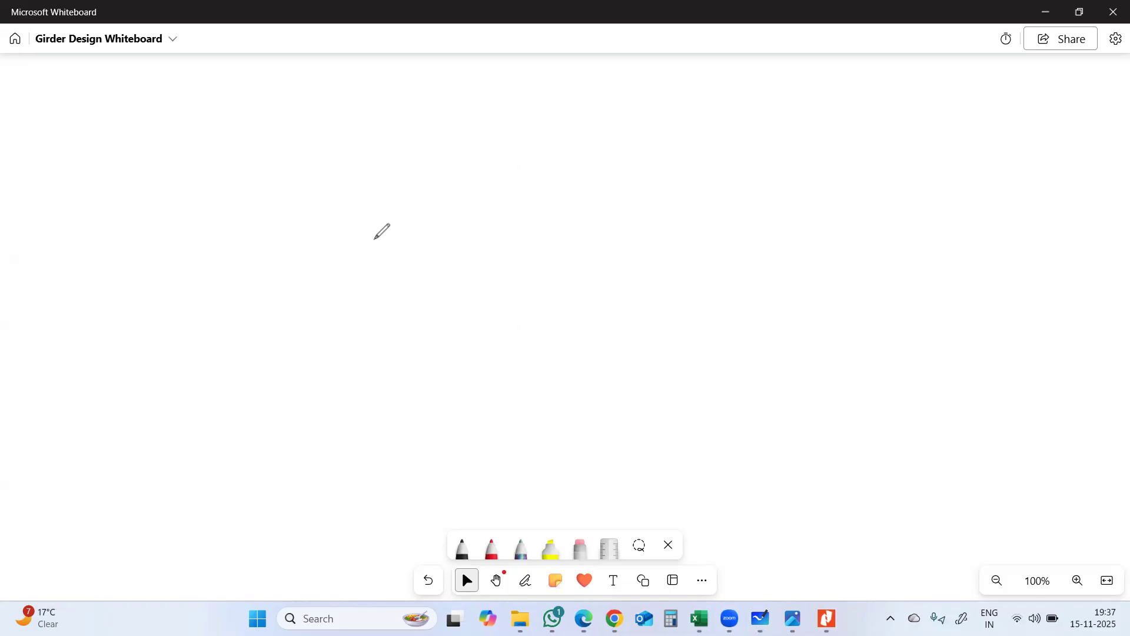
Sketch the bridge deck outline in red as a slanted four-sided shape in the middle of the whiteboard
{"action": "left_click_drag", "start_coordinate": [450, 197], "coordinate": [481, 361]}
{"action": "mouse_move", "coordinate": [449, 198]}
{"action": "left_mouse_down"}
{"action": "mouse_move", "coordinate": [789, 136]}
{"action": "mouse_move", "coordinate": [829, 279]}
{"action": "left_mouse_up"}
{"action": "mouse_move", "coordinate": [477, 379]}
{"action": "left_mouse_down"}
{"action": "mouse_move", "coordinate": [848, 298]}
{"action": "mouse_move", "coordinate": [842, 312]}
{"action": "left_mouse_up"}
{"action": "left_click", "coordinate": [837, 274]}
Draw the first wheel line across the deck's left edge, mark its offset from the upper corner and label it 0.9
{"action": "left_click_drag", "start_coordinate": [411, 237], "coordinate": [496, 219]}
{"action": "mouse_move", "coordinate": [414, 206]}
{"action": "left_mouse_down"}
{"action": "mouse_move", "coordinate": [437, 200]}
{"action": "mouse_move", "coordinate": [438, 238]}
{"action": "left_mouse_up"}
{"action": "left_click", "coordinate": [381, 231]}
{"action": "left_click_drag", "start_coordinate": [373, 223], "coordinate": [400, 238]}
Draw the second wheel line below the first, label it 2.7 and dot both wheel lines at the deck's left edge
{"action": "left_click_drag", "start_coordinate": [430, 278], "coordinate": [505, 256]}
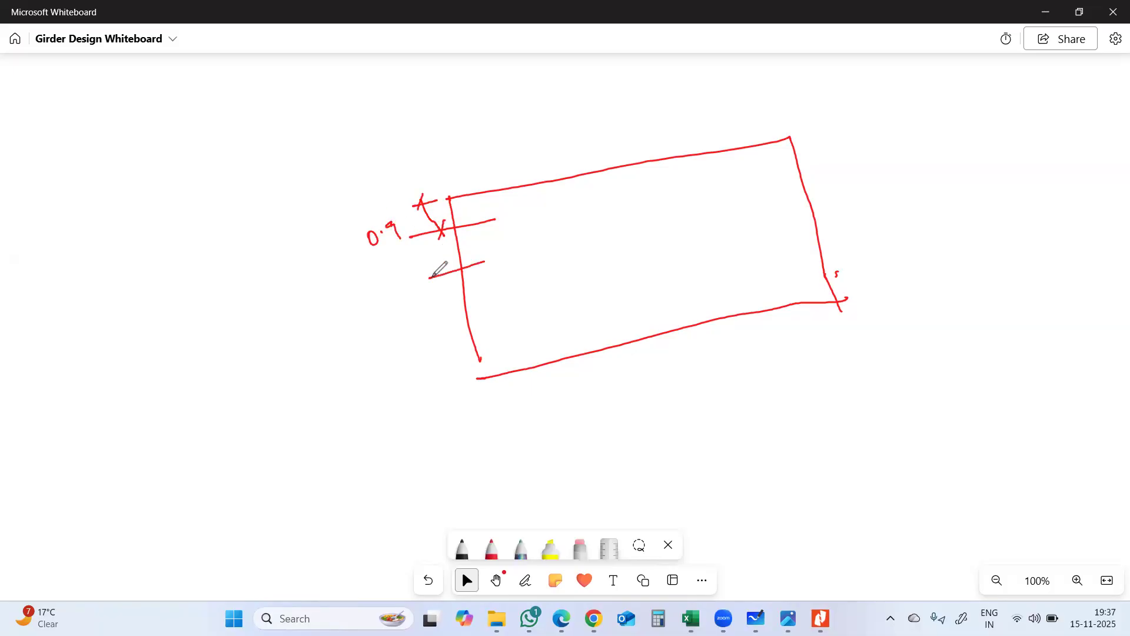
{"action": "mouse_move", "coordinate": [409, 254]}
{"action": "left_mouse_down"}
{"action": "mouse_move", "coordinate": [414, 266]}
{"action": "mouse_move", "coordinate": [443, 266]}
{"action": "left_mouse_up"}
{"action": "left_click", "coordinate": [432, 252]}
{"action": "left_click", "coordinate": [462, 267]}
{"action": "left_click", "coordinate": [456, 226]}
Draw a dashed travel path along the deck from the first wheel line and mark the transverse shift as .250
{"action": "left_click_drag", "start_coordinate": [468, 226], "coordinate": [769, 174]}
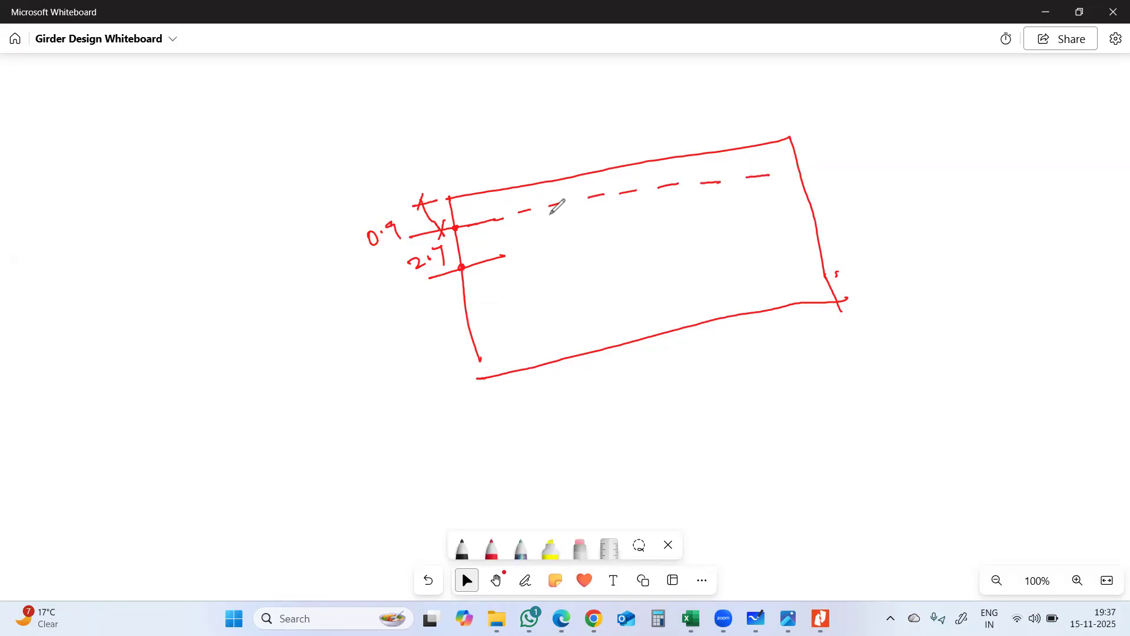
{"action": "left_click_drag", "start_coordinate": [463, 230], "coordinate": [466, 247]}
{"action": "left_click_drag", "start_coordinate": [468, 234], "coordinate": [472, 255]}
{"action": "mouse_move", "coordinate": [486, 234]}
{"action": "left_mouse_down"}
{"action": "mouse_move", "coordinate": [504, 242]}
{"action": "mouse_move", "coordinate": [523, 226]}
{"action": "left_mouse_up"}
{"action": "left_click", "coordinate": [483, 243]}
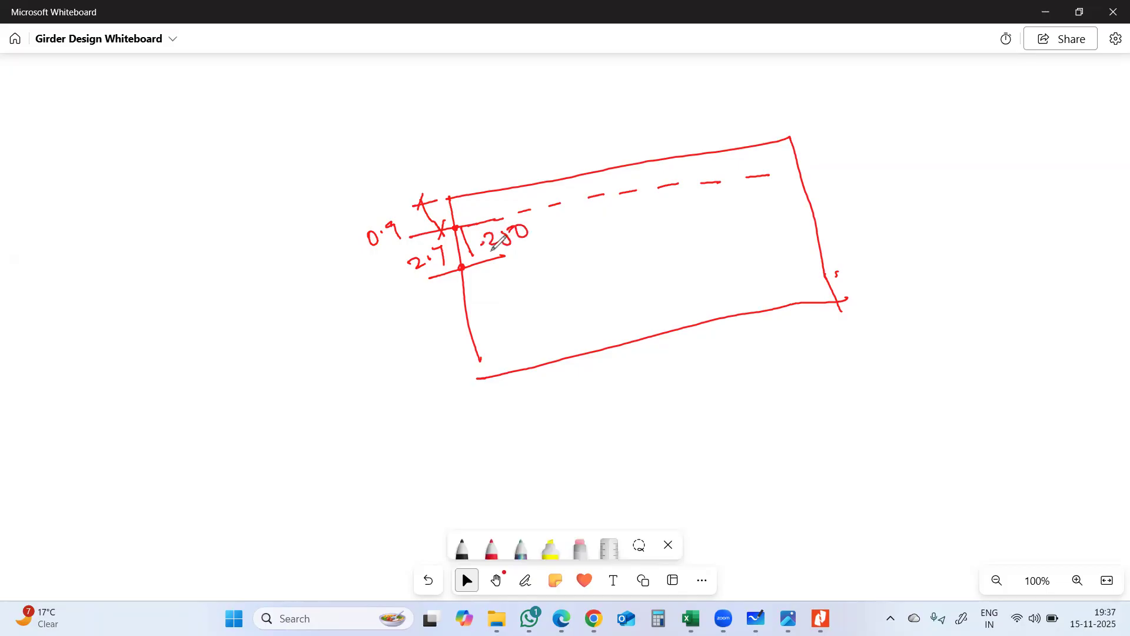
Mark further shifted wheel positions down the deck's left edge, with a short wheel line near its lower corner
{"action": "left_click_drag", "start_coordinate": [444, 230], "coordinate": [447, 236]}
{"action": "mouse_move", "coordinate": [470, 267]}
{"action": "left_mouse_down"}
{"action": "mouse_move", "coordinate": [476, 308]}
{"action": "mouse_move", "coordinate": [501, 308]}
{"action": "left_mouse_up"}
{"action": "left_click", "coordinate": [484, 337]}
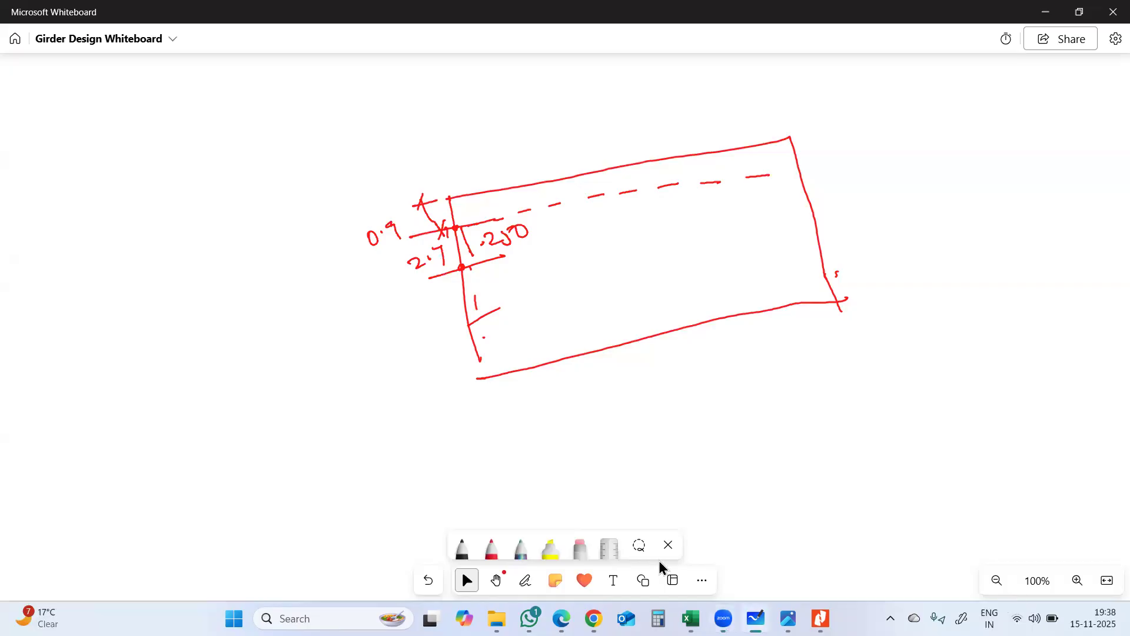
Switch back to the Excel workbook and set the Increment in Trans. Direction in E9 to 0.25 m
{"action": "key", "text": "alt+Tab"}
{"action": "key", "text": "alt+Tab"}
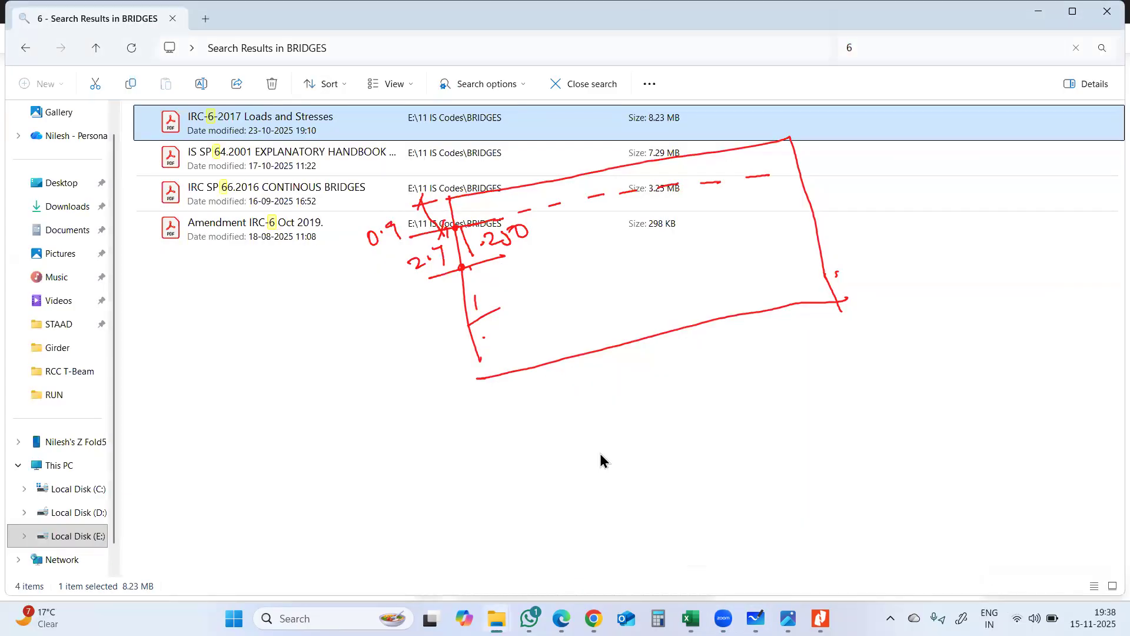
{"action": "key", "text": "alt+Tab"}
{"action": "key", "text": "alt+Tab"}
{"action": "key", "text": "alt+Tab"}
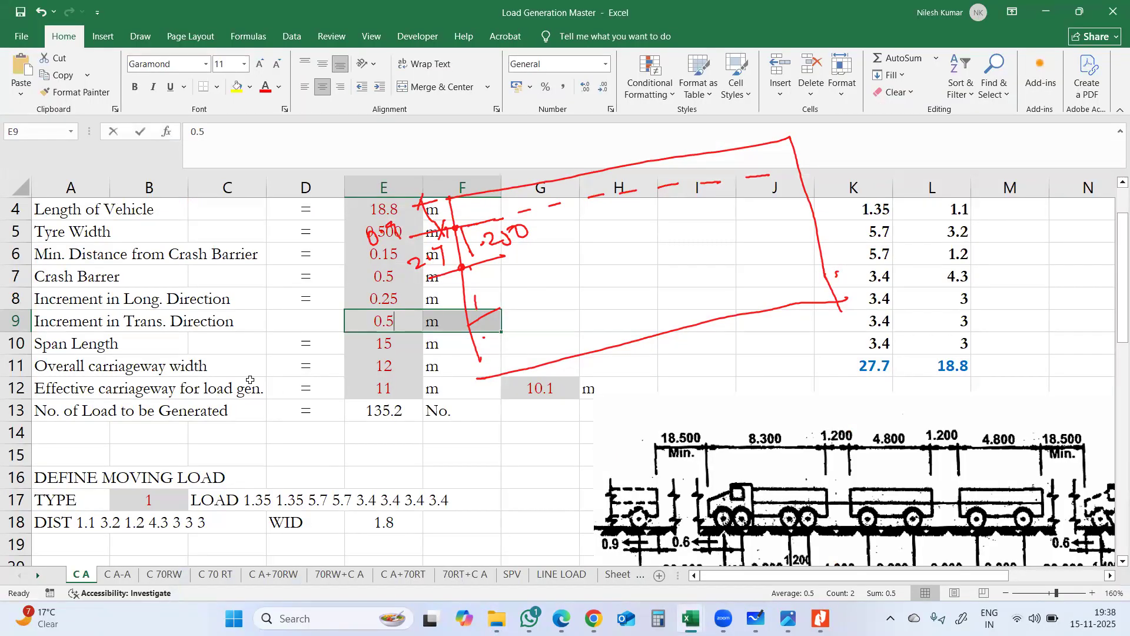
{"action": "type", "text": ".25"}
{"action": "key", "text": "Return"}
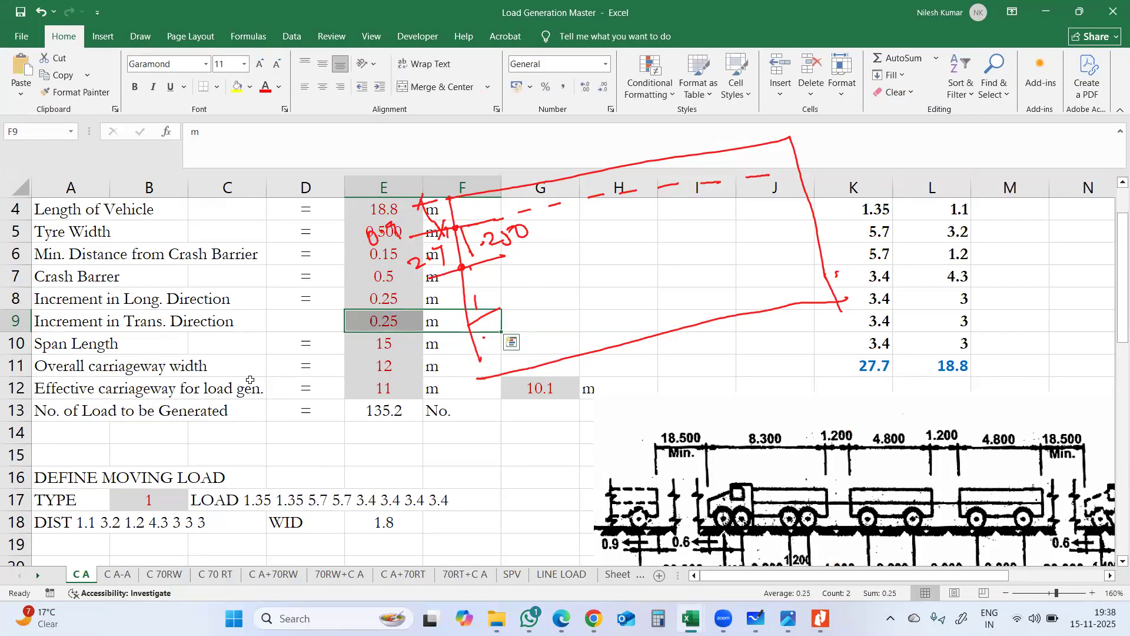
{"action": "left_click", "coordinate": [385, 349]}
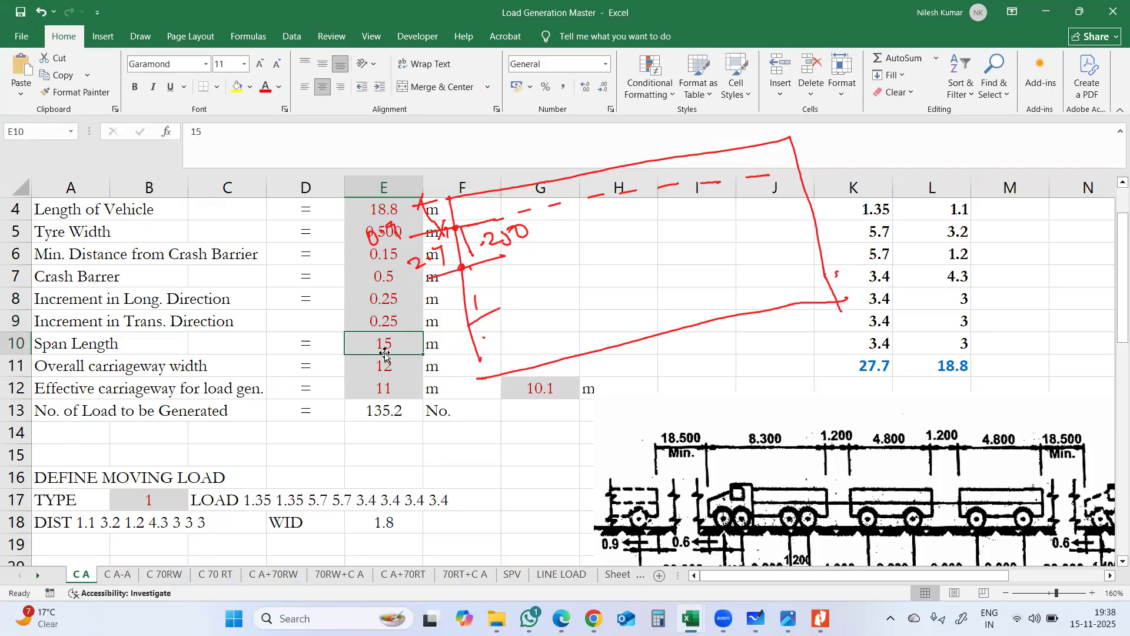
Review the Overall carriageway width in E11 and the Effective carriageway for load gen. formula in E12
{"action": "left_click", "coordinate": [391, 370]}
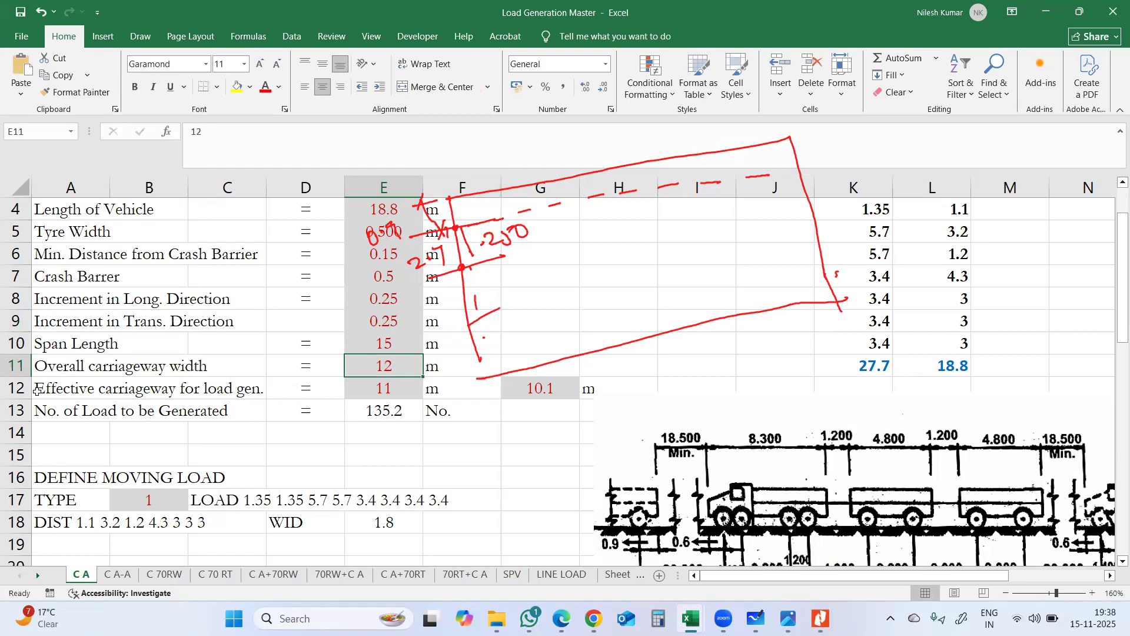
{"action": "left_click", "coordinate": [69, 394]}
{"action": "left_click", "coordinate": [404, 391]}
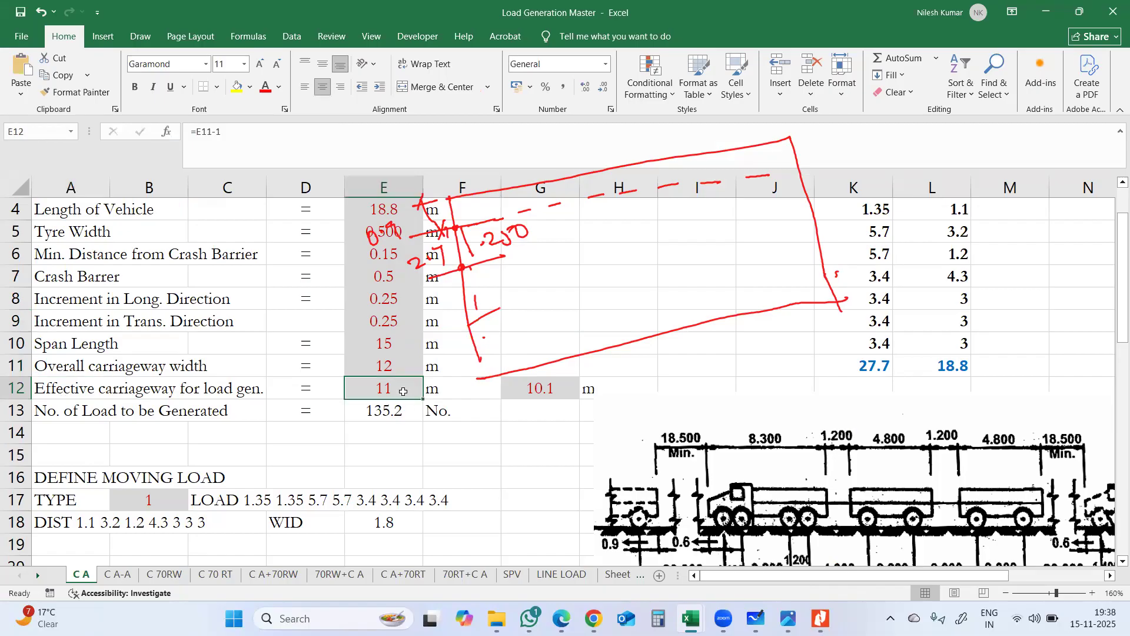
{"action": "left_click", "coordinate": [406, 368]}
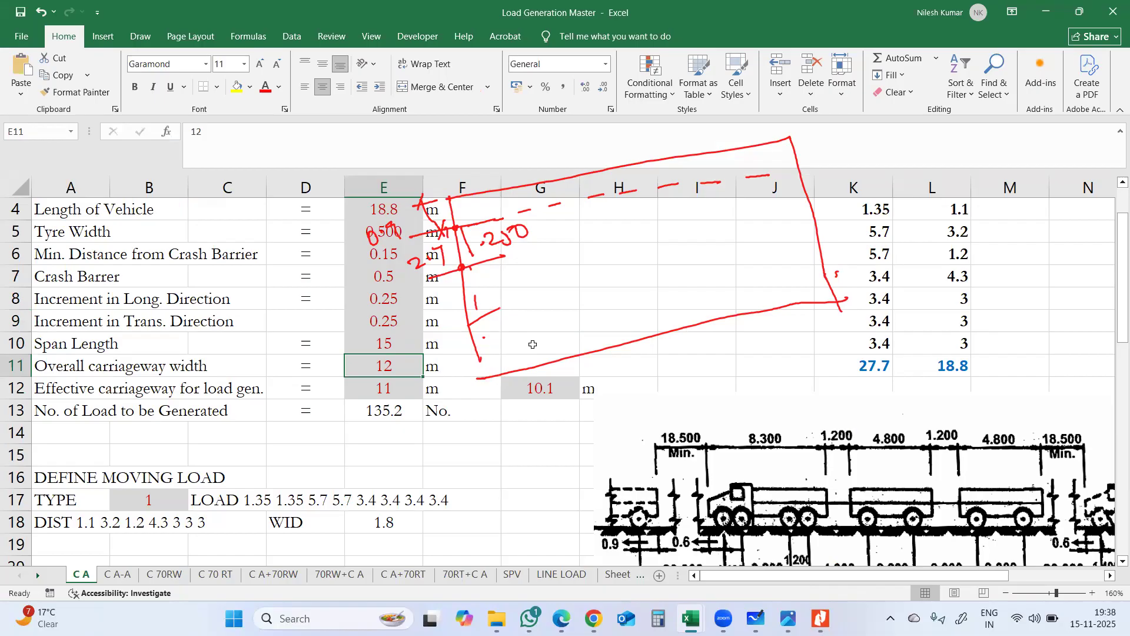
Try to select the leftover red deck sketch, first over the worksheet and then on the Girder Design Whiteboard
{"action": "left_click", "coordinate": [464, 295]}
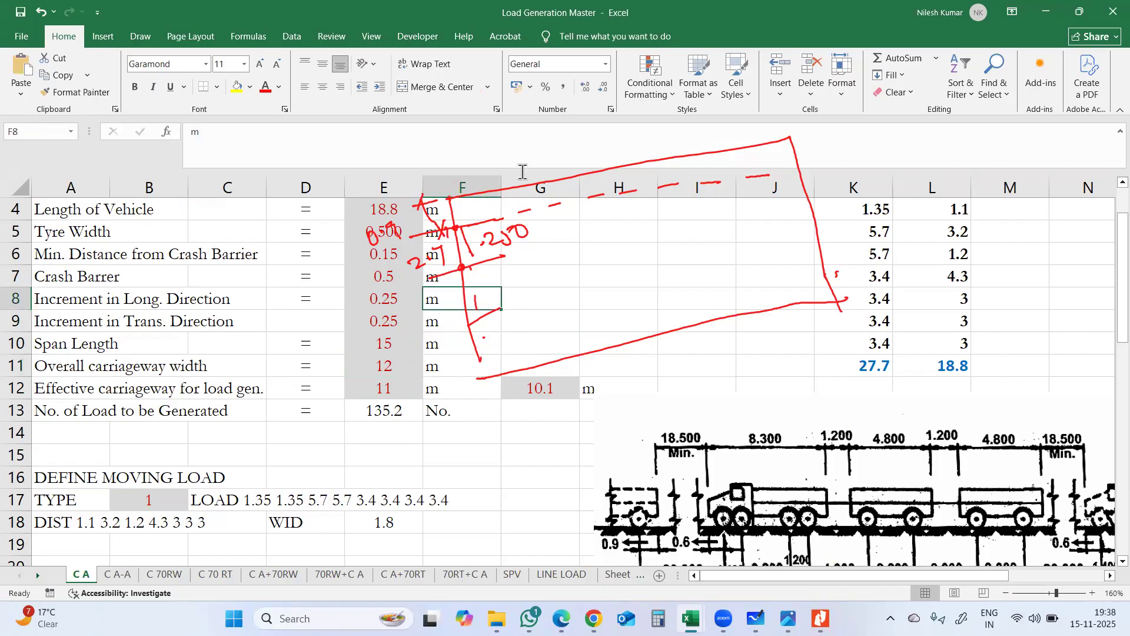
{"action": "left_click", "coordinate": [533, 187]}
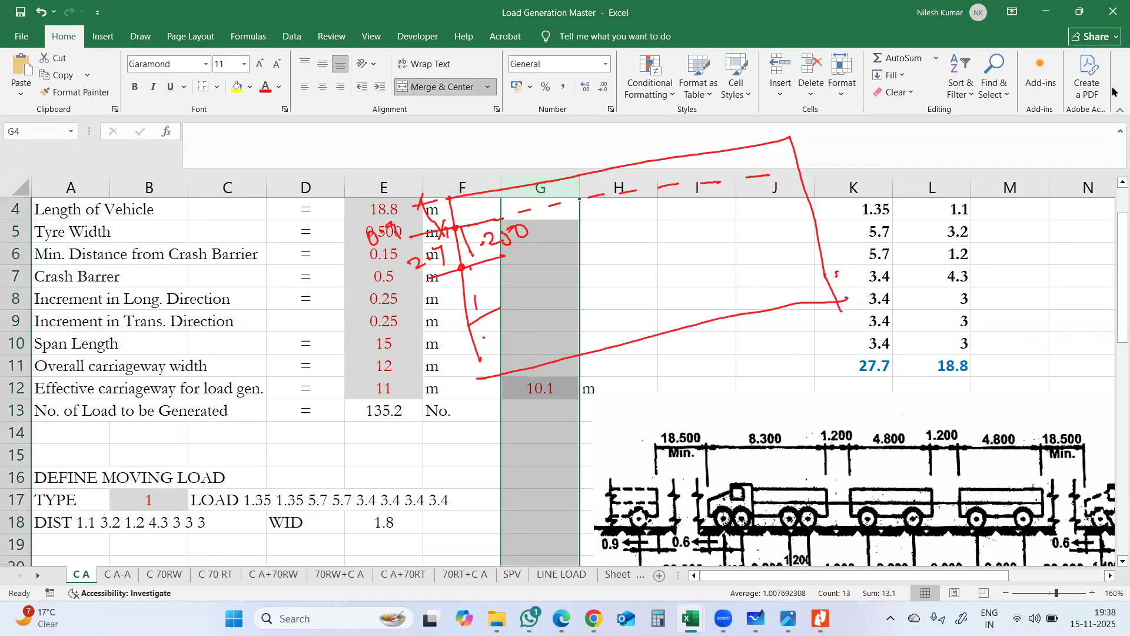
{"action": "left_click", "coordinate": [1046, 12]}
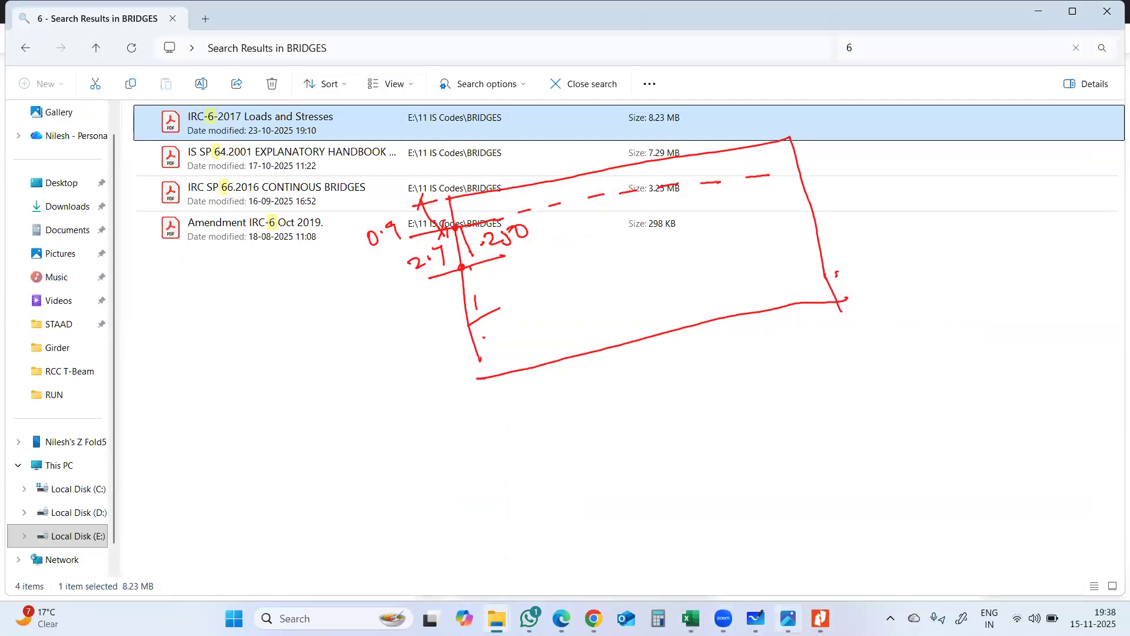
{"action": "left_click", "coordinate": [756, 619]}
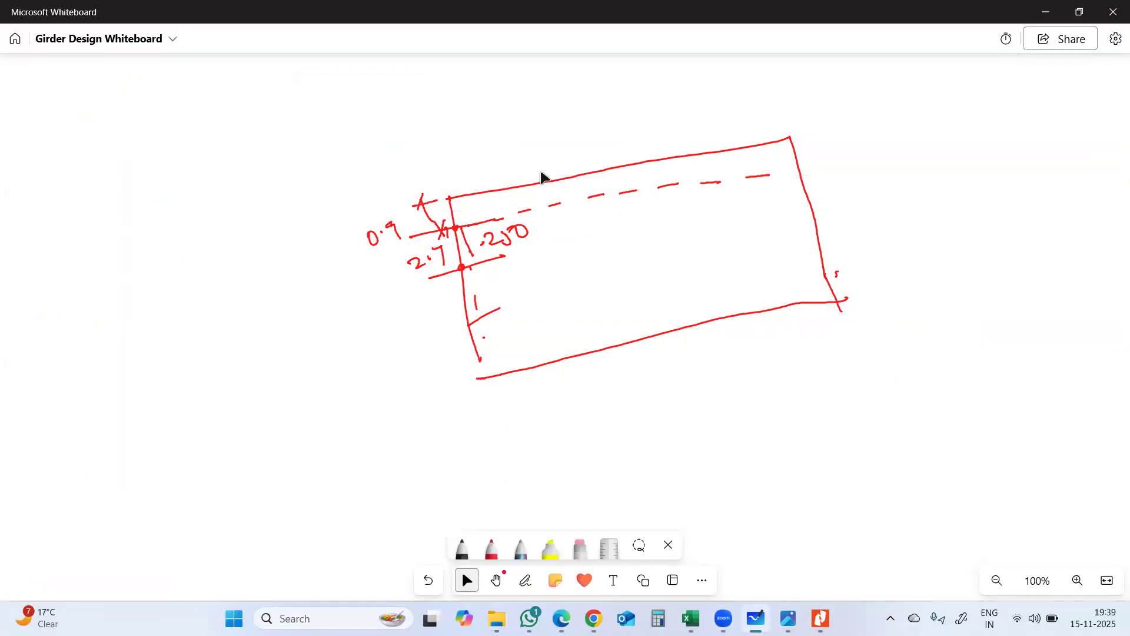
{"action": "mouse_move", "coordinate": [276, 96]}
{"action": "left_mouse_down"}
{"action": "mouse_move", "coordinate": [790, 292]}
{"action": "mouse_move", "coordinate": [877, 433]}
{"action": "left_mouse_up"}
{"action": "left_click", "coordinate": [1046, 12]}
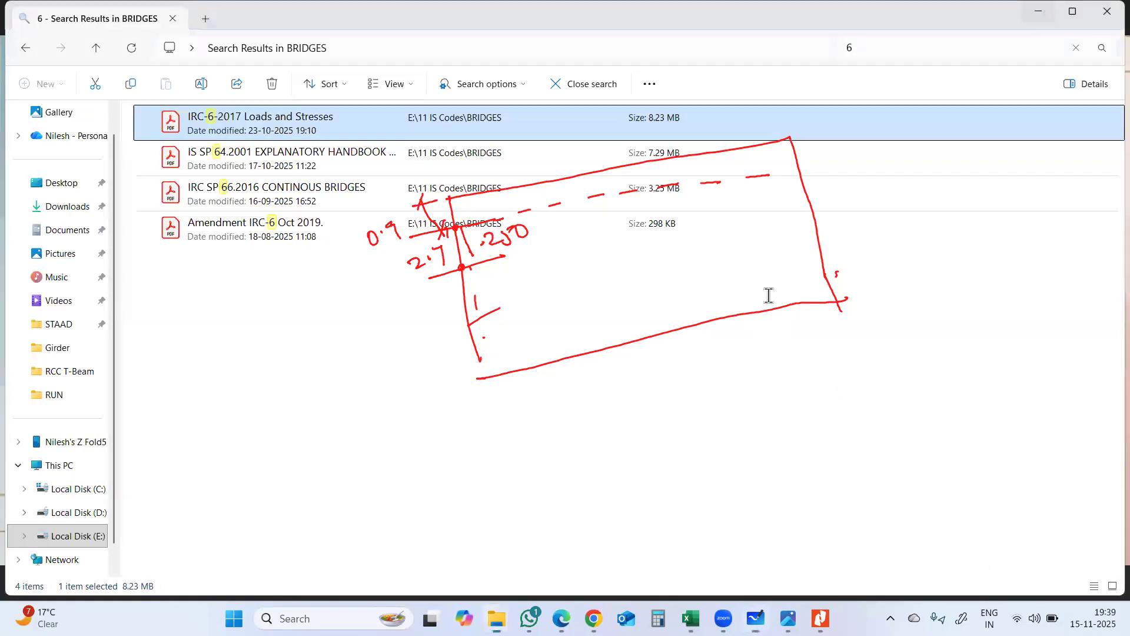
{"action": "left_click", "coordinate": [557, 186]}
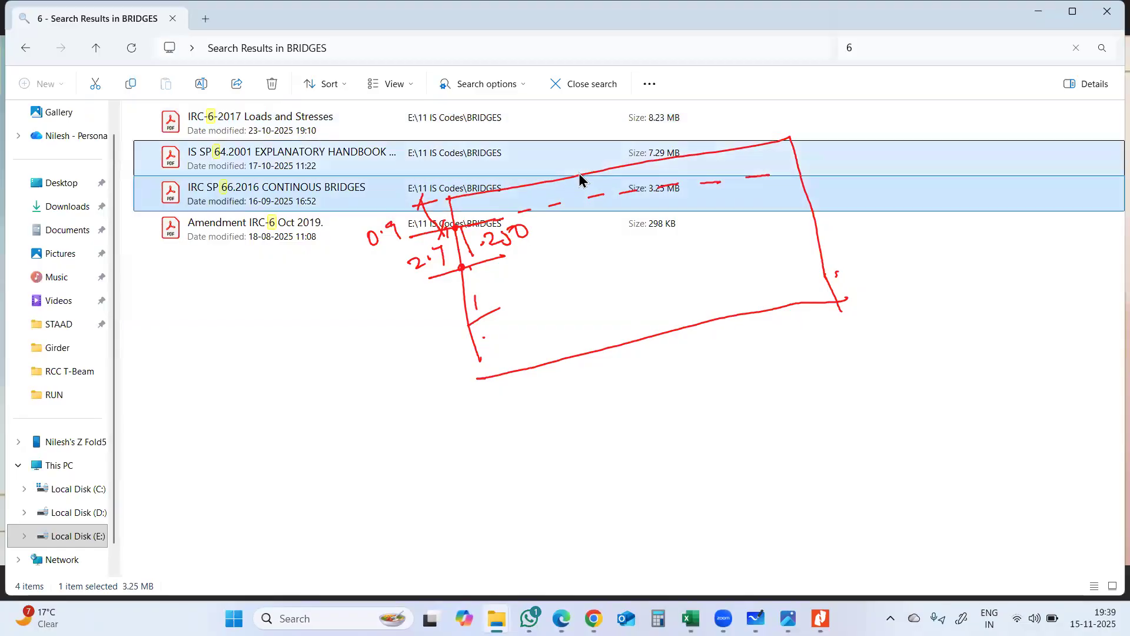
{"action": "left_click", "coordinate": [580, 175]}
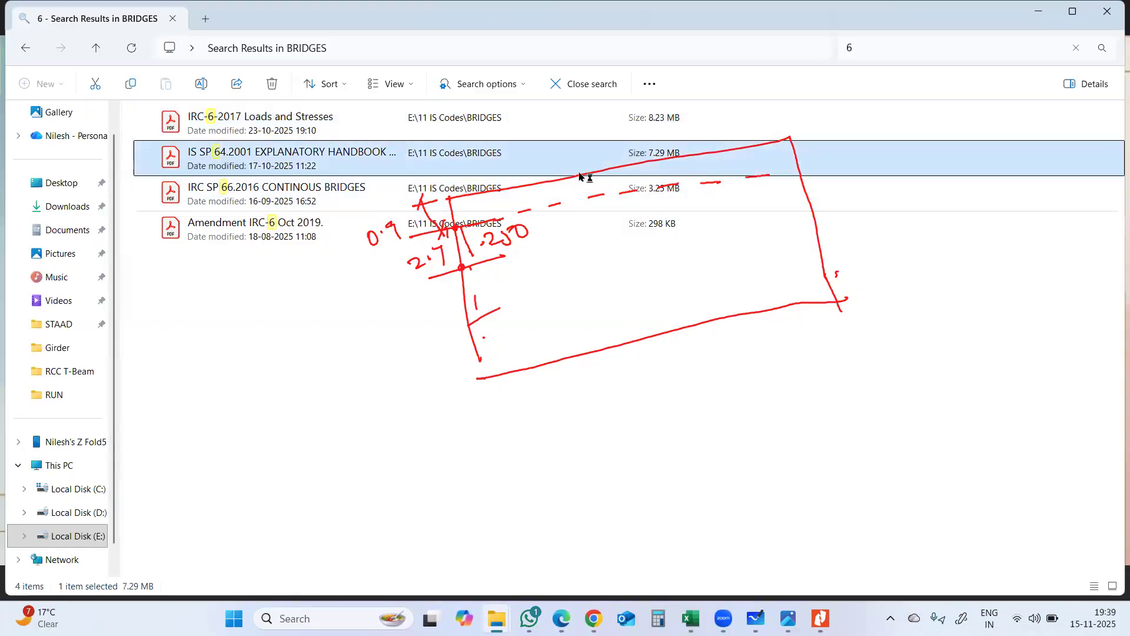
{"action": "left_click", "coordinate": [626, 347]}
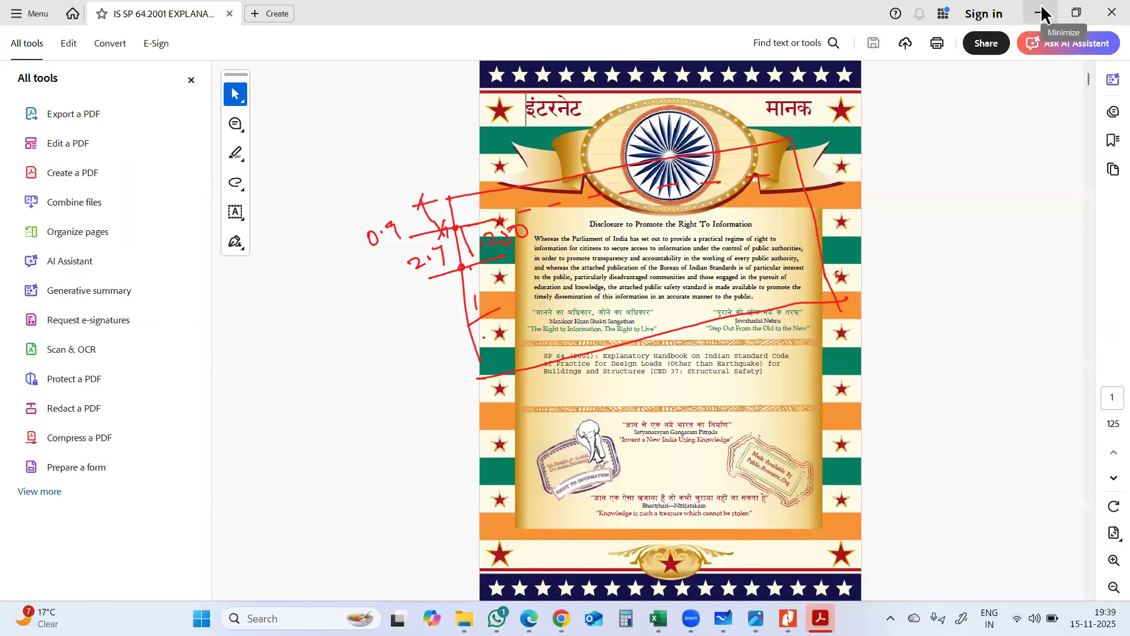
{"action": "left_click", "coordinate": [1041, 13]}
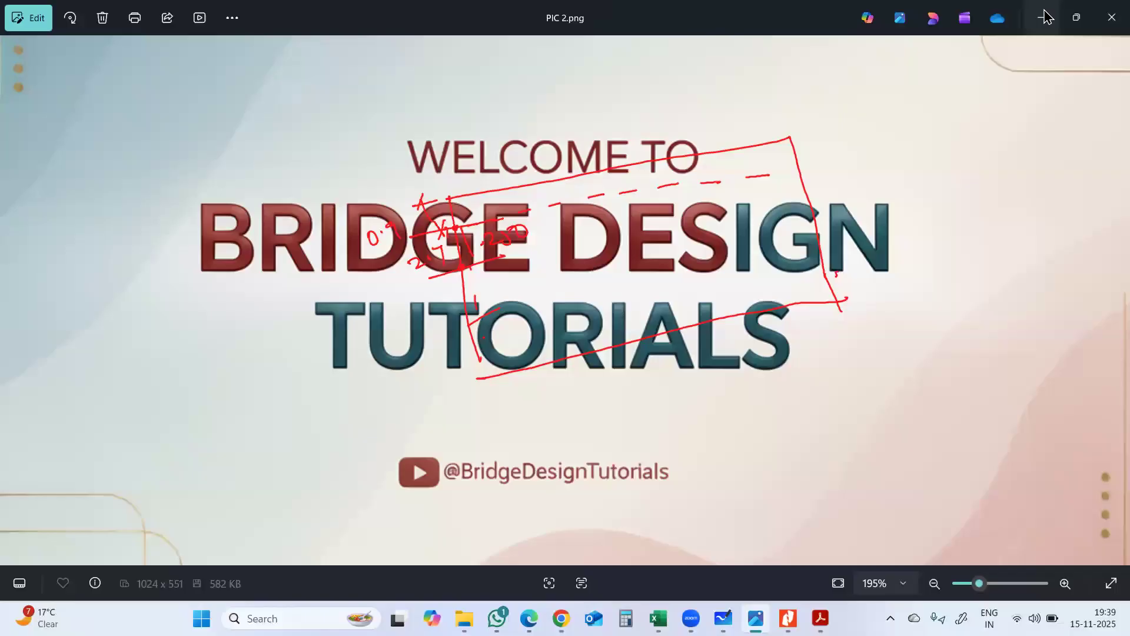
{"action": "left_click", "coordinate": [1045, 17]}
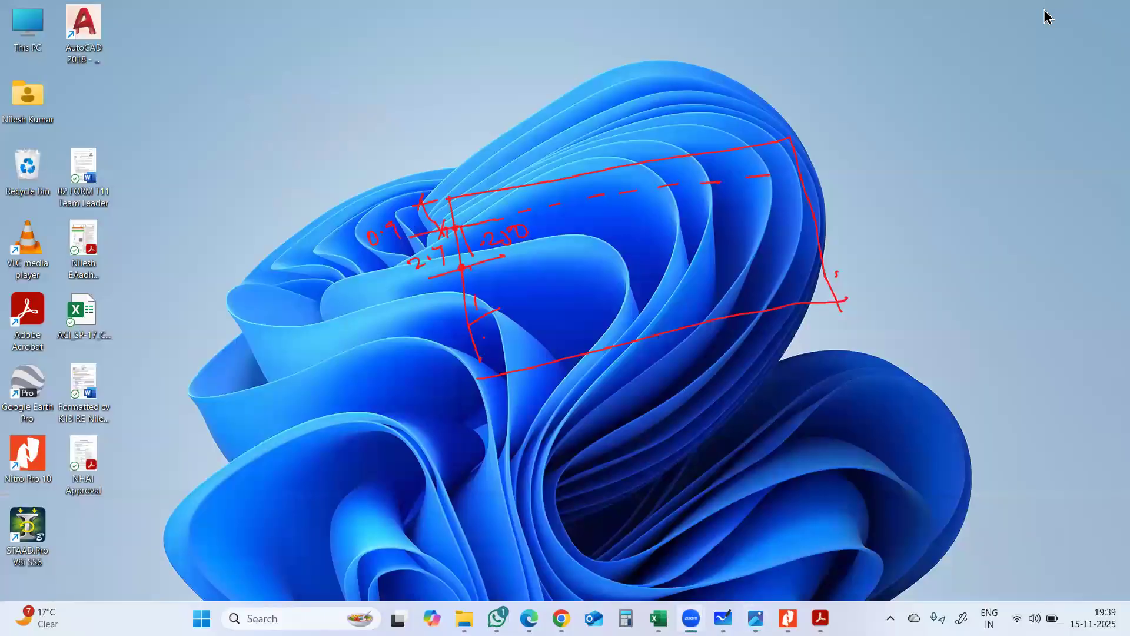
Try to select the entire red deck sketch, and close the Girder Design Whiteboard
{"action": "left_click", "coordinate": [487, 219]}
{"action": "key", "text": "ctrl+a"}
{"action": "left_click_drag", "start_coordinate": [894, 370], "coordinate": [395, 143]}
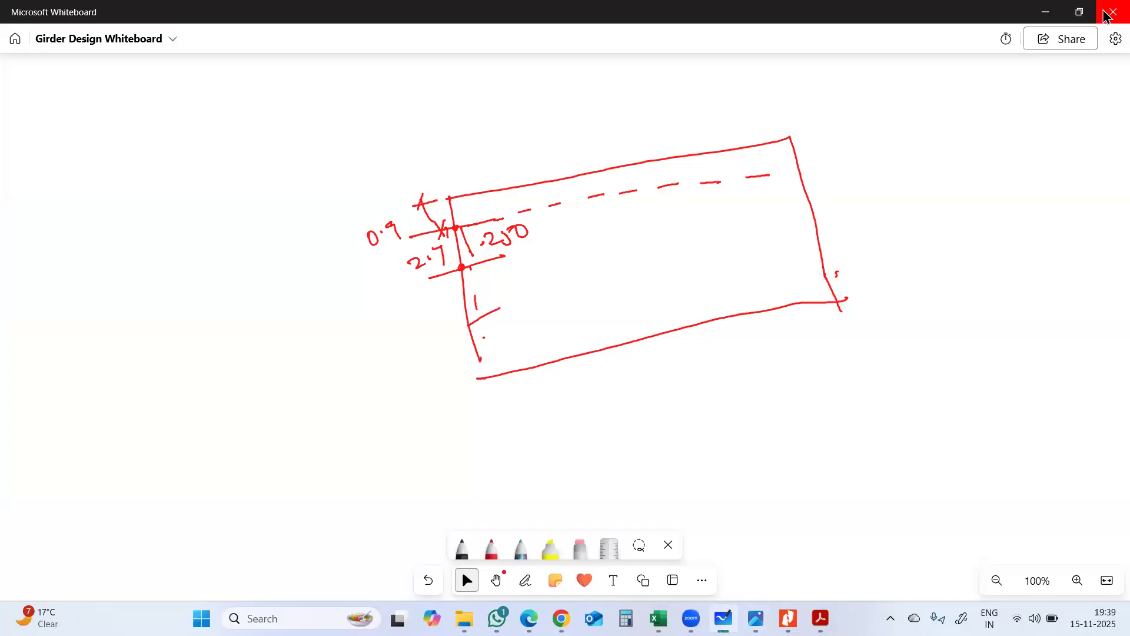
{"action": "left_click", "coordinate": [1106, 13]}
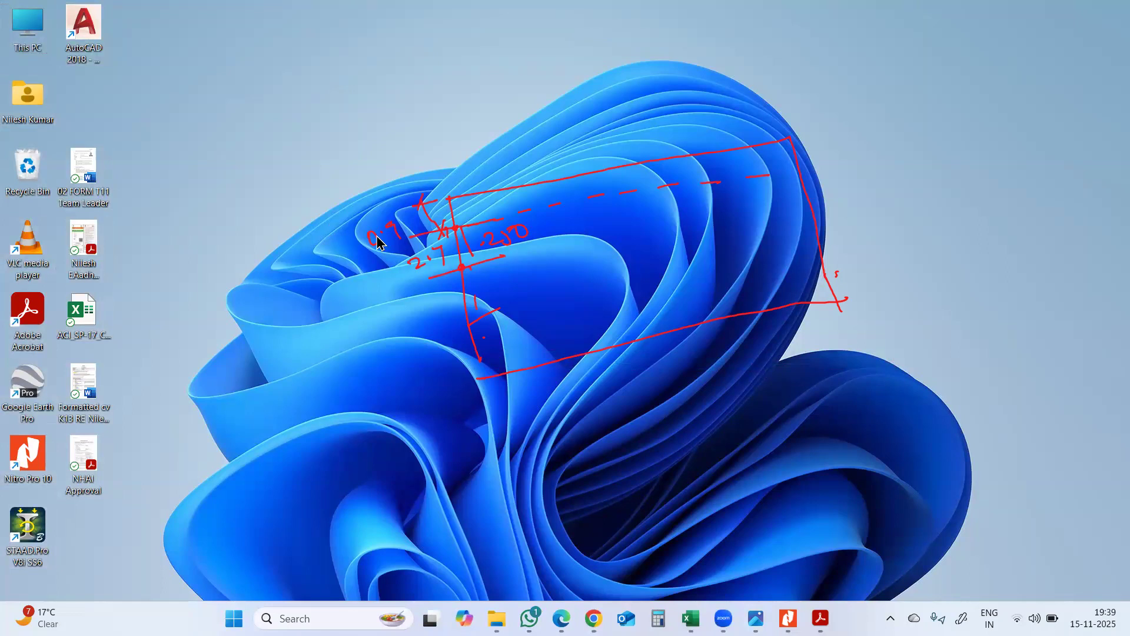
{"action": "right_click", "coordinate": [374, 116]}
{"action": "left_click", "coordinate": [421, 184]}
{"action": "right_click", "coordinate": [442, 103]}
{"action": "left_click", "coordinate": [485, 152]}
{"action": "mouse_move", "coordinate": [756, 618]}
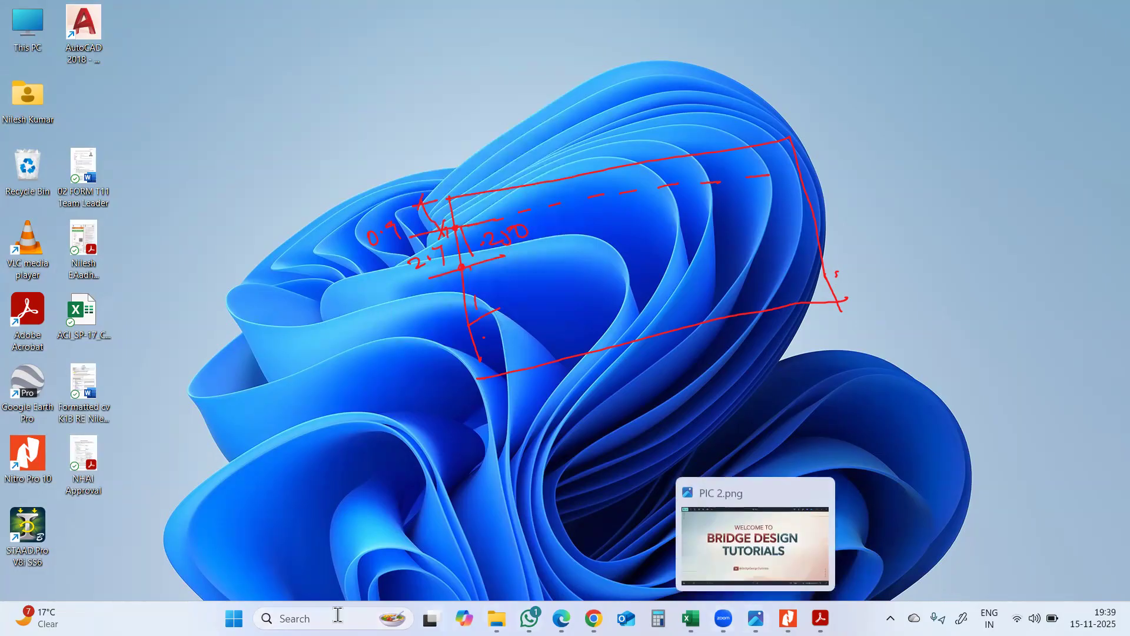
Reopen the Girder Design Whiteboard in Microsoft Whiteboard and dismiss the template gallery
{"action": "left_click", "coordinate": [305, 616]}
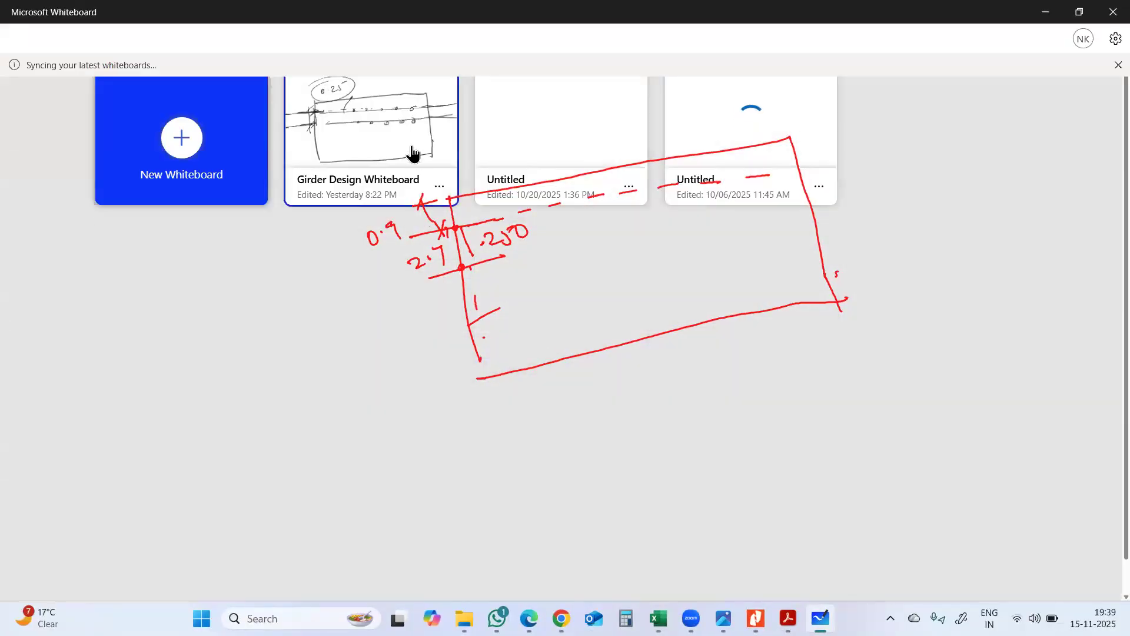
{"action": "left_click", "coordinate": [406, 154]}
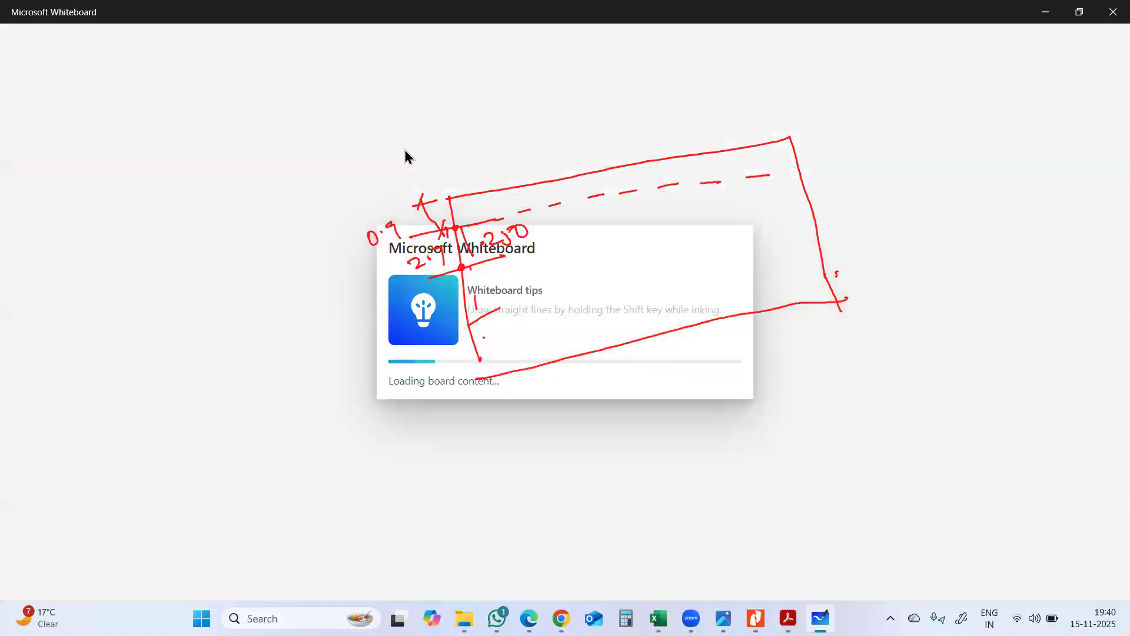
{"action": "triple_click", "coordinate": [565, 179]}
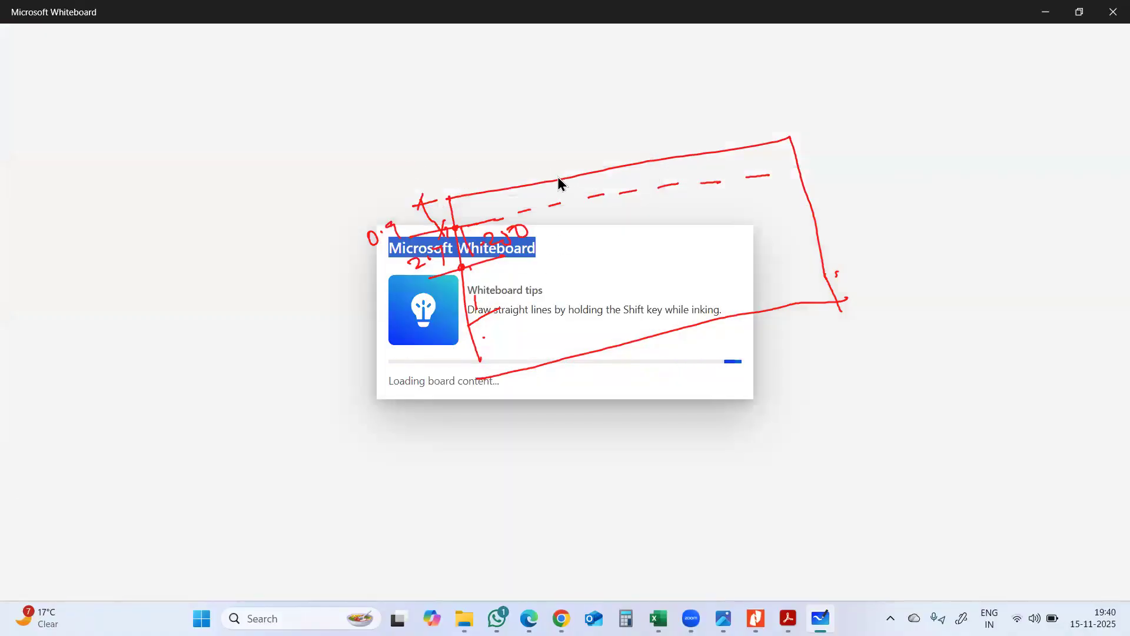
{"action": "left_click", "coordinate": [491, 193]}
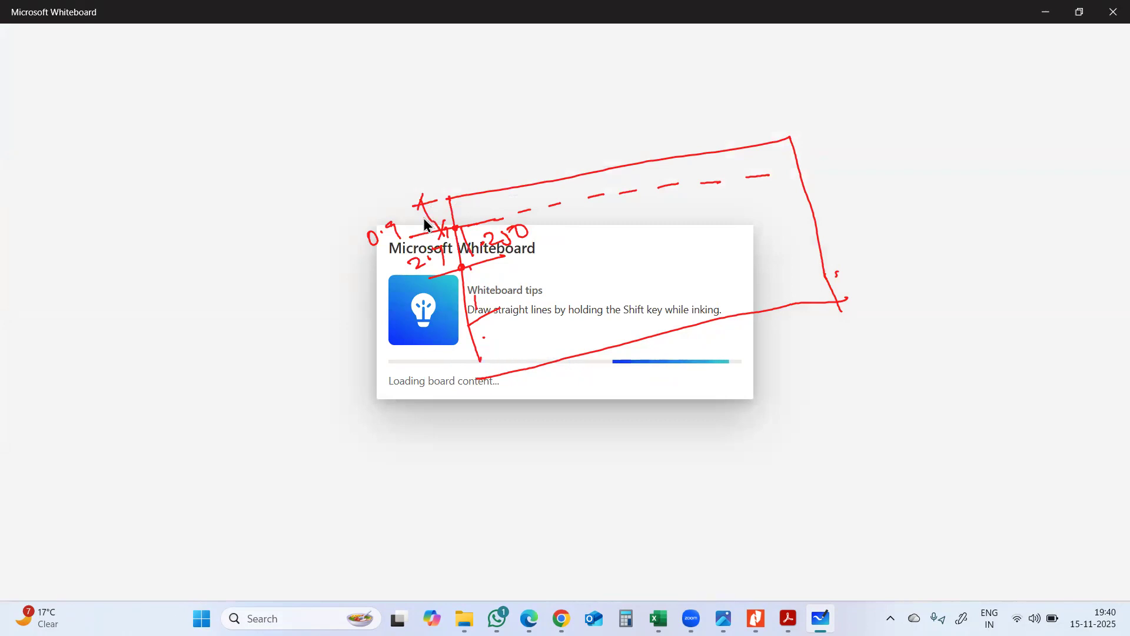
{"action": "left_click_drag", "start_coordinate": [425, 219], "coordinate": [771, 240]}
{"action": "left_click", "coordinate": [840, 309]}
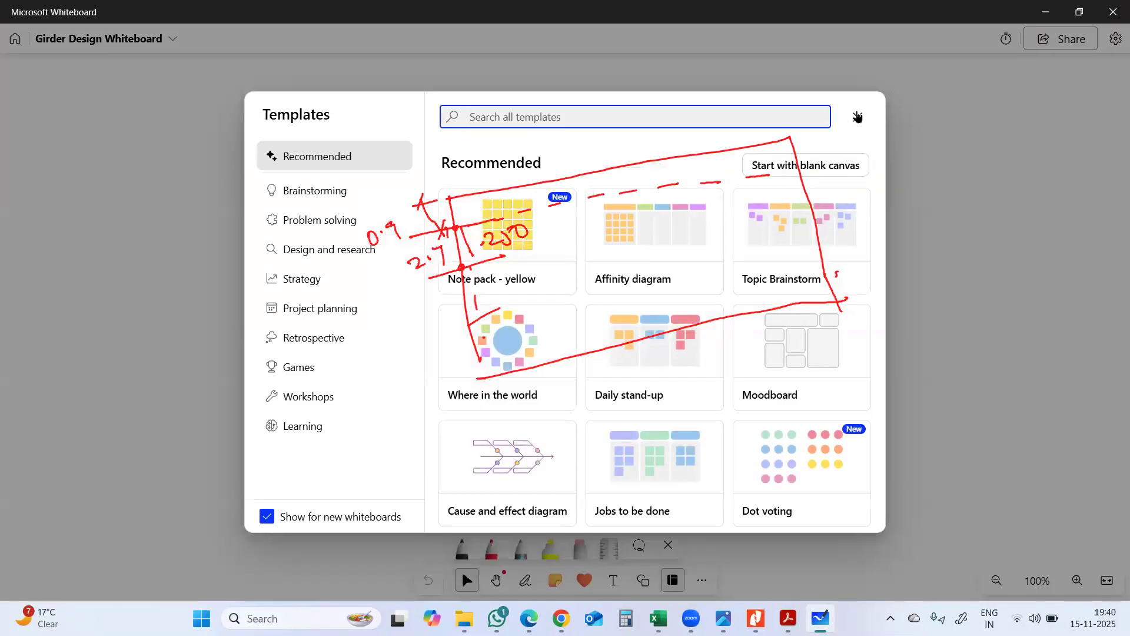
{"action": "left_click", "coordinate": [856, 119]}
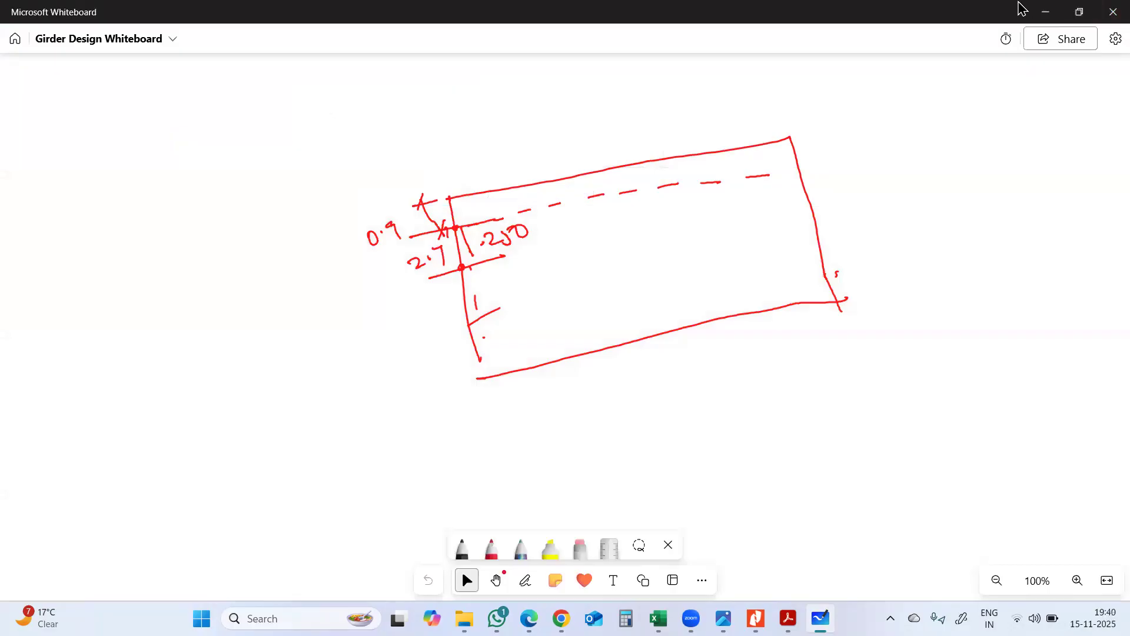
Minimize the whiteboard and clear the red deck sketch left over the desktop
{"action": "left_click", "coordinate": [1046, 12]}
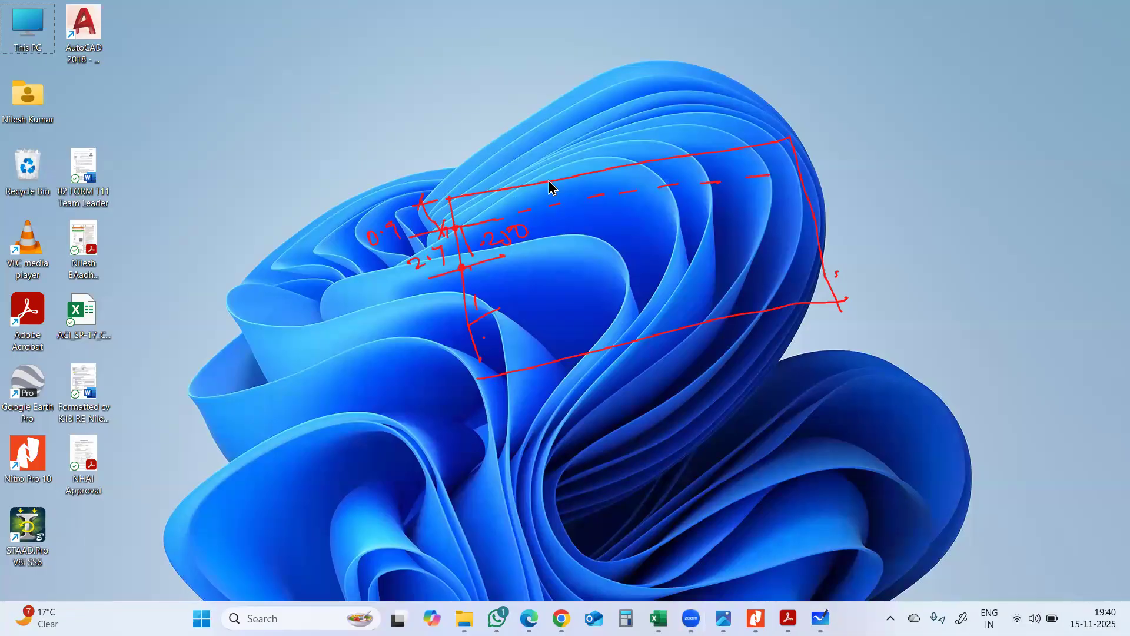
{"action": "mouse_move", "coordinate": [346, 169]}
{"action": "left_mouse_down"}
{"action": "mouse_move", "coordinate": [601, 471]}
{"action": "mouse_move", "coordinate": [997, 409]}
{"action": "mouse_move", "coordinate": [951, 409]}
{"action": "left_mouse_up"}
{"action": "mouse_move", "coordinate": [525, 245]}
{"action": "left_mouse_down"}
{"action": "mouse_move", "coordinate": [404, 209]}
{"action": "mouse_move", "coordinate": [439, 233]}
{"action": "mouse_move", "coordinate": [412, 263]}
{"action": "left_mouse_up"}
{"action": "mouse_move", "coordinate": [730, 151]}
{"action": "left_mouse_down"}
{"action": "mouse_move", "coordinate": [714, 182]}
{"action": "mouse_move", "coordinate": [641, 189]}
{"action": "mouse_move", "coordinate": [517, 321]}
{"action": "mouse_move", "coordinate": [472, 320]}
{"action": "mouse_move", "coordinate": [494, 377]}
{"action": "mouse_move", "coordinate": [656, 355]}
{"action": "mouse_move", "coordinate": [863, 300]}
{"action": "mouse_move", "coordinate": [836, 287]}
{"action": "mouse_move", "coordinate": [853, 272]}
{"action": "left_mouse_up"}
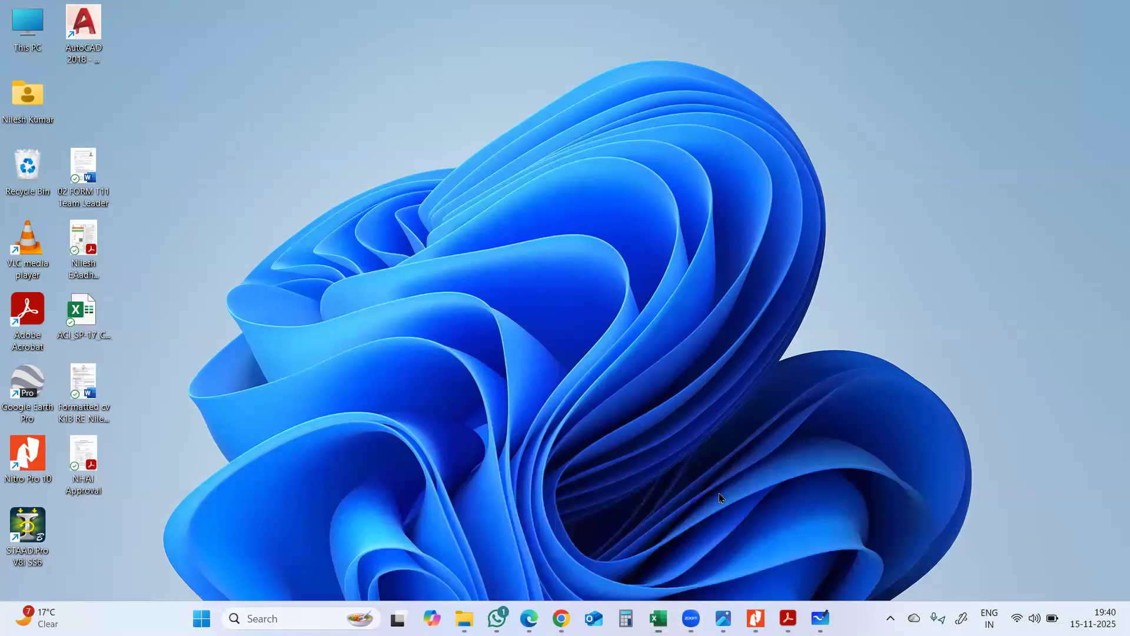
Switch back to the Excel workbook and review the crash barrier clearance, overall carriageway width and effective carriageway inputs
{"action": "left_click", "coordinate": [719, 494]}
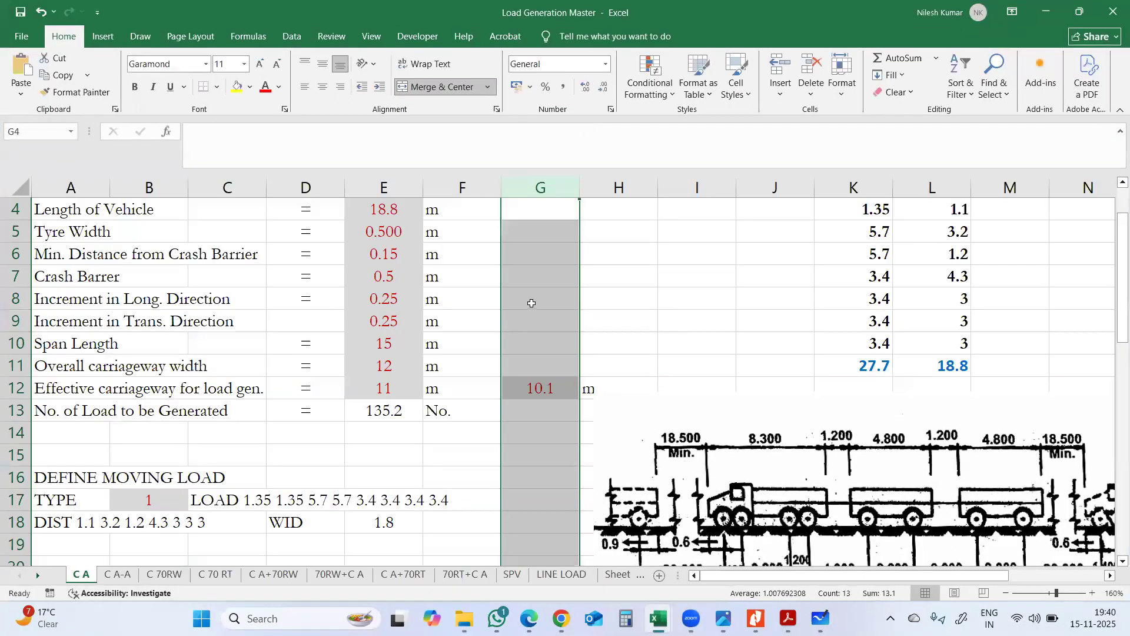
{"action": "left_click", "coordinate": [559, 328]}
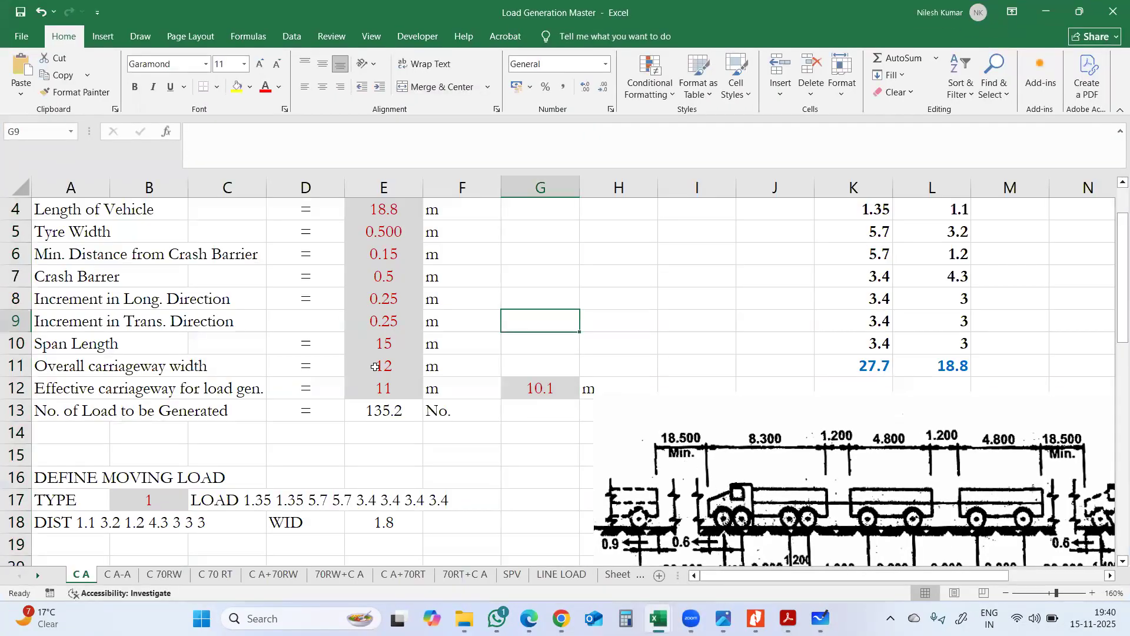
{"action": "scroll", "coordinate": [382, 355], "scroll_direction": "down", "scroll_amount": 1}
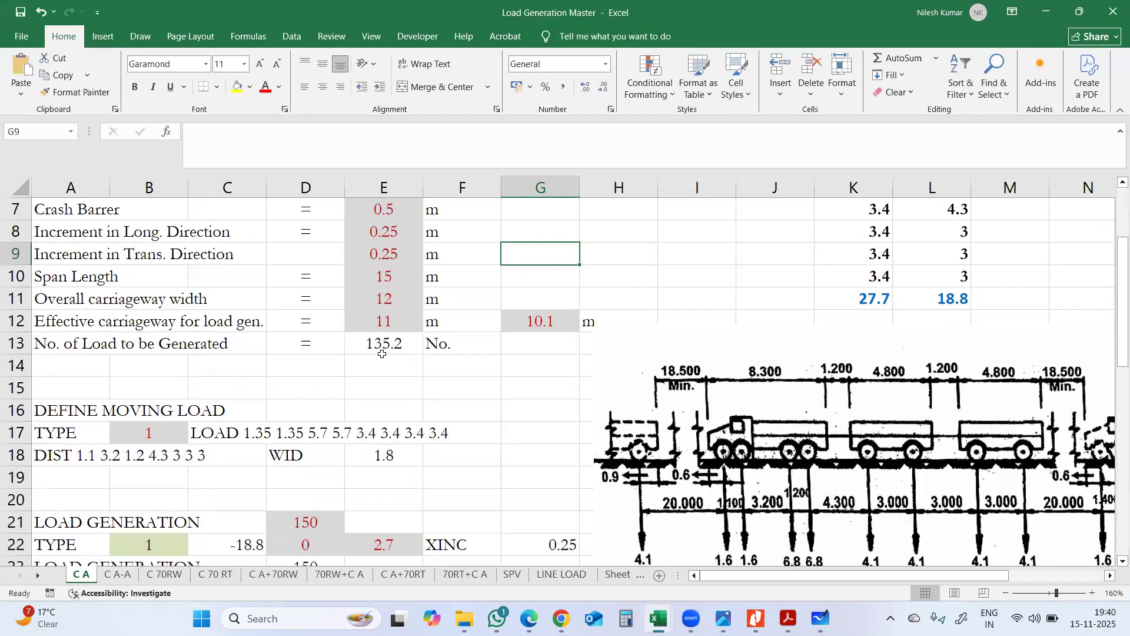
{"action": "left_click", "coordinate": [353, 341]}
{"action": "left_click", "coordinate": [403, 322]}
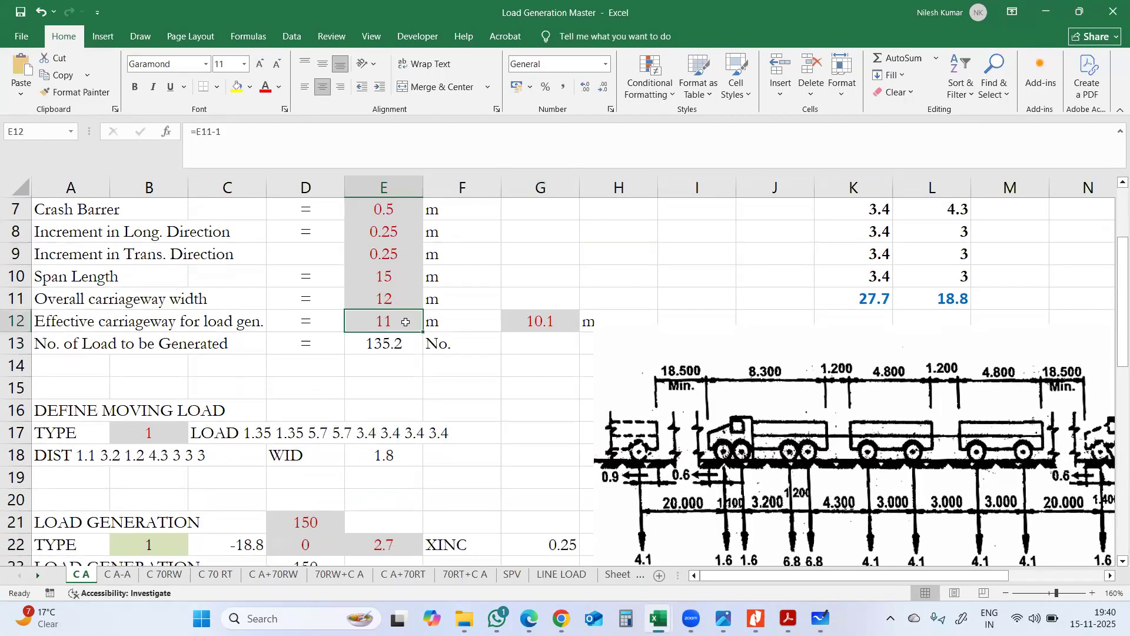
{"action": "scroll", "coordinate": [400, 323], "scroll_direction": "up", "scroll_amount": 2}
{"action": "left_click", "coordinate": [399, 323]}
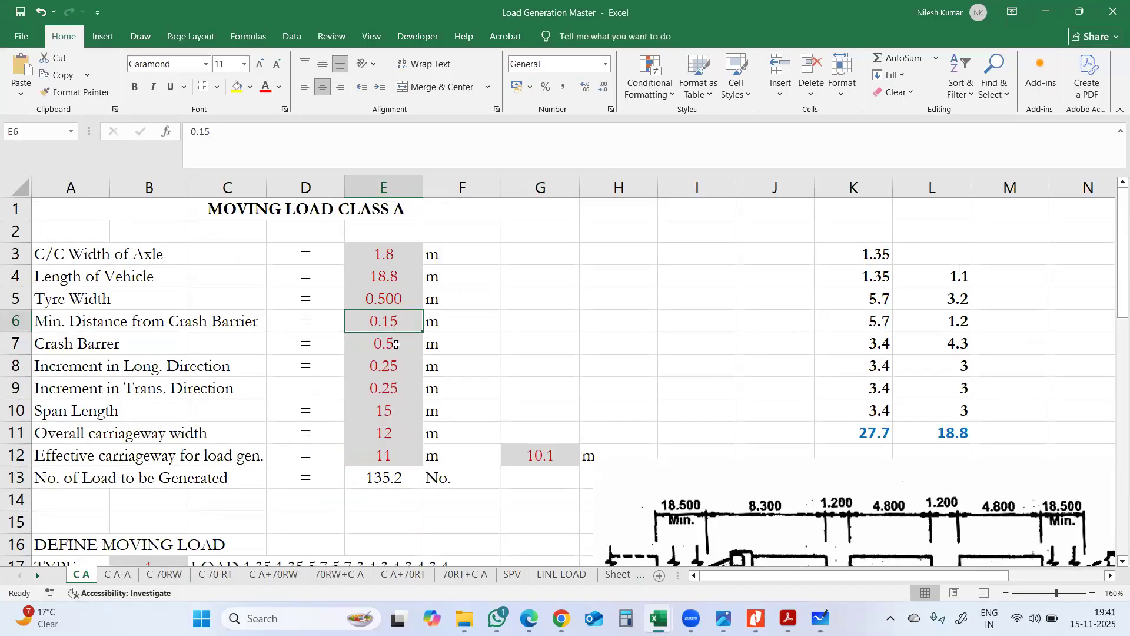
{"action": "left_click", "coordinate": [397, 432]}
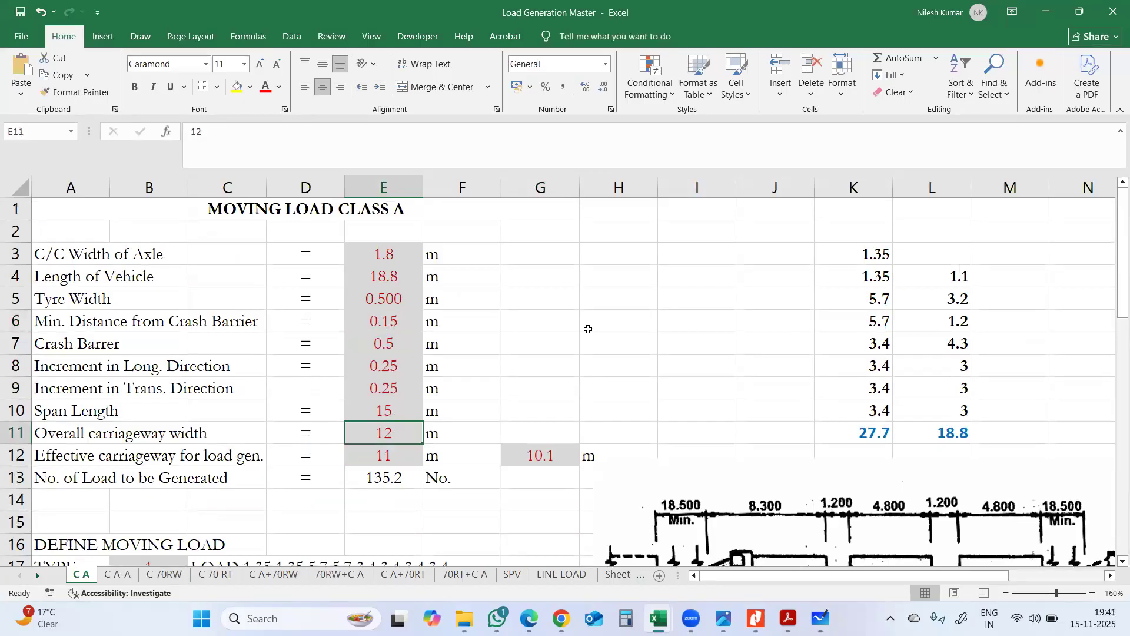
Examine the effective carriageway formula in E12 and the formula beside it in G12
{"action": "scroll", "coordinate": [585, 328], "scroll_direction": "down", "scroll_amount": 2}
{"action": "left_click", "coordinate": [402, 324]}
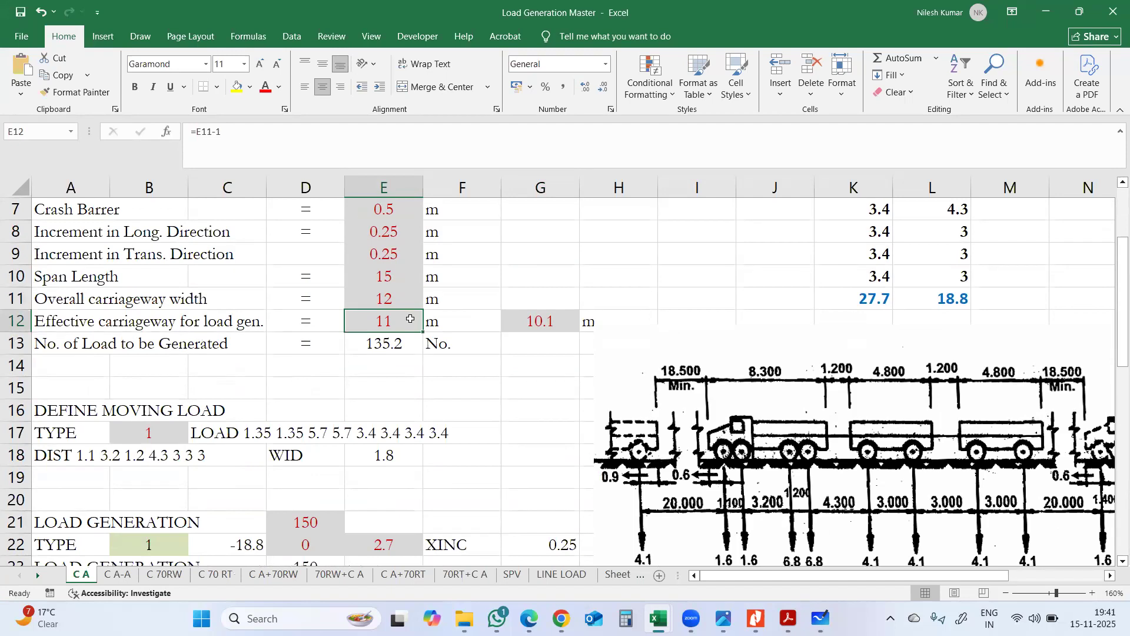
{"action": "left_click", "coordinate": [541, 322]}
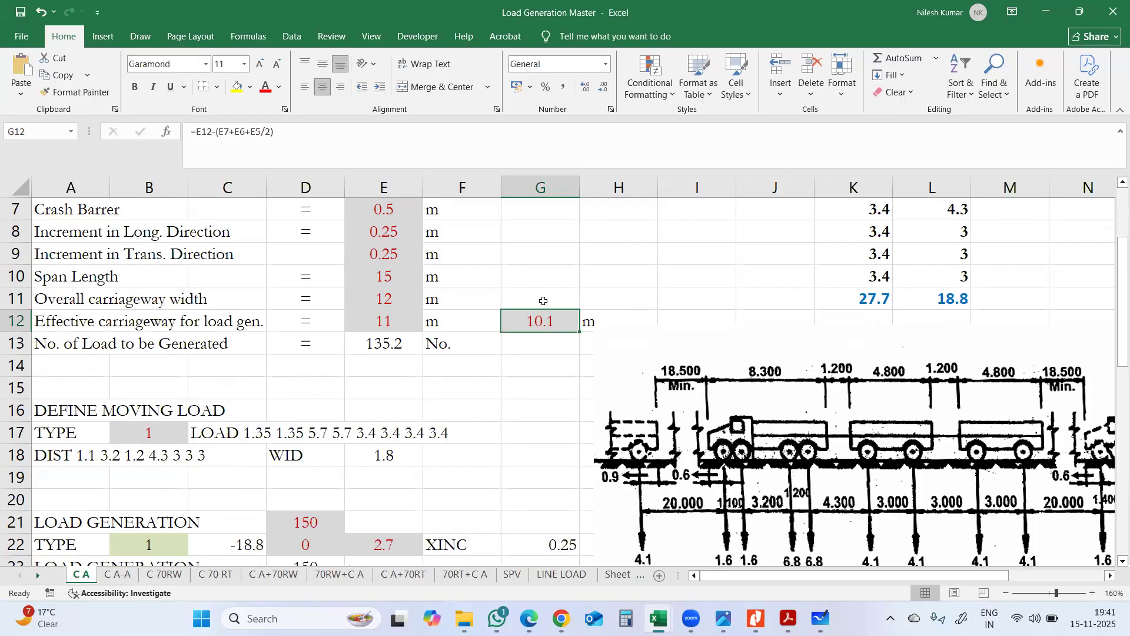
Switch to the Girder Design Whiteboard and sketch a sloping deck cross-section with an upright crash barrier at each end
{"action": "left_click", "coordinate": [1046, 11]}
{"action": "left_click", "coordinate": [723, 619]}
{"action": "left_click", "coordinate": [723, 618]}
{"action": "left_click", "coordinate": [821, 618]}
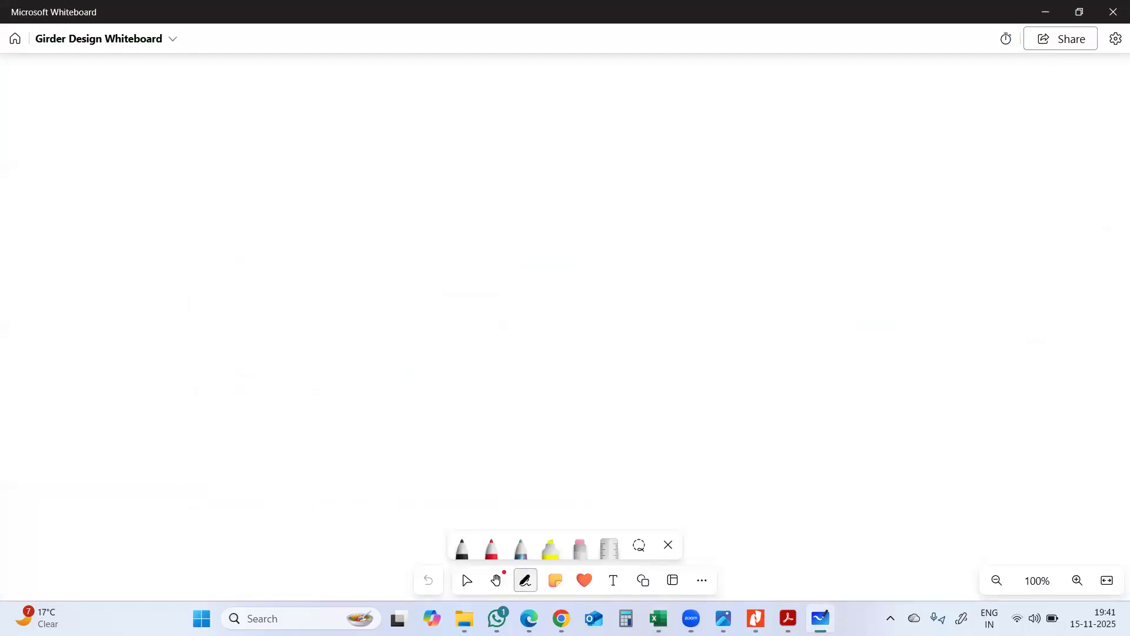
{"action": "mouse_move", "coordinate": [332, 268]}
{"action": "left_mouse_down"}
{"action": "mouse_move", "coordinate": [340, 312]}
{"action": "mouse_move", "coordinate": [360, 279]}
{"action": "mouse_move", "coordinate": [370, 328]}
{"action": "mouse_move", "coordinate": [357, 350]}
{"action": "mouse_move", "coordinate": [779, 254]}
{"action": "left_mouse_up"}
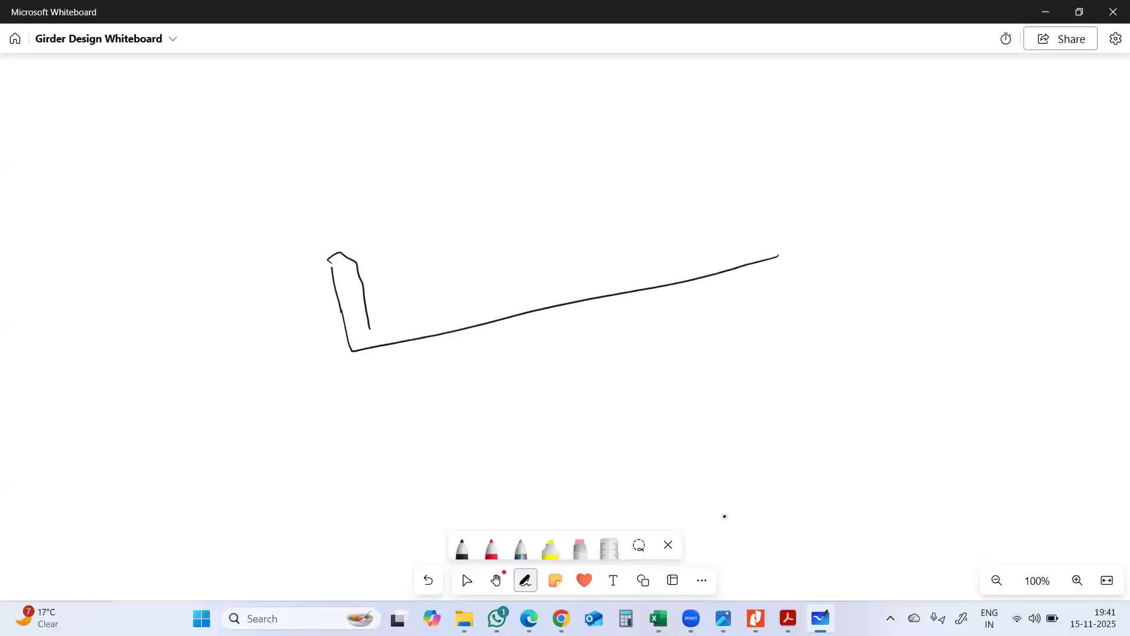
{"action": "mouse_move", "coordinate": [777, 181]}
{"action": "left_mouse_down"}
{"action": "mouse_move", "coordinate": [751, 181]}
{"action": "mouse_move", "coordinate": [765, 227]}
{"action": "mouse_move", "coordinate": [785, 202]}
{"action": "mouse_move", "coordinate": [802, 244]}
{"action": "mouse_move", "coordinate": [768, 243]}
{"action": "mouse_move", "coordinate": [773, 258]}
{"action": "left_mouse_up"}
Draw short clearance lines from the inner face of the first crash barrier and label the distance 0.15
{"action": "mouse_move", "coordinate": [368, 325]}
{"action": "left_mouse_down"}
{"action": "mouse_move", "coordinate": [380, 348]}
{"action": "mouse_move", "coordinate": [410, 302]}
{"action": "mouse_move", "coordinate": [382, 306]}
{"action": "mouse_move", "coordinate": [385, 296]}
{"action": "mouse_move", "coordinate": [414, 273]}
{"action": "mouse_move", "coordinate": [423, 315]}
{"action": "left_mouse_up"}
{"action": "left_click", "coordinate": [388, 289]}
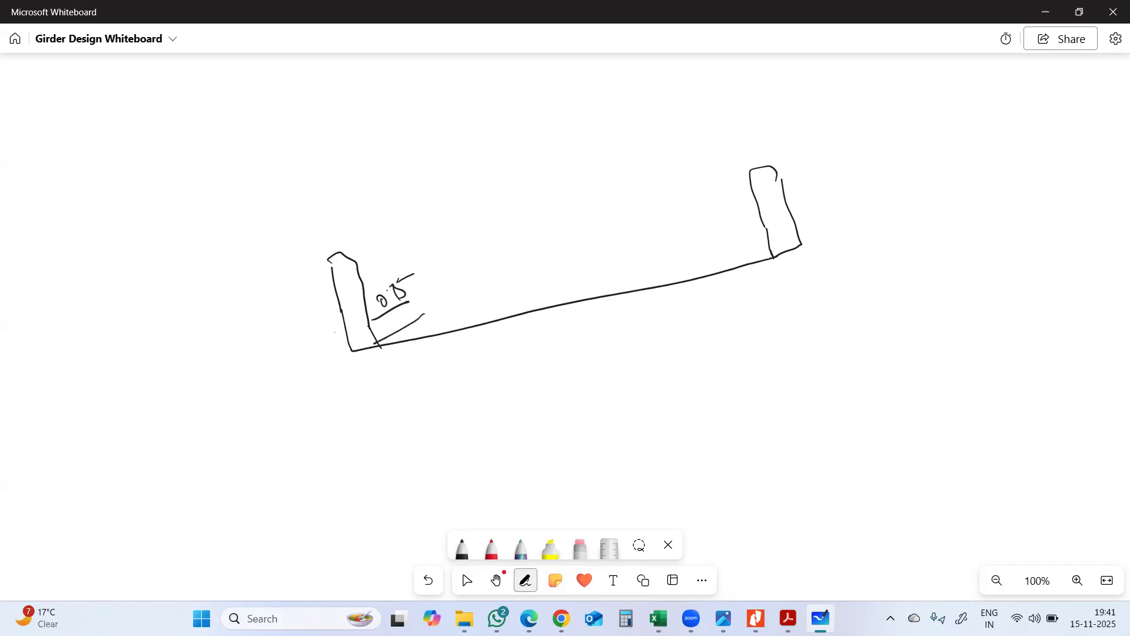
Draw clearance lines from the inner face of the second crash barrier and label the distance 0.15
{"action": "mouse_move", "coordinate": [734, 239]}
{"action": "left_mouse_down"}
{"action": "mouse_move", "coordinate": [774, 228]}
{"action": "mouse_move", "coordinate": [731, 227]}
{"action": "mouse_move", "coordinate": [755, 223]}
{"action": "mouse_move", "coordinate": [743, 275]}
{"action": "mouse_move", "coordinate": [760, 230]}
{"action": "left_mouse_up"}
{"action": "left_click", "coordinate": [744, 218]}
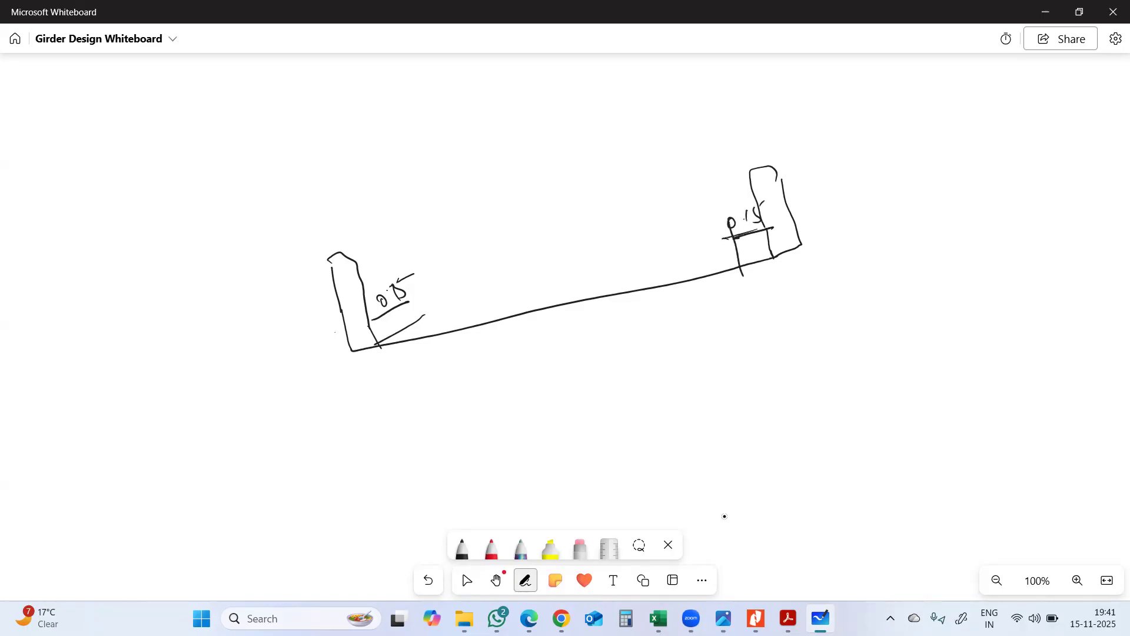
{"action": "left_click", "coordinate": [467, 580]}
{"action": "left_click", "coordinate": [525, 580]}
Label the first barrier 500, sketch a tyre box with a load arrow marked 500/2, and write a circled 0.9 m below
{"action": "mouse_move", "coordinate": [371, 354]}
{"action": "left_mouse_down"}
{"action": "mouse_move", "coordinate": [360, 373]}
{"action": "mouse_move", "coordinate": [390, 350]}
{"action": "left_mouse_up"}
{"action": "left_click_drag", "start_coordinate": [415, 291], "coordinate": [437, 340]}
{"action": "mouse_move", "coordinate": [427, 290]}
{"action": "left_mouse_down"}
{"action": "mouse_move", "coordinate": [497, 263]}
{"action": "mouse_move", "coordinate": [521, 306]}
{"action": "left_mouse_up"}
{"action": "mouse_move", "coordinate": [418, 291]}
{"action": "left_mouse_down"}
{"action": "mouse_move", "coordinate": [509, 259]}
{"action": "mouse_move", "coordinate": [529, 305]}
{"action": "left_mouse_up"}
{"action": "mouse_move", "coordinate": [434, 235]}
{"action": "left_mouse_down"}
{"action": "mouse_move", "coordinate": [488, 323]}
{"action": "mouse_move", "coordinate": [486, 305]}
{"action": "mouse_move", "coordinate": [484, 353]}
{"action": "mouse_move", "coordinate": [514, 333]}
{"action": "mouse_move", "coordinate": [521, 346]}
{"action": "left_mouse_up"}
{"action": "left_click_drag", "start_coordinate": [533, 321], "coordinate": [564, 319]}
{"action": "mouse_move", "coordinate": [434, 397]}
{"action": "left_mouse_down"}
{"action": "mouse_move", "coordinate": [427, 403]}
{"action": "mouse_move", "coordinate": [454, 393]}
{"action": "mouse_move", "coordinate": [457, 408]}
{"action": "mouse_move", "coordinate": [495, 394]}
{"action": "mouse_move", "coordinate": [443, 377]}
{"action": "left_mouse_up"}
{"action": "left_click", "coordinate": [445, 401]}
{"action": "left_click", "coordinate": [507, 381]}
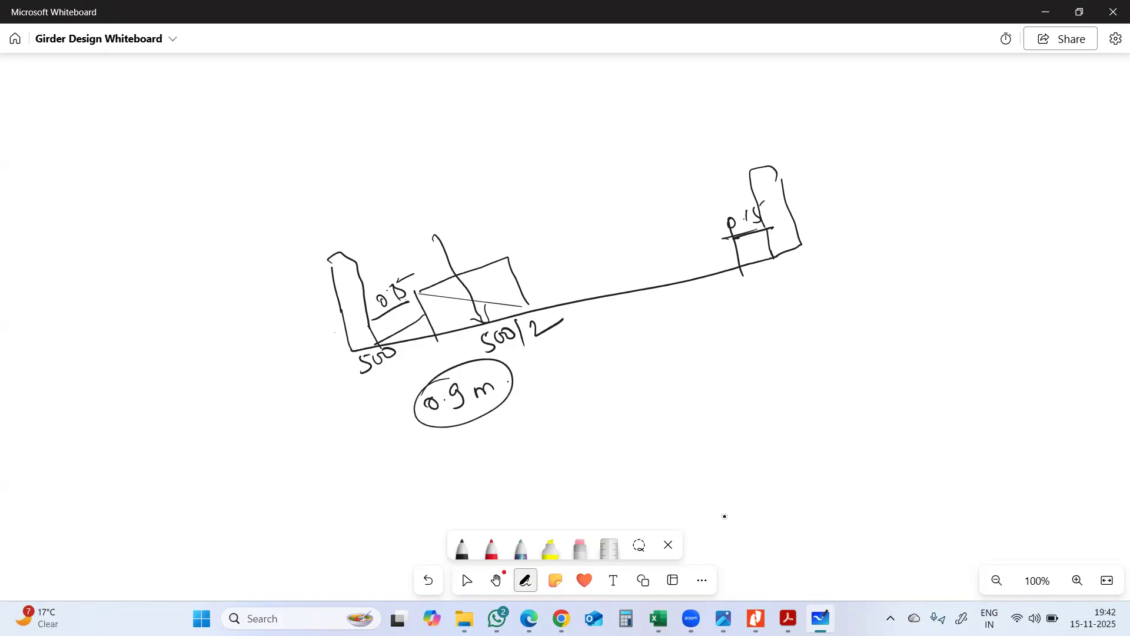
Draw a load arrow near the second crash barrier and dimension its distance to the deck's outer edge as 0.9
{"action": "mouse_move", "coordinate": [685, 224]}
{"action": "left_mouse_down"}
{"action": "mouse_move", "coordinate": [703, 285]}
{"action": "mouse_move", "coordinate": [776, 256]}
{"action": "left_mouse_up"}
{"action": "left_click_drag", "start_coordinate": [711, 282], "coordinate": [727, 314]}
{"action": "left_click_drag", "start_coordinate": [722, 303], "coordinate": [830, 266]}
{"action": "left_click_drag", "start_coordinate": [817, 265], "coordinate": [816, 277]}
{"action": "mouse_move", "coordinate": [722, 294]}
{"action": "left_mouse_down"}
{"action": "mouse_move", "coordinate": [713, 313]}
{"action": "mouse_move", "coordinate": [795, 305]}
{"action": "left_mouse_up"}
{"action": "left_click", "coordinate": [771, 304]}
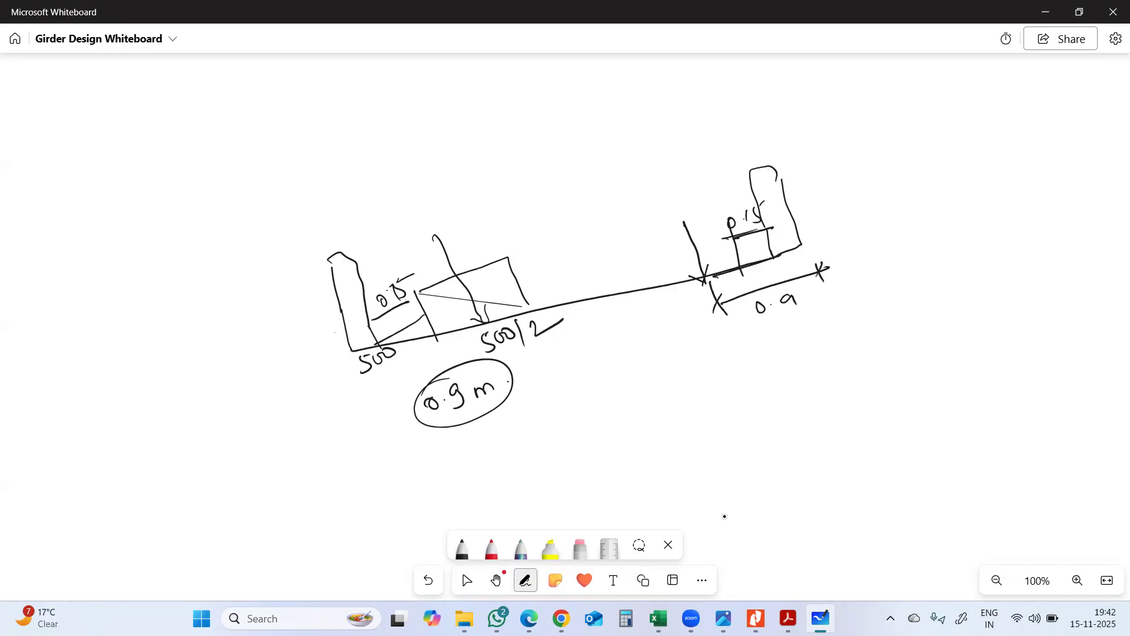
Add intermediate load arrows along the deck and a line from the last arrow to the second barrier's clearance mark
{"action": "left_click_drag", "start_coordinate": [483, 322], "coordinate": [516, 312]}
{"action": "mouse_move", "coordinate": [497, 256]}
{"action": "left_mouse_down"}
{"action": "mouse_move", "coordinate": [521, 312]}
{"action": "mouse_move", "coordinate": [528, 299]}
{"action": "left_mouse_up"}
{"action": "left_click_drag", "start_coordinate": [543, 242], "coordinate": [565, 300]}
{"action": "mouse_move", "coordinate": [549, 283]}
{"action": "left_mouse_down"}
{"action": "mouse_move", "coordinate": [566, 299]}
{"action": "mouse_move", "coordinate": [572, 279]}
{"action": "left_mouse_up"}
{"action": "mouse_move", "coordinate": [601, 231]}
{"action": "left_mouse_down"}
{"action": "mouse_move", "coordinate": [625, 284]}
{"action": "mouse_move", "coordinate": [630, 261]}
{"action": "left_mouse_up"}
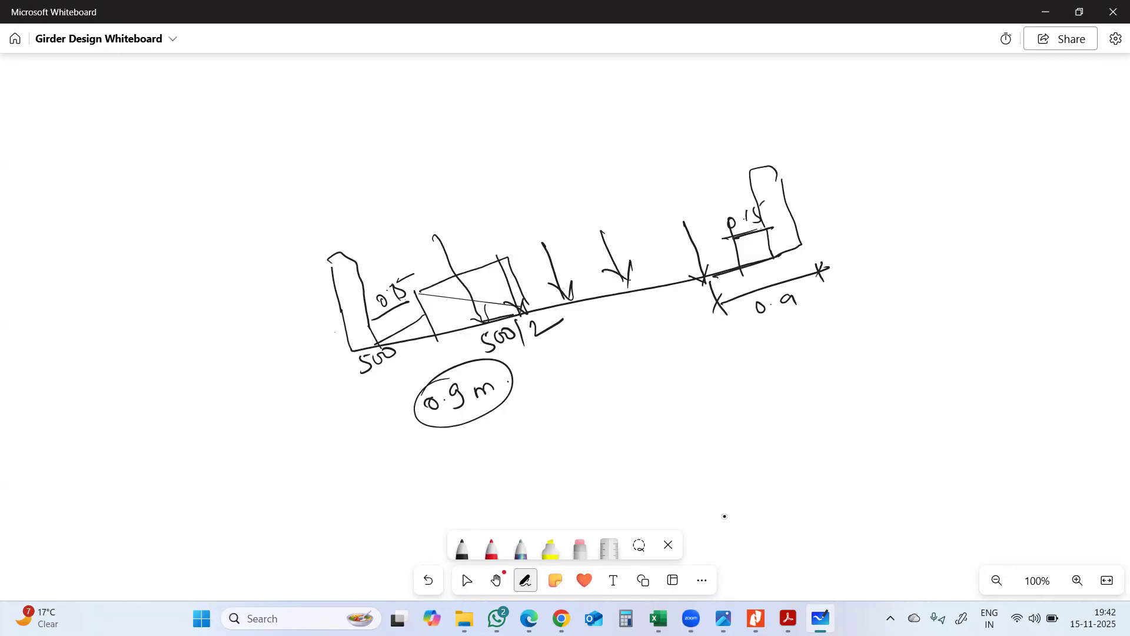
{"action": "left_click_drag", "start_coordinate": [697, 244], "coordinate": [733, 240]}
{"action": "key", "text": "Escape"}
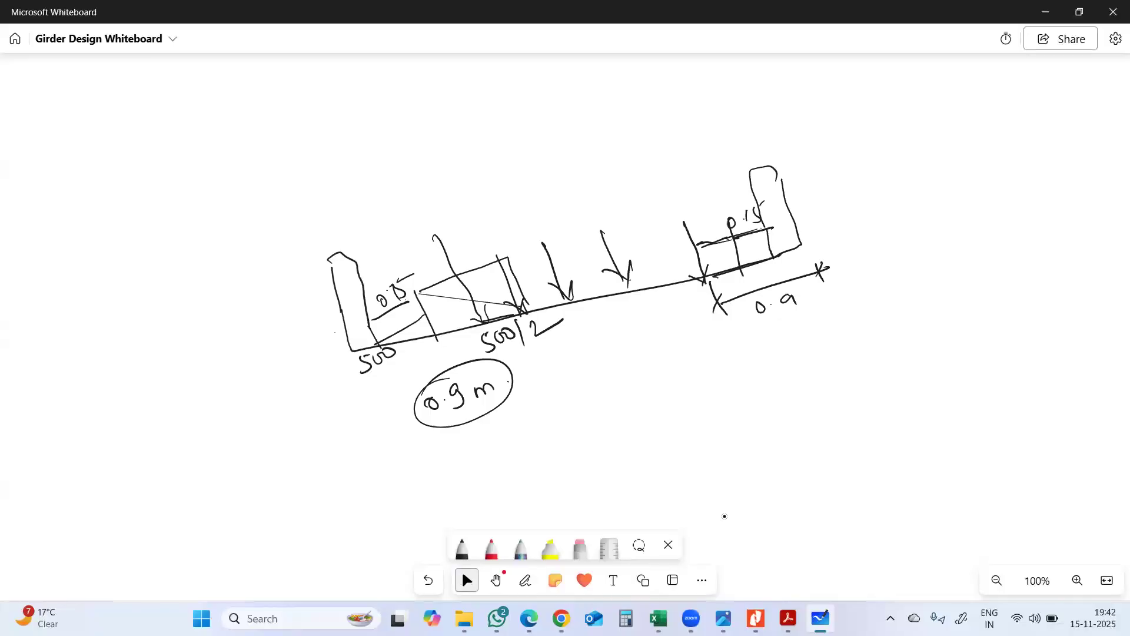
Switch back to the Excel workbook and review the effective carriageway formulas in G12 and E12
{"action": "left_click", "coordinate": [1033, 17]}
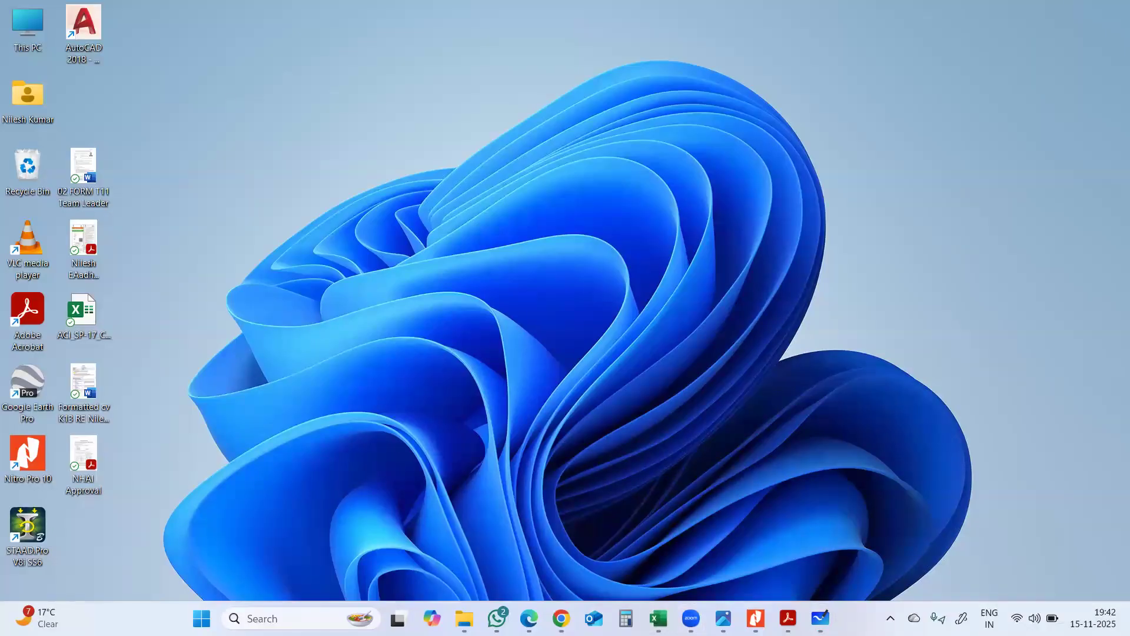
{"action": "mouse_move", "coordinate": [658, 619]}
{"action": "left_click", "coordinate": [744, 495]}
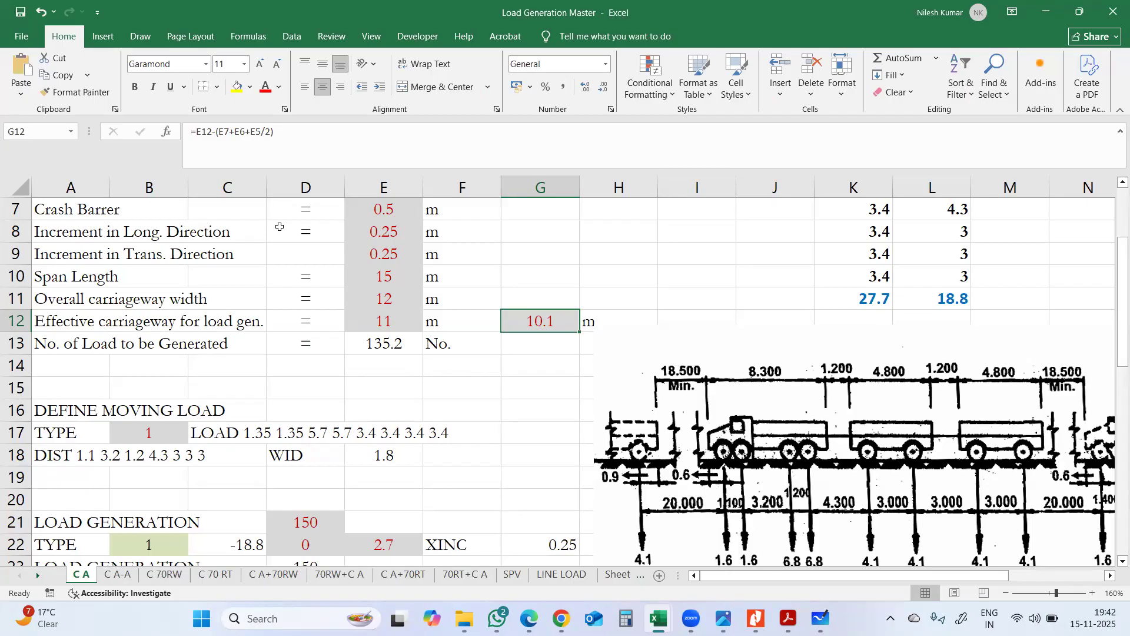
{"action": "left_click", "coordinate": [538, 297]}
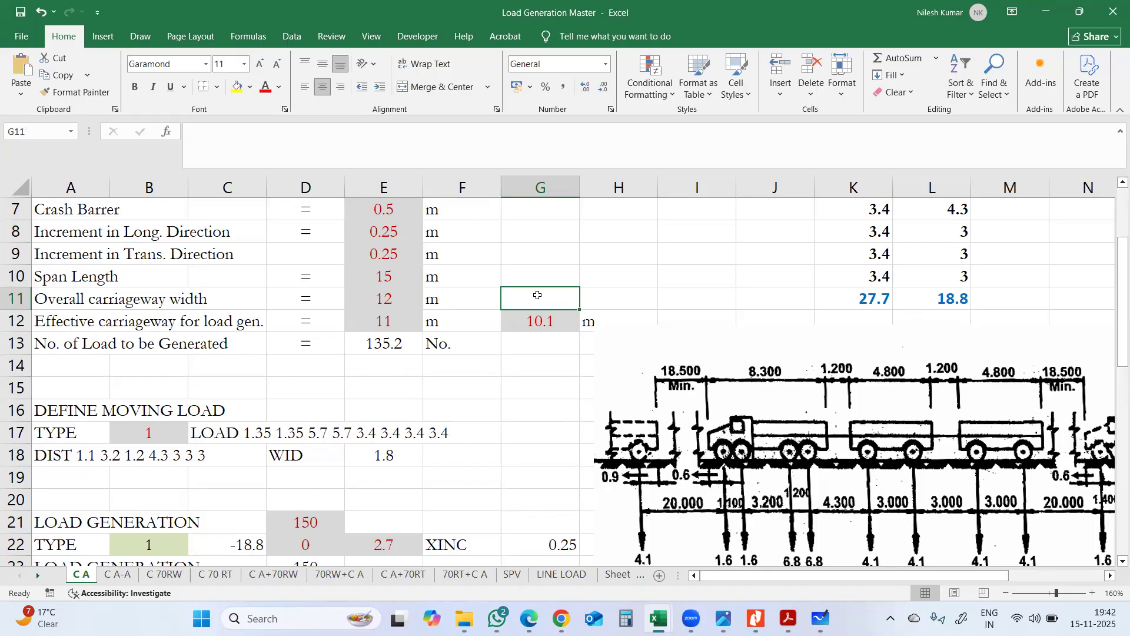
{"action": "left_click", "coordinate": [536, 318]}
{"action": "left_click", "coordinate": [349, 312]}
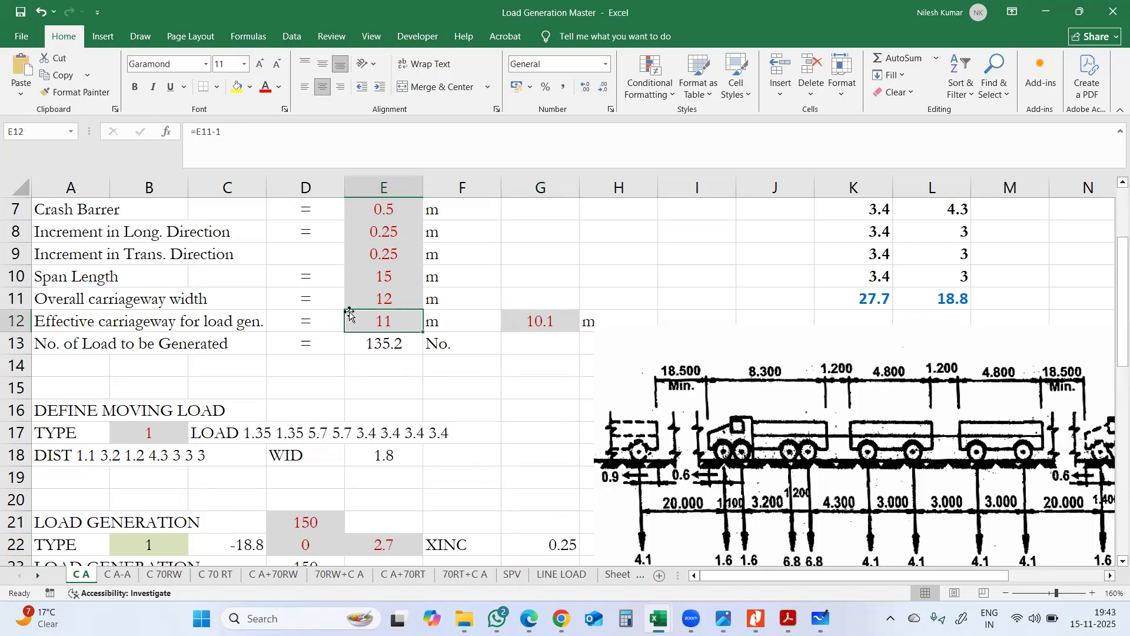
Enter the check formula =11-0.9 in cell G11
{"action": "left_click", "coordinate": [542, 299]}
{"action": "type", "text": "=11"}
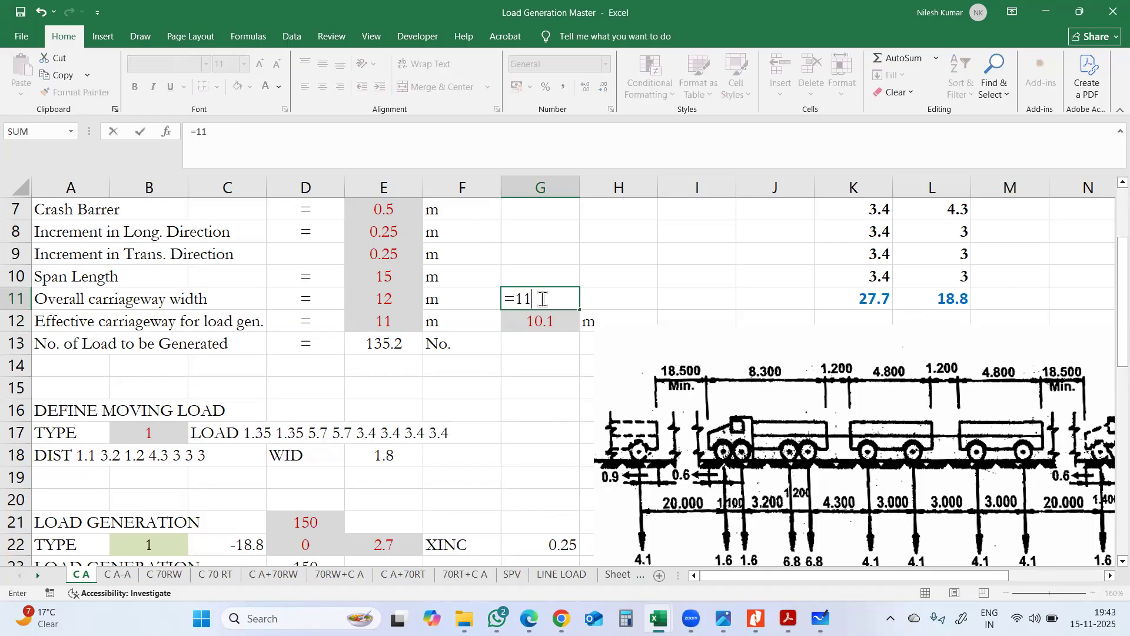
{"action": "type", "text": "-"}
{"action": "type", "text": "0.9"}
{"action": "key", "text": "Return"}
{"action": "left_click", "coordinate": [543, 298]}
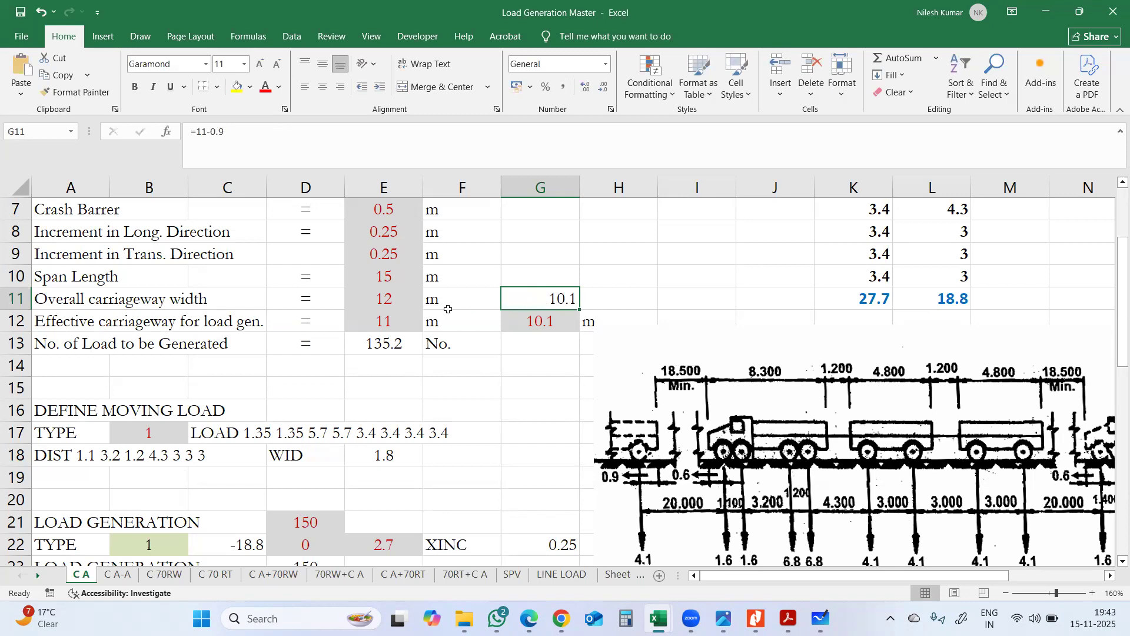
Change the G12 formula to =E11-(E7+E6+E5/2) and clear the check calculation in G11
{"action": "left_click", "coordinate": [391, 301]}
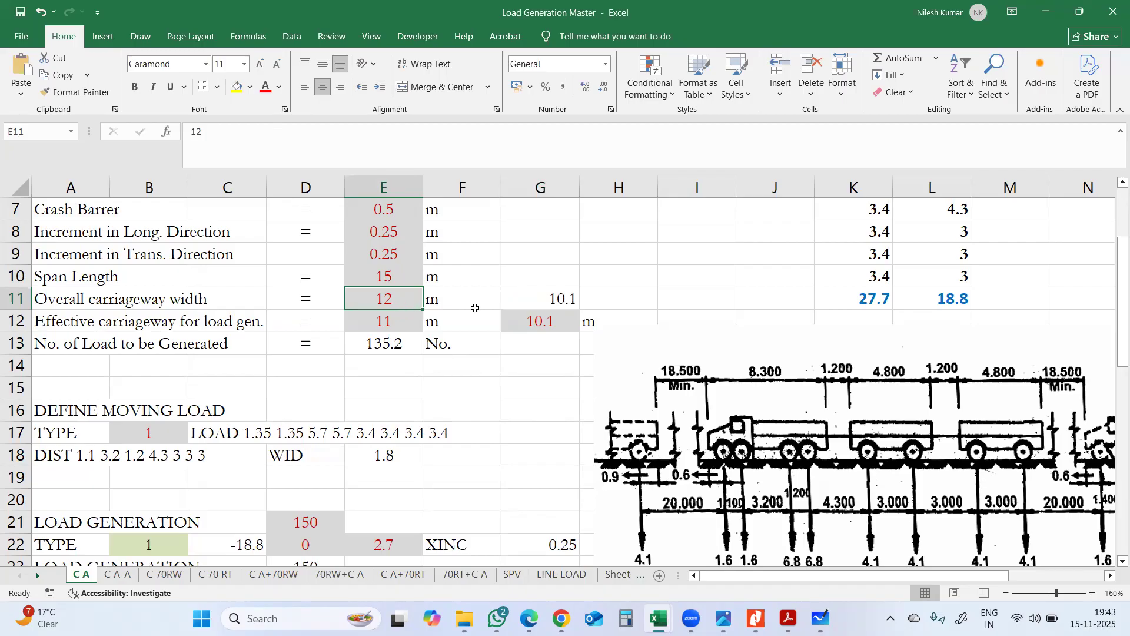
{"action": "double_click", "coordinate": [517, 322]}
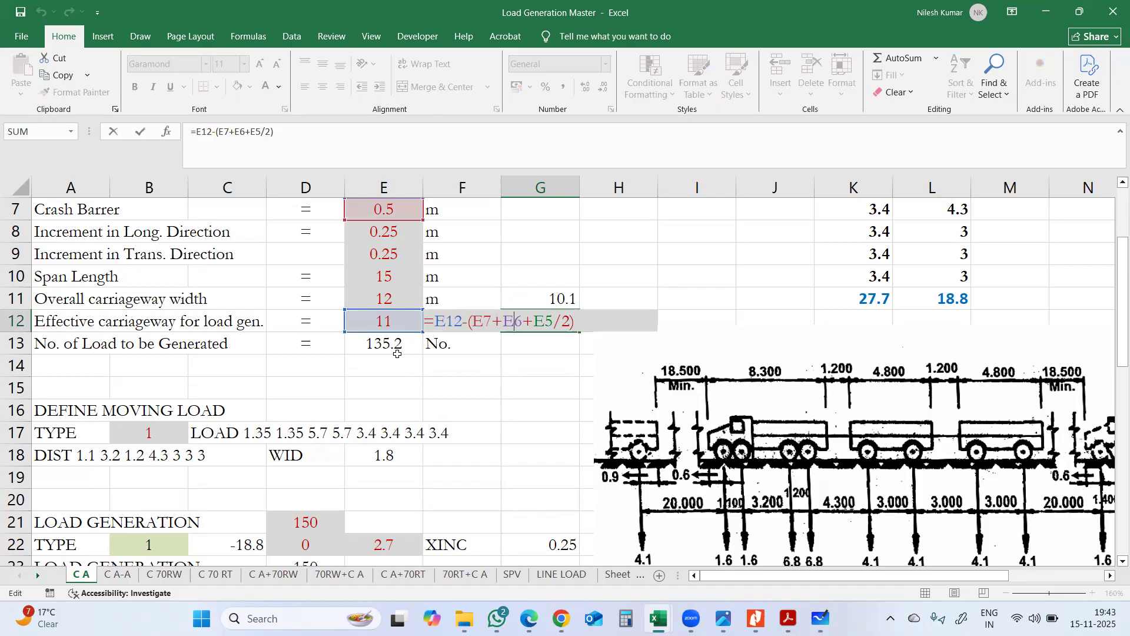
{"action": "left_click_drag", "start_coordinate": [401, 311], "coordinate": [398, 307]}
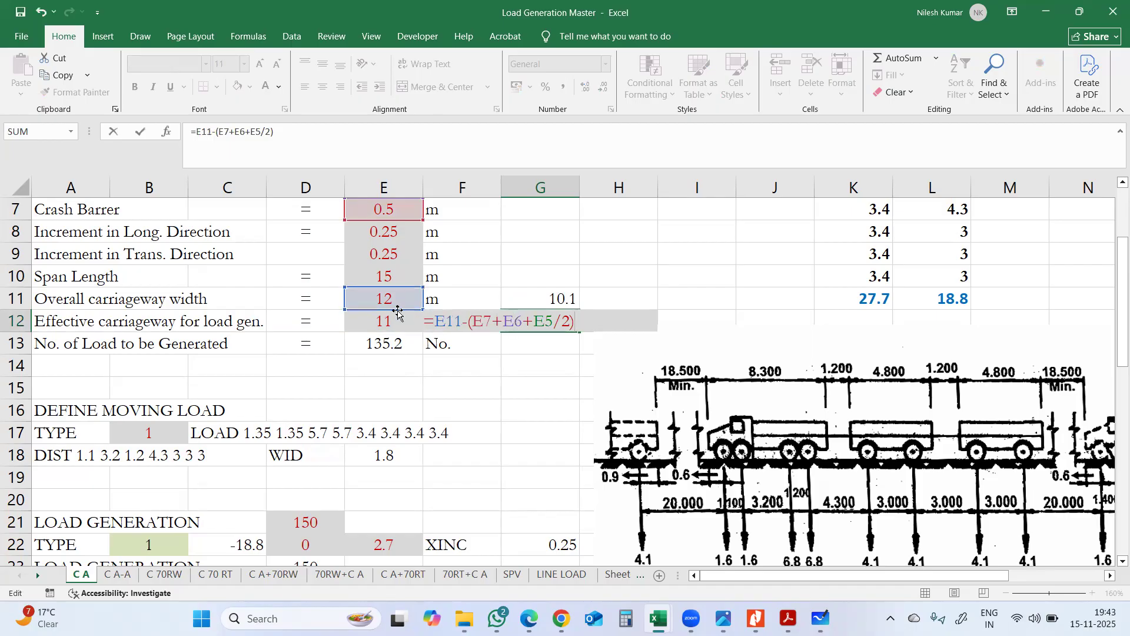
{"action": "key", "text": "Tab"}
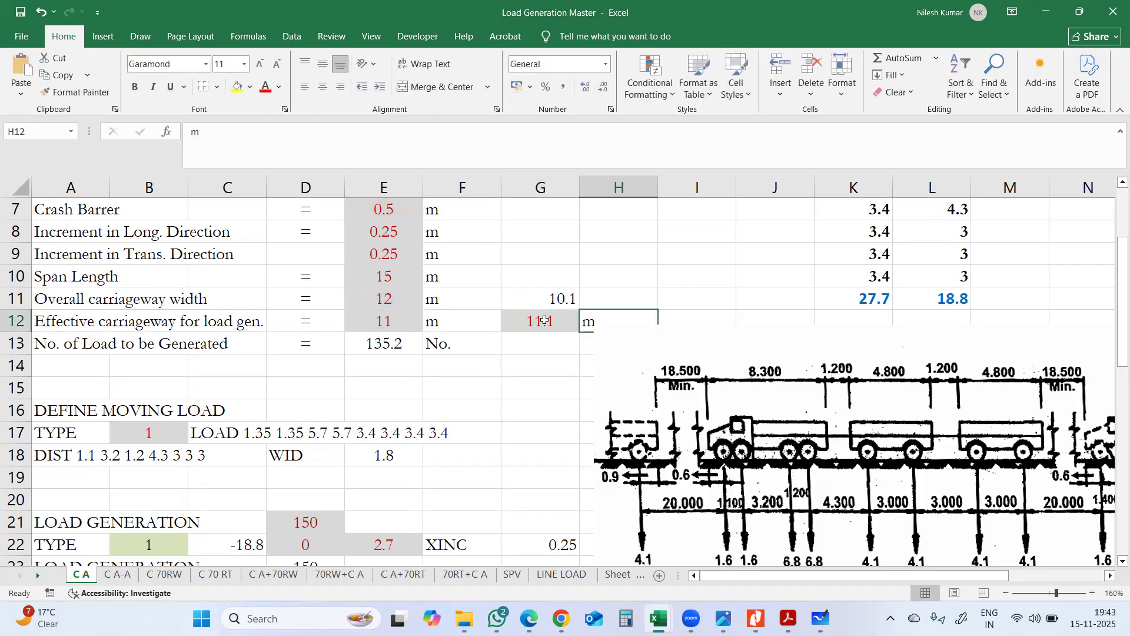
{"action": "left_click", "coordinate": [544, 321]}
{"action": "left_click", "coordinate": [547, 299]}
{"action": "key", "text": "Delete"}
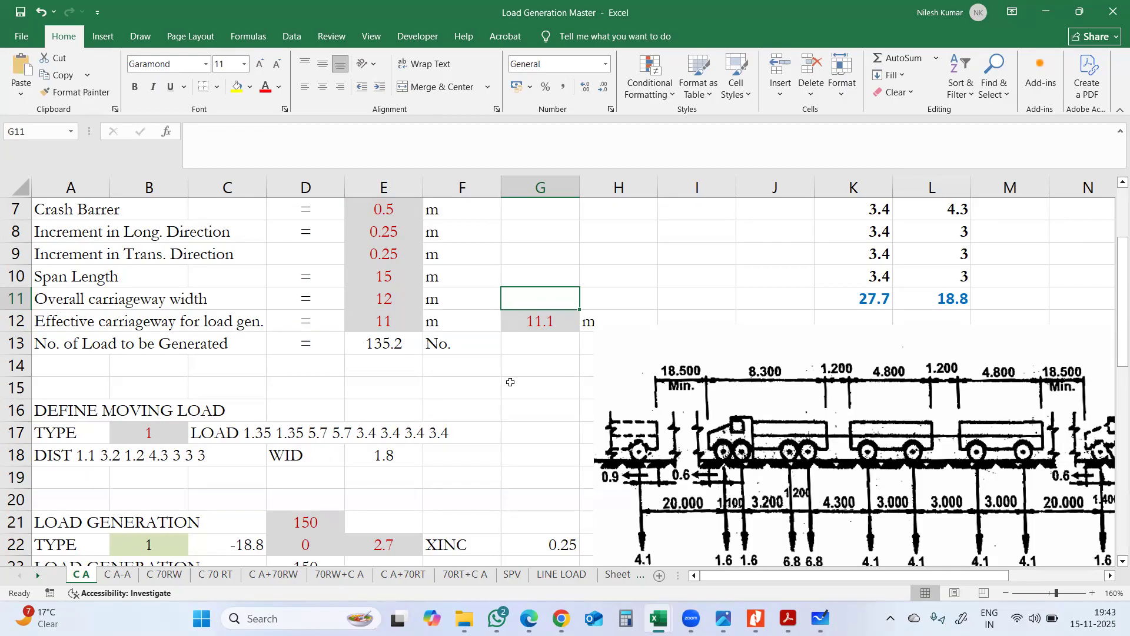
Examine the number-of-loads formula in E13 and the vehicle length input it uses in E4
{"action": "left_click", "coordinate": [352, 352]}
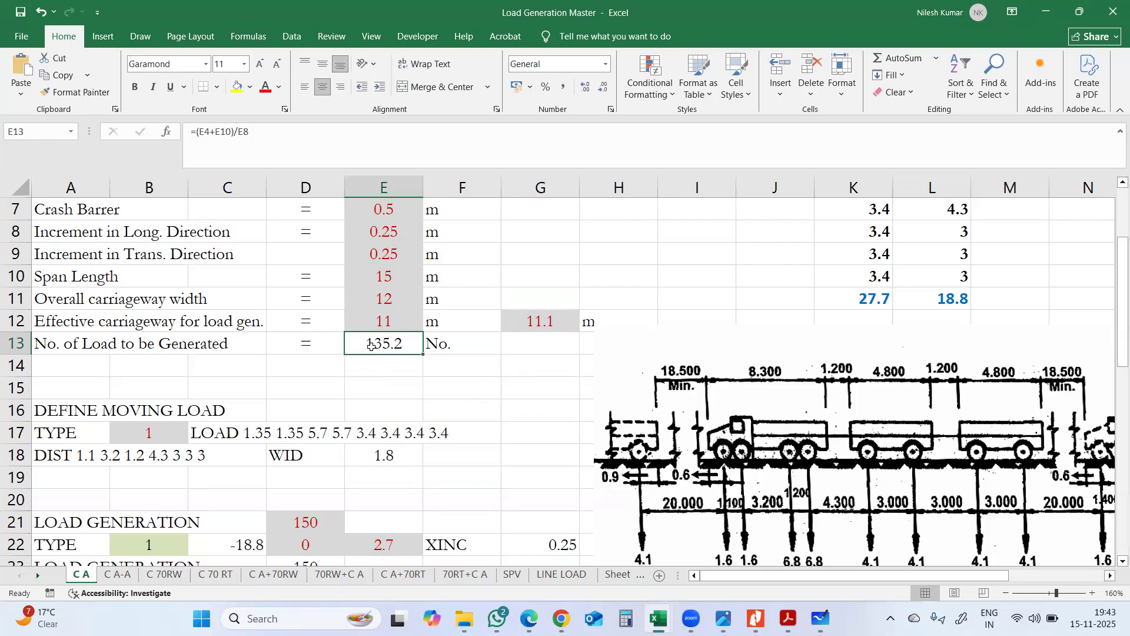
{"action": "scroll", "coordinate": [371, 346], "scroll_direction": "up", "scroll_amount": 1}
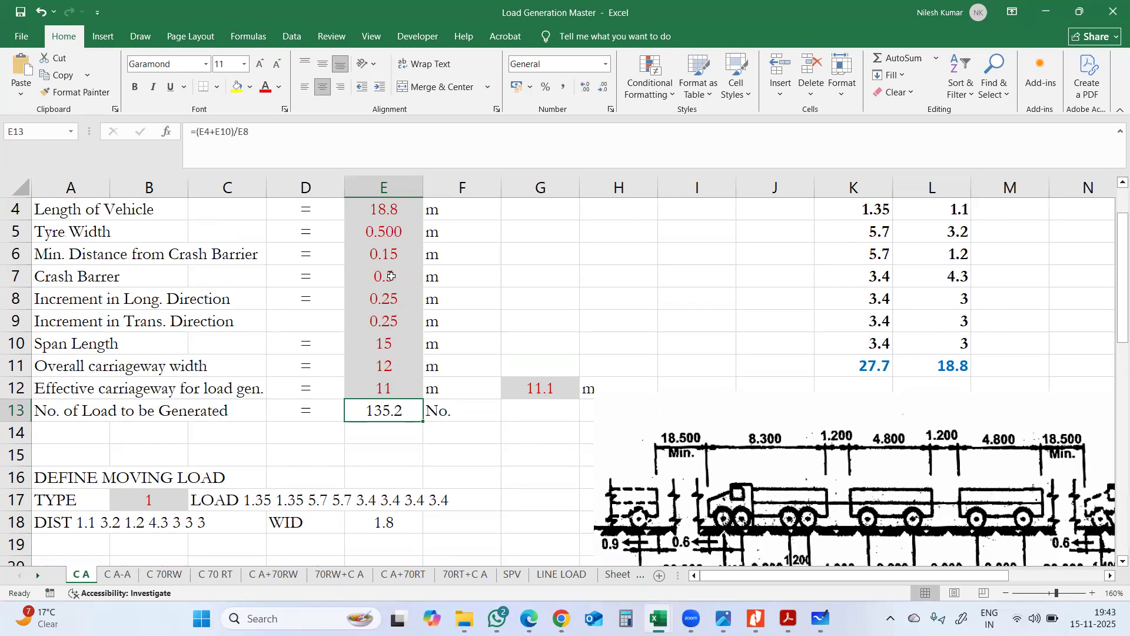
{"action": "left_click", "coordinate": [388, 208]}
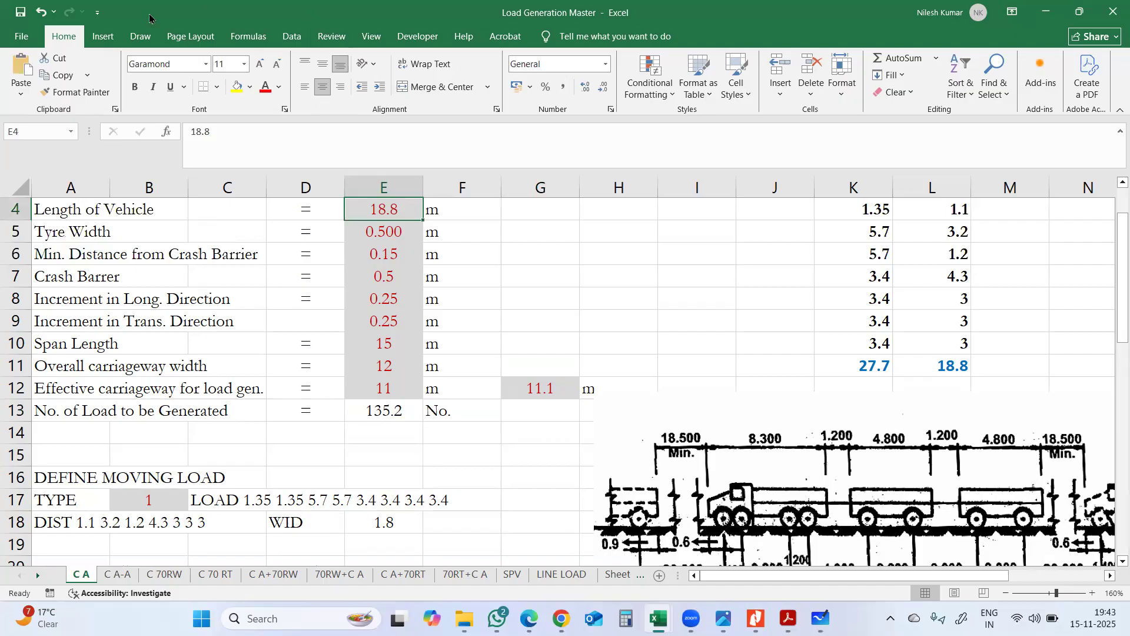
Handwrite the fraction 18.8 + 15 over 0.25 in pink ink beside the input values
{"action": "left_click", "coordinate": [154, 39]}
{"action": "left_click", "coordinate": [169, 90]}
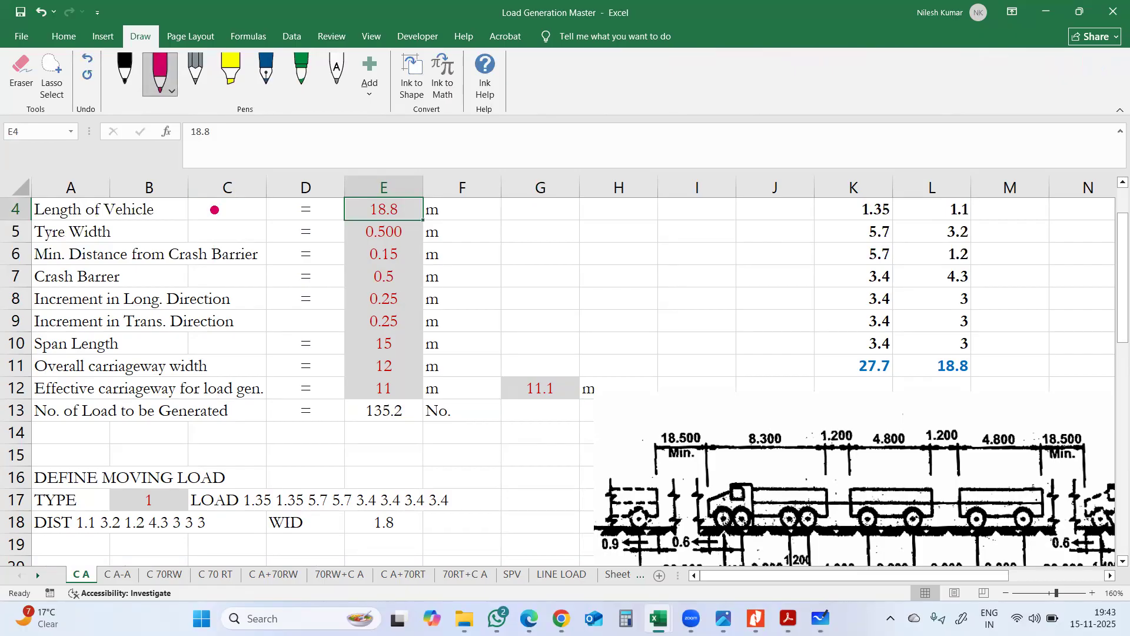
{"action": "mouse_move", "coordinate": [536, 242]}
{"action": "left_mouse_down"}
{"action": "mouse_move", "coordinate": [539, 274]}
{"action": "mouse_move", "coordinate": [551, 241]}
{"action": "mouse_move", "coordinate": [628, 234]}
{"action": "left_mouse_up"}
{"action": "mouse_move", "coordinate": [617, 238]}
{"action": "left_mouse_down"}
{"action": "mouse_move", "coordinate": [620, 258]}
{"action": "mouse_move", "coordinate": [651, 243]}
{"action": "mouse_move", "coordinate": [683, 203]}
{"action": "left_mouse_up"}
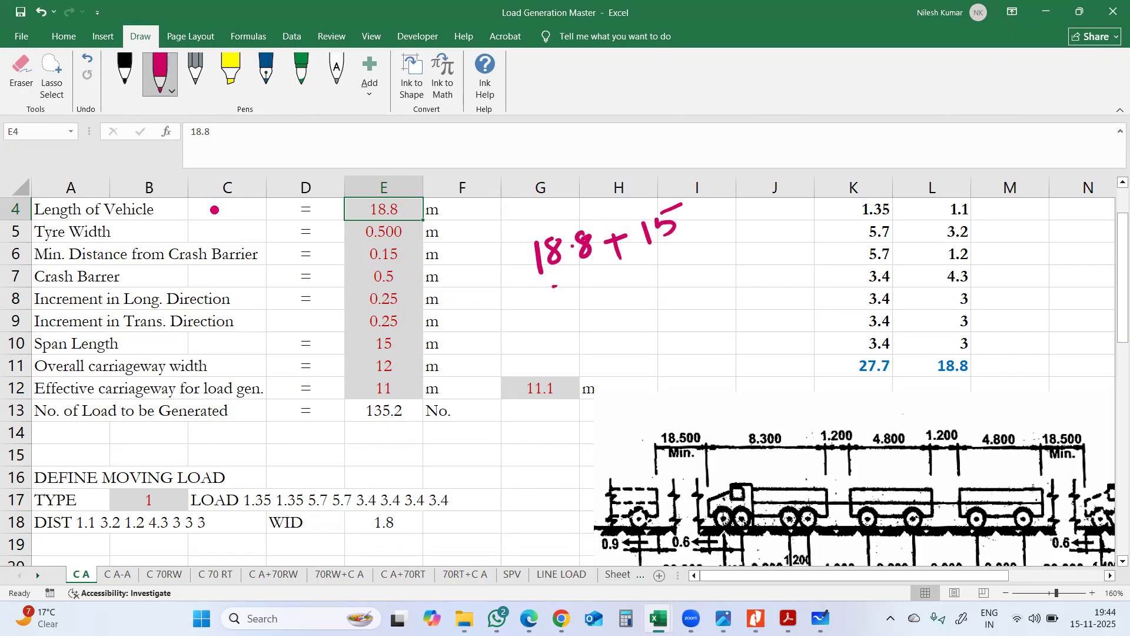
{"action": "left_click_drag", "start_coordinate": [553, 287], "coordinate": [688, 236]}
{"action": "mouse_move", "coordinate": [612, 285]}
{"action": "left_mouse_down"}
{"action": "mouse_move", "coordinate": [607, 296]}
{"action": "mouse_move", "coordinate": [646, 274]}
{"action": "mouse_move", "coordinate": [662, 285]}
{"action": "left_mouse_up"}
{"action": "left_click", "coordinate": [625, 284]}
{"action": "left_click_drag", "start_coordinate": [669, 265], "coordinate": [683, 257]}
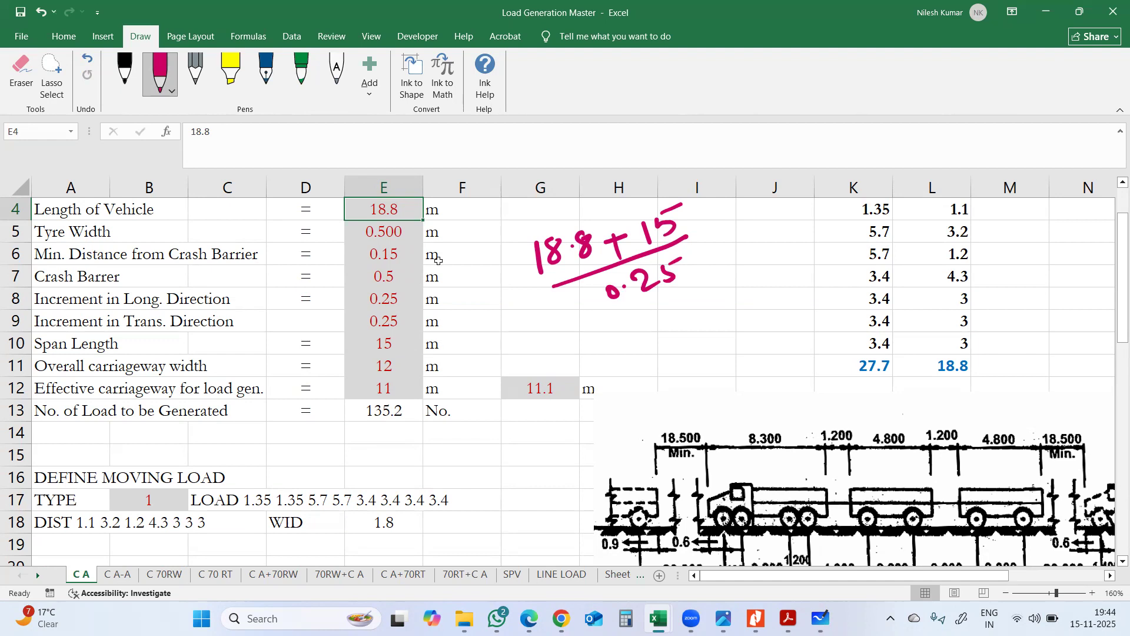
Enter the check formula =(18.8+15)/2 in cell G10
{"action": "left_click", "coordinate": [566, 346]}
{"action": "type", "text": "=18"}
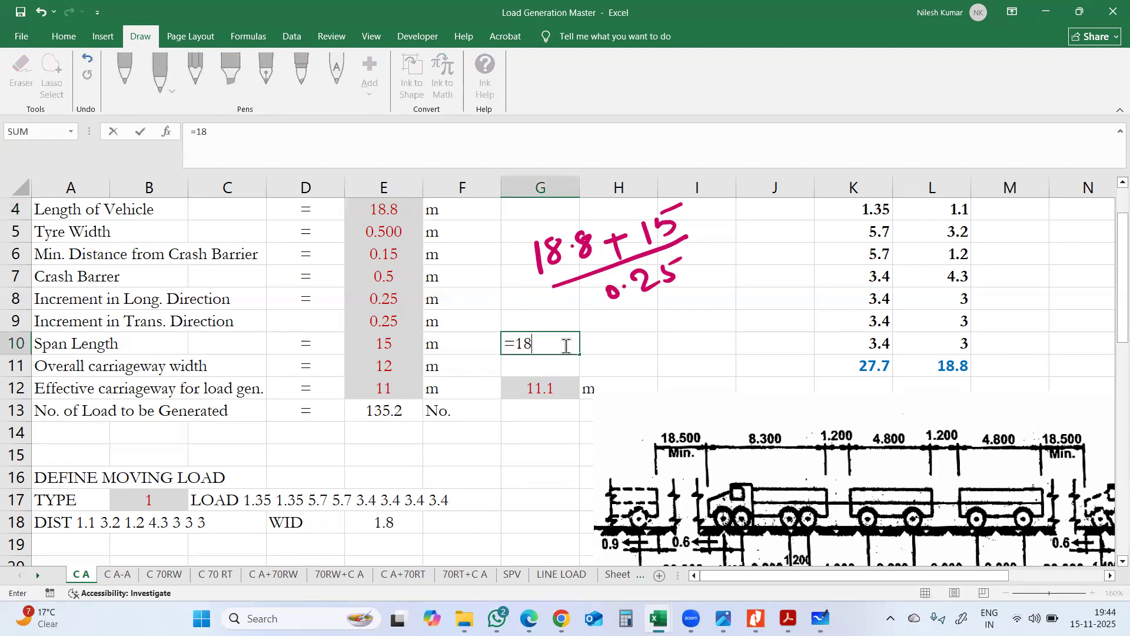
{"action": "type", "text": "/"}
{"action": "key", "text": "BackSpace"}
{"action": "type", "text": ".8+15)/2"}
{"action": "left_click", "coordinate": [516, 343]}
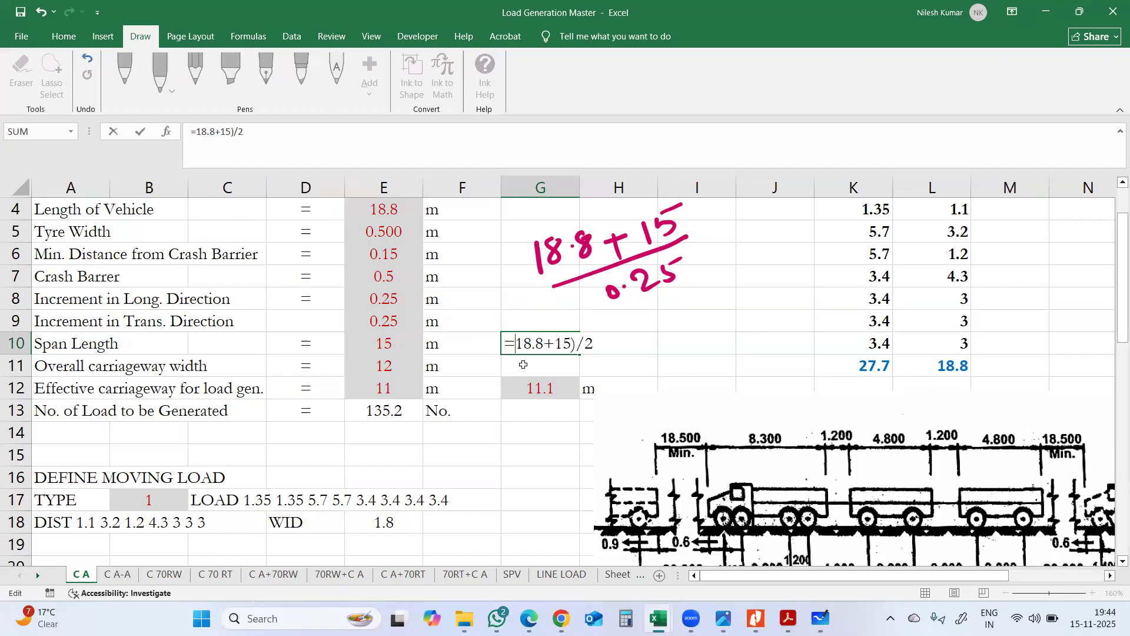
{"action": "type", "text": "("}
{"action": "key", "text": "Return"}
{"action": "left_click", "coordinate": [542, 347]}
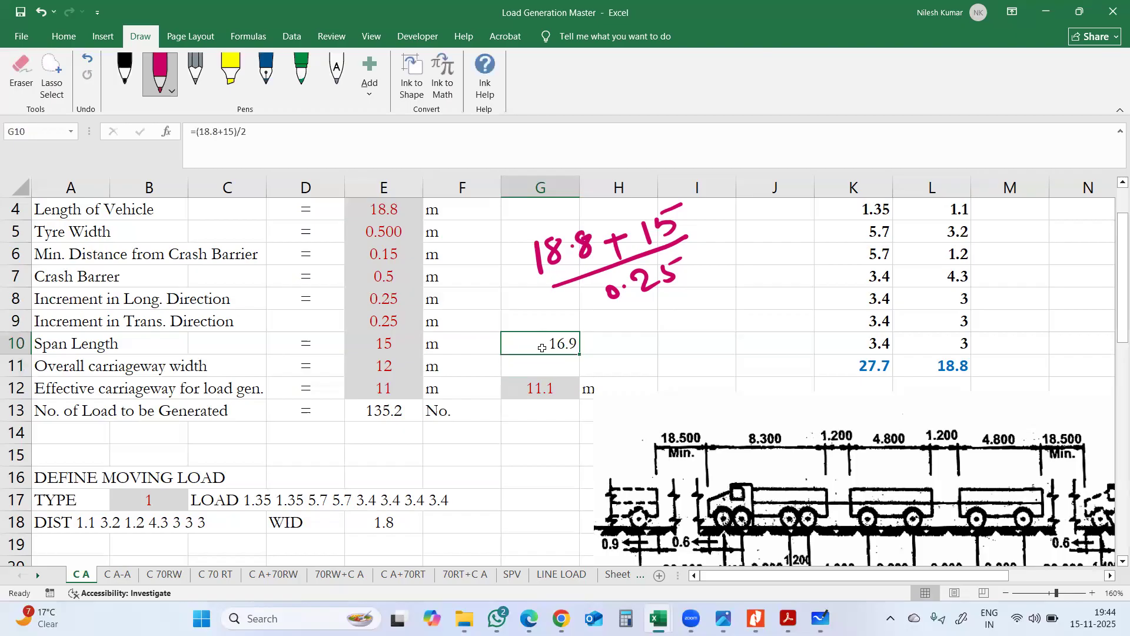
Correct the divisor in G10 to 0.25, then clear the check calculation from the cell
{"action": "left_click", "coordinate": [259, 137]}
{"action": "key", "text": "BackSpace"}
{"action": "type", "text": "."}
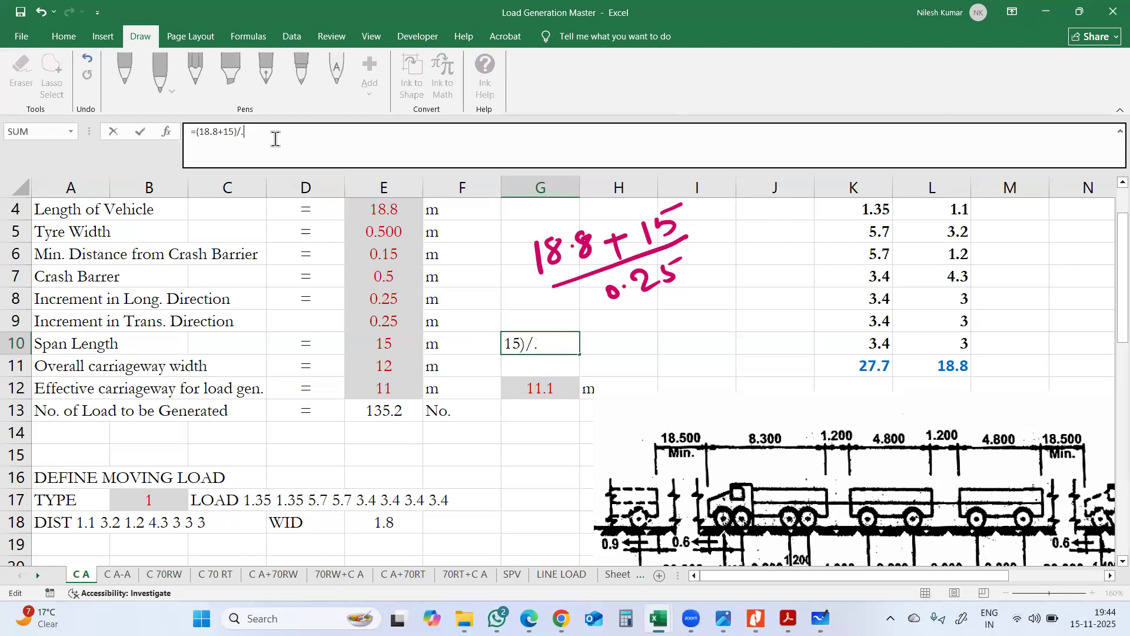
{"action": "type", "text": "25"}
{"action": "key", "text": "Return"}
{"action": "left_click", "coordinate": [528, 346]}
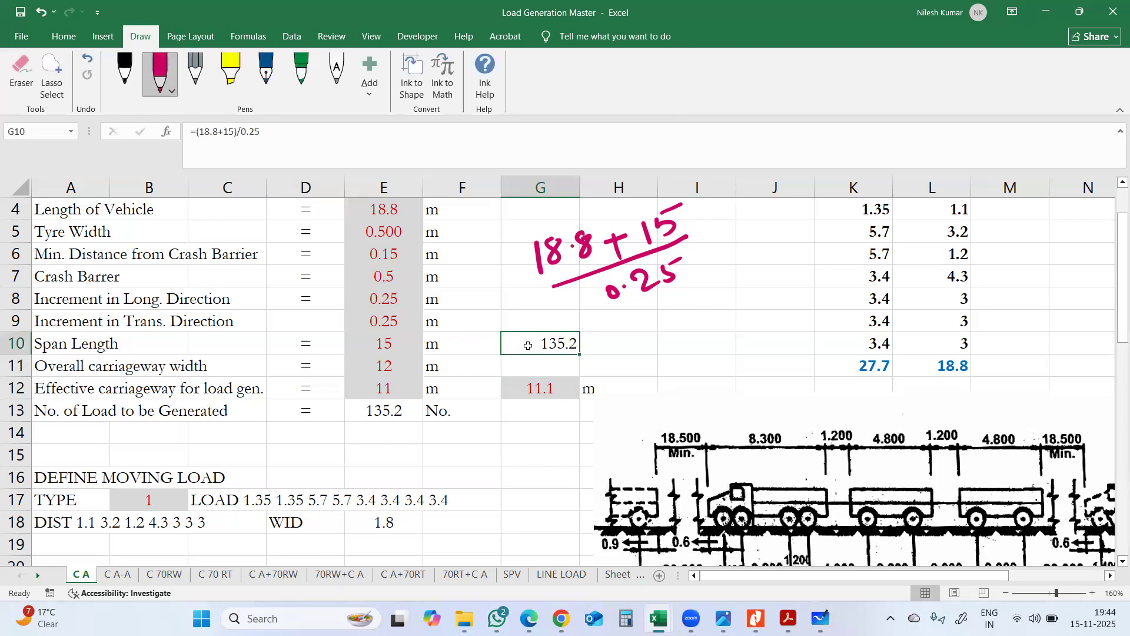
{"action": "key", "text": "Delete"}
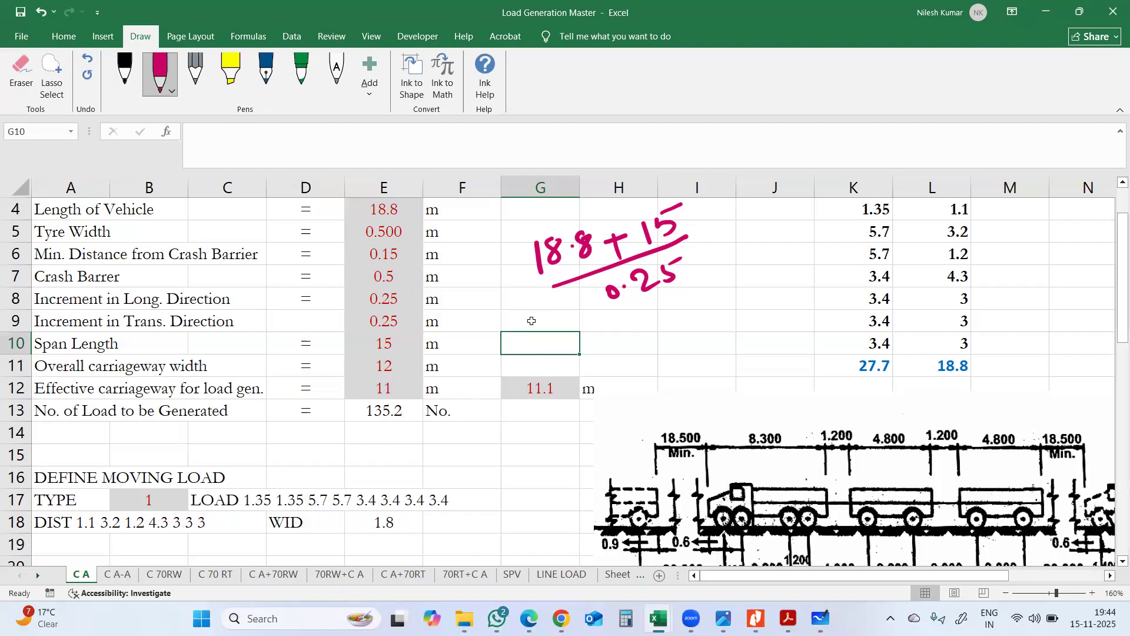
Review the DEFINE MOVING LOAD heading in row 16 and the load TYPE number in B17
{"action": "scroll", "coordinate": [532, 321], "scroll_direction": "down", "scroll_amount": 1}
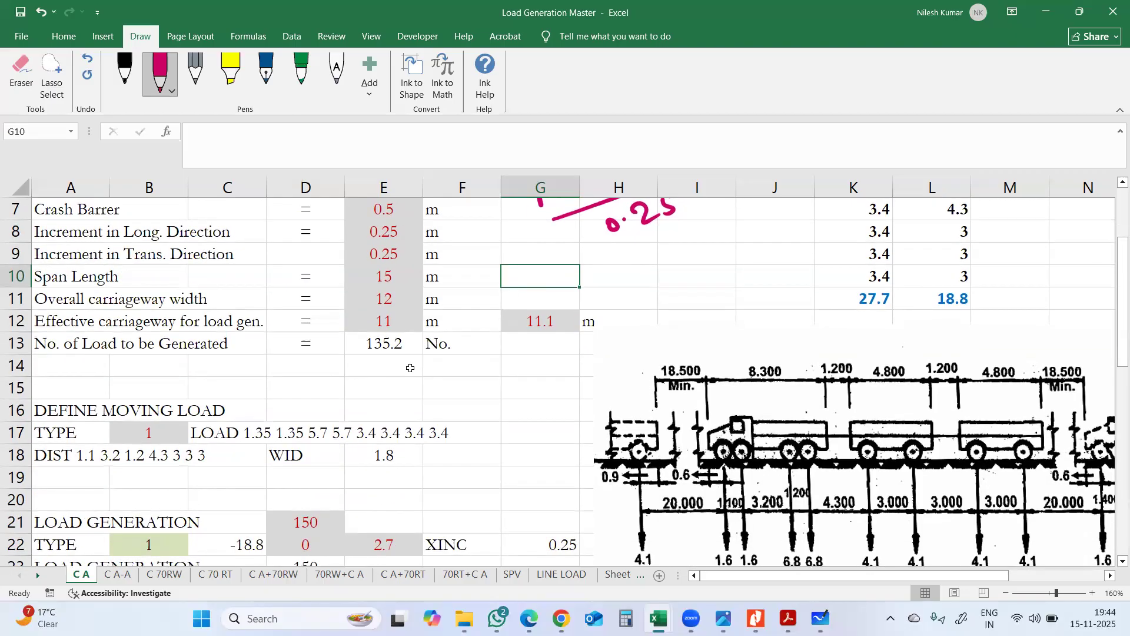
{"action": "scroll", "coordinate": [406, 363], "scroll_direction": "down", "scroll_amount": 1}
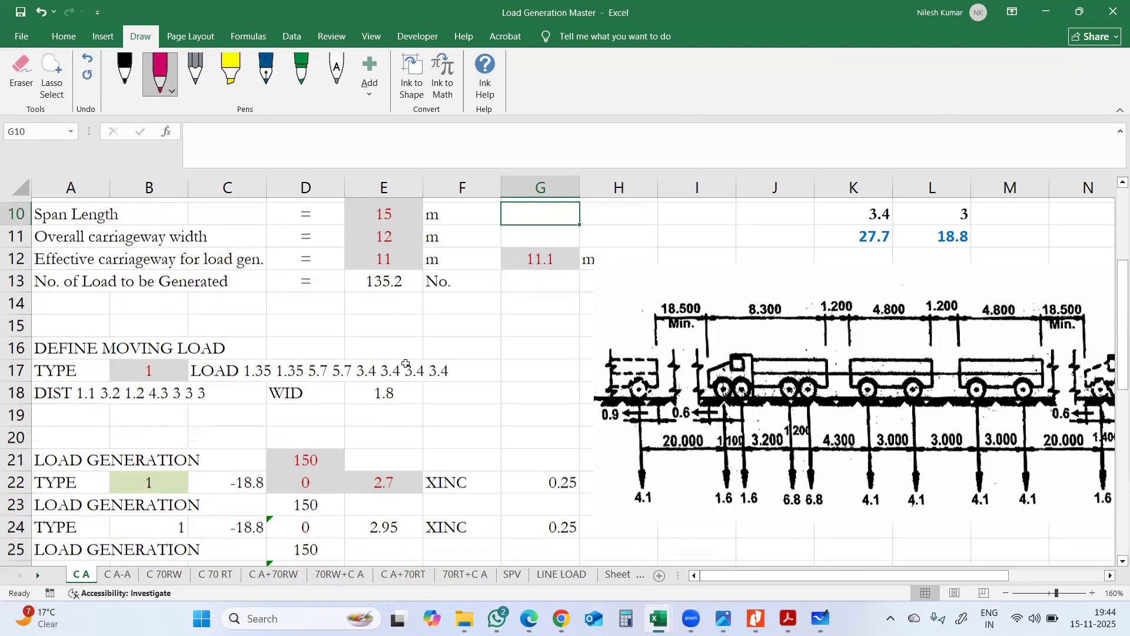
{"action": "left_click", "coordinate": [42, 344]}
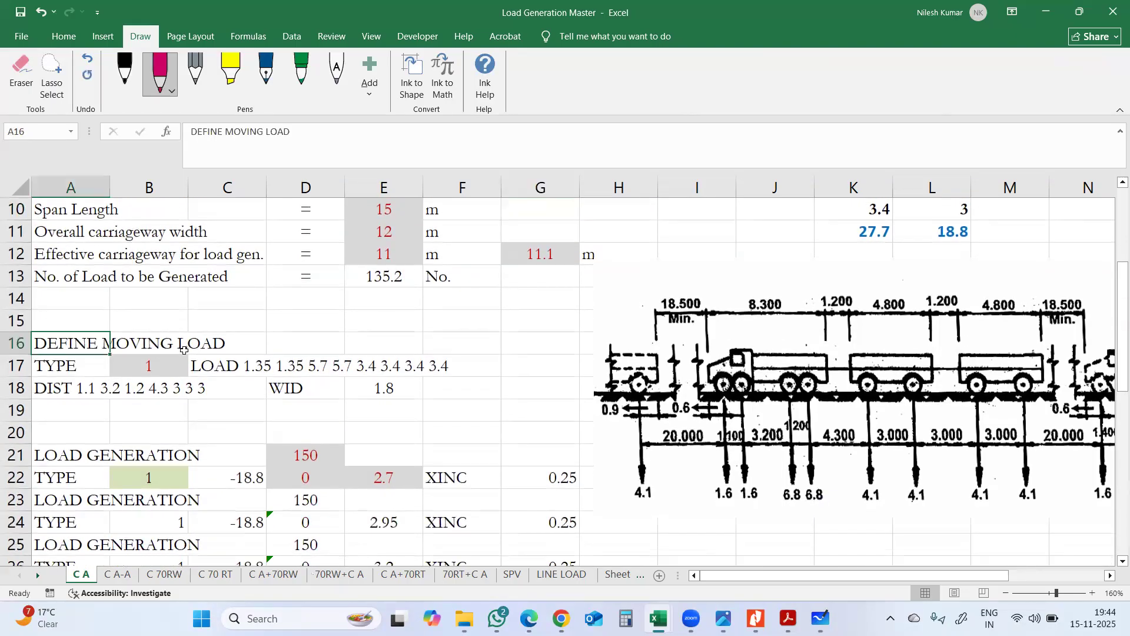
{"action": "left_click_drag", "start_coordinate": [51, 344], "coordinate": [225, 343]}
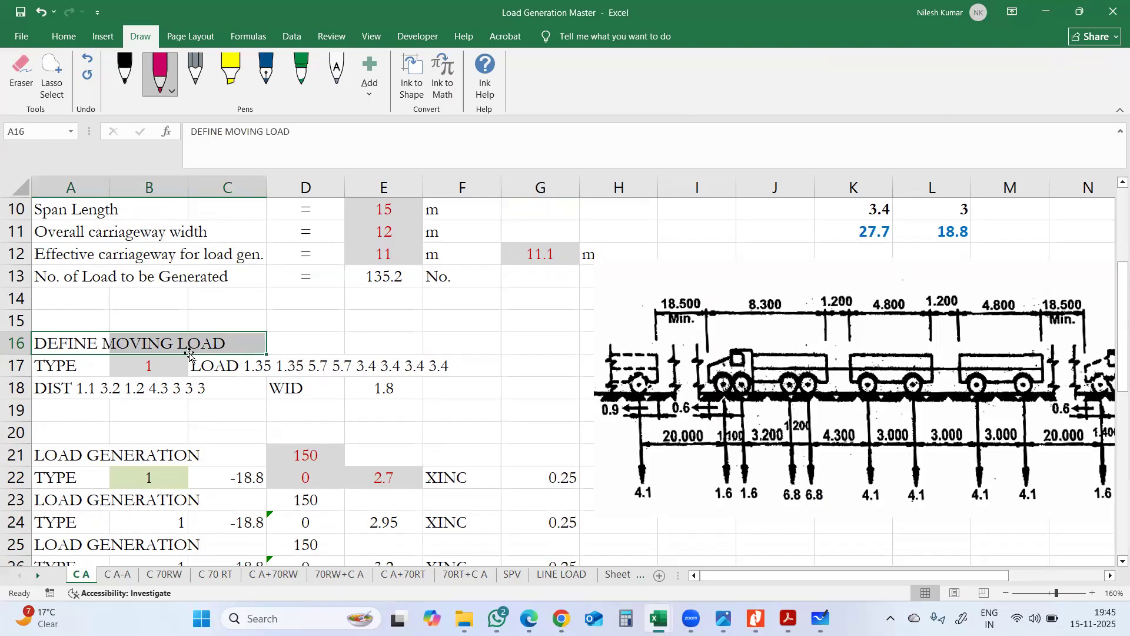
{"action": "left_click", "coordinate": [69, 365]}
{"action": "left_click", "coordinate": [171, 366]}
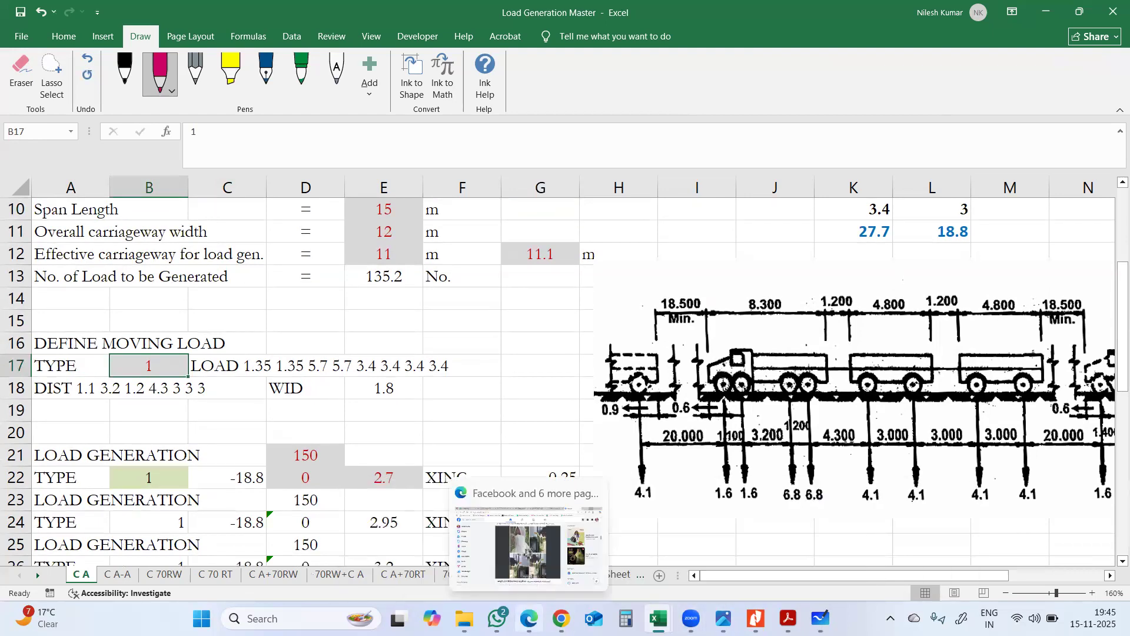
Switch to File Explorer and open the 01 SIDL STAAD model from the STAAD folder inside RCC T-Beam
{"action": "mouse_move", "coordinate": [464, 618]}
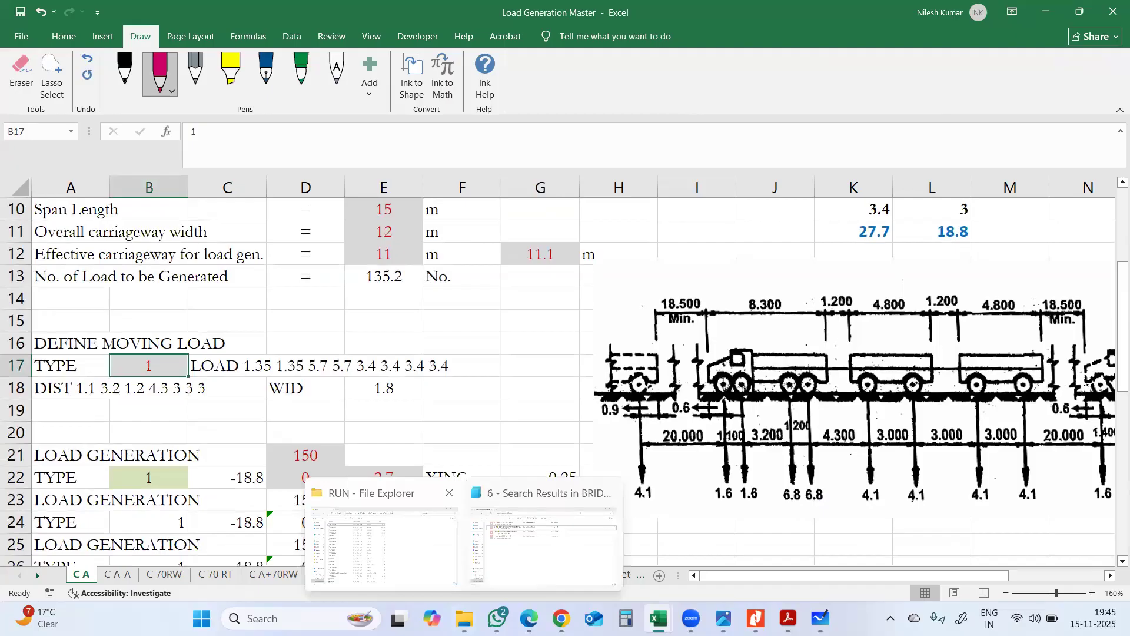
{"action": "left_click", "coordinate": [543, 518]}
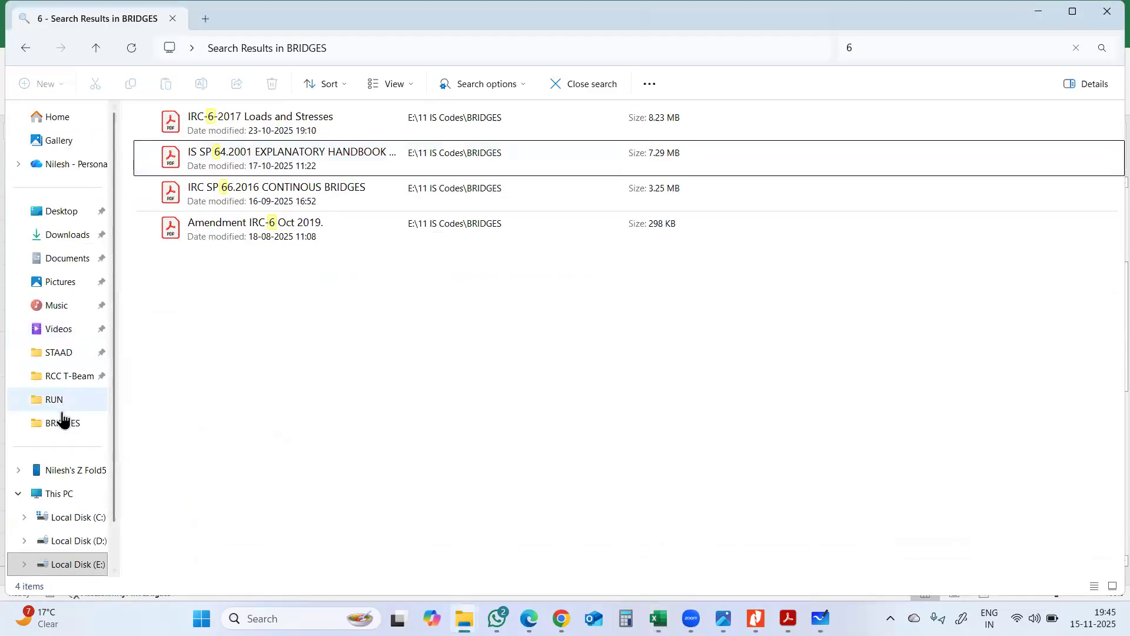
{"action": "left_click", "coordinate": [73, 378]}
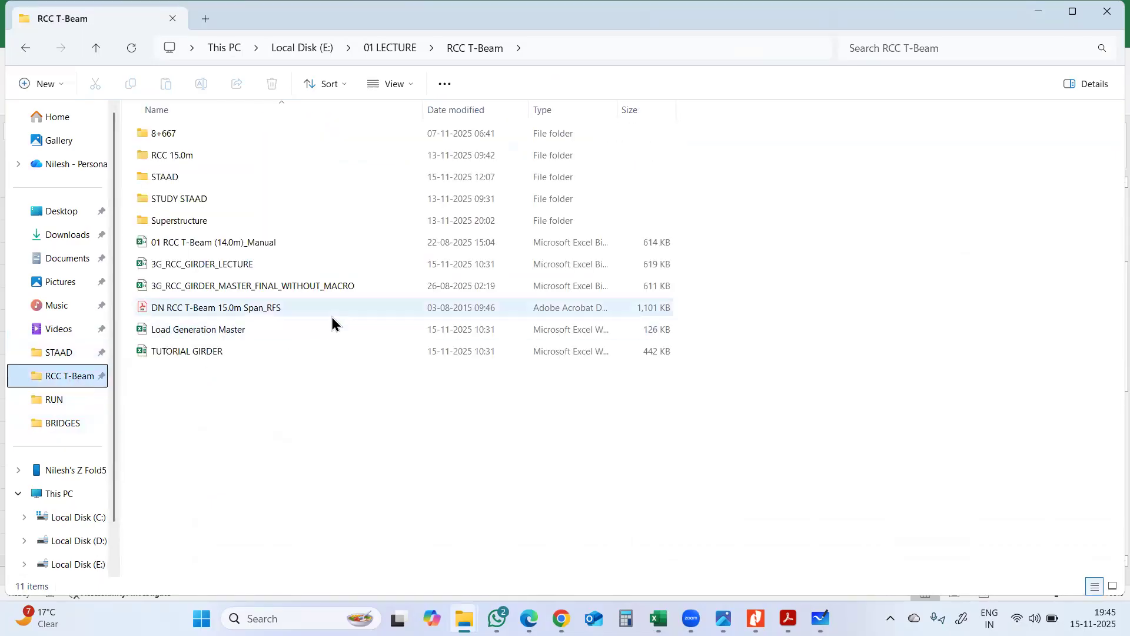
{"action": "left_click", "coordinate": [210, 178]}
{"action": "double_click", "coordinate": [214, 157]}
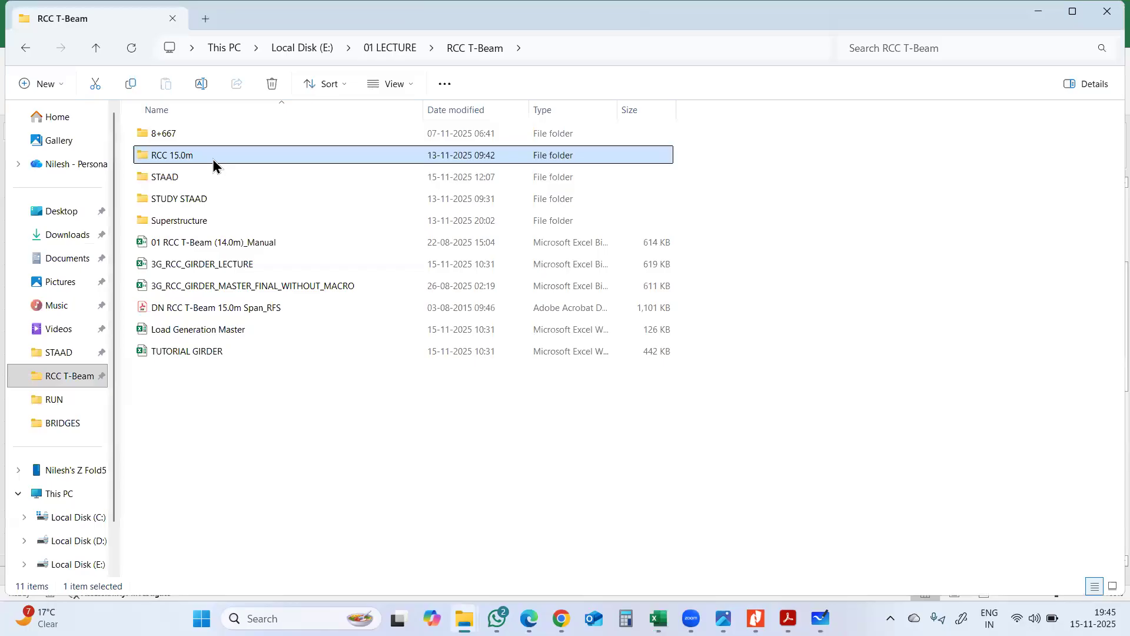
{"action": "left_click", "coordinate": [96, 48]}
{"action": "double_click", "coordinate": [190, 179]}
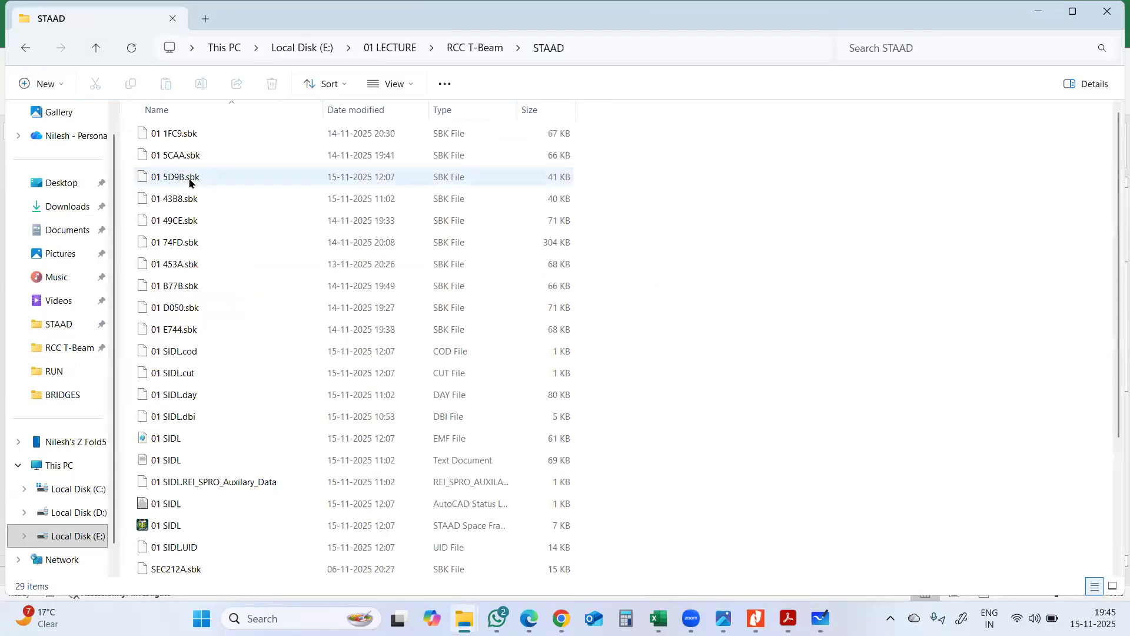
{"action": "scroll", "coordinate": [244, 242], "scroll_direction": "down", "scroll_amount": 3}
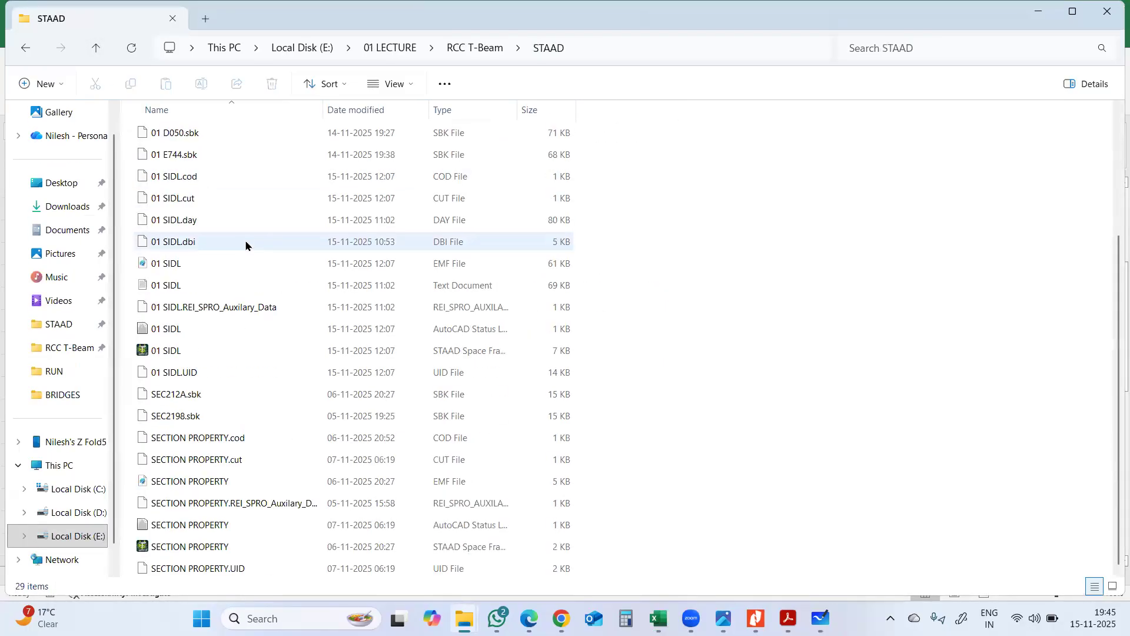
{"action": "left_click", "coordinate": [179, 355]}
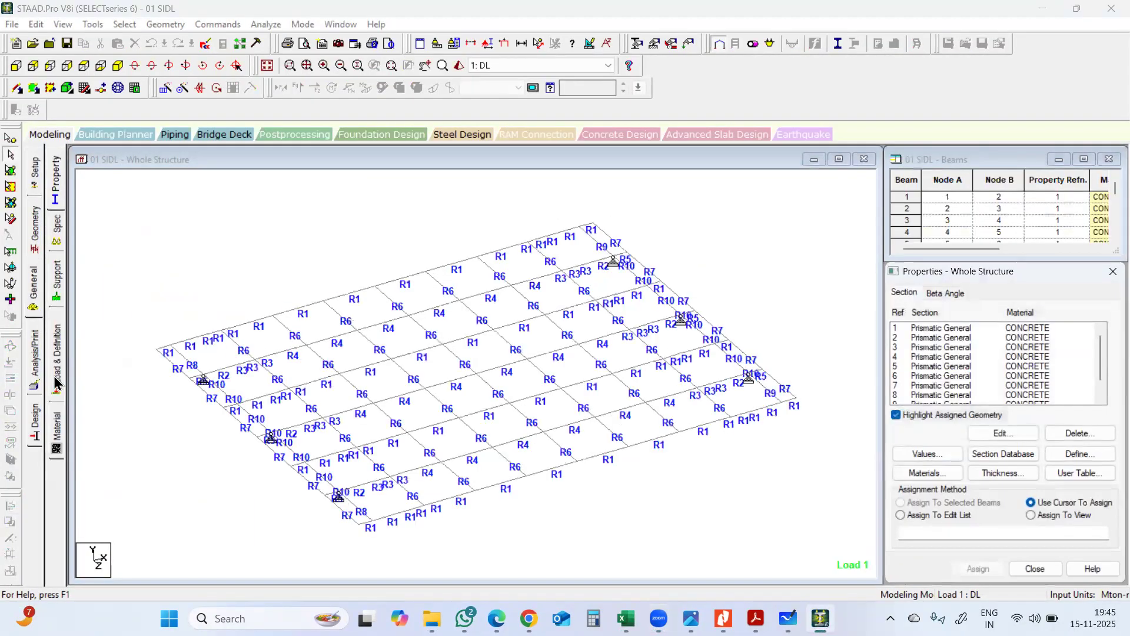
Inspect the TYPE 1 and TYPE 2 vehicle definitions among the model's load definitions
{"action": "left_click", "coordinate": [56, 377]}
{"action": "left_click", "coordinate": [895, 173]}
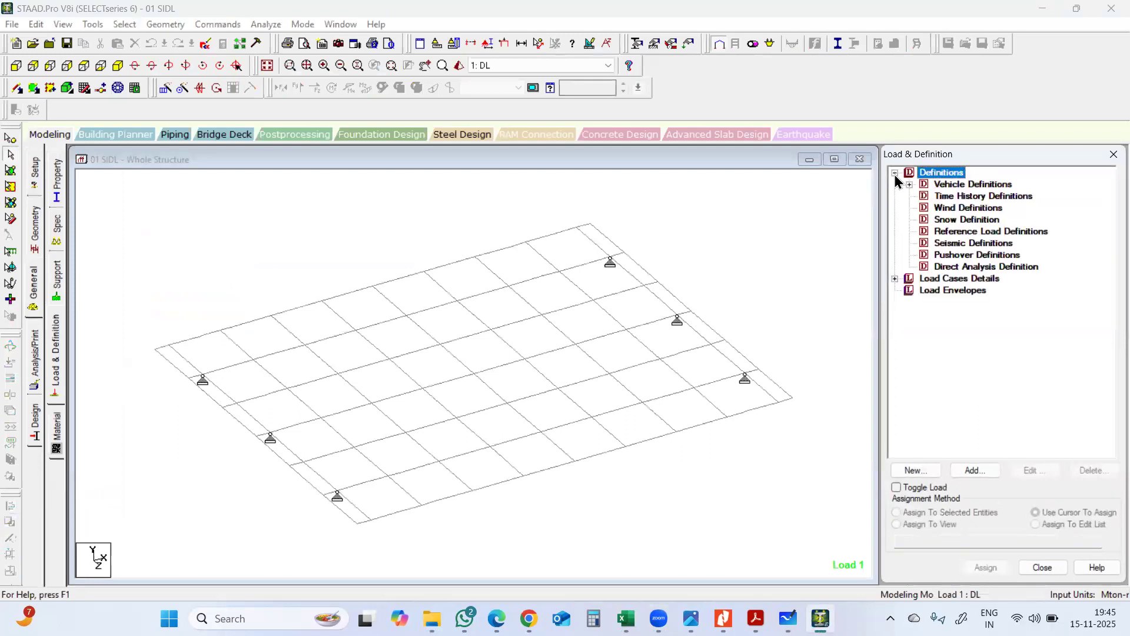
{"action": "left_click", "coordinate": [909, 184]}
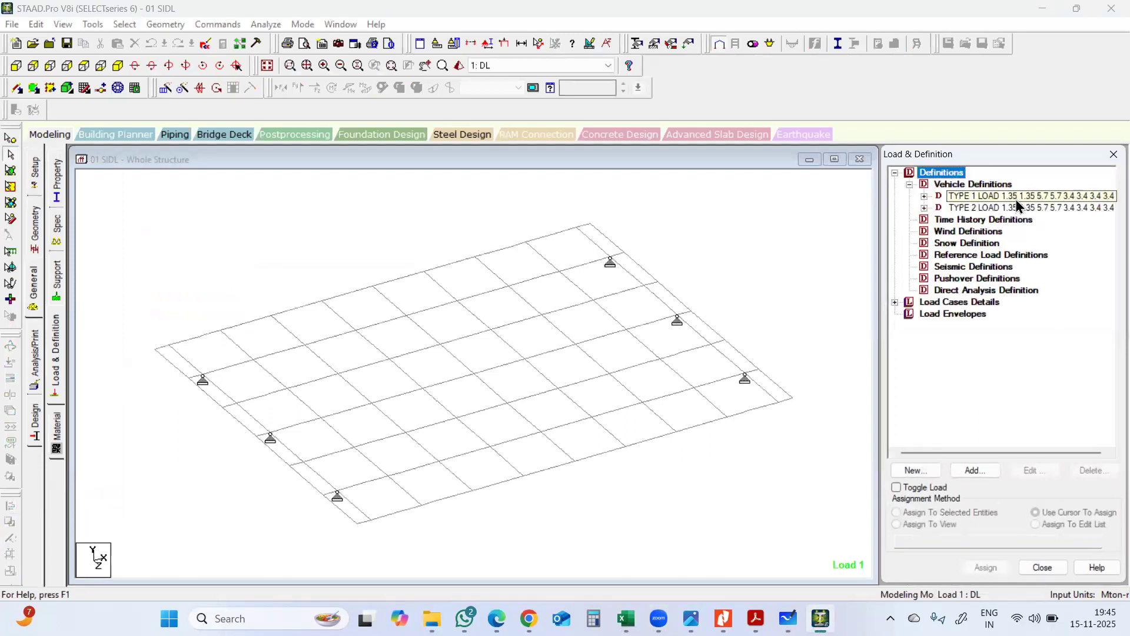
{"action": "left_click", "coordinate": [1011, 198]}
{"action": "left_click", "coordinate": [1013, 209]}
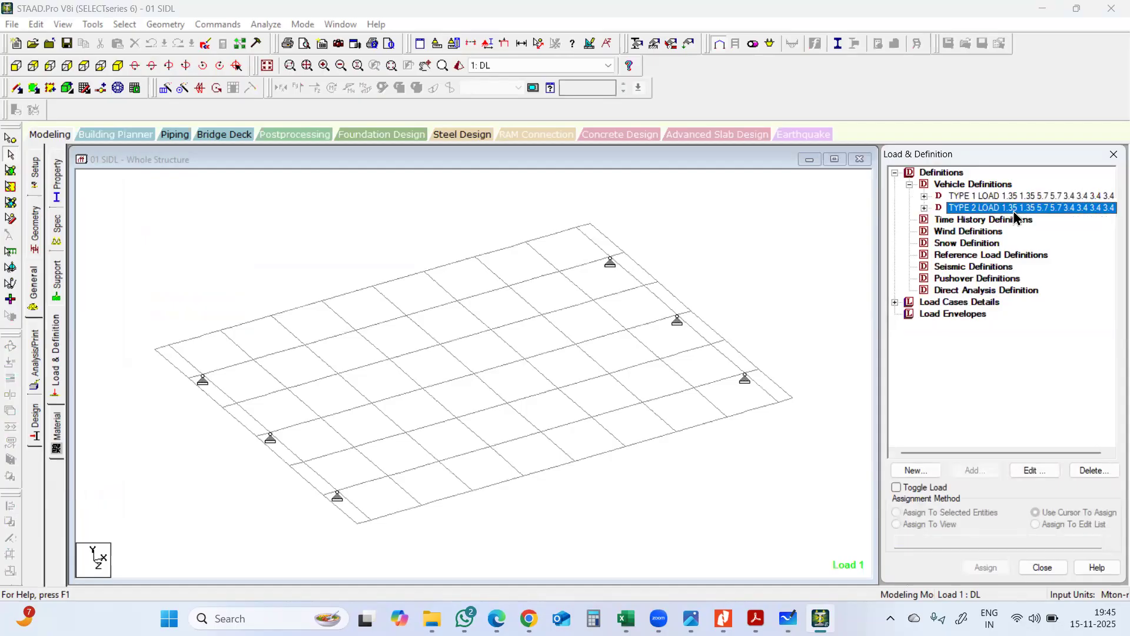
Delete the input file lines from DEFINE MOVING LOAD through the last LOAD GENERATION entry, then save and close the file
{"action": "left_click", "coordinate": [206, 46]}
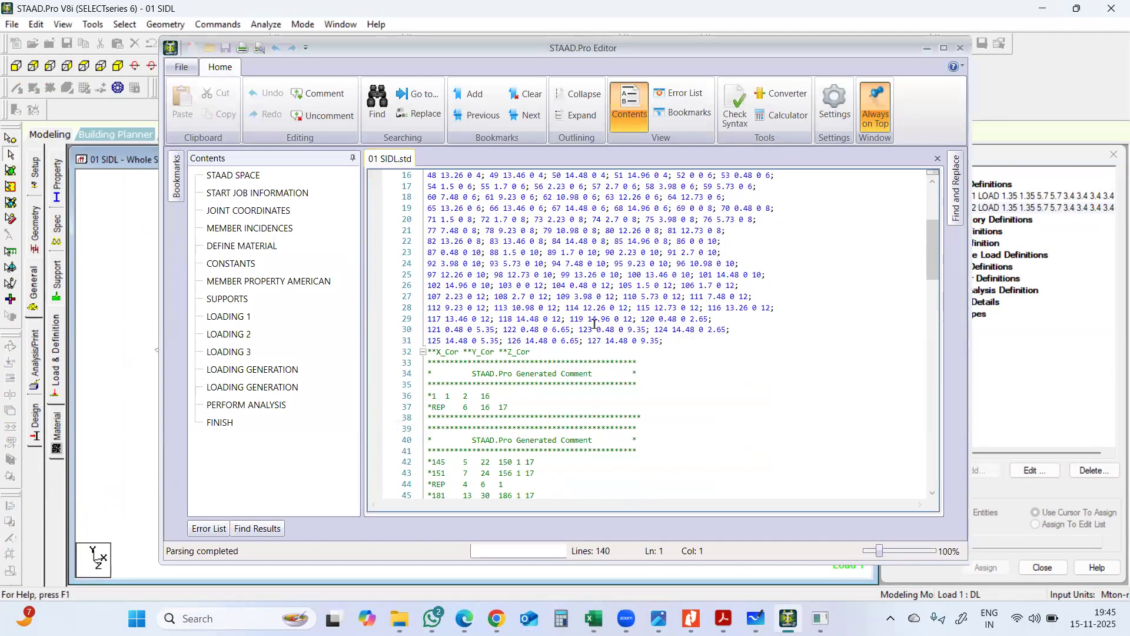
{"action": "scroll", "coordinate": [594, 323], "scroll_direction": "down", "scroll_amount": 19}
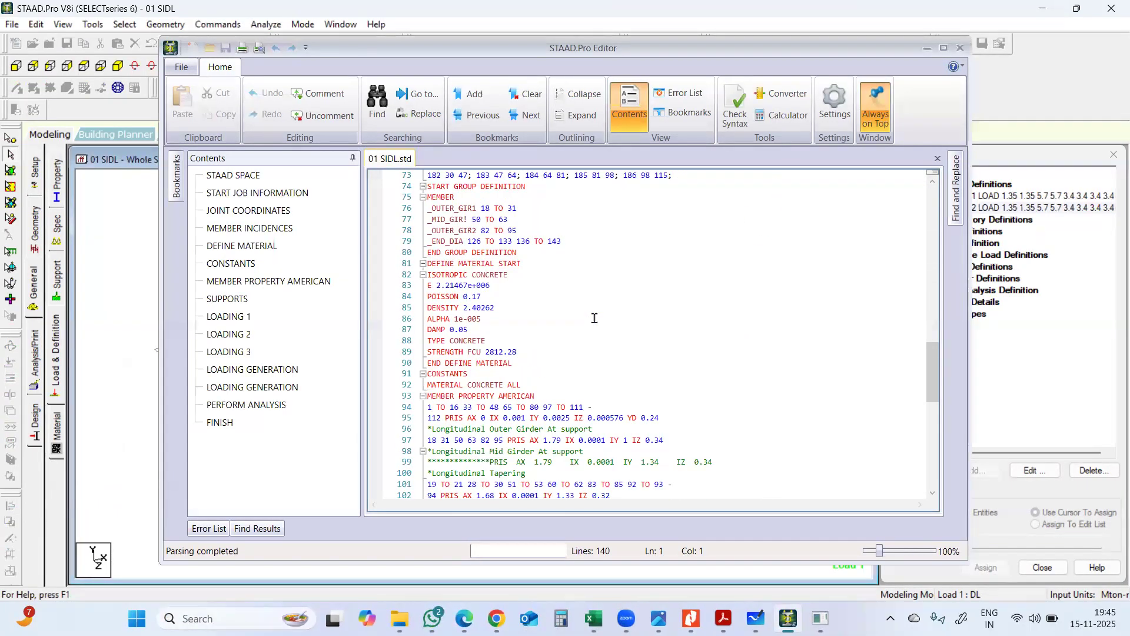
{"action": "scroll", "coordinate": [591, 313], "scroll_direction": "down", "scroll_amount": 8}
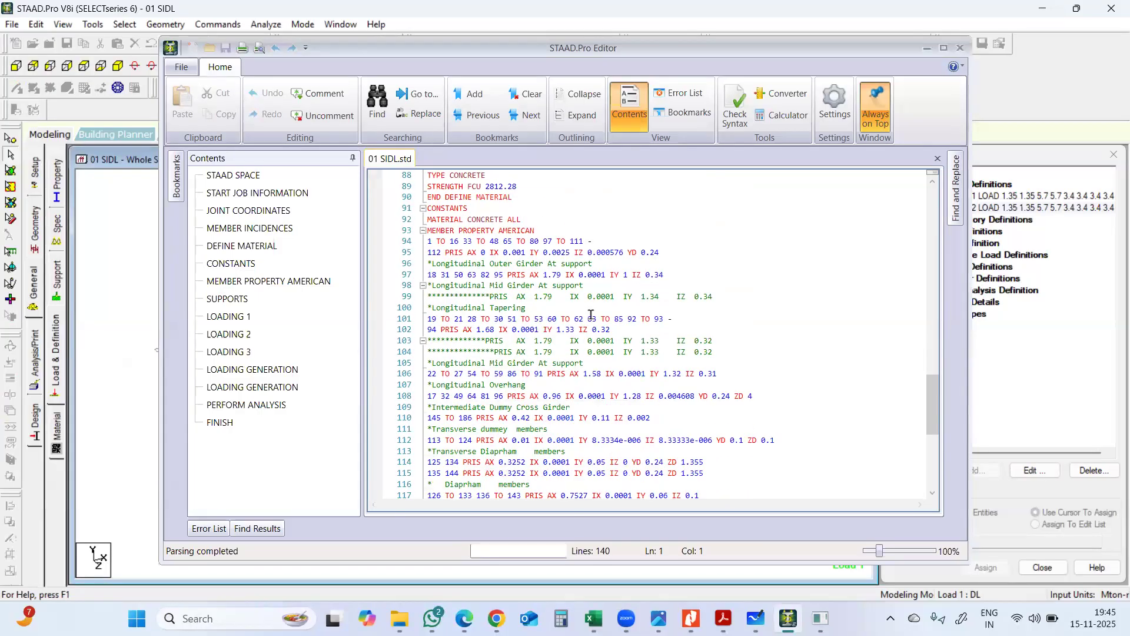
{"action": "scroll", "coordinate": [592, 318], "scroll_direction": "down", "scroll_amount": 1}
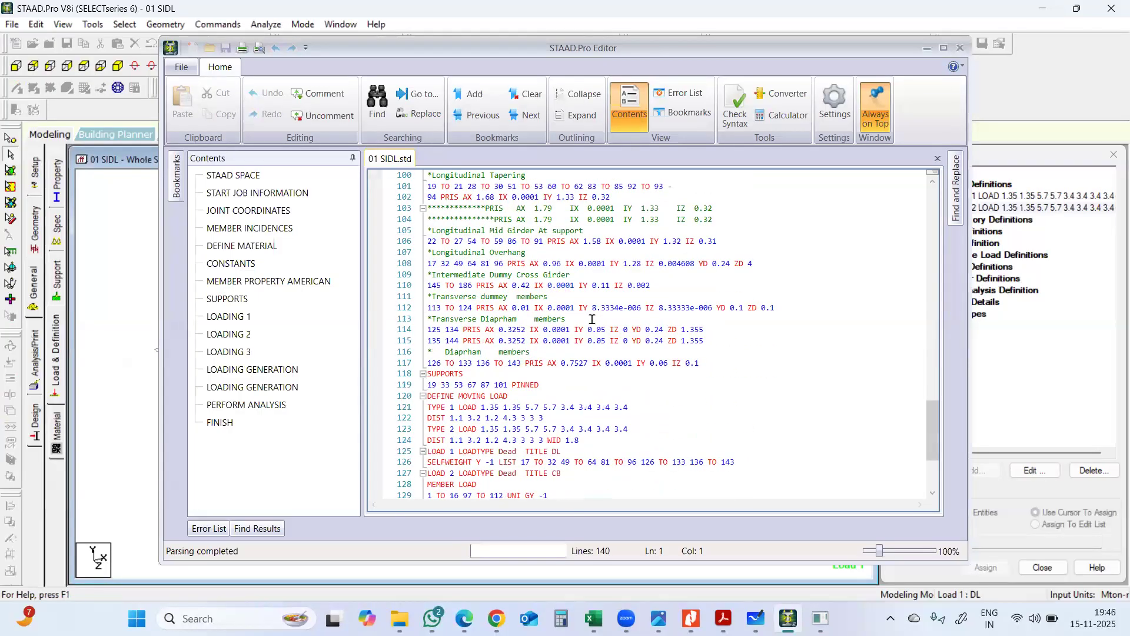
{"action": "scroll", "coordinate": [593, 318], "scroll_direction": "down", "scroll_amount": 2}
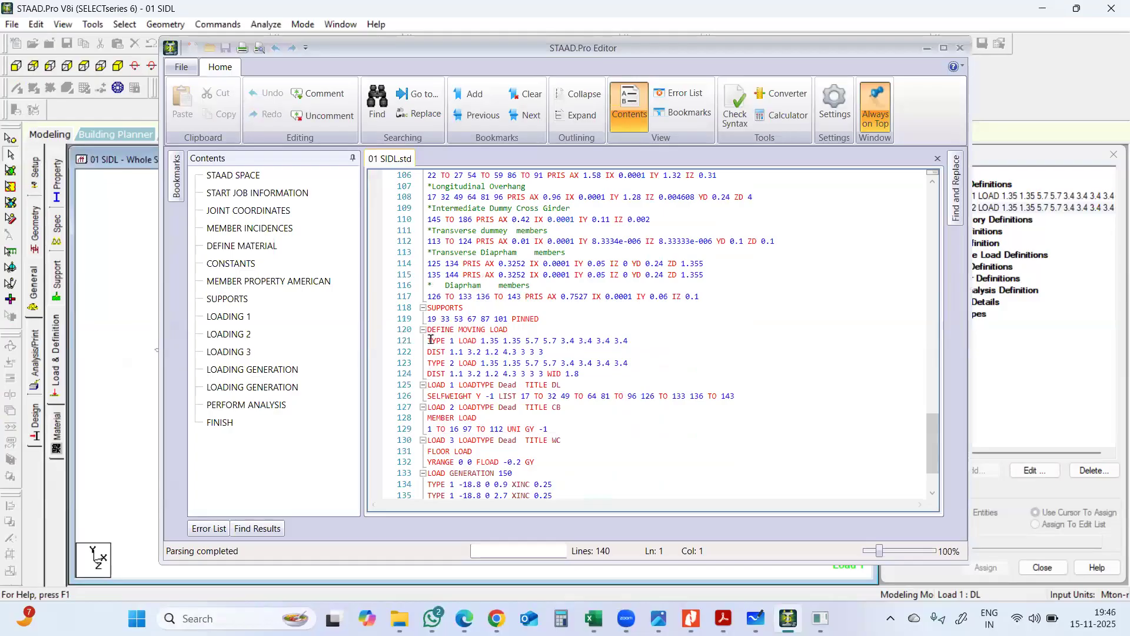
{"action": "left_click_drag", "start_coordinate": [428, 331], "coordinate": [562, 448]}
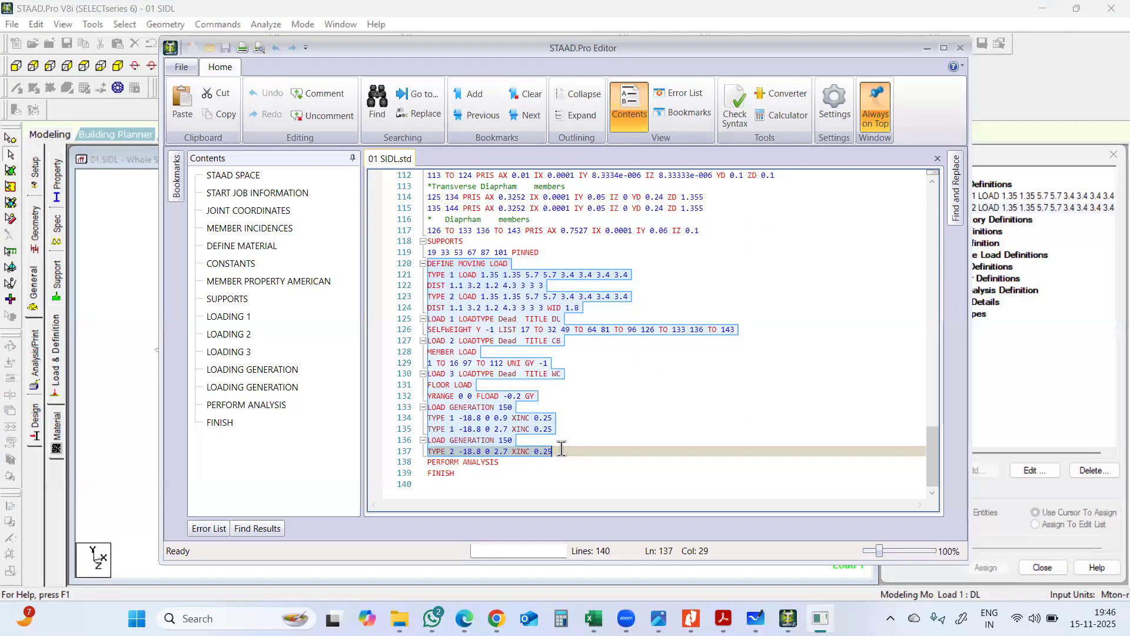
{"action": "key", "text": "Delete"}
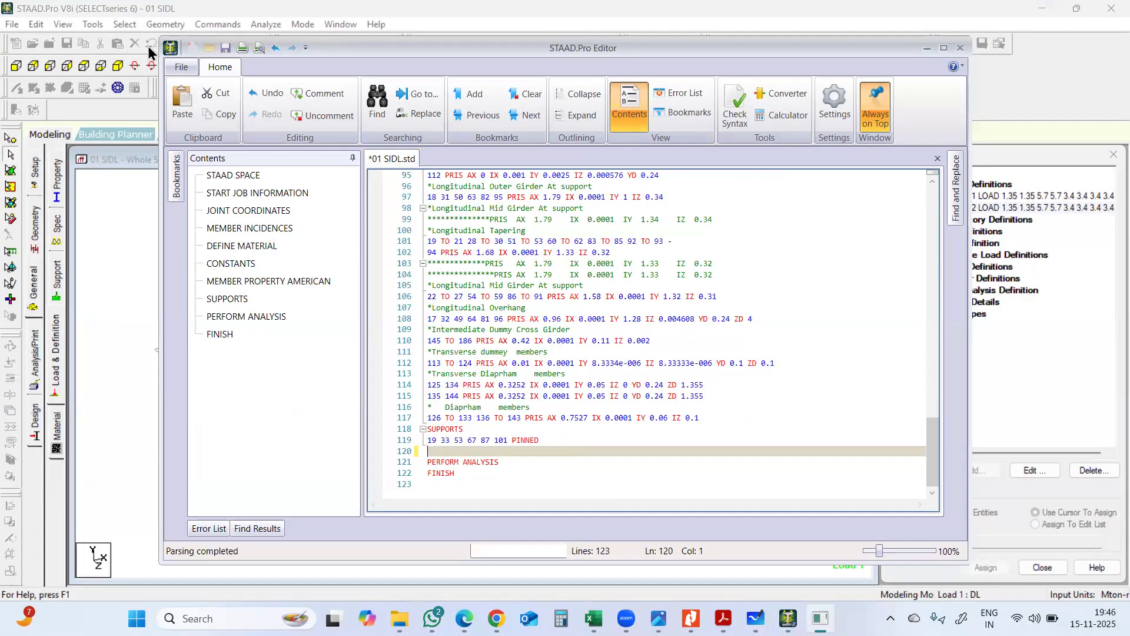
{"action": "left_click", "coordinate": [226, 48]}
{"action": "left_click", "coordinate": [960, 48]}
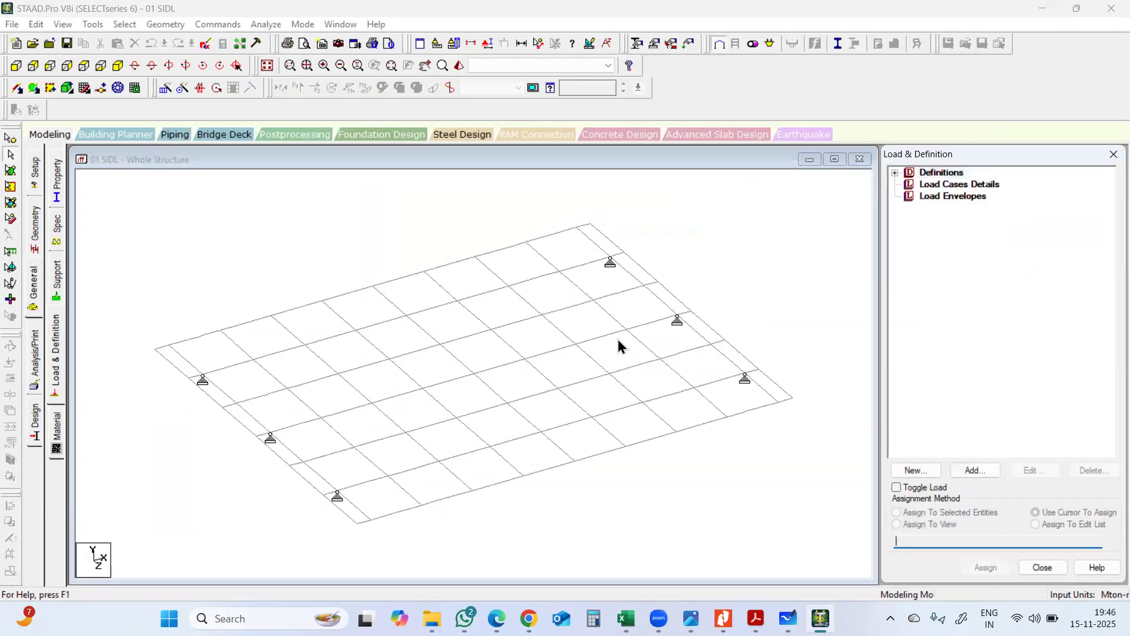
Check the load definitions, load case details and the end of the input file for remaining loads
{"action": "left_click", "coordinate": [895, 173]}
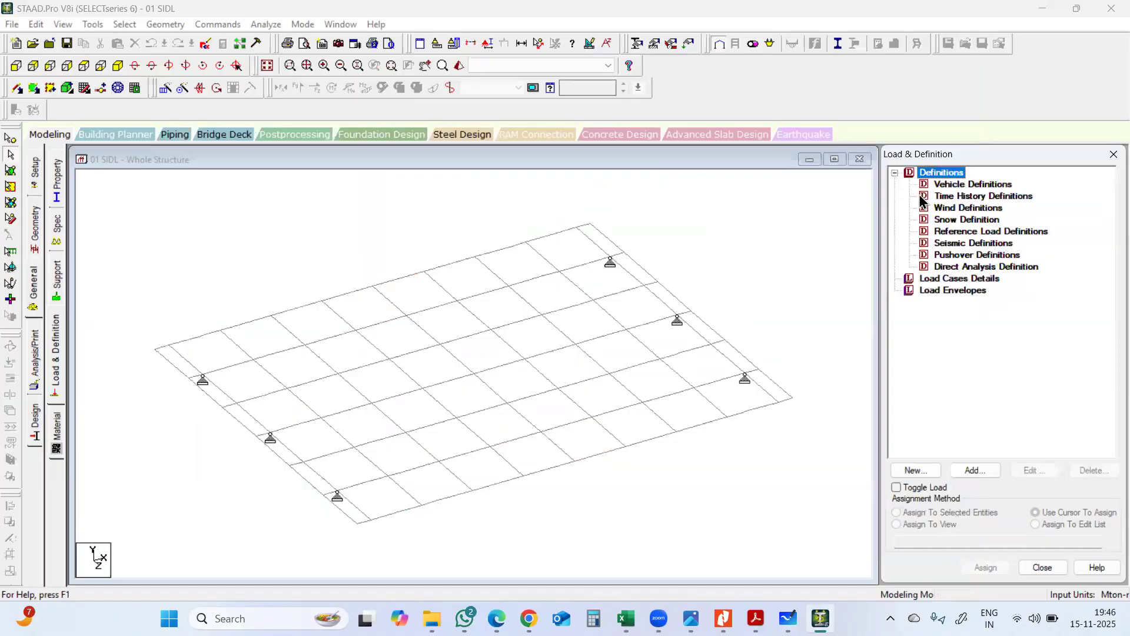
{"action": "left_click", "coordinate": [912, 279]}
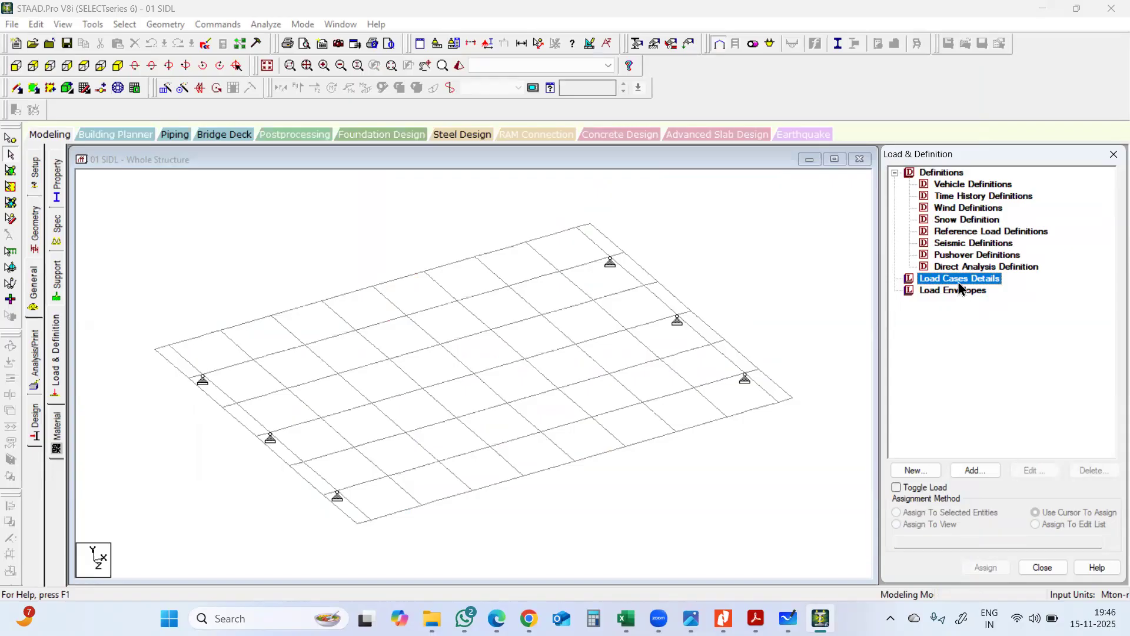
{"action": "scroll", "coordinate": [583, 407], "scroll_direction": "up", "scroll_amount": 1}
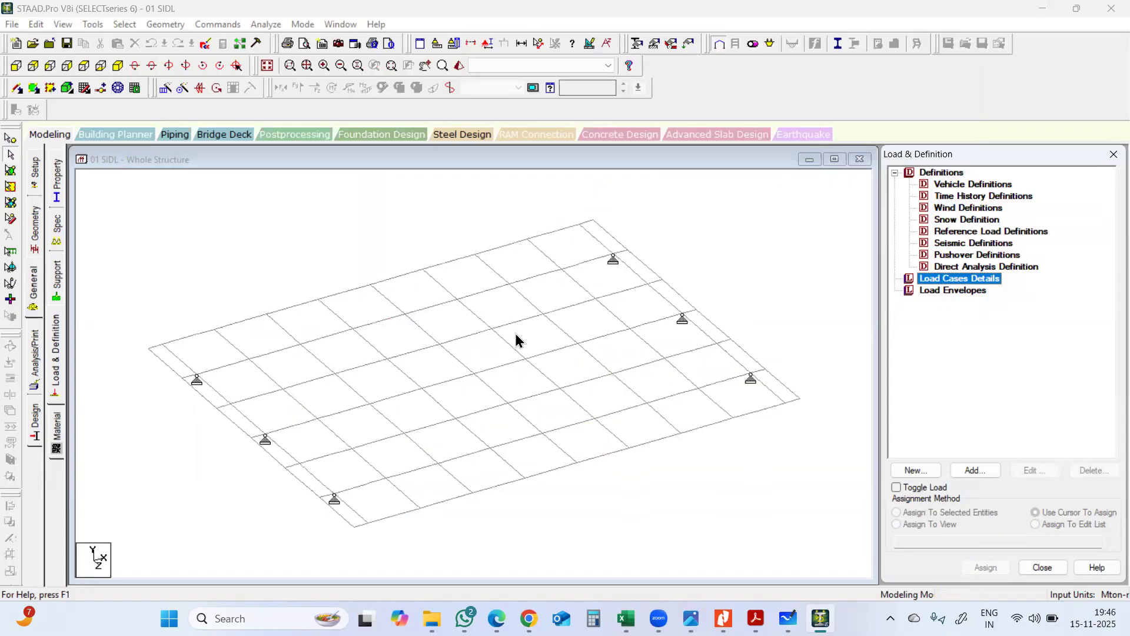
{"action": "left_click", "coordinate": [206, 50]}
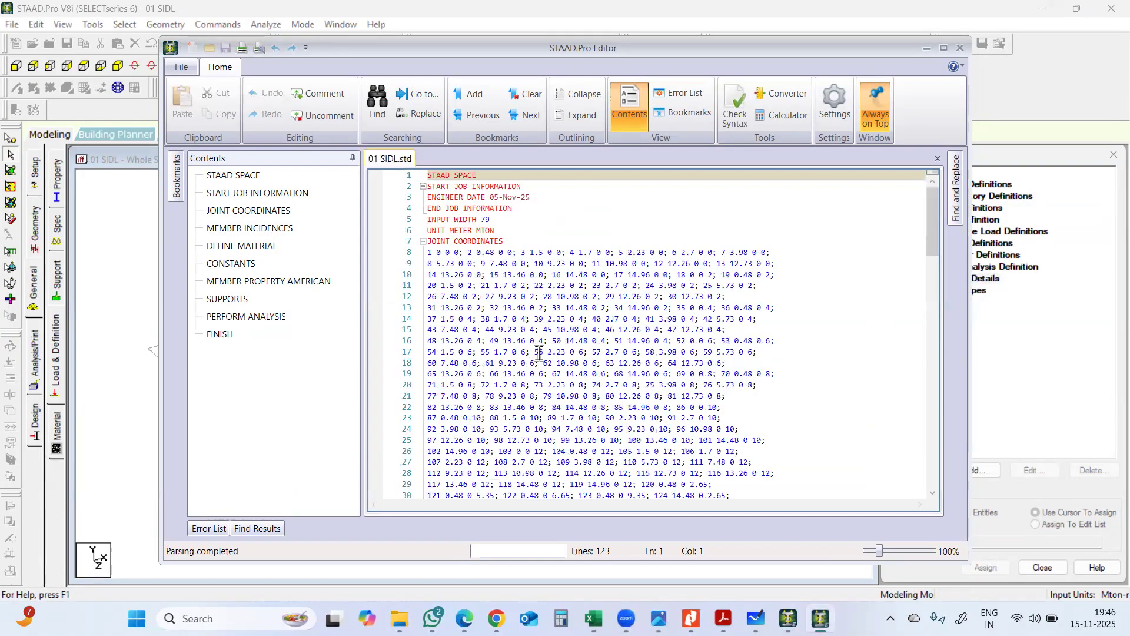
{"action": "scroll", "coordinate": [534, 364], "scroll_direction": "down", "scroll_amount": 20}
{"action": "scroll", "coordinate": [553, 345], "scroll_direction": "down", "scroll_amount": 4}
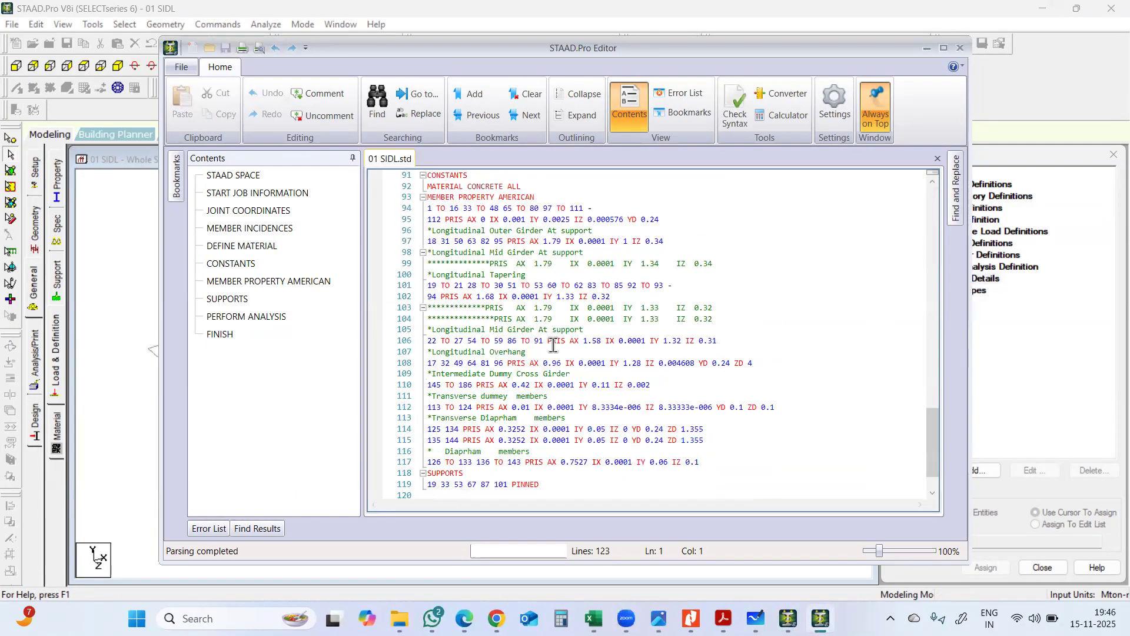
{"action": "scroll", "coordinate": [553, 346], "scroll_direction": "down", "scroll_amount": 2}
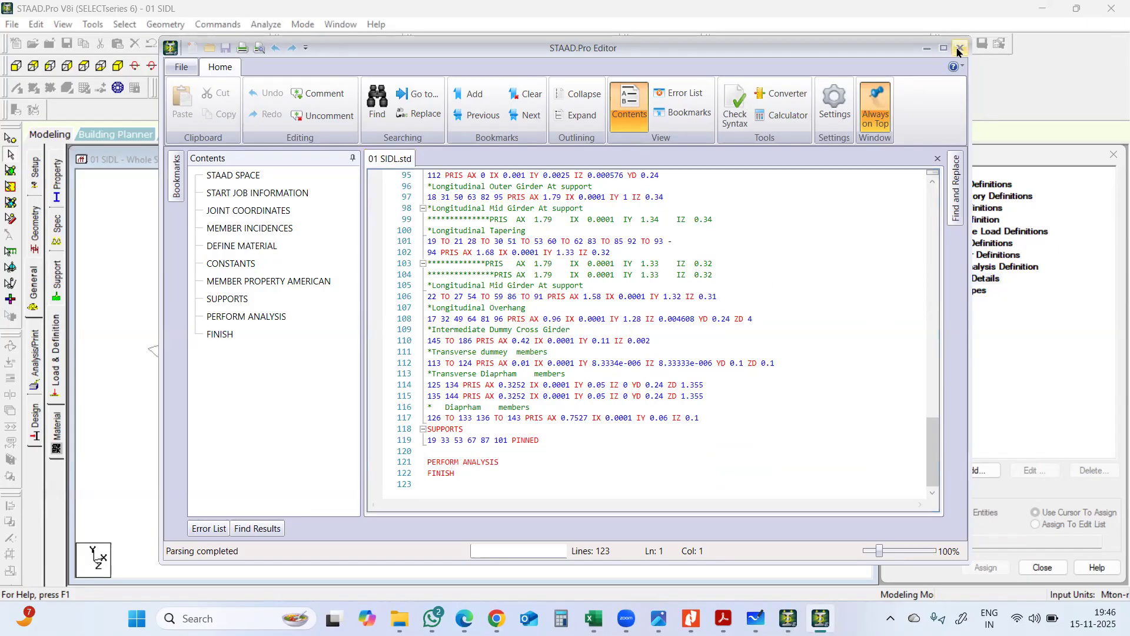
Close and reopen the 01 SIDL model, check its load case details, and exit STAAD.Pro
{"action": "left_click", "coordinate": [1112, 6]}
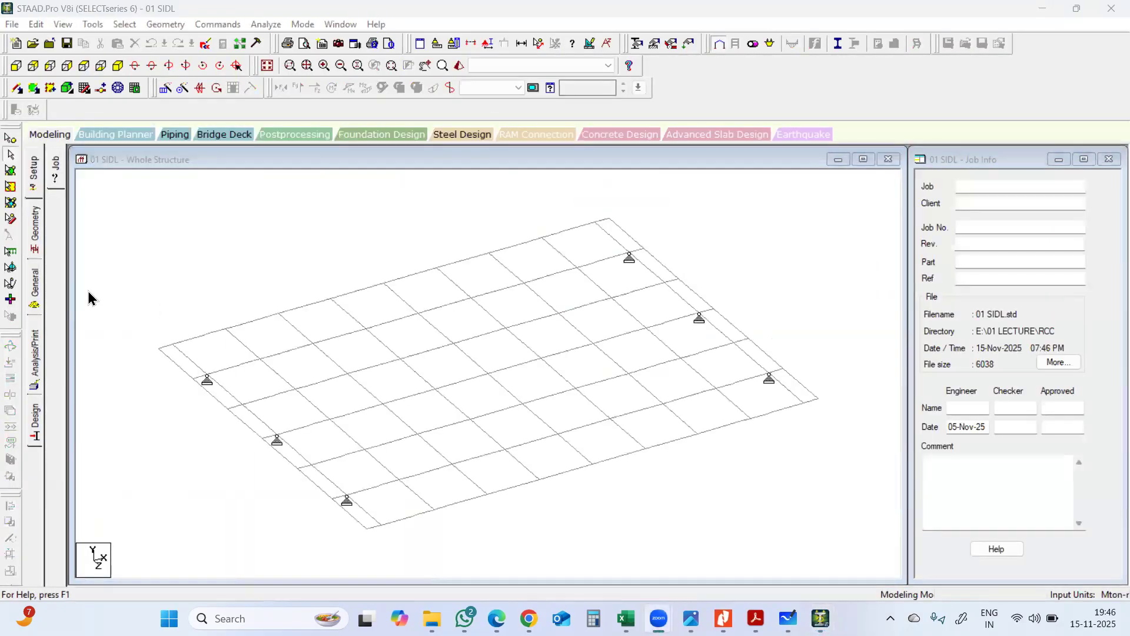
{"action": "left_click", "coordinate": [34, 301]}
{"action": "left_click", "coordinate": [58, 348]}
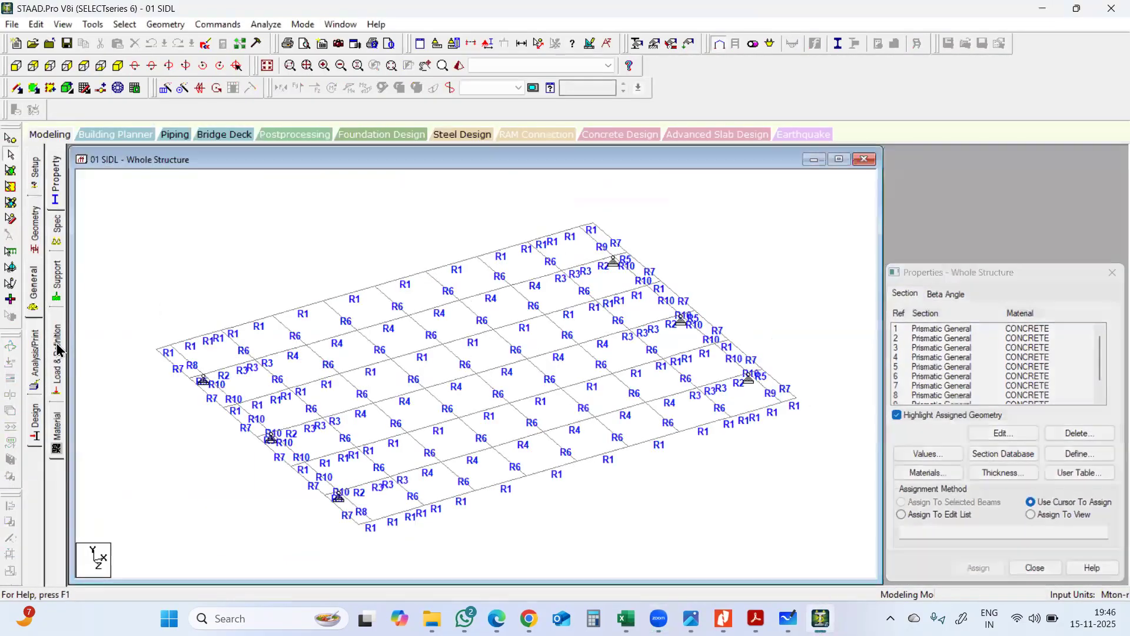
{"action": "left_click", "coordinate": [955, 186]}
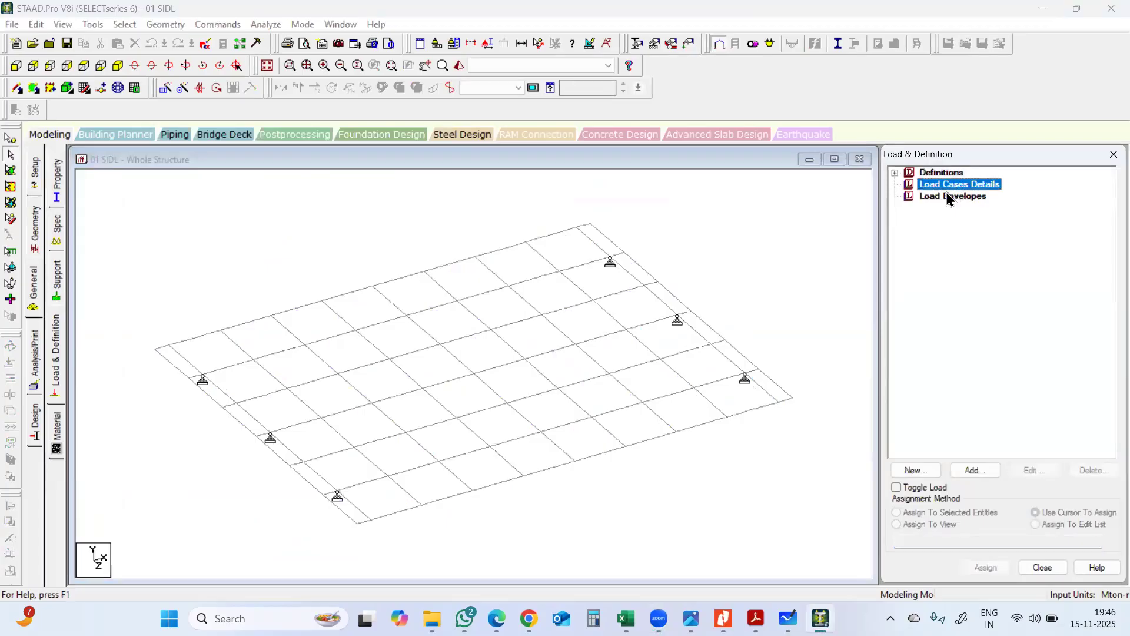
{"action": "left_click", "coordinate": [1112, 9]}
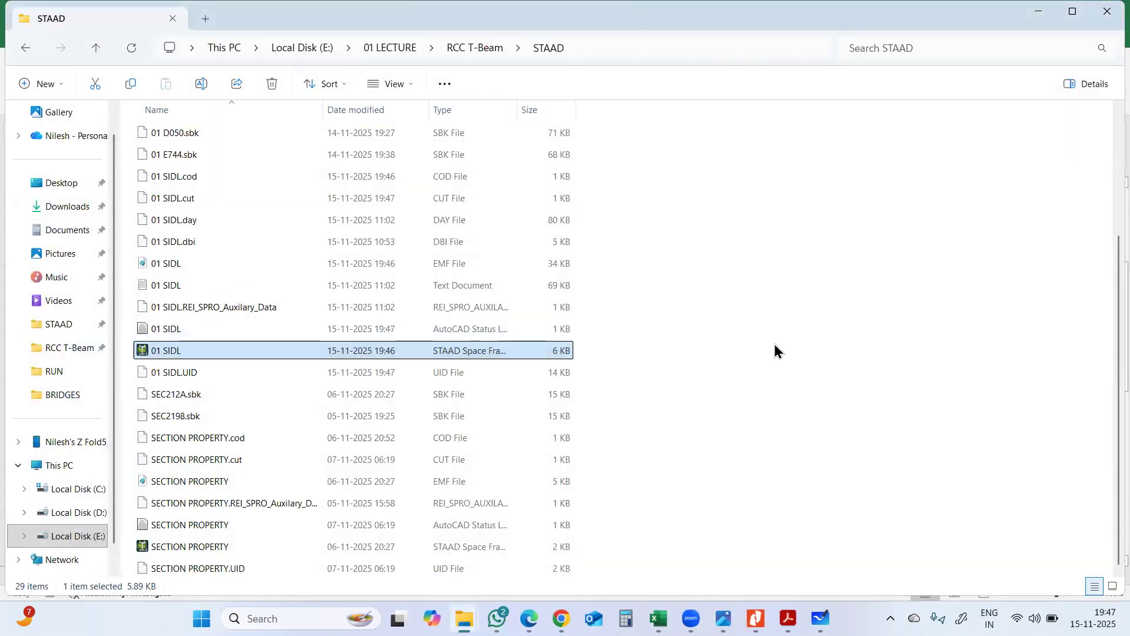
Duplicate the 01 SIDL STAAD model file within the STAAD folder
{"action": "right_click", "coordinate": [485, 351]}
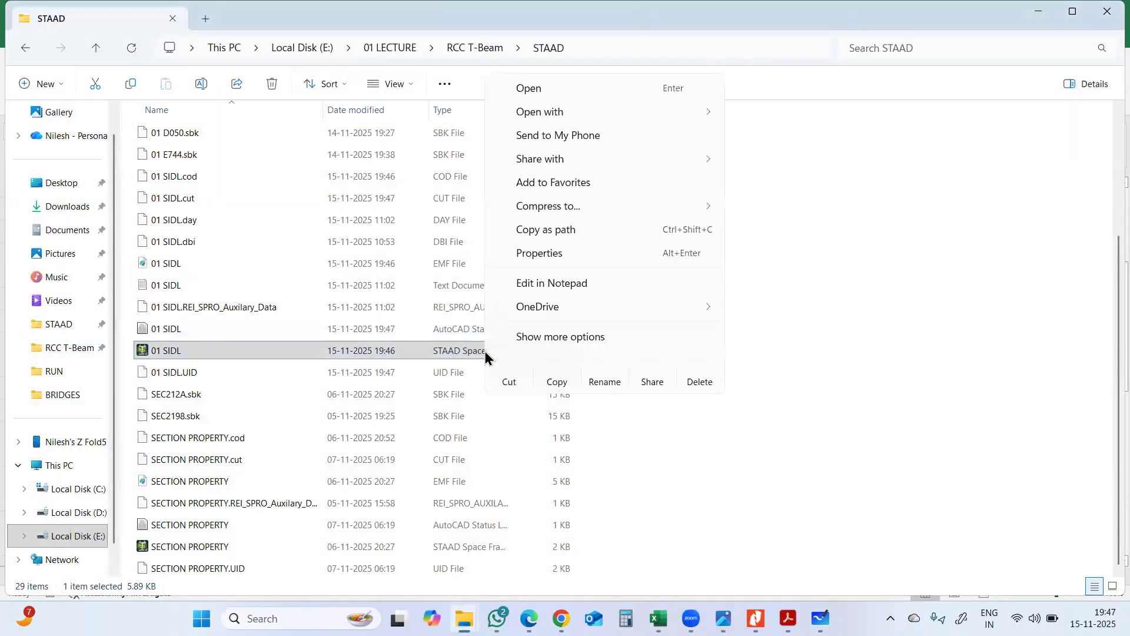
{"action": "left_click", "coordinate": [560, 375]}
{"action": "left_click", "coordinate": [631, 365]}
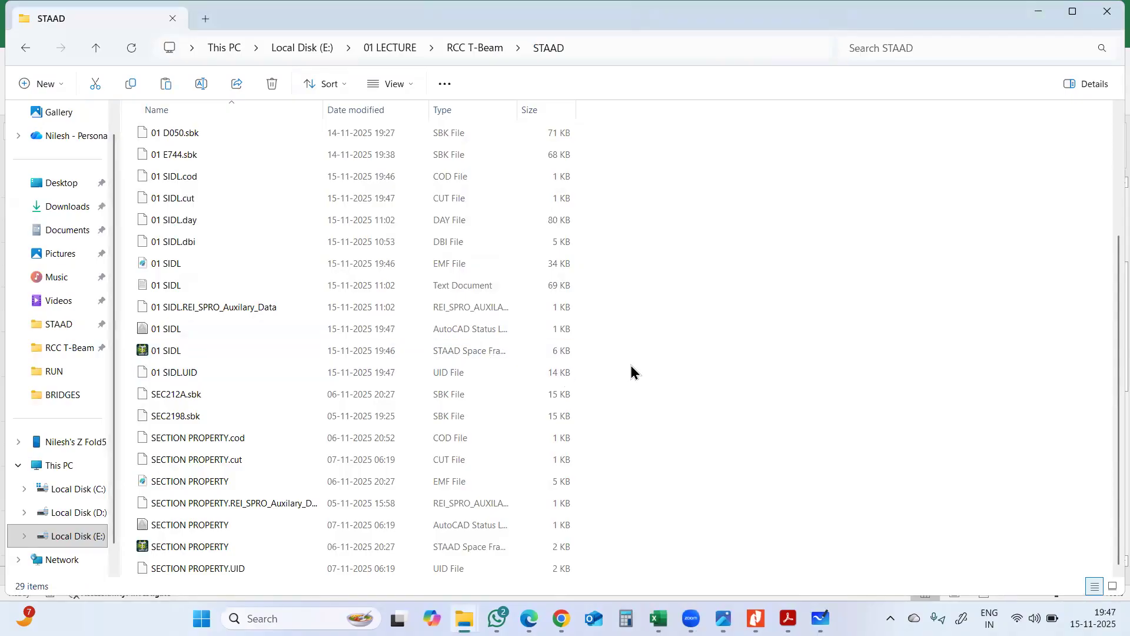
{"action": "right_click", "coordinate": [631, 365]}
{"action": "left_click", "coordinate": [651, 387]}
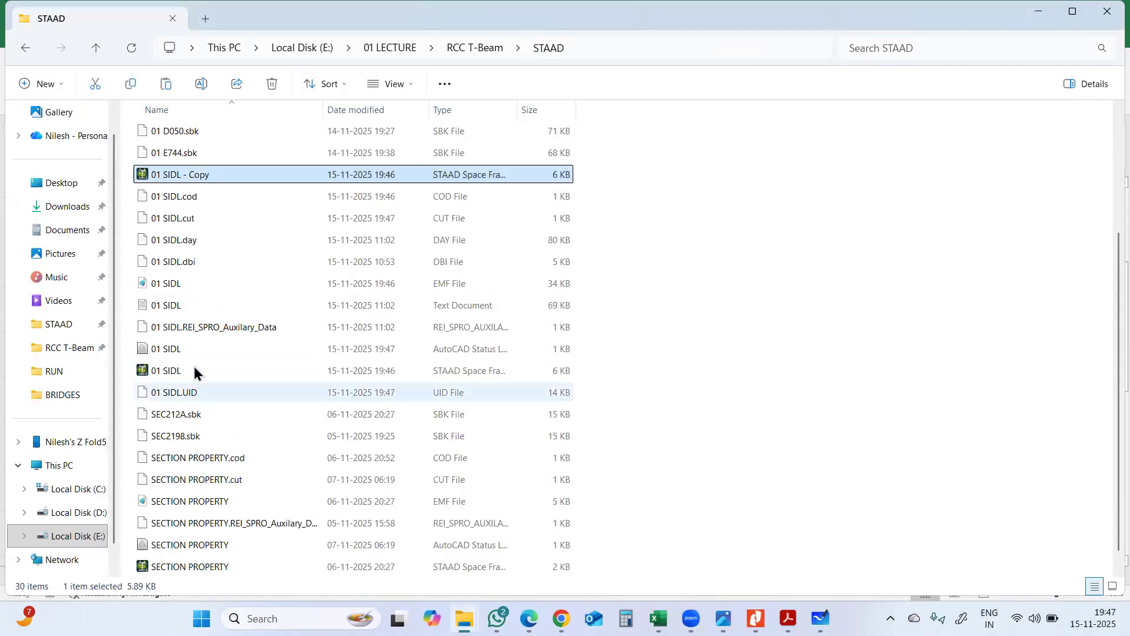
Rename the copied STAAD model file as 02 LL Comb
{"action": "right_click", "coordinate": [193, 177]}
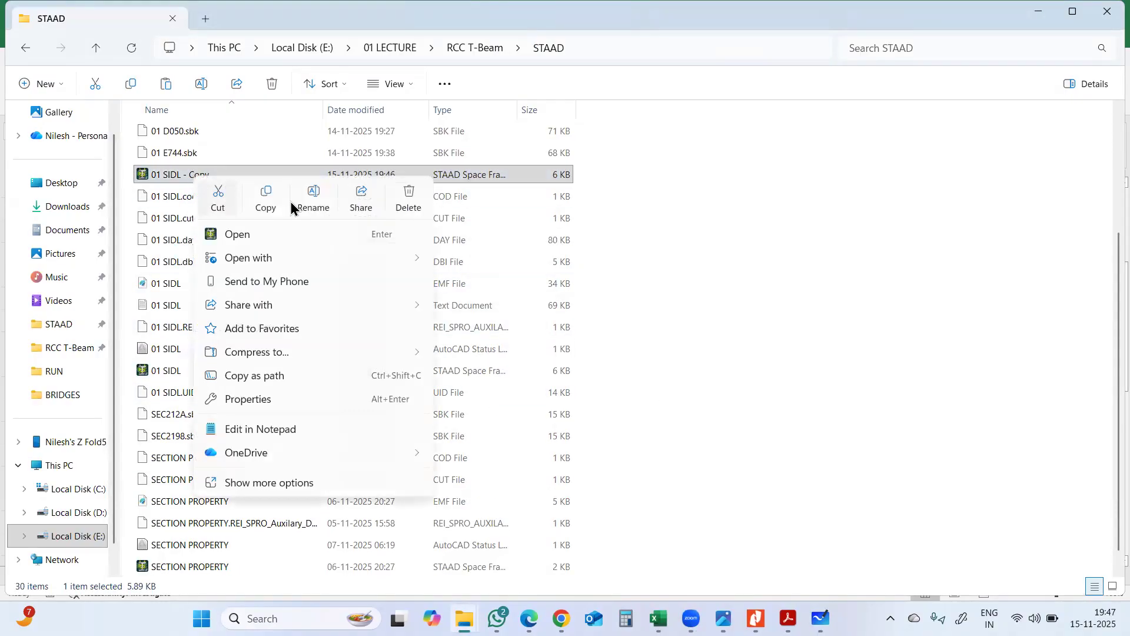
{"action": "left_click", "coordinate": [313, 200]}
{"action": "key", "text": "BackSpace"}
{"action": "type", "text": "01"}
{"action": "key", "text": "BackSpace"}
{"action": "key", "text": "BackSpace"}
{"action": "type", "text": "02"}
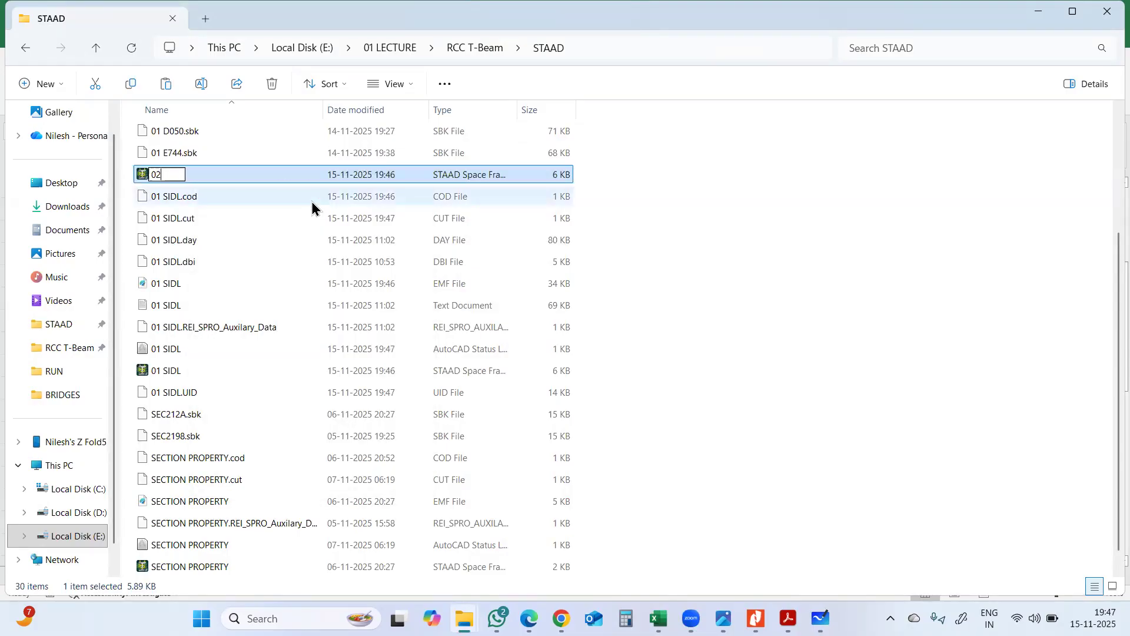
{"action": "type", "text": " LL Comb"}
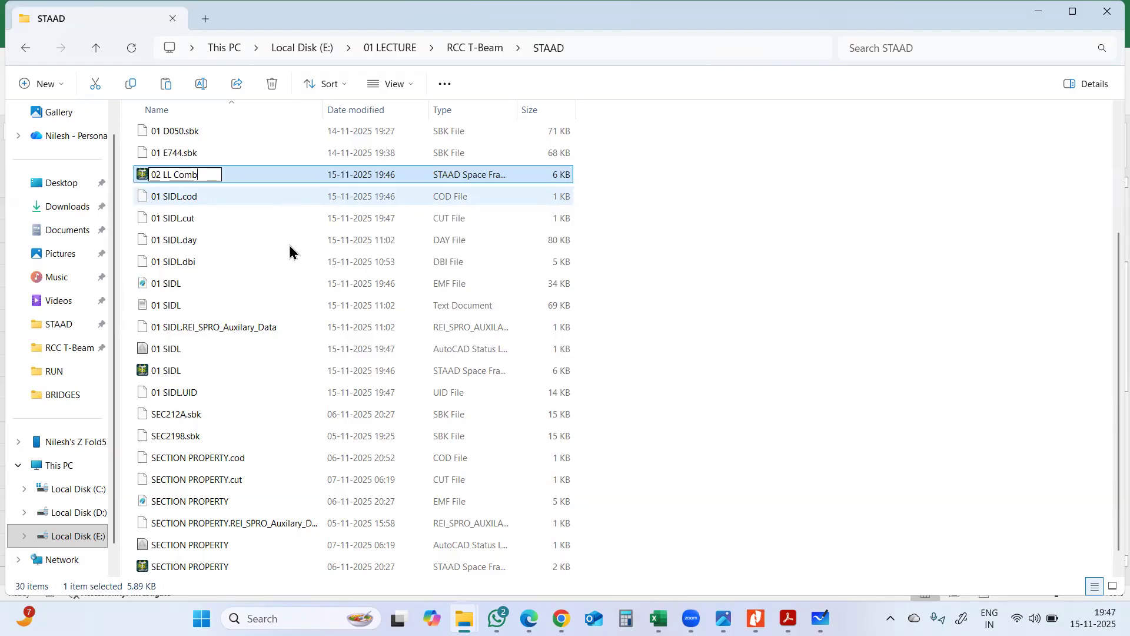
{"action": "left_click", "coordinate": [680, 252]}
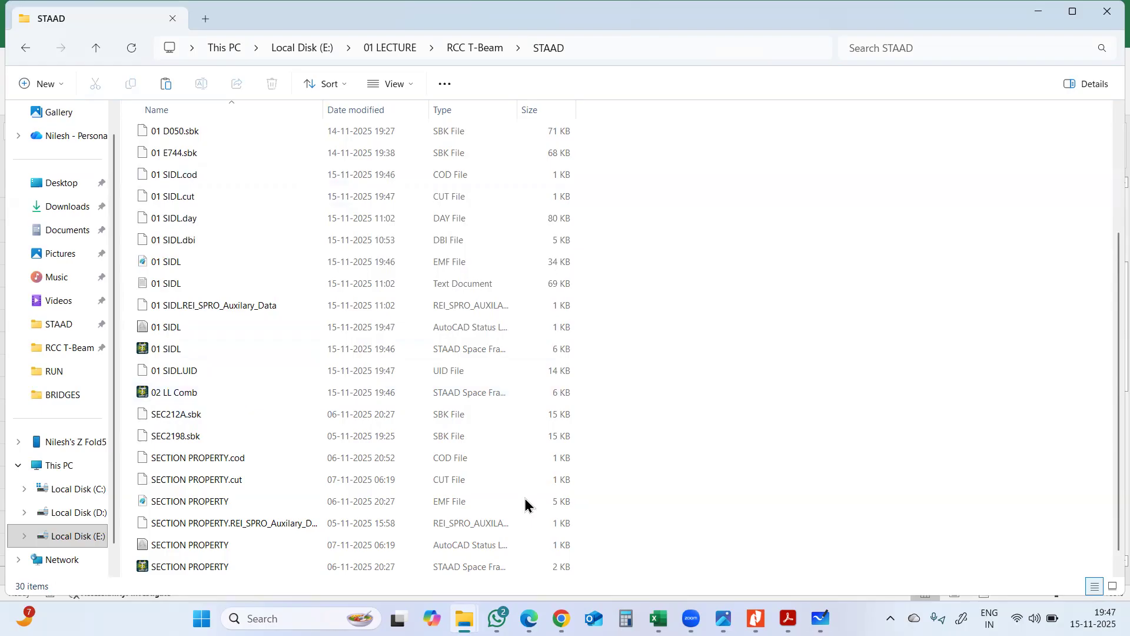
Open the 02 LL Comb model in STAAD.Pro, check its load definitions and load case details, and minimize the program
{"action": "double_click", "coordinate": [198, 392]}
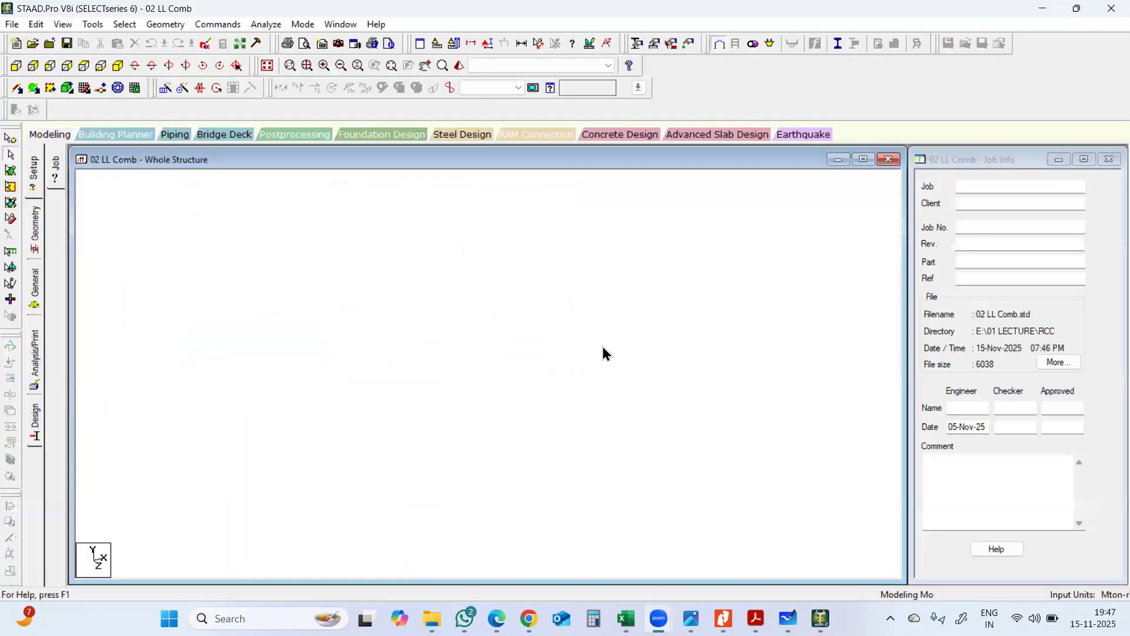
{"action": "left_click", "coordinate": [40, 292]}
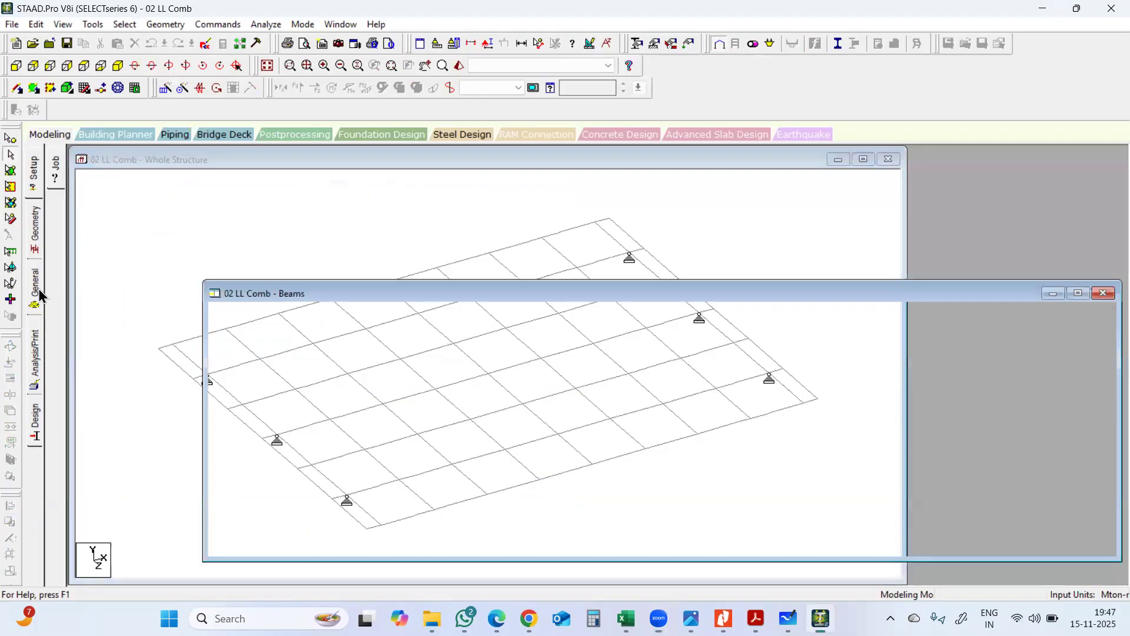
{"action": "left_click", "coordinate": [56, 365]}
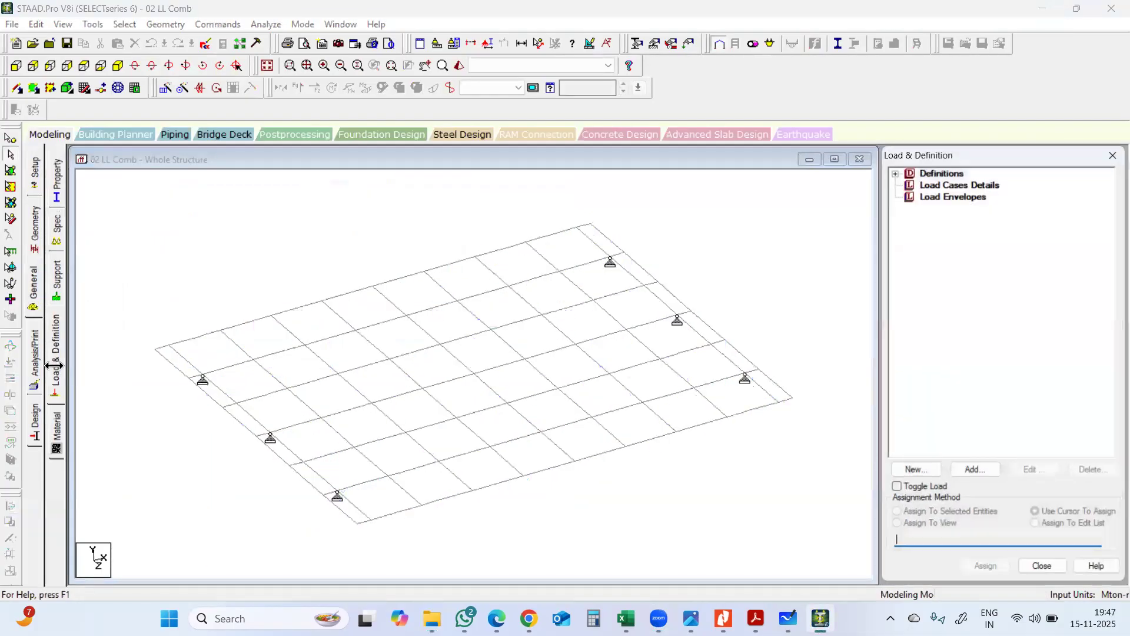
{"action": "left_click", "coordinate": [897, 173]}
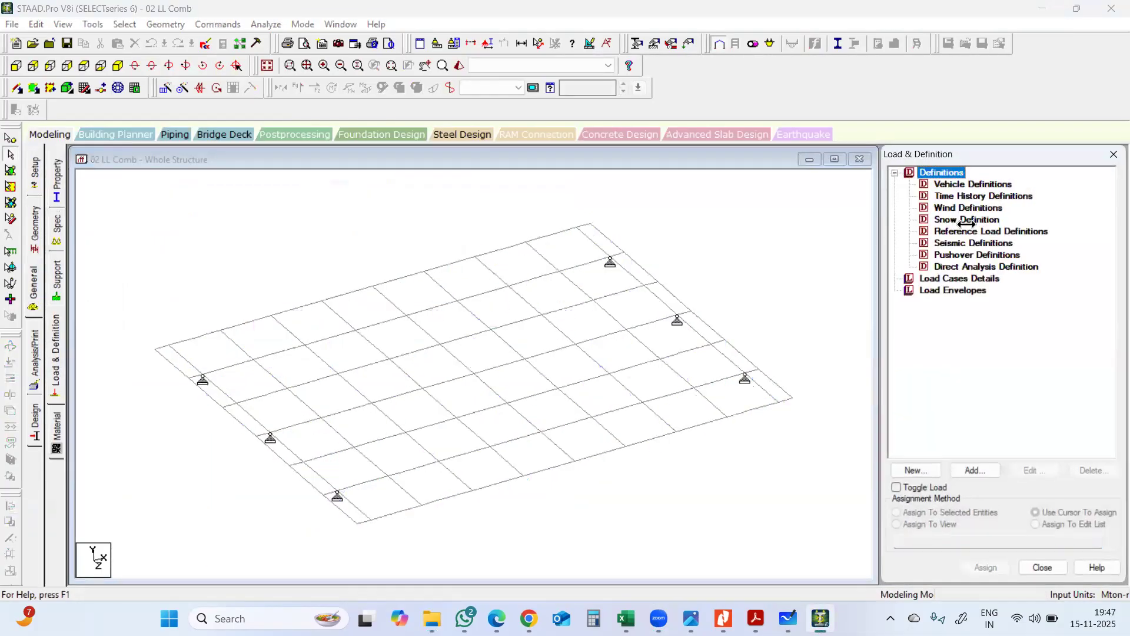
{"action": "left_click", "coordinate": [1043, 8]}
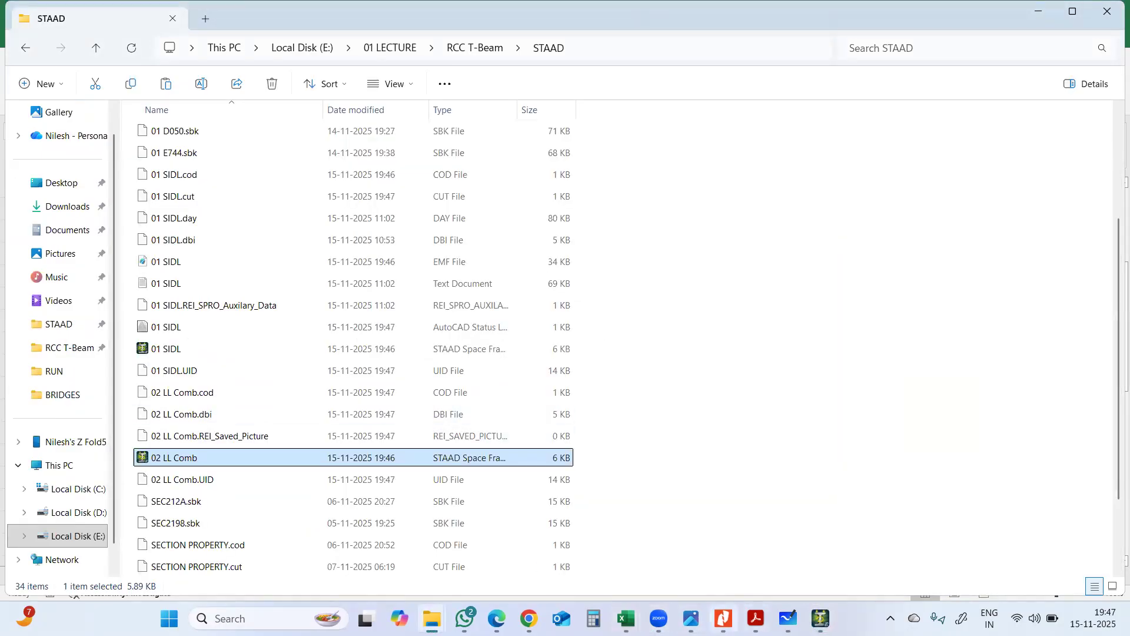
Switch to the Load Generation Master workbook in Excel and review the DEFINE MOVING LOAD block and its WID value
{"action": "left_click", "coordinate": [626, 618]}
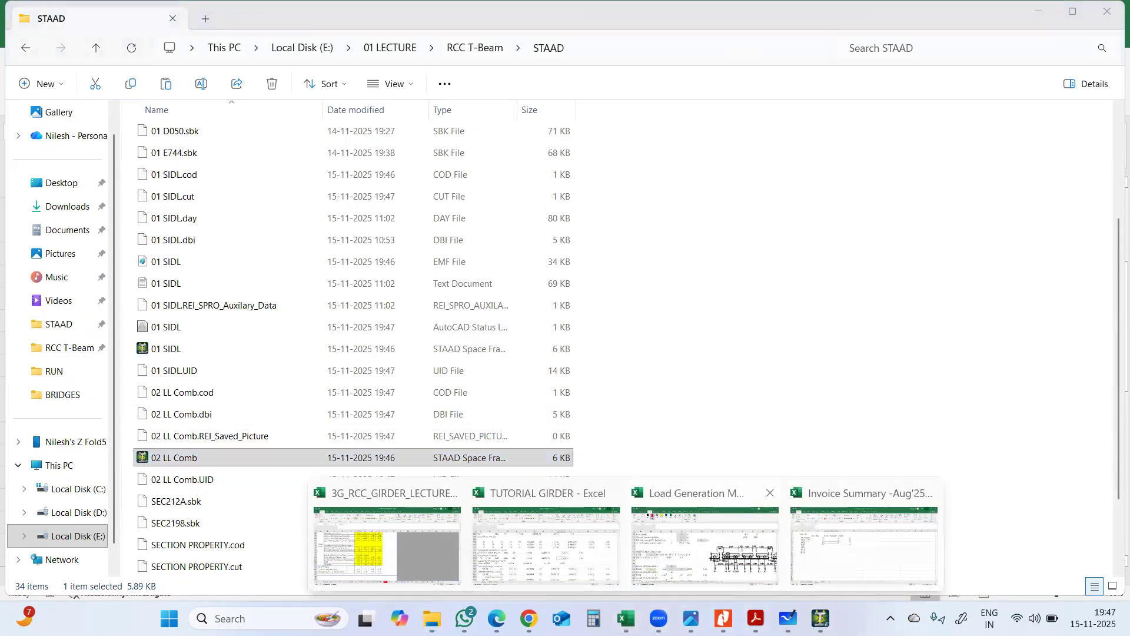
{"action": "left_click", "coordinate": [704, 545]}
{"action": "left_click", "coordinate": [62, 342]}
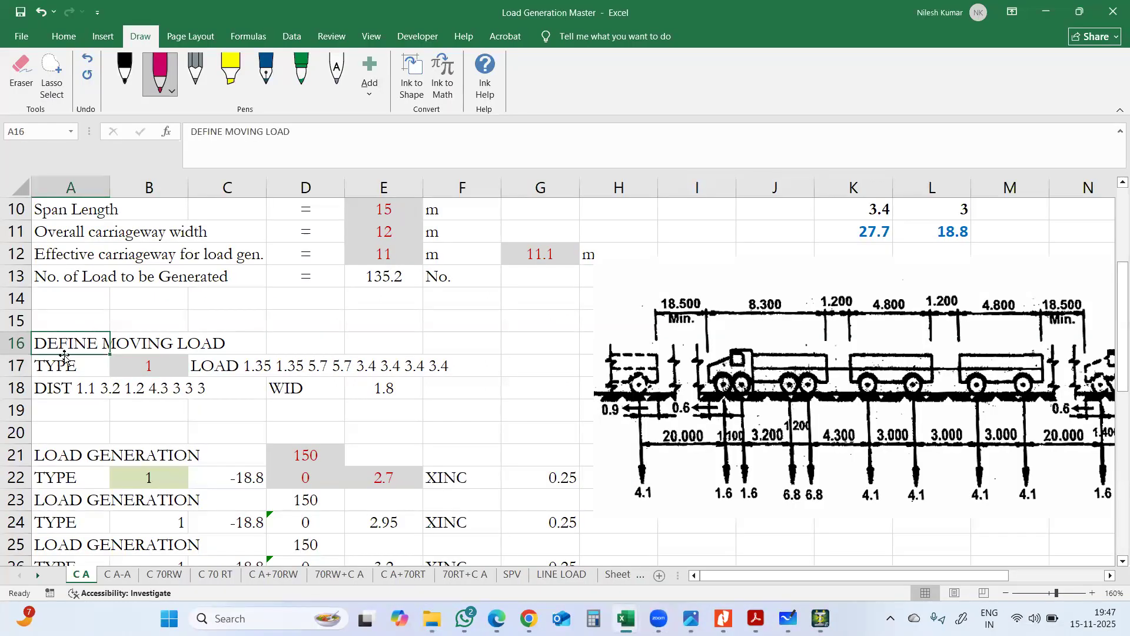
{"action": "left_click_drag", "start_coordinate": [93, 351], "coordinate": [435, 388]}
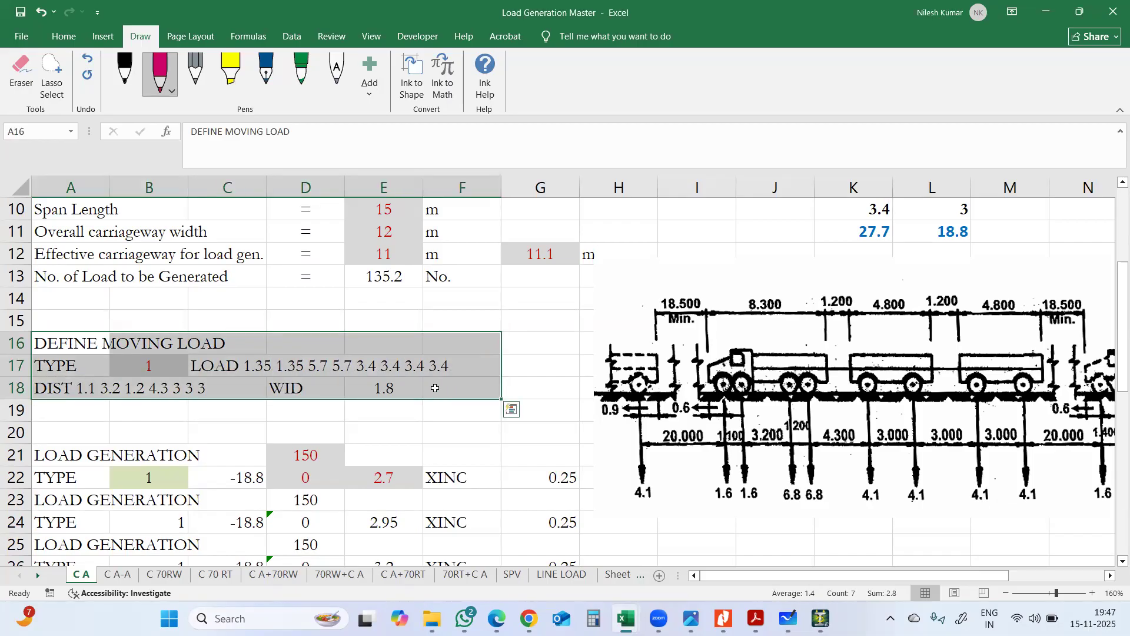
{"action": "left_click", "coordinate": [410, 385]}
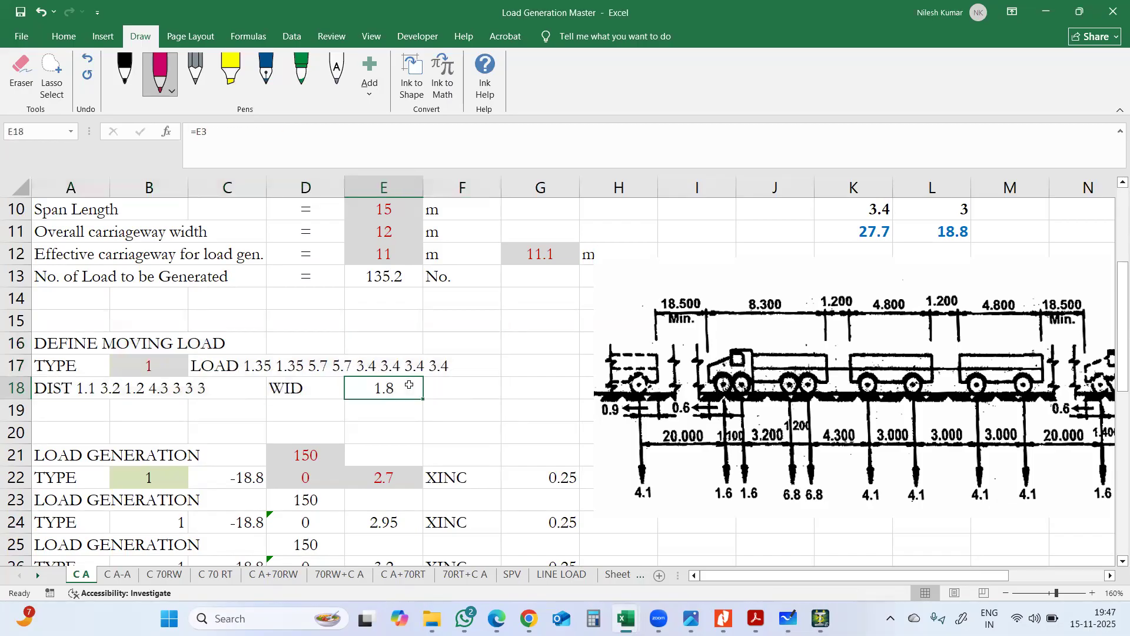
Examine the TYPE number, LOAD values and DIST values in the moving load definition on the C A sheet
{"action": "left_click", "coordinate": [128, 368]}
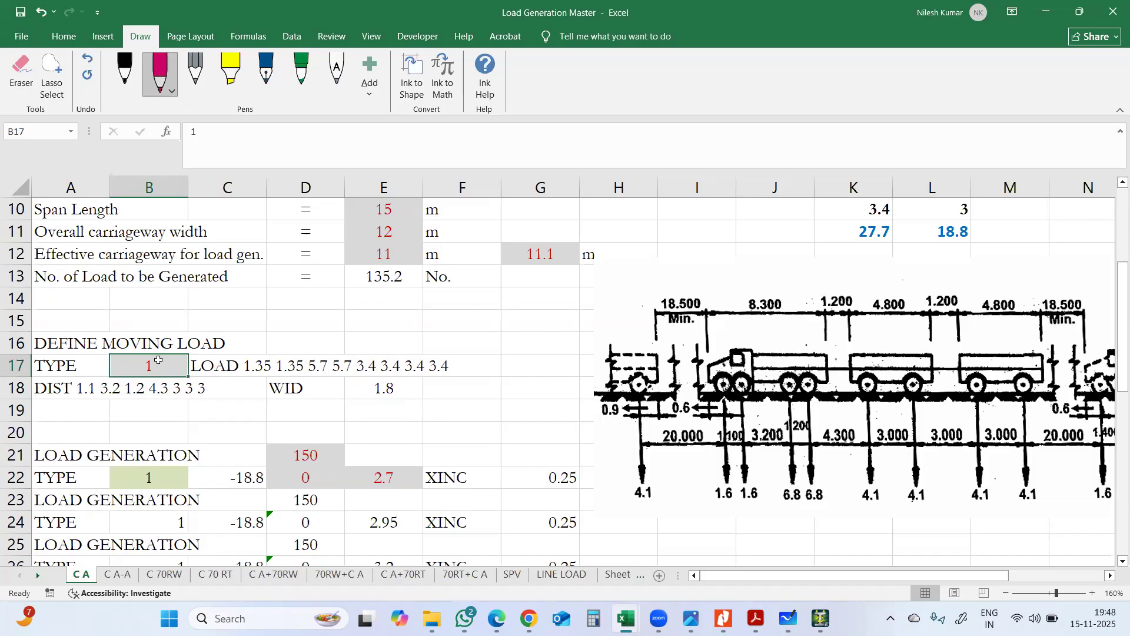
{"action": "left_click", "coordinate": [60, 365]}
{"action": "left_click", "coordinate": [159, 368]}
{"action": "left_click", "coordinate": [82, 372]}
{"action": "left_click", "coordinate": [183, 368]}
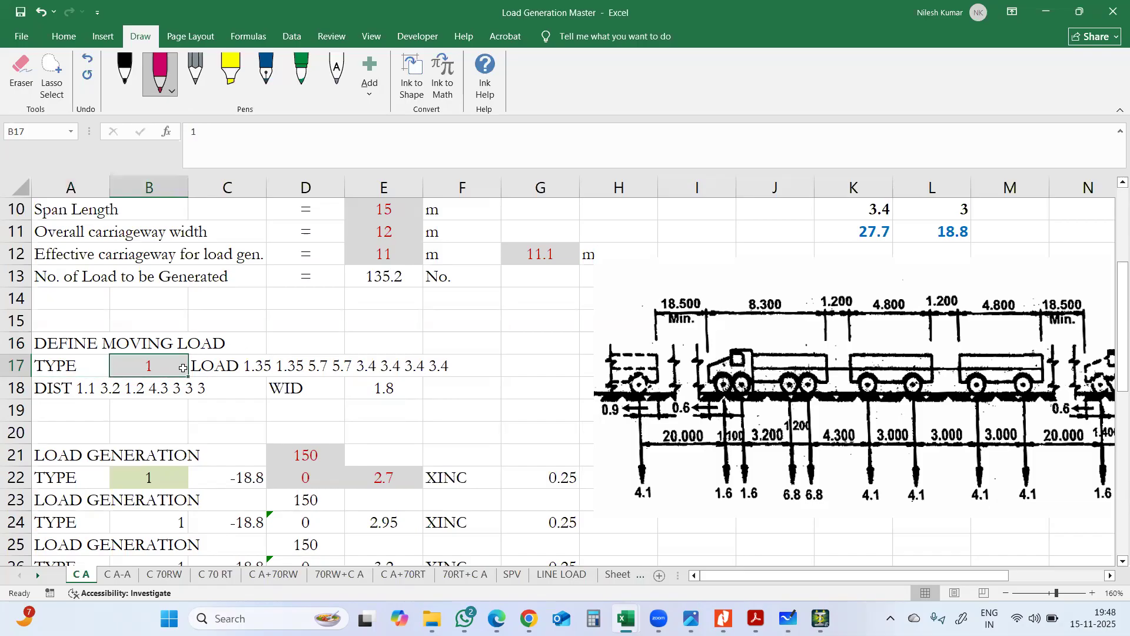
{"action": "left_click", "coordinate": [241, 364]}
{"action": "left_click", "coordinate": [146, 366]}
{"action": "left_click", "coordinate": [86, 344]}
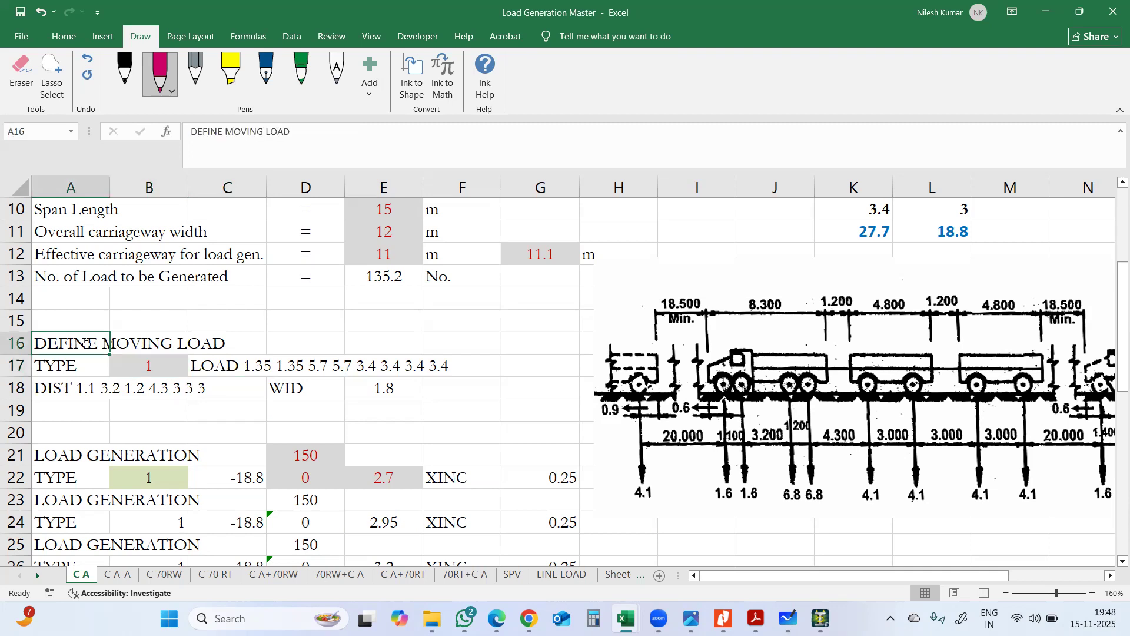
{"action": "left_click", "coordinate": [164, 358]}
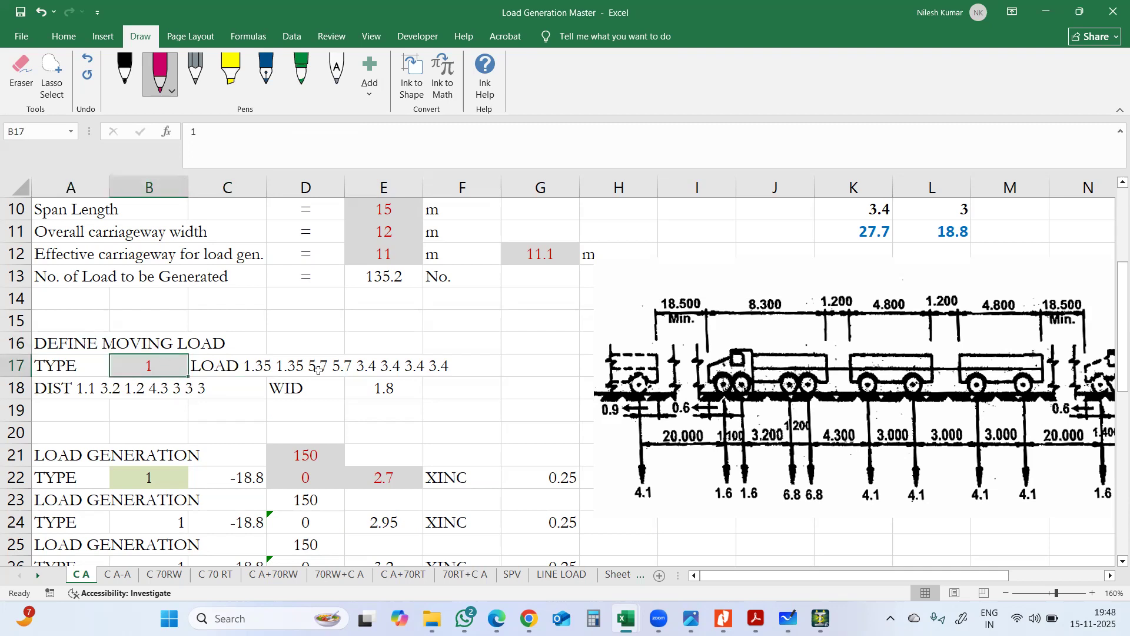
{"action": "left_click", "coordinate": [225, 364]}
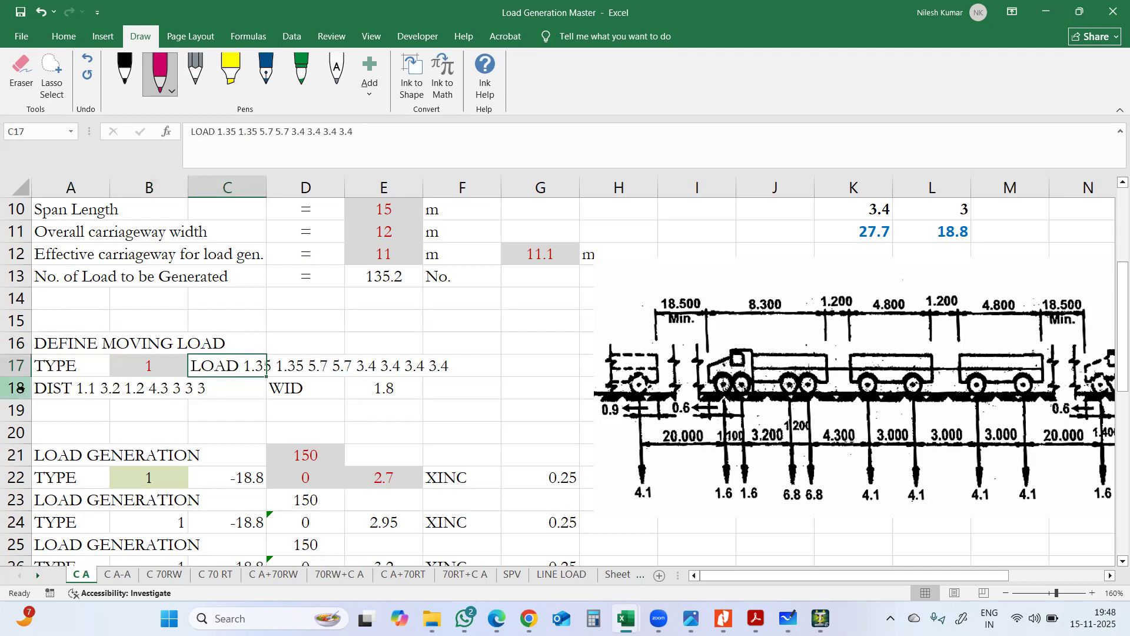
{"action": "left_click", "coordinate": [58, 390]}
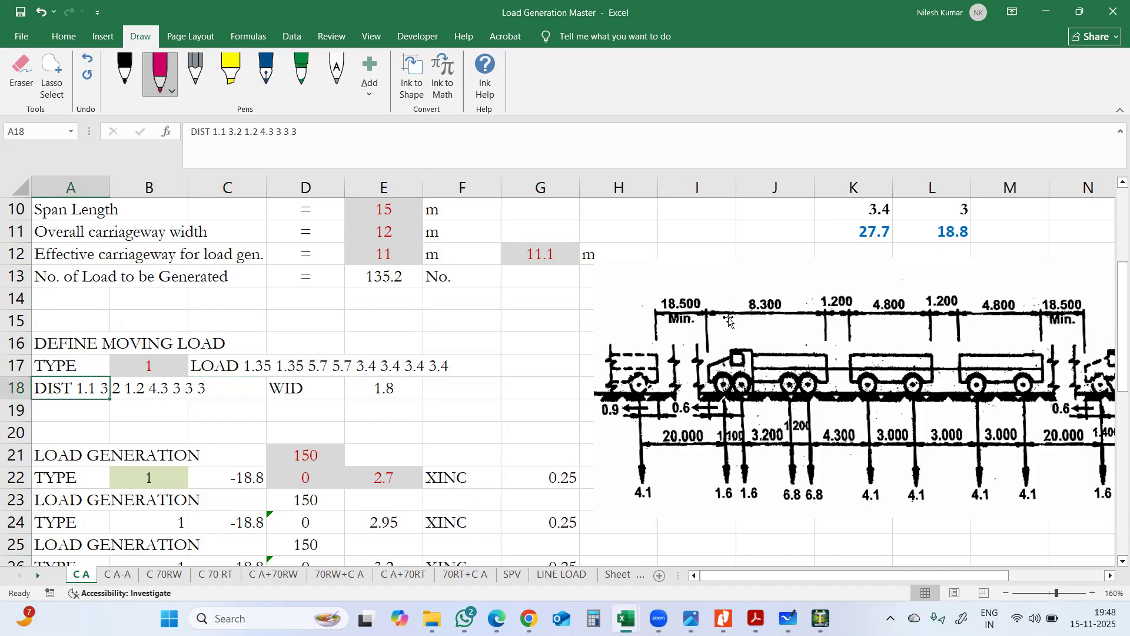
Compare the axle load and spacing lists with the moving load definition's LOAD line and the vehicle train picture
{"action": "scroll", "coordinate": [901, 311], "scroll_direction": "up", "scroll_amount": 3}
{"action": "left_click", "coordinate": [873, 245]}
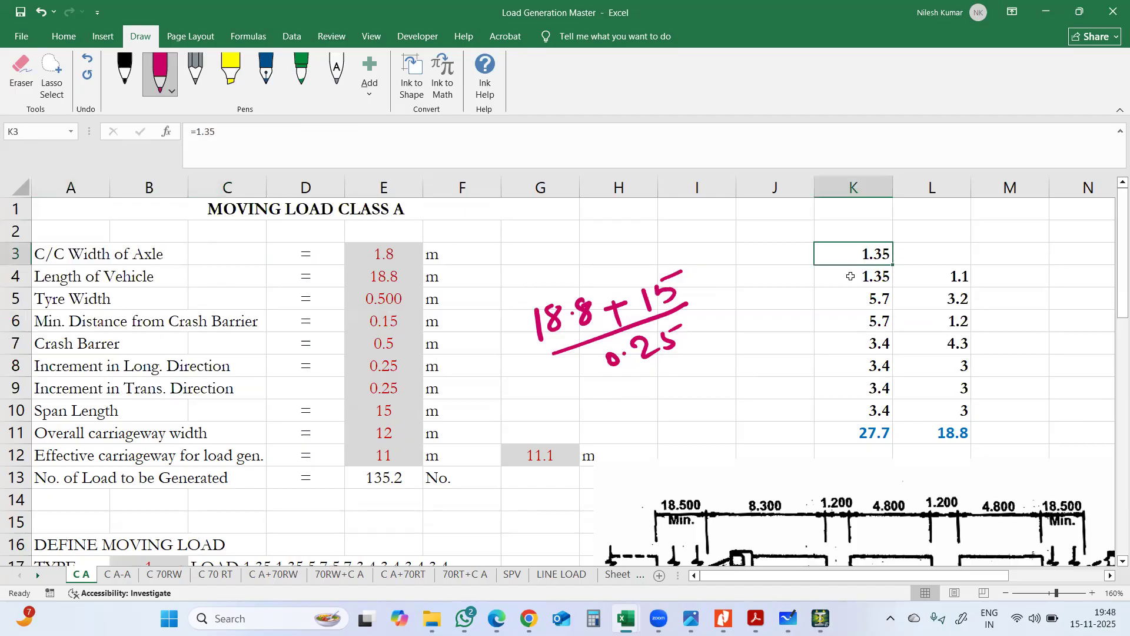
{"action": "scroll", "coordinate": [514, 363], "scroll_direction": "down", "scroll_amount": 4}
{"action": "left_click", "coordinate": [211, 303]}
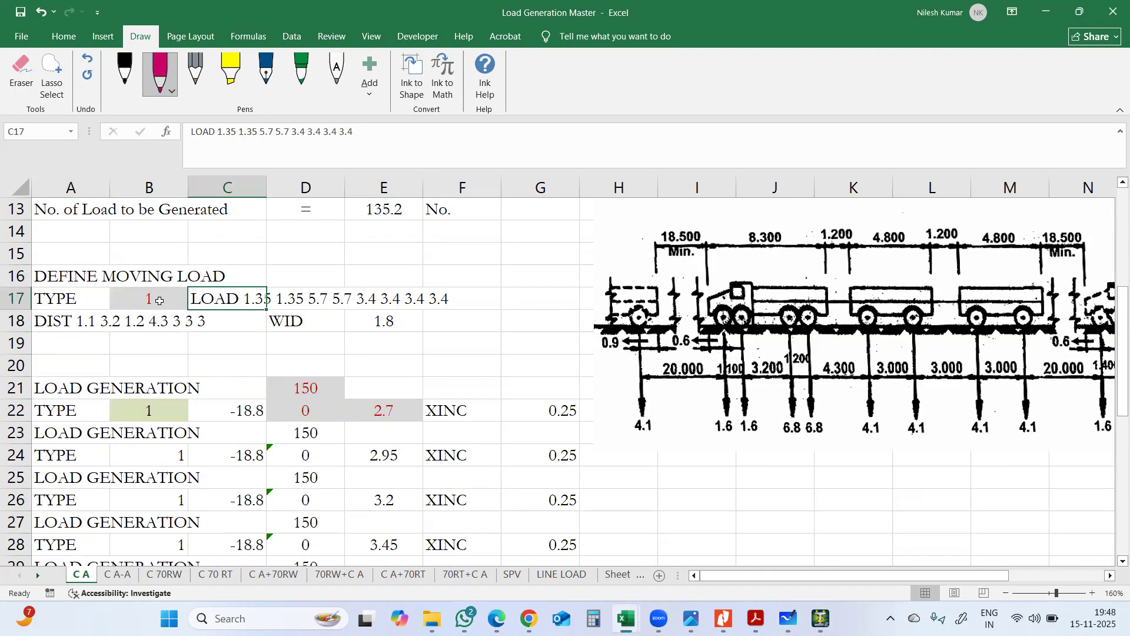
{"action": "scroll", "coordinate": [795, 293], "scroll_direction": "up", "scroll_amount": 3}
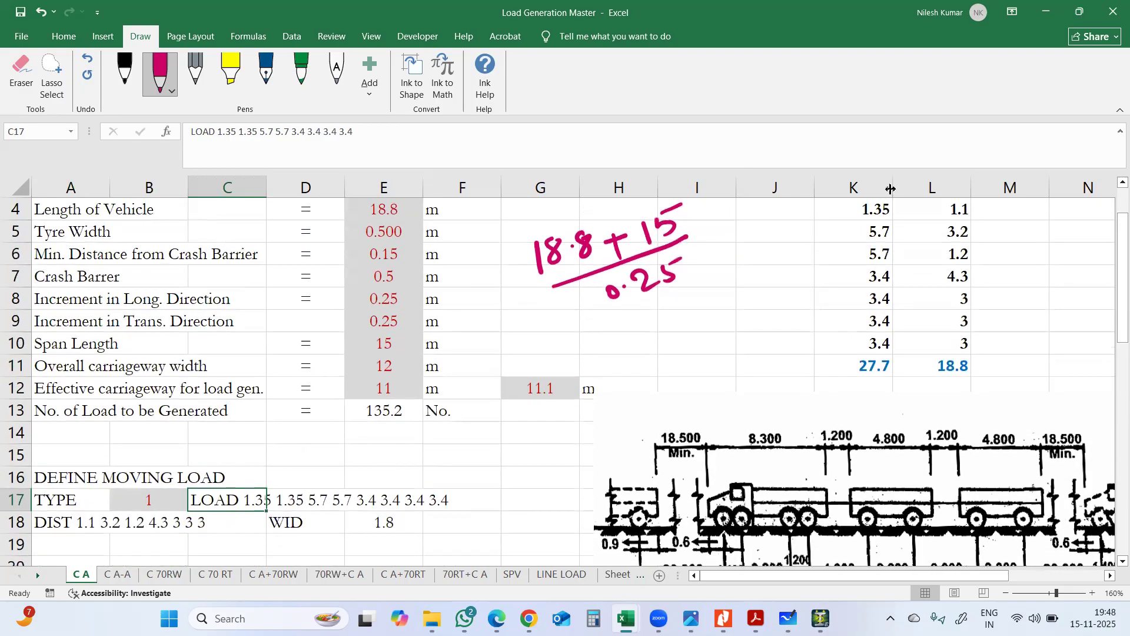
{"action": "scroll", "coordinate": [877, 334], "scroll_direction": "down", "scroll_amount": 3}
{"action": "left_click", "coordinate": [791, 339]}
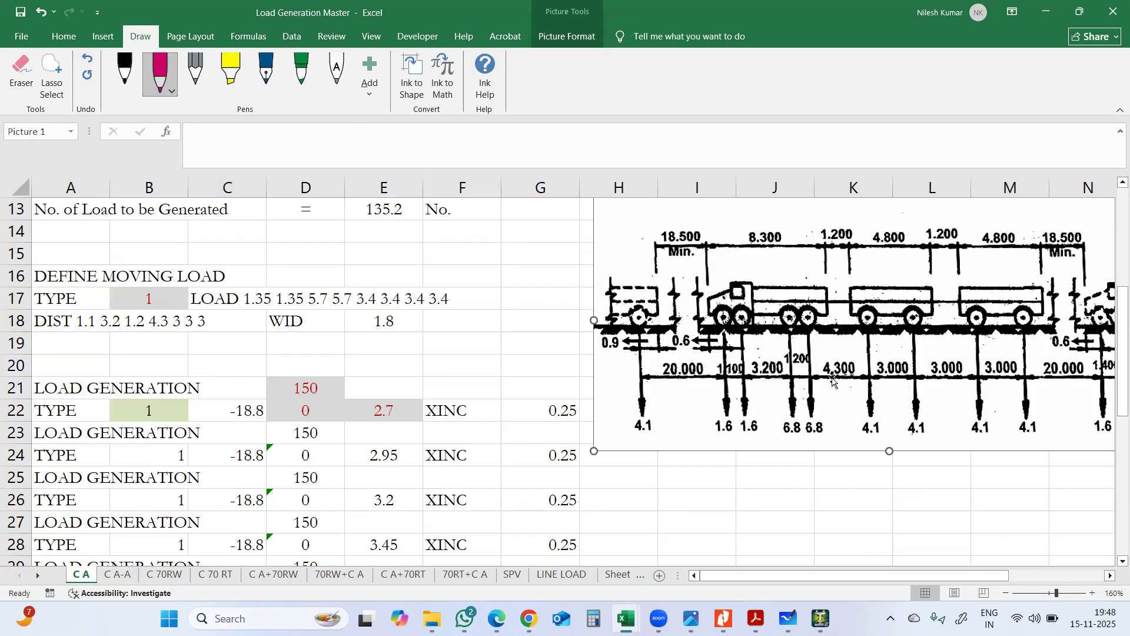
{"action": "scroll", "coordinate": [834, 379], "scroll_direction": "up", "scroll_amount": 4}
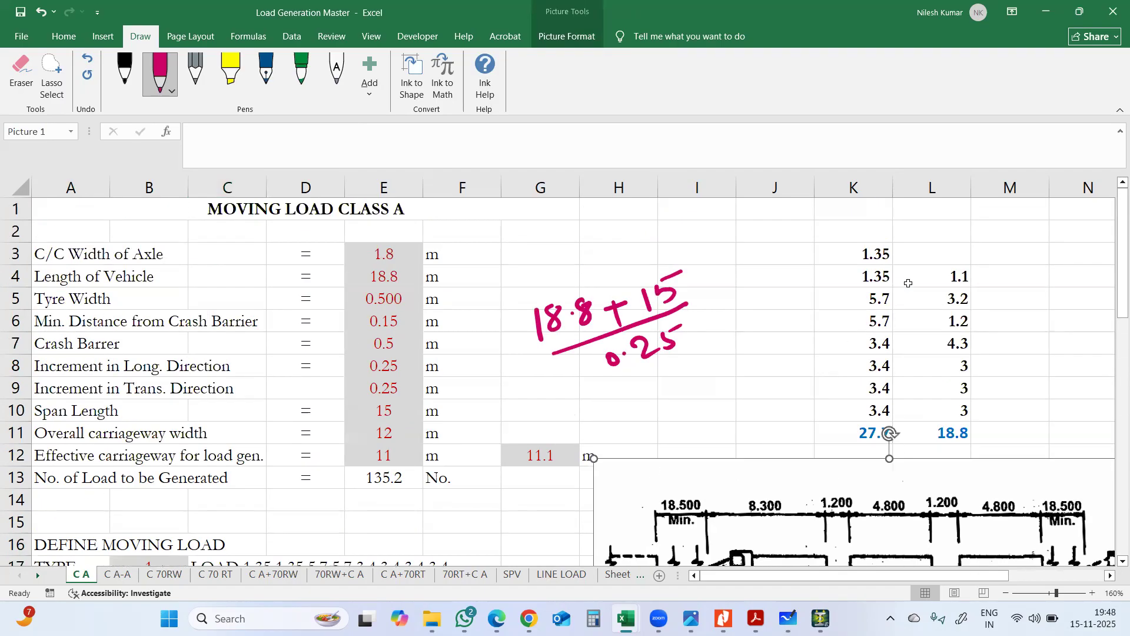
Check the axle loads in cells K3 to K6 against the loads shown in the Class A vehicle train picture
{"action": "left_click", "coordinate": [864, 255]}
{"action": "scroll", "coordinate": [805, 370], "scroll_direction": "down", "scroll_amount": 5}
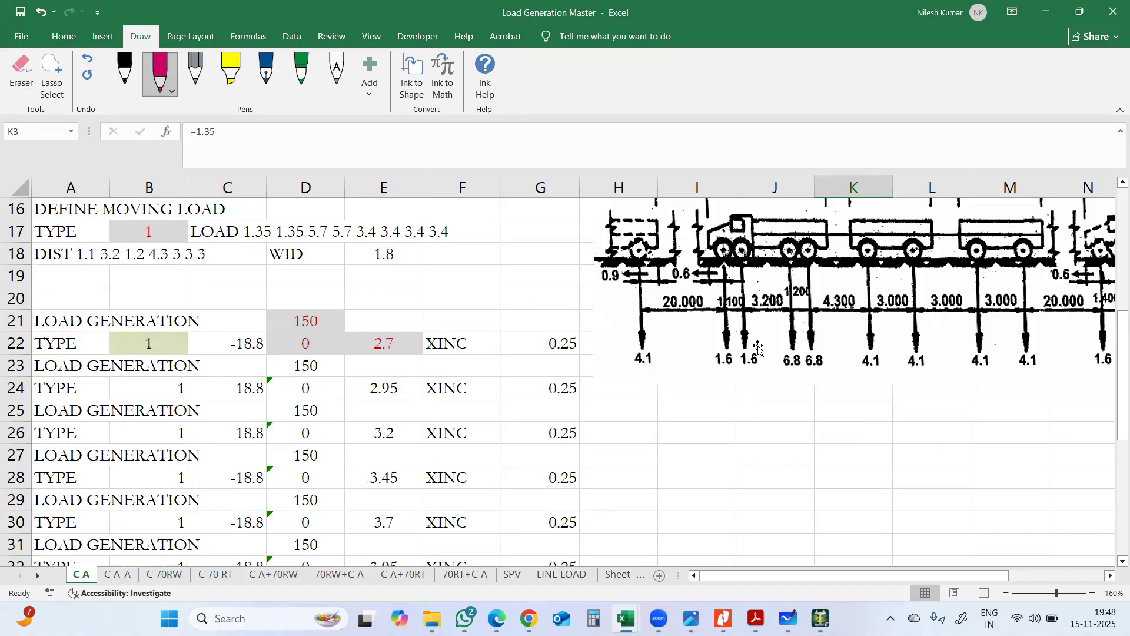
{"action": "scroll", "coordinate": [758, 348], "scroll_direction": "up", "scroll_amount": 1}
{"action": "scroll", "coordinate": [758, 348], "scroll_direction": "up", "scroll_amount": 4}
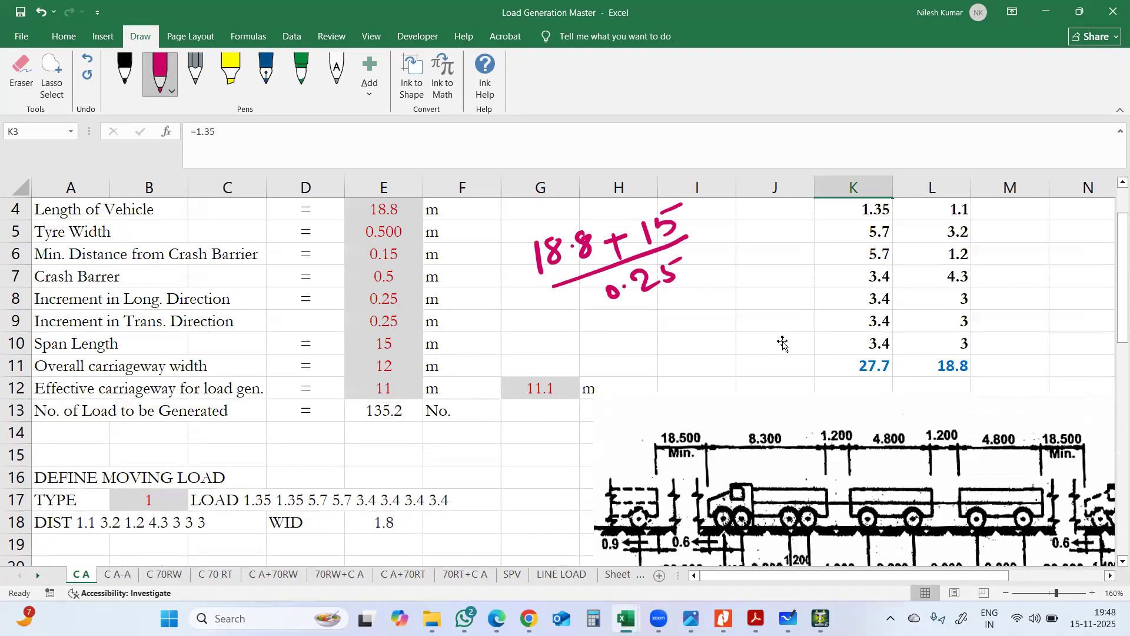
{"action": "scroll", "coordinate": [783, 345], "scroll_direction": "up", "scroll_amount": 1}
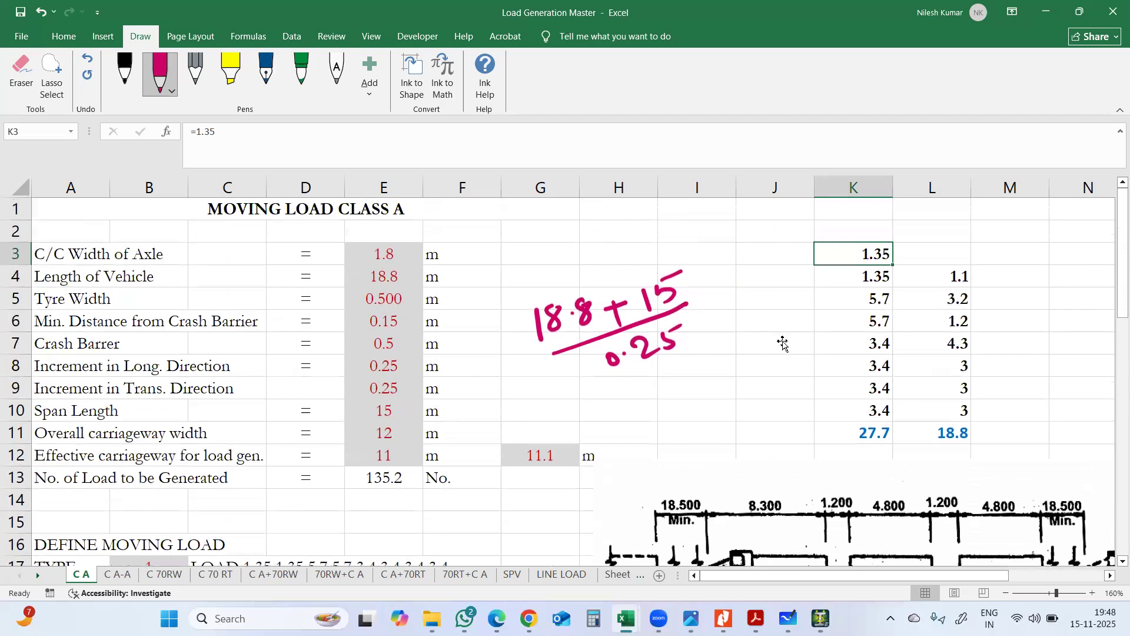
{"action": "scroll", "coordinate": [783, 345], "scroll_direction": "down", "scroll_amount": 3}
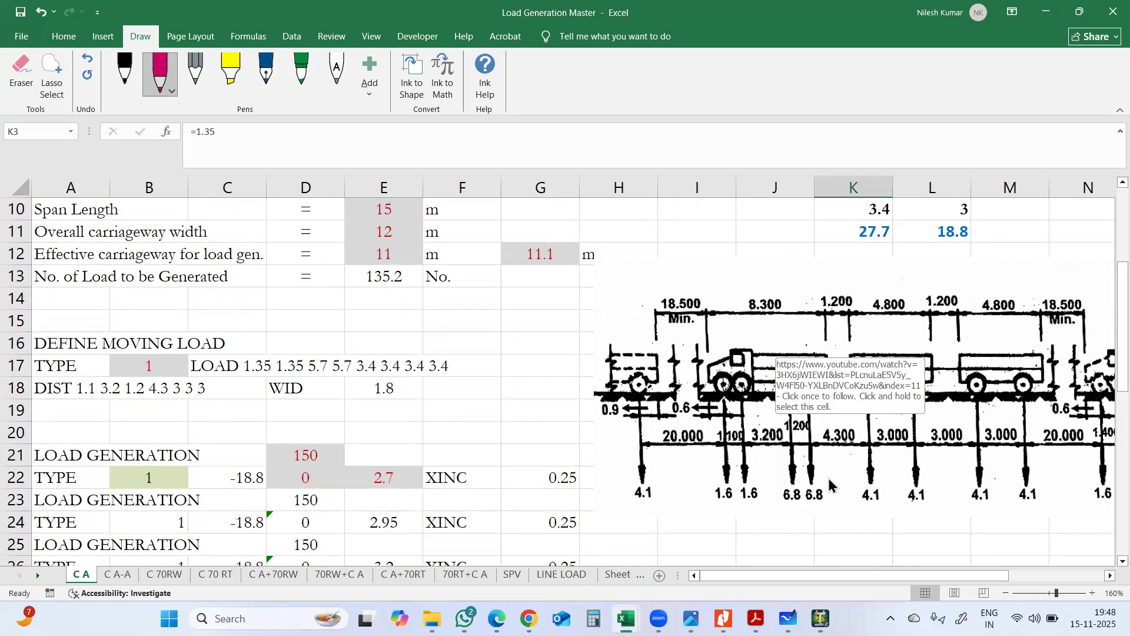
{"action": "scroll", "coordinate": [874, 437], "scroll_direction": "down", "scroll_amount": 1}
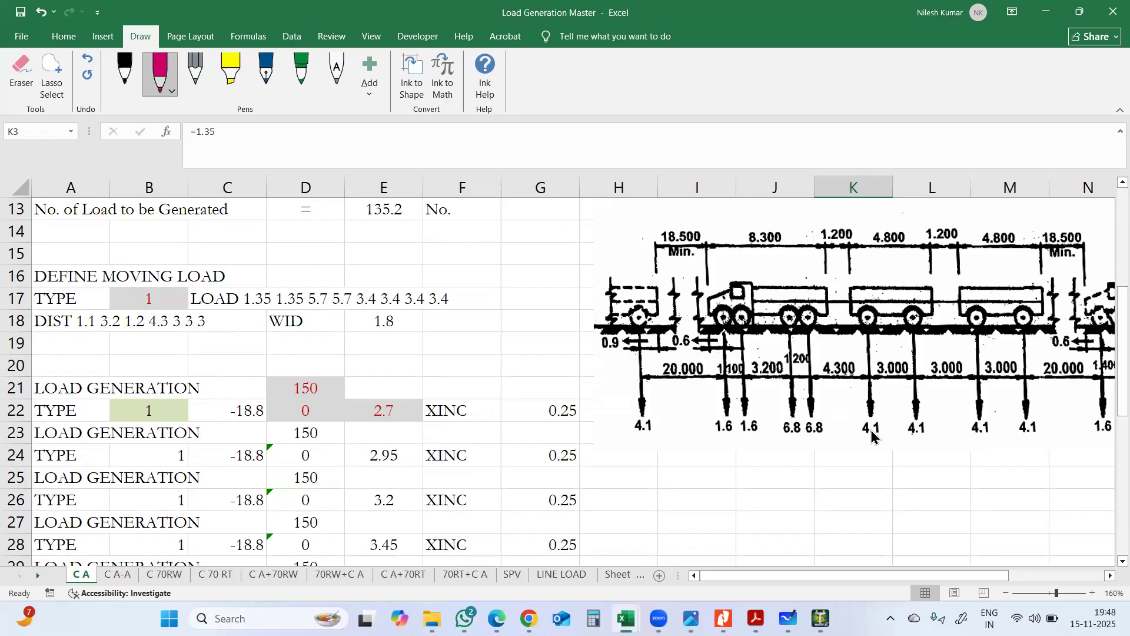
{"action": "scroll", "coordinate": [872, 434], "scroll_direction": "up", "scroll_amount": 4}
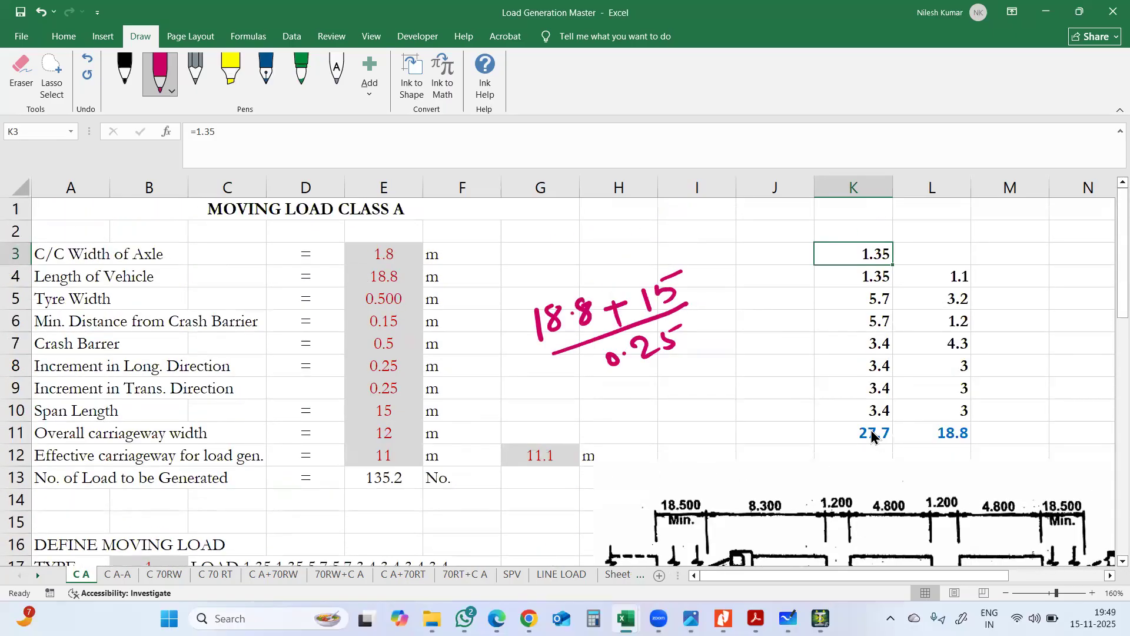
{"action": "left_click", "coordinate": [870, 277]}
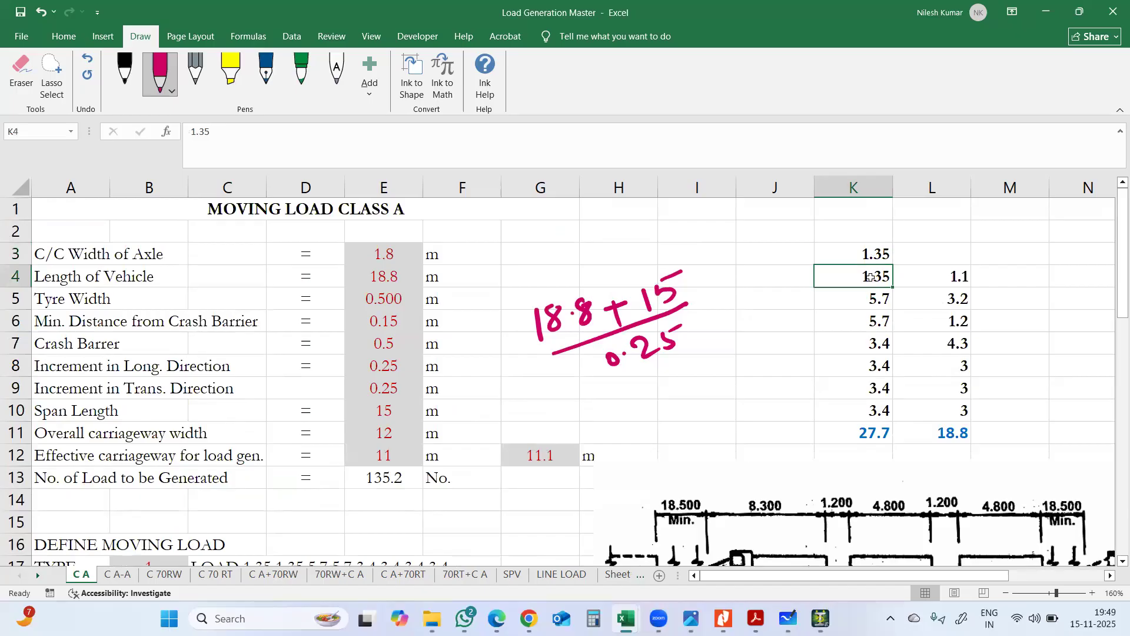
{"action": "left_click", "coordinate": [865, 296]}
{"action": "left_click", "coordinate": [856, 323]}
Delete the vehicle train picture beside the moving load definition on the C A sheet
{"action": "scroll", "coordinate": [857, 324], "scroll_direction": "down", "scroll_amount": 3}
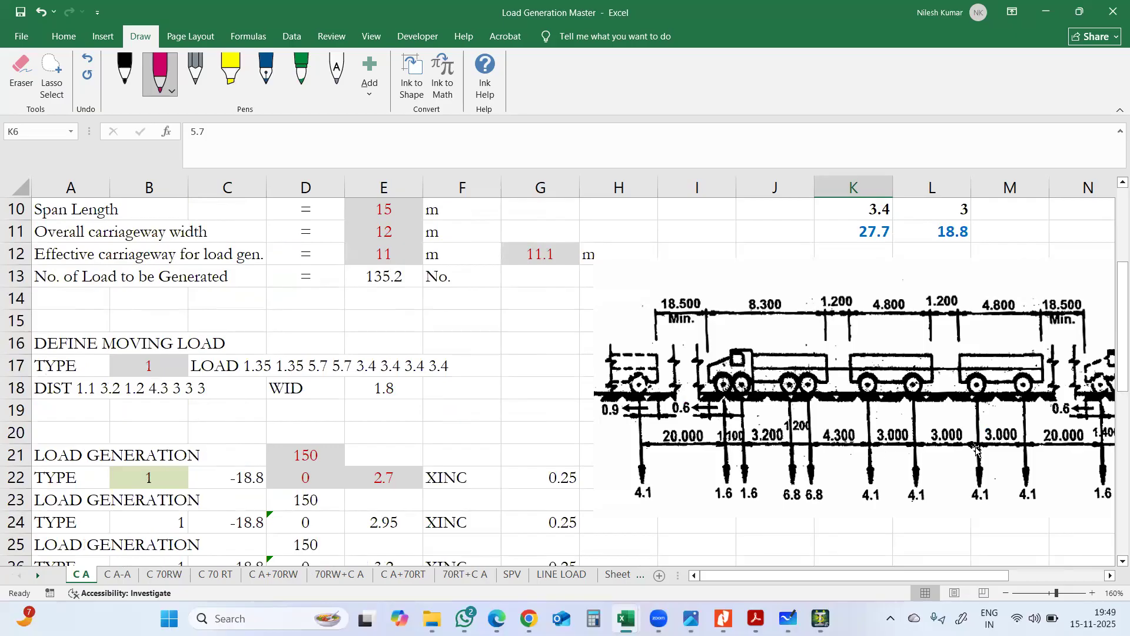
{"action": "left_click", "coordinate": [951, 437]}
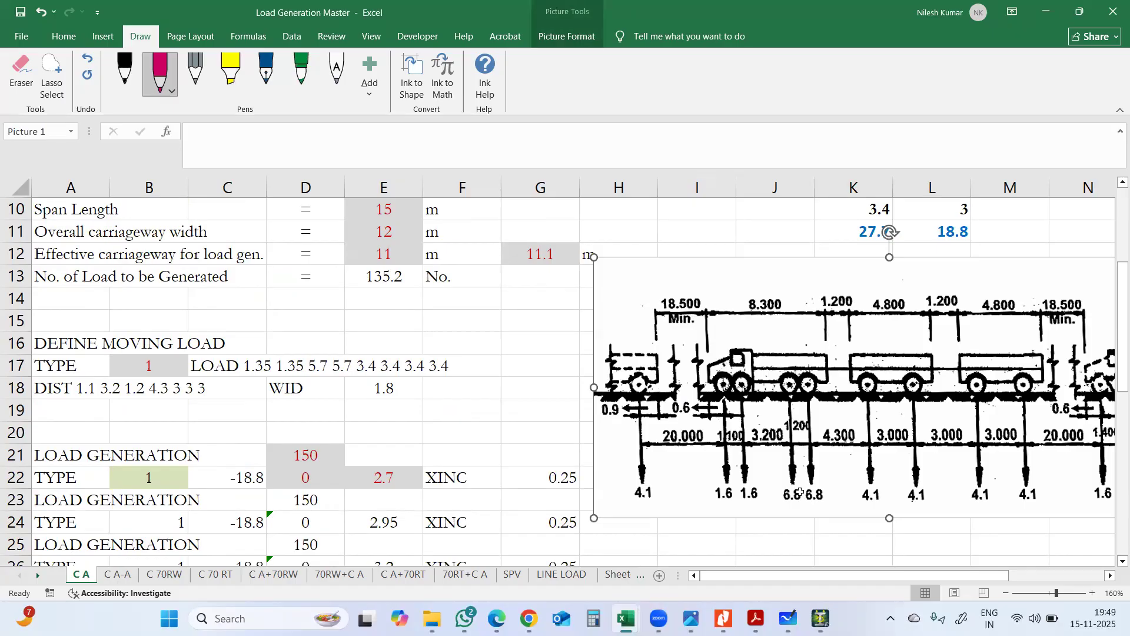
{"action": "key", "text": "Delete"}
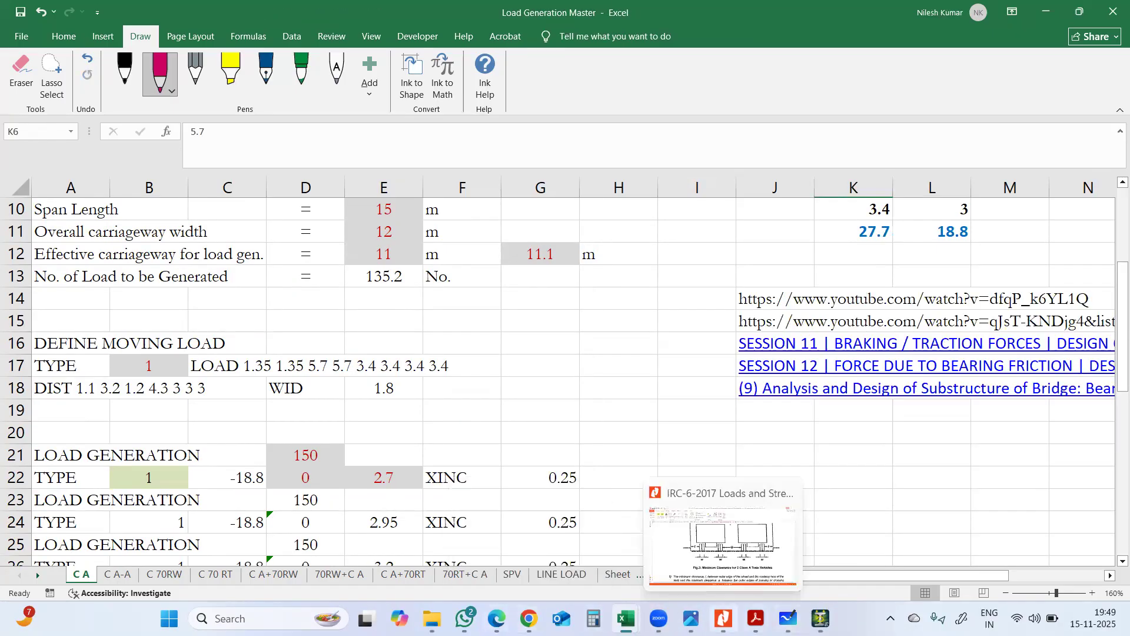
Switch to the IRC-6-2017 PDF and bring up Fig. 2, the Class 'A' Train of Vehicles, on page 19
{"action": "left_click", "coordinate": [724, 618]}
{"action": "scroll", "coordinate": [721, 420], "scroll_direction": "up", "scroll_amount": 5}
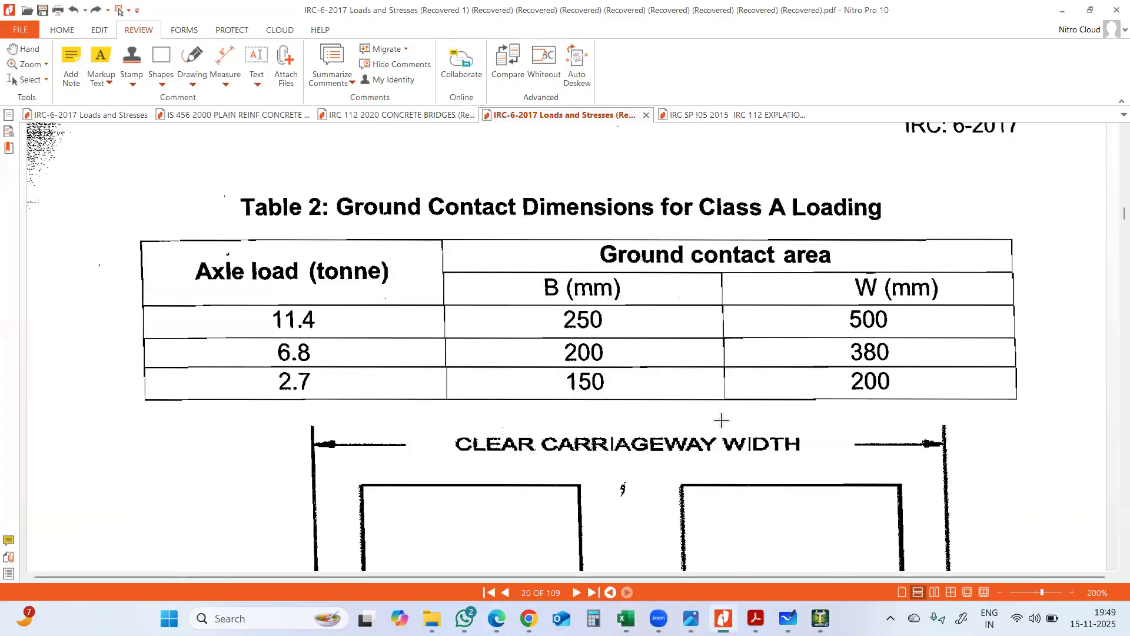
{"action": "scroll", "coordinate": [722, 420], "scroll_direction": "up", "scroll_amount": 10}
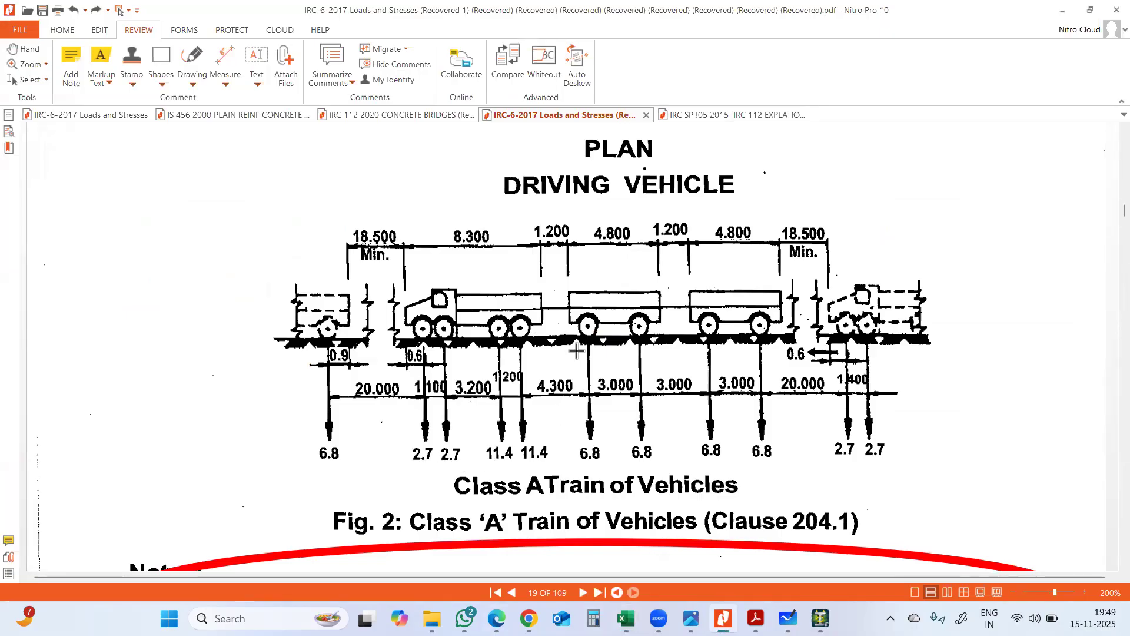
{"action": "key", "text": "alt+Tab"}
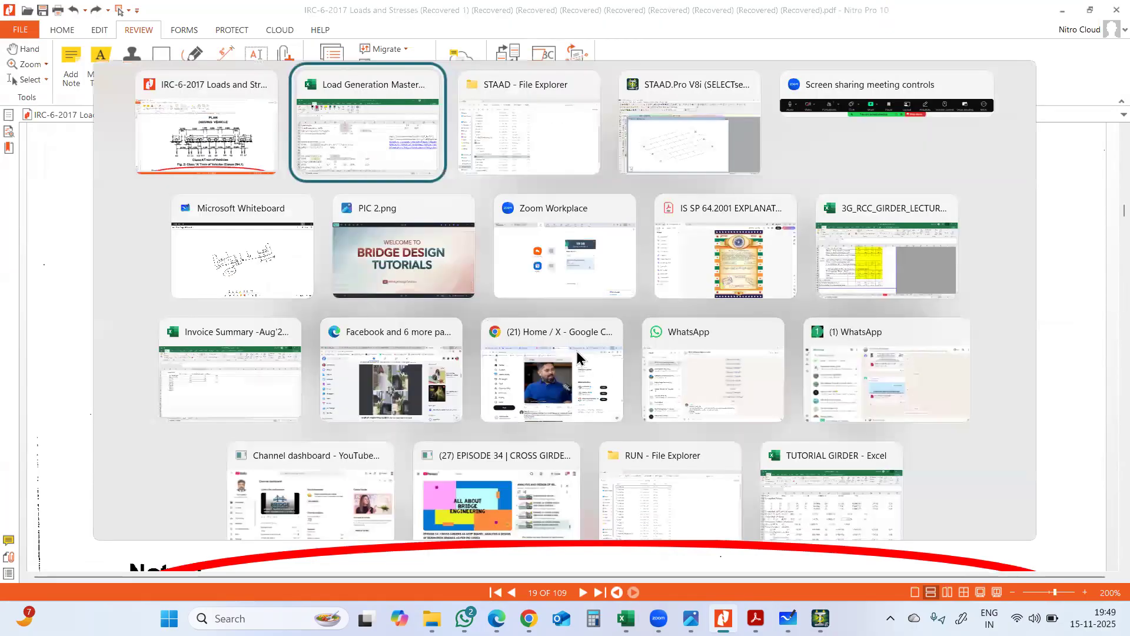
{"action": "key", "text": "alt+Tab"}
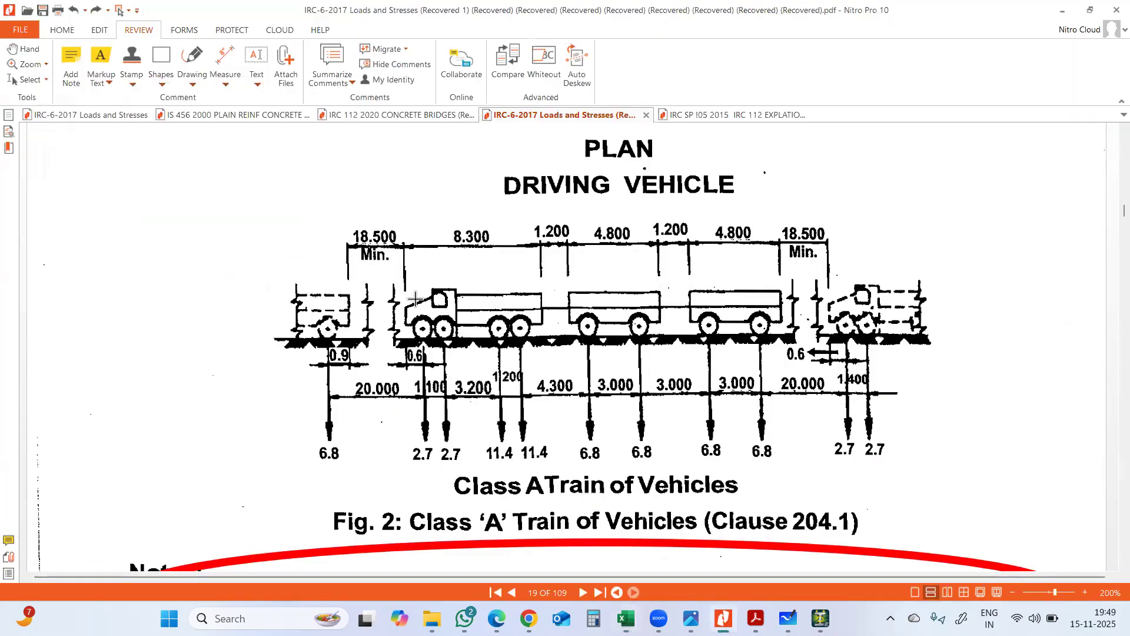
Capture a screen snip of the Class A driving vehicle diagram in Fig. 2 with Snipping Tool
{"action": "left_click", "coordinate": [254, 615]}
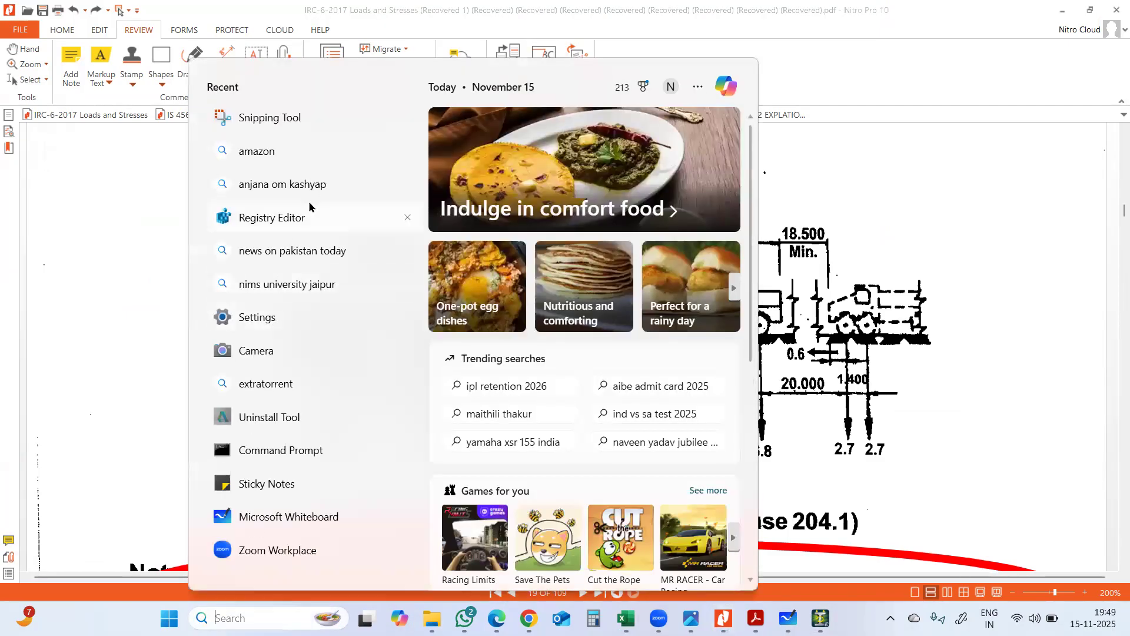
{"action": "left_click", "coordinate": [297, 120]}
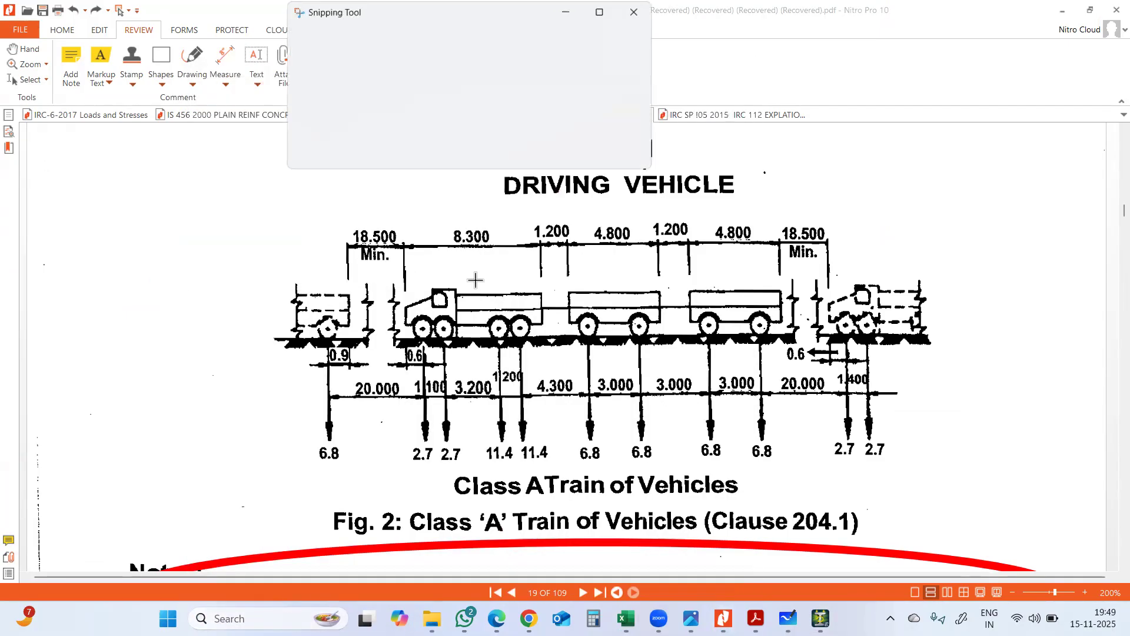
{"action": "left_click", "coordinate": [345, 42]}
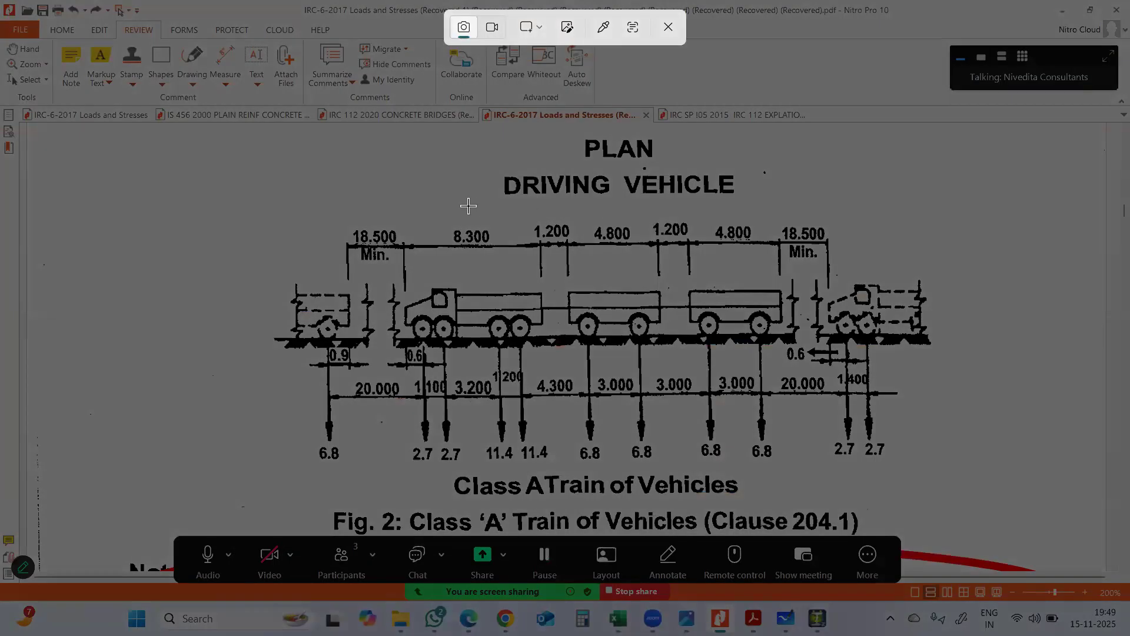
{"action": "left_click_drag", "start_coordinate": [280, 167], "coordinate": [988, 500]}
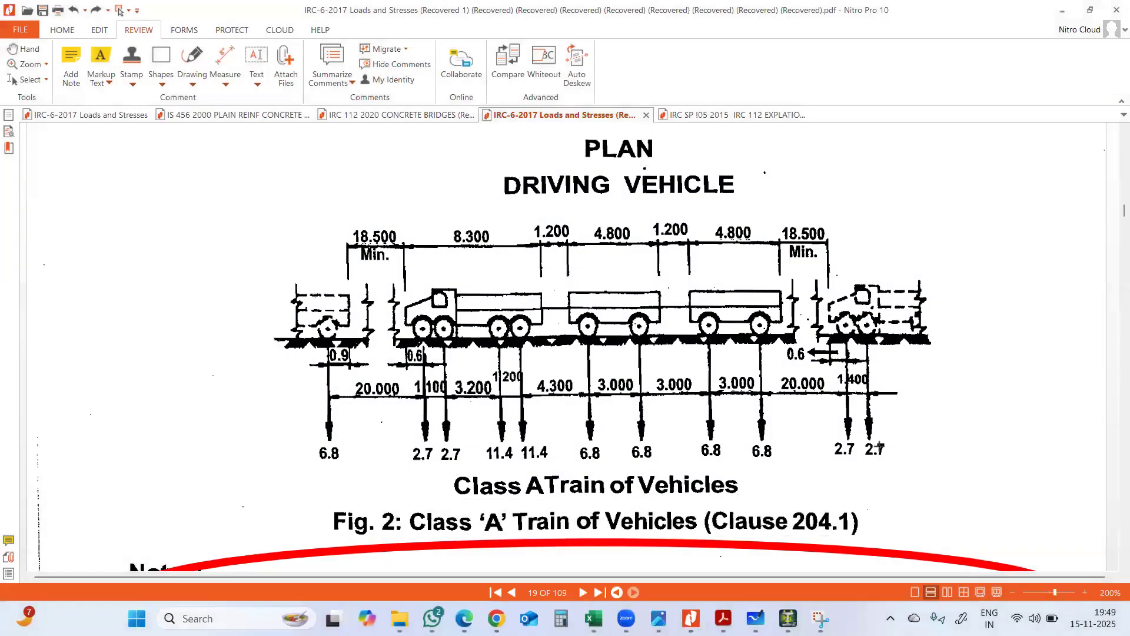
Switch back to the Load Generation Master workbook and paste the captured diagram at cell J13 on the C A sheet
{"action": "key", "text": "alt+Tab"}
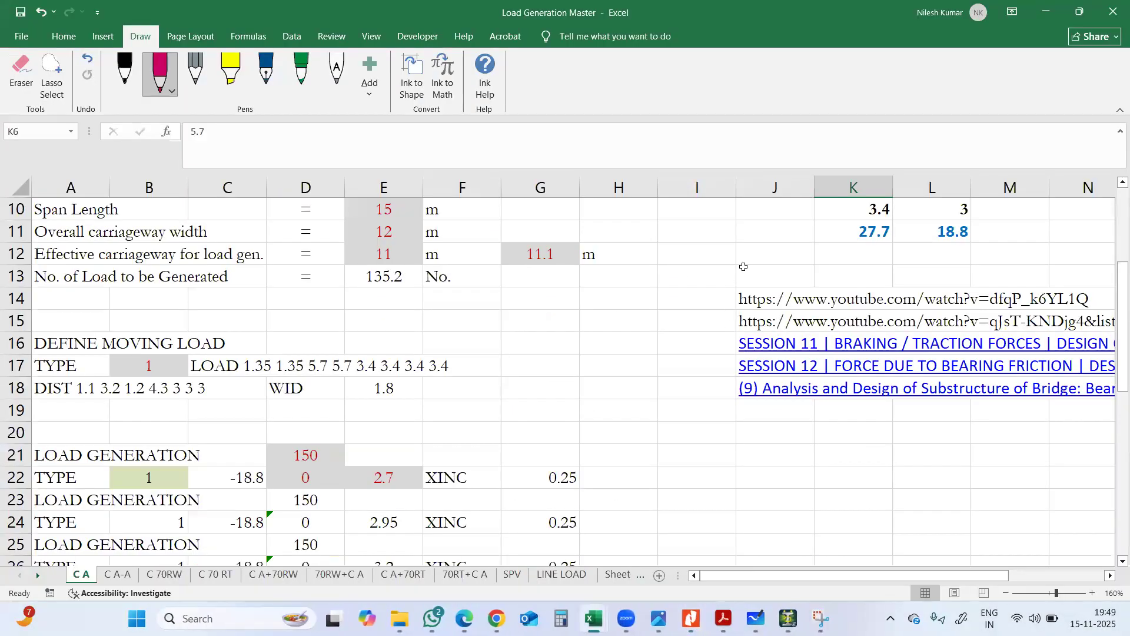
{"action": "left_click", "coordinate": [749, 276]}
{"action": "key", "text": "ctrl+v"}
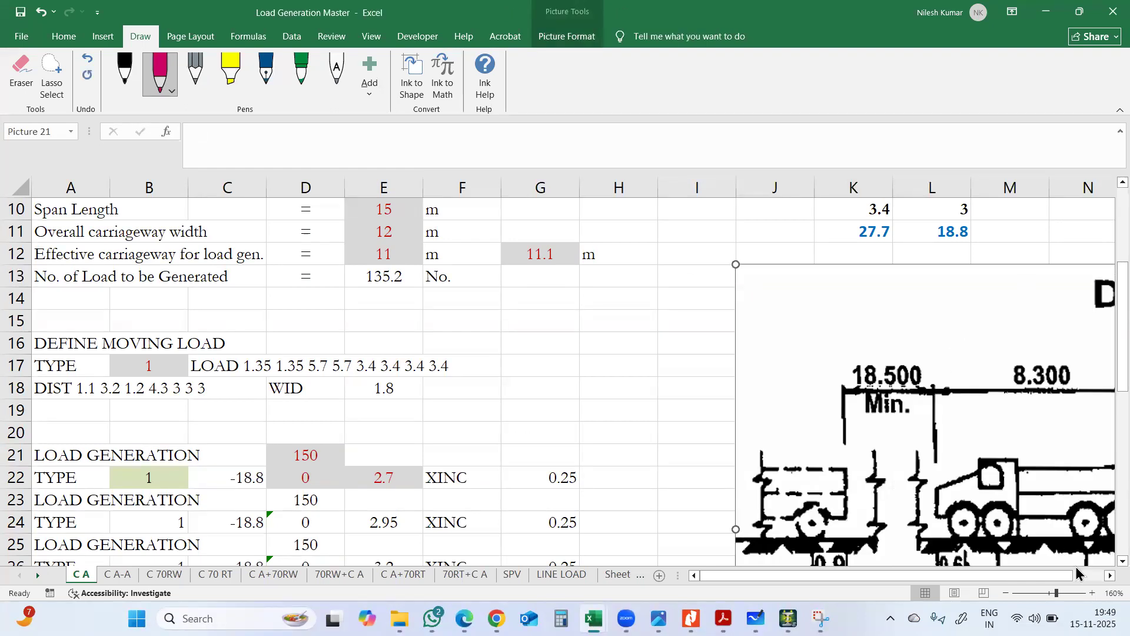
Shrink the pasted vehicle train picture and position it beside the moving load definition, with its edge in column I
{"action": "left_click", "coordinate": [1110, 576]}
{"action": "left_click", "coordinate": [1110, 576]}
{"action": "left_click", "coordinate": [1111, 575]}
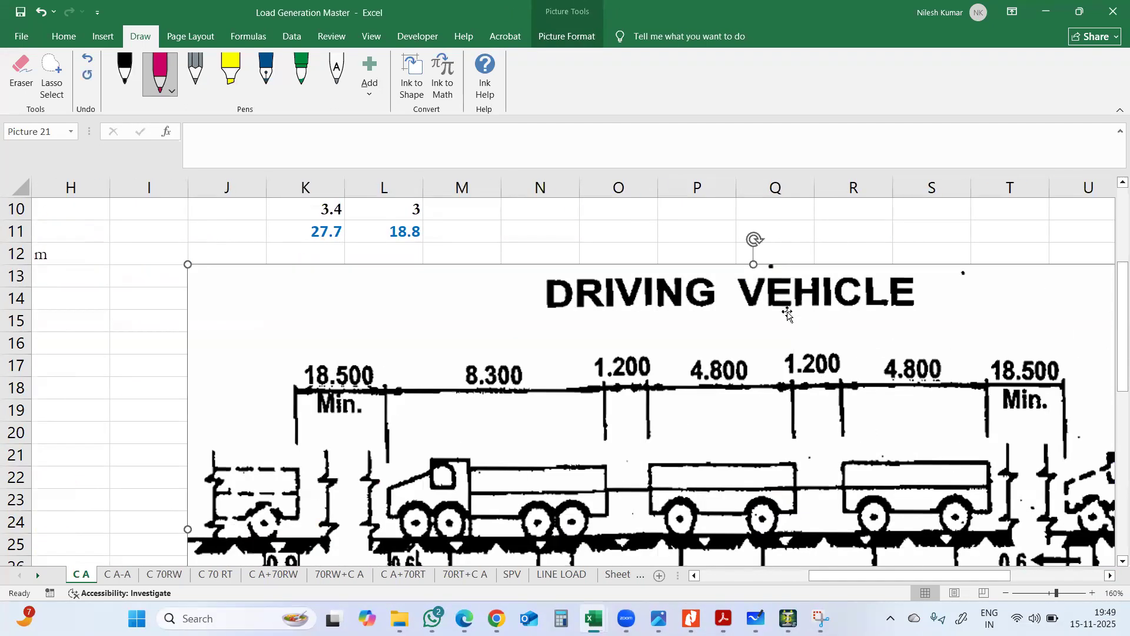
{"action": "left_click_drag", "start_coordinate": [745, 331], "coordinate": [714, 310]}
{"action": "scroll", "coordinate": [721, 330], "scroll_direction": "down", "scroll_amount": 4}
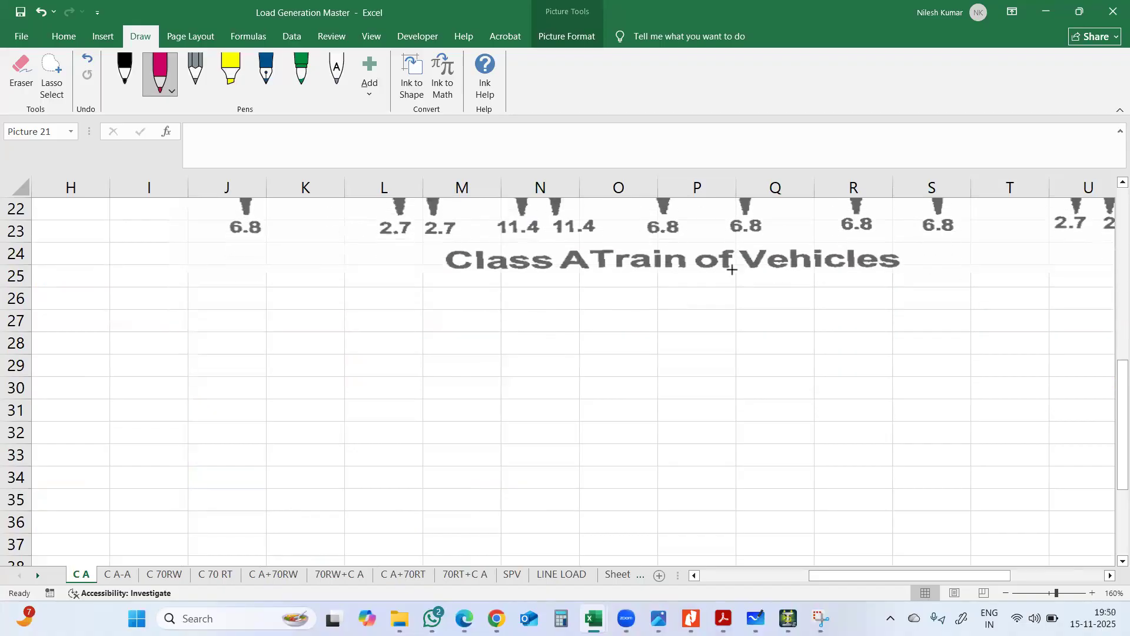
{"action": "scroll", "coordinate": [733, 350], "scroll_direction": "up", "scroll_amount": 4}
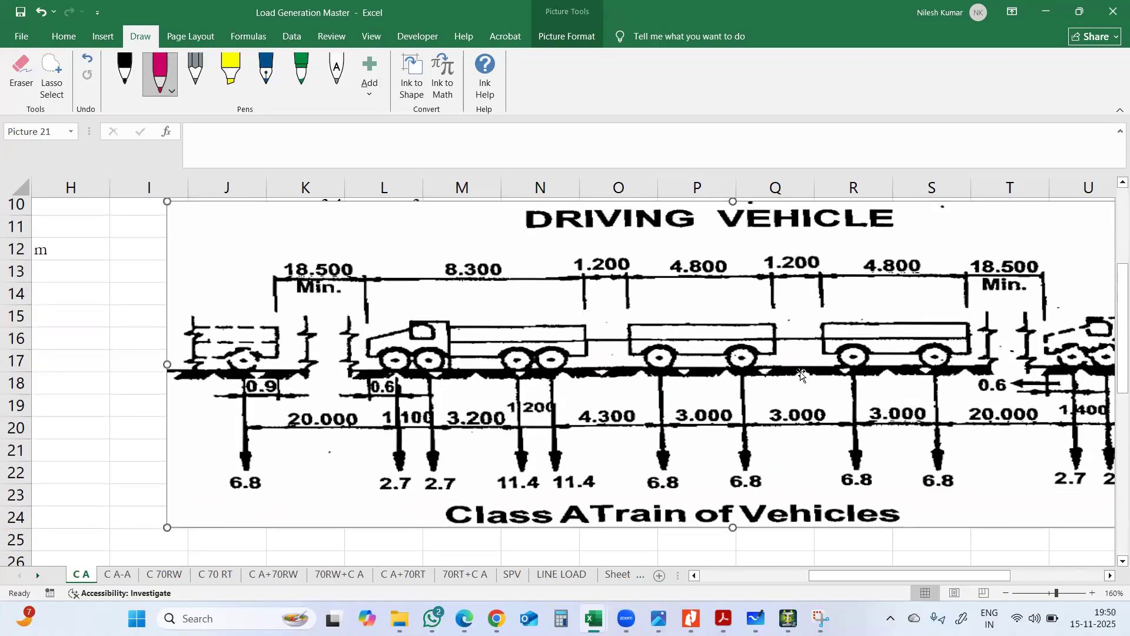
{"action": "left_click_drag", "start_coordinate": [870, 392], "coordinate": [653, 386]}
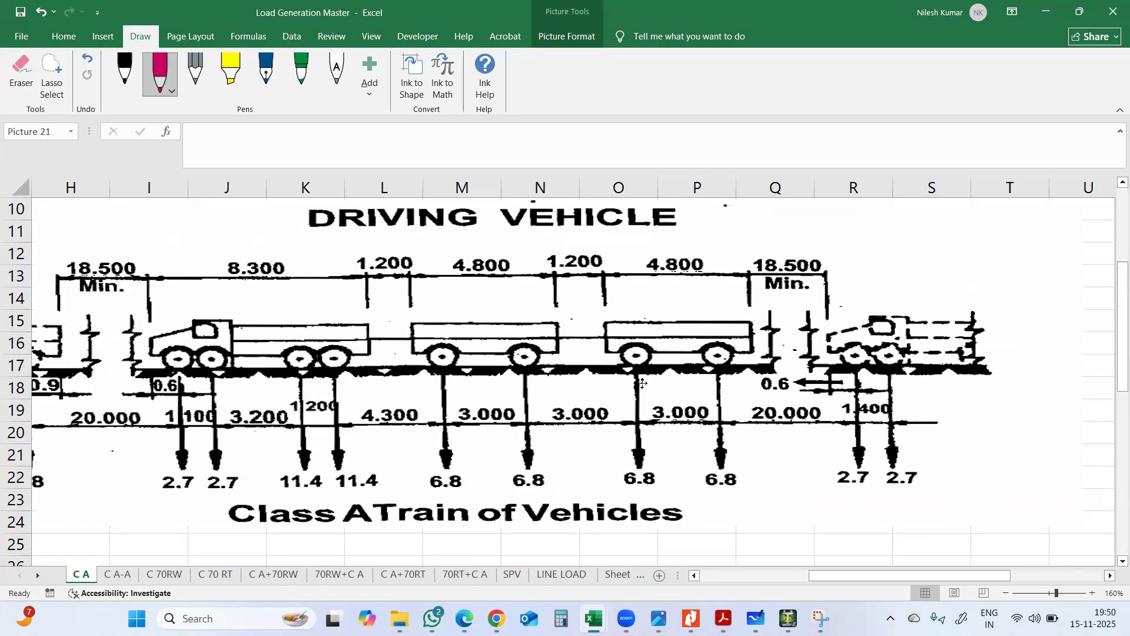
{"action": "left_click_drag", "start_coordinate": [1082, 362], "coordinate": [756, 362]}
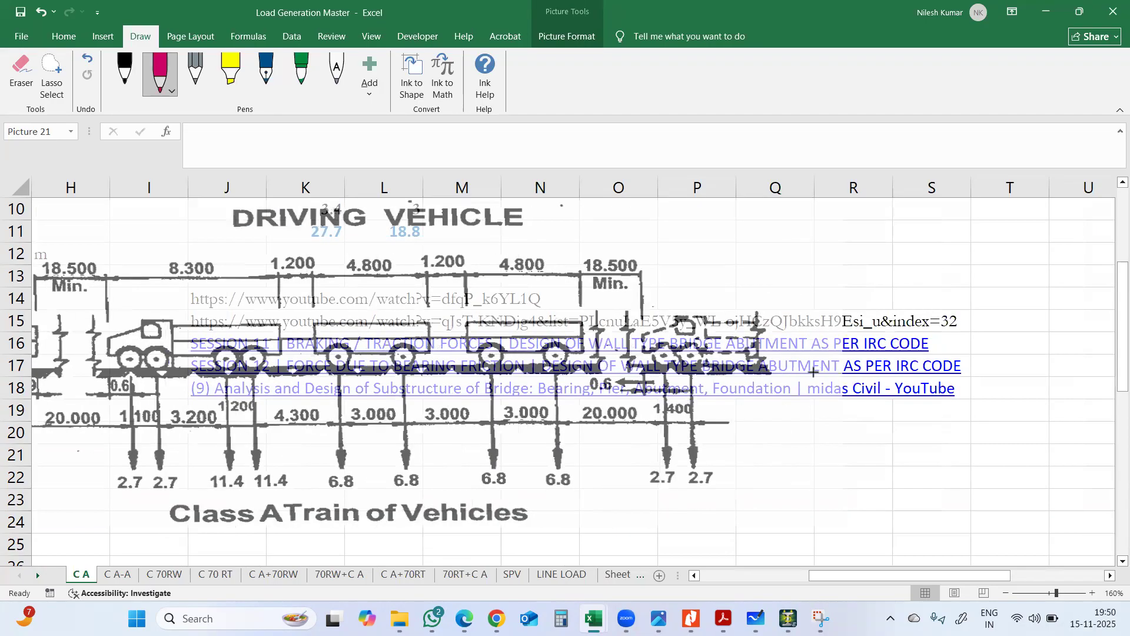
{"action": "left_click_drag", "start_coordinate": [596, 377], "coordinate": [754, 362]}
{"action": "left_click_drag", "start_coordinate": [981, 579], "coordinate": [871, 579]}
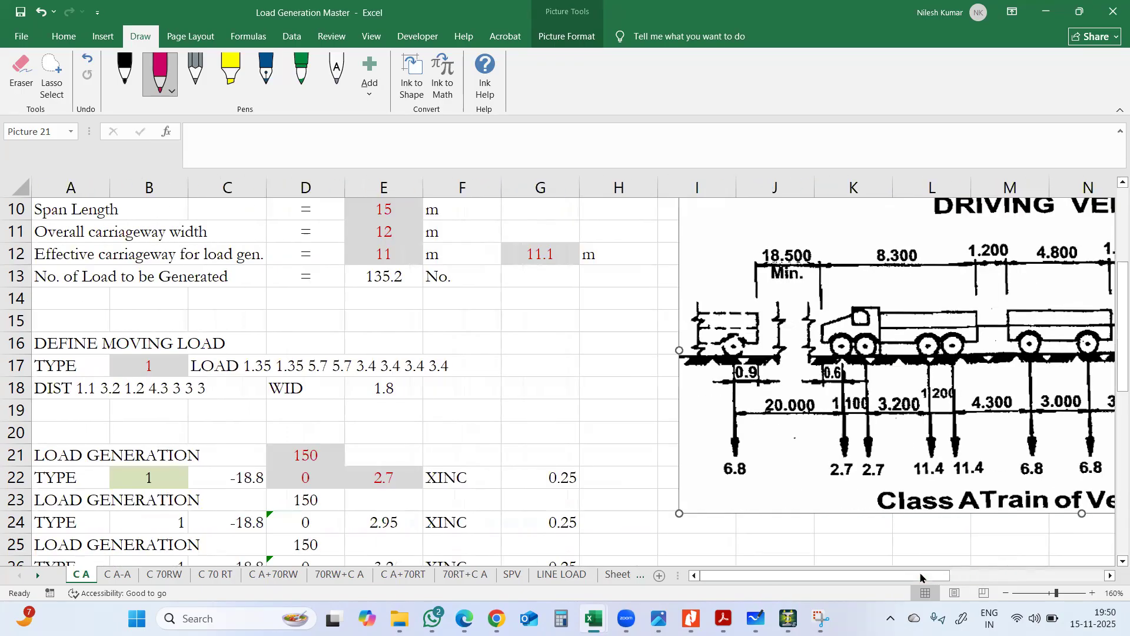
Check the axle loads in cells K3 to K5 against the pasted vehicle train picture, and the WID value in E18
{"action": "scroll", "coordinate": [914, 265], "scroll_direction": "up", "scroll_amount": 3}
{"action": "left_click", "coordinate": [874, 253]}
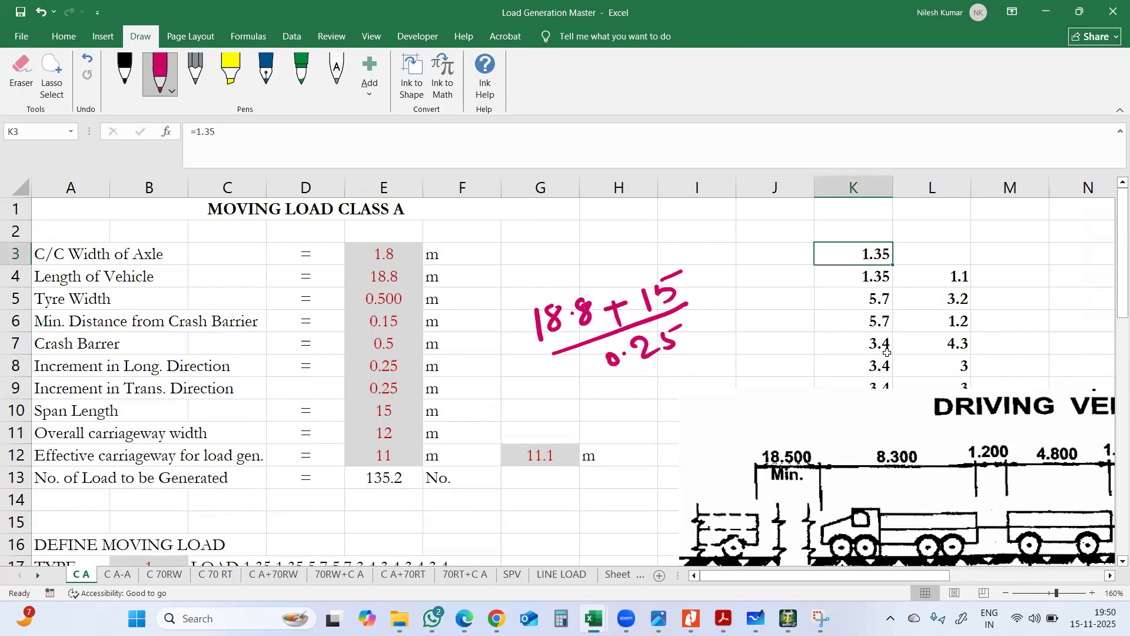
{"action": "scroll", "coordinate": [877, 439], "scroll_direction": "down", "scroll_amount": 2}
{"action": "scroll", "coordinate": [883, 289], "scroll_direction": "up", "scroll_amount": 2}
{"action": "left_click", "coordinate": [864, 276]}
{"action": "scroll", "coordinate": [866, 276], "scroll_direction": "down", "scroll_amount": 4}
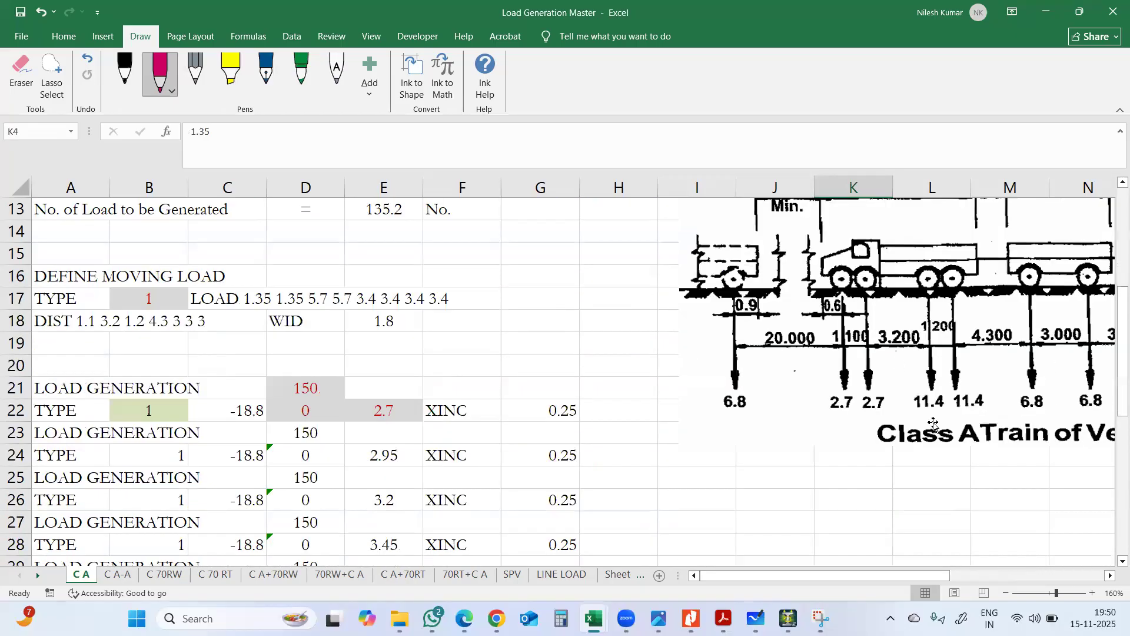
{"action": "scroll", "coordinate": [886, 280], "scroll_direction": "up", "scroll_amount": 3}
{"action": "left_click", "coordinate": [865, 232]}
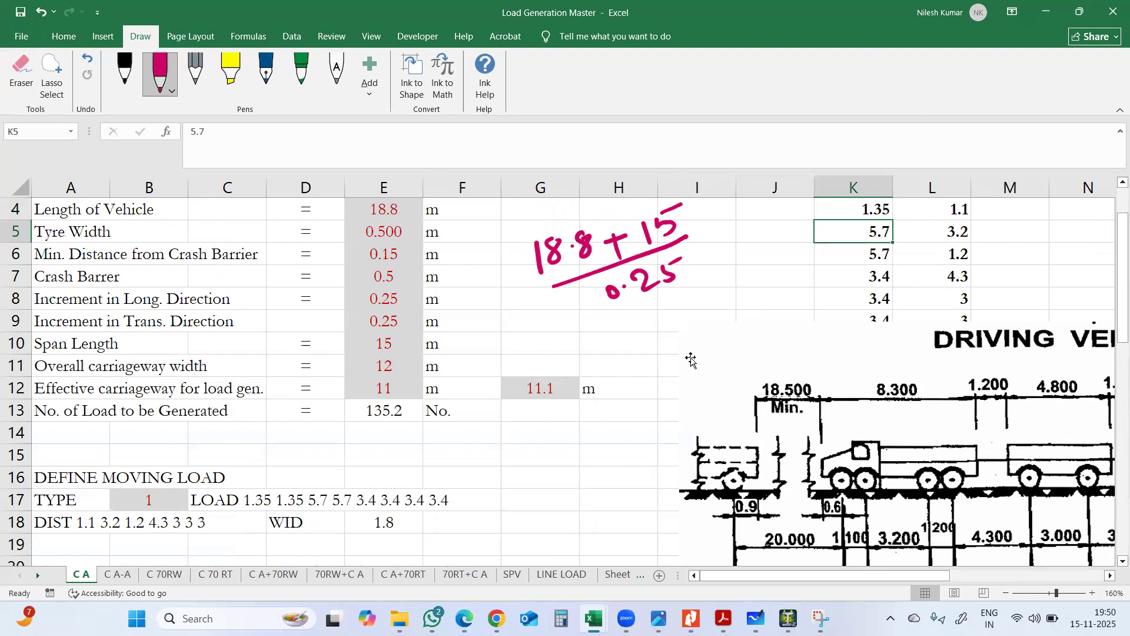
{"action": "scroll", "coordinate": [730, 356], "scroll_direction": "down", "scroll_amount": 2}
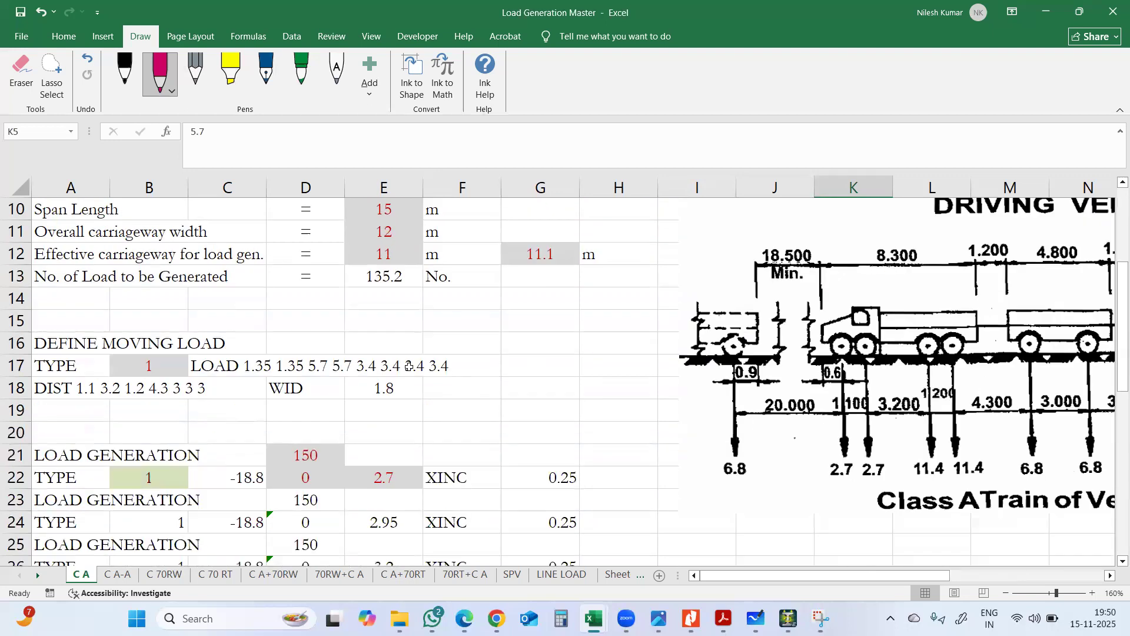
{"action": "left_click", "coordinate": [328, 389]}
{"action": "left_click", "coordinate": [362, 389]}
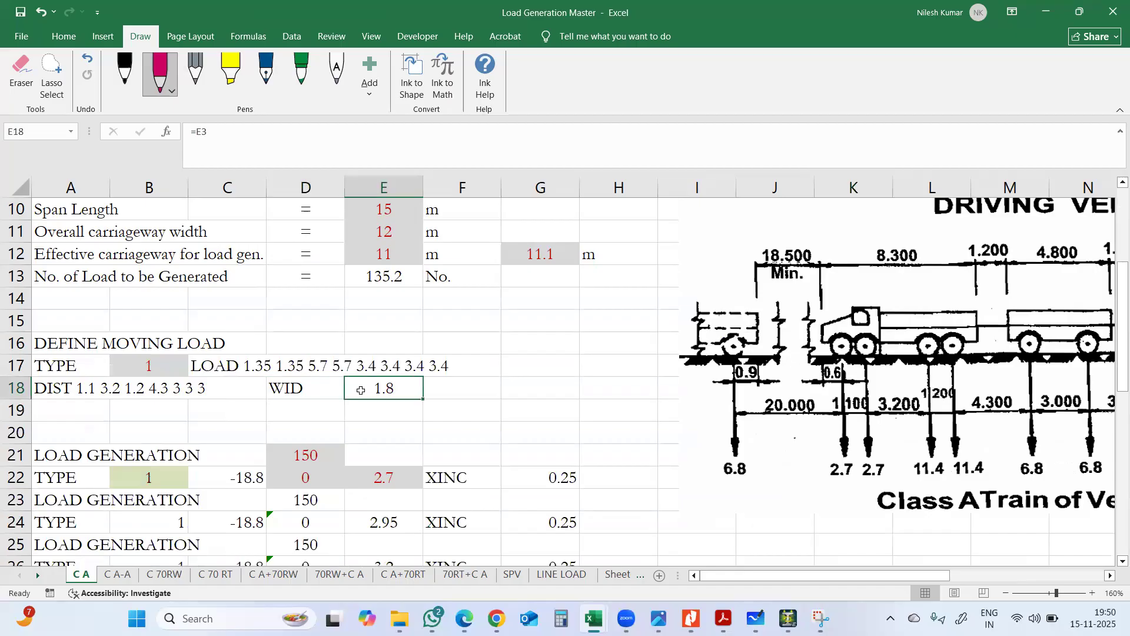
Copy the formatting of the TYPE number in B17 to the WID value in E18, the LOAD line in C17 and the DIST line in A18
{"action": "left_click", "coordinate": [163, 361]}
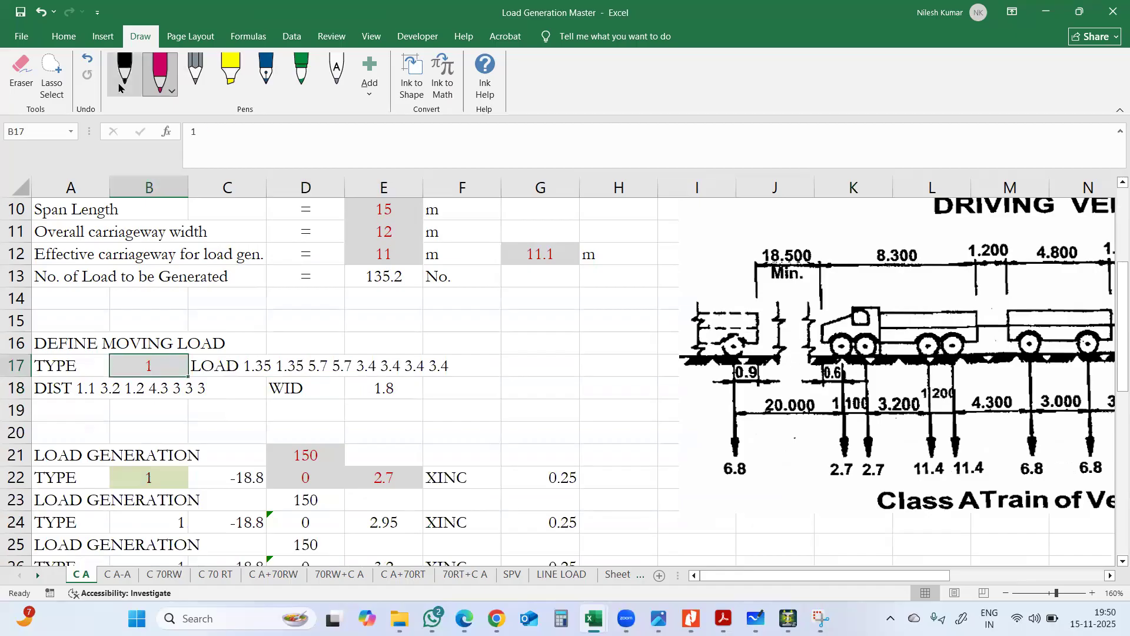
{"action": "left_click", "coordinate": [64, 36]}
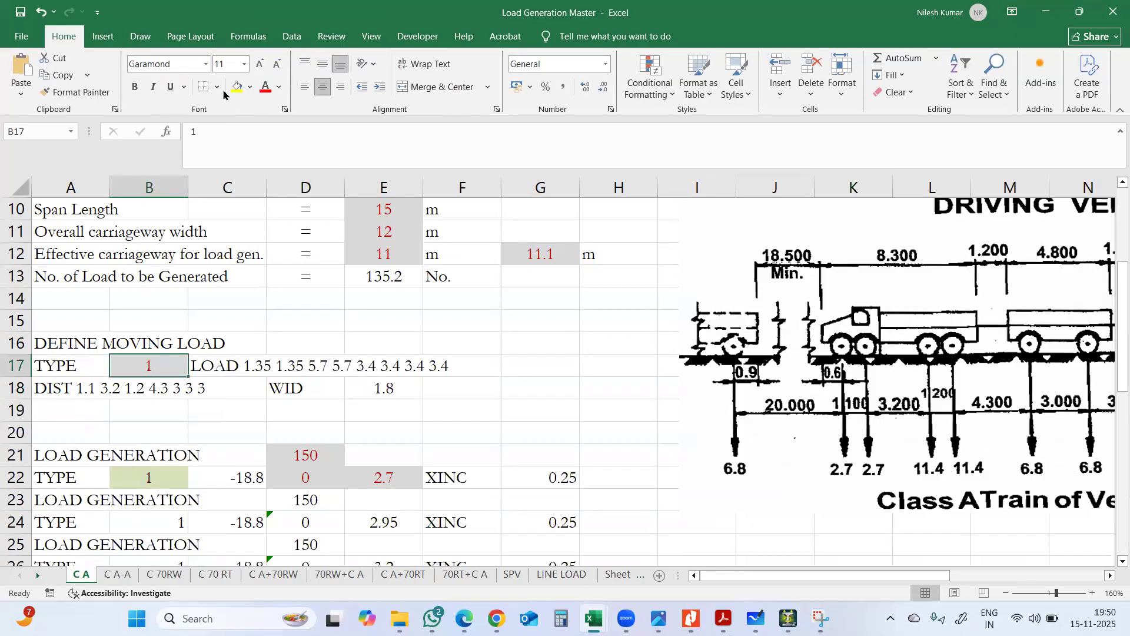
{"action": "left_click", "coordinate": [76, 92]}
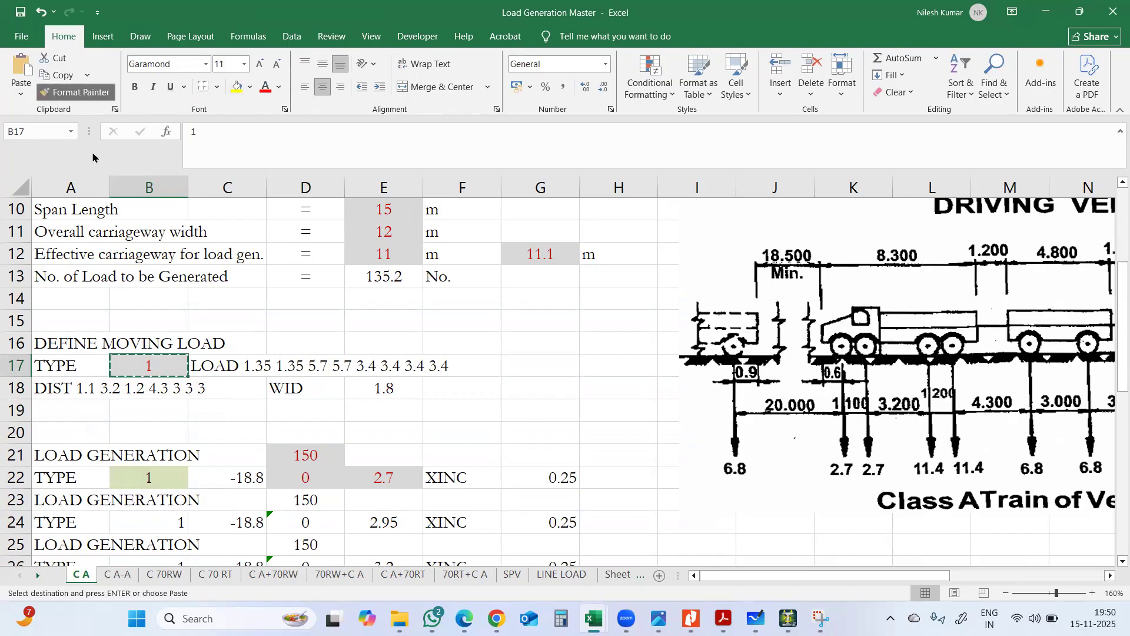
{"action": "left_click", "coordinate": [389, 389]}
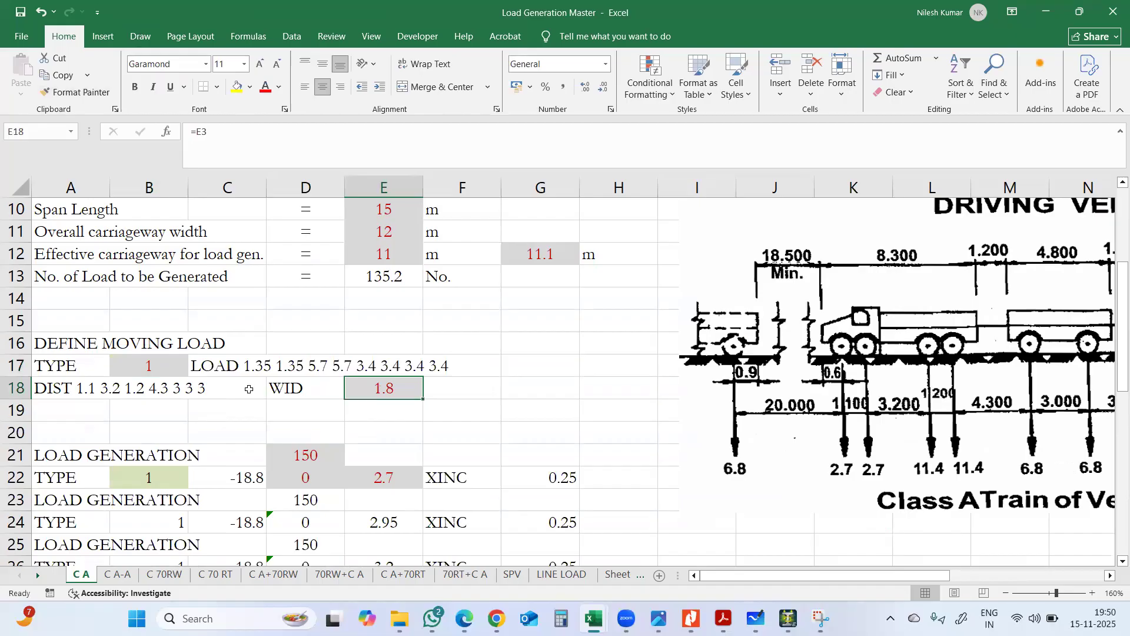
{"action": "left_click", "coordinate": [77, 92]}
{"action": "left_click", "coordinate": [235, 368]}
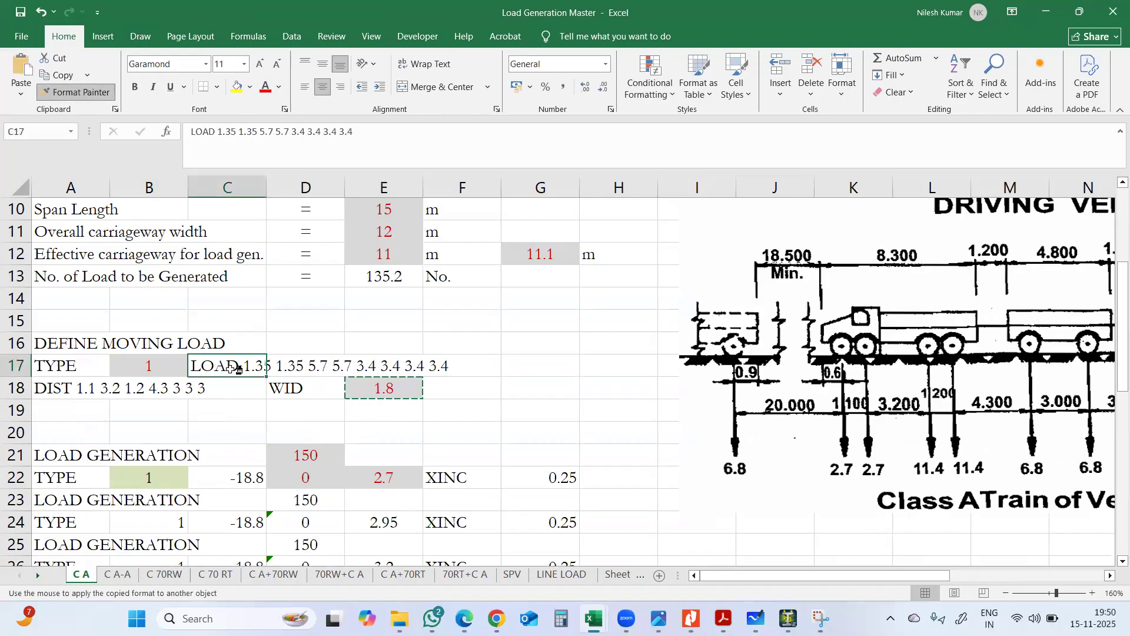
{"action": "left_click", "coordinate": [59, 391]}
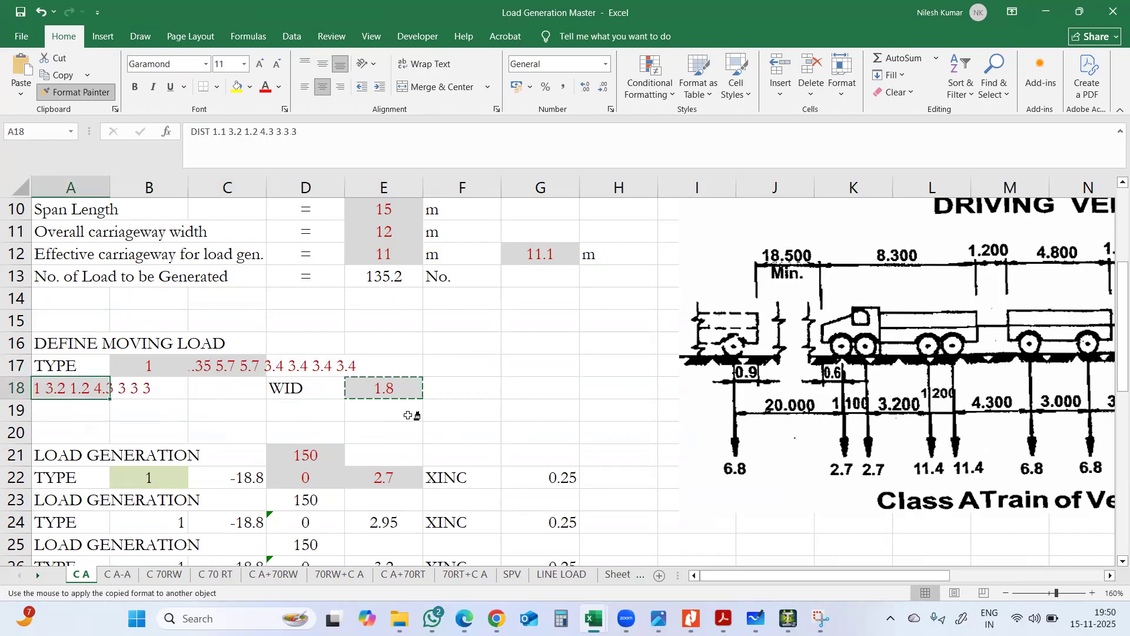
{"action": "scroll", "coordinate": [497, 383], "scroll_direction": "down", "scroll_amount": 2}
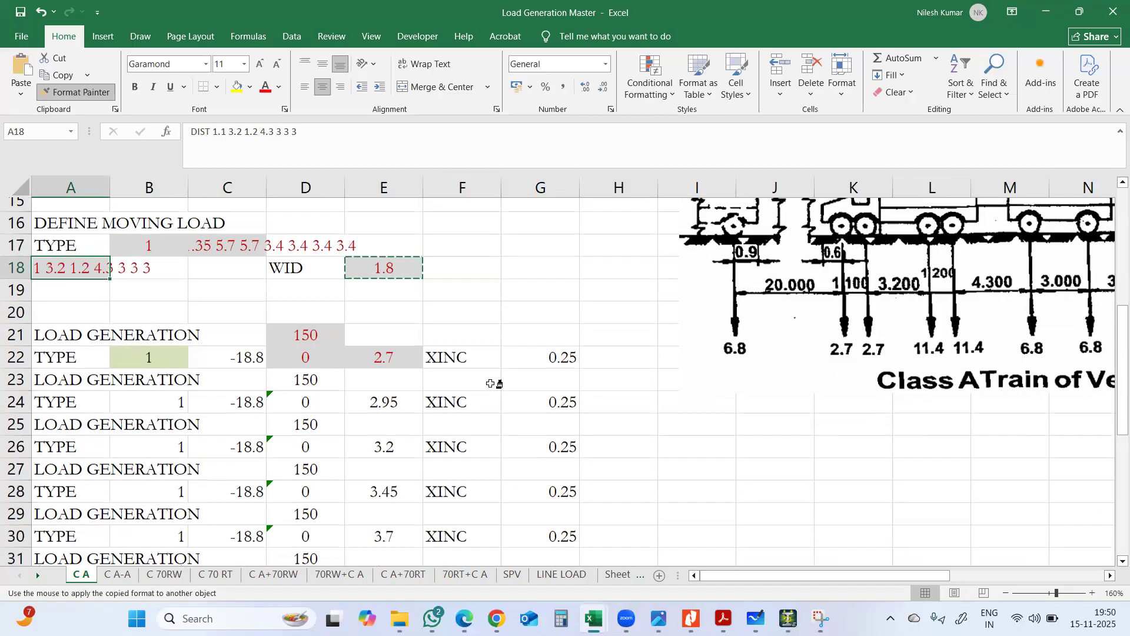
{"action": "scroll", "coordinate": [489, 383], "scroll_direction": "up", "scroll_amount": 2}
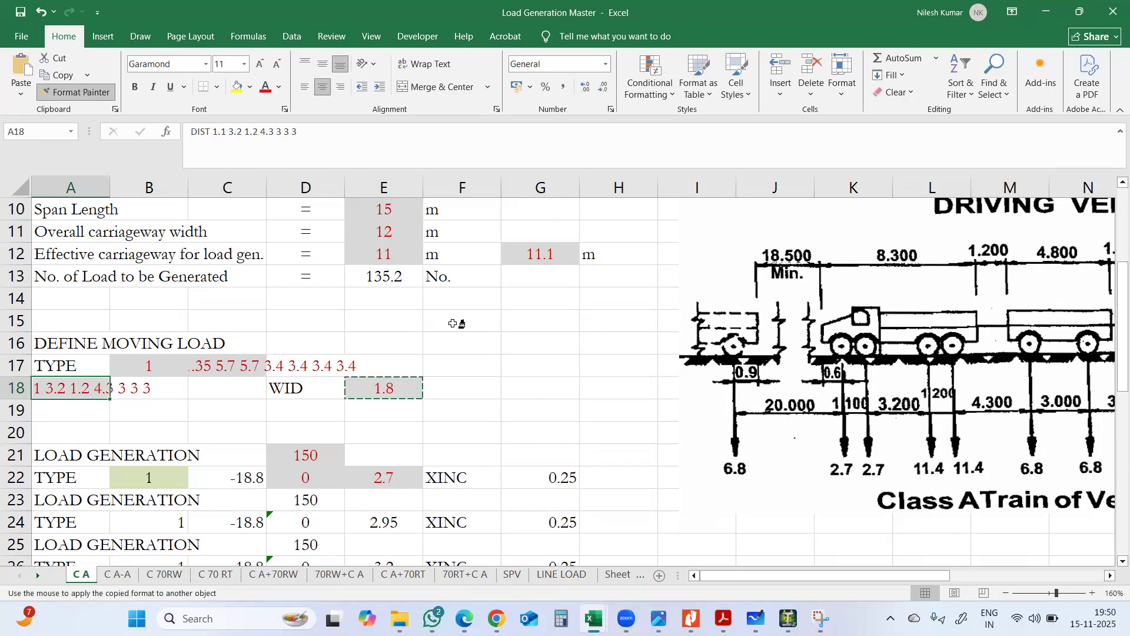
{"action": "scroll", "coordinate": [453, 323], "scroll_direction": "down", "scroll_amount": 1}
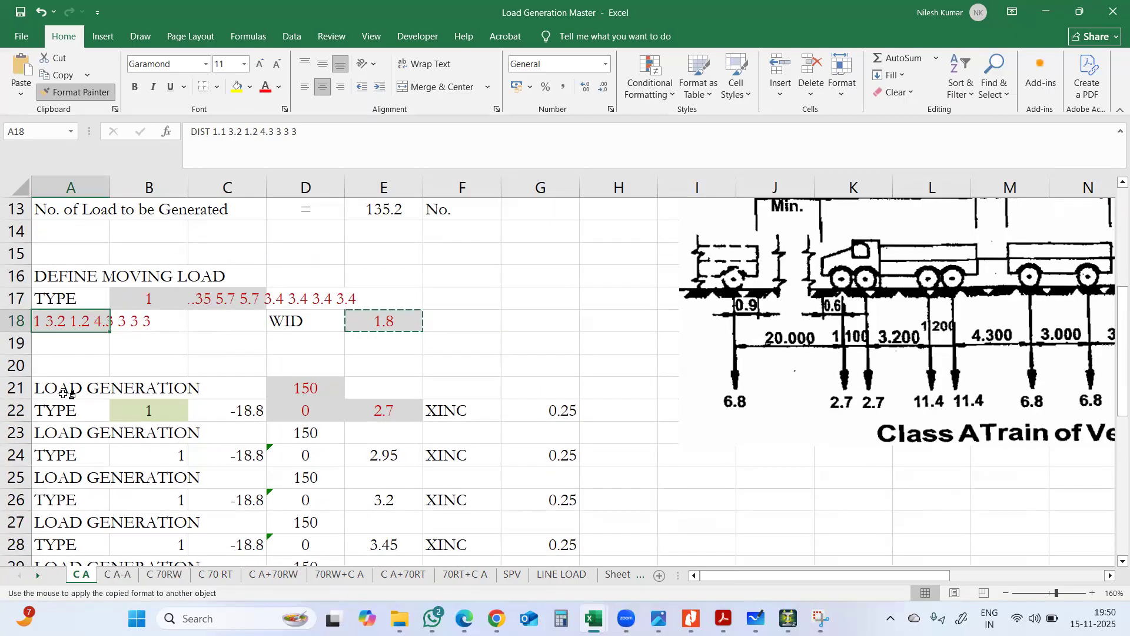
{"action": "key", "text": "Escape"}
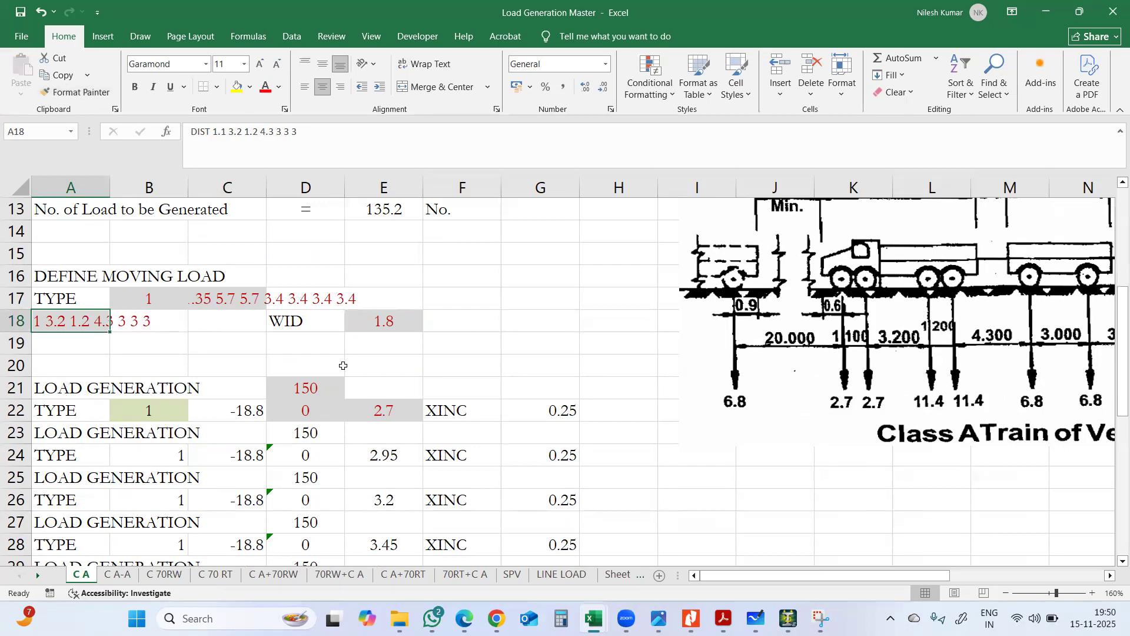
Review the number of loads in E13 and the first LOAD GENERATION line: the count in D21, type in B22 and start position in C22
{"action": "scroll", "coordinate": [353, 365], "scroll_direction": "up", "scroll_amount": 2}
{"action": "left_click", "coordinate": [380, 344]}
{"action": "scroll", "coordinate": [350, 365], "scroll_direction": "down", "scroll_amount": 2}
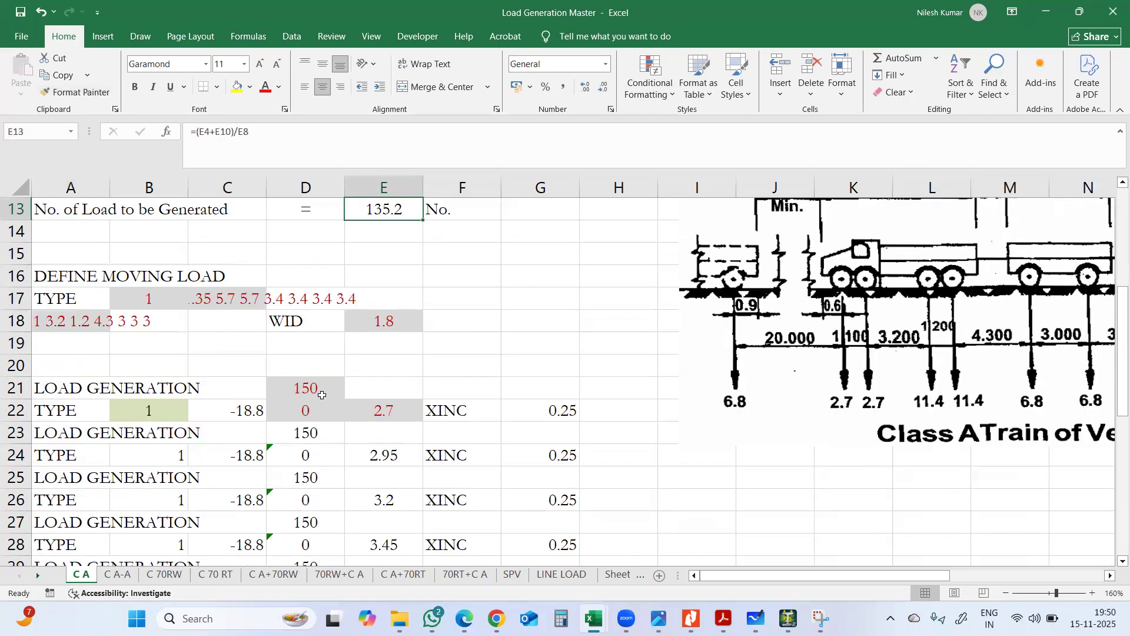
{"action": "left_click", "coordinate": [50, 392]}
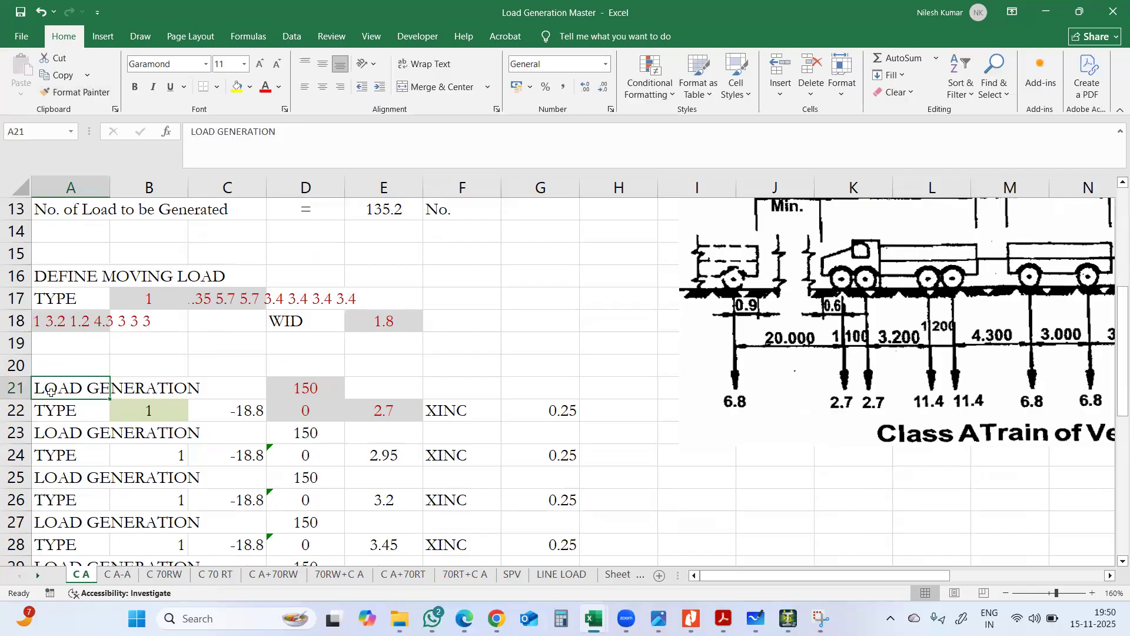
{"action": "left_click", "coordinate": [314, 387]}
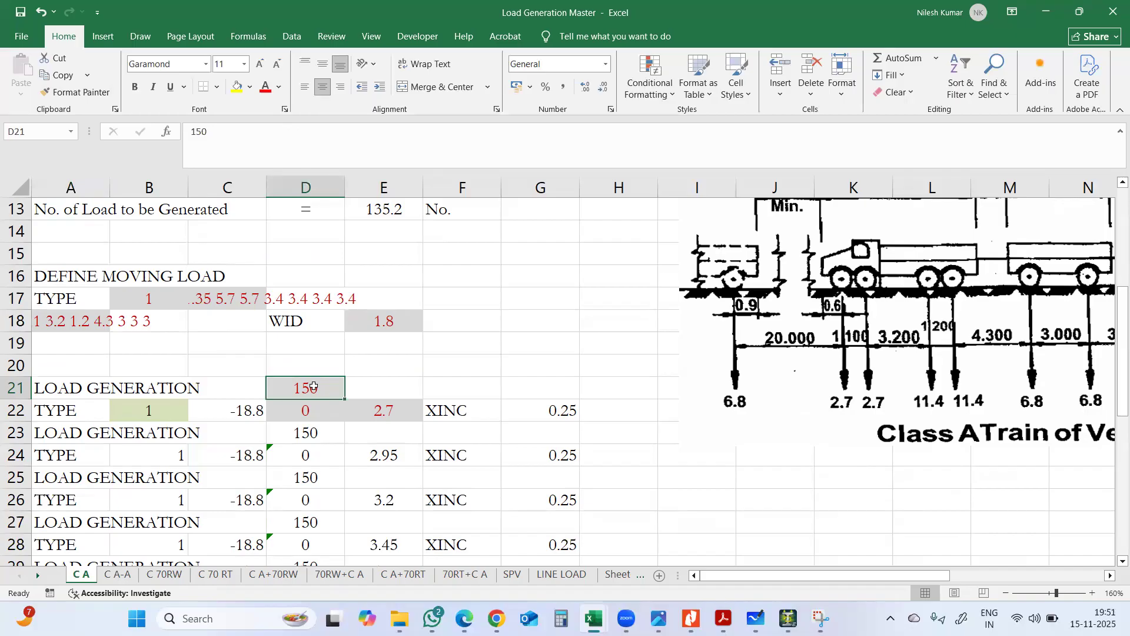
{"action": "left_click", "coordinate": [71, 418]}
{"action": "left_click", "coordinate": [147, 414]}
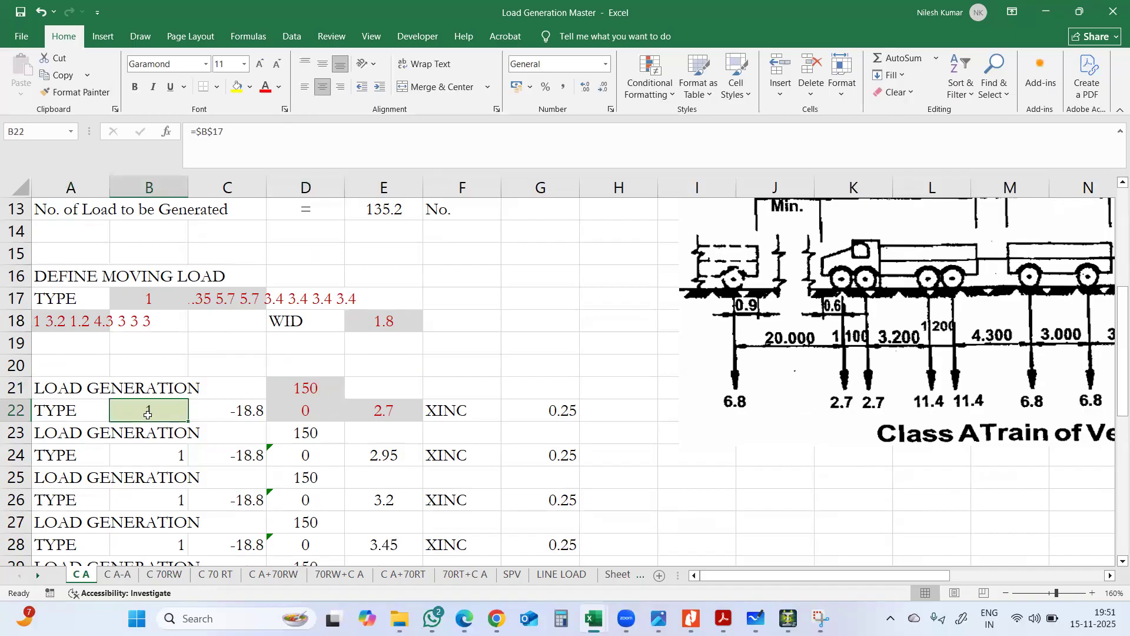
{"action": "left_click", "coordinate": [219, 416]}
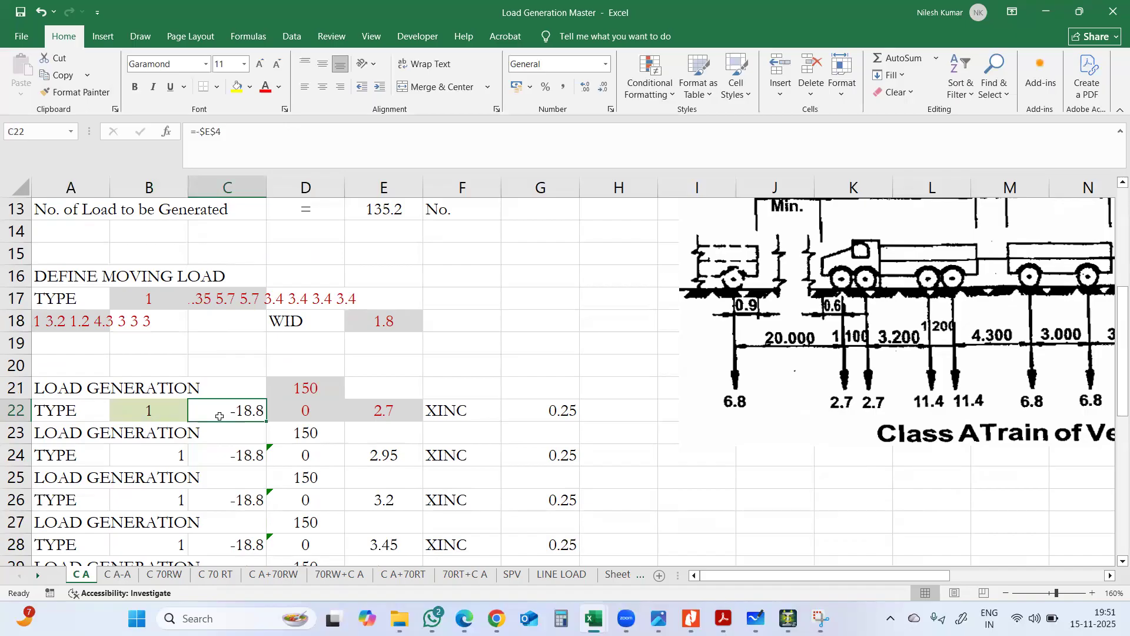
Switch to Microsoft Whiteboard and delete the entire old sketch from the Girder Design Whiteboard
{"action": "key", "text": "alt+Tab"}
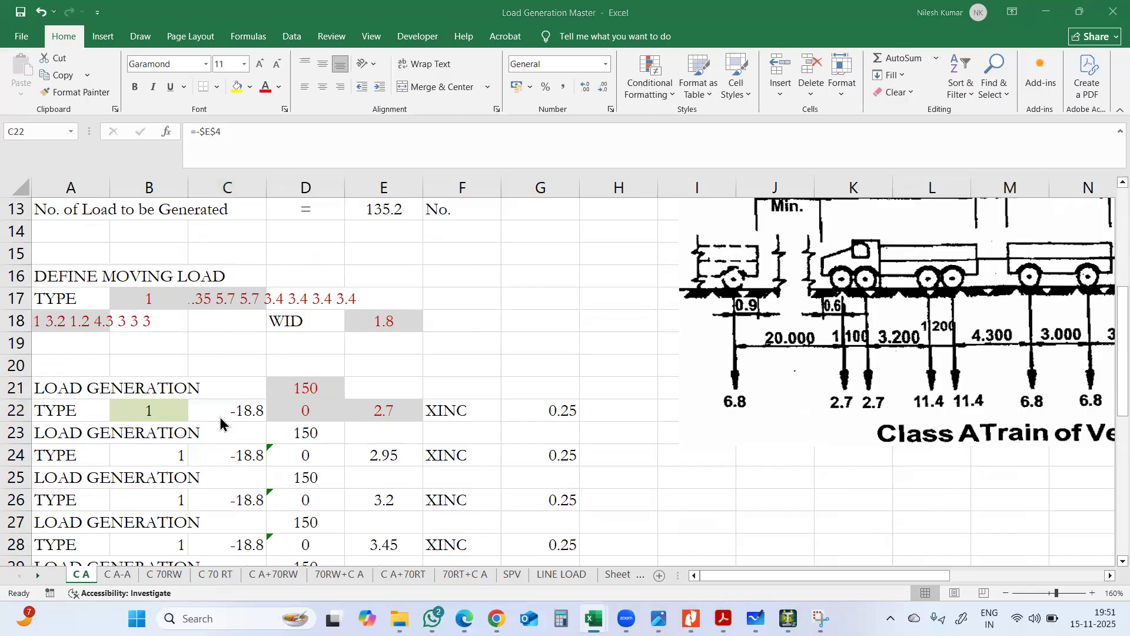
{"action": "key", "text": "alt"}
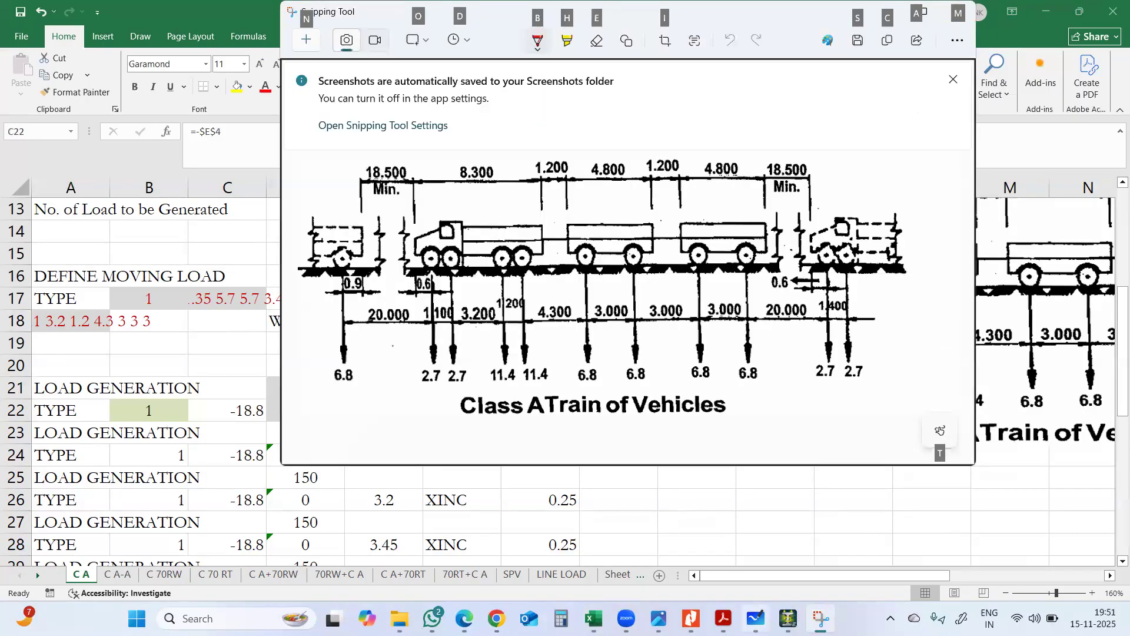
{"action": "left_click", "coordinate": [756, 618]}
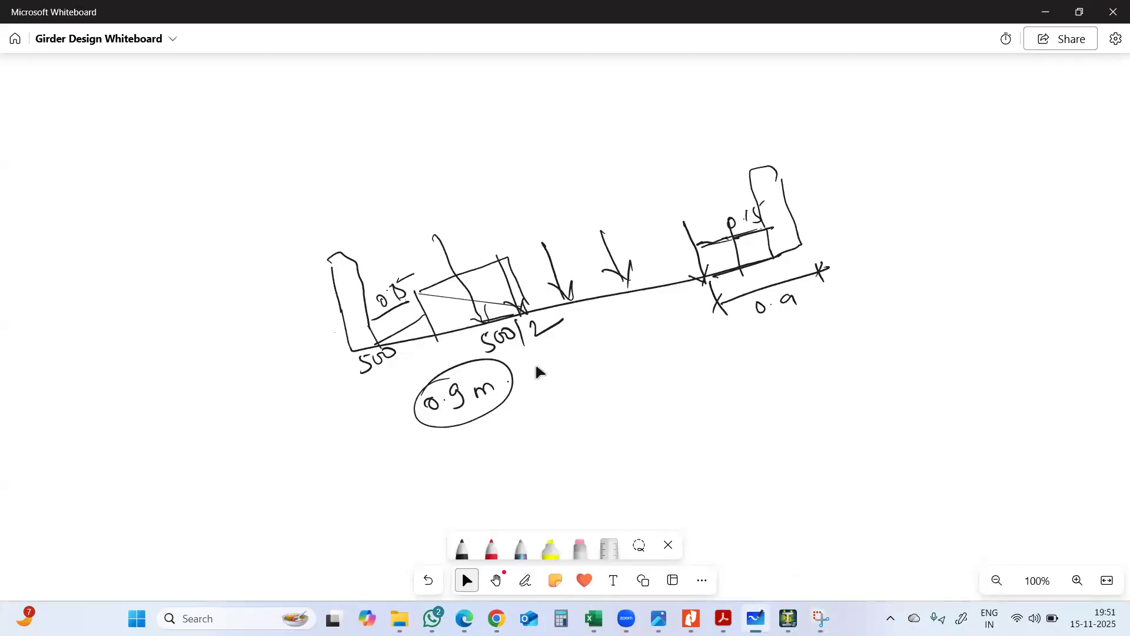
{"action": "left_click", "coordinate": [530, 329]}
{"action": "key", "text": "ctrl+a"}
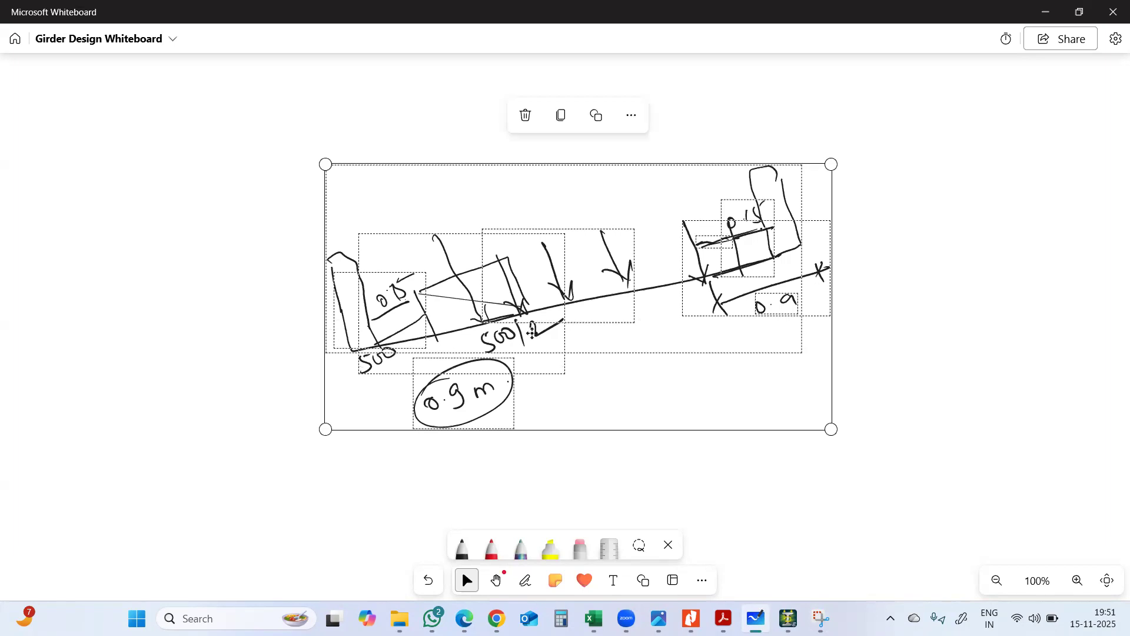
{"action": "key", "text": "Delete"}
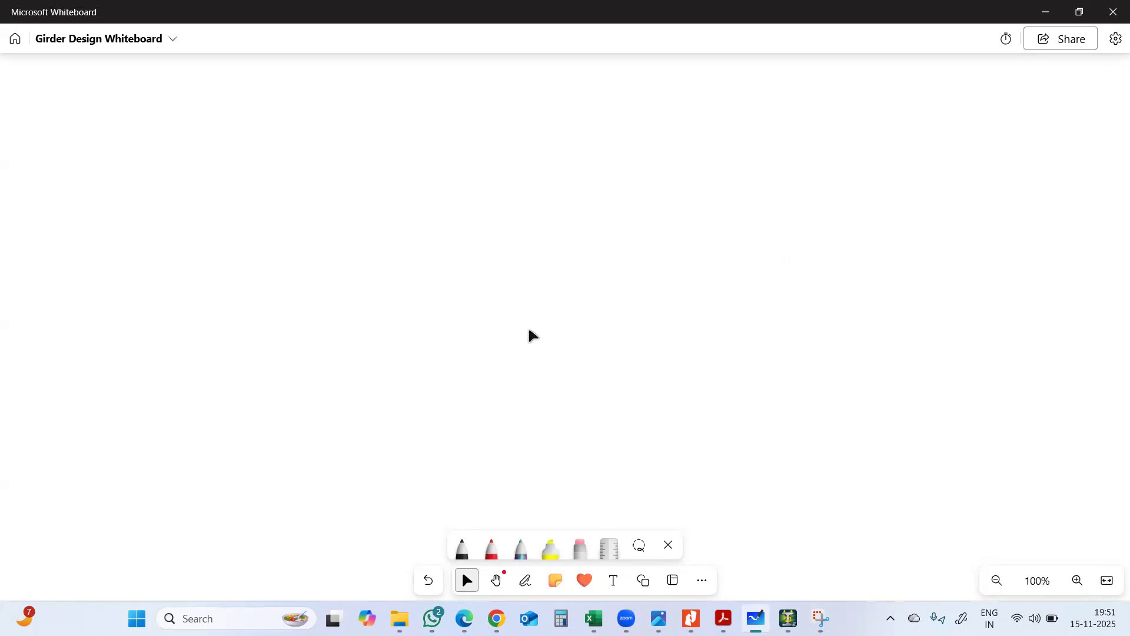
Sketch a slanted four-sided outline of the bridge deck on the blank whiteboard
{"action": "left_click_drag", "start_coordinate": [296, 203], "coordinate": [323, 373]}
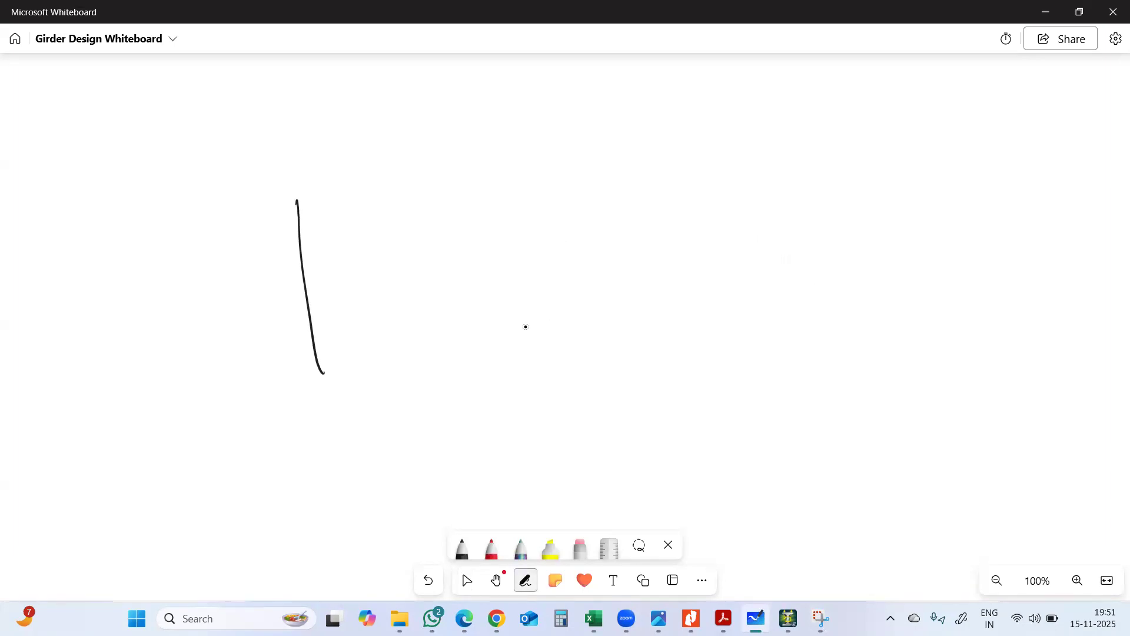
{"action": "left_click_drag", "start_coordinate": [296, 202], "coordinate": [610, 154]}
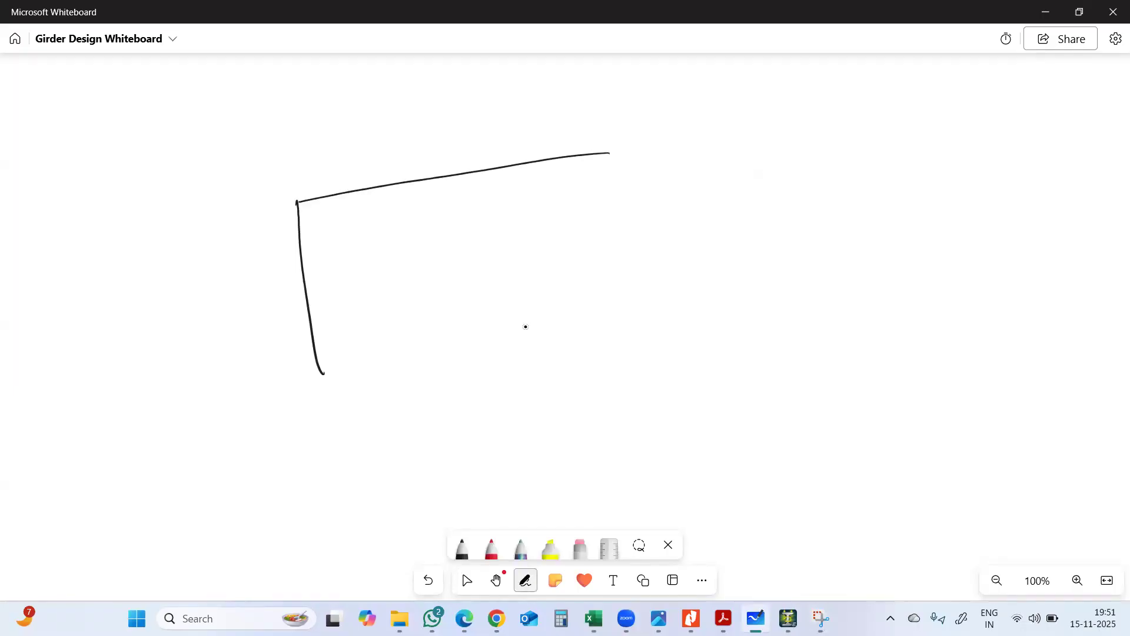
{"action": "left_click_drag", "start_coordinate": [324, 383], "coordinate": [596, 302]}
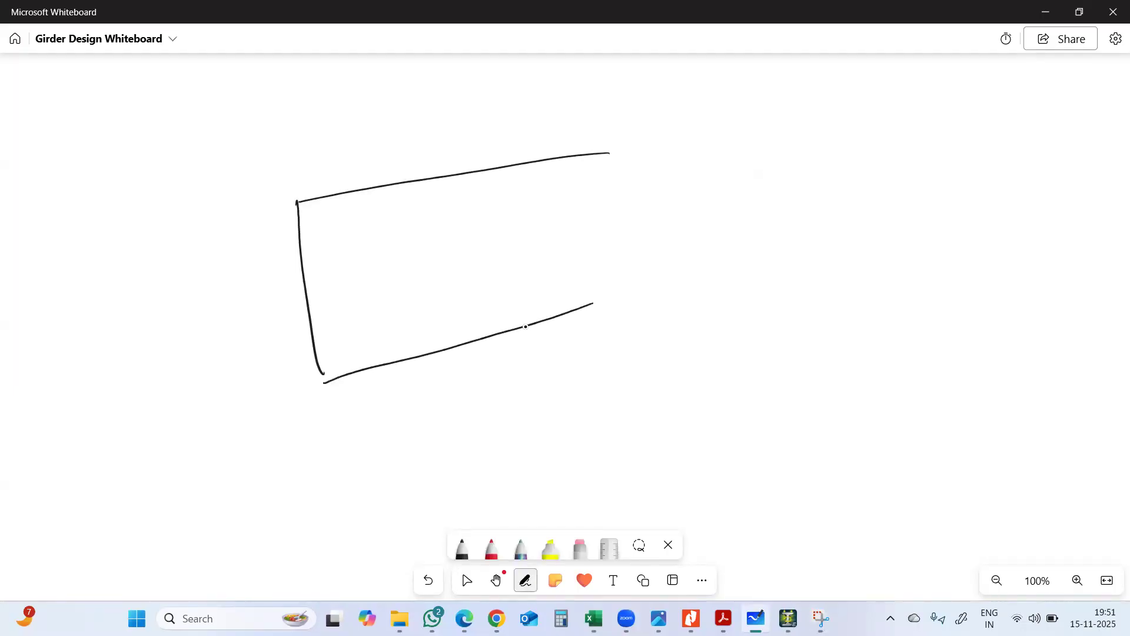
{"action": "mouse_move", "coordinate": [604, 157]}
{"action": "left_mouse_down"}
{"action": "mouse_move", "coordinate": [571, 318]}
{"action": "mouse_move", "coordinate": [546, 328]}
{"action": "left_mouse_up"}
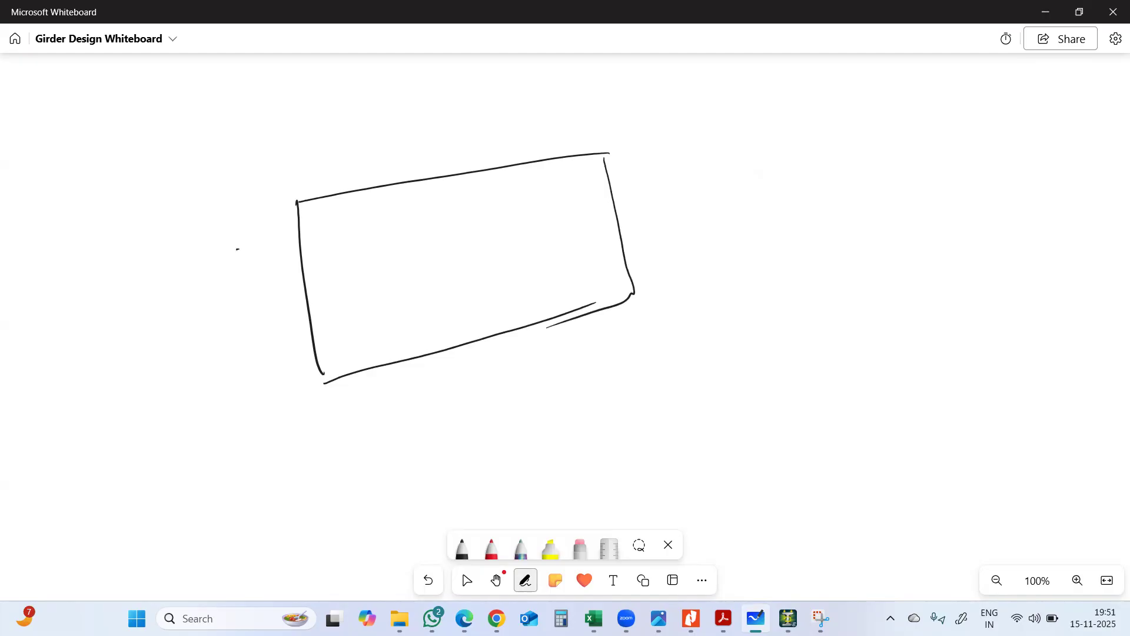
Draw the vehicle train line running in across the deck's left edge and label the length inside the deck 18.8
{"action": "left_click_drag", "start_coordinate": [237, 249], "coordinate": [293, 233]}
{"action": "left_click_drag", "start_coordinate": [183, 275], "coordinate": [251, 246]}
{"action": "mouse_move", "coordinate": [304, 229]}
{"action": "left_mouse_down"}
{"action": "mouse_move", "coordinate": [393, 210]}
{"action": "mouse_move", "coordinate": [405, 231]}
{"action": "left_mouse_up"}
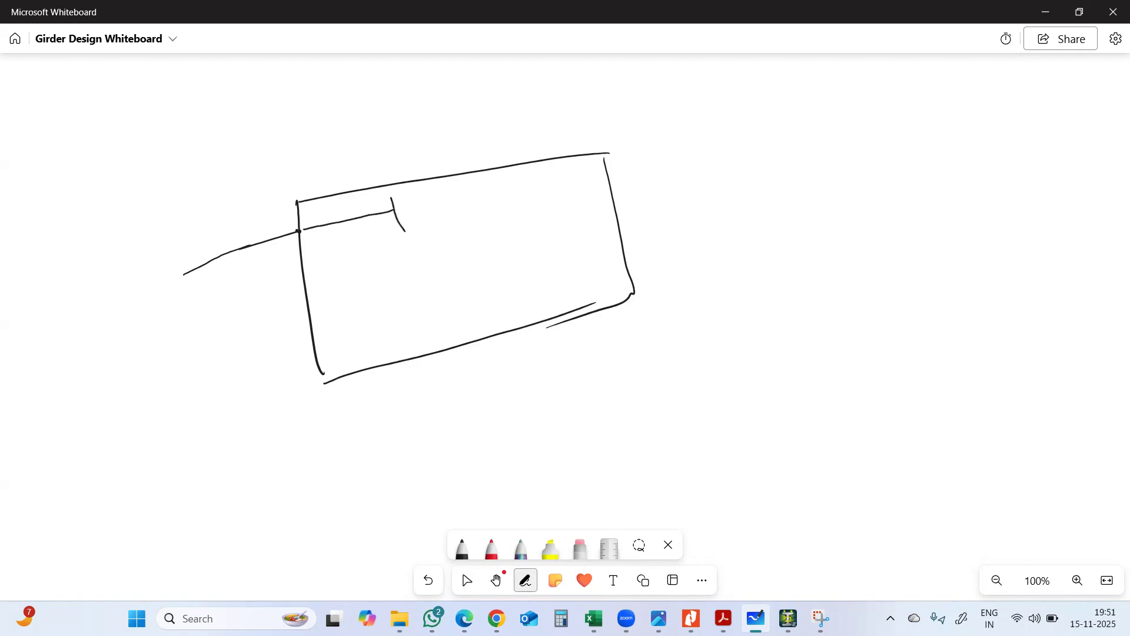
{"action": "mouse_move", "coordinate": [301, 231]}
{"action": "left_mouse_down"}
{"action": "mouse_move", "coordinate": [394, 209]}
{"action": "mouse_move", "coordinate": [339, 216]}
{"action": "mouse_move", "coordinate": [363, 198]}
{"action": "left_mouse_up"}
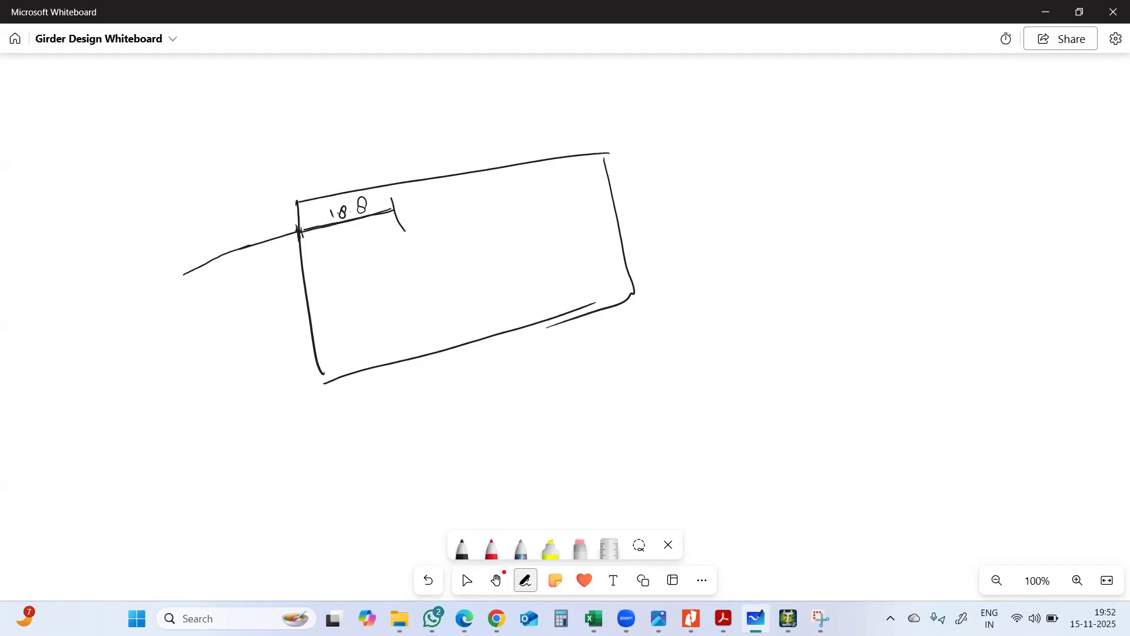
Mark the vehicle's travel direction and circle its entry point at the deck's left edge, then draw an exit arrow beyond the opposite edge
{"action": "left_click_drag", "start_coordinate": [241, 234], "coordinate": [302, 216]}
{"action": "mouse_move", "coordinate": [268, 272]}
{"action": "left_mouse_down"}
{"action": "mouse_move", "coordinate": [302, 258]}
{"action": "mouse_move", "coordinate": [302, 272]}
{"action": "left_mouse_up"}
{"action": "mouse_move", "coordinate": [284, 206]}
{"action": "left_mouse_down"}
{"action": "mouse_move", "coordinate": [309, 211]}
{"action": "mouse_move", "coordinate": [285, 249]}
{"action": "mouse_move", "coordinate": [292, 297]}
{"action": "mouse_move", "coordinate": [301, 239]}
{"action": "mouse_move", "coordinate": [263, 267]}
{"action": "left_mouse_up"}
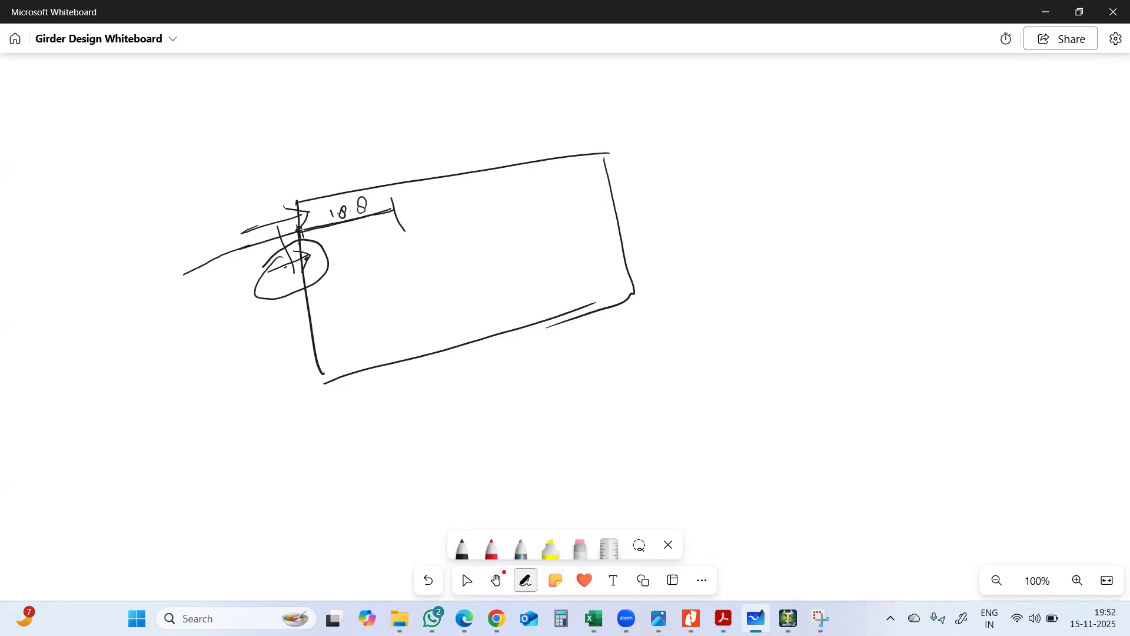
{"action": "mouse_move", "coordinate": [257, 205]}
{"action": "left_mouse_down"}
{"action": "mouse_move", "coordinate": [289, 274]}
{"action": "mouse_move", "coordinate": [273, 207]}
{"action": "mouse_move", "coordinate": [299, 213]}
{"action": "mouse_move", "coordinate": [303, 232]}
{"action": "left_mouse_up"}
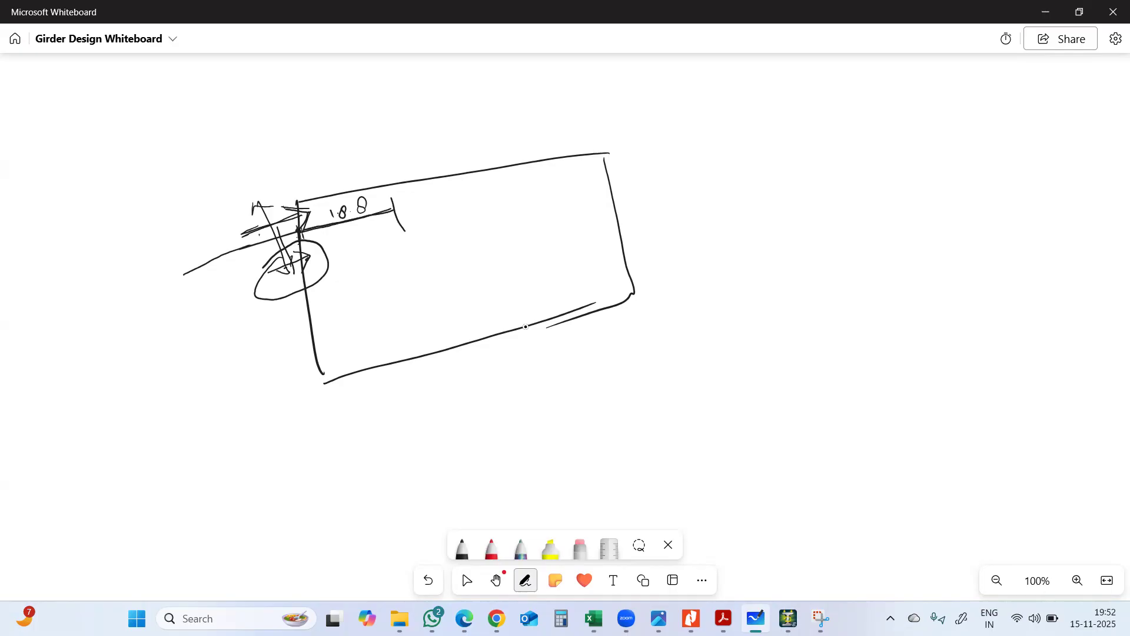
{"action": "left_click_drag", "start_coordinate": [181, 273], "coordinate": [298, 225]}
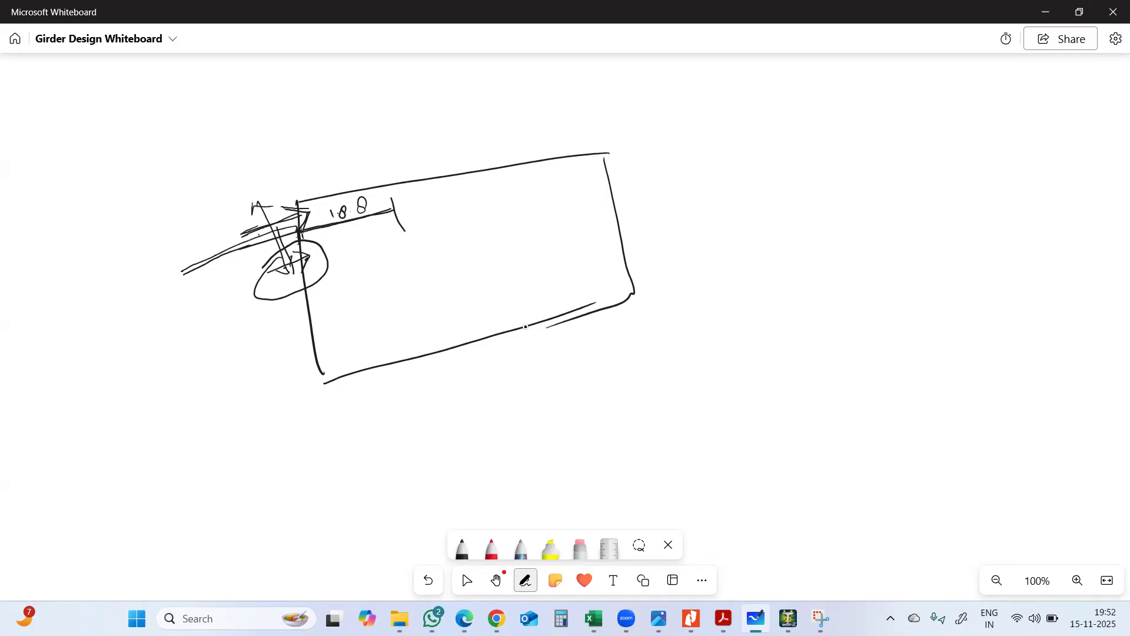
{"action": "left_click_drag", "start_coordinate": [624, 191], "coordinate": [779, 172]}
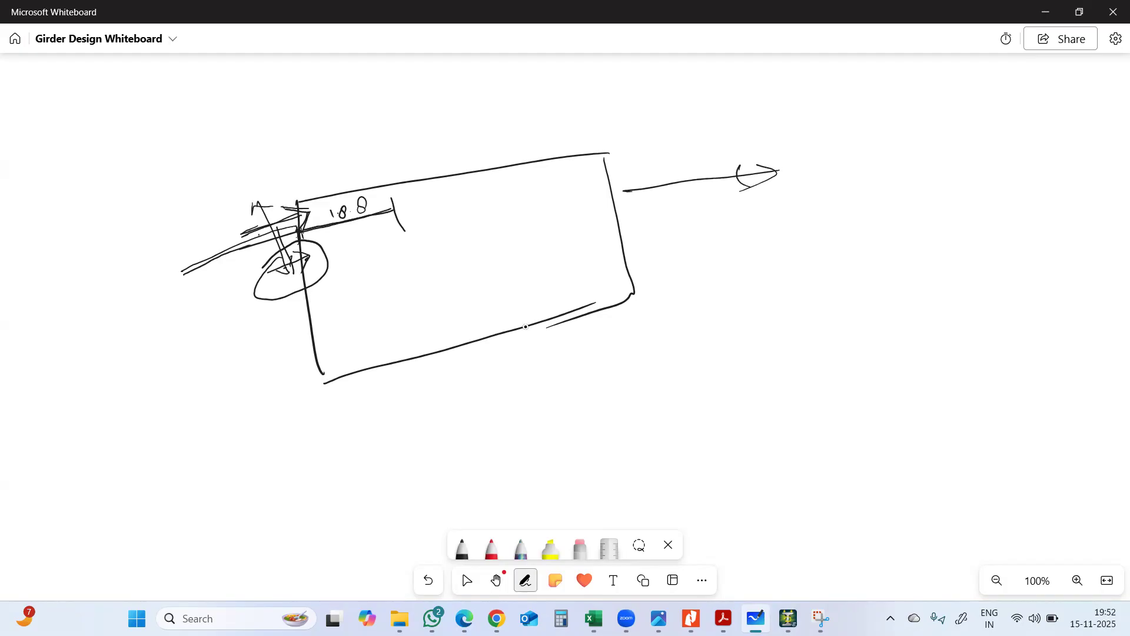
Extend the vehicle line back before the deck and label its starting point with a circled 18.8 and a minus sign
{"action": "left_click_drag", "start_coordinate": [152, 270], "coordinate": [295, 230]}
{"action": "mouse_move", "coordinate": [149, 266]}
{"action": "left_mouse_down"}
{"action": "mouse_move", "coordinate": [162, 337]}
{"action": "mouse_move", "coordinate": [184, 313]}
{"action": "mouse_move", "coordinate": [138, 338]}
{"action": "mouse_move", "coordinate": [151, 321]}
{"action": "left_mouse_up"}
{"action": "left_click", "coordinate": [173, 326]}
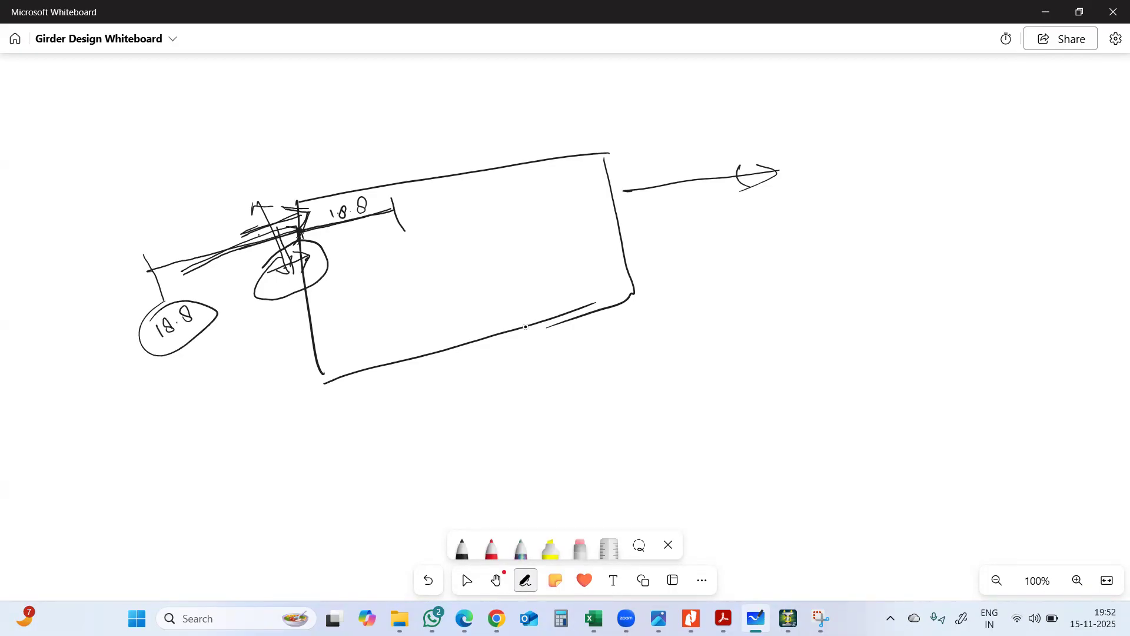
{"action": "left_click", "coordinate": [467, 580]}
{"action": "left_click", "coordinate": [526, 580]}
{"action": "left_click_drag", "start_coordinate": [130, 355], "coordinate": [146, 346]}
Delete the whole deck and vehicle sketch from the whiteboard
{"action": "left_click", "coordinate": [467, 580]}
{"action": "key", "text": "ctrl+a"}
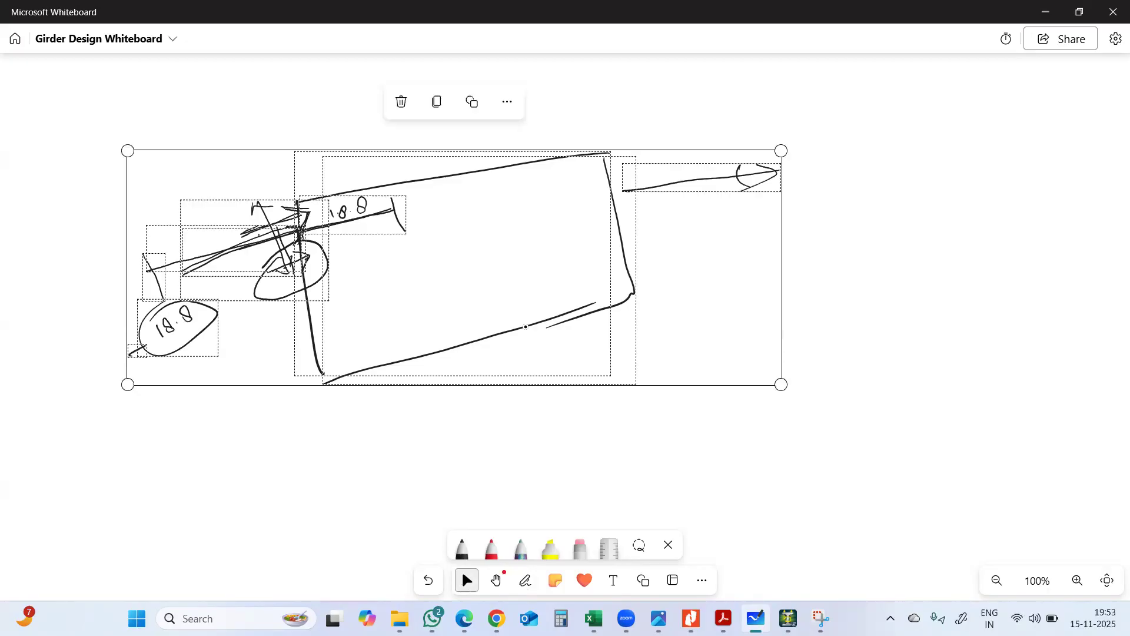
{"action": "key", "text": "Delete"}
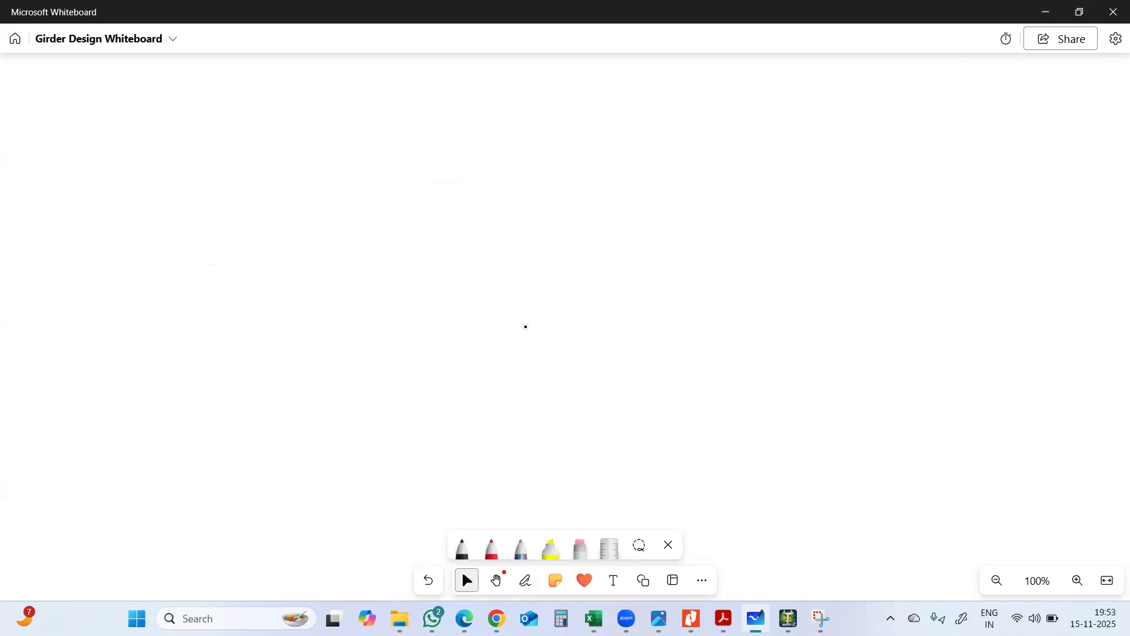
Return to the Load Generation Master workbook and copy the formatting of D21 to the start position in C22
{"action": "left_click", "coordinate": [1046, 11]}
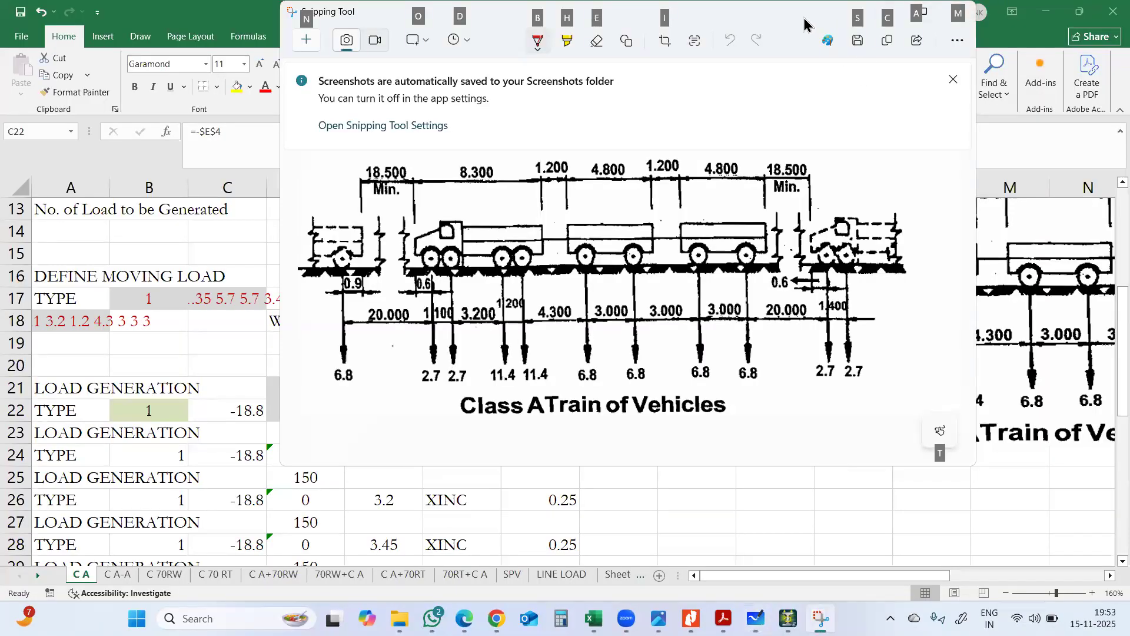
{"action": "left_click", "coordinate": [889, 15]}
{"action": "scroll", "coordinate": [565, 317], "scroll_direction": "down", "scroll_amount": 2}
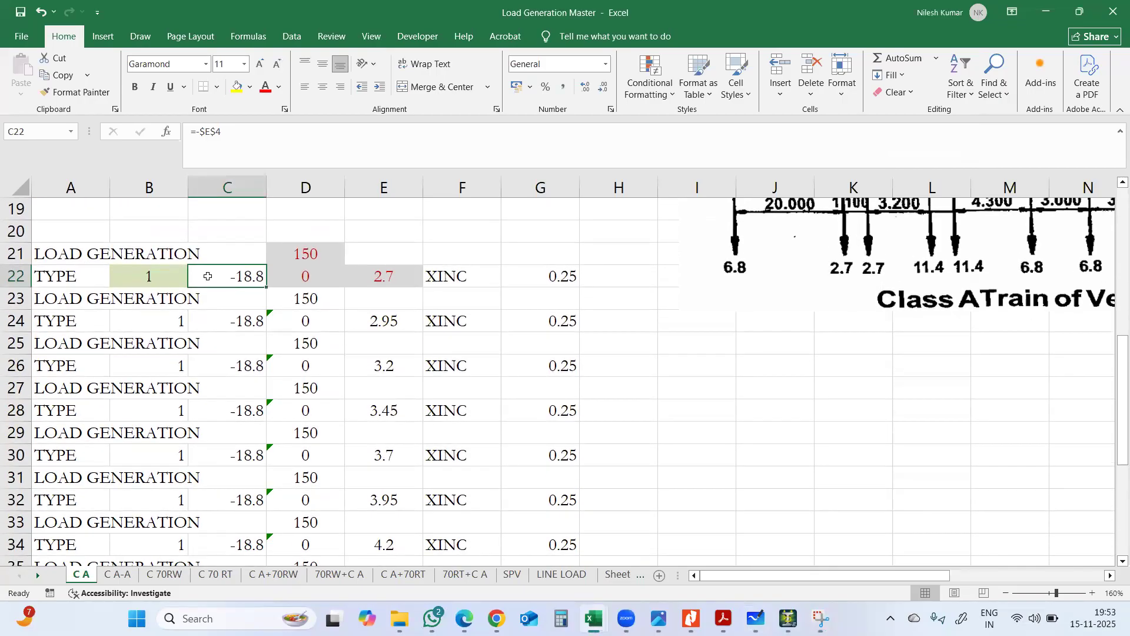
{"action": "left_click", "coordinate": [307, 260]}
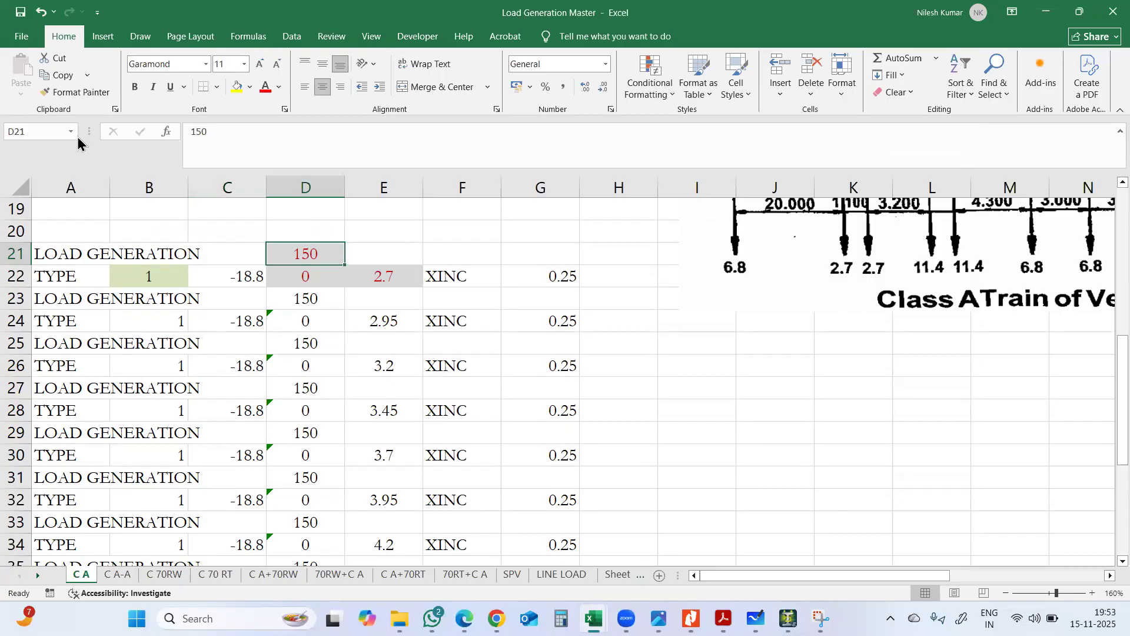
{"action": "left_click", "coordinate": [67, 93]}
{"action": "left_click", "coordinate": [230, 279]}
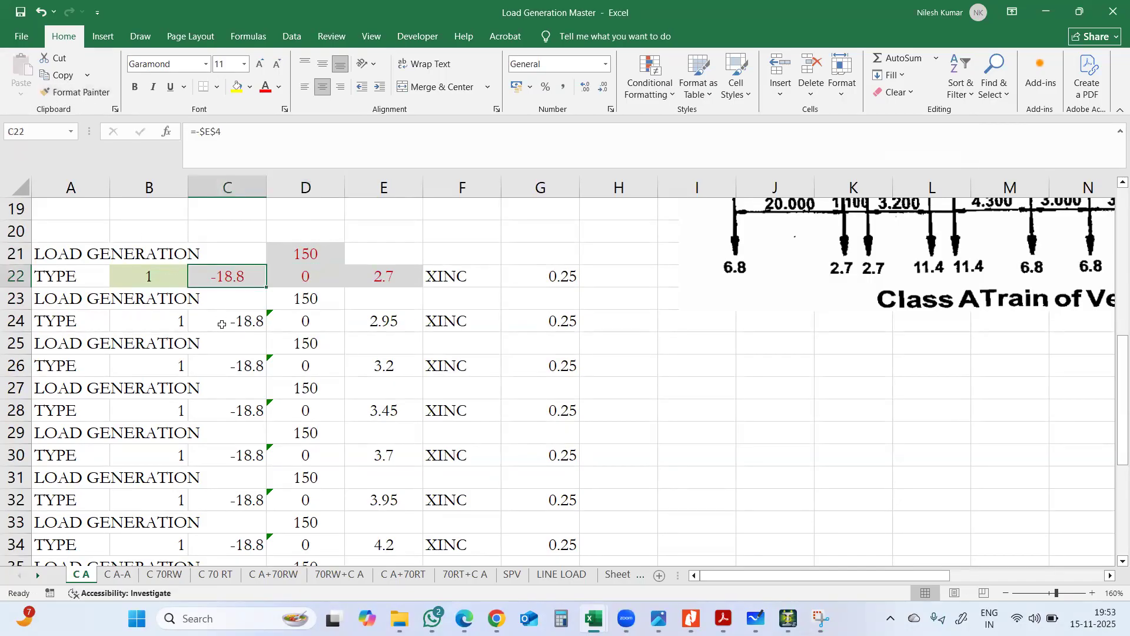
Format the start position in C22 as a number with one decimal place and right-align it
{"action": "left_click", "coordinate": [604, 93]}
{"action": "left_click", "coordinate": [584, 92]}
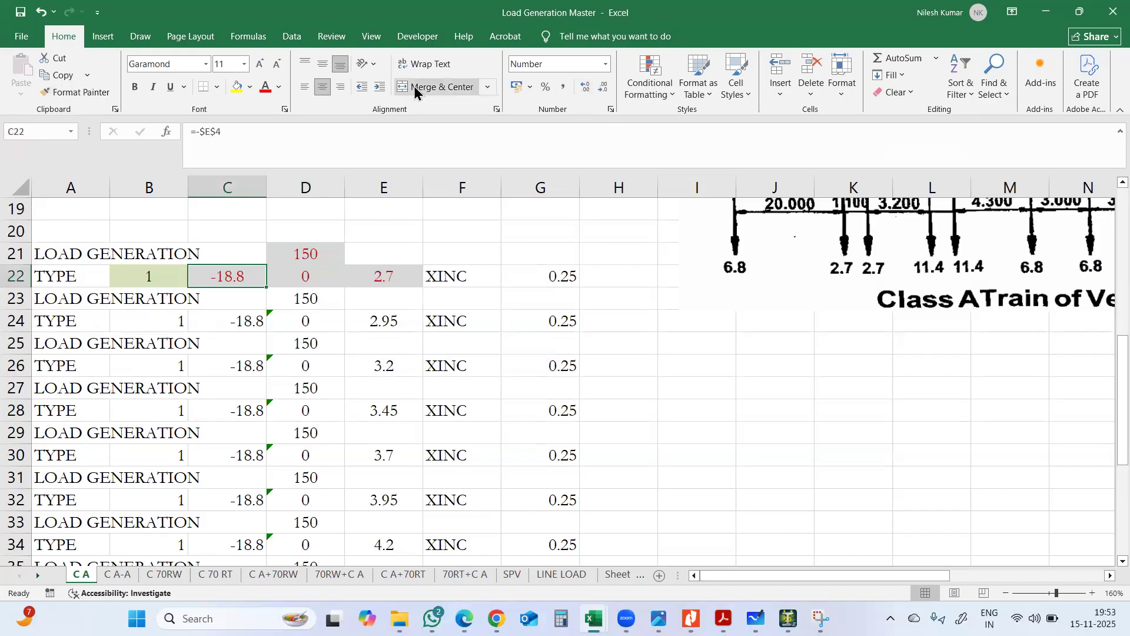
{"action": "left_click", "coordinate": [340, 88]}
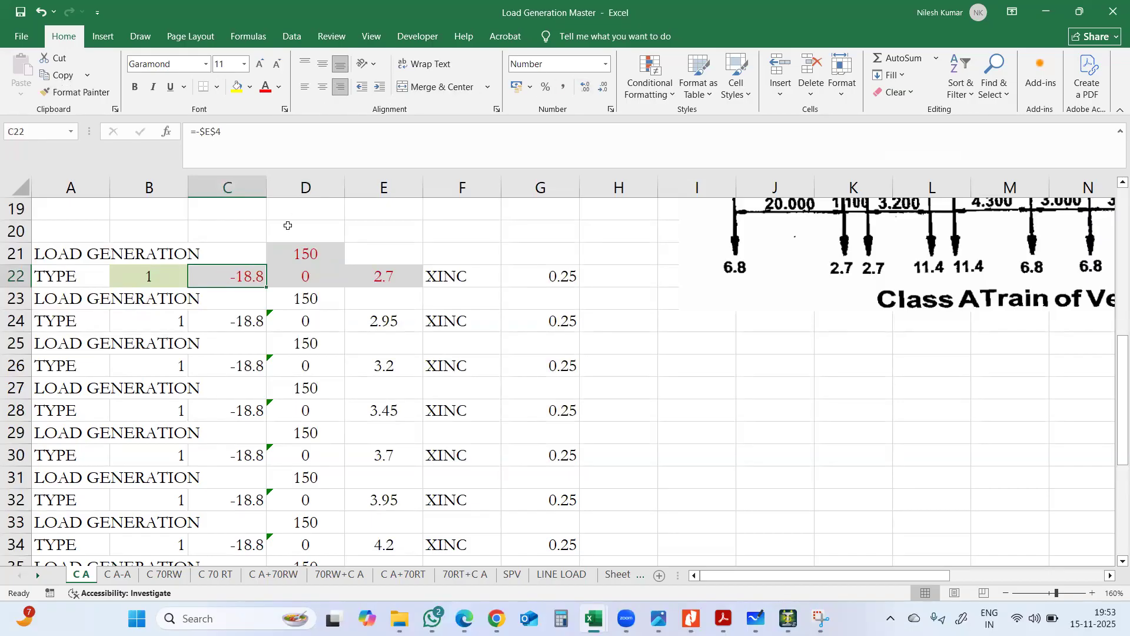
Switch back to Microsoft Whiteboard and sketch a new four-sided deck outline with the pen
{"action": "left_click", "coordinate": [311, 319]}
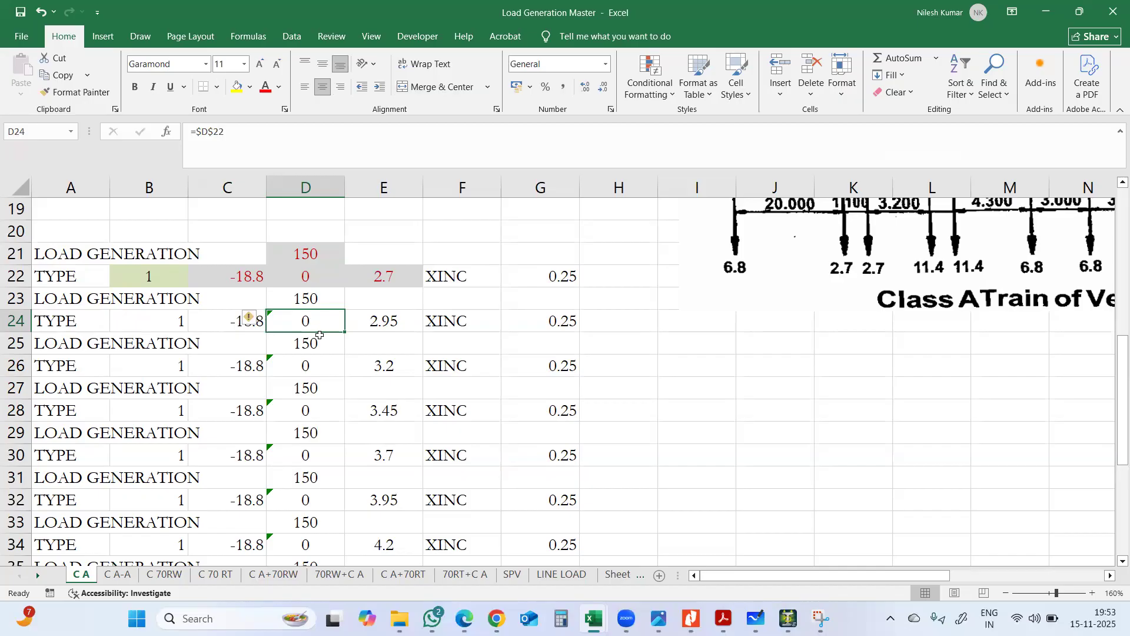
{"action": "left_click", "coordinate": [1046, 12]}
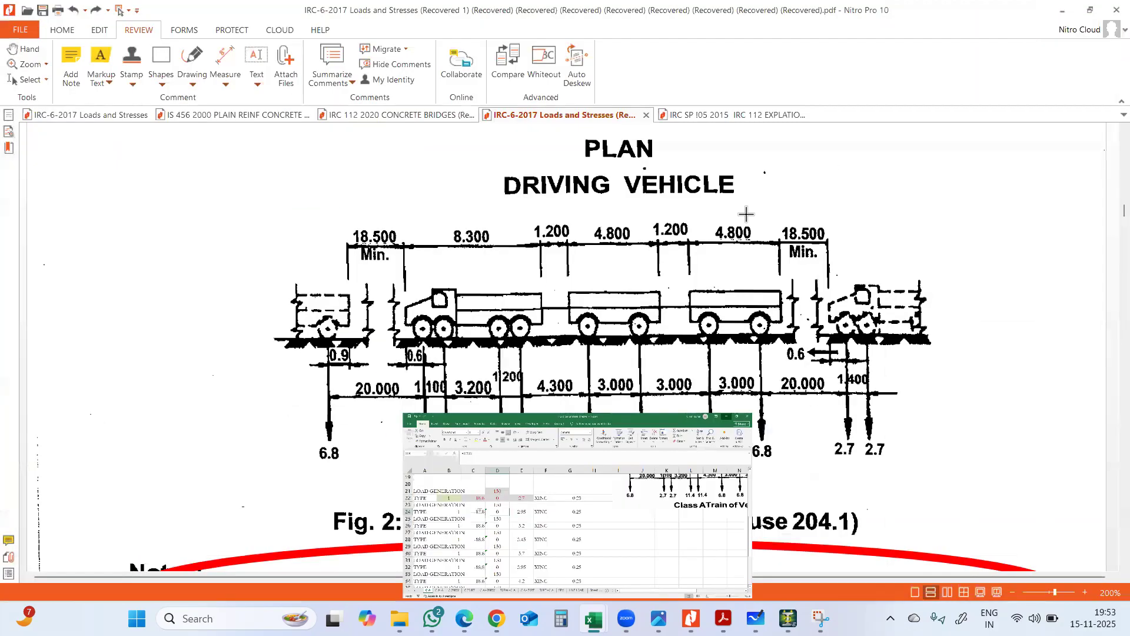
{"action": "left_click", "coordinate": [756, 618]}
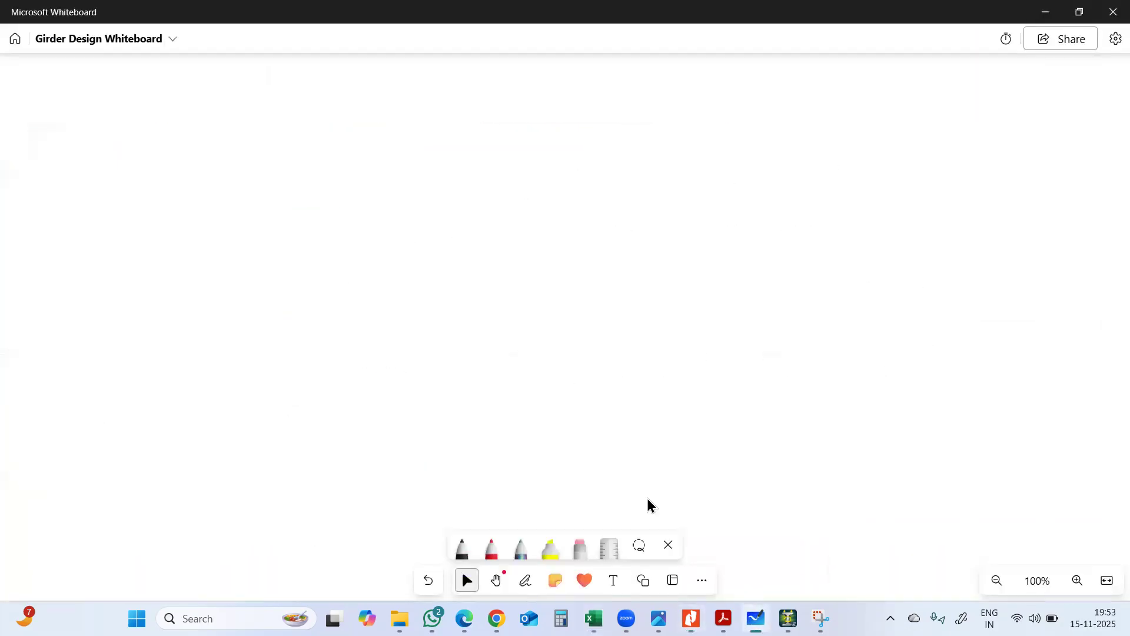
{"action": "key", "text": "alt+w"}
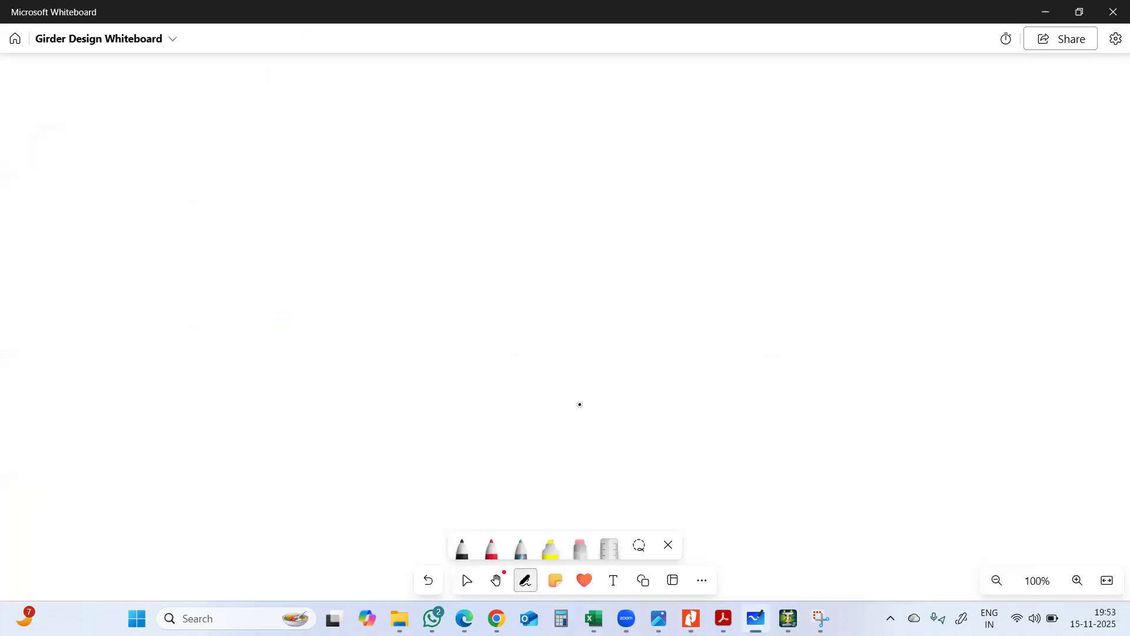
{"action": "left_click_drag", "start_coordinate": [334, 208], "coordinate": [333, 354]}
{"action": "mouse_move", "coordinate": [329, 211]}
{"action": "left_mouse_down"}
{"action": "mouse_move", "coordinate": [609, 179]}
{"action": "mouse_move", "coordinate": [625, 330]}
{"action": "left_mouse_up"}
{"action": "left_click_drag", "start_coordinate": [340, 366], "coordinate": [626, 330]}
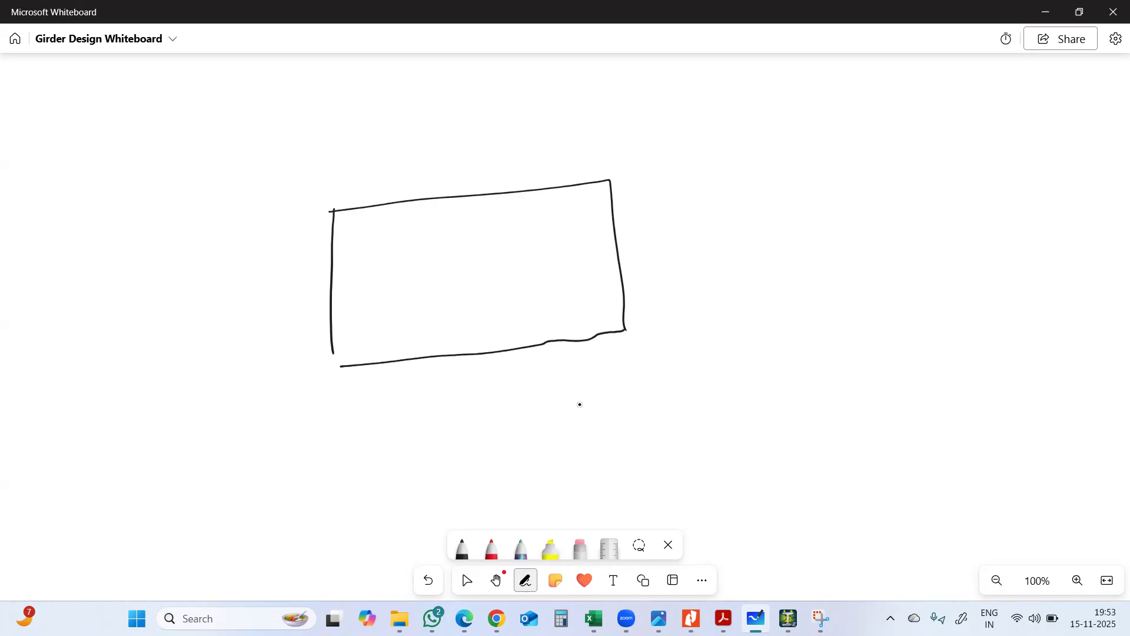
Mark the deck's upper-left corner as the origin (0,0,0), add an x-direction arrow along the upper edge, and label Z0 beside the left edge
{"action": "left_click_drag", "start_coordinate": [332, 211], "coordinate": [335, 214]}
{"action": "mouse_move", "coordinate": [267, 196]}
{"action": "left_mouse_down"}
{"action": "mouse_move", "coordinate": [275, 224]}
{"action": "mouse_move", "coordinate": [282, 200]}
{"action": "left_mouse_up"}
{"action": "mouse_move", "coordinate": [294, 208]}
{"action": "left_mouse_down"}
{"action": "mouse_move", "coordinate": [326, 190]}
{"action": "mouse_move", "coordinate": [418, 203]}
{"action": "left_mouse_up"}
{"action": "mouse_move", "coordinate": [396, 196]}
{"action": "left_mouse_down"}
{"action": "mouse_move", "coordinate": [420, 202]}
{"action": "mouse_move", "coordinate": [388, 224]}
{"action": "mouse_move", "coordinate": [392, 238]}
{"action": "mouse_move", "coordinate": [331, 263]}
{"action": "mouse_move", "coordinate": [280, 259]}
{"action": "mouse_move", "coordinate": [295, 257]}
{"action": "left_mouse_up"}
{"action": "mouse_move", "coordinate": [303, 251]}
{"action": "left_mouse_down"}
{"action": "mouse_move", "coordinate": [298, 259]}
{"action": "mouse_move", "coordinate": [306, 252]}
{"action": "left_mouse_up"}
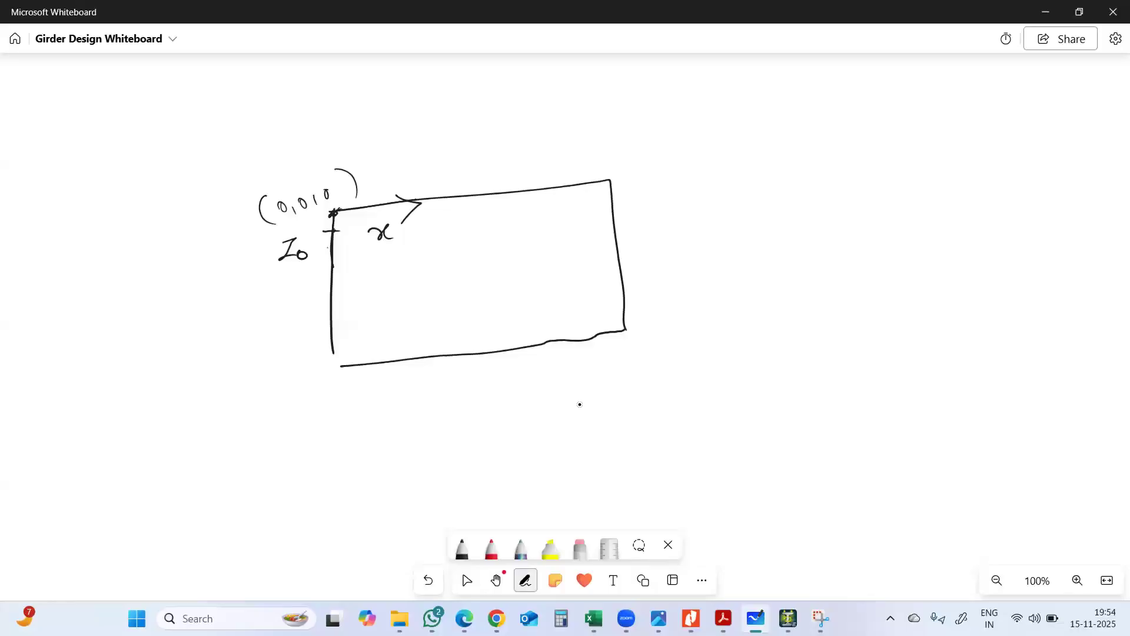
Write 0.9 beside a new tick on the deck's left edge and sketch two perpendicular axis lines below the deck
{"action": "left_click", "coordinate": [352, 255]}
{"action": "mouse_move", "coordinate": [346, 252]}
{"action": "left_mouse_down"}
{"action": "mouse_move", "coordinate": [354, 266]}
{"action": "mouse_move", "coordinate": [343, 256]}
{"action": "left_mouse_up"}
{"action": "left_click", "coordinate": [467, 580]}
{"action": "mouse_move", "coordinate": [265, 362]}
{"action": "left_mouse_down"}
{"action": "mouse_move", "coordinate": [267, 433]}
{"action": "mouse_move", "coordinate": [400, 407]}
{"action": "left_mouse_up"}
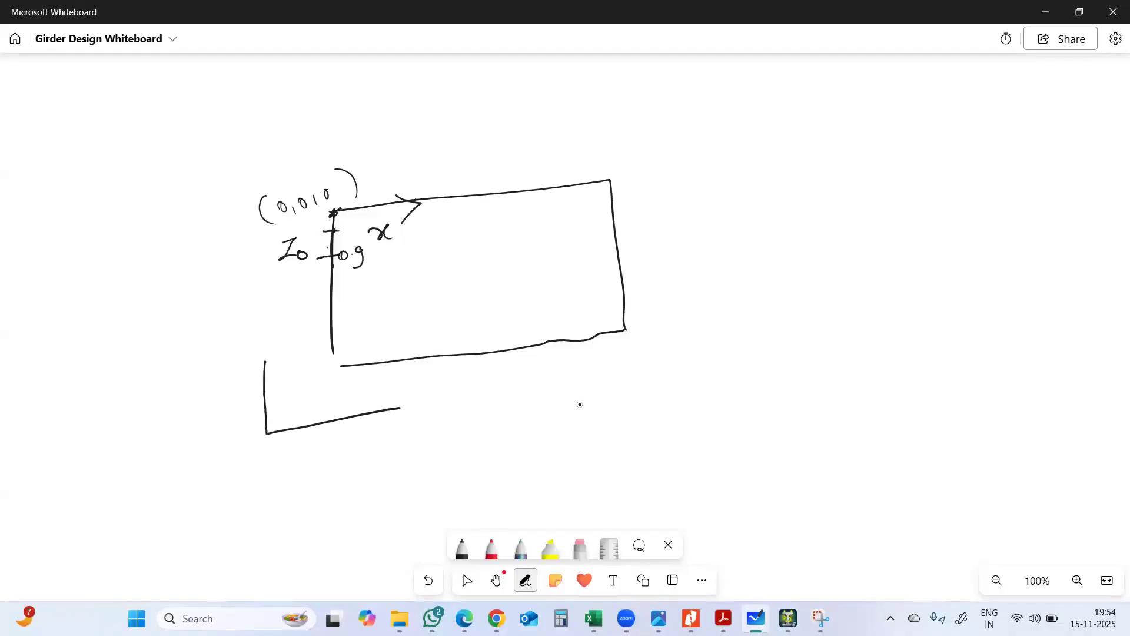
Add a diagonal third axis with an arrowhead and circled label, and circle the offset between the ticks beside Z0
{"action": "mouse_move", "coordinate": [269, 435]}
{"action": "left_mouse_down"}
{"action": "mouse_move", "coordinate": [201, 478]}
{"action": "mouse_move", "coordinate": [223, 477]}
{"action": "left_mouse_up"}
{"action": "left_click_drag", "start_coordinate": [202, 438], "coordinate": [269, 432]}
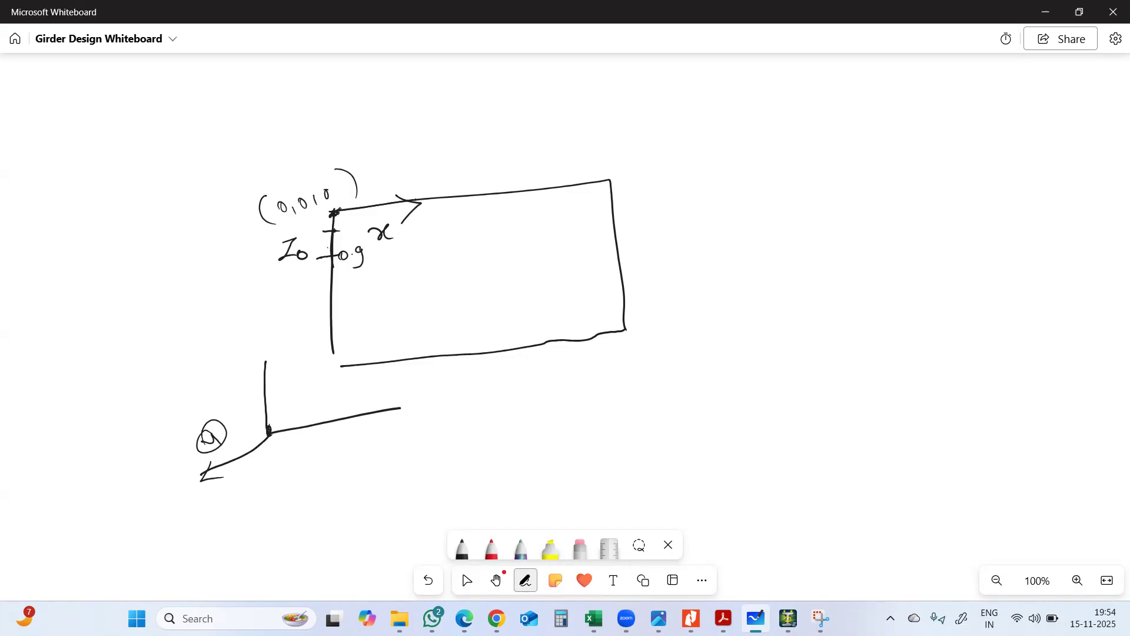
{"action": "mouse_move", "coordinate": [316, 261]}
{"action": "left_mouse_down"}
{"action": "mouse_move", "coordinate": [345, 254]}
{"action": "mouse_move", "coordinate": [316, 254]}
{"action": "mouse_move", "coordinate": [318, 231]}
{"action": "left_mouse_up"}
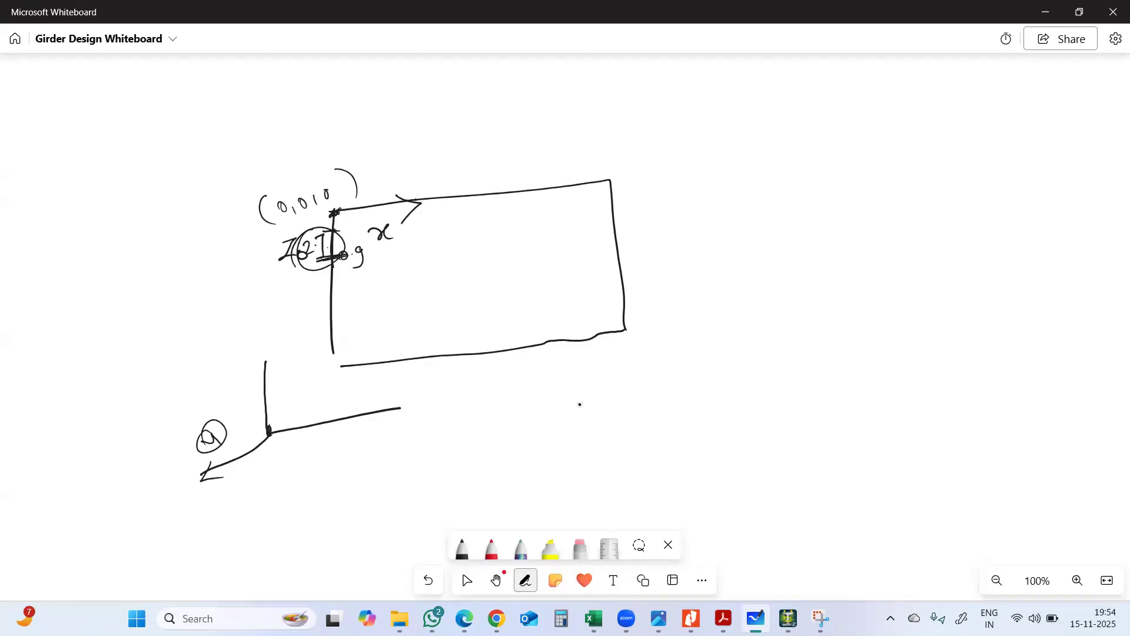
{"action": "key", "text": "Escape"}
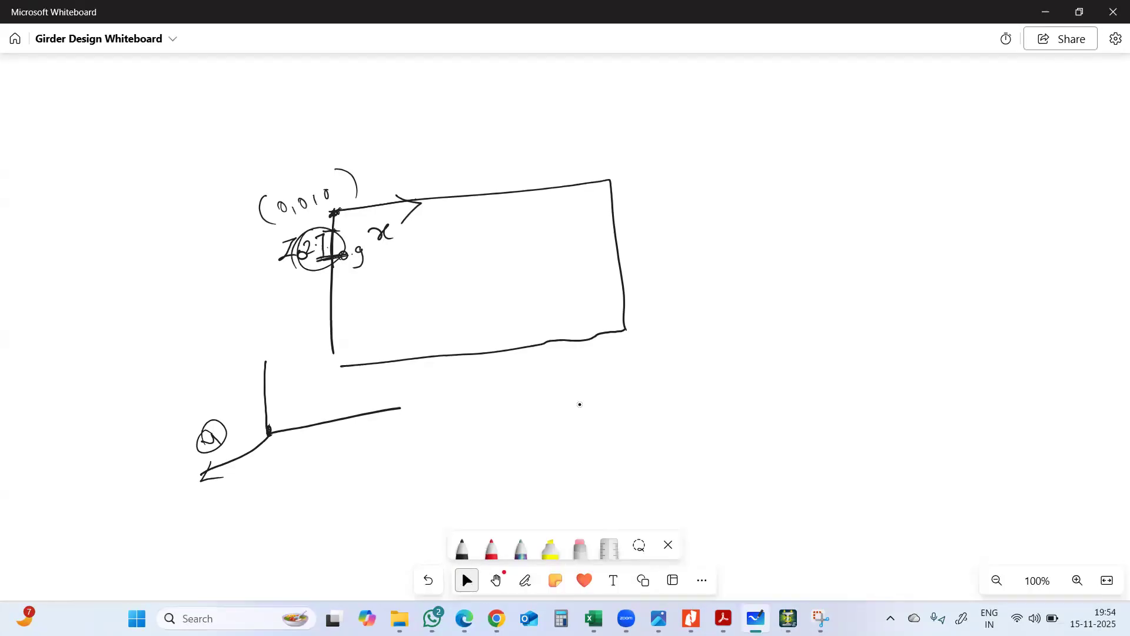
Return to the Load Generation Master workbook and inspect the transverse start position in E22 and the axle width in E18
{"action": "left_click", "coordinate": [1045, 12]}
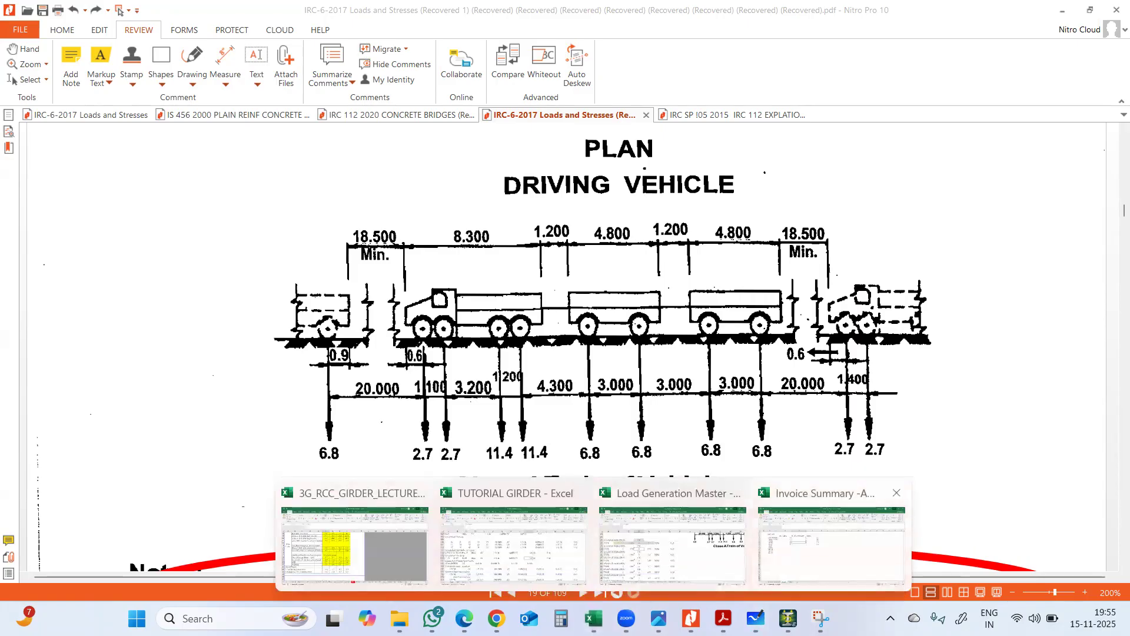
{"action": "left_click", "coordinate": [594, 619]}
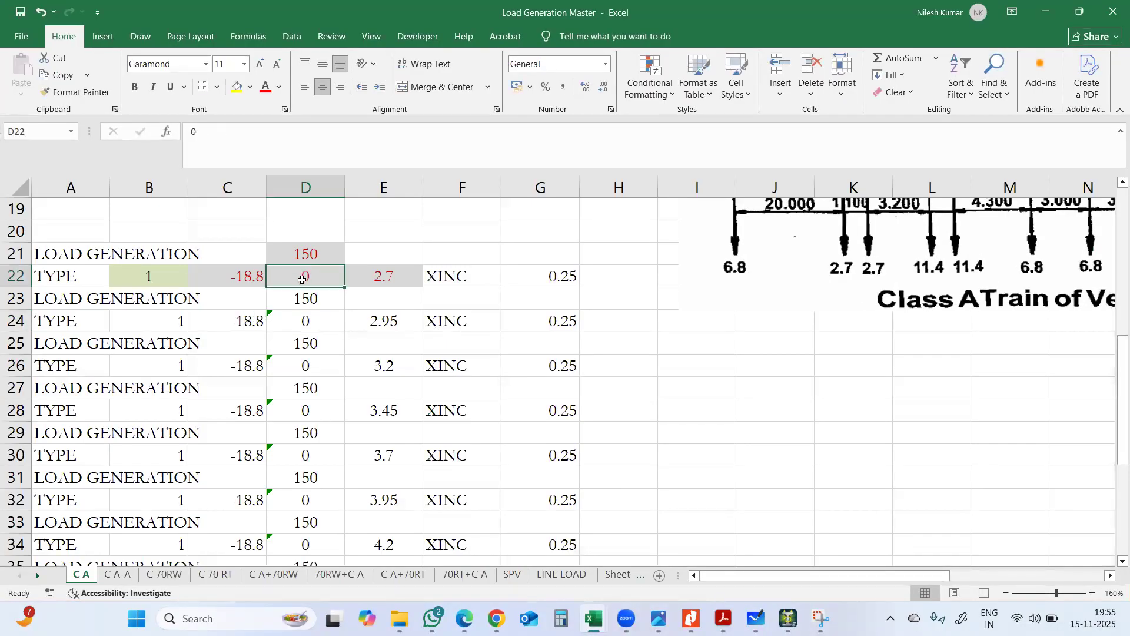
{"action": "left_click", "coordinate": [377, 275]}
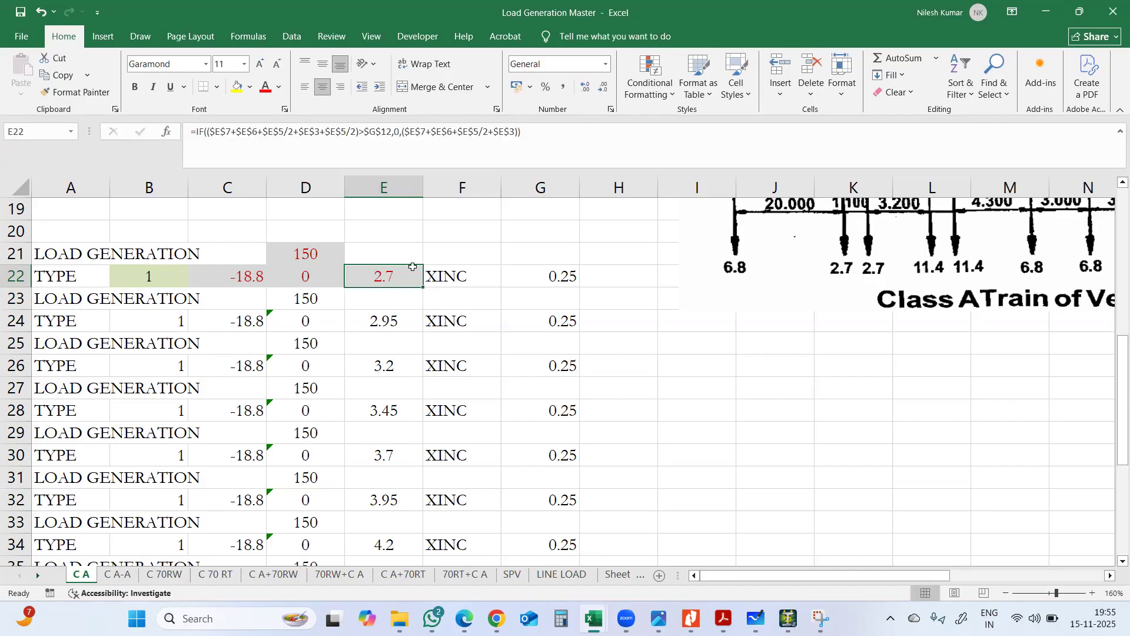
{"action": "scroll", "coordinate": [443, 272], "scroll_direction": "up", "scroll_amount": 1}
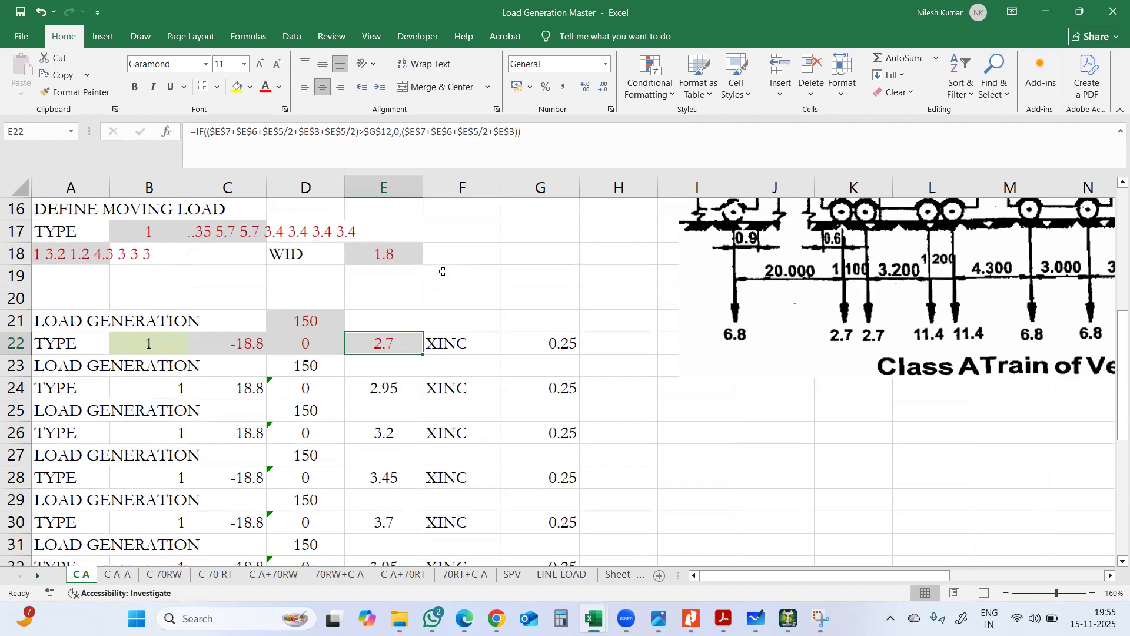
{"action": "left_click", "coordinate": [379, 261]}
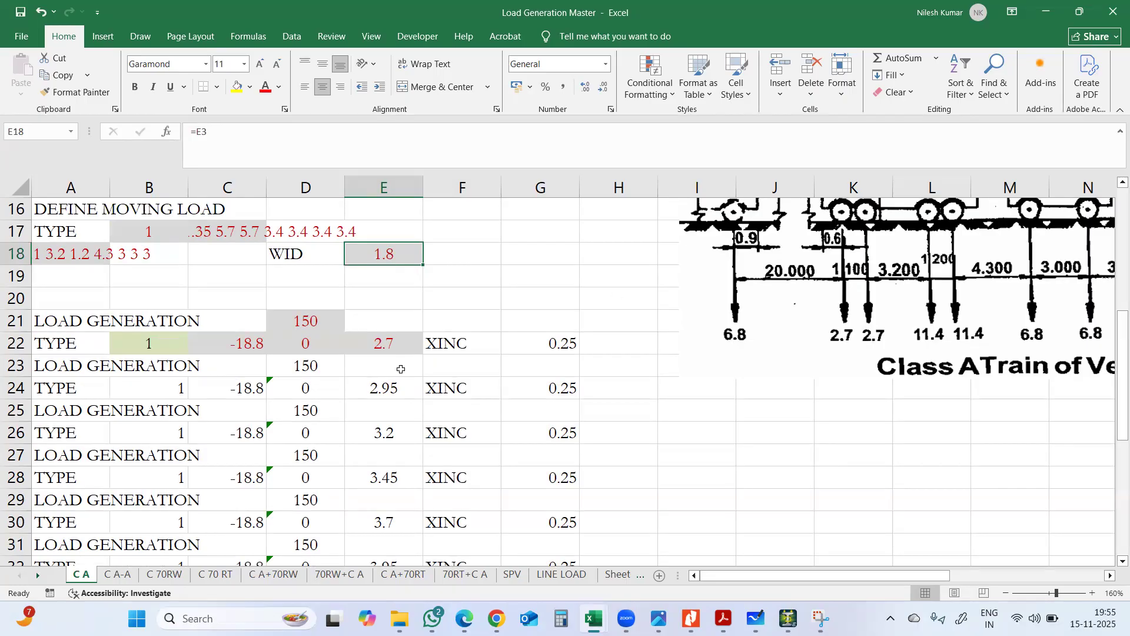
{"action": "left_click", "coordinate": [403, 348]}
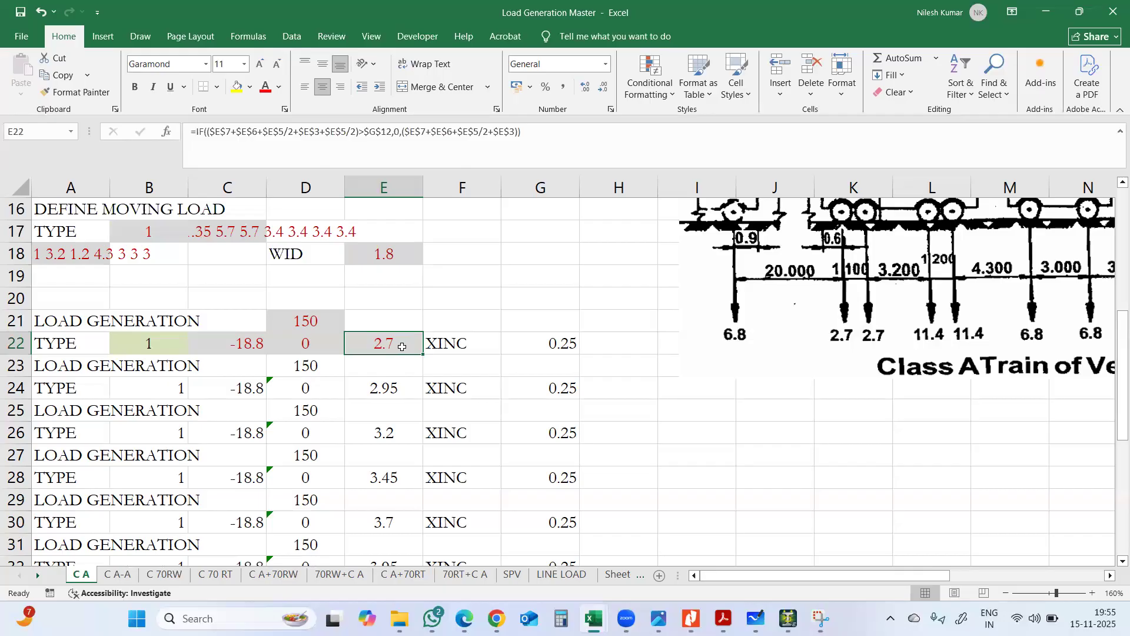
Check the transverse increment in E9 and the formula in E24 that uses it
{"action": "scroll", "coordinate": [373, 297], "scroll_direction": "up", "scroll_amount": 2}
{"action": "scroll", "coordinate": [373, 297], "scroll_direction": "up", "scroll_amount": 1}
{"action": "left_click", "coordinate": [383, 254]}
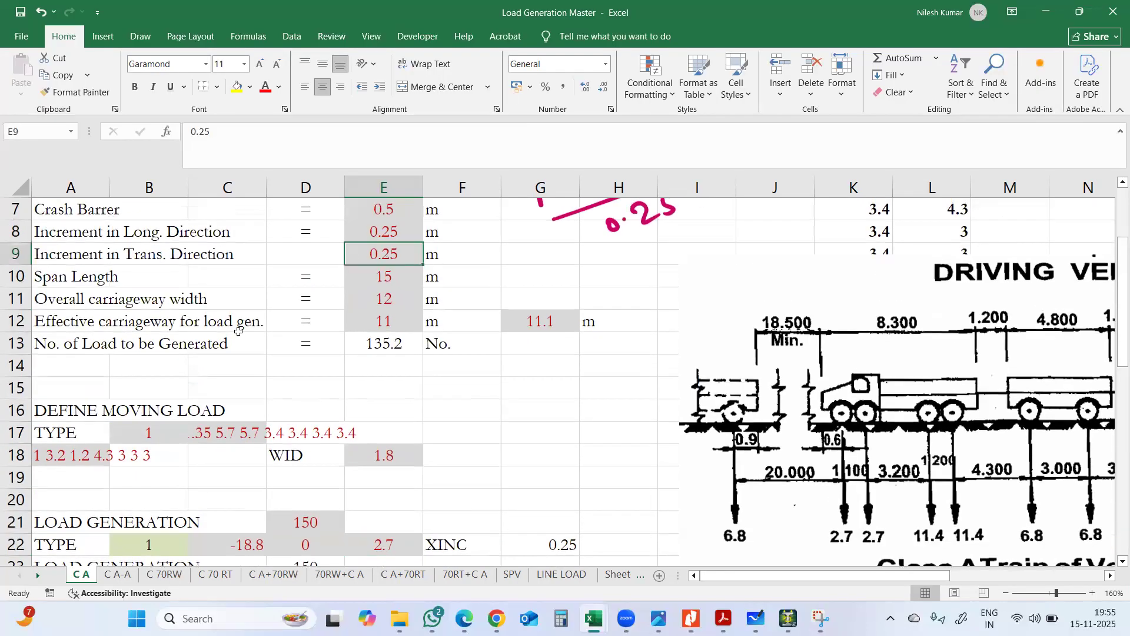
{"action": "scroll", "coordinate": [302, 327], "scroll_direction": "down", "scroll_amount": 3}
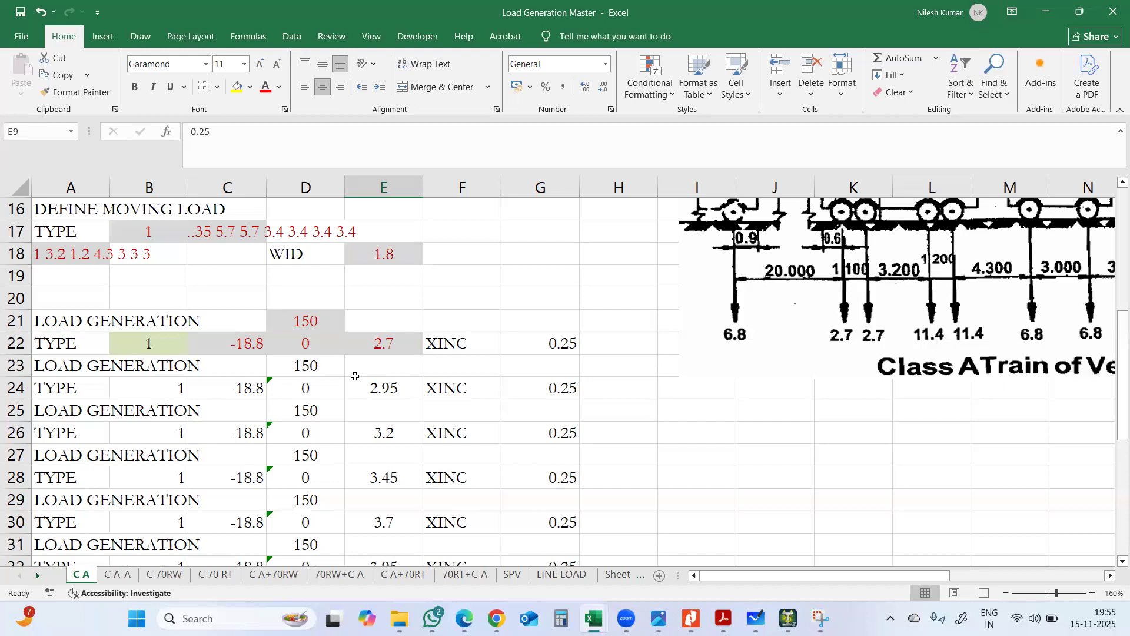
{"action": "left_click", "coordinate": [371, 386]}
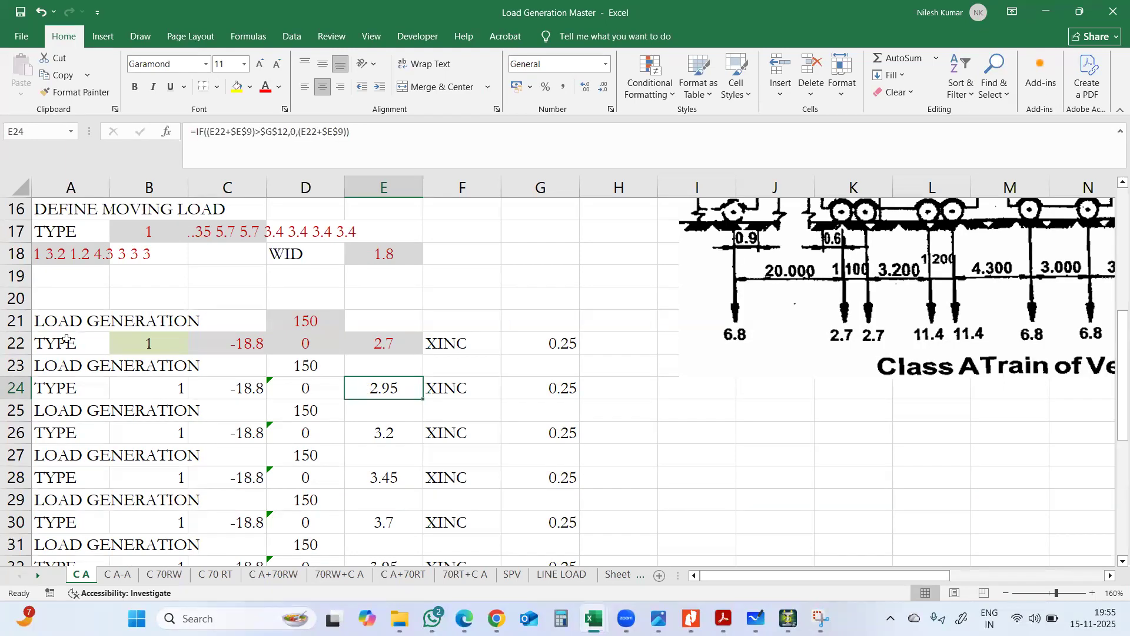
Highlight the first load generation block A21:G22 and examine the type, start coordinates and XINC increment in row 24
{"action": "left_click_drag", "start_coordinate": [57, 318], "coordinate": [540, 352]}
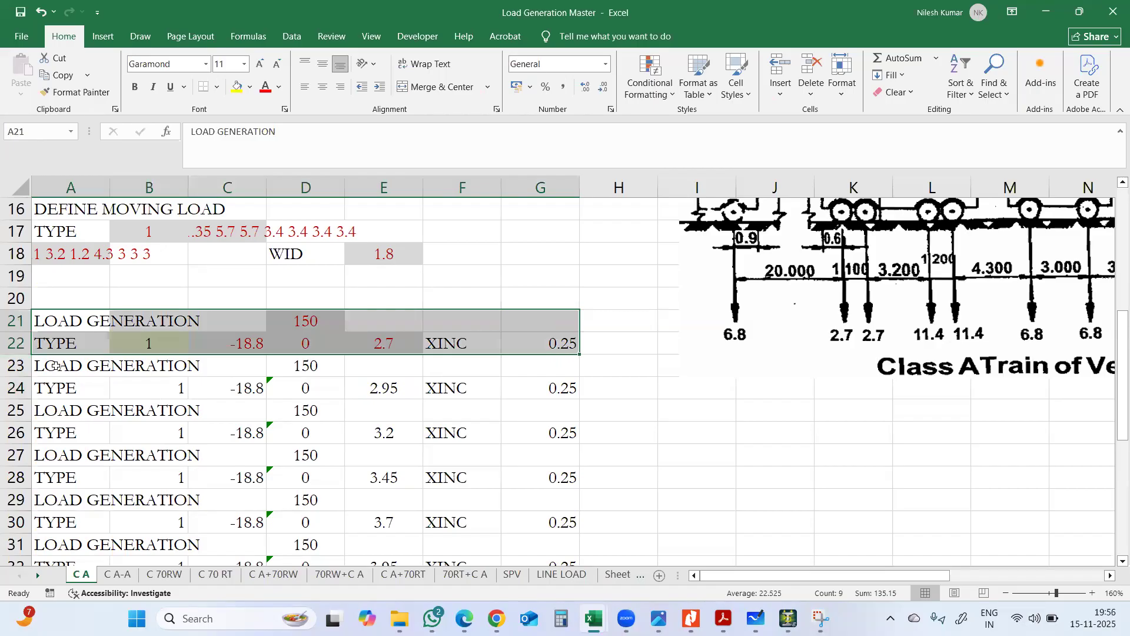
{"action": "scroll", "coordinate": [56, 366], "scroll_direction": "down", "scroll_amount": 1}
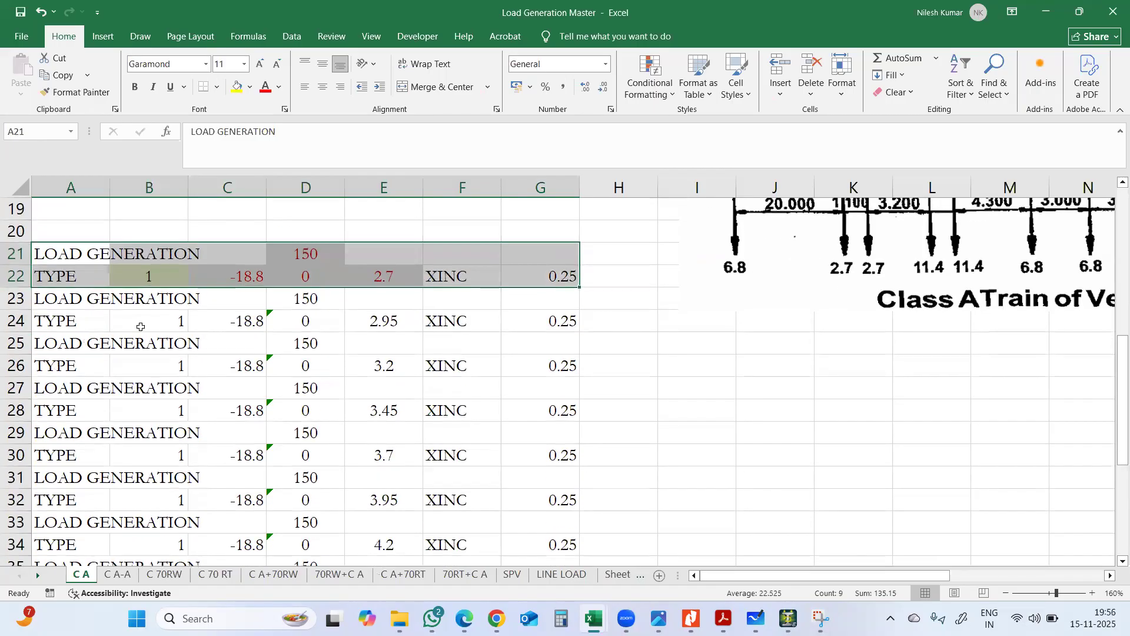
{"action": "left_click", "coordinate": [169, 319]}
{"action": "left_click", "coordinate": [245, 323]}
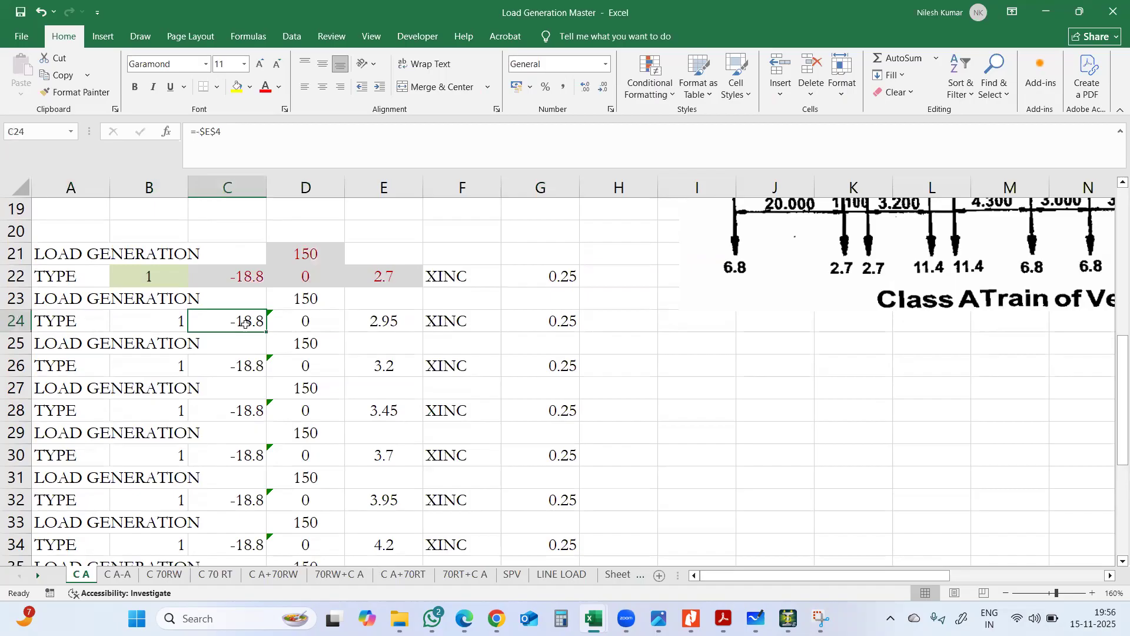
{"action": "left_click", "coordinate": [288, 323]}
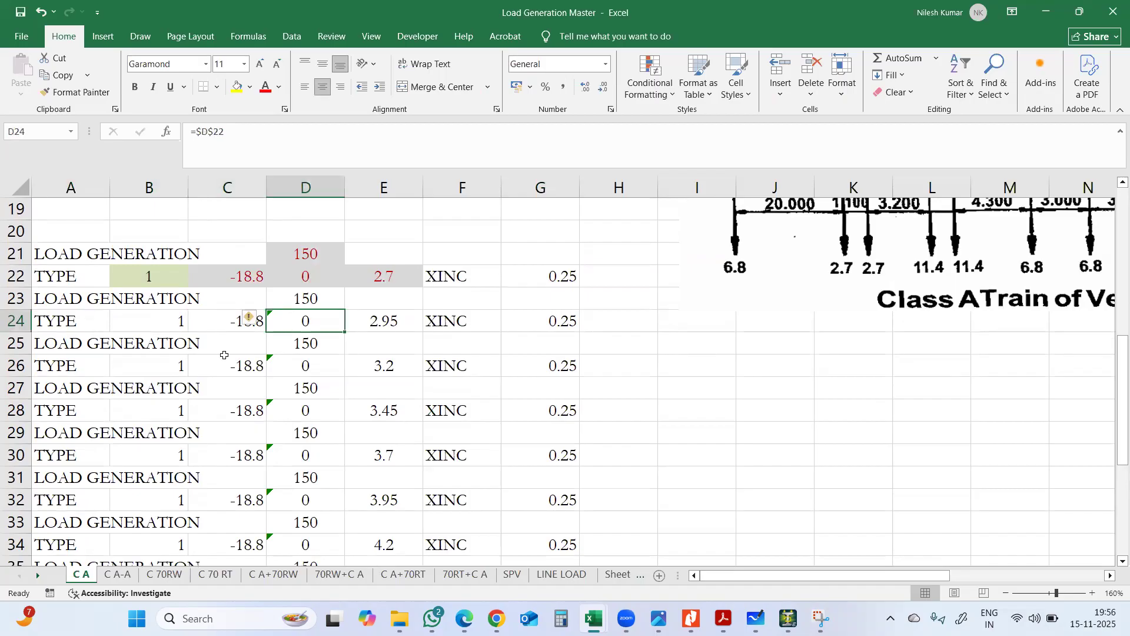
{"action": "left_click", "coordinate": [382, 322]}
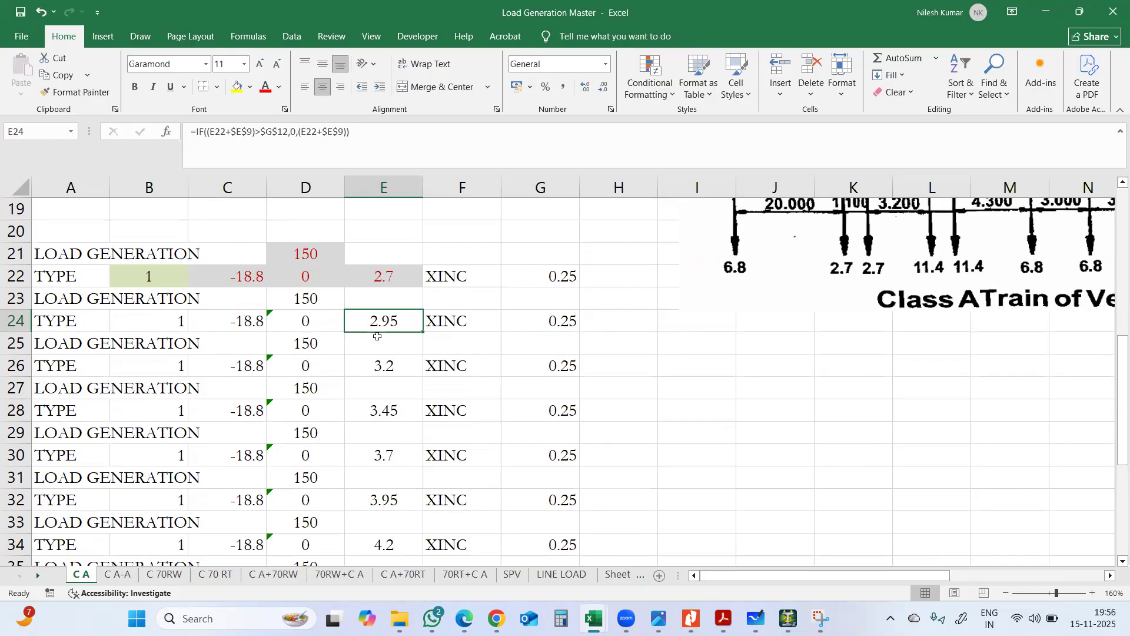
{"action": "left_click", "coordinate": [462, 325]}
{"action": "left_click", "coordinate": [568, 323]}
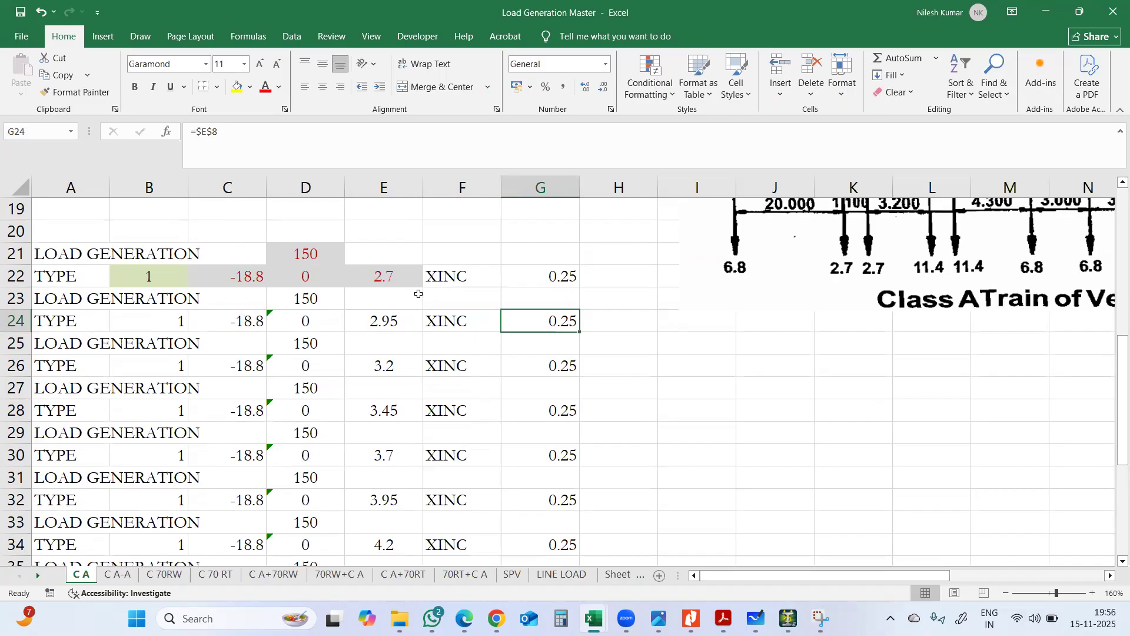
Review the repeated load generation rows, inspecting the IF formula in E24 and the number of generated loads in D25
{"action": "scroll", "coordinate": [418, 294], "scroll_direction": "down", "scroll_amount": 1}
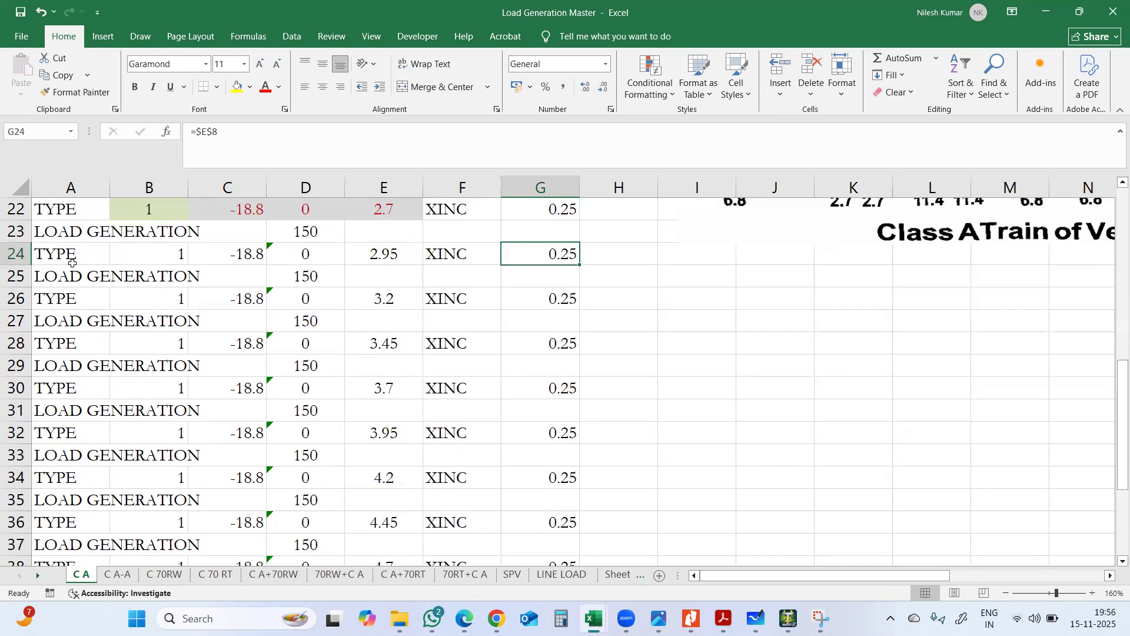
{"action": "scroll", "coordinate": [497, 361], "scroll_direction": "down", "scroll_amount": 4}
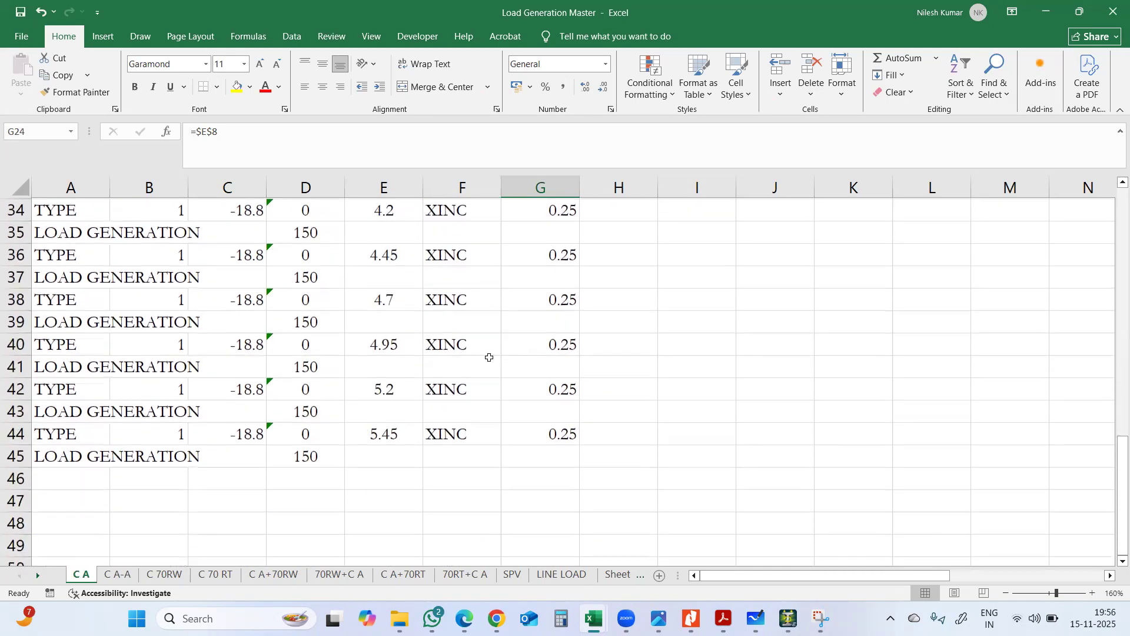
{"action": "scroll", "coordinate": [492, 356], "scroll_direction": "up", "scroll_amount": 6}
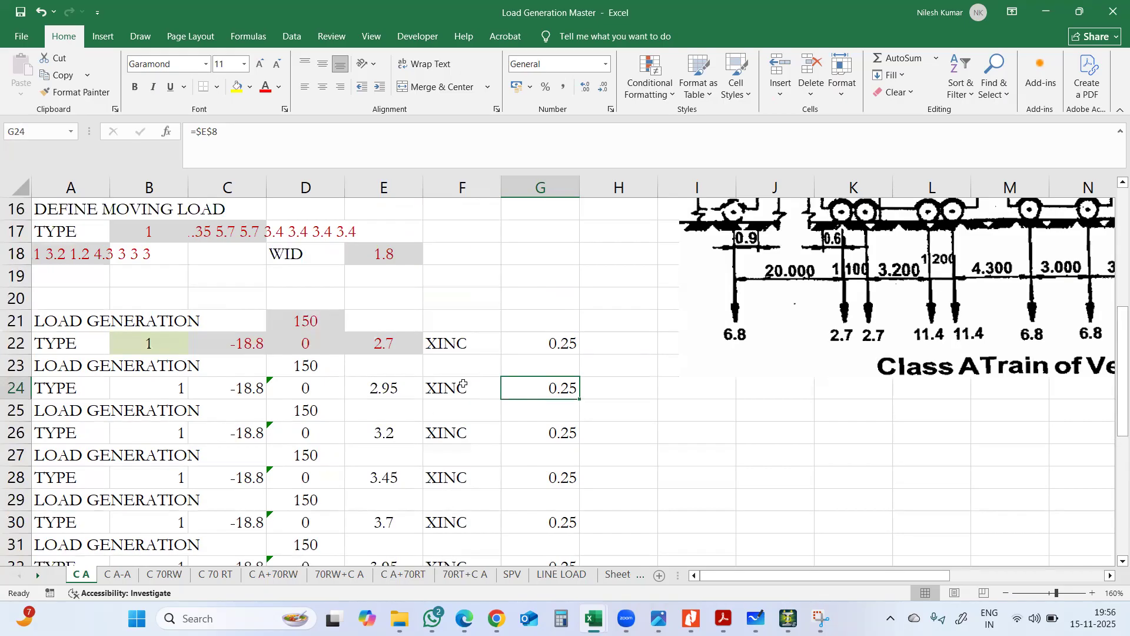
{"action": "left_click", "coordinate": [373, 390]}
{"action": "double_click", "coordinate": [373, 391]}
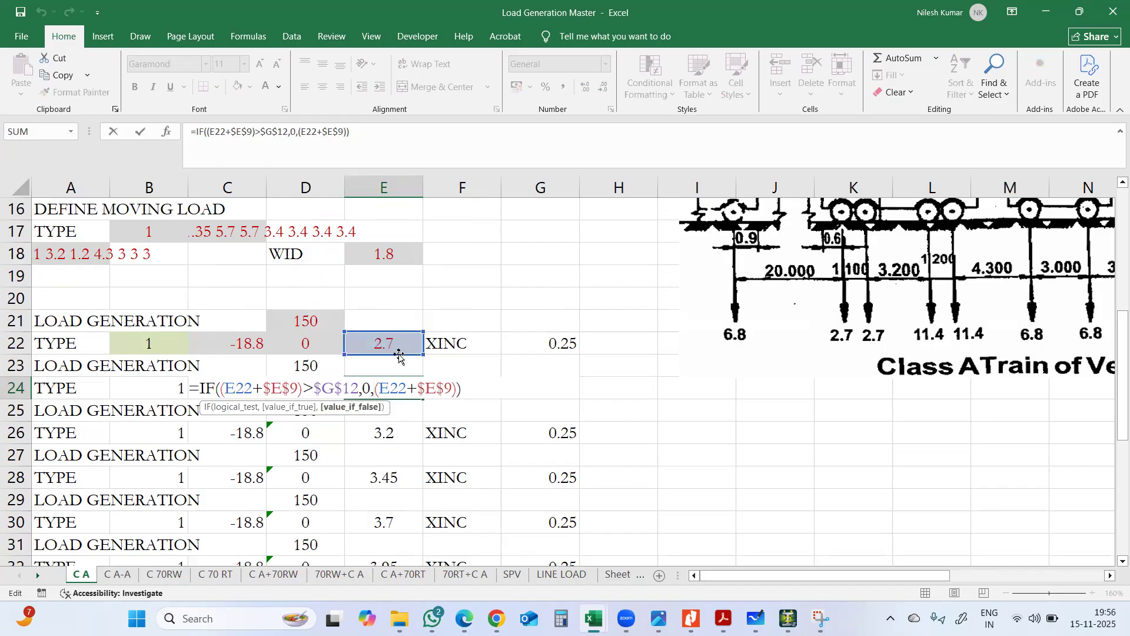
{"action": "key", "text": "Escape"}
{"action": "left_click", "coordinate": [298, 410]}
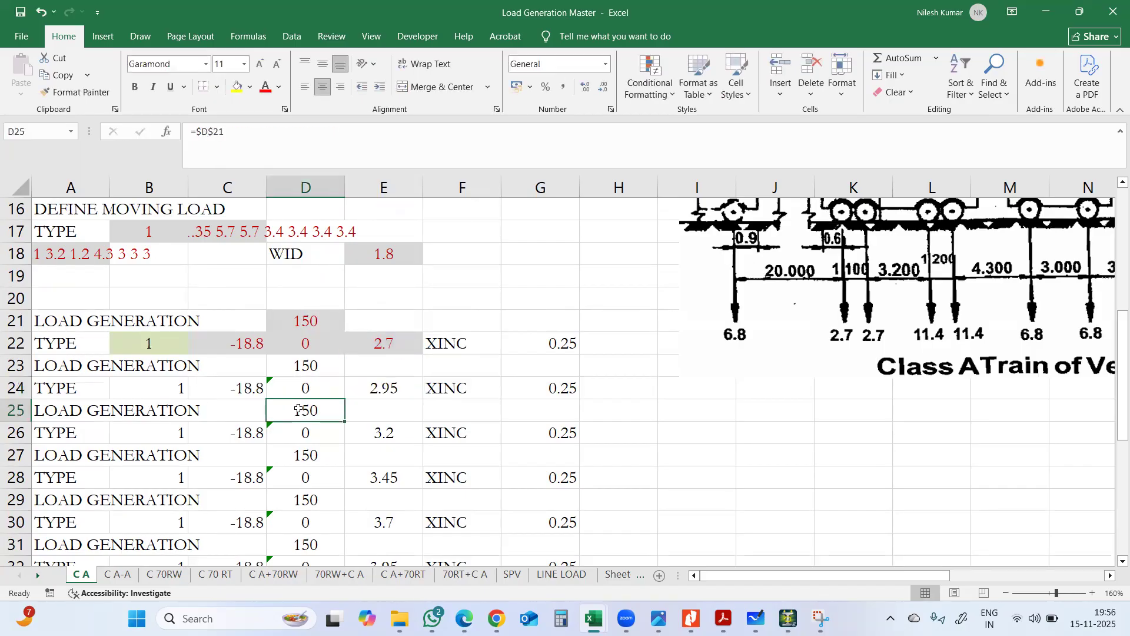
{"action": "left_click", "coordinate": [91, 416]}
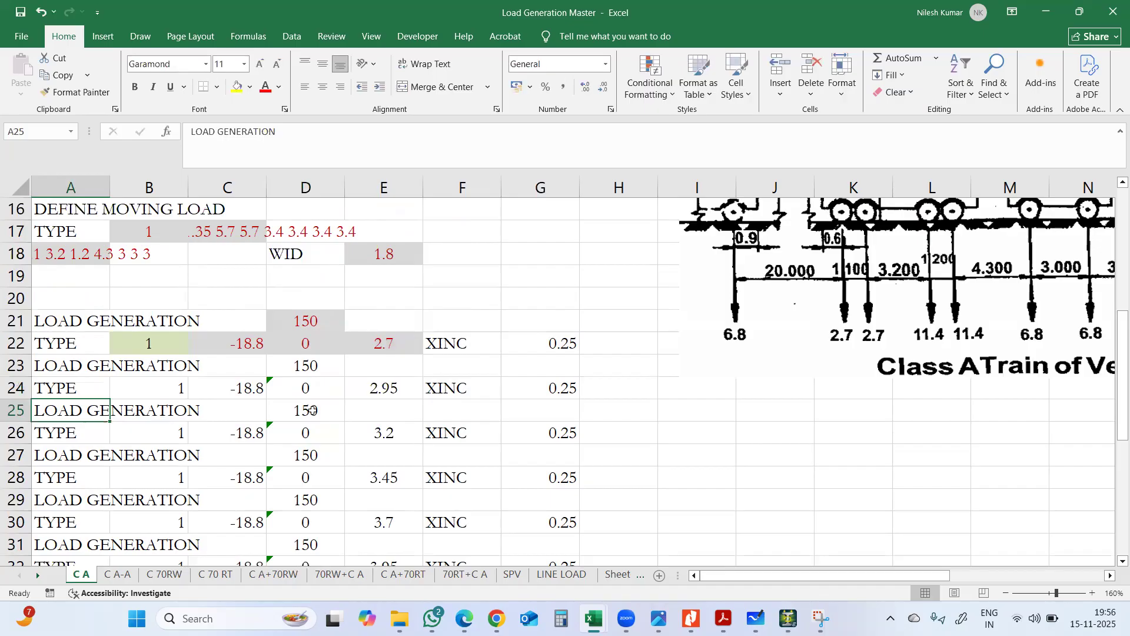
{"action": "left_click", "coordinate": [312, 411]}
{"action": "left_click", "coordinate": [527, 394]}
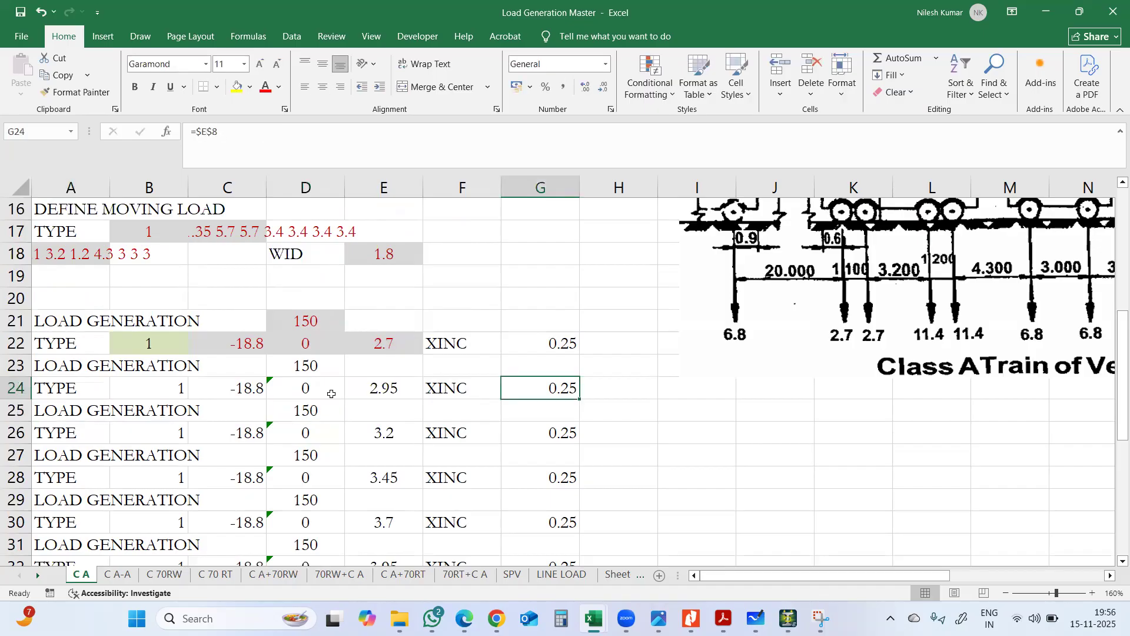
Copy the last TYPE and LOAD GENERATION row pair, A44:G45
{"action": "scroll", "coordinate": [76, 391], "scroll_direction": "down", "scroll_amount": 6}
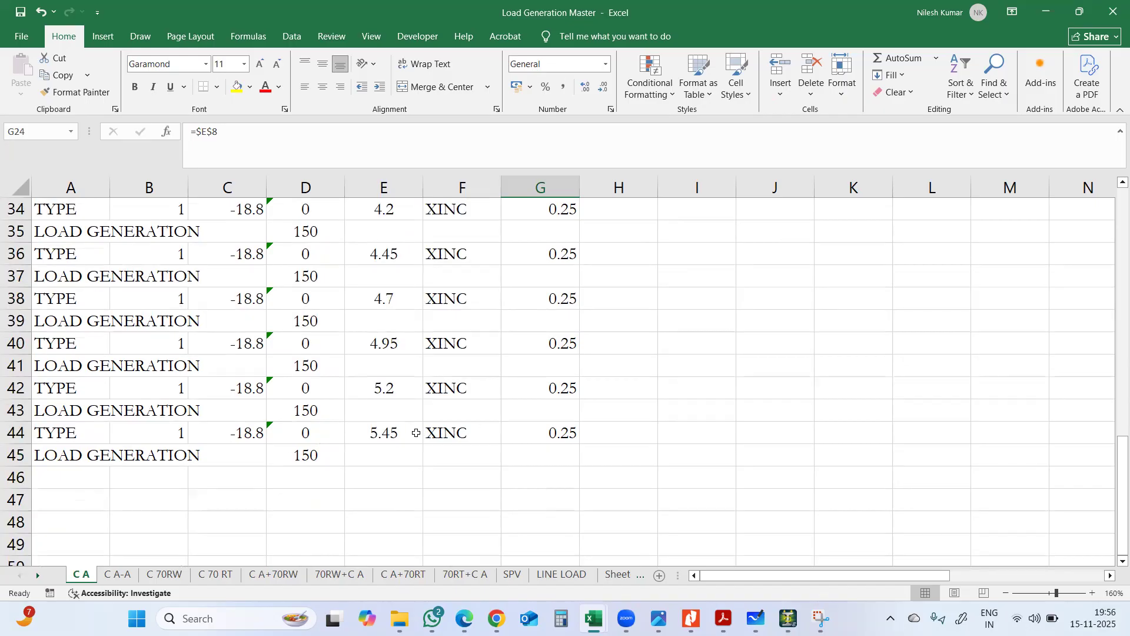
{"action": "scroll", "coordinate": [139, 367], "scroll_direction": "down", "scroll_amount": 2}
{"action": "left_click_drag", "start_coordinate": [50, 297], "coordinate": [562, 328]}
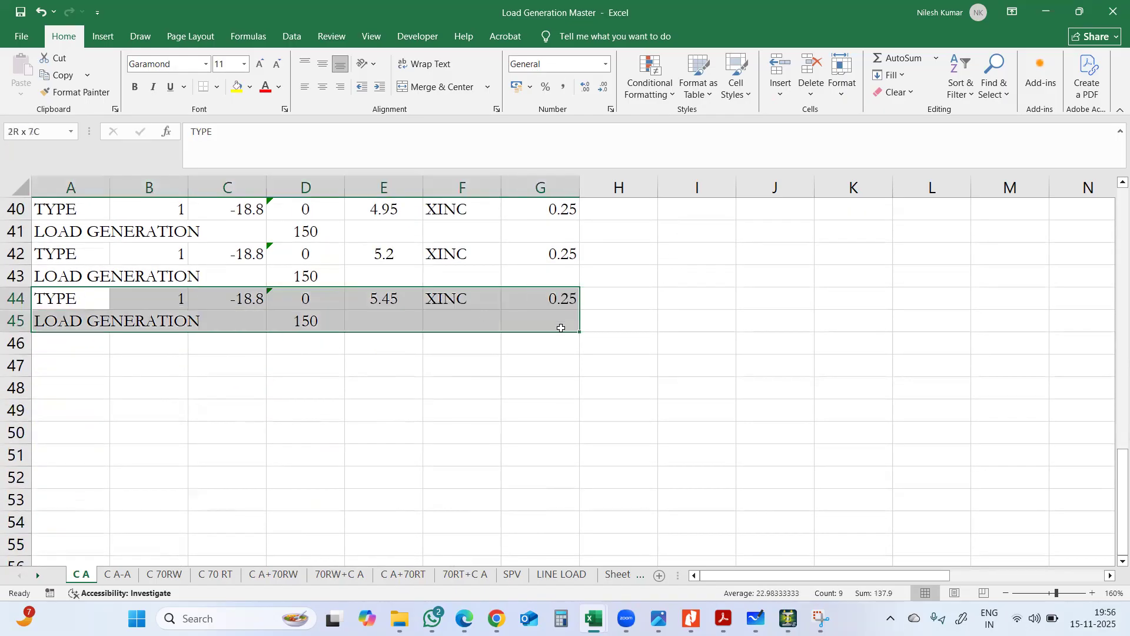
{"action": "right_click", "coordinate": [561, 328]}
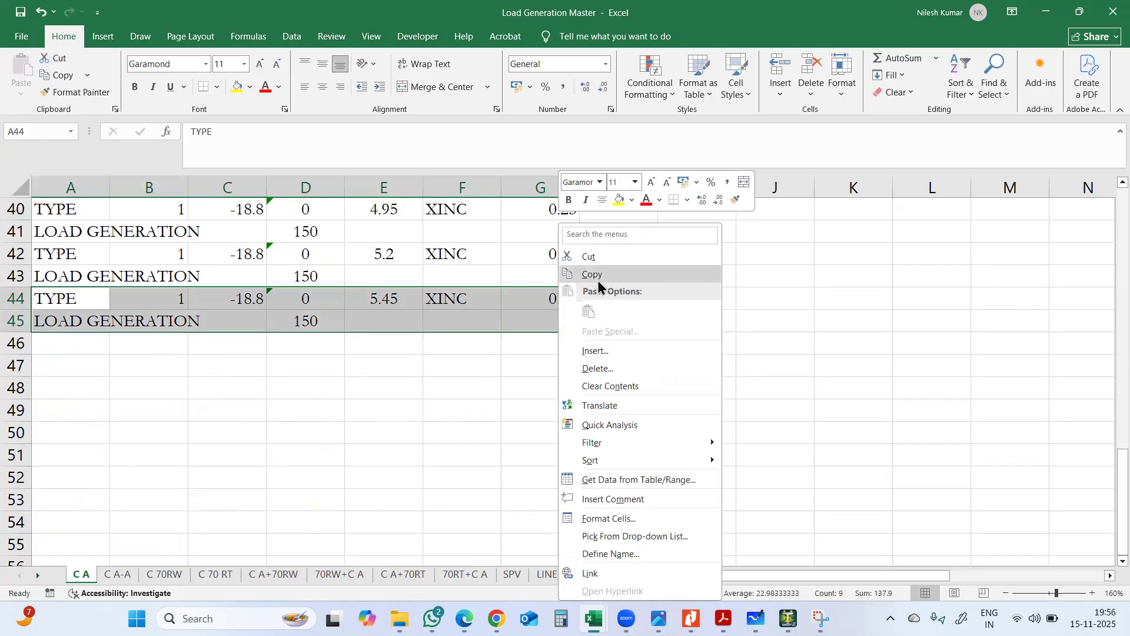
{"action": "left_click", "coordinate": [598, 281]}
Paste the copied row pair repeatedly down A46:A71 to extend the load generation list
{"action": "scroll", "coordinate": [434, 377], "scroll_direction": "up", "scroll_amount": 2}
{"action": "scroll", "coordinate": [434, 377], "scroll_direction": "up", "scroll_amount": 11}
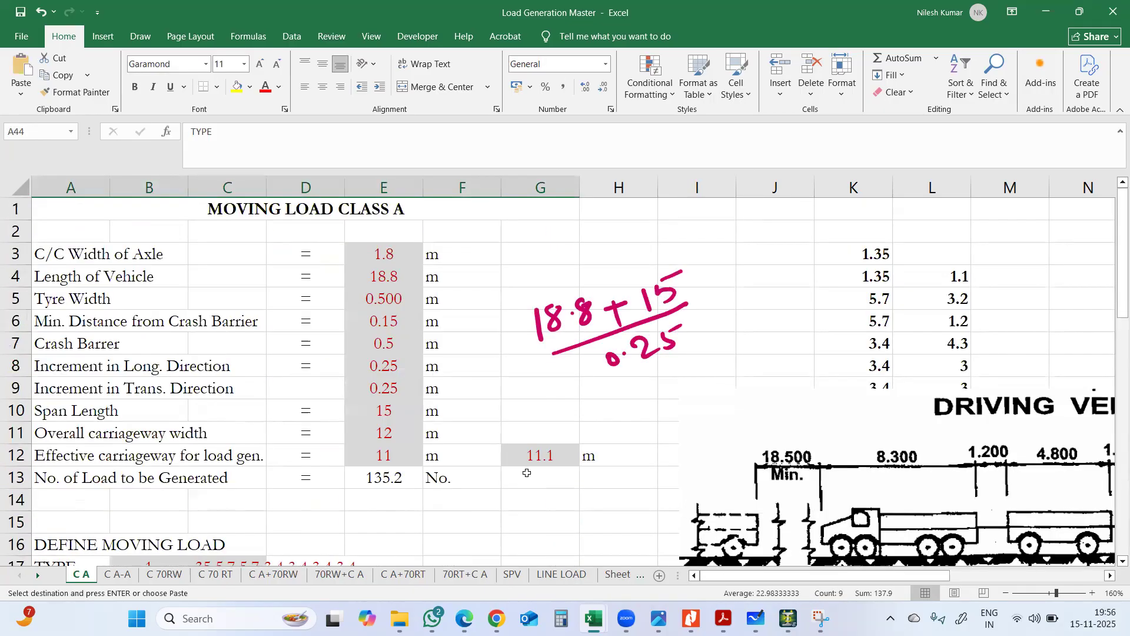
{"action": "scroll", "coordinate": [527, 472], "scroll_direction": "down", "scroll_amount": 14}
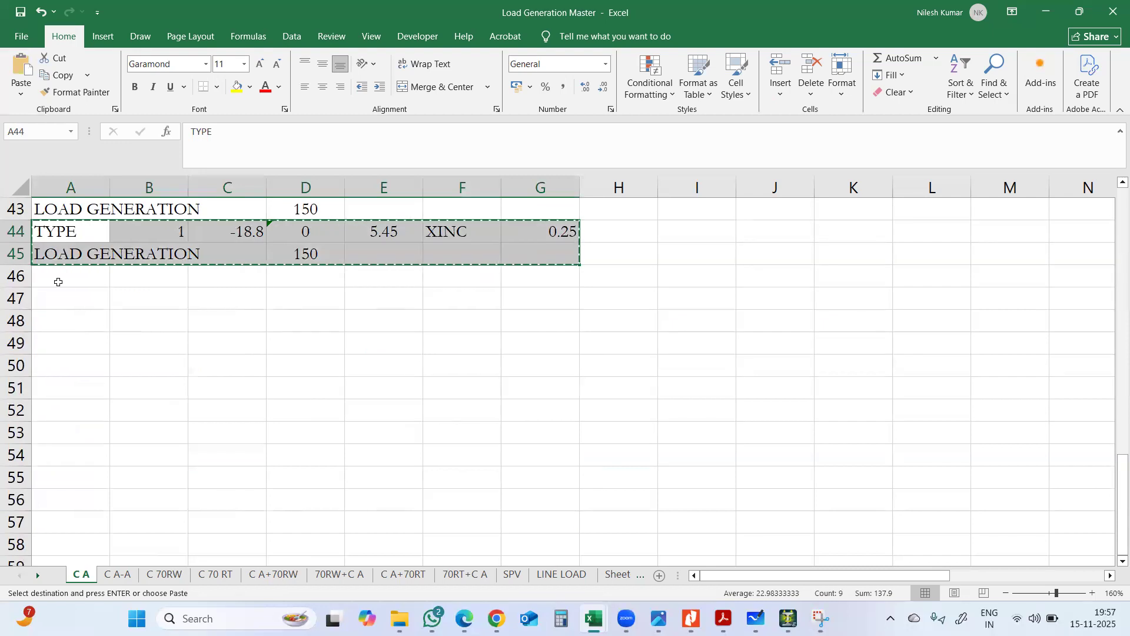
{"action": "left_click_drag", "start_coordinate": [57, 278], "coordinate": [68, 517]}
{"action": "right_click", "coordinate": [68, 518]}
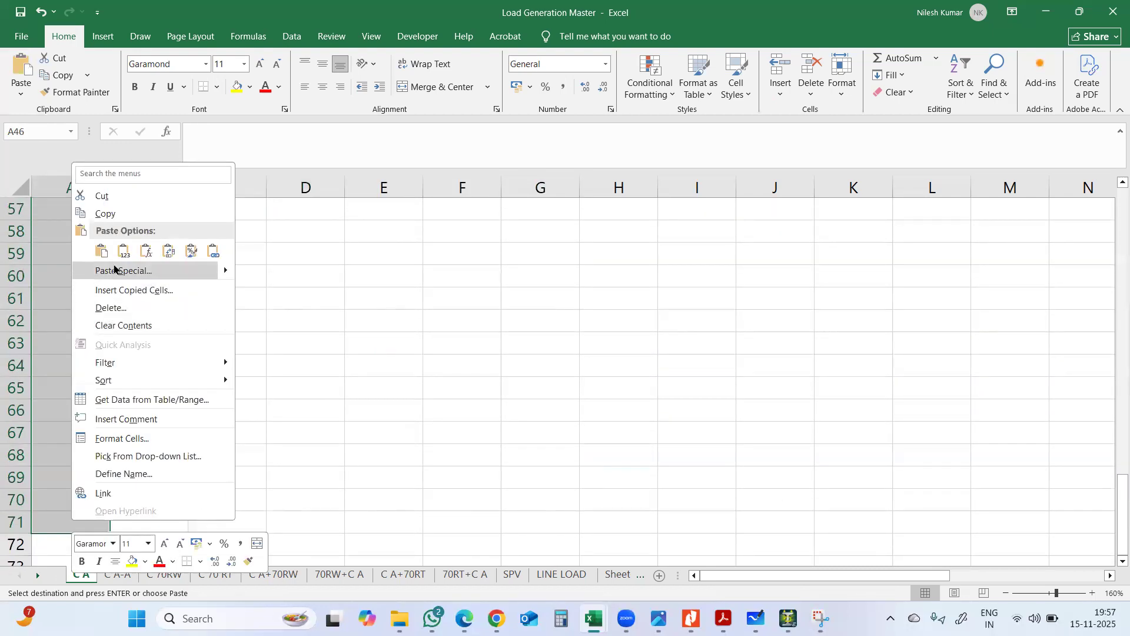
{"action": "left_click", "coordinate": [101, 252]}
{"action": "scroll", "coordinate": [598, 334], "scroll_direction": "up", "scroll_amount": 6}
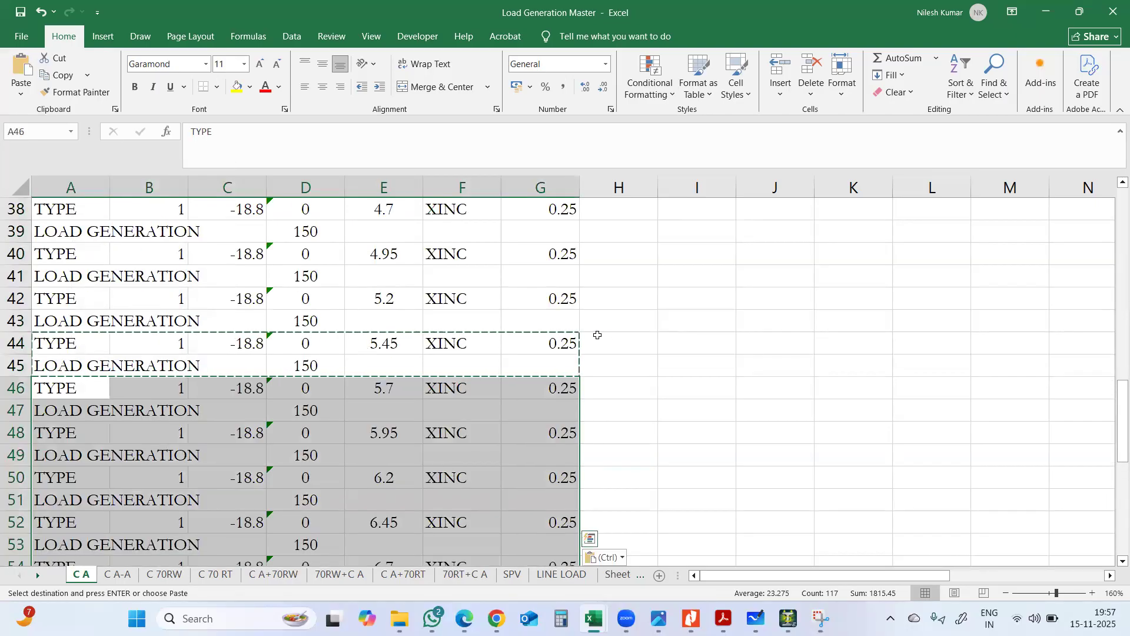
Paste the copied TYPE and LOAD GENERATION row pair into rows 72 to 77 below the existing list
{"action": "scroll", "coordinate": [445, 349], "scroll_direction": "down", "scroll_amount": 5}
{"action": "scroll", "coordinate": [446, 349], "scroll_direction": "down", "scroll_amount": 4}
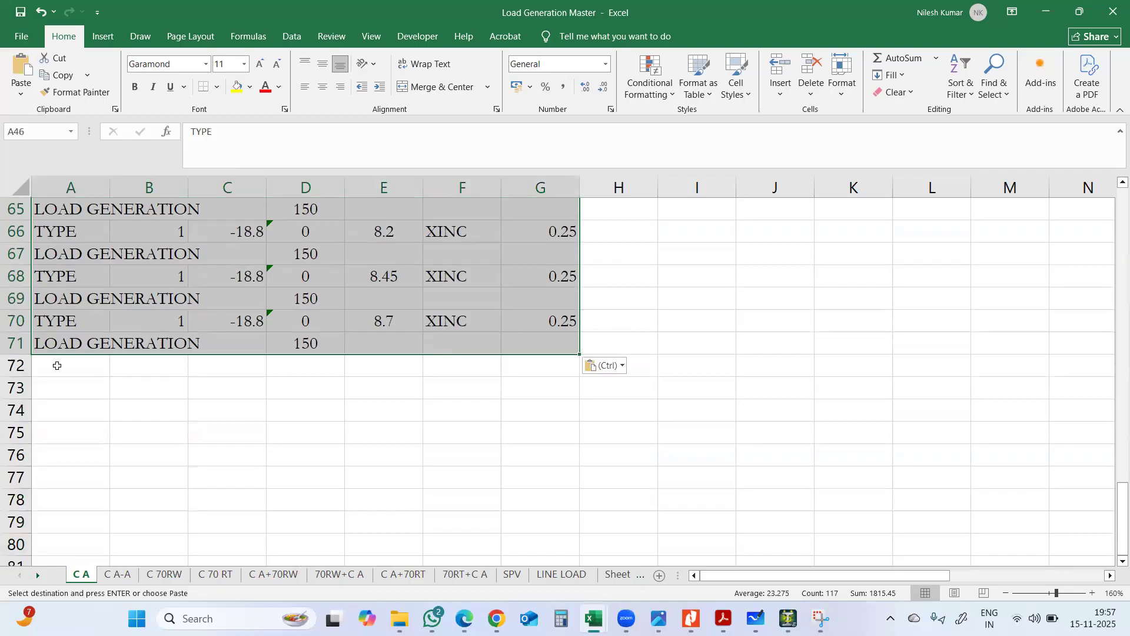
{"action": "left_click", "coordinate": [58, 365]}
{"action": "right_click", "coordinate": [57, 366]}
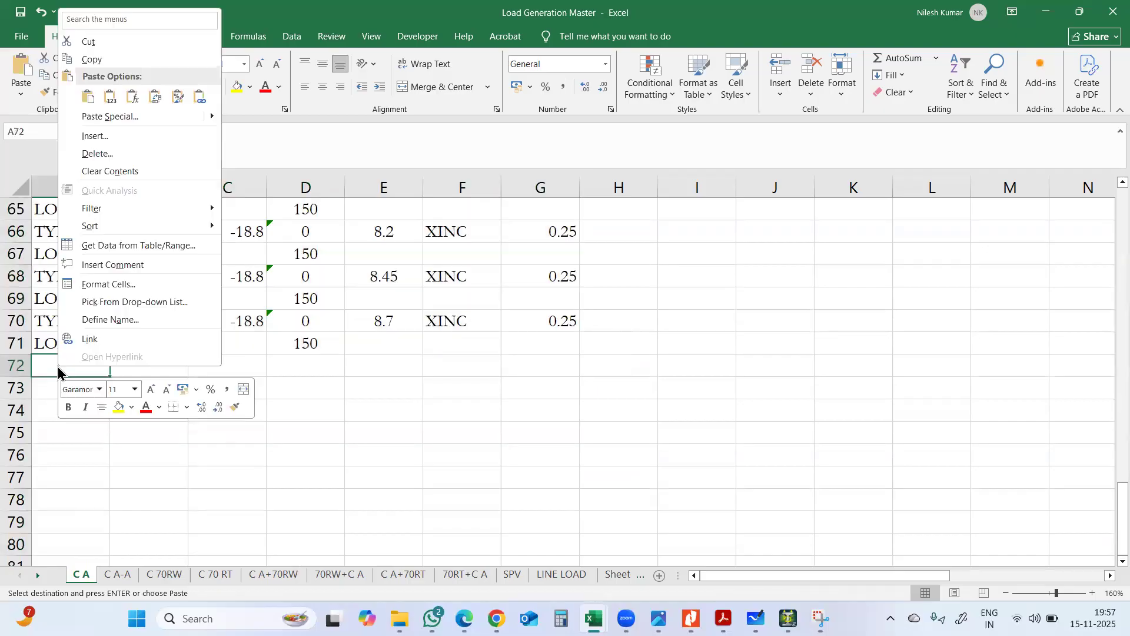
{"action": "left_click", "coordinate": [89, 98]}
{"action": "scroll", "coordinate": [126, 348], "scroll_direction": "down", "scroll_amount": 1}
{"action": "mouse_move", "coordinate": [77, 352]}
{"action": "left_mouse_down"}
{"action": "mouse_move", "coordinate": [66, 472]}
{"action": "mouse_move", "coordinate": [90, 368]}
{"action": "left_mouse_up"}
{"action": "right_click", "coordinate": [90, 368]}
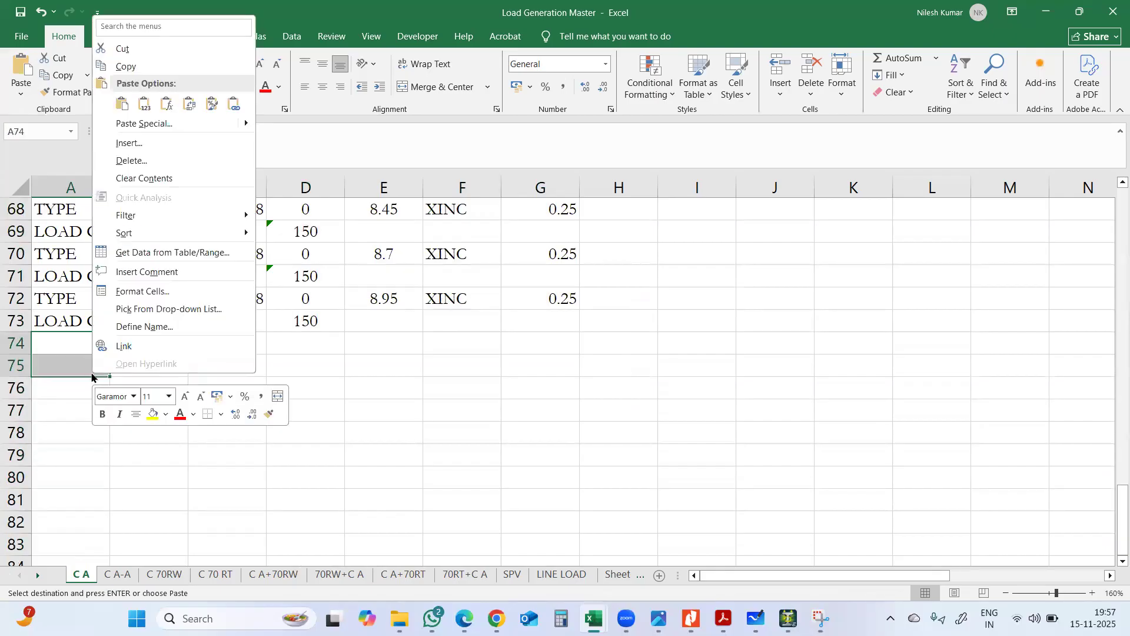
{"action": "left_click", "coordinate": [113, 106]}
{"action": "scroll", "coordinate": [104, 270], "scroll_direction": "down", "scroll_amount": 2}
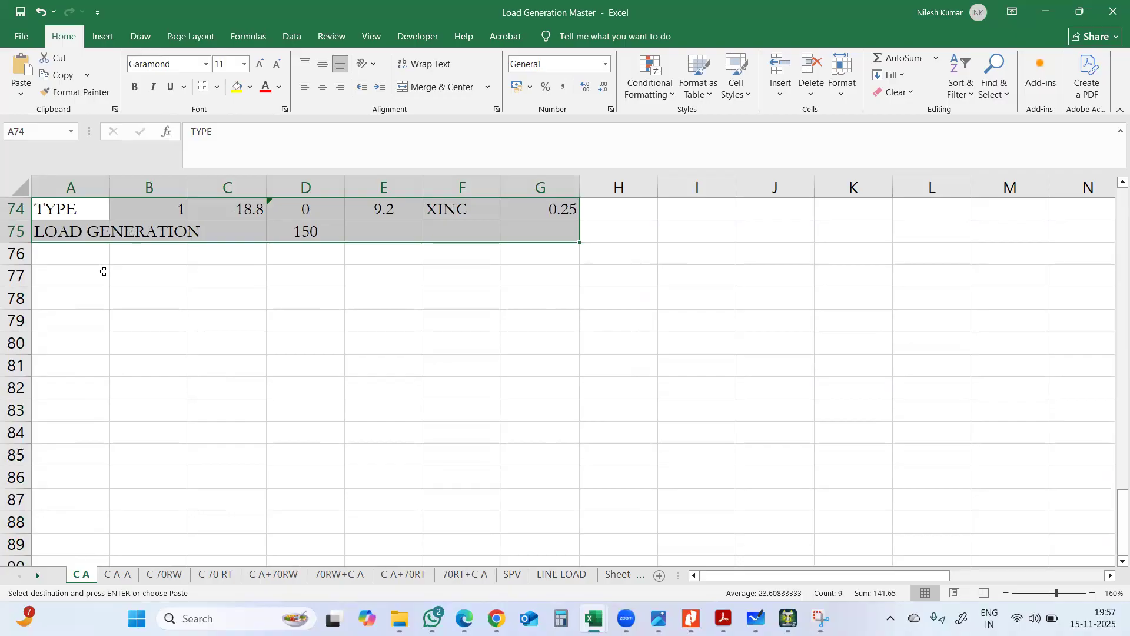
{"action": "left_click", "coordinate": [72, 252]}
{"action": "right_click", "coordinate": [72, 252]}
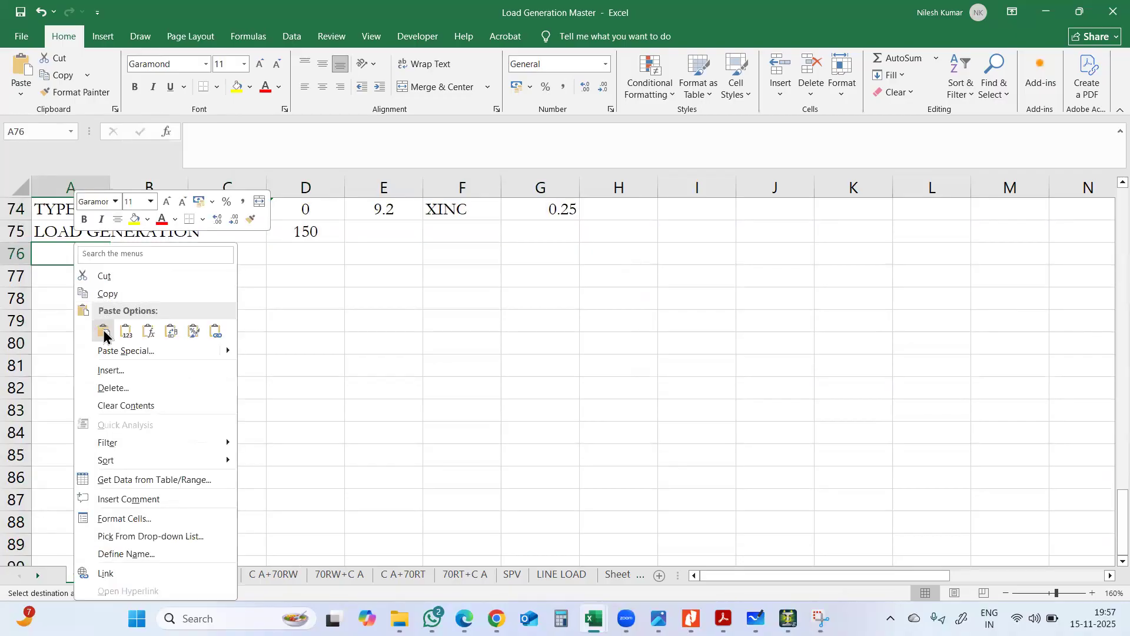
{"action": "left_click", "coordinate": [102, 332]}
Continue pasting the copied row pair at A78, A80 and A82 to fill rows 78 to 83
{"action": "left_click", "coordinate": [73, 300]}
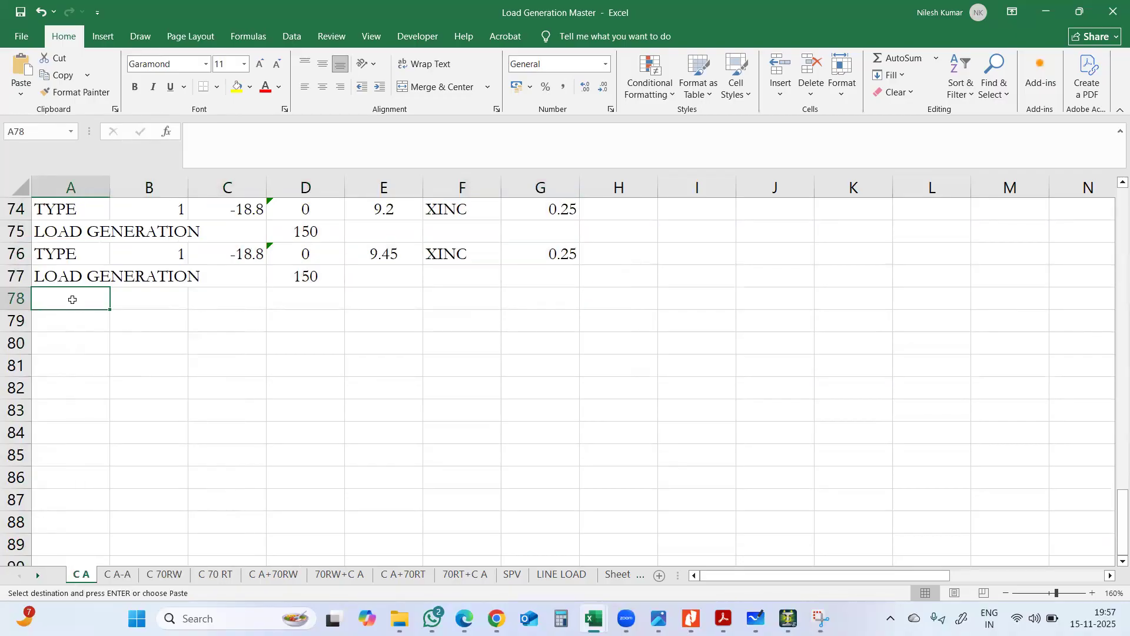
{"action": "right_click", "coordinate": [73, 299]}
{"action": "left_click", "coordinate": [105, 332]}
{"action": "scroll", "coordinate": [104, 330], "scroll_direction": "down", "scroll_amount": 2}
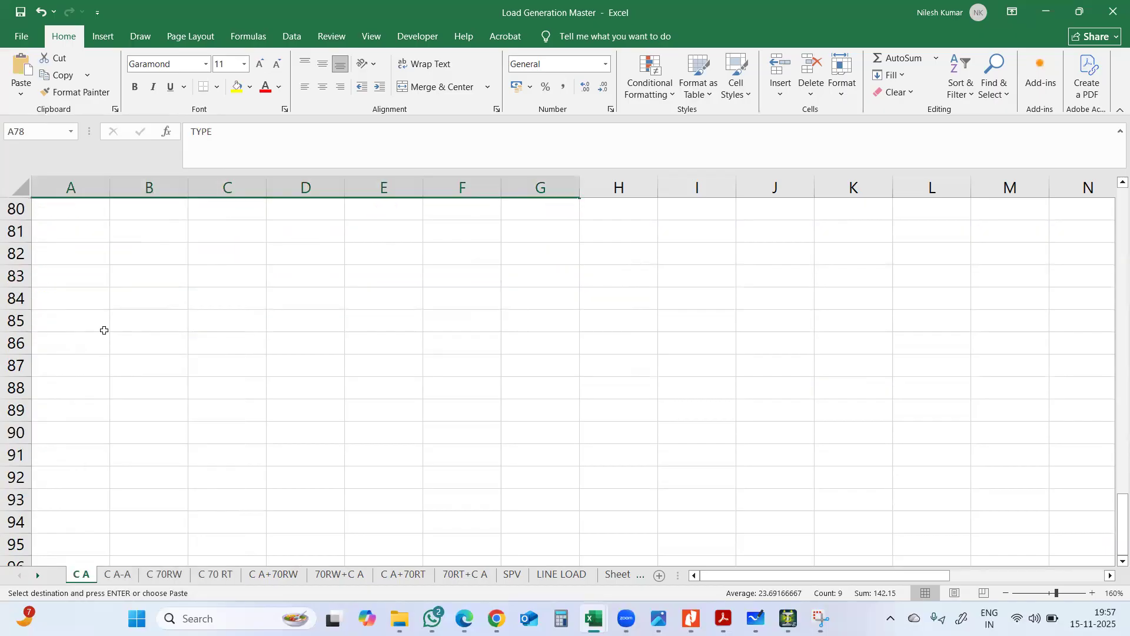
{"action": "scroll", "coordinate": [102, 323], "scroll_direction": "up", "scroll_amount": 1}
{"action": "left_click", "coordinate": [83, 271]}
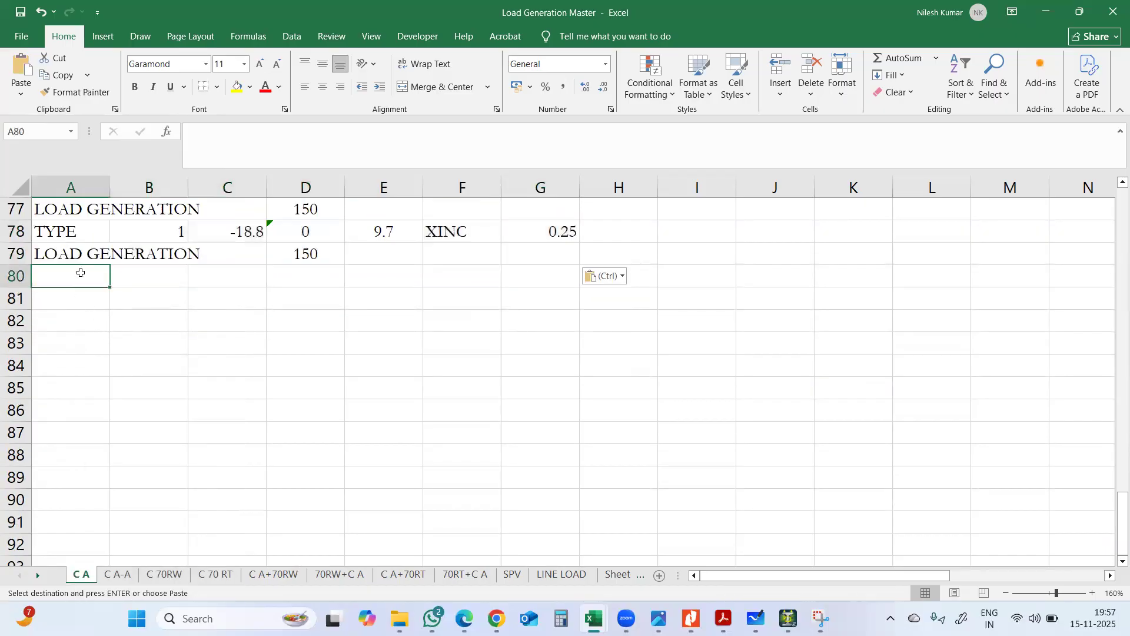
{"action": "right_click", "coordinate": [83, 271]}
{"action": "left_click", "coordinate": [113, 330]}
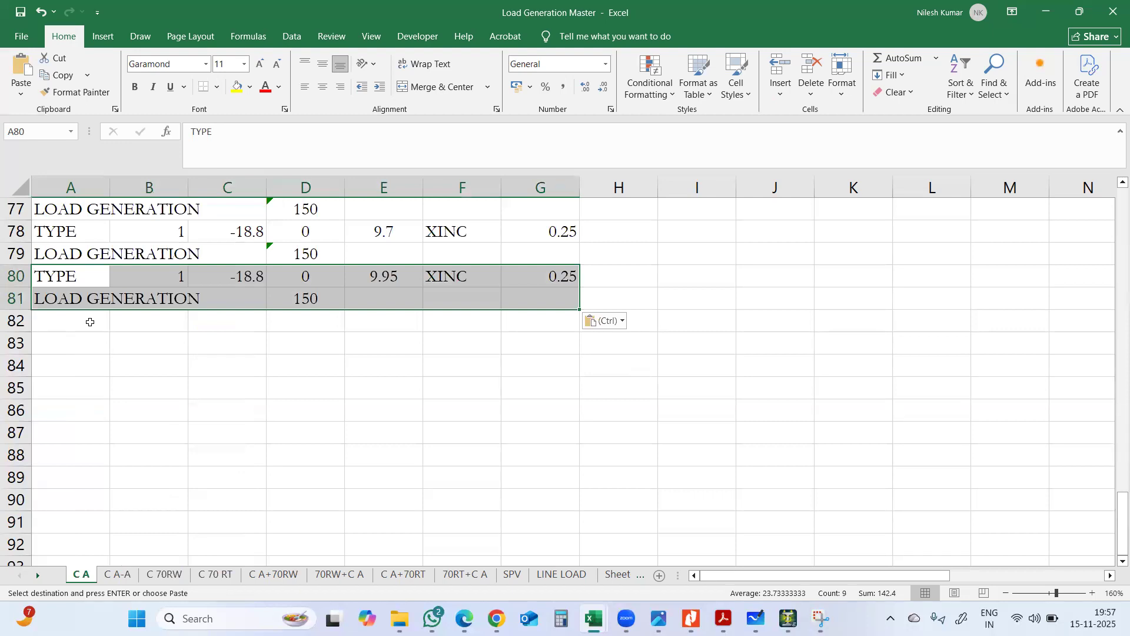
{"action": "left_click", "coordinate": [89, 320]}
{"action": "right_click", "coordinate": [89, 320]}
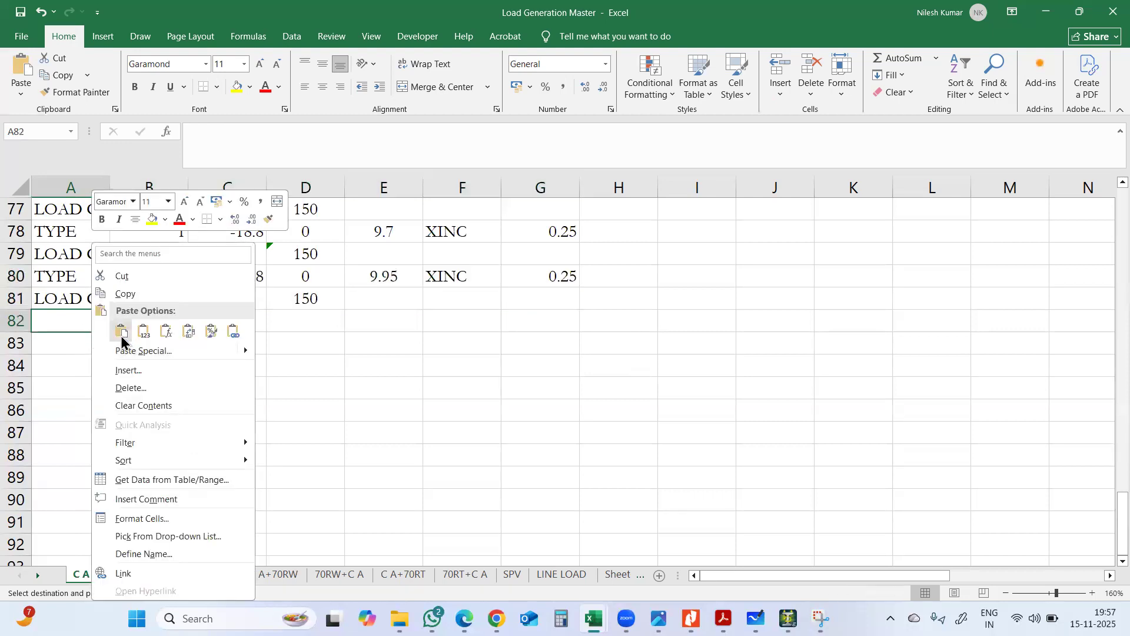
{"action": "left_click", "coordinate": [122, 334]}
Paste the row pair at A84 and across A86:A91 to extend the load generation list to row 91
{"action": "scroll", "coordinate": [99, 311], "scroll_direction": "down", "scroll_amount": 1}
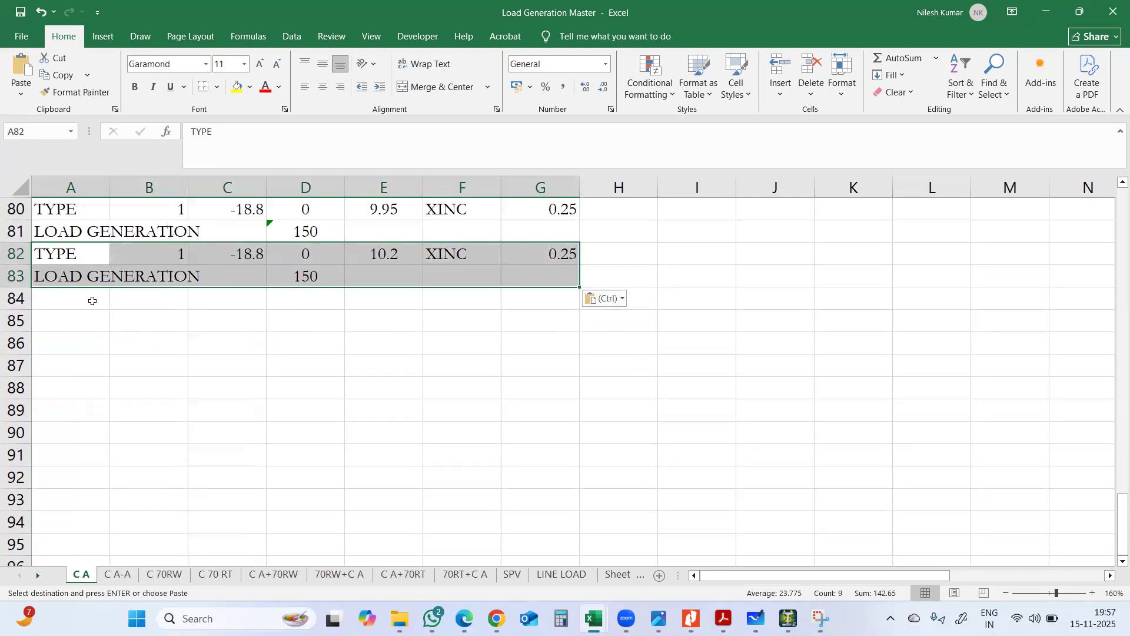
{"action": "left_click", "coordinate": [92, 299]}
{"action": "right_click", "coordinate": [91, 299]}
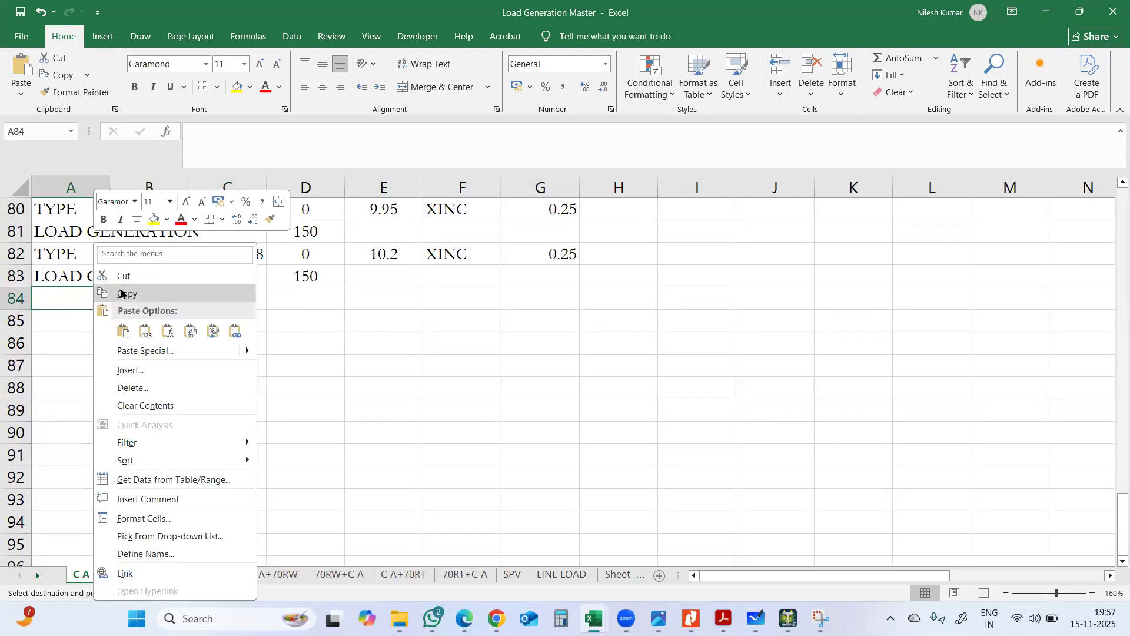
{"action": "left_click", "coordinate": [121, 332]}
{"action": "left_click_drag", "start_coordinate": [90, 345], "coordinate": [83, 437]}
{"action": "right_click", "coordinate": [84, 396]}
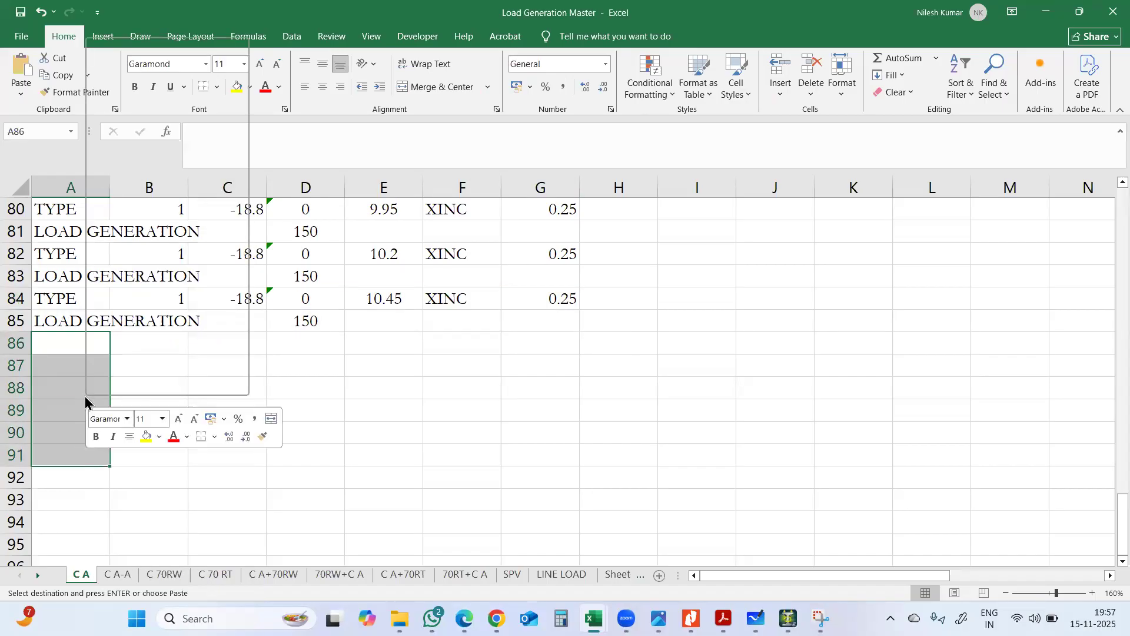
{"action": "left_click", "coordinate": [125, 133]}
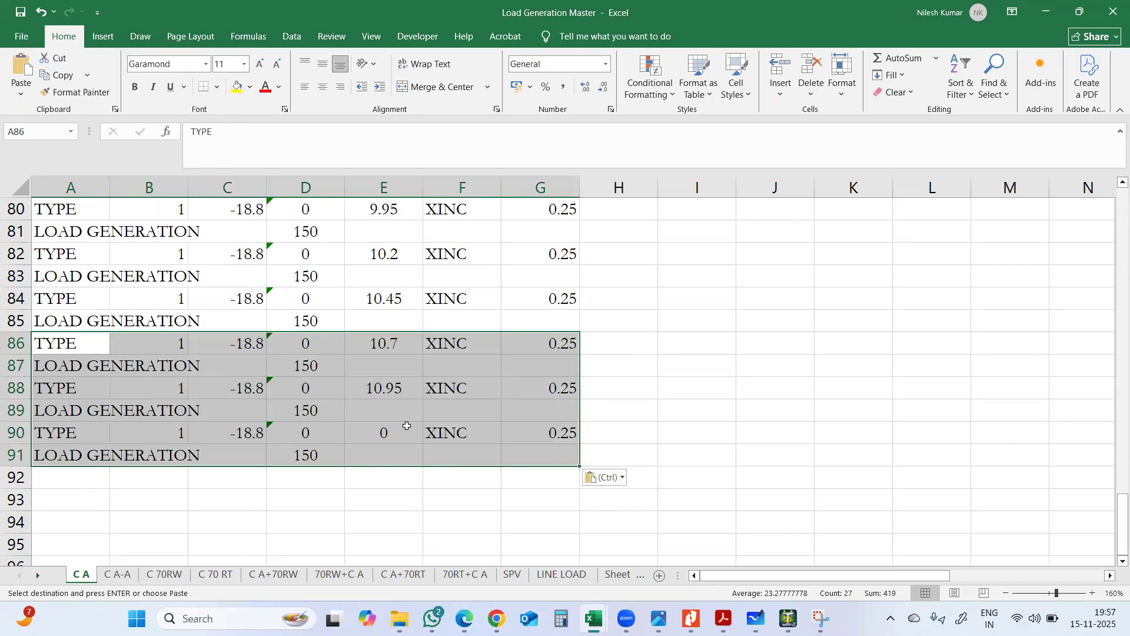
Inspect the IF formulas in E88 and E90 and the effective carriageway limit formula in G12 they refer to
{"action": "left_click", "coordinate": [387, 388]}
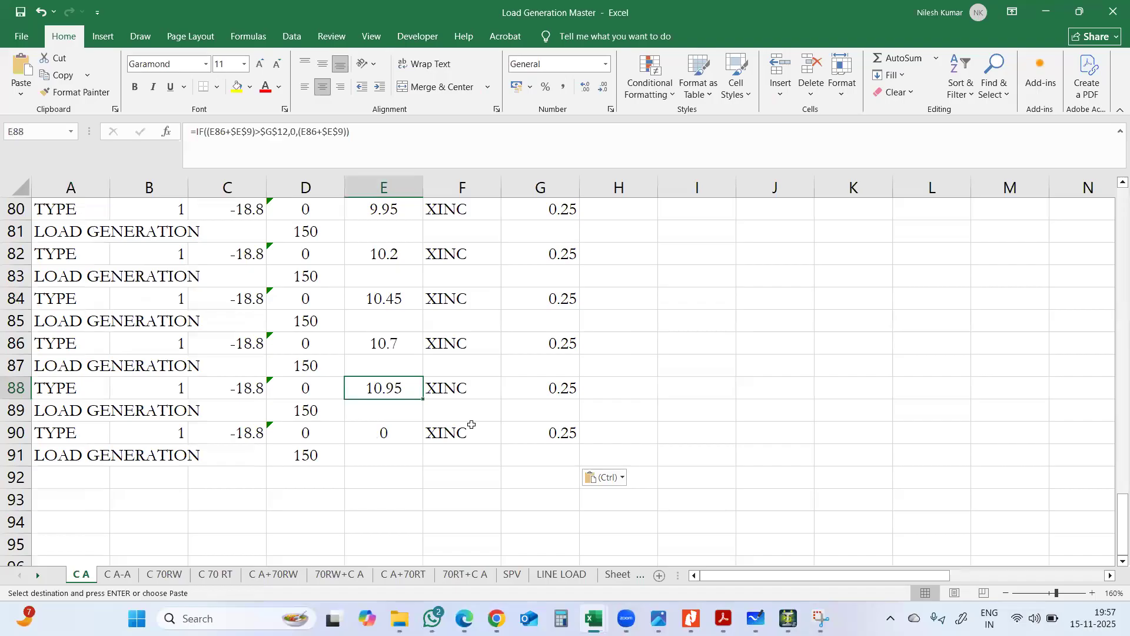
{"action": "left_click", "coordinate": [379, 435]}
{"action": "scroll", "coordinate": [461, 402], "scroll_direction": "up", "scroll_amount": 19}
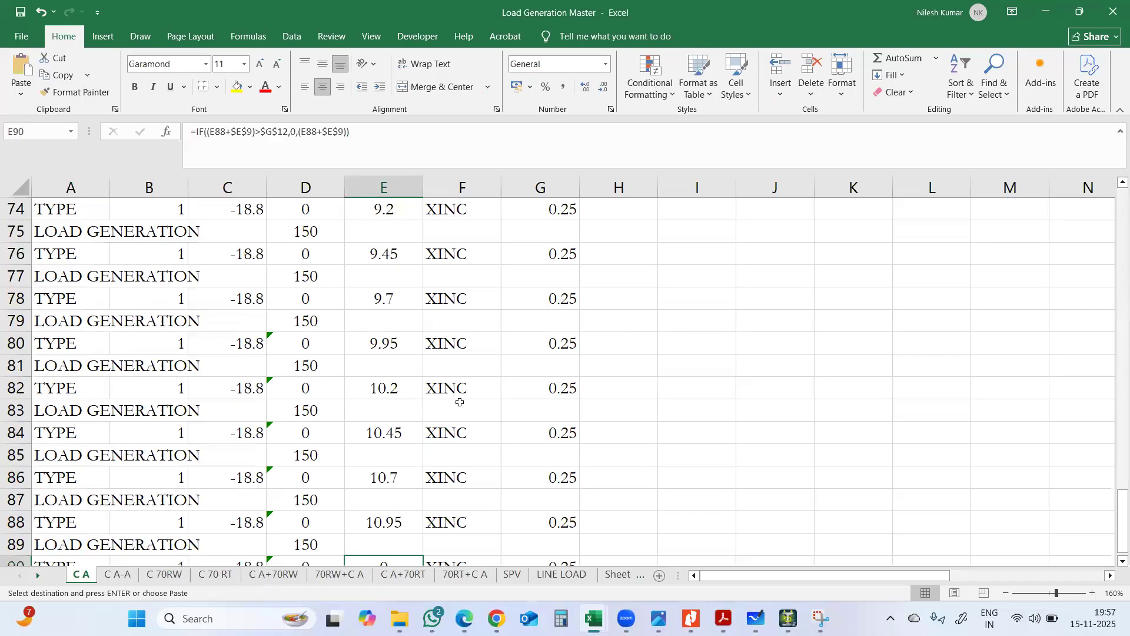
{"action": "scroll", "coordinate": [459, 402], "scroll_direction": "up", "scroll_amount": 4}
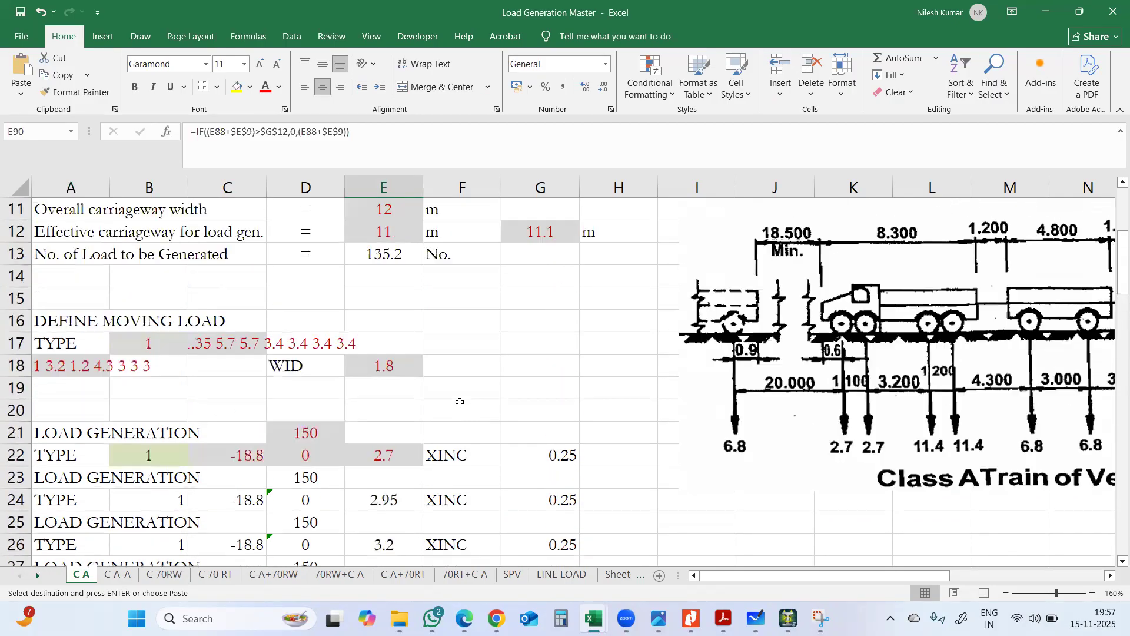
{"action": "left_click", "coordinate": [533, 235]}
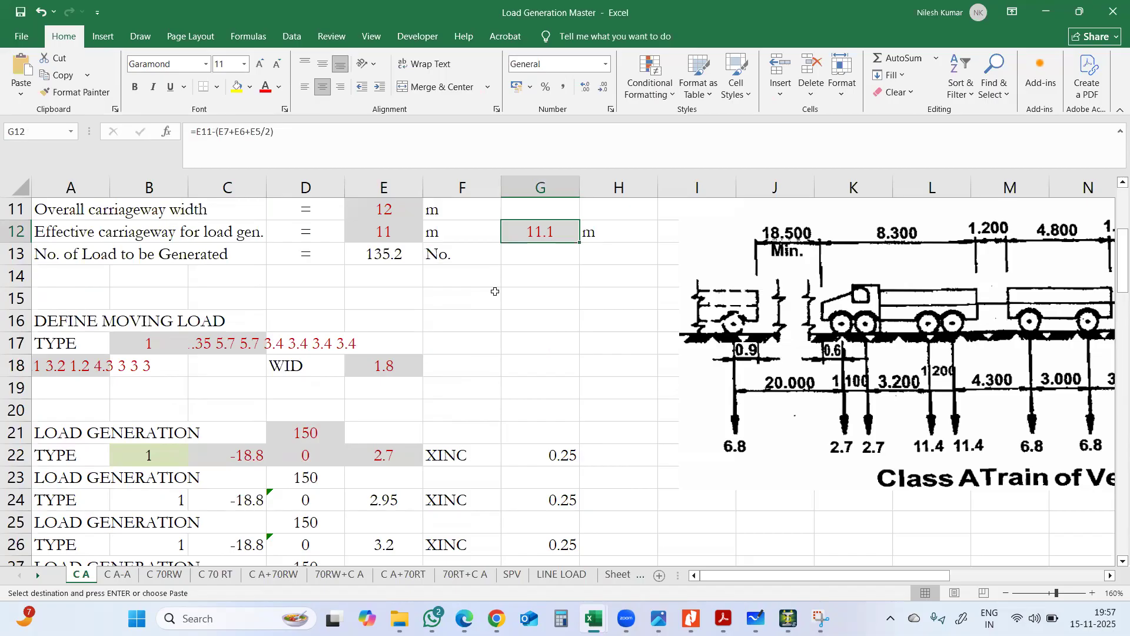
{"action": "scroll", "coordinate": [495, 291], "scroll_direction": "down", "scroll_amount": 14}
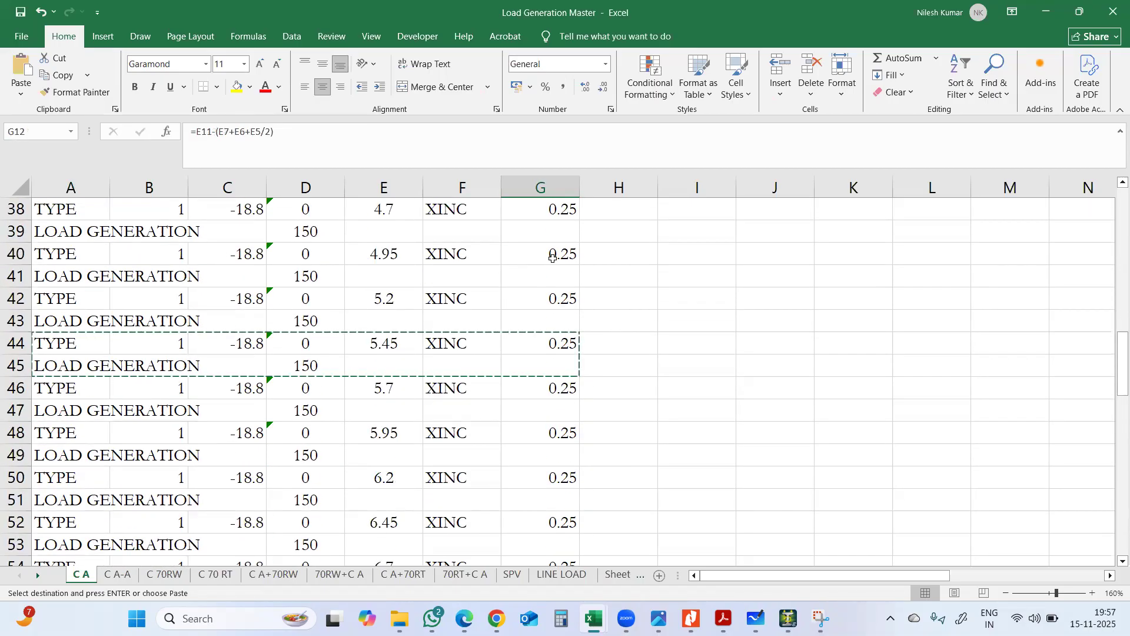
{"action": "scroll", "coordinate": [529, 295], "scroll_direction": "down", "scroll_amount": 10}
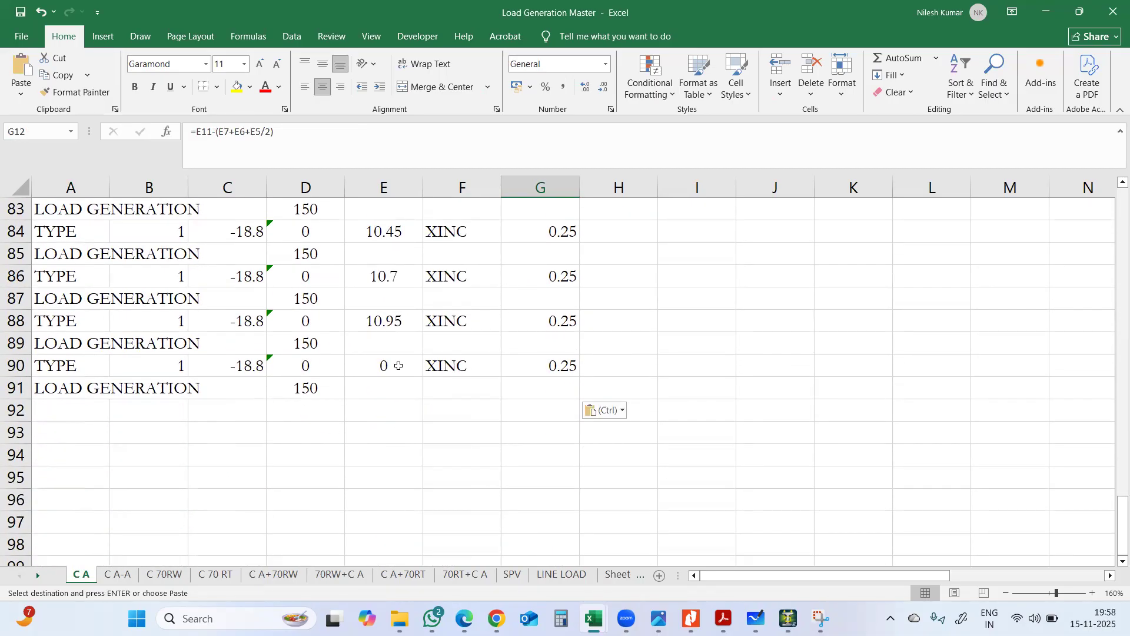
Replace the IF formula in E90 with =E88+.25
{"action": "left_click", "coordinate": [377, 363]}
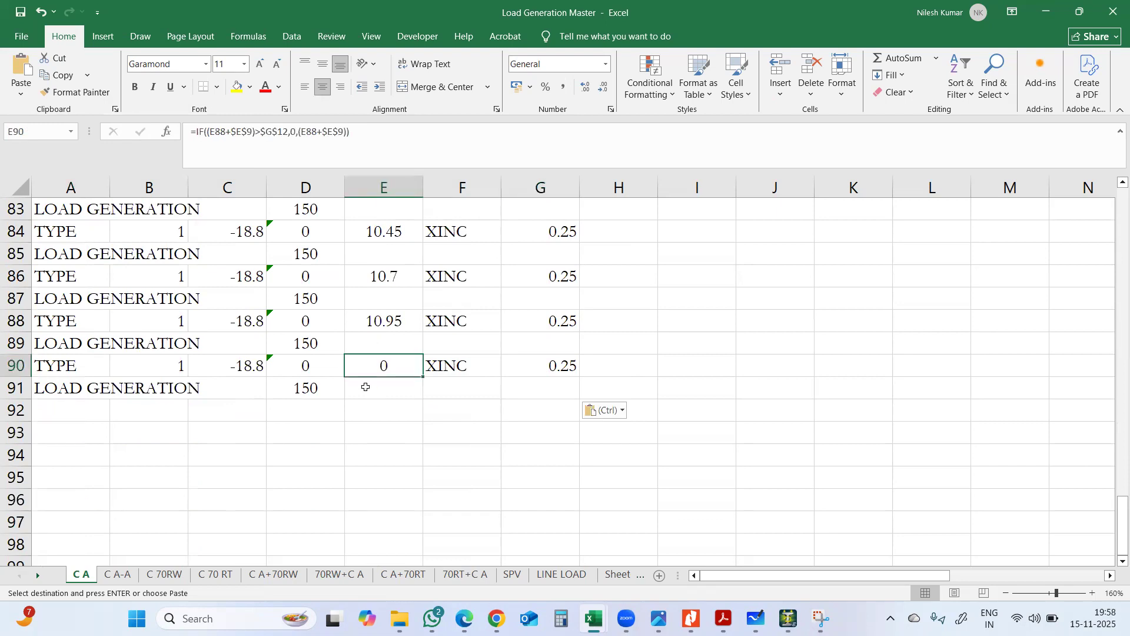
{"action": "type", "text": "=10"}
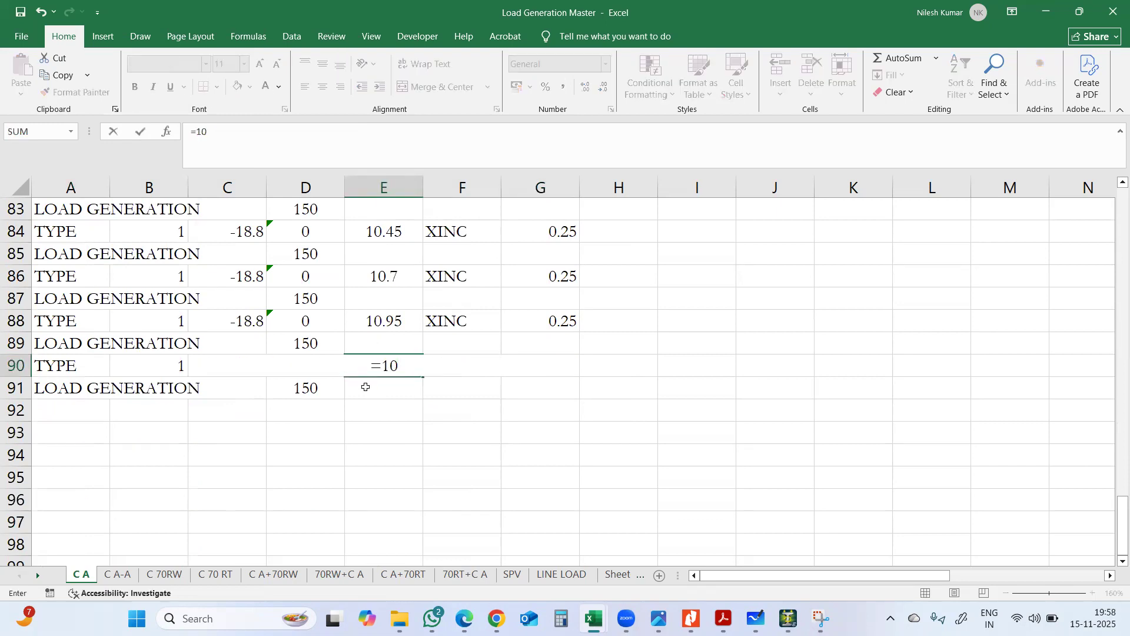
{"action": "key", "text": "BackSpace"}
{"action": "key", "text": "BackSpace"}
{"action": "key", "text": "BackSpace"}
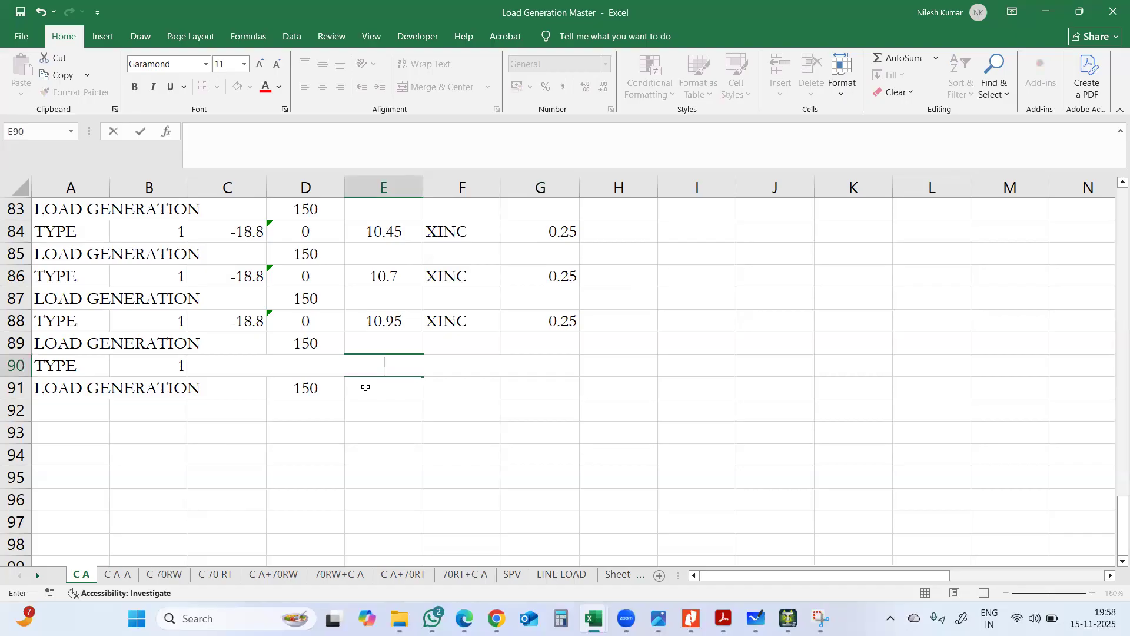
{"action": "type", "text": "="}
{"action": "left_click", "coordinate": [406, 316]}
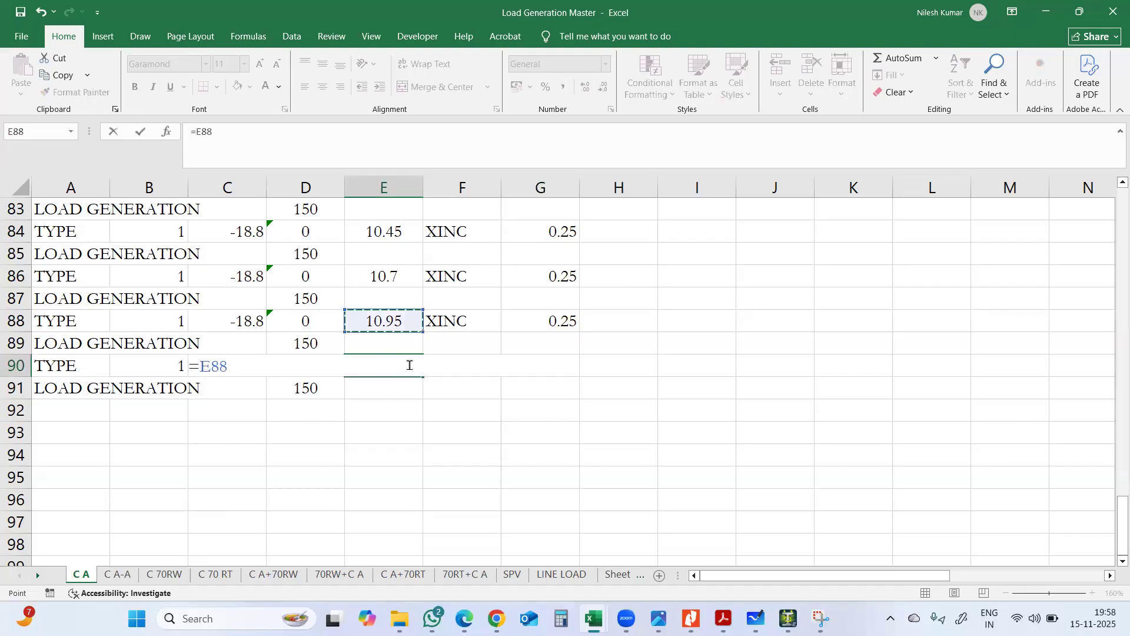
{"action": "type", "text": "+2.7"}
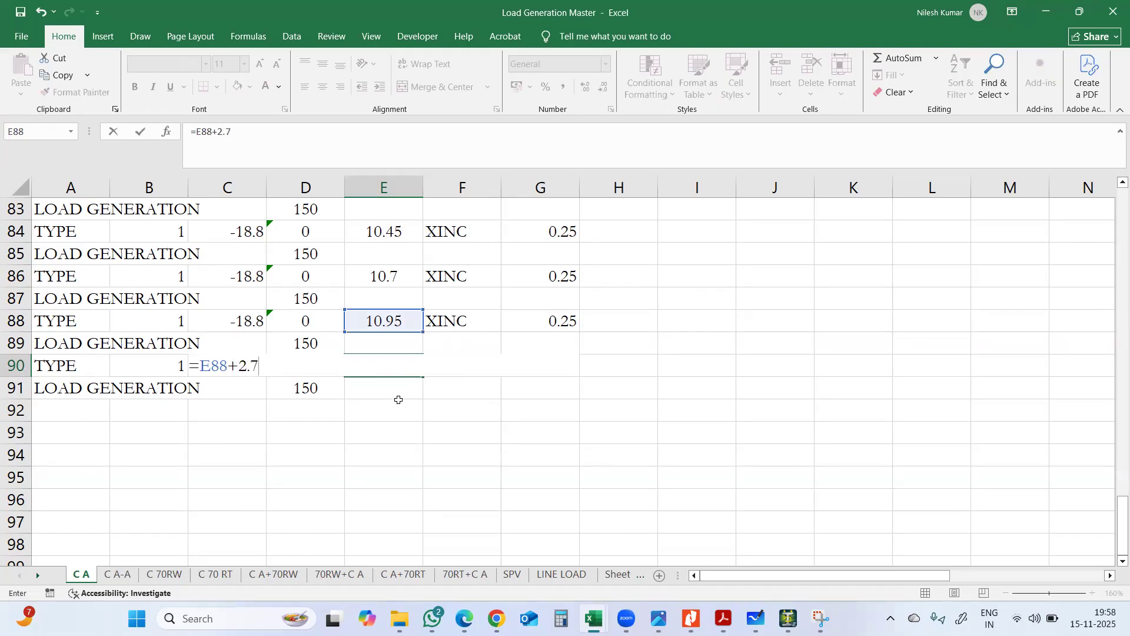
{"action": "key", "text": "BackSpace"}
{"action": "key", "text": "BackSpace"}
{"action": "key", "text": "BackSpace"}
{"action": "type", "text": ".25"}
{"action": "key", "text": "Return"}
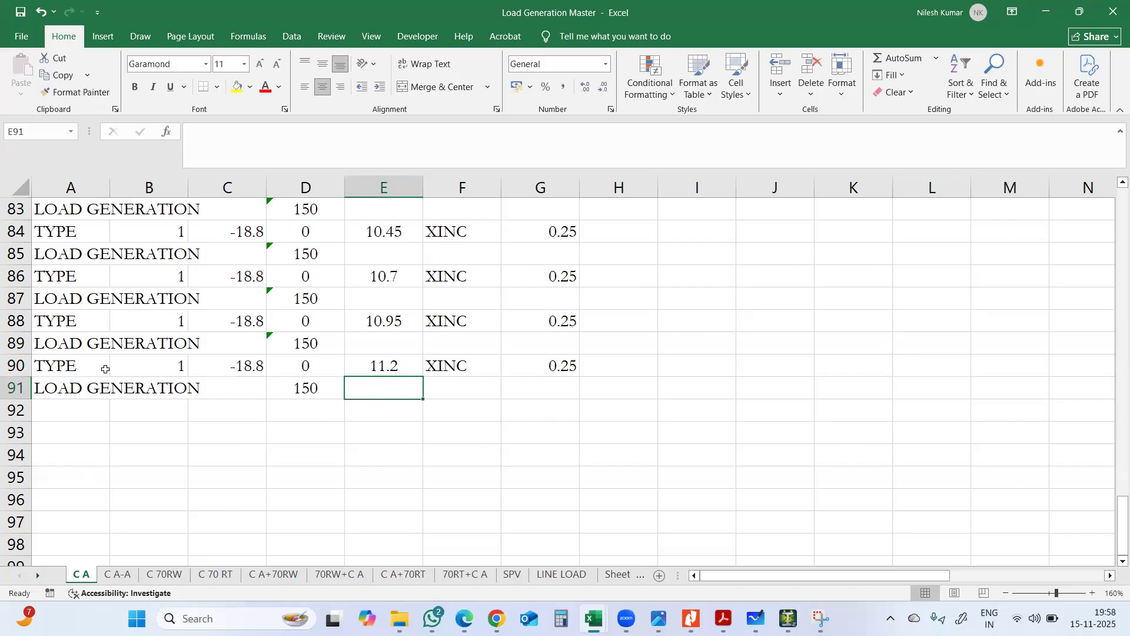
Delete the last row pair, cells A90:G91, with the cells shifted up
{"action": "left_click_drag", "start_coordinate": [106, 370], "coordinate": [529, 390]}
{"action": "right_click", "coordinate": [522, 384]}
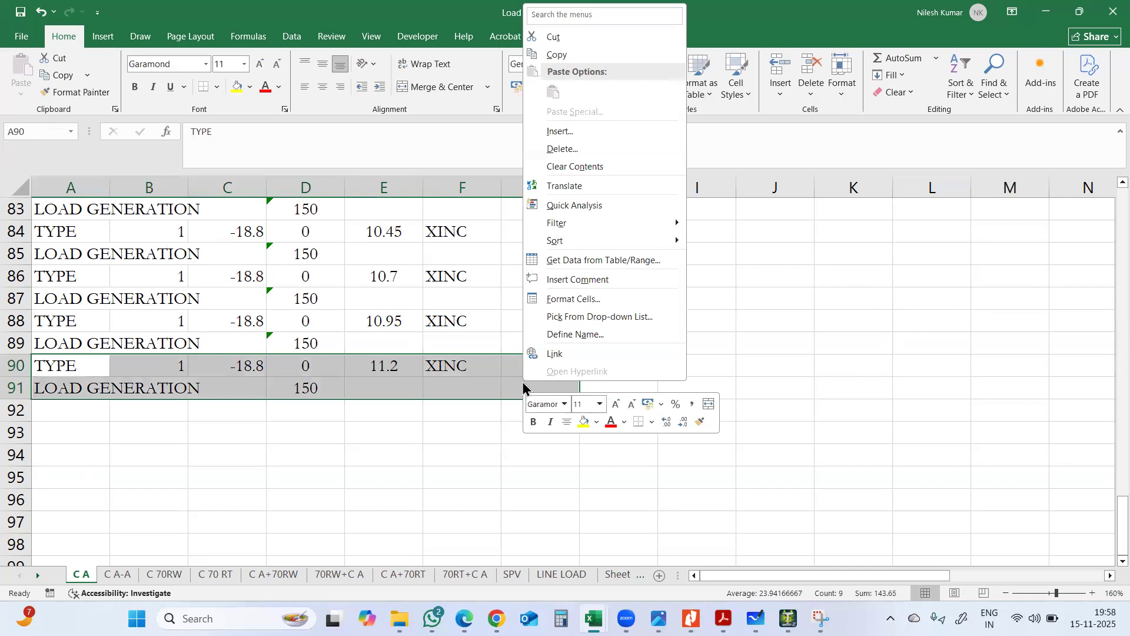
{"action": "left_click", "coordinate": [566, 151]}
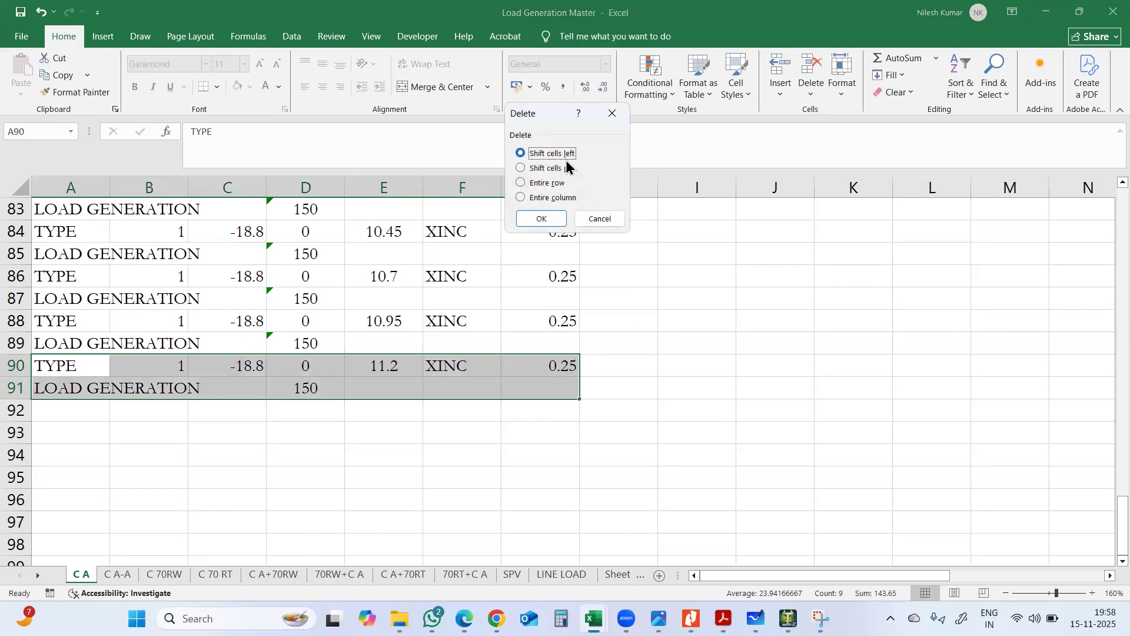
{"action": "left_click", "coordinate": [556, 169]}
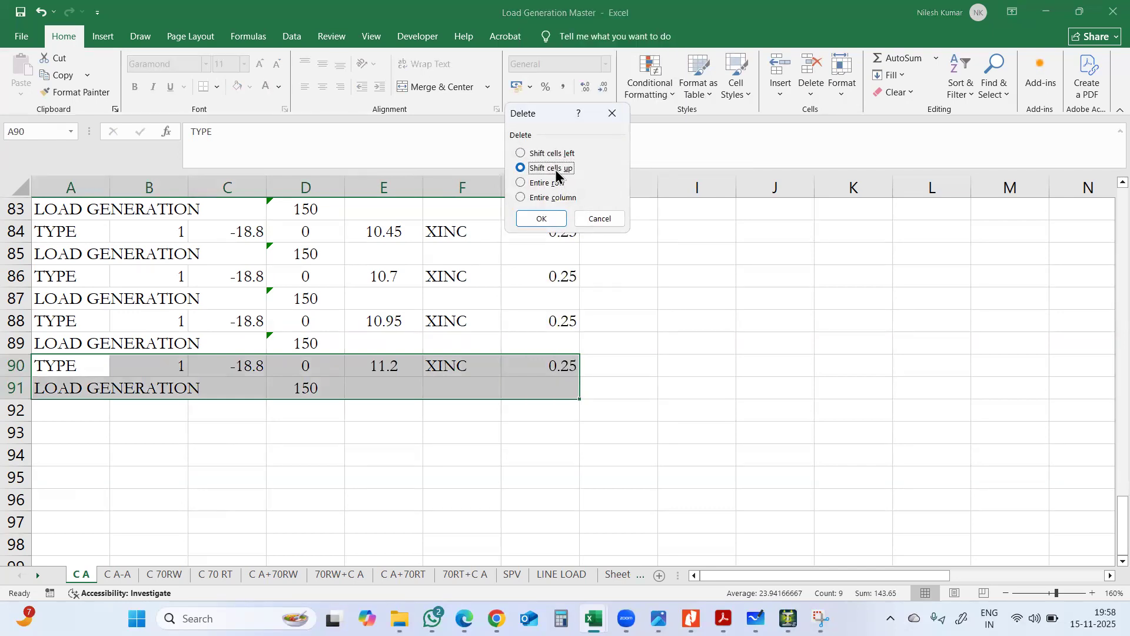
{"action": "left_click", "coordinate": [541, 218]}
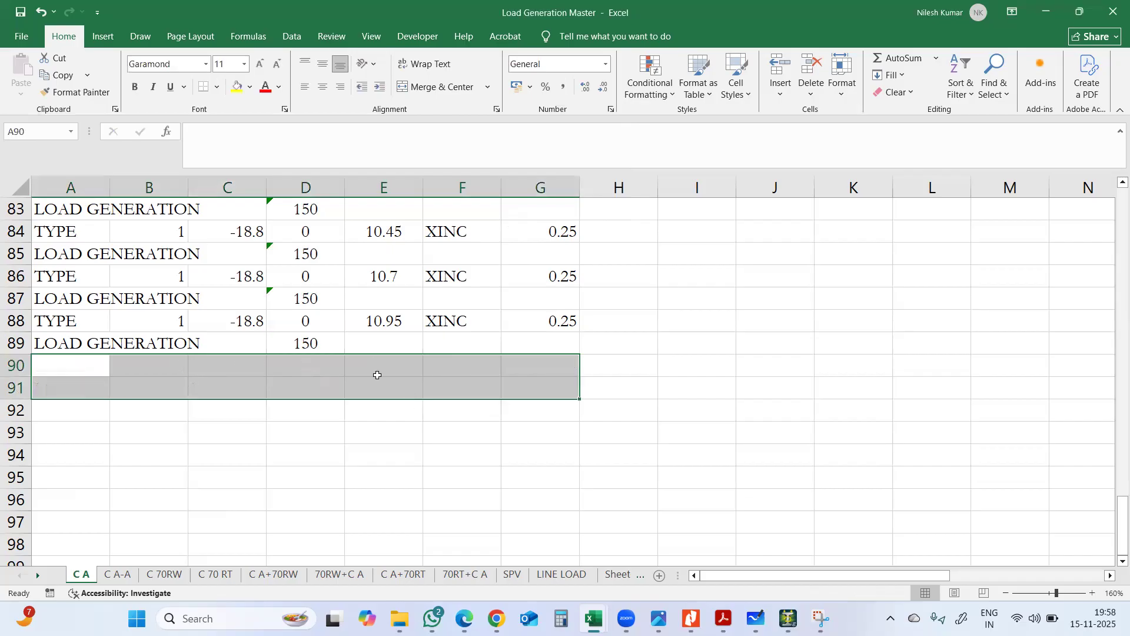
Copy the block A16:G88 from DEFINE MOVING LOAD down through the load generation rows, and switch to STAAD.Pro
{"action": "scroll", "coordinate": [377, 375], "scroll_direction": "up", "scroll_amount": 17}
{"action": "scroll", "coordinate": [377, 371], "scroll_direction": "up", "scroll_amount": 7}
{"action": "scroll", "coordinate": [376, 371], "scroll_direction": "down", "scroll_amount": 3}
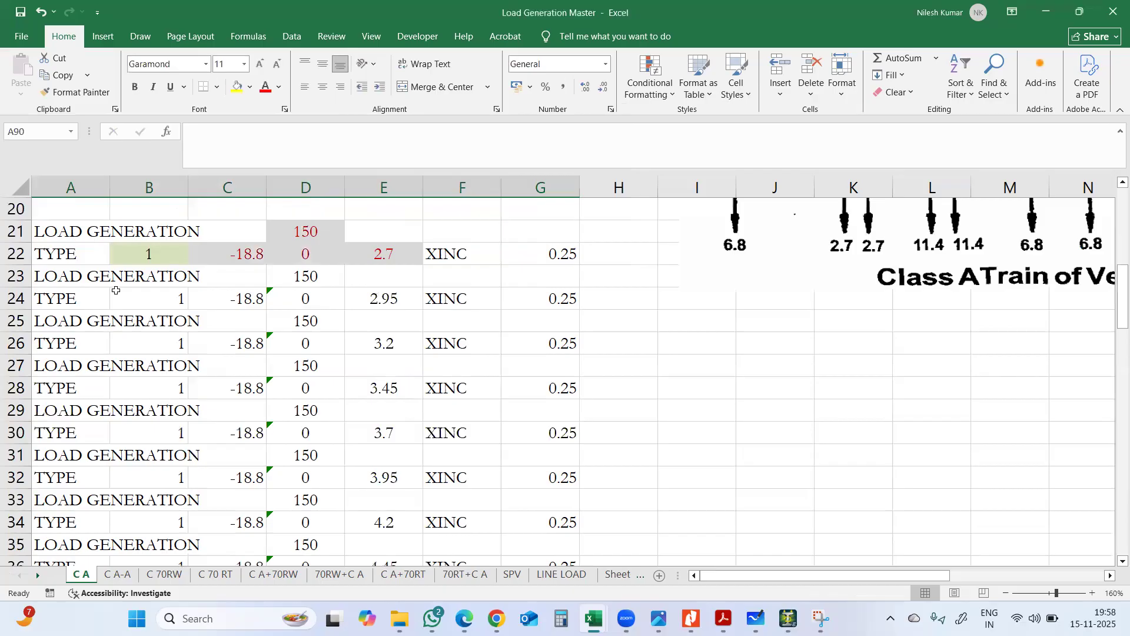
{"action": "scroll", "coordinate": [100, 303], "scroll_direction": "up", "scroll_amount": 1}
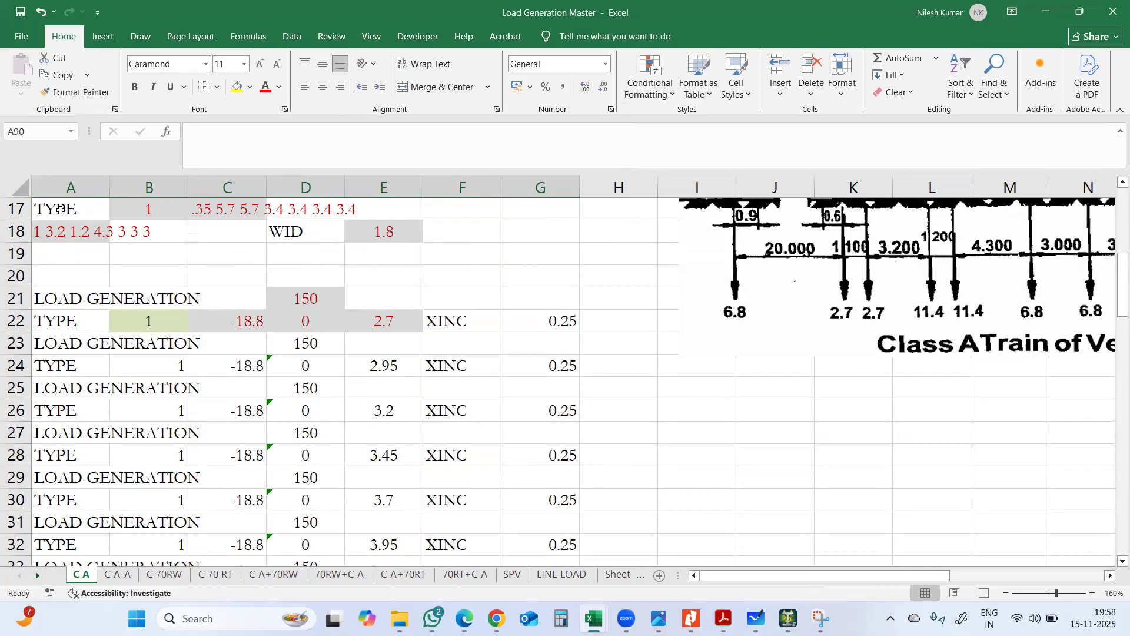
{"action": "left_click", "coordinate": [62, 215]}
{"action": "scroll", "coordinate": [70, 280], "scroll_direction": "up", "scroll_amount": 1}
{"action": "scroll", "coordinate": [70, 280], "scroll_direction": "up", "scroll_amount": 1}
{"action": "left_click_drag", "start_coordinate": [59, 252], "coordinate": [560, 457]}
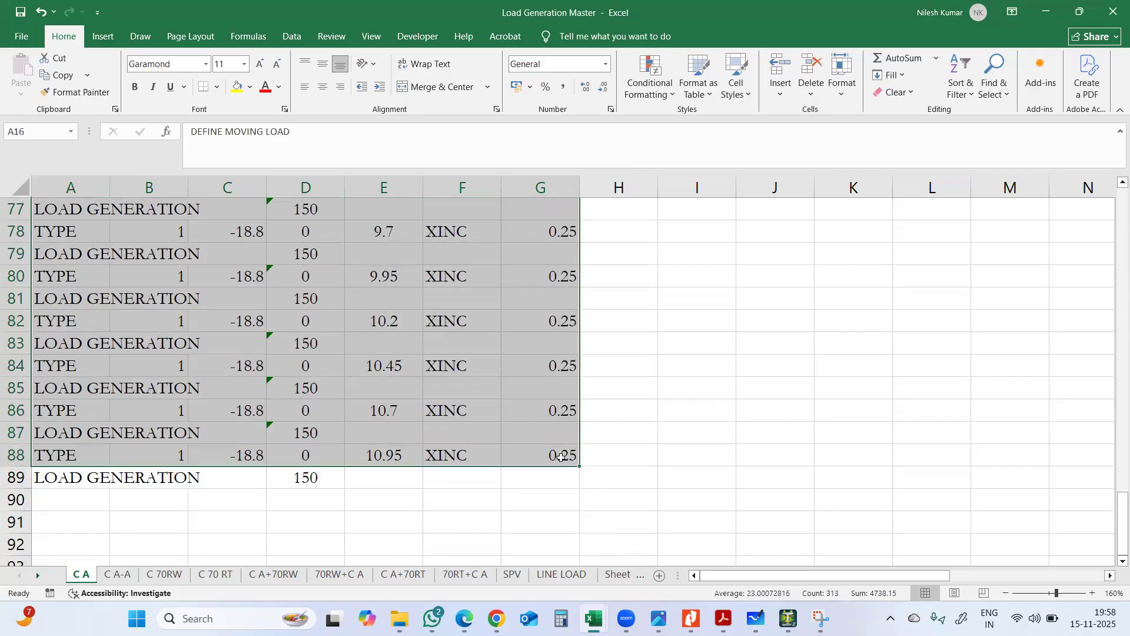
{"action": "right_click", "coordinate": [246, 320]}
{"action": "left_click", "coordinate": [281, 273]}
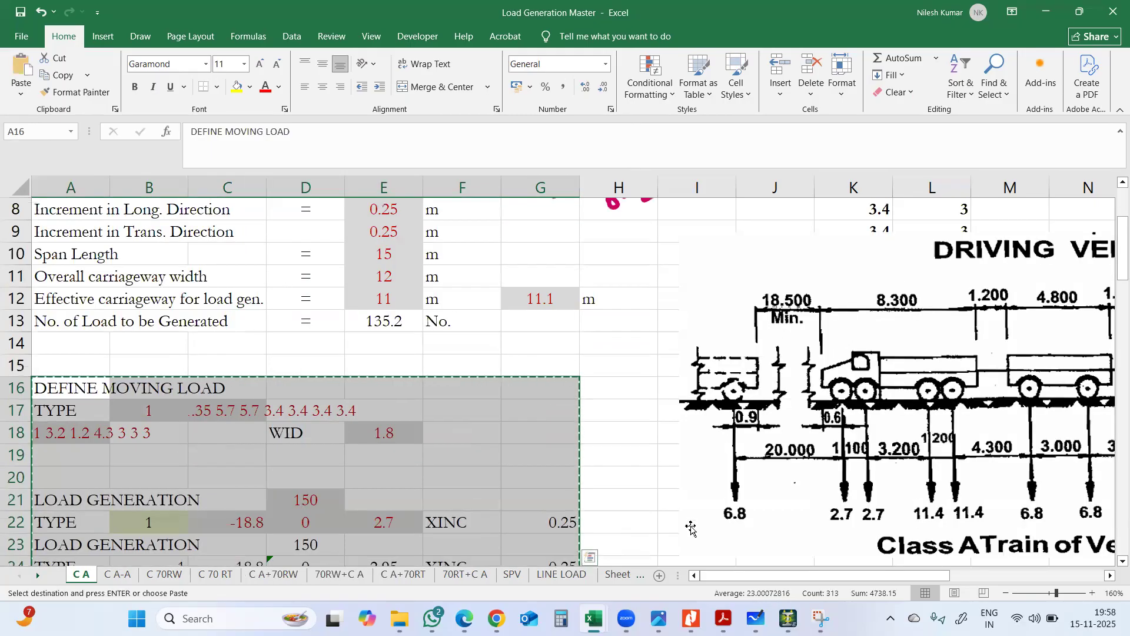
{"action": "left_click", "coordinate": [789, 619]}
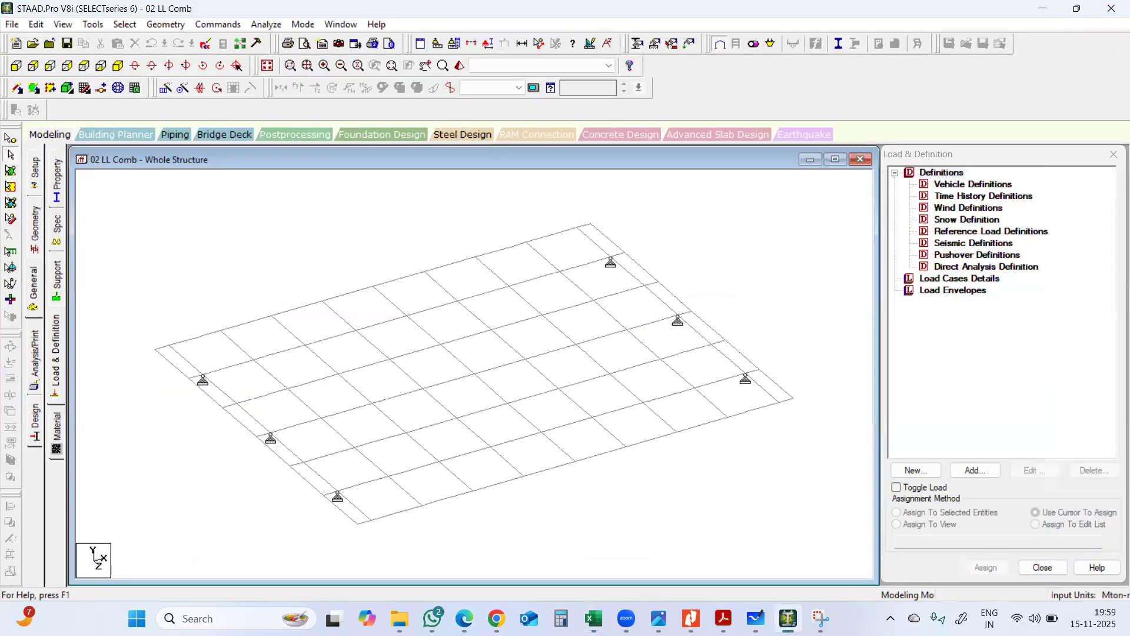
{"action": "left_click", "coordinate": [204, 48]}
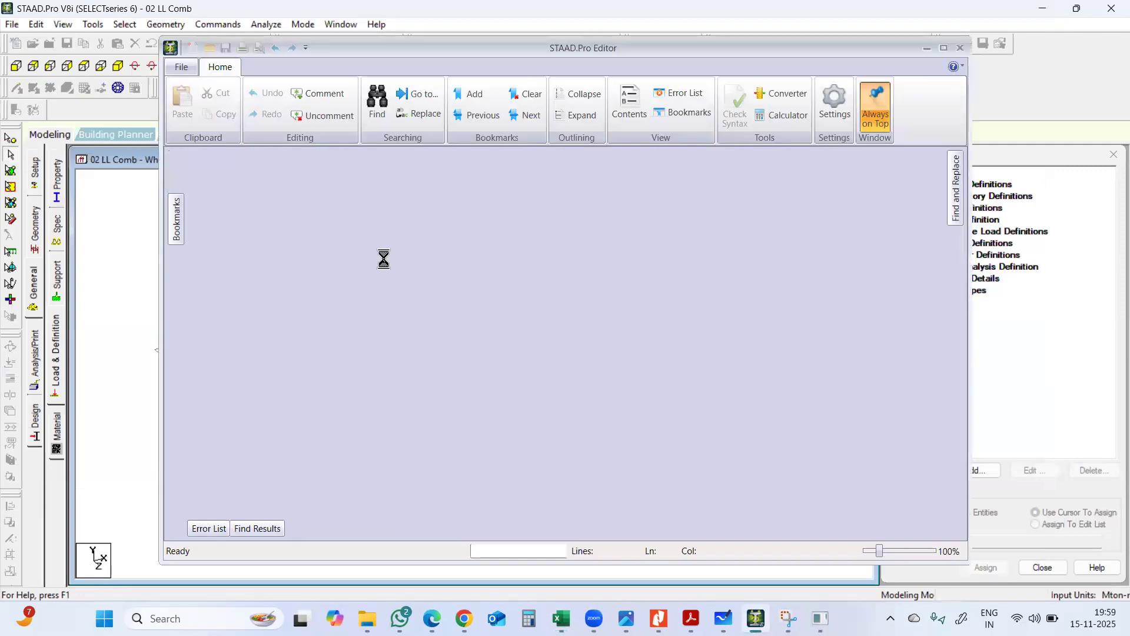
{"action": "scroll", "coordinate": [493, 293], "scroll_direction": "down", "scroll_amount": 20}
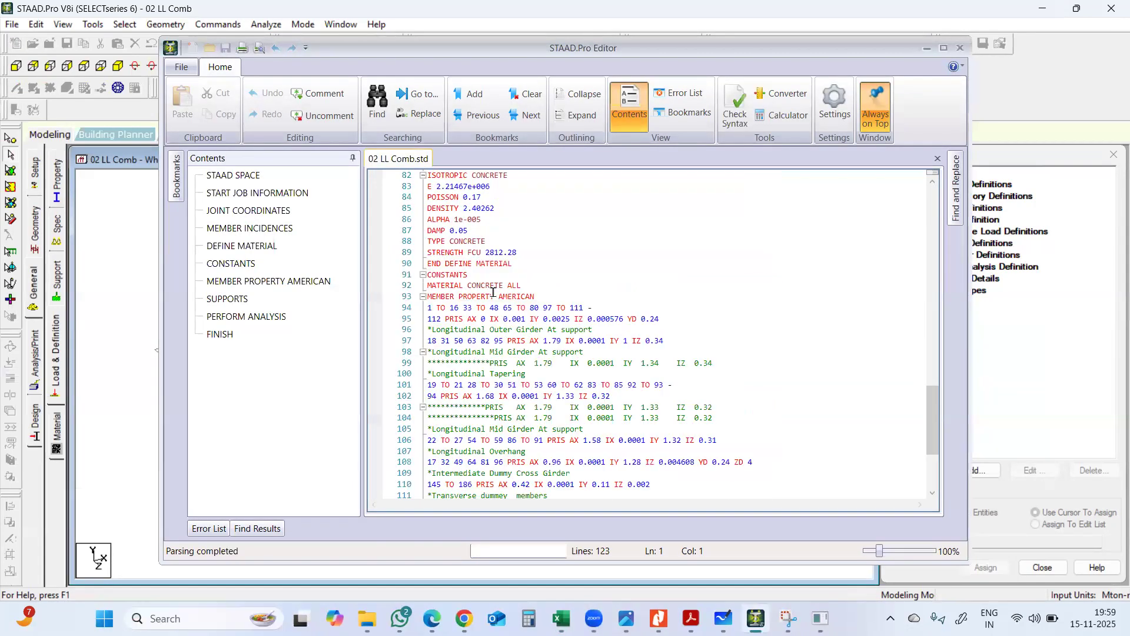
{"action": "scroll", "coordinate": [493, 292], "scroll_direction": "down", "scroll_amount": 5}
{"action": "left_click", "coordinate": [544, 443]}
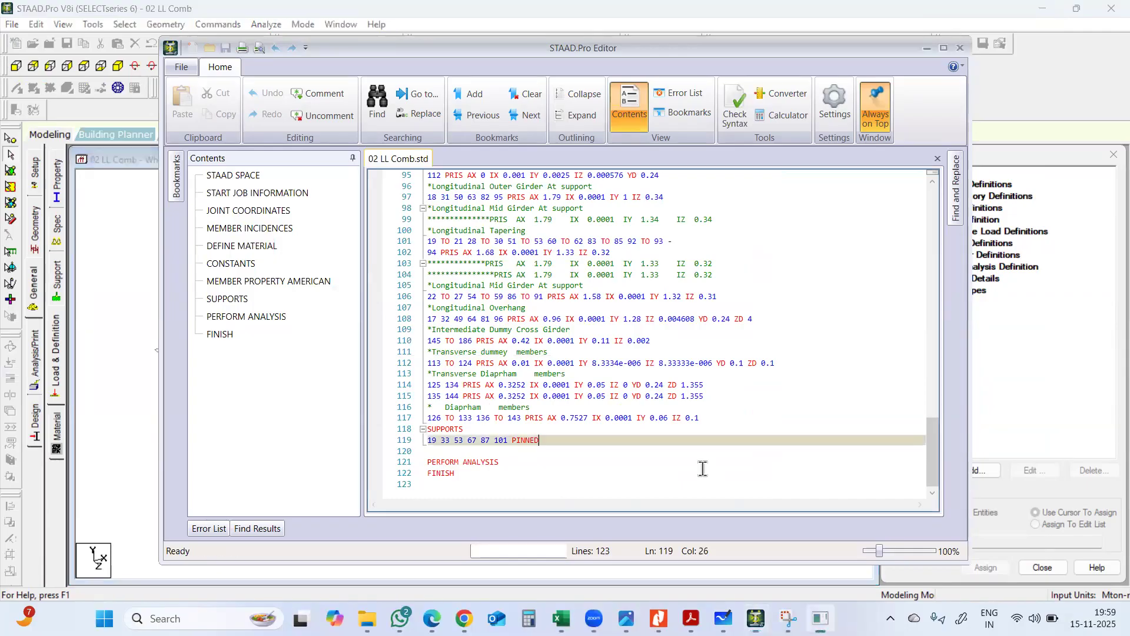
{"action": "key", "text": "Return"}
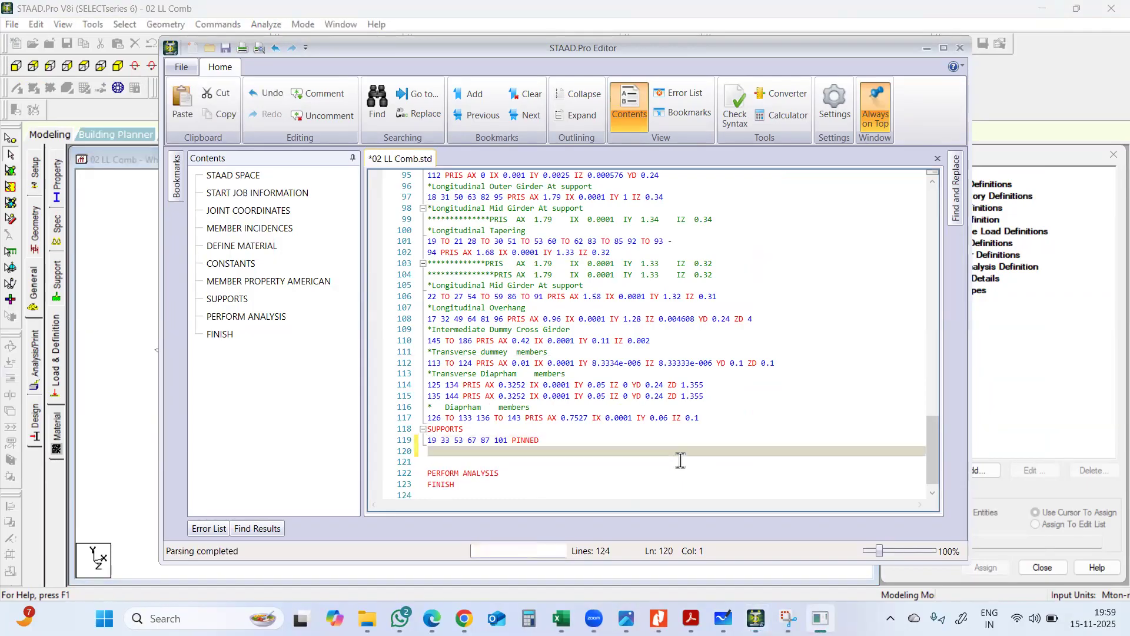
{"action": "key", "text": "ctrl+v"}
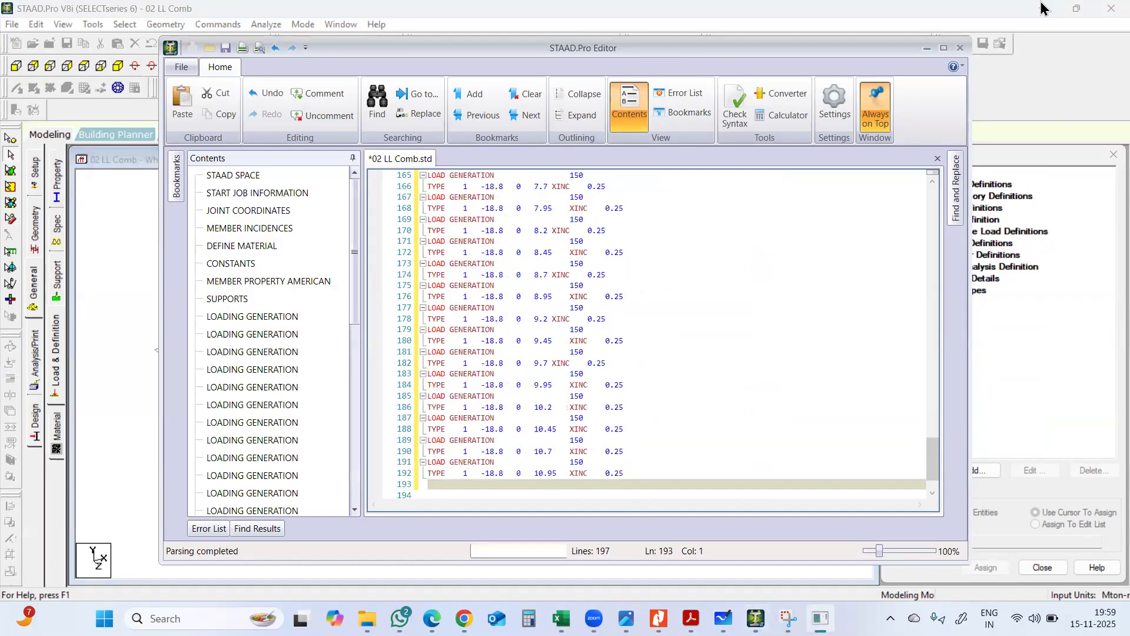
{"action": "left_click", "coordinate": [963, 47]}
{"action": "left_click", "coordinate": [500, 364]}
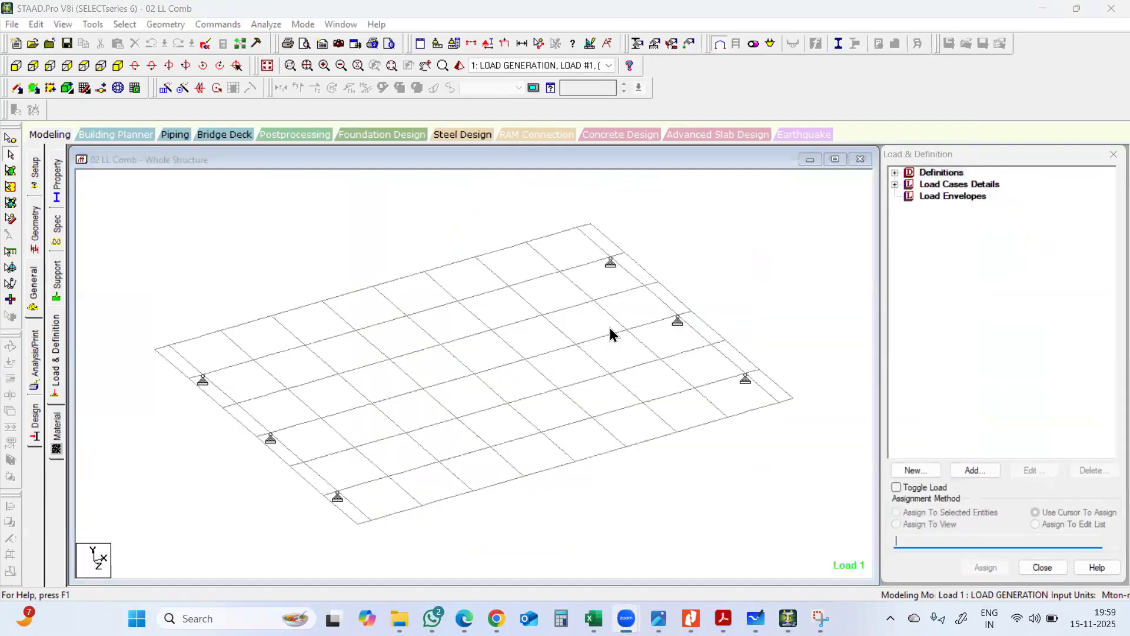
Examine the loads, distances and width of the Type 1 vehicle definition and the list of generated load cases
{"action": "left_click", "coordinate": [896, 173]}
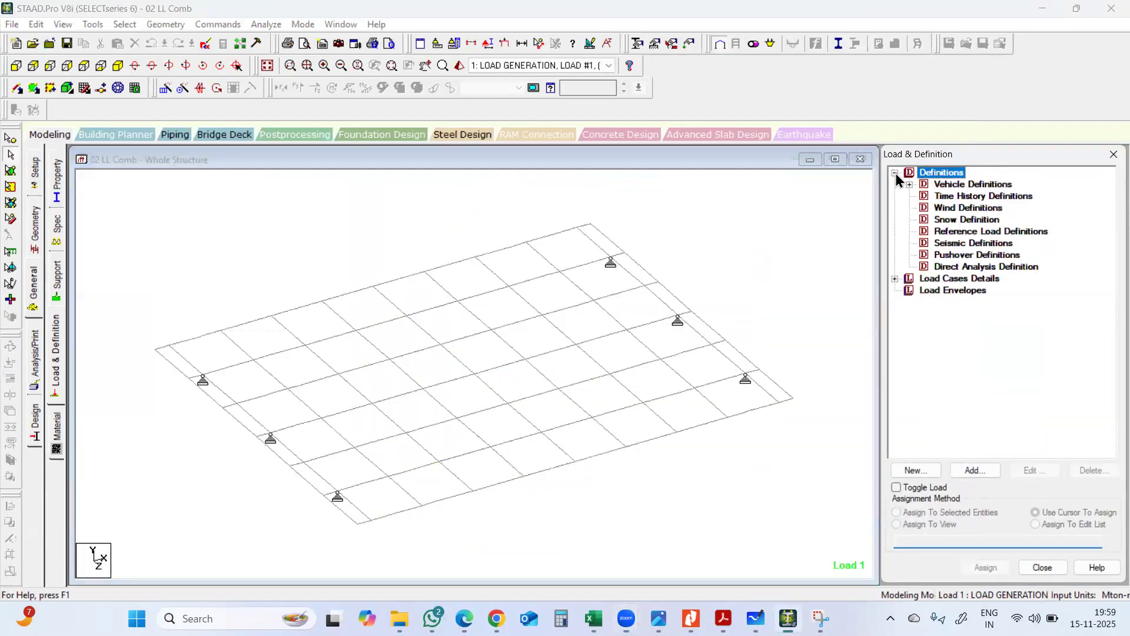
{"action": "left_click", "coordinate": [910, 185]}
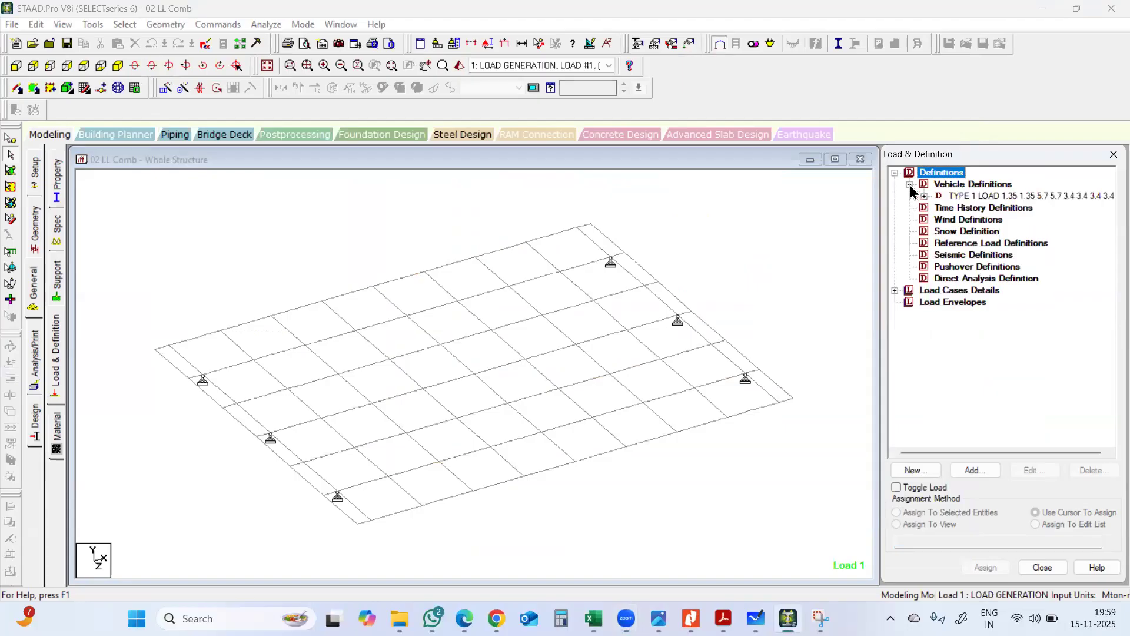
{"action": "left_click", "coordinate": [991, 197]}
{"action": "double_click", "coordinate": [991, 197]}
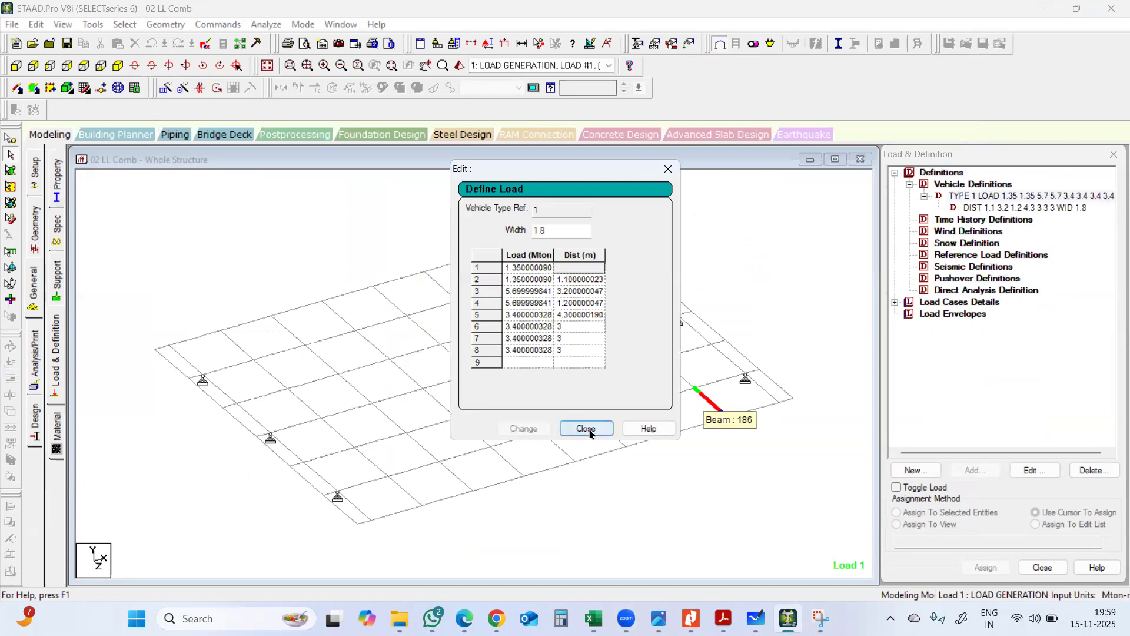
{"action": "left_click", "coordinate": [577, 430]}
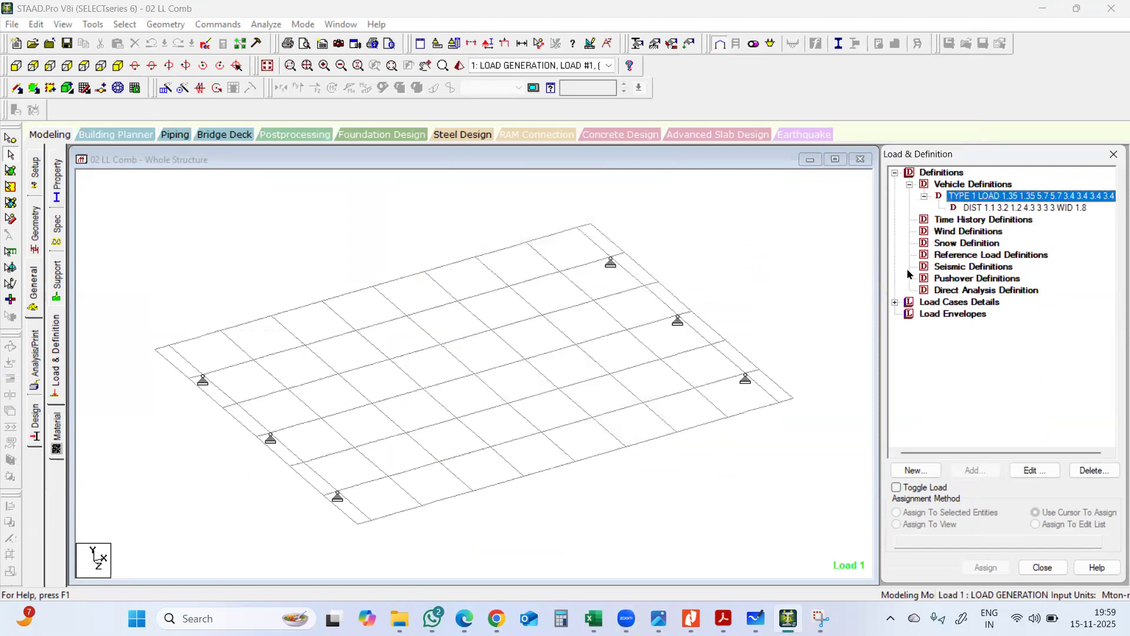
{"action": "left_click", "coordinate": [895, 303]}
{"action": "scroll", "coordinate": [966, 242], "scroll_direction": "down", "scroll_amount": 4}
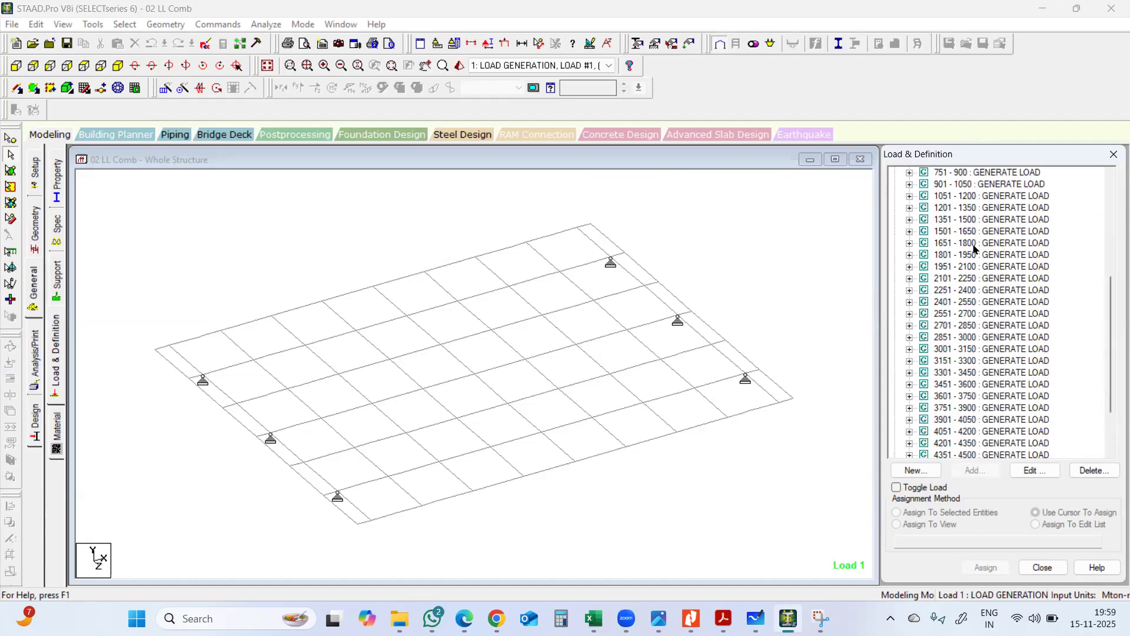
Review the full list of generated load groups under Load Cases Details, from the first to the last
{"action": "scroll", "coordinate": [973, 257], "scroll_direction": "up", "scroll_amount": 4}
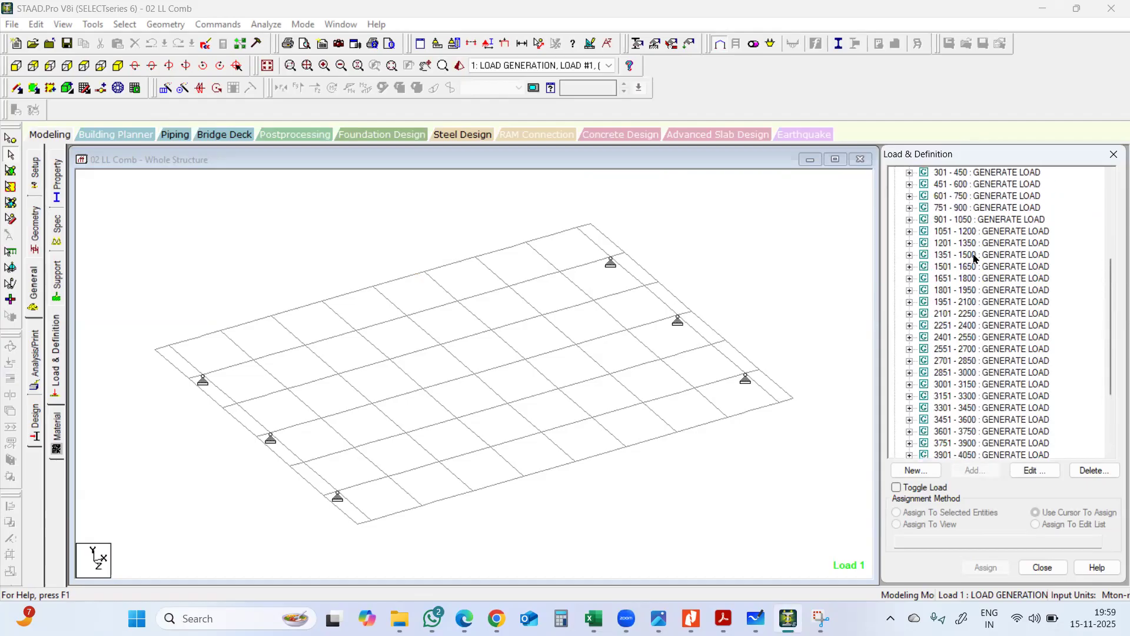
{"action": "left_click", "coordinate": [954, 186]}
{"action": "scroll", "coordinate": [1012, 285], "scroll_direction": "down", "scroll_amount": 4}
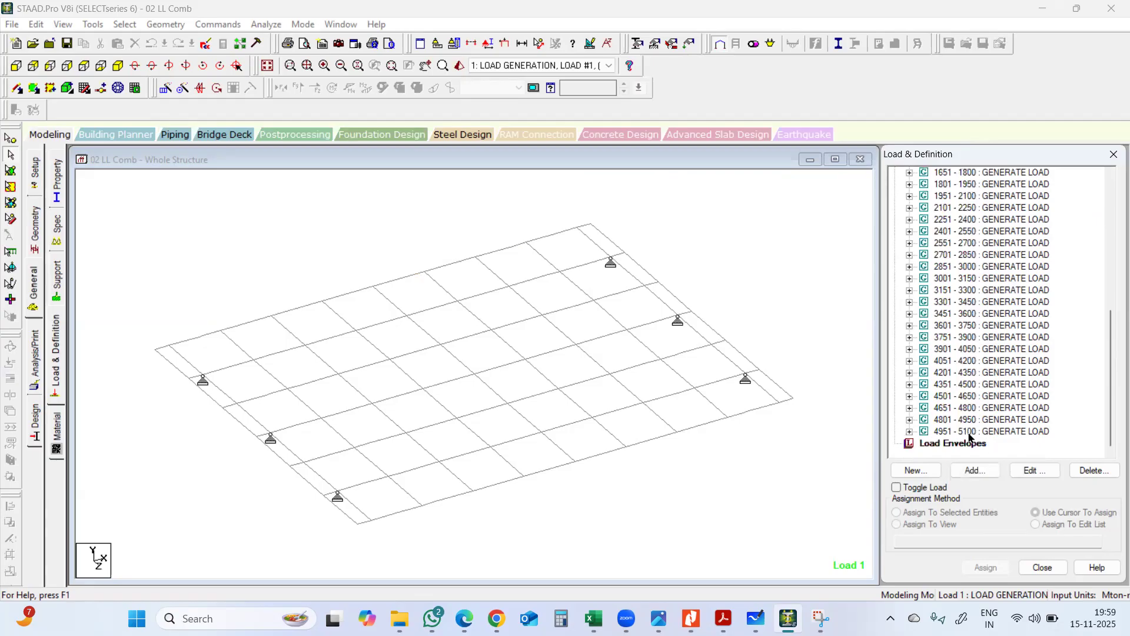
{"action": "left_click", "coordinate": [970, 433]}
{"action": "scroll", "coordinate": [971, 430], "scroll_direction": "up", "scroll_amount": 5}
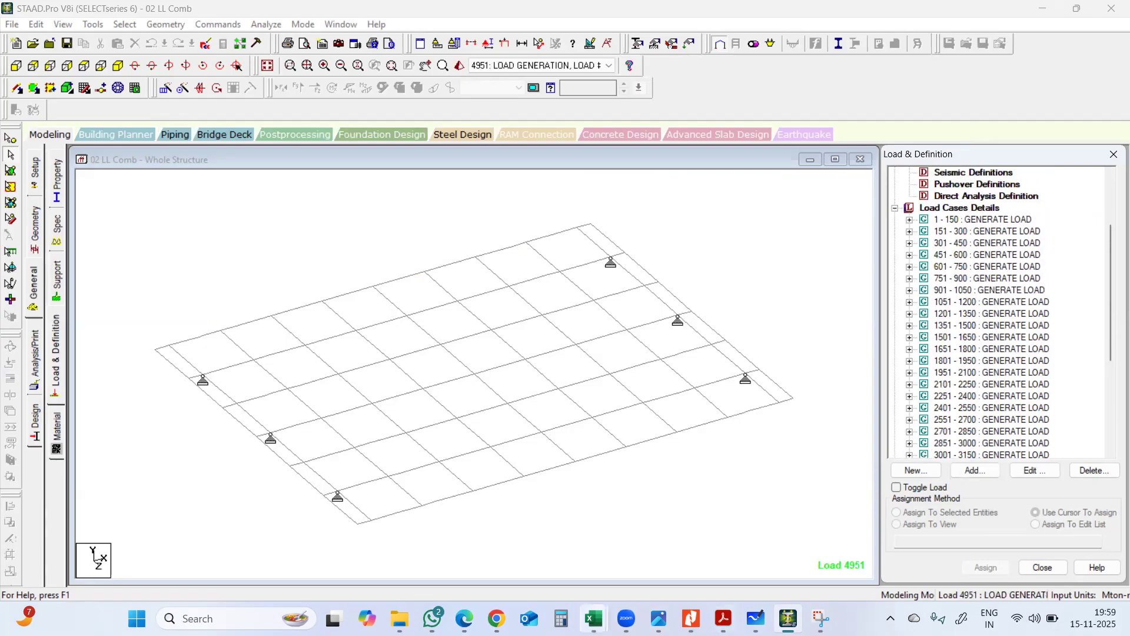
{"action": "mouse_move", "coordinate": [756, 618]}
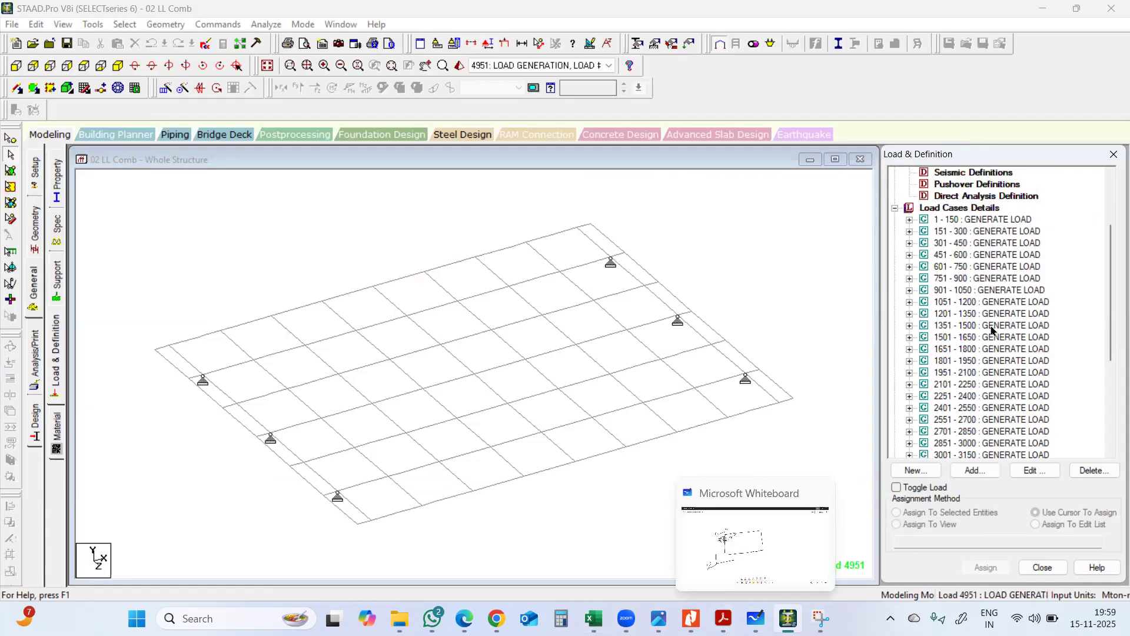
{"action": "scroll", "coordinate": [994, 332], "scroll_direction": "down", "scroll_amount": 4}
{"action": "scroll", "coordinate": [994, 339], "scroll_direction": "down", "scroll_amount": 2}
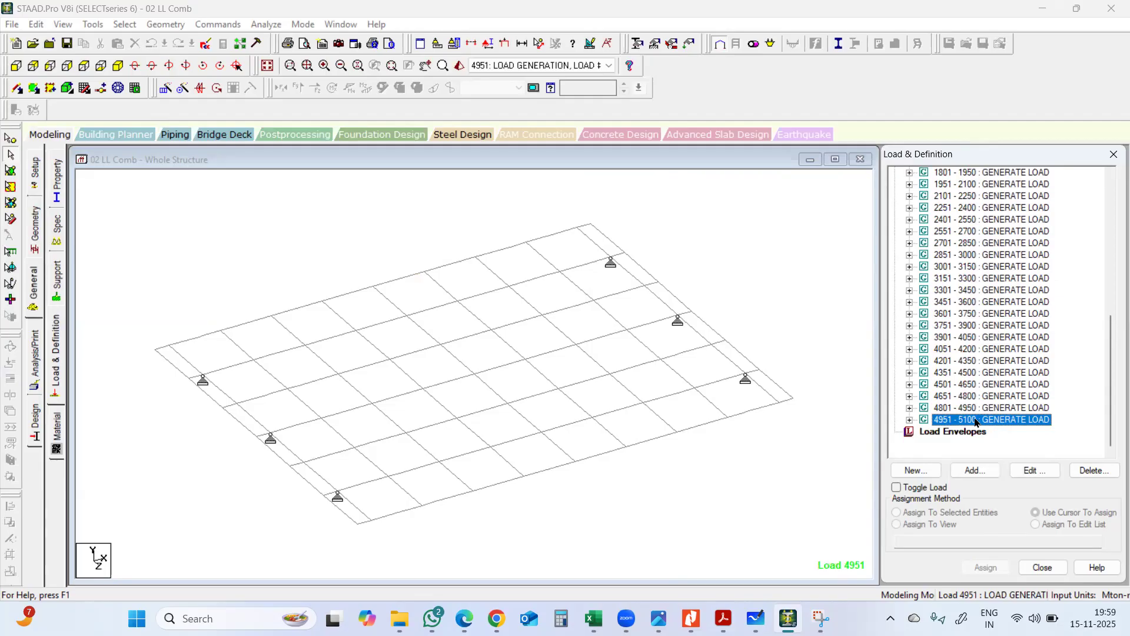
{"action": "scroll", "coordinate": [976, 412], "scroll_direction": "up", "scroll_amount": 5}
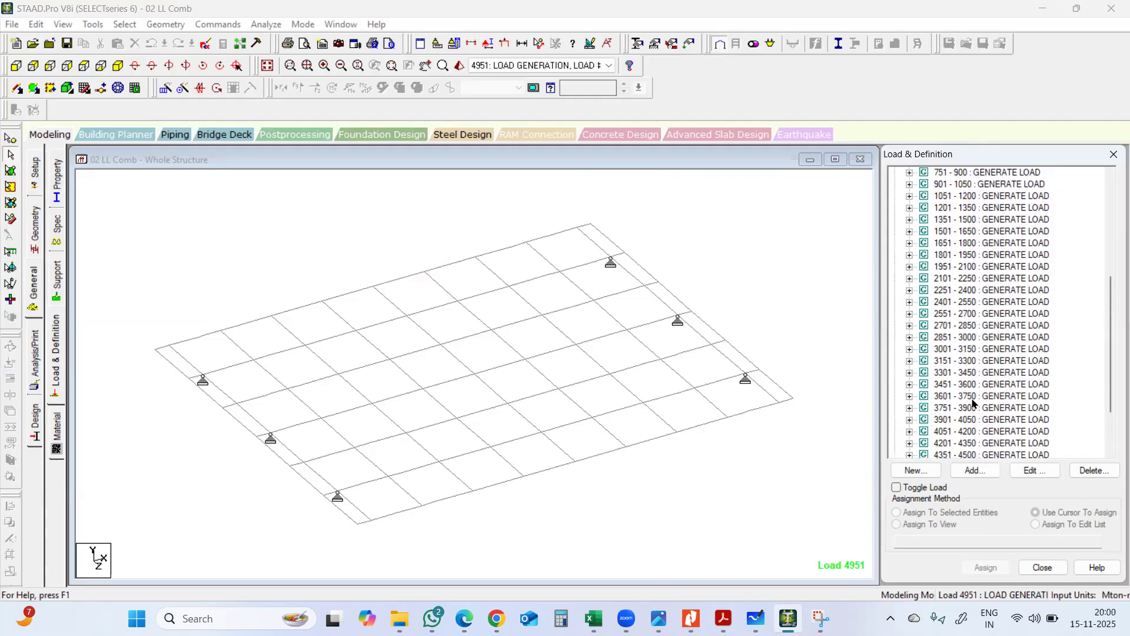
{"action": "scroll", "coordinate": [965, 340], "scroll_direction": "down", "scroll_amount": 1}
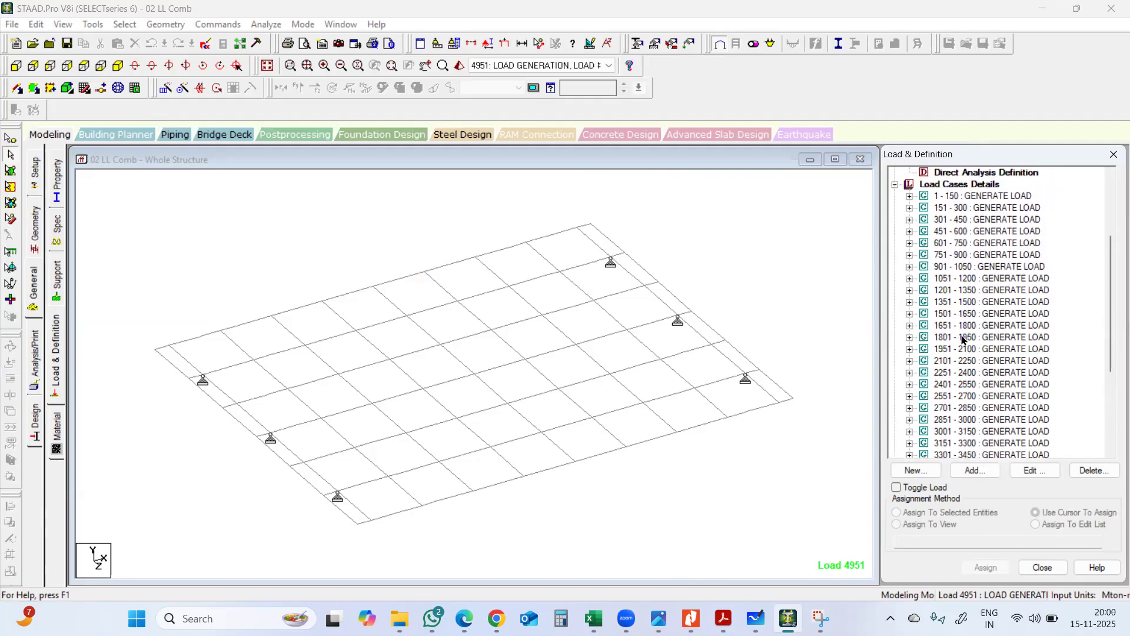
{"action": "scroll", "coordinate": [964, 340], "scroll_direction": "down", "scroll_amount": 5}
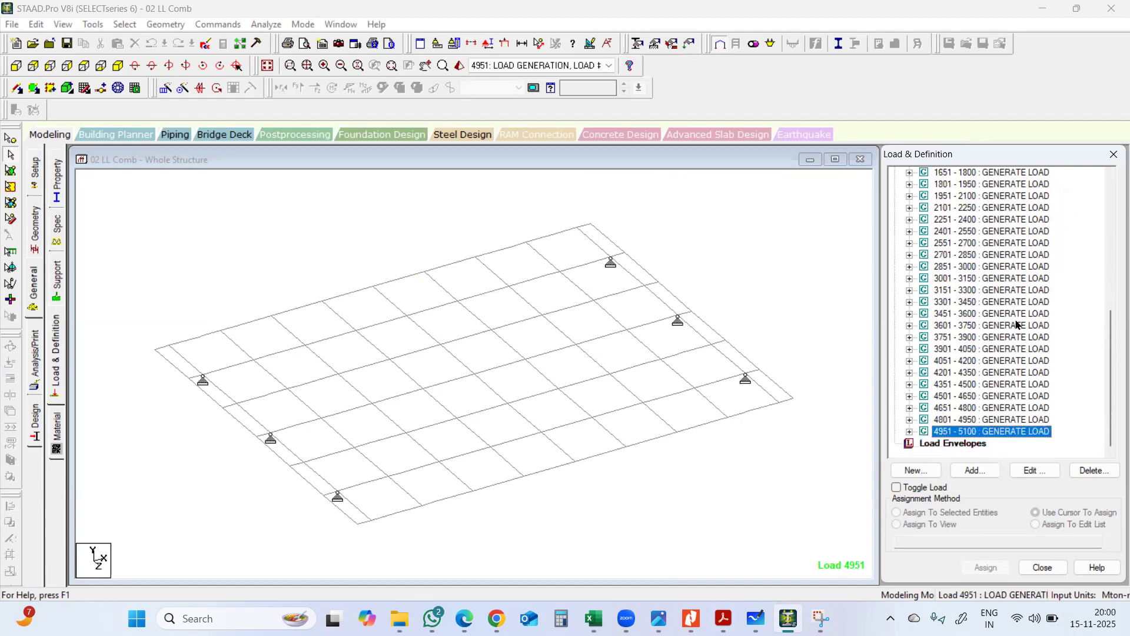
Add load envelope 1 of type STRENGTH containing all available load cases, and select it under Load Envelopes
{"action": "left_click", "coordinate": [942, 445]}
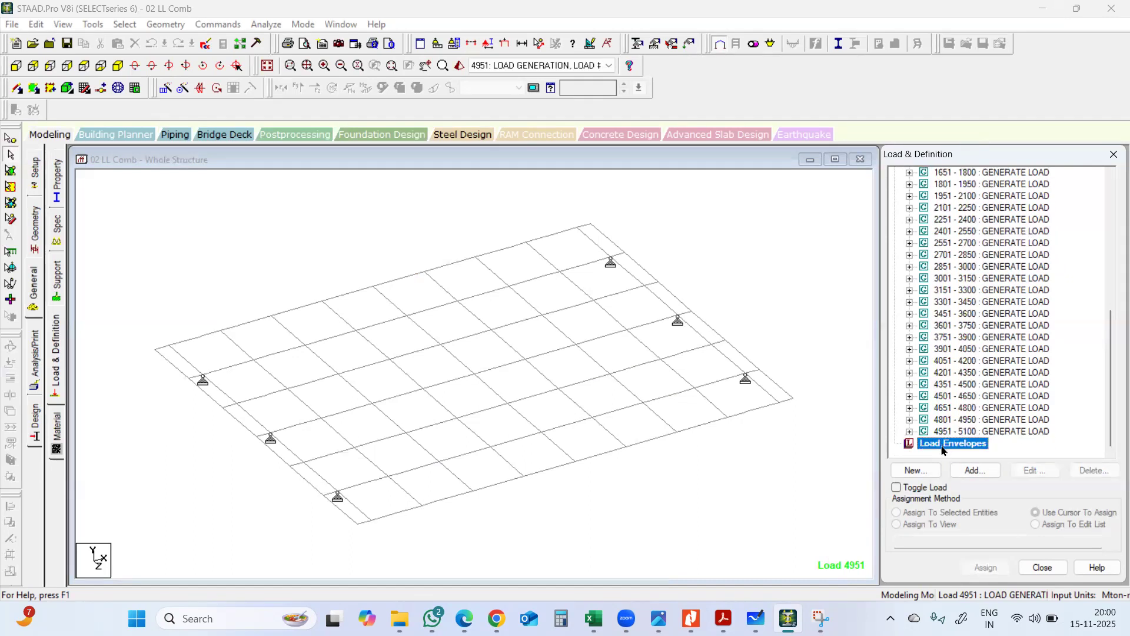
{"action": "left_click", "coordinate": [967, 470]}
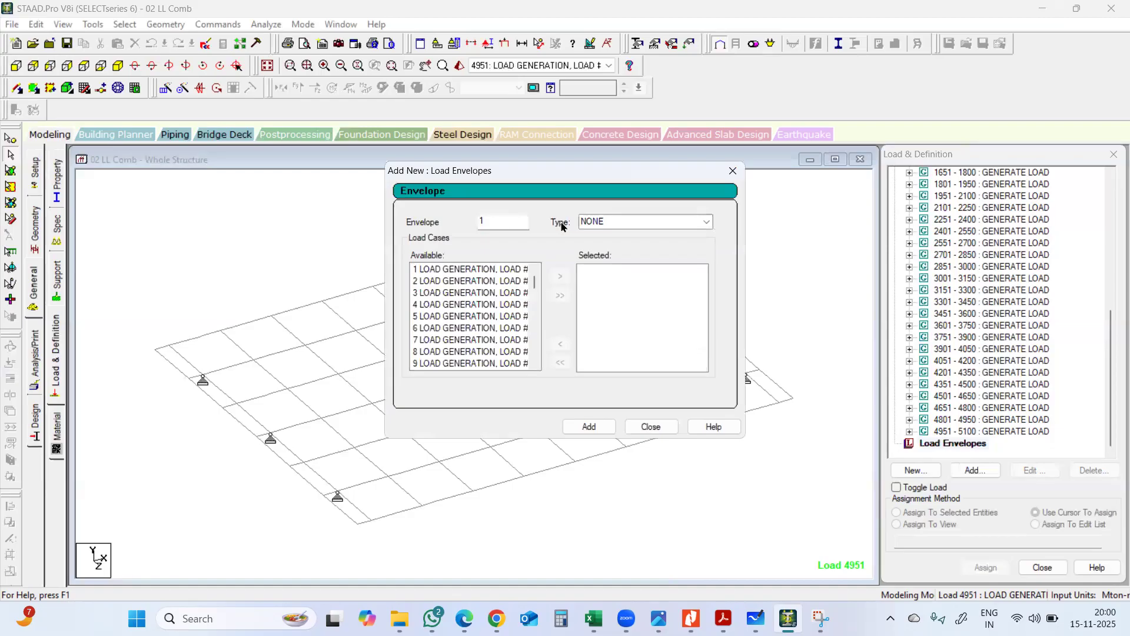
{"action": "left_click", "coordinate": [642, 223]}
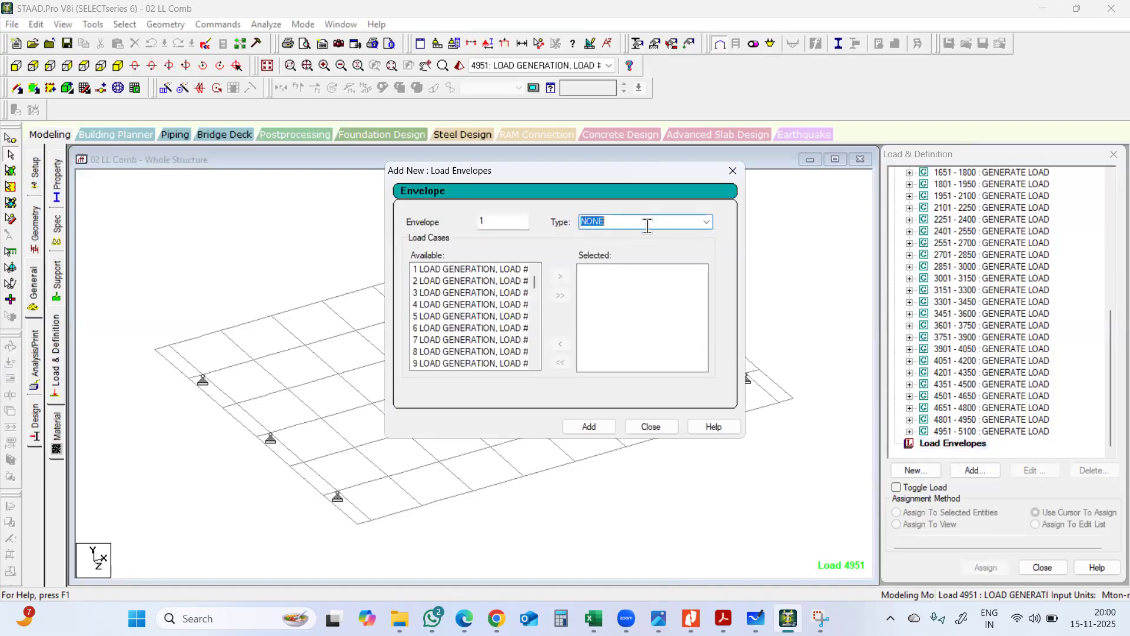
{"action": "left_click", "coordinate": [706, 222]}
{"action": "left_click", "coordinate": [646, 284]}
{"action": "left_click", "coordinate": [475, 271]}
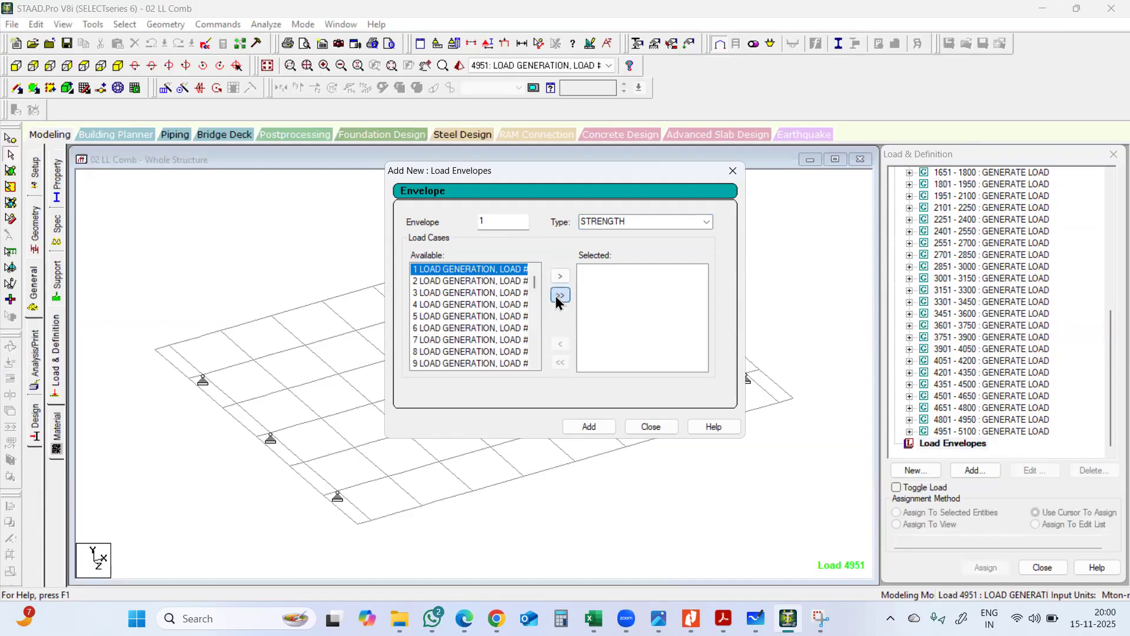
{"action": "left_click", "coordinate": [560, 295]}
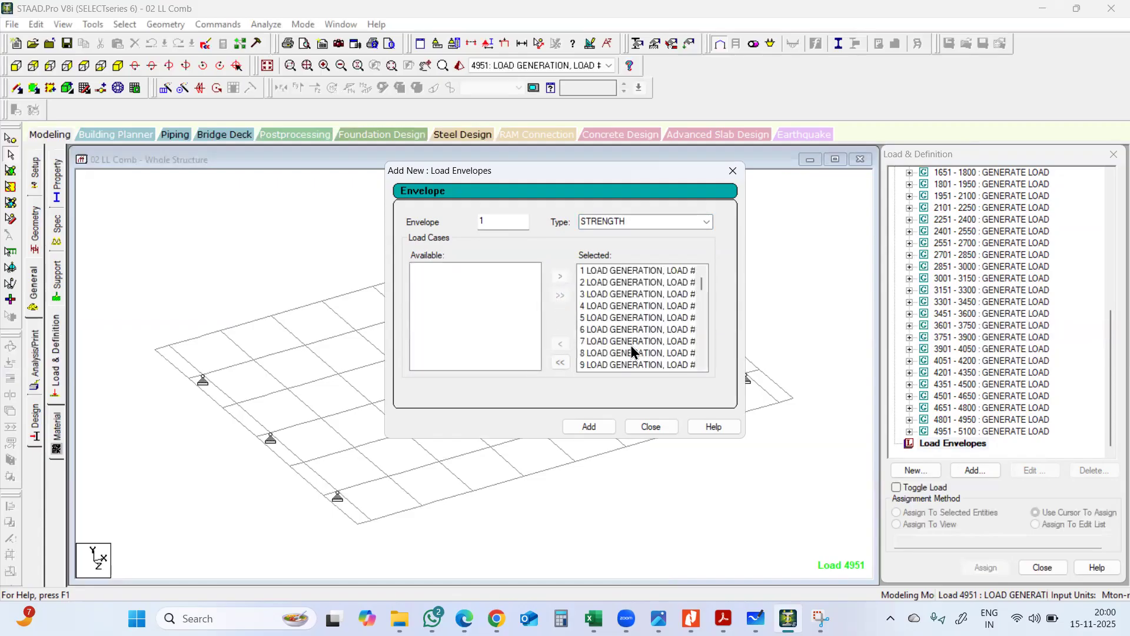
{"action": "left_click", "coordinate": [590, 427]}
{"action": "left_click", "coordinate": [651, 426]}
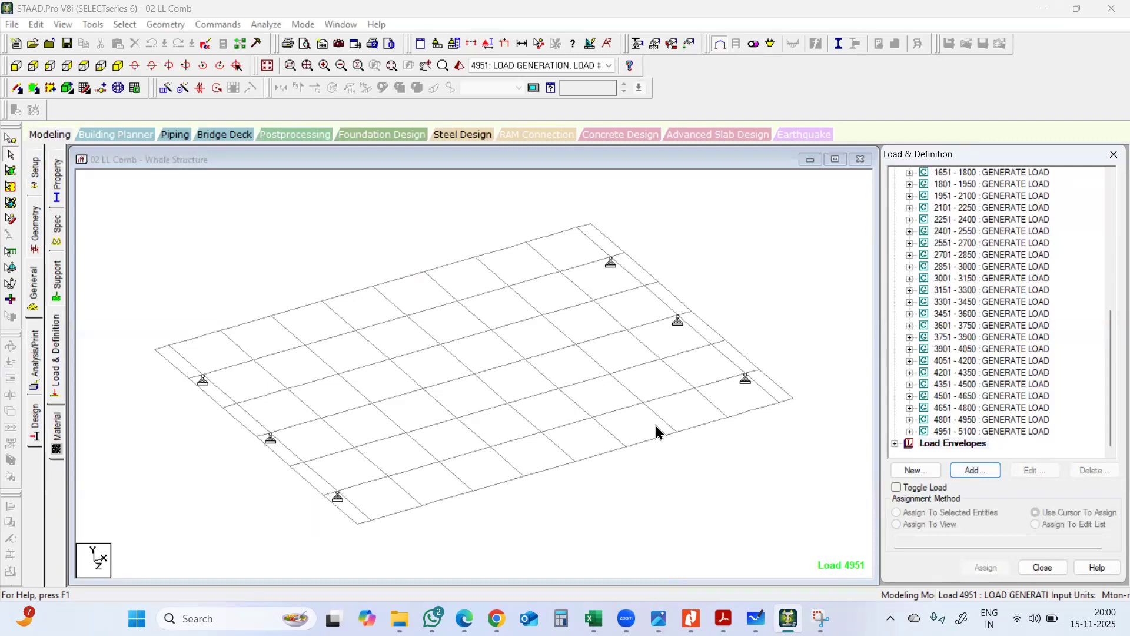
{"action": "left_click", "coordinate": [894, 445]}
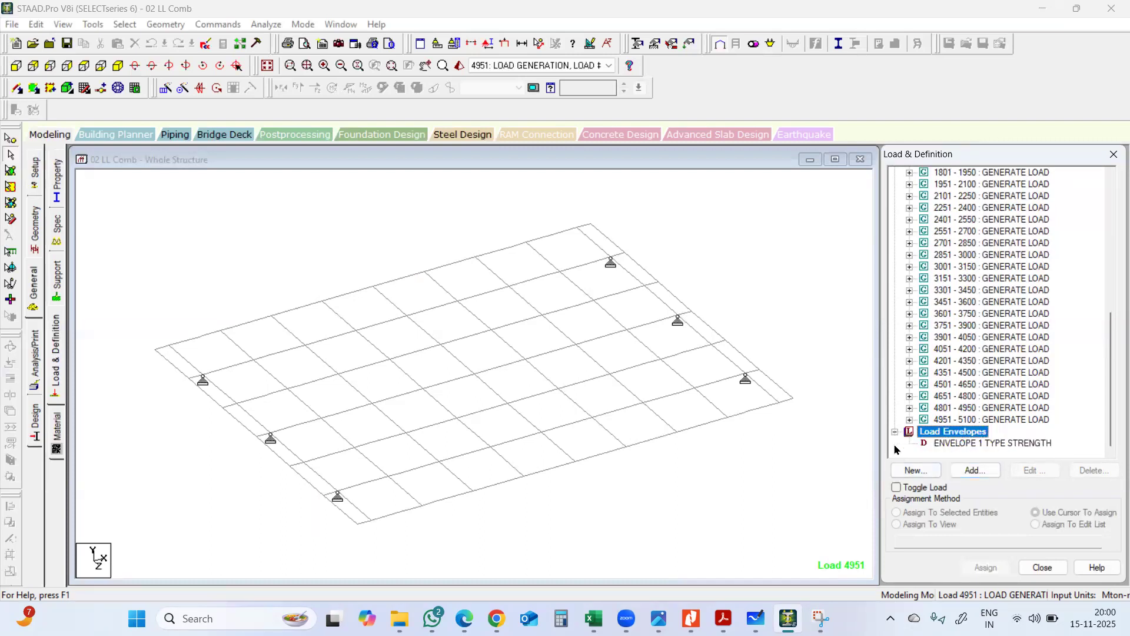
{"action": "left_click", "coordinate": [980, 447]}
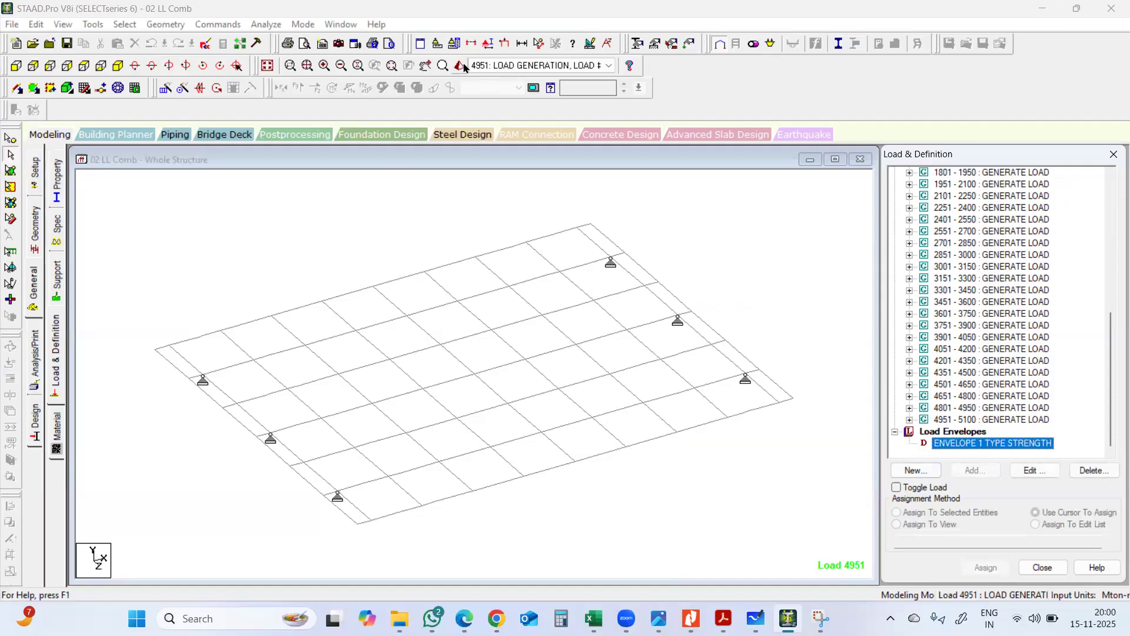
Run the structural analysis, saving the modified structure beforehand
{"action": "left_click", "coordinate": [267, 25]}
{"action": "left_click", "coordinate": [294, 41]}
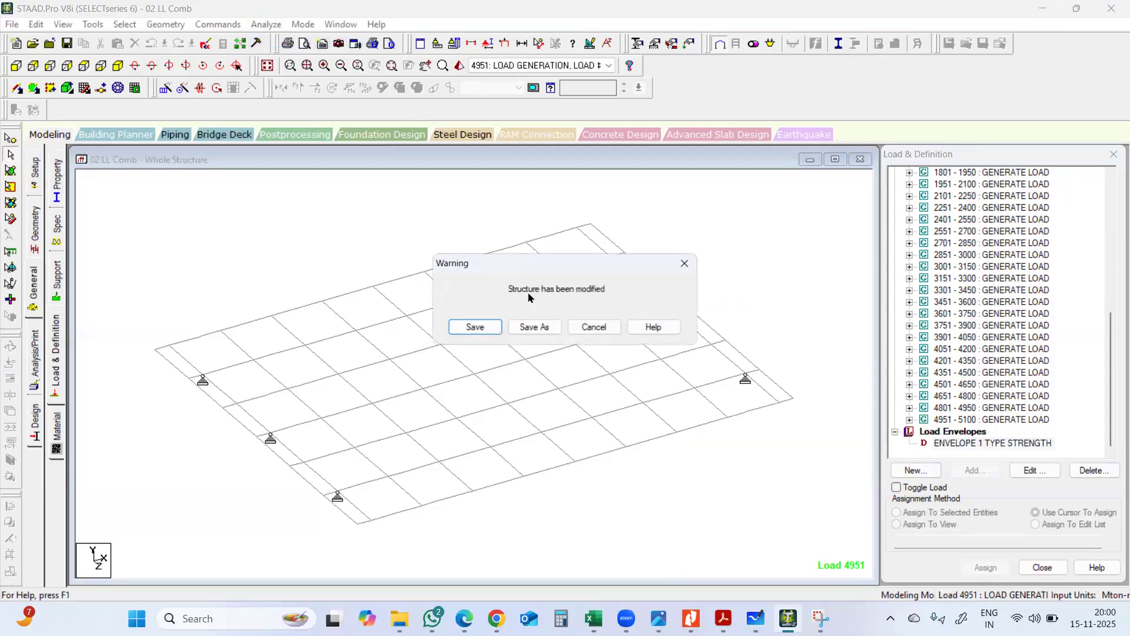
{"action": "left_click", "coordinate": [475, 327]}
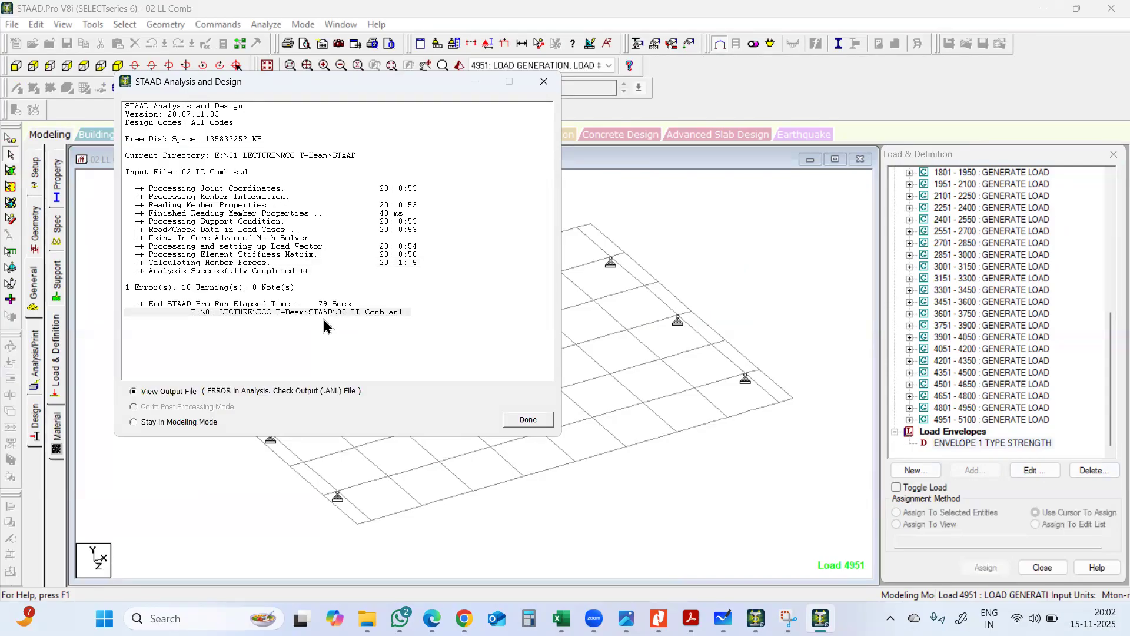
View the analysis output file, examine the listed error at its location in the report, and close the output viewer
{"action": "left_click", "coordinate": [529, 420]}
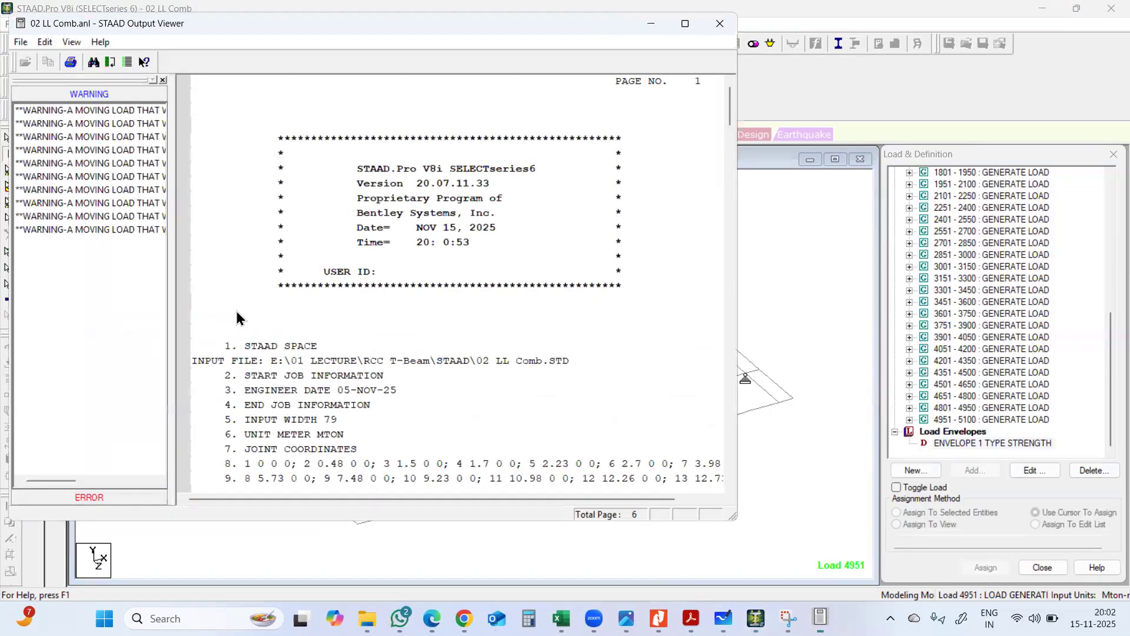
{"action": "left_click", "coordinate": [100, 498]}
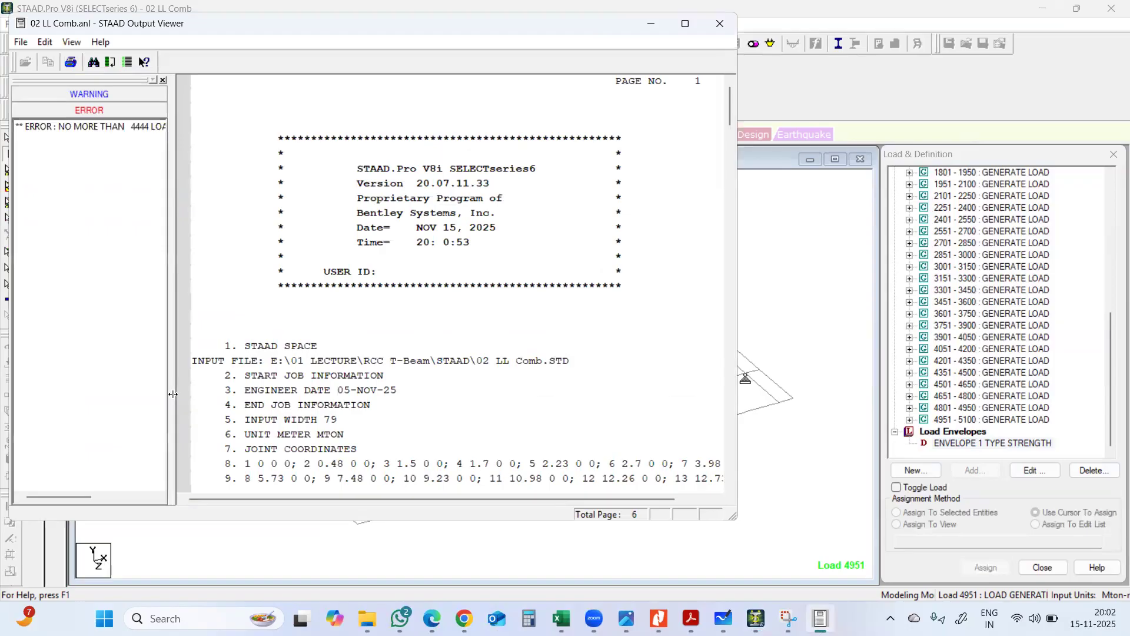
{"action": "left_click", "coordinate": [93, 132]}
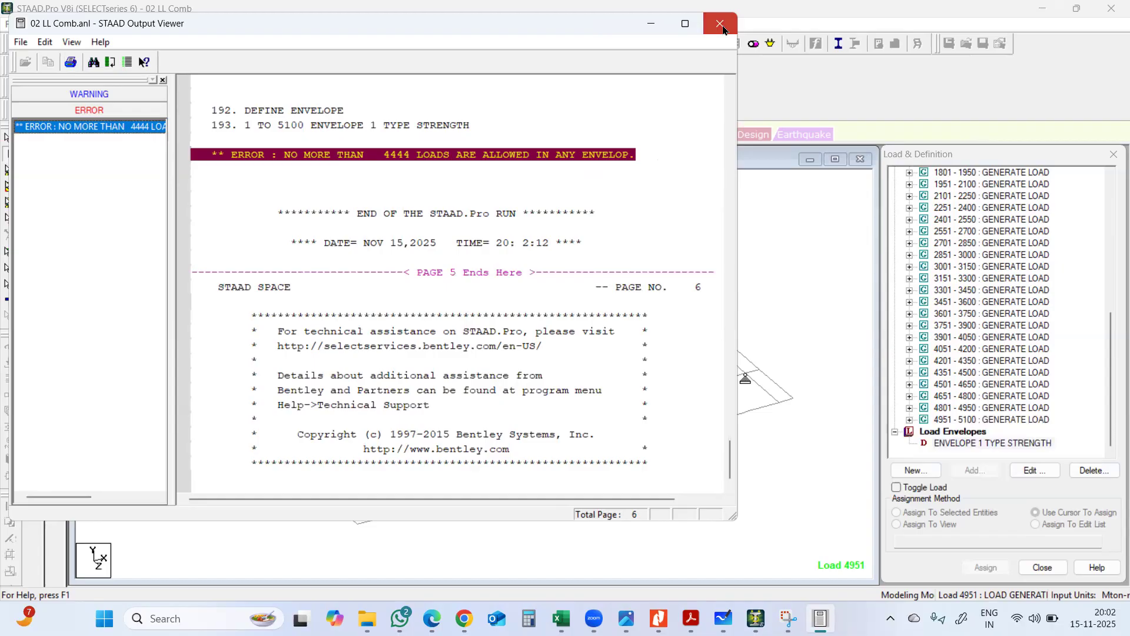
{"action": "left_click", "coordinate": [721, 25]}
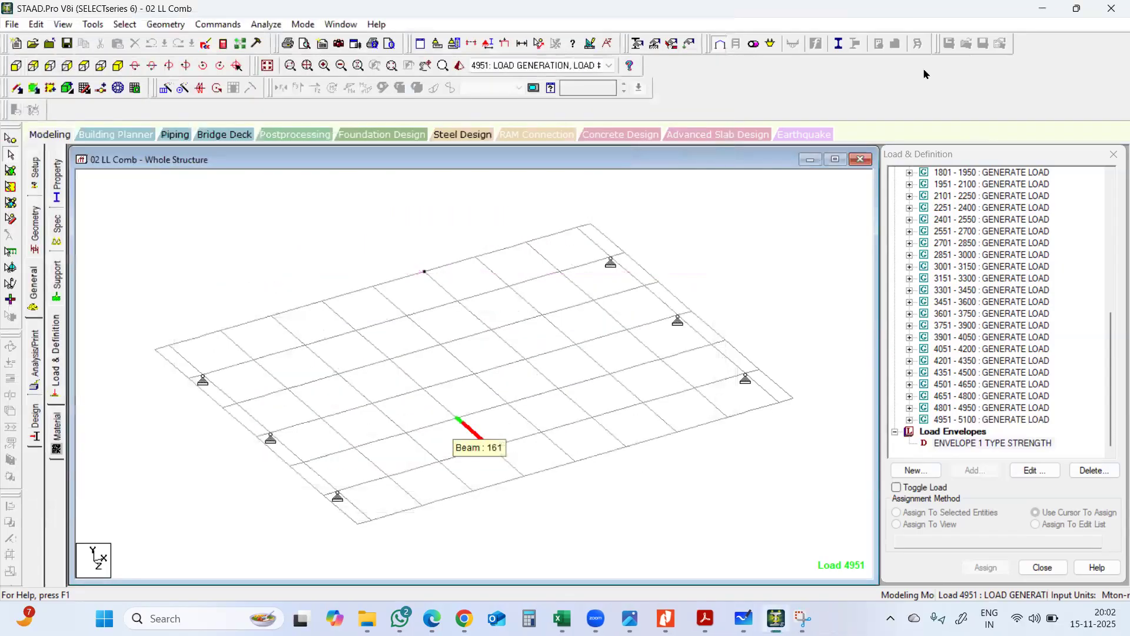
Switch to the Load Generation Master workbook in Excel and set Increment in Trans. Direction to 0.5 m on the C A sheet
{"action": "left_click", "coordinate": [1043, 10]}
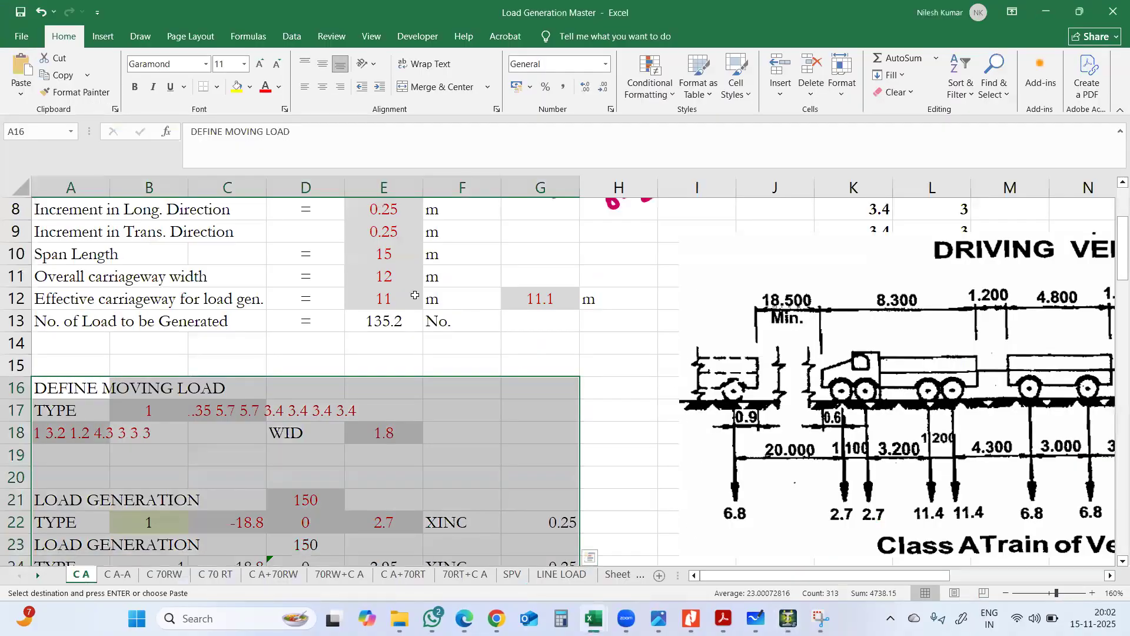
{"action": "scroll", "coordinate": [387, 312], "scroll_direction": "up", "scroll_amount": 1}
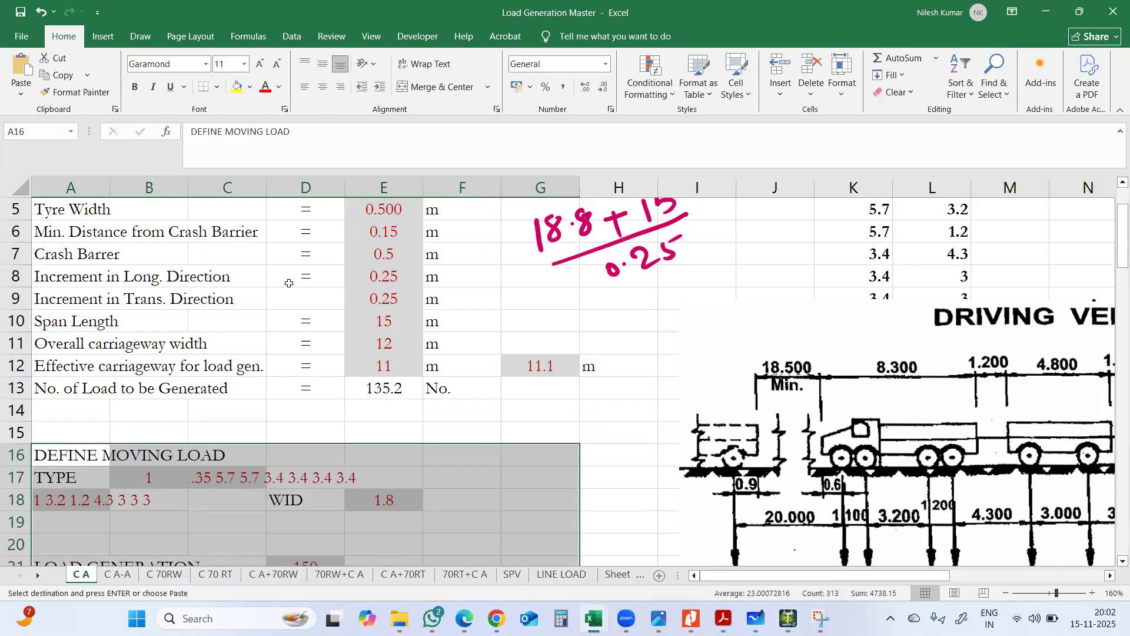
{"action": "left_click", "coordinate": [386, 299]}
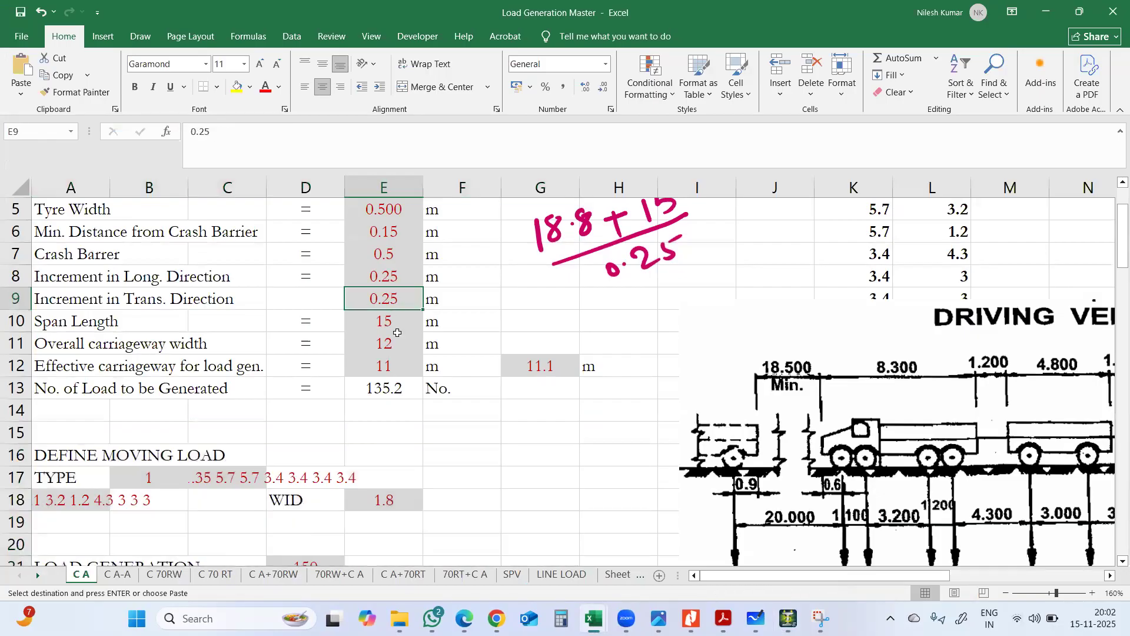
{"action": "type", "text": ".5"}
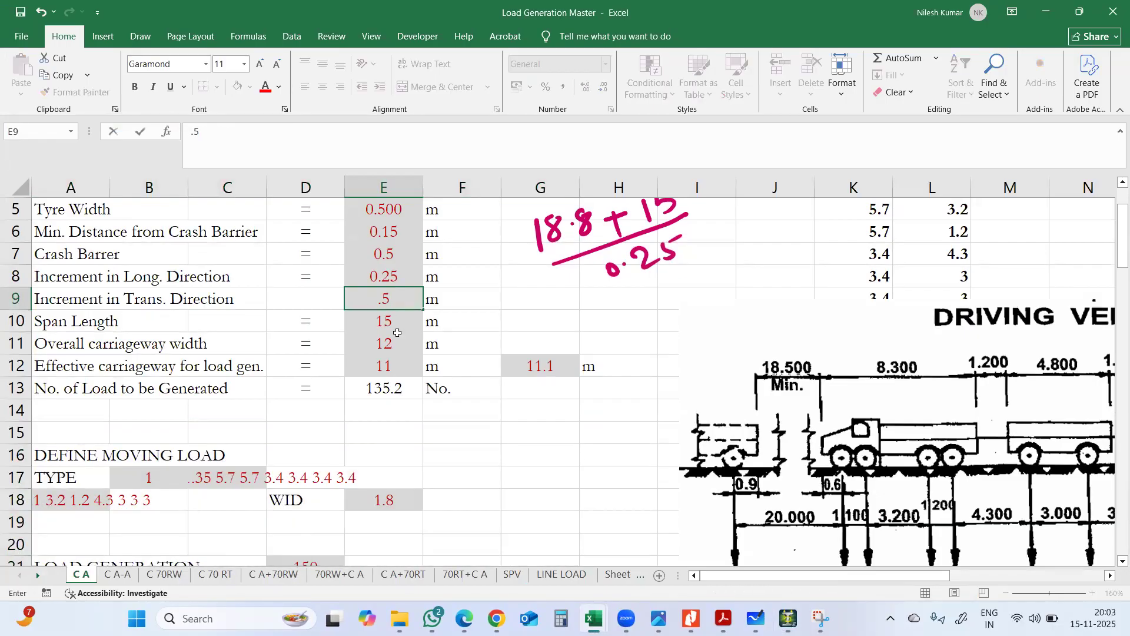
{"action": "key", "text": "Return"}
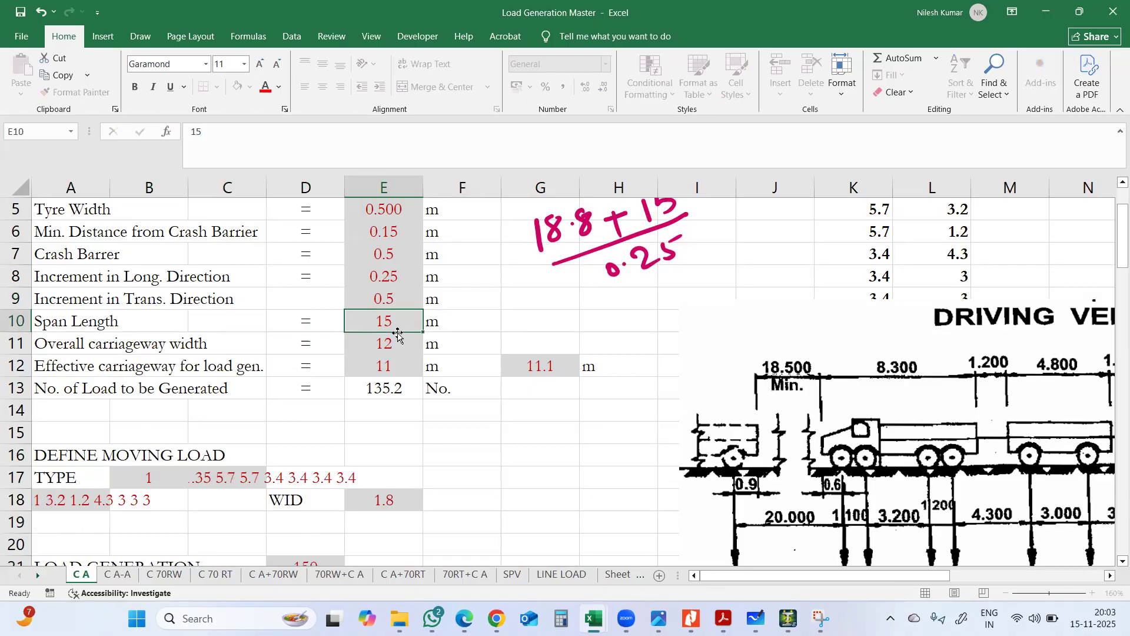
Clear the surplus load generation rows in columns A to G from row 55 downward
{"action": "scroll", "coordinate": [398, 334], "scroll_direction": "down", "scroll_amount": 5}
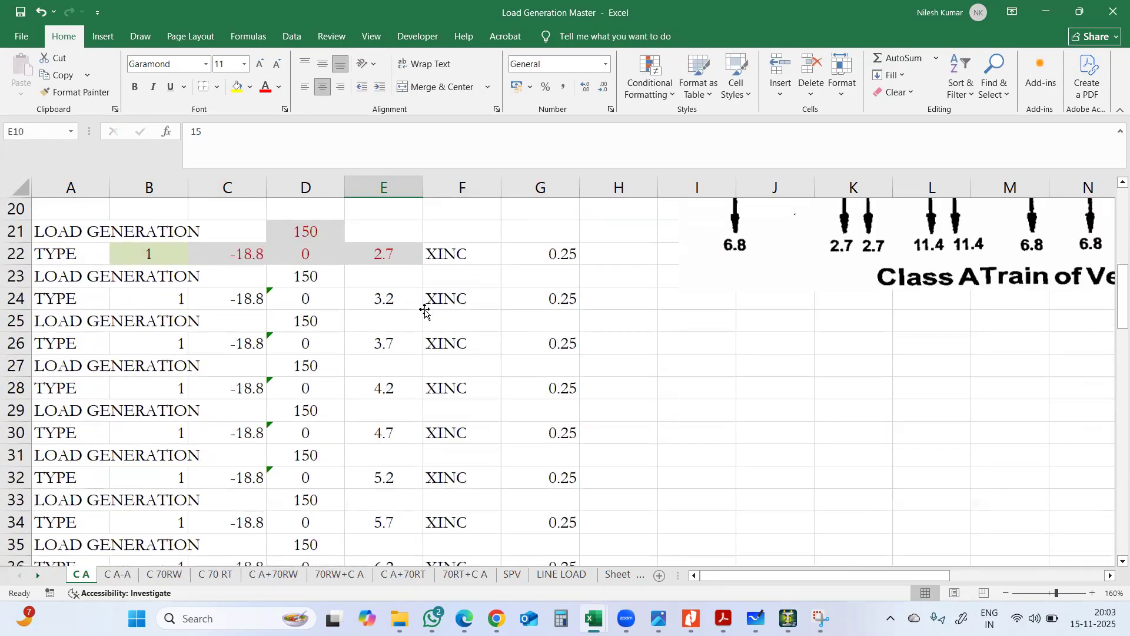
{"action": "scroll", "coordinate": [410, 309], "scroll_direction": "down", "scroll_amount": 11}
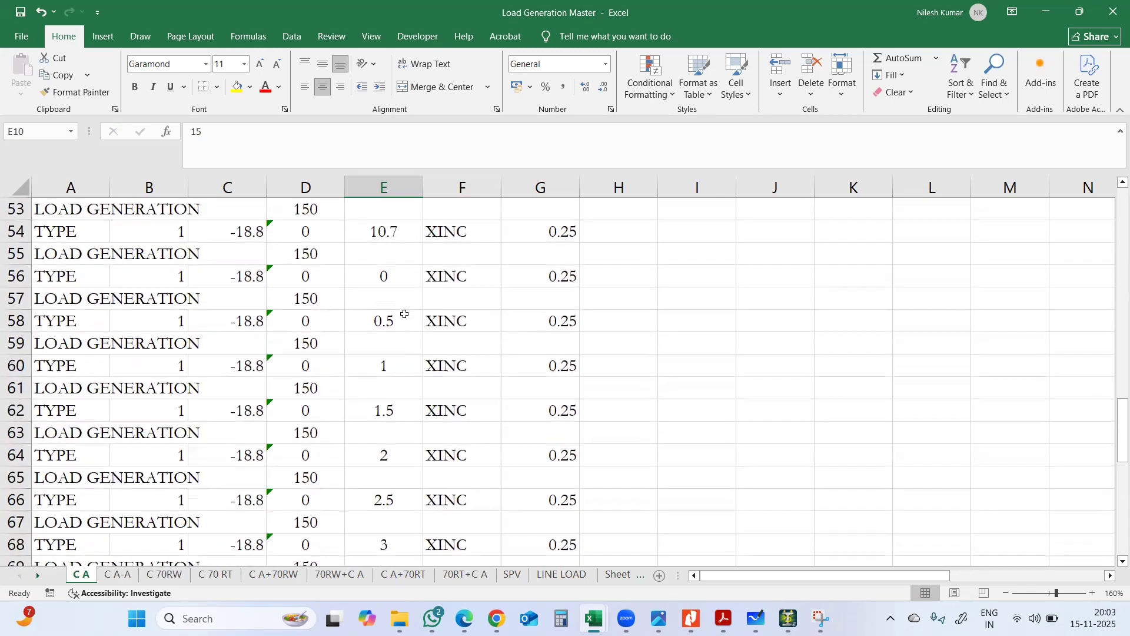
{"action": "left_click_drag", "start_coordinate": [61, 254], "coordinate": [577, 533]}
{"action": "left_click_drag", "start_coordinate": [564, 520], "coordinate": [563, 493]}
{"action": "key", "text": "Delete"}
Copy the moving load block in columns A to G, from DEFINE MOVING LOAD in row 16 through the remaining load generation rows
{"action": "scroll", "coordinate": [564, 493], "scroll_direction": "up", "scroll_amount": 10}
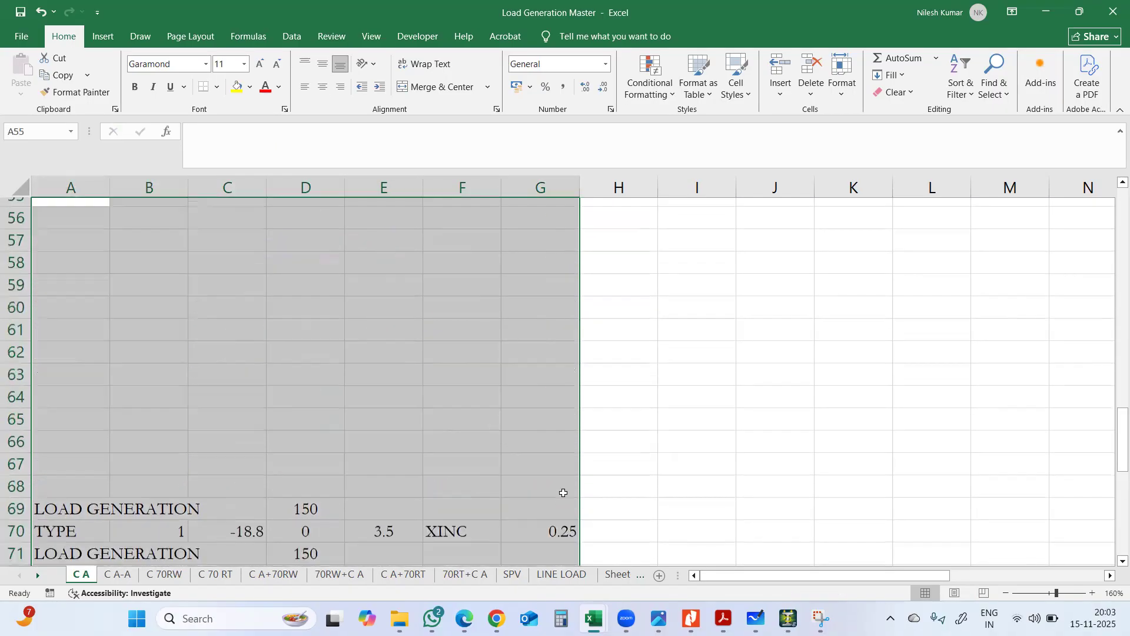
{"action": "scroll", "coordinate": [598, 477], "scroll_direction": "up", "scroll_amount": 15}
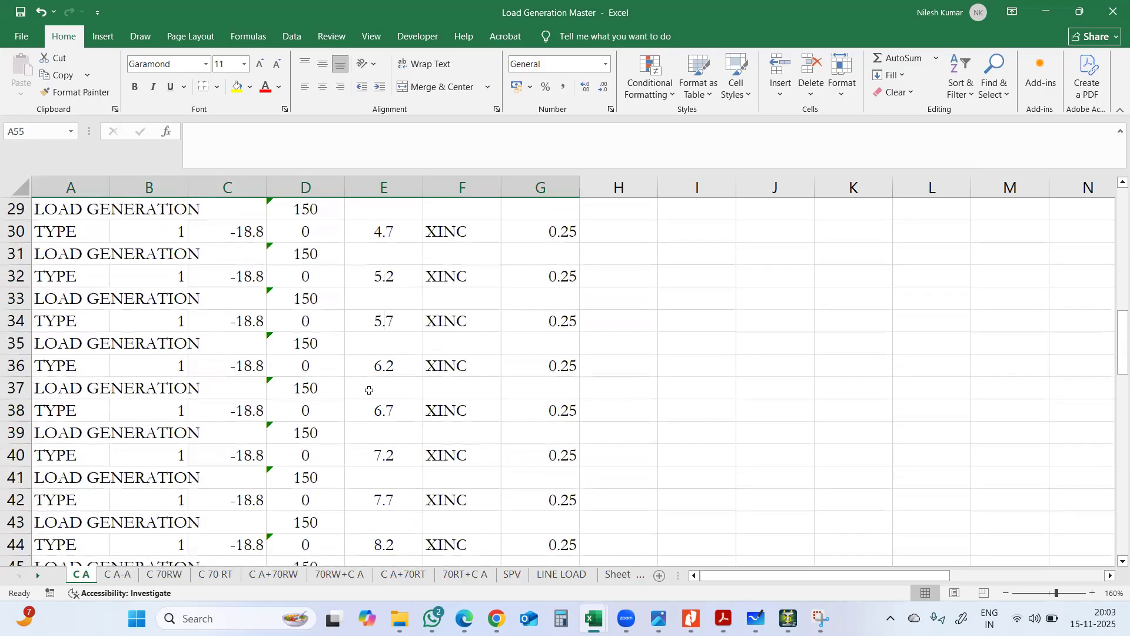
{"action": "scroll", "coordinate": [389, 391], "scroll_direction": "down", "scroll_amount": 4}
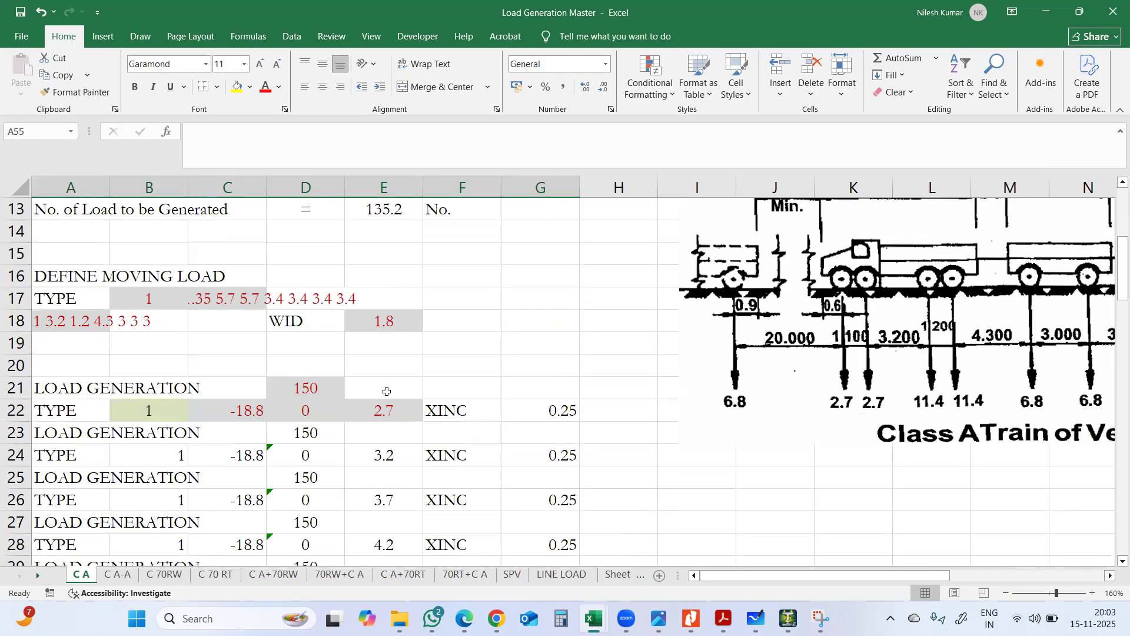
{"action": "left_click_drag", "start_coordinate": [59, 276], "coordinate": [574, 238]}
{"action": "right_click", "coordinate": [548, 216]}
{"action": "left_click", "coordinate": [586, 270]}
{"action": "scroll", "coordinate": [620, 359], "scroll_direction": "up", "scroll_amount": 15}
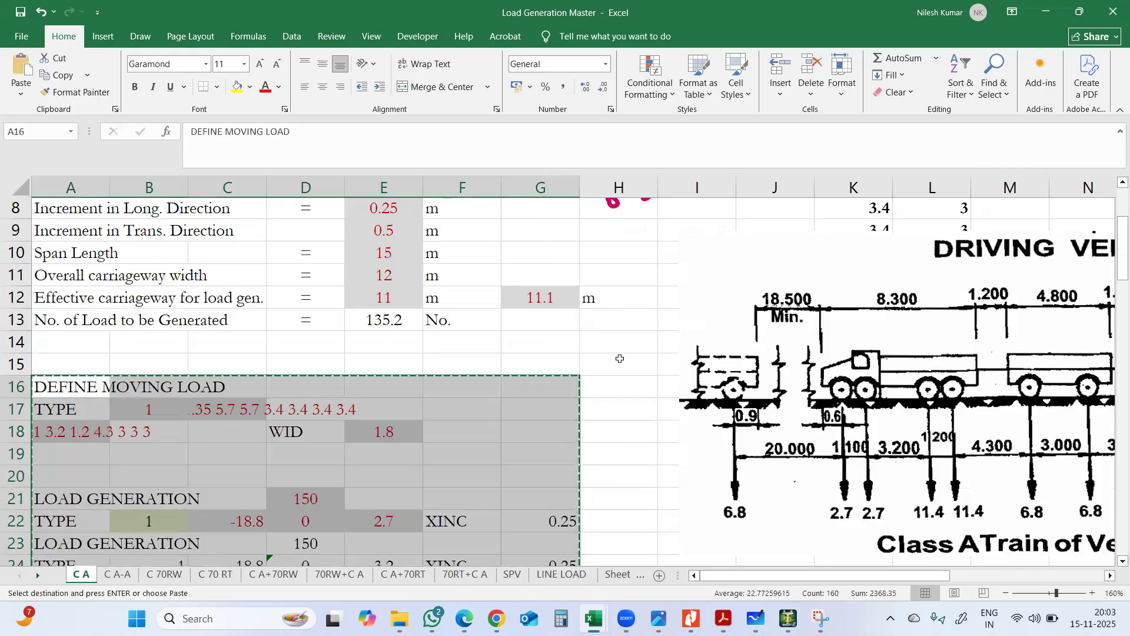
Switch to STAAD.Pro and replace the input file text from DEFINE MOVING LOAD through DEFINE ENVELOPE with the copied moving load block
{"action": "left_click", "coordinate": [788, 619]}
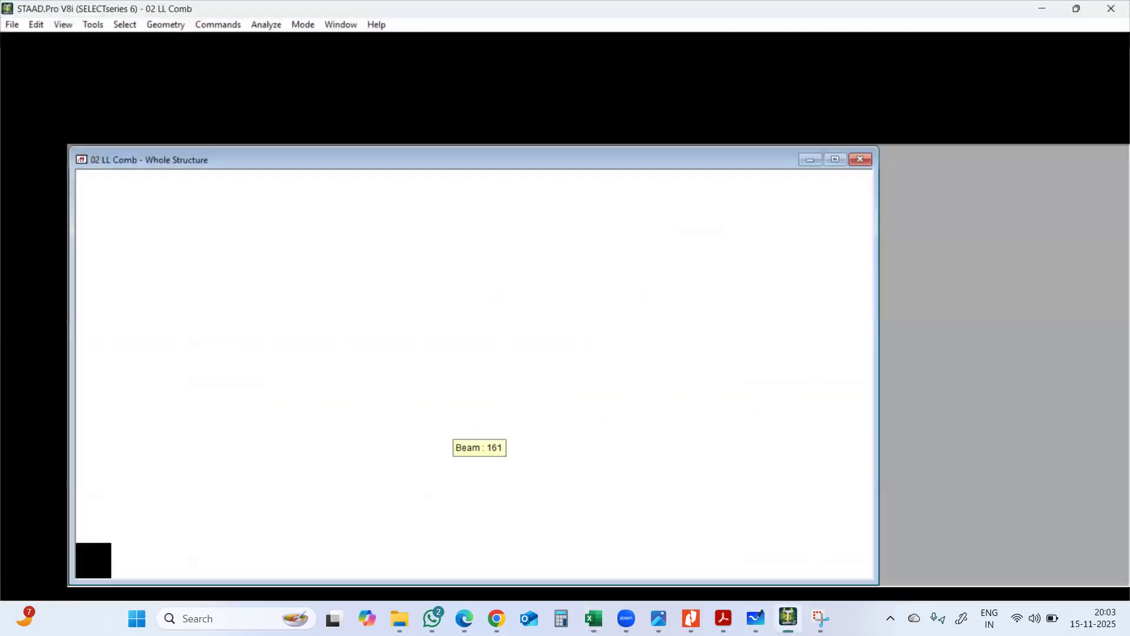
{"action": "left_click", "coordinate": [207, 49]}
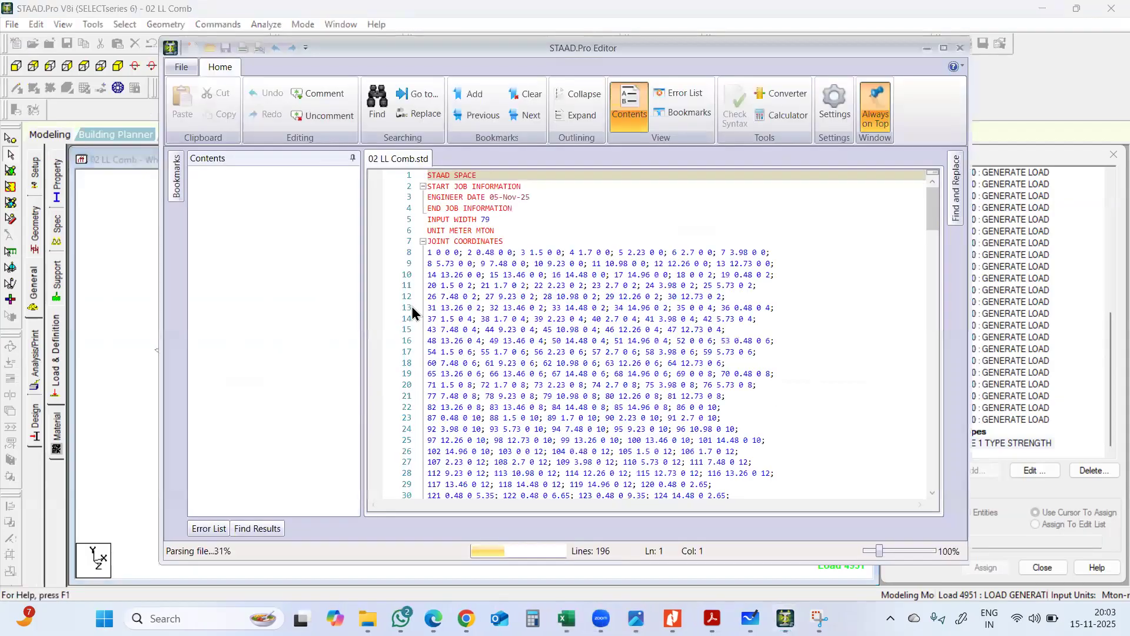
{"action": "scroll", "coordinate": [677, 369], "scroll_direction": "down", "scroll_amount": 20}
{"action": "scroll", "coordinate": [639, 372], "scroll_direction": "down", "scroll_amount": 20}
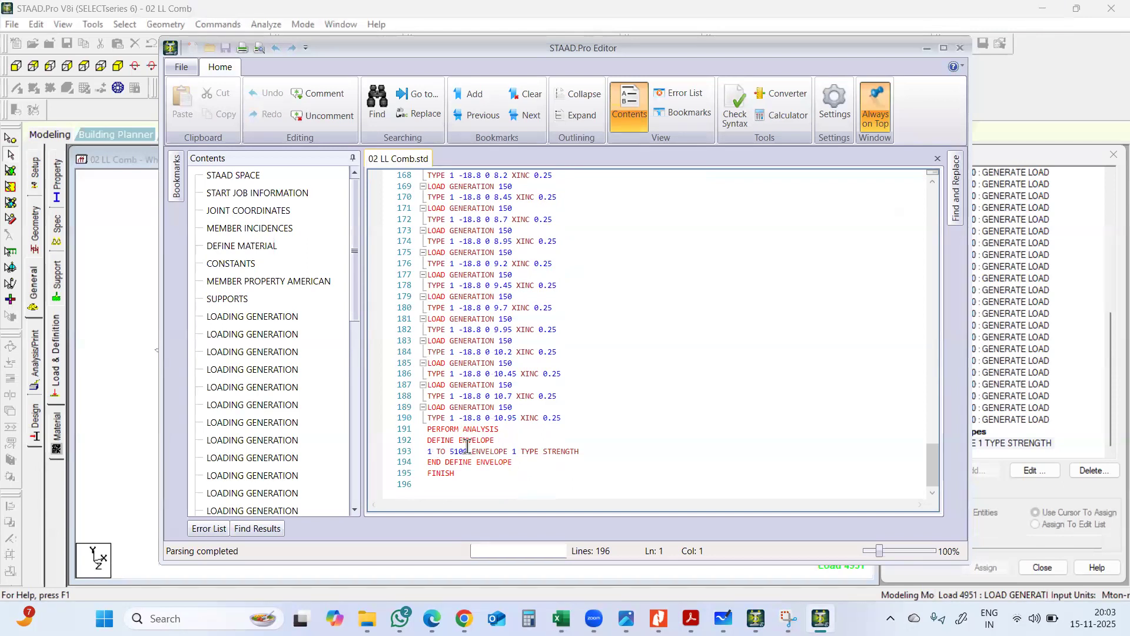
{"action": "scroll", "coordinate": [468, 439], "scroll_direction": "up", "scroll_amount": 15}
{"action": "scroll", "coordinate": [469, 440], "scroll_direction": "up", "scroll_amount": 6}
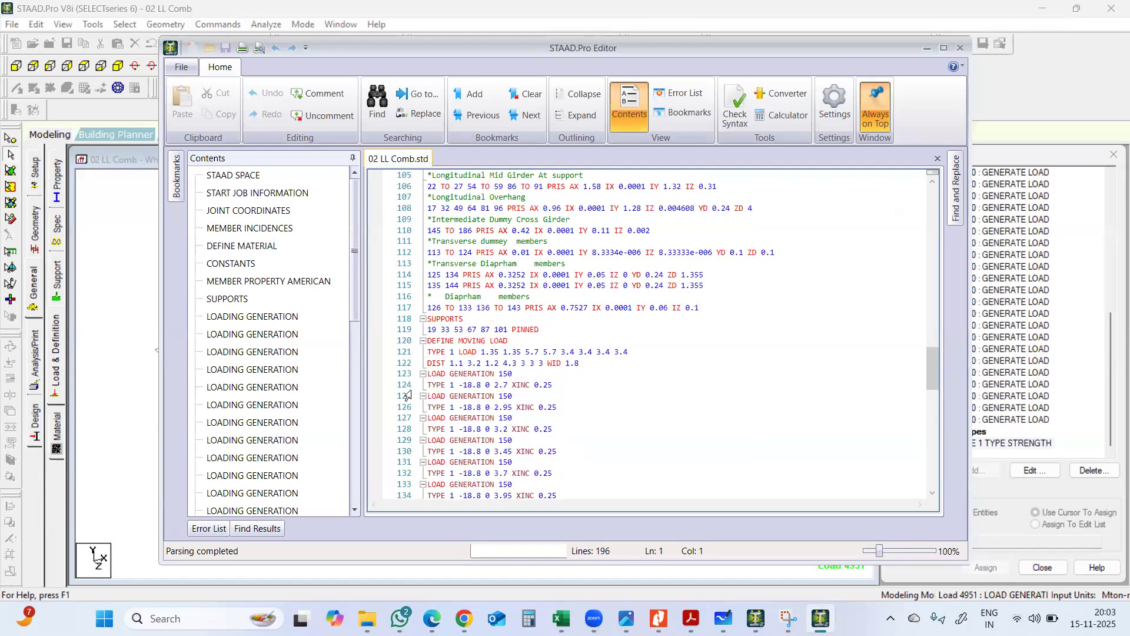
{"action": "left_click", "coordinate": [428, 342]}
{"action": "left_click_drag", "start_coordinate": [444, 346], "coordinate": [527, 436]}
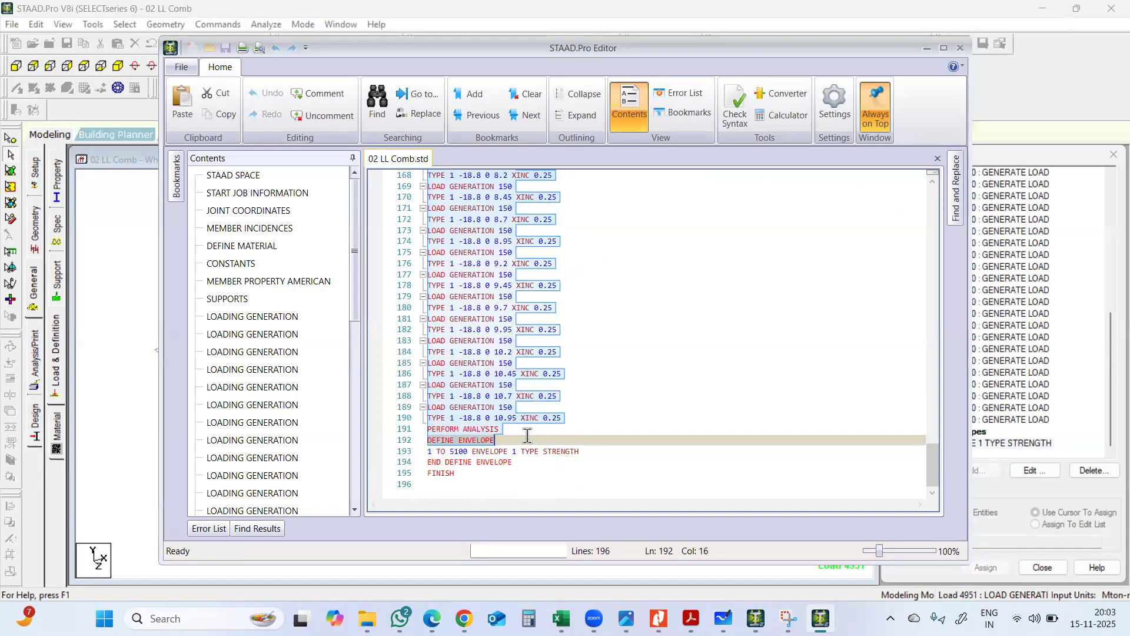
{"action": "key", "text": "ctrl+v"}
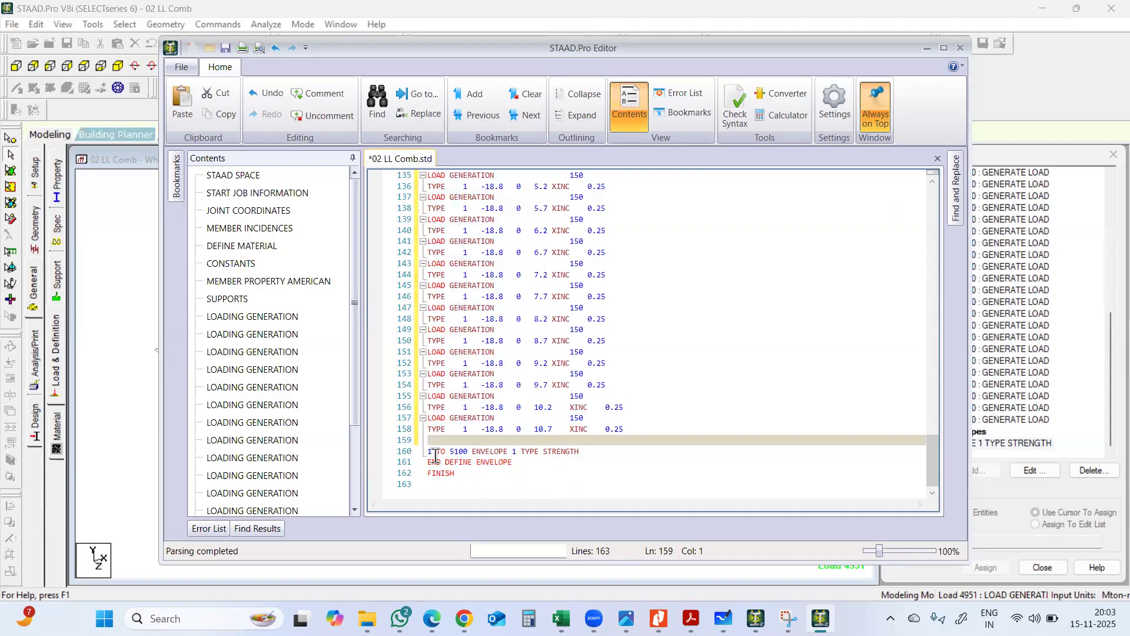
Delete the 1 TO 5100 ENVELOPE 1 TYPE STRENGTH line from the input file and close the editor, saving the changes
{"action": "left_click_drag", "start_coordinate": [429, 452], "coordinate": [586, 461]}
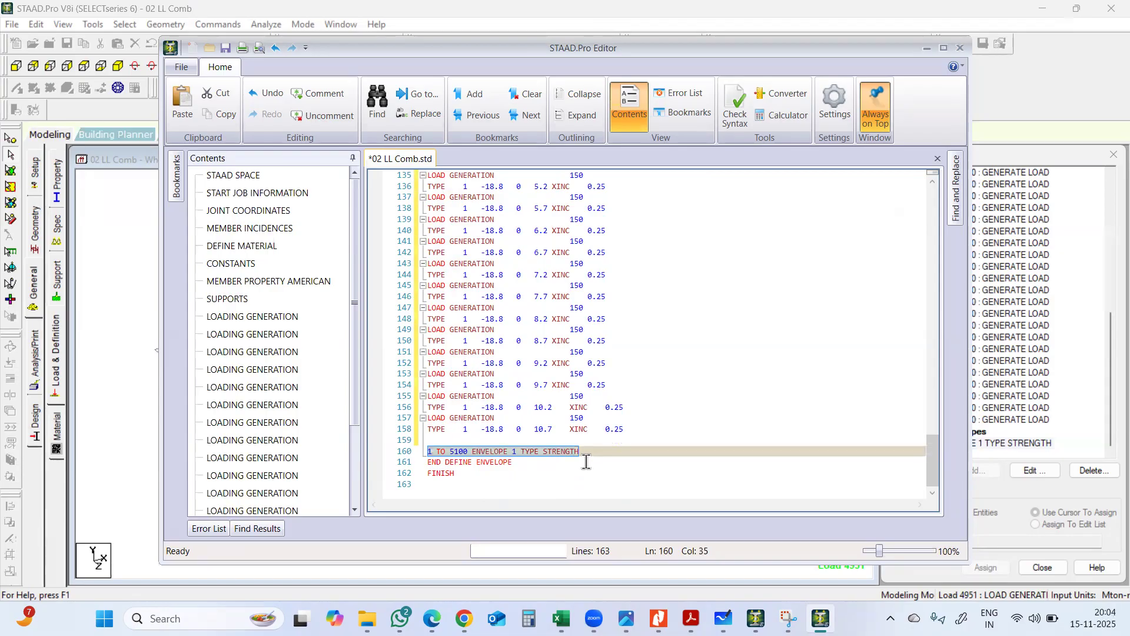
{"action": "key", "text": "Delete"}
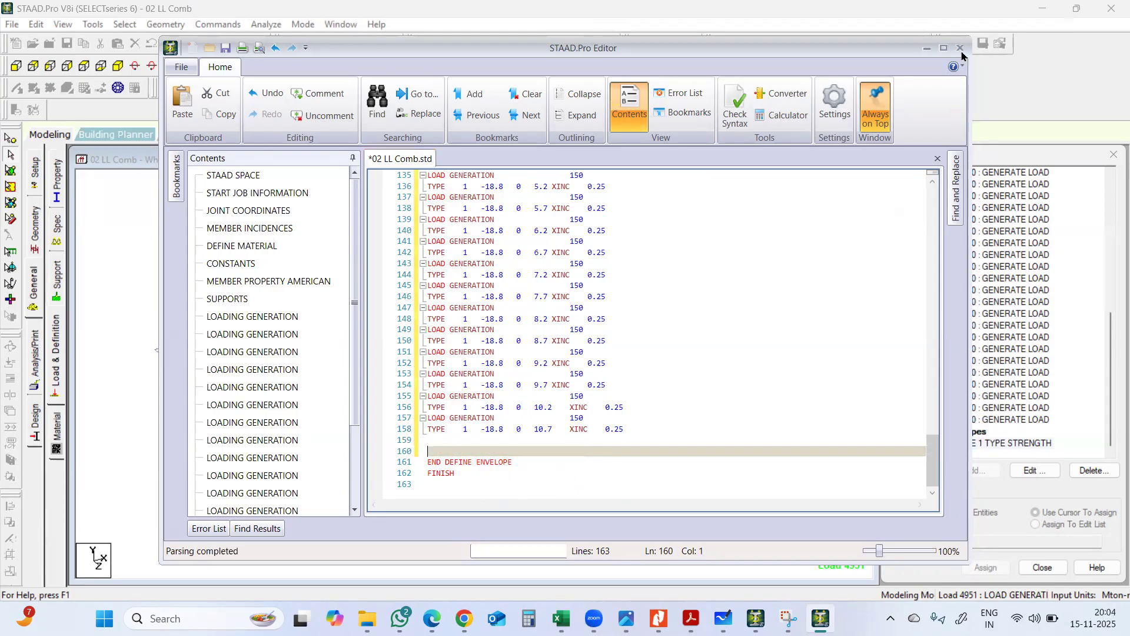
{"action": "left_click", "coordinate": [960, 48]}
{"action": "left_click", "coordinate": [525, 366]}
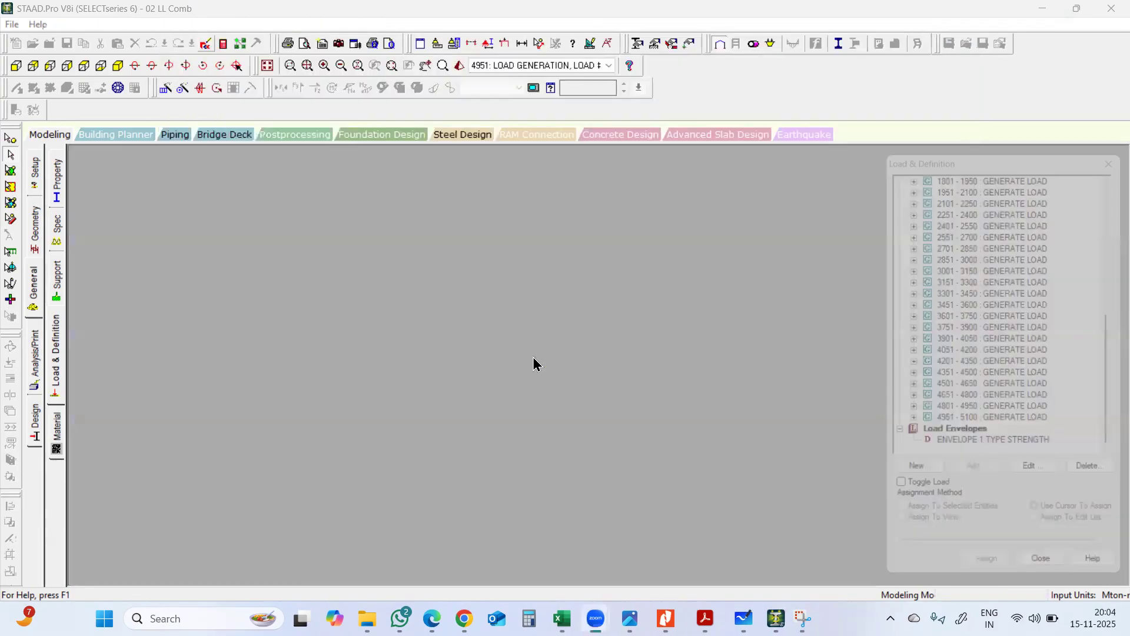
{"action": "left_click", "coordinate": [580, 340]}
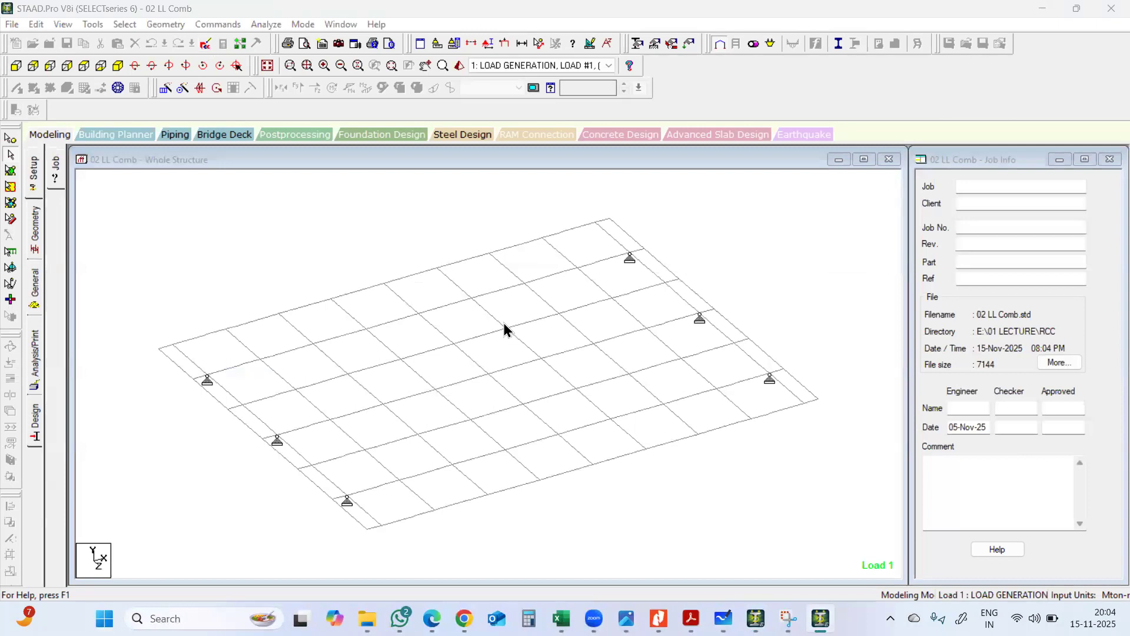
{"action": "left_click", "coordinate": [36, 239]}
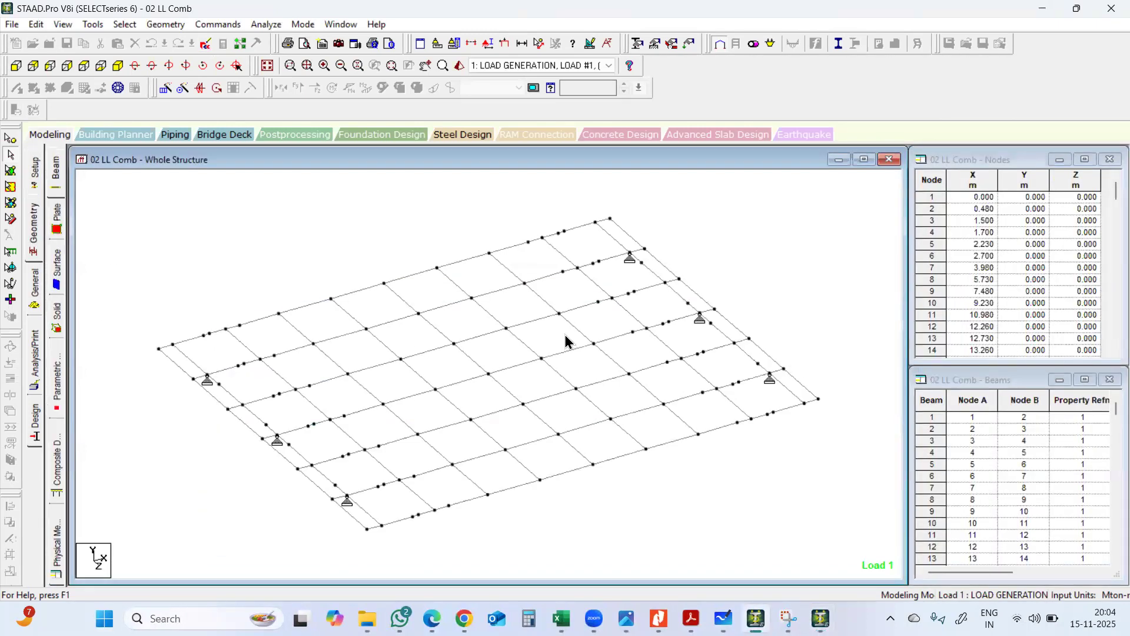
{"action": "left_click", "coordinate": [36, 290]}
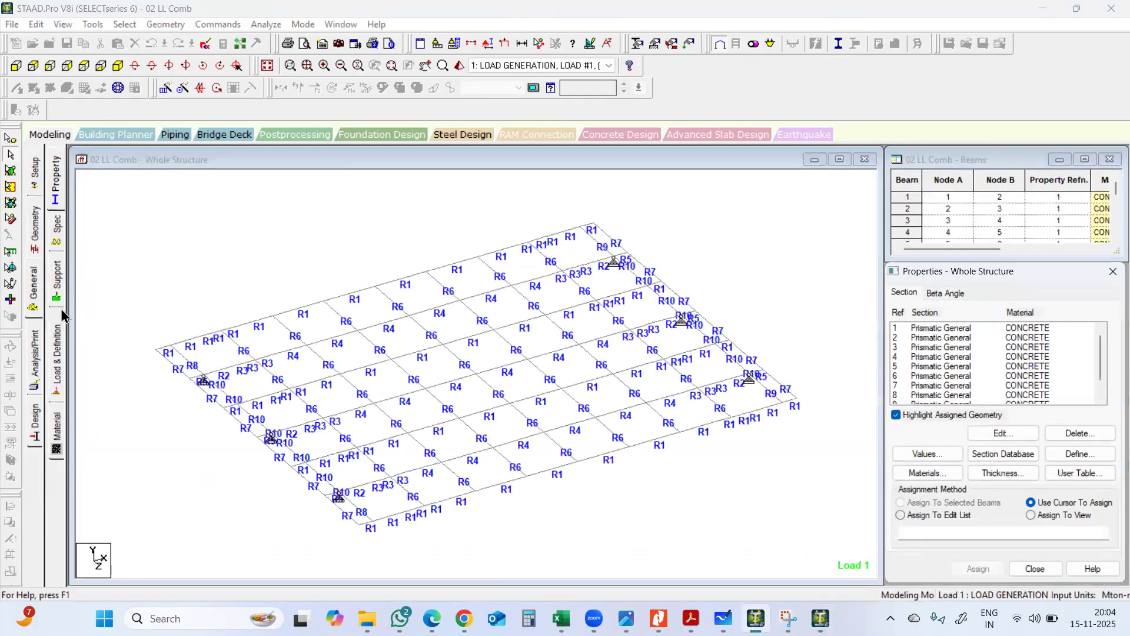
{"action": "left_click", "coordinate": [58, 344]}
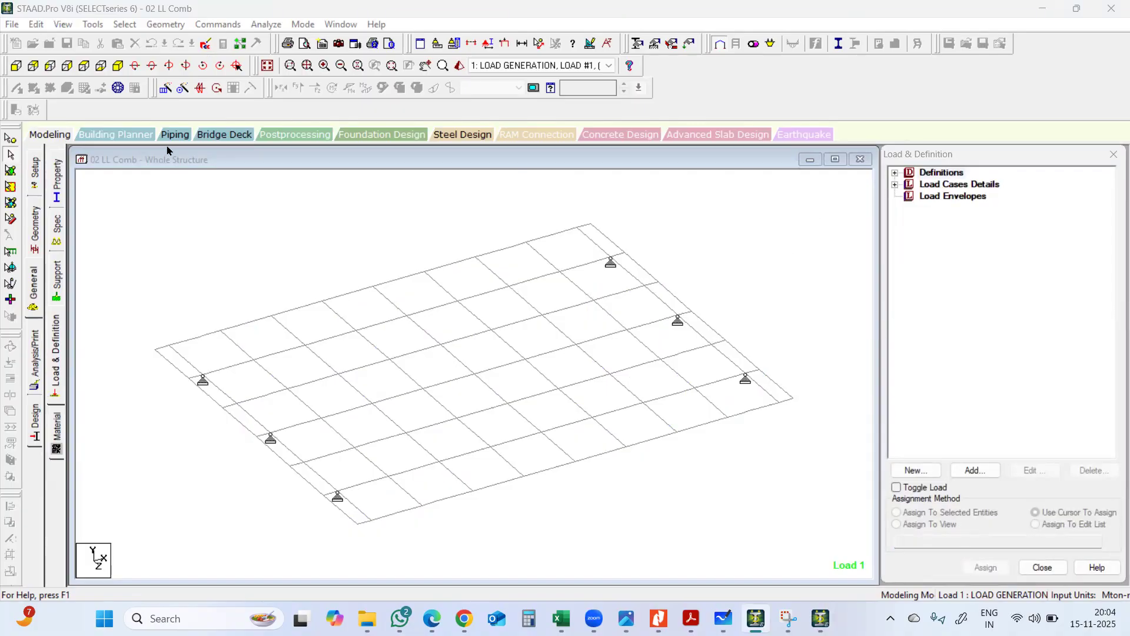
{"action": "left_click", "coordinate": [56, 140]}
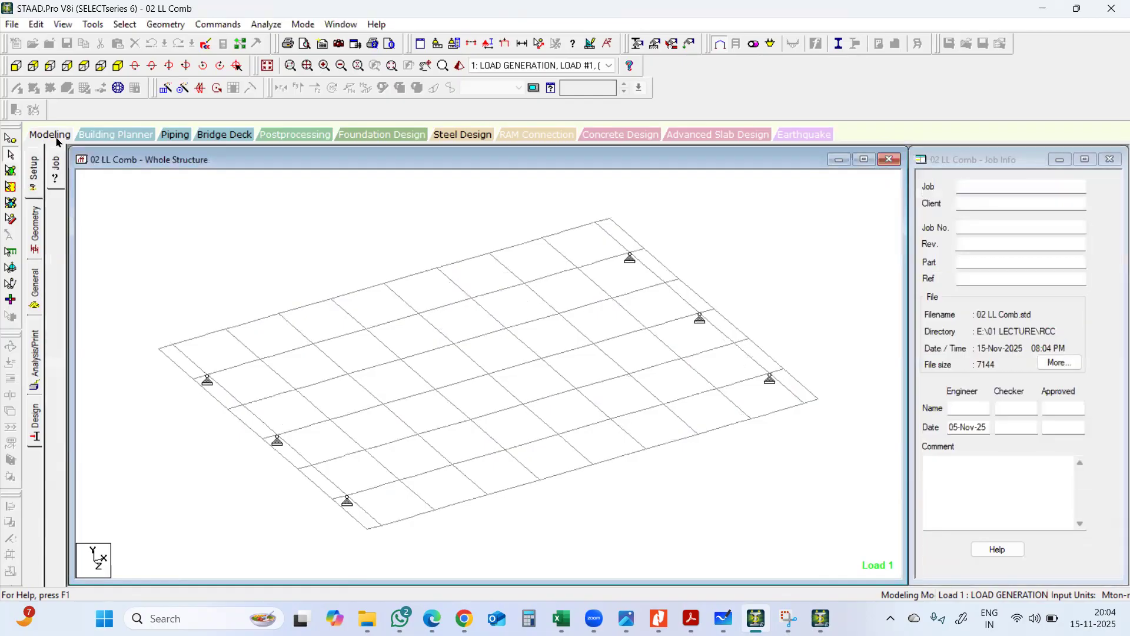
{"action": "left_click", "coordinate": [35, 290]}
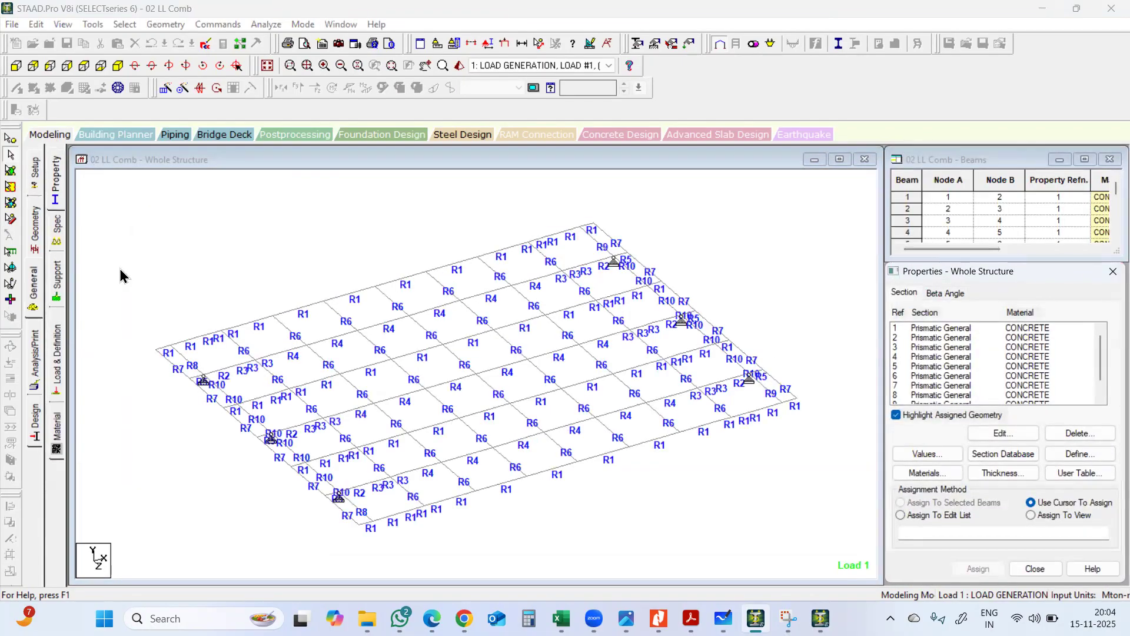
{"action": "left_click", "coordinate": [57, 368]}
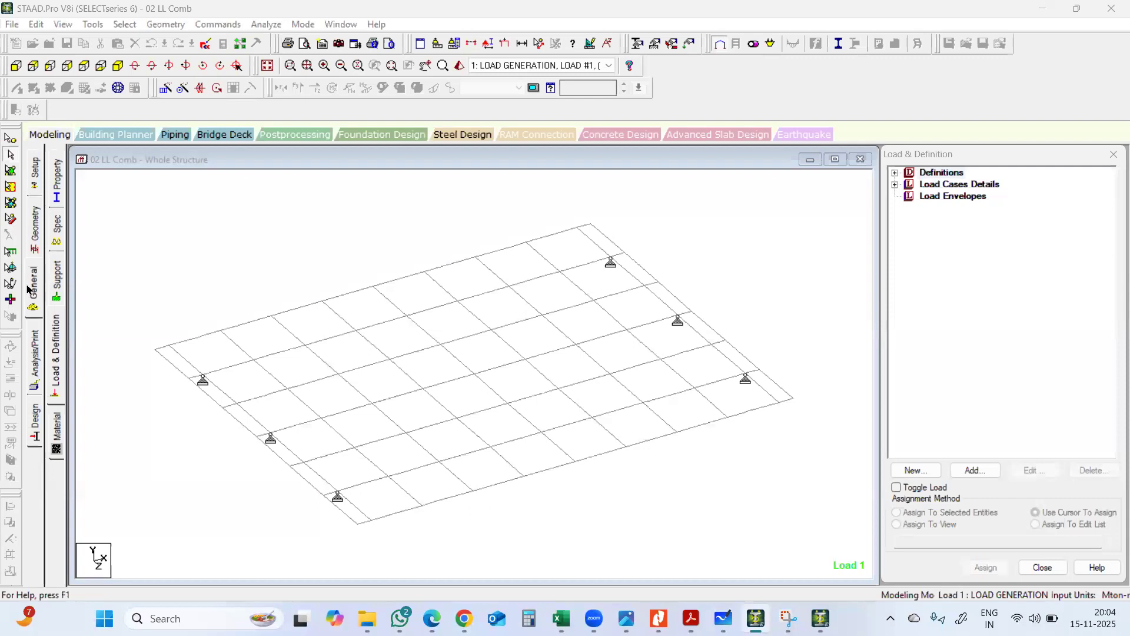
{"action": "left_click", "coordinate": [34, 230]}
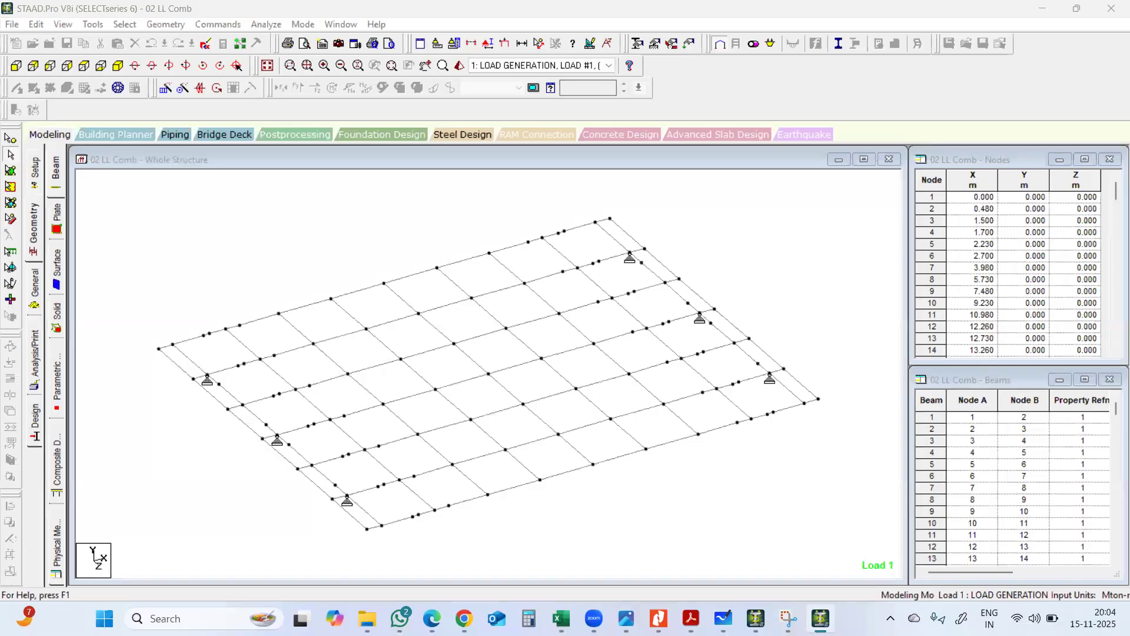
Close the leftover STAAD.Pro Editor instances that are still running
{"action": "left_click", "coordinate": [756, 619]}
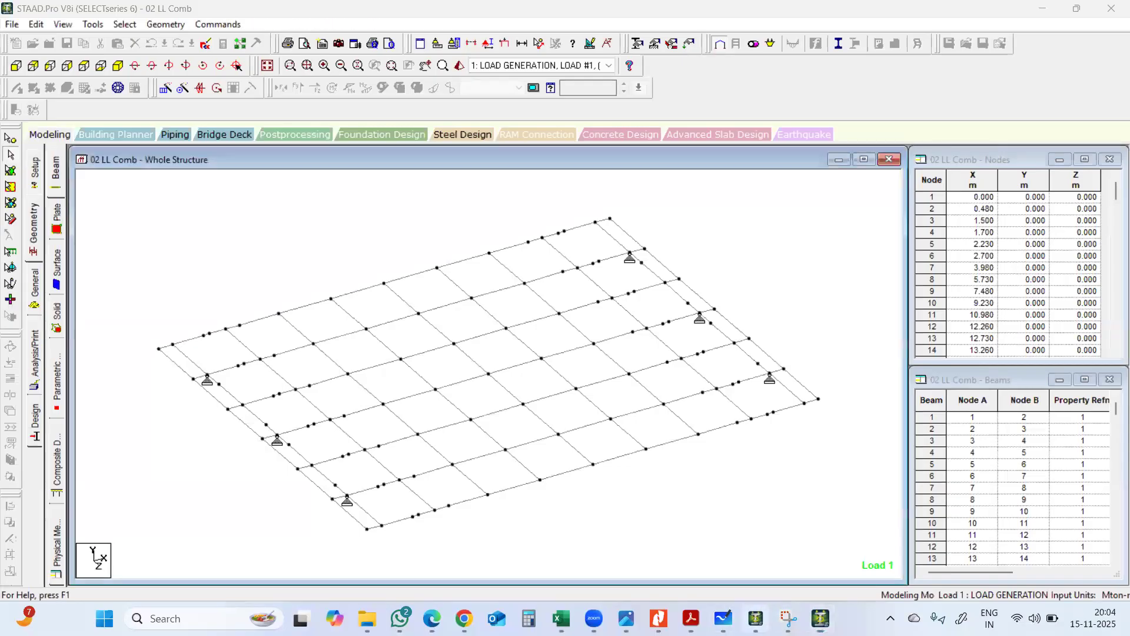
{"action": "key", "text": "alt+Tab"}
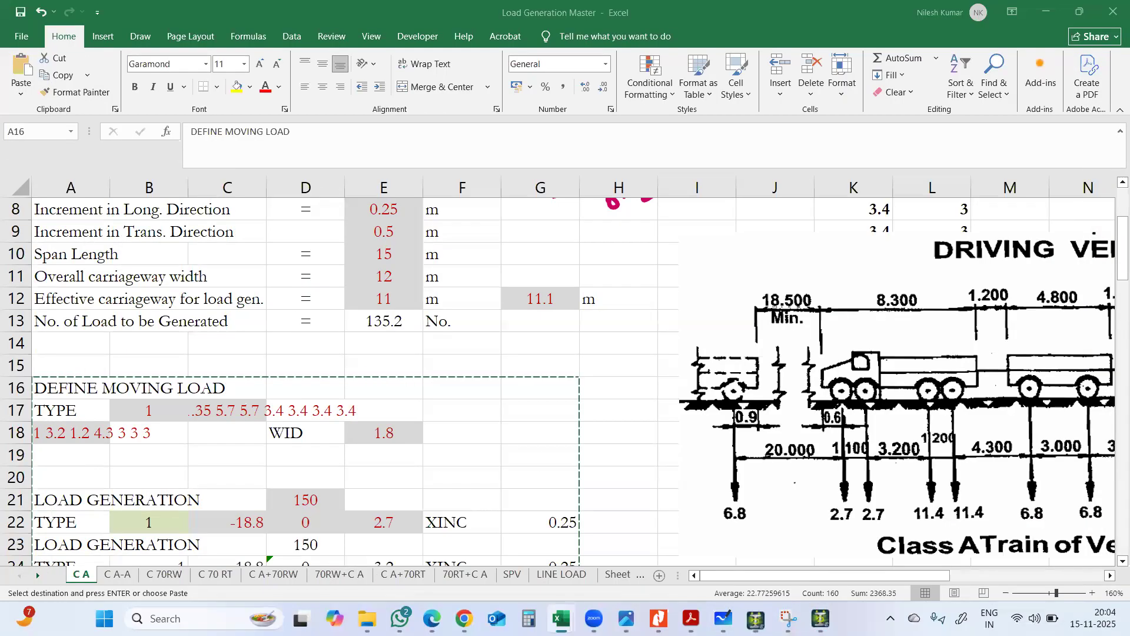
{"action": "key", "text": "alt+Tab"}
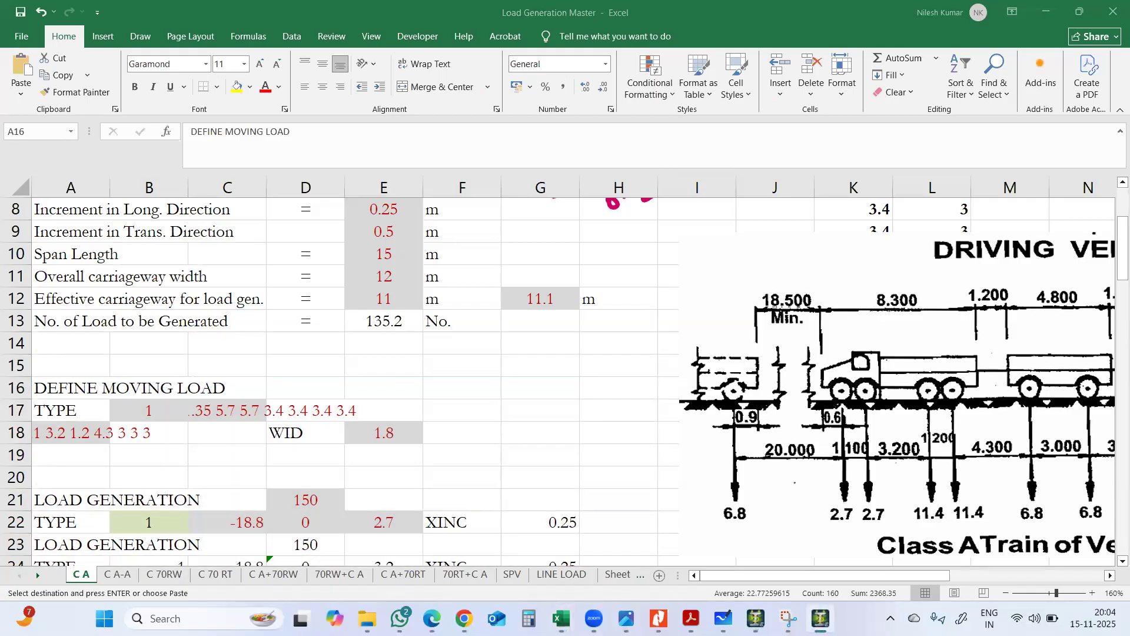
{"action": "right_click", "coordinate": [821, 618]}
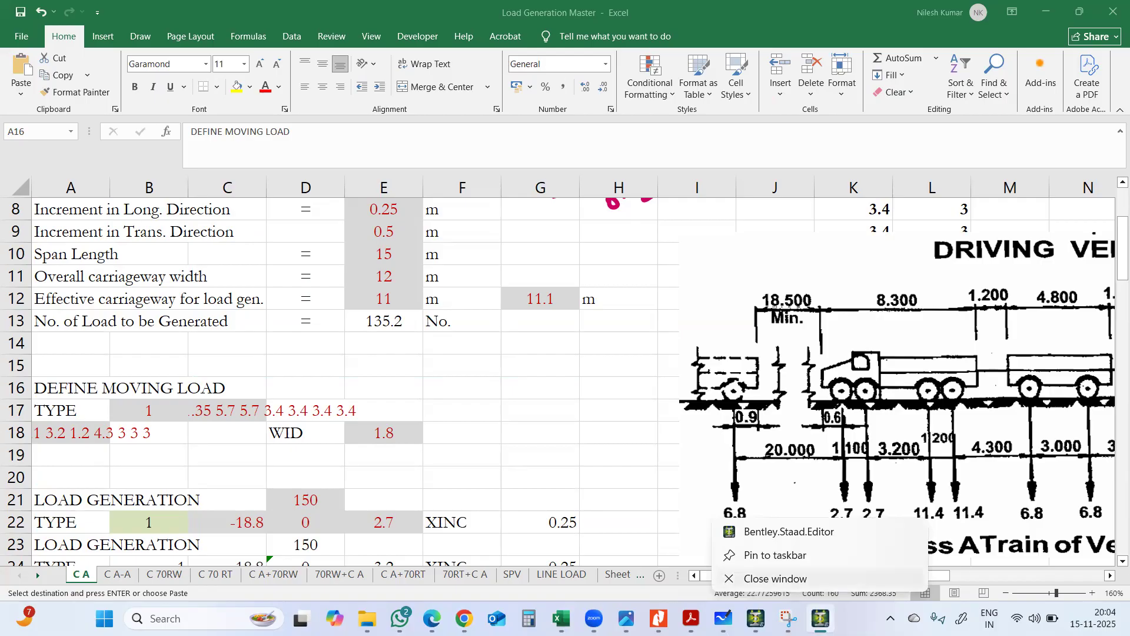
{"action": "left_click", "coordinate": [776, 579]}
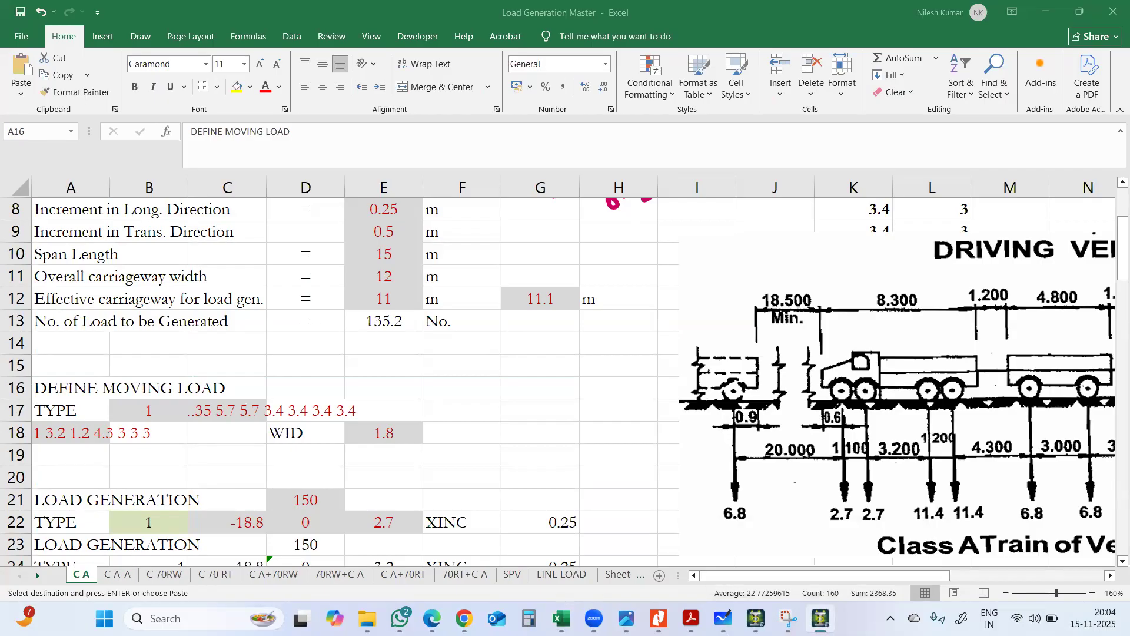
{"action": "right_click", "coordinate": [821, 618]}
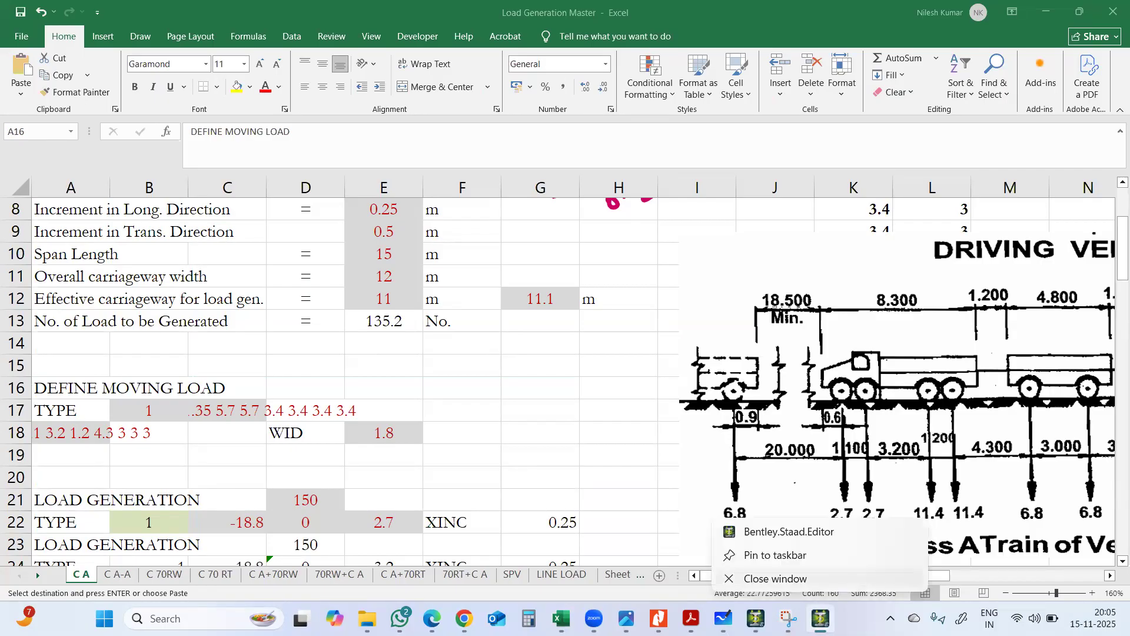
{"action": "left_click", "coordinate": [794, 533]}
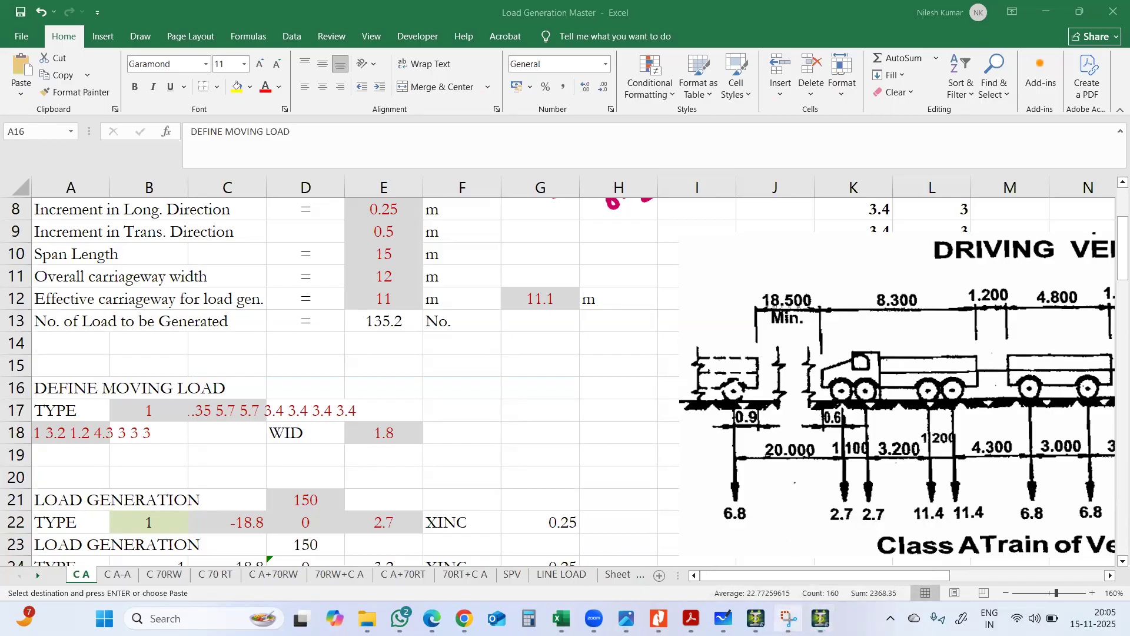
{"action": "mouse_move", "coordinate": [821, 618]}
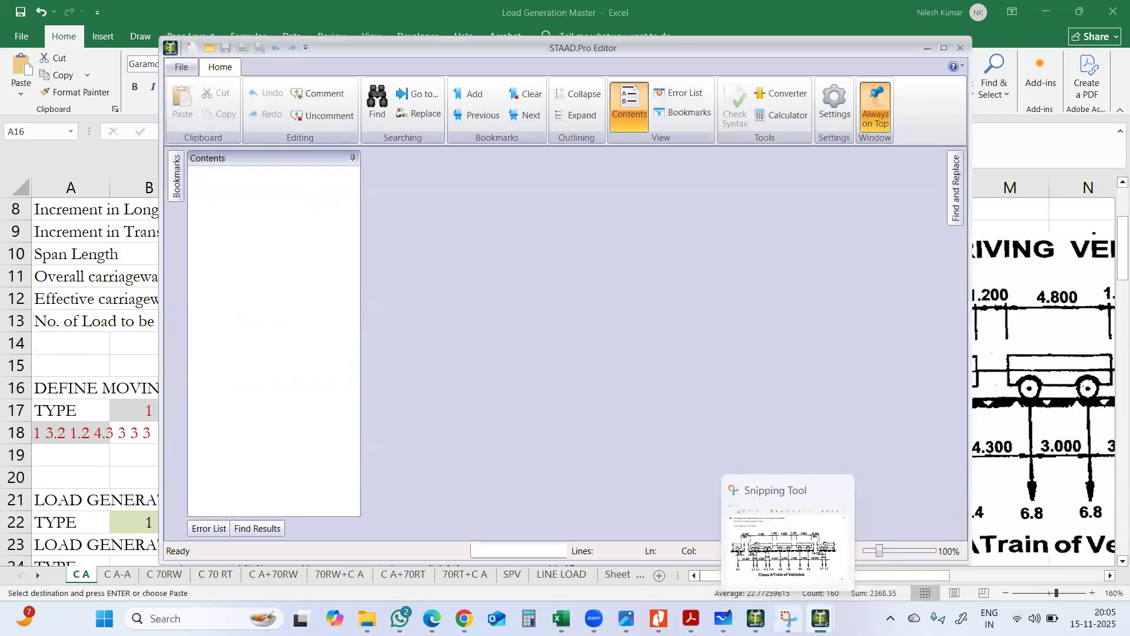
{"action": "left_click", "coordinate": [960, 48]}
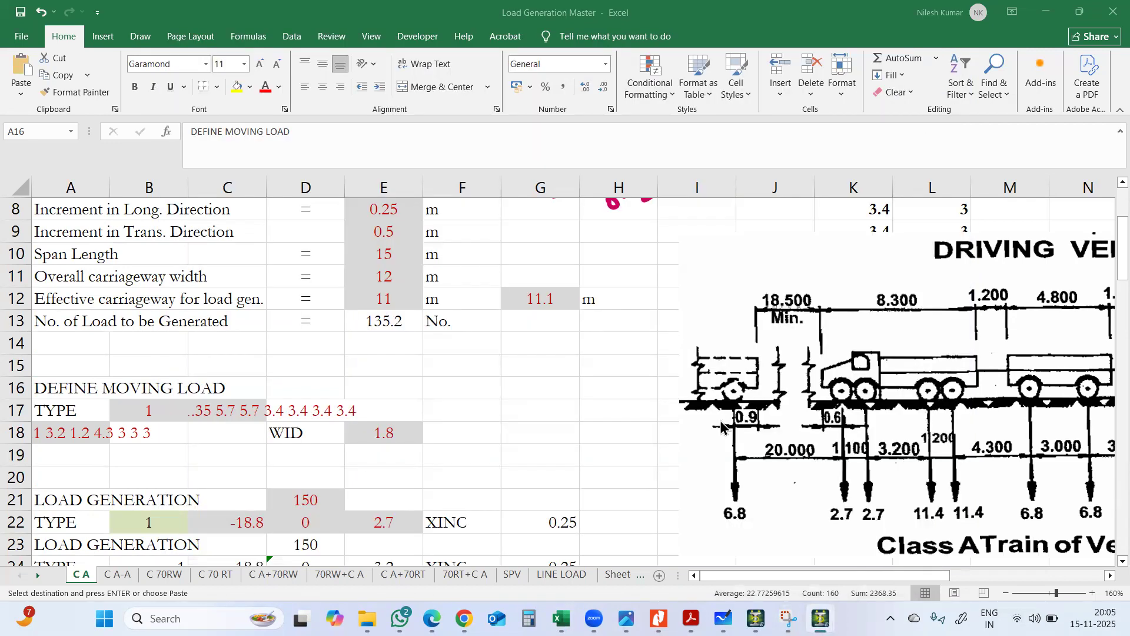
{"action": "right_click", "coordinate": [821, 618]}
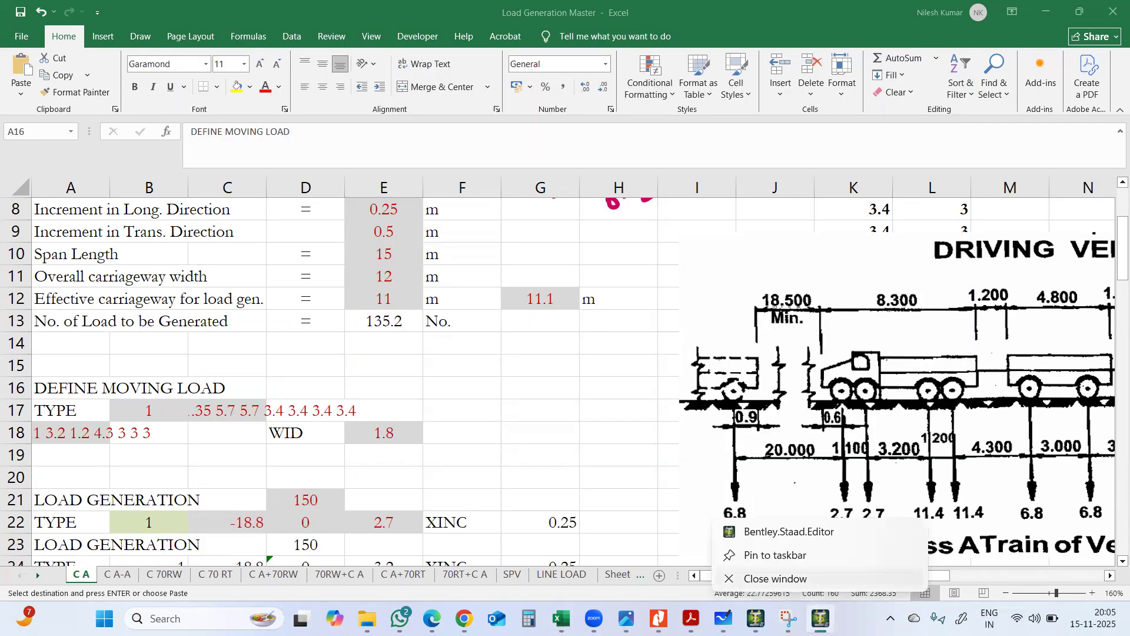
{"action": "left_click", "coordinate": [775, 579]}
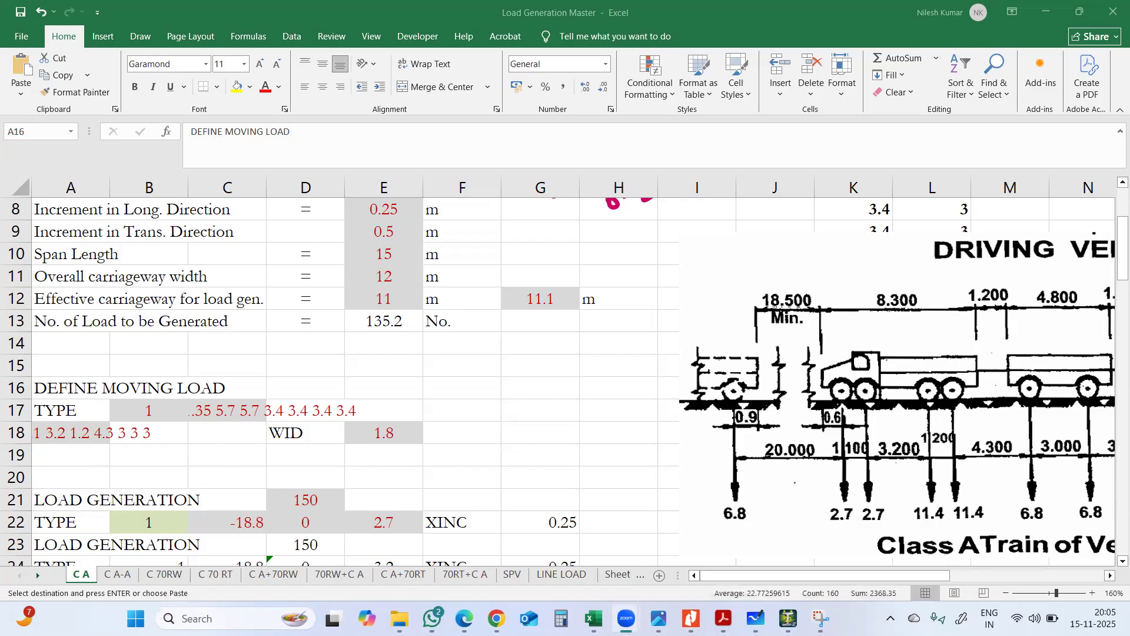
Return to the STAAD.Pro model and expand the load case details in its load definitions
{"action": "left_click", "coordinate": [789, 618]}
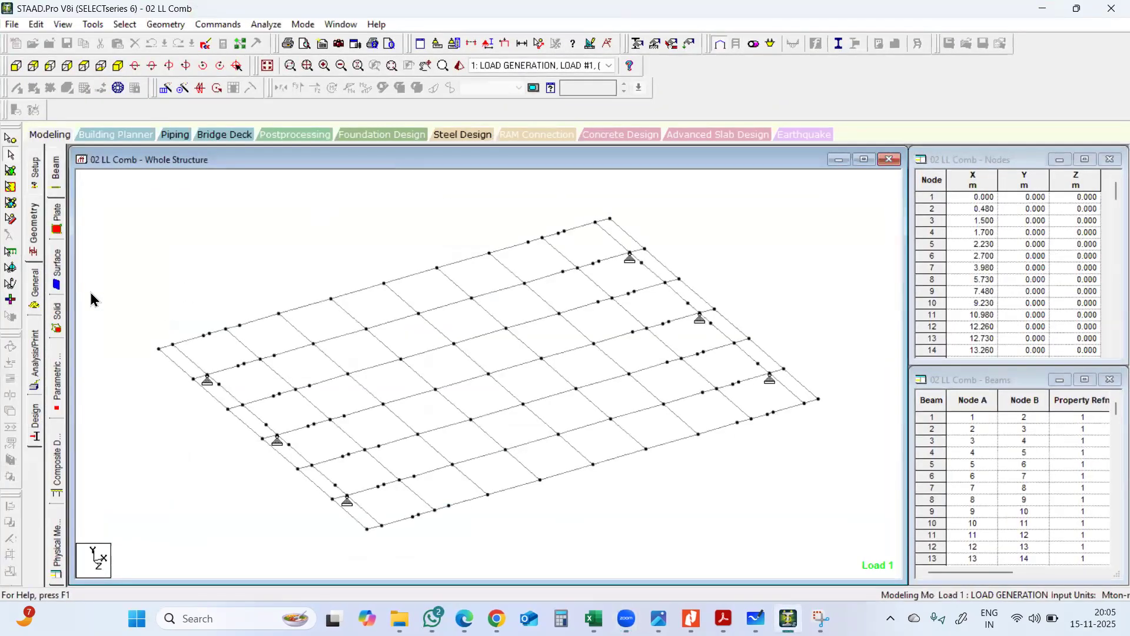
{"action": "left_click", "coordinate": [36, 288]}
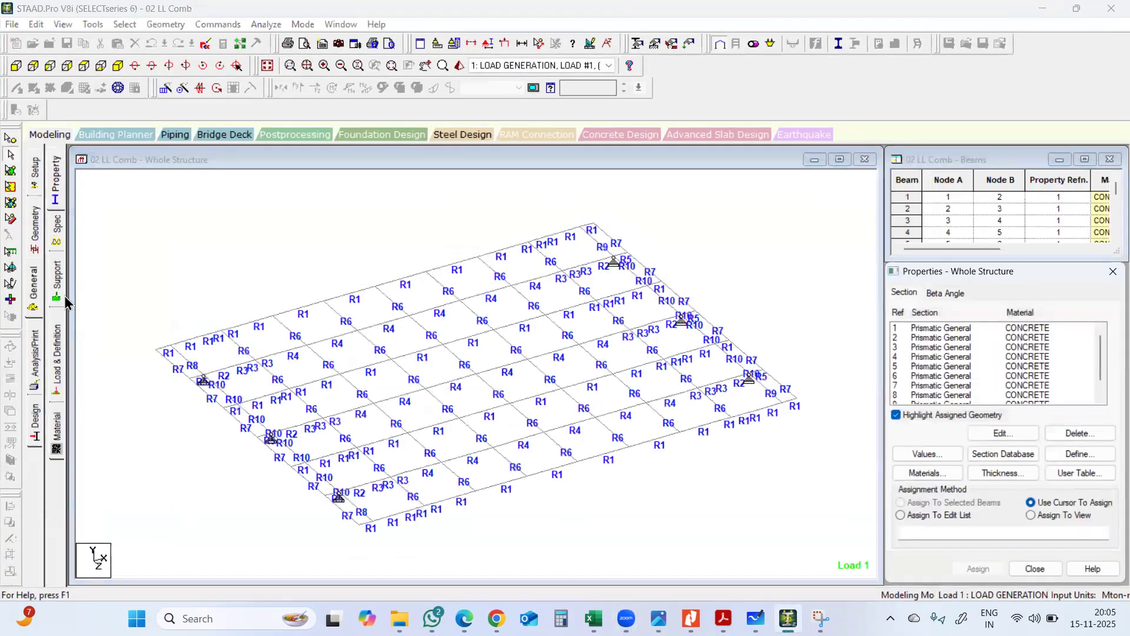
{"action": "left_click", "coordinate": [57, 348]}
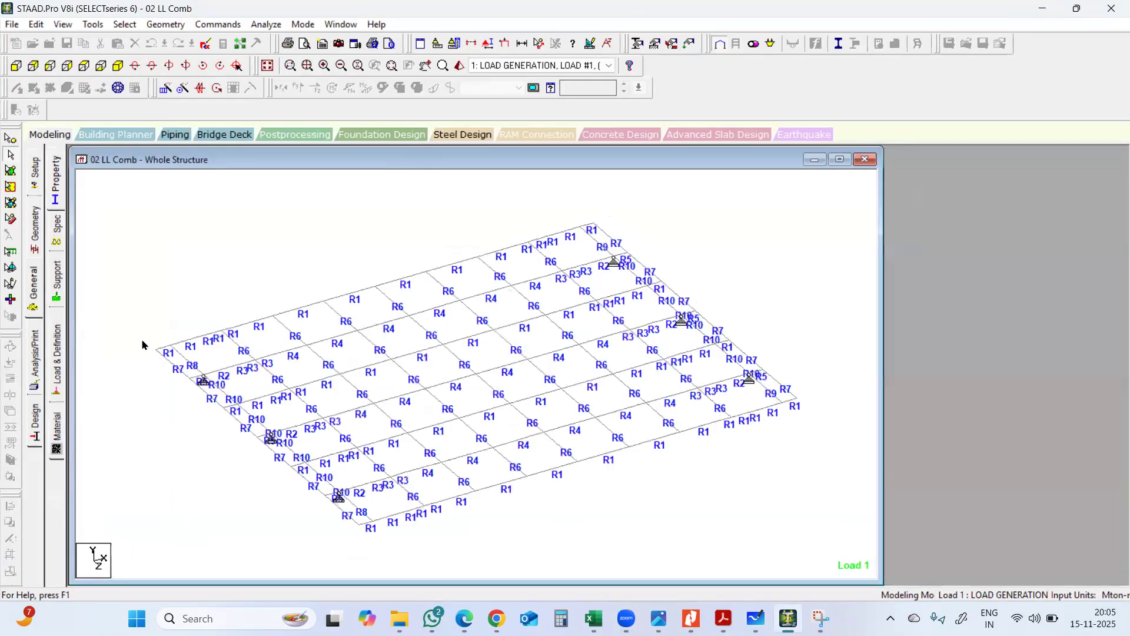
{"action": "left_click", "coordinate": [894, 185]}
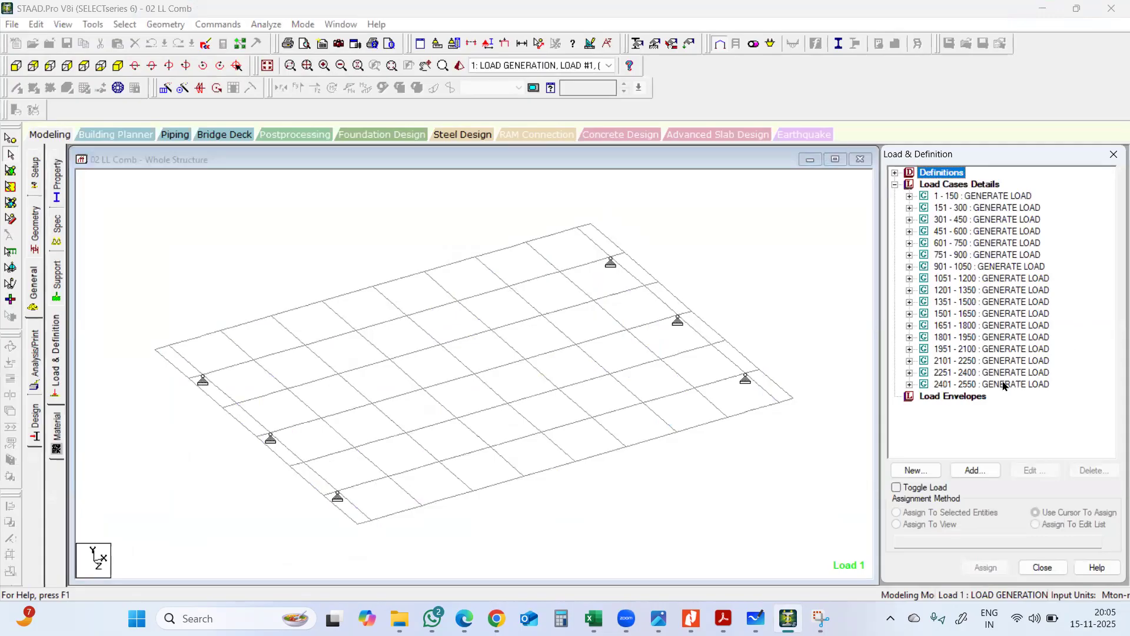
Add load envelope 1 of type STRENGTH containing all available load cases, and expand the load envelopes to select it
{"action": "left_click", "coordinate": [972, 398]}
{"action": "left_click", "coordinate": [975, 470]}
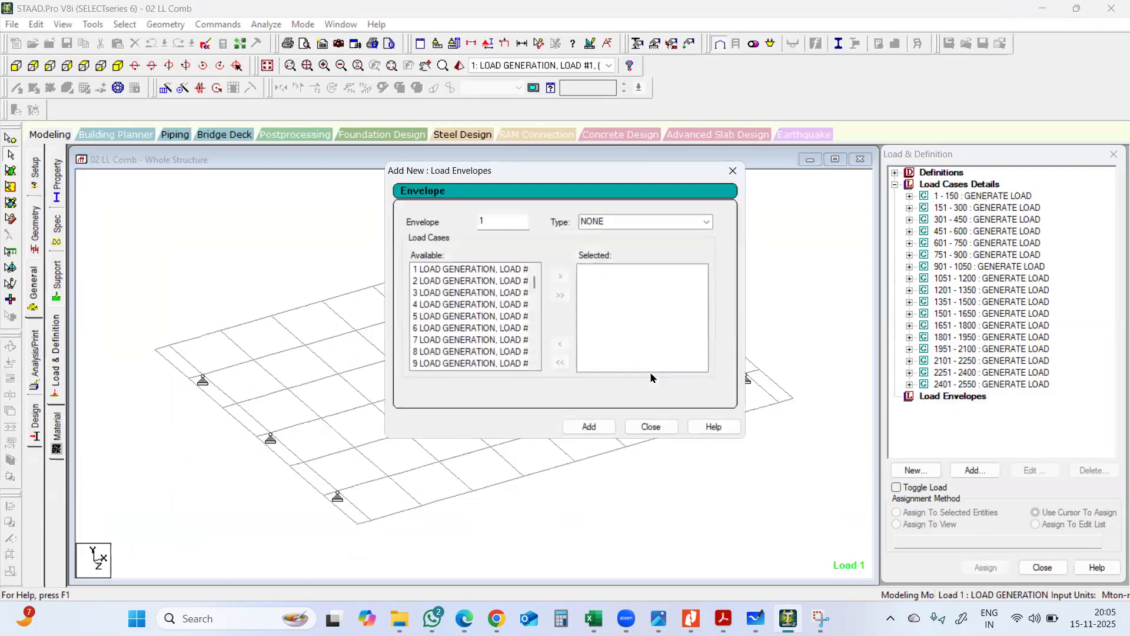
{"action": "left_click", "coordinate": [707, 222]}
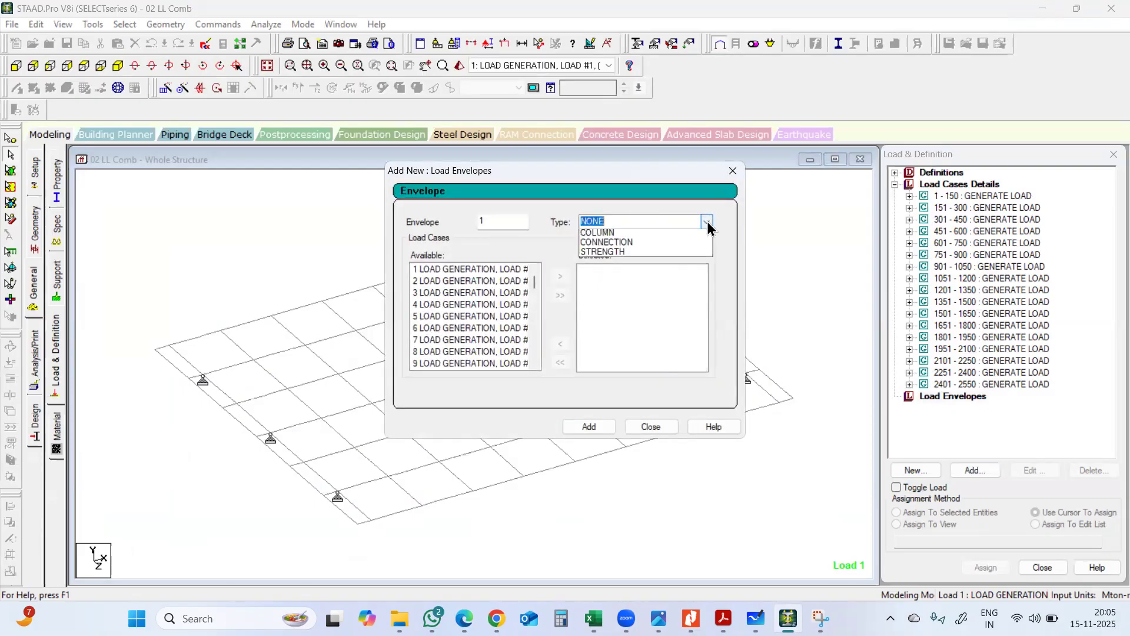
{"action": "left_click", "coordinate": [638, 282]}
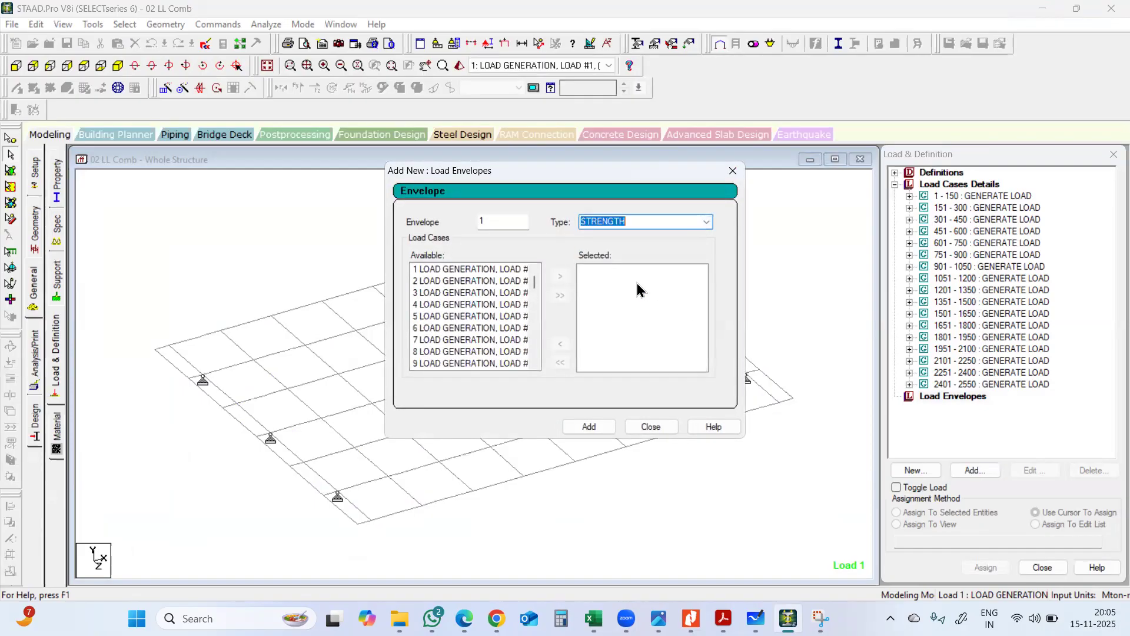
{"action": "left_click", "coordinate": [472, 270]}
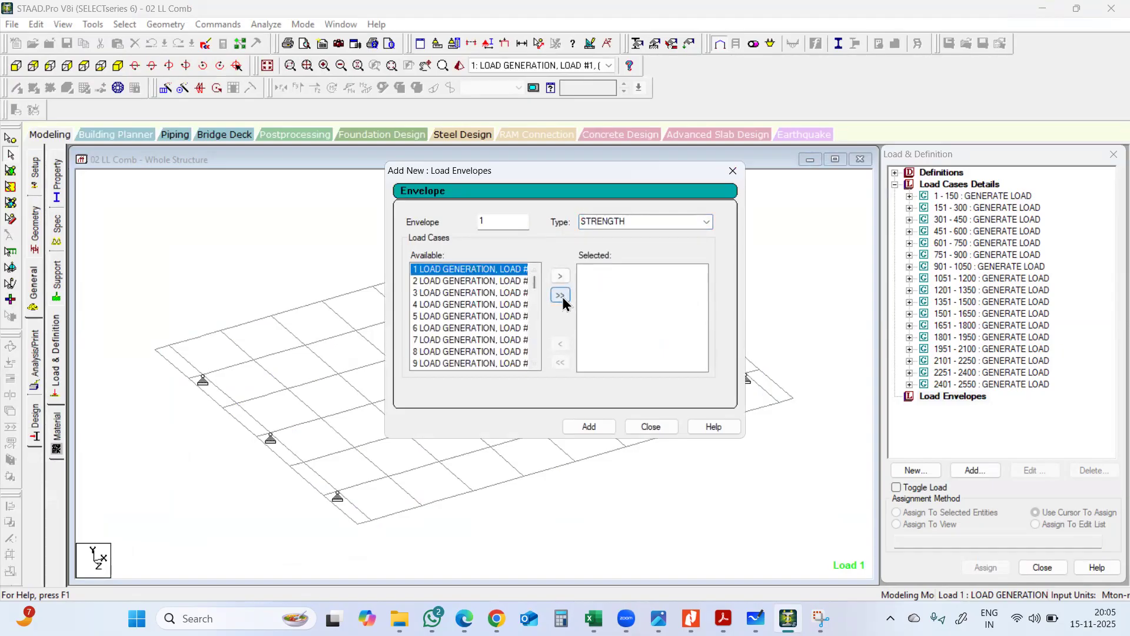
{"action": "left_click", "coordinate": [560, 296]}
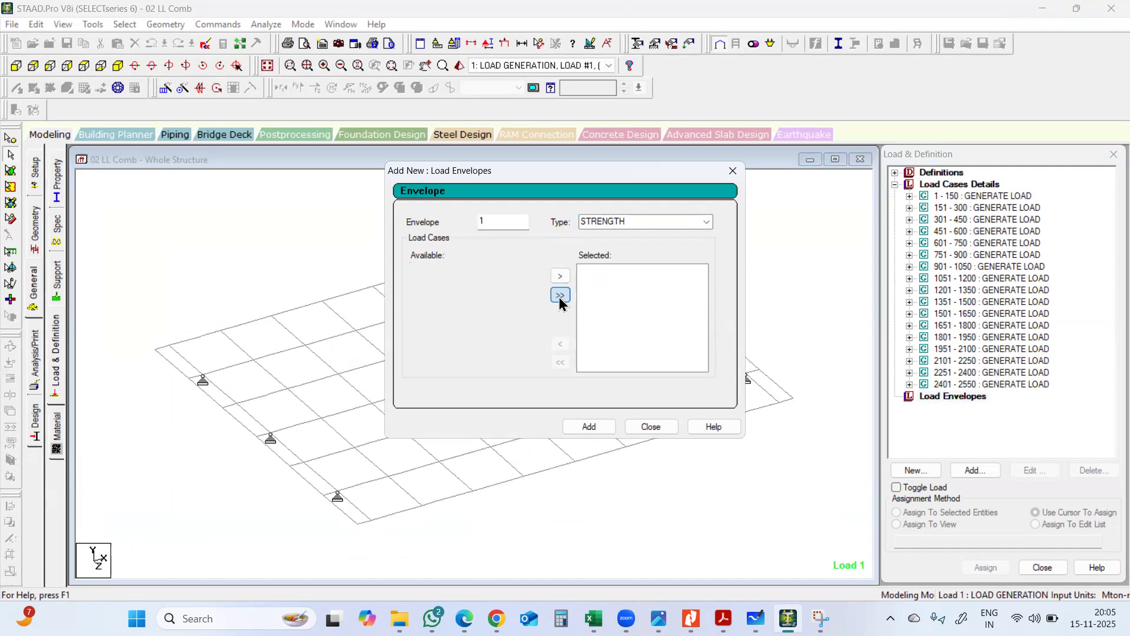
{"action": "left_click", "coordinate": [575, 428]}
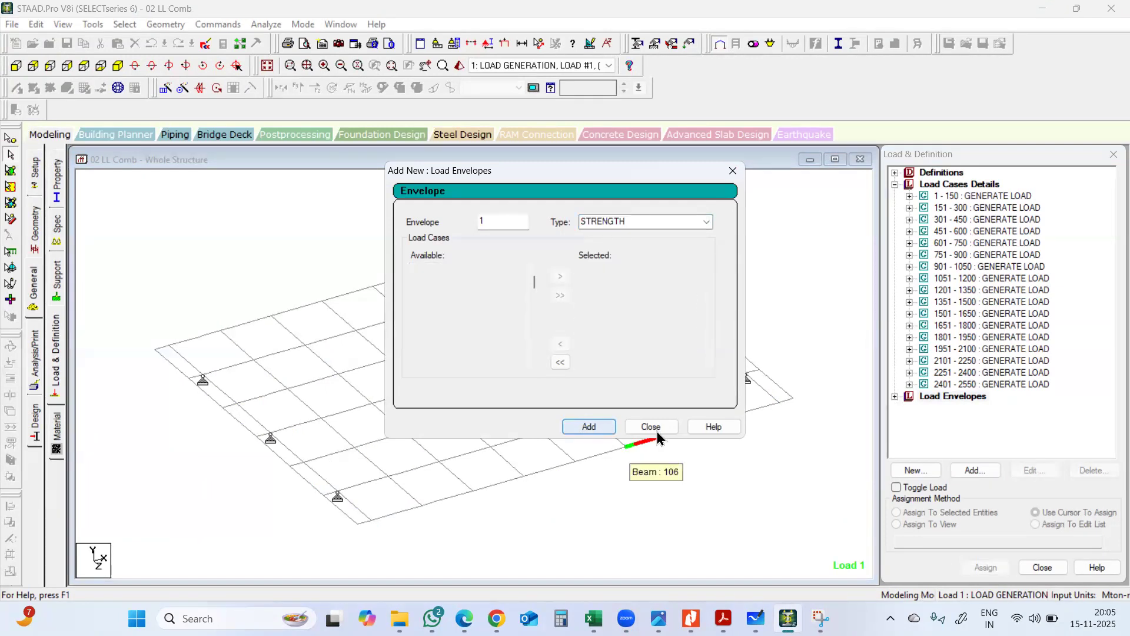
{"action": "left_click", "coordinate": [656, 431]}
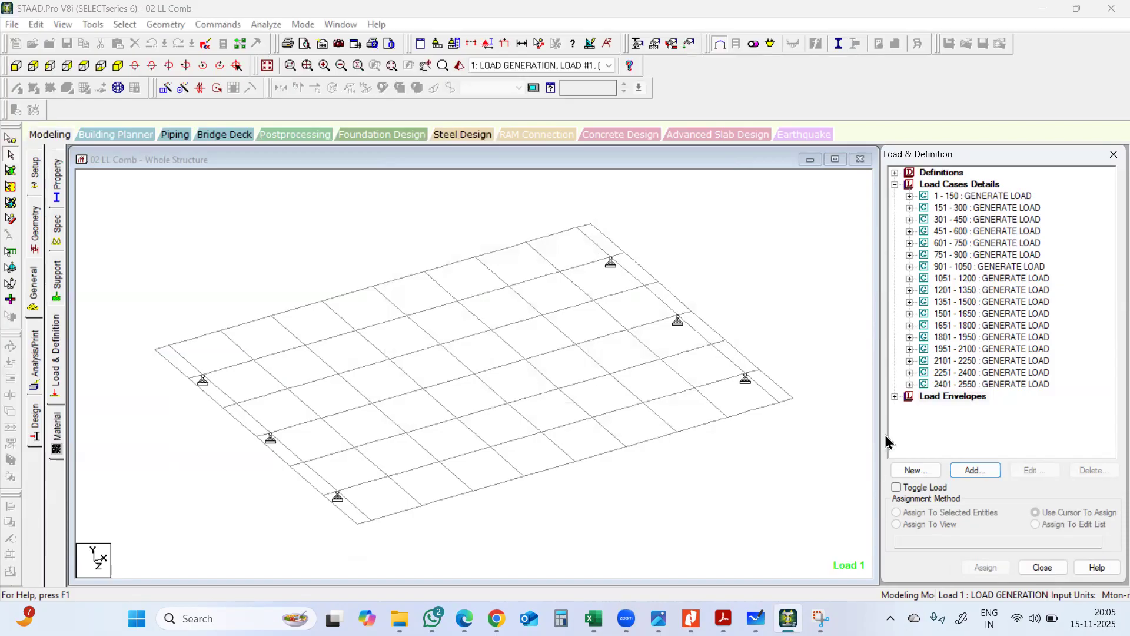
{"action": "left_click", "coordinate": [896, 396]}
{"action": "left_click", "coordinate": [995, 408]}
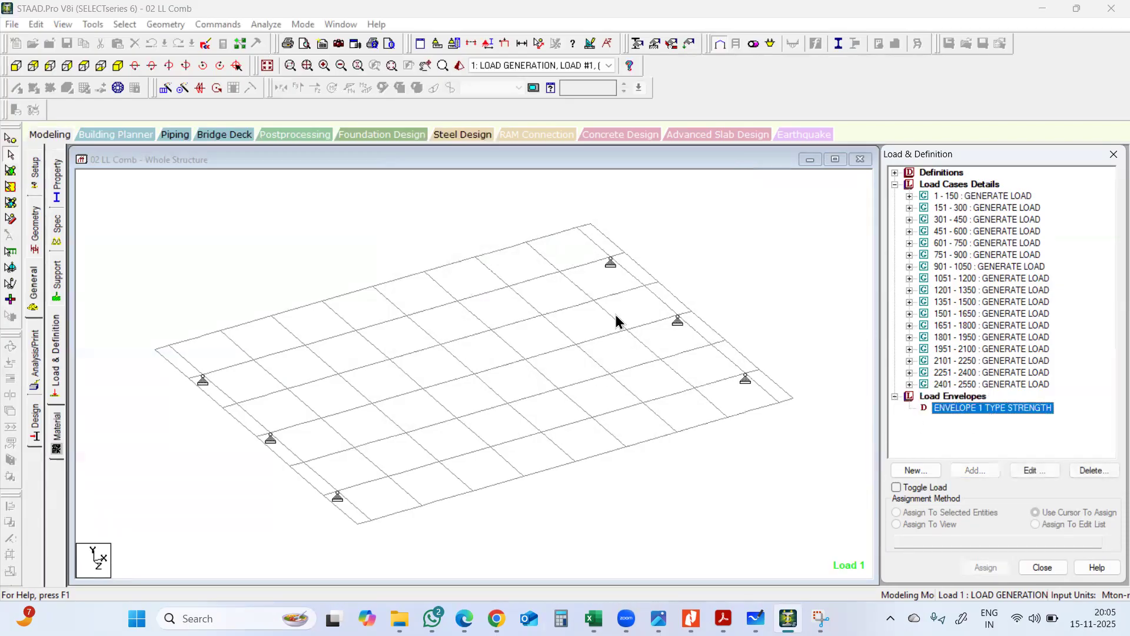
Try to run the analysis on the model with the new strength envelope
{"action": "left_click", "coordinate": [247, 166]}
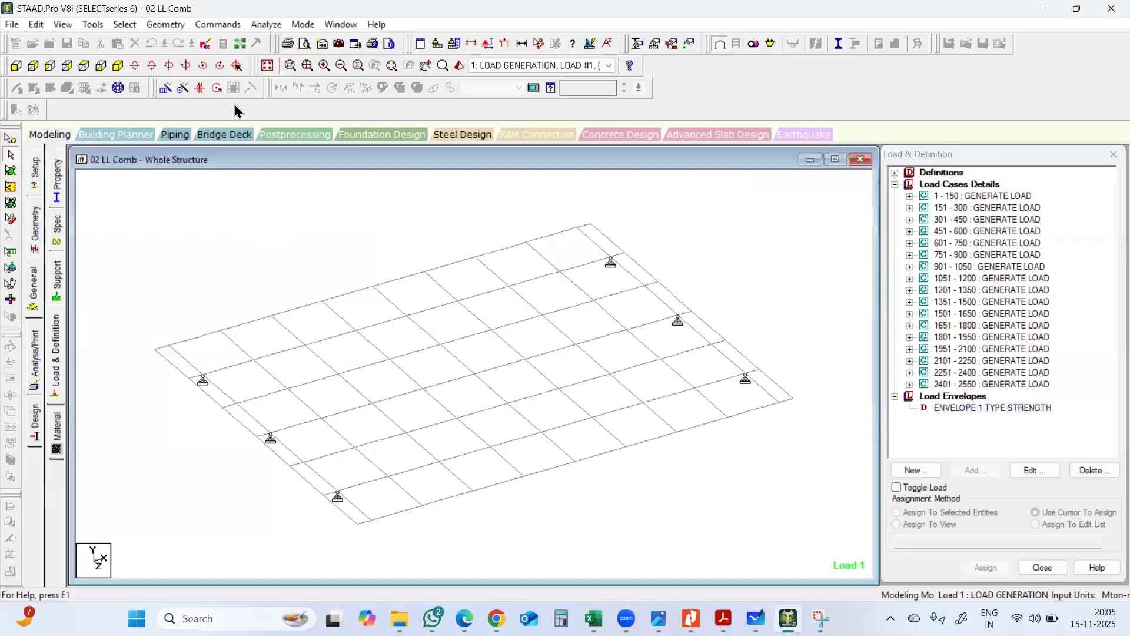
{"action": "right_click", "coordinate": [271, 247]}
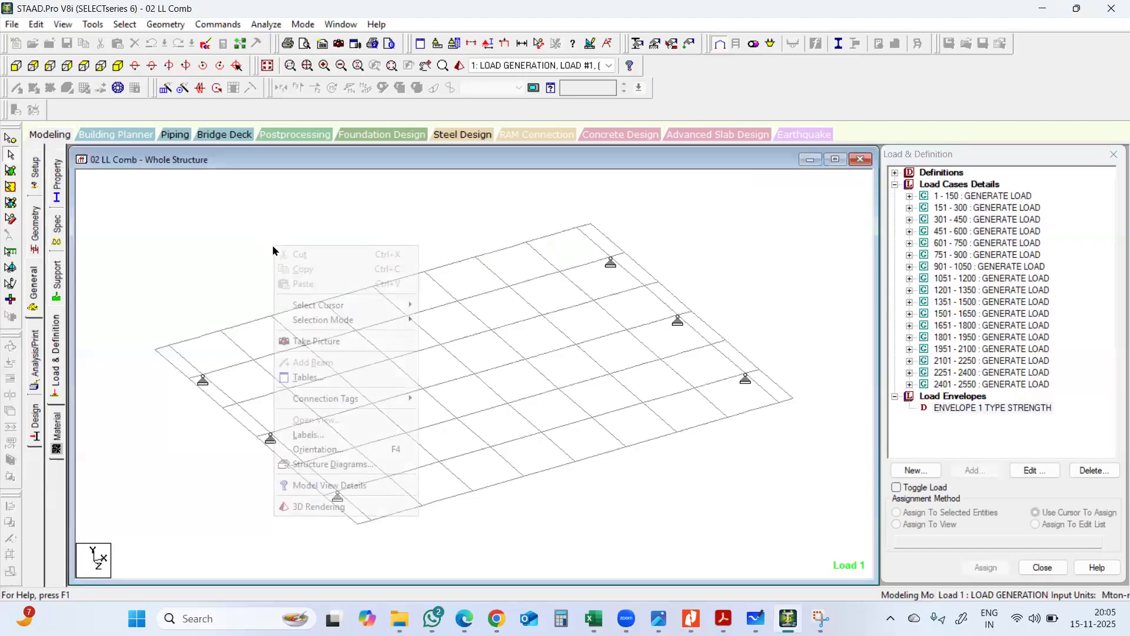
{"action": "left_click", "coordinate": [270, 249]}
{"action": "left_click", "coordinate": [265, 25]}
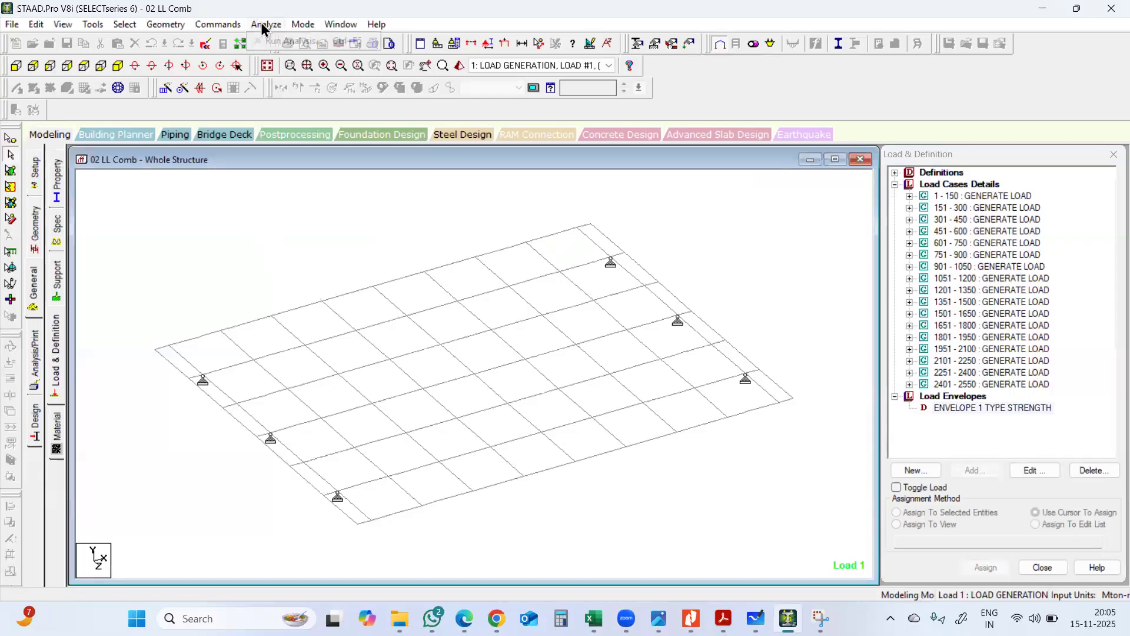
{"action": "left_click", "coordinate": [289, 40]}
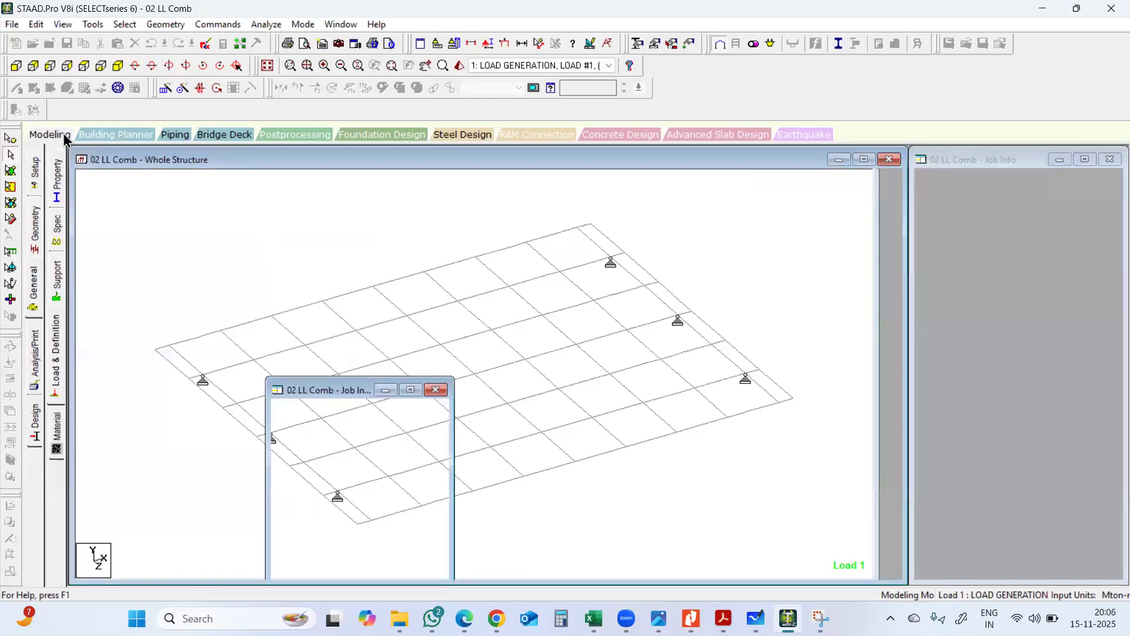
Return to the model's load definitions and retry running the analysis from there
{"action": "left_click", "coordinate": [34, 294]}
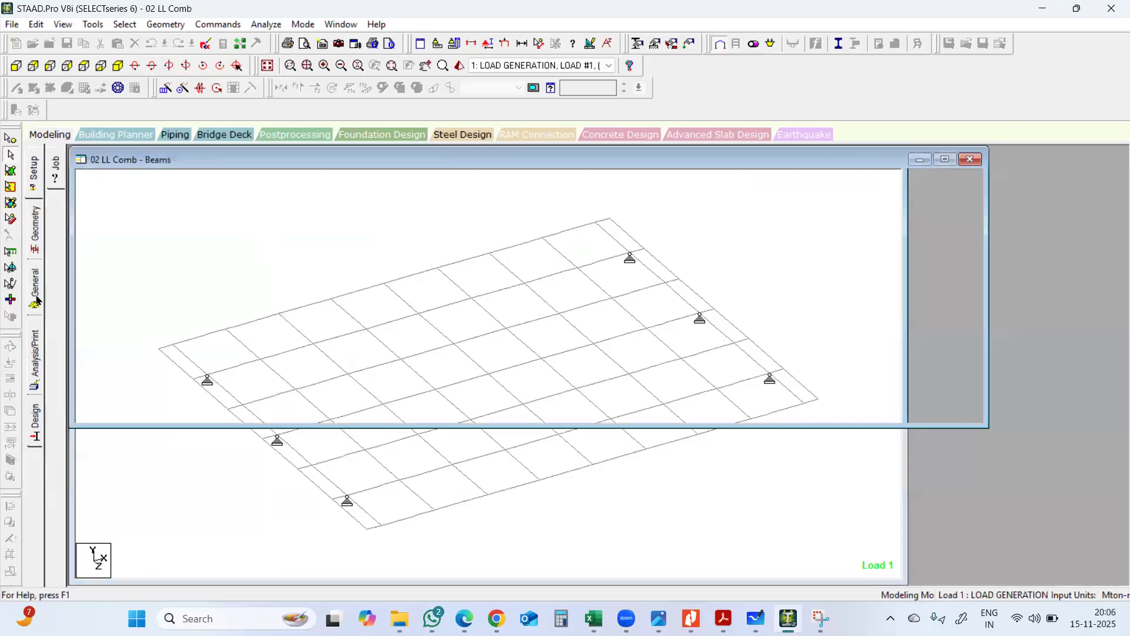
{"action": "left_click", "coordinate": [58, 383]}
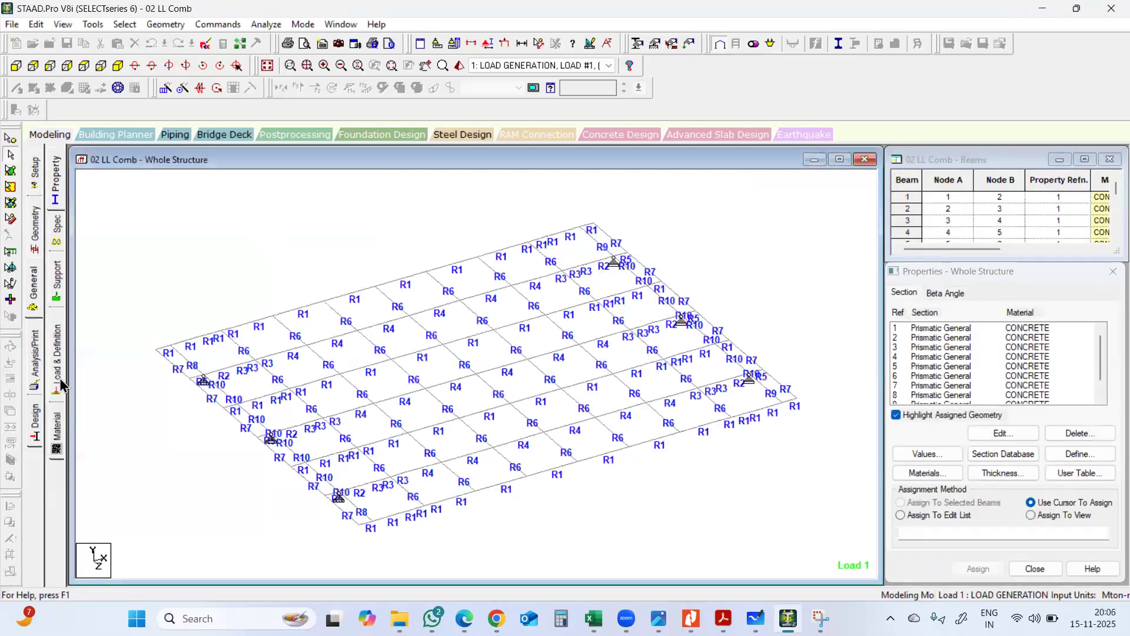
{"action": "left_click", "coordinate": [897, 199]}
{"action": "left_click", "coordinate": [895, 196]}
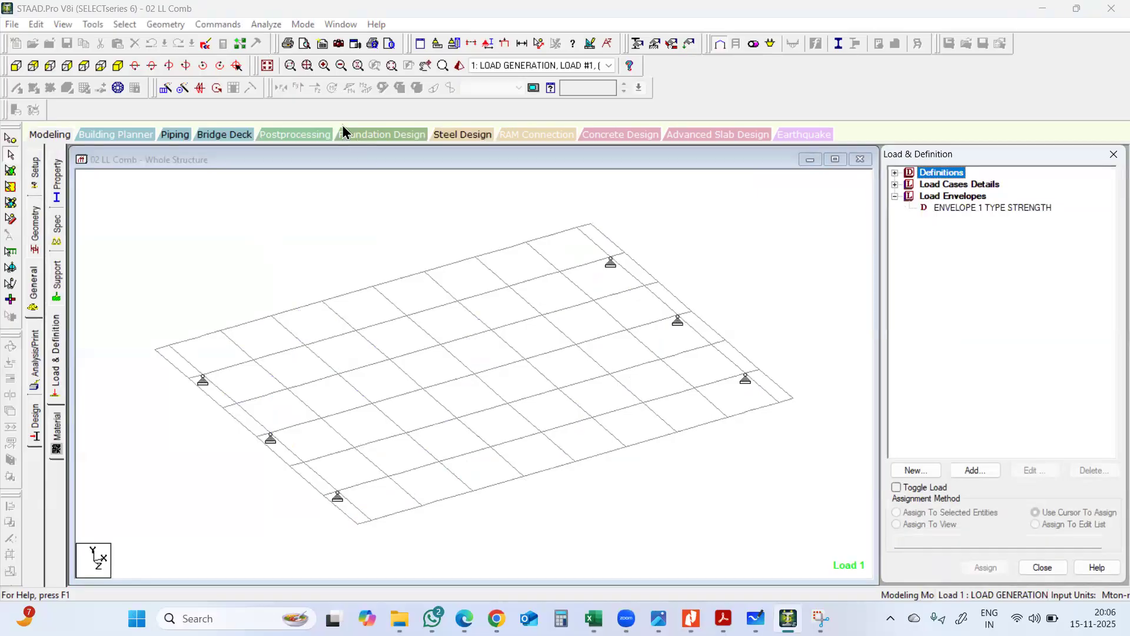
{"action": "left_click", "coordinate": [279, 25]}
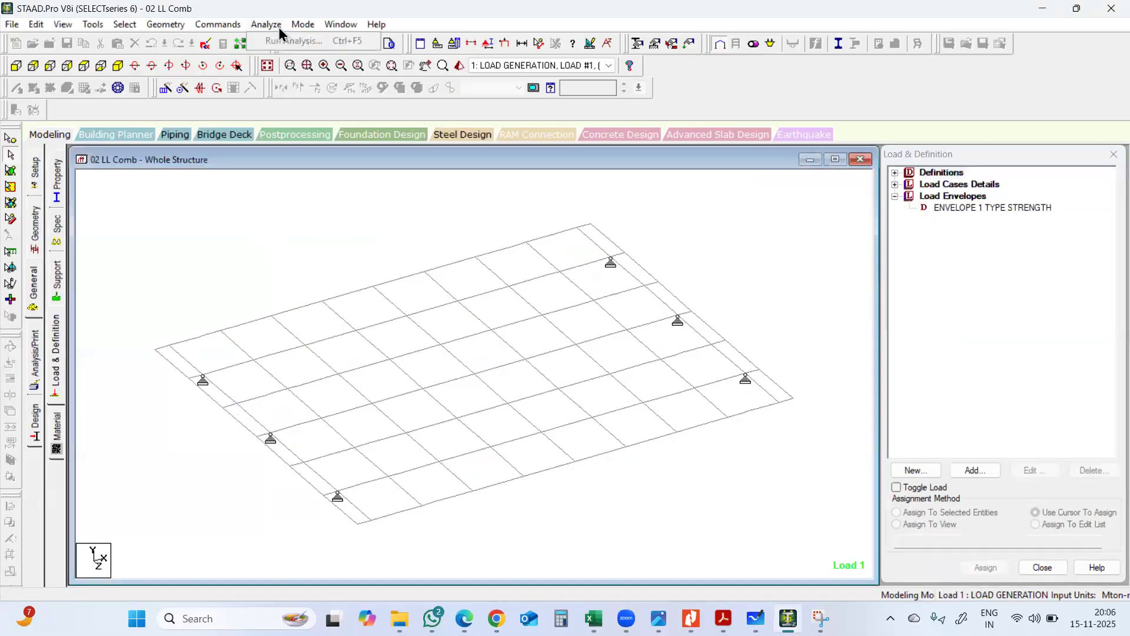
{"action": "mouse_move", "coordinate": [303, 24]}
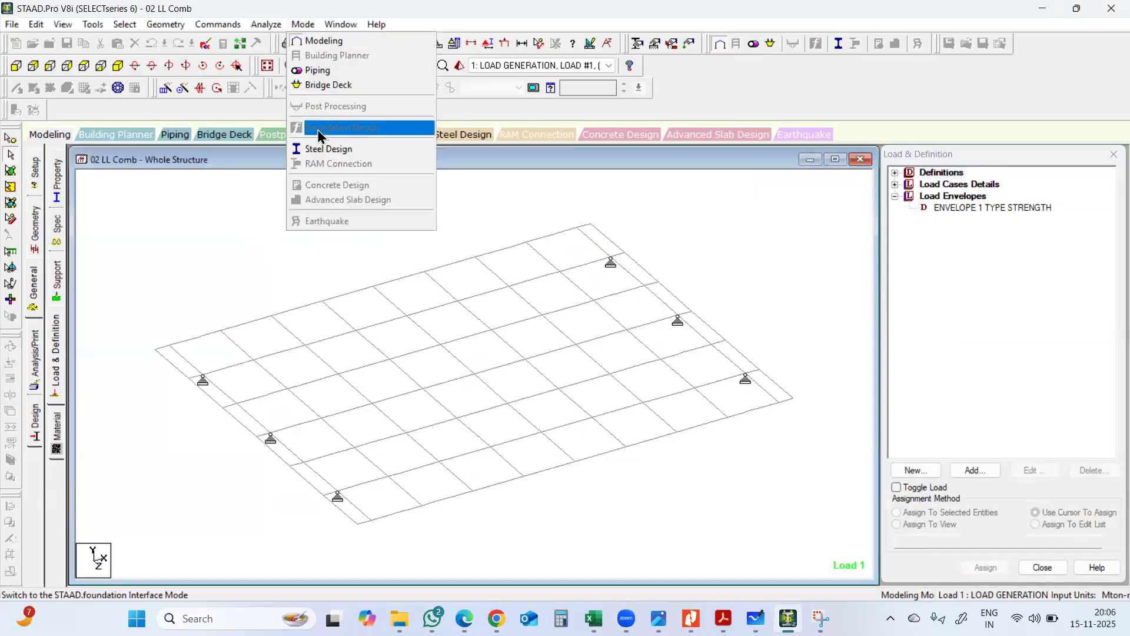
{"action": "left_click", "coordinate": [190, 260]}
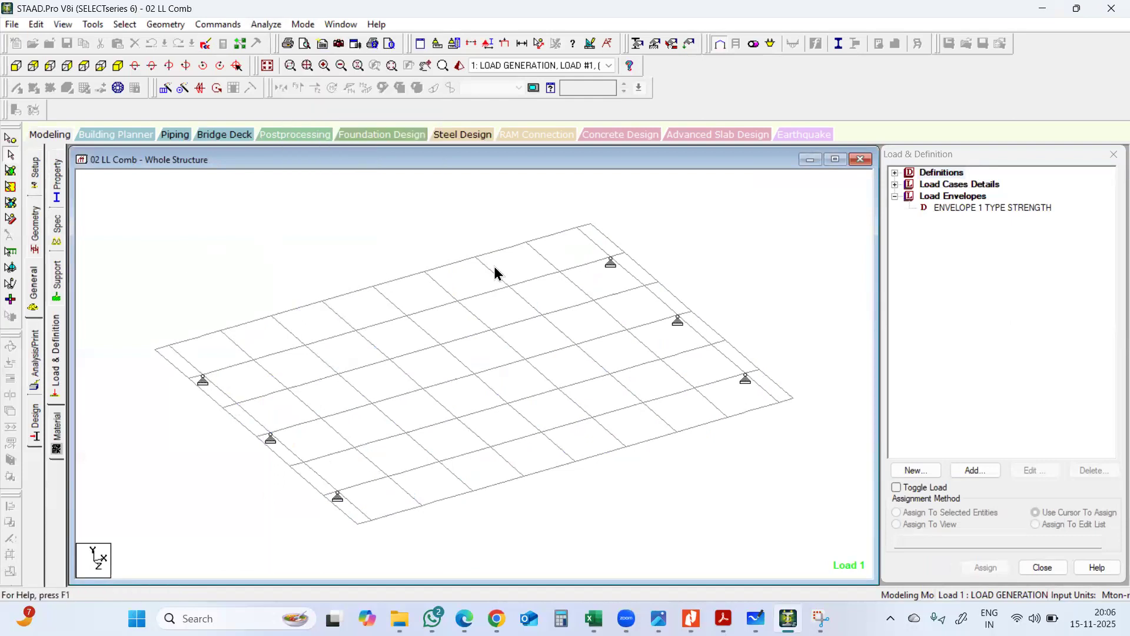
Close the model and its program window, saving the changes to 02 LL Comb.std
{"action": "left_click", "coordinate": [1111, 8]}
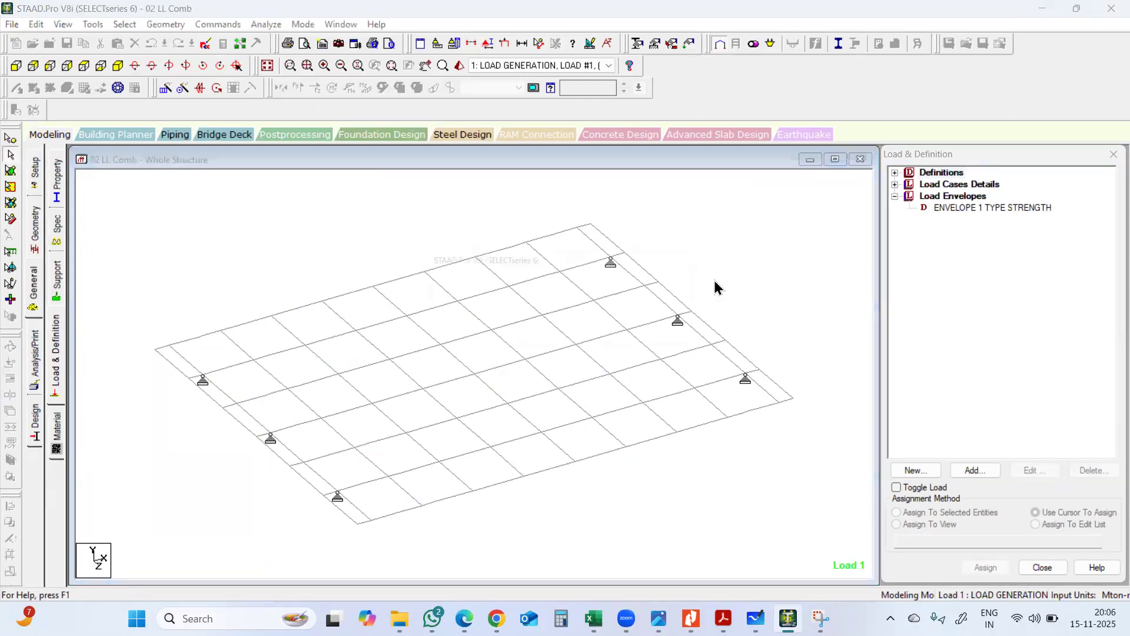
{"action": "left_click", "coordinate": [610, 340]}
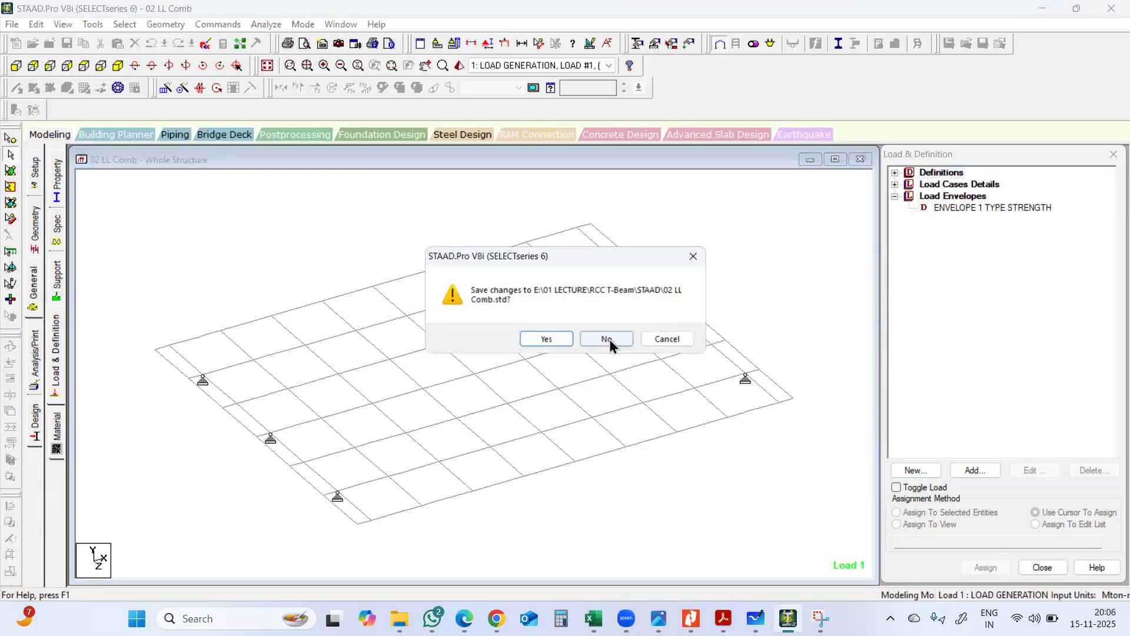
{"action": "left_click", "coordinate": [541, 340]}
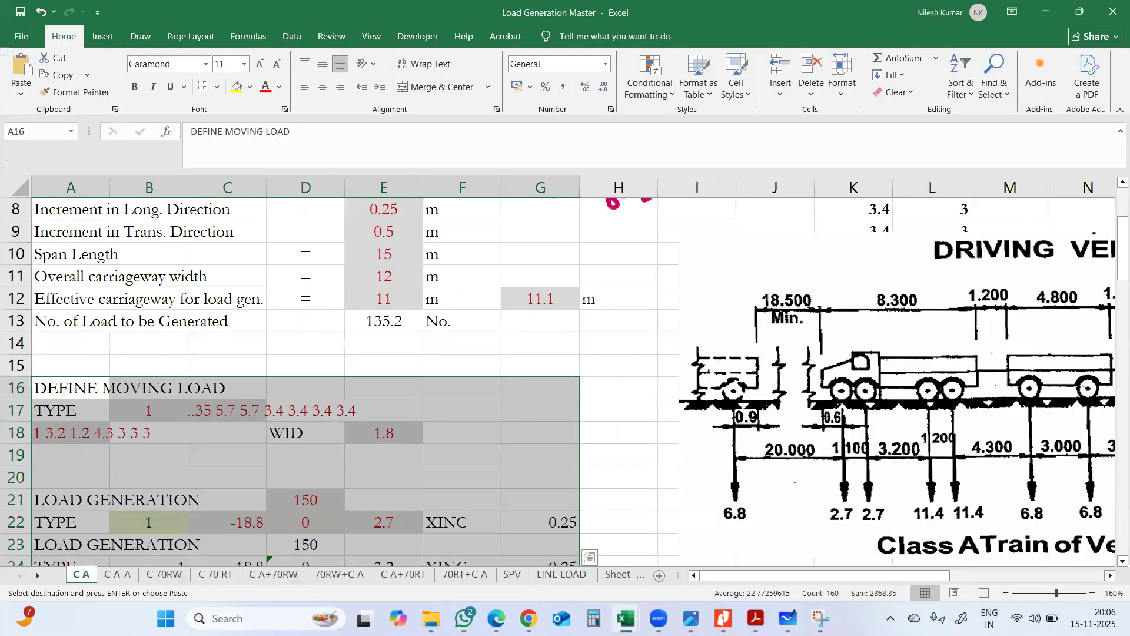
Reopen the 02 LL Comb STAAD Space Frame file from the RCC T-Beam project's STAAD folder in File Explorer
{"action": "left_click", "coordinate": [431, 618]}
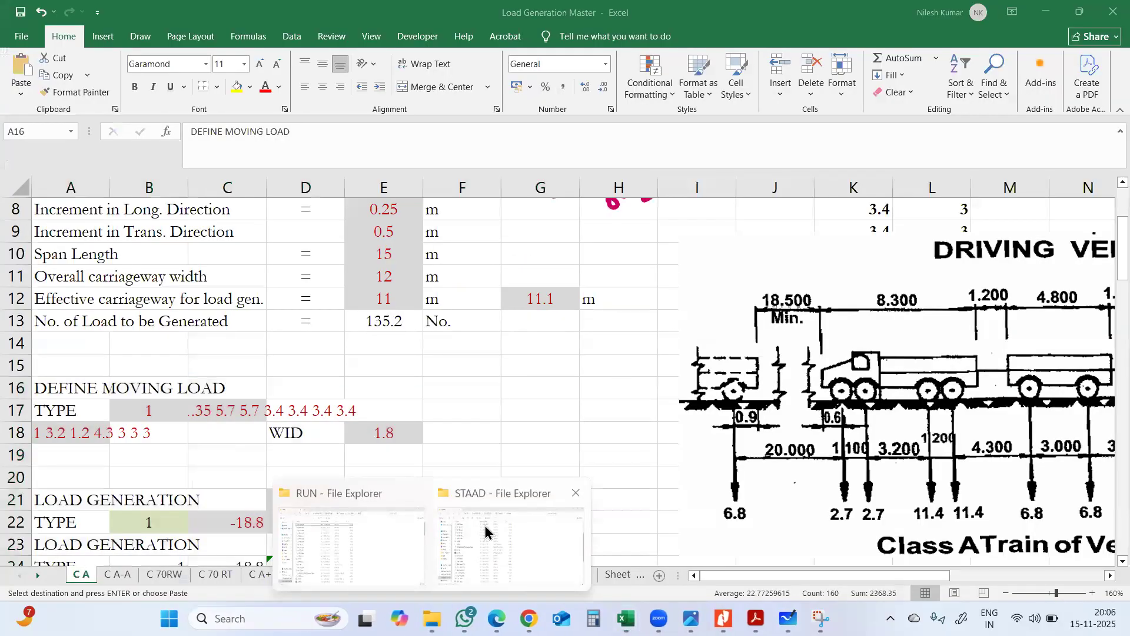
{"action": "left_click", "coordinate": [516, 510]}
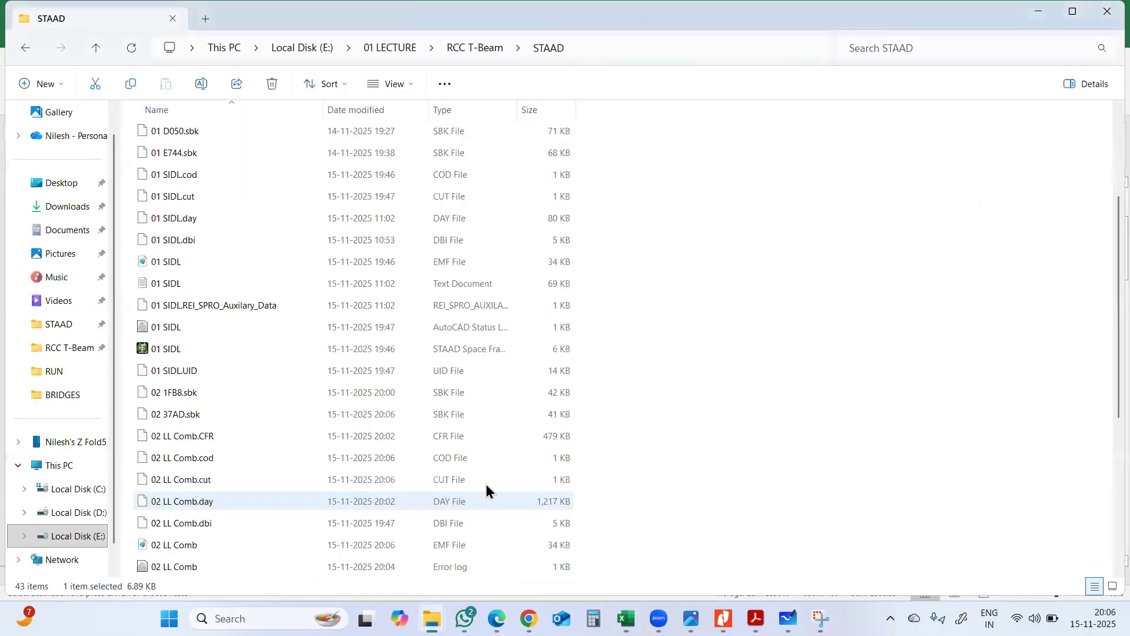
{"action": "scroll", "coordinate": [190, 353], "scroll_direction": "down", "scroll_amount": 5}
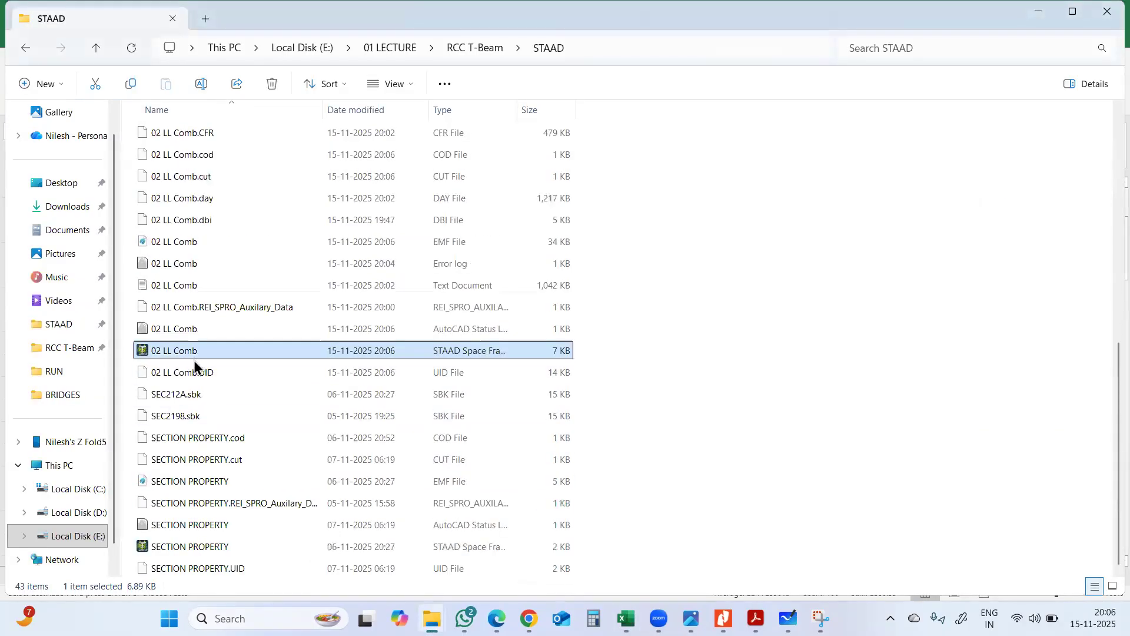
{"action": "scroll", "coordinate": [196, 364], "scroll_direction": "up", "scroll_amount": 8}
{"action": "scroll", "coordinate": [196, 366], "scroll_direction": "down", "scroll_amount": 6}
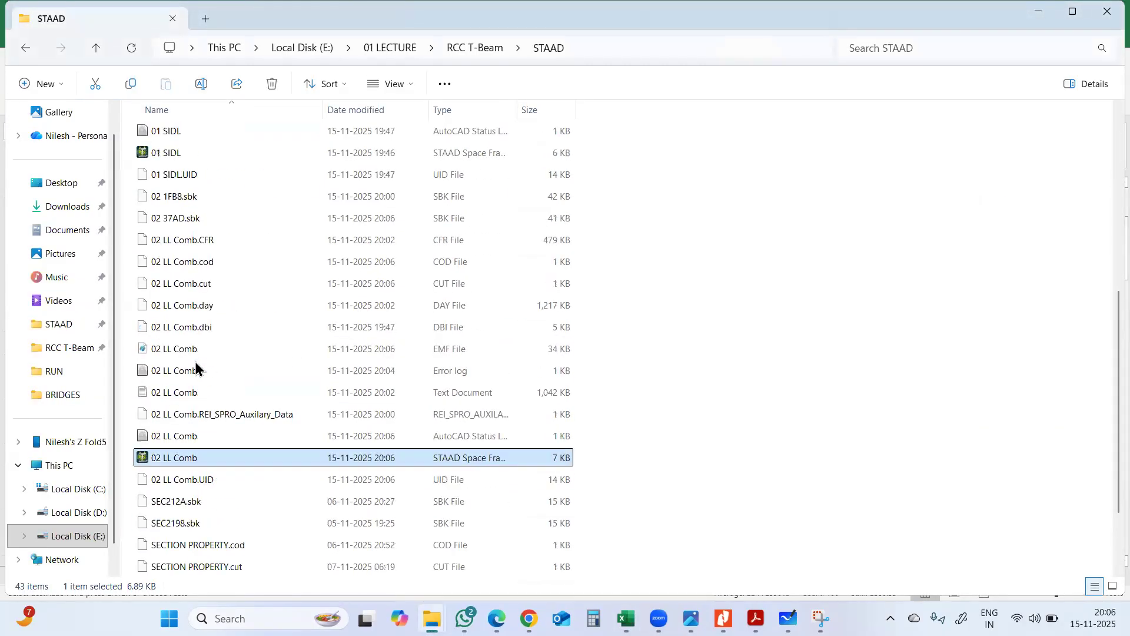
{"action": "double_click", "coordinate": [201, 461]}
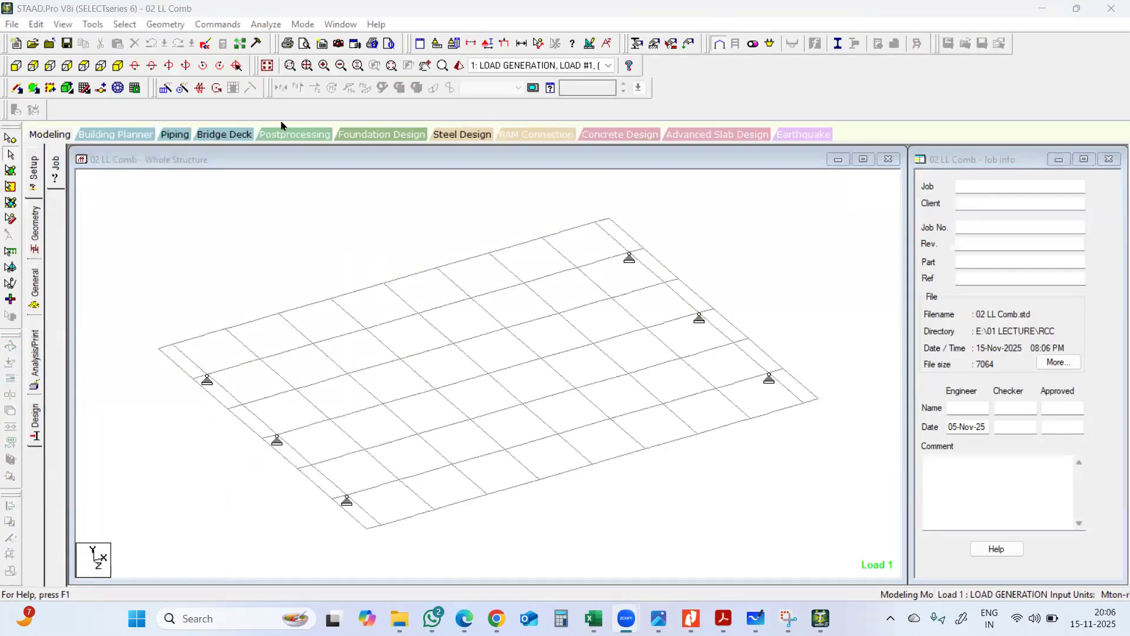
Open the reloaded model's load definitions and expand the load case details and load envelopes
{"action": "left_click", "coordinate": [36, 290]}
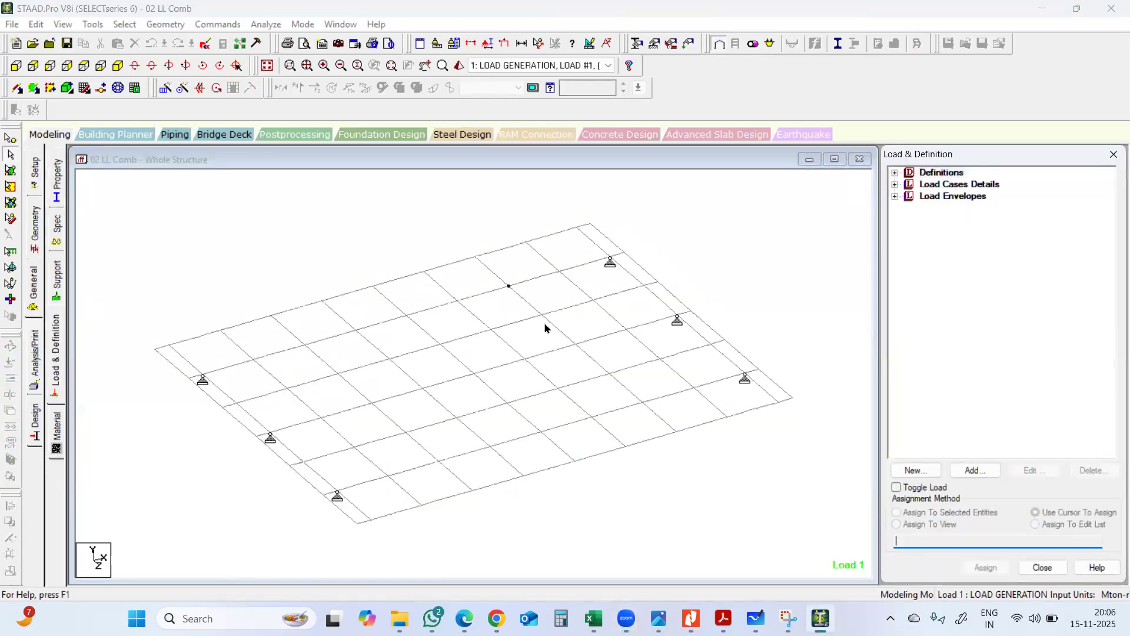
{"action": "left_click", "coordinate": [895, 184]}
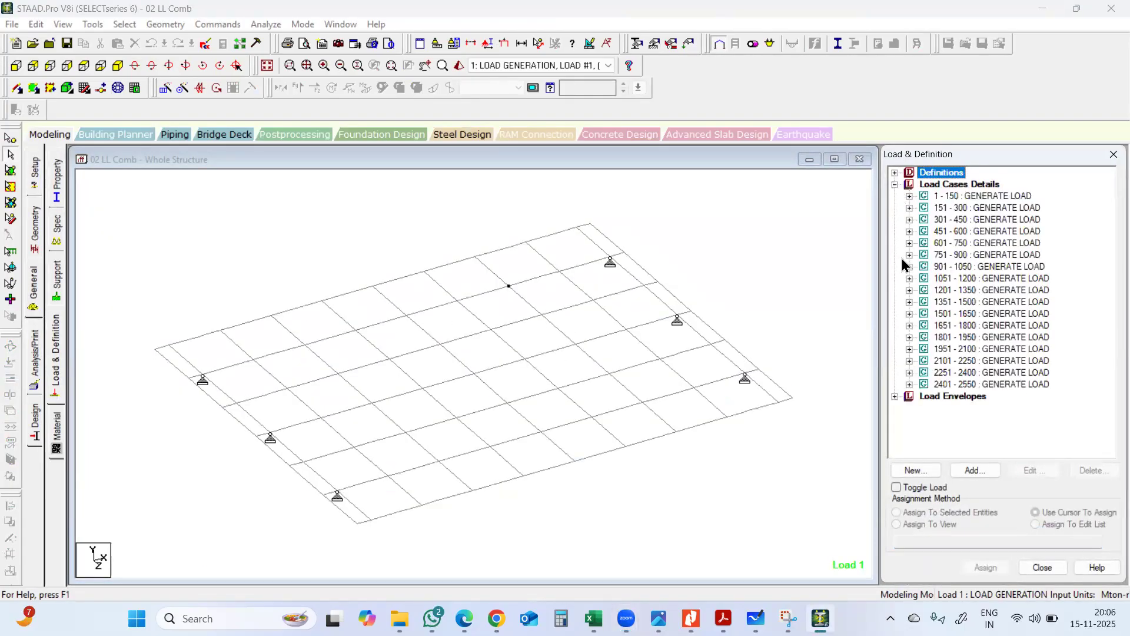
{"action": "left_click", "coordinate": [895, 397]}
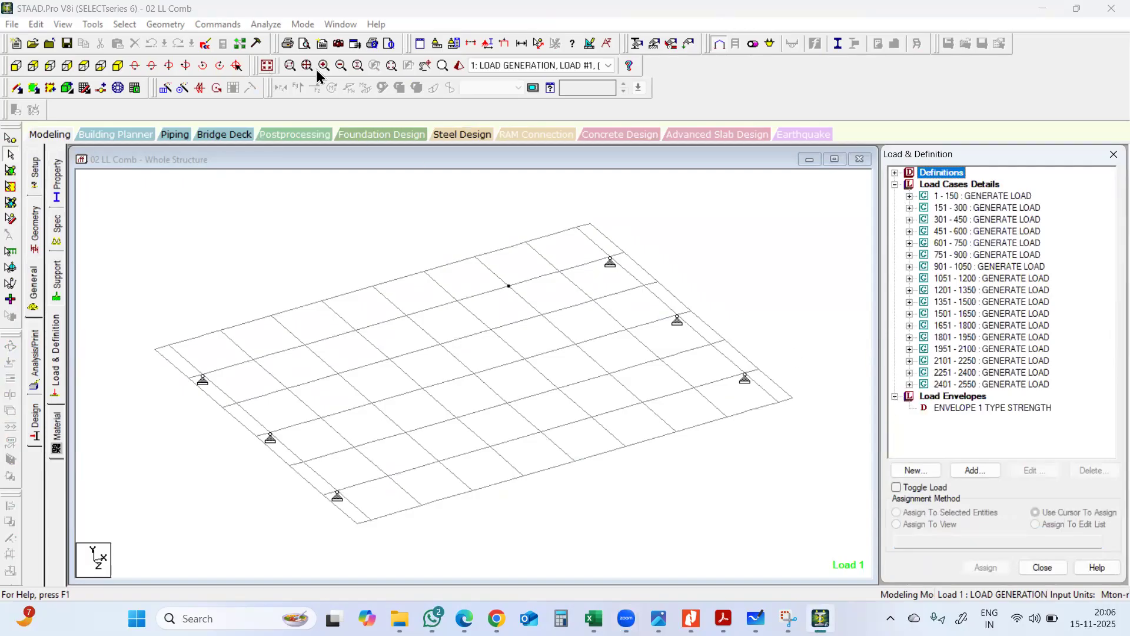
Run the analysis of the reopened 02 LL Comb model
{"action": "left_click", "coordinate": [273, 271]}
{"action": "left_click", "coordinate": [260, 24]}
{"action": "left_click", "coordinate": [294, 40]}
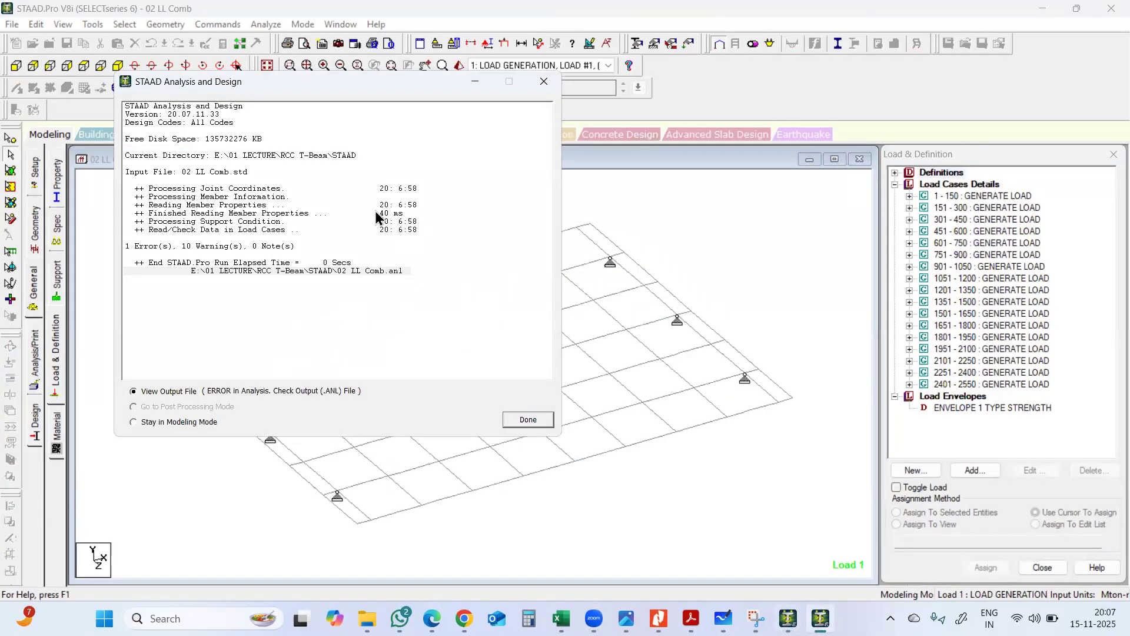
Open the analysis output file, go to the listed error, and examine the load generation commands preceding it
{"action": "left_click", "coordinate": [518, 423]}
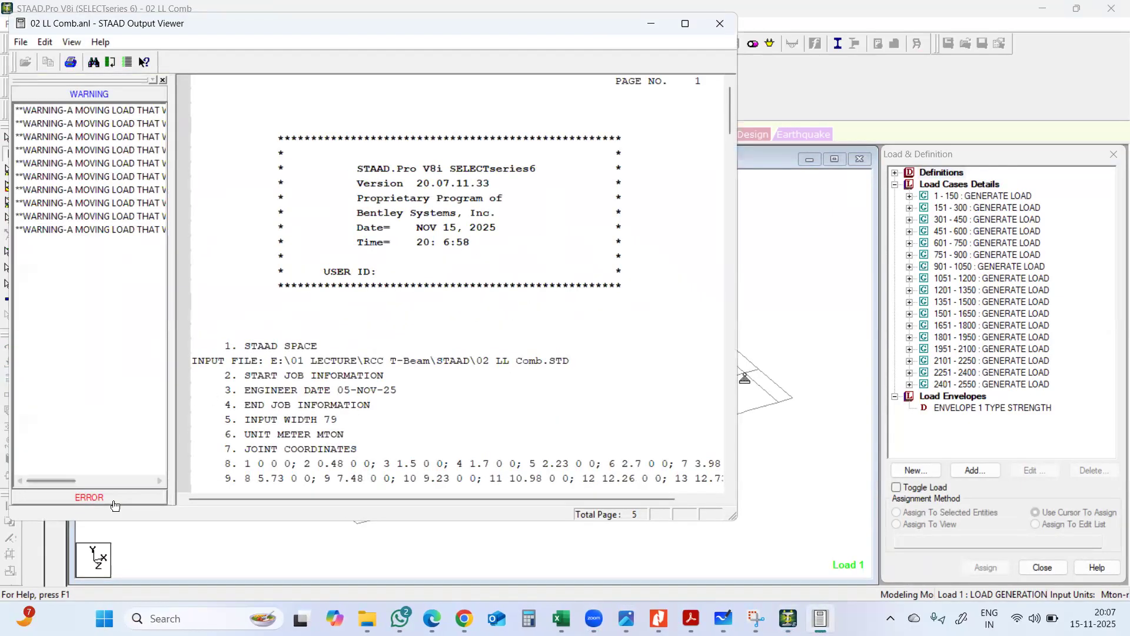
{"action": "left_click", "coordinate": [114, 500]}
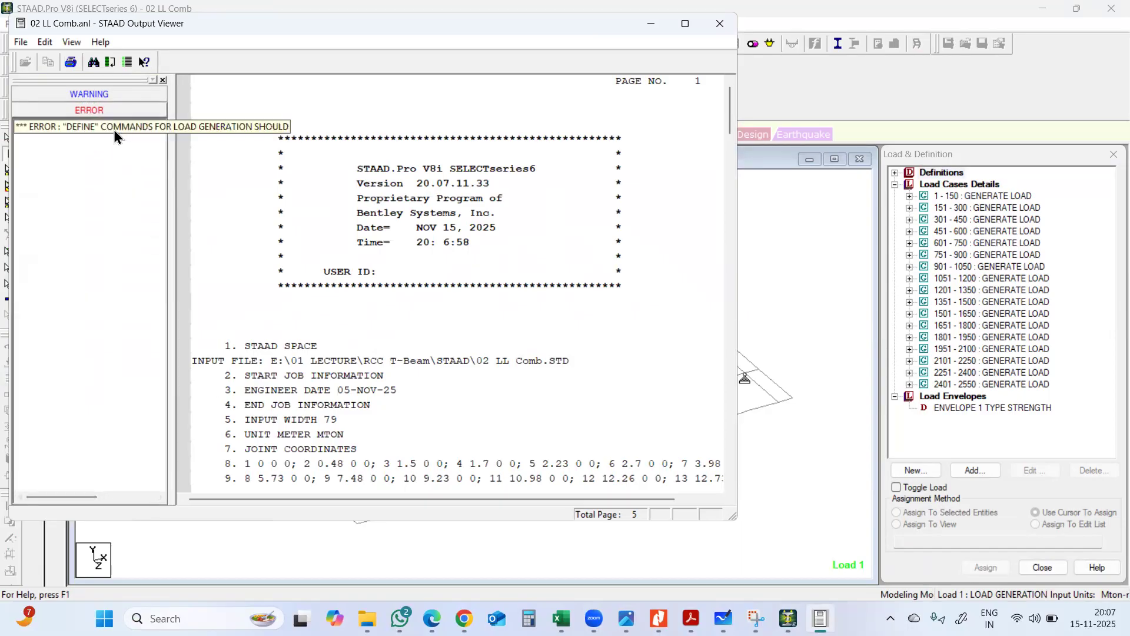
{"action": "left_click", "coordinate": [115, 129]}
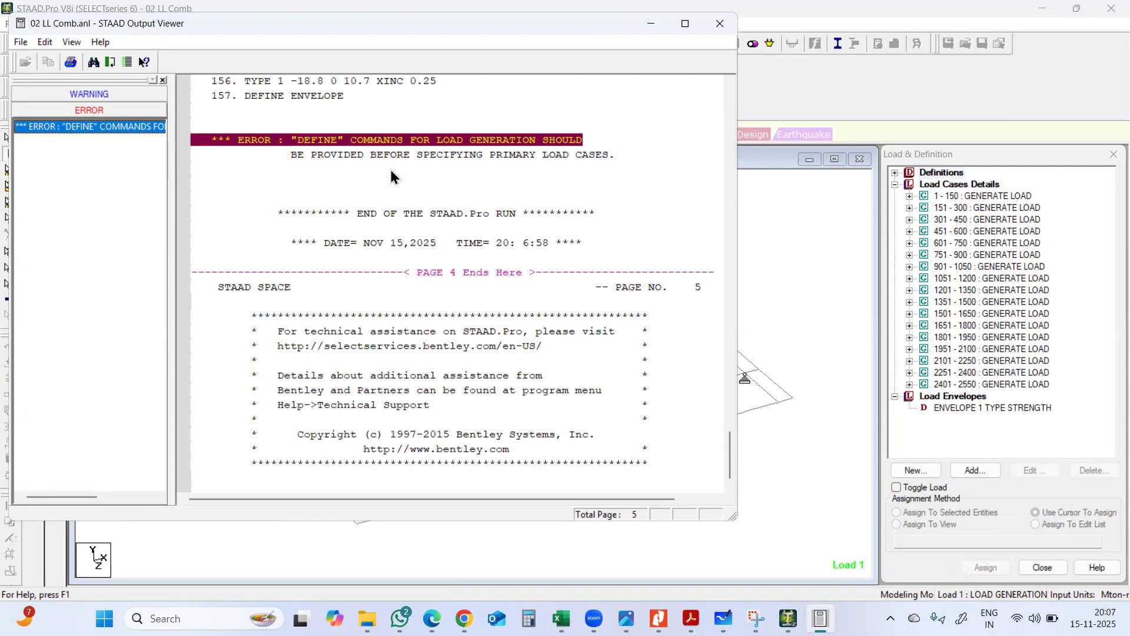
{"action": "scroll", "coordinate": [391, 172], "scroll_direction": "up", "scroll_amount": 5}
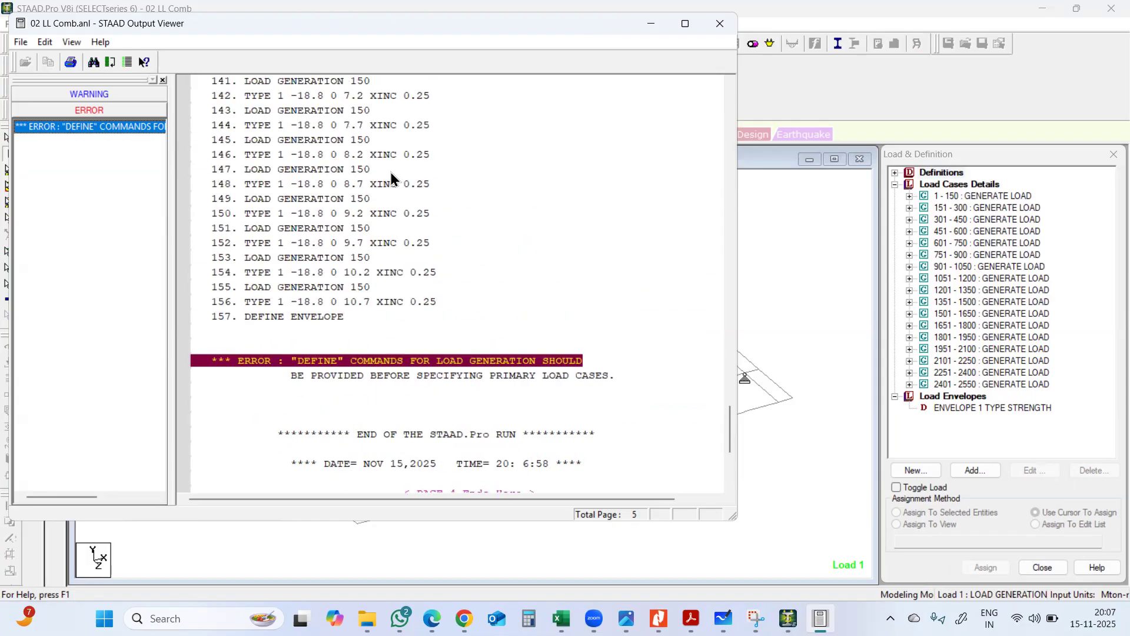
{"action": "scroll", "coordinate": [391, 172], "scroll_direction": "up", "scroll_amount": 9}
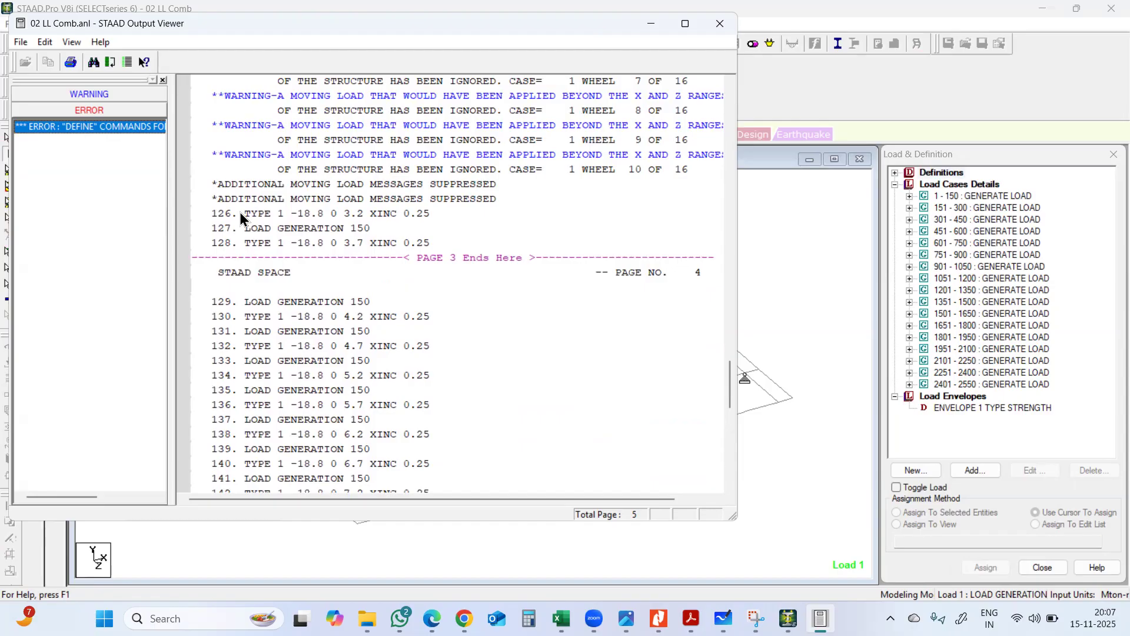
Examine the output file's moving load definition, load generation commands and wheel warnings, and compare them with the reported DEFINE error
{"action": "scroll", "coordinate": [241, 218], "scroll_direction": "up", "scroll_amount": 1}
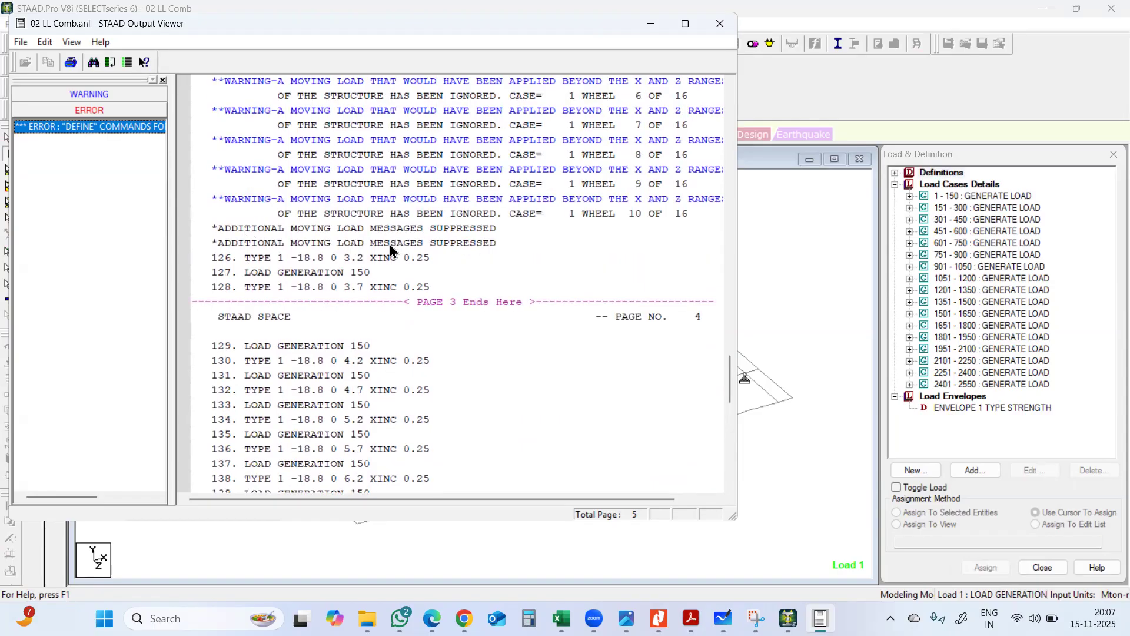
{"action": "scroll", "coordinate": [476, 241], "scroll_direction": "up", "scroll_amount": 7}
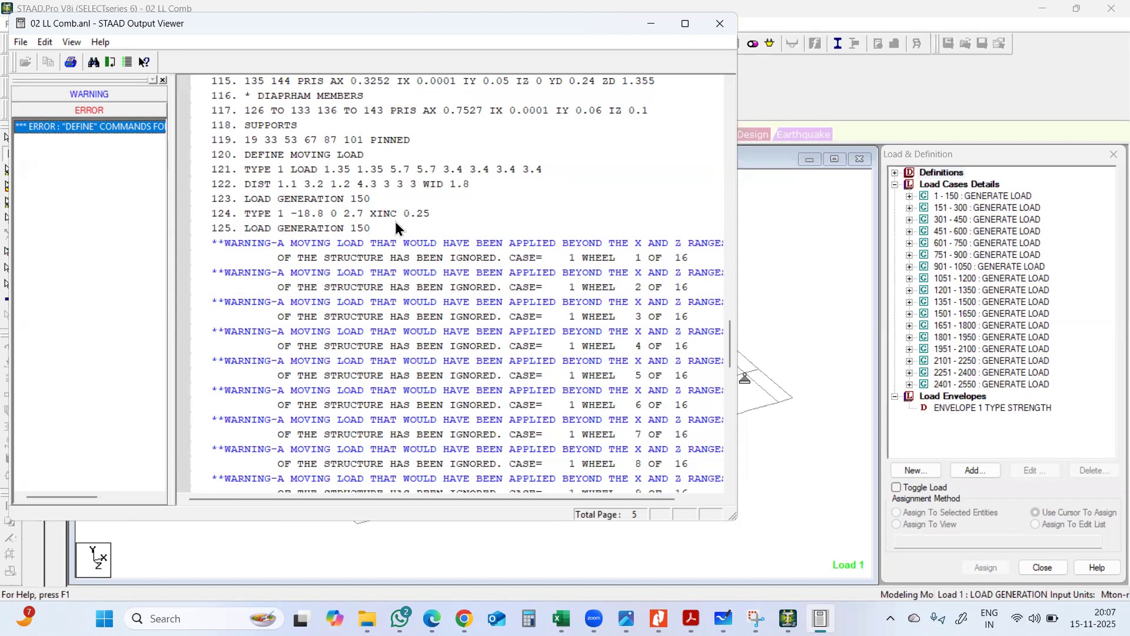
{"action": "double_click", "coordinate": [122, 128]}
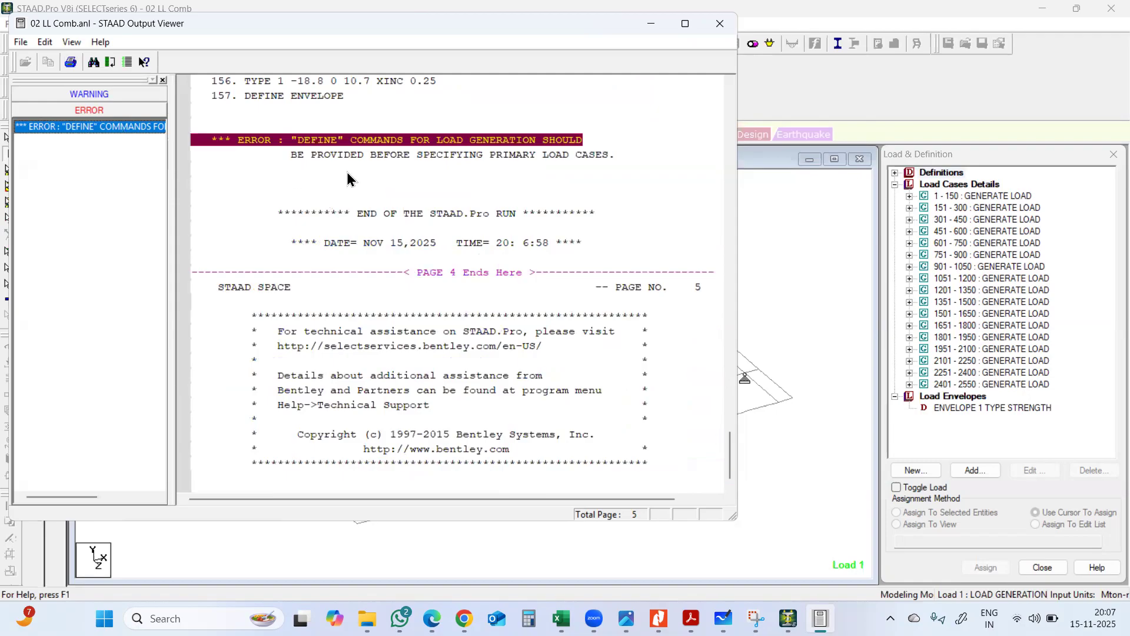
{"action": "left_click", "coordinate": [684, 25]}
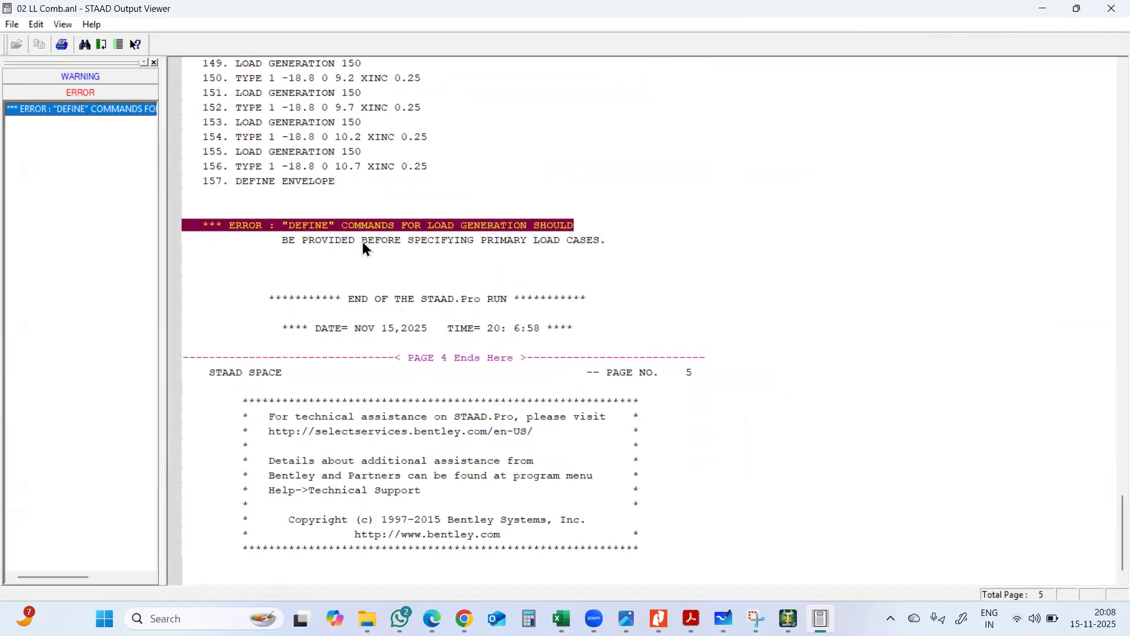
{"action": "left_click", "coordinate": [375, 256]}
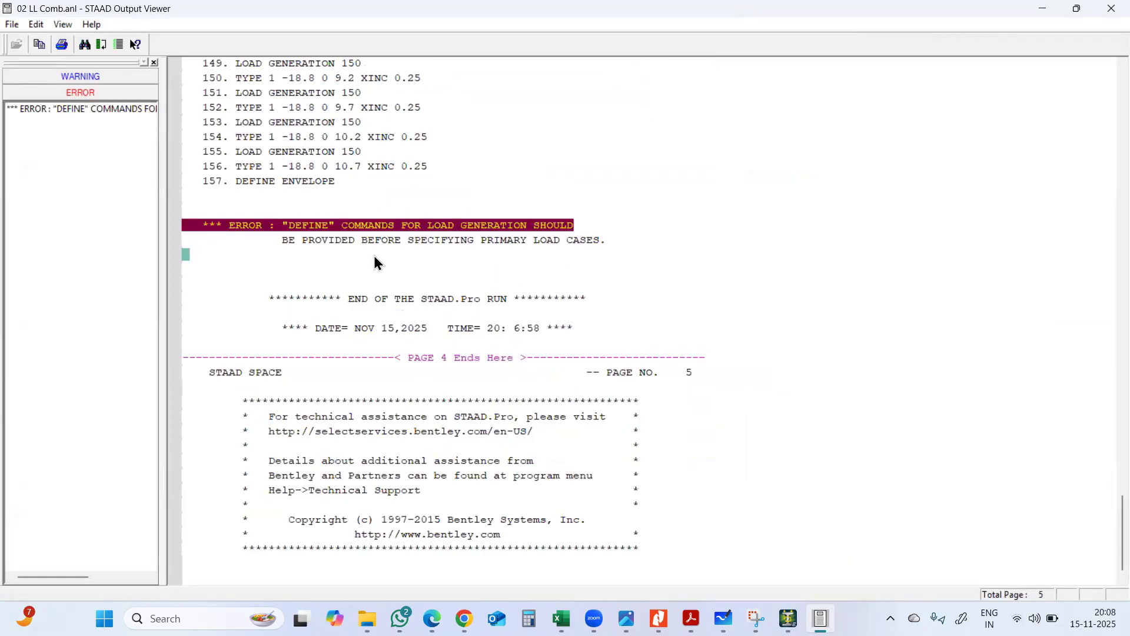
{"action": "left_click", "coordinate": [376, 238]}
{"action": "left_click", "coordinate": [351, 168]}
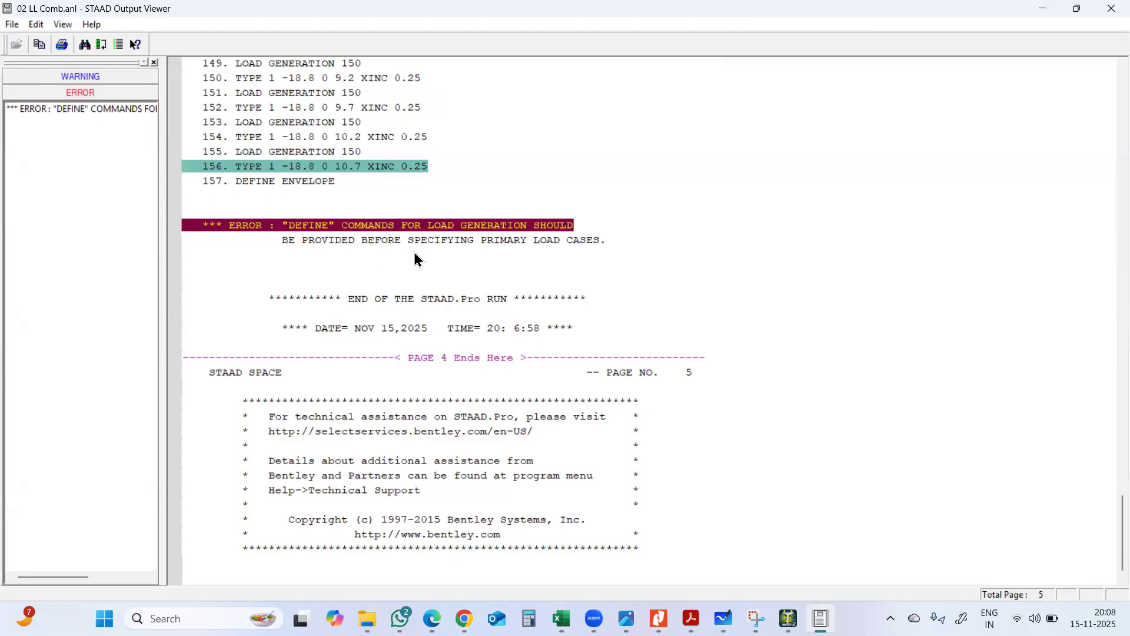
{"action": "scroll", "coordinate": [448, 255], "scroll_direction": "up", "scroll_amount": 16}
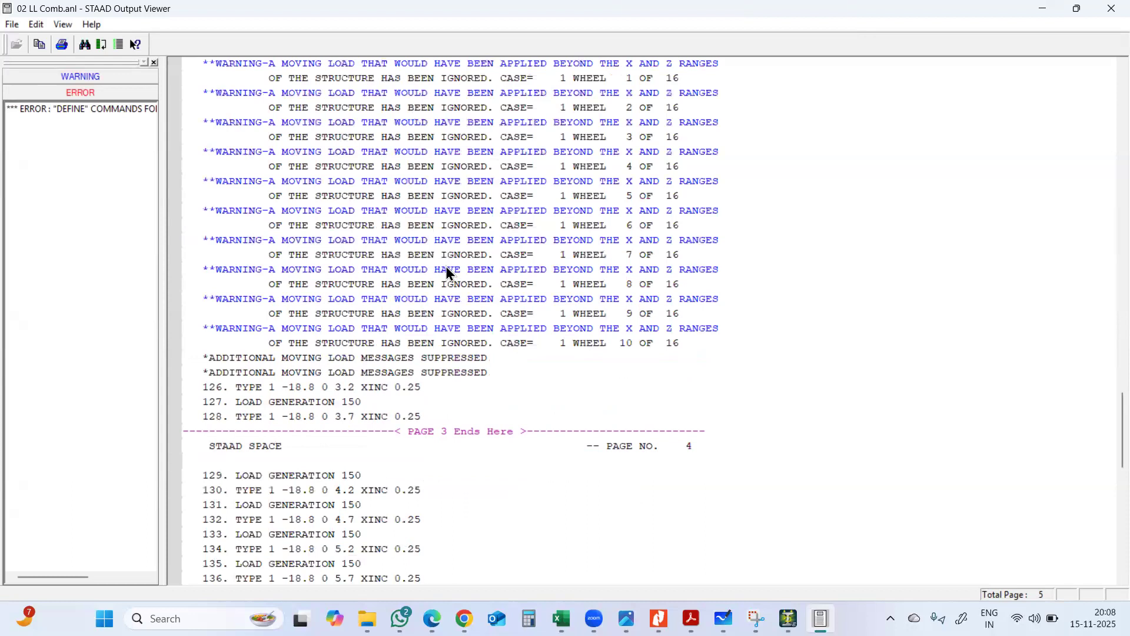
{"action": "scroll", "coordinate": [446, 272], "scroll_direction": "up", "scroll_amount": 6}
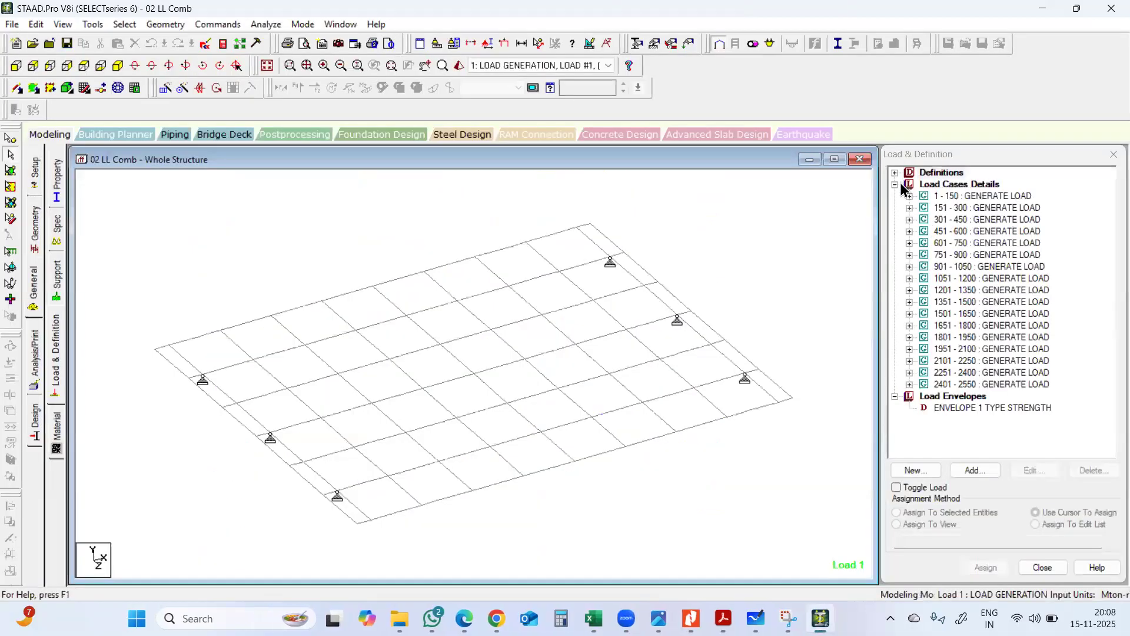
Expand the vehicle definitions and inspect the Type 1 vehicle's axle loads, spacings and width, leaving them unedited
{"action": "left_click", "coordinate": [896, 172]}
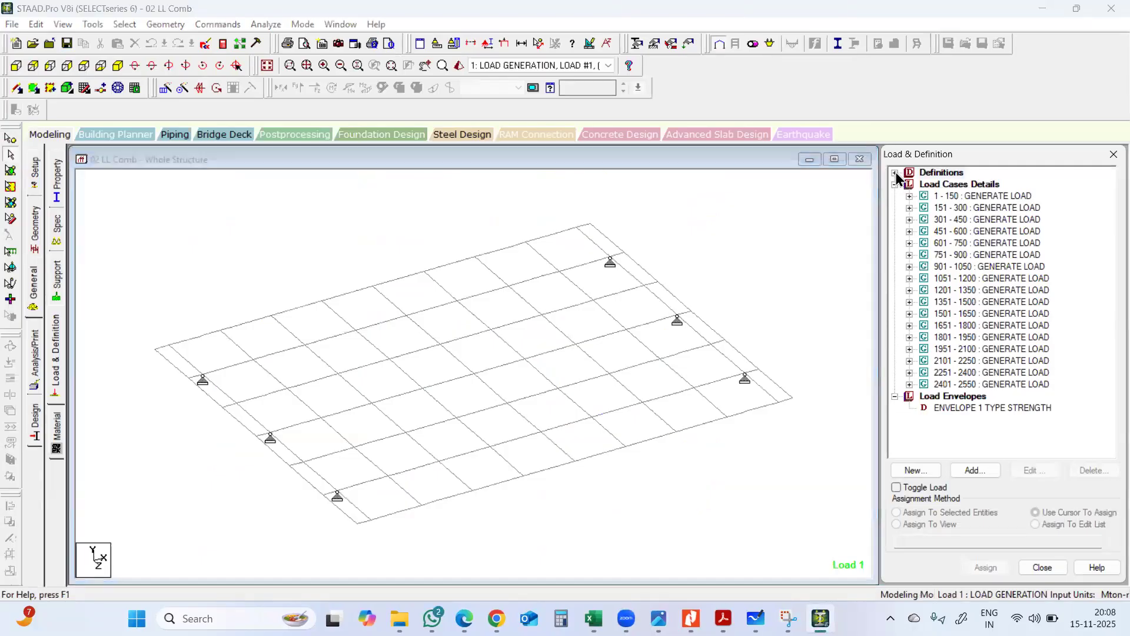
{"action": "left_click", "coordinate": [981, 185]}
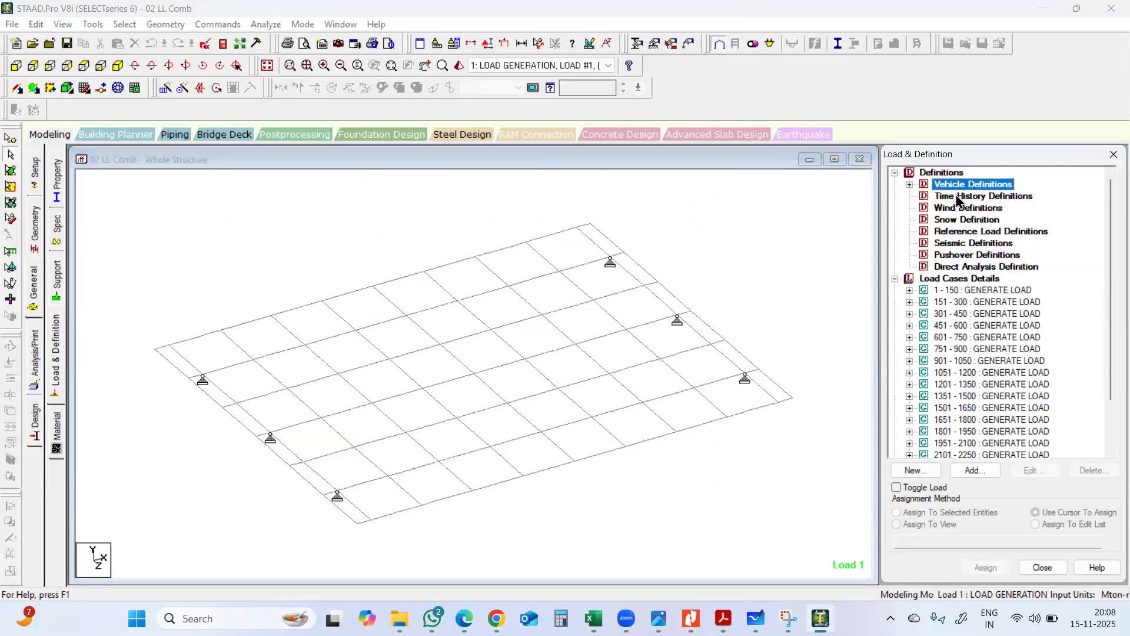
{"action": "left_click", "coordinate": [909, 185]}
{"action": "double_click", "coordinate": [1030, 195]}
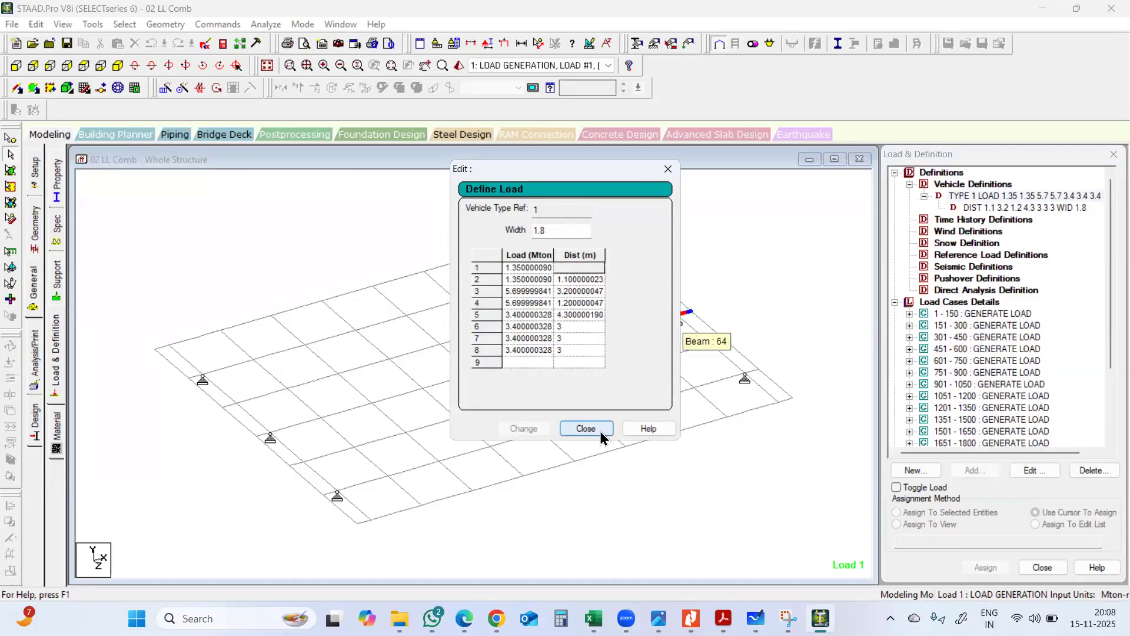
{"action": "left_click", "coordinate": [600, 431]}
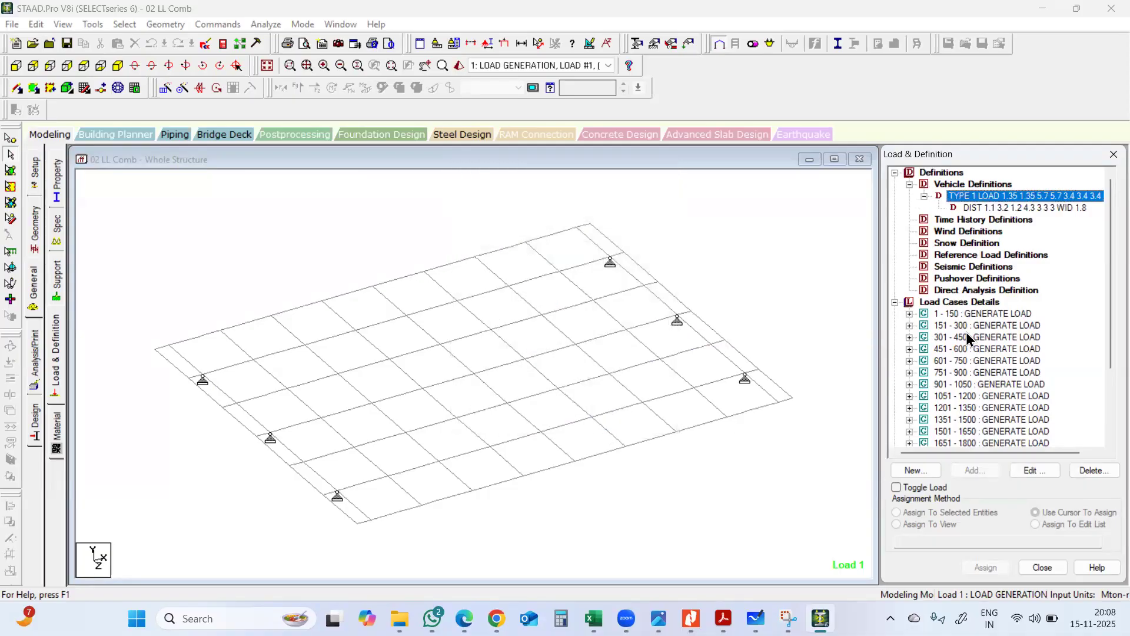
Inspect the load generation settings of the 1 - 150 generated load case, then select the Type 1 vehicle definition
{"action": "left_click", "coordinate": [956, 302]}
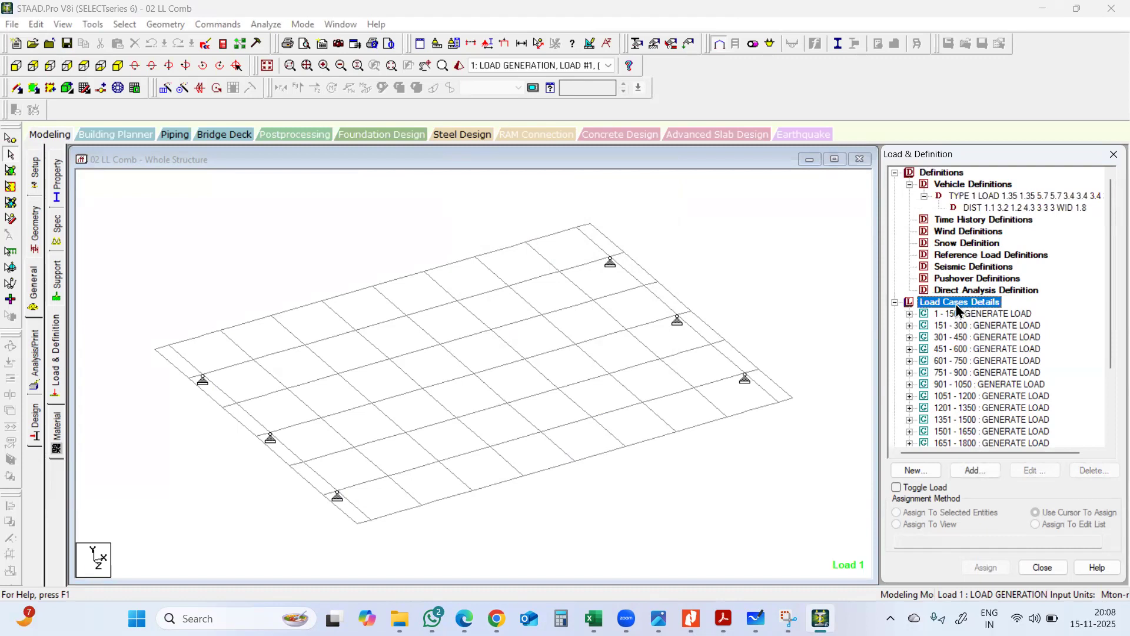
{"action": "left_click", "coordinate": [959, 313]}
{"action": "double_click", "coordinate": [959, 314]}
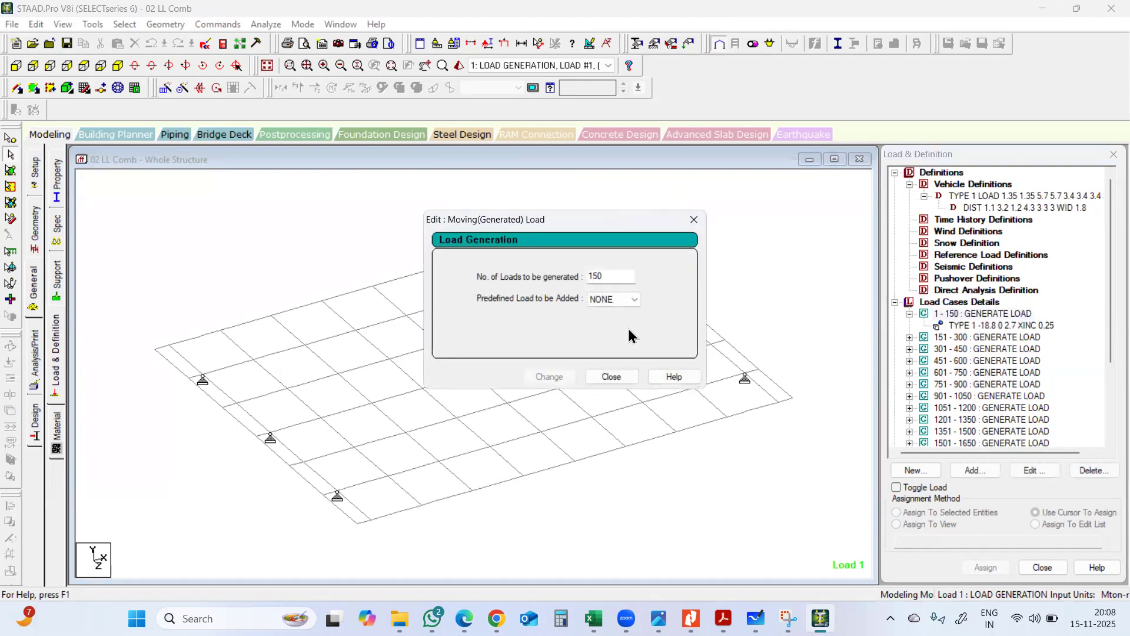
{"action": "left_click", "coordinate": [612, 377]}
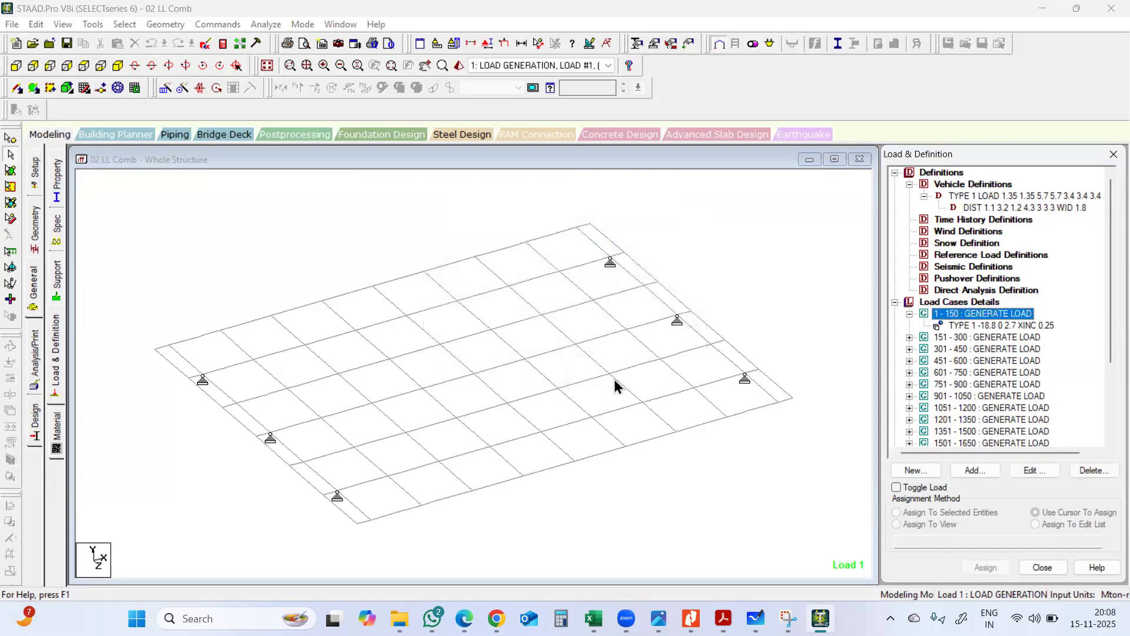
{"action": "left_click", "coordinate": [1019, 198]}
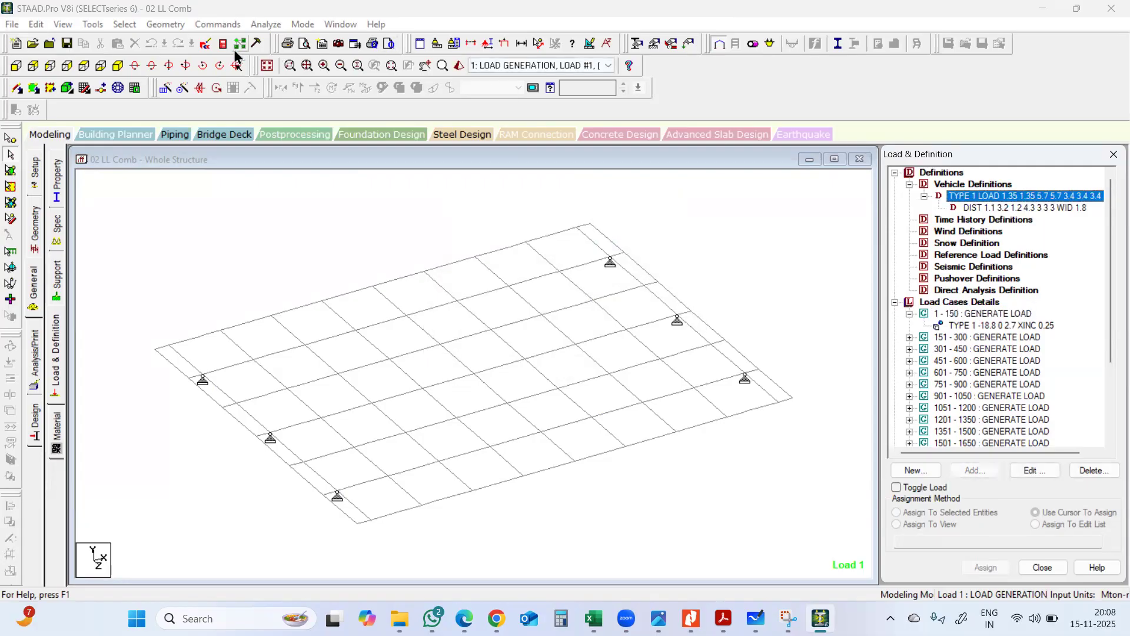
Open the model's input file in the STAAD editor and examine its moving load, load generation and envelope commands
{"action": "left_click", "coordinate": [211, 45]}
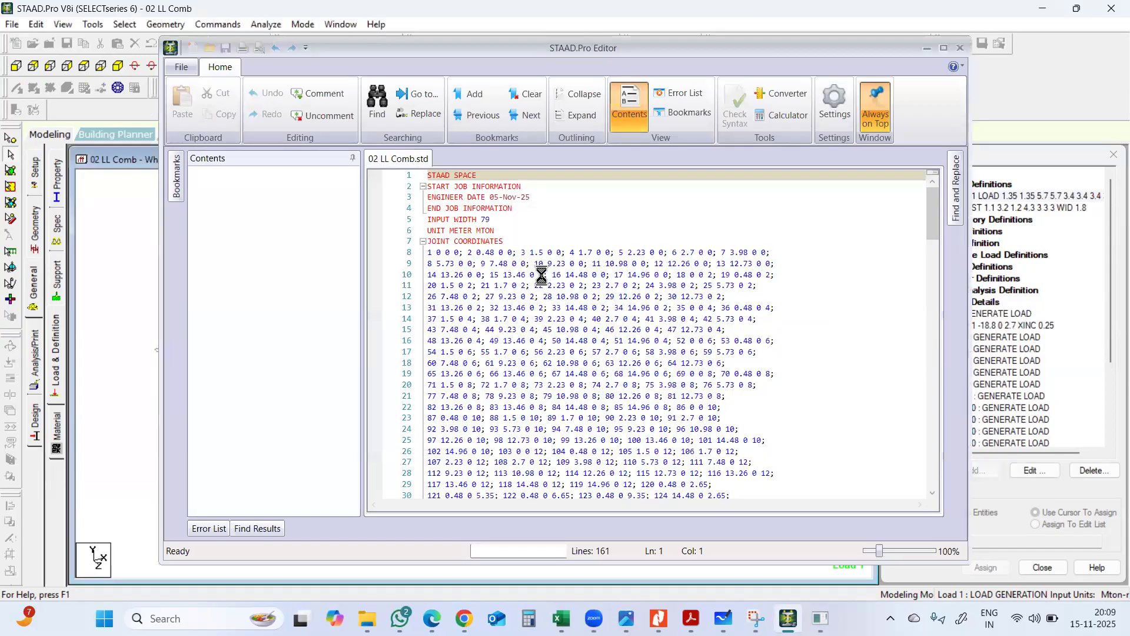
{"action": "scroll", "coordinate": [542, 293], "scroll_direction": "down", "scroll_amount": 20}
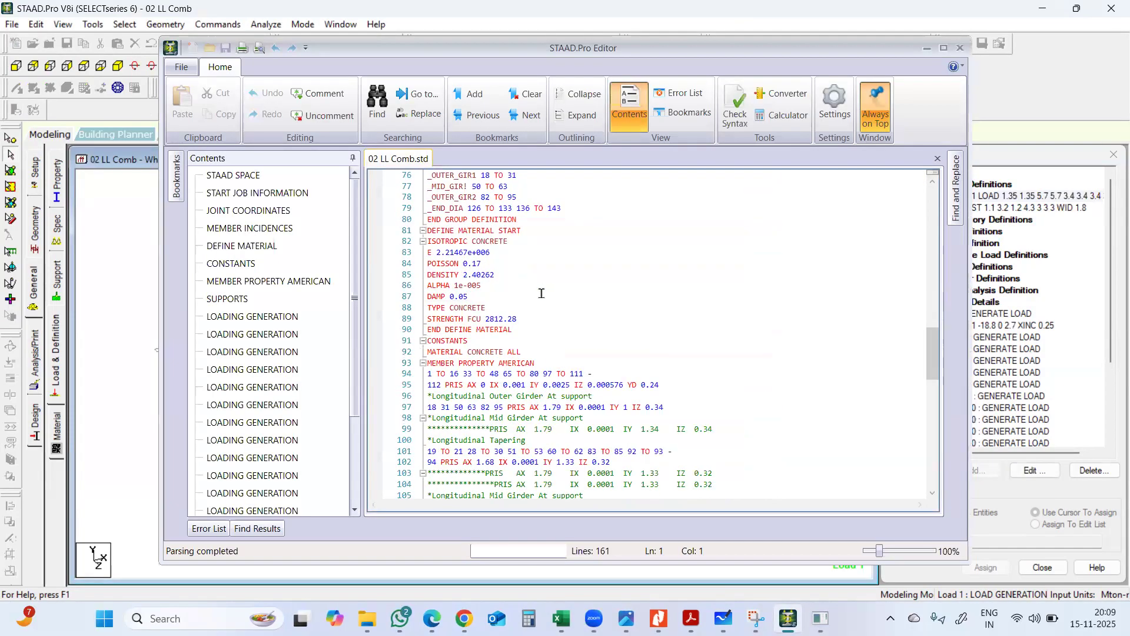
{"action": "scroll", "coordinate": [542, 292], "scroll_direction": "up", "scroll_amount": 2}
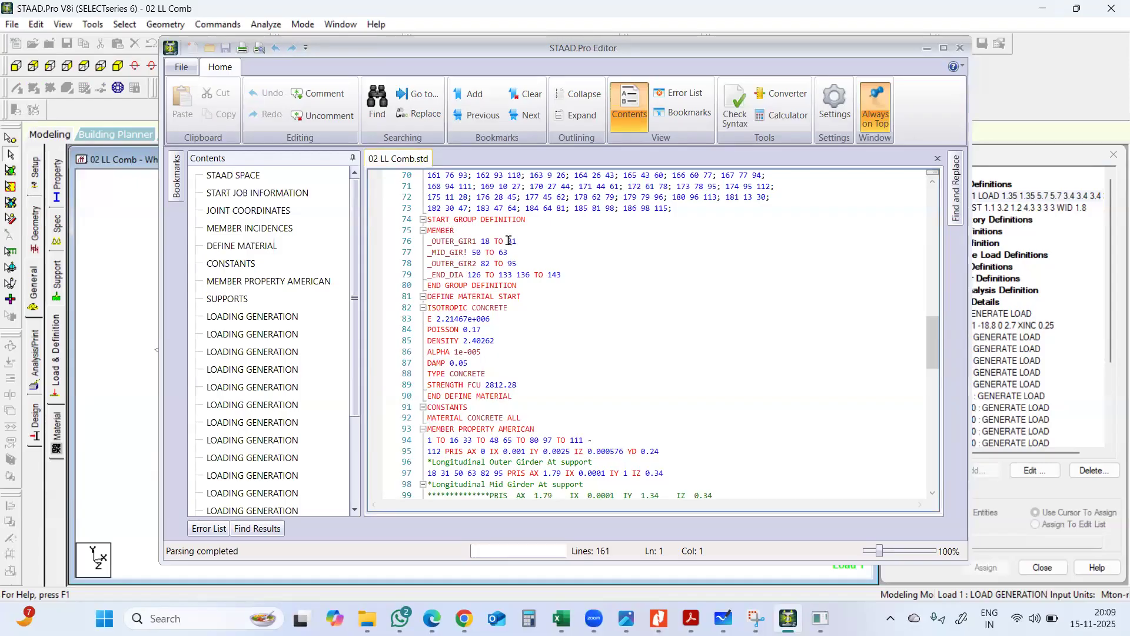
{"action": "scroll", "coordinate": [511, 330], "scroll_direction": "down", "scroll_amount": 10}
{"action": "scroll", "coordinate": [511, 330], "scroll_direction": "down", "scroll_amount": 12}
{"action": "scroll", "coordinate": [511, 328], "scroll_direction": "up", "scroll_amount": 11}
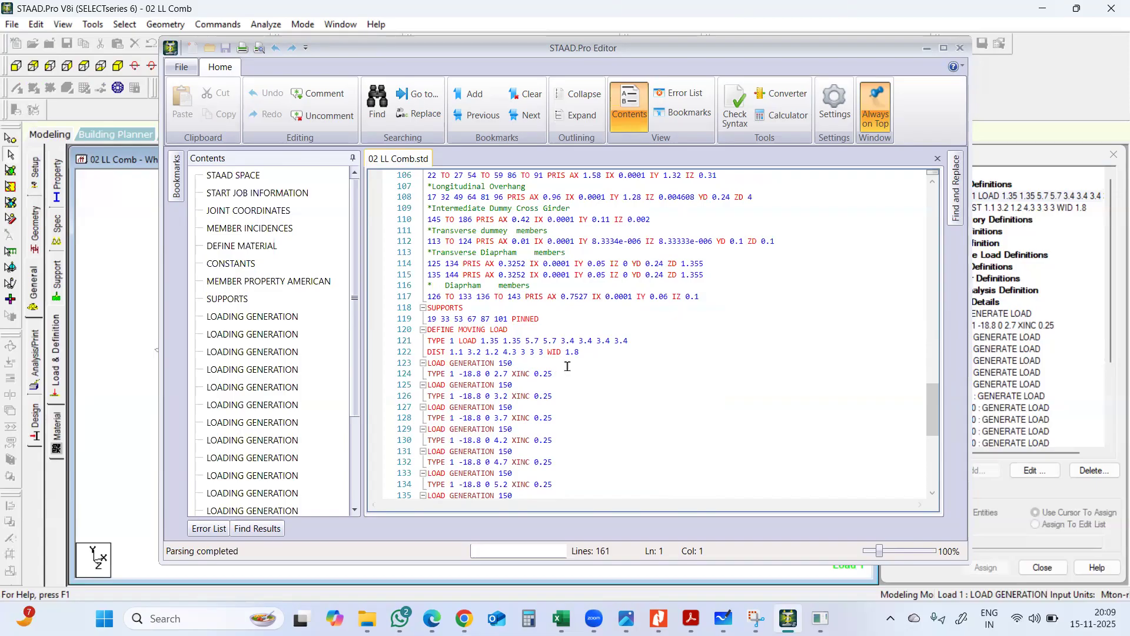
{"action": "scroll", "coordinate": [567, 366], "scroll_direction": "down", "scroll_amount": 9}
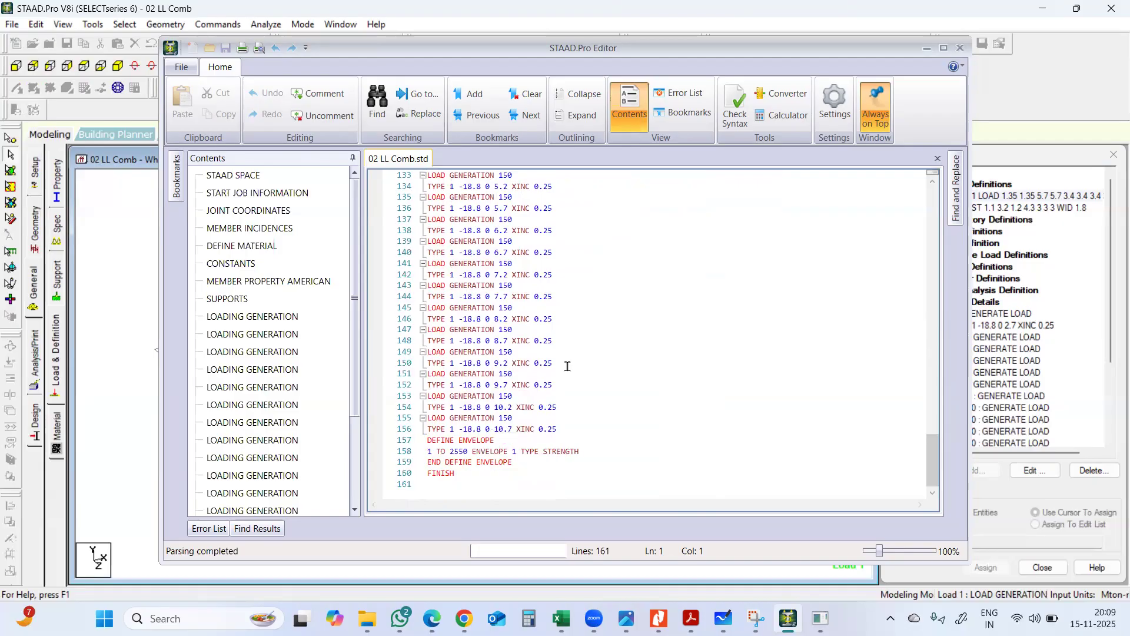
{"action": "left_click", "coordinate": [428, 441]}
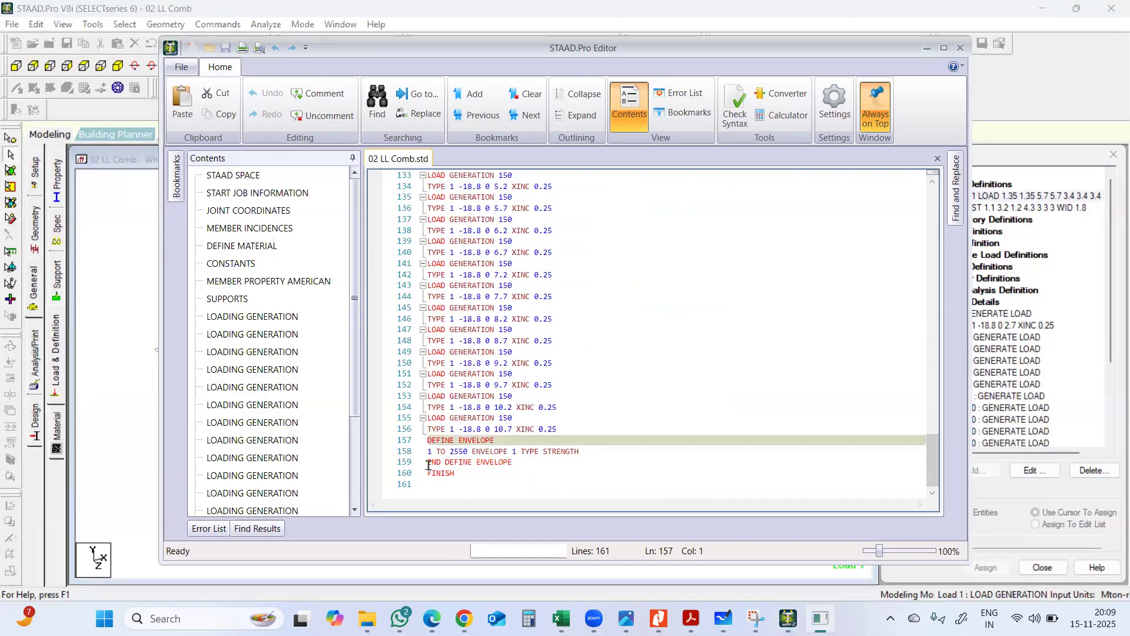
{"action": "left_click", "coordinate": [429, 464]}
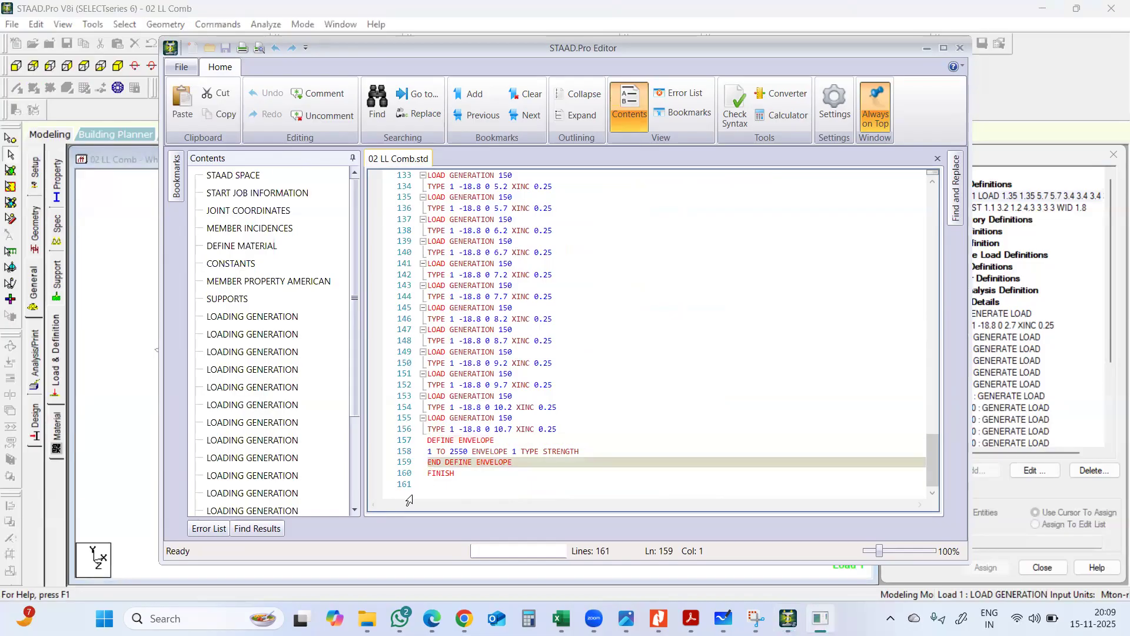
{"action": "left_click", "coordinate": [568, 432]}
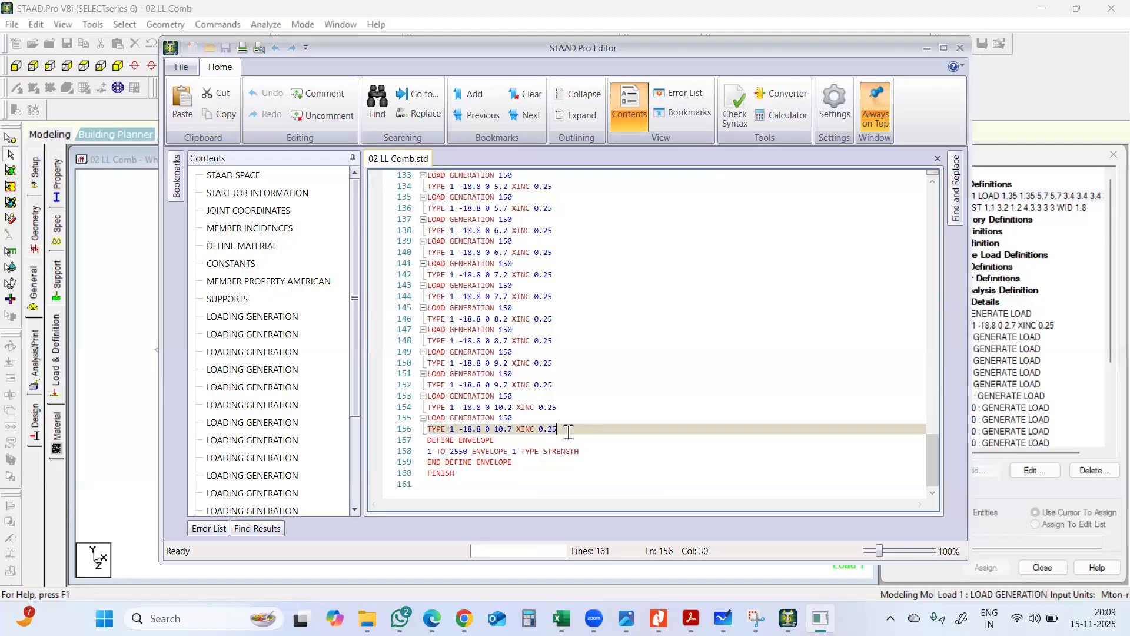
Check the editor's error list for errors, warnings and messages, and close the editor
{"action": "left_click", "coordinate": [222, 531]}
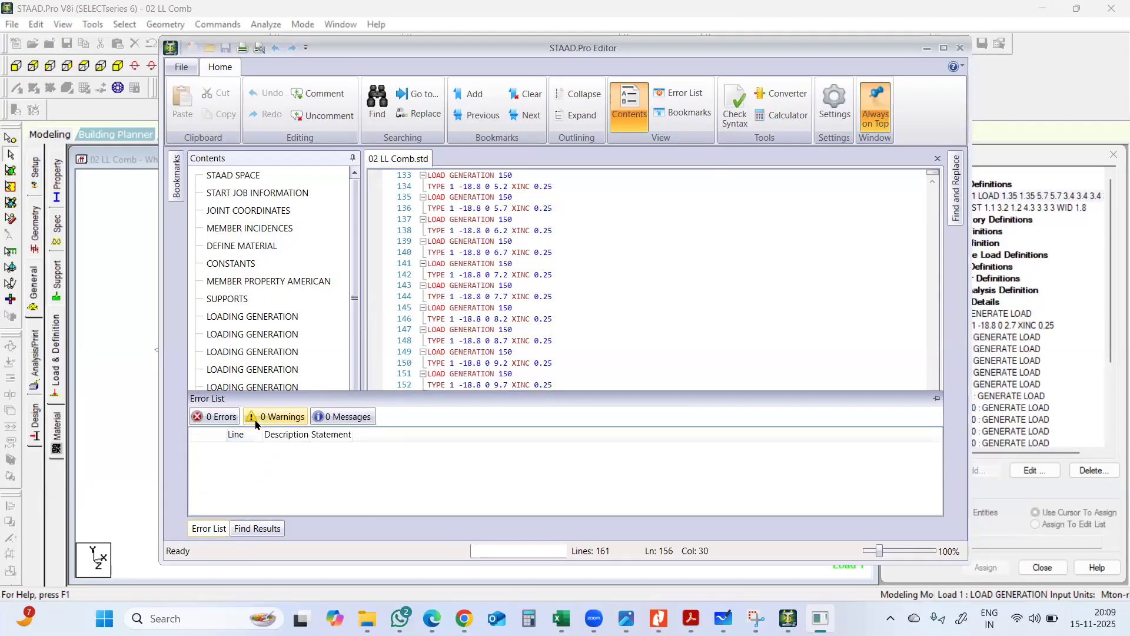
{"action": "left_click", "coordinate": [221, 419]}
{"action": "left_click", "coordinate": [279, 418]}
{"action": "left_click", "coordinate": [345, 419]}
{"action": "scroll", "coordinate": [265, 347], "scroll_direction": "down", "scroll_amount": 3}
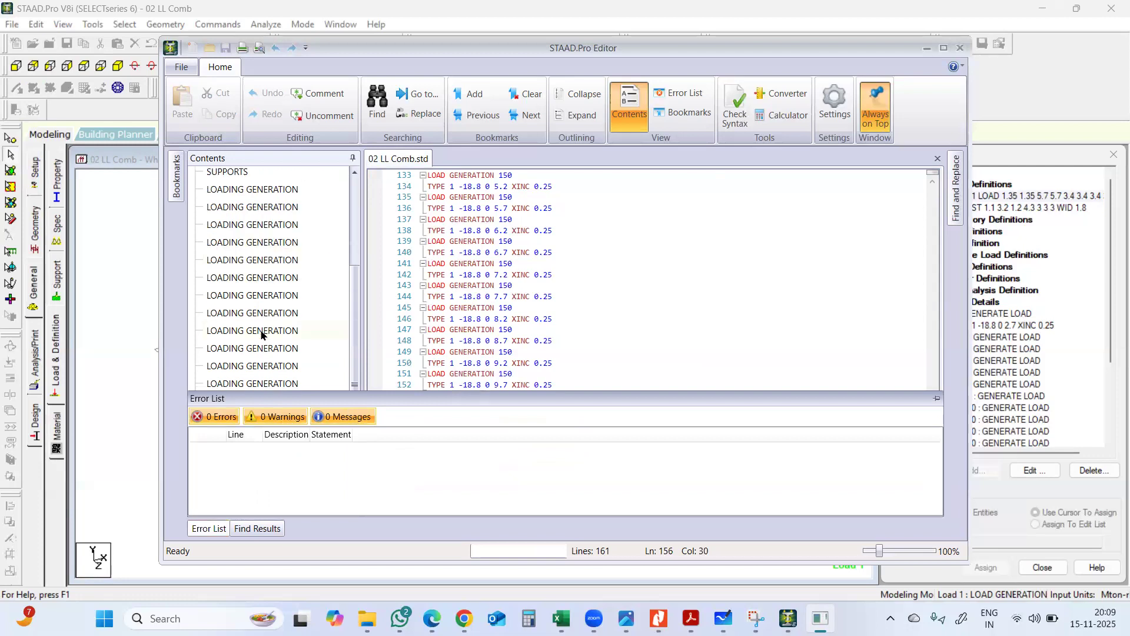
{"action": "left_click", "coordinate": [960, 48]}
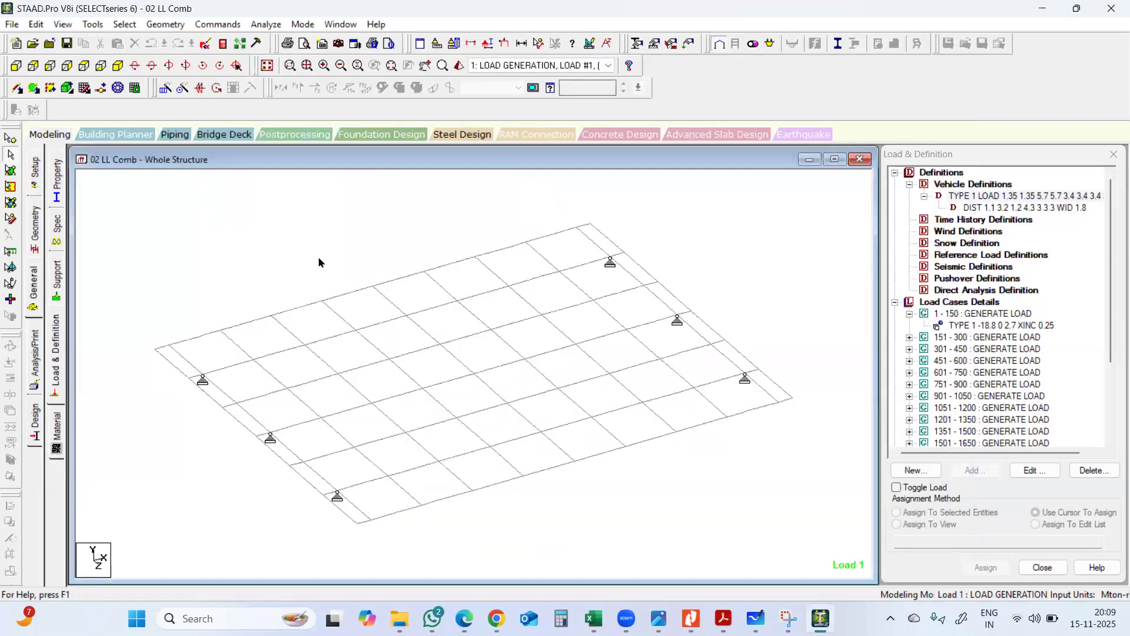
Rerun the analysis, locate the listed error in the output file, and close the output viewer
{"action": "left_click", "coordinate": [267, 27]}
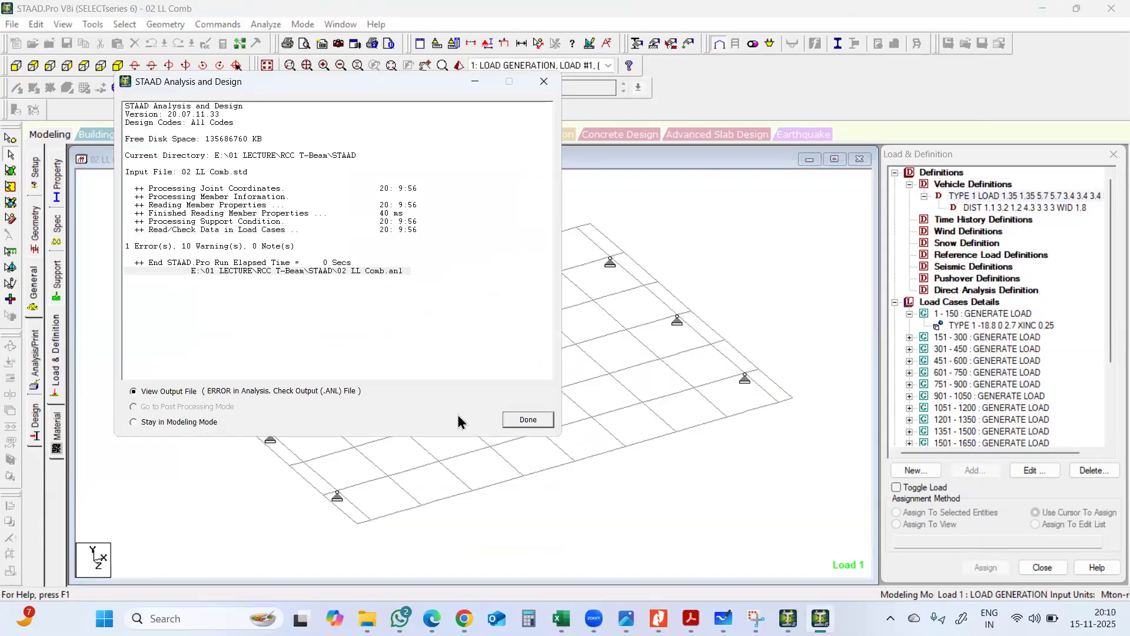
{"action": "left_click", "coordinate": [539, 420]}
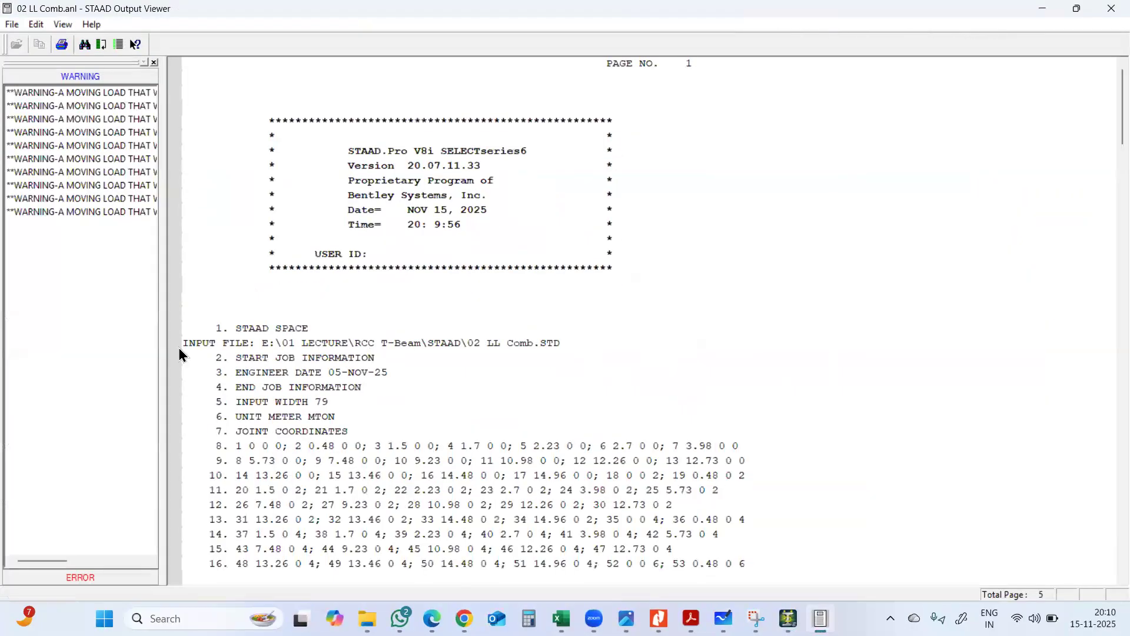
{"action": "left_click", "coordinate": [77, 577]}
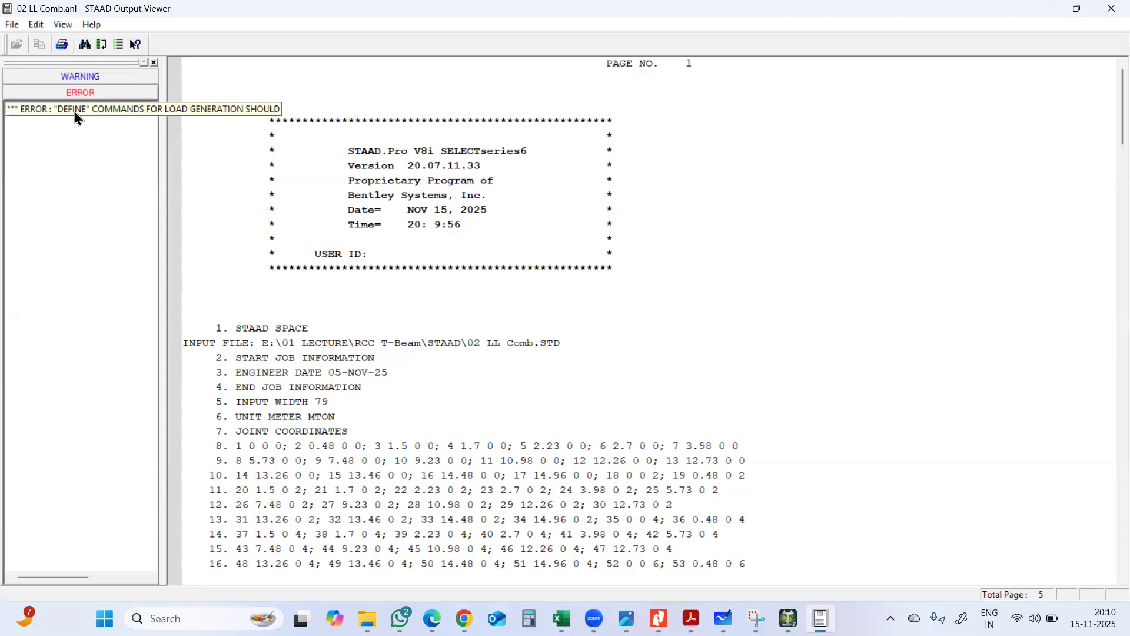
{"action": "left_click", "coordinate": [74, 115]}
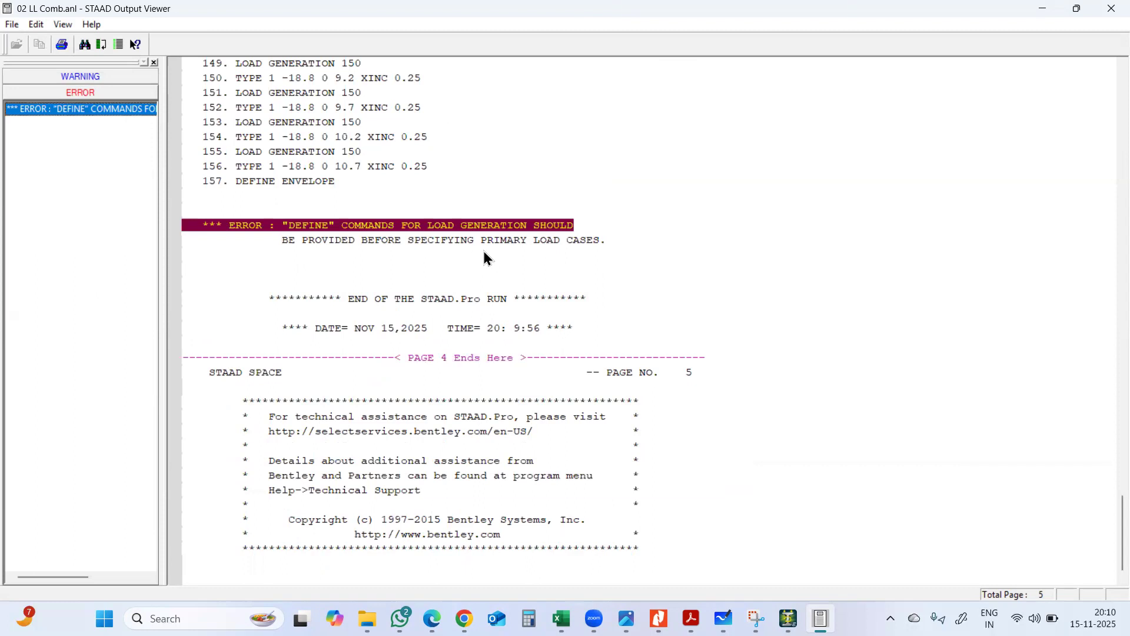
{"action": "left_click", "coordinate": [1105, 16]}
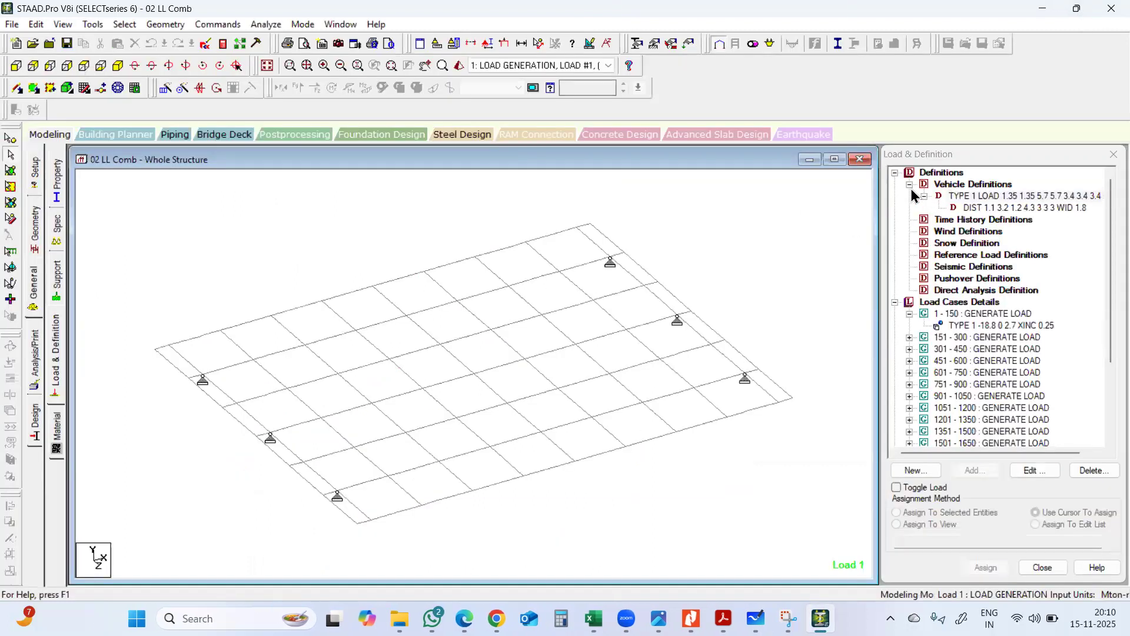
Delete the Type 1 vehicle definition together with all the generated load items that use it
{"action": "left_click", "coordinate": [1022, 196]}
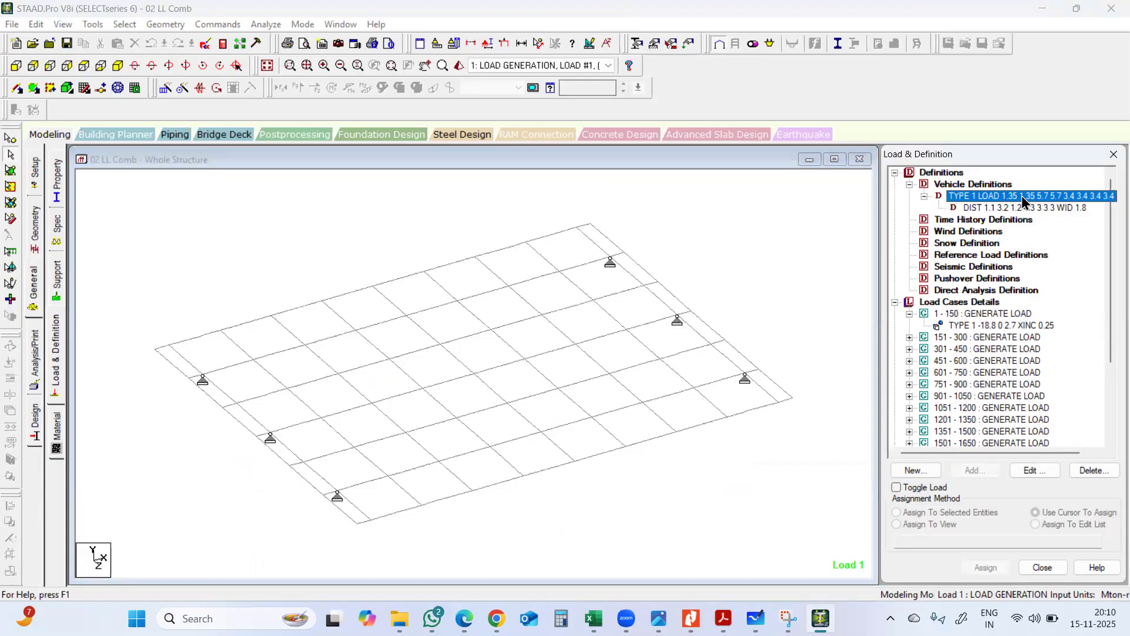
{"action": "left_click", "coordinate": [1088, 470]}
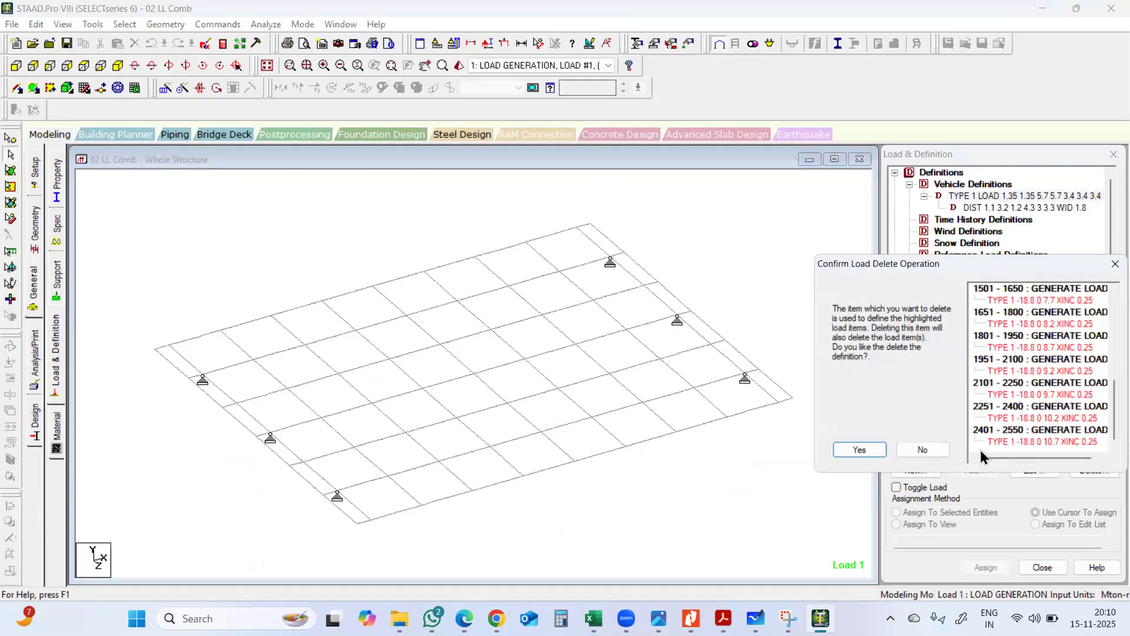
{"action": "left_click", "coordinate": [869, 449]}
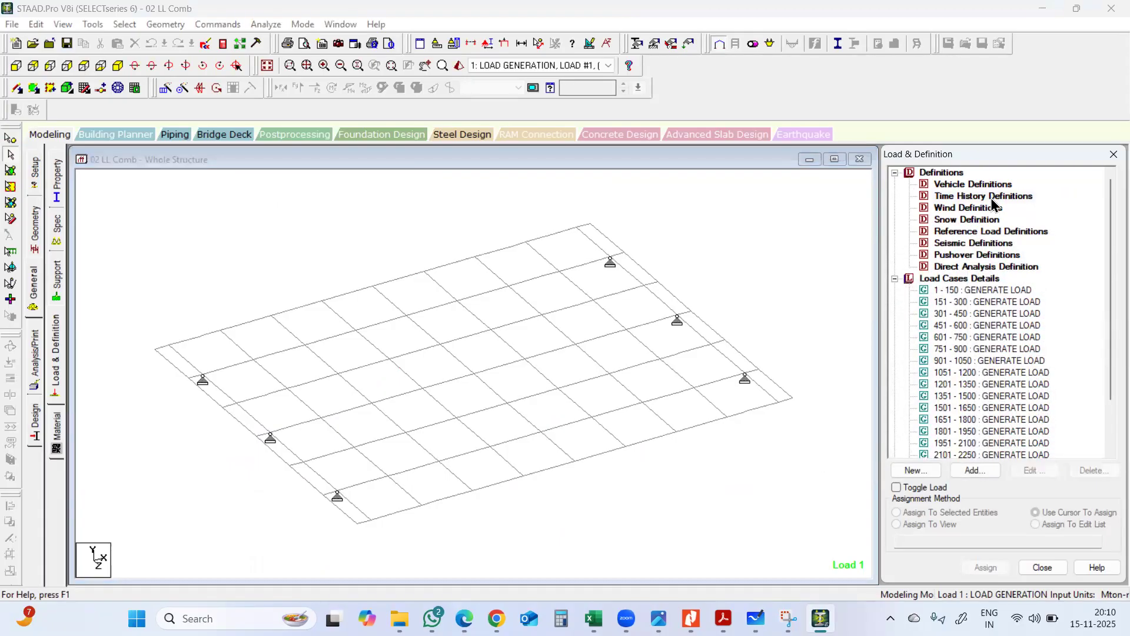
Start a new moving load definition for vehicle type 1 and set its width to 1.8
{"action": "left_click", "coordinate": [971, 185]}
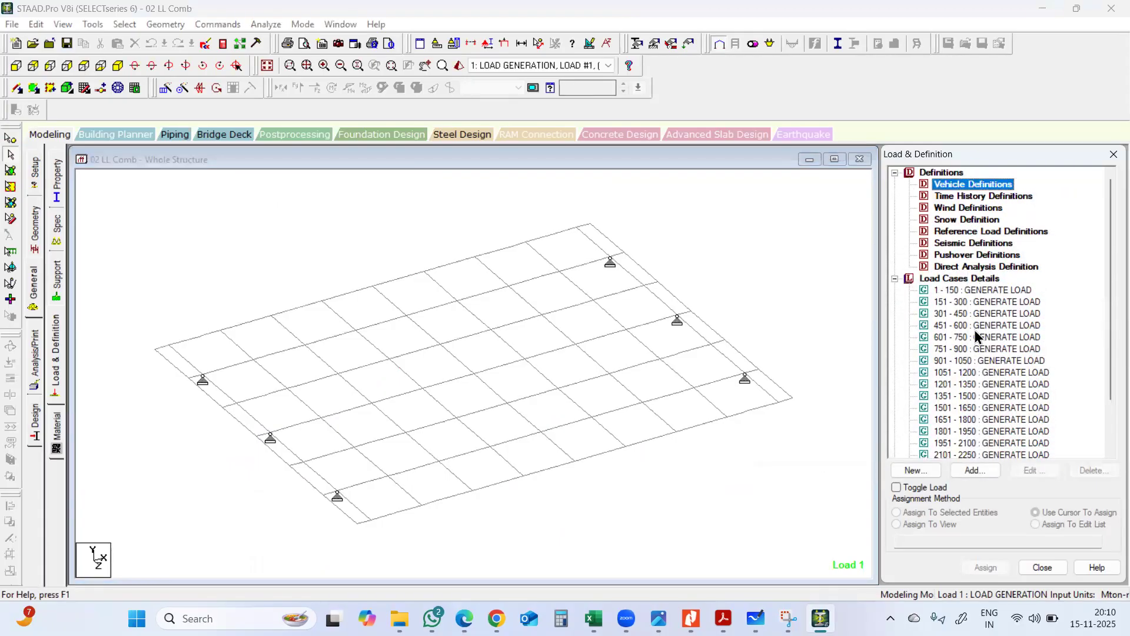
{"action": "left_click", "coordinate": [974, 470]}
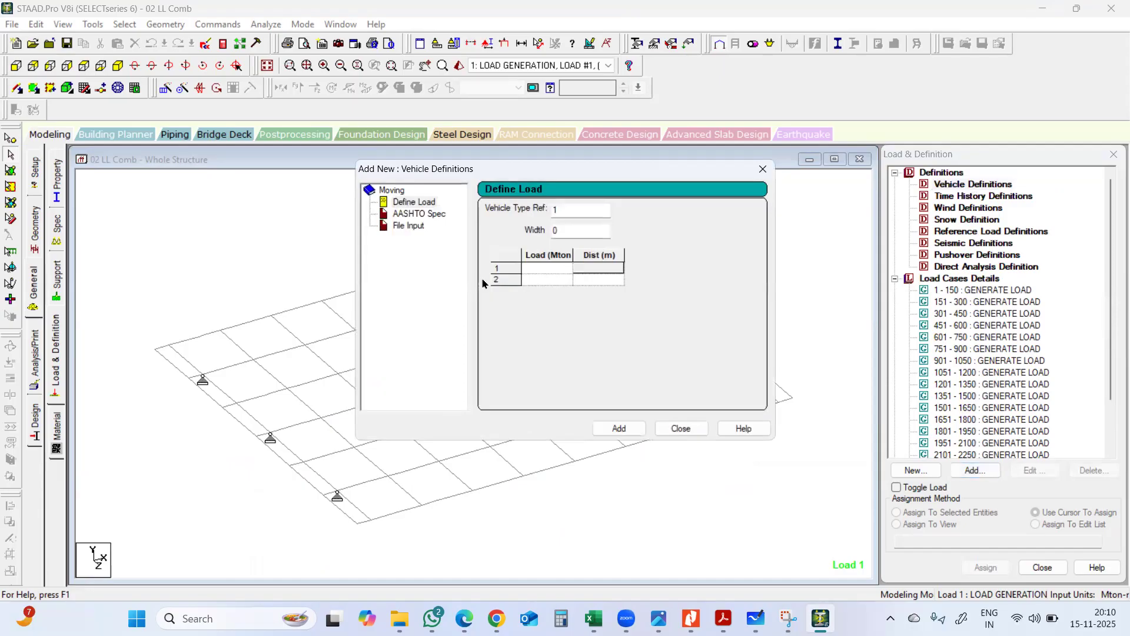
{"action": "left_click", "coordinate": [427, 206]}
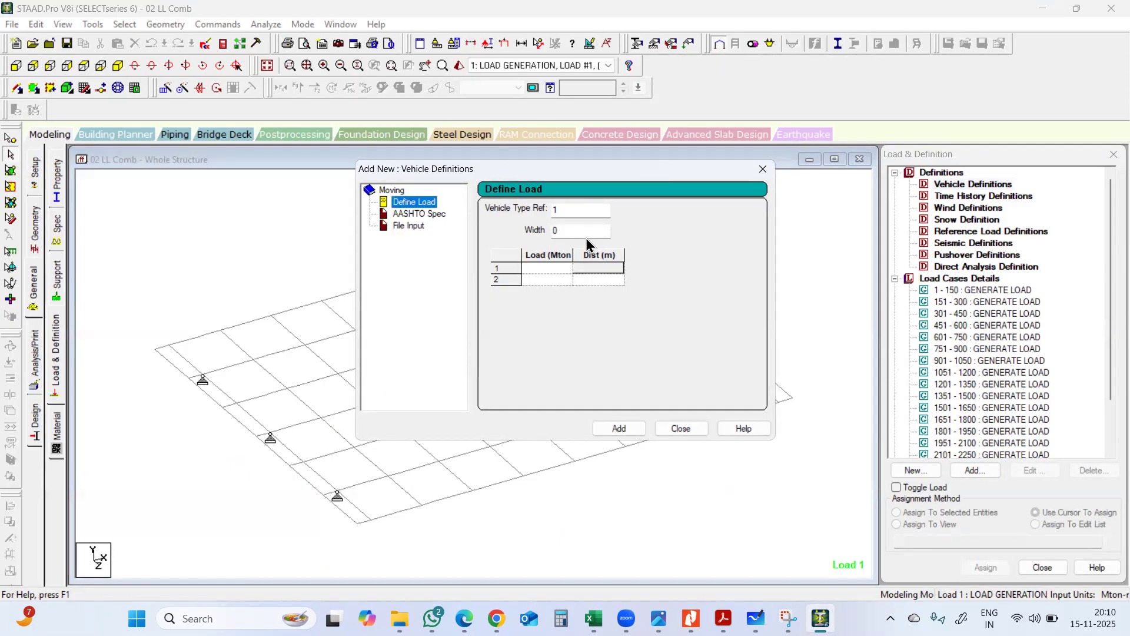
{"action": "left_click_drag", "start_coordinate": [585, 231], "coordinate": [457, 230]}
{"action": "type", "text": "1.8"}
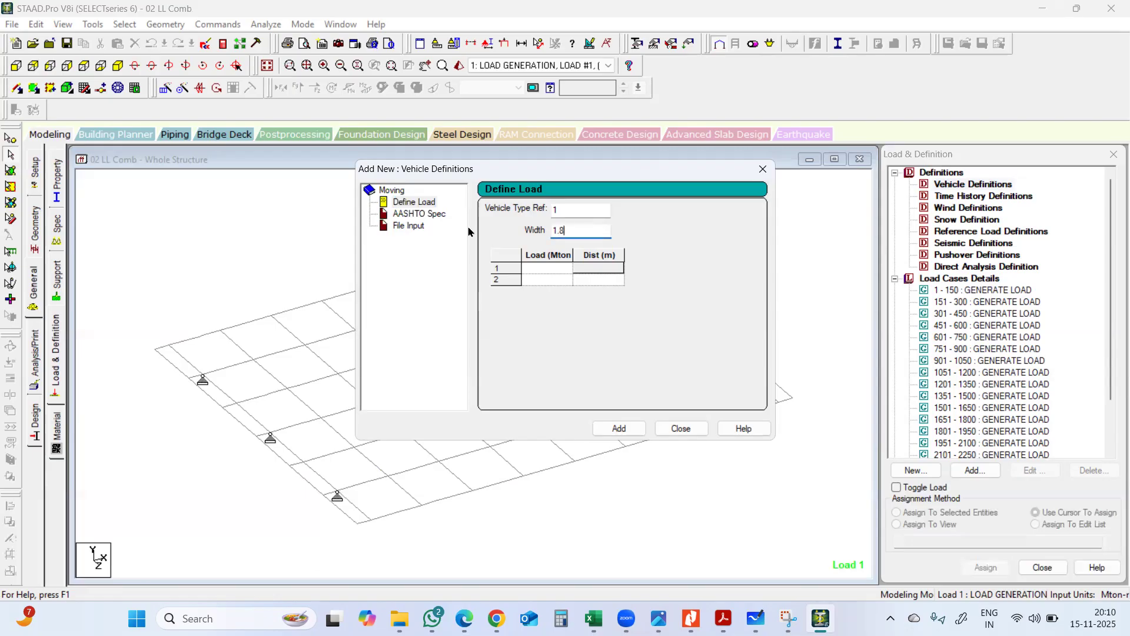
Switch to the Load Generation Master workbook, move the picture off the axle table, and copy the Class A loads and distances in K3:L10
{"action": "key", "text": "alt+Tab"}
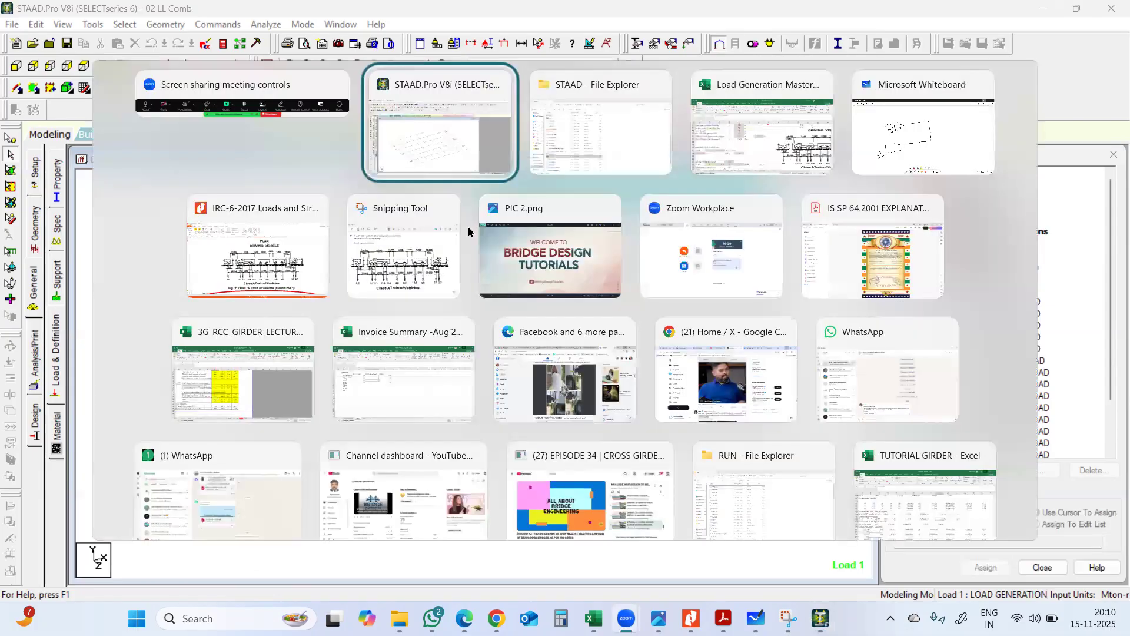
{"action": "key", "text": "alt+Tab"}
{"action": "key", "text": "alt+Tab"}
{"action": "key", "text": "alt+Tab"}
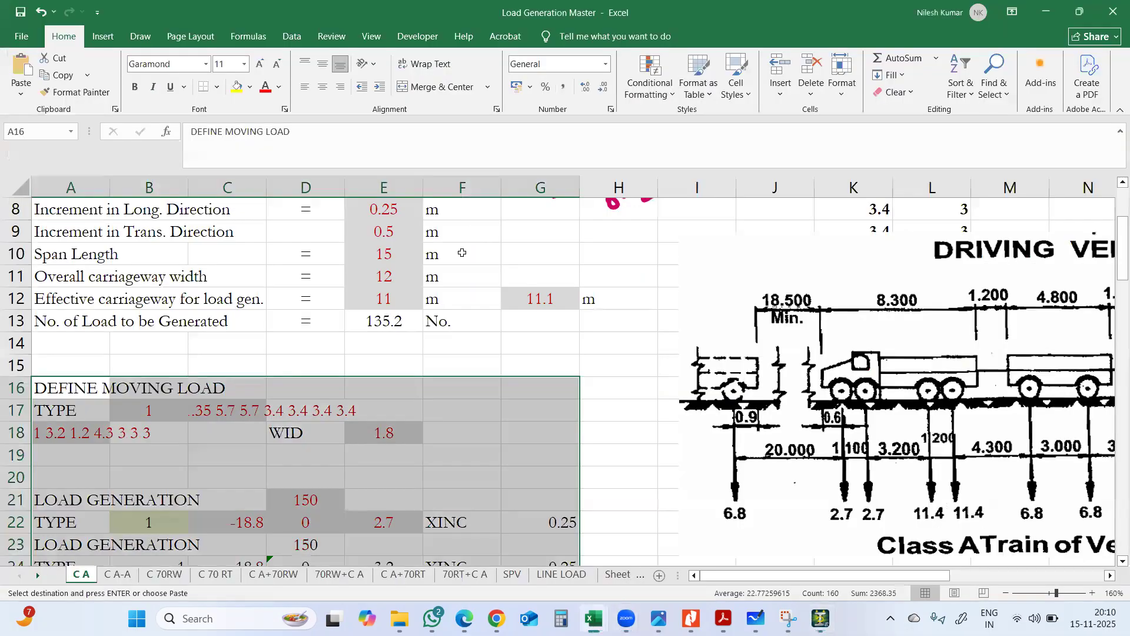
{"action": "scroll", "coordinate": [851, 284], "scroll_direction": "up", "scroll_amount": 2}
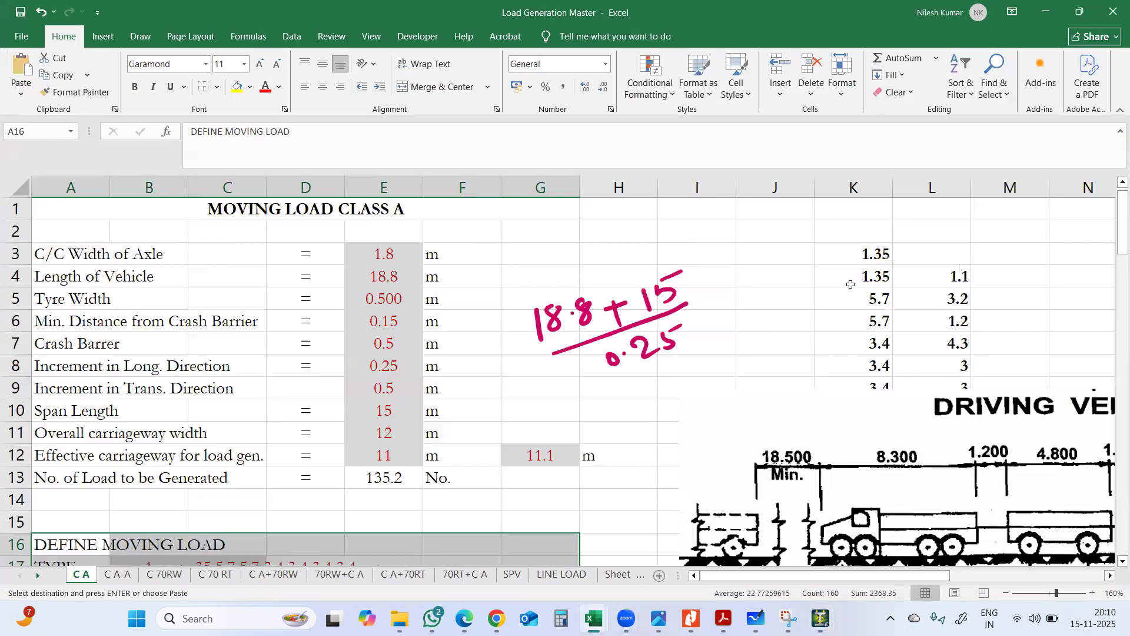
{"action": "left_click", "coordinate": [1006, 453]}
{"action": "left_click_drag", "start_coordinate": [1092, 386], "coordinate": [1092, 509]}
{"action": "left_click_drag", "start_coordinate": [869, 255], "coordinate": [939, 406]}
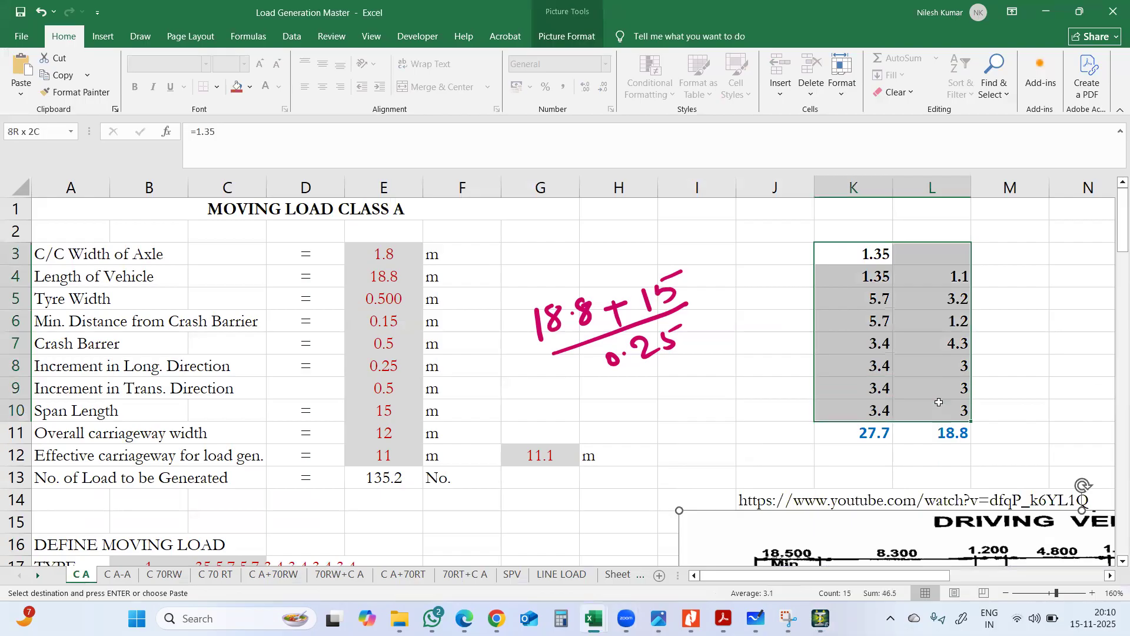
{"action": "right_click", "coordinate": [933, 375]}
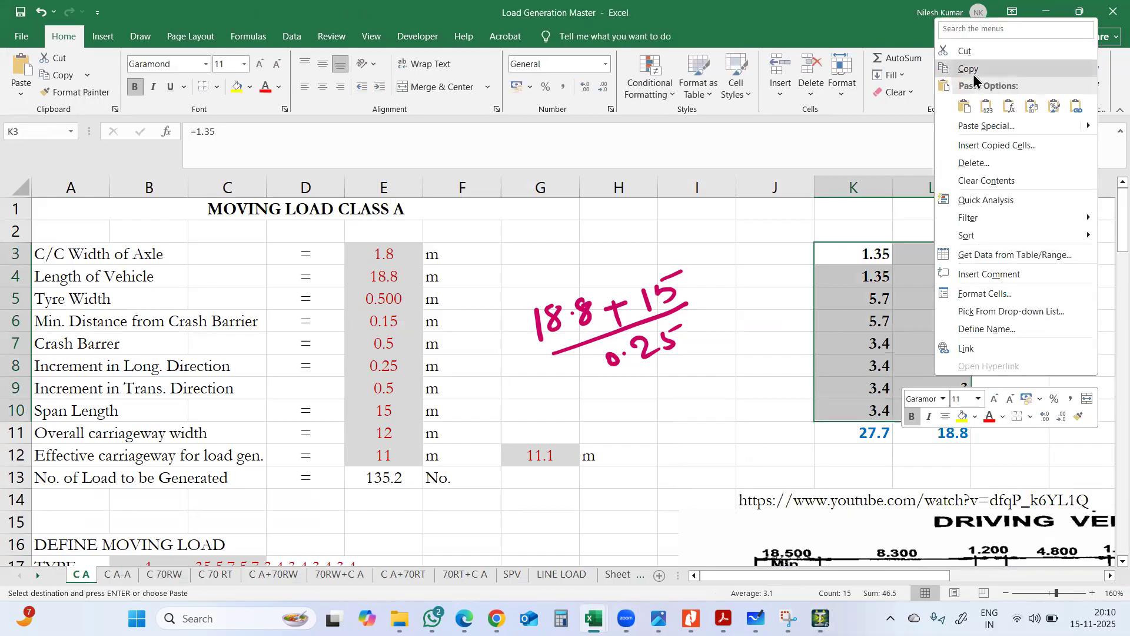
{"action": "left_click", "coordinate": [973, 74]}
Switch back to STAAD.Pro, paste the copied axle loads and distances into the vehicle's table, and add the definition
{"action": "left_click", "coordinate": [821, 618]}
{"action": "left_click", "coordinate": [534, 269]}
{"action": "key", "text": "ctrl+v"}
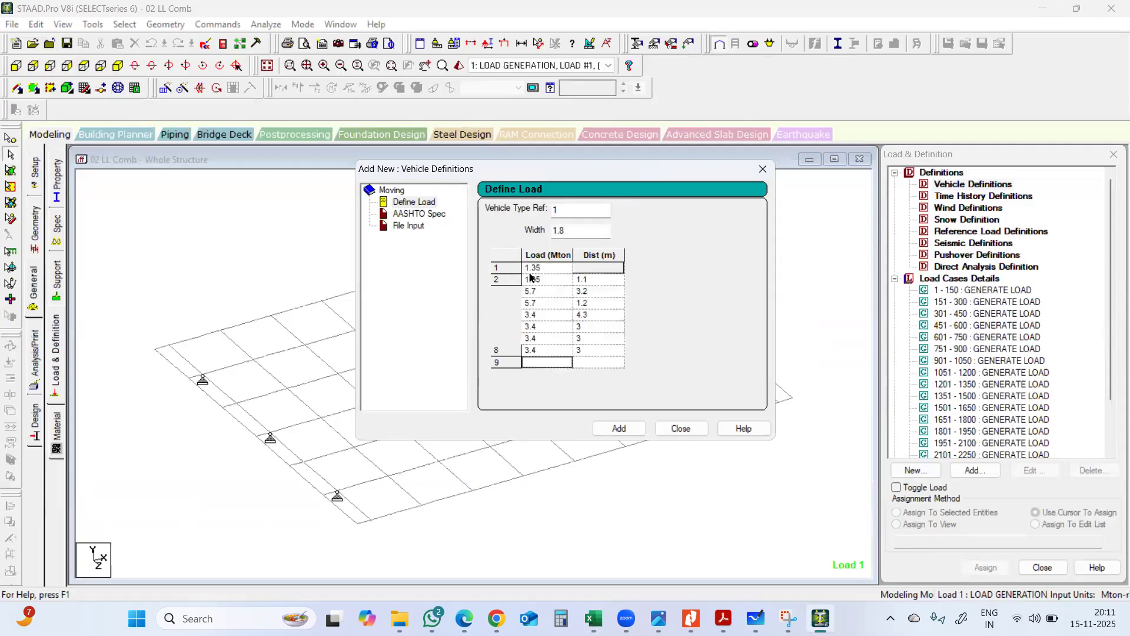
{"action": "left_click", "coordinate": [619, 428]}
{"action": "left_click", "coordinate": [681, 428]}
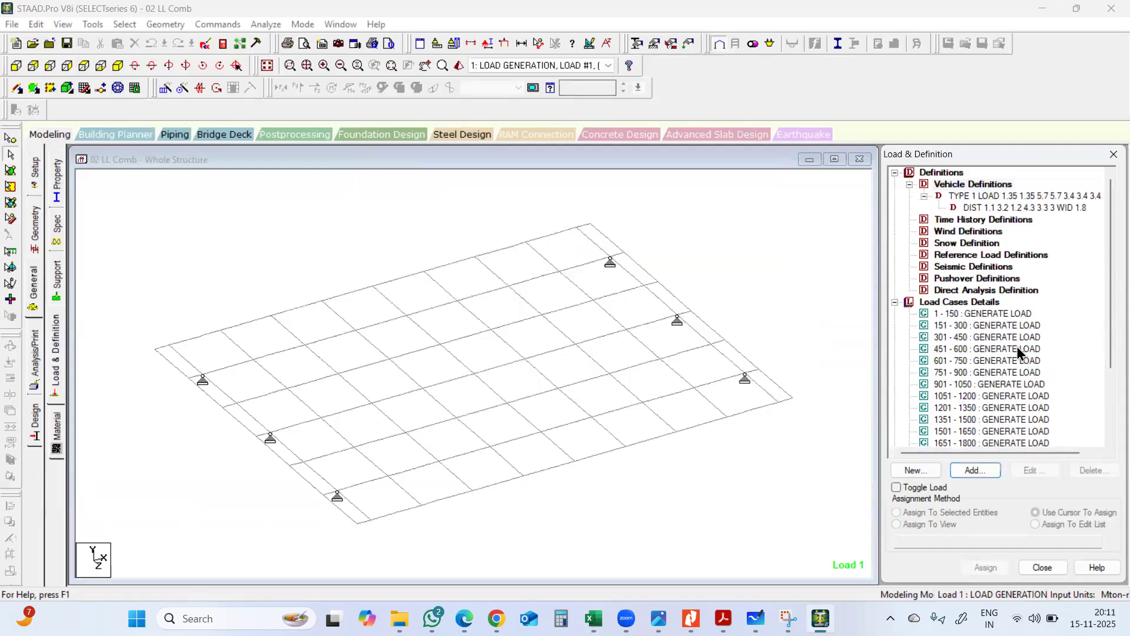
Save the model, rerun the analysis, and examine the input commands around the listed error in the output file
{"action": "left_click", "coordinate": [269, 24]}
{"action": "left_click", "coordinate": [278, 41]}
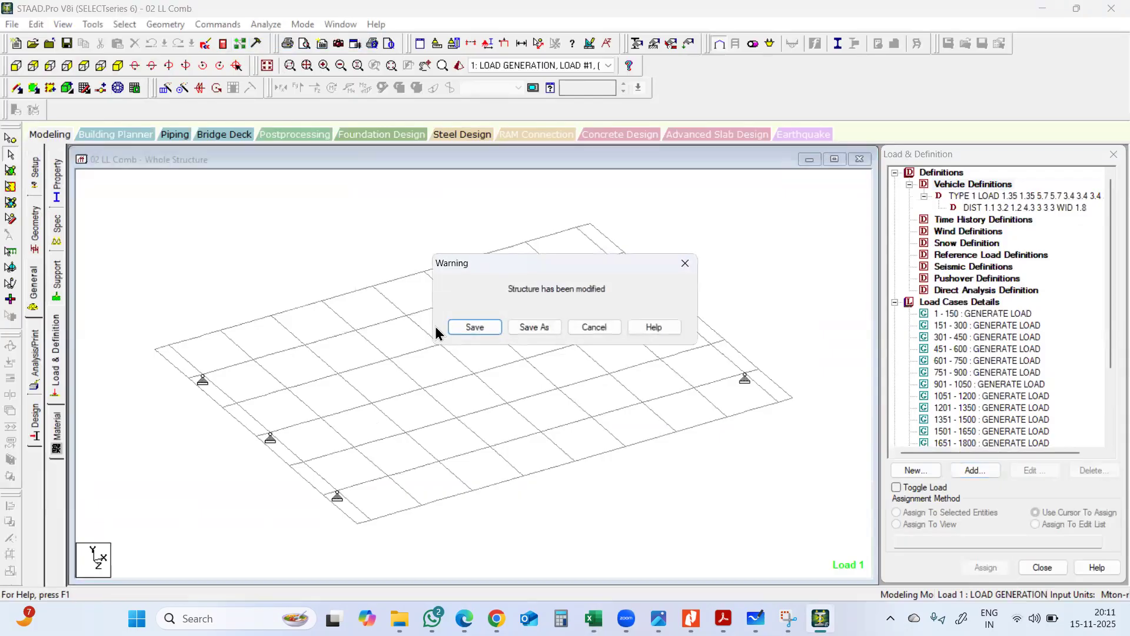
{"action": "left_click", "coordinate": [480, 329]}
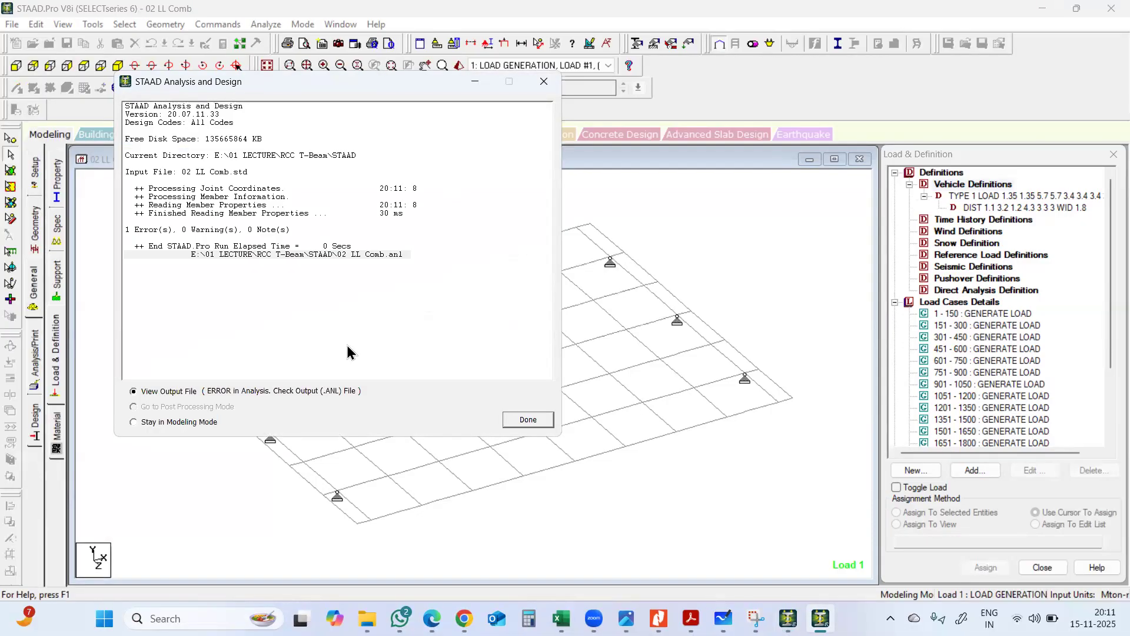
{"action": "left_click", "coordinate": [521, 422]}
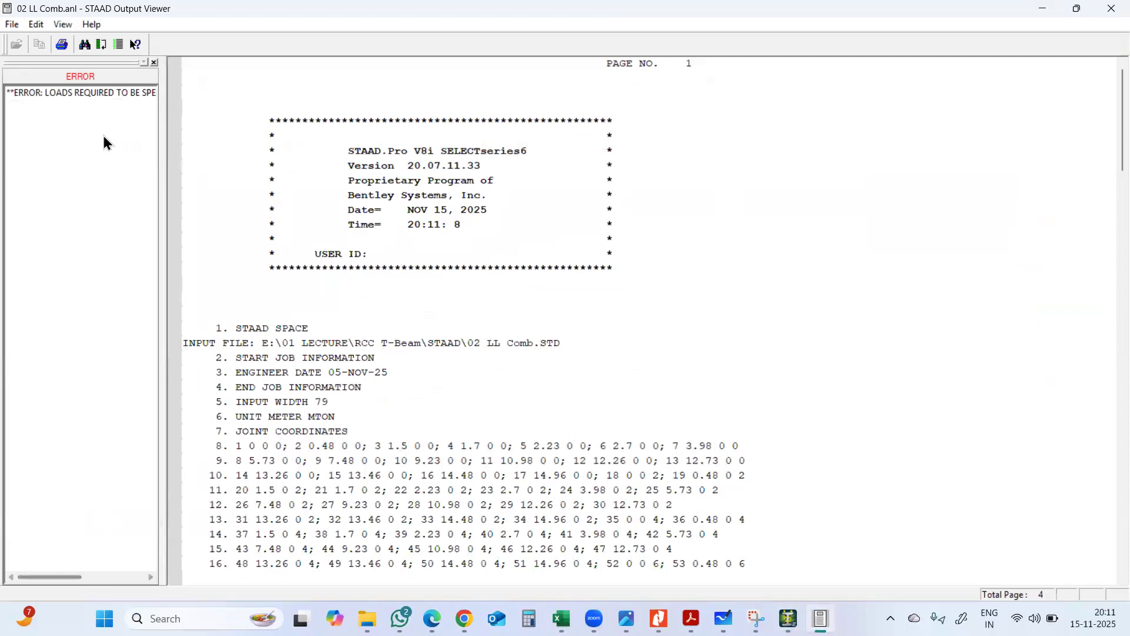
{"action": "left_click", "coordinate": [112, 94]}
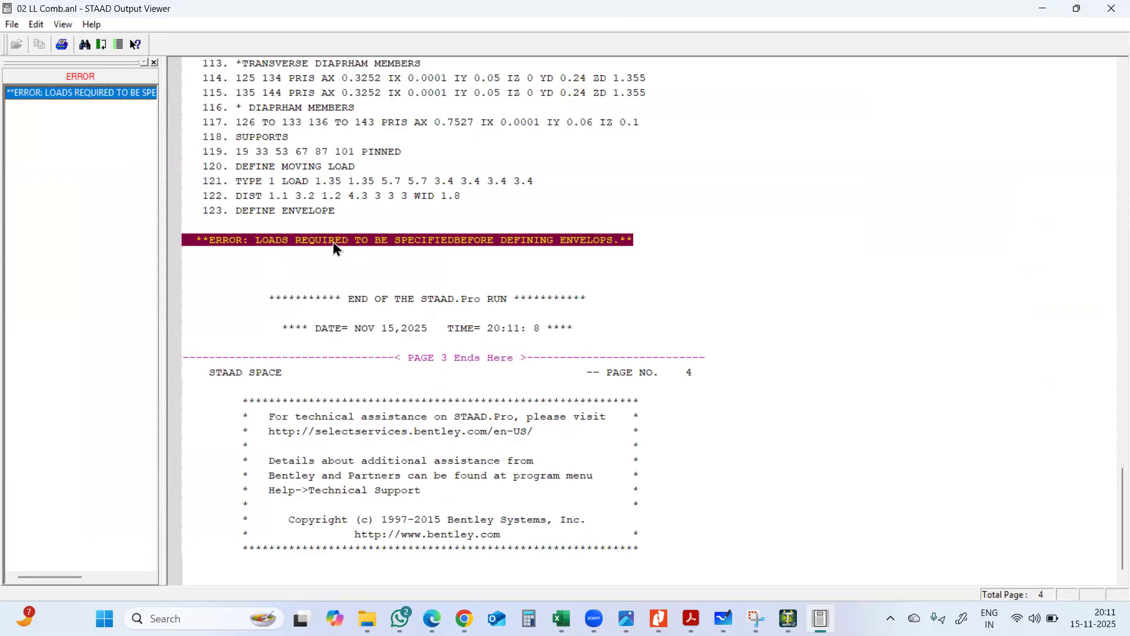
{"action": "scroll", "coordinate": [328, 252], "scroll_direction": "up", "scroll_amount": 1}
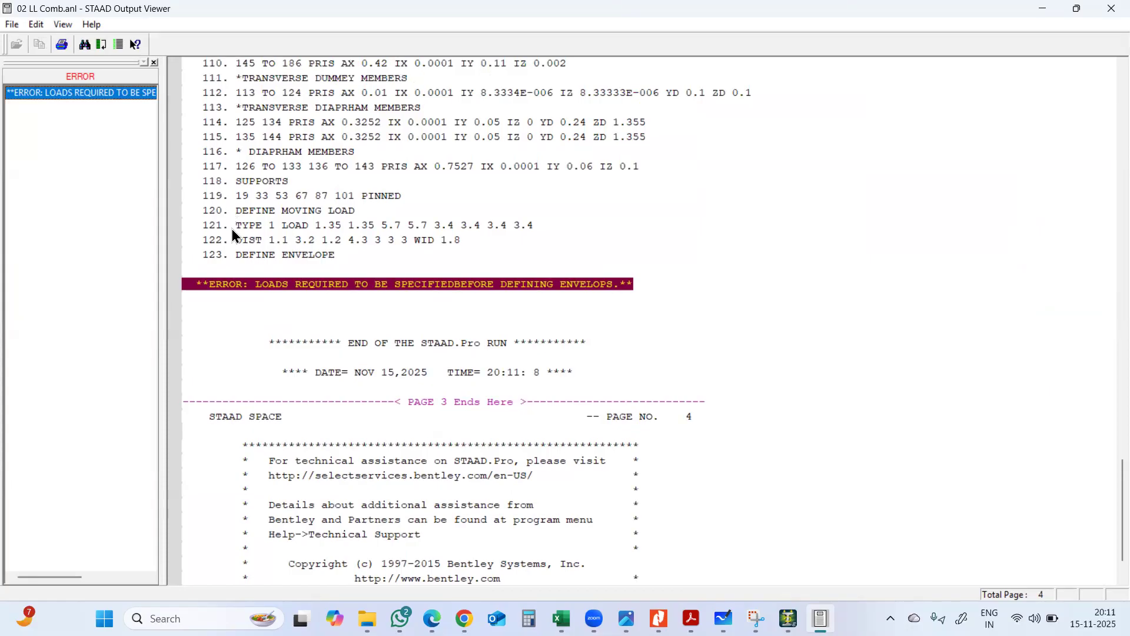
{"action": "scroll", "coordinate": [230, 238], "scroll_direction": "up", "scroll_amount": 7}
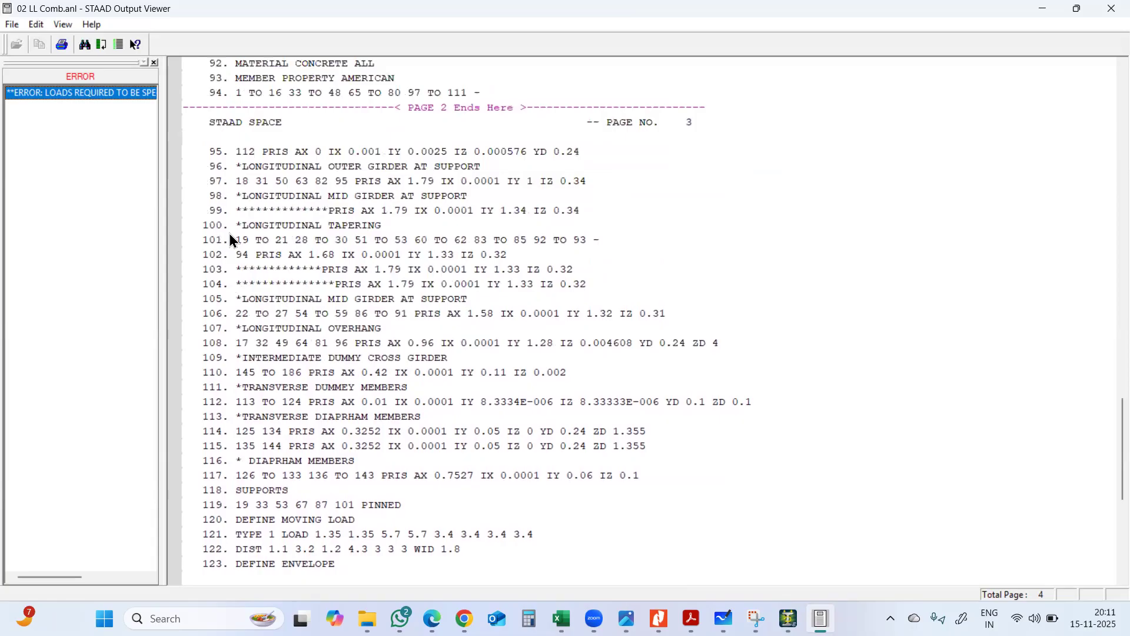
{"action": "scroll", "coordinate": [230, 238], "scroll_direction": "up", "scroll_amount": 3}
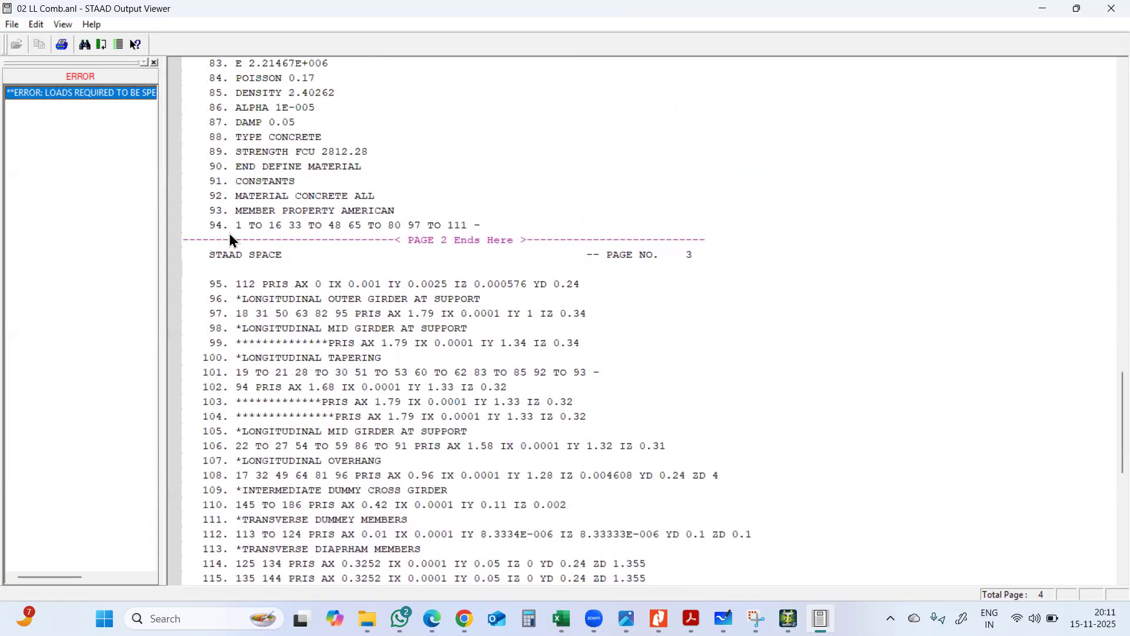
{"action": "scroll", "coordinate": [229, 235], "scroll_direction": "down", "scroll_amount": 10}
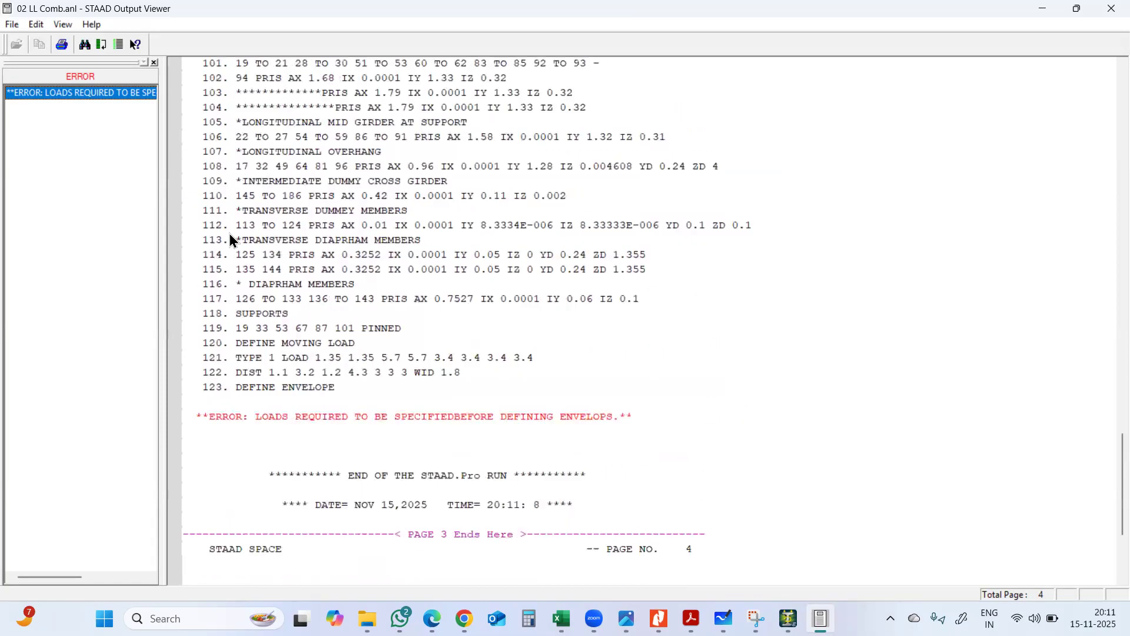
{"action": "left_click", "coordinate": [1111, 8]}
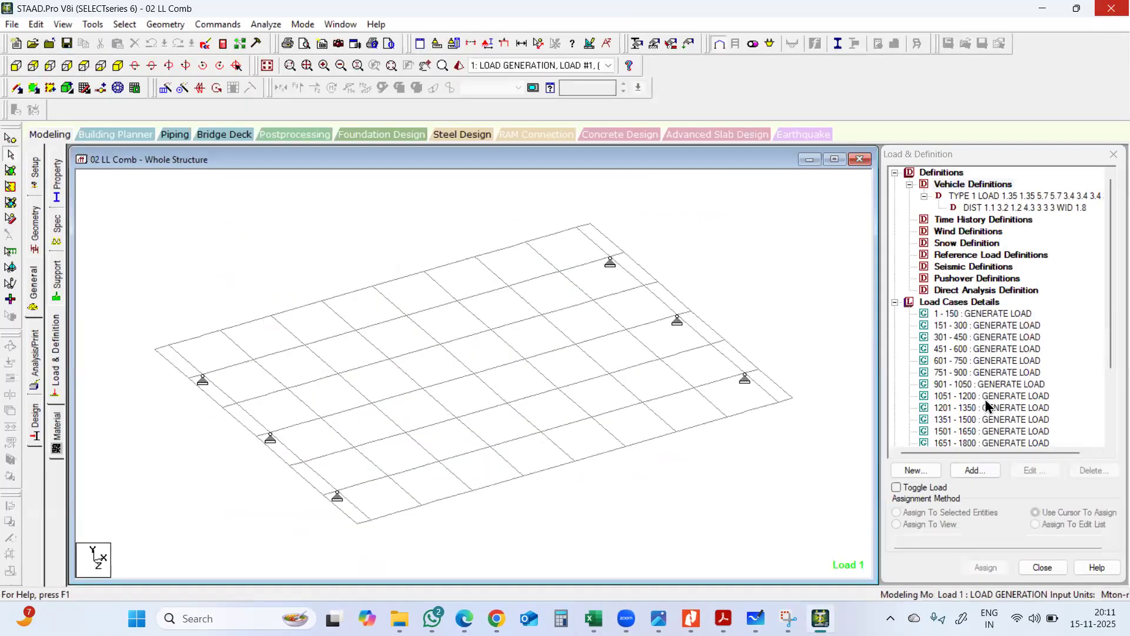
Delete the Envelope 1 strength definition from the load envelopes
{"action": "scroll", "coordinate": [1006, 373], "scroll_direction": "down", "scroll_amount": 3}
{"action": "left_click", "coordinate": [947, 431]}
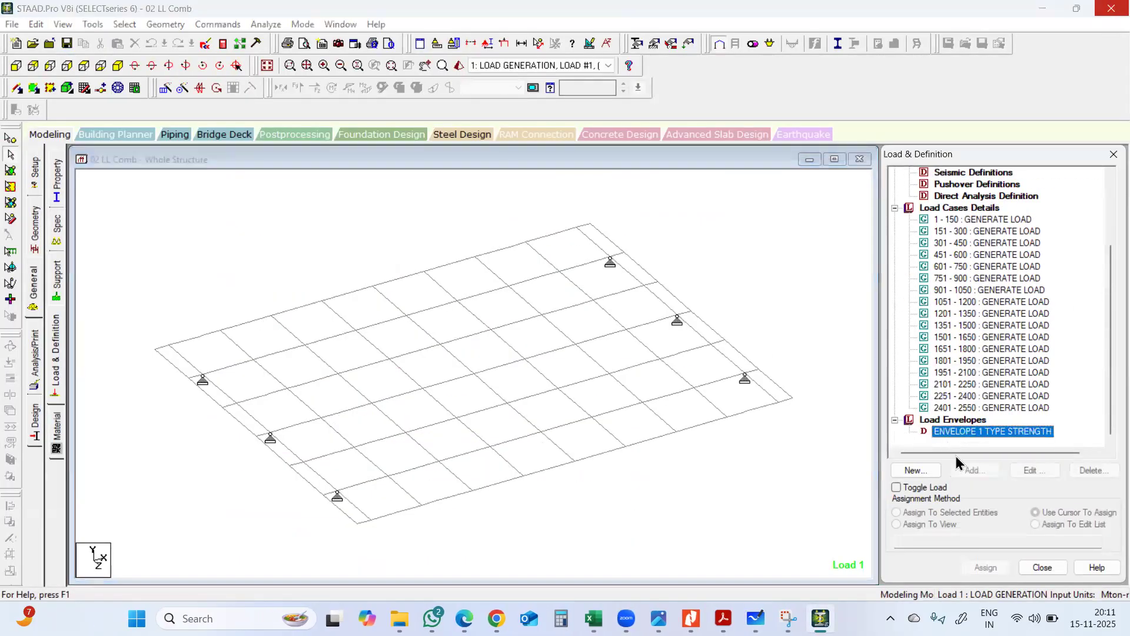
{"action": "left_click", "coordinate": [1085, 470]}
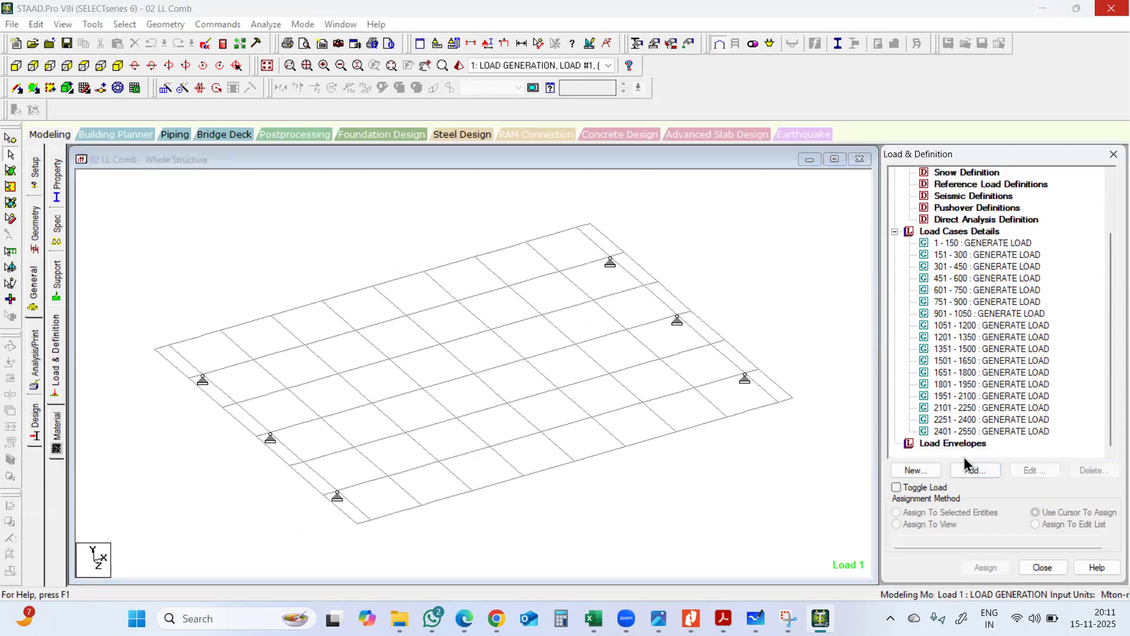
Save and reanalyse the model without the strength envelope, and locate the remaining error in the output file
{"action": "left_click", "coordinate": [256, 42]}
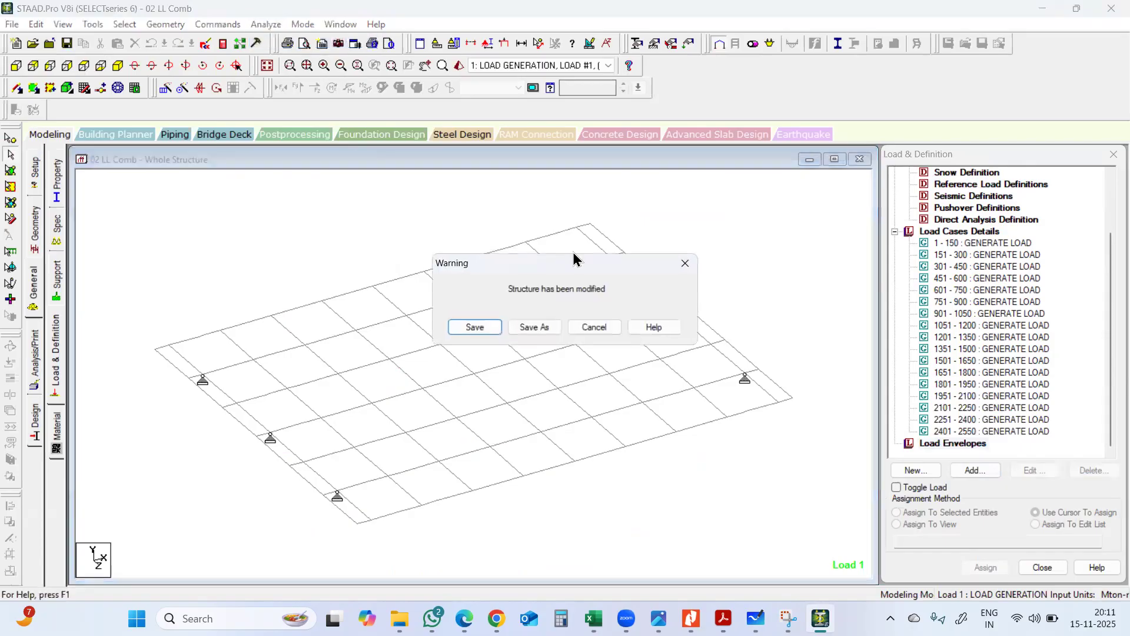
{"action": "left_click", "coordinate": [475, 327]}
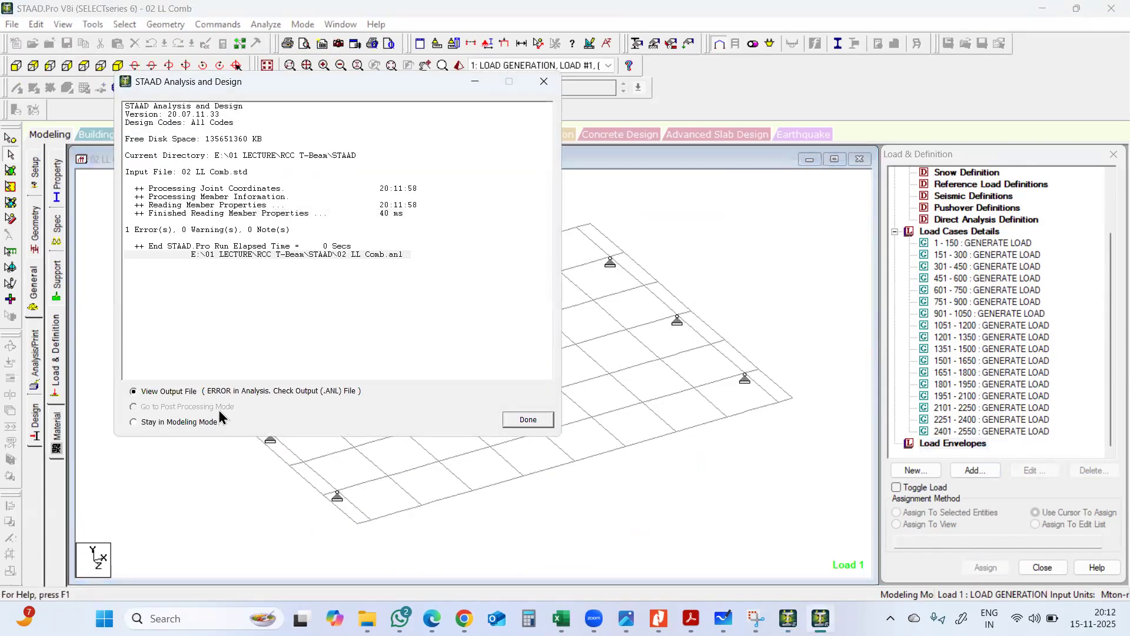
{"action": "left_click", "coordinate": [527, 419]}
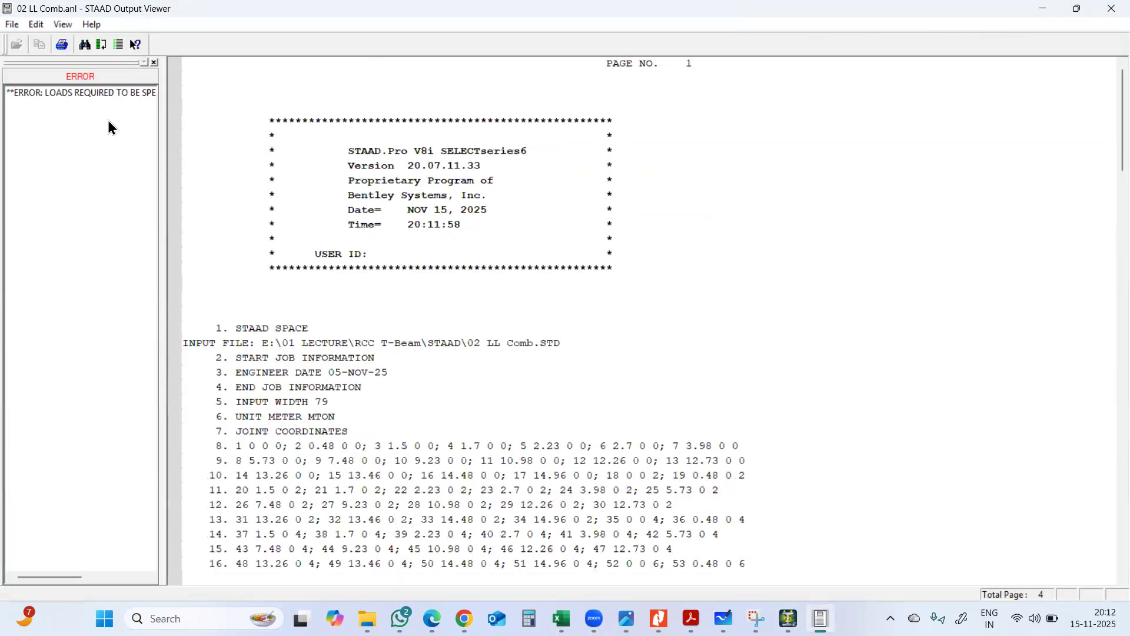
{"action": "left_click", "coordinate": [100, 94]}
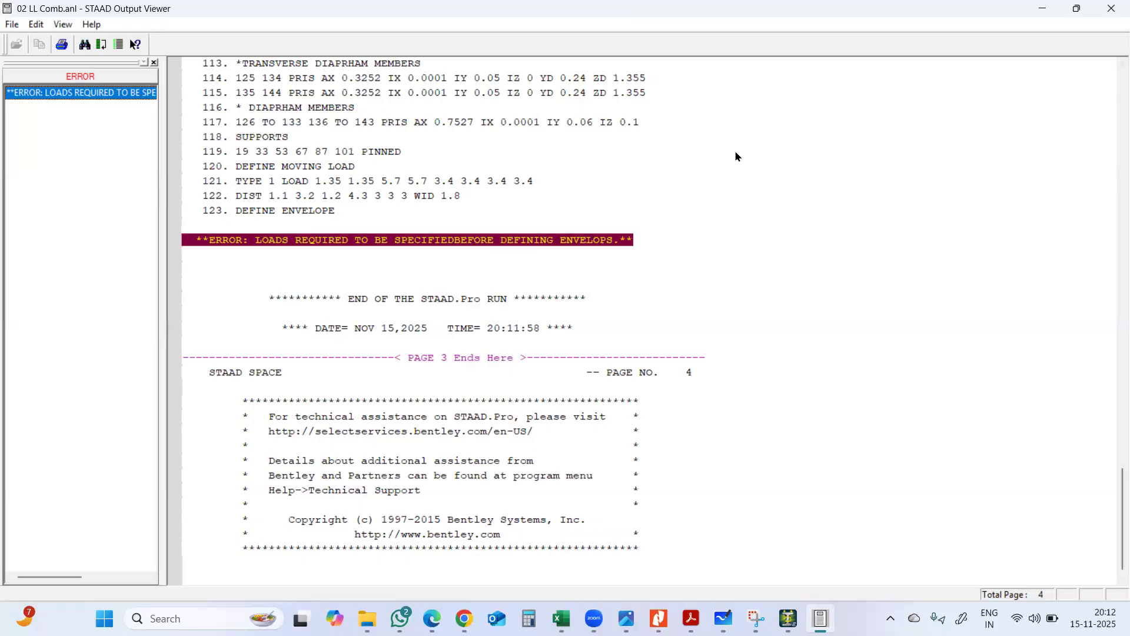
{"action": "left_click", "coordinate": [1112, 9]}
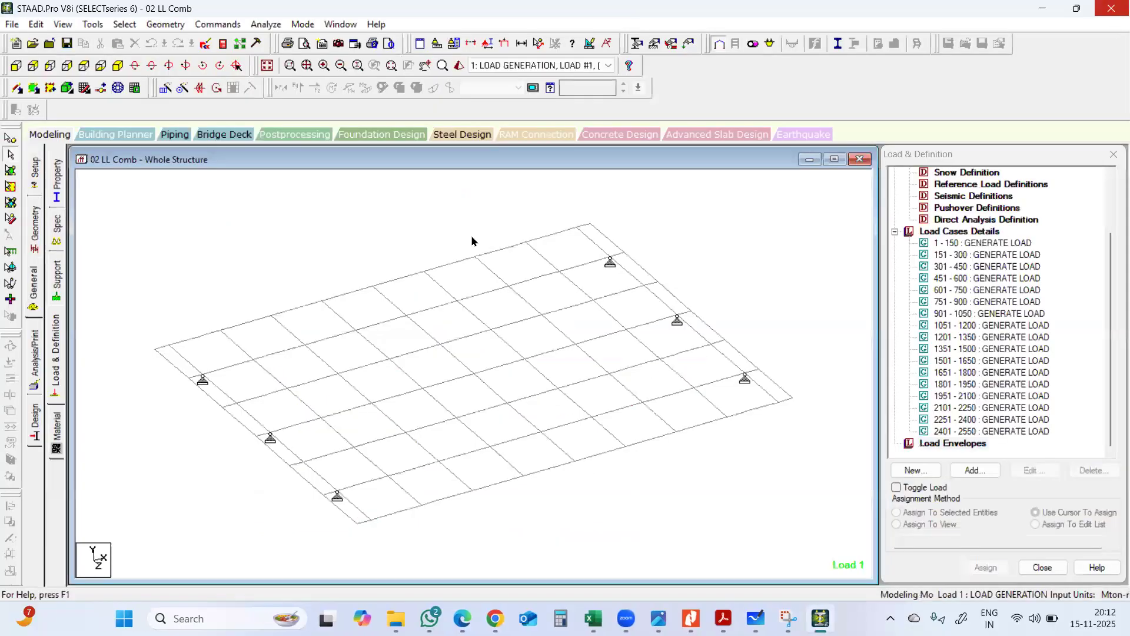
Delete the DEFINE ENVELOPE and END DEFINE ENVELOPE lines from the model's input file and save the changes
{"action": "left_click", "coordinate": [205, 43]}
{"action": "scroll", "coordinate": [612, 381], "scroll_direction": "down", "scroll_amount": 20}
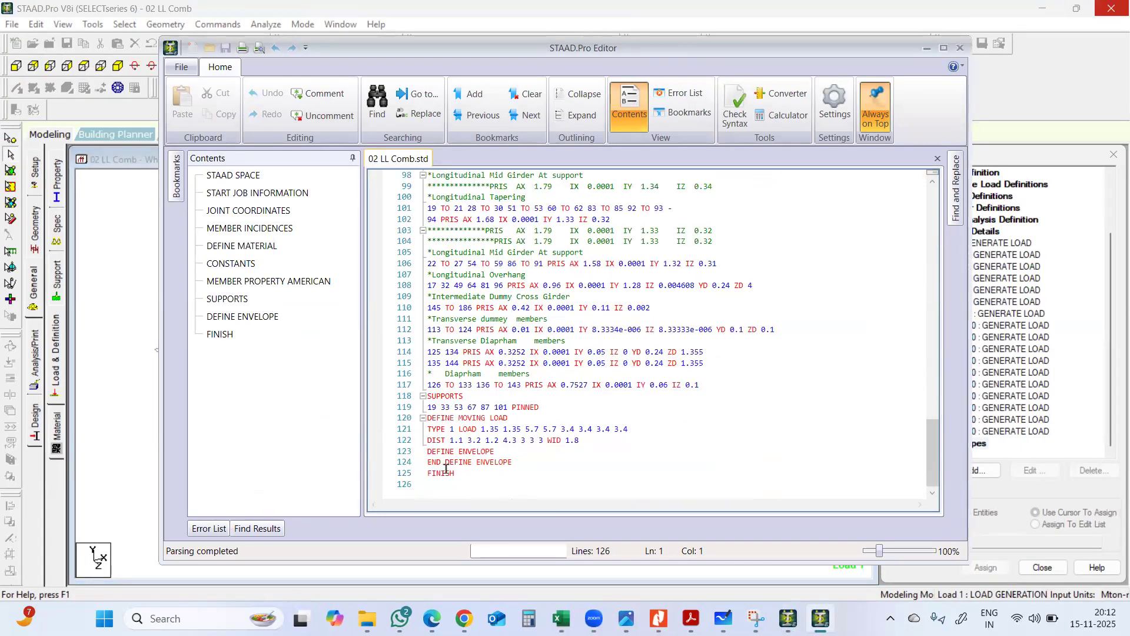
{"action": "left_click_drag", "start_coordinate": [429, 453], "coordinate": [514, 463]}
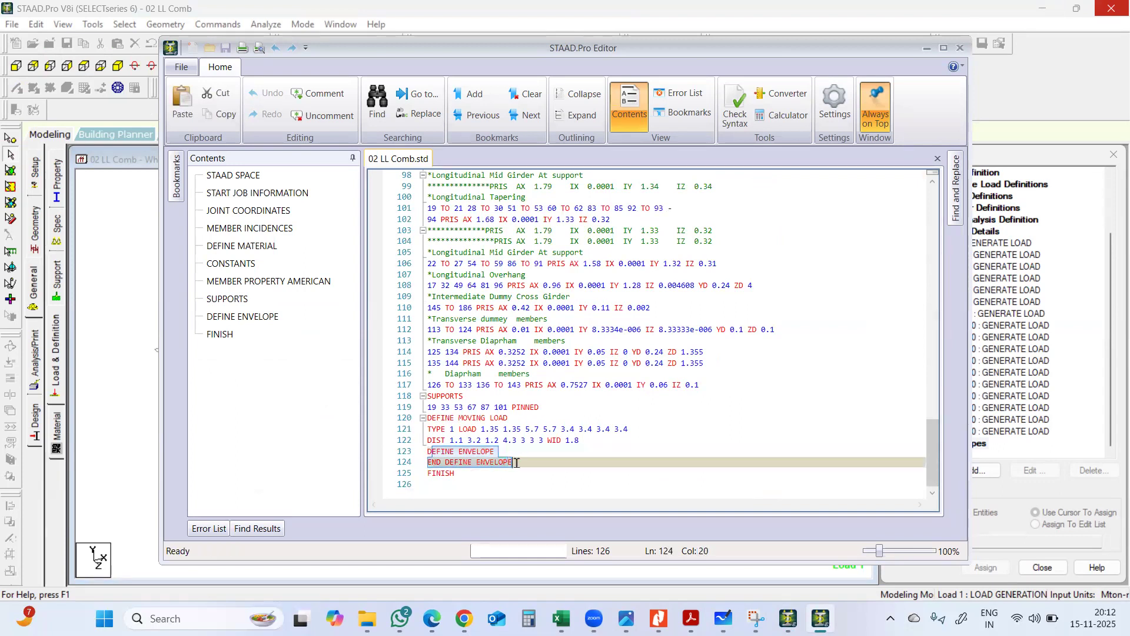
{"action": "key", "text": "Delete"}
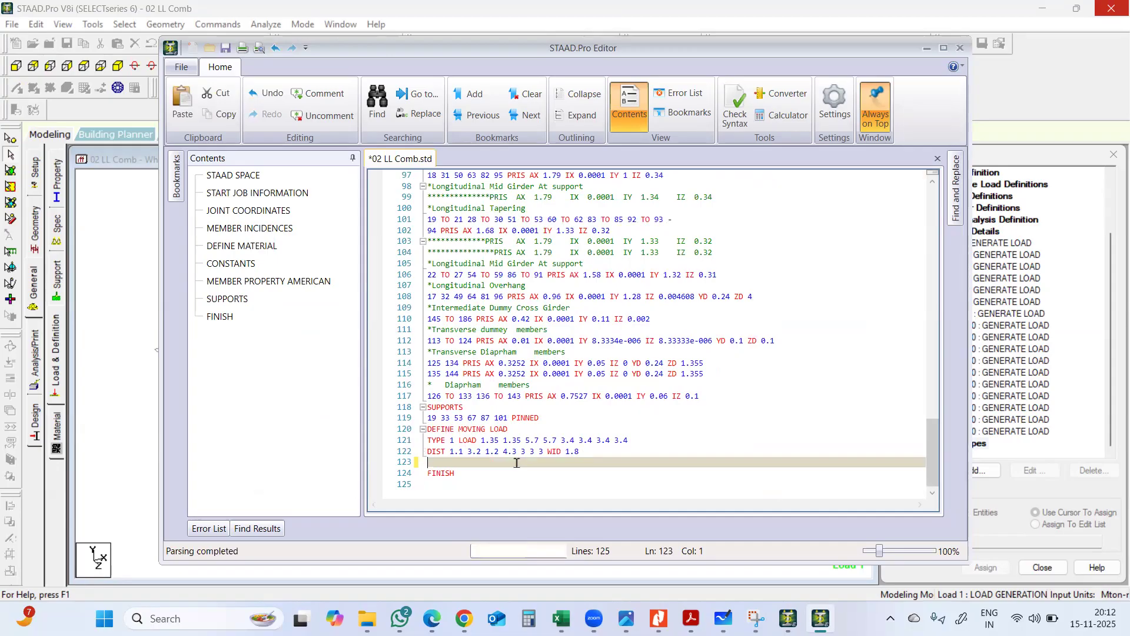
{"action": "scroll", "coordinate": [516, 440], "scroll_direction": "up", "scroll_amount": 3}
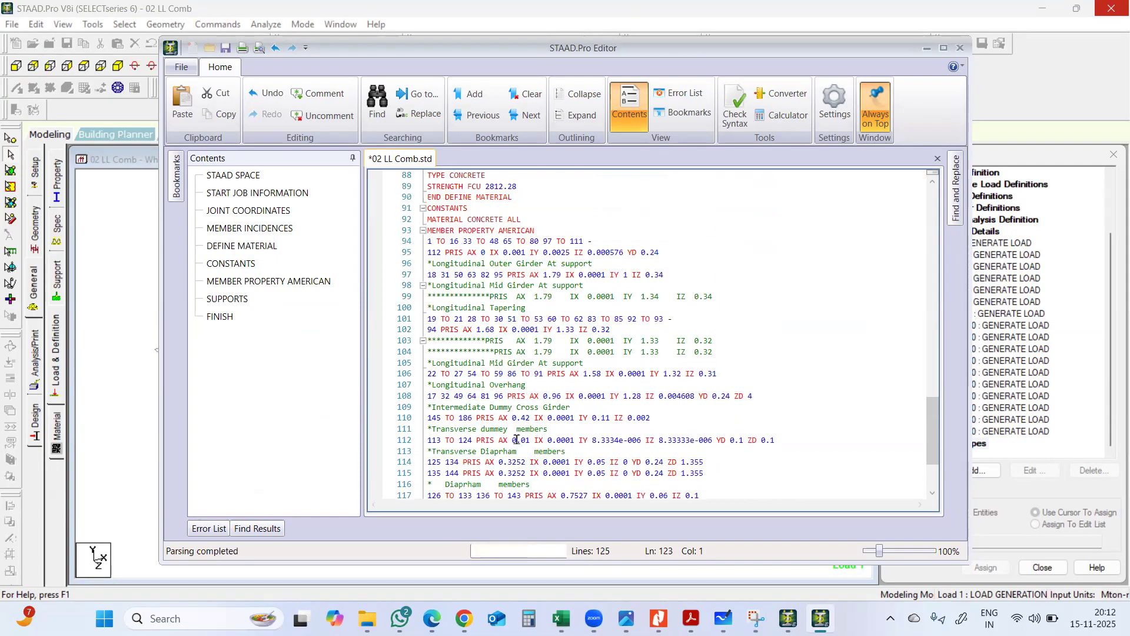
{"action": "left_click", "coordinate": [960, 48]}
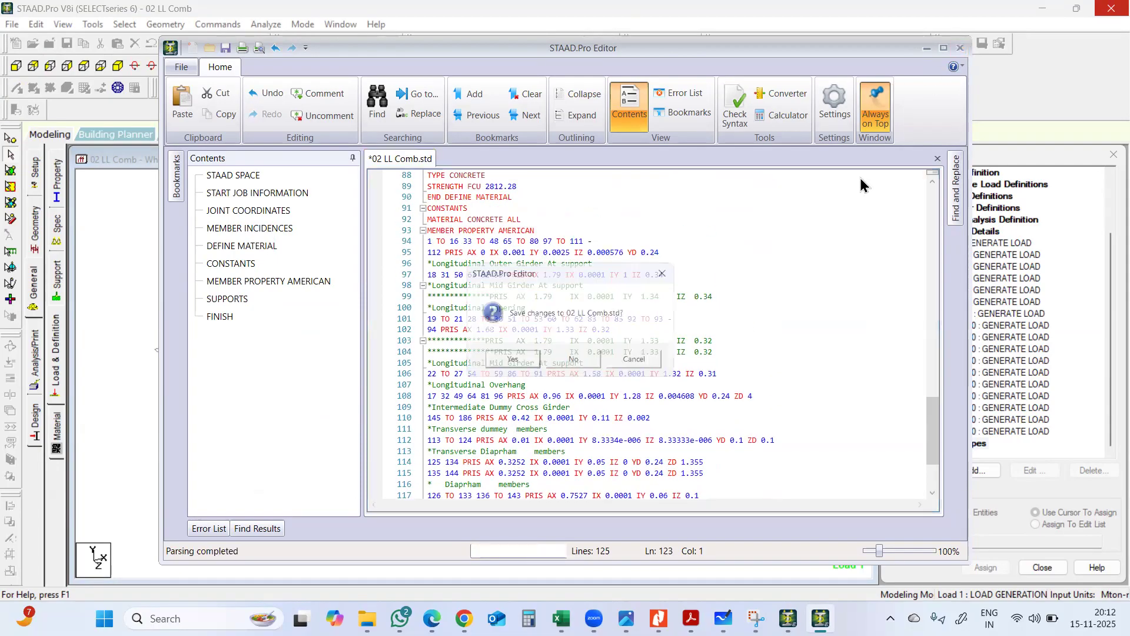
{"action": "left_click", "coordinate": [550, 361]}
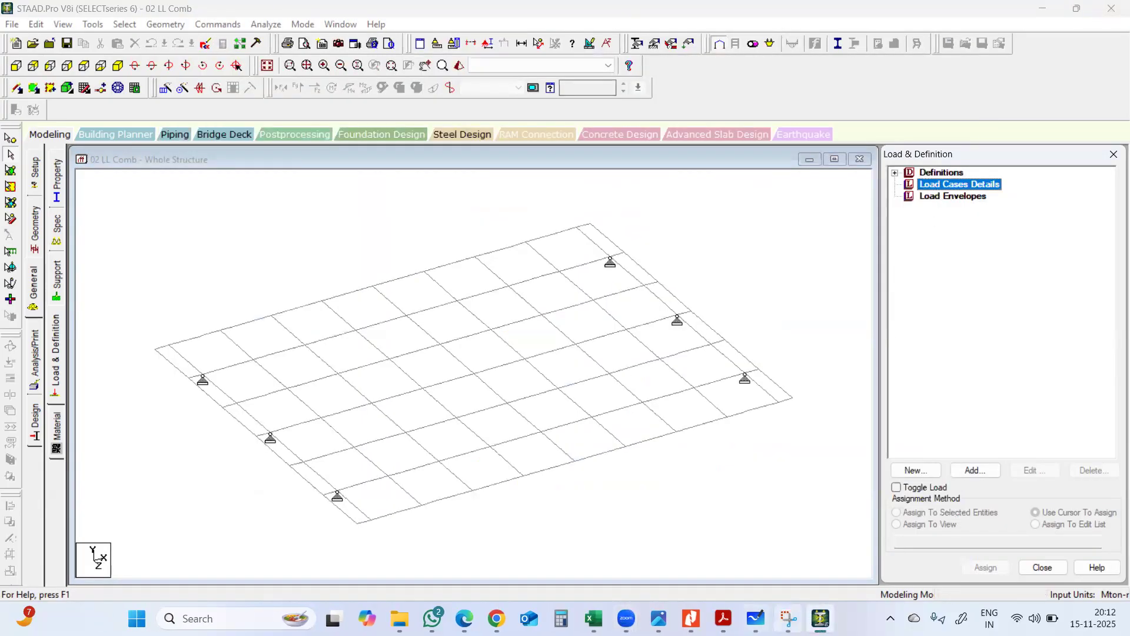
Switch to the Load Generation Master workbook in Excel and copy the load generation rows A21:G54 from the C A sheet
{"action": "left_click", "coordinate": [593, 619]}
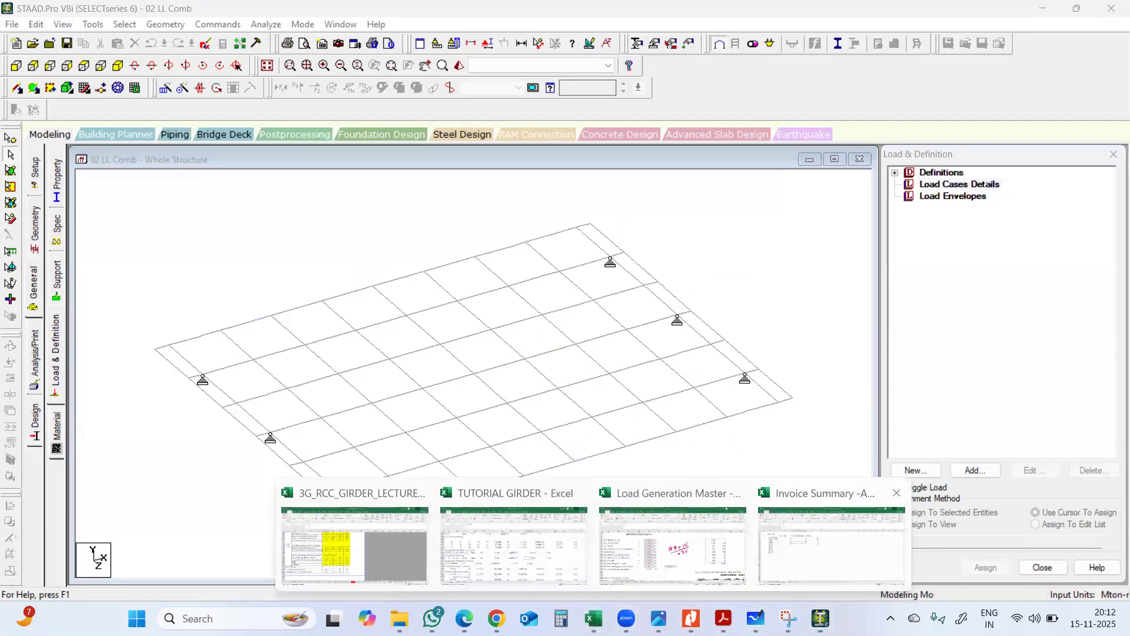
{"action": "left_click", "coordinate": [671, 544]}
{"action": "scroll", "coordinate": [661, 412], "scroll_direction": "down", "scroll_amount": 7}
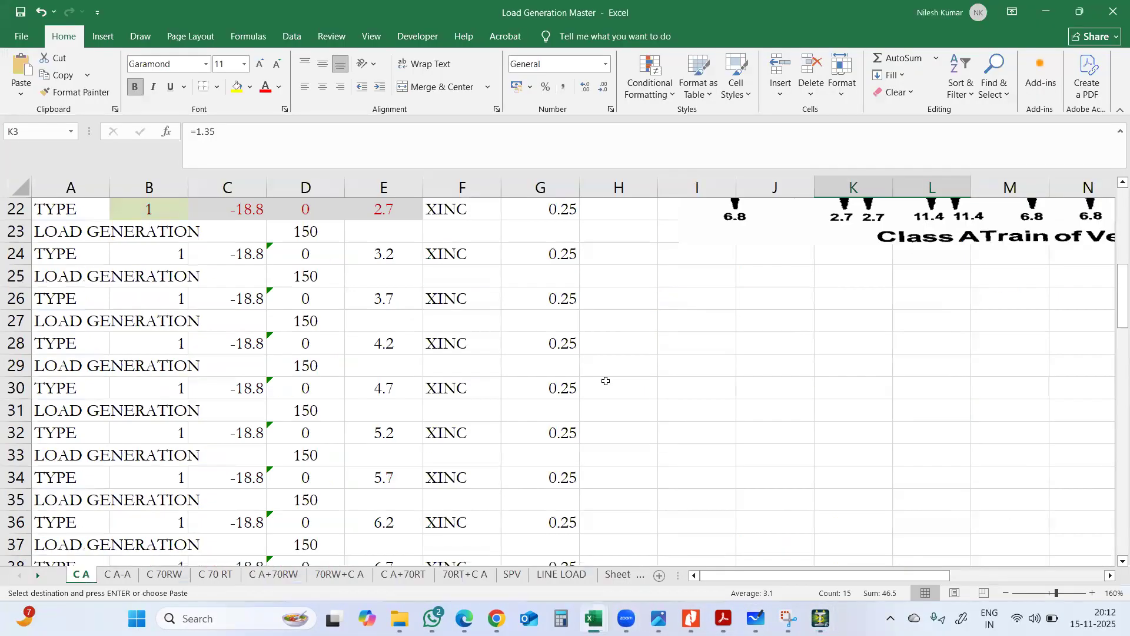
{"action": "scroll", "coordinate": [550, 361], "scroll_direction": "up", "scroll_amount": 5}
{"action": "scroll", "coordinate": [550, 361], "scroll_direction": "down", "scroll_amount": 2}
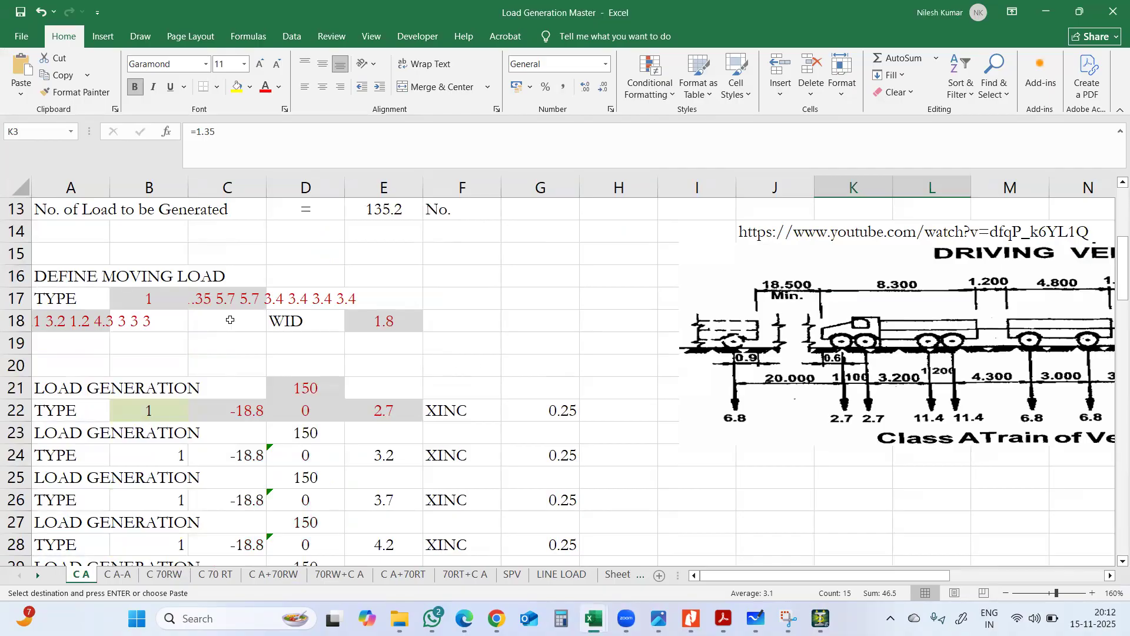
{"action": "left_click_drag", "start_coordinate": [55, 388], "coordinate": [562, 502]}
{"action": "scroll", "coordinate": [557, 491], "scroll_direction": "down", "scroll_amount": 6}
{"action": "scroll", "coordinate": [557, 491], "scroll_direction": "down", "scroll_amount": 3}
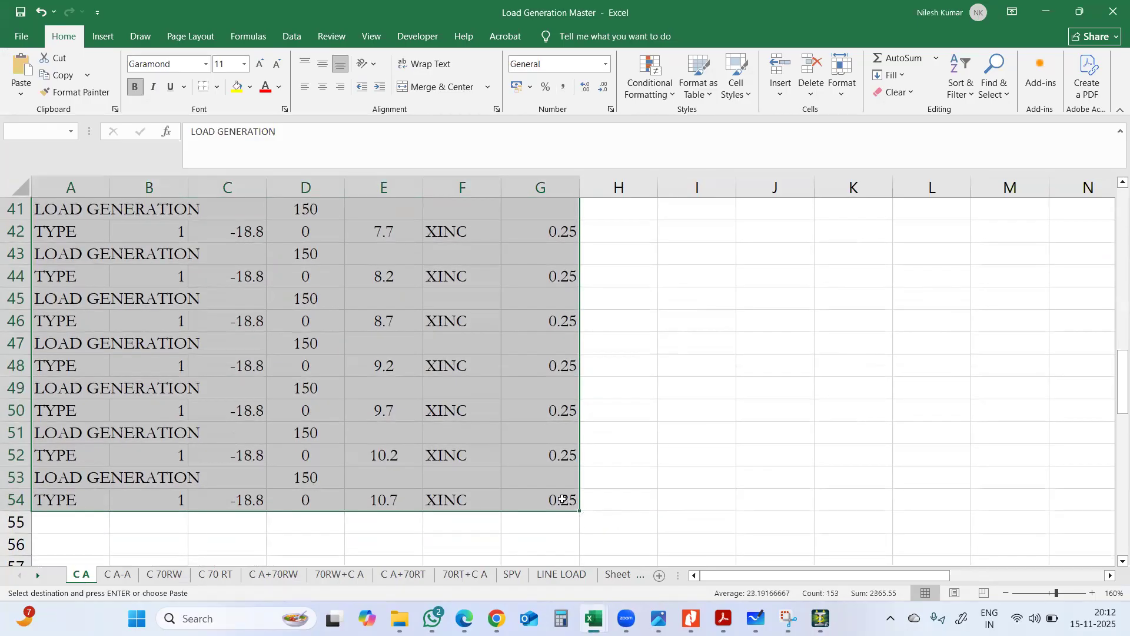
{"action": "right_click", "coordinate": [505, 407]}
{"action": "left_click", "coordinate": [538, 80]}
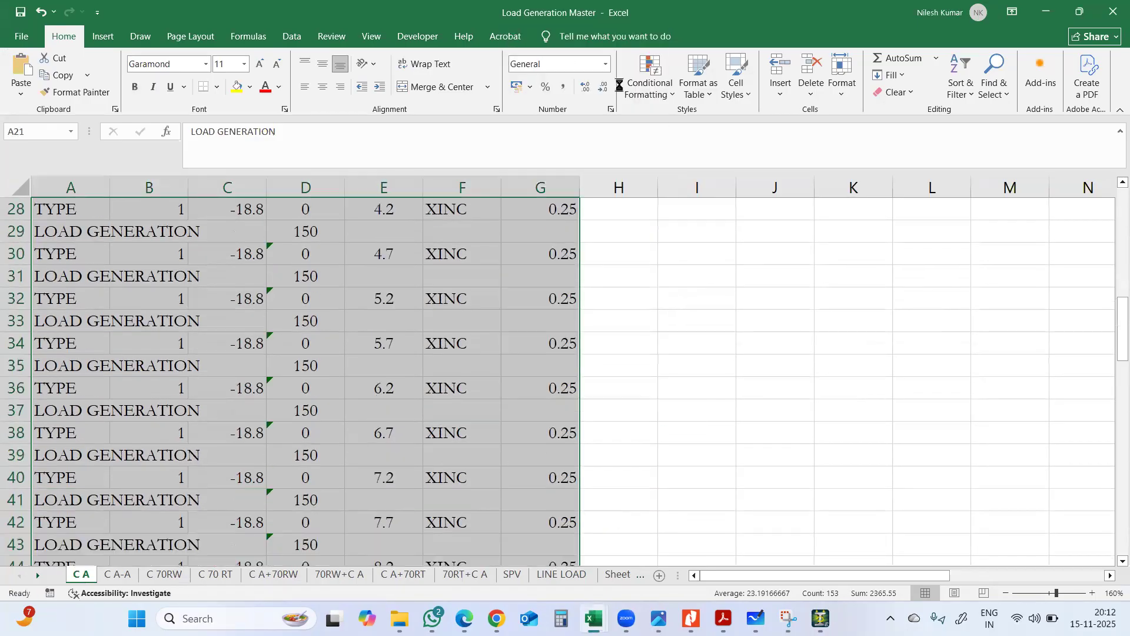
{"action": "left_click", "coordinate": [1048, 14]}
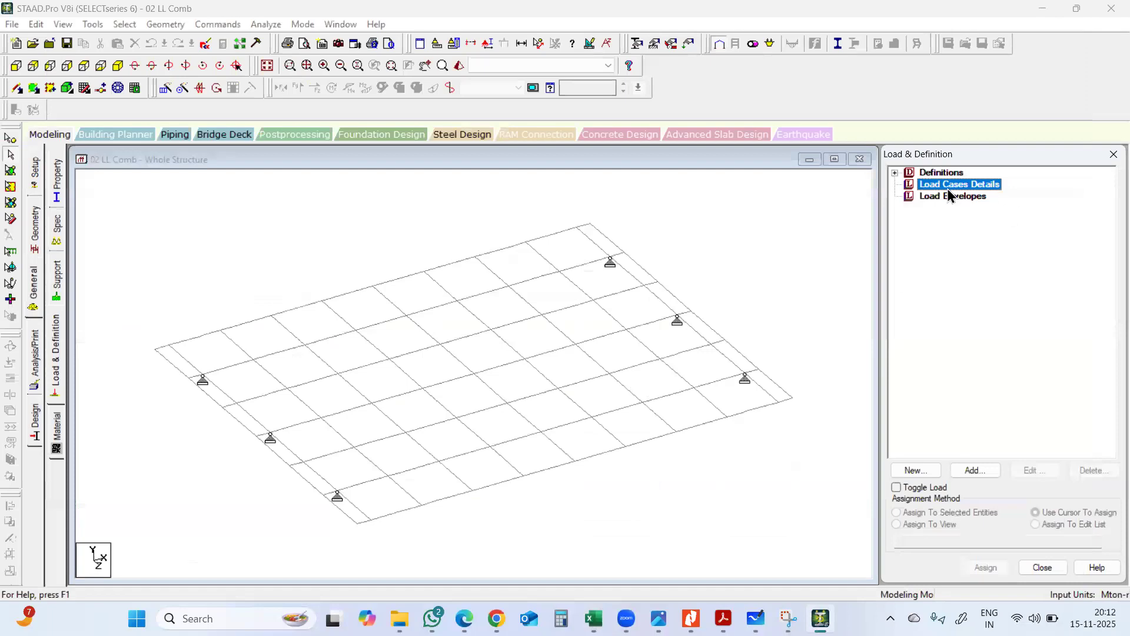
Back in STAAD.Pro, paste the copied load generation commands above FINISH in the model's input file and save the changes
{"action": "left_click", "coordinate": [209, 49]}
{"action": "scroll", "coordinate": [563, 289], "scroll_direction": "down", "scroll_amount": 15}
{"action": "scroll", "coordinate": [563, 289], "scroll_direction": "down", "scroll_amount": 15}
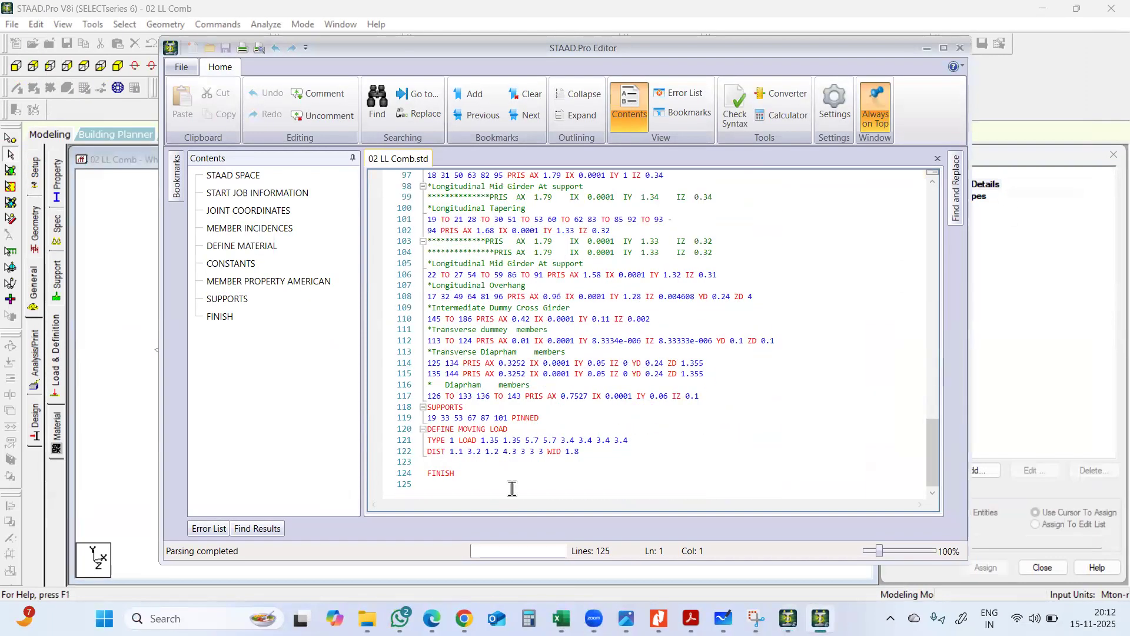
{"action": "left_click", "coordinate": [598, 462]}
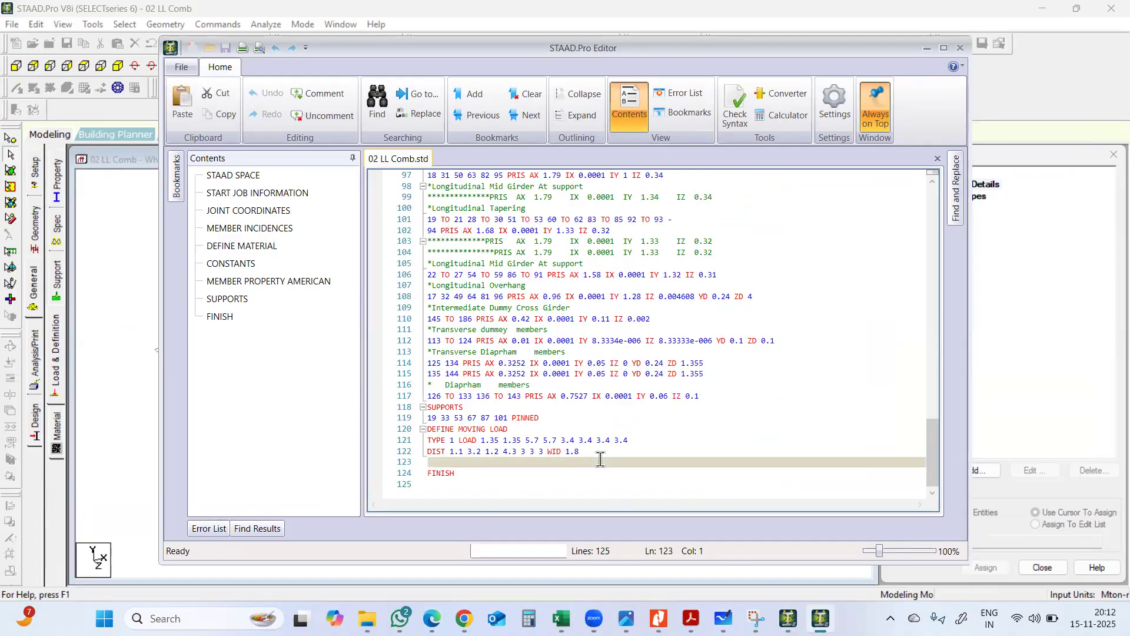
{"action": "key", "text": "ctrl+v"}
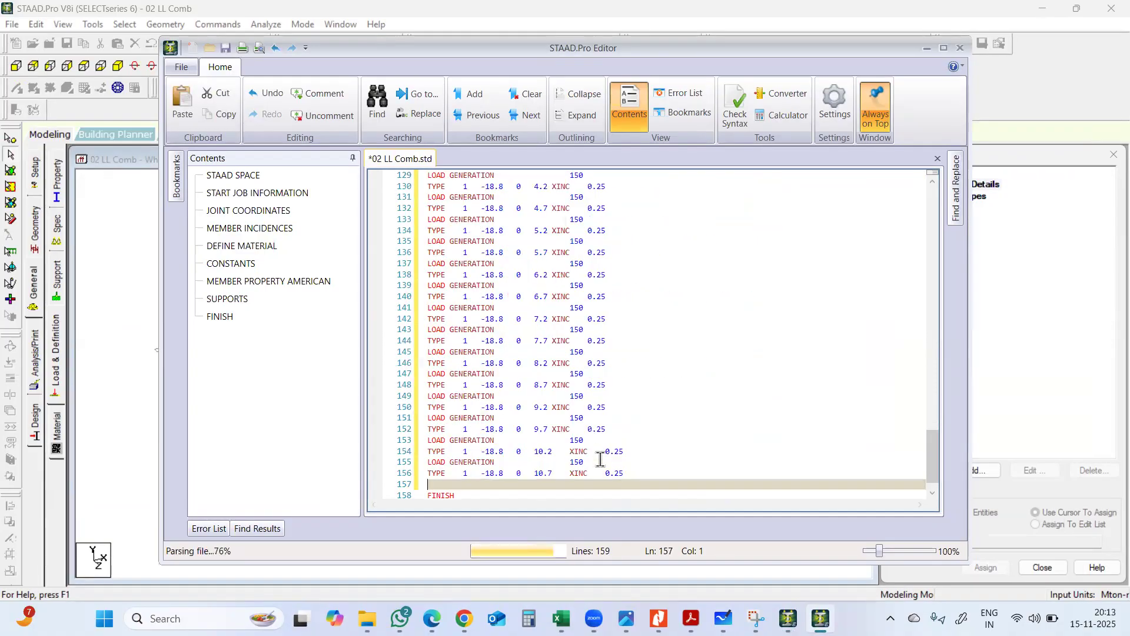
{"action": "left_click", "coordinate": [966, 49]}
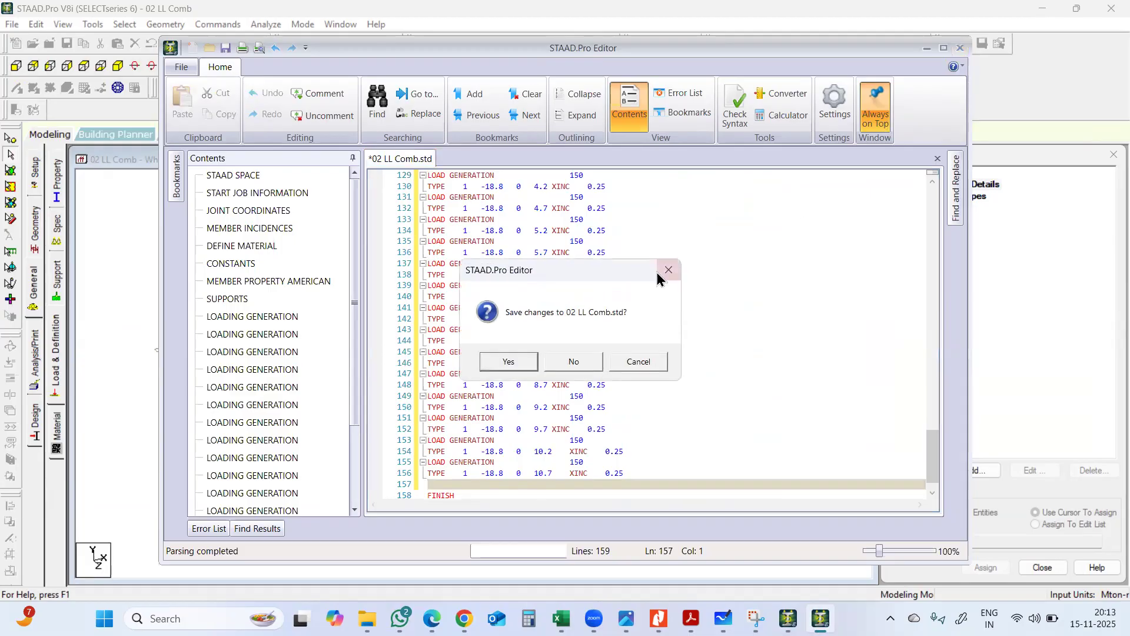
{"action": "left_click", "coordinate": [521, 368]}
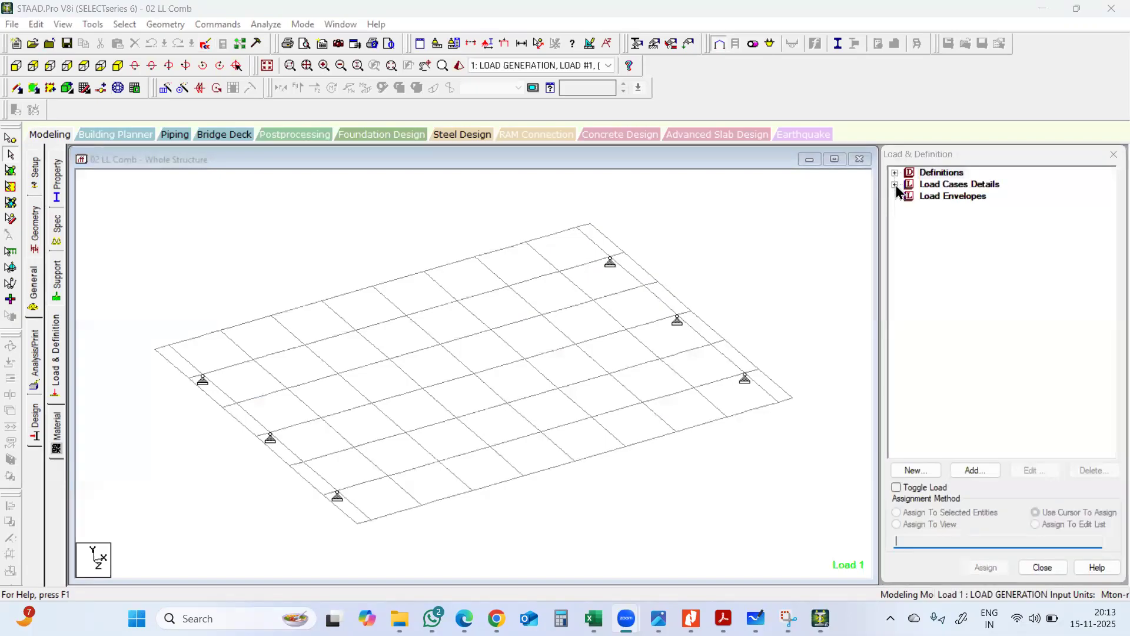
Add Envelope 1 of type STRENGTH containing all the generated load cases
{"action": "left_click", "coordinate": [895, 185]}
{"action": "left_click", "coordinate": [931, 398]}
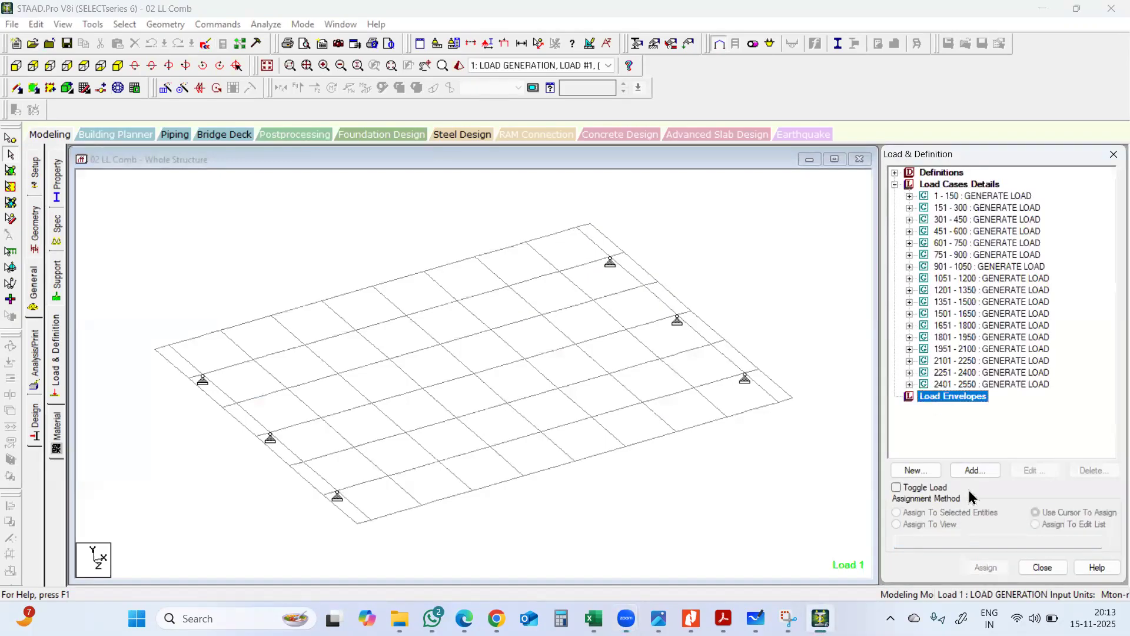
{"action": "left_click", "coordinate": [976, 471]}
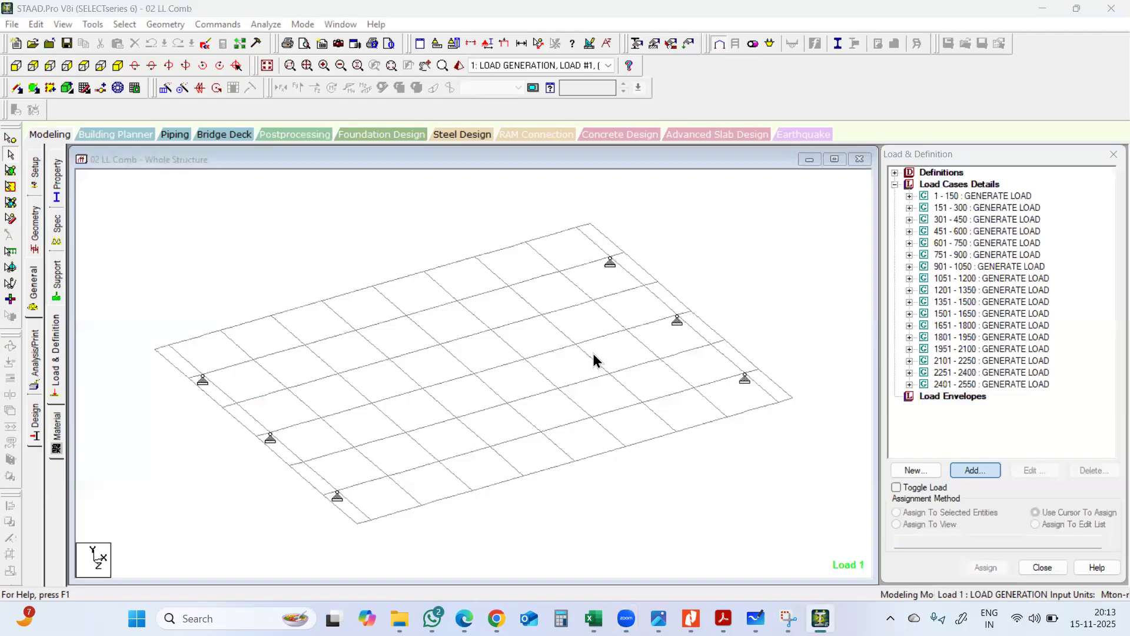
{"action": "left_click", "coordinate": [659, 221]}
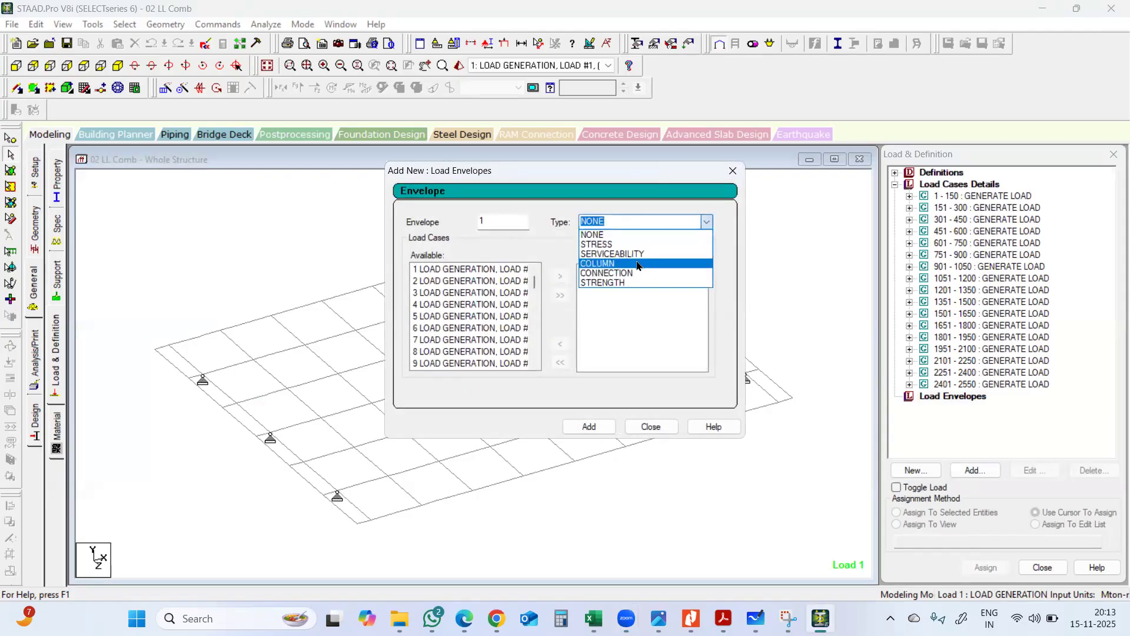
{"action": "left_click", "coordinate": [600, 283]}
{"action": "left_click", "coordinate": [474, 293]}
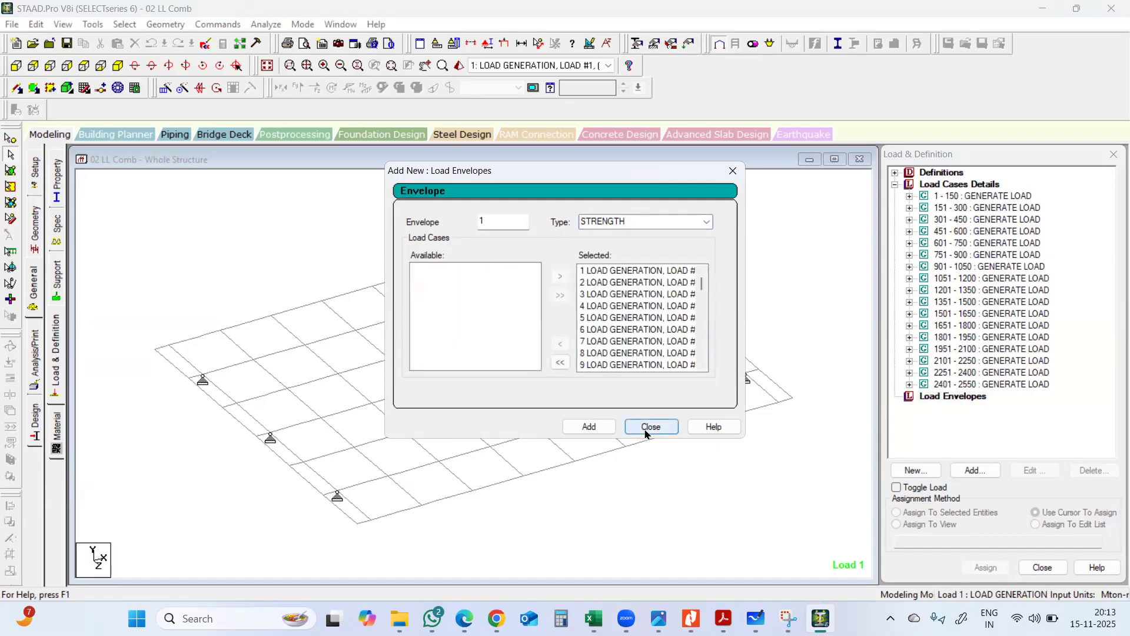
{"action": "left_click", "coordinate": [581, 431]}
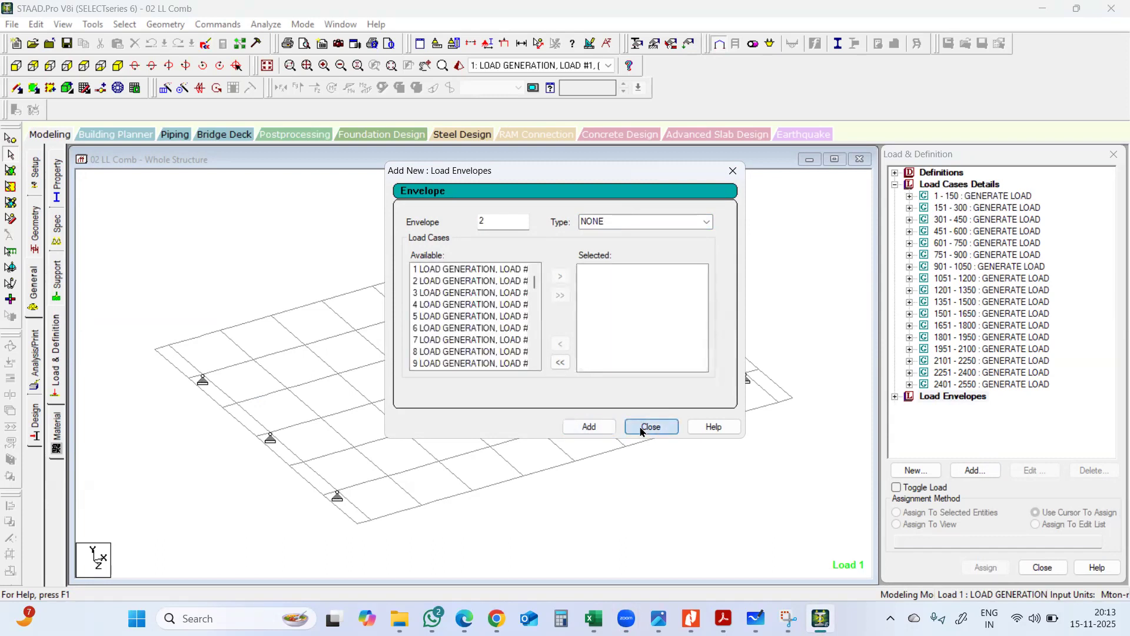
{"action": "left_click", "coordinate": [641, 431]}
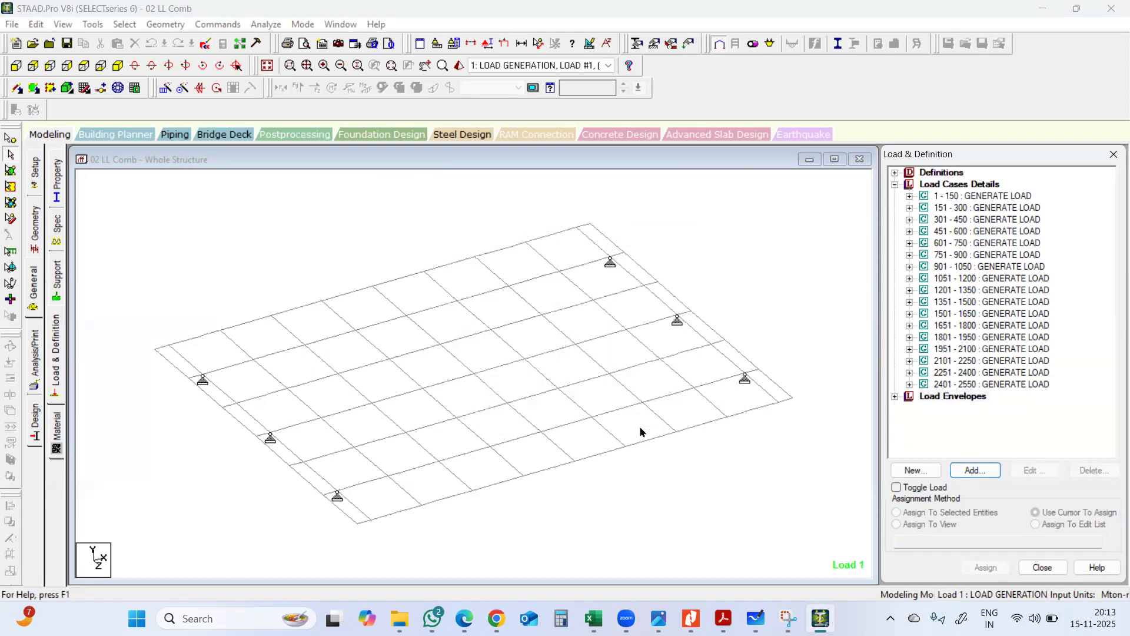
Save the modified structure, run the analysis and view its output file
{"action": "left_click", "coordinate": [268, 26]}
{"action": "left_click", "coordinate": [288, 41]}
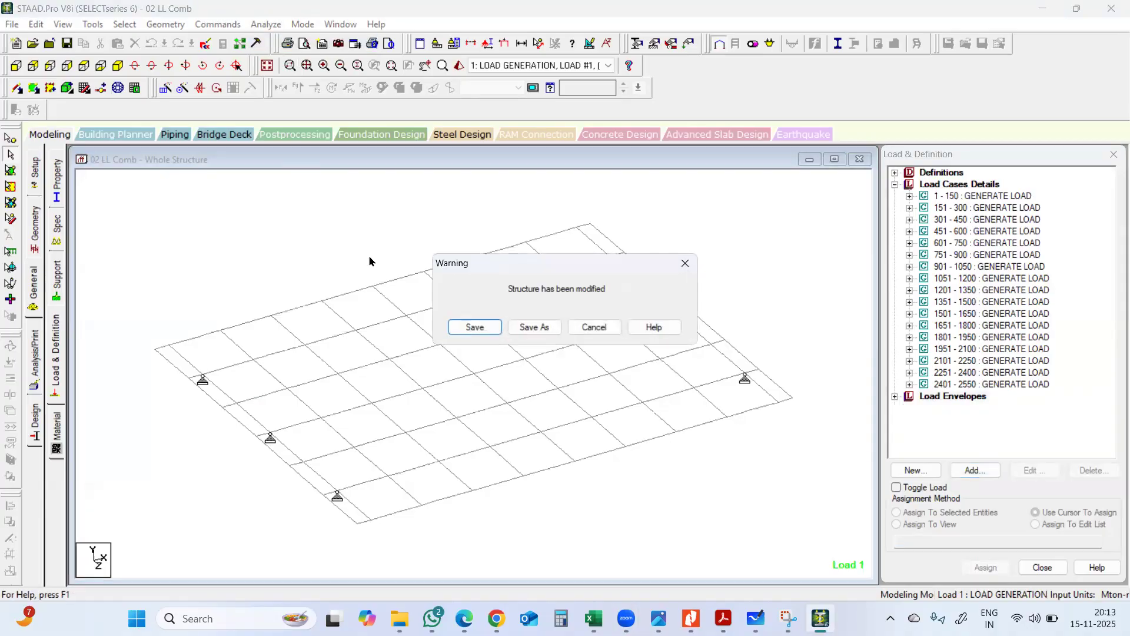
{"action": "left_click", "coordinate": [474, 326]}
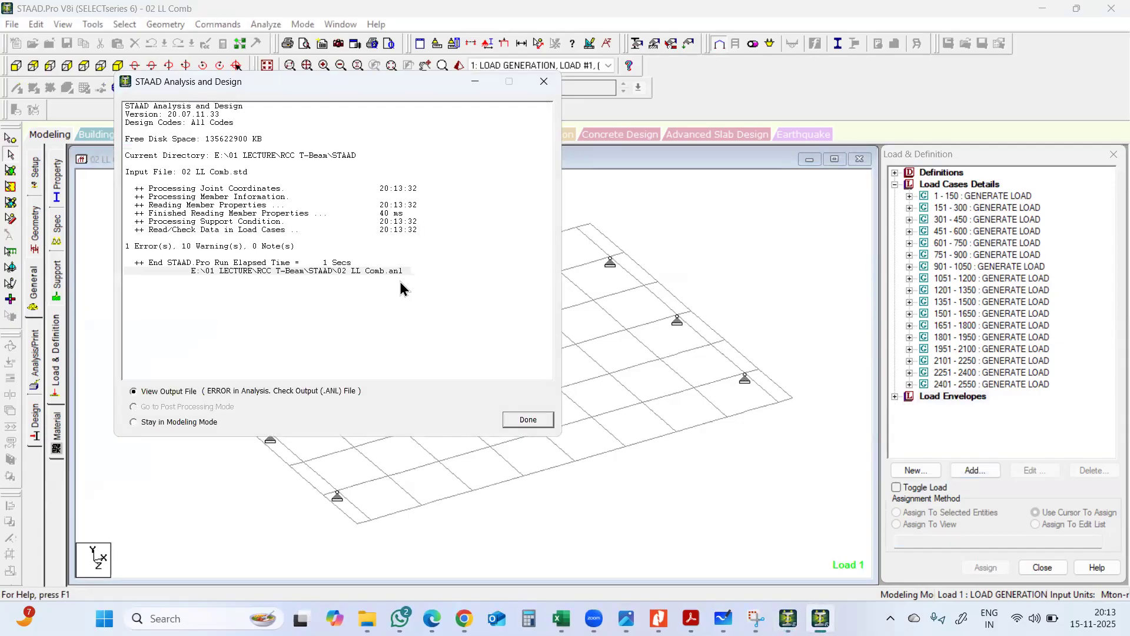
{"action": "left_click", "coordinate": [526, 418]}
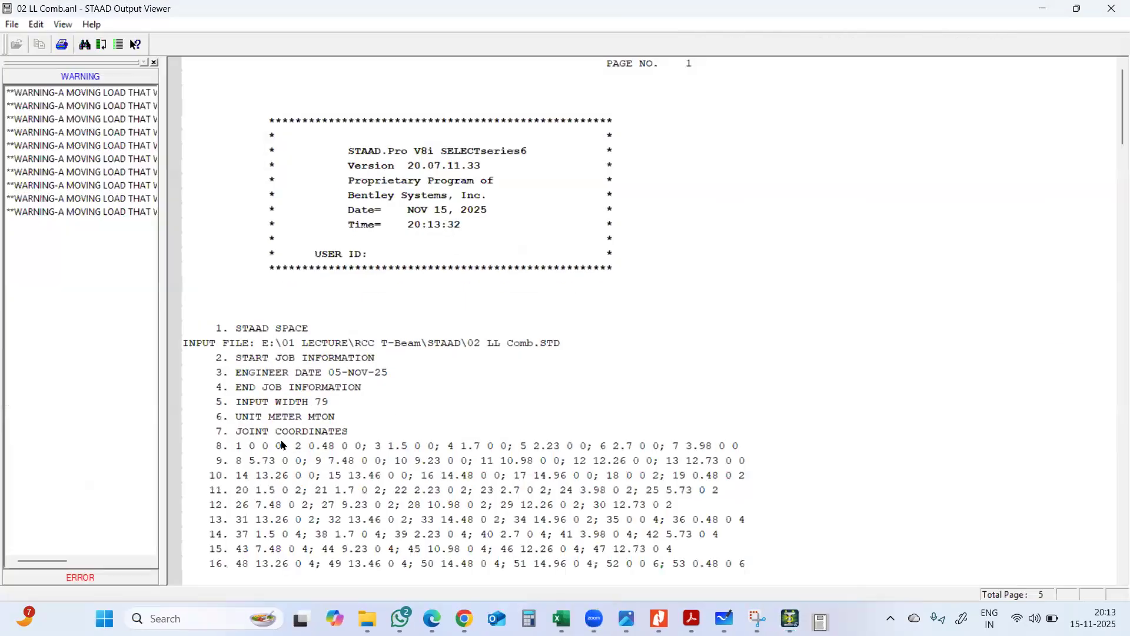
Locate the listed error in the output file and examine the load generation commands preceding it
{"action": "left_click", "coordinate": [121, 577]}
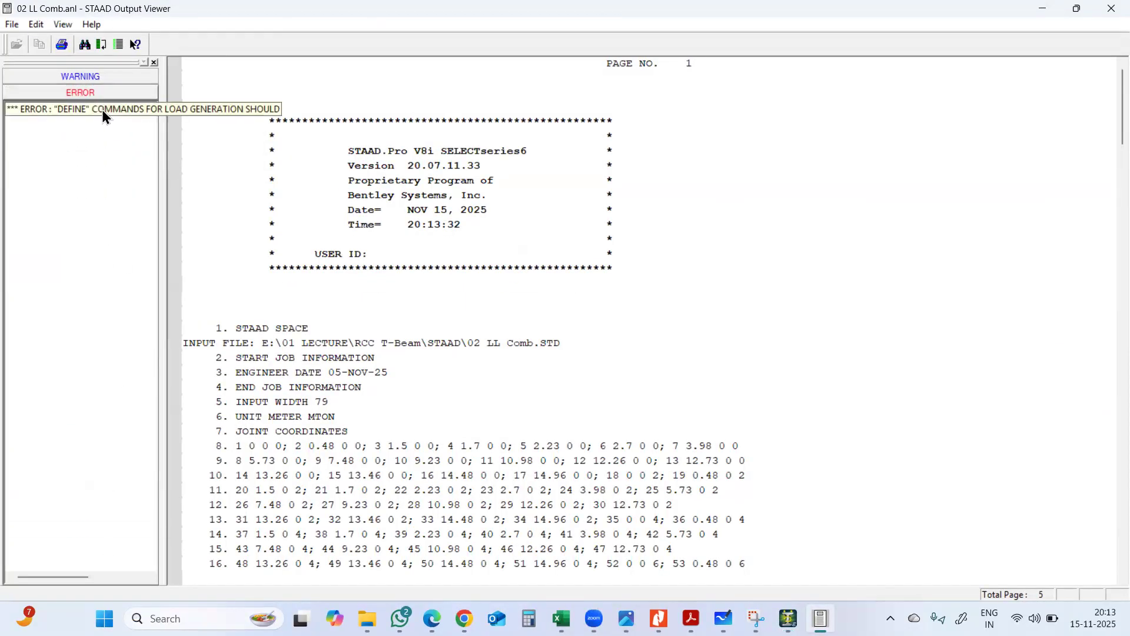
{"action": "left_click", "coordinate": [102, 111]}
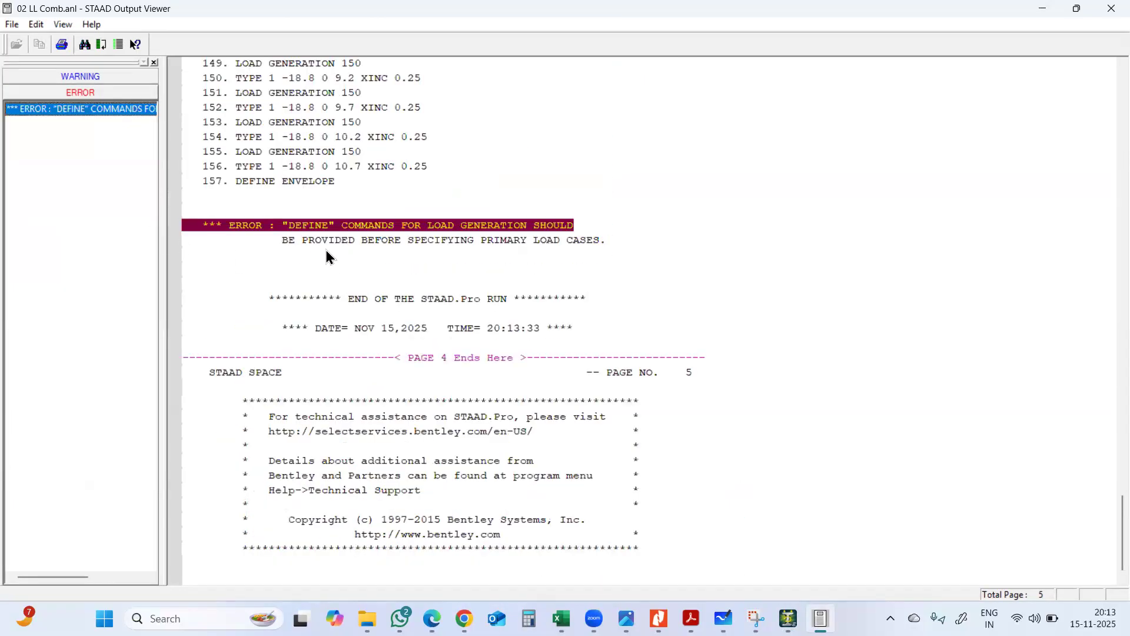
{"action": "scroll", "coordinate": [328, 253], "scroll_direction": "up", "scroll_amount": 5}
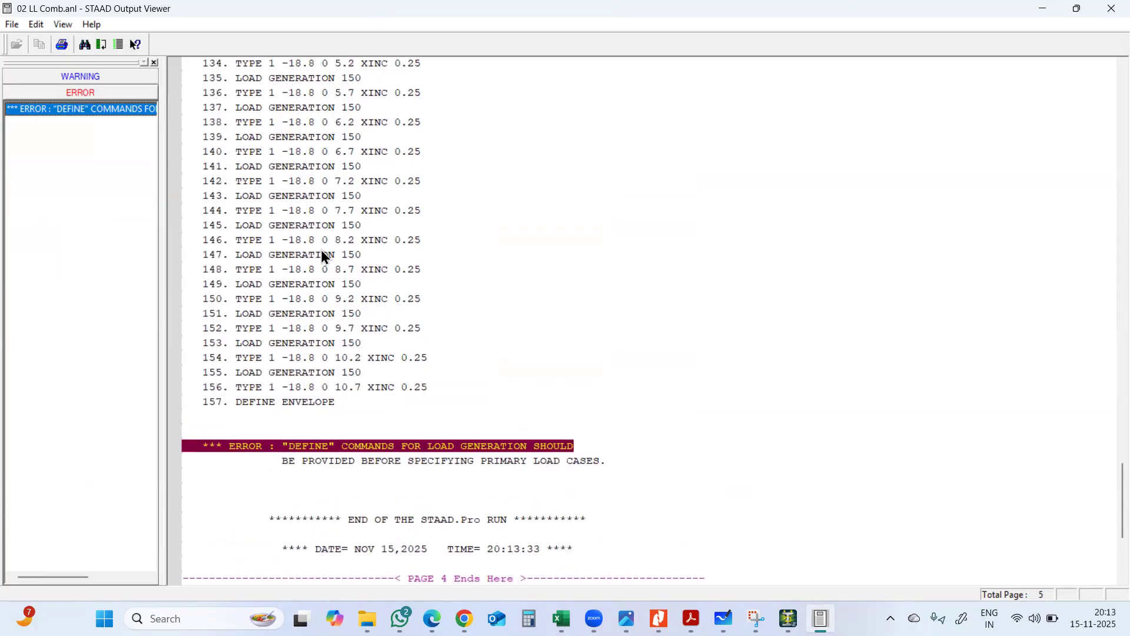
{"action": "scroll", "coordinate": [322, 254], "scroll_direction": "up", "scroll_amount": 5}
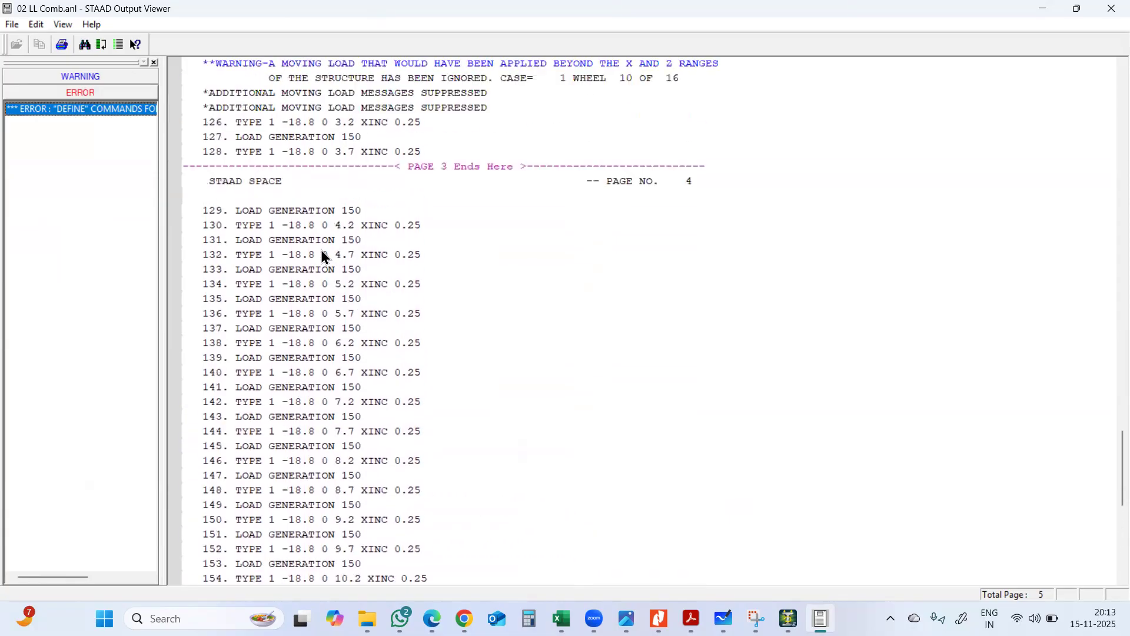
{"action": "left_click", "coordinate": [1110, 10]}
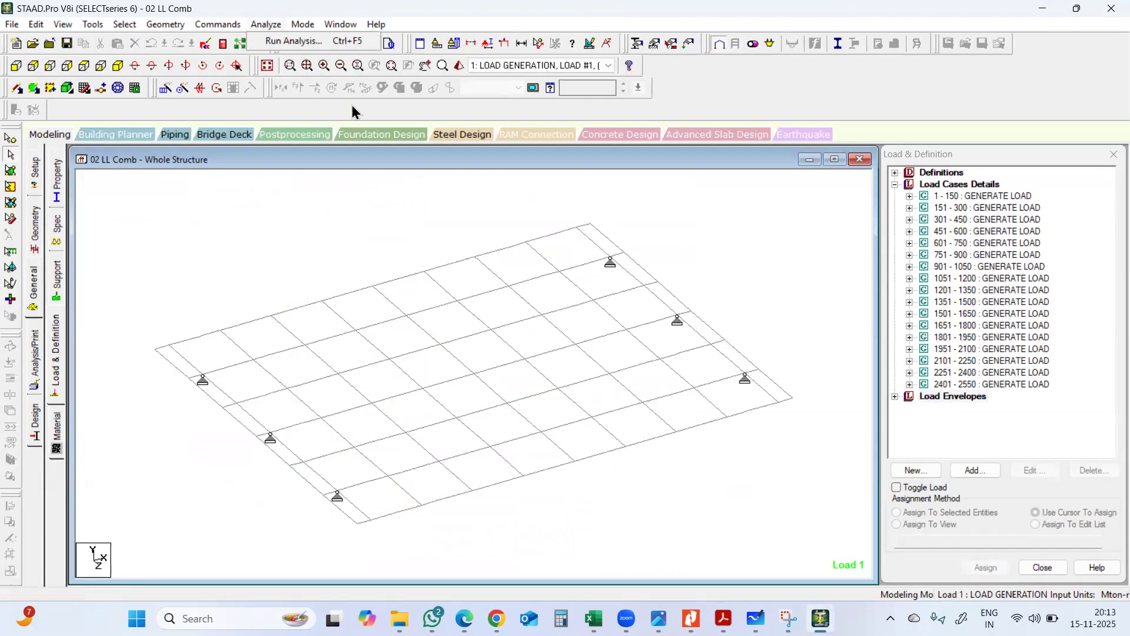
{"action": "left_click", "coordinate": [341, 24]}
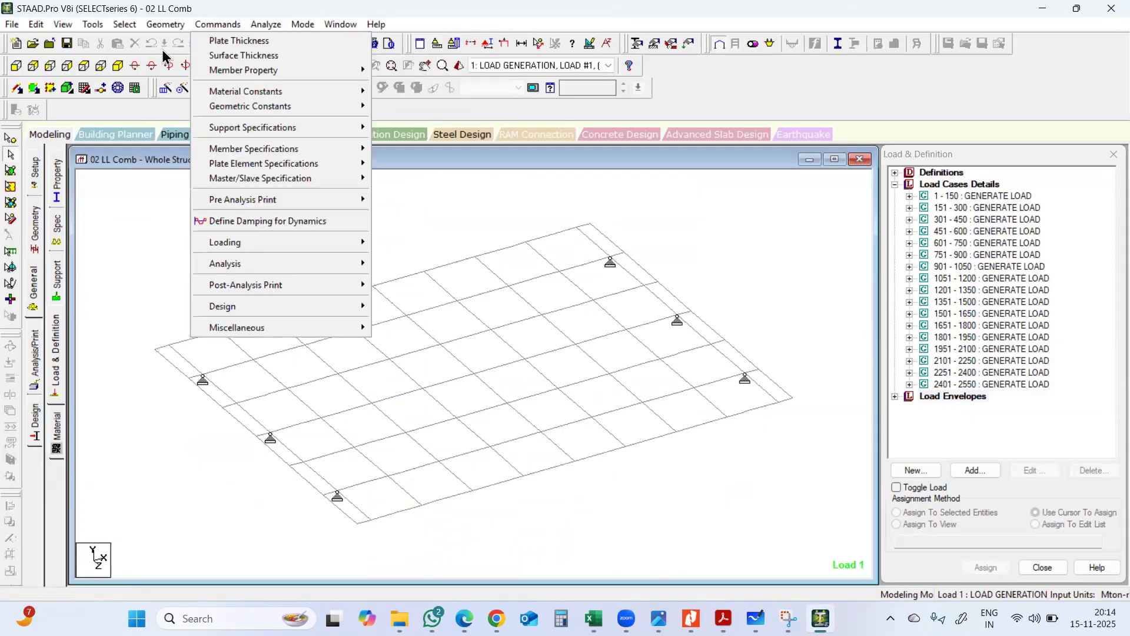
{"action": "left_click", "coordinate": [121, 236]}
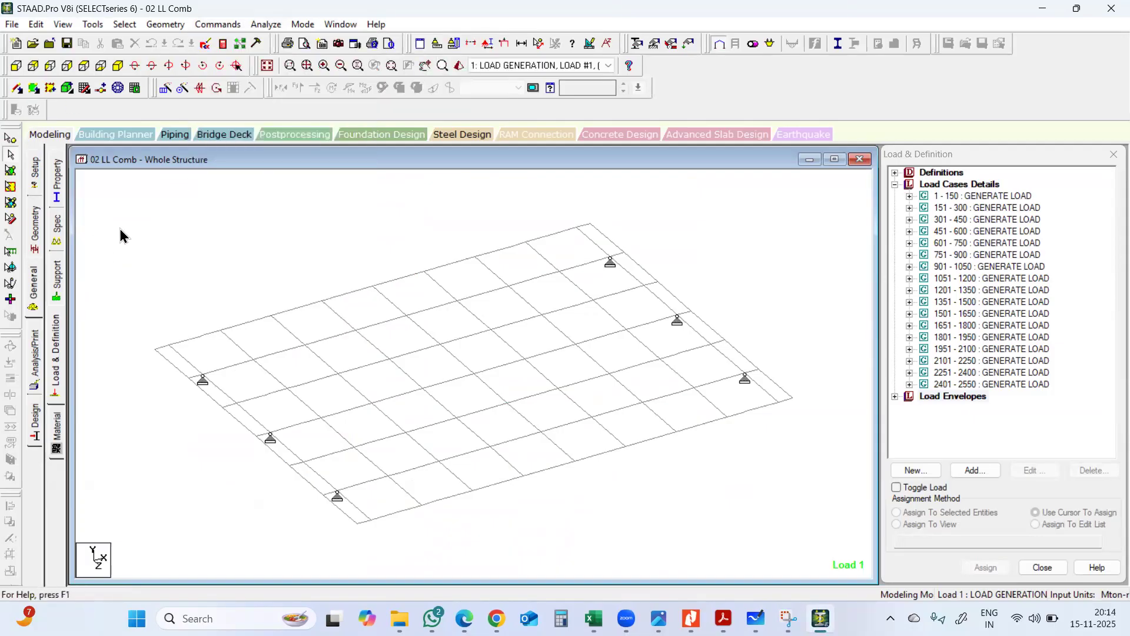
Delete the DEFINE ENVELOPE block for load cases 1 TO 2550 from the input file and save it
{"action": "left_click", "coordinate": [205, 43]}
{"action": "scroll", "coordinate": [461, 318], "scroll_direction": "down", "scroll_amount": 20}
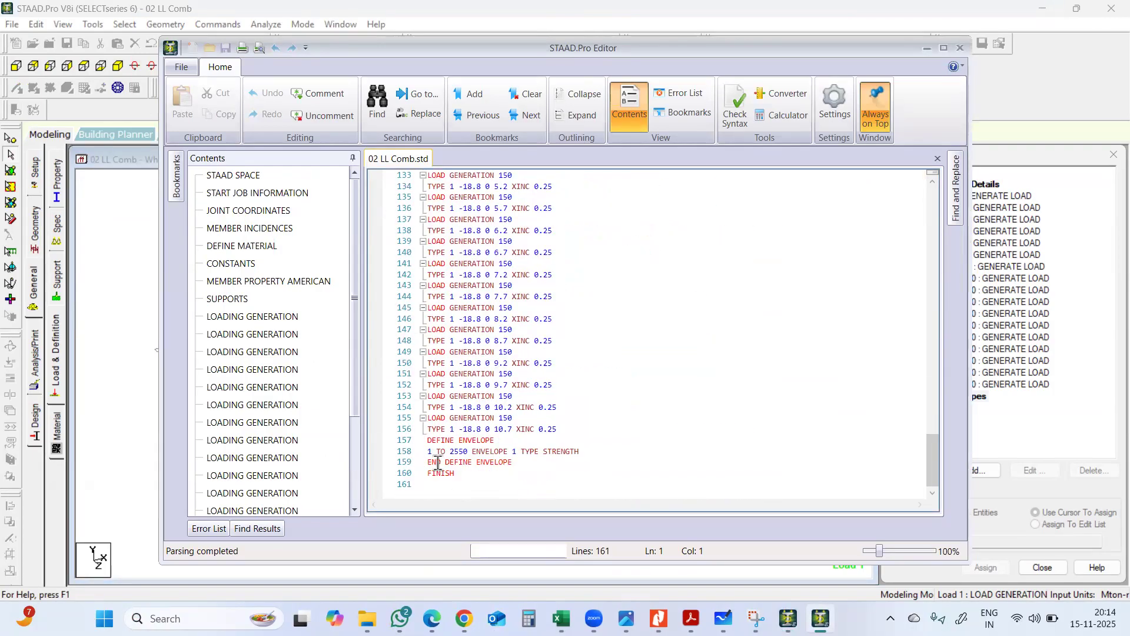
{"action": "left_click_drag", "start_coordinate": [428, 440], "coordinate": [534, 467]}
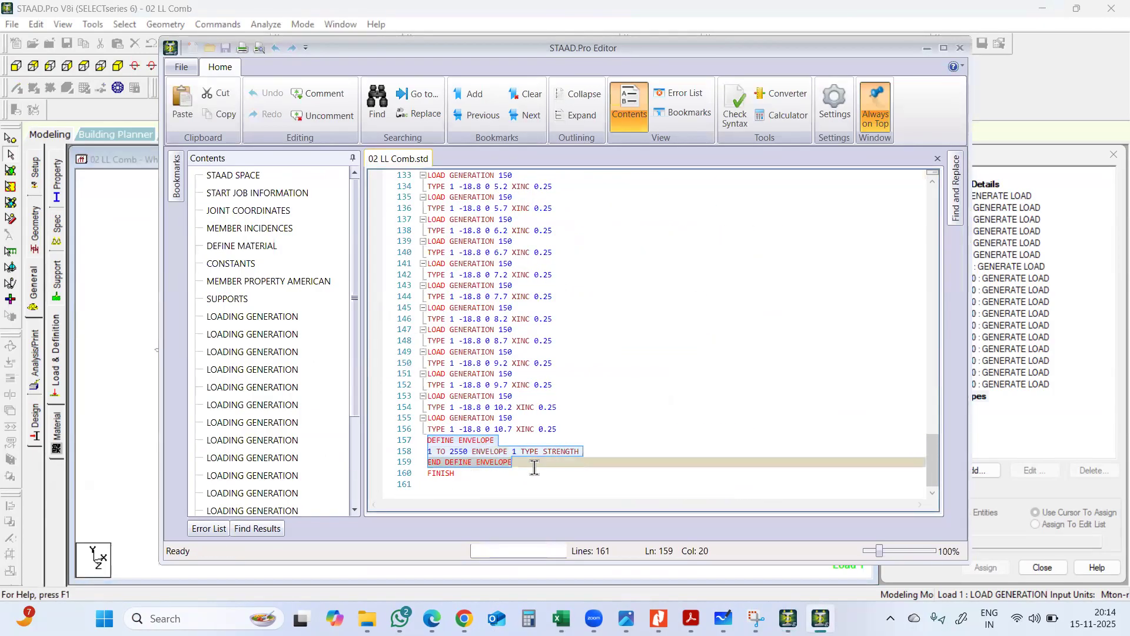
{"action": "key", "text": "Delete"}
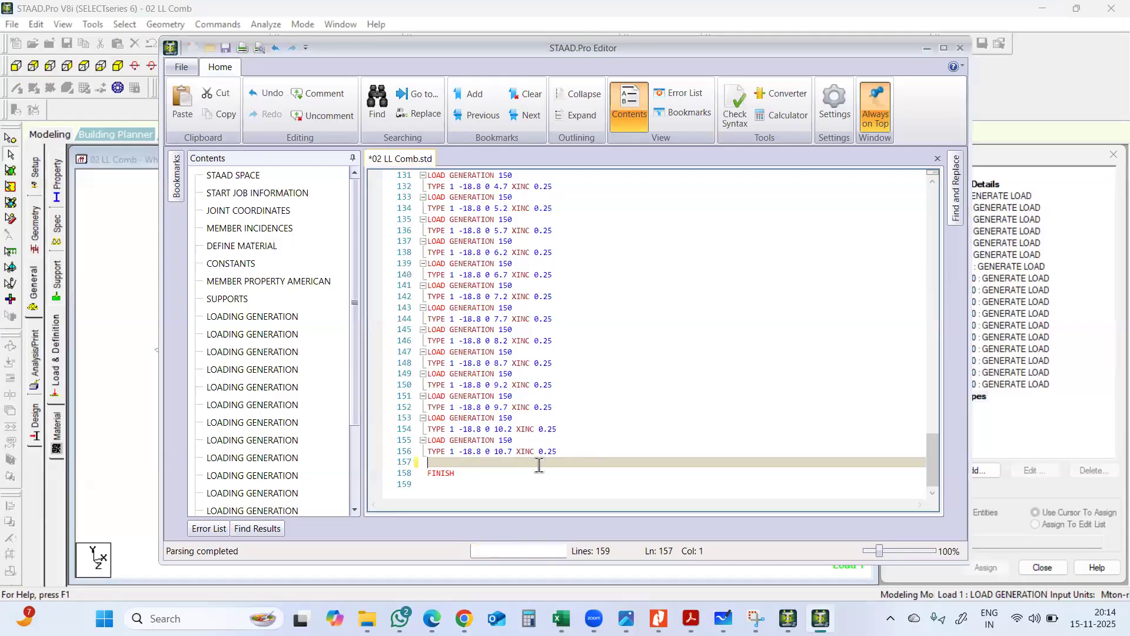
{"action": "left_click", "coordinate": [225, 47]}
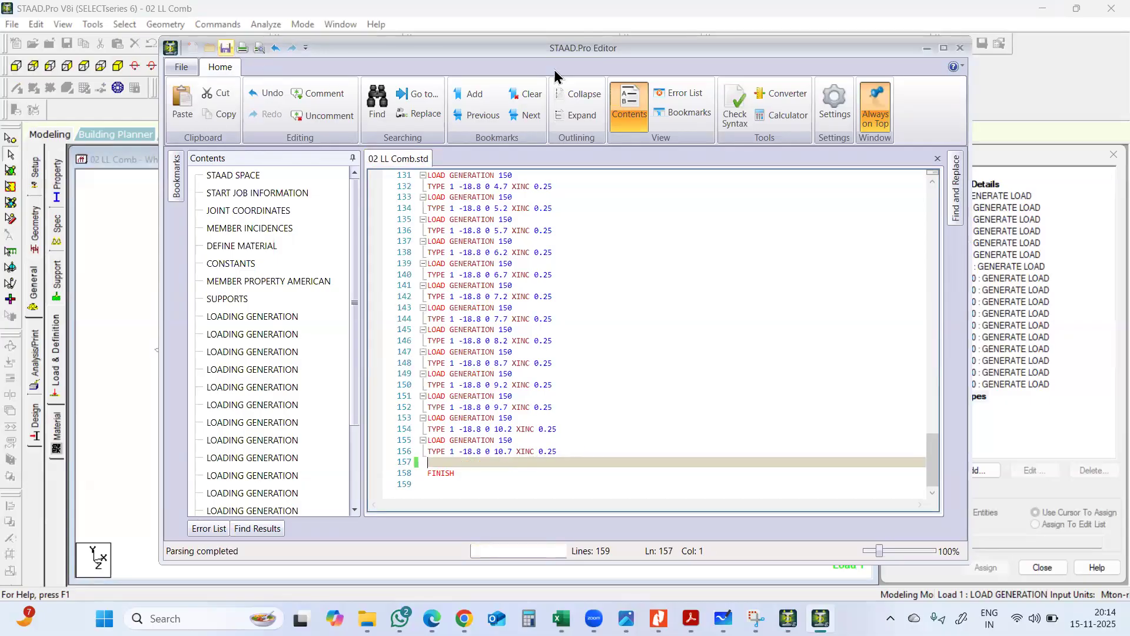
{"action": "left_click", "coordinate": [959, 47]}
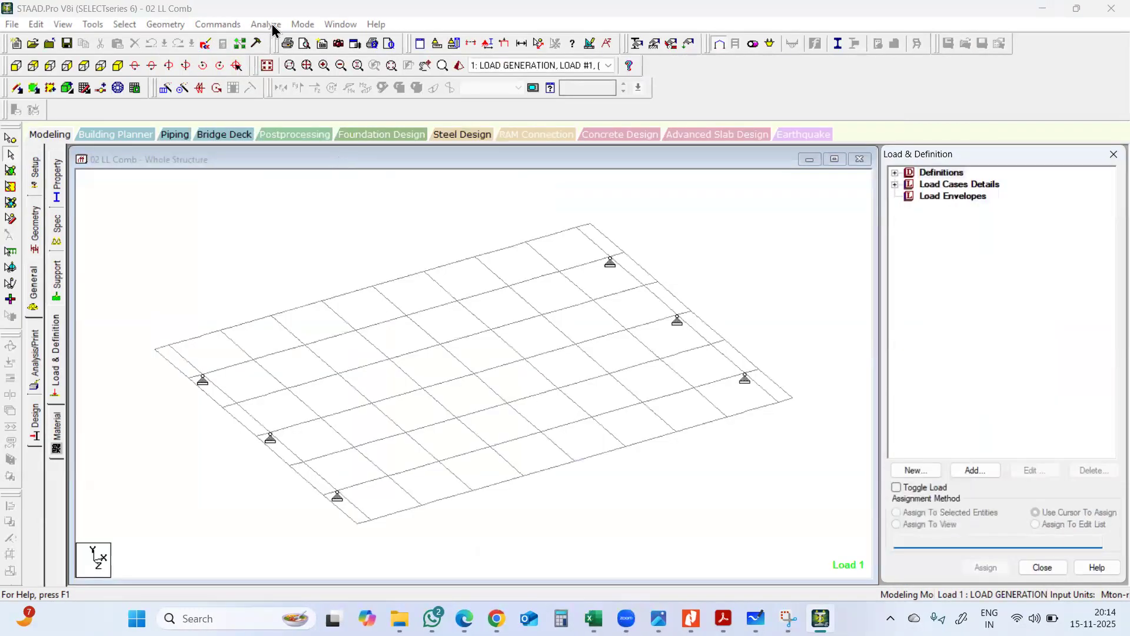
Rerun the analysis without the envelope block and view the new output file
{"action": "left_click", "coordinate": [267, 24]}
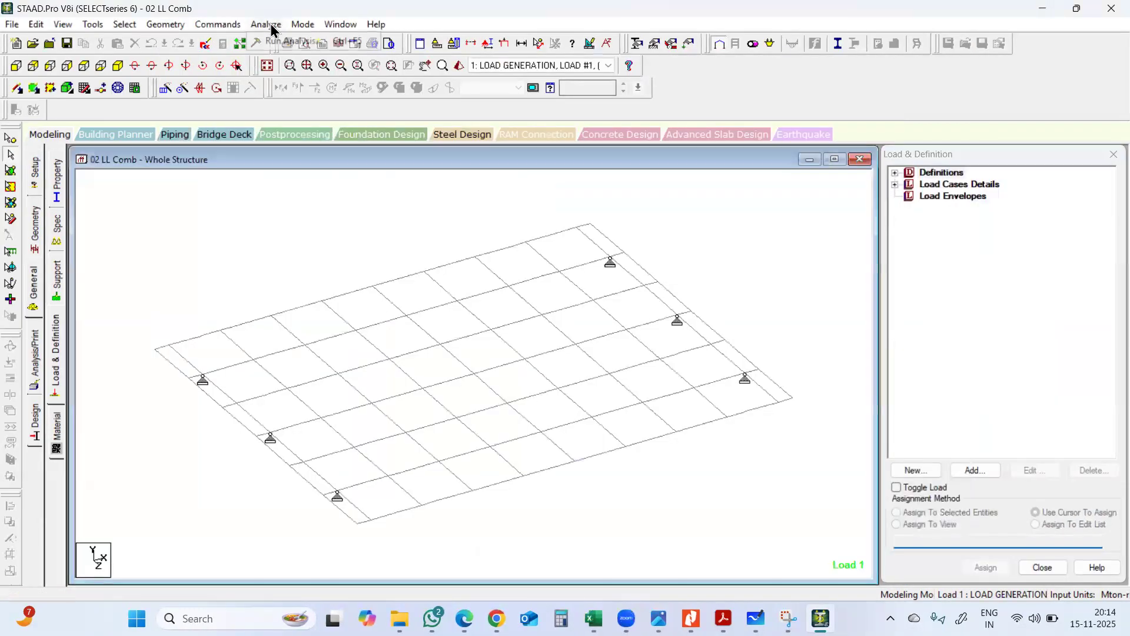
{"action": "left_click", "coordinate": [282, 38]}
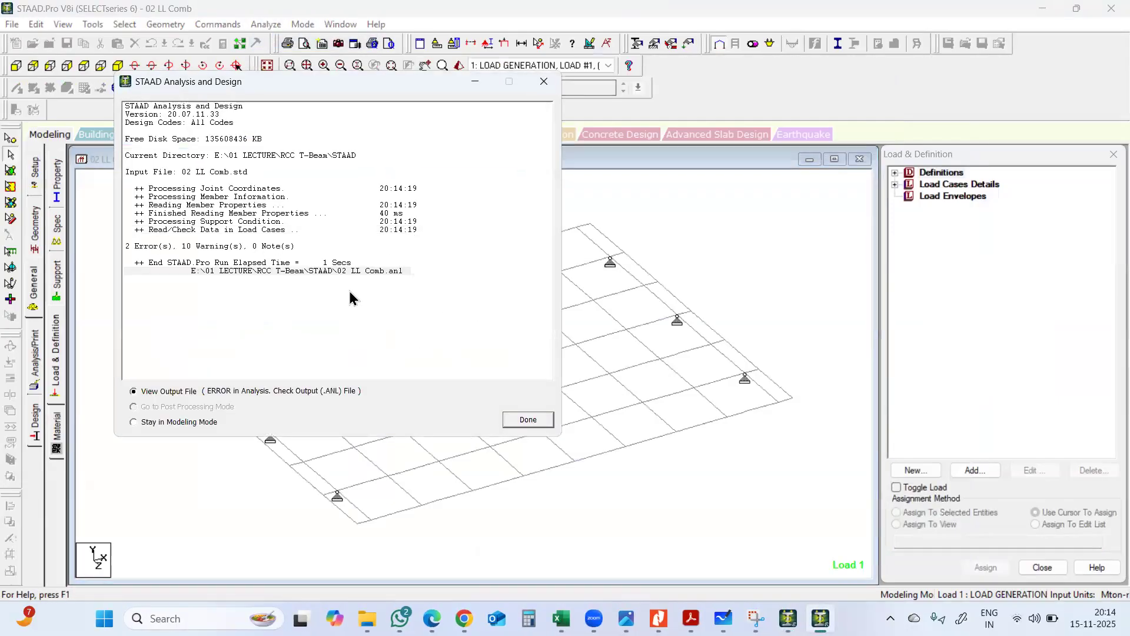
{"action": "left_click", "coordinate": [538, 421]}
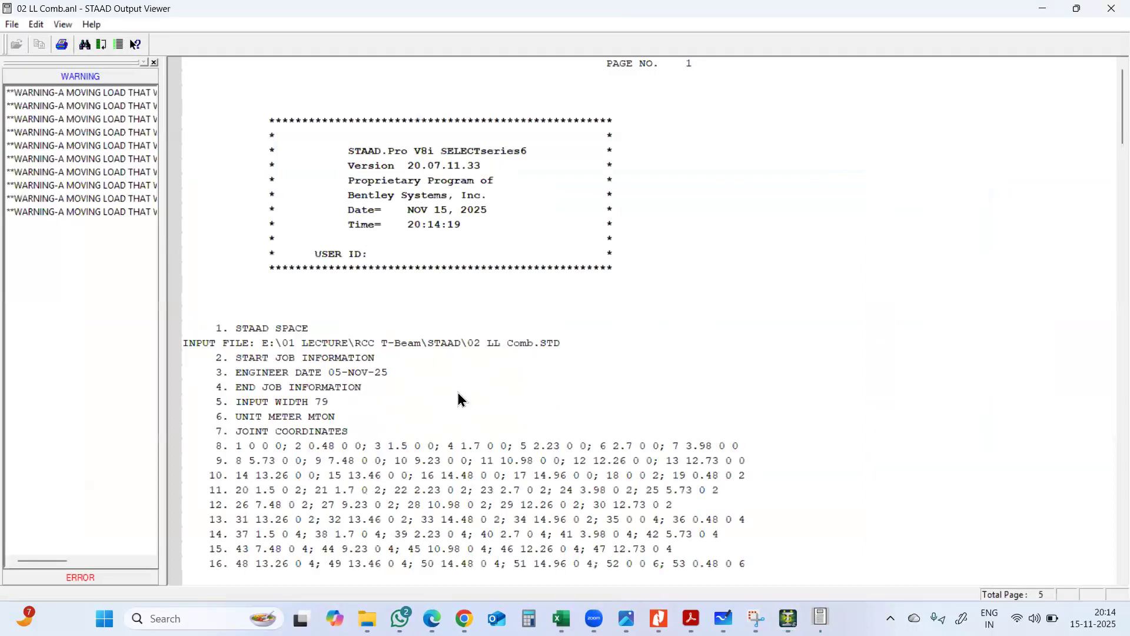
Locate the FINISH command error in the output file and trace the load generation commands and moving load warnings preceding it
{"action": "left_click", "coordinate": [81, 577]}
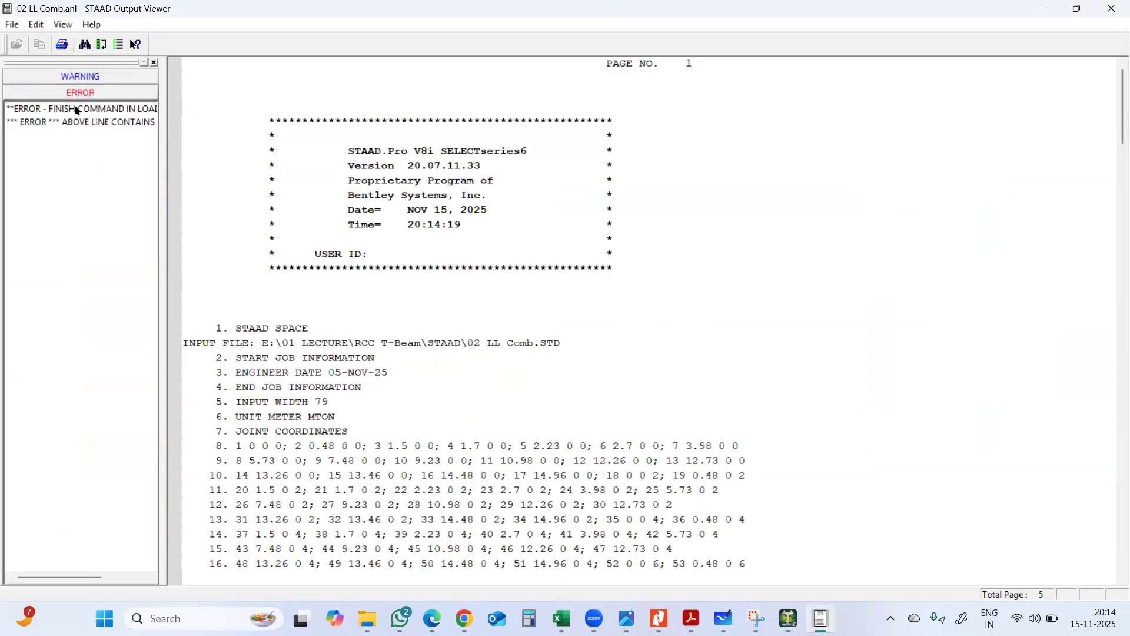
{"action": "left_click", "coordinate": [76, 110]}
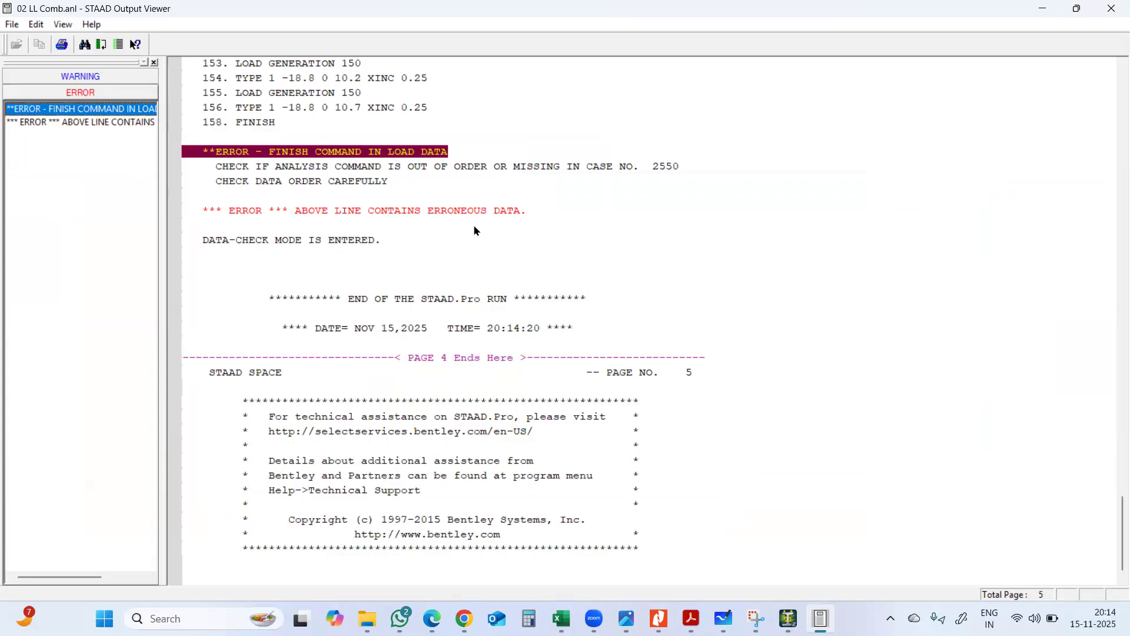
{"action": "scroll", "coordinate": [421, 235], "scroll_direction": "up", "scroll_amount": 9}
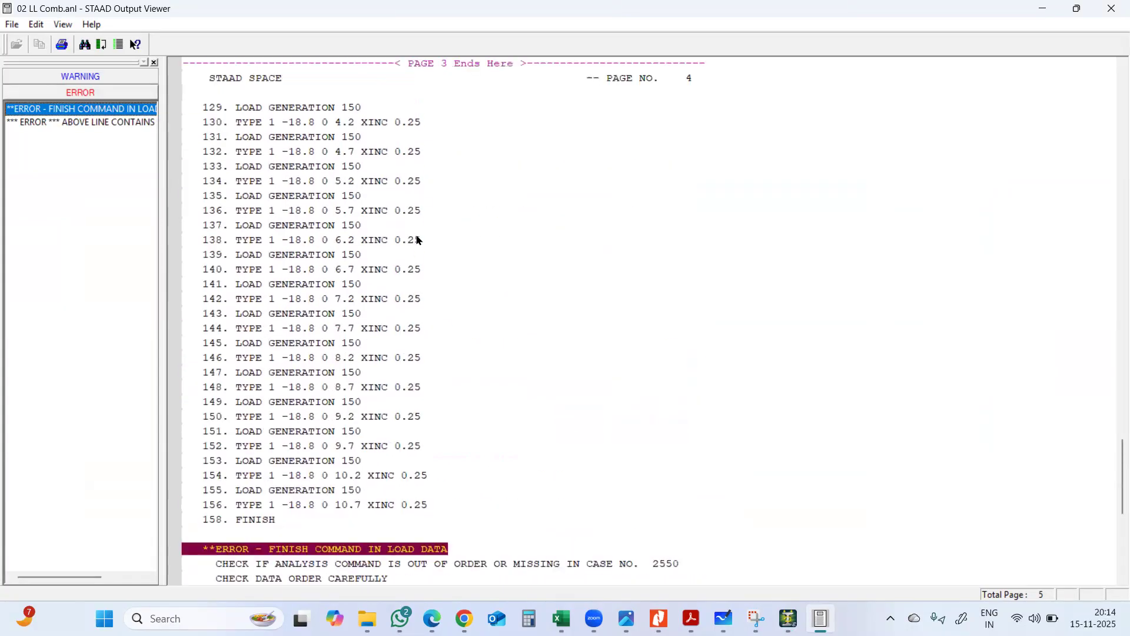
{"action": "scroll", "coordinate": [417, 239], "scroll_direction": "up", "scroll_amount": 4}
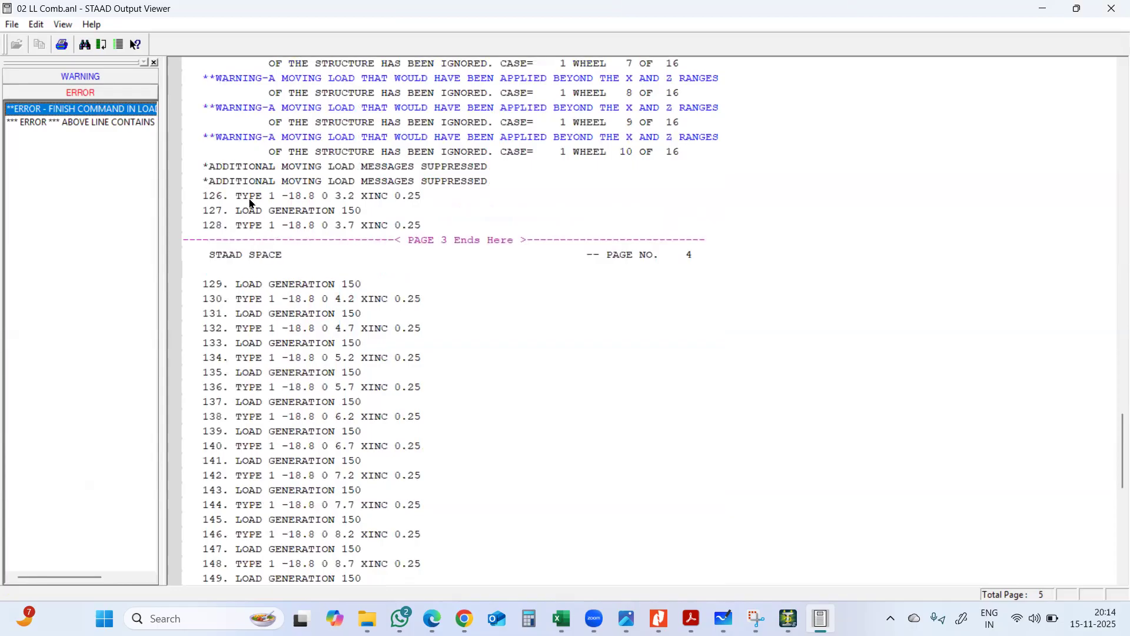
{"action": "scroll", "coordinate": [287, 207], "scroll_direction": "up", "scroll_amount": 1}
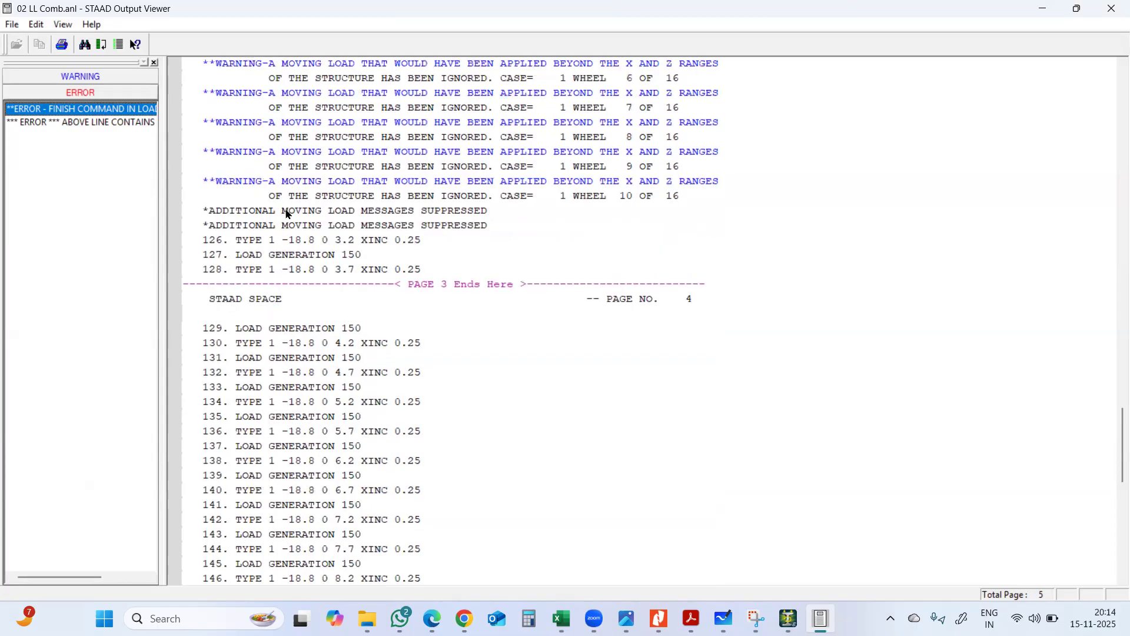
{"action": "scroll", "coordinate": [287, 213], "scroll_direction": "up", "scroll_amount": 8}
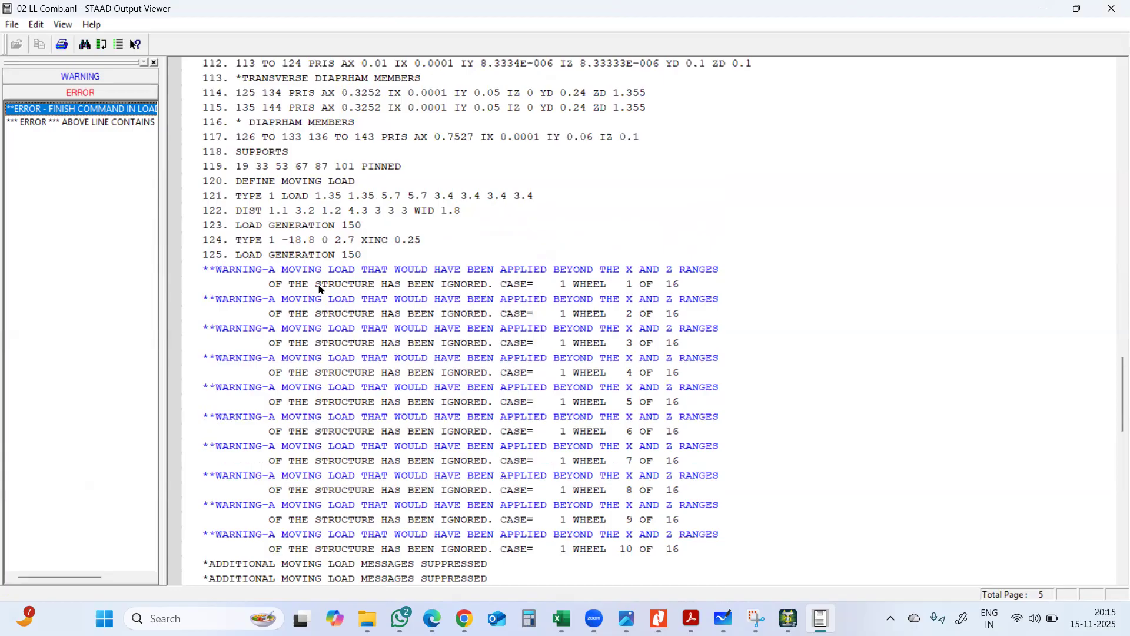
Examine the first LOAD GENERATION 150 and TYPE 1 lines around the moving load warnings in the output file
{"action": "left_click", "coordinate": [315, 256]}
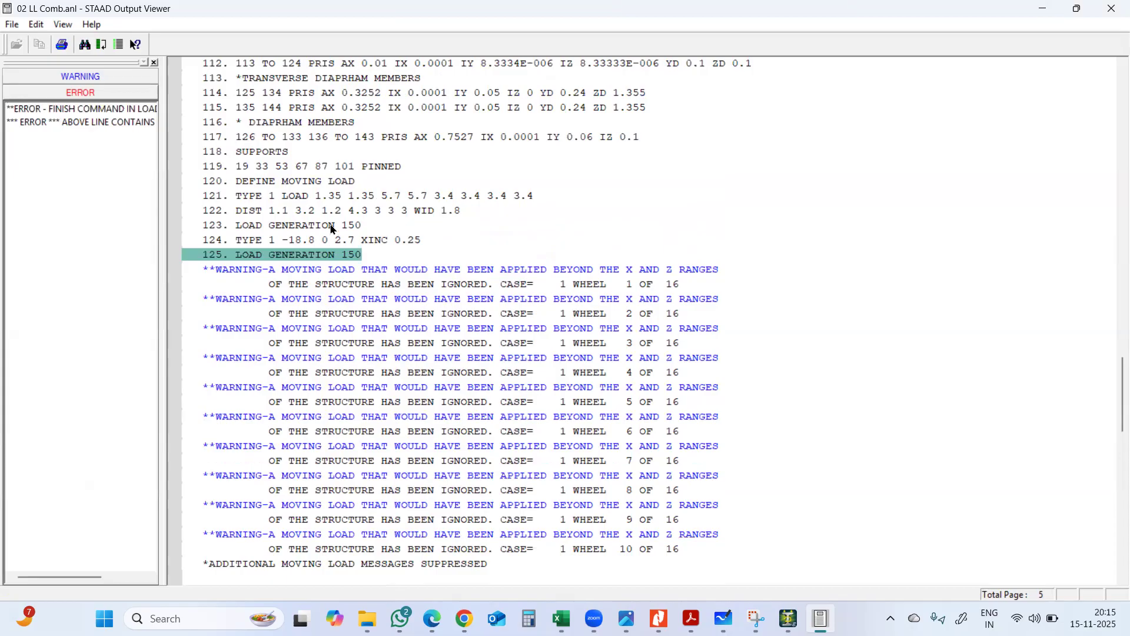
{"action": "left_click", "coordinate": [331, 230]}
{"action": "left_click", "coordinate": [332, 243]}
{"action": "scroll", "coordinate": [327, 255], "scroll_direction": "down", "scroll_amount": 4}
{"action": "scroll", "coordinate": [326, 255], "scroll_direction": "down", "scroll_amount": 2}
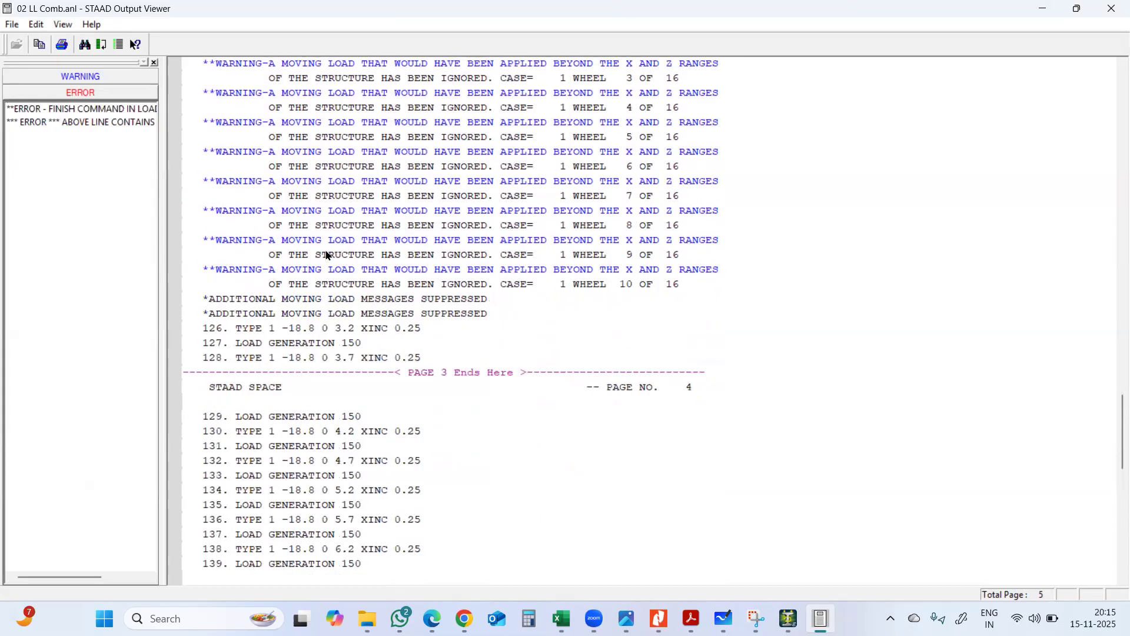
{"action": "left_click", "coordinate": [292, 303]}
{"action": "left_click", "coordinate": [297, 333]}
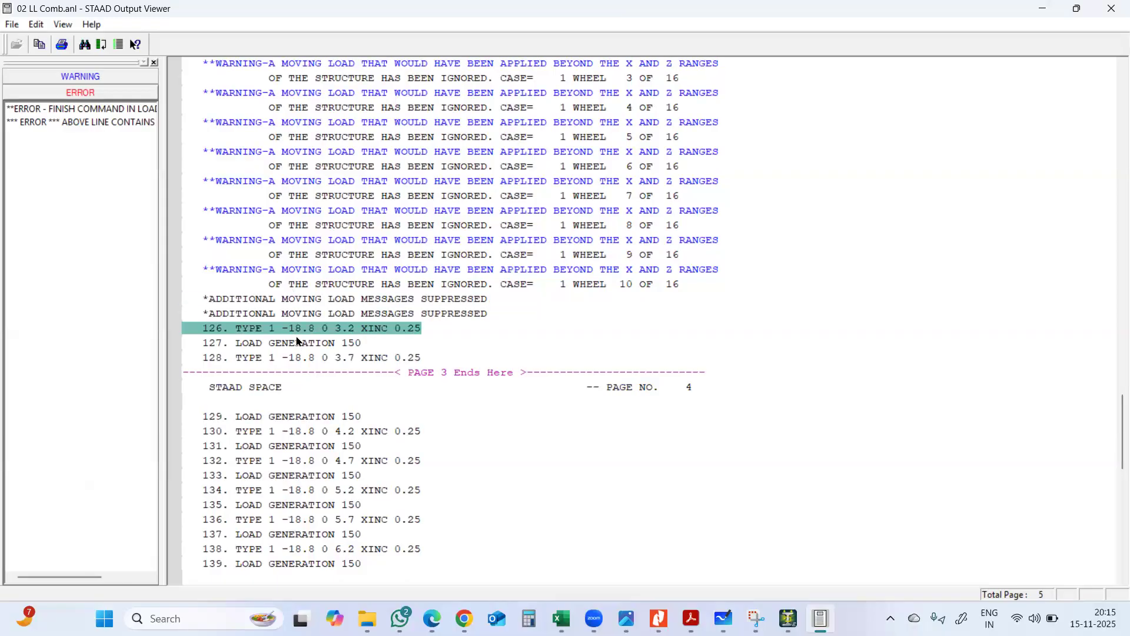
{"action": "left_click", "coordinate": [301, 344]}
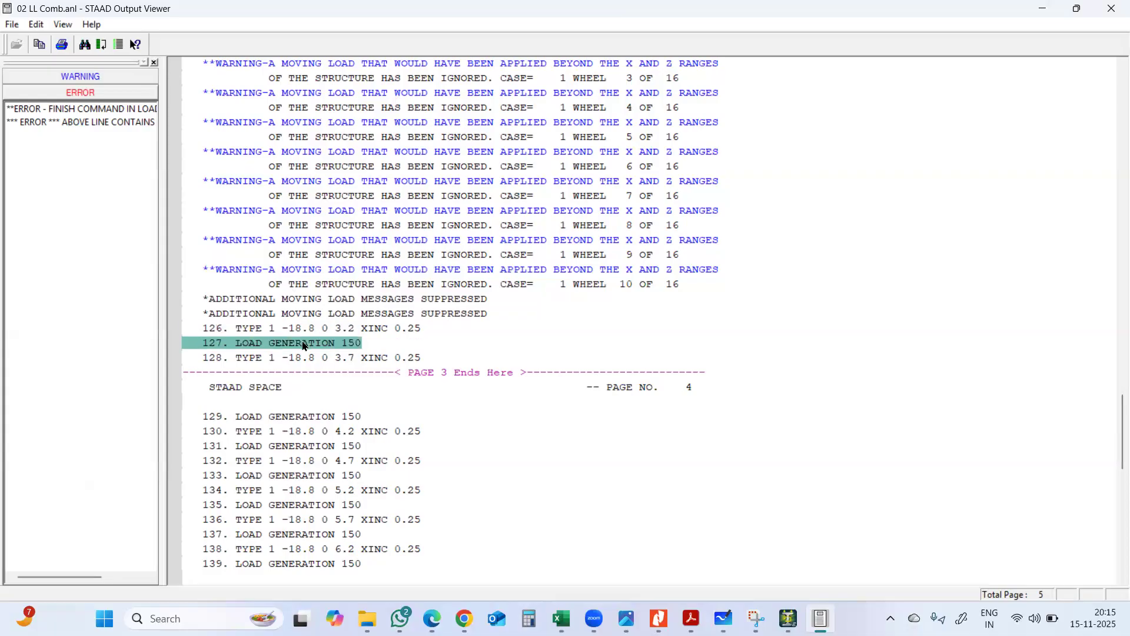
{"action": "scroll", "coordinate": [303, 347], "scroll_direction": "down", "scroll_amount": 1}
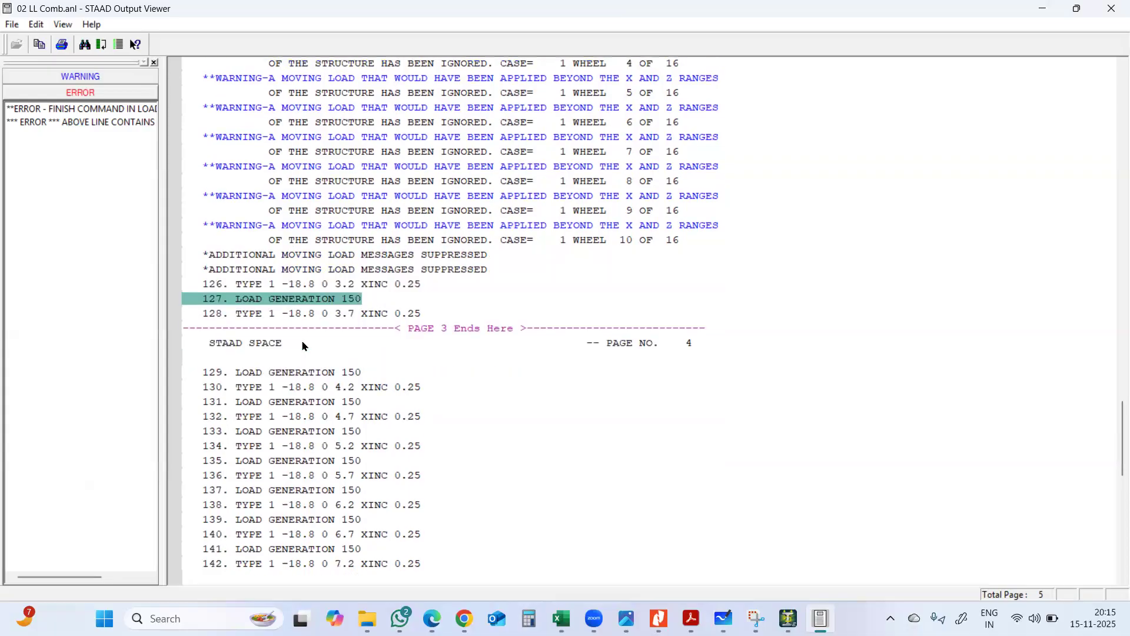
{"action": "left_click", "coordinate": [338, 381]}
{"action": "scroll", "coordinate": [346, 310], "scroll_direction": "up", "scroll_amount": 7}
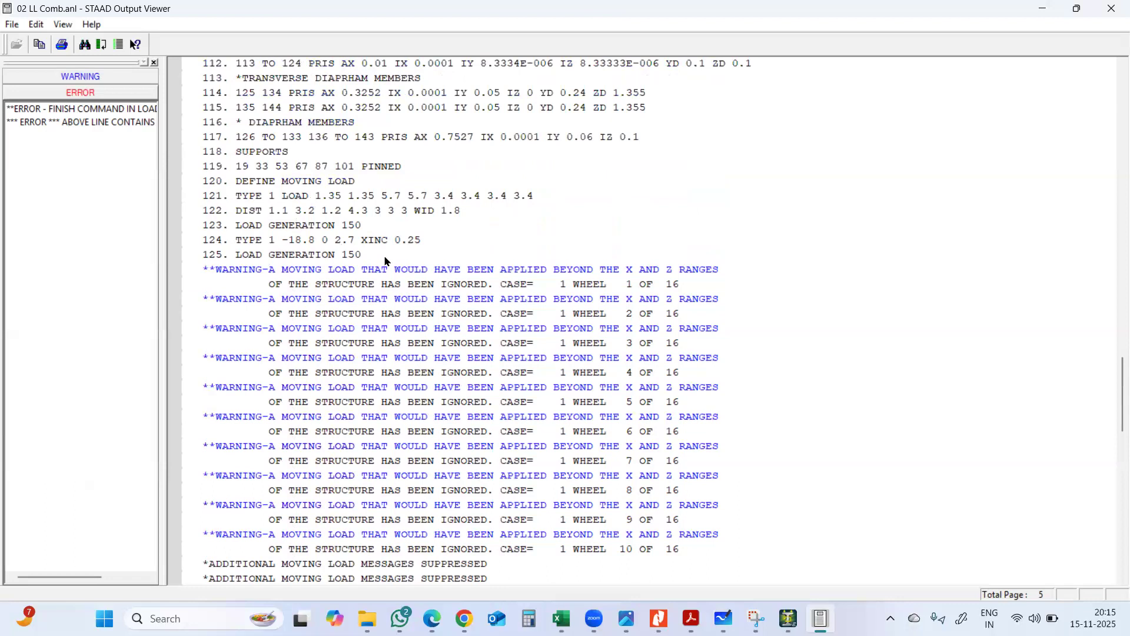
Review the remaining load generation commands and the FINISH command error message, and close the output file
{"action": "scroll", "coordinate": [386, 261], "scroll_direction": "down", "scroll_amount": 4}
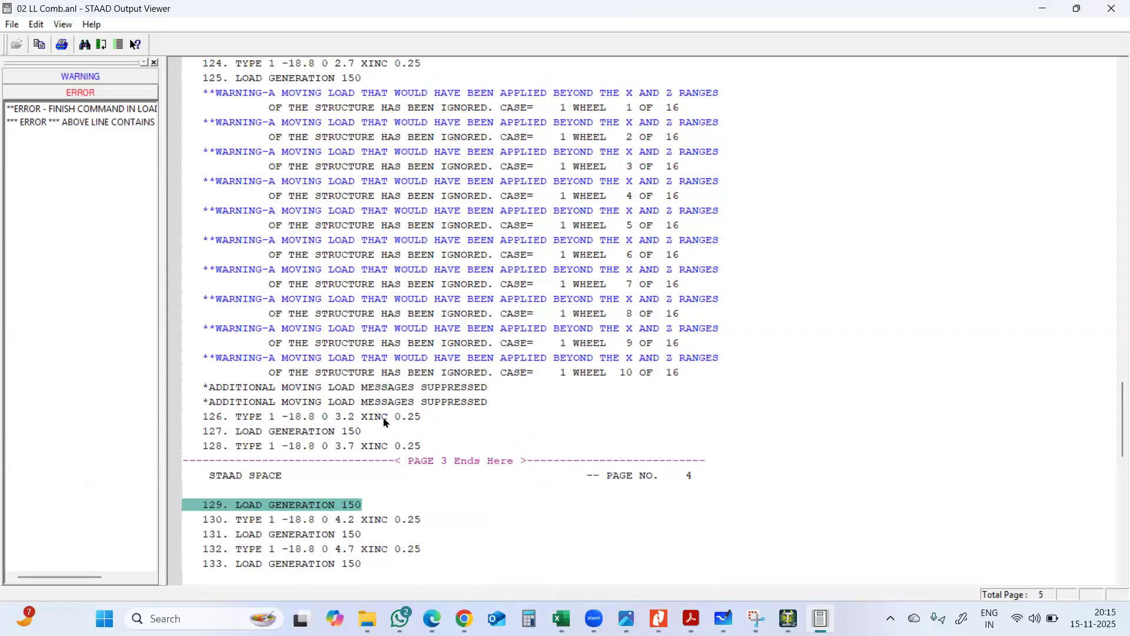
{"action": "scroll", "coordinate": [291, 446], "scroll_direction": "down", "scroll_amount": 2}
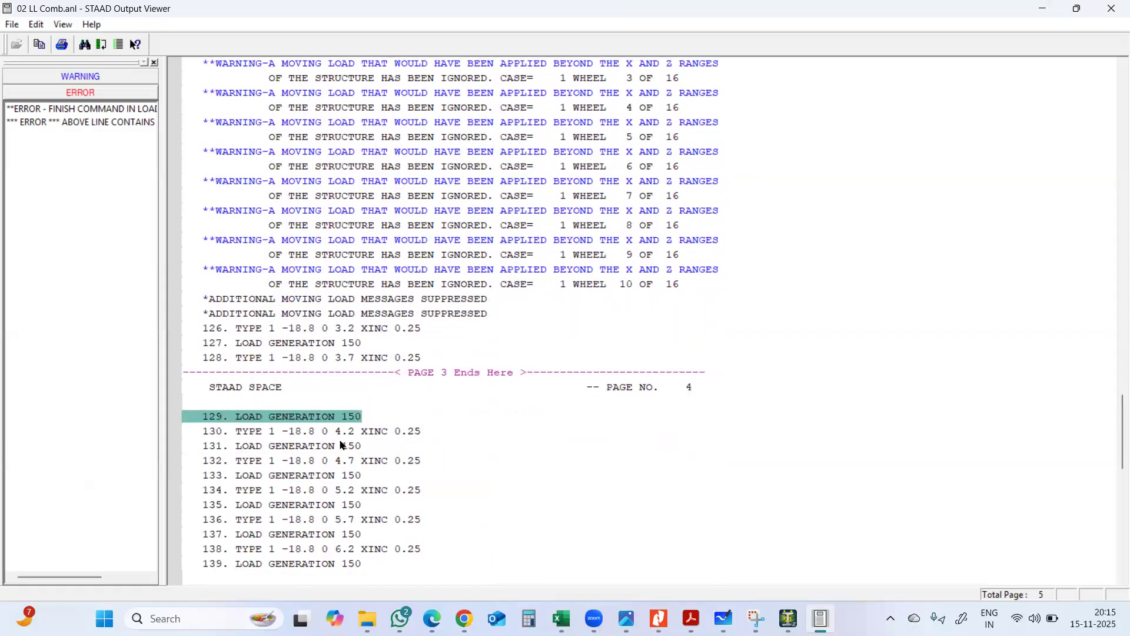
{"action": "scroll", "coordinate": [341, 446], "scroll_direction": "down", "scroll_amount": 8}
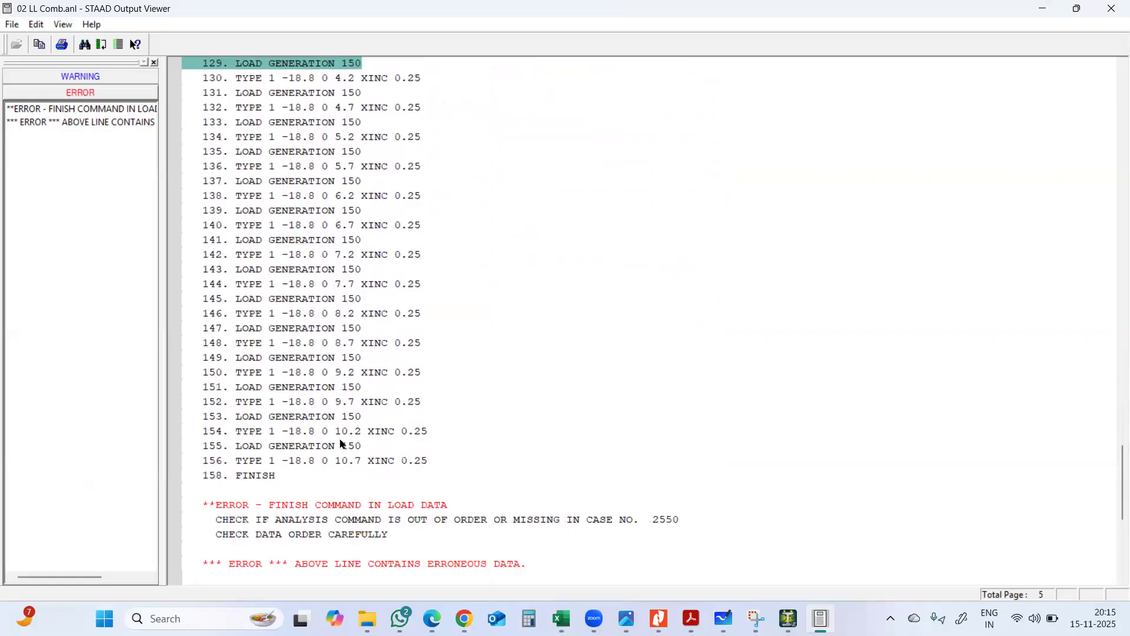
{"action": "scroll", "coordinate": [341, 445], "scroll_direction": "down", "scroll_amount": 3}
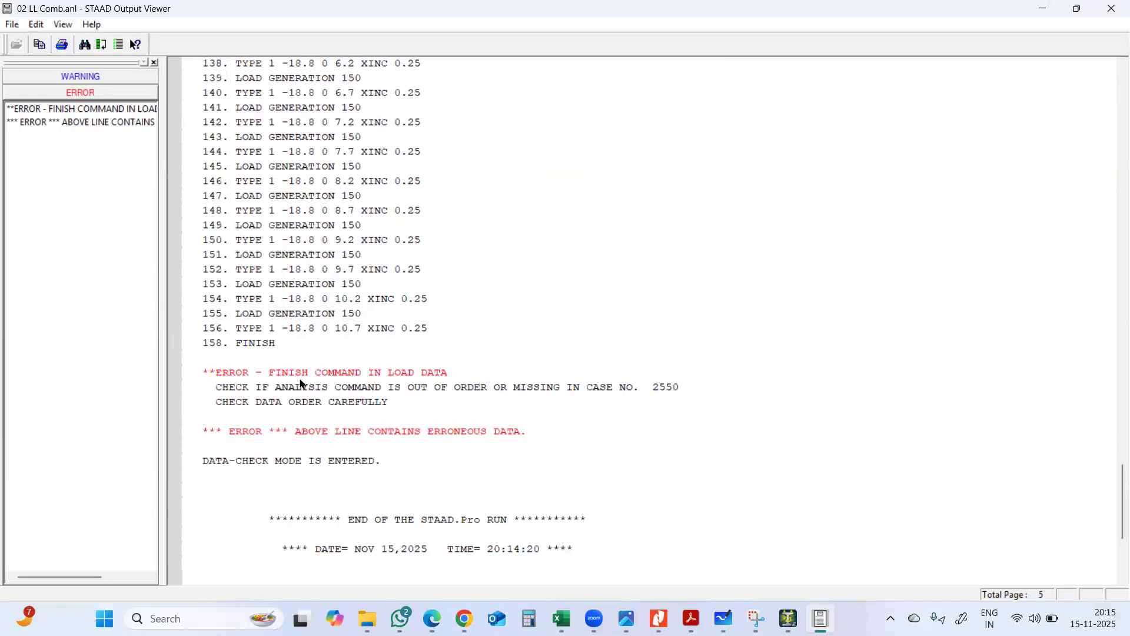
{"action": "left_click", "coordinate": [352, 375]}
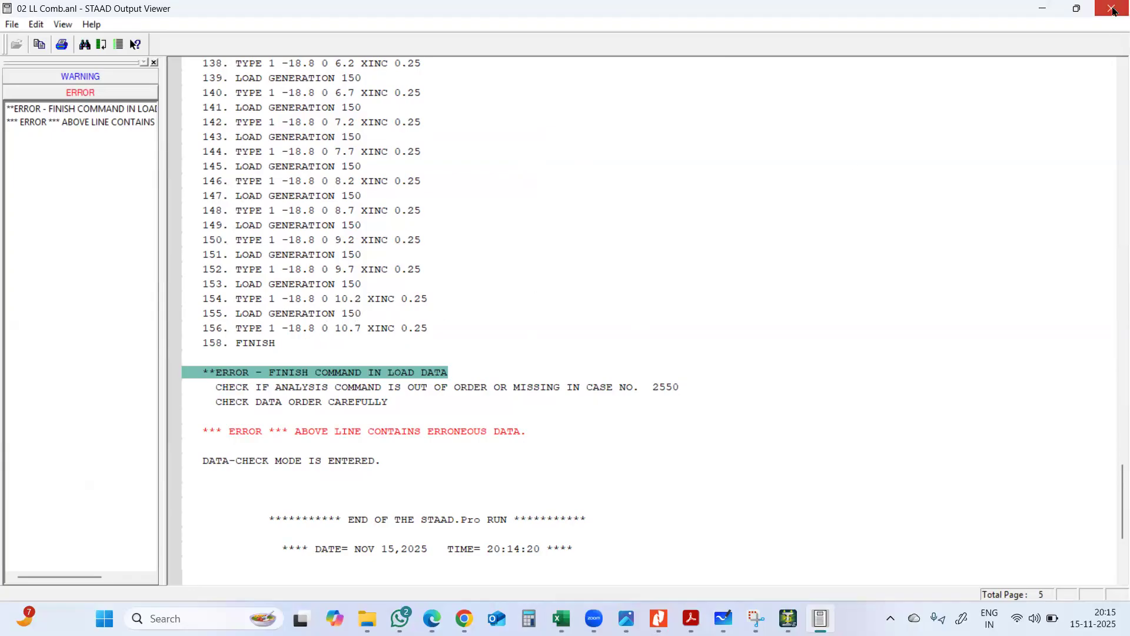
{"action": "left_click", "coordinate": [1111, 8]}
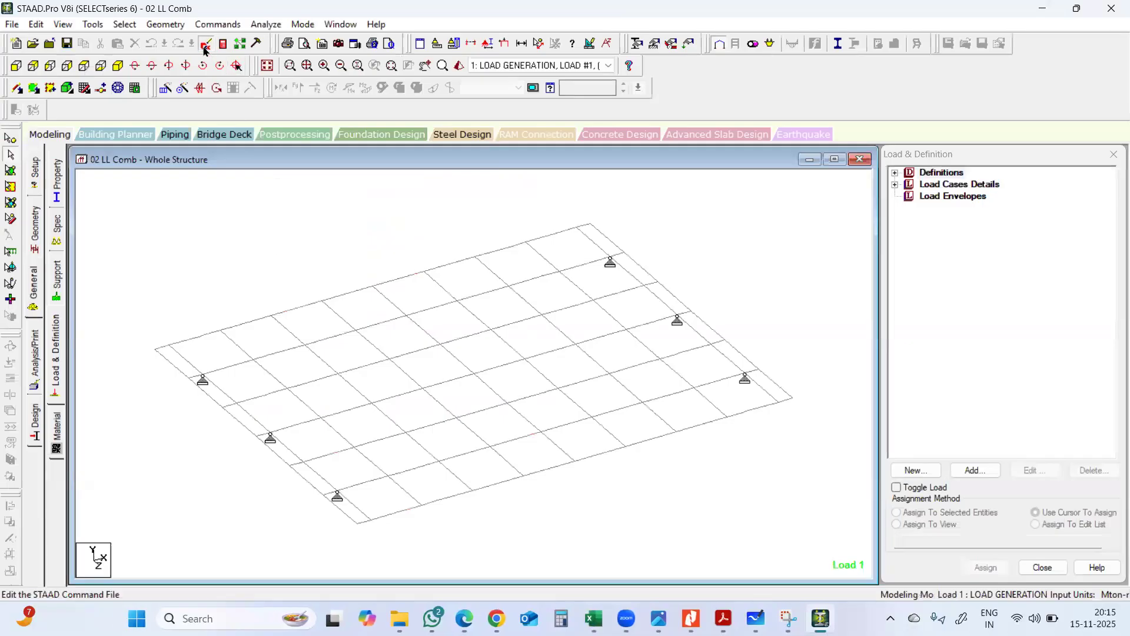
Open the input command file in a maximized editor and review its moving load definition and load generation commands
{"action": "left_click", "coordinate": [238, 66]}
{"action": "scroll", "coordinate": [505, 335], "scroll_direction": "down", "scroll_amount": 20}
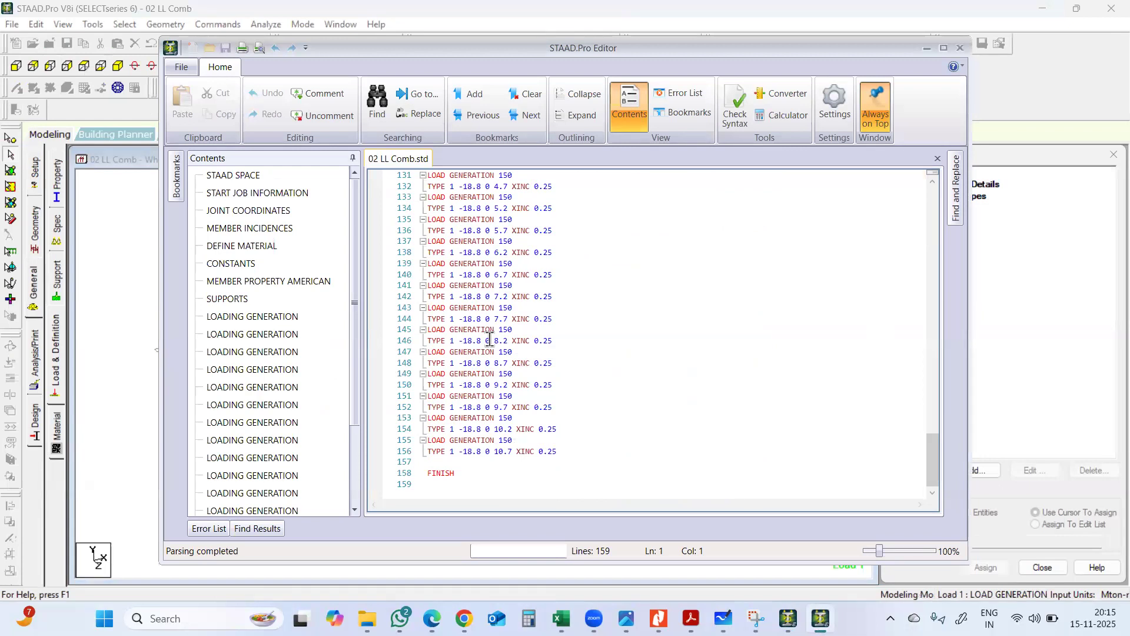
{"action": "scroll", "coordinate": [489, 339], "scroll_direction": "up", "scroll_amount": 7}
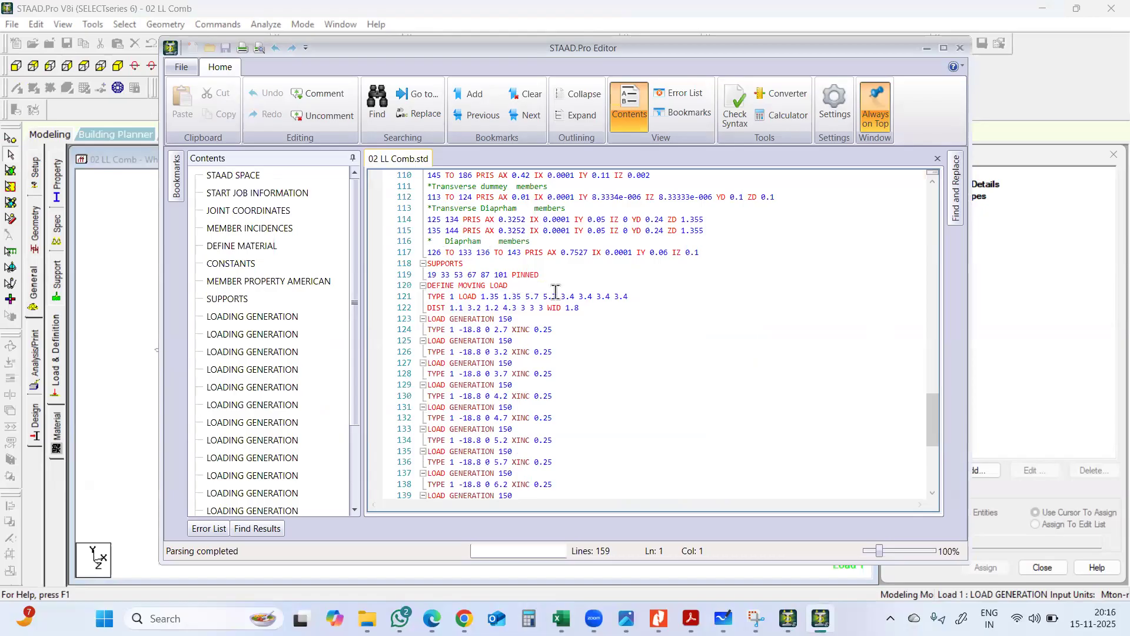
{"action": "scroll", "coordinate": [552, 291], "scroll_direction": "up", "scroll_amount": 2}
{"action": "scroll", "coordinate": [554, 291], "scroll_direction": "up", "scroll_amount": 2}
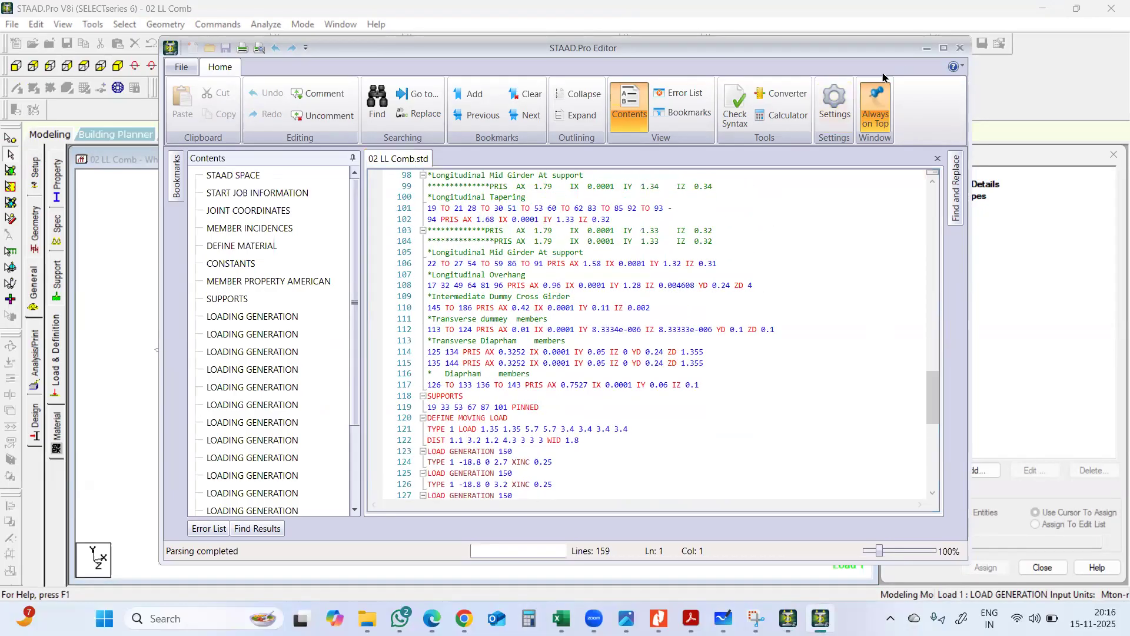
{"action": "left_click", "coordinate": [942, 48]}
Insert a PERFORM ANALYSIS command between the last load generation line and FINISH, and save the input file on closing
{"action": "scroll", "coordinate": [449, 310], "scroll_direction": "down", "scroll_amount": 3}
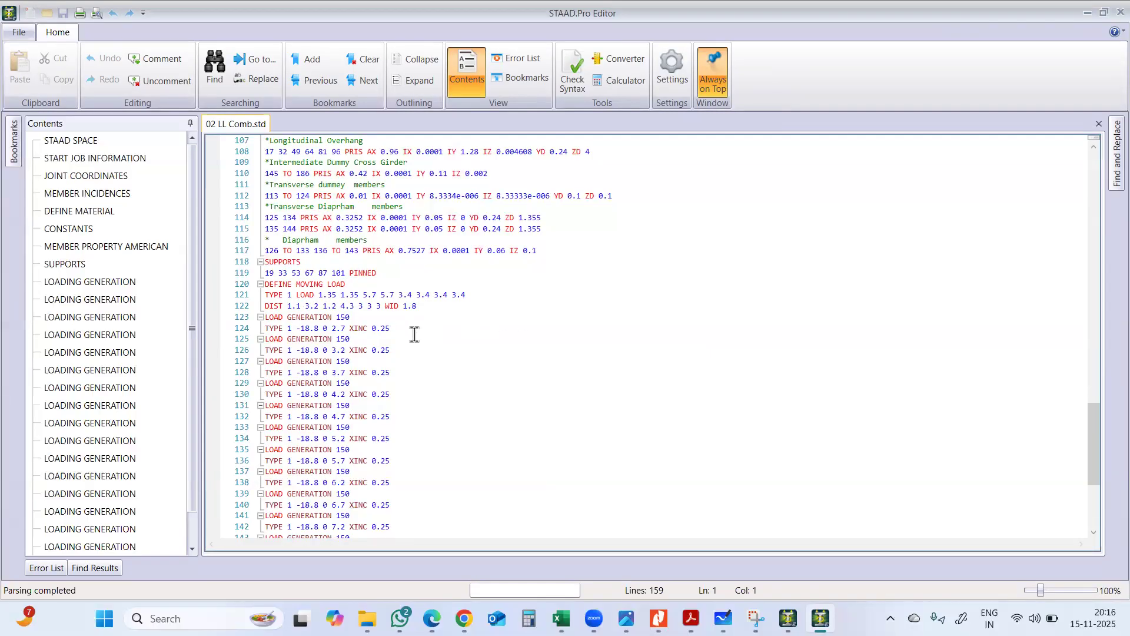
{"action": "scroll", "coordinate": [414, 335], "scroll_direction": "down", "scroll_amount": 6}
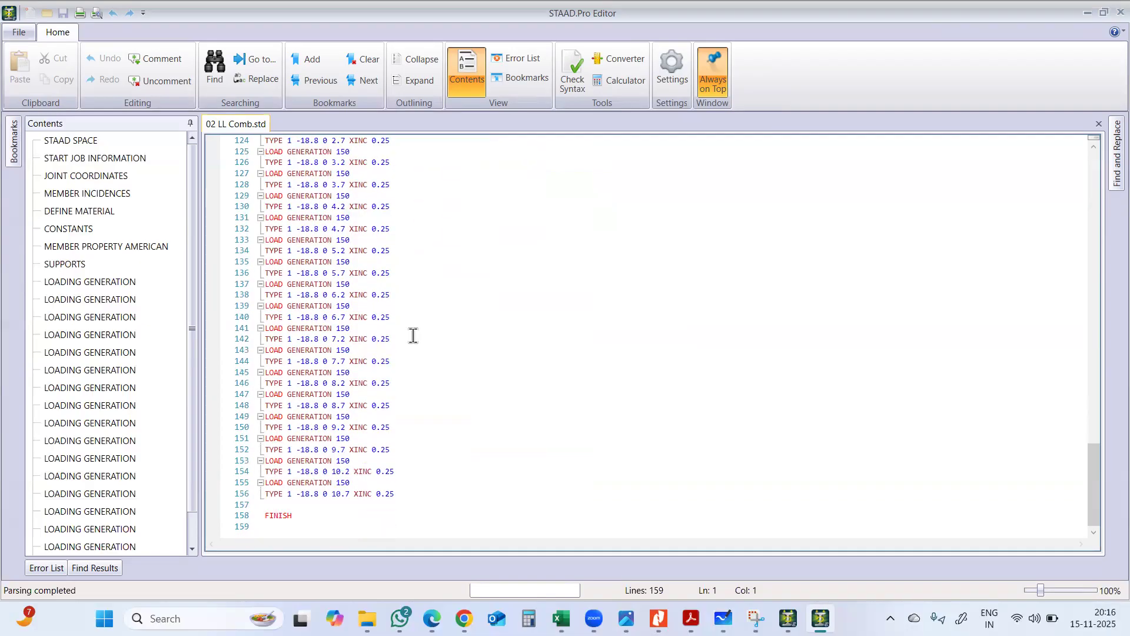
{"action": "left_click", "coordinate": [422, 495]}
{"action": "key", "text": "Return"}
{"action": "key", "text": "Return"}
{"action": "key", "text": "Return"}
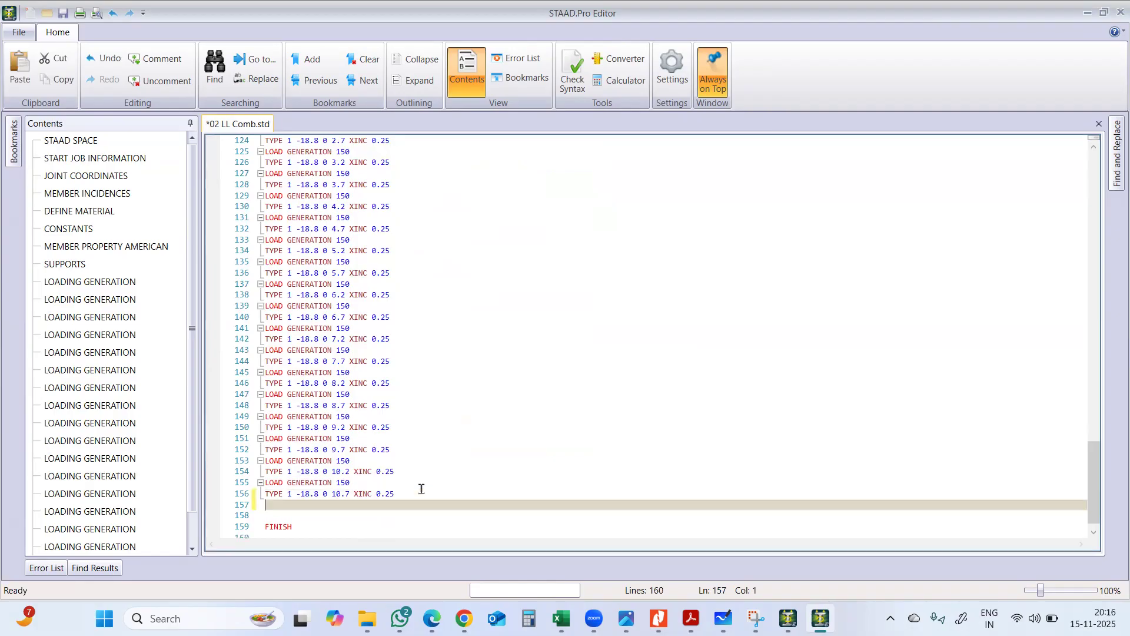
{"action": "type", "text": "PERF"}
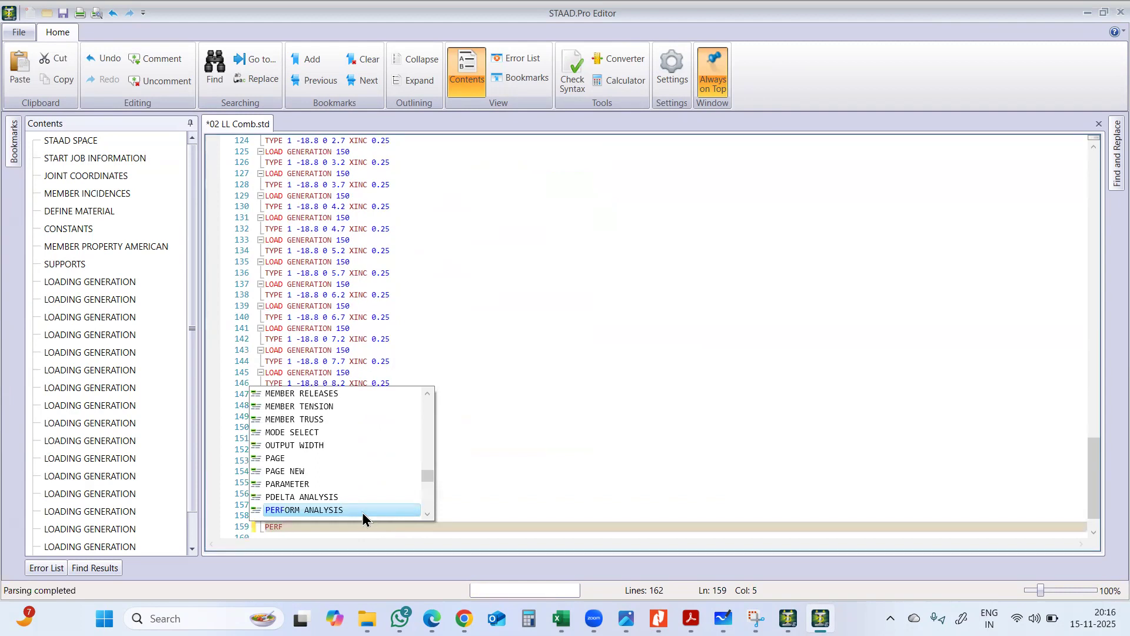
{"action": "double_click", "coordinate": [326, 511]}
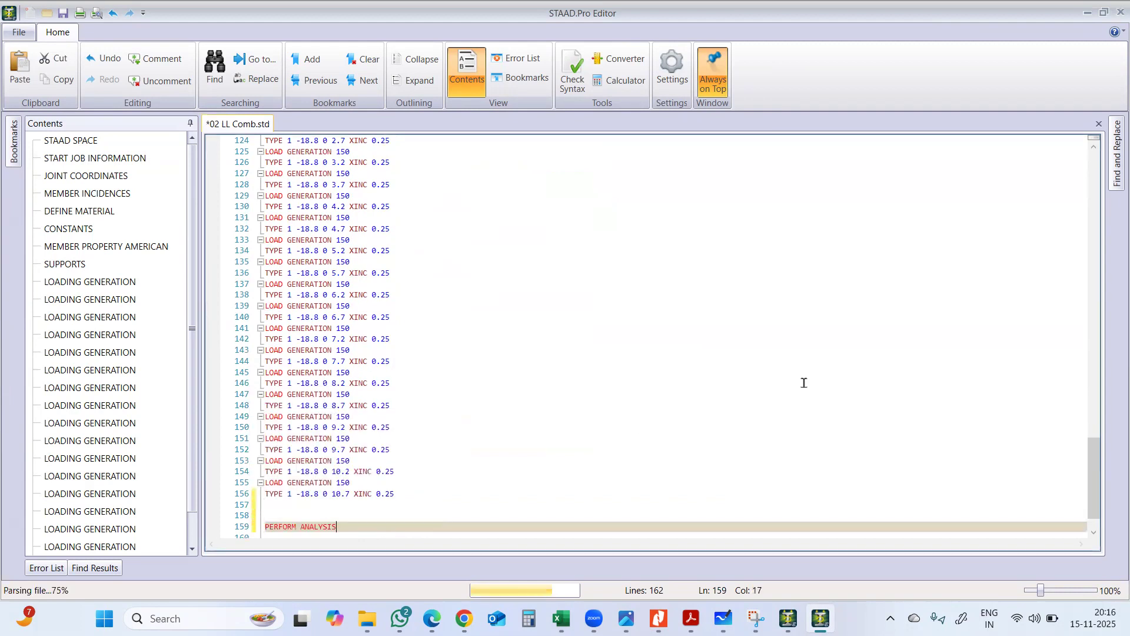
{"action": "left_click", "coordinate": [1115, 10]}
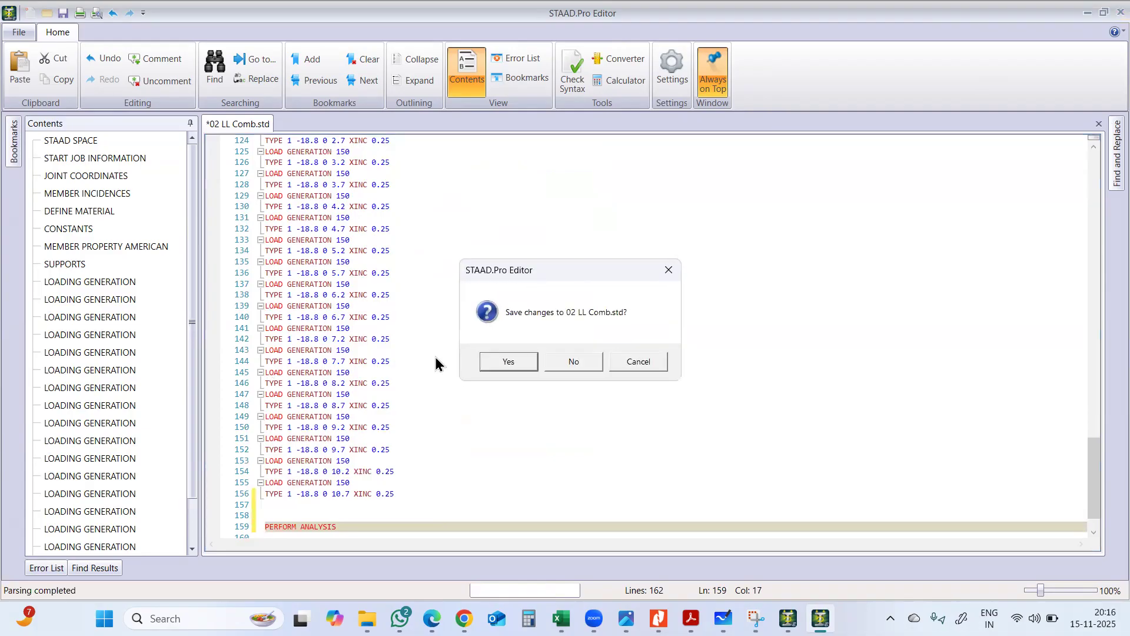
{"action": "left_click", "coordinate": [518, 366]}
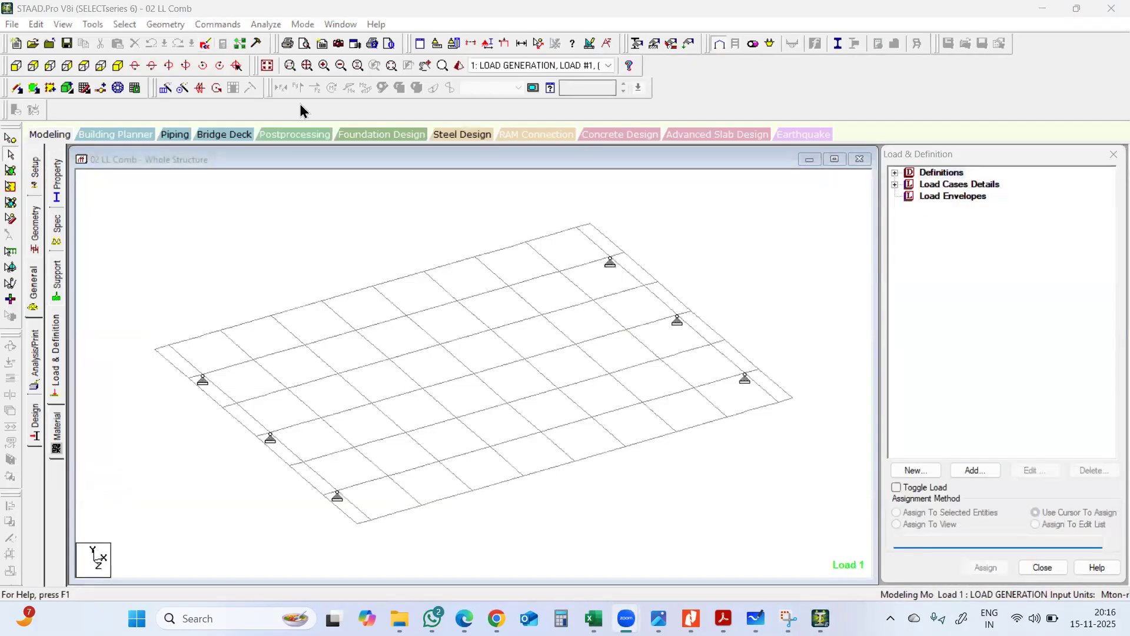
Run the analysis, check its error and warning summary, and stay in modeling mode
{"action": "left_click", "coordinate": [274, 25]}
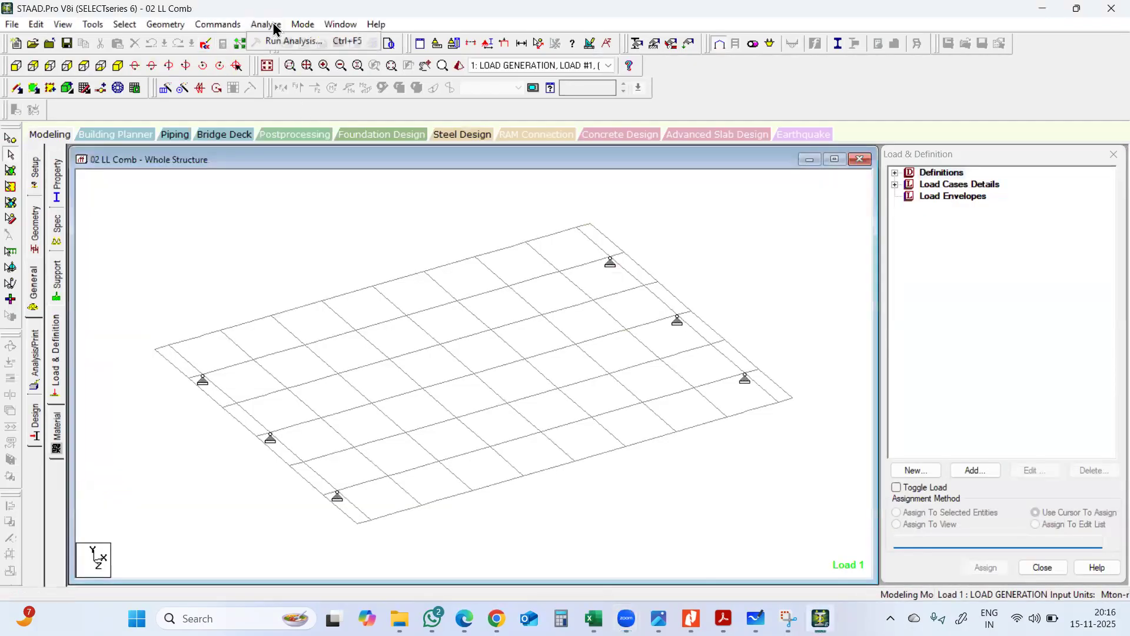
{"action": "left_click", "coordinate": [268, 41]}
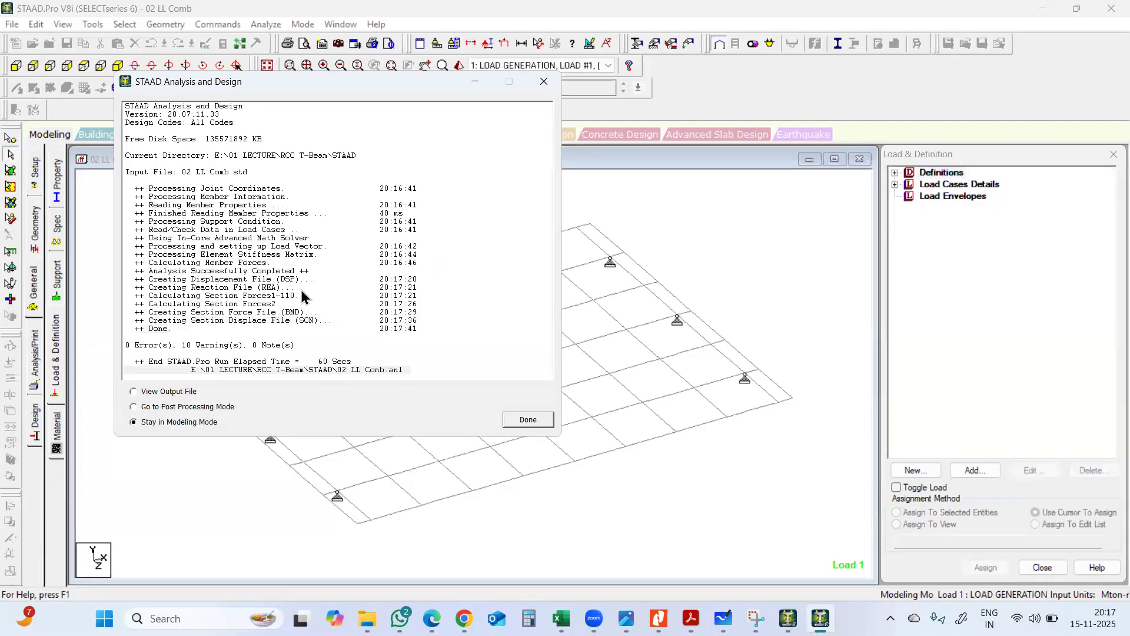
{"action": "left_click", "coordinate": [154, 347]}
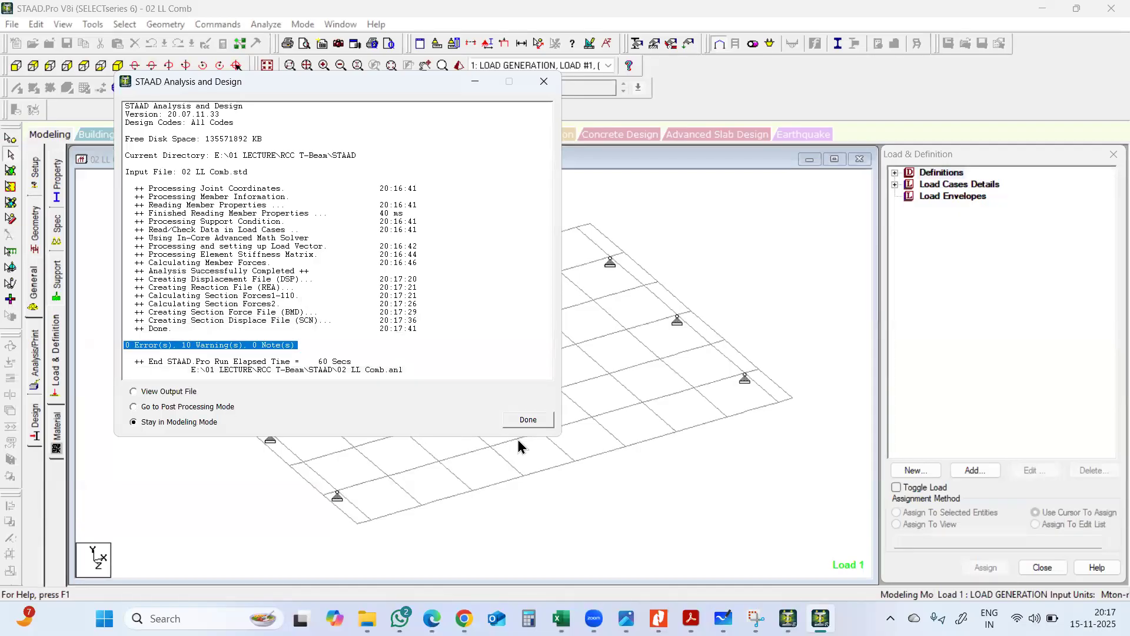
{"action": "left_click", "coordinate": [528, 420]}
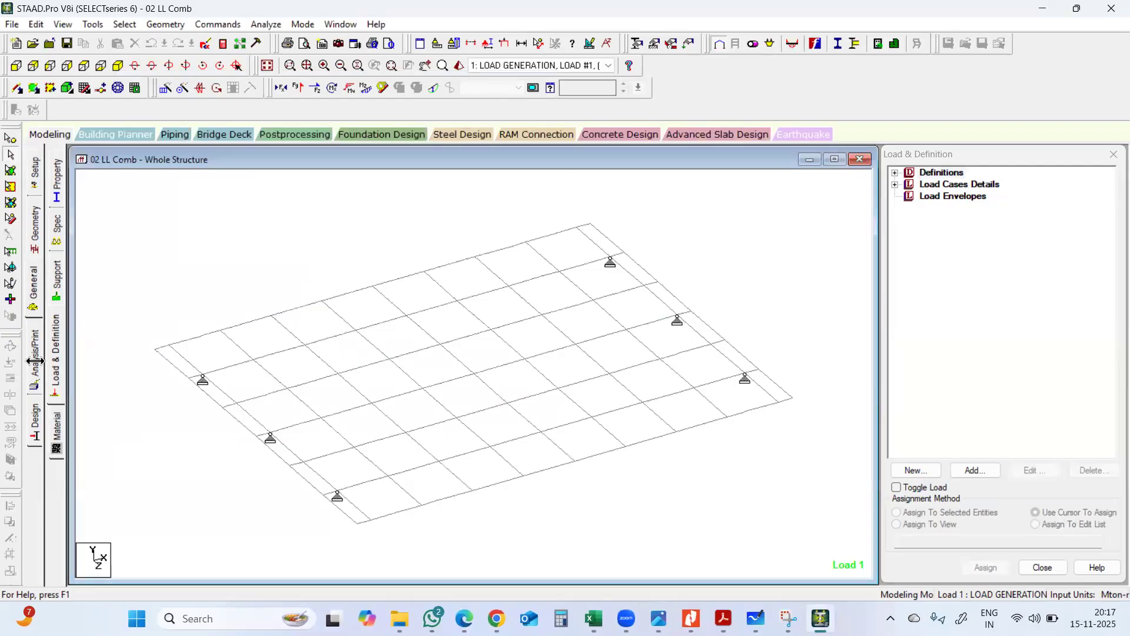
{"action": "left_click", "coordinate": [34, 360]}
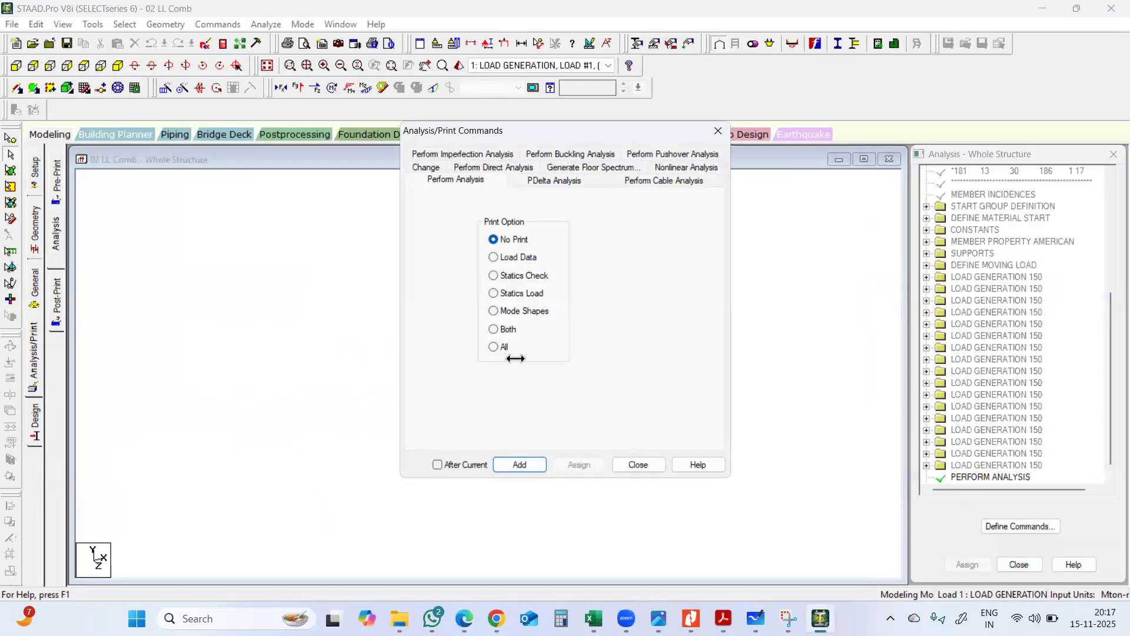
{"action": "left_click", "coordinate": [502, 345]}
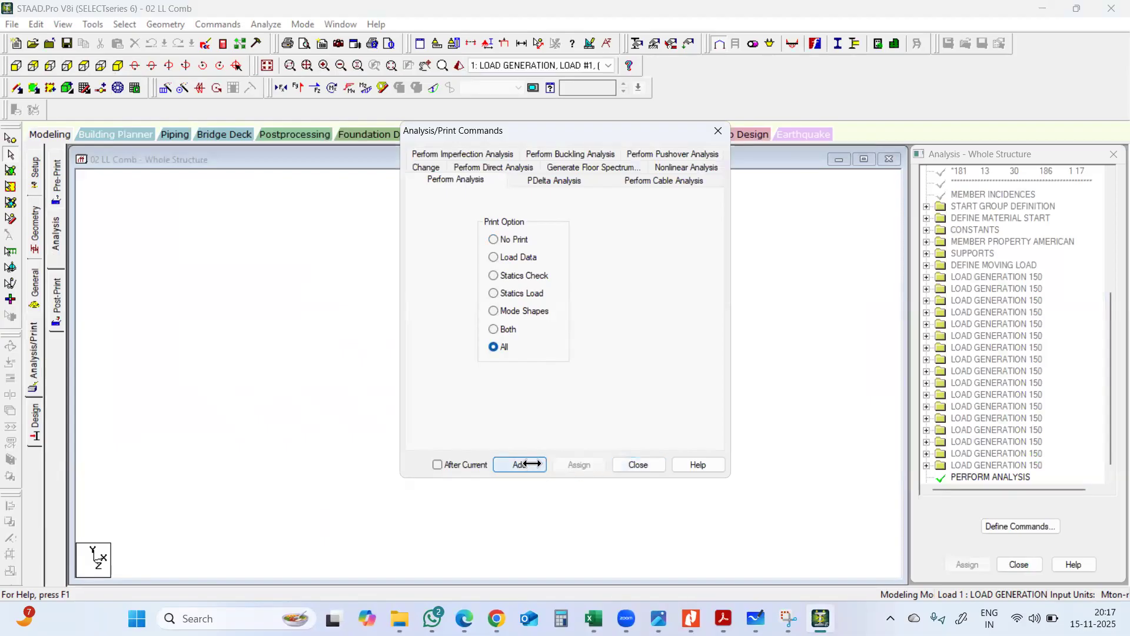
{"action": "left_click", "coordinate": [718, 132]}
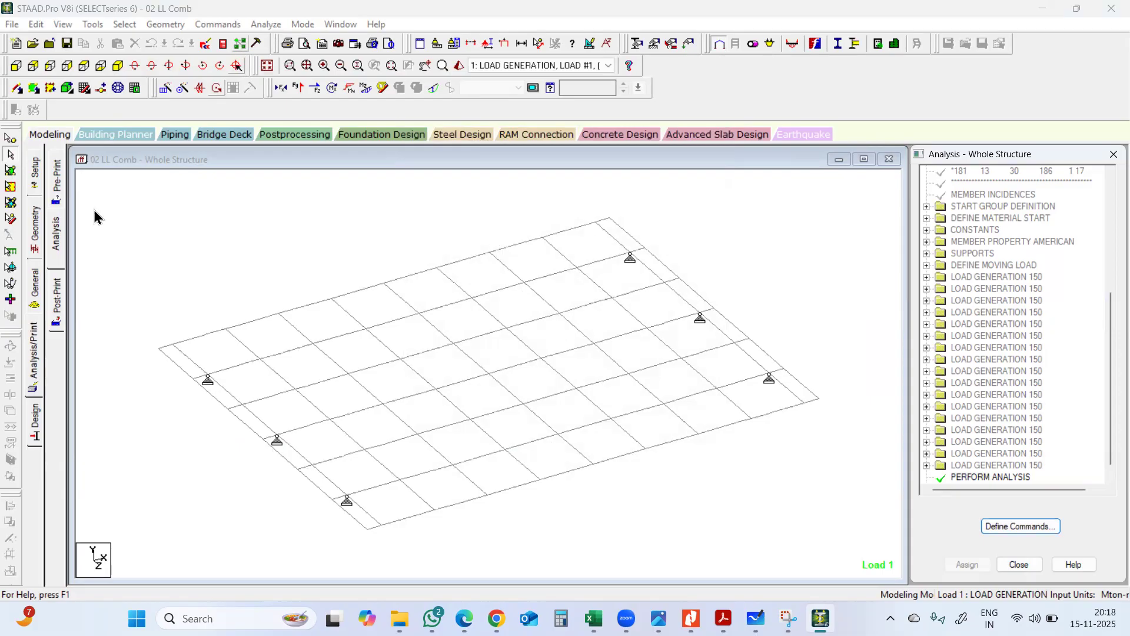
Add load envelope 1 of type STRENGTH containing all the generated load cases, accepting deletion of the old result files
{"action": "left_click", "coordinate": [41, 138]}
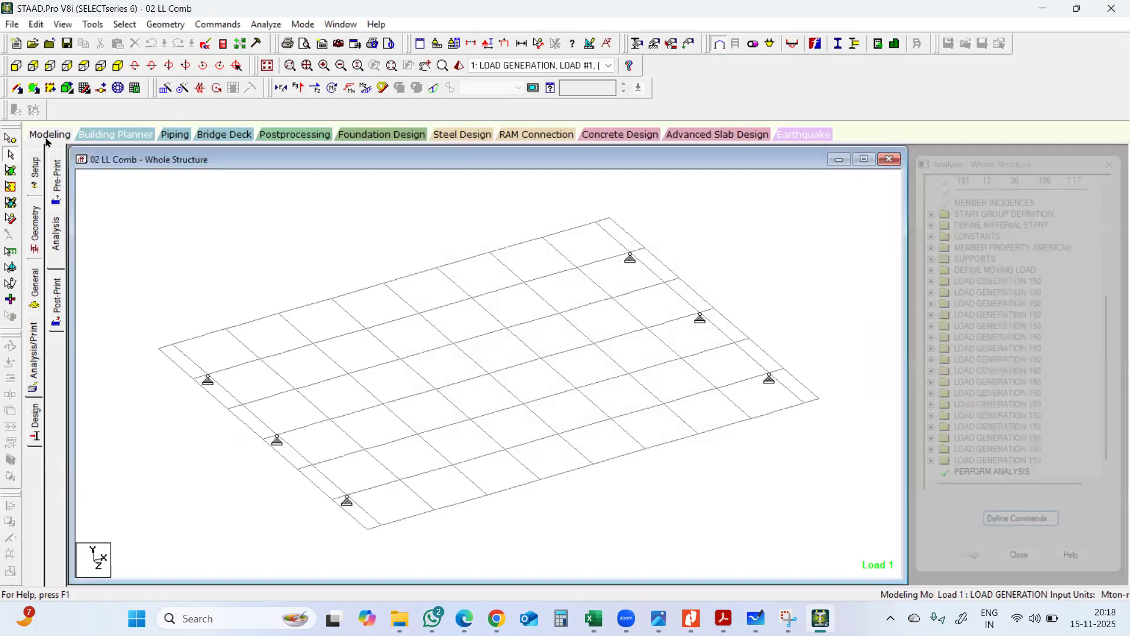
{"action": "left_click", "coordinate": [37, 283]}
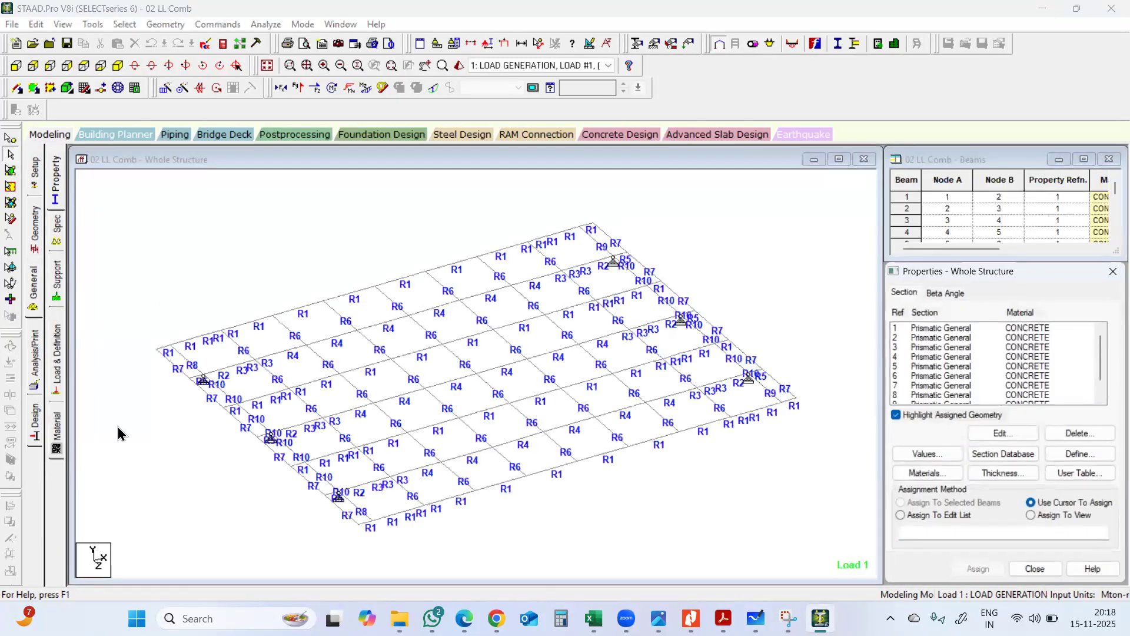
{"action": "left_click", "coordinate": [57, 368]}
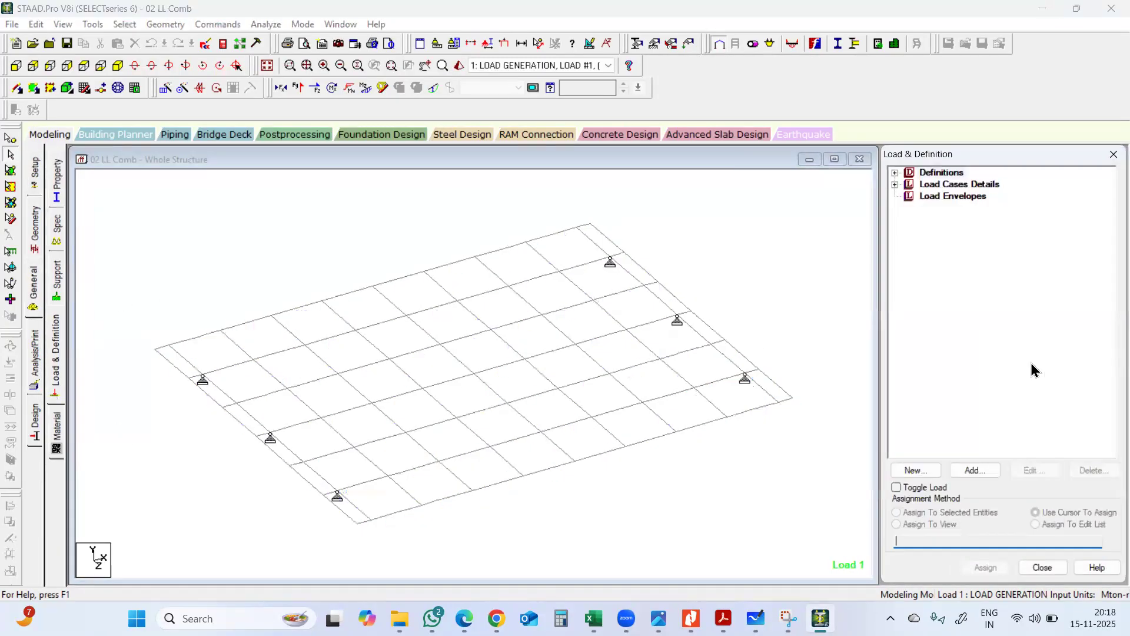
{"action": "left_click", "coordinate": [948, 196]}
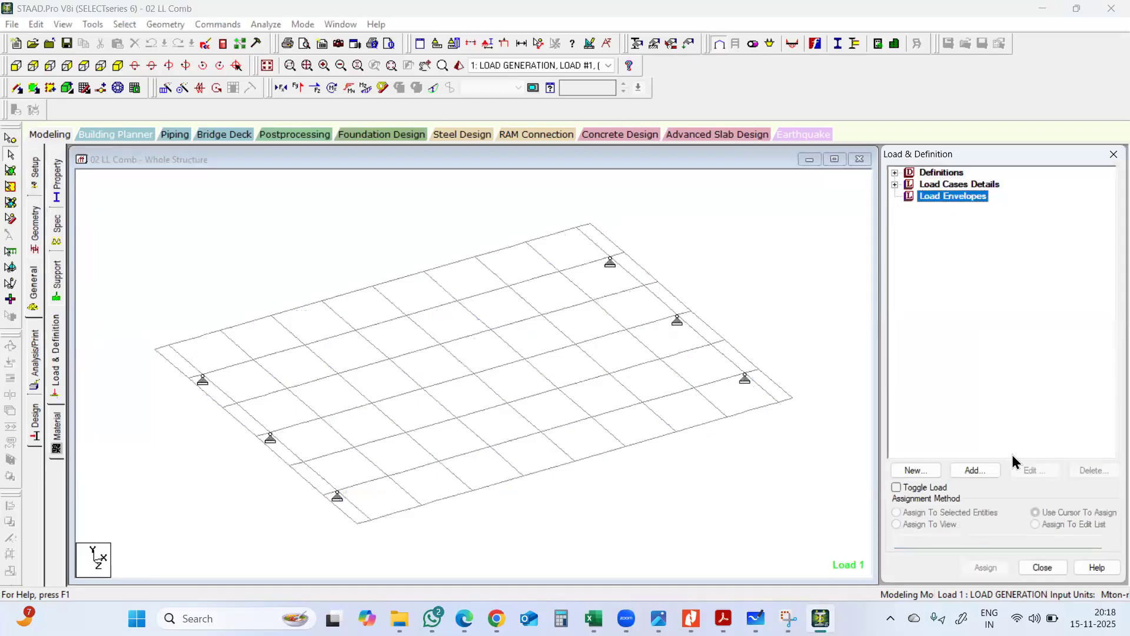
{"action": "left_click", "coordinate": [981, 469]}
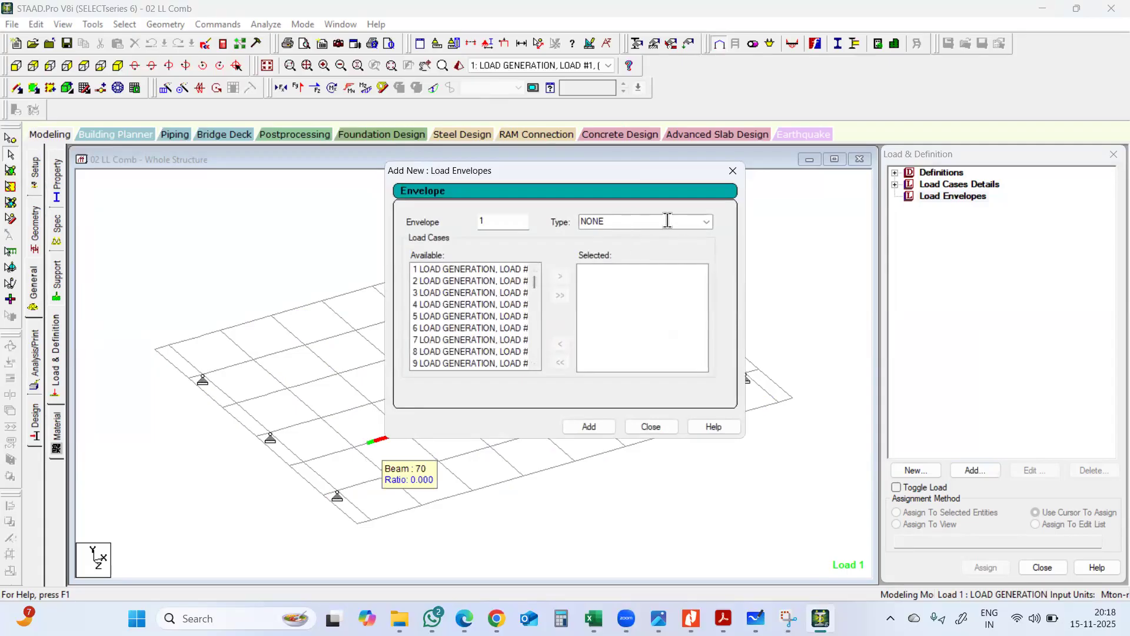
{"action": "left_click", "coordinate": [705, 222]}
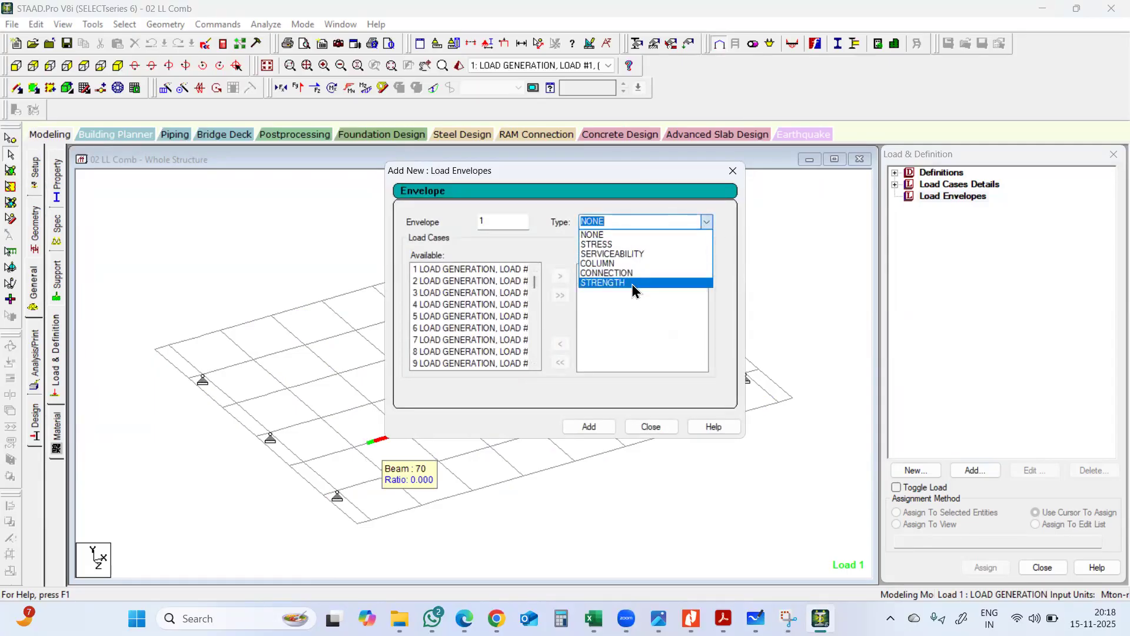
{"action": "left_click", "coordinate": [631, 274]}
{"action": "left_click", "coordinate": [488, 282]}
{"action": "left_click", "coordinate": [565, 297]}
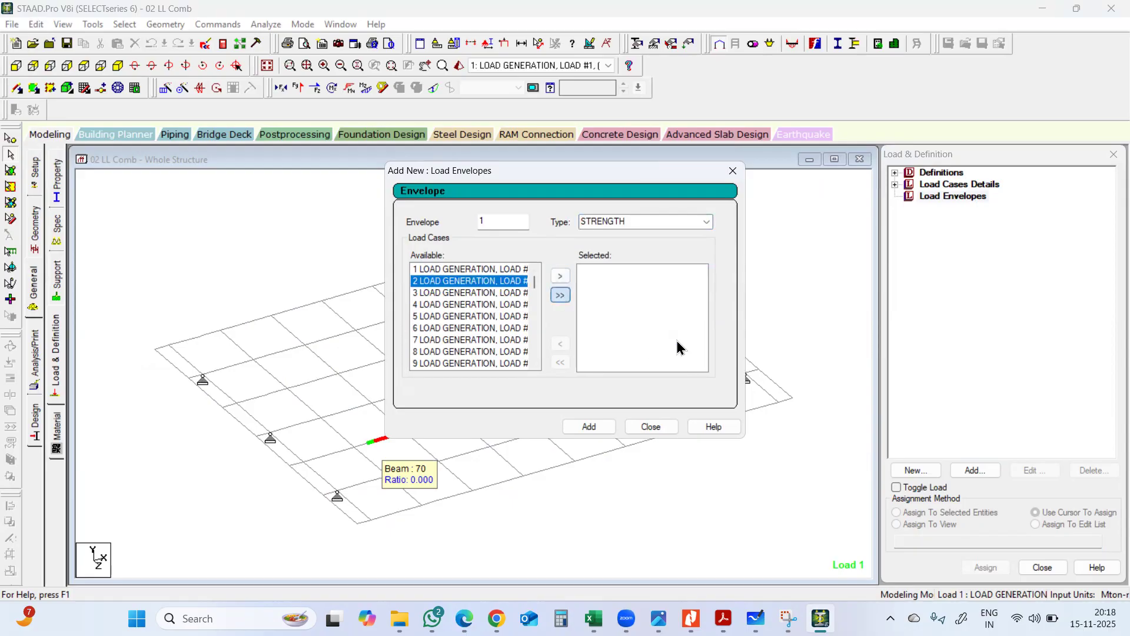
{"action": "left_click", "coordinate": [596, 427]}
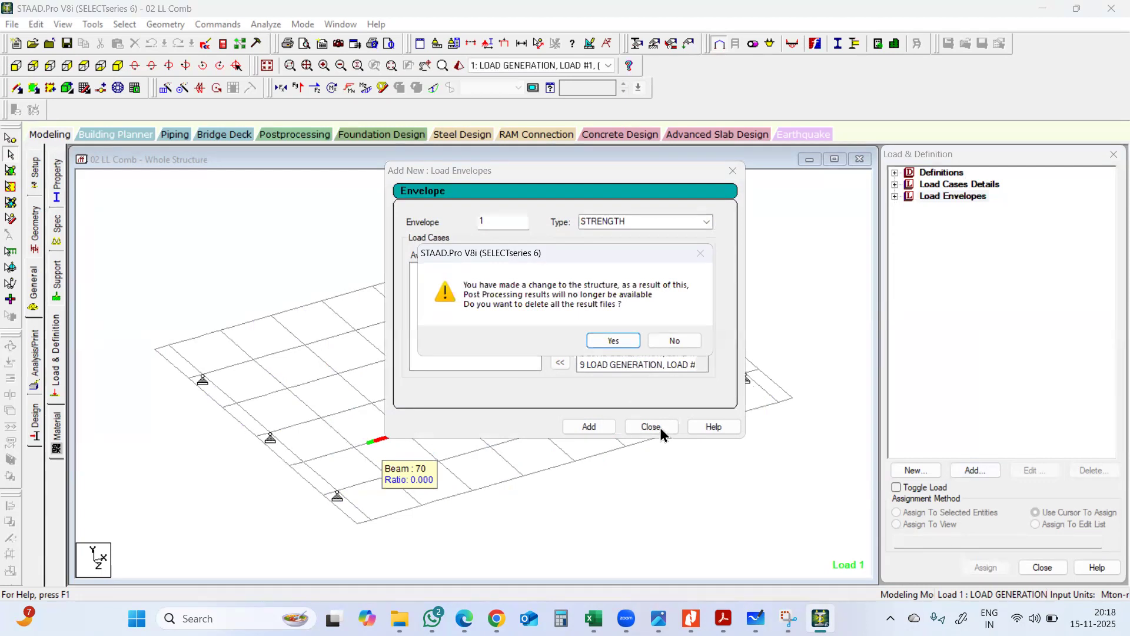
{"action": "left_click", "coordinate": [613, 342]}
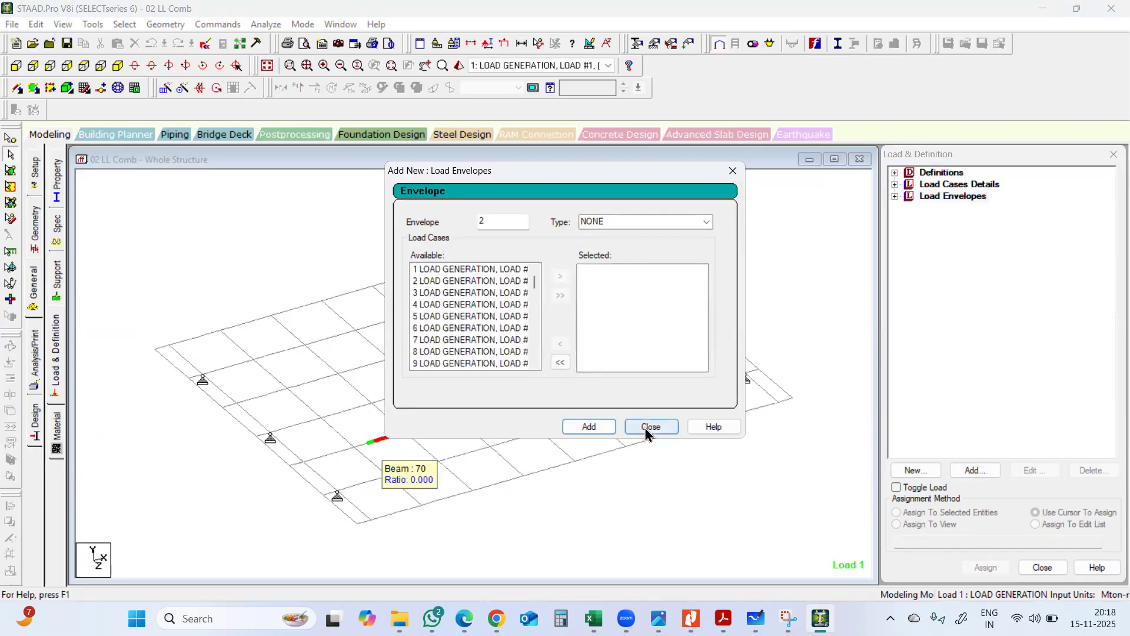
{"action": "left_click", "coordinate": [646, 430]}
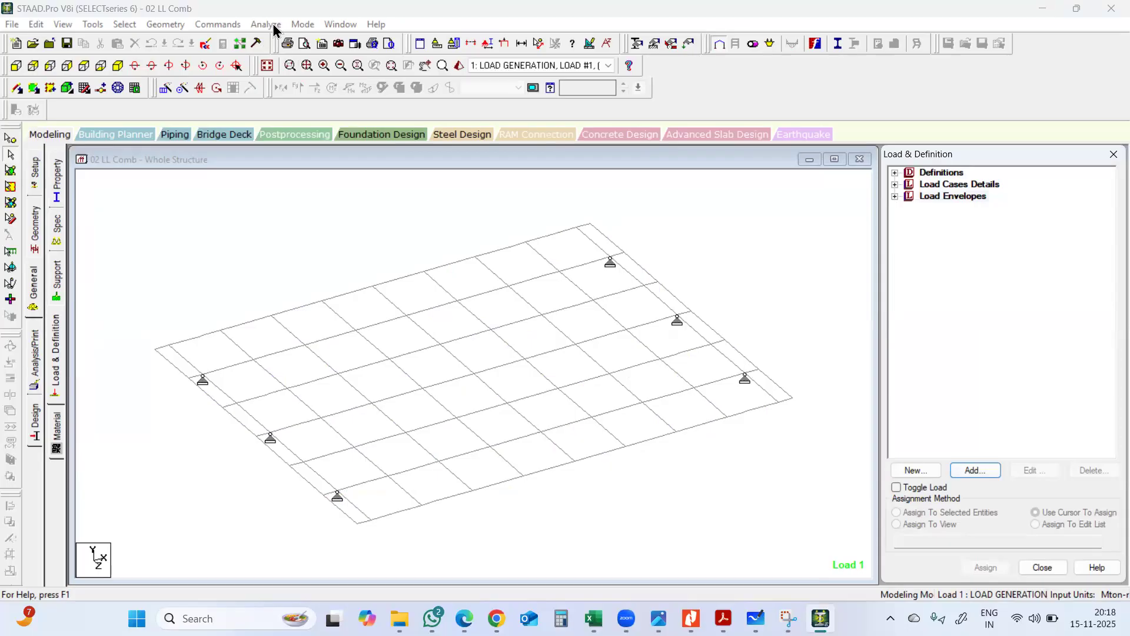
Run the analysis again with the new load envelope, check its error and warning summary, and stay in modeling mode
{"action": "left_click", "coordinate": [260, 255]}
{"action": "left_click", "coordinate": [270, 25]}
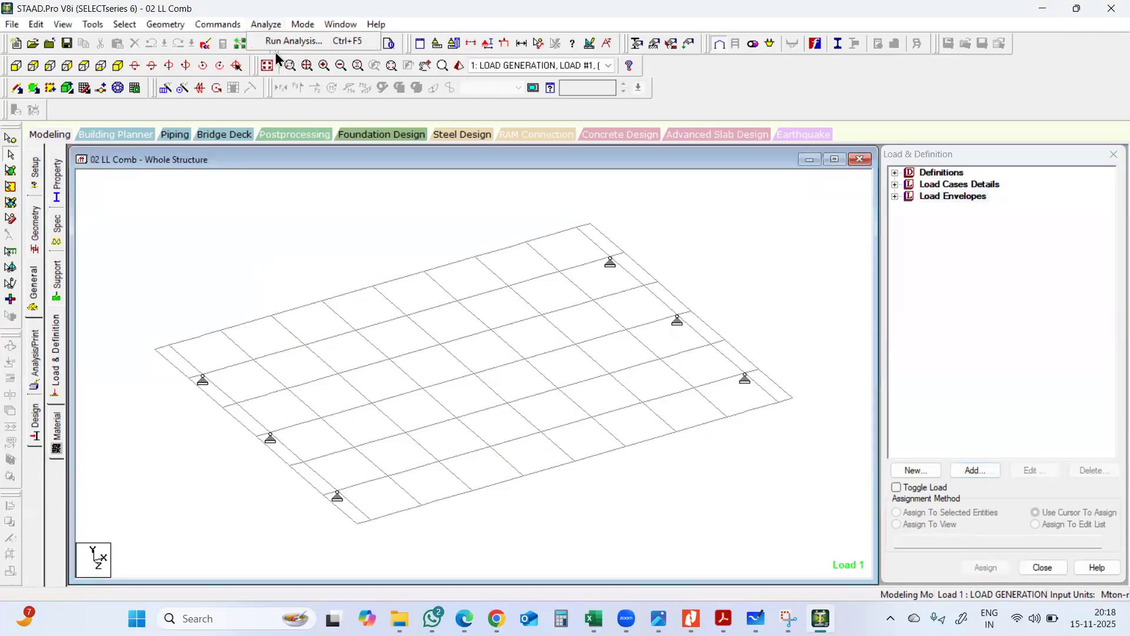
{"action": "left_click", "coordinate": [293, 42]}
{"action": "left_click", "coordinate": [490, 326]}
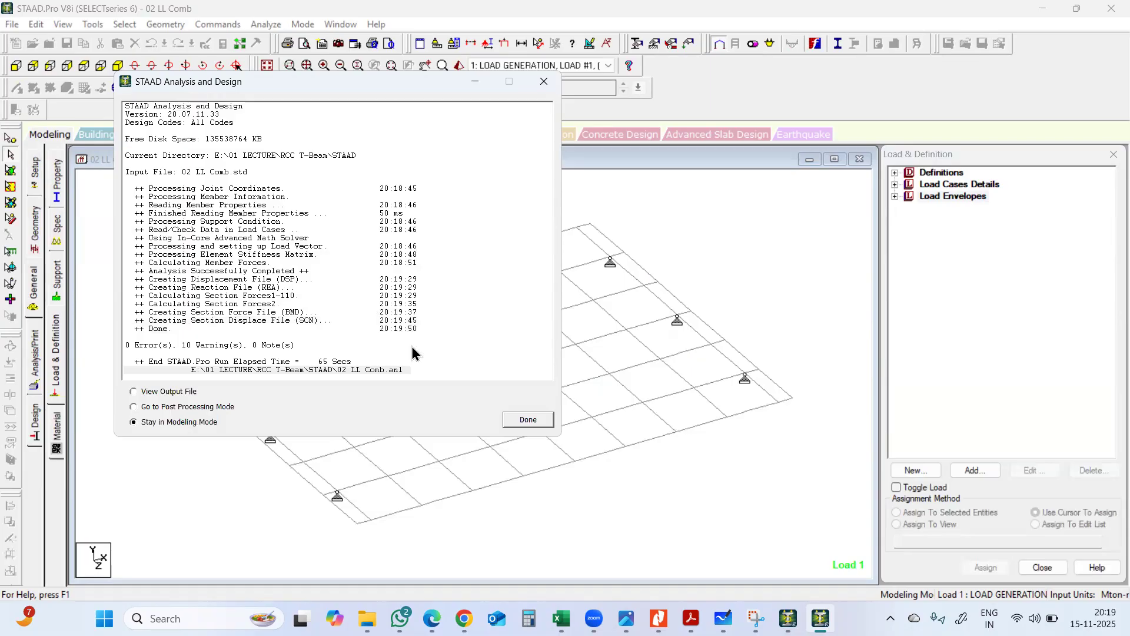
{"action": "left_click", "coordinate": [529, 421]}
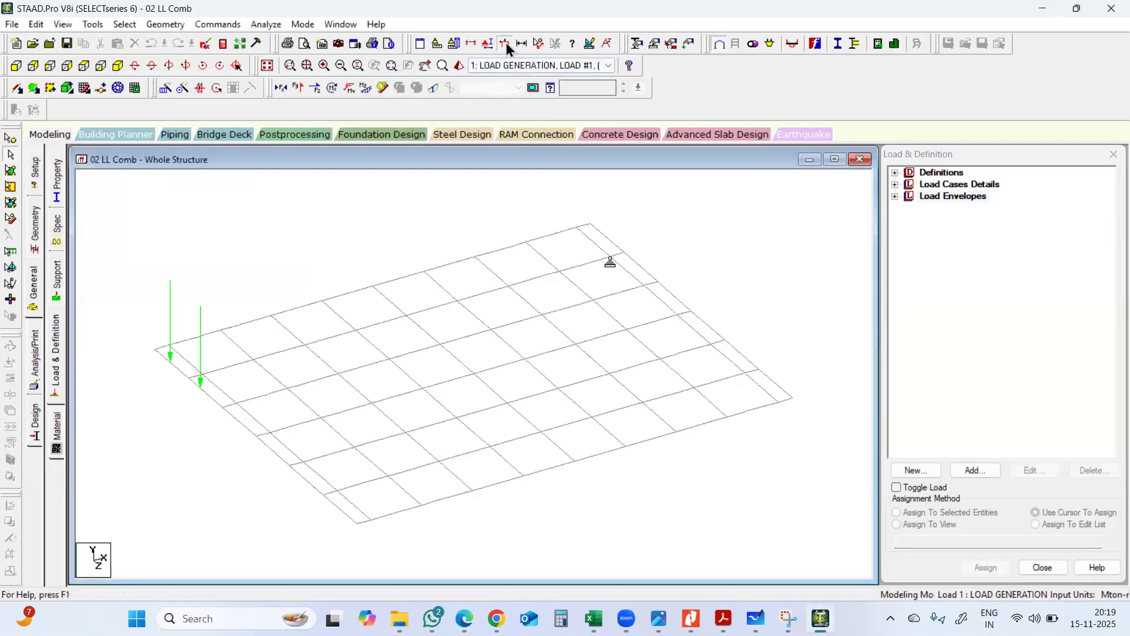
Expand the load cases and display the TYPE 1 moving load of generated cases 1 - 150 on the deck
{"action": "left_click", "coordinate": [895, 185]}
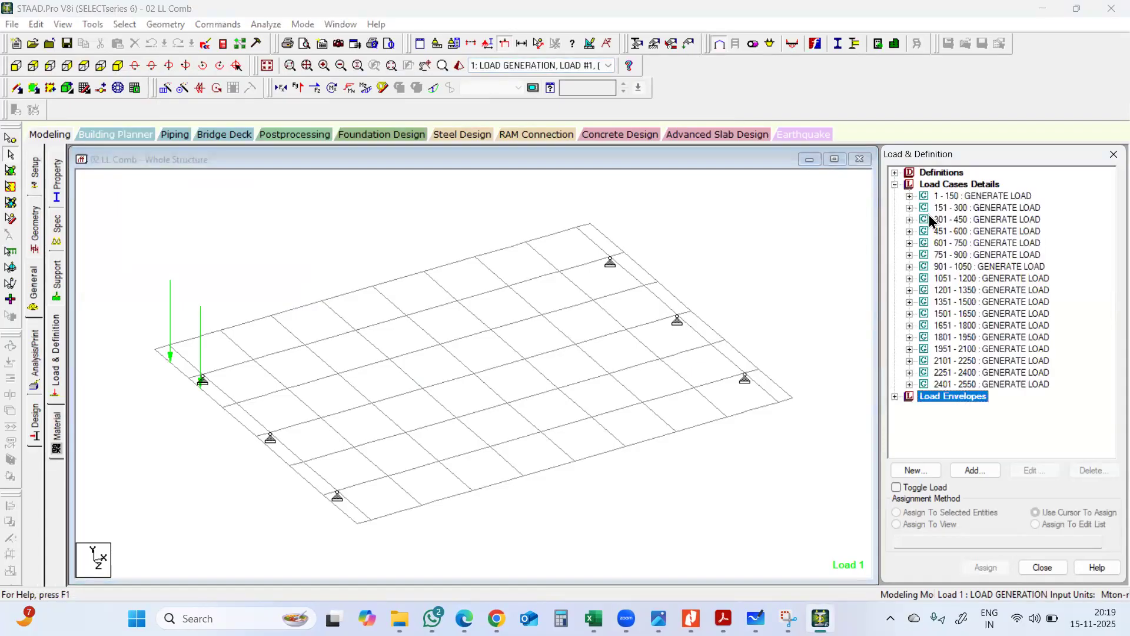
{"action": "left_click", "coordinate": [910, 196]}
{"action": "left_click", "coordinate": [966, 208]}
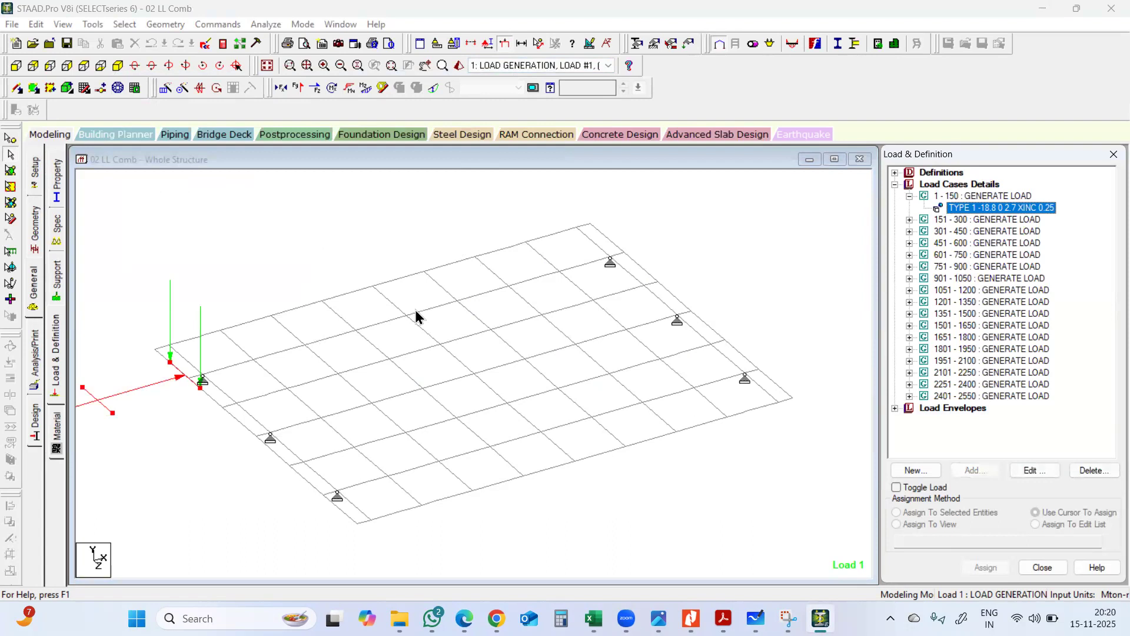
Turn on the Load Values labels for the structure view
{"action": "left_click", "coordinate": [306, 241]}
{"action": "right_click", "coordinate": [306, 242]}
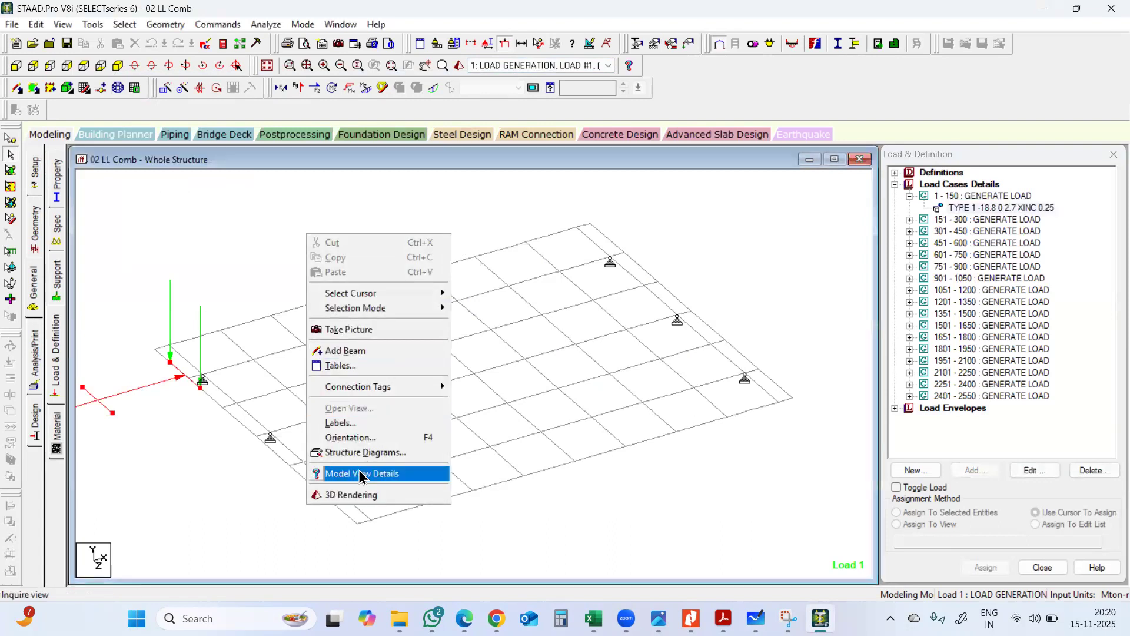
{"action": "left_click", "coordinate": [366, 424]}
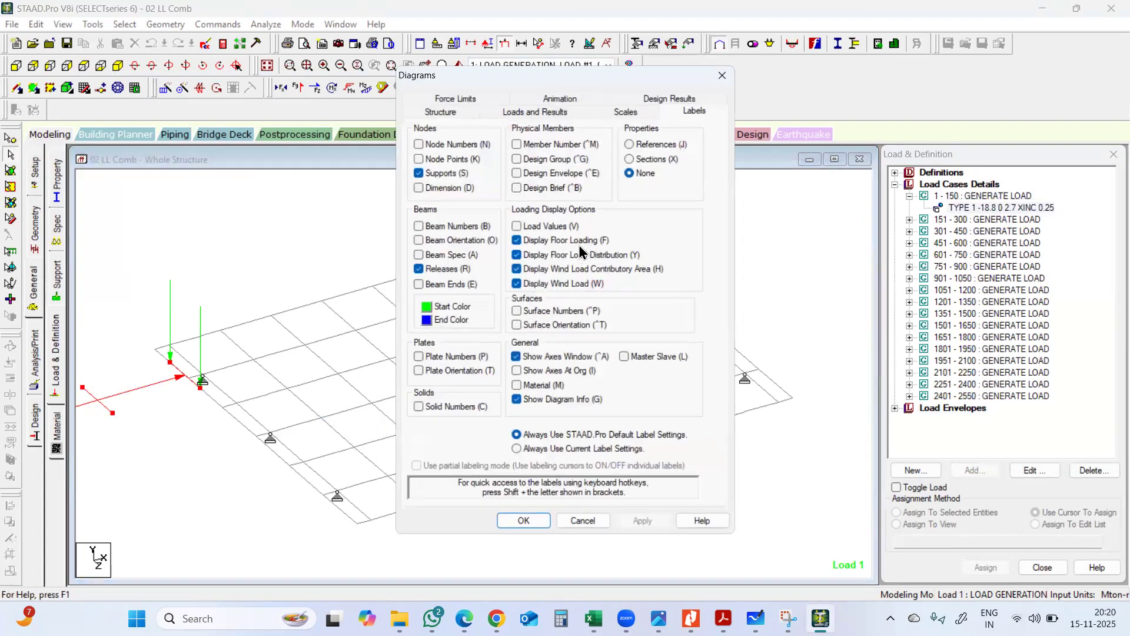
{"action": "left_click", "coordinate": [562, 227]}
{"action": "left_click", "coordinate": [643, 524]}
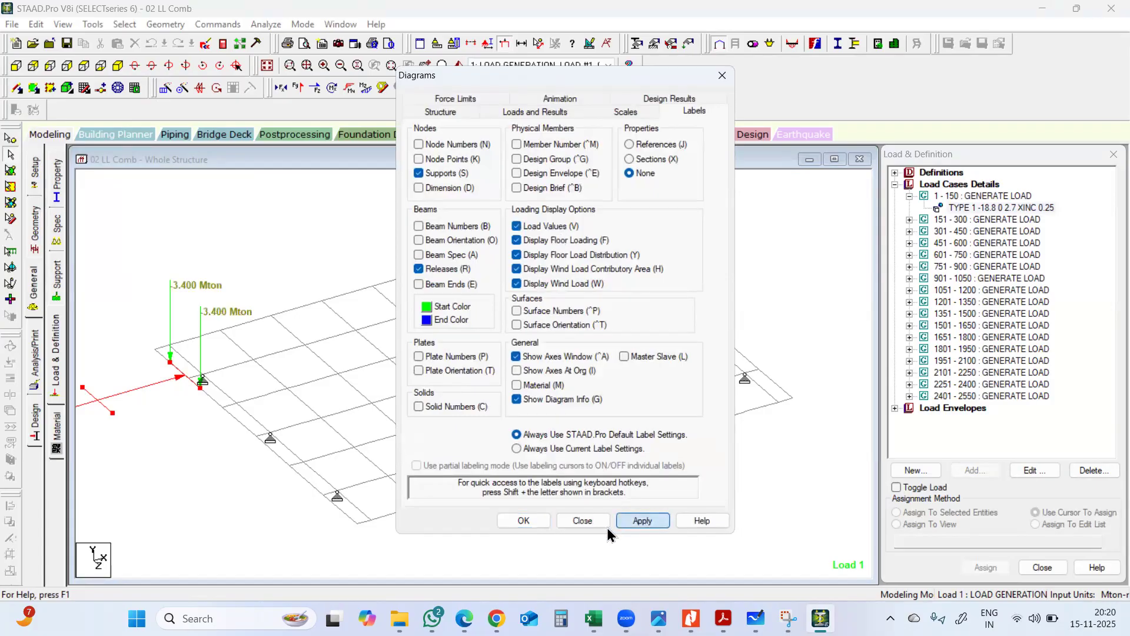
{"action": "left_click", "coordinate": [530, 521]}
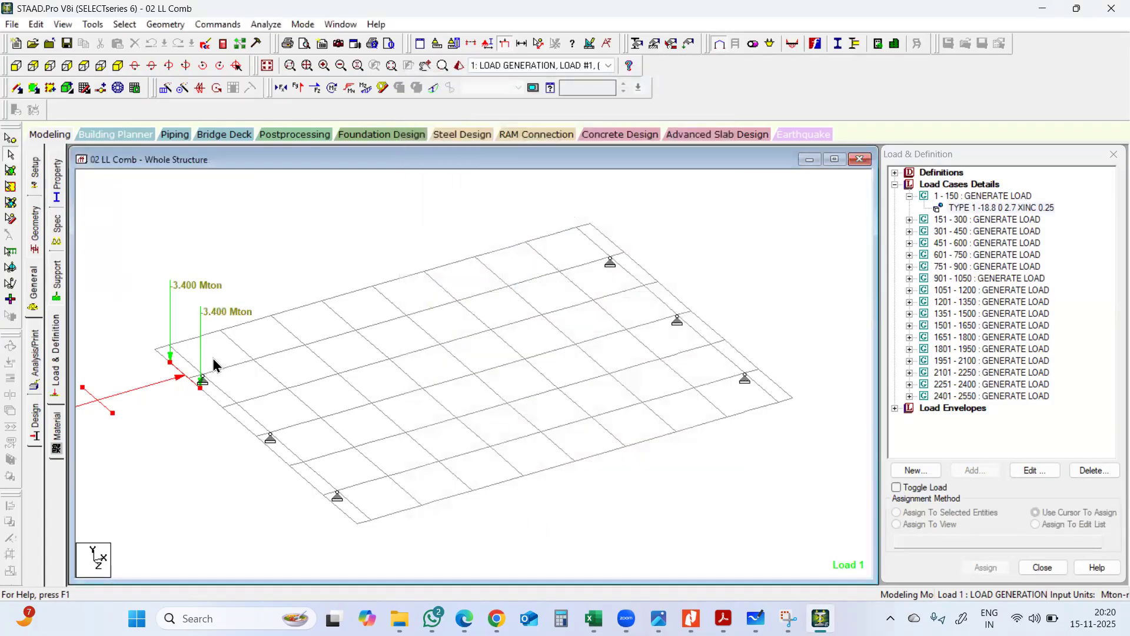
Maximize the structure view and close the load definitions to examine the labelled axle loads of load case 1
{"action": "left_click", "coordinate": [533, 66]}
{"action": "left_click", "coordinate": [525, 76]}
{"action": "left_click", "coordinate": [835, 159]}
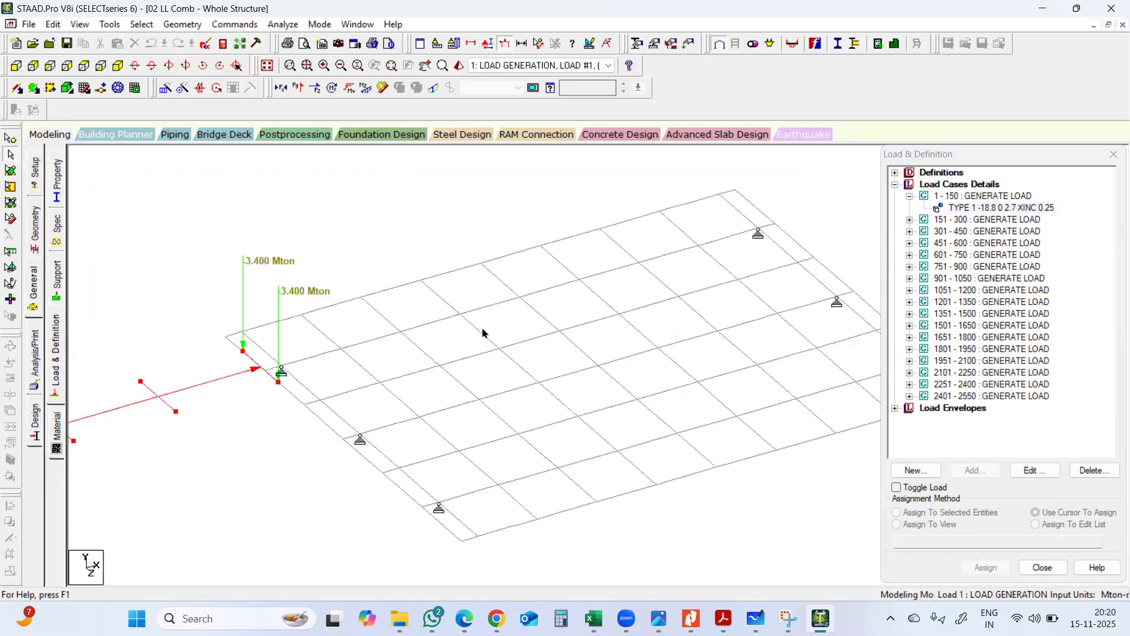
{"action": "left_click", "coordinate": [1114, 154]}
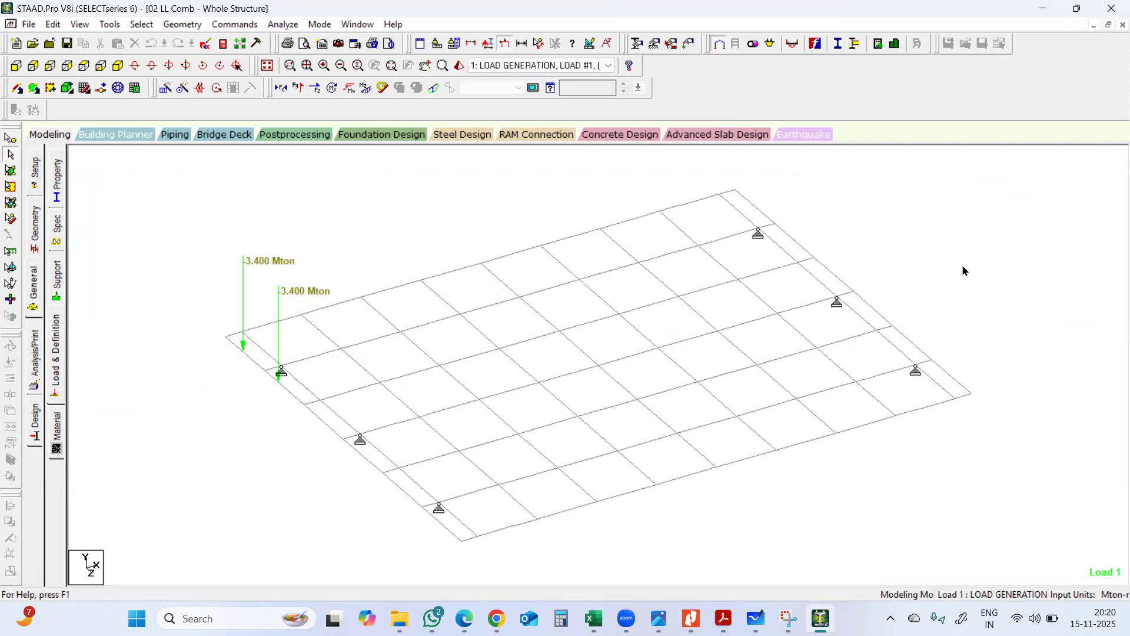
{"action": "left_click_drag", "start_coordinate": [922, 276], "coordinate": [1002, 270]}
Reopen the load definitions and show the full vehicle train of the TYPE 1 load in generated cases 1 - 150
{"action": "left_click", "coordinate": [35, 297]}
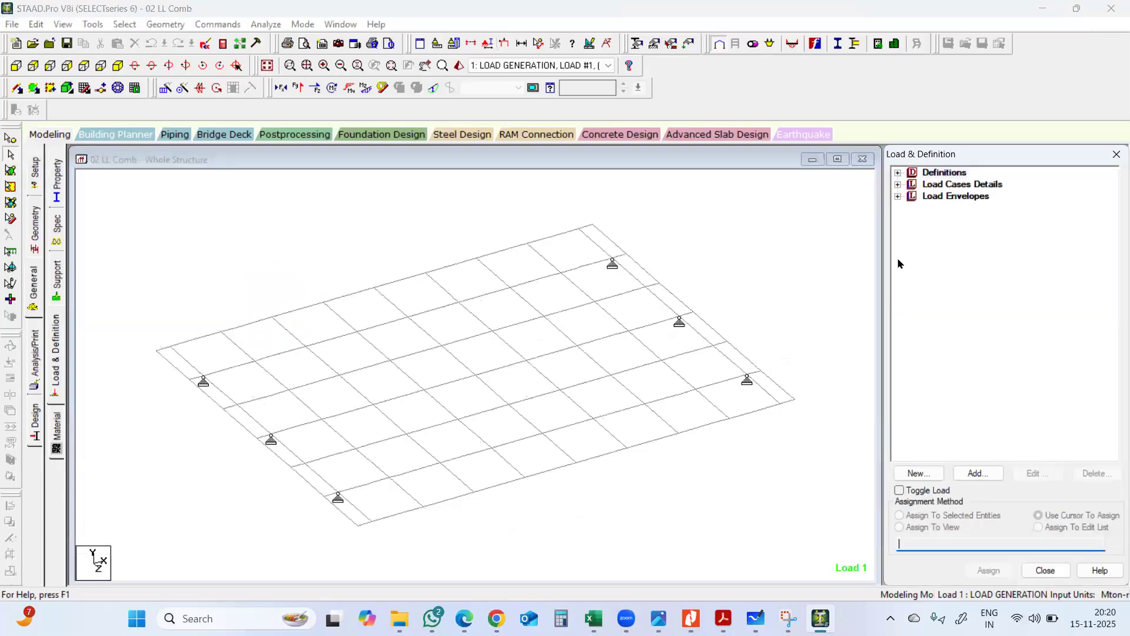
{"action": "scroll", "coordinate": [827, 323], "scroll_direction": "down", "scroll_amount": 1}
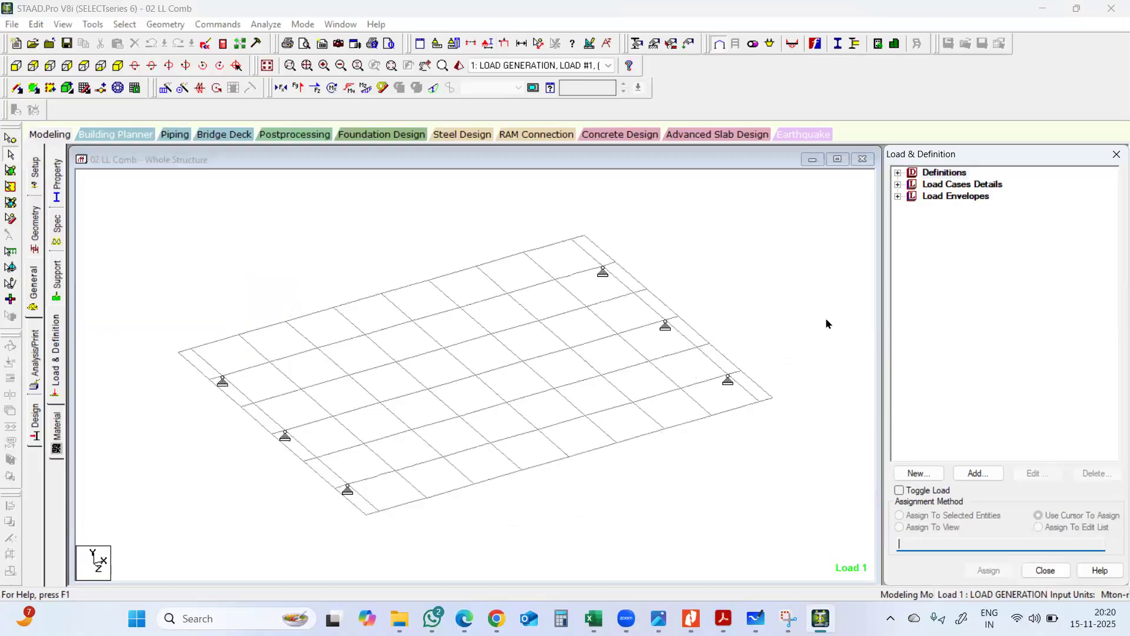
{"action": "scroll", "coordinate": [810, 336], "scroll_direction": "down", "scroll_amount": 1}
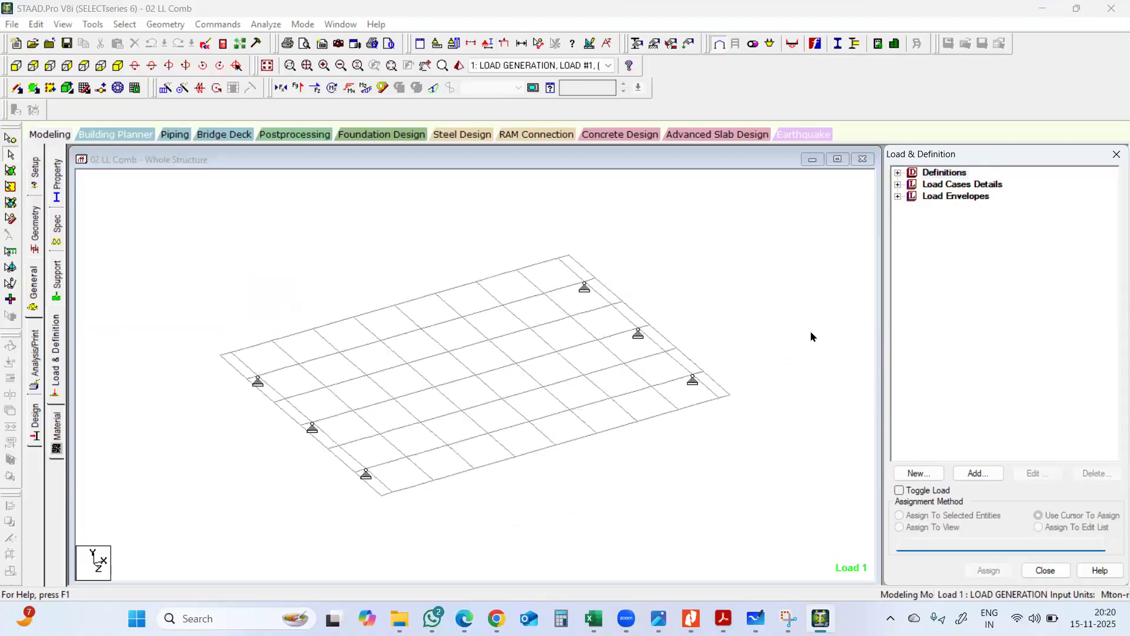
{"action": "middle_click_drag", "start_coordinate": [394, 397], "coordinate": [540, 361]}
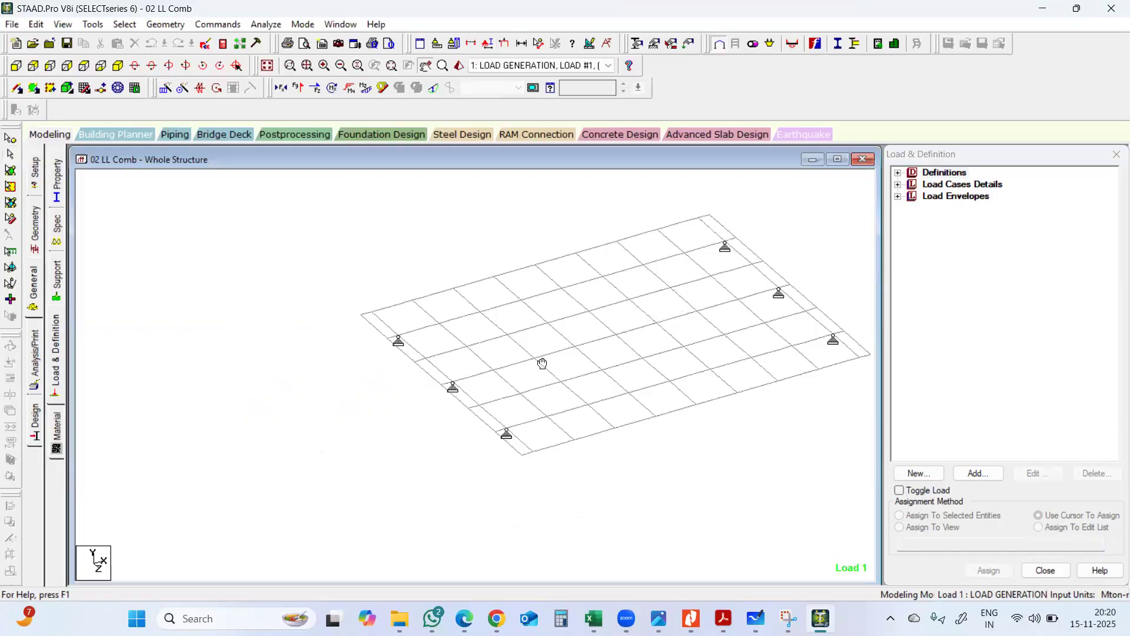
{"action": "left_click", "coordinate": [899, 185]}
{"action": "left_click", "coordinate": [913, 196]}
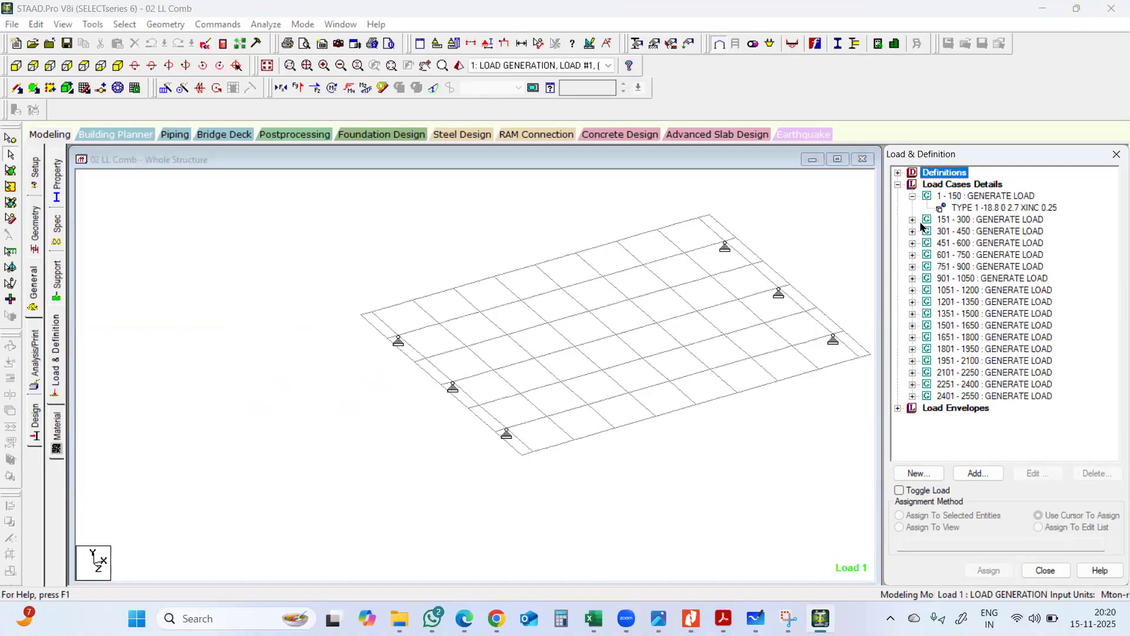
{"action": "left_click", "coordinate": [994, 208]}
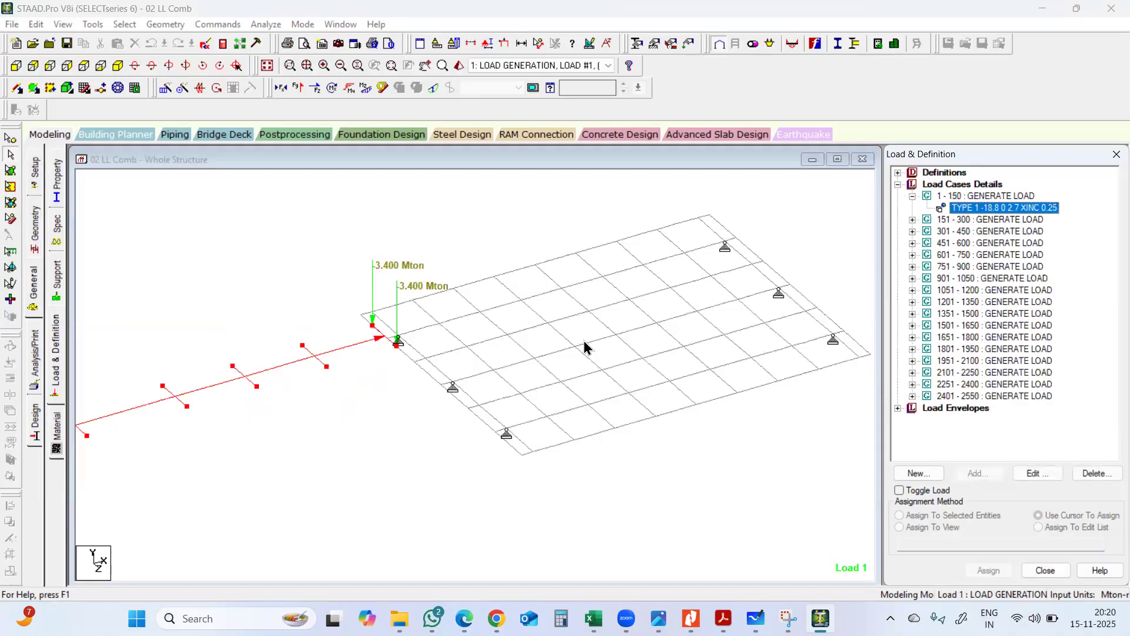
Check the initial position and increment of the TYPE 1 load generation, close its settings unchanged, and inspect the first axle at the deck edge
{"action": "scroll", "coordinate": [350, 407], "scroll_direction": "down", "scroll_amount": 2}
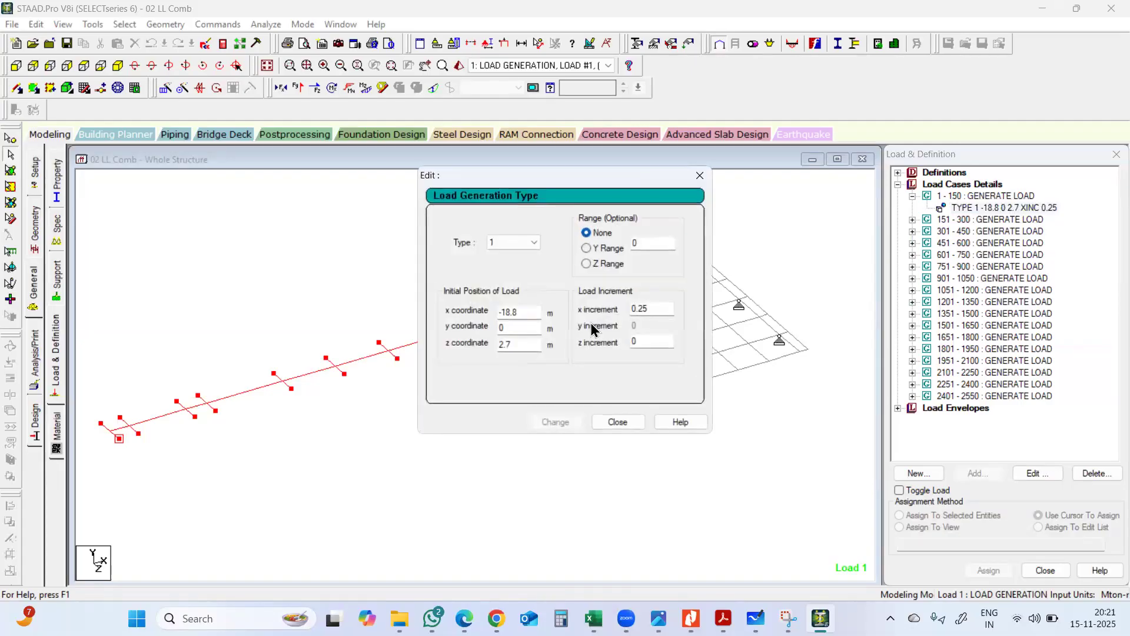
{"action": "left_click", "coordinate": [503, 313]}
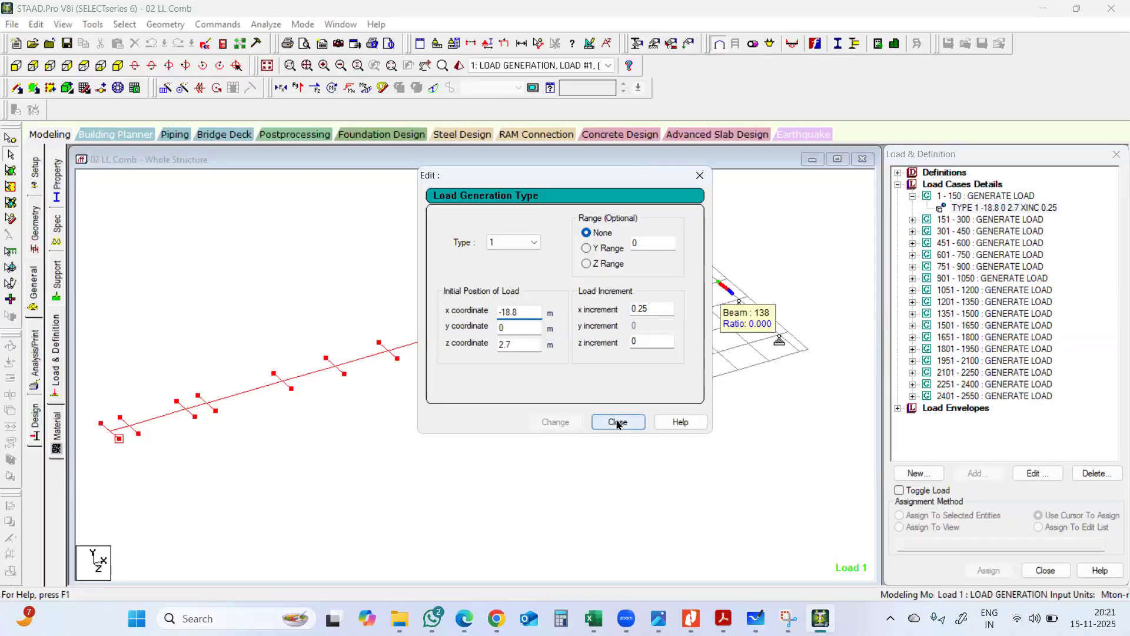
{"action": "left_click", "coordinate": [700, 176]}
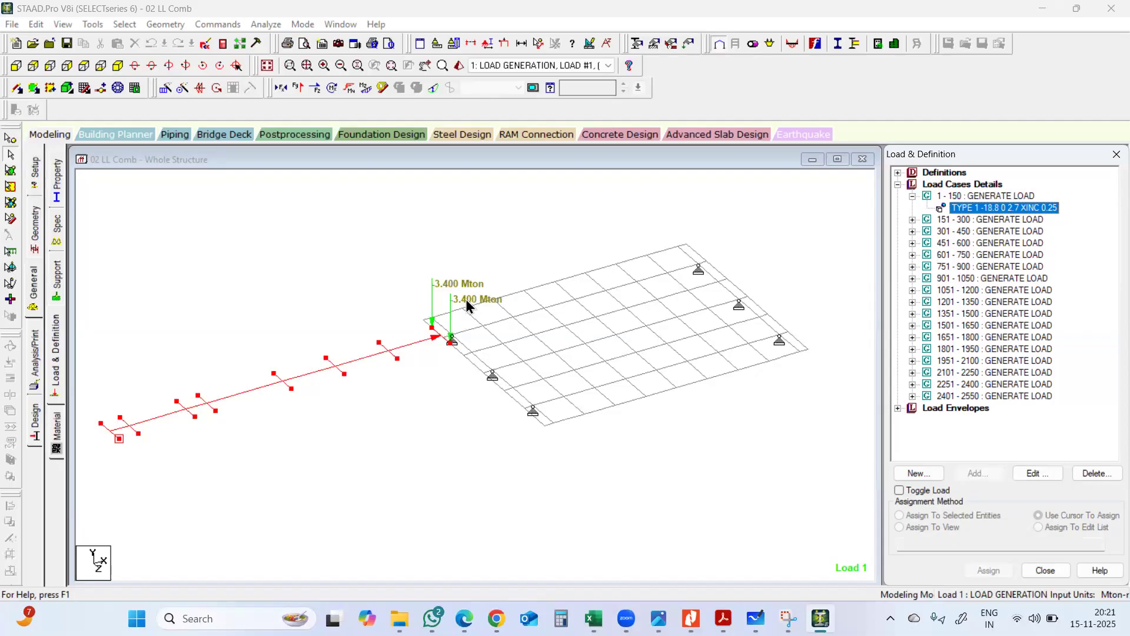
{"action": "scroll", "coordinate": [648, 362], "scroll_direction": "up", "scroll_amount": 3}
{"action": "scroll", "coordinate": [386, 347], "scroll_direction": "up", "scroll_amount": 1}
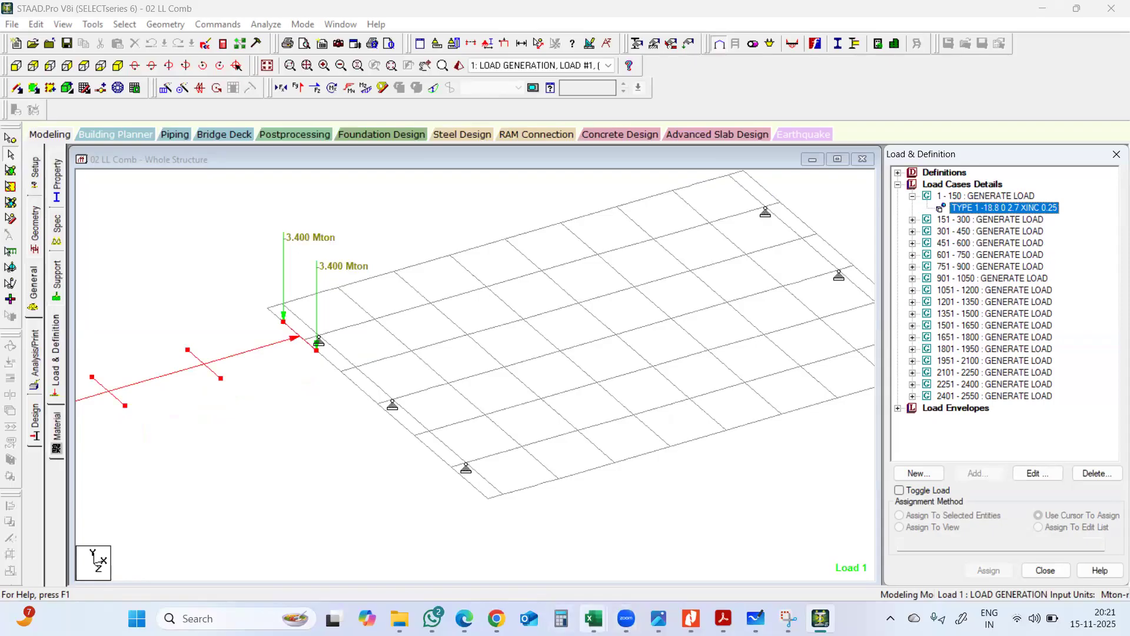
Switch to the Load Generation Master workbook in Excel and check the first and last Class A axle loads in K3 and K10
{"action": "mouse_move", "coordinate": [593, 618]}
{"action": "left_click", "coordinate": [673, 542]}
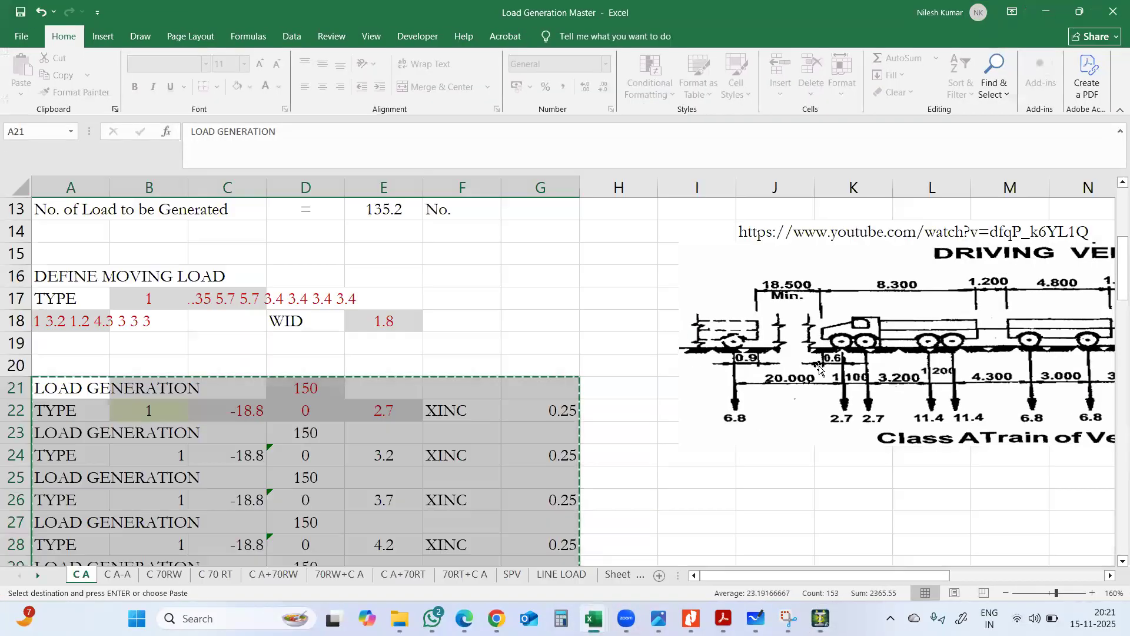
{"action": "scroll", "coordinate": [918, 354], "scroll_direction": "up", "scroll_amount": 4}
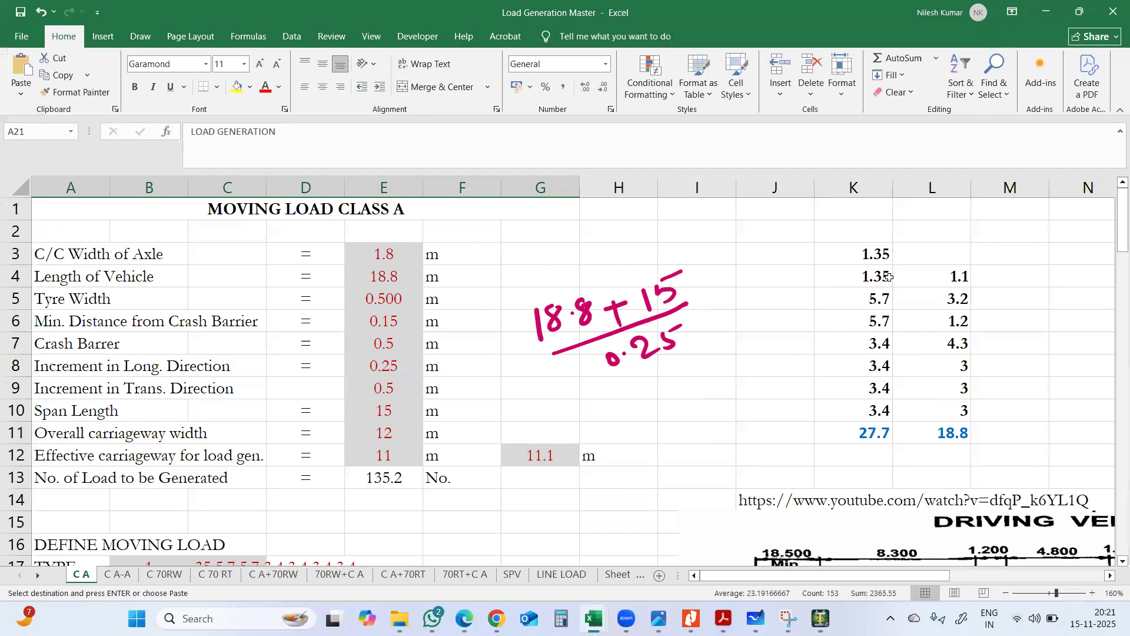
{"action": "left_click", "coordinate": [877, 252]}
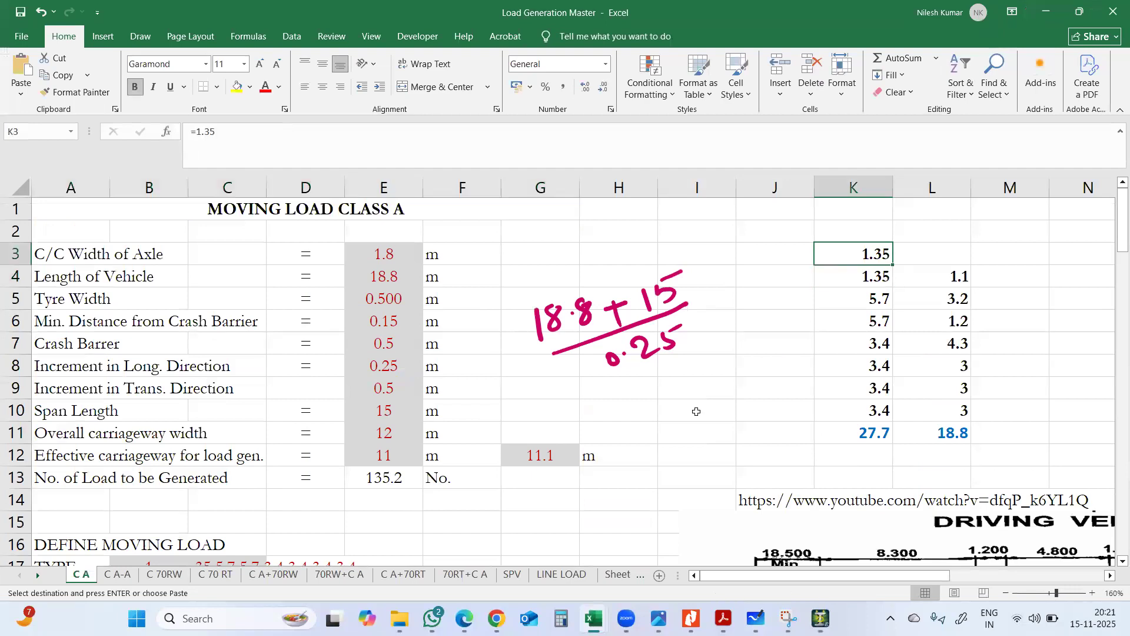
{"action": "left_click", "coordinate": [868, 408]}
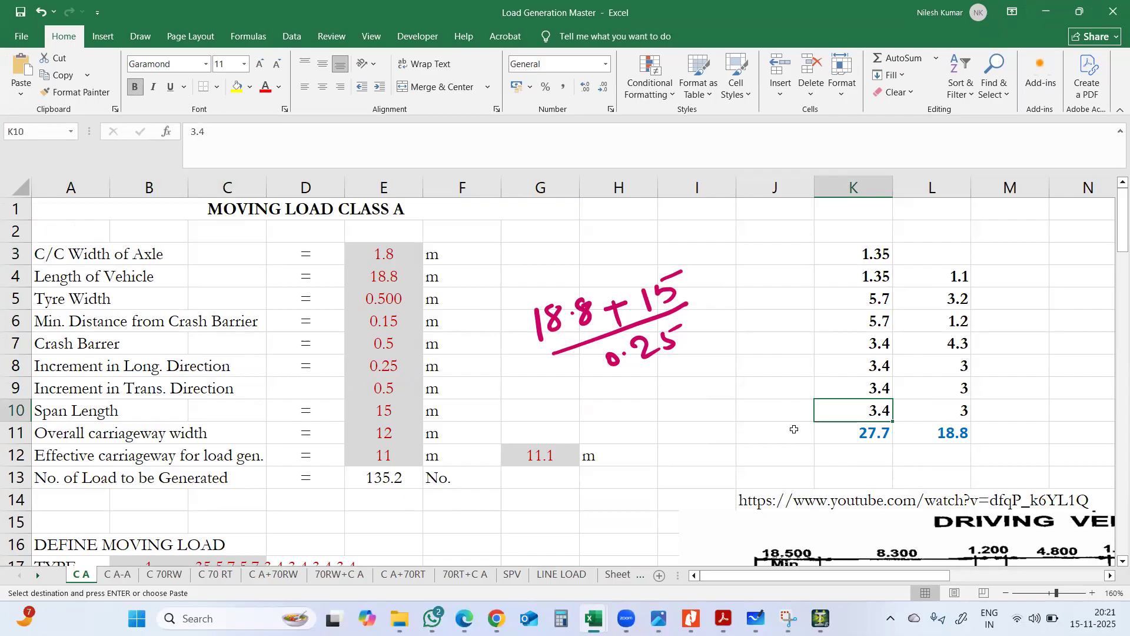
Switch back to STAAD.Pro and check the axle loads, spacings and width in the TYPE 1 vehicle definition, closing it unchanged
{"action": "left_click", "coordinate": [1047, 12]}
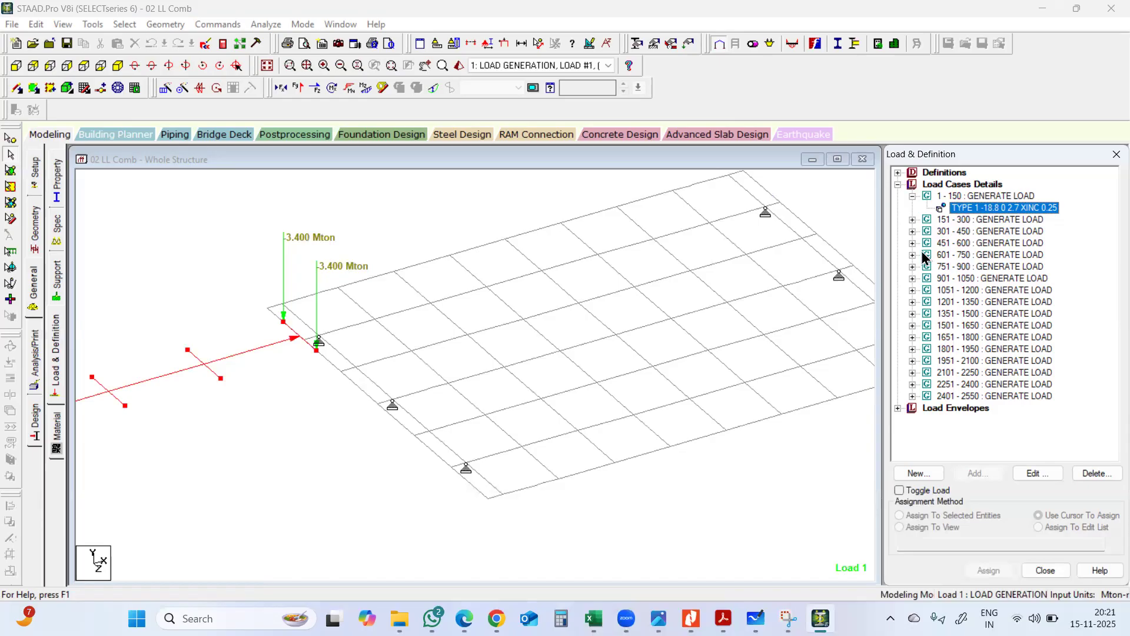
{"action": "left_click", "coordinate": [898, 172]}
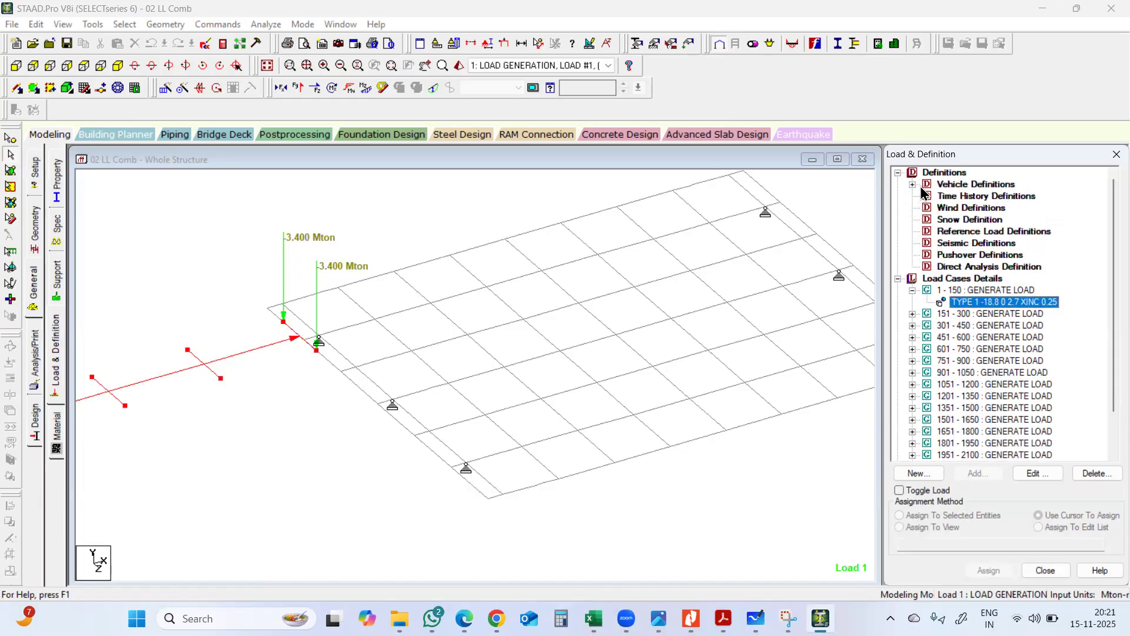
{"action": "left_click", "coordinate": [913, 185]}
{"action": "left_click", "coordinate": [994, 198]}
{"action": "double_click", "coordinate": [994, 198]}
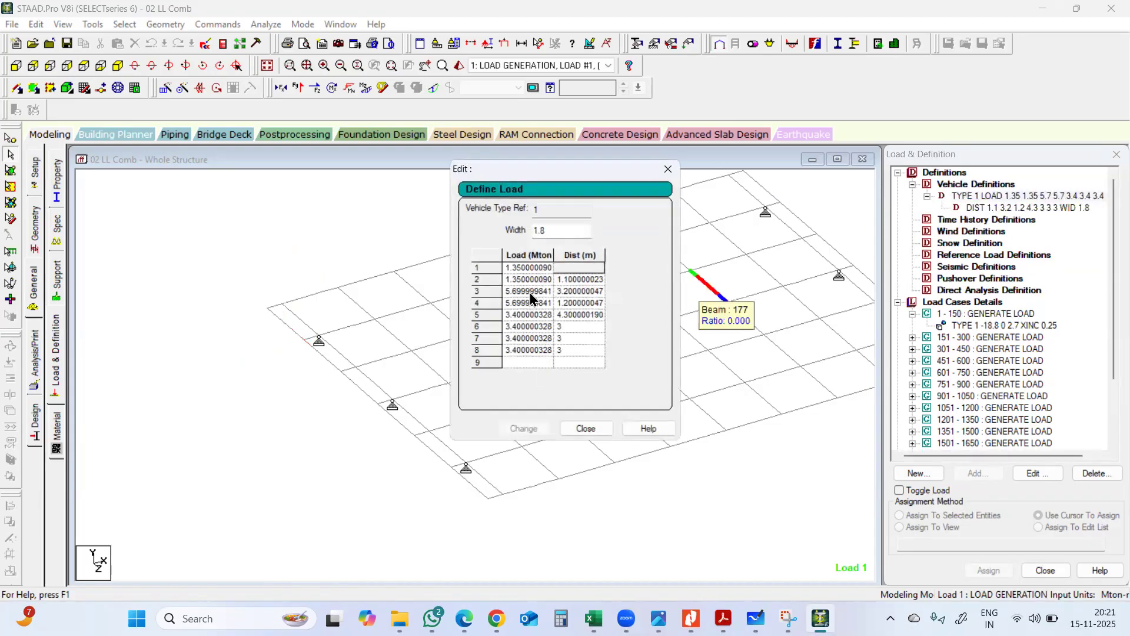
{"action": "left_click", "coordinate": [594, 431]}
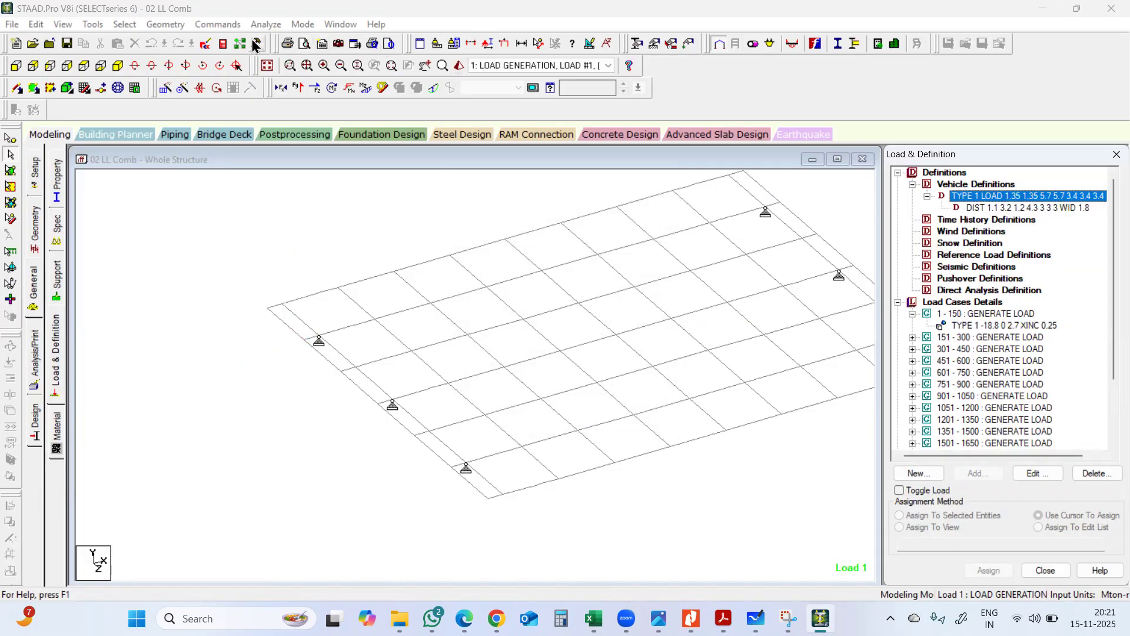
Show the load arrows for load case 1 and step through the generated cases up to load 64 to follow the axles along the deck
{"action": "left_click", "coordinate": [504, 43]}
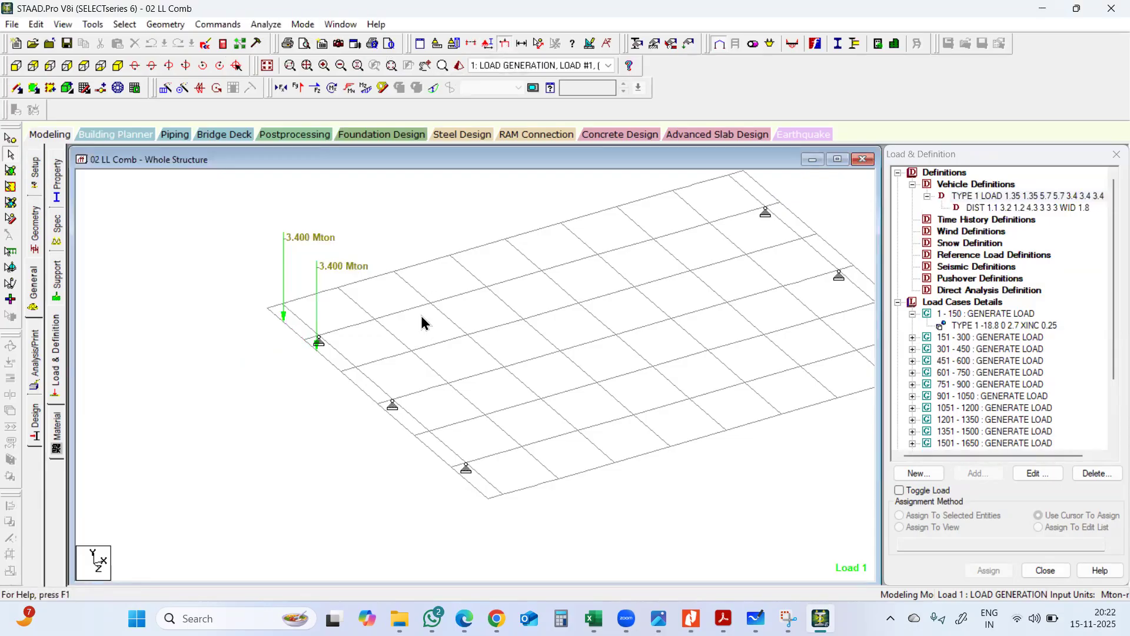
{"action": "left_click", "coordinate": [563, 65]}
{"action": "left_click", "coordinate": [563, 65]}
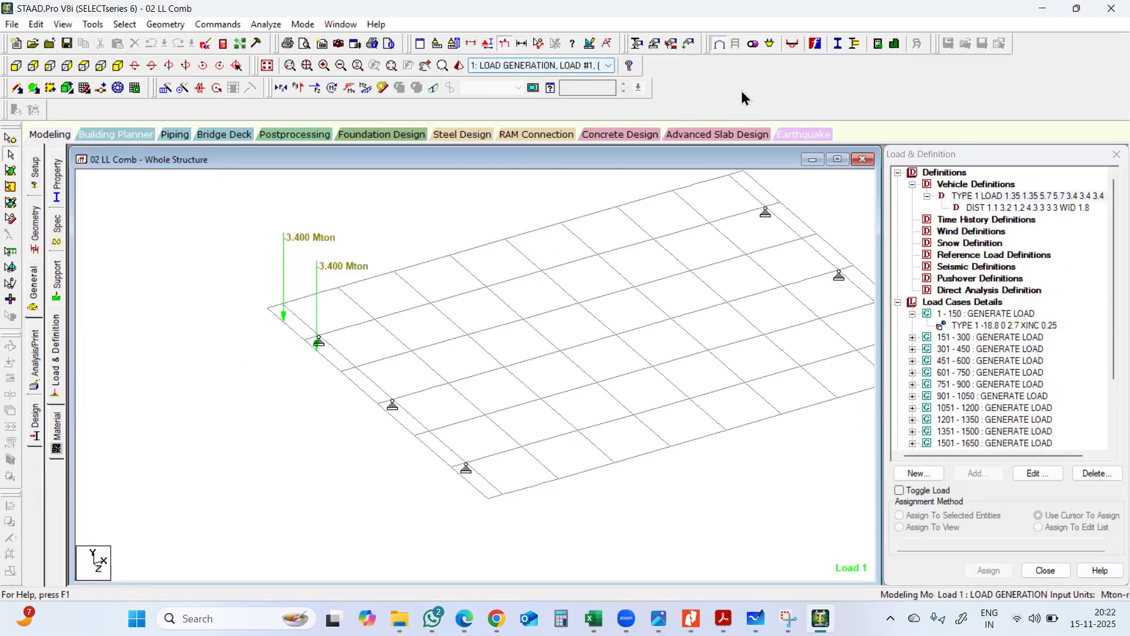
{"action": "key", "text": "Down"}
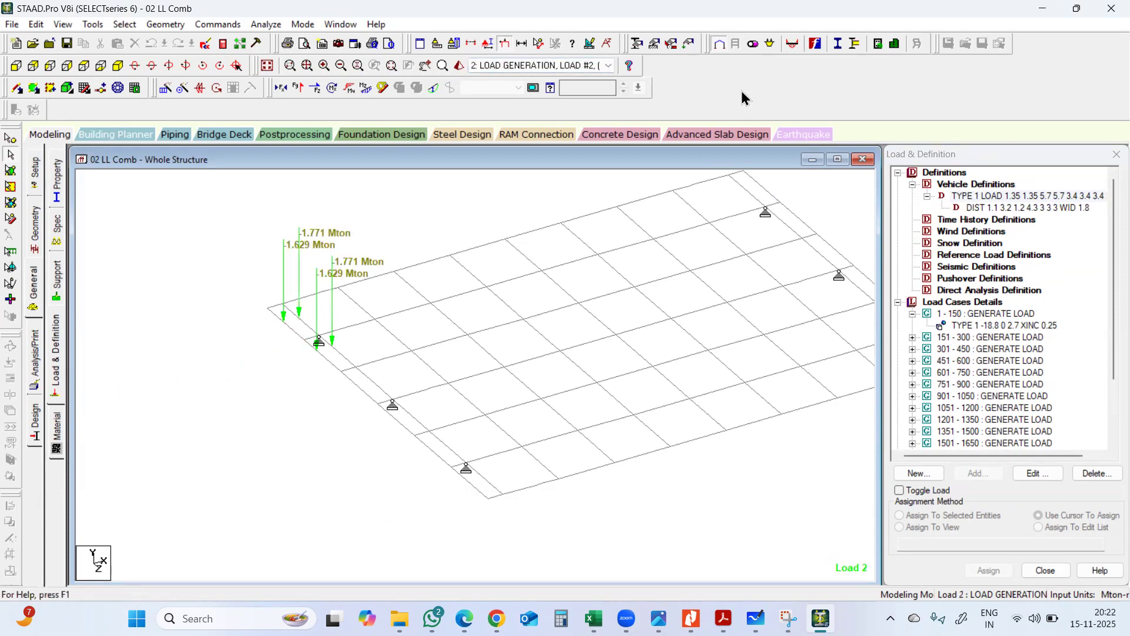
{"action": "key", "text": "Down"}
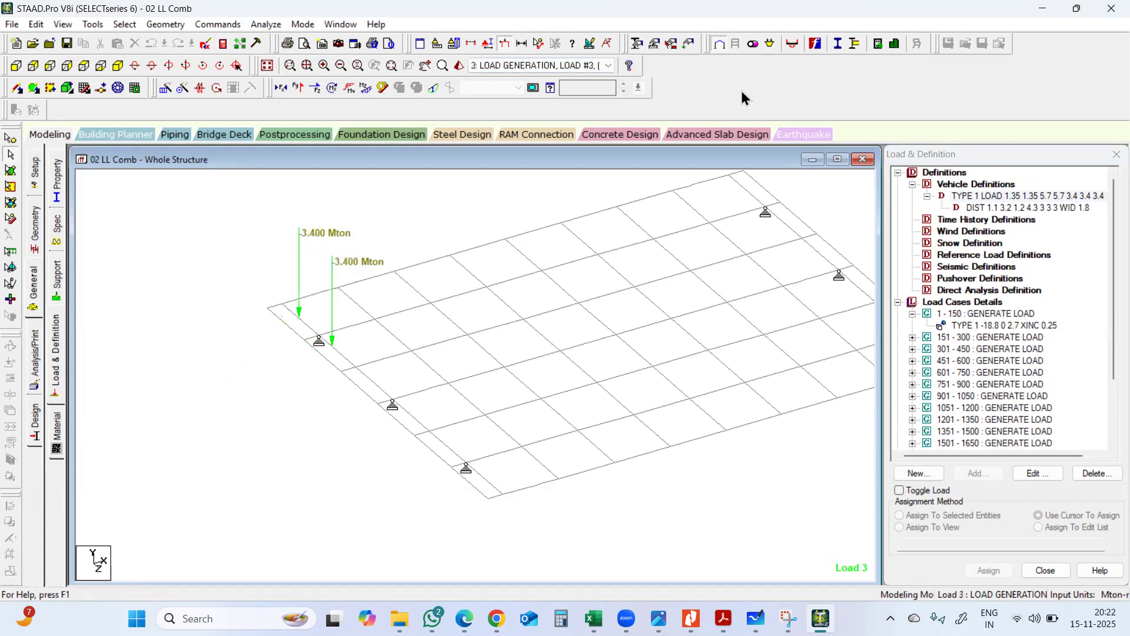
{"action": "key", "text": "Down"}
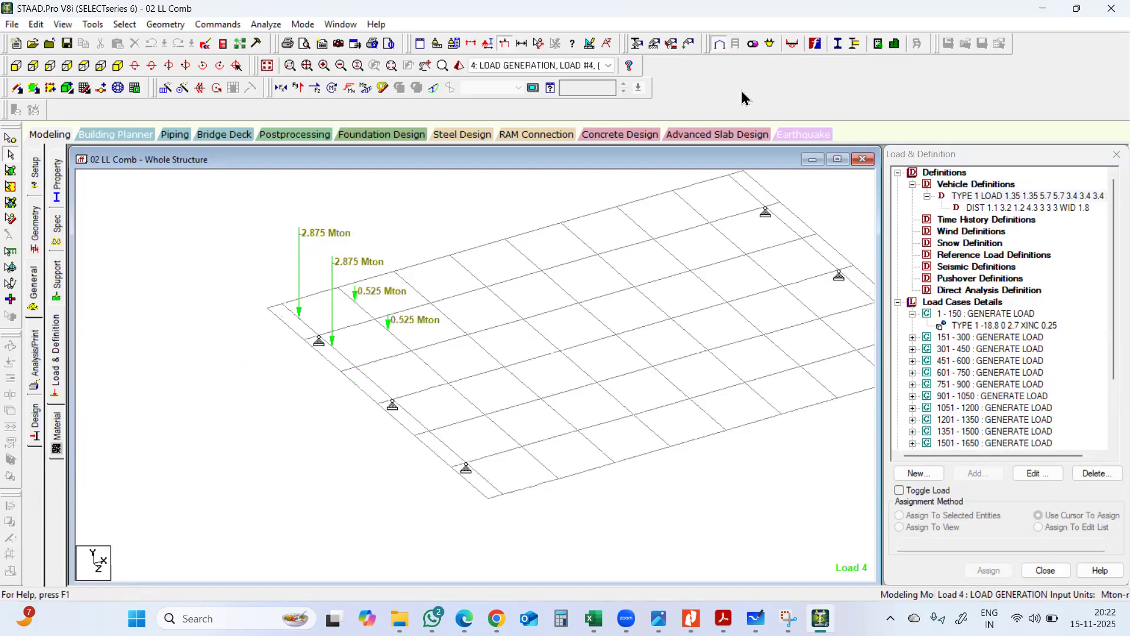
{"action": "key", "text": "Down"}
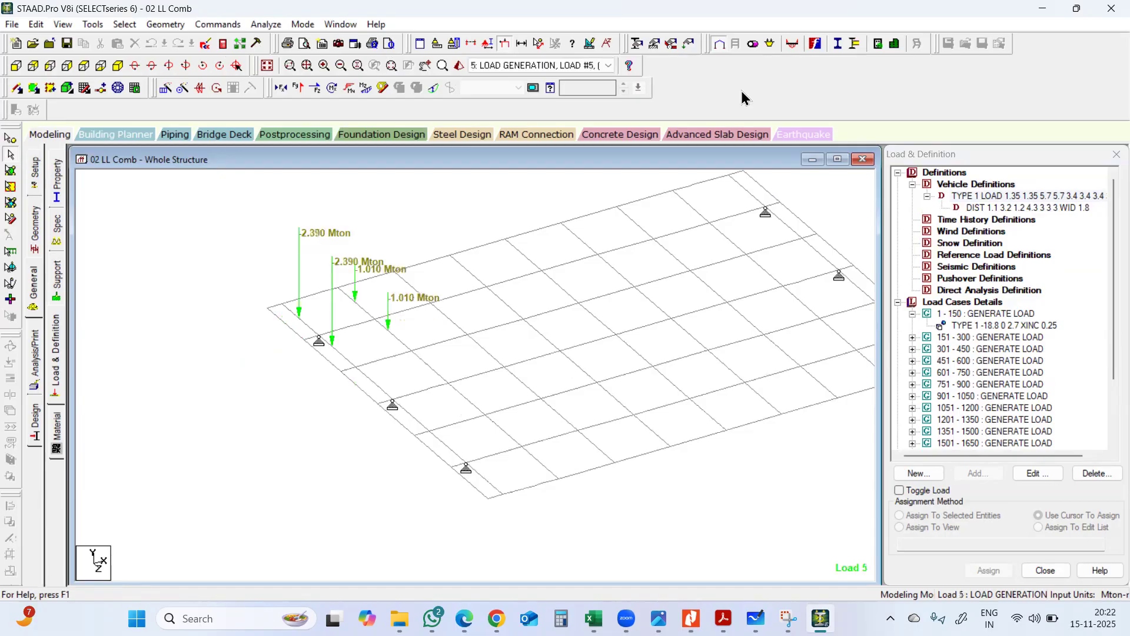
{"action": "key", "text": "Down"}
{"action": "key", "text": "Down"}
{"action": "key", "text": "Down"}
{"action": "key", "text": "Down"}
{"action": "key", "text": "Down"}
{"action": "key", "text": "Down"}
{"action": "key", "text": "Down"}
{"action": "key", "text": "Down"}
{"action": "key", "text": "Down"}
{"action": "key", "text": "Down"}
{"action": "key", "text": "Down"}
{"action": "key", "text": "Down"}
{"action": "key", "text": "Down"}
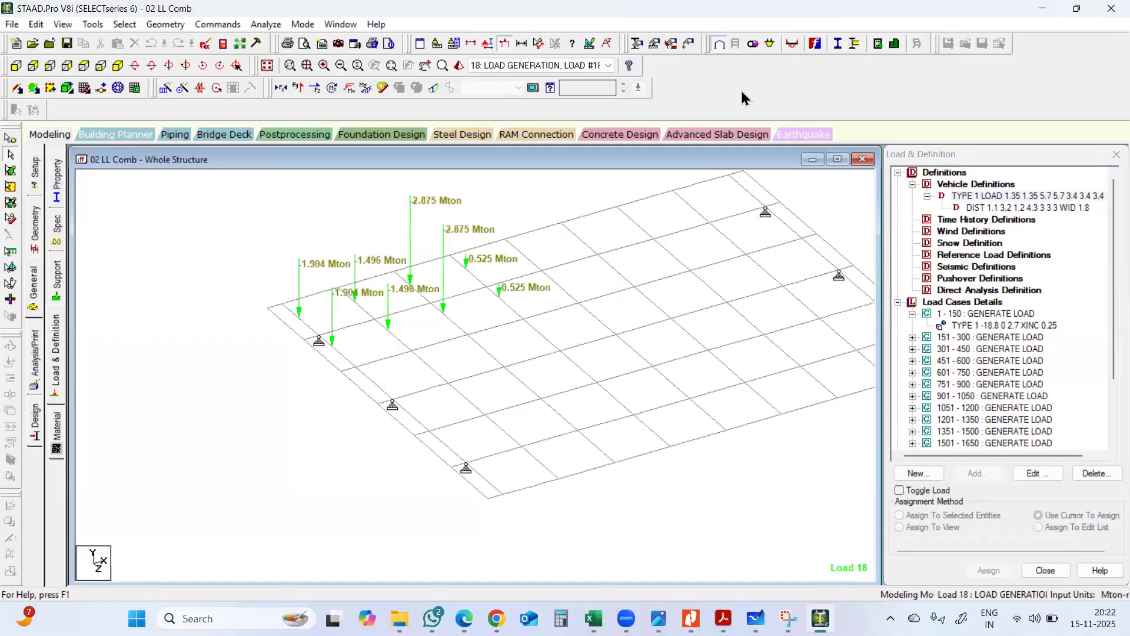
{"action": "key", "text": "Down"}
{"action": "key", "text": "Down"}
{"action": "key", "text": "Down"}
{"action": "key", "text": "Down"}
{"action": "key", "text": "Down"}
{"action": "key", "text": "Down"}
{"action": "key", "text": "Down"}
{"action": "key", "text": "Down"}
{"action": "key", "text": "Down"}
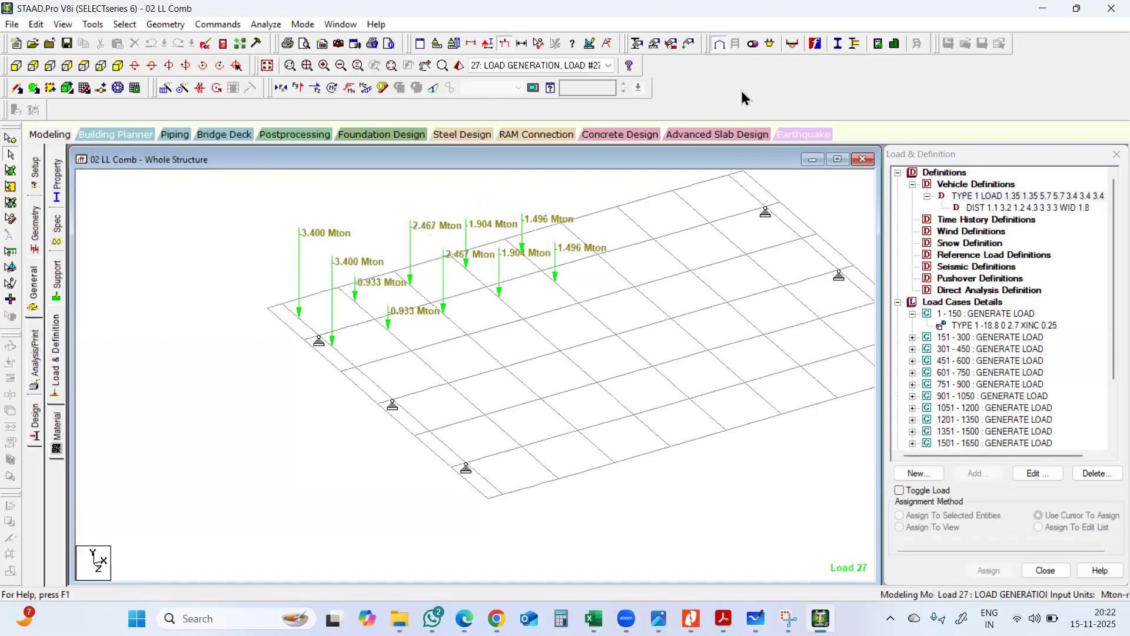
{"action": "key", "text": "Down"}
{"action": "key", "text": "Down"}
{"action": "key", "text": "Down"}
{"action": "key", "text": "Down"}
{"action": "key", "text": "Down"}
{"action": "key", "text": "Down"}
{"action": "key", "text": "Down"}
{"action": "key", "text": "Down"}
{"action": "key", "text": "Down"}
{"action": "key", "text": "Down"}
{"action": "key", "text": "Down"}
{"action": "key", "text": "Down"}
{"action": "key", "text": "Down"}
{"action": "key", "text": "Down"}
{"action": "key", "text": "Down"}
{"action": "key", "text": "Down"}
{"action": "key", "text": "Down"}
{"action": "key", "text": "Down"}
{"action": "key", "text": "Down"}
{"action": "key", "text": "Down"}
{"action": "key", "text": "Down"}
{"action": "key", "text": "Down"}
{"action": "key", "text": "Down"}
{"action": "key", "text": "Down"}
{"action": "key", "text": "Down"}
{"action": "key", "text": "Down"}
{"action": "key", "text": "Down"}
{"action": "key", "text": "Down"}
{"action": "key", "text": "Down"}
{"action": "key", "text": "Down"}
{"action": "key", "text": "Down"}
{"action": "key", "text": "Down"}
{"action": "key", "text": "Down"}
{"action": "key", "text": "Down"}
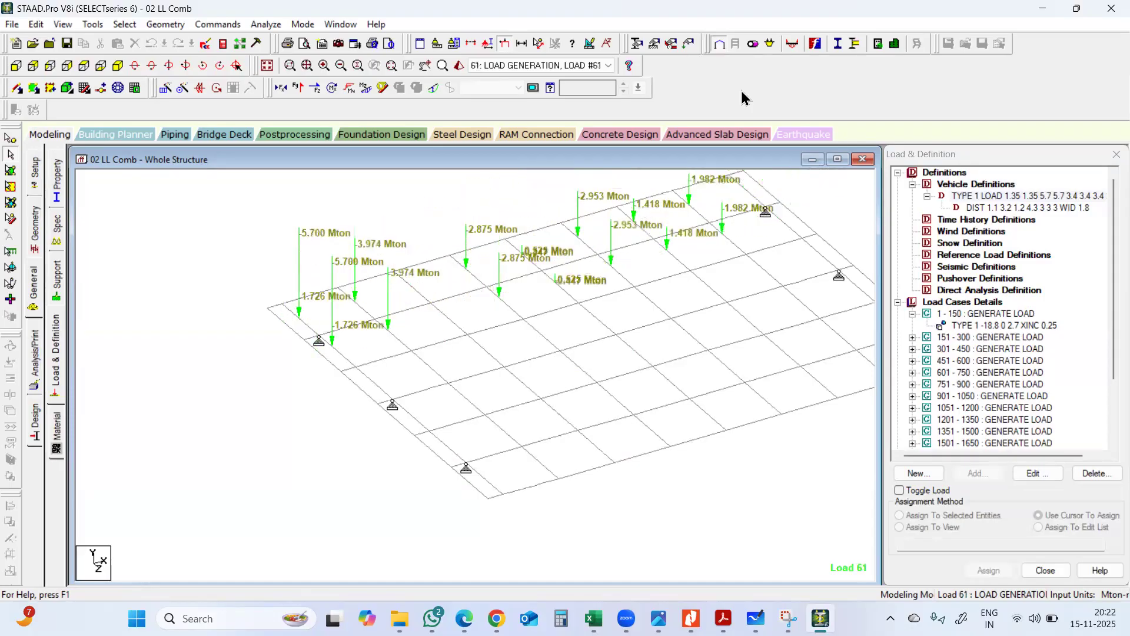
{"action": "key", "text": "Down"}
{"action": "key", "text": "Down"}
{"action": "key", "text": "Down"}
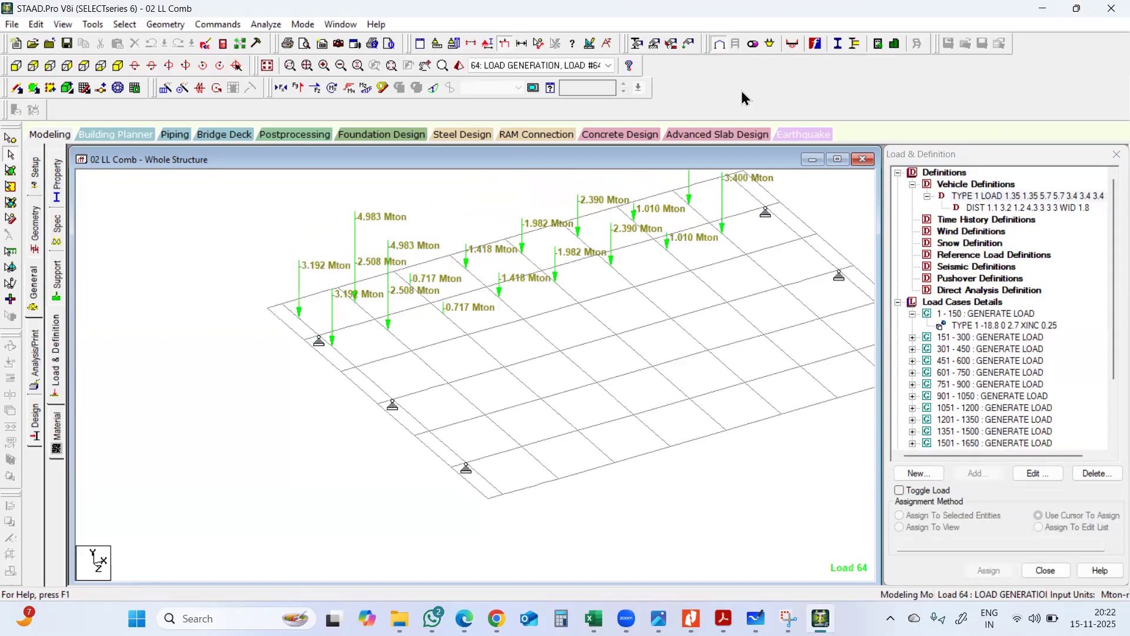
Step through the generated load groups from 1 - 150 to 2401 - 2550 to examine the vehicle's transverse starting positions across the deck
{"action": "left_click", "coordinate": [1019, 327]}
{"action": "key", "text": "Down"}
{"action": "key", "text": "Down"}
{"action": "key", "text": "Down"}
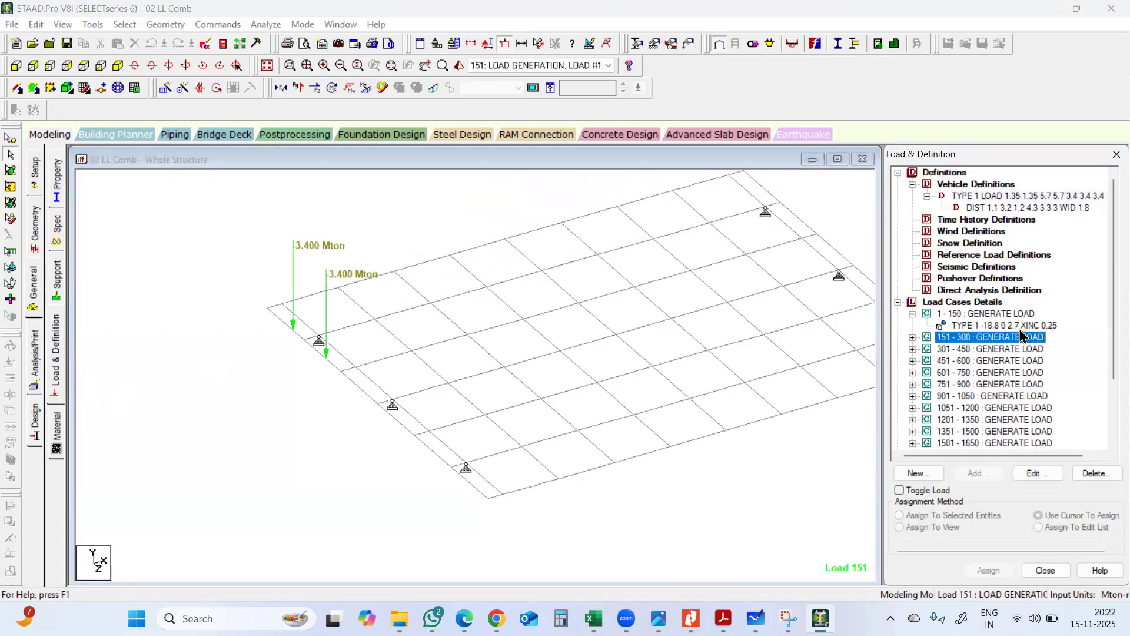
{"action": "key", "text": "Down"}
{"action": "key", "text": "Down"}
{"action": "key", "text": "Down"}
{"action": "key", "text": "Down"}
{"action": "key", "text": "Down"}
{"action": "key", "text": "Down"}
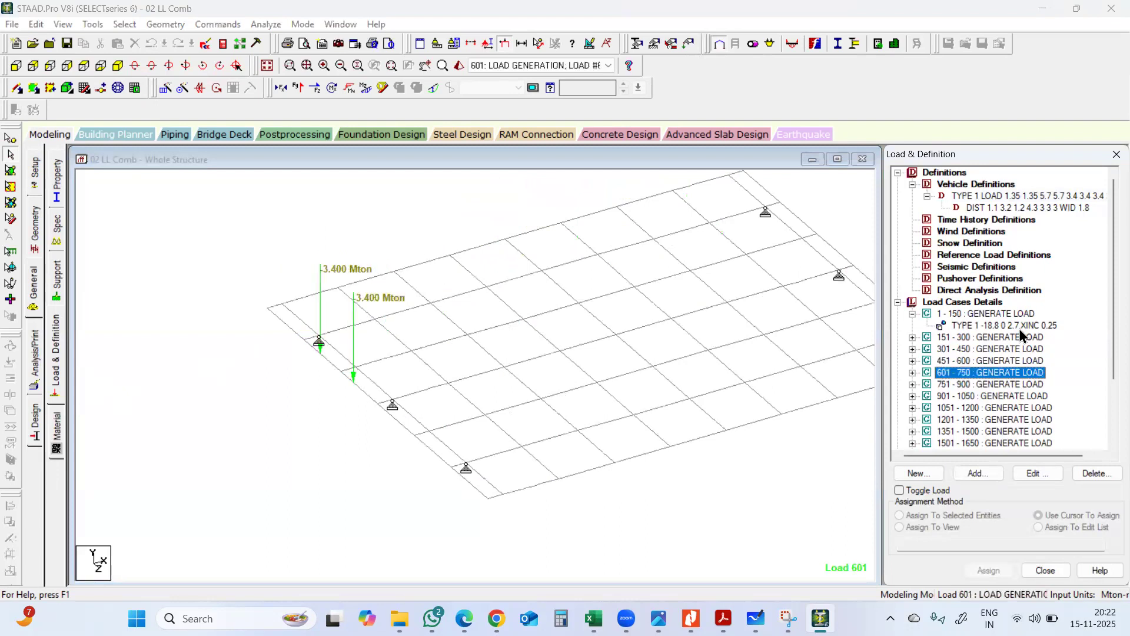
{"action": "key", "text": "Down"}
{"action": "key", "text": "Down"}
{"action": "key", "text": "Down"}
{"action": "key", "text": "Down"}
{"action": "key", "text": "Down"}
{"action": "key", "text": "Down"}
{"action": "key", "text": "Down"}
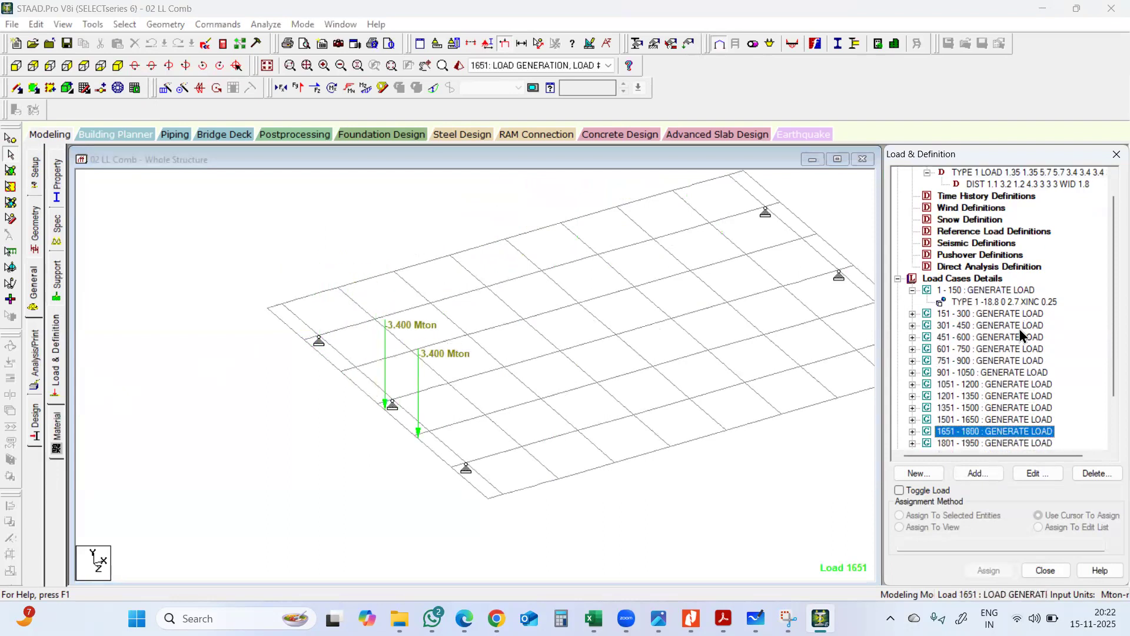
{"action": "key", "text": "Down"}
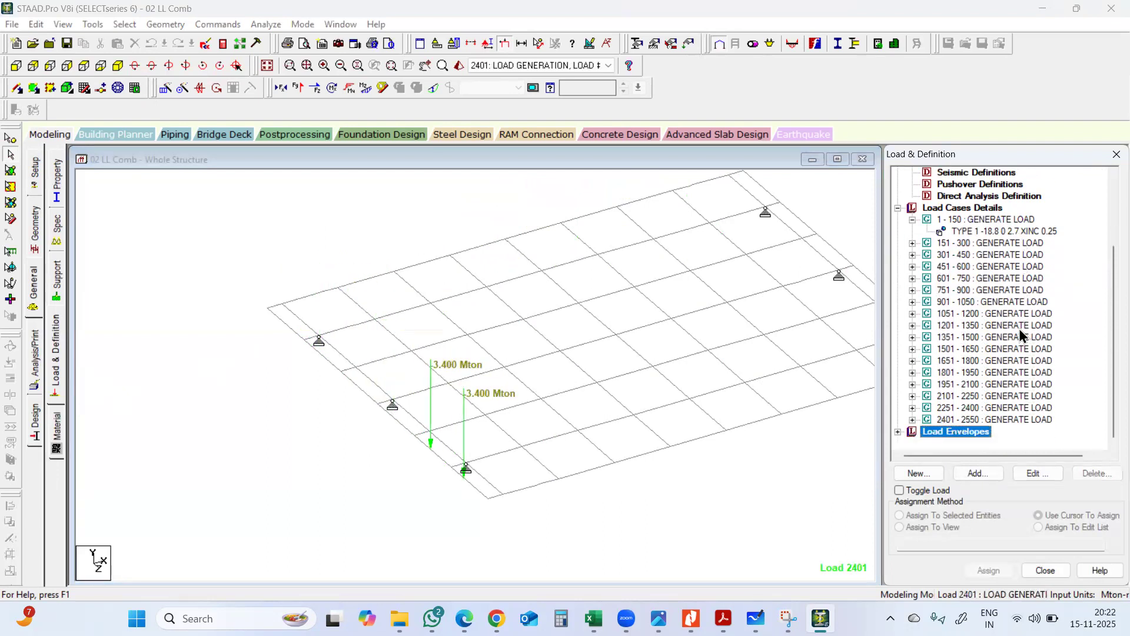
Step back through the generated load groups to the TYPE 1 load of cases 1 - 150 to show its vehicle train
{"action": "key", "text": "Up"}
{"action": "key", "text": "Up"}
{"action": "key", "text": "Up"}
{"action": "key", "text": "Up"}
{"action": "key", "text": "Up"}
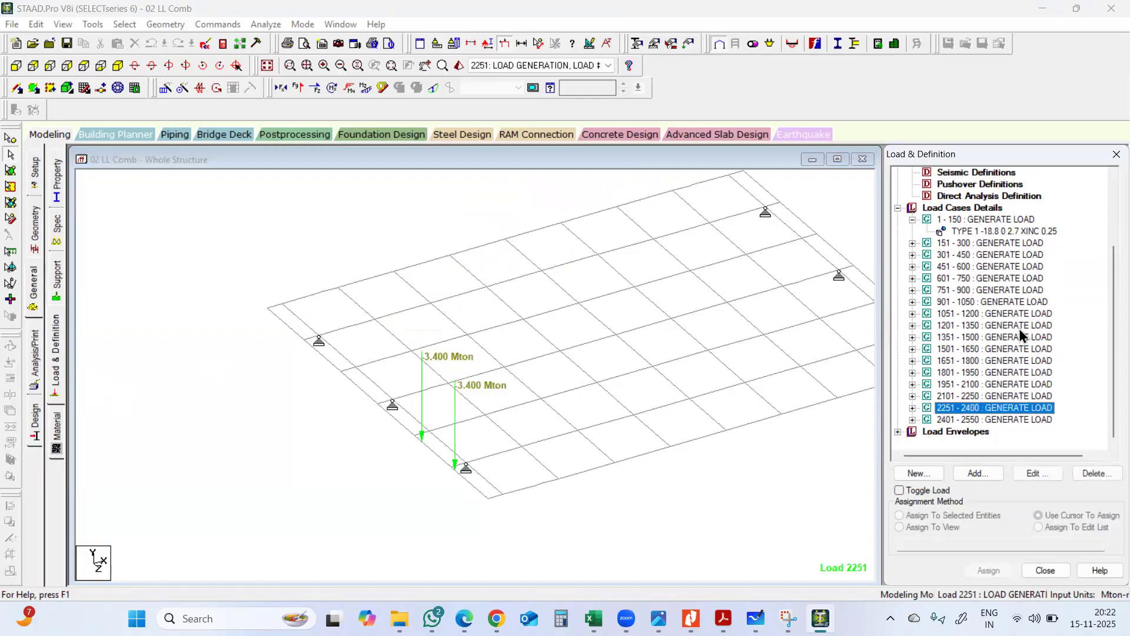
{"action": "key", "text": "Up"}
{"action": "key", "text": "Up"}
{"action": "key", "text": "Up"}
{"action": "key", "text": "Up"}
{"action": "key", "text": "Up"}
{"action": "key", "text": "Up"}
{"action": "key", "text": "Up"}
{"action": "key", "text": "Up"}
{"action": "key", "text": "Up"}
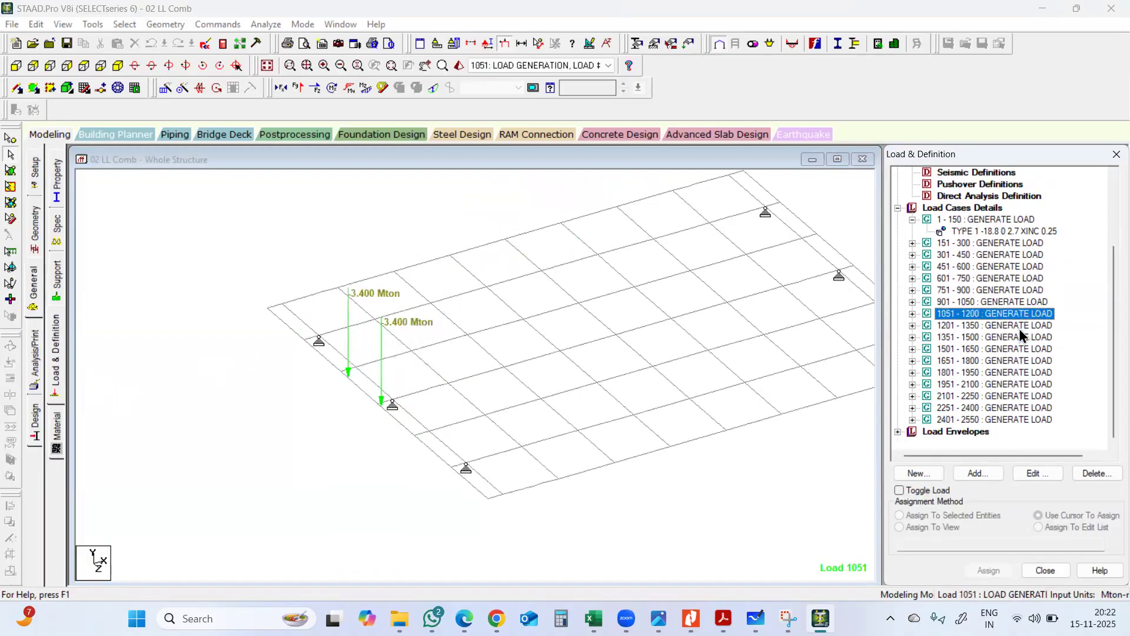
{"action": "key", "text": "Up"}
{"action": "key", "text": "Up"}
{"action": "key", "text": "Up"}
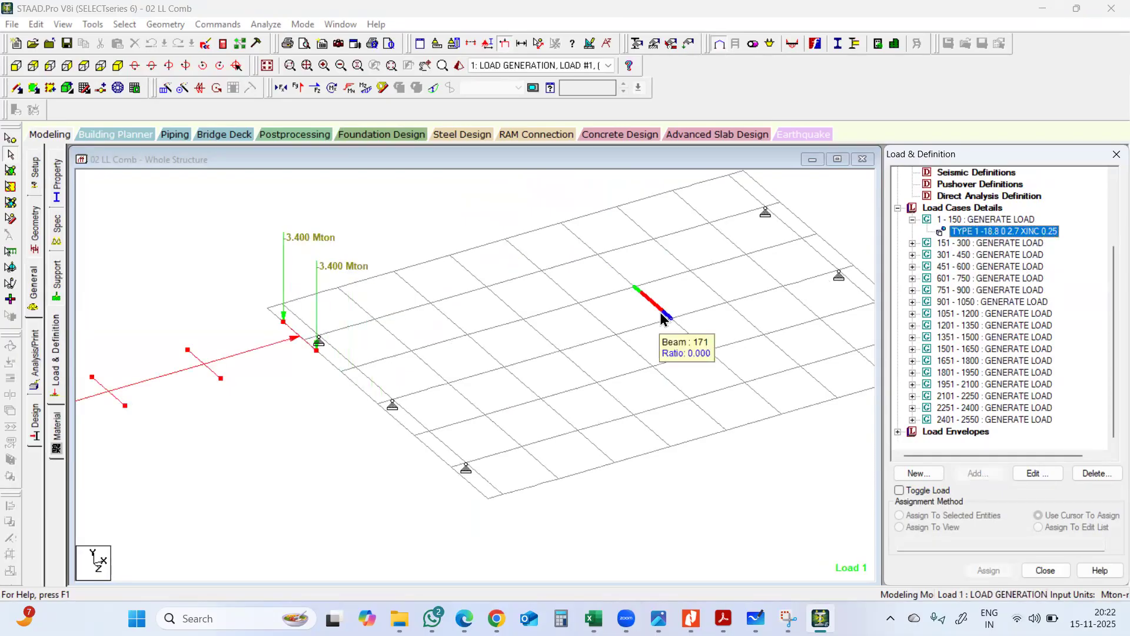
With the TYPE 1 vehicle train shown, step from load case 1 to 49 to examine the axles' longitudinal movement across the deck
{"action": "left_click", "coordinate": [559, 66]}
{"action": "left_click", "coordinate": [559, 66]}
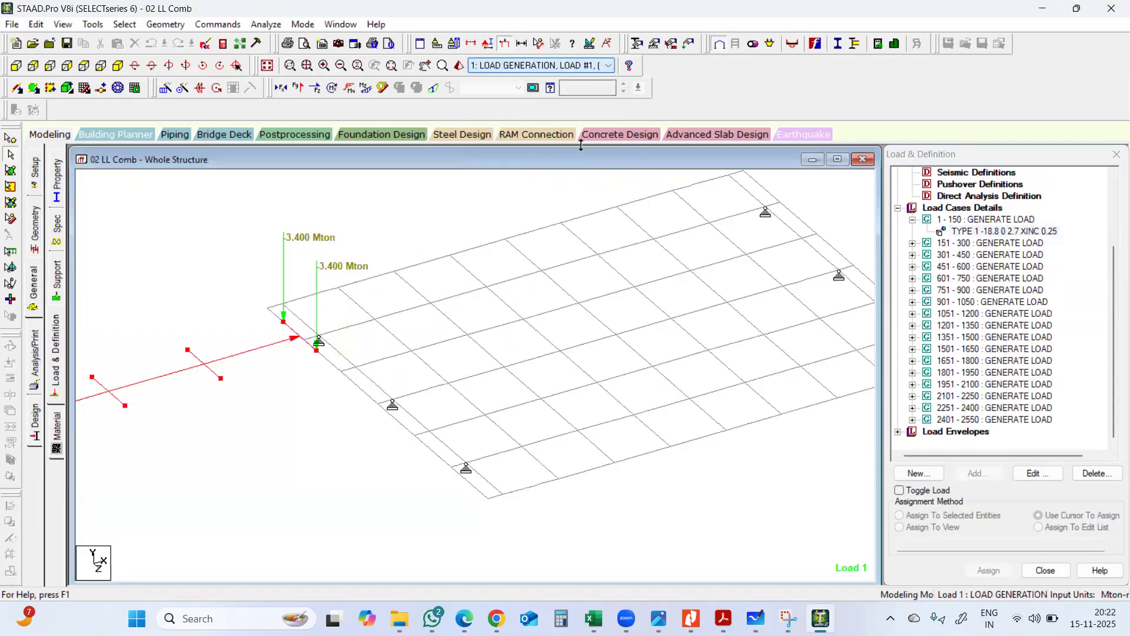
{"action": "key", "text": "Down"}
{"action": "key", "text": "Down"}
{"action": "key", "text": "Down"}
{"action": "key", "text": "Down"}
{"action": "key", "text": "Down"}
{"action": "key", "text": "Down"}
{"action": "key", "text": "Down"}
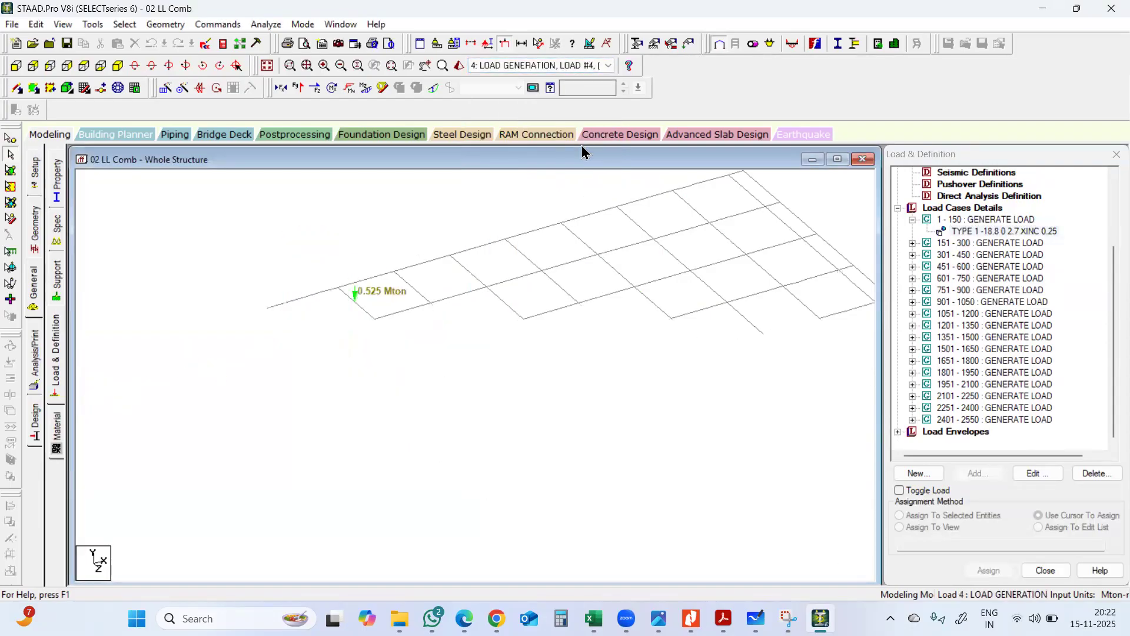
{"action": "key", "text": "Down"}
{"action": "key", "text": "Down"}
{"action": "key", "text": "Down"}
{"action": "key", "text": "Down"}
{"action": "key", "text": "Down"}
{"action": "key", "text": "Down"}
{"action": "key", "text": "Down"}
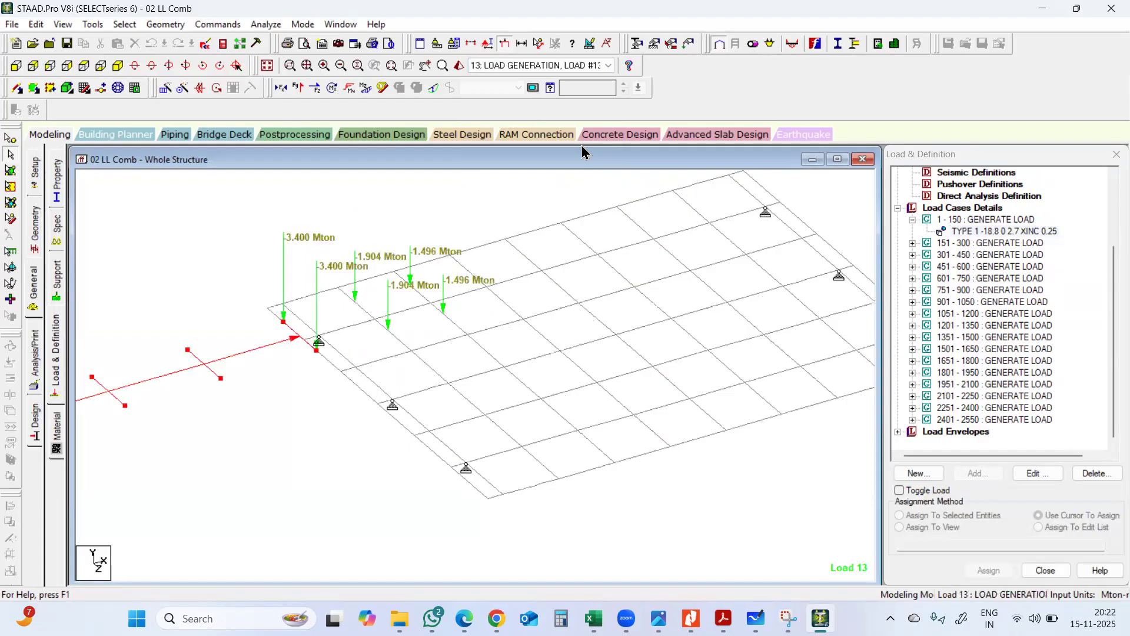
{"action": "key", "text": "Down"}
{"action": "key", "text": "Down"}
{"action": "key", "text": "Down"}
{"action": "key", "text": "Down"}
{"action": "key", "text": "Down"}
{"action": "key", "text": "Down"}
{"action": "key", "text": "Down"}
{"action": "key", "text": "Down"}
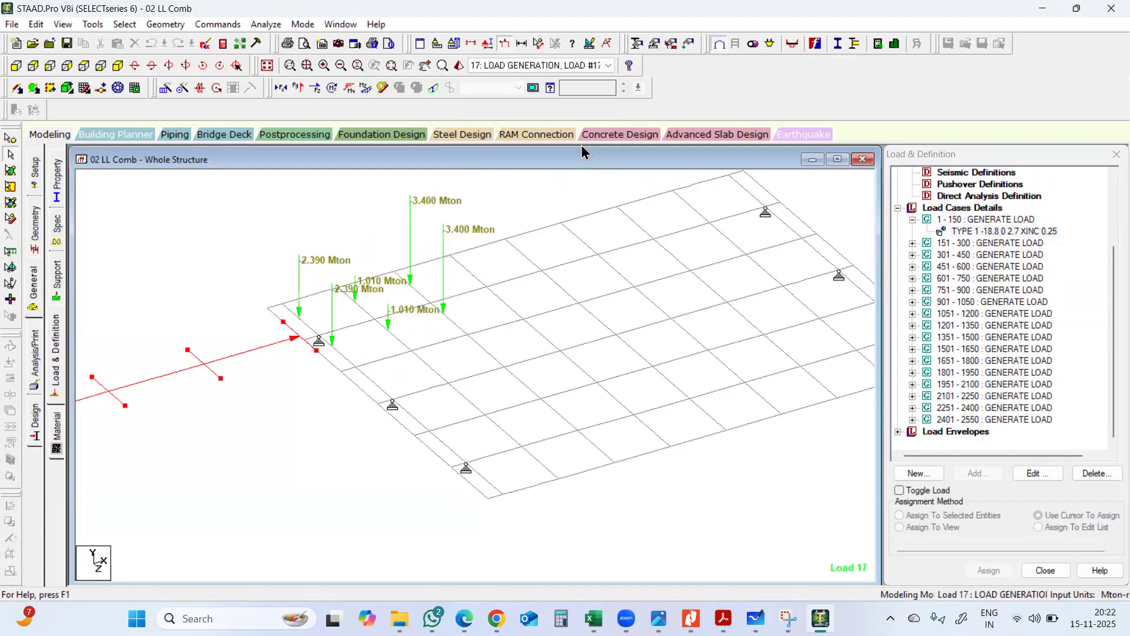
{"action": "key", "text": "Down"}
{"action": "key", "text": "Down"}
{"action": "key", "text": "Down"}
{"action": "key", "text": "Down"}
{"action": "key", "text": "Down"}
{"action": "key", "text": "Down"}
{"action": "key", "text": "Down"}
{"action": "key", "text": "Down"}
{"action": "key", "text": "Down"}
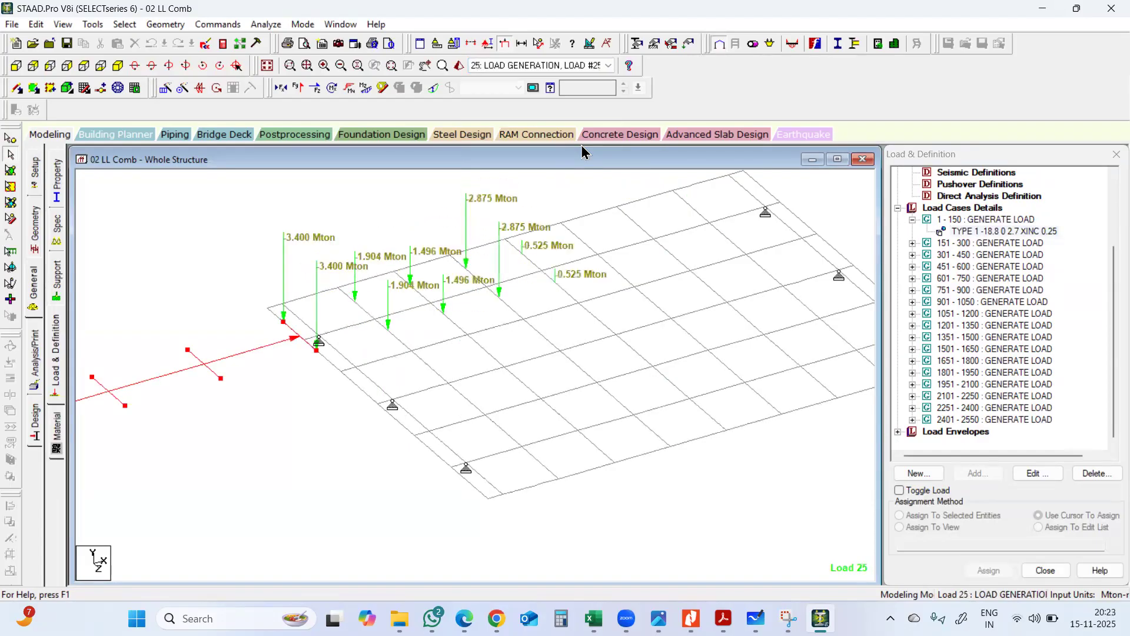
{"action": "key", "text": "Down"}
{"action": "key", "text": "Down"}
{"action": "key", "text": "Down"}
{"action": "key", "text": "Down"}
{"action": "key", "text": "Down"}
{"action": "key", "text": "Down"}
{"action": "key", "text": "Down"}
{"action": "key", "text": "Down"}
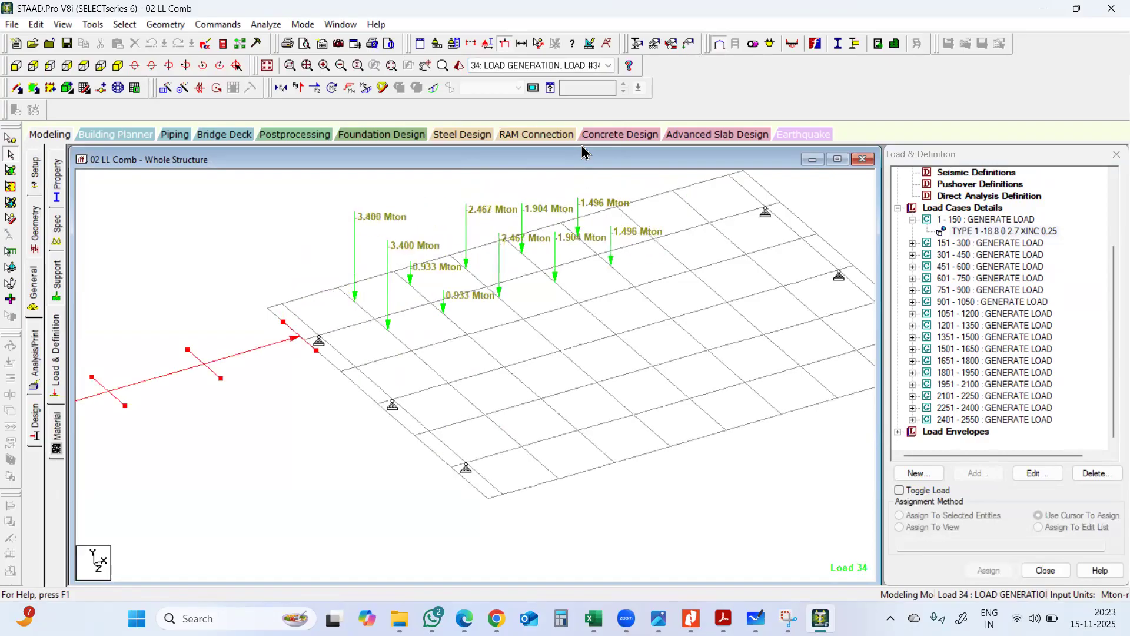
{"action": "key", "text": "Down"}
{"action": "key", "text": "Down"}
{"action": "key", "text": "Down"}
{"action": "key", "text": "Down"}
{"action": "key", "text": "Down"}
{"action": "key", "text": "Down"}
{"action": "key", "text": "Down"}
{"action": "key", "text": "Down"}
{"action": "key", "text": "Down"}
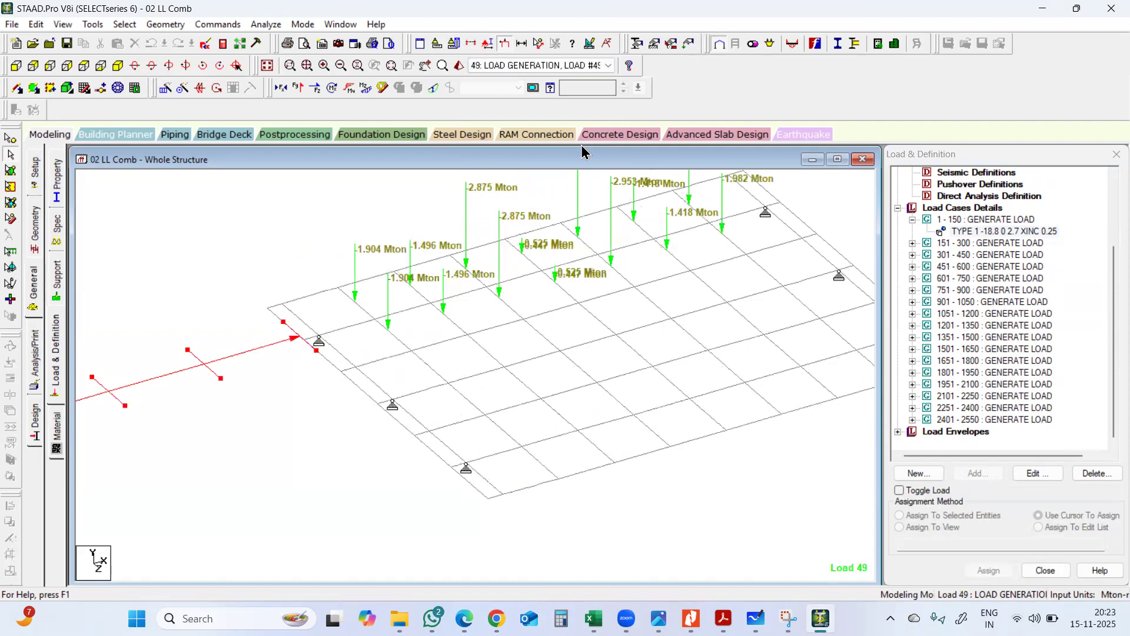
Step from load case 49 to 56 to follow the Class A axles further along the bridge deck
{"action": "key", "text": "Down"}
{"action": "key", "text": "Down"}
{"action": "key", "text": "Down"}
{"action": "key", "text": "Down"}
{"action": "key", "text": "Down"}
{"action": "key", "text": "Down"}
{"action": "key", "text": "Down"}
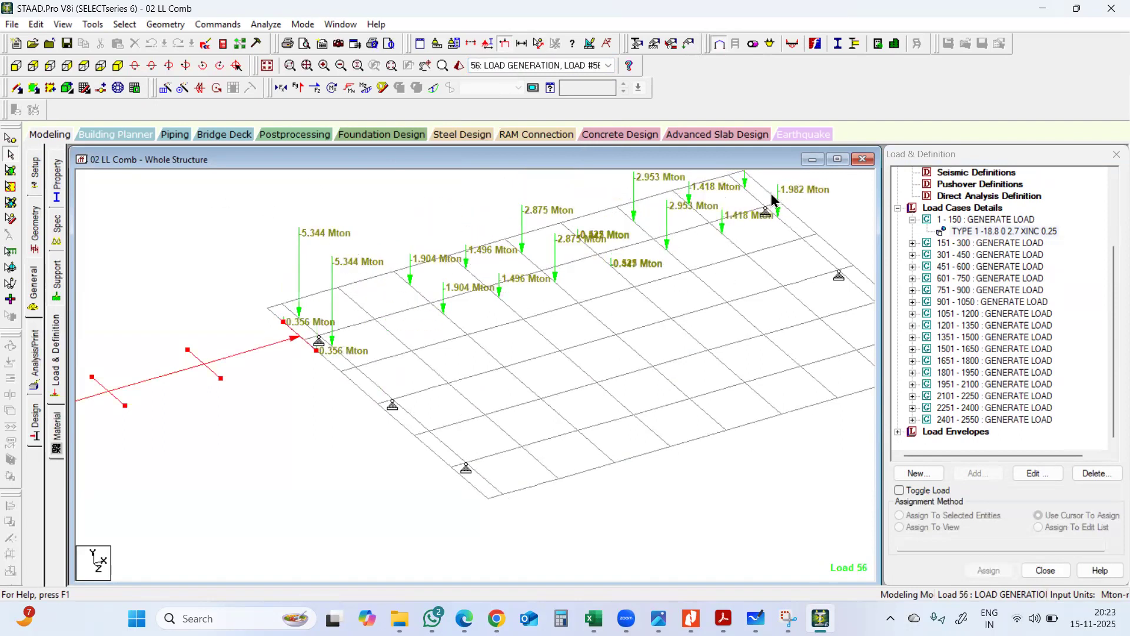
Switch to the Load Generation Master workbook in Excel and delete the handwritten (18.8 + 15) / 0.25 note from the Class A sheet
{"action": "left_click", "coordinate": [1041, 11]}
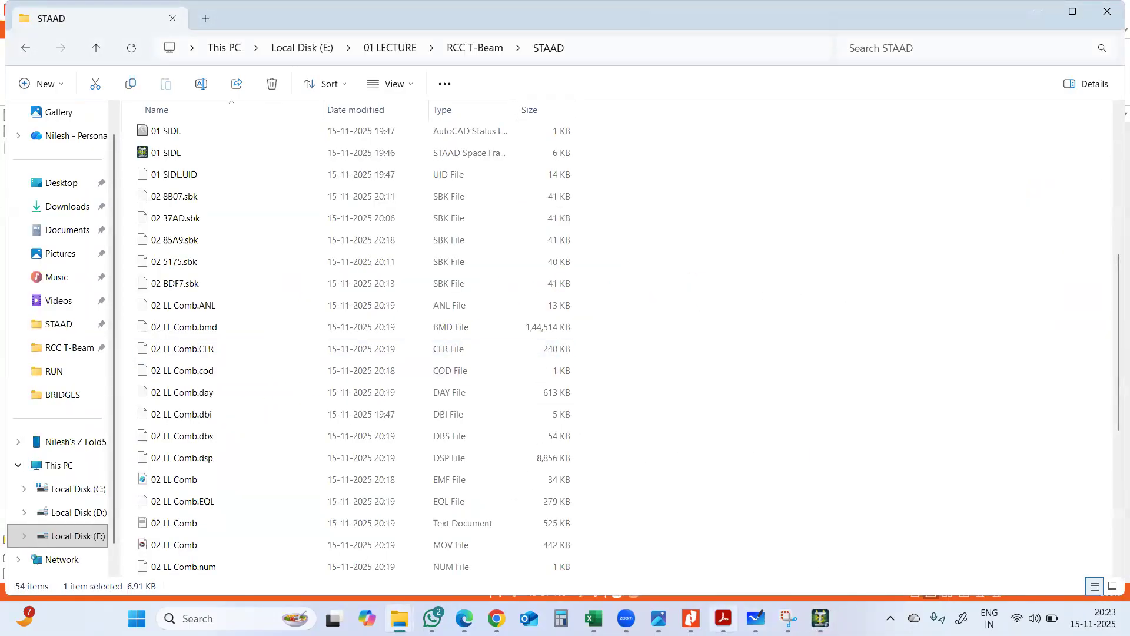
{"action": "mouse_move", "coordinate": [593, 619]}
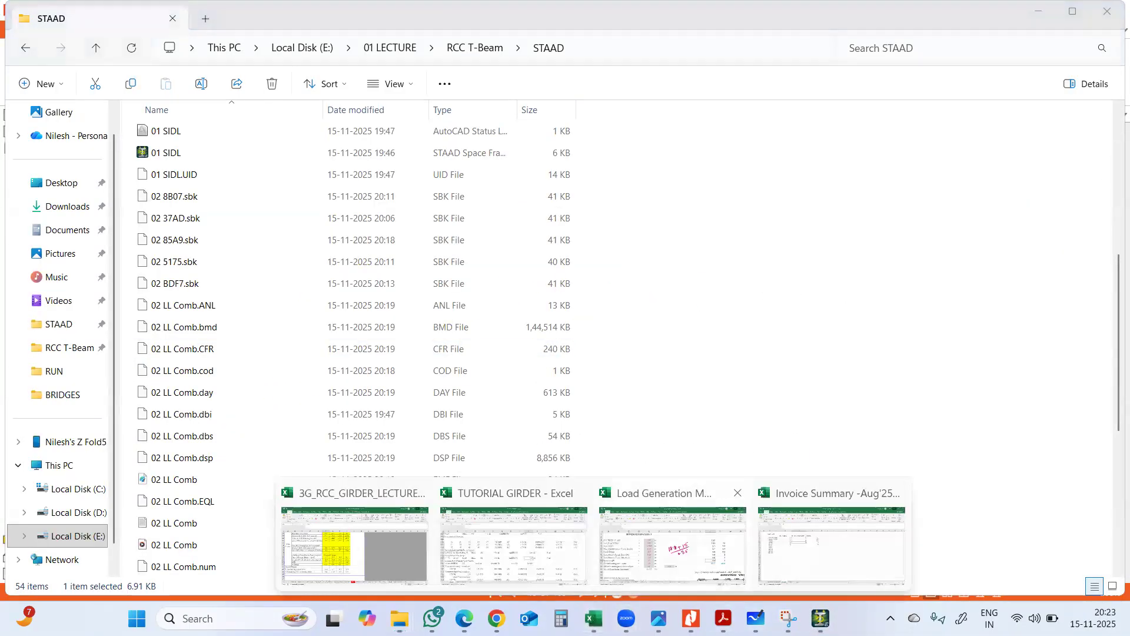
{"action": "left_click", "coordinate": [673, 536]}
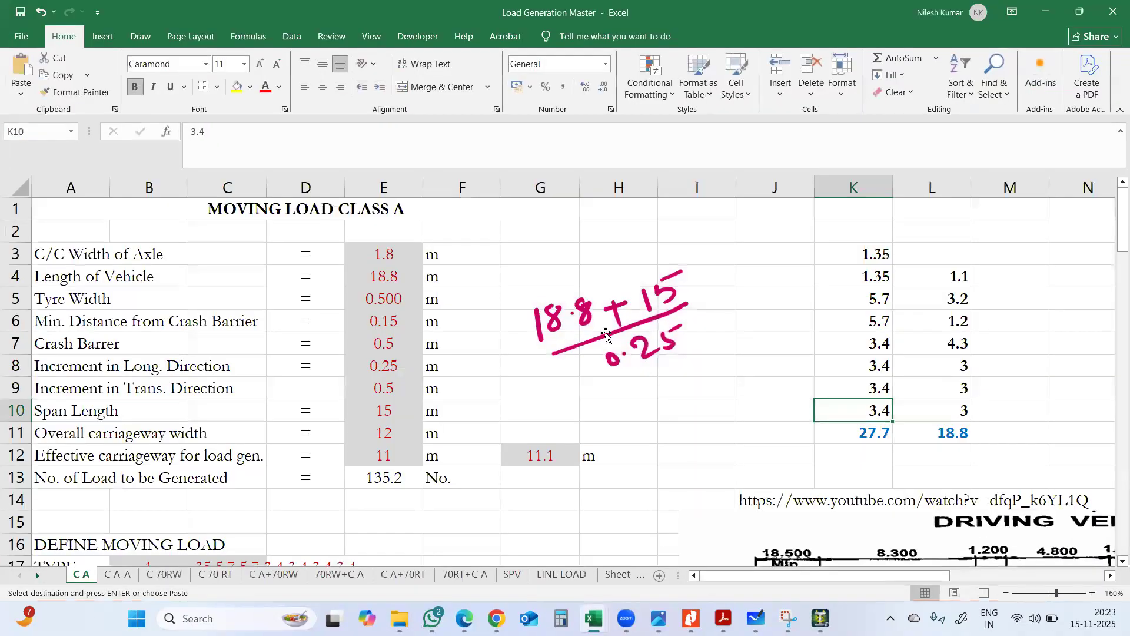
{"action": "left_click", "coordinate": [607, 335]}
{"action": "key", "text": "Delete"}
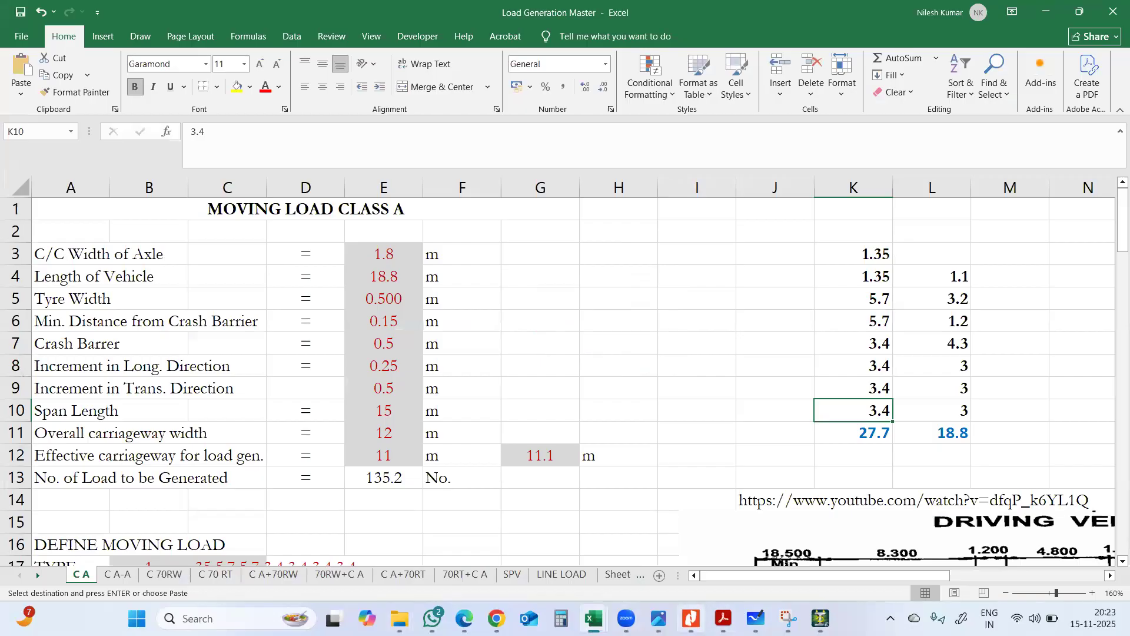
Switch to the IRC-6-2017 PDF in Nitro Pro and find the Class 'A' train of vehicles figure to examine its axle loads and spacings
{"action": "left_click", "coordinate": [691, 618]}
{"action": "scroll", "coordinate": [479, 375], "scroll_direction": "up", "scroll_amount": 15}
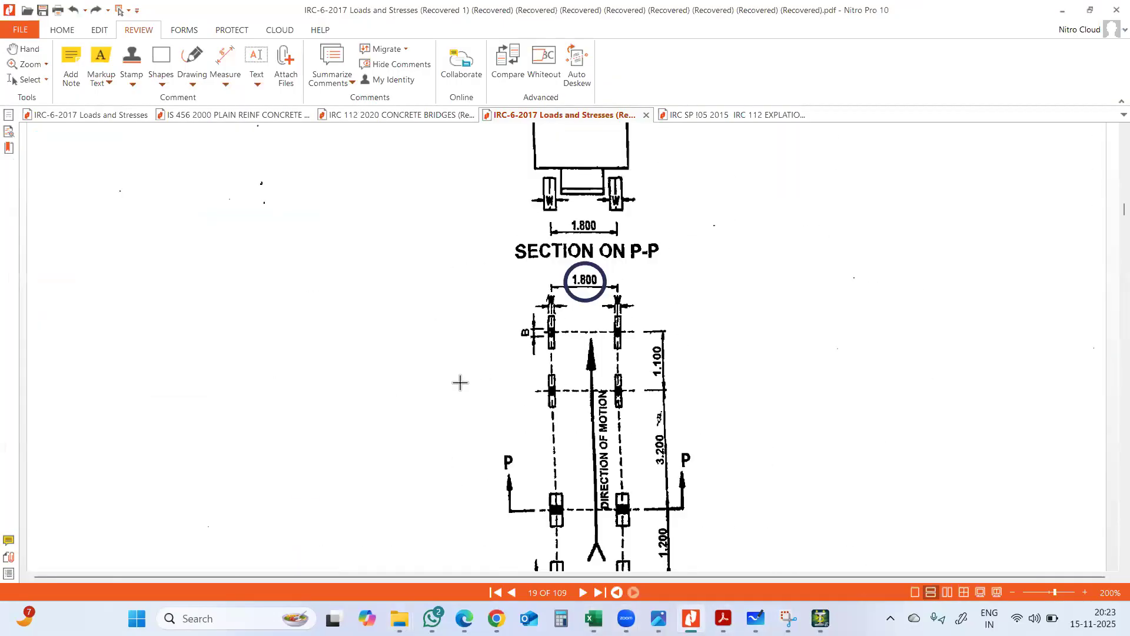
{"action": "scroll", "coordinate": [434, 384], "scroll_direction": "up", "scroll_amount": 12}
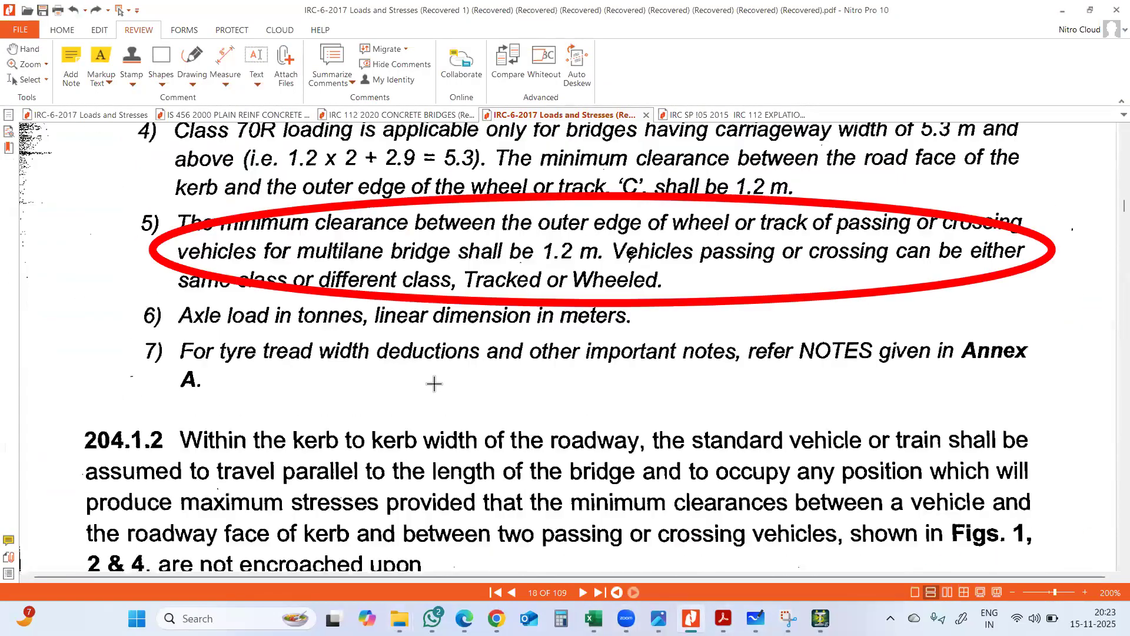
{"action": "scroll", "coordinate": [431, 384], "scroll_direction": "up", "scroll_amount": 6}
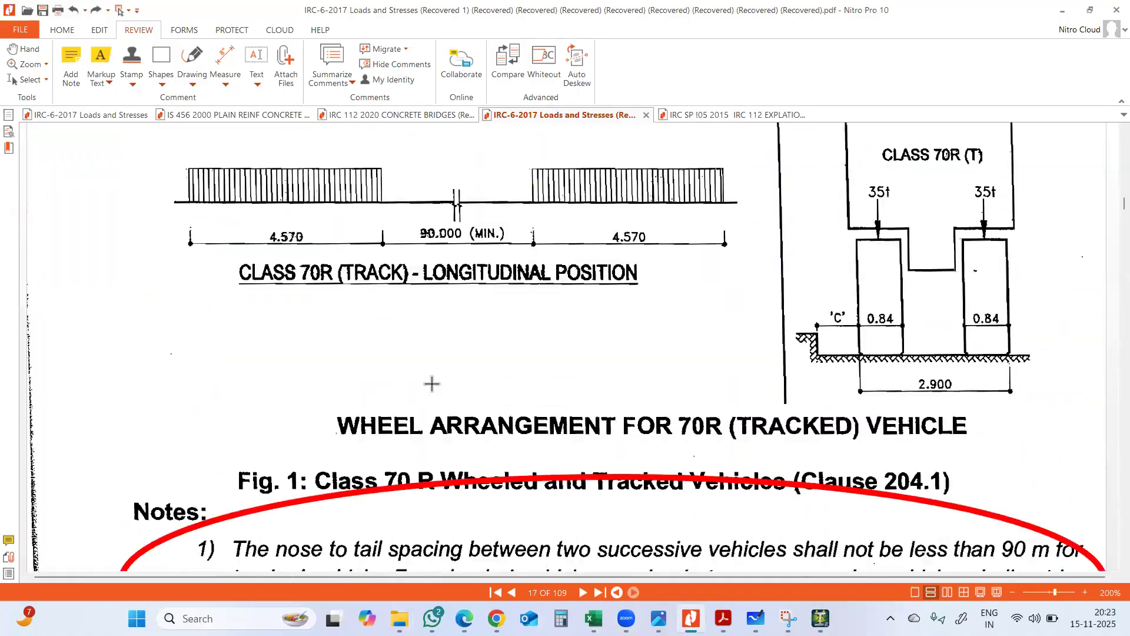
{"action": "scroll", "coordinate": [432, 388], "scroll_direction": "down", "scroll_amount": 9}
{"action": "scroll", "coordinate": [432, 390], "scroll_direction": "down", "scroll_amount": 15}
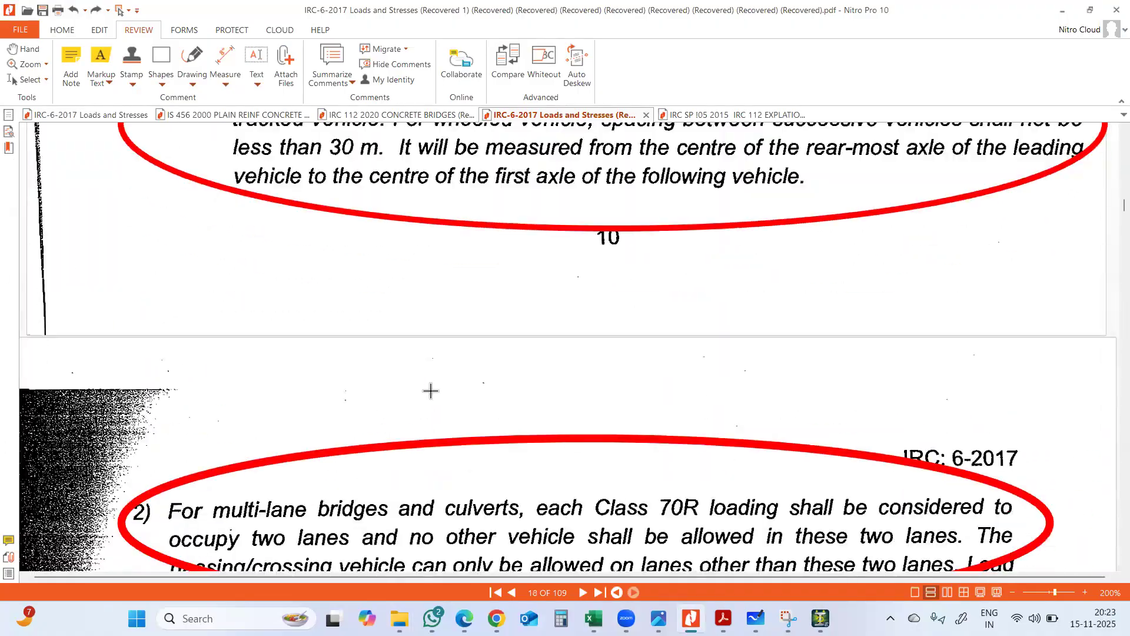
{"action": "scroll", "coordinate": [429, 397], "scroll_direction": "down", "scroll_amount": 9}
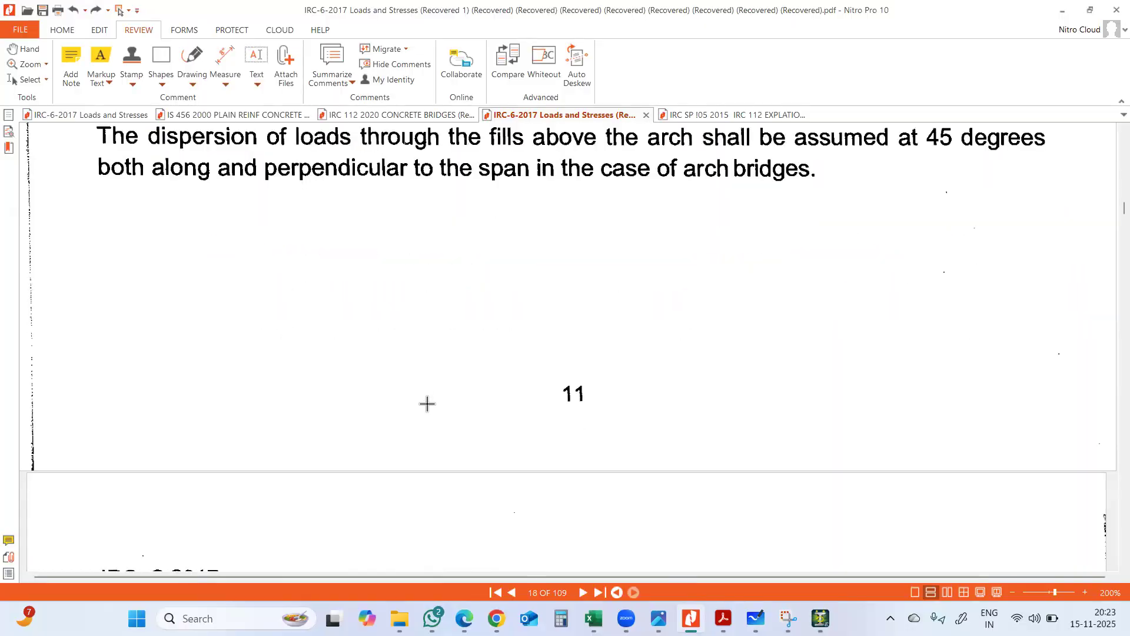
{"action": "scroll", "coordinate": [445, 391], "scroll_direction": "down", "scroll_amount": 15}
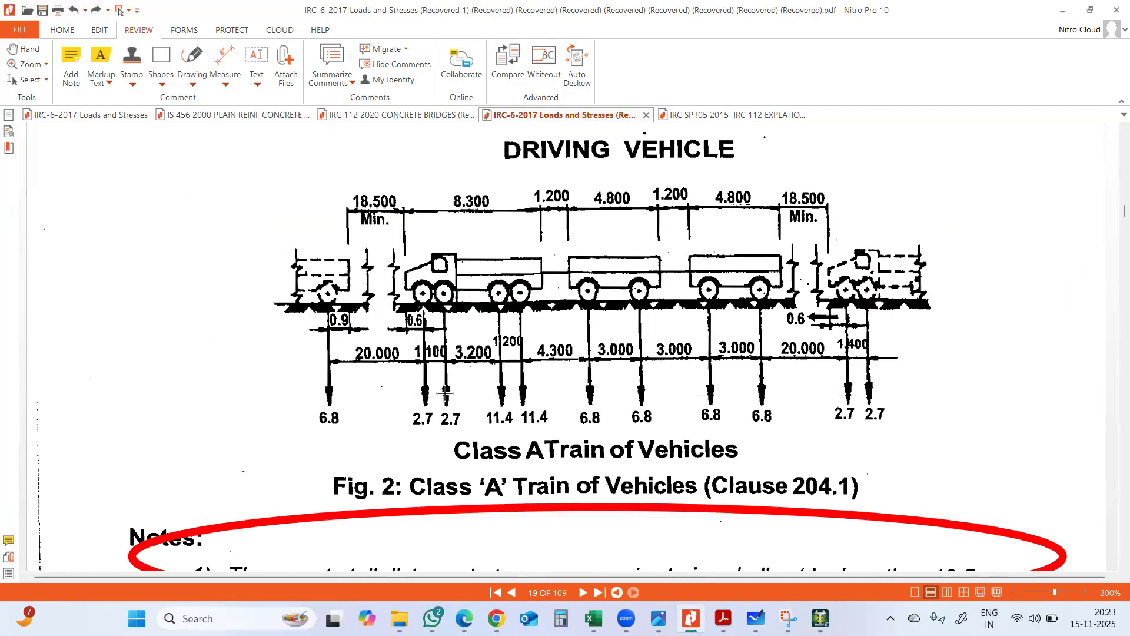
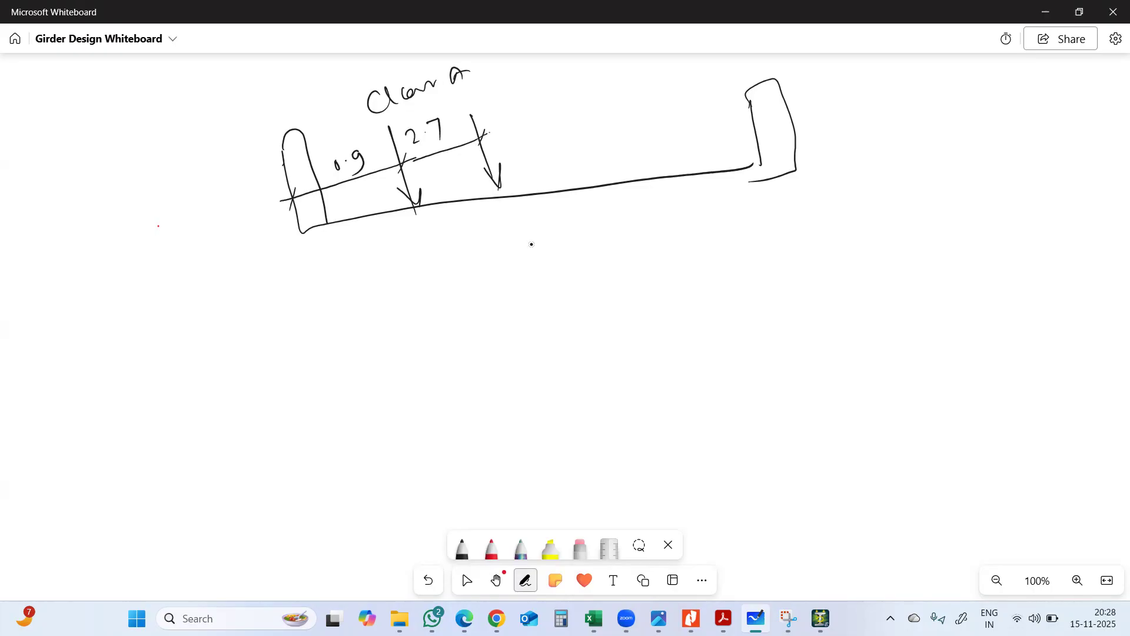
Draw the spacing line from the Class A vehicle to the adjacent vehicle's wheel line and outline the half widths of the facing wheels
{"action": "mouse_move", "coordinate": [486, 135]}
{"action": "left_mouse_down"}
{"action": "mouse_move", "coordinate": [591, 103]}
{"action": "mouse_move", "coordinate": [618, 184]}
{"action": "left_mouse_up"}
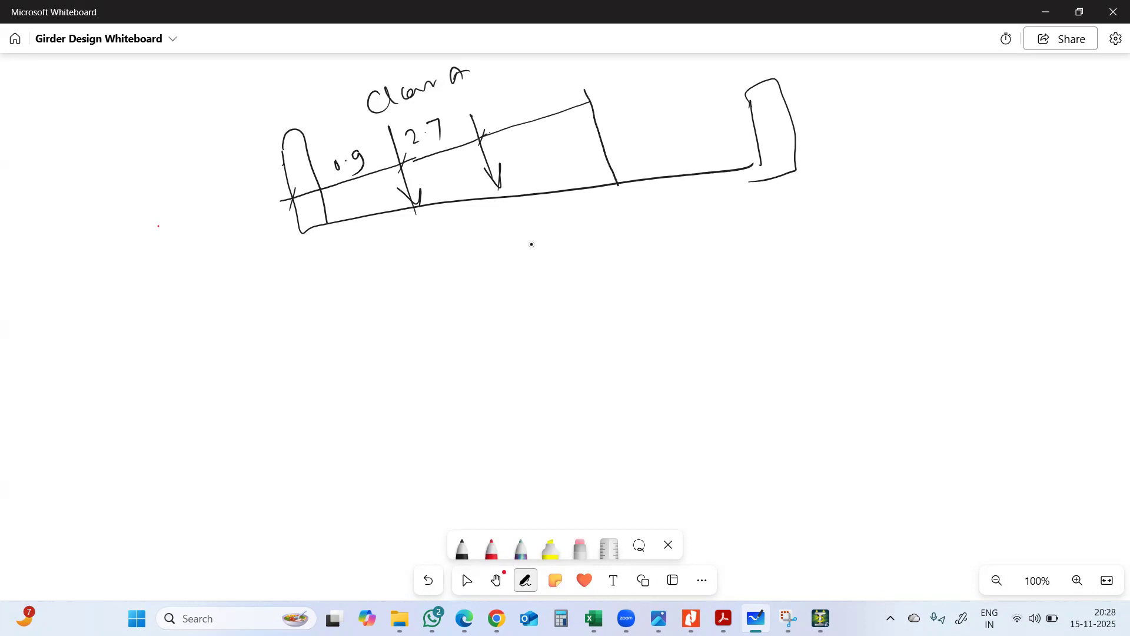
{"action": "left_click_drag", "start_coordinate": [490, 161], "coordinate": [534, 206]}
{"action": "mouse_move", "coordinate": [602, 137]}
{"action": "left_mouse_down"}
{"action": "mouse_move", "coordinate": [576, 143]}
{"action": "mouse_move", "coordinate": [592, 197]}
{"action": "left_mouse_up"}
Write the spacing formula 1.2 + Class A W/2 + Class 70R/T over 2 below the deck sketch
{"action": "mouse_move", "coordinate": [526, 236]}
{"action": "left_mouse_down"}
{"action": "mouse_move", "coordinate": [534, 268]}
{"action": "mouse_move", "coordinate": [577, 236]}
{"action": "mouse_move", "coordinate": [571, 247]}
{"action": "mouse_move", "coordinate": [615, 244]}
{"action": "left_mouse_up"}
{"action": "left_click", "coordinate": [540, 254]}
{"action": "mouse_move", "coordinate": [635, 229]}
{"action": "left_mouse_down"}
{"action": "mouse_move", "coordinate": [638, 240]}
{"action": "mouse_move", "coordinate": [678, 210]}
{"action": "mouse_move", "coordinate": [686, 227]}
{"action": "left_mouse_up"}
{"action": "mouse_move", "coordinate": [673, 224]}
{"action": "left_mouse_down"}
{"action": "mouse_move", "coordinate": [719, 207]}
{"action": "mouse_move", "coordinate": [727, 253]}
{"action": "mouse_move", "coordinate": [800, 200]}
{"action": "left_mouse_up"}
{"action": "left_click_drag", "start_coordinate": [789, 196], "coordinate": [788, 215]}
{"action": "mouse_move", "coordinate": [833, 183]}
{"action": "left_mouse_down"}
{"action": "mouse_move", "coordinate": [816, 190]}
{"action": "mouse_move", "coordinate": [844, 202]}
{"action": "left_mouse_up"}
{"action": "mouse_move", "coordinate": [848, 177]}
{"action": "left_mouse_down"}
{"action": "mouse_move", "coordinate": [852, 204]}
{"action": "mouse_move", "coordinate": [864, 200]}
{"action": "left_mouse_up"}
{"action": "left_click_drag", "start_coordinate": [867, 199], "coordinate": [886, 189]}
{"action": "mouse_move", "coordinate": [892, 169]}
{"action": "left_mouse_down"}
{"action": "mouse_move", "coordinate": [910, 165]}
{"action": "mouse_move", "coordinate": [905, 192]}
{"action": "mouse_move", "coordinate": [925, 175]}
{"action": "mouse_move", "coordinate": [960, 180]}
{"action": "left_mouse_up"}
{"action": "mouse_move", "coordinate": [965, 141]}
{"action": "left_mouse_down"}
{"action": "mouse_move", "coordinate": [968, 193]}
{"action": "mouse_move", "coordinate": [996, 143]}
{"action": "mouse_move", "coordinate": [992, 173]}
{"action": "left_mouse_up"}
{"action": "left_click_drag", "start_coordinate": [848, 223], "coordinate": [978, 191]}
{"action": "left_click_drag", "start_coordinate": [893, 230], "coordinate": [933, 236]}
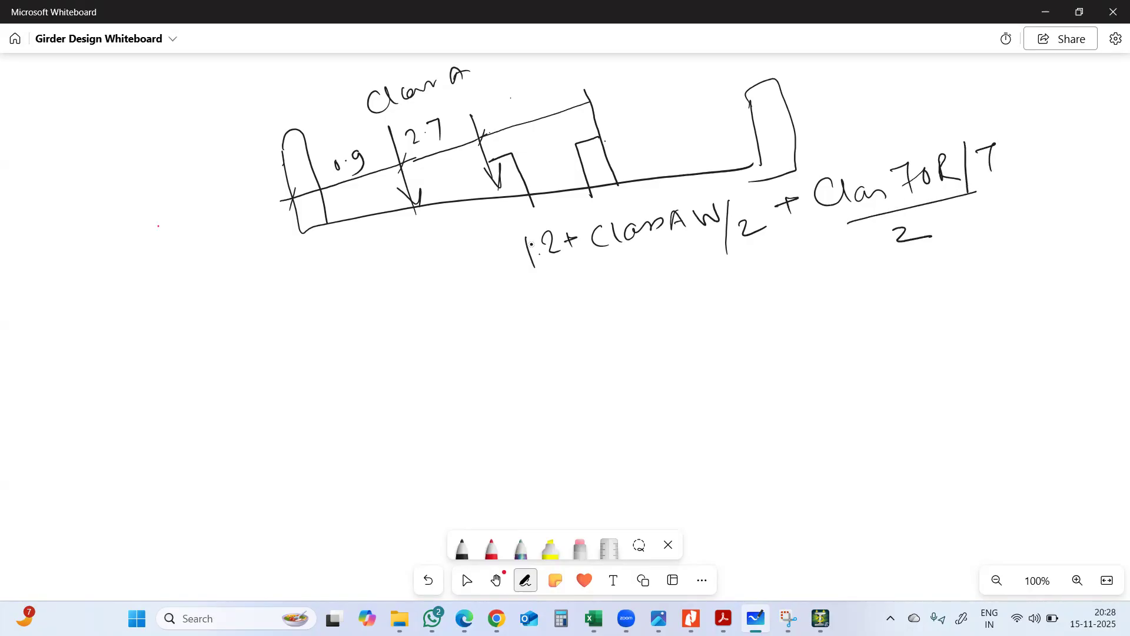
Draw both wheel load arrows of the second vehicle with their connecting line and label it Class 70R W/T
{"action": "left_click_drag", "start_coordinate": [583, 88], "coordinate": [624, 181]}
{"action": "mouse_move", "coordinate": [567, 66]}
{"action": "left_mouse_down"}
{"action": "mouse_move", "coordinate": [590, 81]}
{"action": "mouse_move", "coordinate": [636, 61]}
{"action": "mouse_move", "coordinate": [629, 79]}
{"action": "left_mouse_up"}
{"action": "left_click_drag", "start_coordinate": [640, 67], "coordinate": [657, 76]}
{"action": "mouse_move", "coordinate": [657, 59]}
{"action": "left_mouse_down"}
{"action": "mouse_move", "coordinate": [671, 74]}
{"action": "mouse_move", "coordinate": [692, 57]}
{"action": "mouse_move", "coordinate": [699, 79]}
{"action": "mouse_move", "coordinate": [729, 58]}
{"action": "mouse_move", "coordinate": [719, 78]}
{"action": "left_mouse_up"}
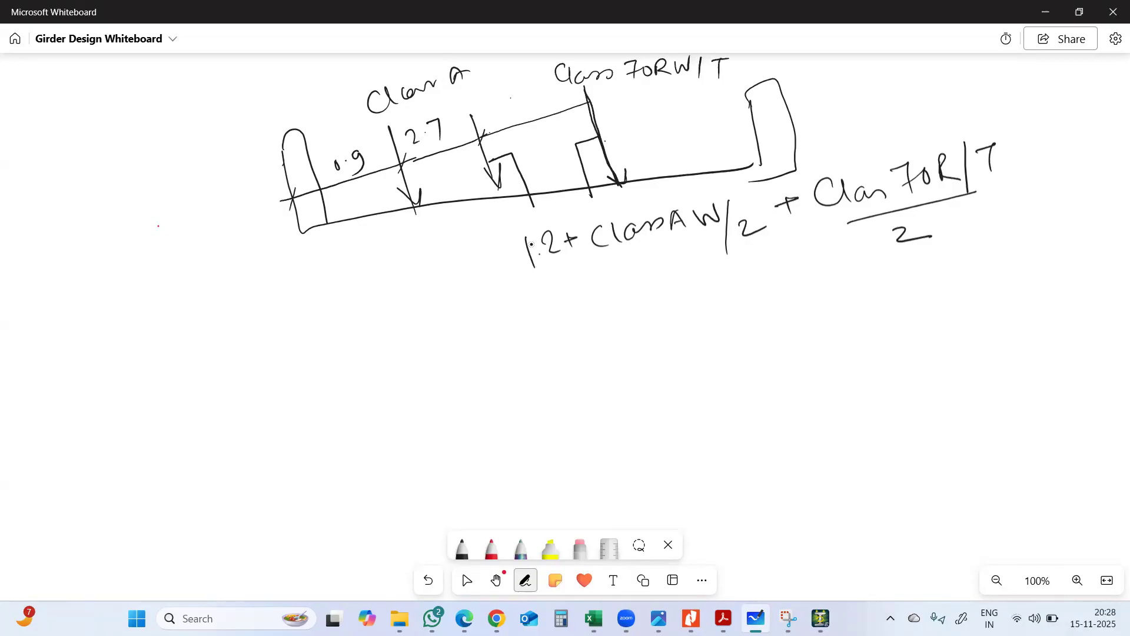
{"action": "mouse_move", "coordinate": [591, 103]}
{"action": "left_mouse_down"}
{"action": "mouse_move", "coordinate": [652, 89]}
{"action": "mouse_move", "coordinate": [680, 187]}
{"action": "left_mouse_up"}
{"action": "left_click", "coordinate": [531, 245]}
{"action": "left_click", "coordinate": [467, 580]}
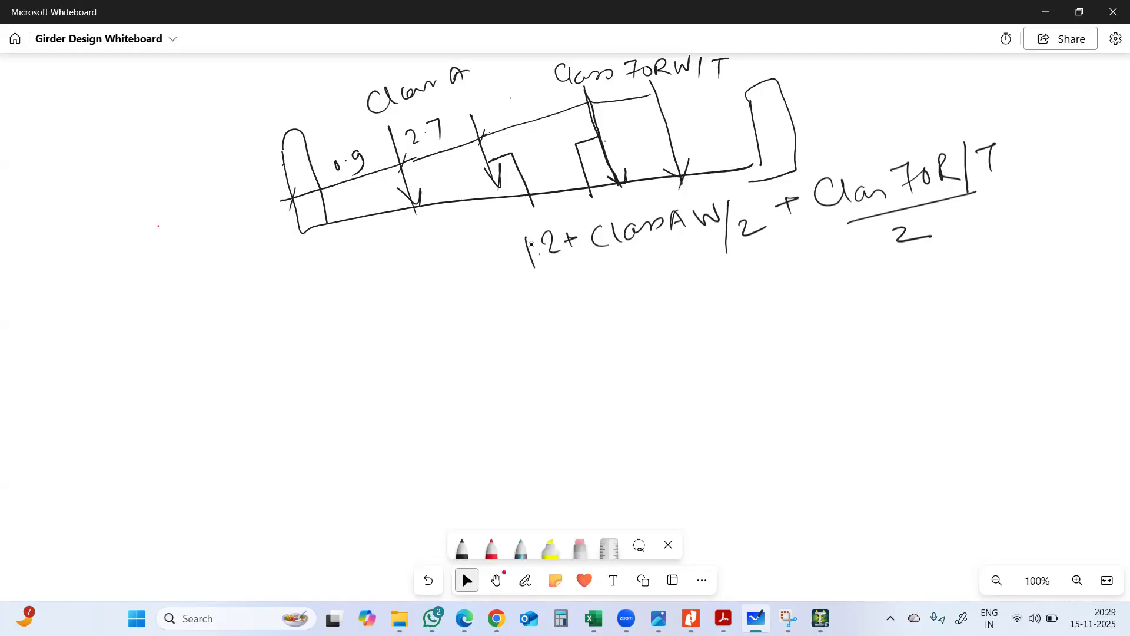
Sketch a second deck cross-section with a crash barrier at each end below the first sketch
{"action": "left_click", "coordinate": [526, 580]}
{"action": "mouse_move", "coordinate": [340, 360]}
{"action": "left_mouse_down"}
{"action": "mouse_move", "coordinate": [361, 431]}
{"action": "mouse_move", "coordinate": [376, 383]}
{"action": "mouse_move", "coordinate": [398, 450]}
{"action": "mouse_move", "coordinate": [897, 327]}
{"action": "left_mouse_up"}
{"action": "mouse_move", "coordinate": [855, 255]}
{"action": "left_mouse_down"}
{"action": "mouse_move", "coordinate": [876, 329]}
{"action": "mouse_move", "coordinate": [894, 268]}
{"action": "mouse_move", "coordinate": [897, 331]}
{"action": "left_mouse_up"}
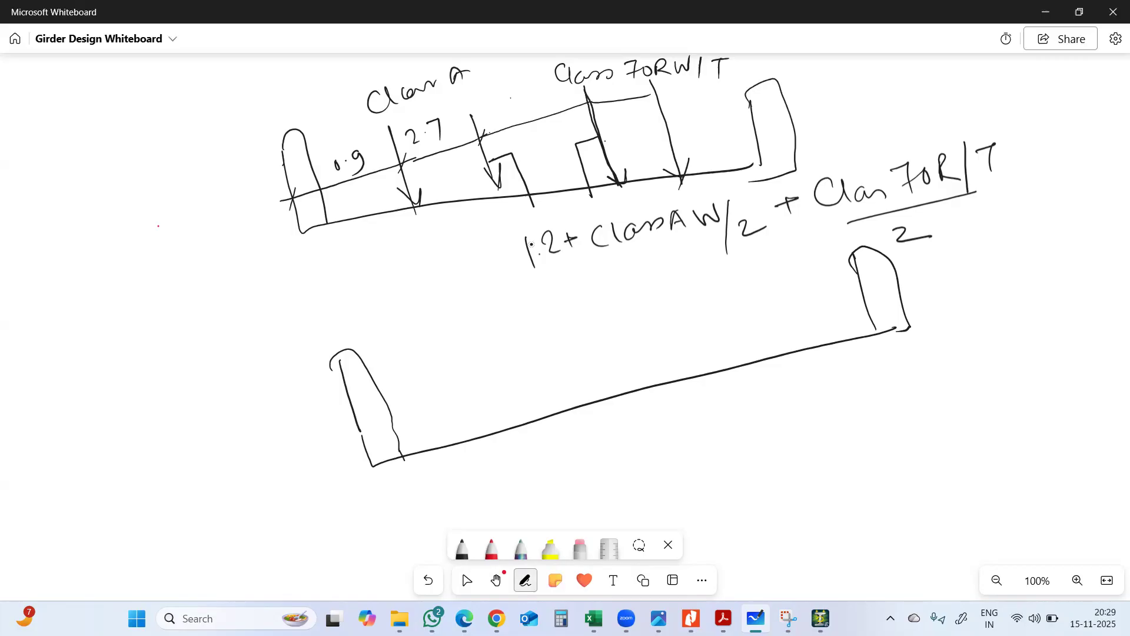
On the second deck sketch, draw a 1.7 offset to the first wheel load arrow and label the vehicle Class 70R W/T
{"action": "left_click_drag", "start_coordinate": [356, 413], "coordinate": [468, 372]}
{"action": "left_click_drag", "start_coordinate": [364, 404], "coordinate": [389, 411]}
{"action": "mouse_move", "coordinate": [441, 372]}
{"action": "left_mouse_down"}
{"action": "mouse_move", "coordinate": [474, 371]}
{"action": "mouse_move", "coordinate": [456, 388]}
{"action": "left_mouse_up"}
{"action": "mouse_move", "coordinate": [388, 373]}
{"action": "left_mouse_down"}
{"action": "mouse_move", "coordinate": [402, 394]}
{"action": "mouse_move", "coordinate": [424, 383]}
{"action": "left_mouse_up"}
{"action": "left_click", "coordinate": [405, 378]}
{"action": "left_click_drag", "start_coordinate": [458, 322], "coordinate": [517, 429]}
{"action": "left_click_drag", "start_coordinate": [522, 402], "coordinate": [521, 425]}
{"action": "mouse_move", "coordinate": [394, 287]}
{"action": "left_mouse_down"}
{"action": "mouse_move", "coordinate": [403, 307]}
{"action": "mouse_move", "coordinate": [439, 286]}
{"action": "mouse_move", "coordinate": [451, 296]}
{"action": "mouse_move", "coordinate": [447, 269]}
{"action": "mouse_move", "coordinate": [481, 281]}
{"action": "mouse_move", "coordinate": [505, 259]}
{"action": "mouse_move", "coordinate": [508, 279]}
{"action": "mouse_move", "coordinate": [528, 261]}
{"action": "left_mouse_up"}
{"action": "left_click_drag", "start_coordinate": [523, 260], "coordinate": [522, 280]}
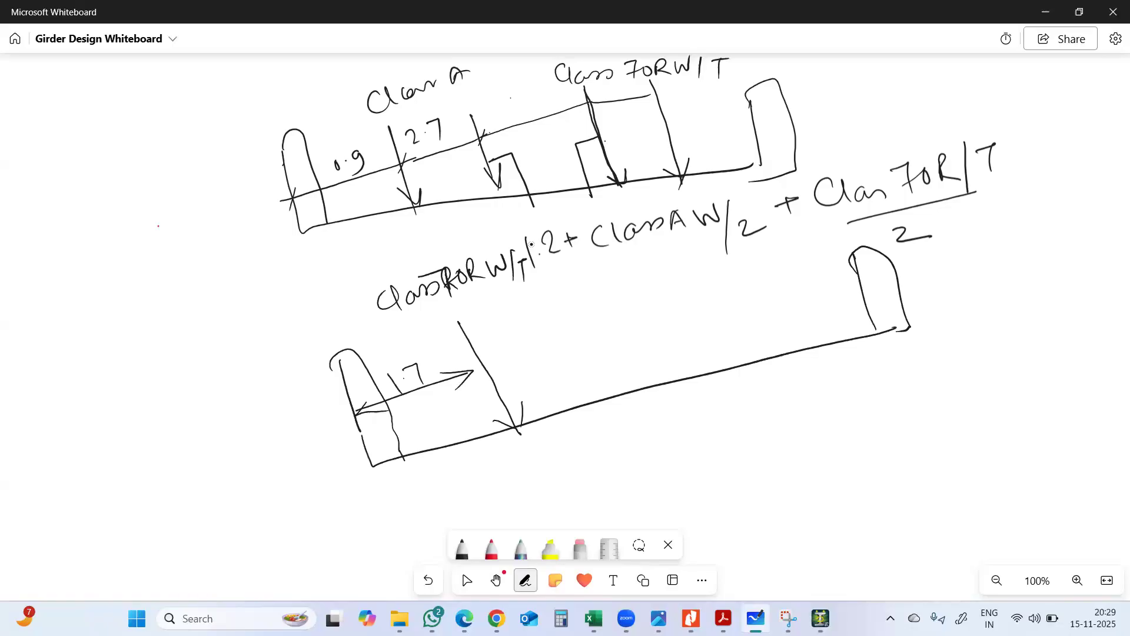
Draw the Class 70R vehicle's second wheel load arrow and mark its spacing from the first as 1.93 m
{"action": "left_click_drag", "start_coordinate": [482, 368], "coordinate": [555, 341]}
{"action": "left_click_drag", "start_coordinate": [534, 294], "coordinate": [596, 390]}
{"action": "left_click", "coordinate": [507, 339]}
{"action": "mouse_move", "coordinate": [498, 331]}
{"action": "left_mouse_down"}
{"action": "mouse_move", "coordinate": [503, 348]}
{"action": "mouse_move", "coordinate": [529, 328]}
{"action": "mouse_move", "coordinate": [524, 340]}
{"action": "left_mouse_up"}
{"action": "left_click_drag", "start_coordinate": [537, 333], "coordinate": [554, 327]}
{"action": "left_click", "coordinate": [570, 322]}
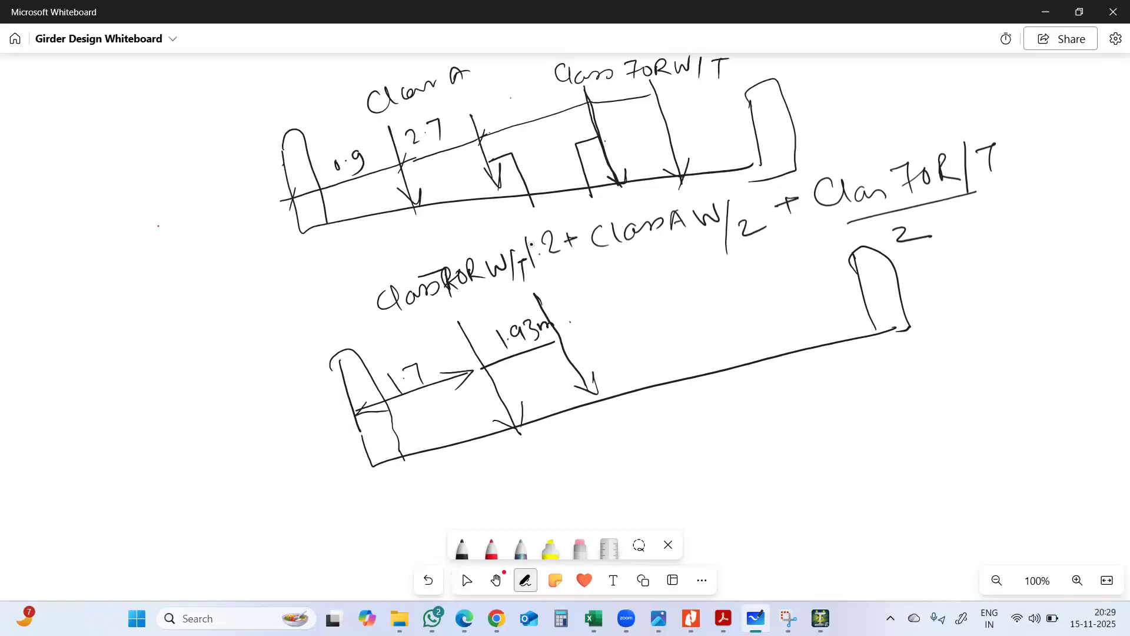
Draw a 7.25 dimension line from the barrier's inner face along the deck and mark the crash barrier width as 0.5
{"action": "mouse_move", "coordinate": [400, 457]}
{"action": "left_mouse_down"}
{"action": "mouse_move", "coordinate": [424, 500]}
{"action": "mouse_move", "coordinate": [412, 488]}
{"action": "mouse_move", "coordinate": [744, 381]}
{"action": "mouse_move", "coordinate": [715, 380]}
{"action": "mouse_move", "coordinate": [737, 412]}
{"action": "mouse_move", "coordinate": [715, 410]}
{"action": "left_mouse_up"}
{"action": "mouse_move", "coordinate": [538, 480]}
{"action": "left_mouse_down"}
{"action": "mouse_move", "coordinate": [550, 473]}
{"action": "mouse_move", "coordinate": [557, 492]}
{"action": "mouse_move", "coordinate": [596, 473]}
{"action": "left_mouse_up"}
{"action": "left_click", "coordinate": [564, 478]}
{"action": "mouse_move", "coordinate": [600, 457]}
{"action": "left_mouse_down"}
{"action": "mouse_move", "coordinate": [602, 473]}
{"action": "mouse_move", "coordinate": [624, 440]}
{"action": "left_mouse_up"}
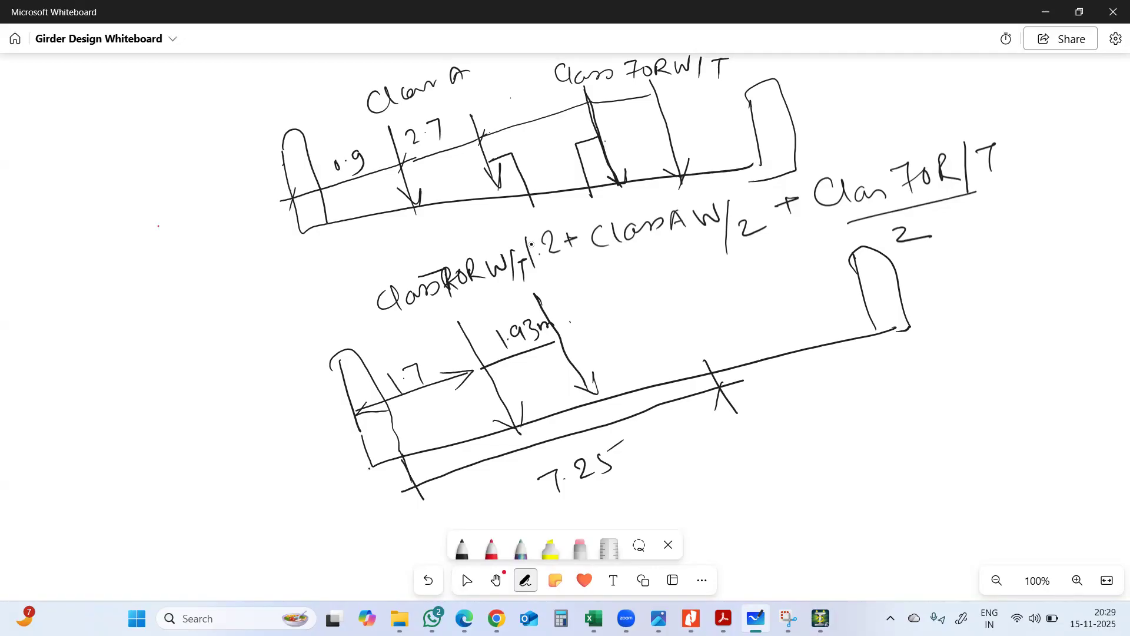
{"action": "mouse_move", "coordinate": [370, 466]}
{"action": "left_mouse_down"}
{"action": "mouse_move", "coordinate": [402, 523]}
{"action": "mouse_move", "coordinate": [429, 483]}
{"action": "mouse_move", "coordinate": [387, 480]}
{"action": "mouse_move", "coordinate": [399, 489]}
{"action": "left_mouse_up"}
{"action": "left_click", "coordinate": [393, 486]}
Draw a vertical line at the end of the 7.25 dimension and write the total distance 7.75 below it
{"action": "left_click_drag", "start_coordinate": [696, 333], "coordinate": [719, 384]}
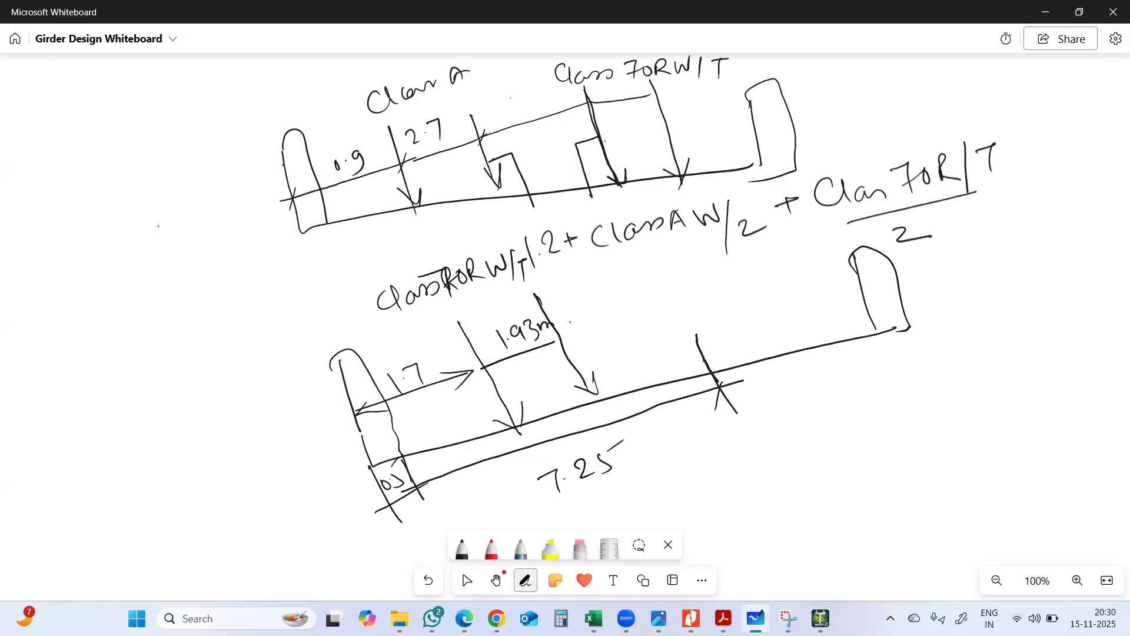
{"action": "mouse_move", "coordinate": [679, 437]}
{"action": "left_mouse_down"}
{"action": "mouse_move", "coordinate": [695, 455]}
{"action": "mouse_move", "coordinate": [725, 427]}
{"action": "mouse_move", "coordinate": [719, 451]}
{"action": "left_mouse_up"}
{"action": "left_click", "coordinate": [704, 444]}
{"action": "mouse_move", "coordinate": [746, 434]}
{"action": "left_mouse_down"}
{"action": "mouse_move", "coordinate": [739, 425]}
{"action": "mouse_move", "coordinate": [738, 441]}
{"action": "left_mouse_up"}
{"action": "left_click_drag", "start_coordinate": [744, 419], "coordinate": [751, 414]}
Draw a wheel outline starting at the 7.75 line, mark its half width 250, and add the wheel's load arrow
{"action": "mouse_move", "coordinate": [706, 360]}
{"action": "left_mouse_down"}
{"action": "mouse_move", "coordinate": [723, 351]}
{"action": "mouse_move", "coordinate": [758, 365]}
{"action": "left_mouse_up"}
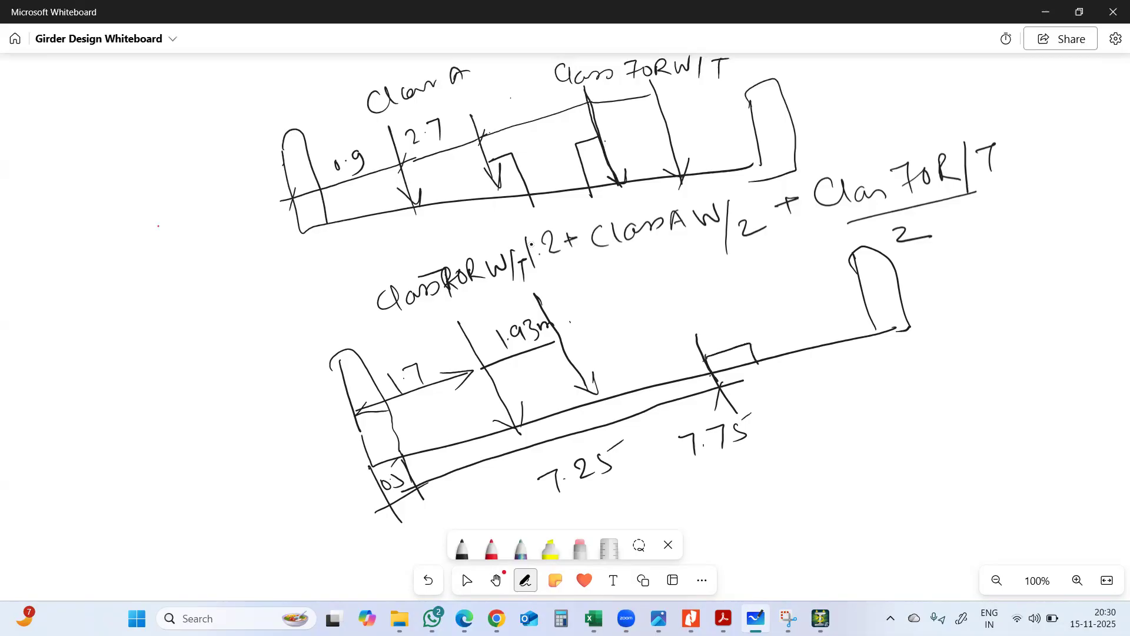
{"action": "mouse_move", "coordinate": [714, 324]}
{"action": "left_mouse_down"}
{"action": "mouse_move", "coordinate": [739, 367]}
{"action": "mouse_move", "coordinate": [713, 349]}
{"action": "mouse_move", "coordinate": [727, 336]}
{"action": "mouse_move", "coordinate": [748, 340]}
{"action": "mouse_move", "coordinate": [763, 360]}
{"action": "mouse_move", "coordinate": [714, 370]}
{"action": "mouse_move", "coordinate": [731, 347]}
{"action": "mouse_move", "coordinate": [765, 359]}
{"action": "left_mouse_up"}
{"action": "left_click", "coordinate": [714, 343]}
{"action": "left_click_drag", "start_coordinate": [706, 285], "coordinate": [748, 380]}
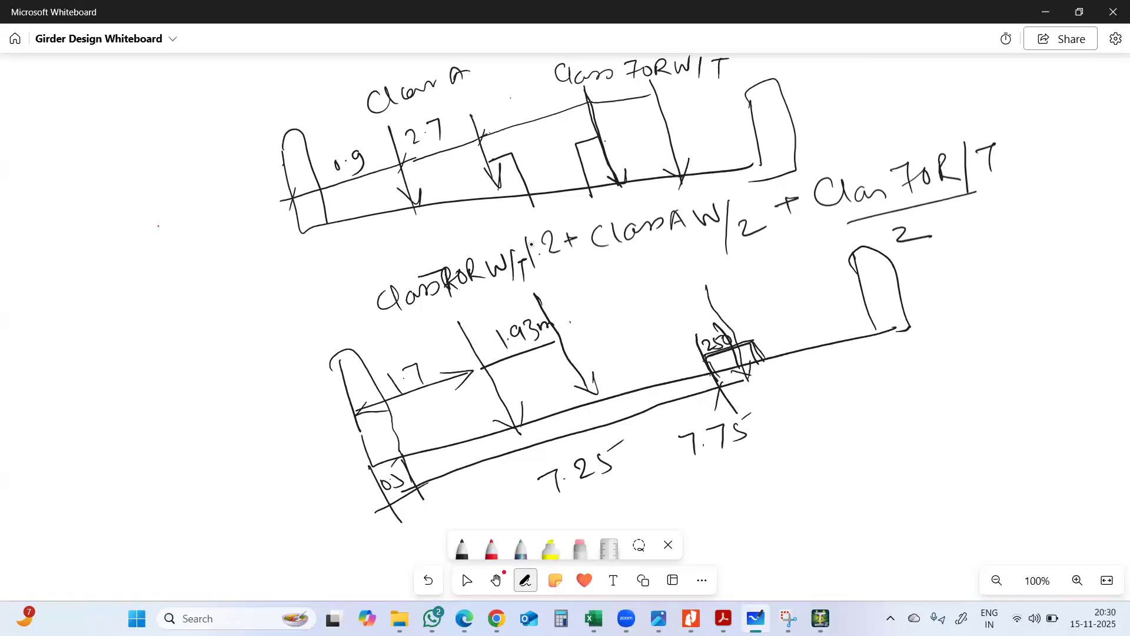
Draw the second wheel load arrow nearer the far crash barrier and label this vehicle Class A
{"action": "left_click_drag", "start_coordinate": [780, 274], "coordinate": [810, 344]}
{"action": "left_click_drag", "start_coordinate": [810, 344], "coordinate": [818, 331]}
{"action": "mouse_move", "coordinate": [687, 247]}
{"action": "left_mouse_down"}
{"action": "mouse_move", "coordinate": [682, 270]}
{"action": "mouse_move", "coordinate": [701, 271]}
{"action": "left_mouse_up"}
{"action": "mouse_move", "coordinate": [710, 256]}
{"action": "left_mouse_down"}
{"action": "mouse_move", "coordinate": [707, 268]}
{"action": "mouse_move", "coordinate": [769, 253]}
{"action": "left_mouse_up"}
{"action": "left_click", "coordinate": [532, 242]}
{"action": "left_click", "coordinate": [798, 246]}
{"action": "left_click", "coordinate": [467, 580]}
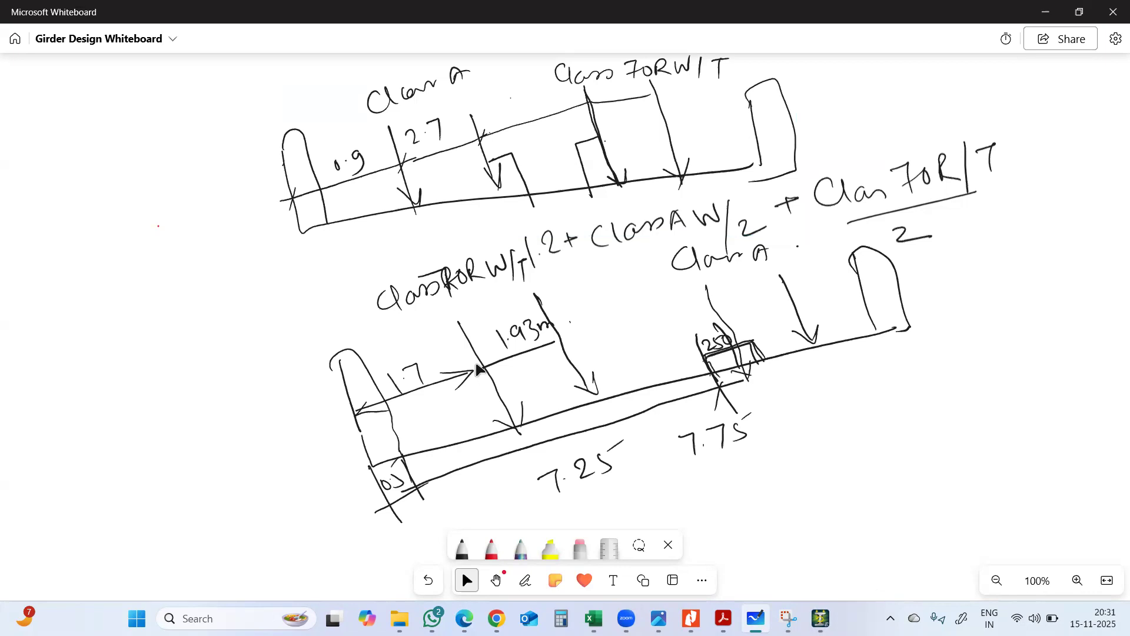
Erase all the vehicle placement sketches from the whiteboard
{"action": "left_click", "coordinate": [406, 199]}
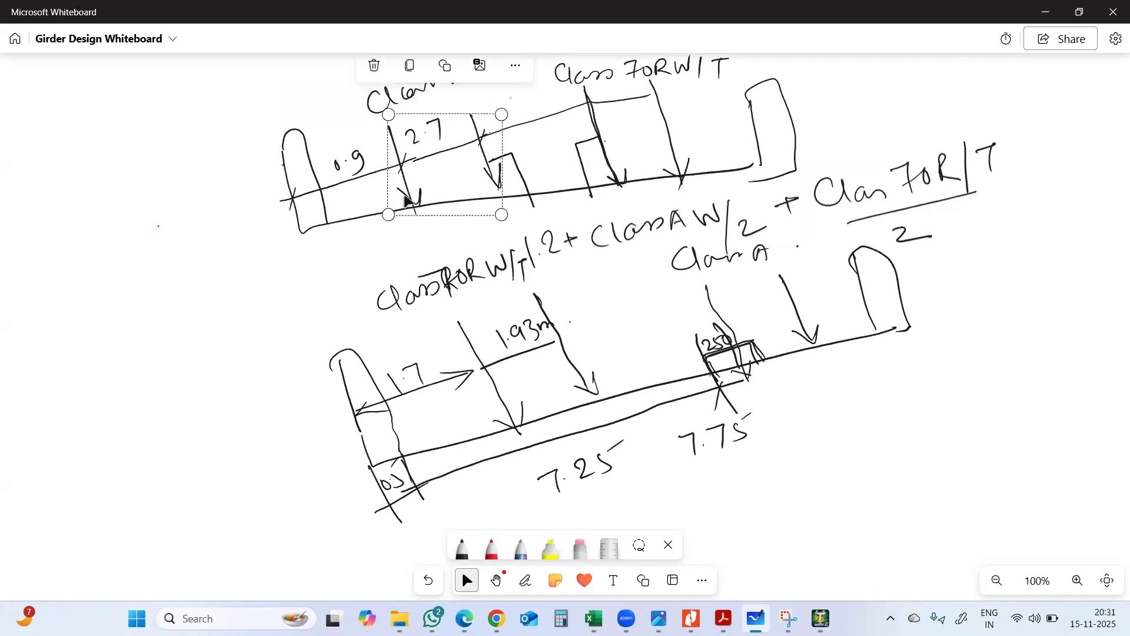
{"action": "key", "text": "ctrl+a"}
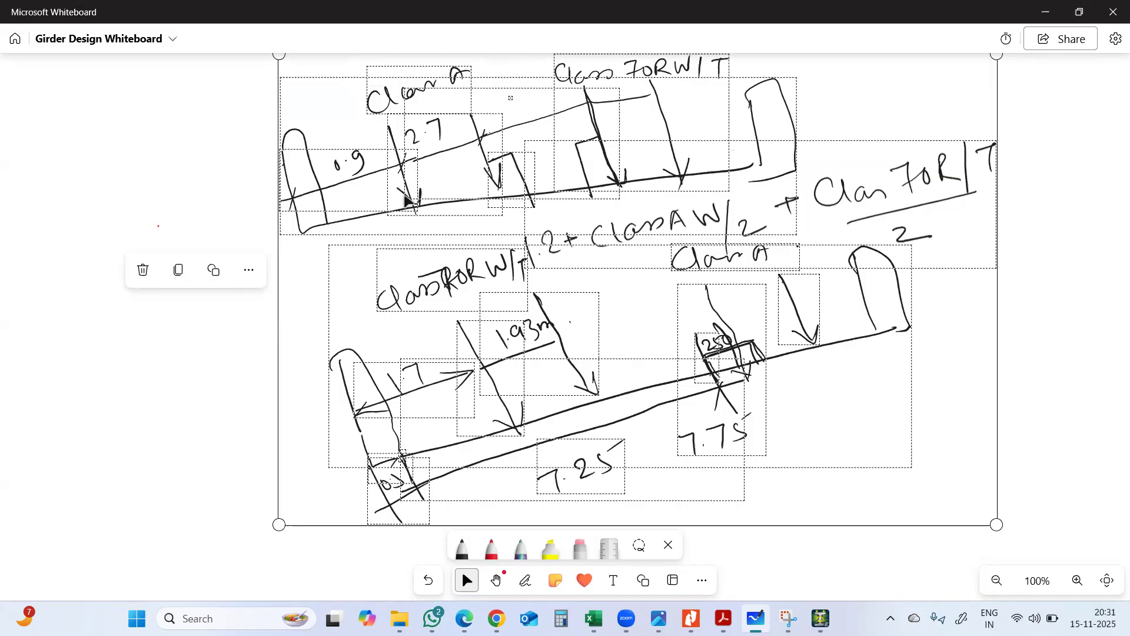
{"action": "key", "text": "Delete"}
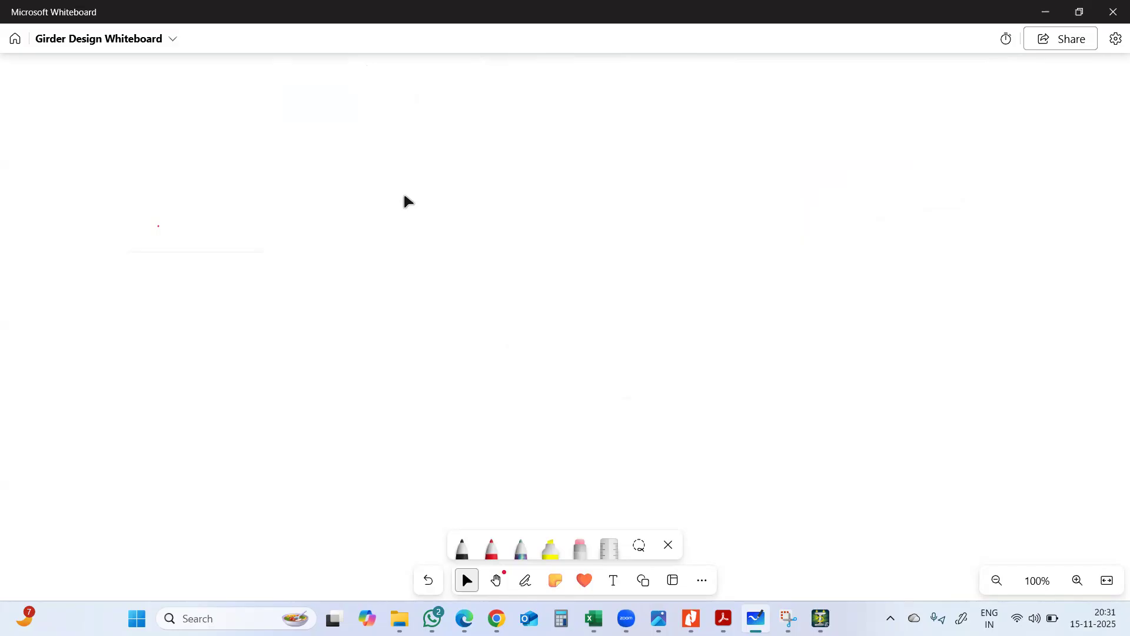
Return to the Load Generation Master workbook in Excel and open the C A-A sheet to examine the Class A + Class A parameters
{"action": "left_click", "coordinate": [1046, 12]}
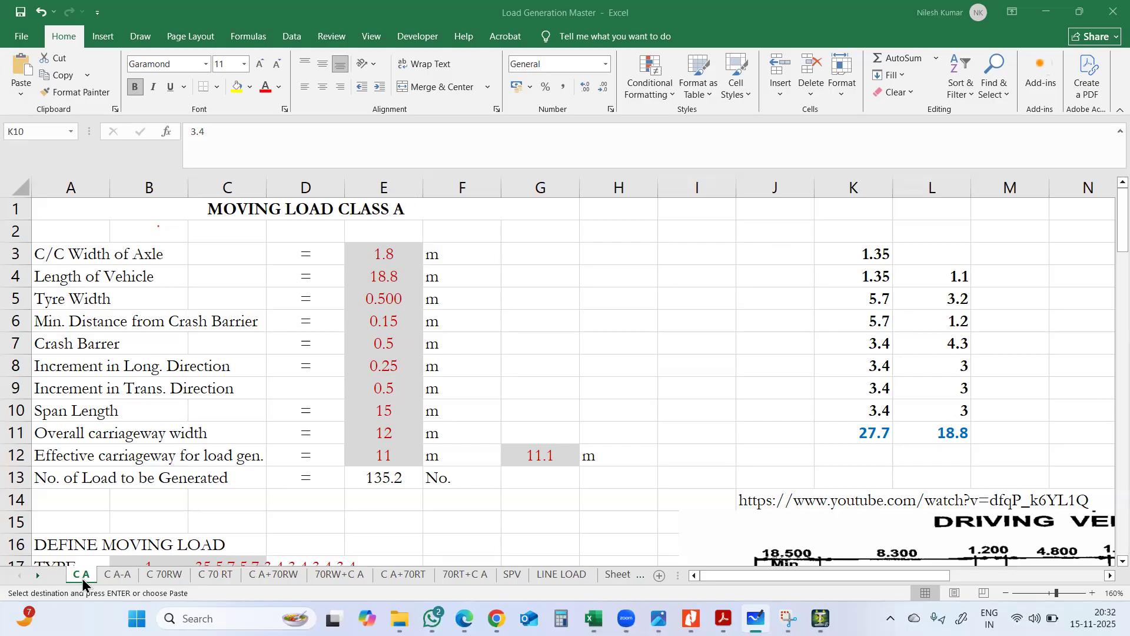
{"action": "left_click", "coordinate": [114, 574]}
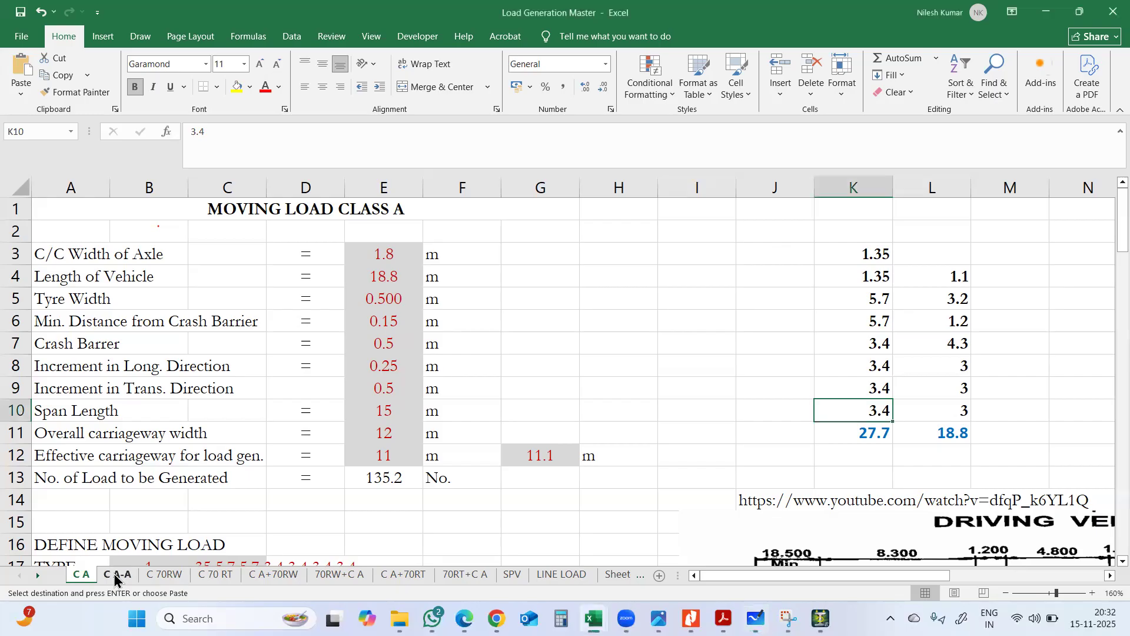
{"action": "left_click", "coordinate": [115, 575]}
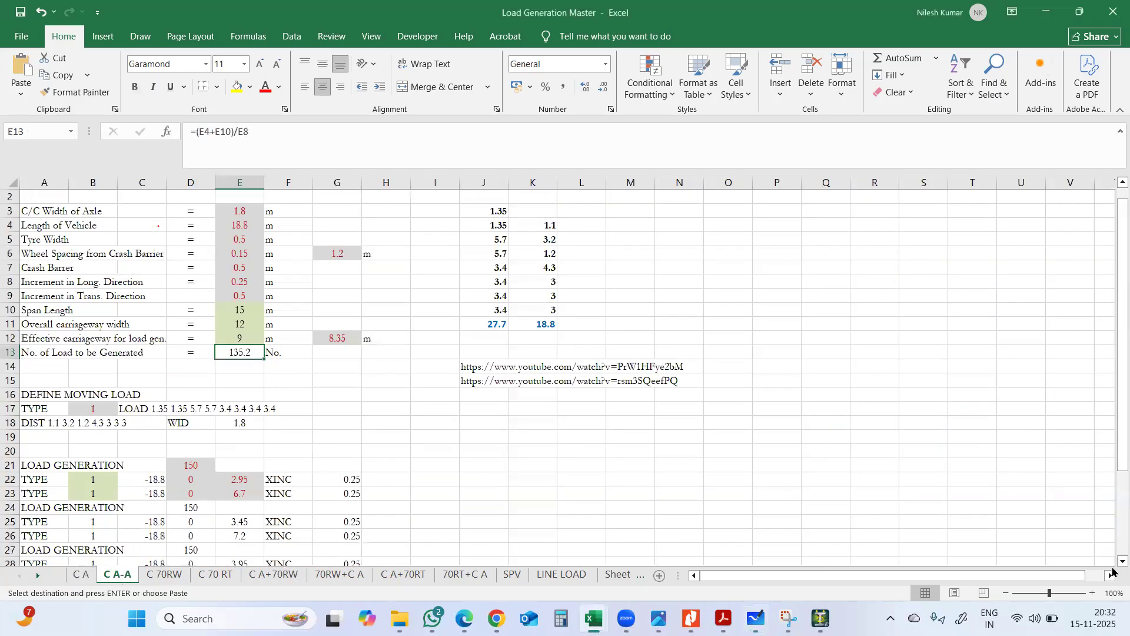
{"action": "left_click", "coordinate": [1093, 593]}
{"action": "left_click", "coordinate": [1094, 593]}
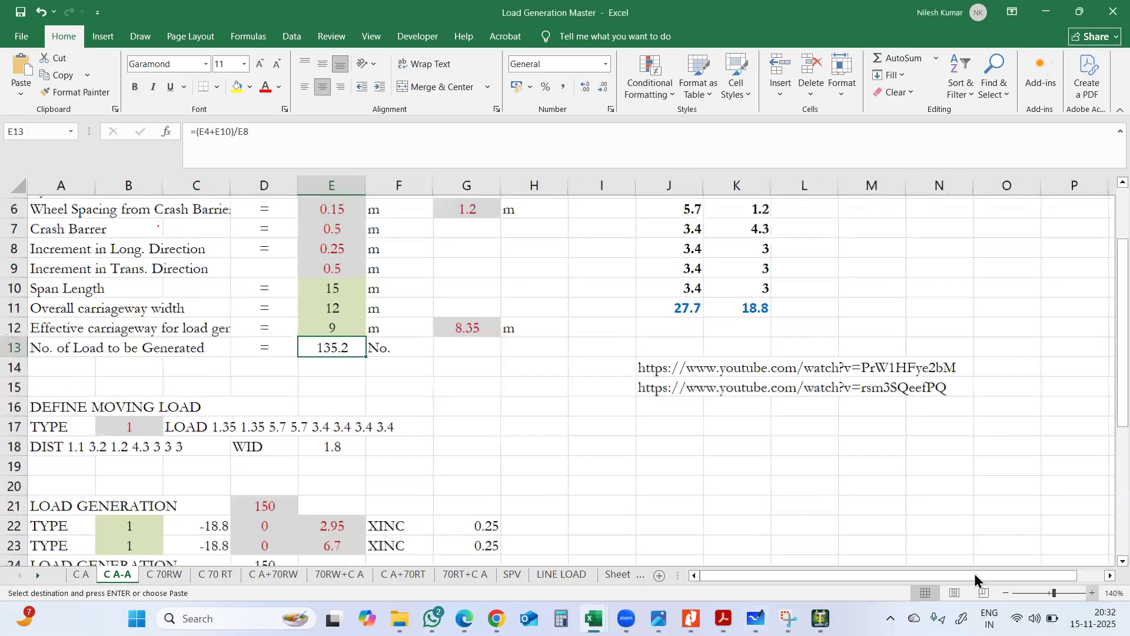
{"action": "scroll", "coordinate": [555, 348], "scroll_direction": "up", "scroll_amount": 2}
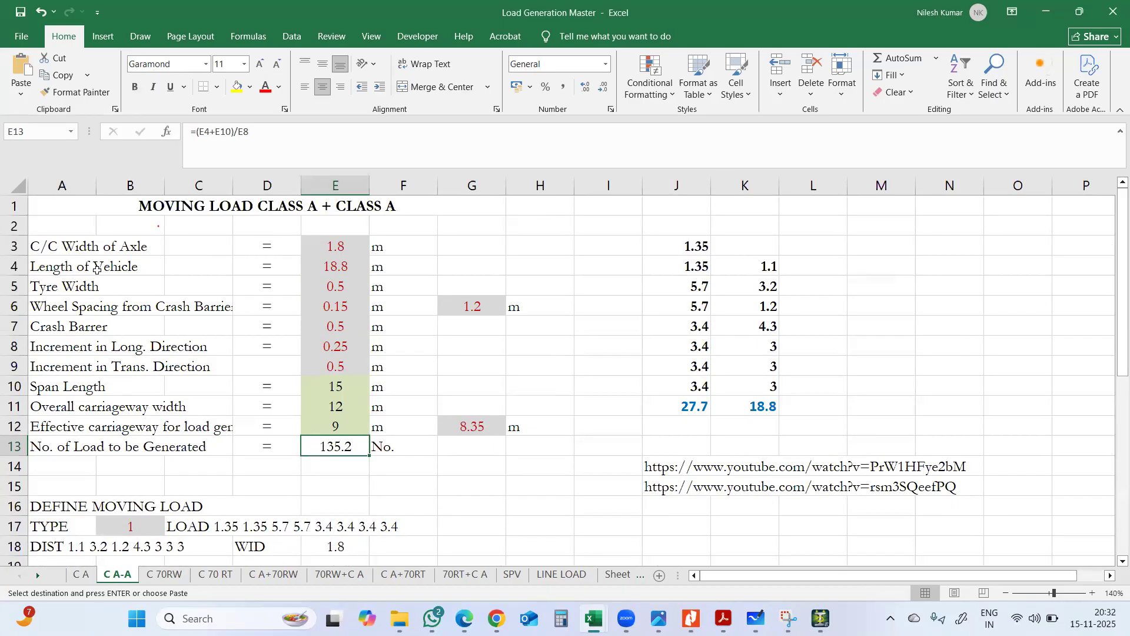
Correct the effective carriageway formula in G12 to =E11-(E7+E6), so it uses the overall carriageway width
{"action": "left_click", "coordinate": [445, 420]}
{"action": "double_click", "coordinate": [452, 423]}
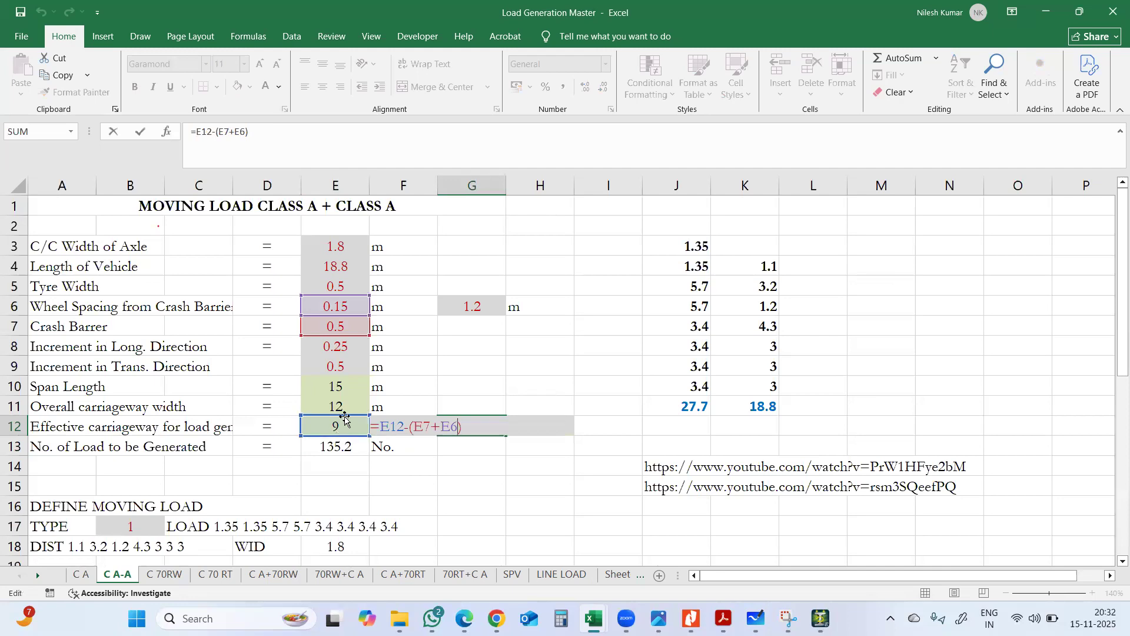
{"action": "left_click_drag", "start_coordinate": [345, 415], "coordinate": [347, 407]}
{"action": "key", "text": "Return"}
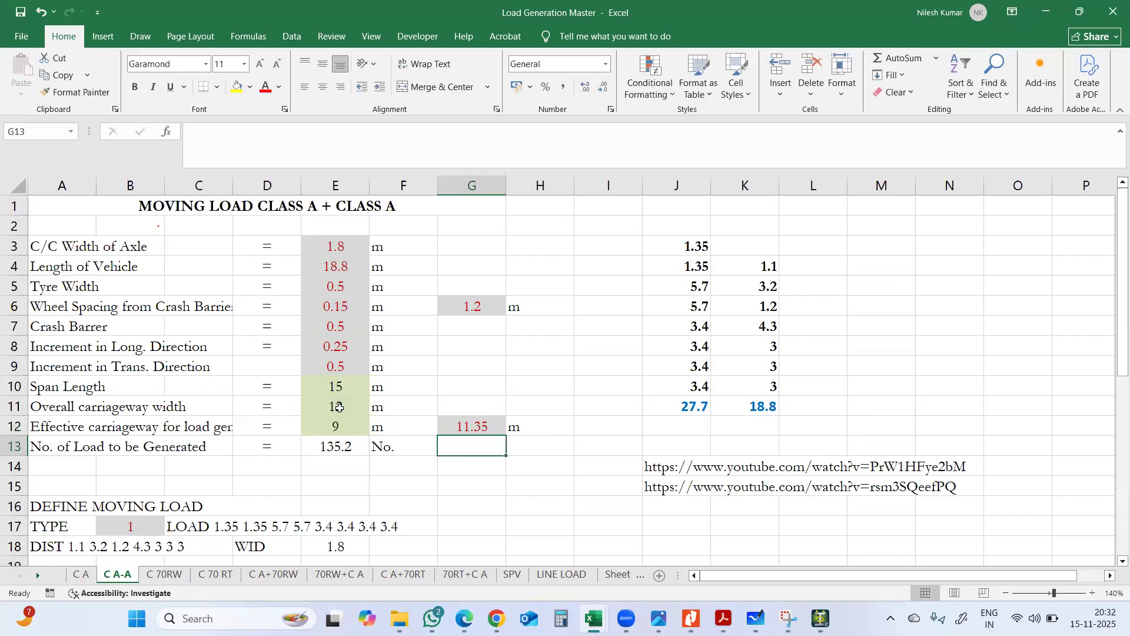
{"action": "left_click", "coordinate": [306, 366]}
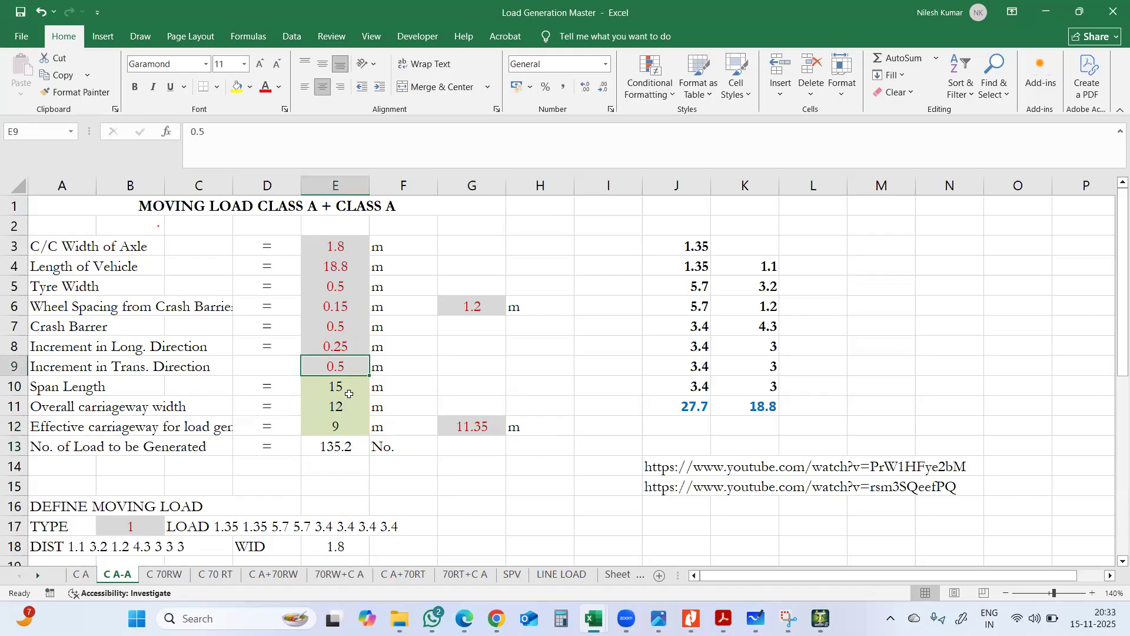
Examine the load generation rows on the C A sheet for comparison with C A-A, including the transverse position formula in E22
{"action": "scroll", "coordinate": [410, 292], "scroll_direction": "down", "scroll_amount": 1}
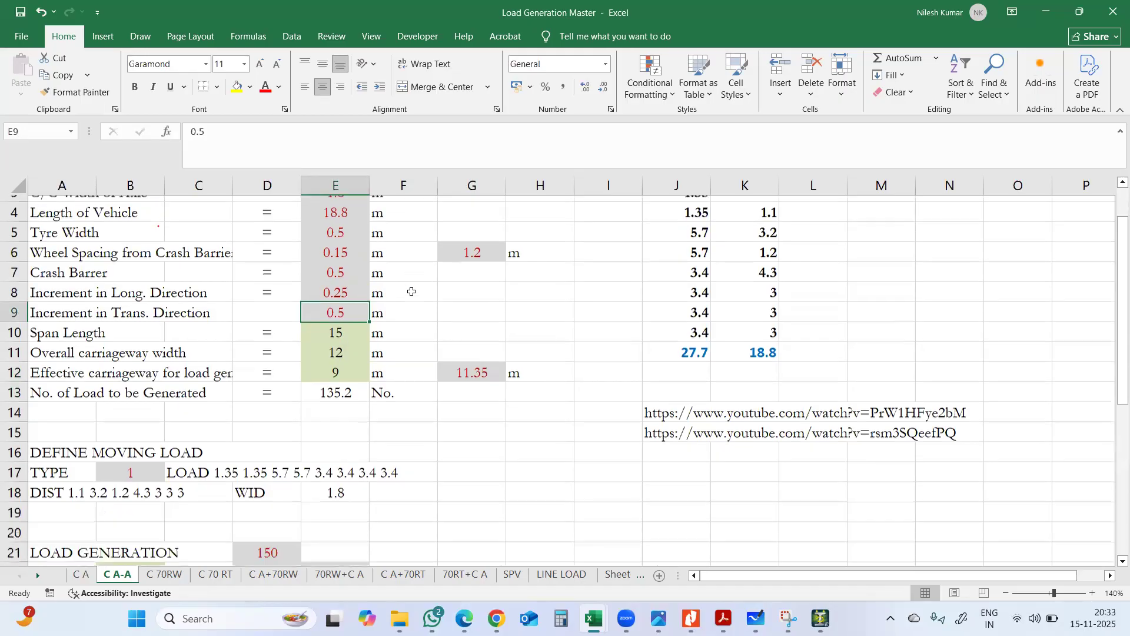
{"action": "scroll", "coordinate": [411, 291], "scroll_direction": "down", "scroll_amount": 3}
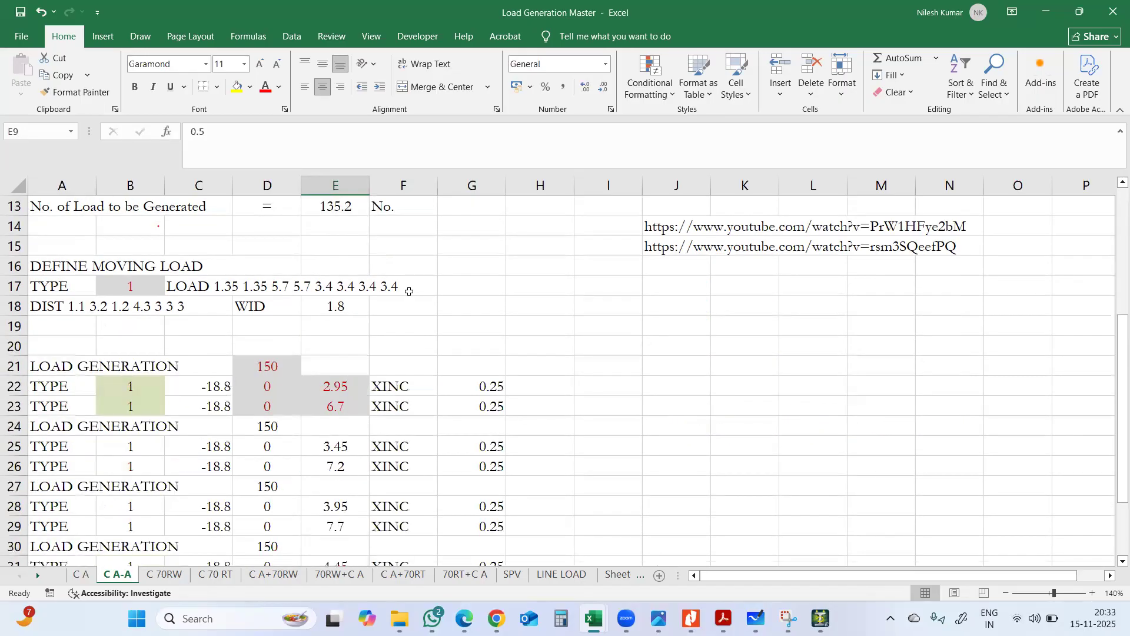
{"action": "left_click", "coordinate": [82, 574]}
{"action": "scroll", "coordinate": [190, 352], "scroll_direction": "down", "scroll_amount": 5}
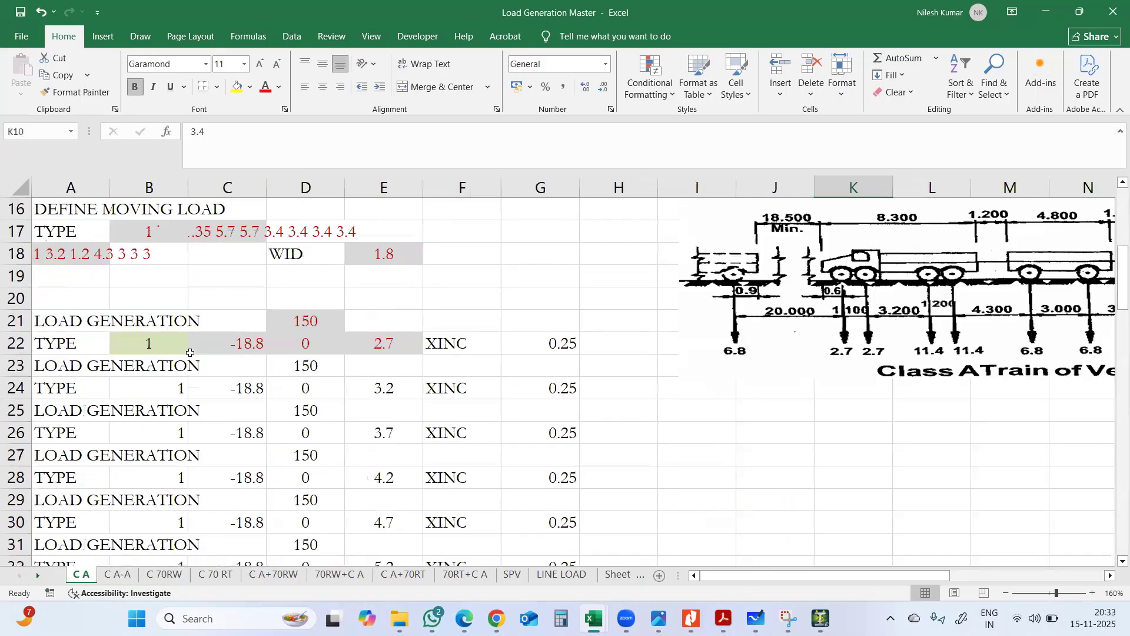
{"action": "left_click", "coordinate": [59, 355]}
{"action": "left_click_drag", "start_coordinate": [56, 372], "coordinate": [277, 370]}
{"action": "left_click_drag", "start_coordinate": [46, 389], "coordinate": [561, 395]}
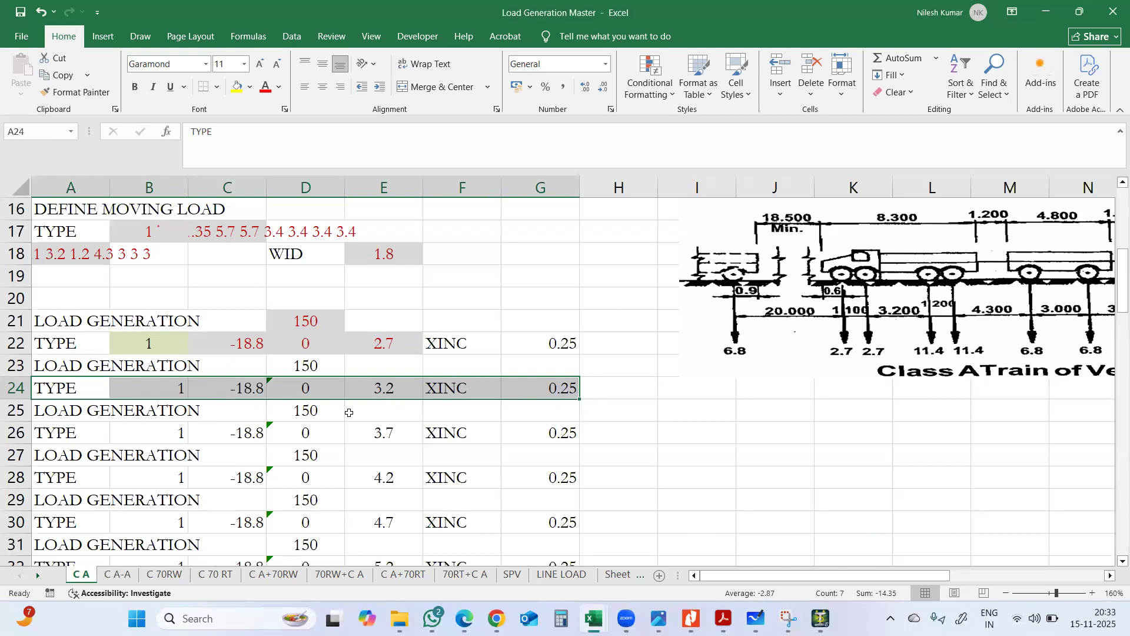
{"action": "left_click", "coordinate": [383, 344]}
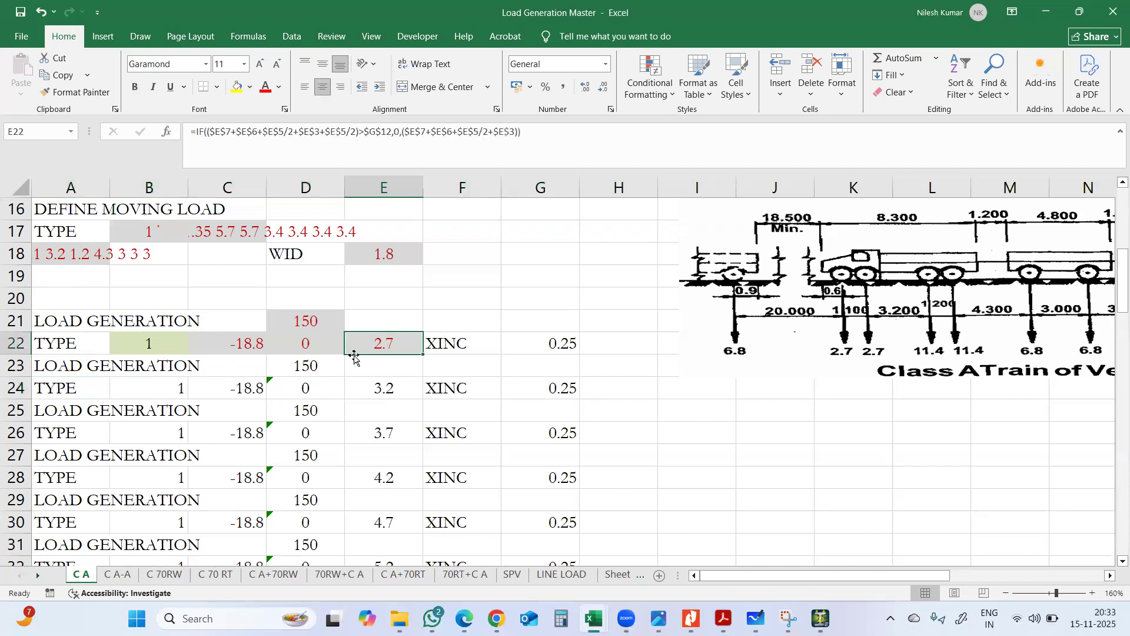
Return to the C A-A sheet and trace the input cells referenced by the first vehicle's transverse position formula in E22
{"action": "left_click", "coordinate": [110, 580]}
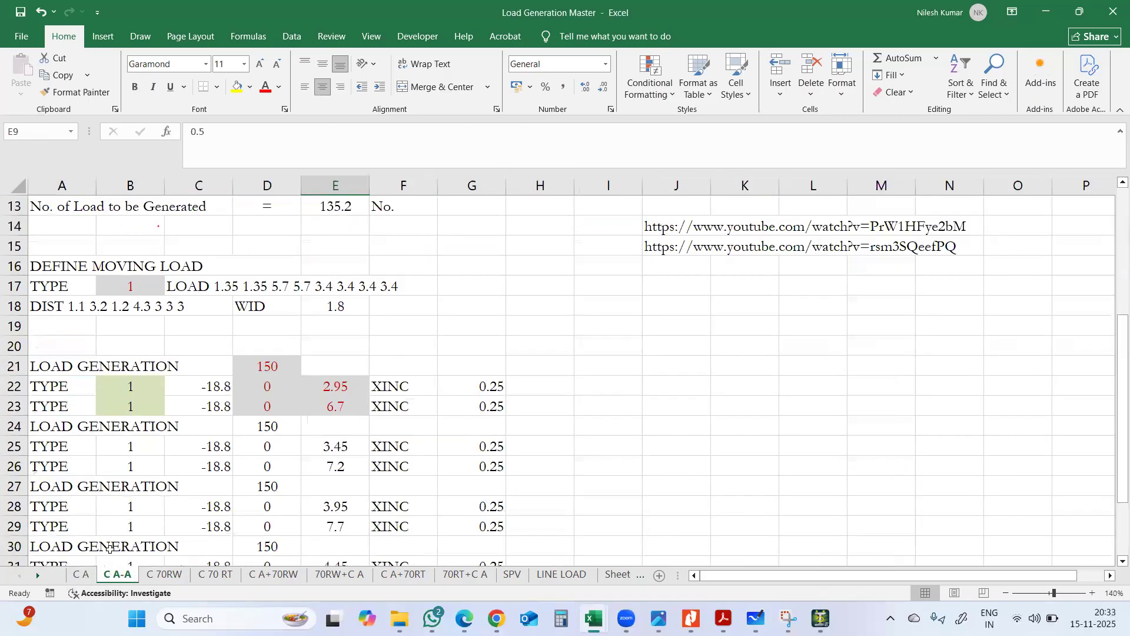
{"action": "left_click", "coordinate": [354, 329]}
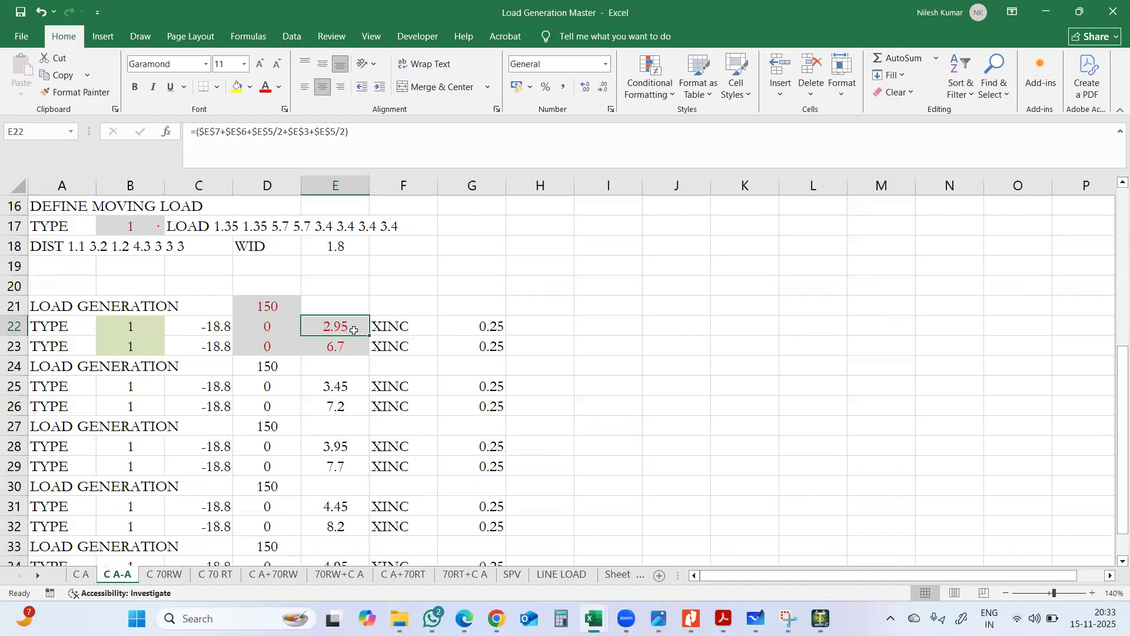
{"action": "double_click", "coordinate": [354, 328]}
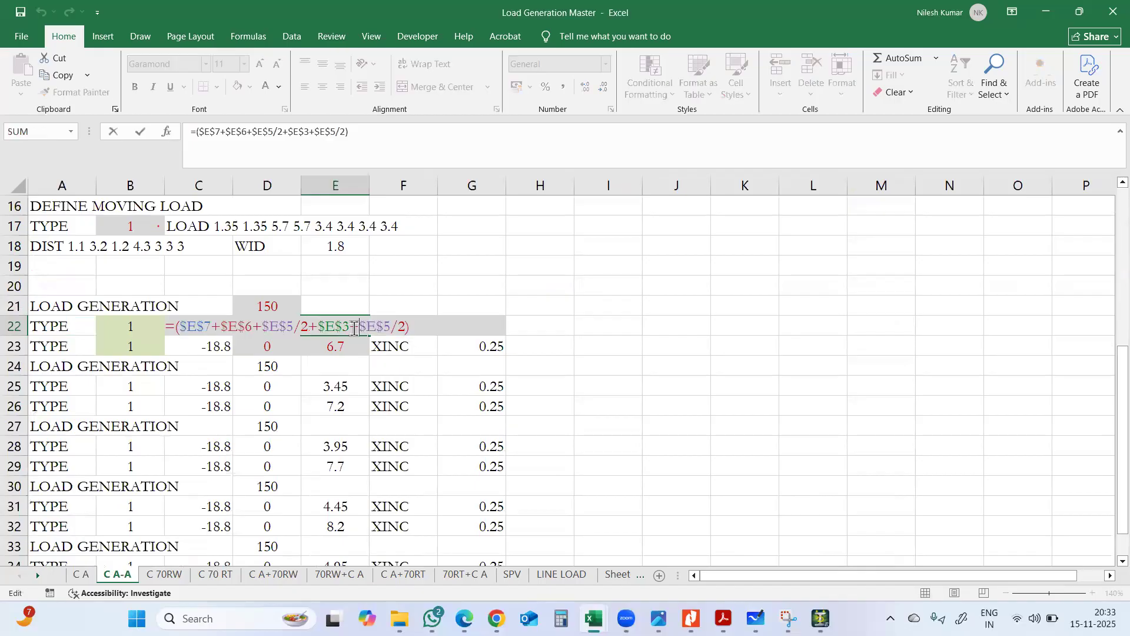
{"action": "scroll", "coordinate": [460, 305], "scroll_direction": "up", "scroll_amount": 3}
{"action": "scroll", "coordinate": [461, 305], "scroll_direction": "up", "scroll_amount": 2}
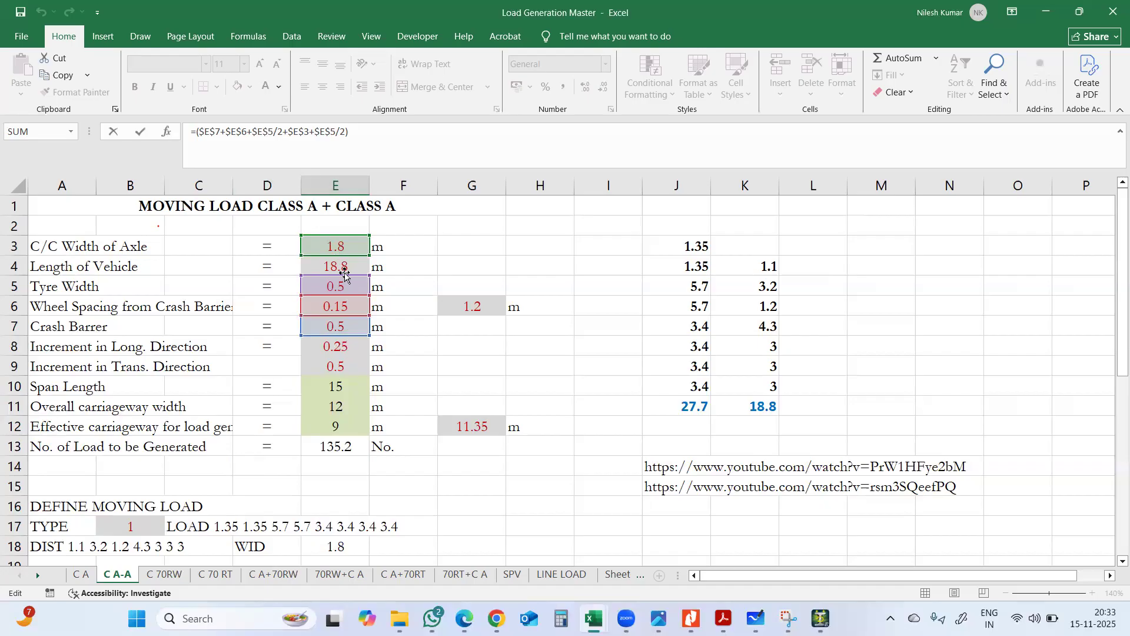
{"action": "scroll", "coordinate": [345, 277], "scroll_direction": "down", "scroll_amount": 3}
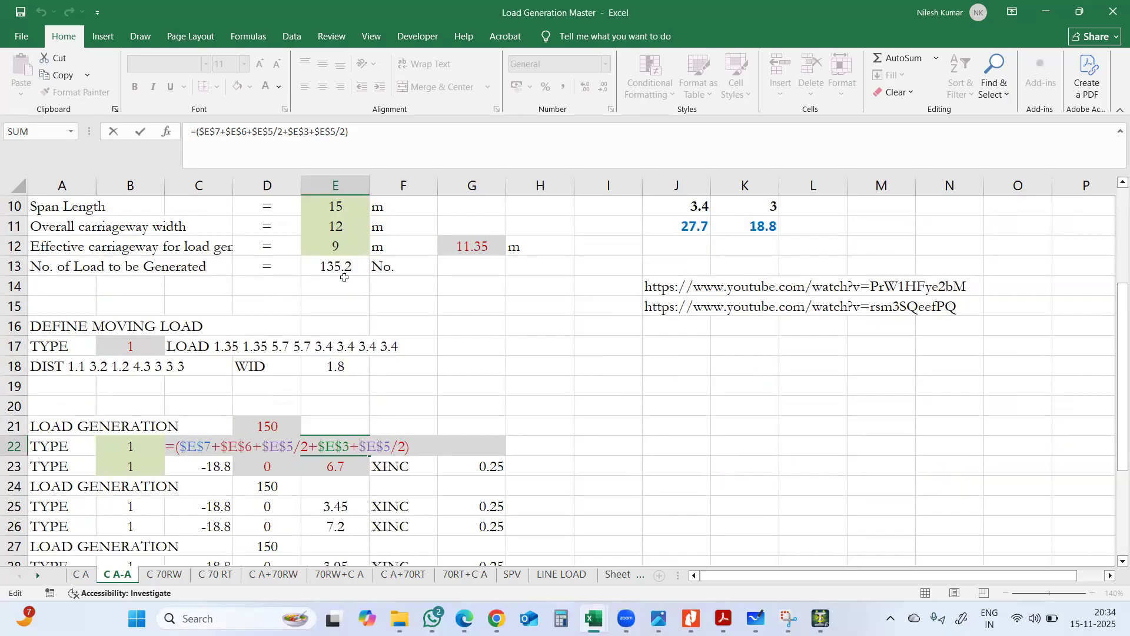
{"action": "key", "text": "ctrl+Return"}
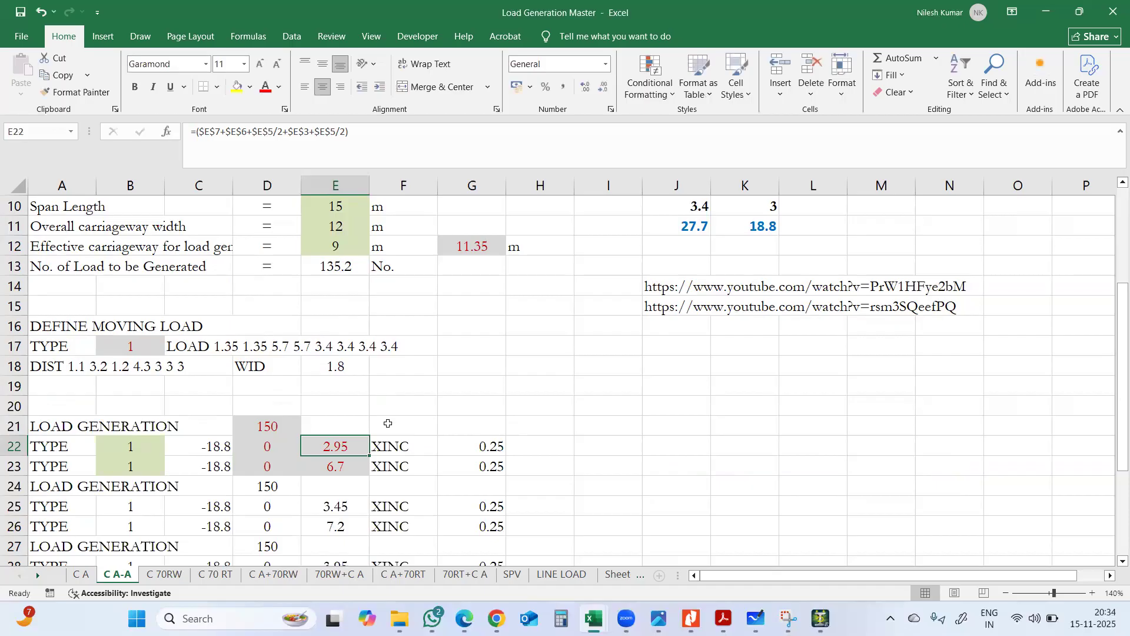
Remove the final +$E$5/2 term from cell E22 on the C A-A sheet, giving =($E$7+$E$6+$E$5/2+$E$3)
{"action": "double_click", "coordinate": [355, 447]}
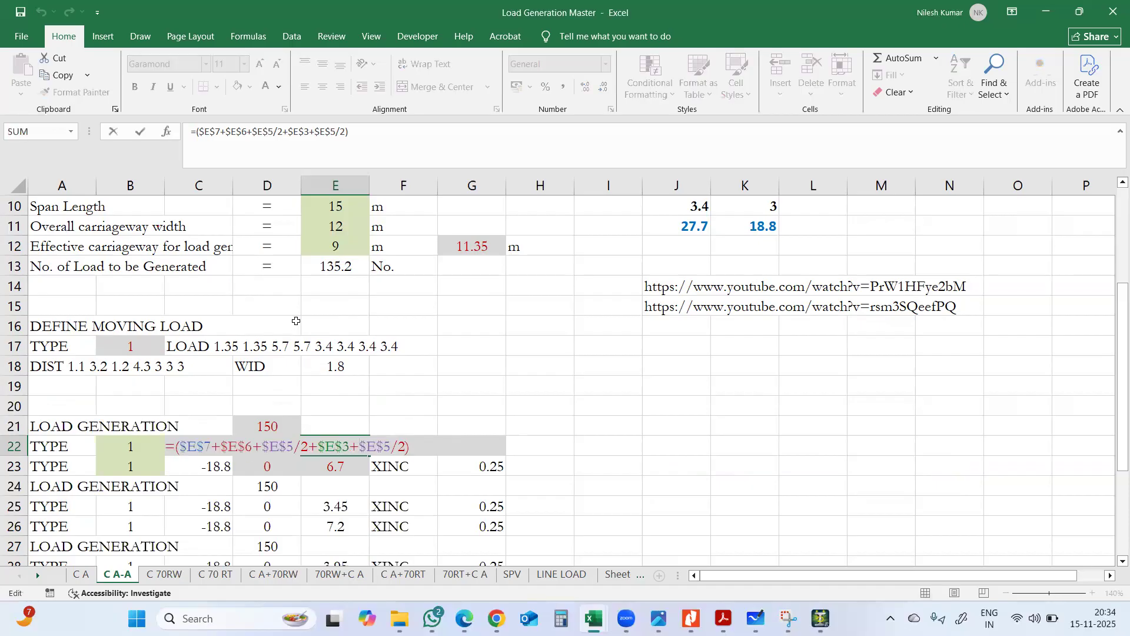
{"action": "scroll", "coordinate": [296, 321], "scroll_direction": "up", "scroll_amount": 2}
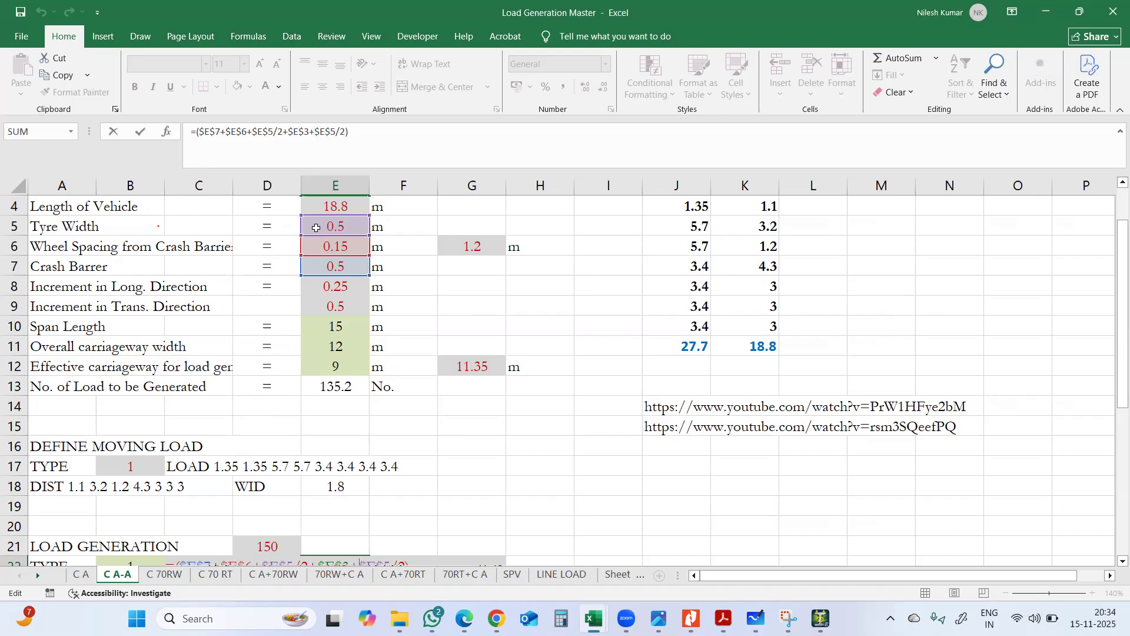
{"action": "scroll", "coordinate": [316, 228], "scroll_direction": "up", "scroll_amount": 1}
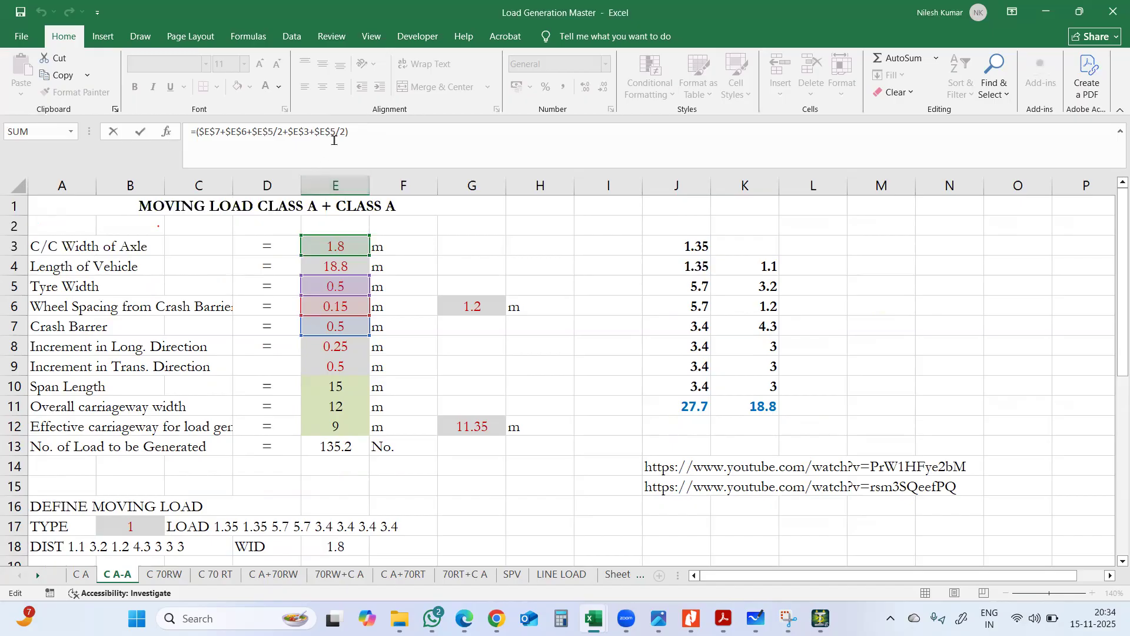
{"action": "left_click_drag", "start_coordinate": [315, 134], "coordinate": [345, 135]}
{"action": "key", "text": "BackSpace"}
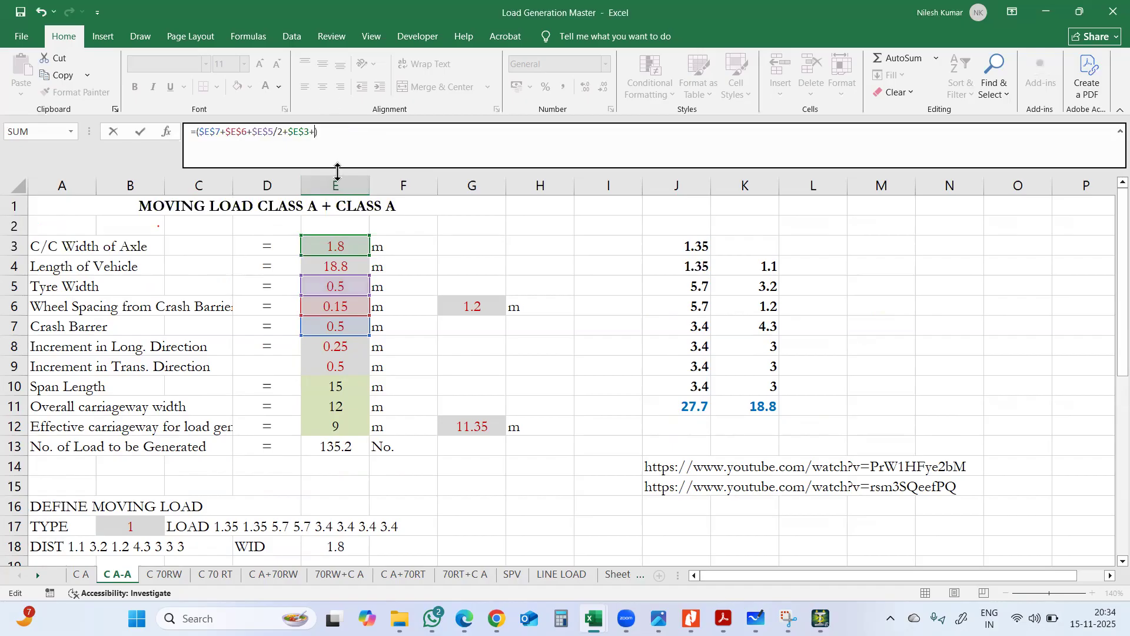
{"action": "key", "text": "Return"}
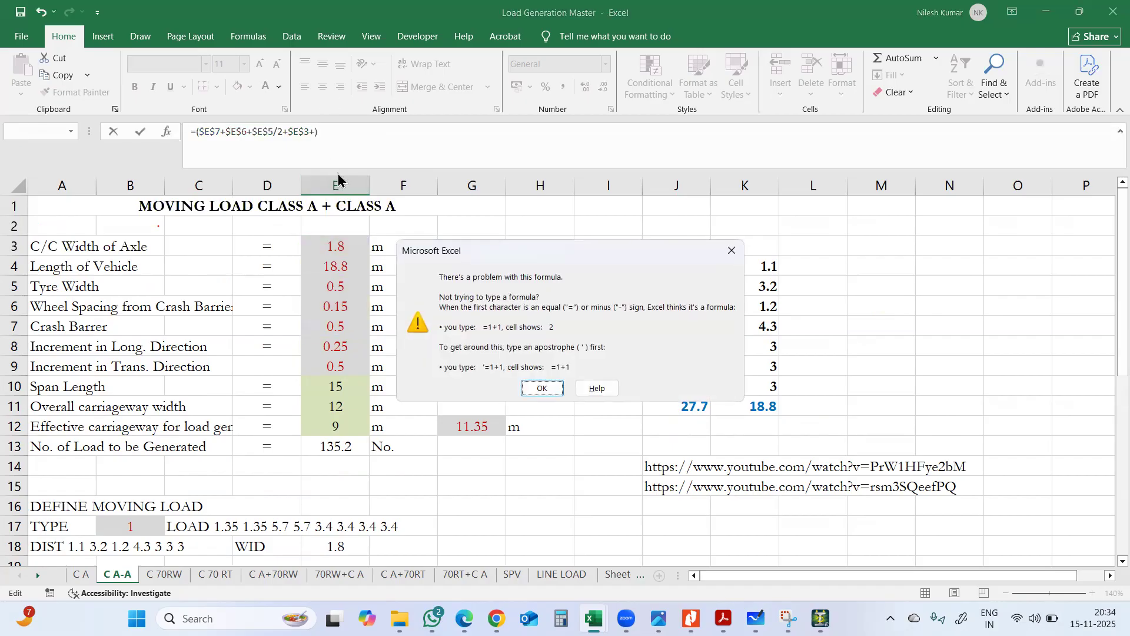
{"action": "left_click", "coordinate": [535, 388]}
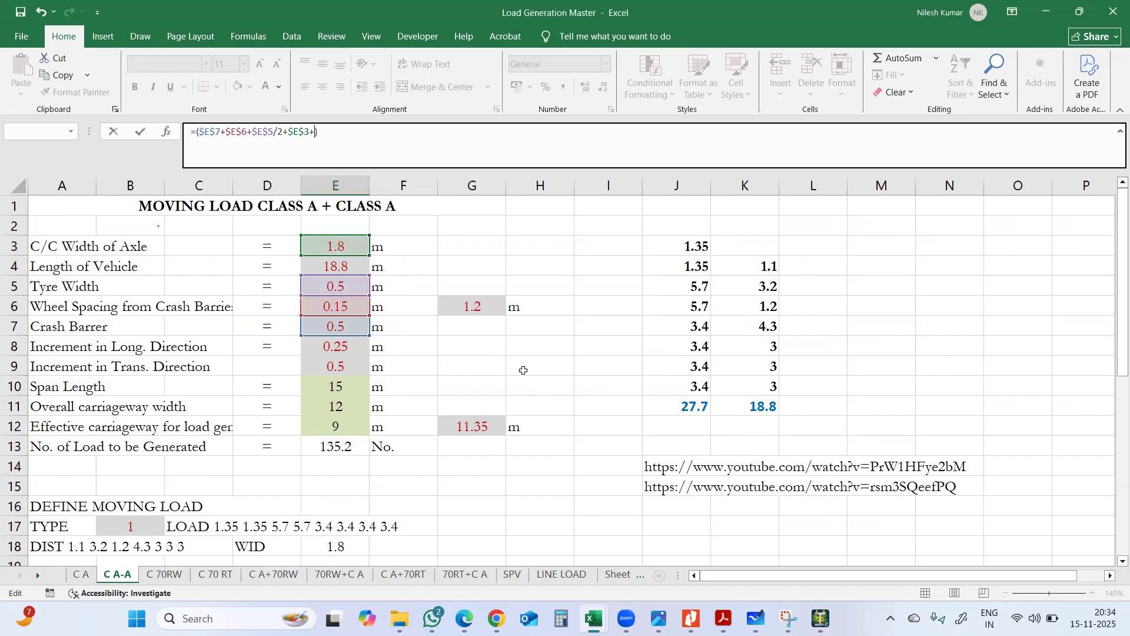
{"action": "key", "text": "Return"}
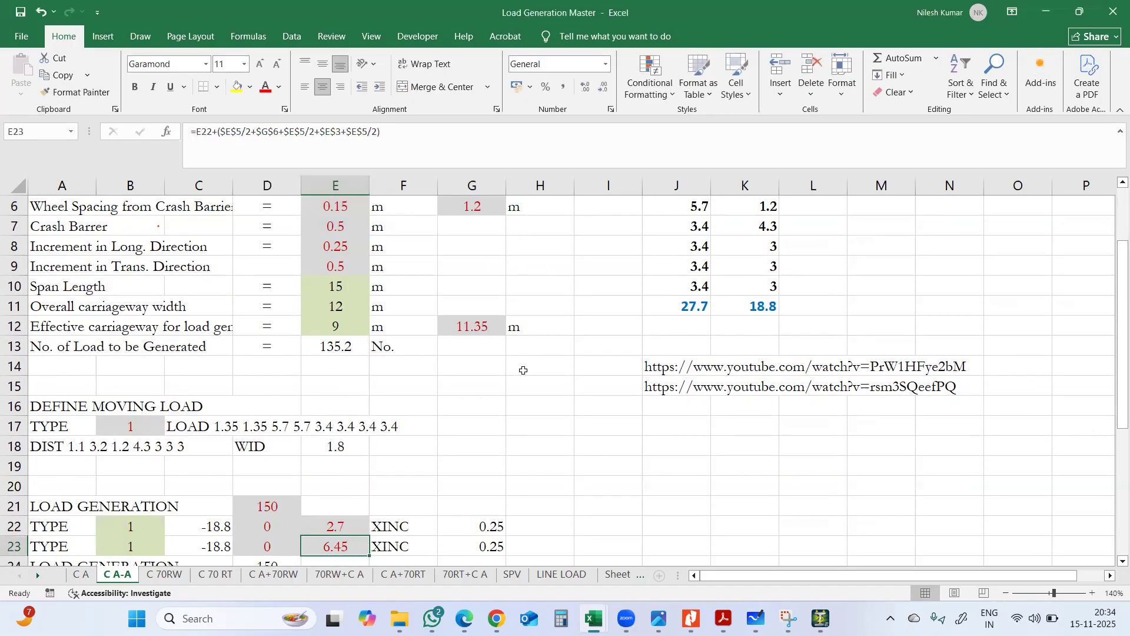
Check the formulas behind the two transverse load positions in cells E22 and E23
{"action": "scroll", "coordinate": [471, 368], "scroll_direction": "down", "scroll_amount": 2}
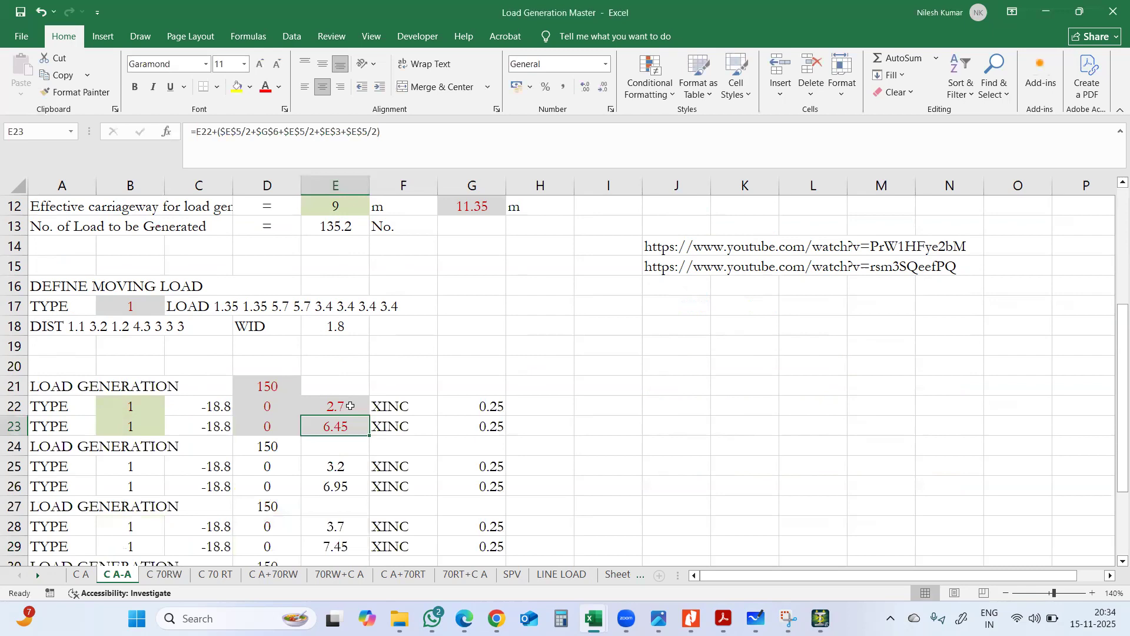
{"action": "left_click", "coordinate": [350, 406]}
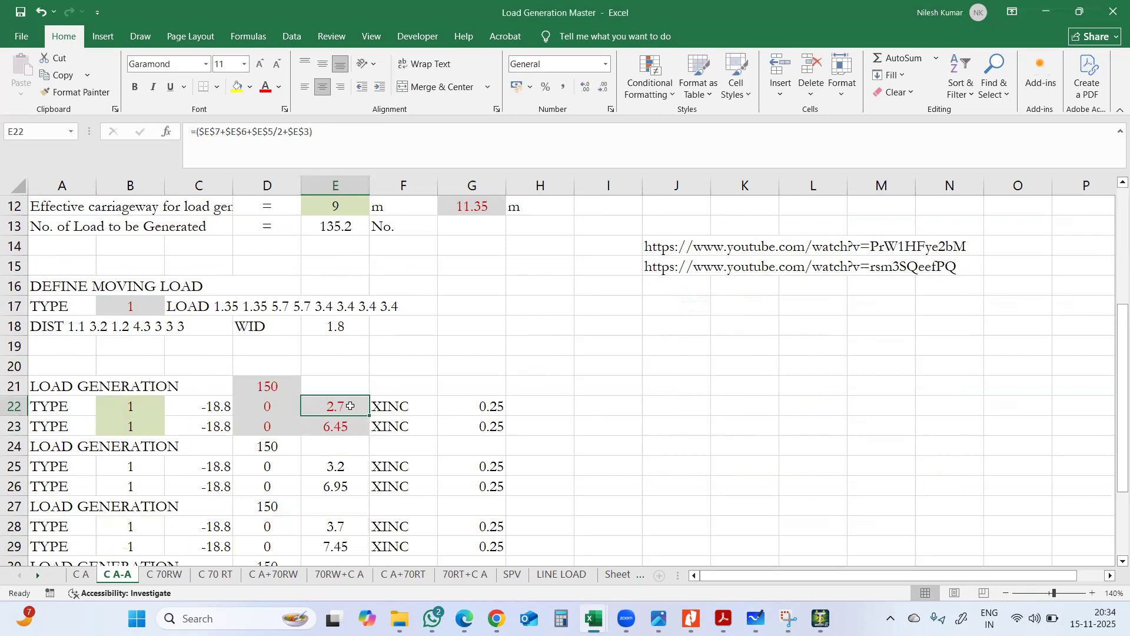
{"action": "left_click", "coordinate": [348, 430]}
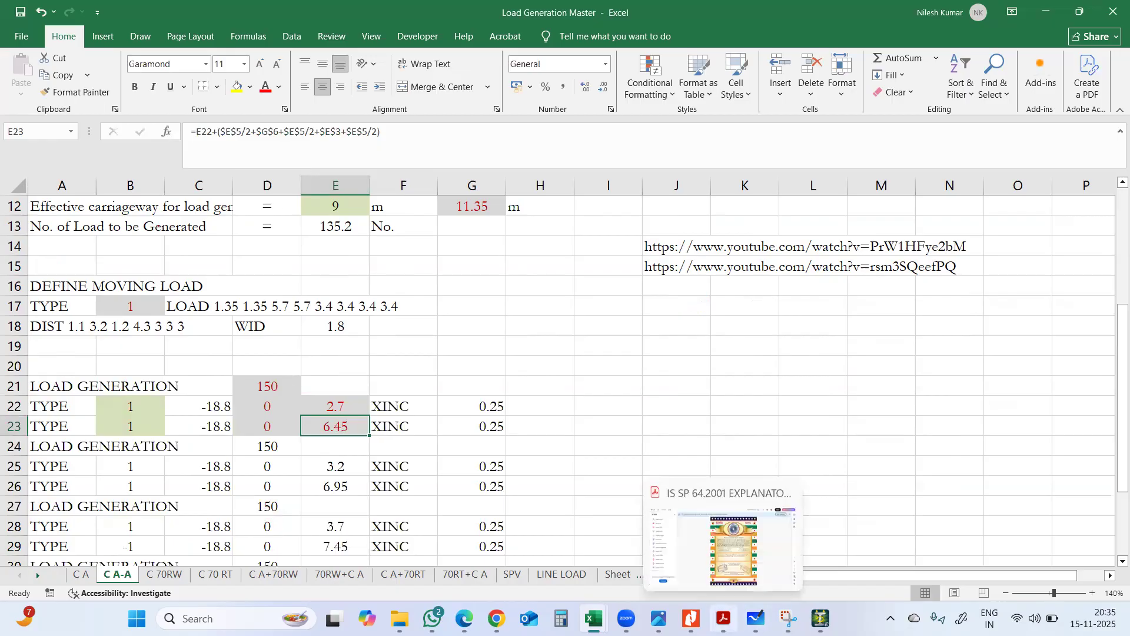
Switch to the IRC-6-2017 PDF in Nitro Pro and examine the wheel spacing in the Case 2: Class A - 2 Lanes diagram
{"action": "left_click", "coordinate": [723, 618]}
{"action": "left_click", "coordinate": [724, 618]}
{"action": "left_click", "coordinate": [692, 618]}
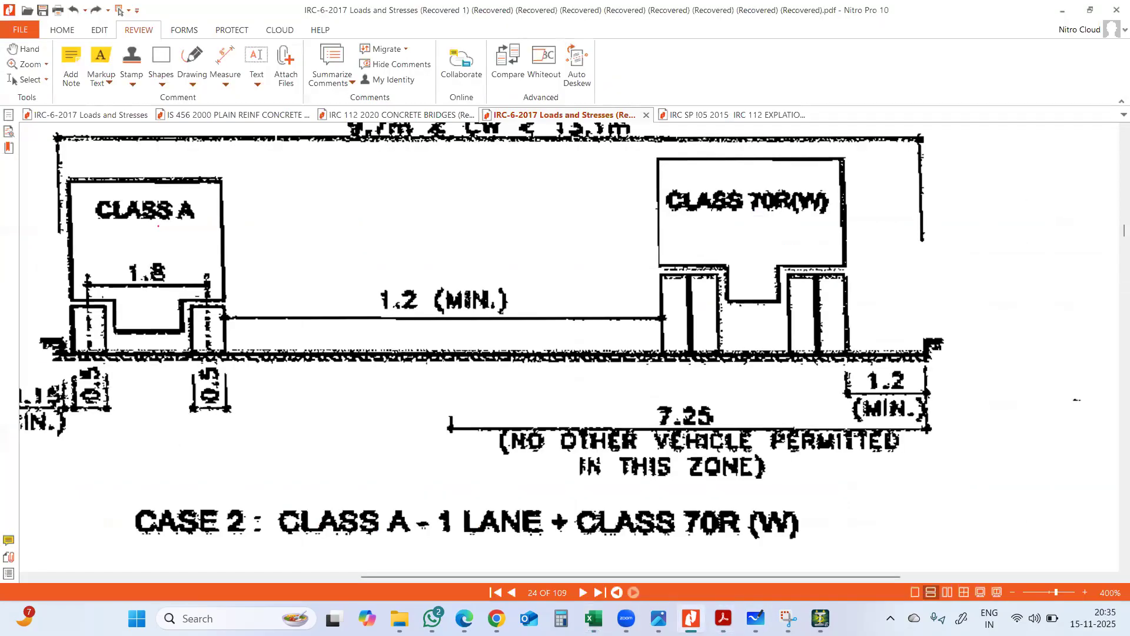
{"action": "scroll", "coordinate": [517, 316], "scroll_direction": "down", "scroll_amount": 5, "text": "ctrl"}
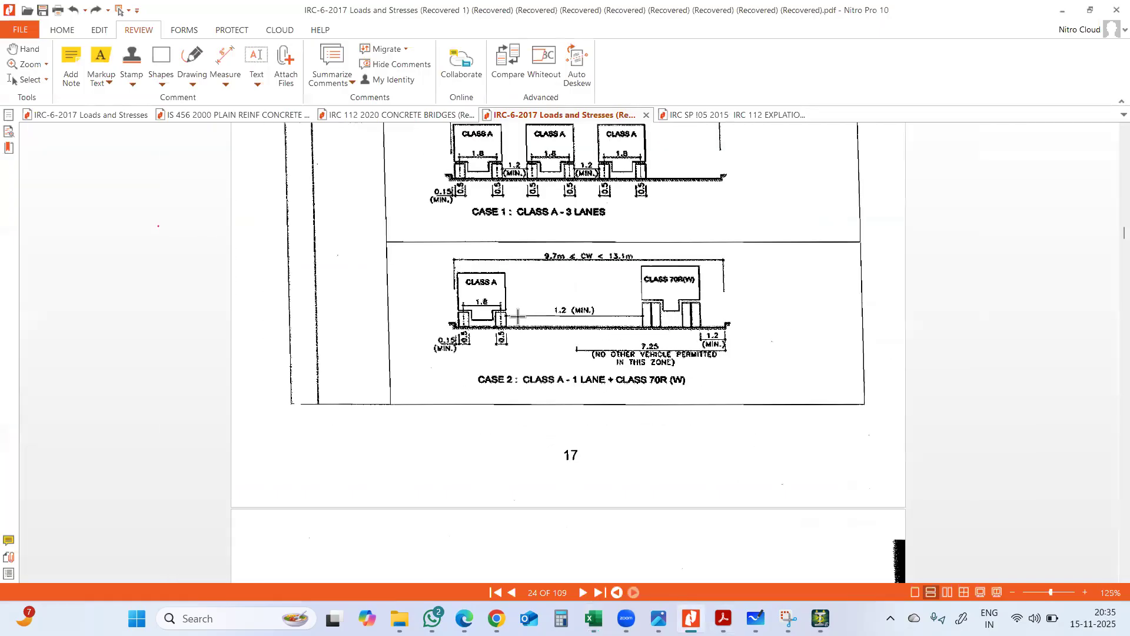
{"action": "scroll", "coordinate": [517, 316], "scroll_direction": "up", "scroll_amount": 4}
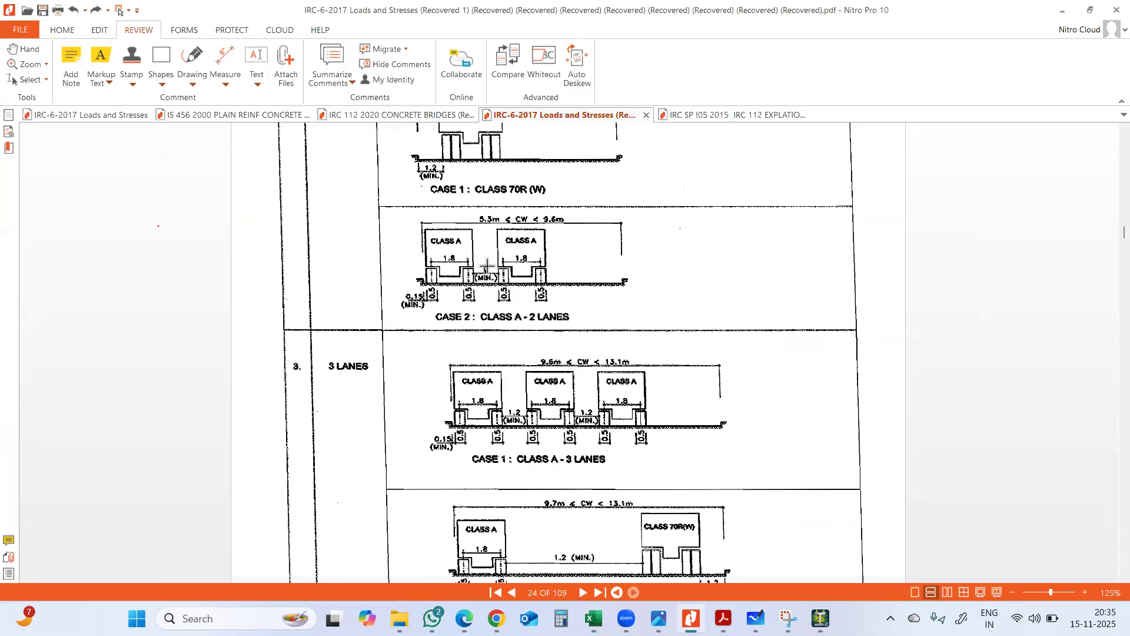
{"action": "scroll", "coordinate": [488, 263], "scroll_direction": "up", "scroll_amount": 1, "text": "ctrl"}
{"action": "scroll", "coordinate": [488, 263], "scroll_direction": "up", "scroll_amount": 5, "text": "ctrl"}
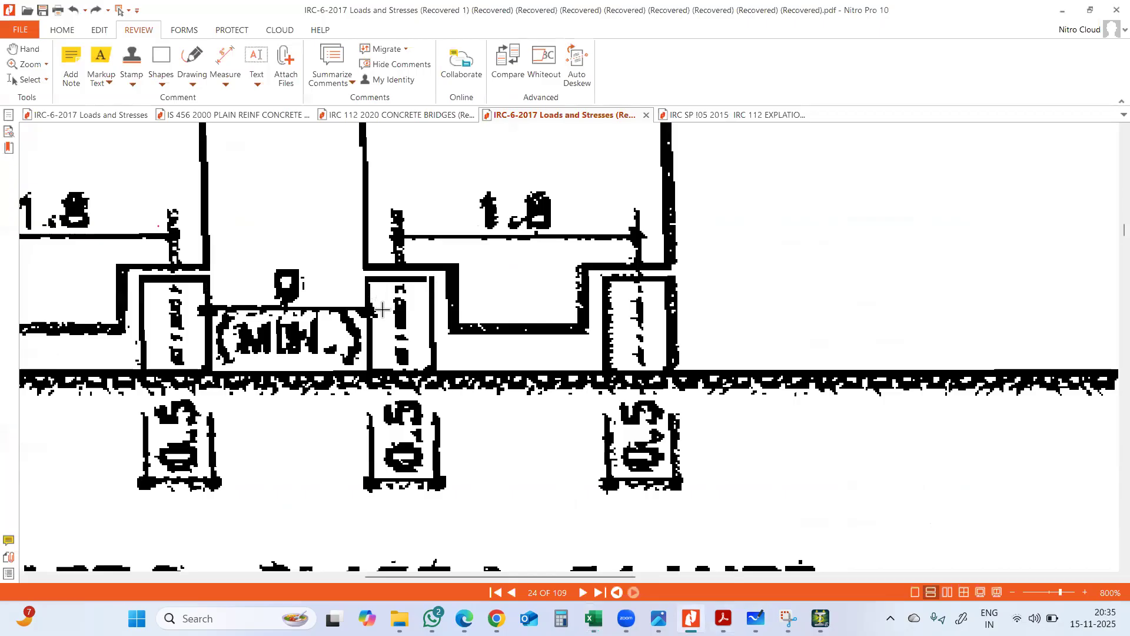
{"action": "scroll", "coordinate": [382, 309], "scroll_direction": "down", "scroll_amount": 2, "text": "ctrl"}
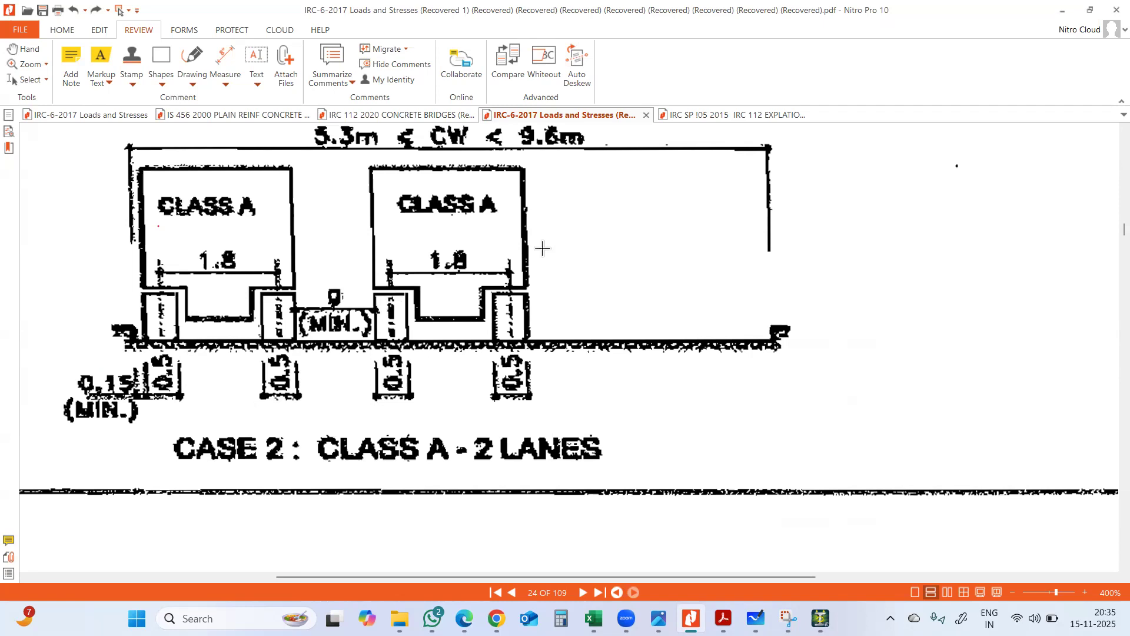
Return to the Excel workbook and enter the check formula =E22+1.7+1.8 in cell F21
{"action": "key", "text": "alt+Tab"}
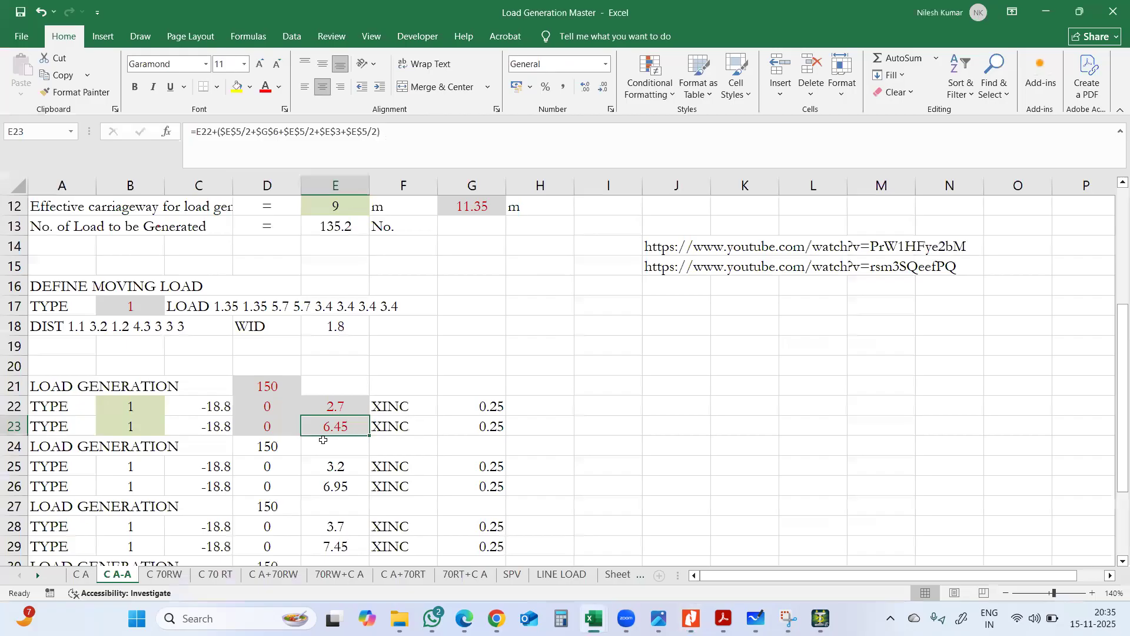
{"action": "left_click", "coordinate": [419, 377]}
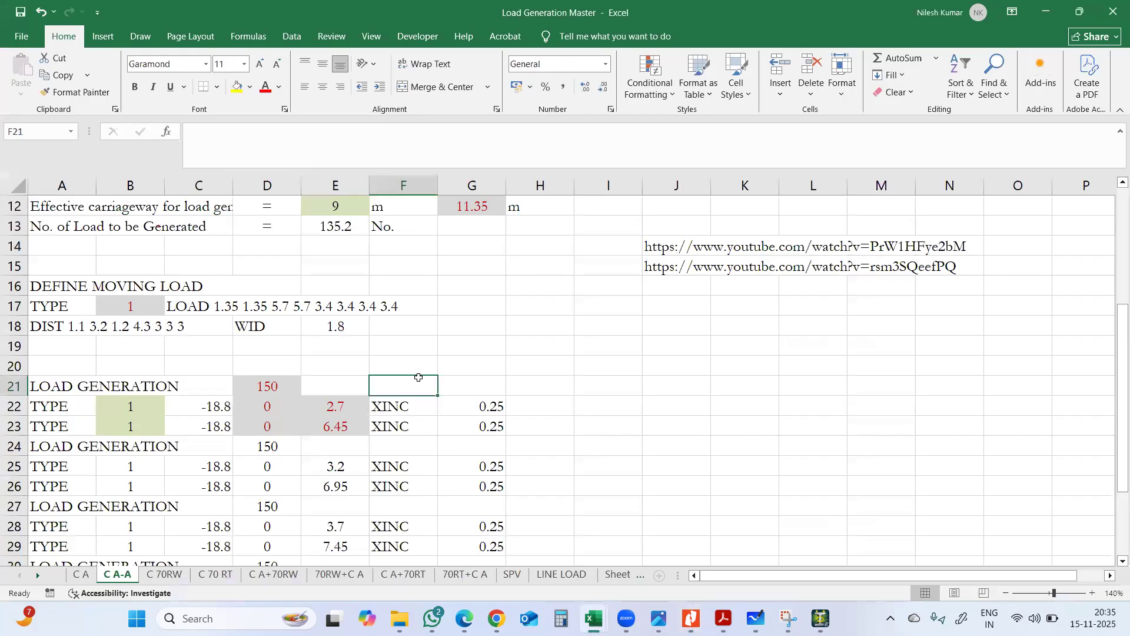
{"action": "type", "text": "="}
{"action": "left_click", "coordinate": [345, 404]}
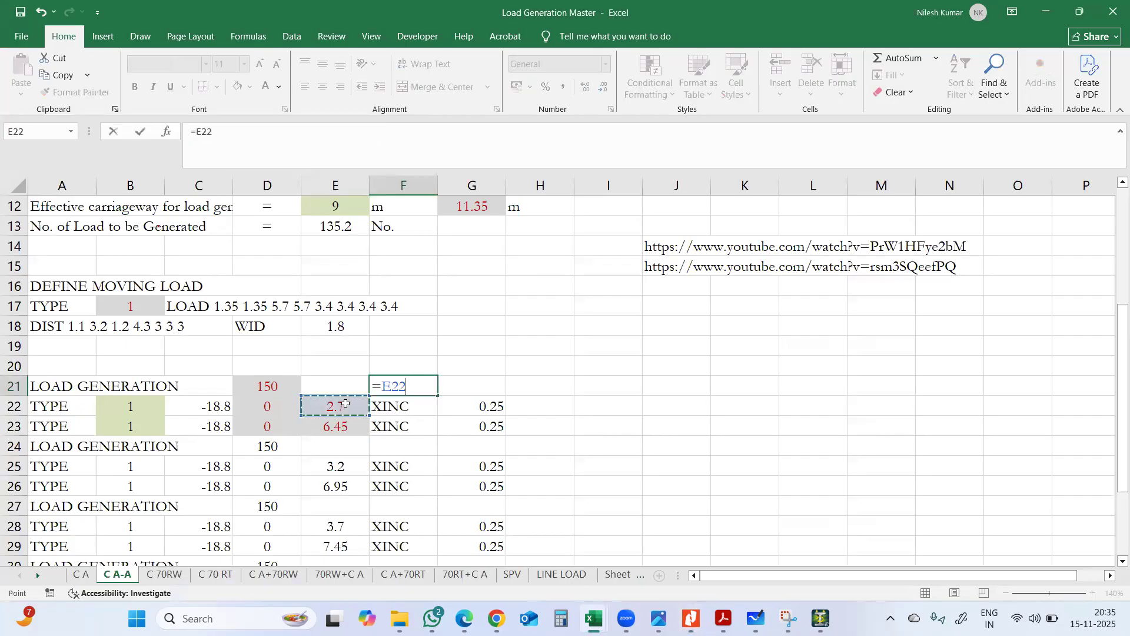
{"action": "type", "text": "+1.7+1.8"}
{"action": "key", "text": "Return"}
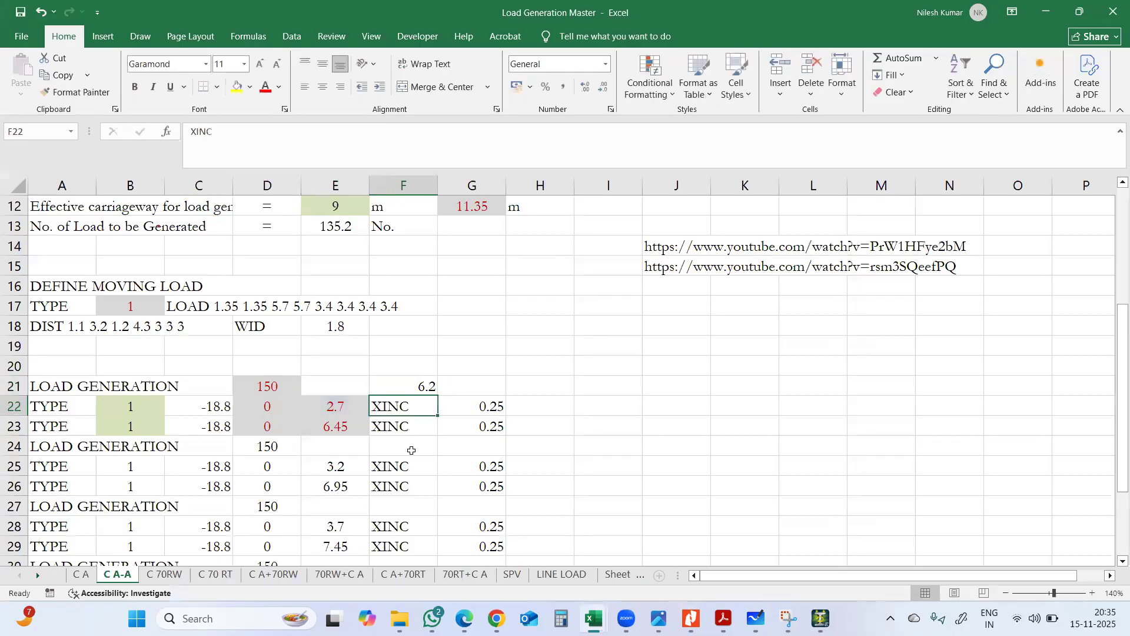
Compare F21 with E23 and remove E23's final +$E$5/2 term, giving =E22+($E$5/2+$G$6+$E$5/2+$E$3)
{"action": "left_click", "coordinate": [352, 429]}
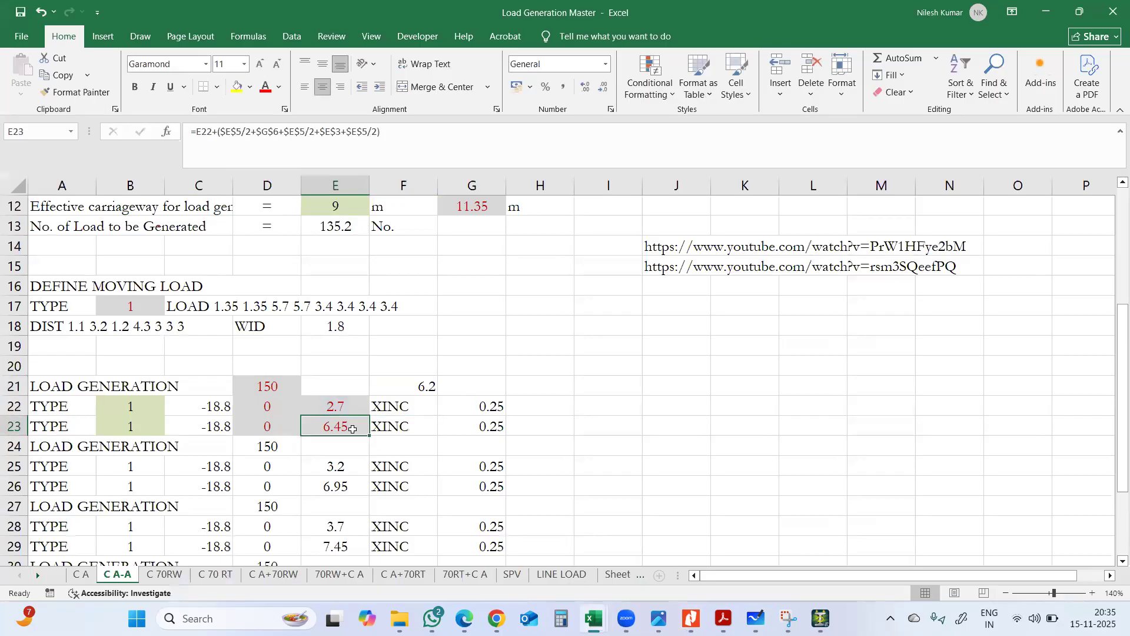
{"action": "left_click", "coordinate": [400, 392]}
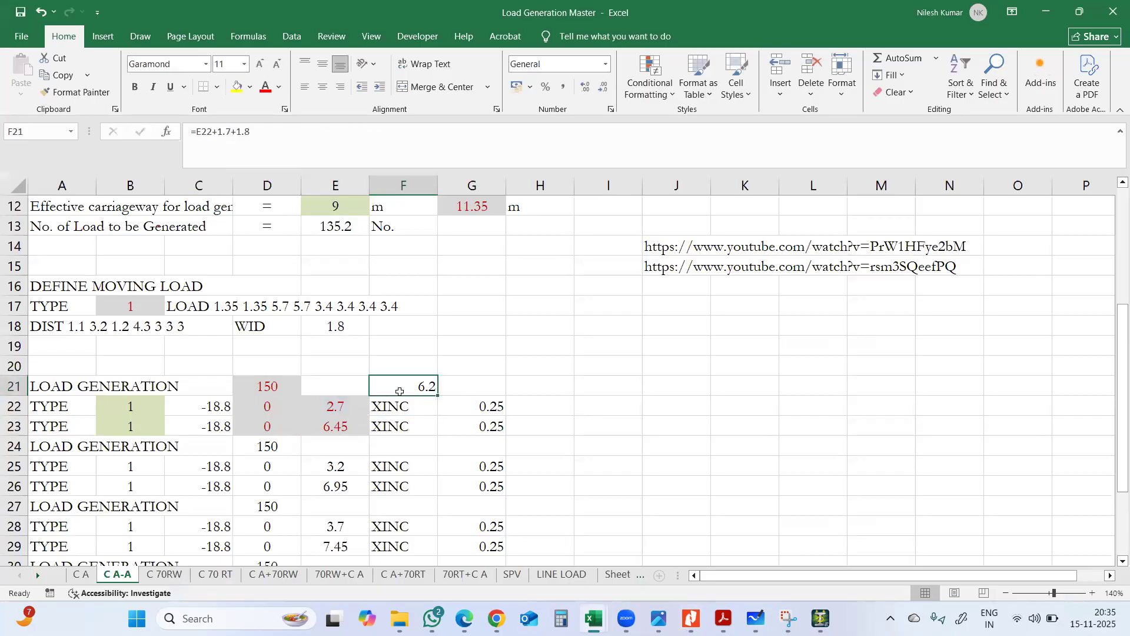
{"action": "left_click", "coordinate": [353, 429]}
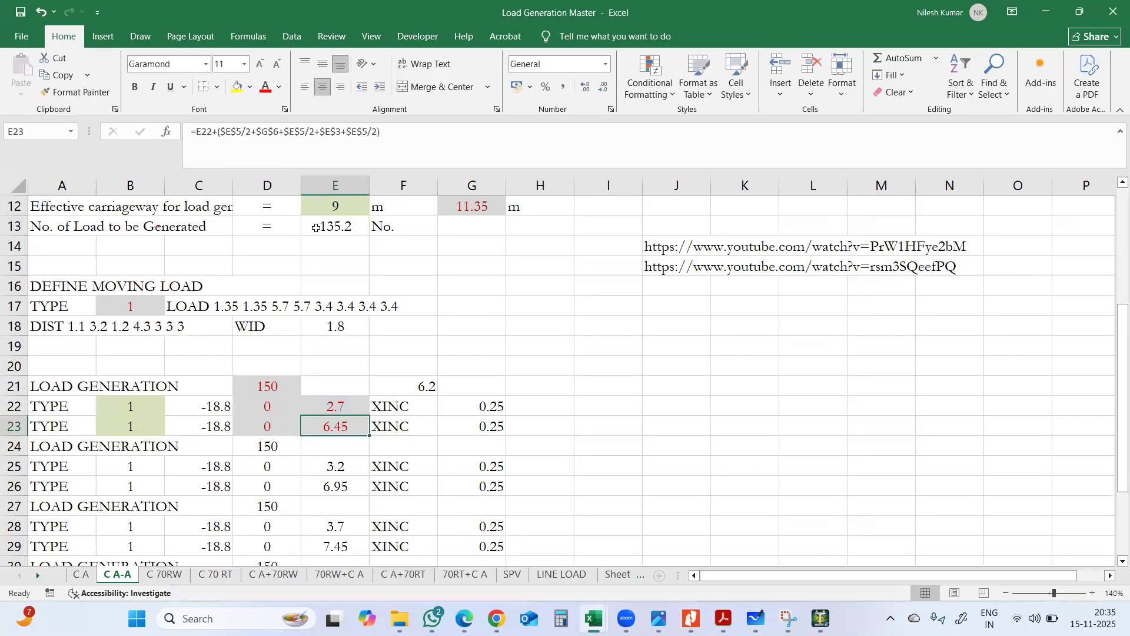
{"action": "left_click", "coordinate": [342, 131]}
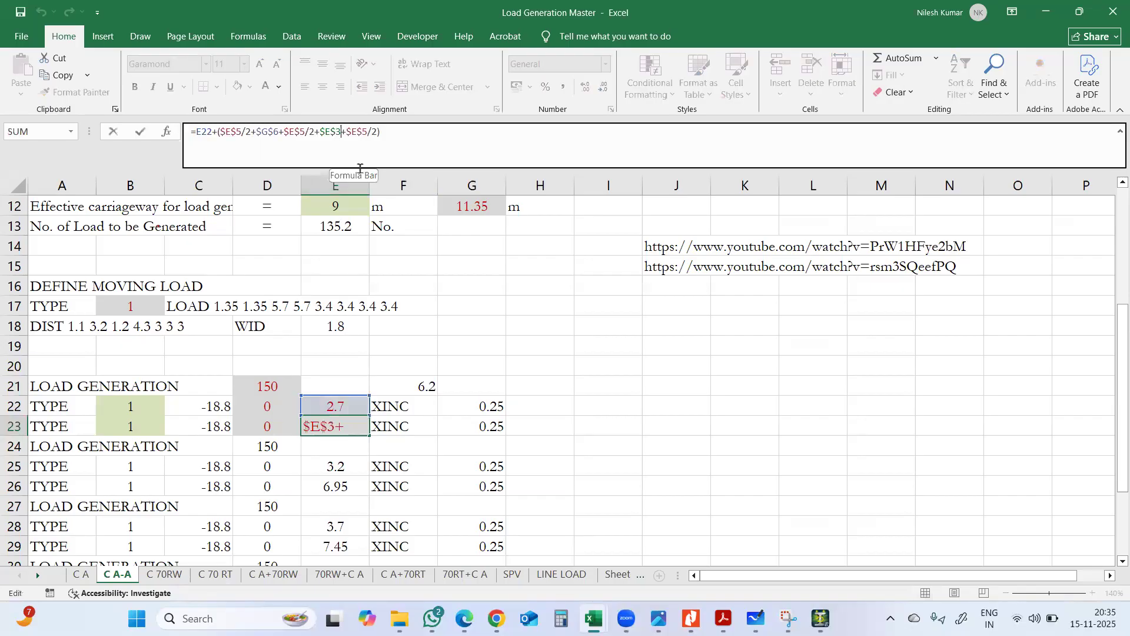
{"action": "key", "text": "Delete"}
{"action": "key", "text": "Delete"}
{"action": "key", "text": "Delete"}
{"action": "key", "text": "Delete"}
{"action": "key", "text": "Delete"}
{"action": "key", "text": "Delete"}
{"action": "key", "text": "Delete"}
{"action": "key", "text": "Return"}
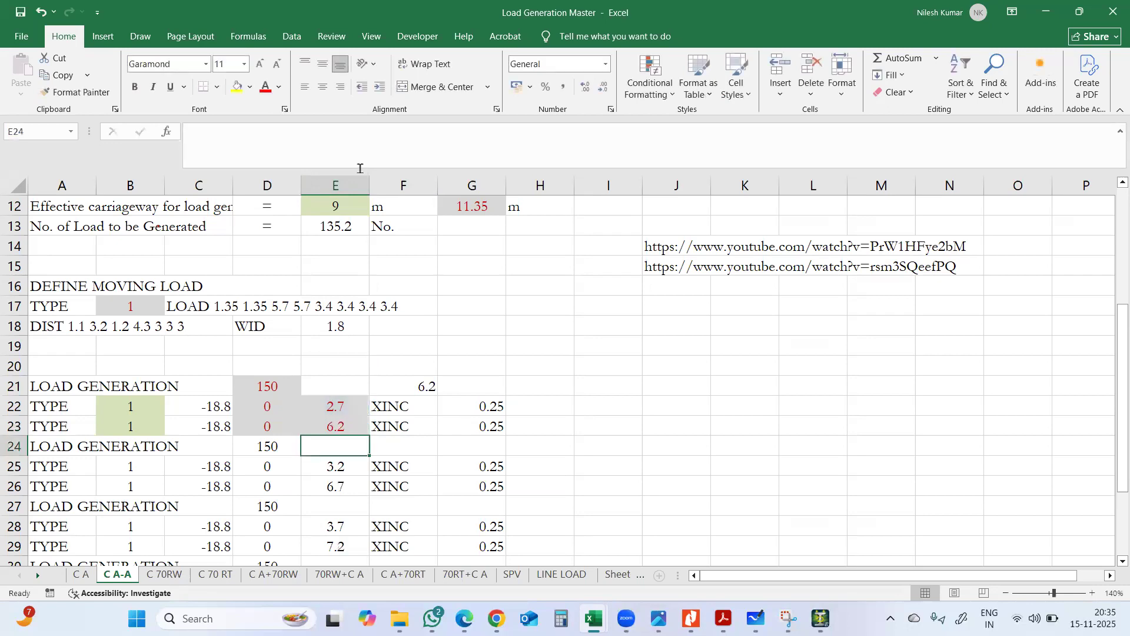
Clear the check calculation from cell F21 and review the formulas in E22 and E23
{"action": "left_click", "coordinate": [418, 391]}
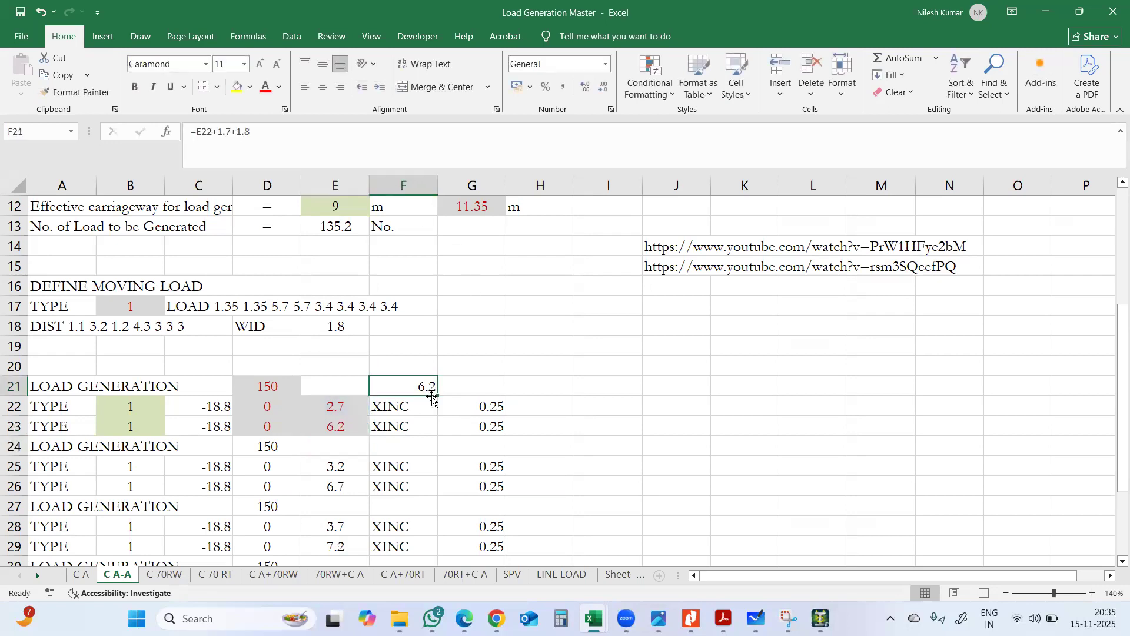
{"action": "key", "text": "Delete"}
{"action": "left_click", "coordinate": [321, 410]}
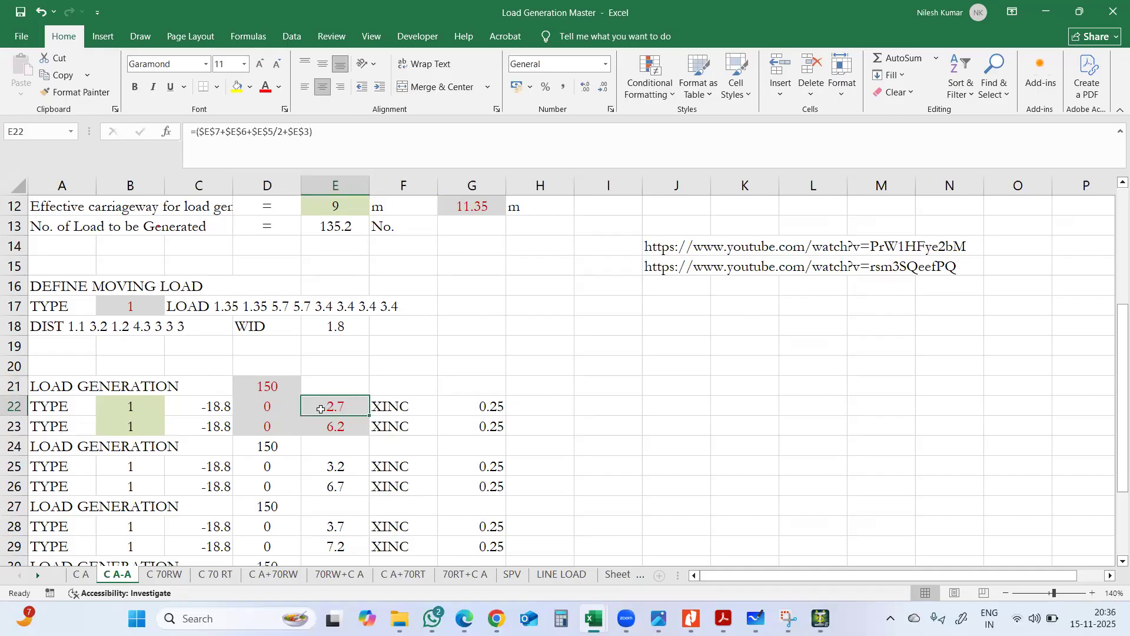
{"action": "left_click", "coordinate": [329, 430]}
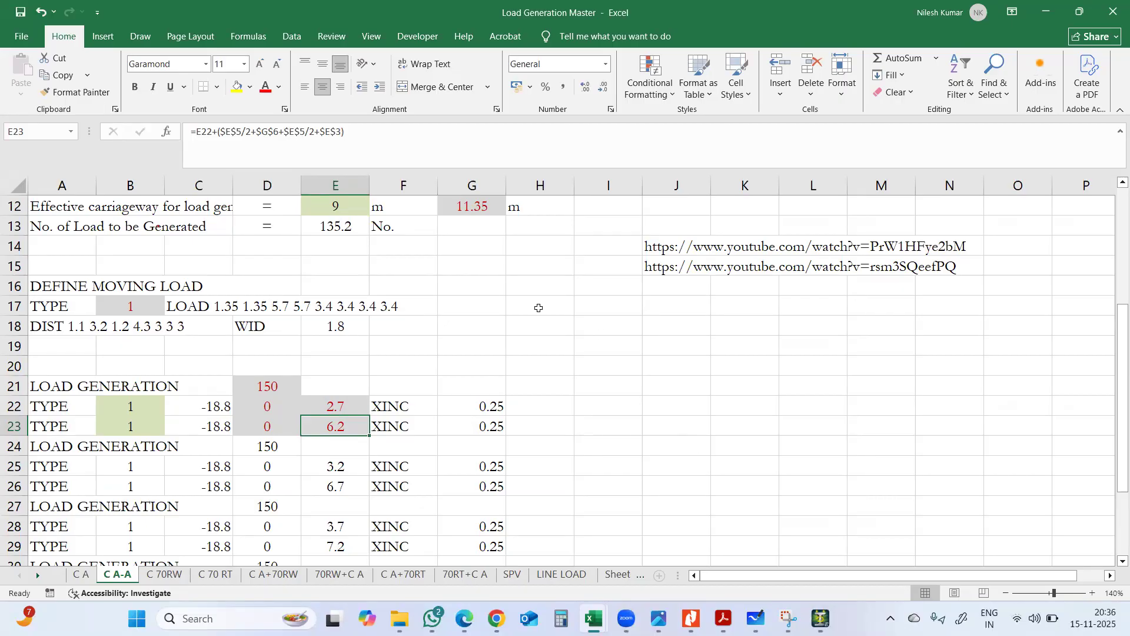
Inspect the effective carriageway formula in cell G12 of the C A-A sheet and the cells it references
{"action": "left_click", "coordinate": [484, 209]}
{"action": "scroll", "coordinate": [455, 328], "scroll_direction": "up", "scroll_amount": 1}
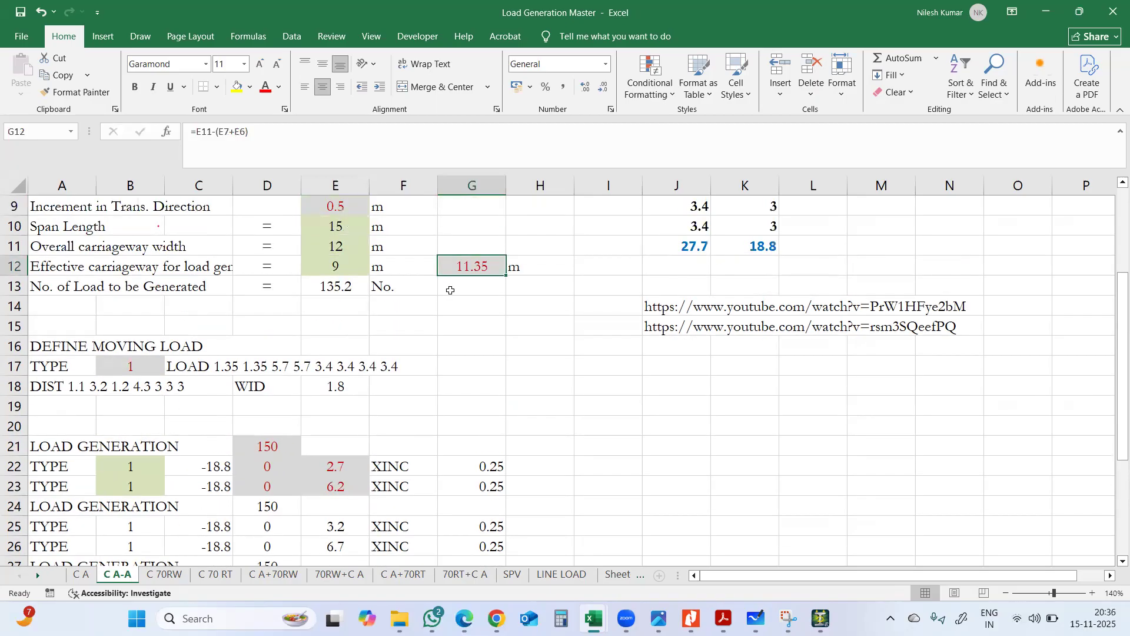
{"action": "double_click", "coordinate": [466, 266]}
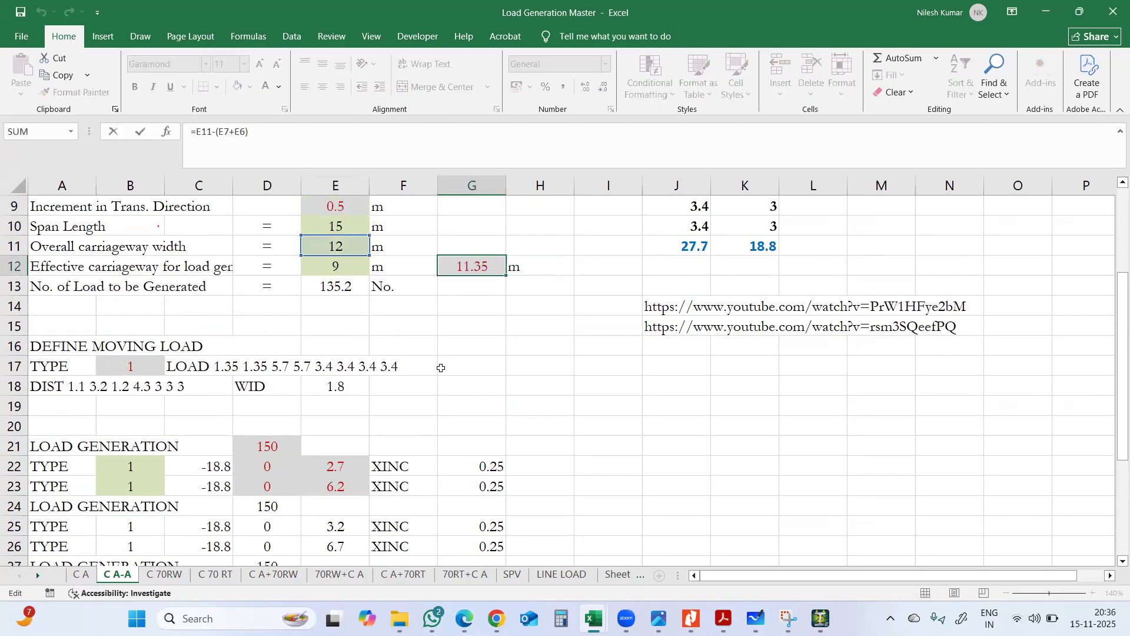
{"action": "scroll", "coordinate": [441, 368], "scroll_direction": "up", "scroll_amount": 2}
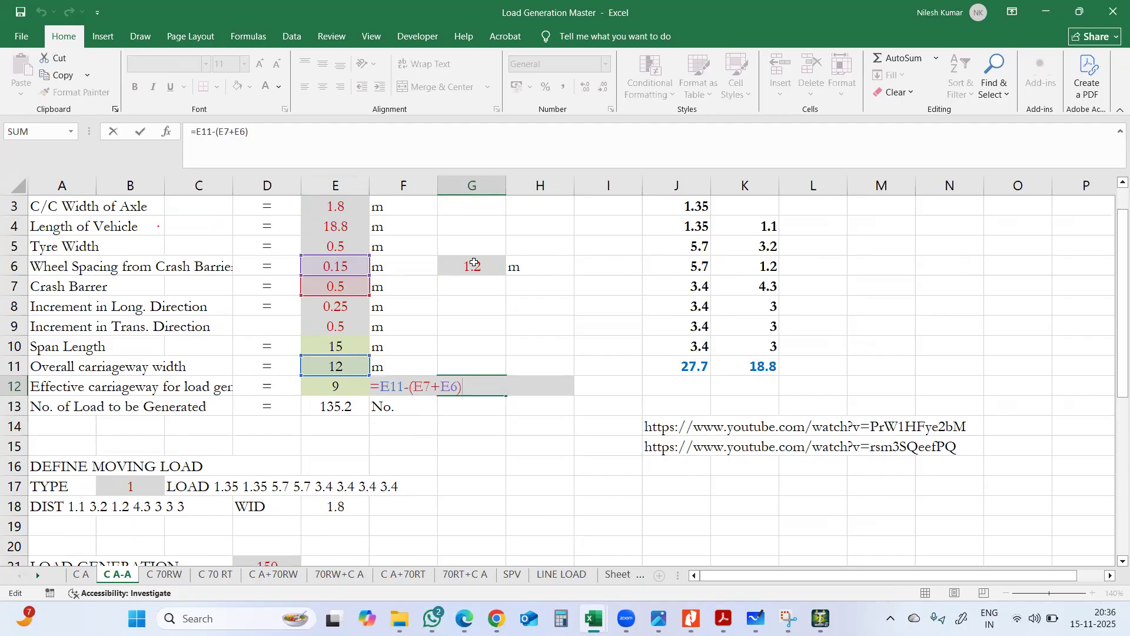
{"action": "key", "text": "ctrl+Return"}
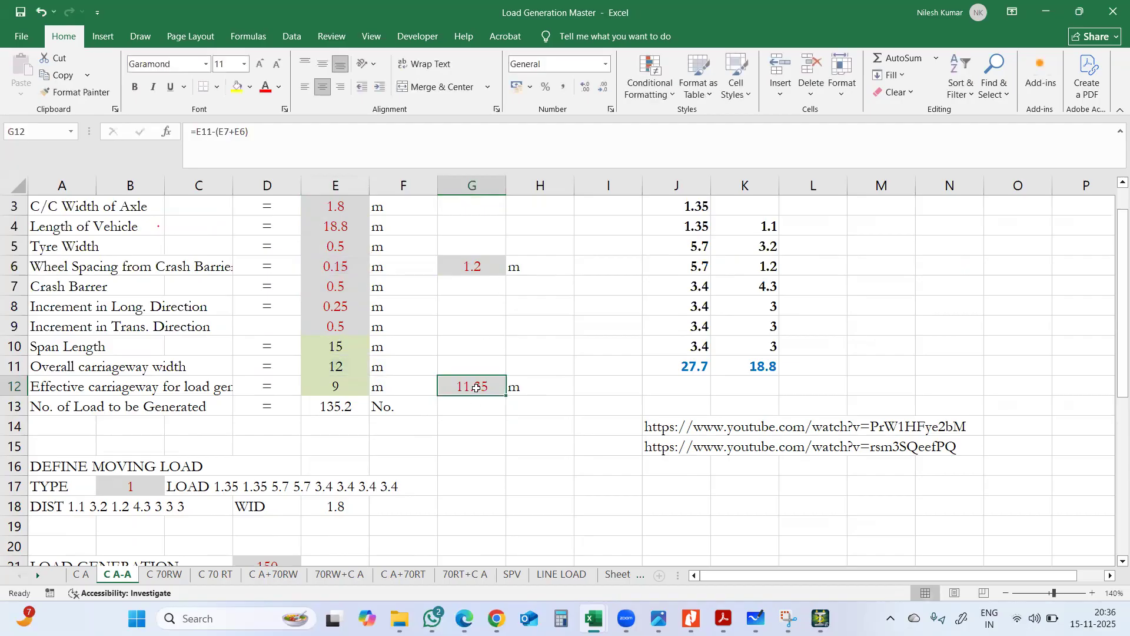
Inspect the effective carriageway formula in cell G12 of the C A sheet and the input cells it references
{"action": "left_click", "coordinate": [81, 574]}
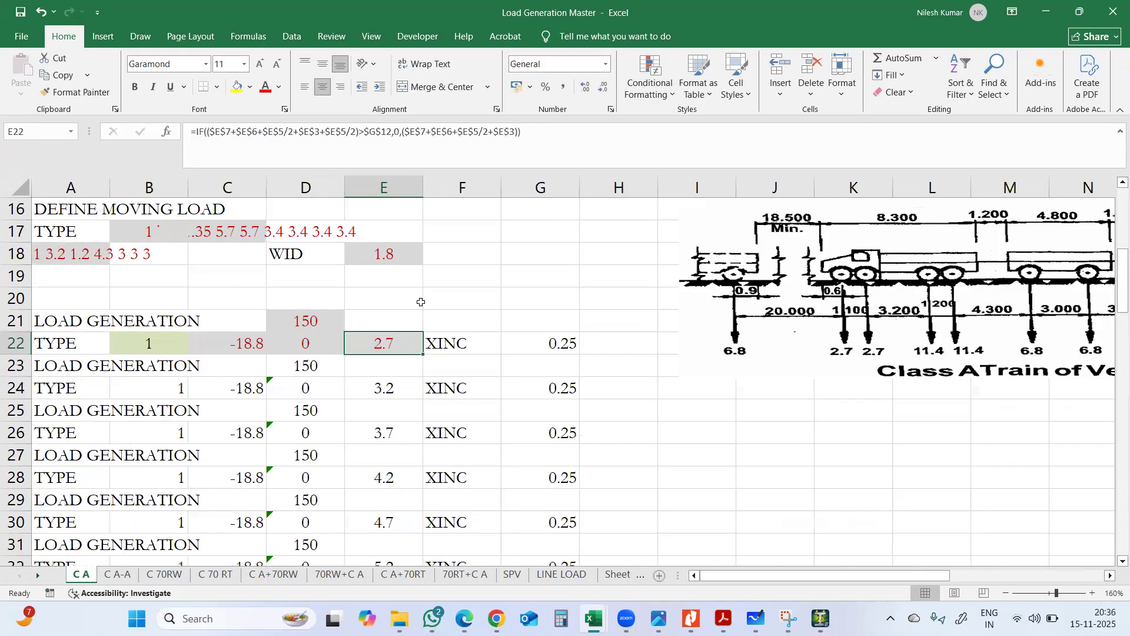
{"action": "scroll", "coordinate": [404, 297], "scroll_direction": "up", "scroll_amount": 3}
{"action": "left_click", "coordinate": [550, 323]}
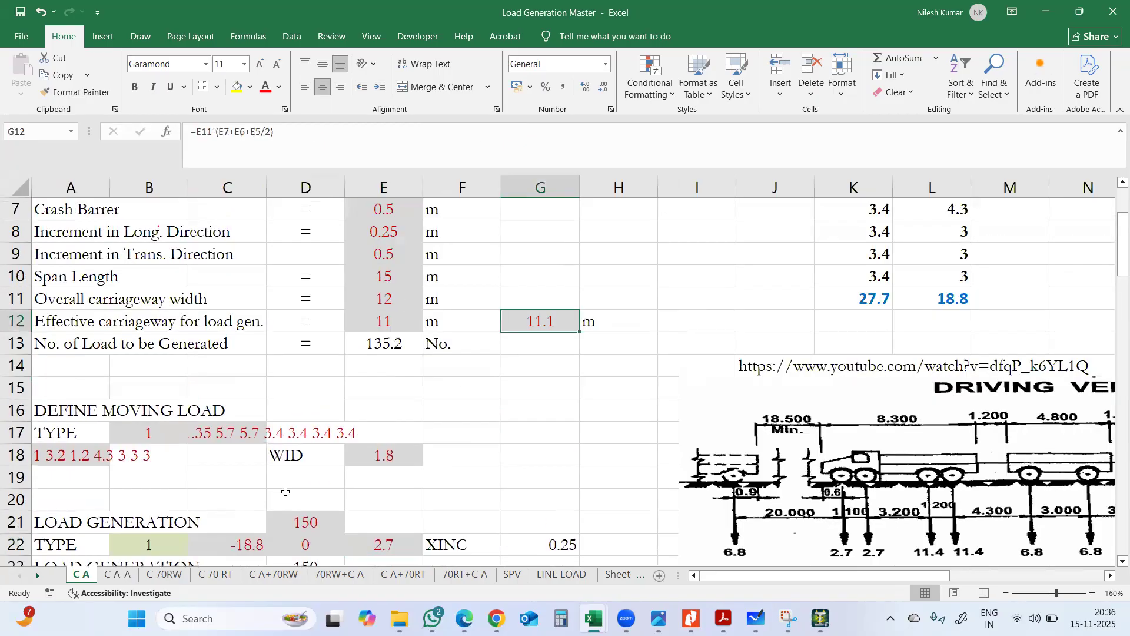
{"action": "double_click", "coordinate": [546, 321]}
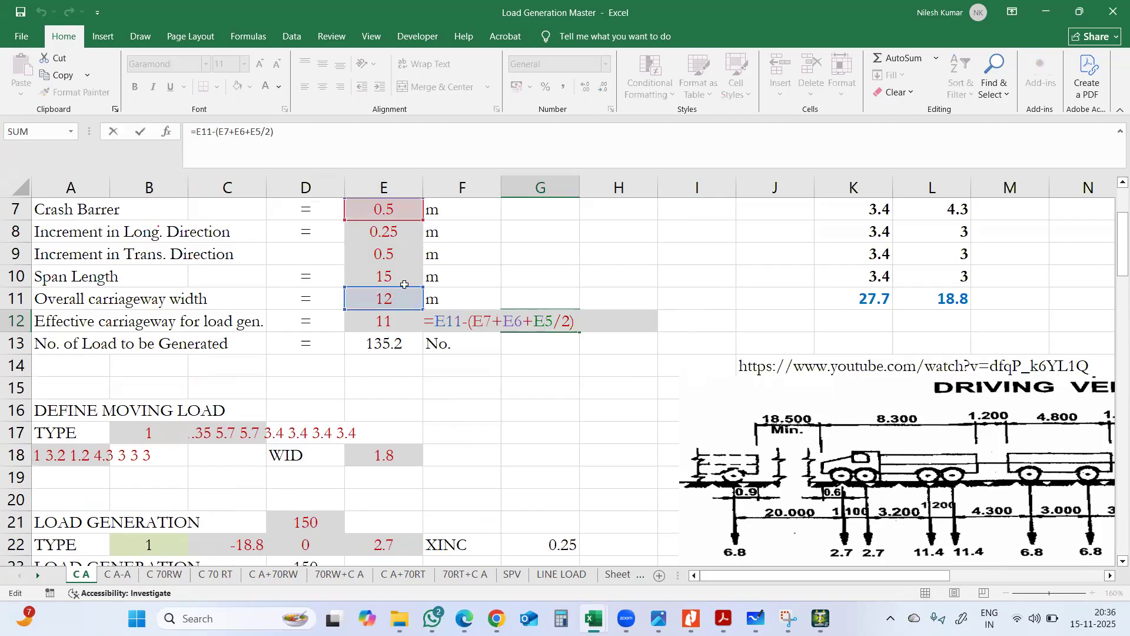
{"action": "scroll", "coordinate": [413, 276], "scroll_direction": "up", "scroll_amount": 2}
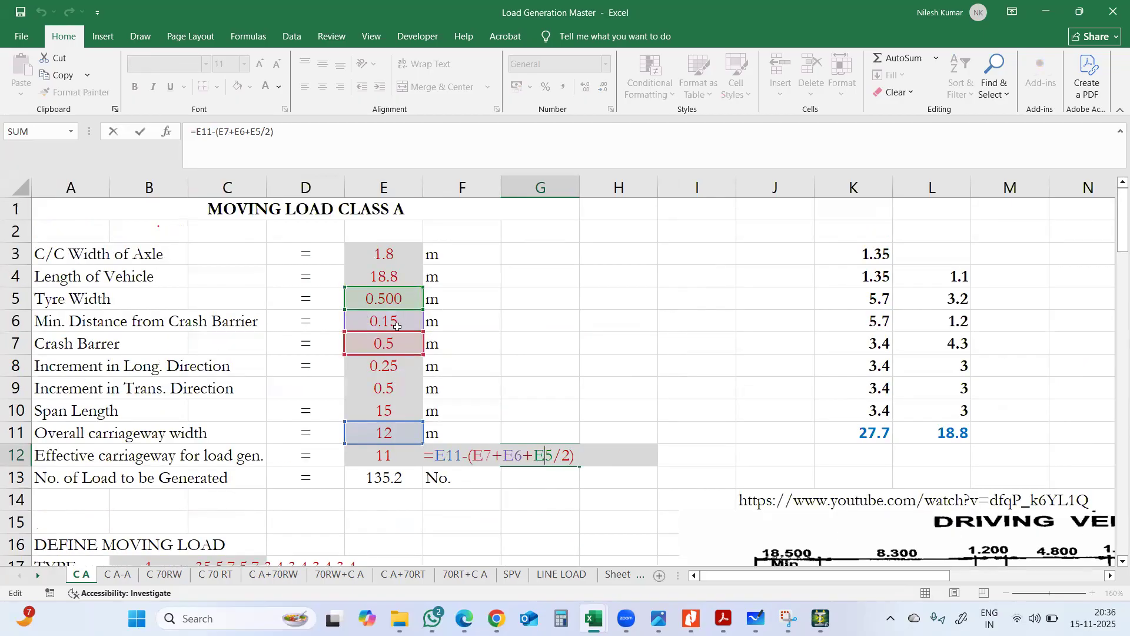
{"action": "key", "text": "Escape"}
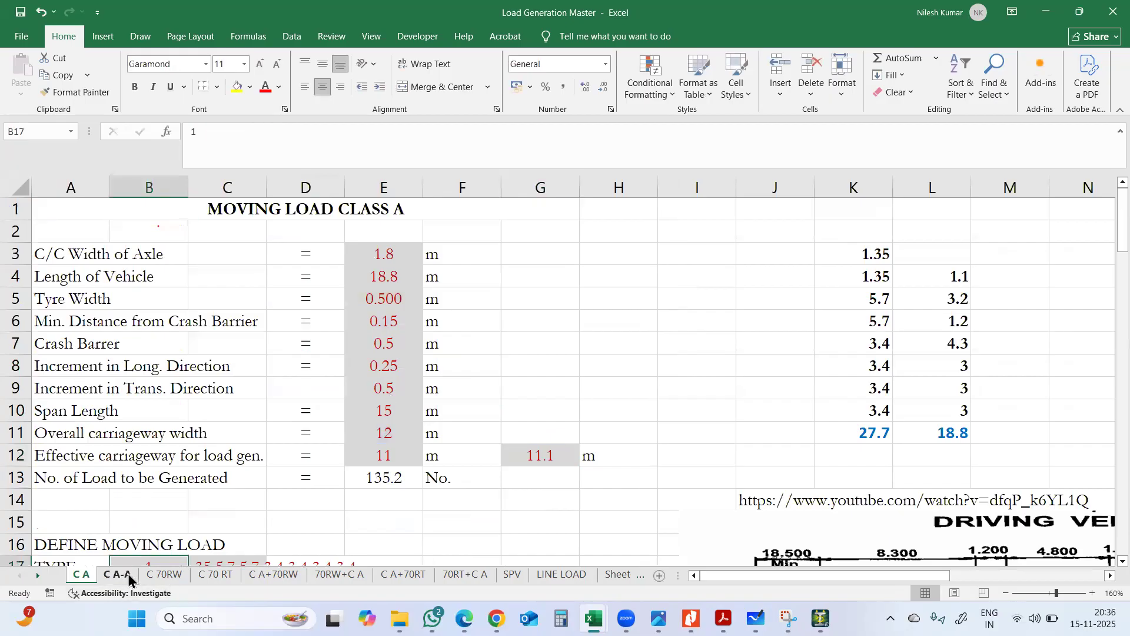
Try extending the effective carriageway formula in G12 of the C A-A sheet to =E11-(E7+E6)+E5/2
{"action": "left_click", "coordinate": [124, 574]}
{"action": "double_click", "coordinate": [478, 386]}
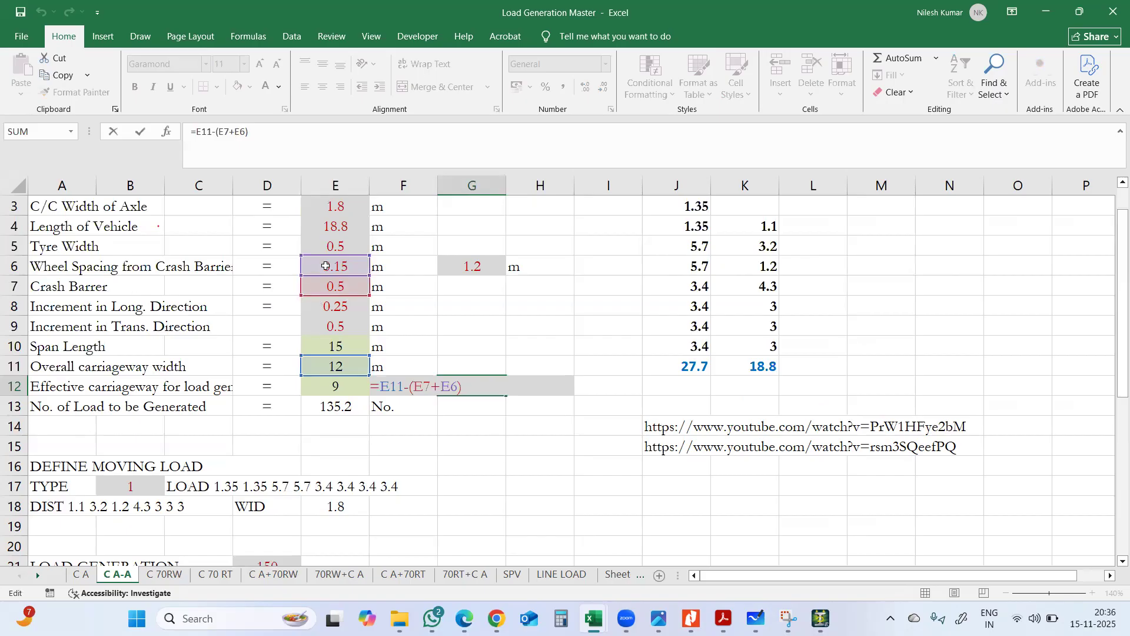
{"action": "left_click", "coordinate": [254, 151]}
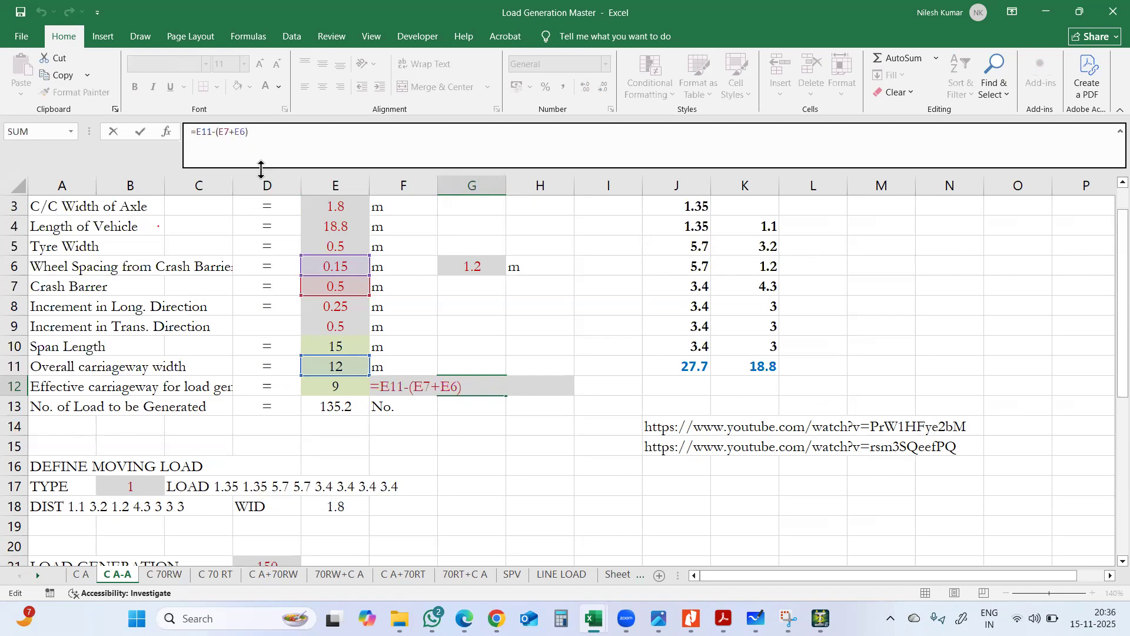
{"action": "type", "text": "+"}
{"action": "left_click", "coordinate": [338, 244]}
{"action": "type", "text": "/2"}
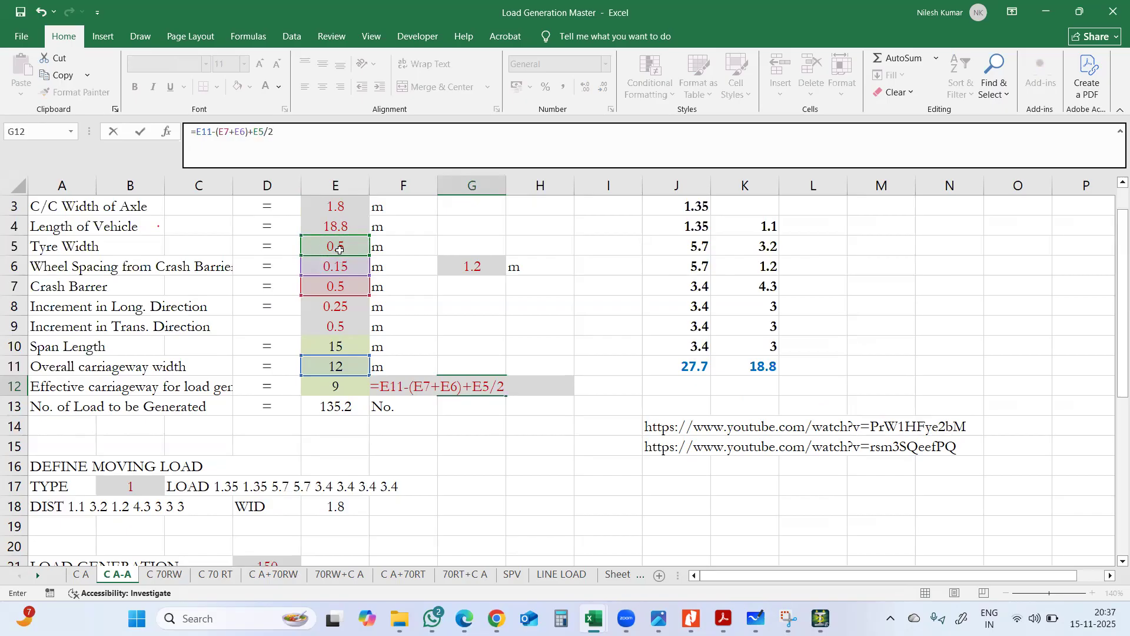
{"action": "key", "text": "Return"}
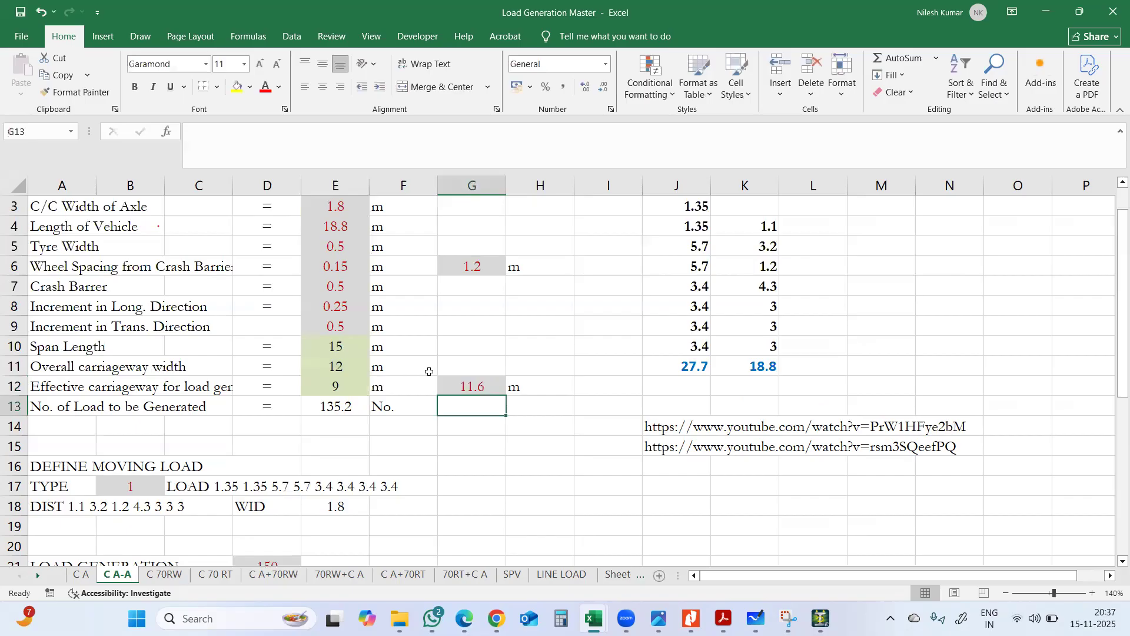
{"action": "left_click", "coordinate": [466, 391]}
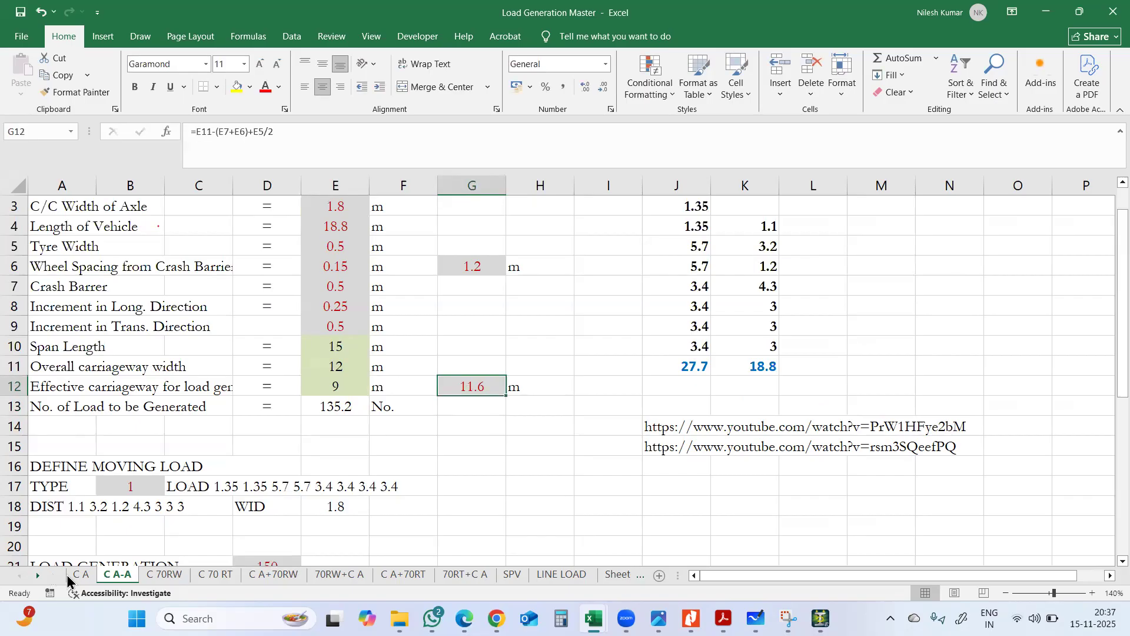
Copy cell G12 from the C A sheet into G12 of the C A-A sheet, giving =E11-(E7+E6+E5/2)
{"action": "key", "text": "ctrl+Page_Up"}
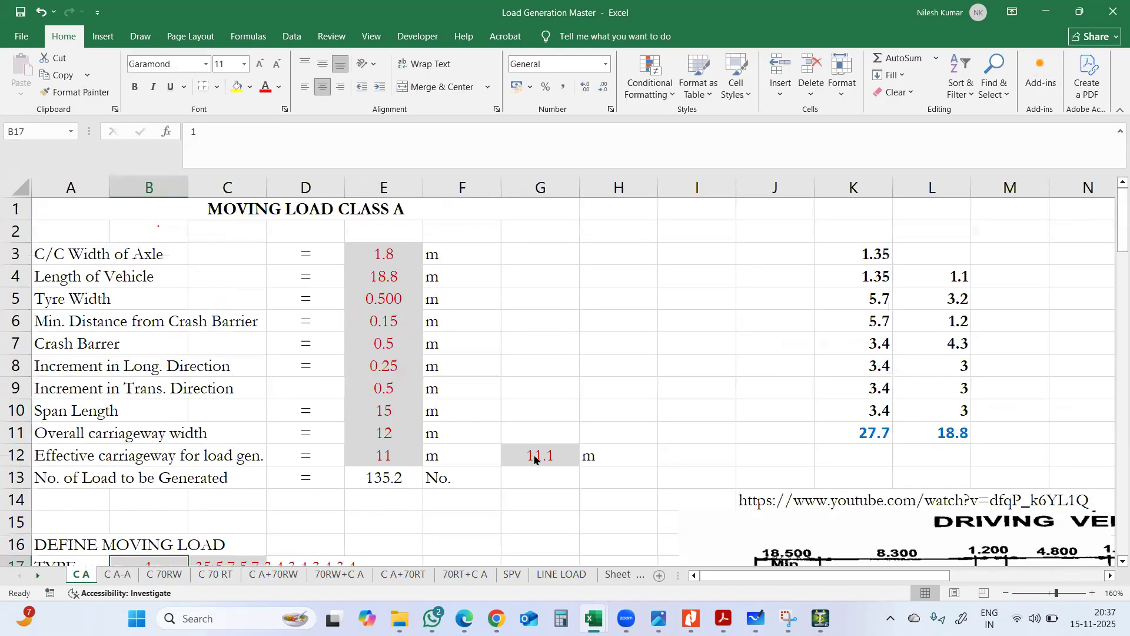
{"action": "right_click", "coordinate": [535, 457]}
{"action": "left_click", "coordinate": [573, 150]}
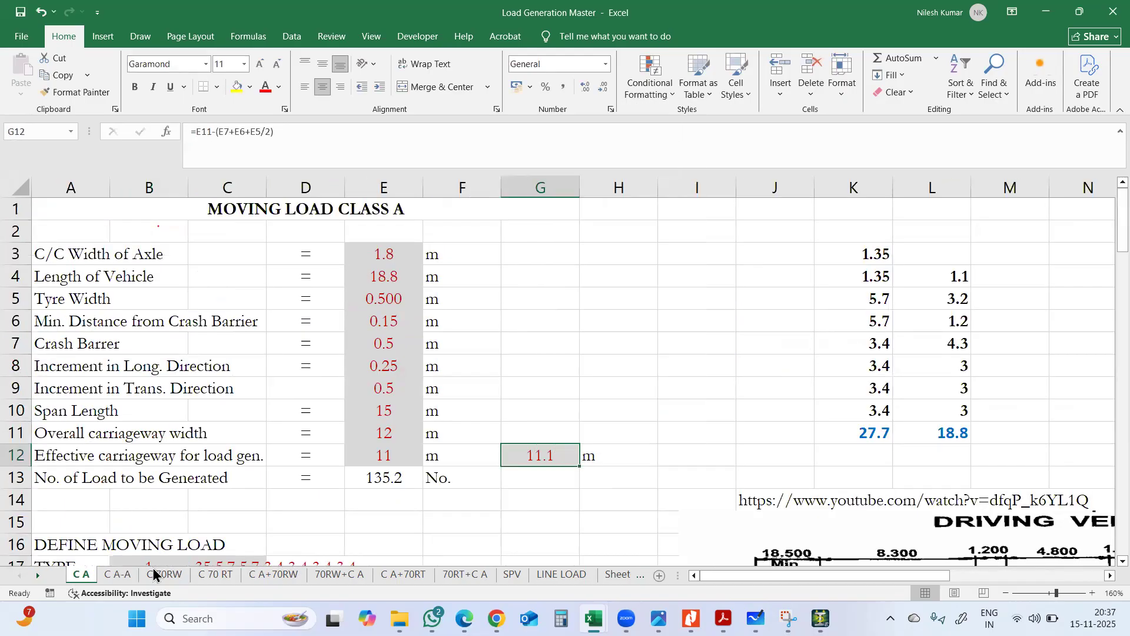
{"action": "key", "text": "ctrl+Page_Down"}
{"action": "right_click", "coordinate": [472, 391]}
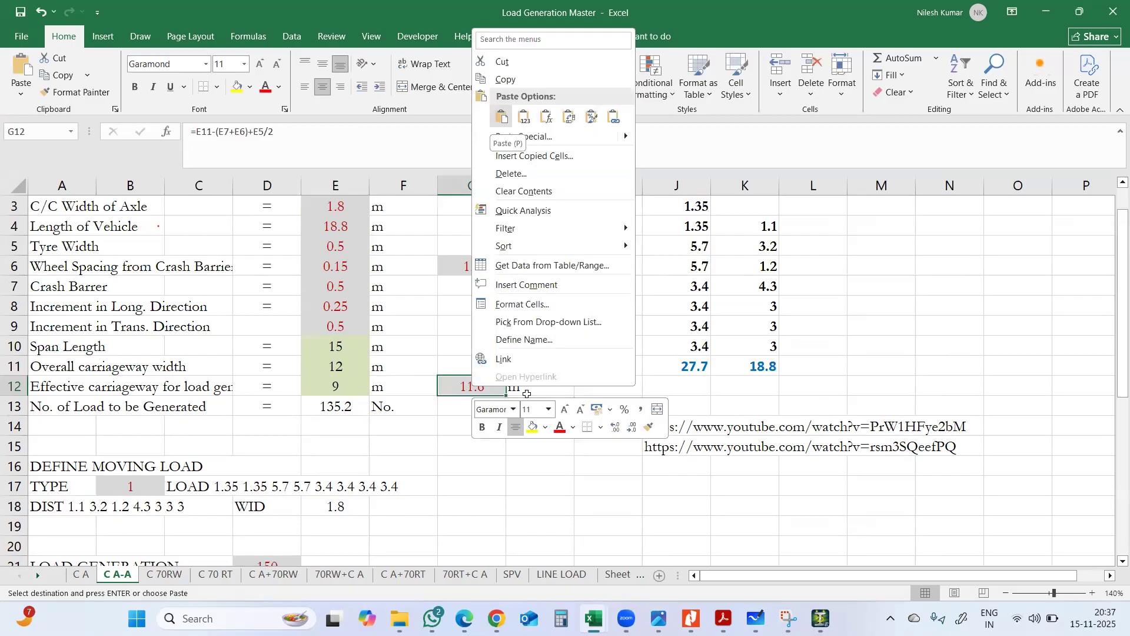
{"action": "left_click", "coordinate": [508, 122]}
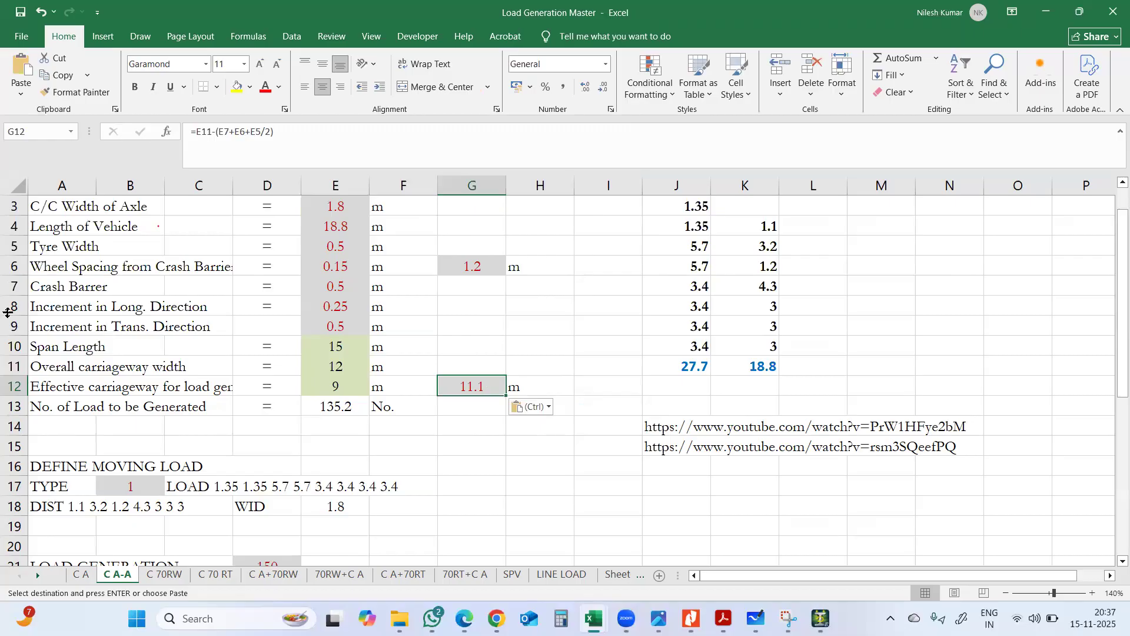
{"action": "scroll", "coordinate": [91, 362], "scroll_direction": "up", "scroll_amount": 1}
{"action": "left_click", "coordinate": [81, 575]}
{"action": "left_click", "coordinate": [115, 578]}
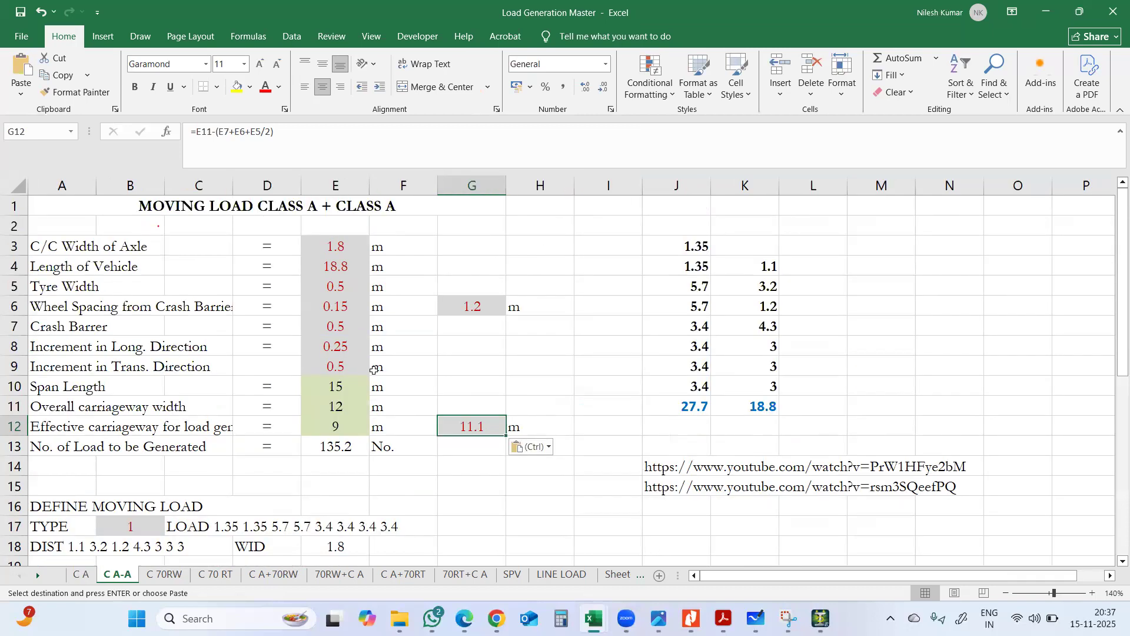
Review the number-of-loads formula in E13, the load count in D21, the transverse increment in E9 and the DEFINE MOVING LOAD block in rows 16 to 18
{"action": "scroll", "coordinate": [373, 370], "scroll_direction": "down", "scroll_amount": 1}
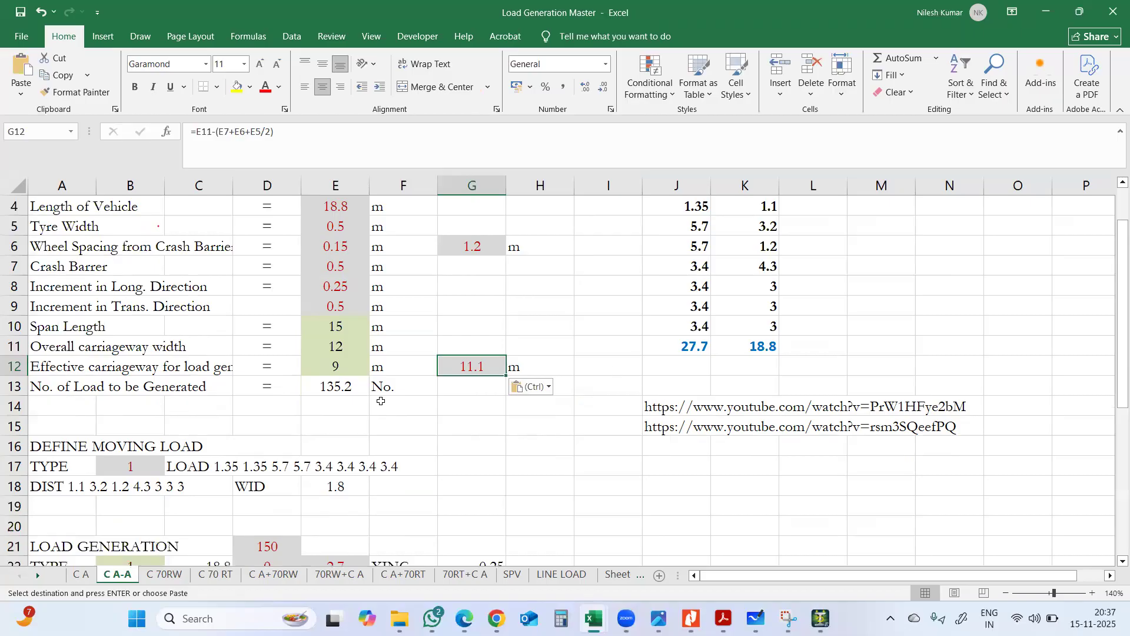
{"action": "left_click", "coordinate": [350, 387]}
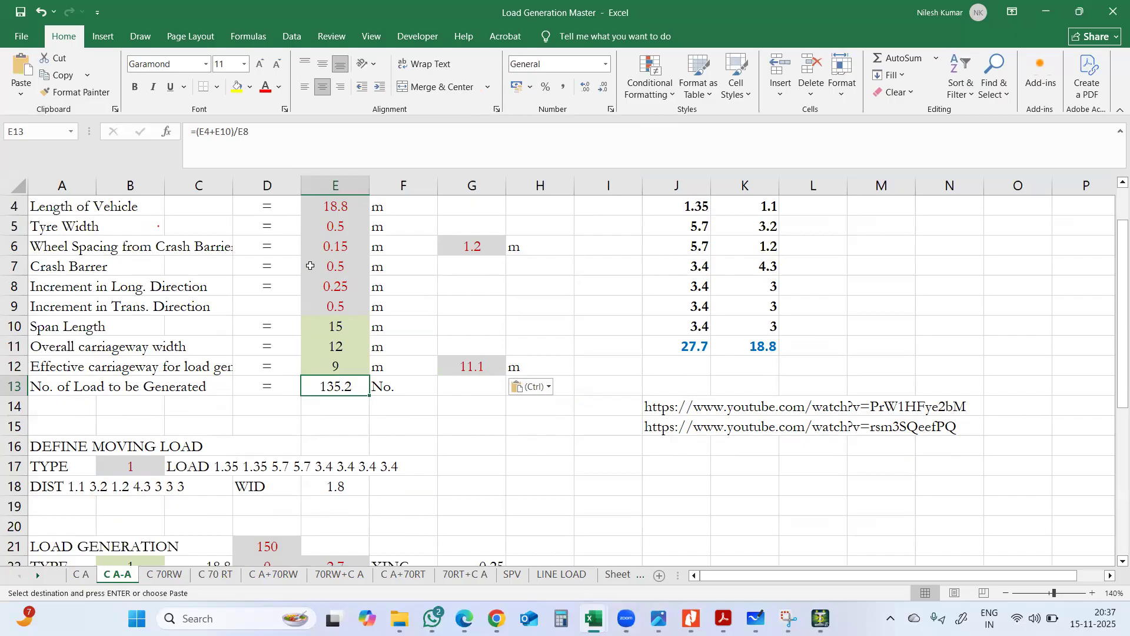
{"action": "scroll", "coordinate": [319, 293], "scroll_direction": "down", "scroll_amount": 2}
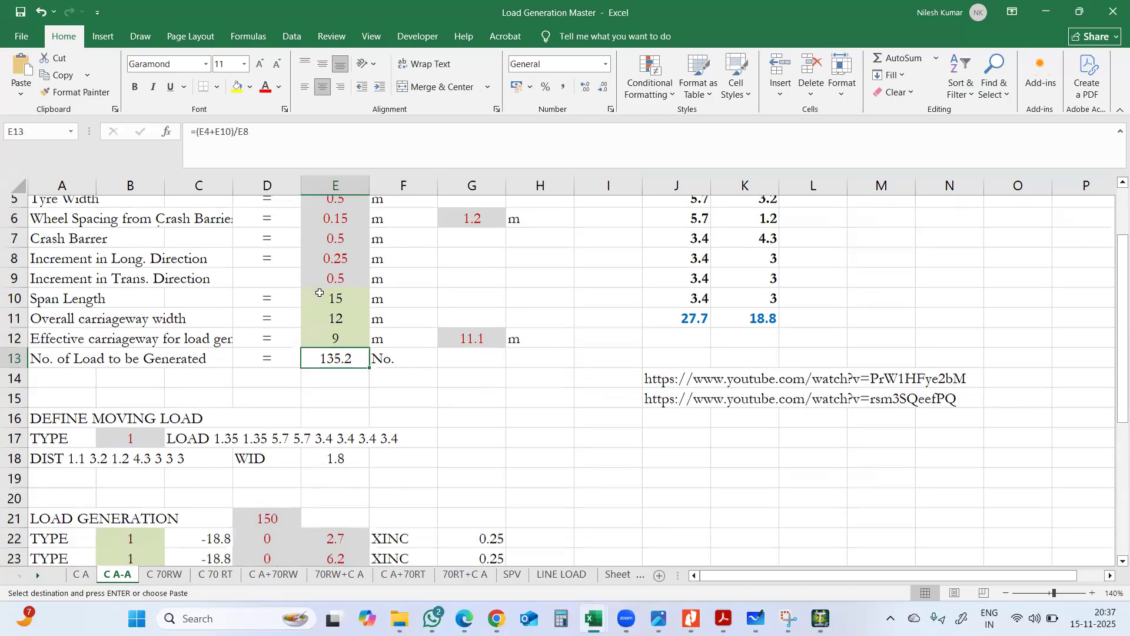
{"action": "left_click", "coordinate": [272, 428]}
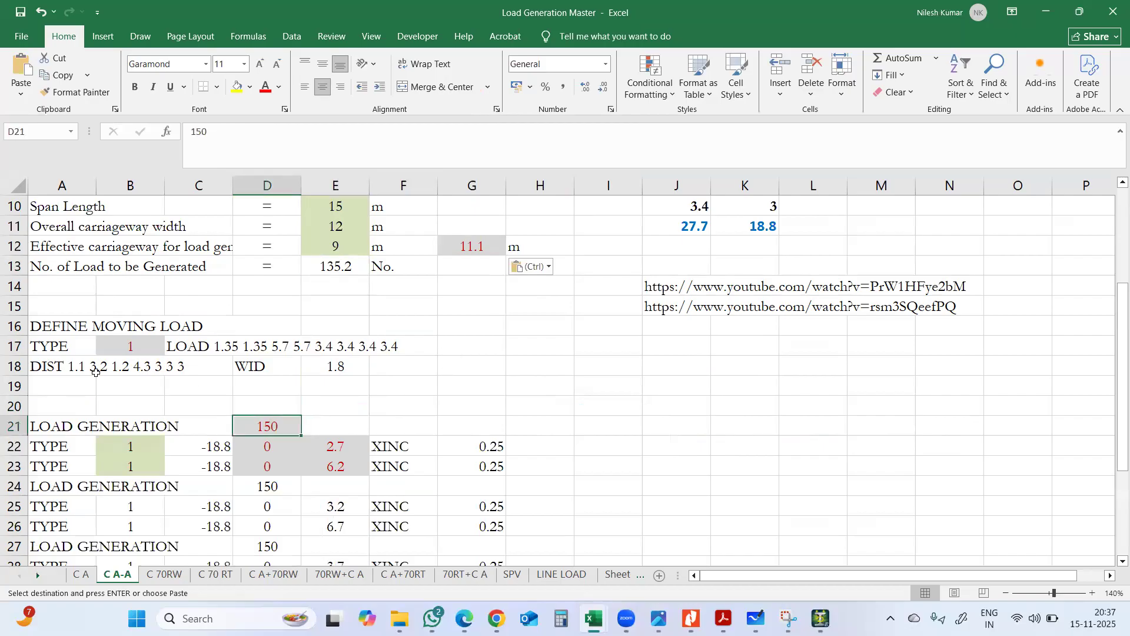
{"action": "left_click_drag", "start_coordinate": [53, 325], "coordinate": [202, 368]}
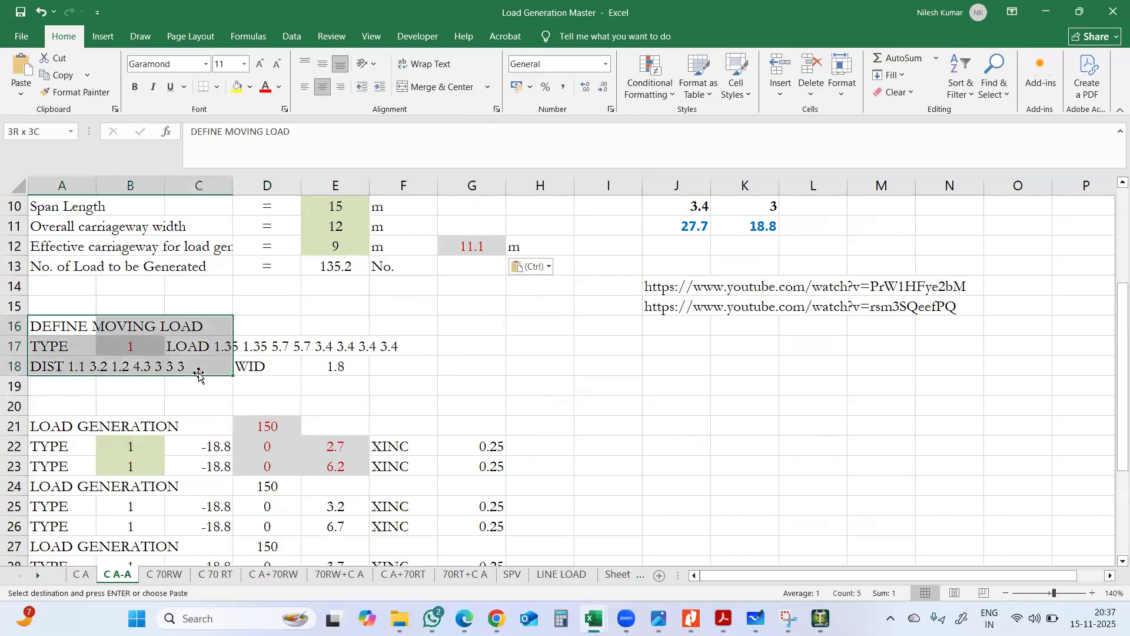
{"action": "left_click", "coordinate": [39, 322]}
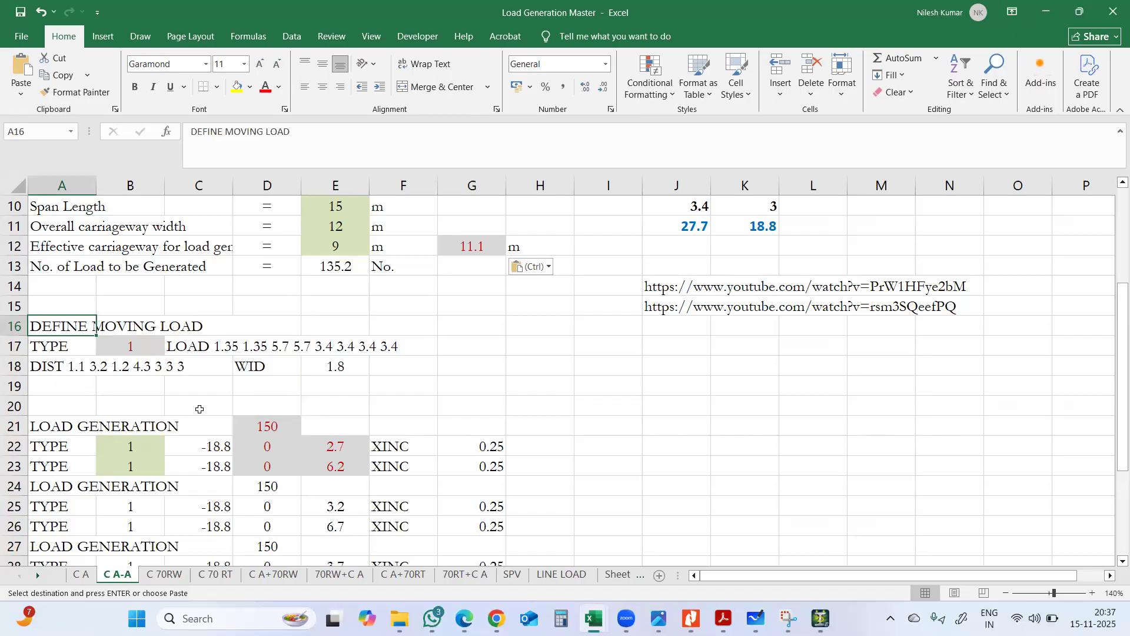
{"action": "scroll", "coordinate": [291, 369], "scroll_direction": "up", "scroll_amount": 3}
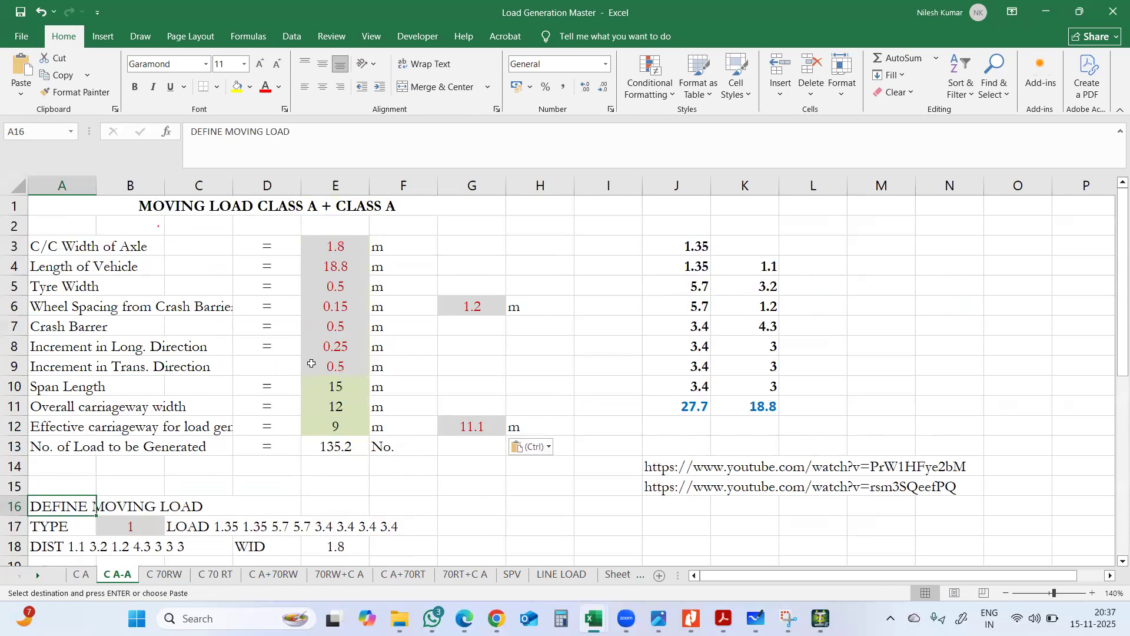
{"action": "left_click", "coordinate": [312, 364]}
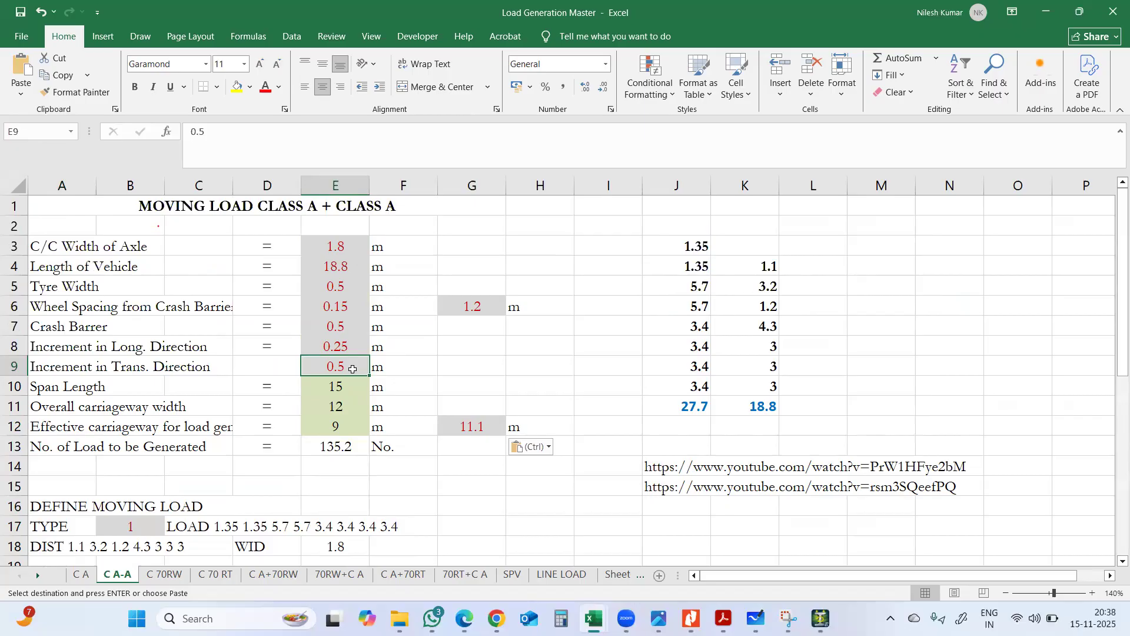
{"action": "scroll", "coordinate": [352, 369], "scroll_direction": "down", "scroll_amount": 3}
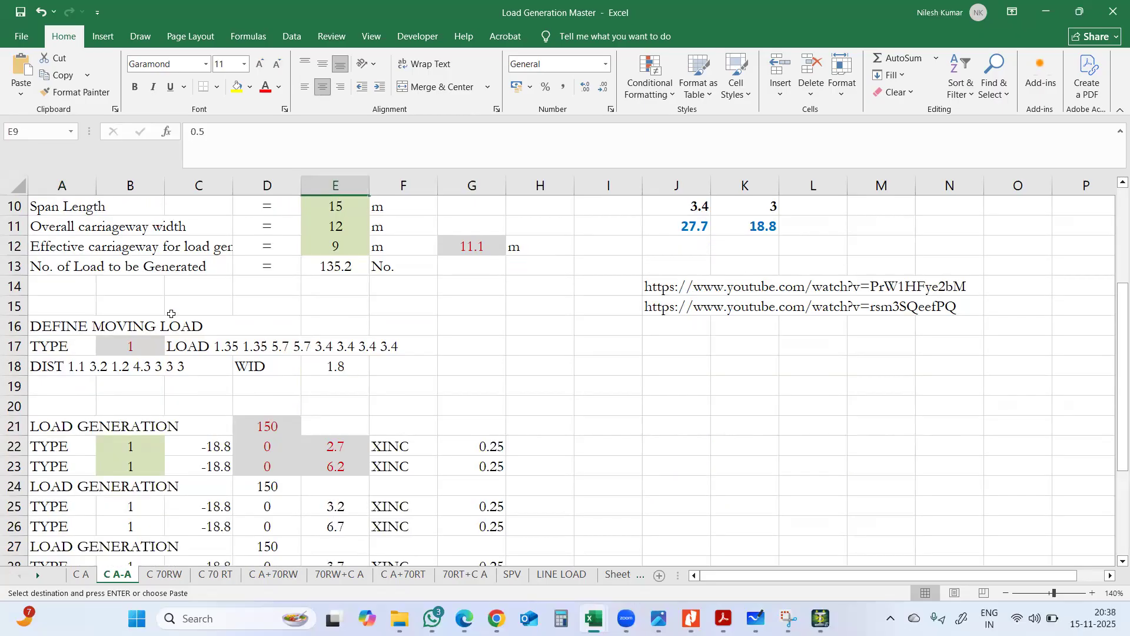
{"action": "scroll", "coordinate": [116, 286], "scroll_direction": "down", "scroll_amount": 1}
{"action": "left_click_drag", "start_coordinate": [65, 271], "coordinate": [441, 306]}
{"action": "left_click_drag", "start_coordinate": [453, 309], "coordinate": [450, 309]}
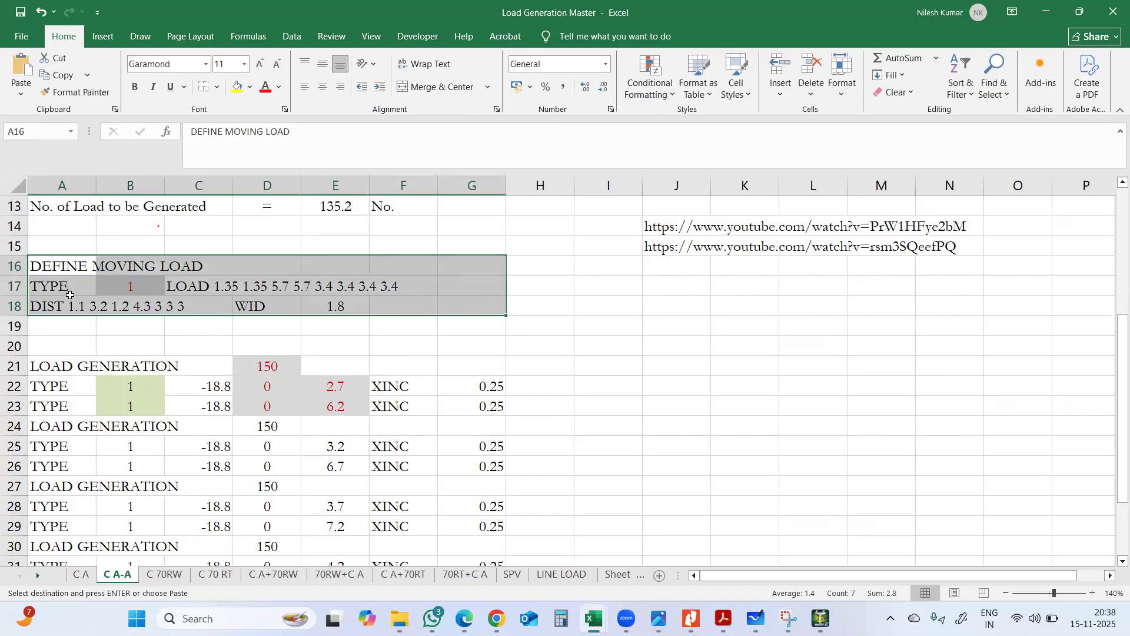
{"action": "left_click", "coordinate": [137, 283]}
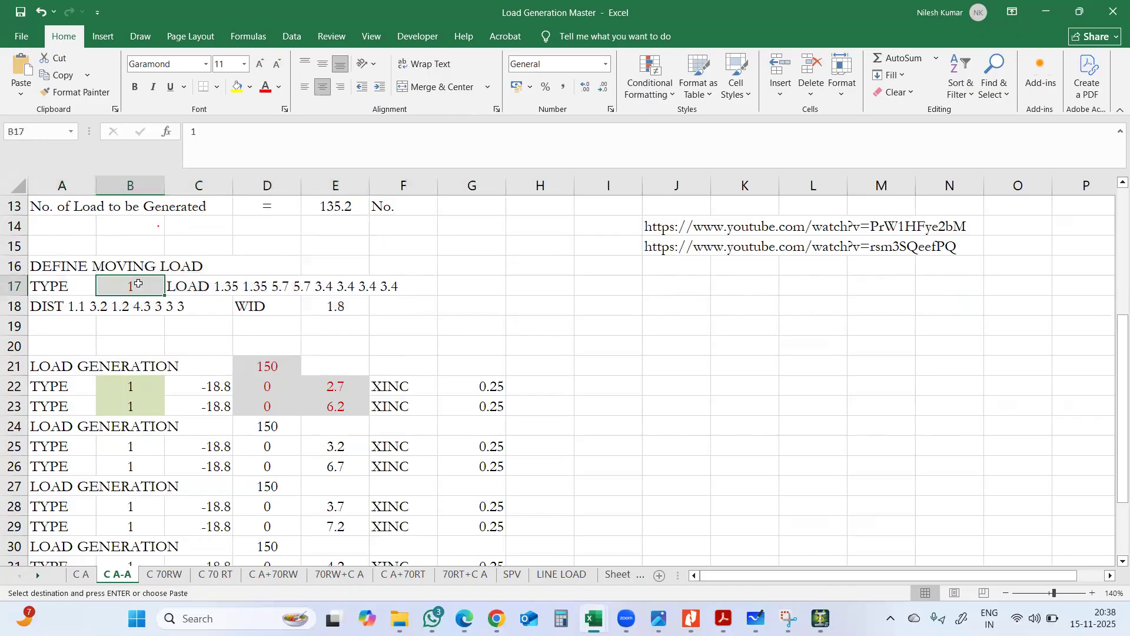
{"action": "scroll", "coordinate": [53, 303], "scroll_direction": "down", "scroll_amount": 1}
Review the first LOAD GENERATION block in rows 21 to 23, including the transverse position formulas in E22 and E23
{"action": "left_click", "coordinate": [53, 308]}
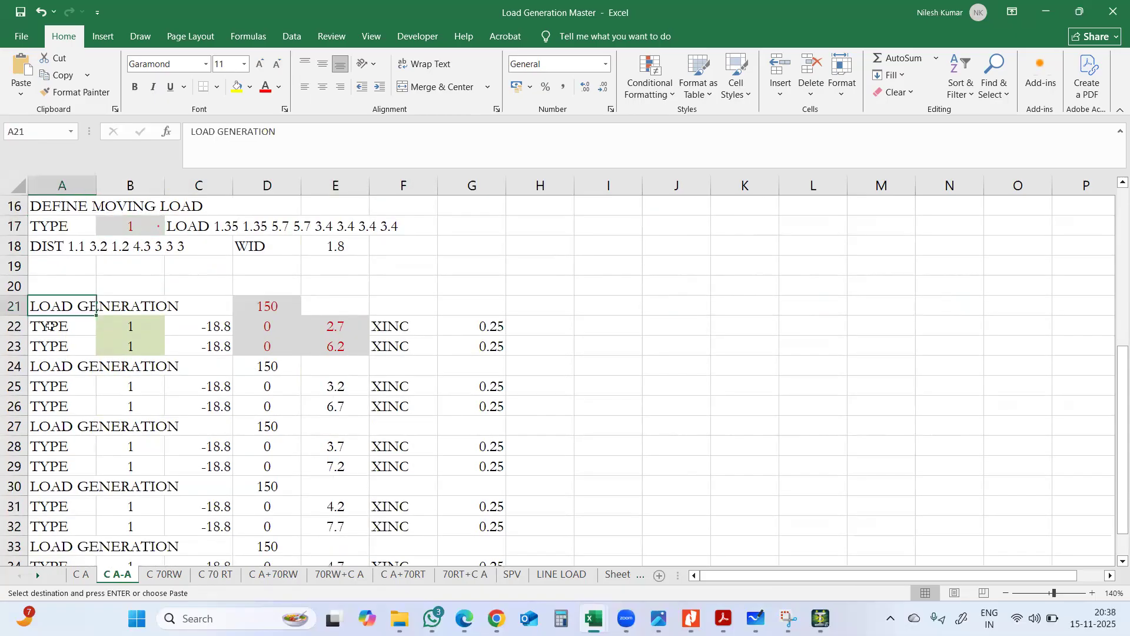
{"action": "key", "text": "Down"}
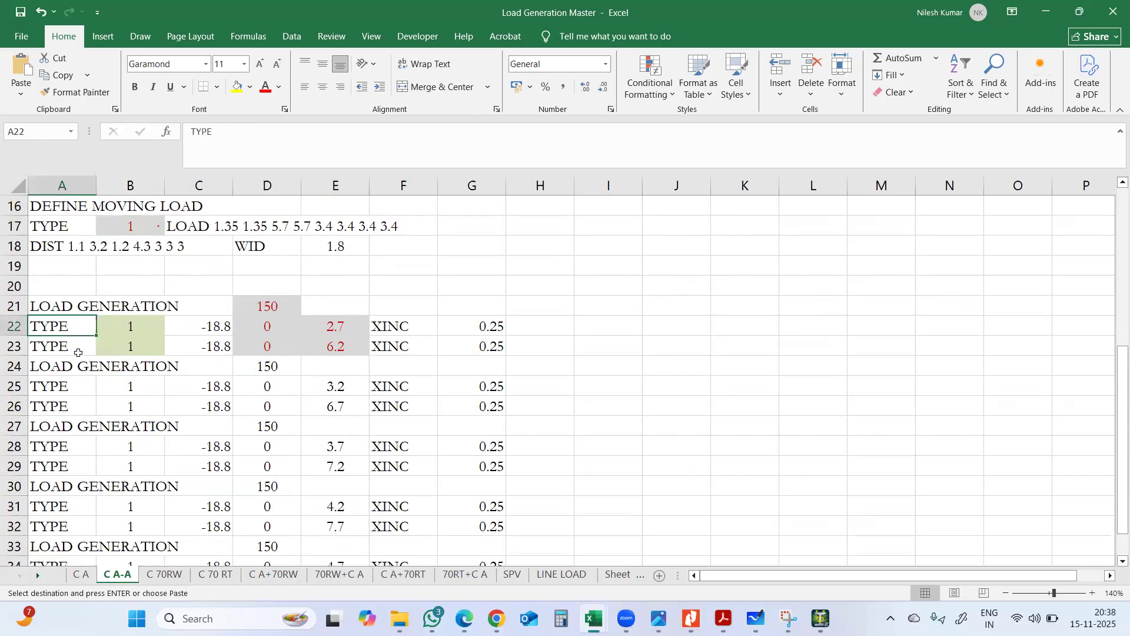
{"action": "left_click", "coordinate": [229, 331]}
{"action": "key", "text": "Right"}
{"action": "key", "text": "Right"}
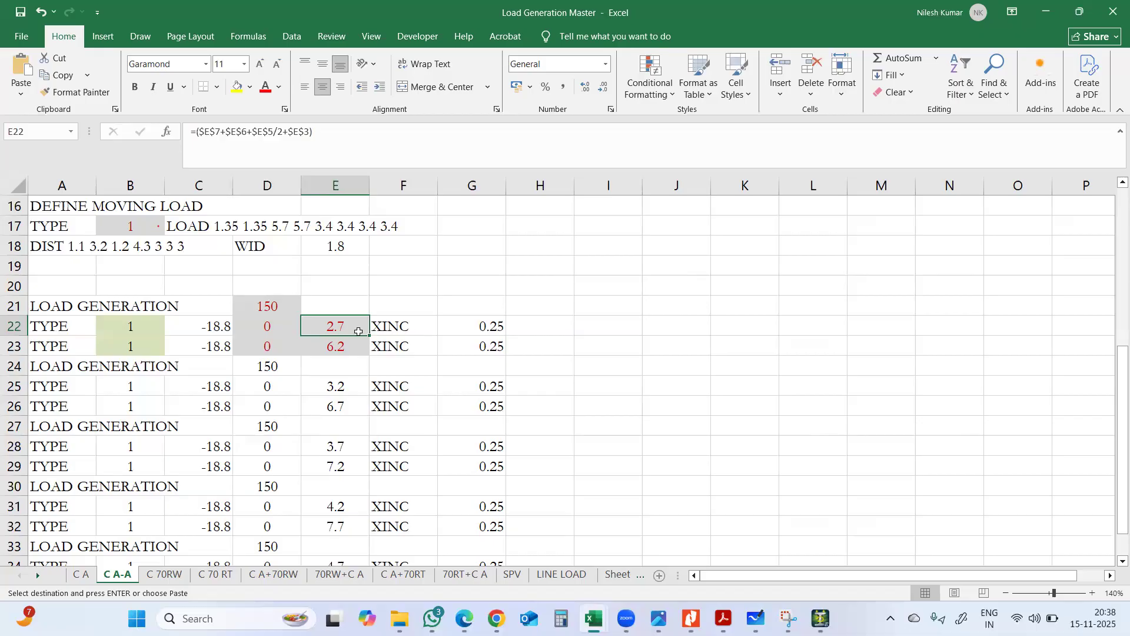
{"action": "left_click", "coordinate": [59, 348]}
{"action": "left_click", "coordinate": [350, 348]}
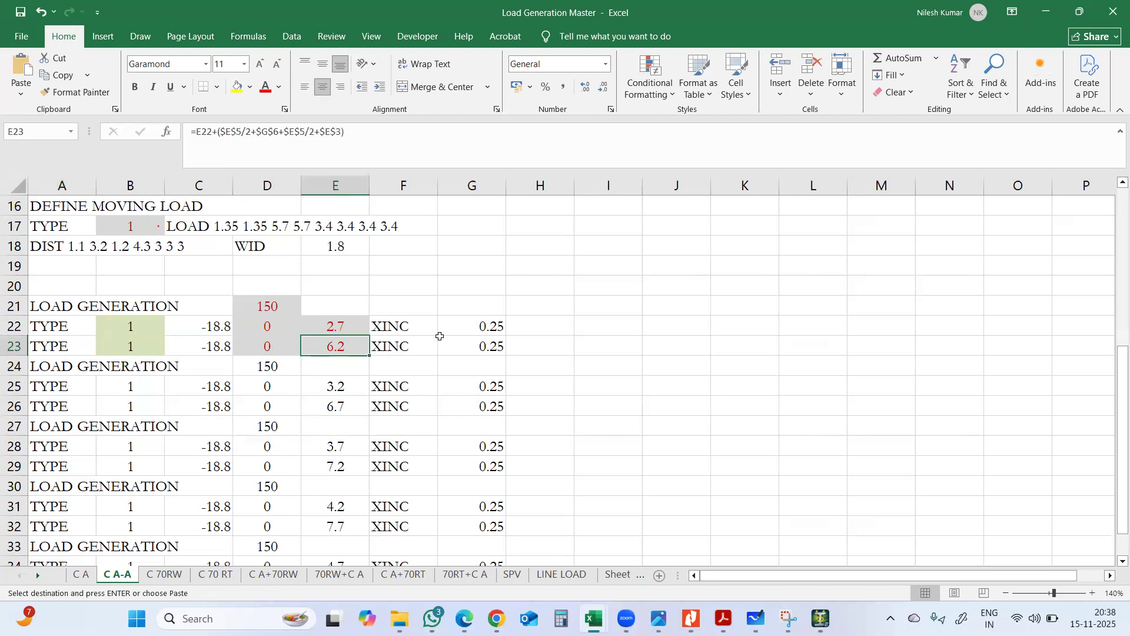
Check E23 with a temporary formula =E22+1.7+1.8 in cell F21, and clear that cell after comparing
{"action": "left_click", "coordinate": [410, 305]}
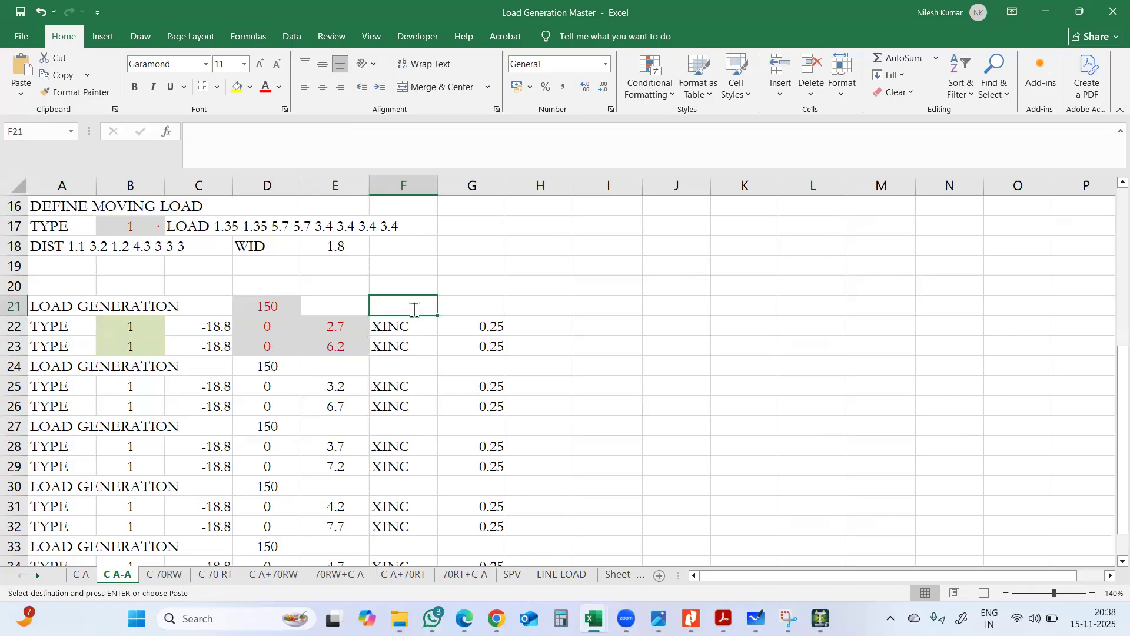
{"action": "type", "text": "="}
{"action": "key", "text": "Left"}
{"action": "key", "text": "Down"}
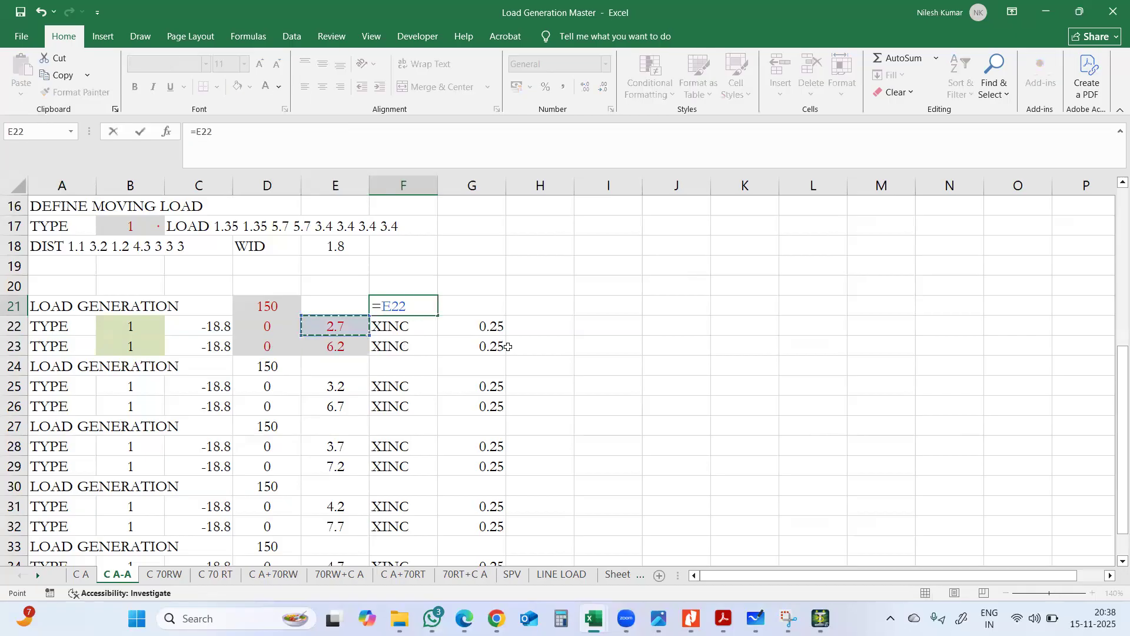
{"action": "type", "text": "+1.7+1.8"}
{"action": "key", "text": "Return"}
{"action": "left_click", "coordinate": [409, 309]}
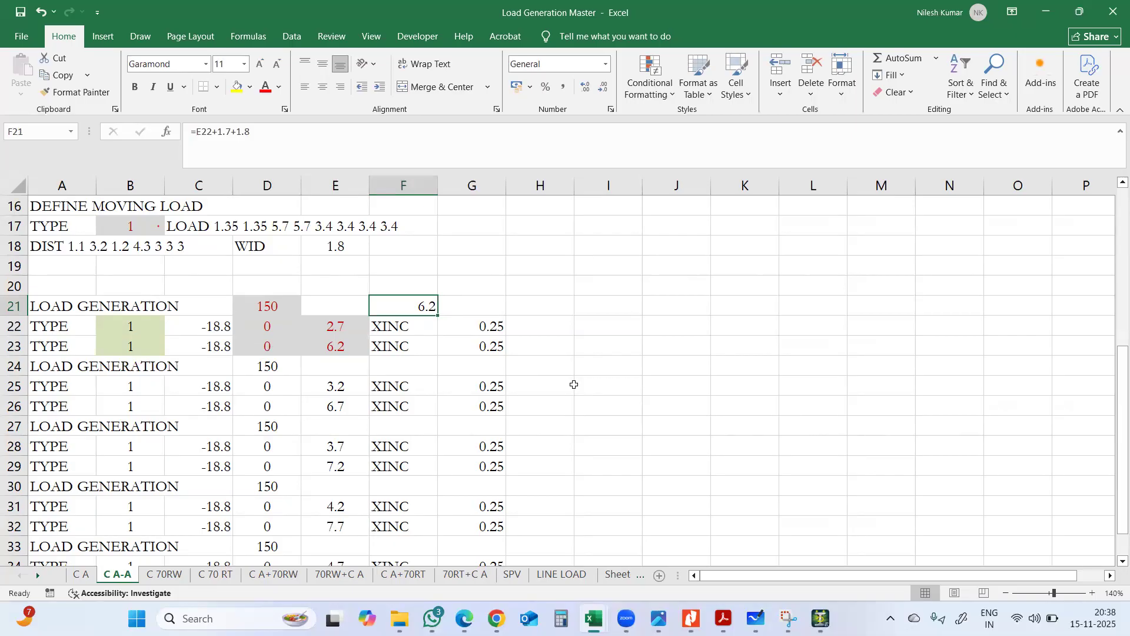
{"action": "key", "text": "Delete"}
Compare the incremented transverse position formulas in E25 and E26 with the starting positions in E22 and E23
{"action": "left_click", "coordinate": [323, 387]}
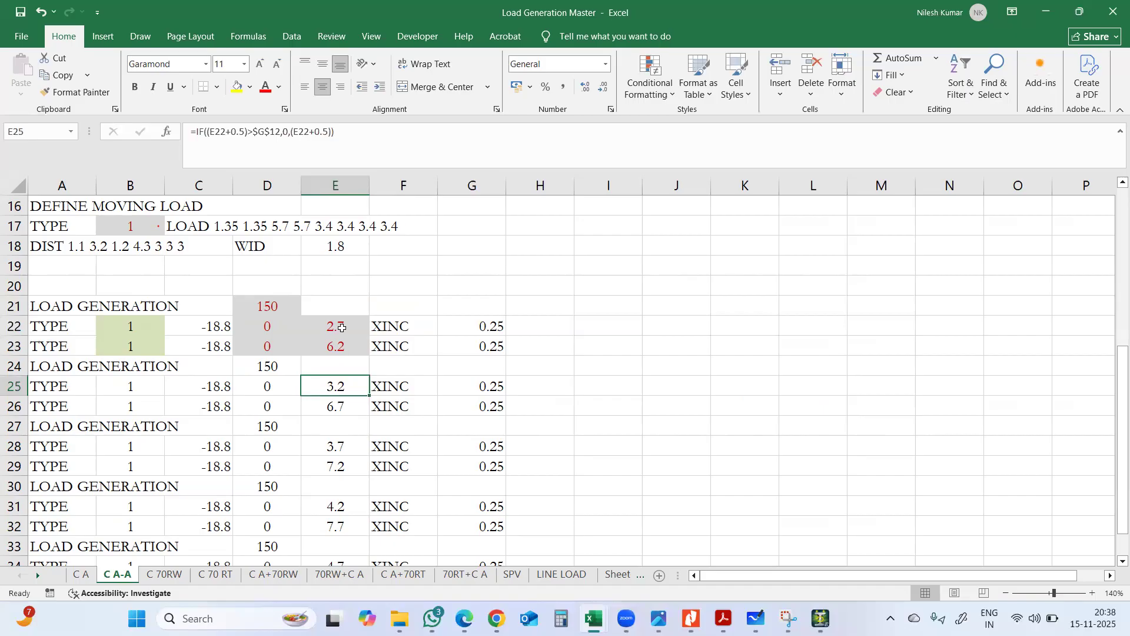
{"action": "left_click", "coordinate": [341, 327]}
{"action": "left_click", "coordinate": [339, 386]}
{"action": "left_click", "coordinate": [341, 346]}
{"action": "left_click", "coordinate": [335, 411]}
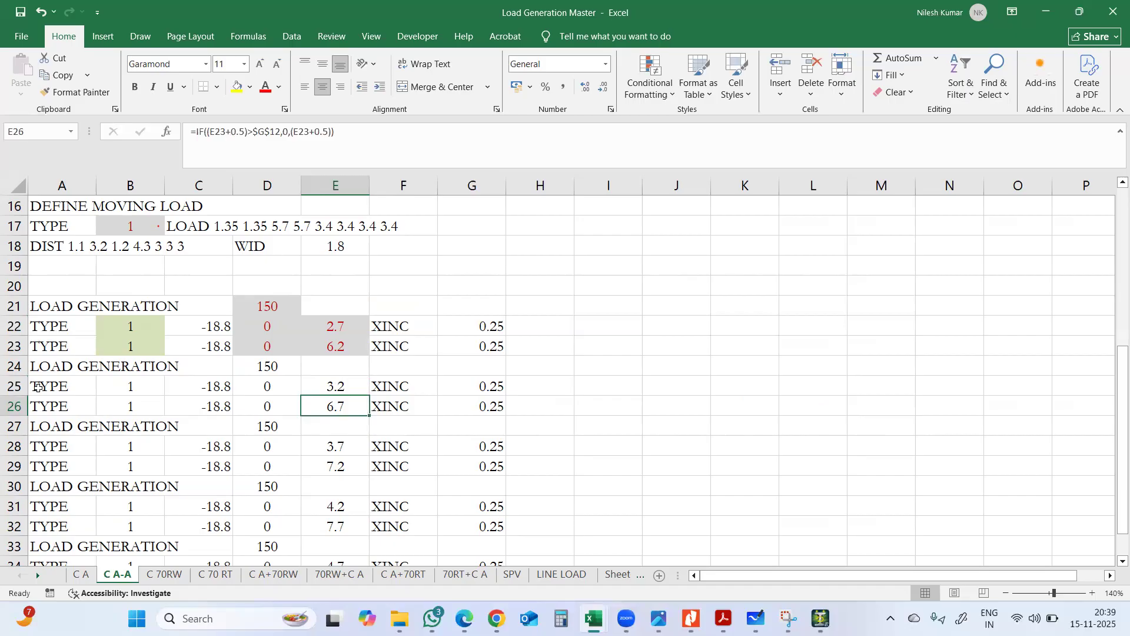
{"action": "left_click_drag", "start_coordinate": [45, 371], "coordinate": [452, 398]}
{"action": "right_click", "coordinate": [452, 376]}
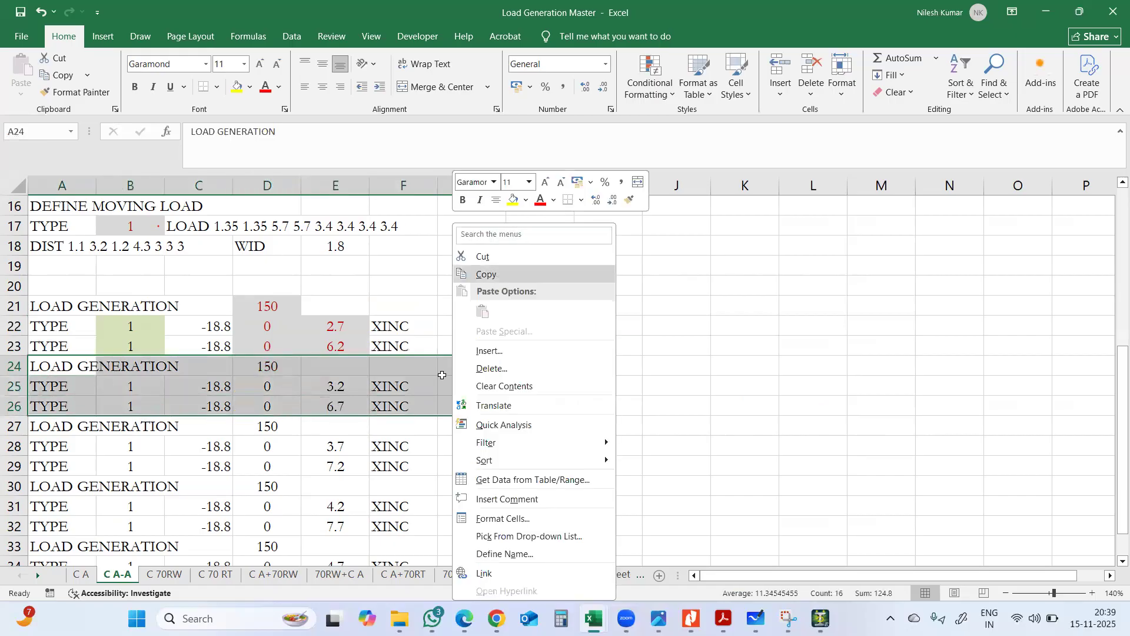
{"action": "left_click", "coordinate": [496, 274]}
{"action": "scroll", "coordinate": [400, 377], "scroll_direction": "up", "scroll_amount": 4}
Copy the last LOAD GENERATION block, A33:G35, and paste it twice below to fill rows 36 to 41
{"action": "scroll", "coordinate": [413, 377], "scroll_direction": "down", "scroll_amount": 9}
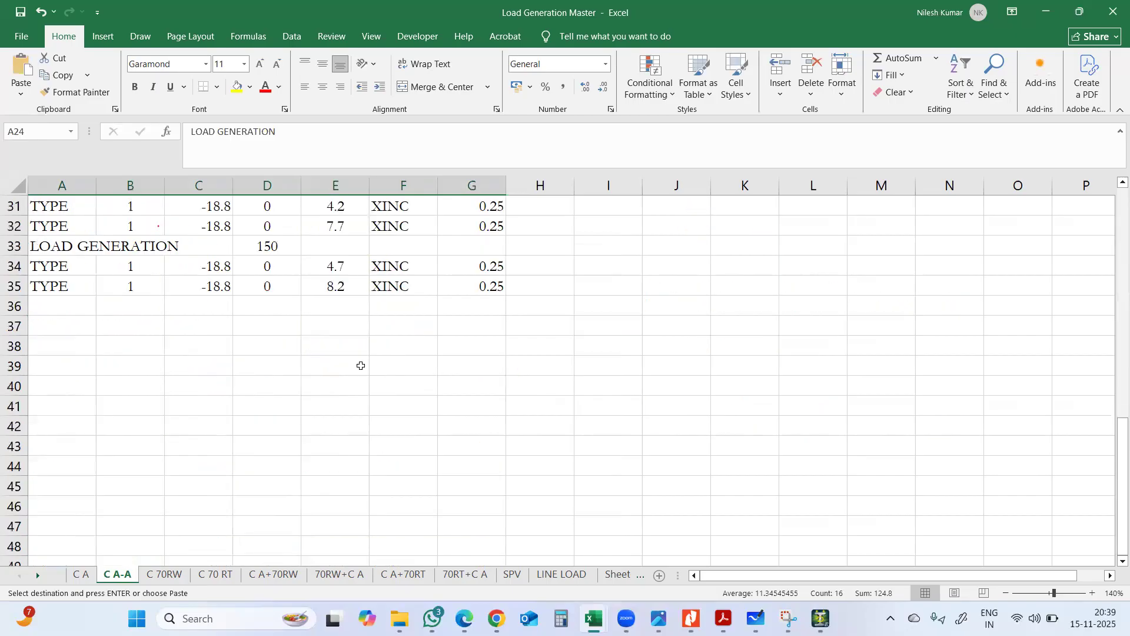
{"action": "left_click_drag", "start_coordinate": [62, 249], "coordinate": [297, 301]}
{"action": "left_click_drag", "start_coordinate": [442, 289], "coordinate": [460, 279]}
{"action": "right_click", "coordinate": [459, 278]}
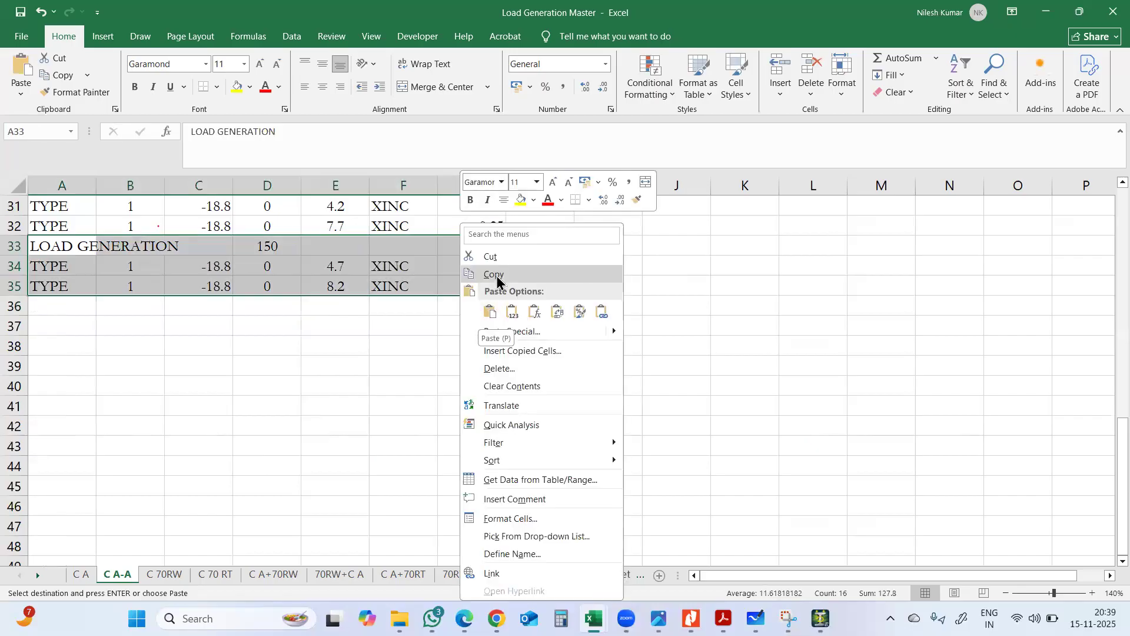
{"action": "left_click", "coordinate": [498, 282]}
{"action": "left_click_drag", "start_coordinate": [52, 306], "coordinate": [66, 422]}
{"action": "left_click", "coordinate": [65, 422]}
{"action": "left_click_drag", "start_coordinate": [72, 310], "coordinate": [73, 396]}
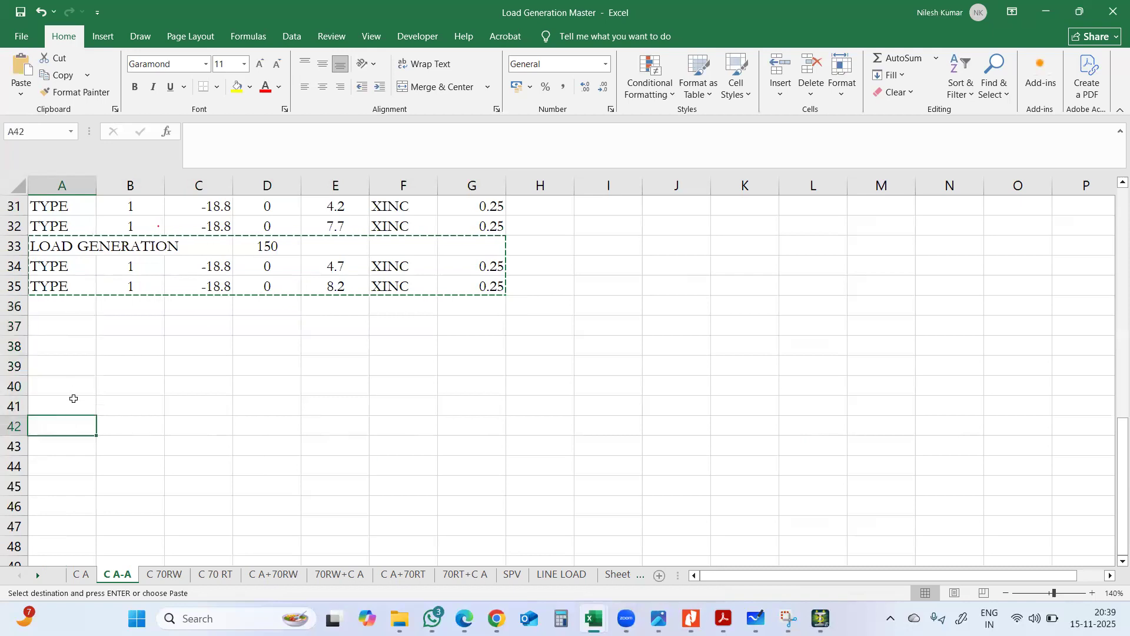
{"action": "right_click", "coordinate": [71, 383]}
{"action": "left_click", "coordinate": [99, 112]}
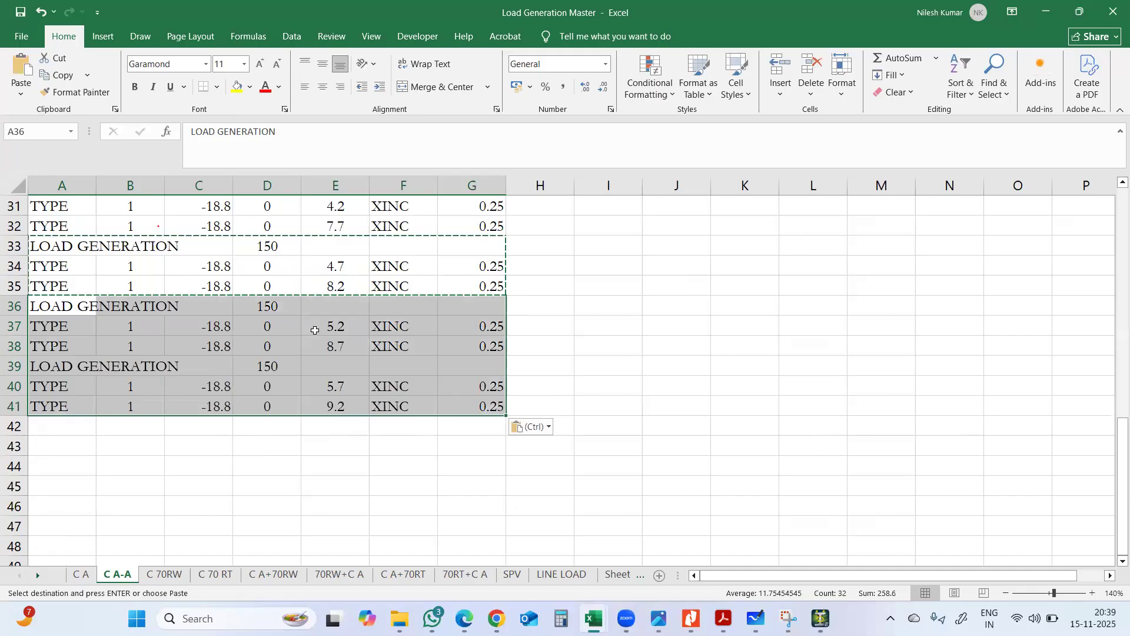
Paste the copied LOAD GENERATION block three more times below the table, filling rows 42 to 50
{"action": "scroll", "coordinate": [313, 331], "scroll_direction": "down", "scroll_amount": 2}
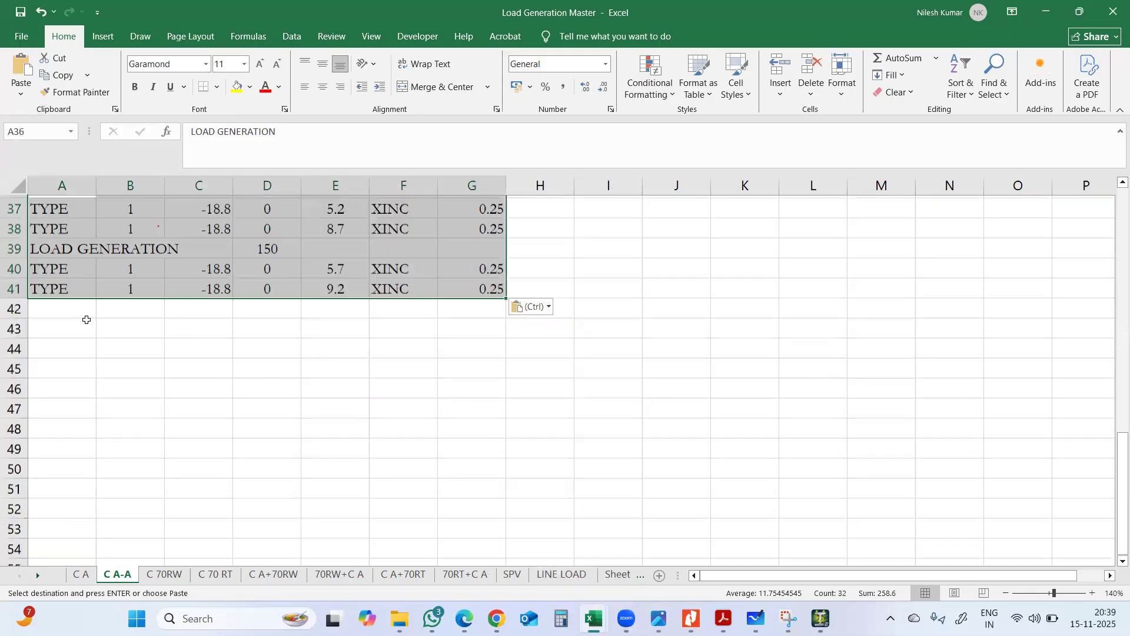
{"action": "left_click", "coordinate": [78, 306]}
{"action": "left_click_drag", "start_coordinate": [79, 458], "coordinate": [71, 538]}
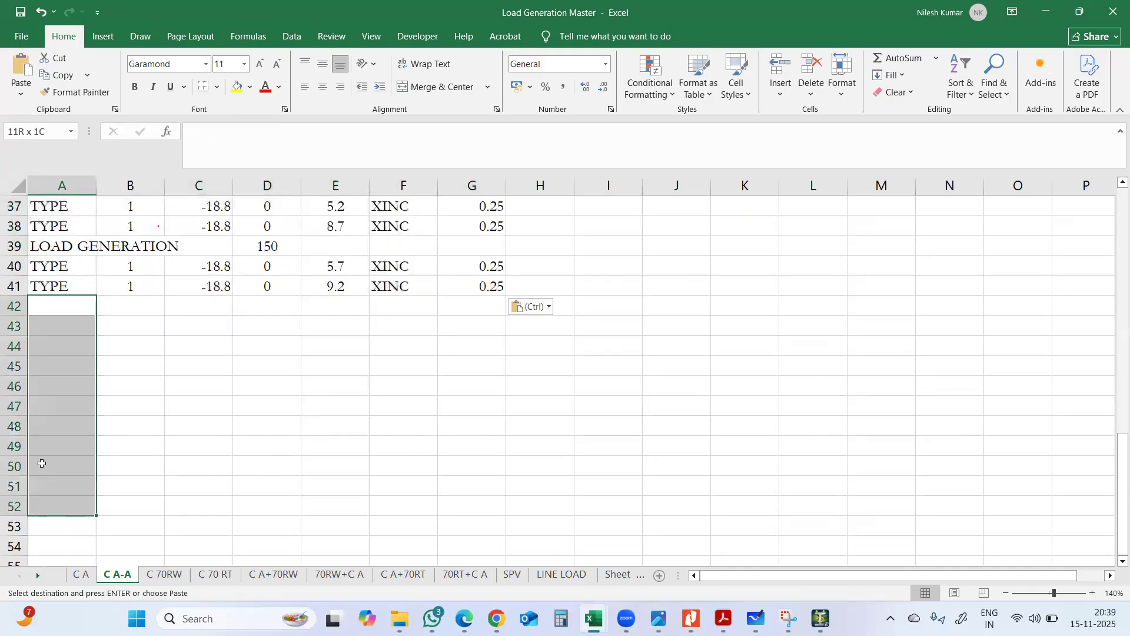
{"action": "right_click", "coordinate": [76, 320]}
{"action": "left_click", "coordinate": [73, 194]}
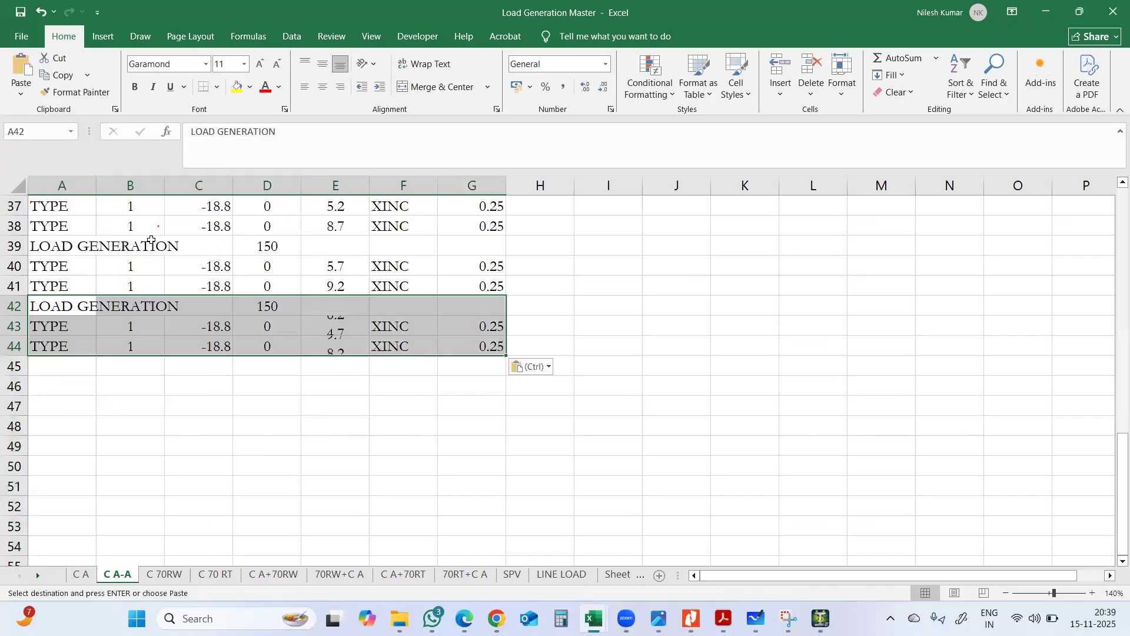
{"action": "left_click", "coordinate": [44, 367]}
{"action": "right_click", "coordinate": [45, 371]}
{"action": "left_click", "coordinate": [72, 96]}
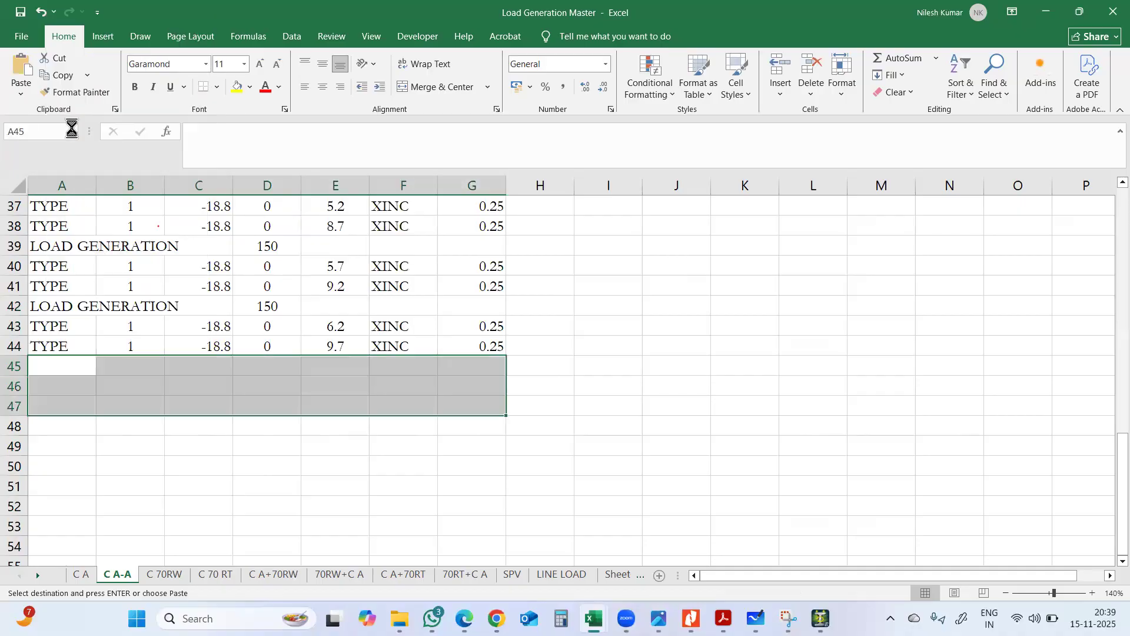
{"action": "key", "text": "ctrl+v"}
{"action": "scroll", "coordinate": [62, 350], "scroll_direction": "down", "scroll_amount": 1}
{"action": "left_click", "coordinate": [61, 366]}
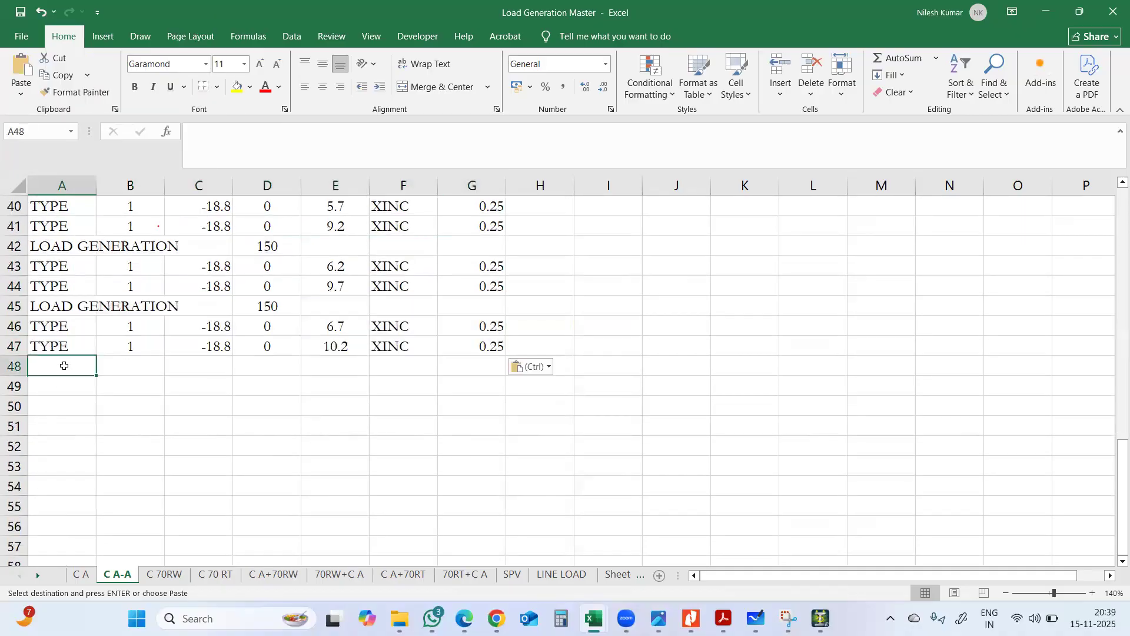
{"action": "right_click", "coordinate": [70, 366]}
{"action": "left_click", "coordinate": [94, 99]}
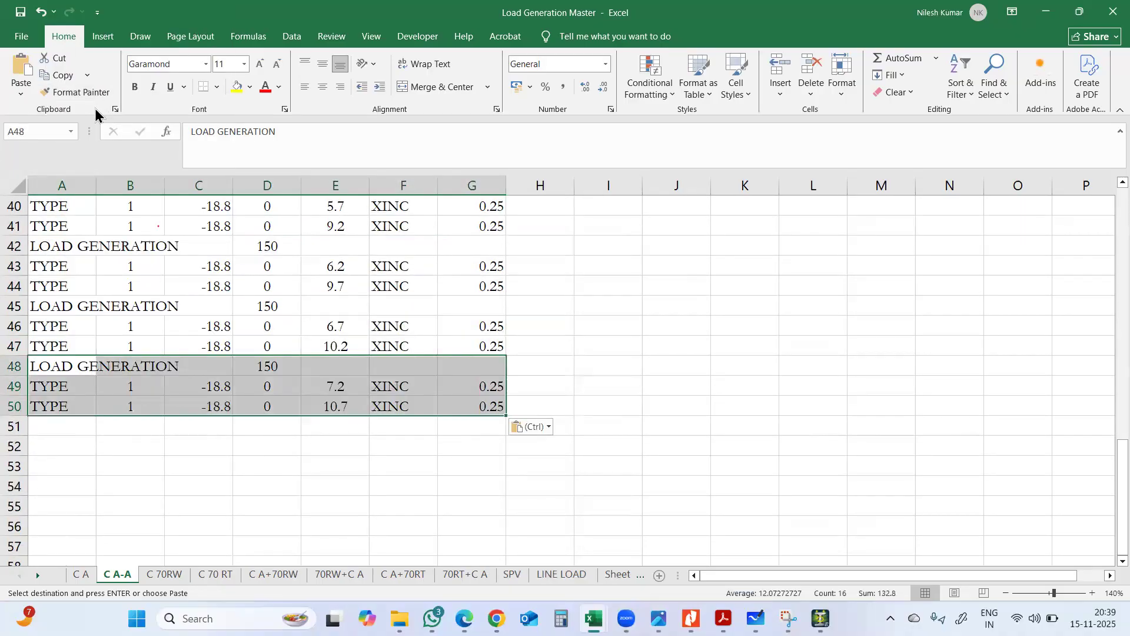
Try one more LOAD GENERATION block in rows 51 to 53, check its transverse positions, and clear those rows
{"action": "scroll", "coordinate": [83, 233], "scroll_direction": "down", "scroll_amount": 1}
{"action": "left_click", "coordinate": [53, 370]}
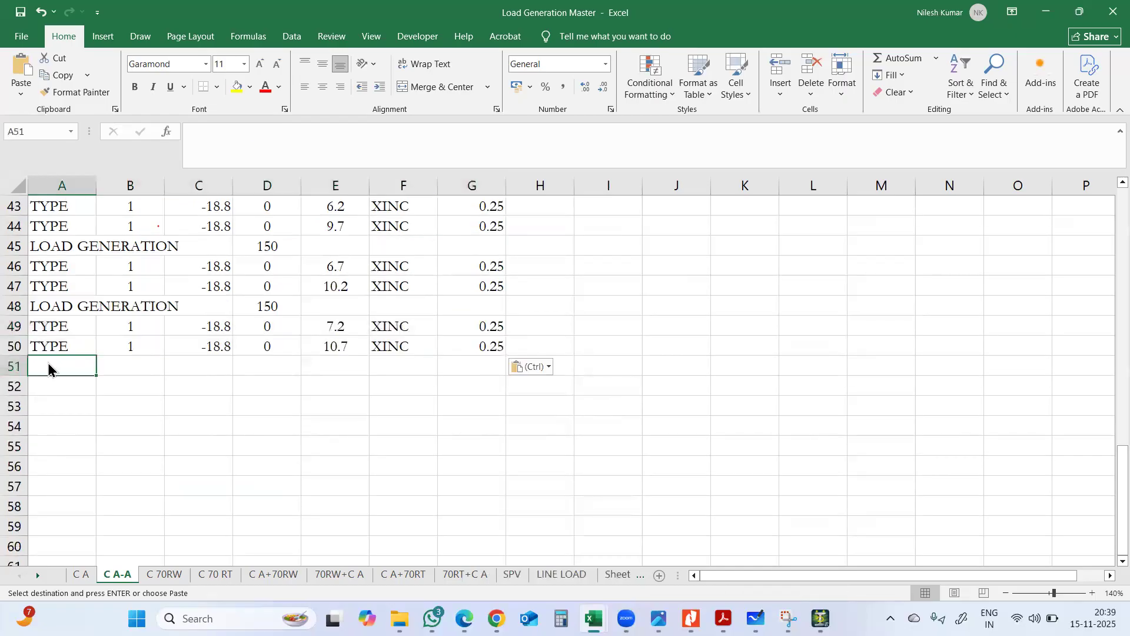
{"action": "right_click", "coordinate": [59, 368]}
{"action": "left_click", "coordinate": [84, 102]}
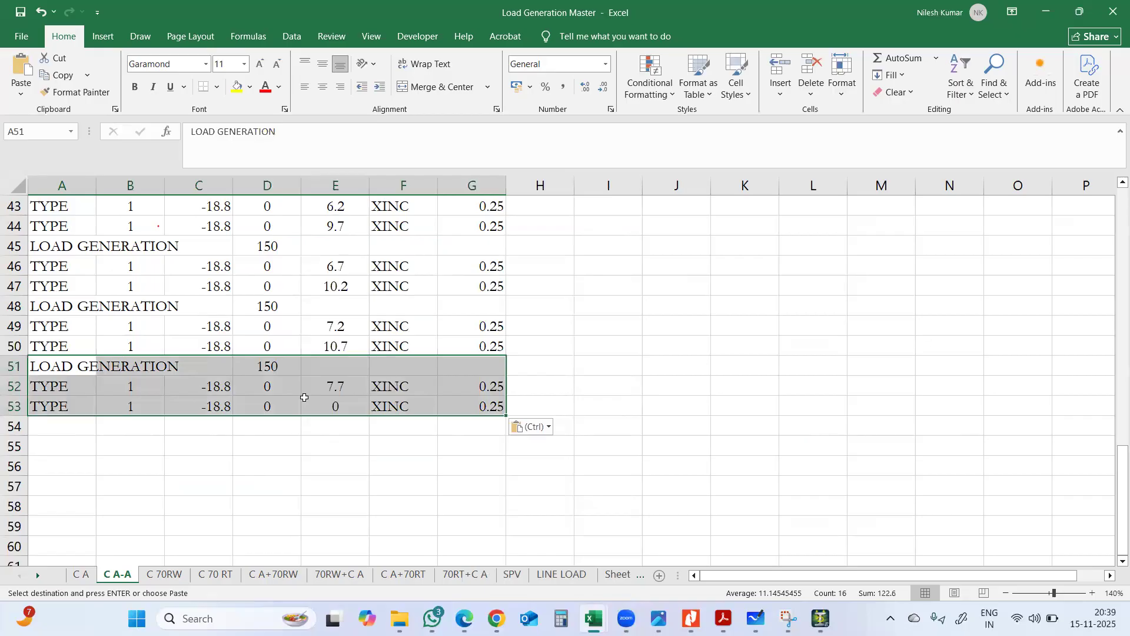
{"action": "key", "text": "Delete"}
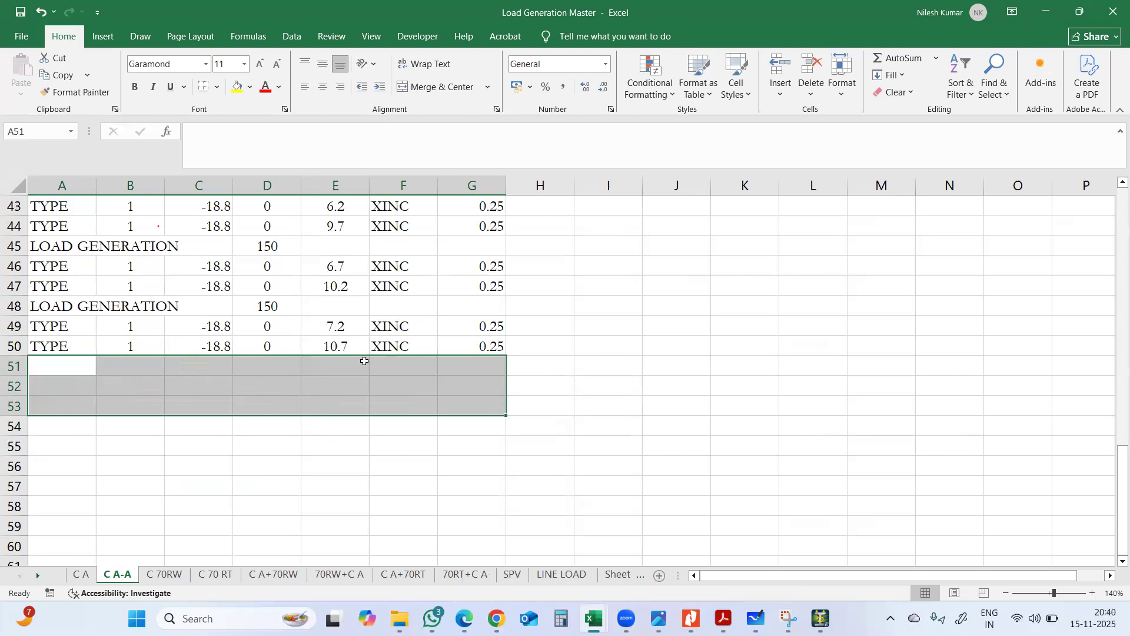
Copy all the LOAD GENERATION blocks in A21:G50
{"action": "scroll", "coordinate": [364, 361], "scroll_direction": "up", "scroll_amount": 1}
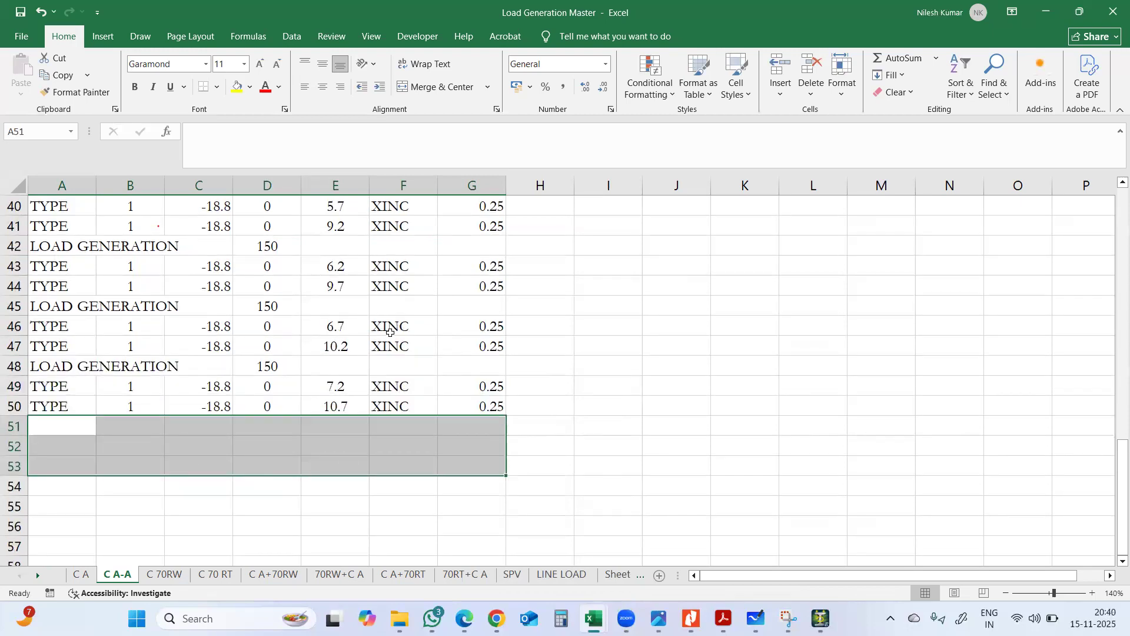
{"action": "scroll", "coordinate": [390, 333], "scroll_direction": "up", "scroll_amount": 8}
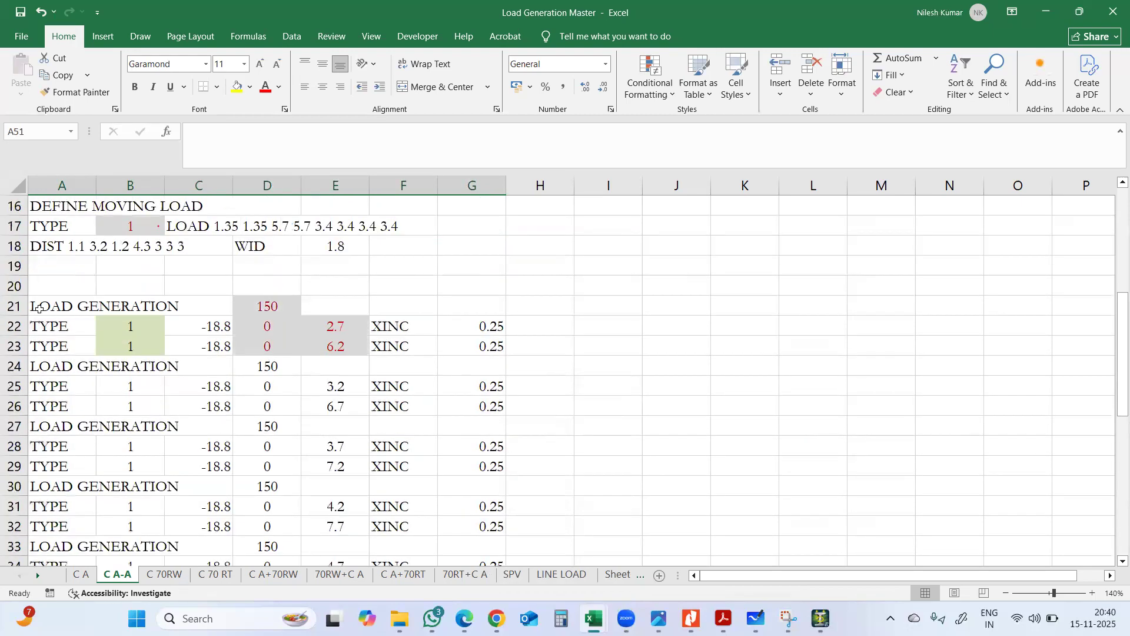
{"action": "left_click_drag", "start_coordinate": [37, 306], "coordinate": [512, 328]}
{"action": "left_click_drag", "start_coordinate": [464, 486], "coordinate": [478, 458]}
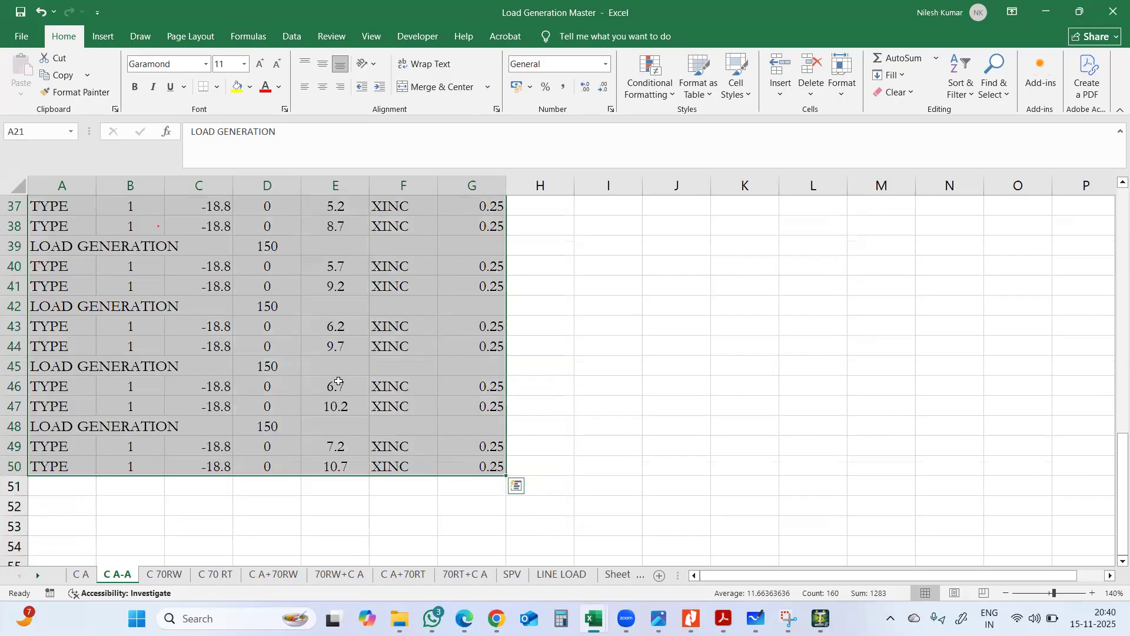
{"action": "right_click", "coordinate": [390, 289]}
{"action": "left_click", "coordinate": [354, 270]}
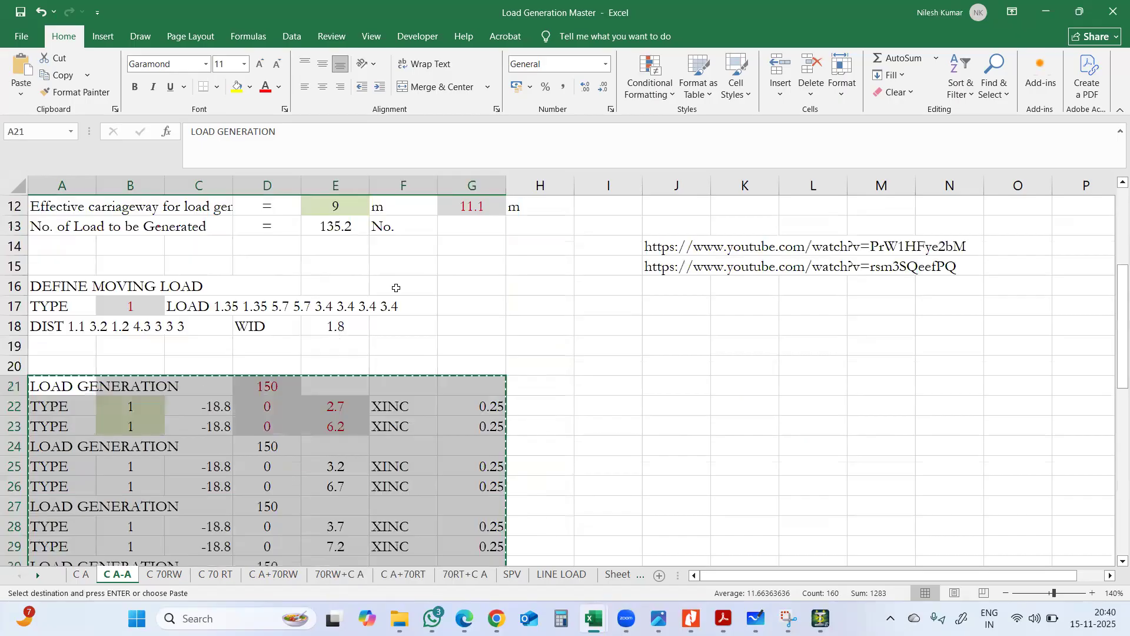
Switch to the 02 LL Comb model in STAAD.Pro and view the generated load cases 1-150 and 2401-2550
{"action": "left_click", "coordinate": [1047, 12]}
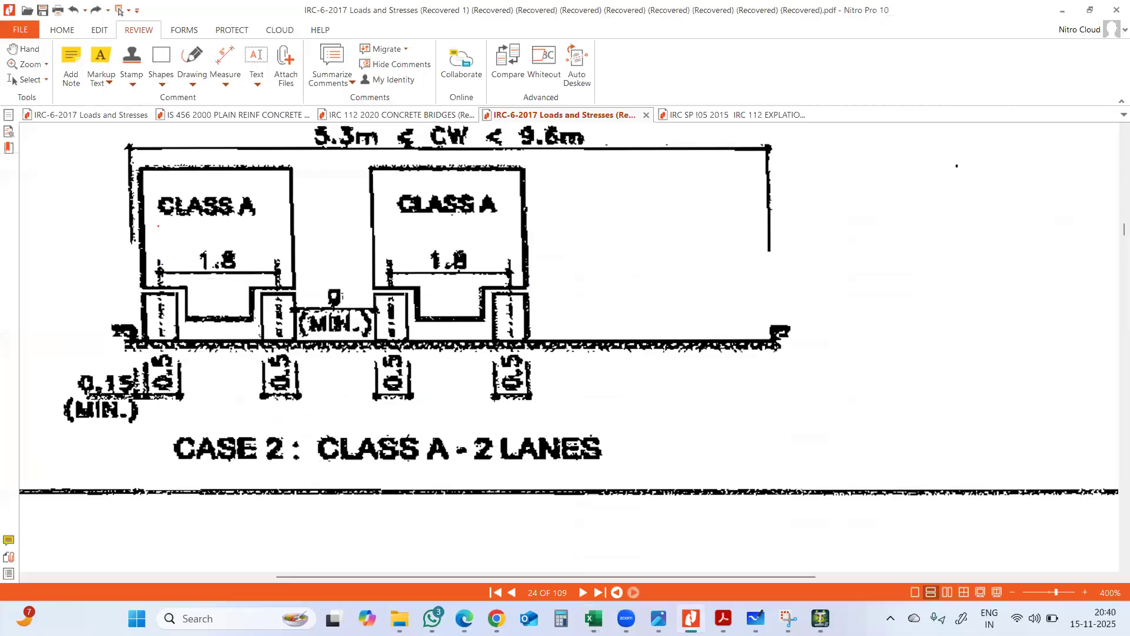
{"action": "key", "text": "alt+Tab"}
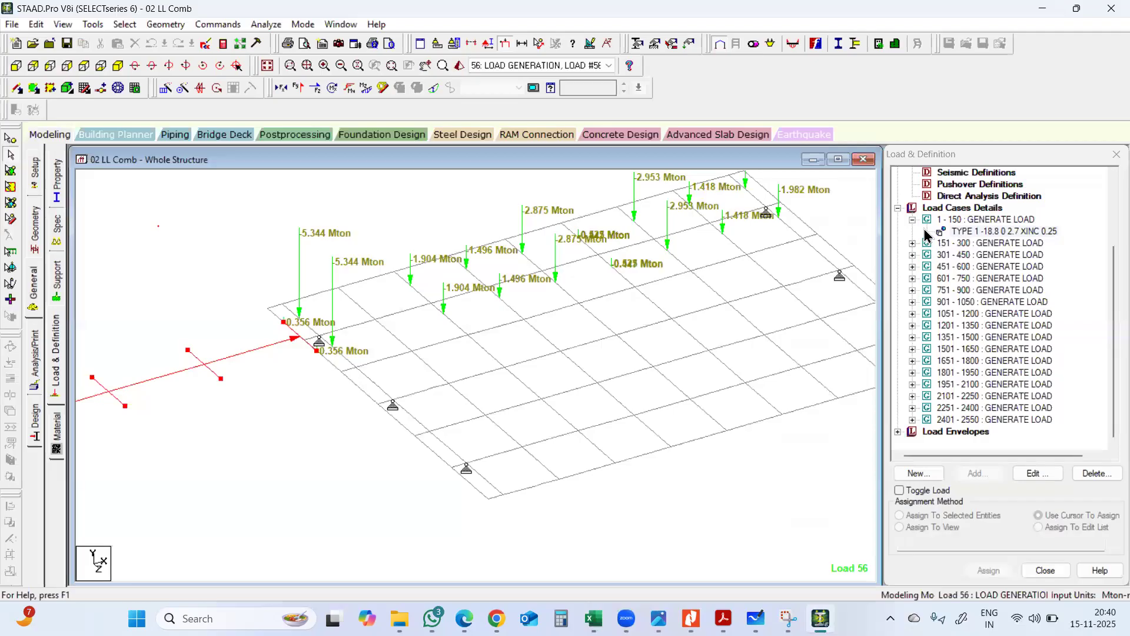
{"action": "left_click", "coordinate": [1028, 296]}
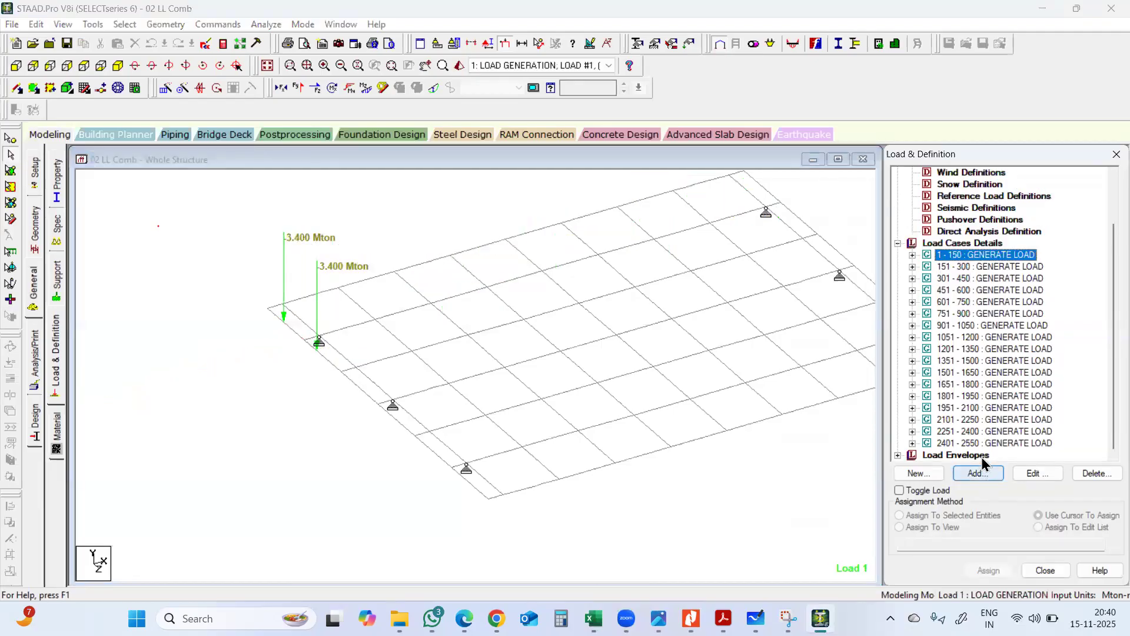
{"action": "left_click", "coordinate": [973, 448]}
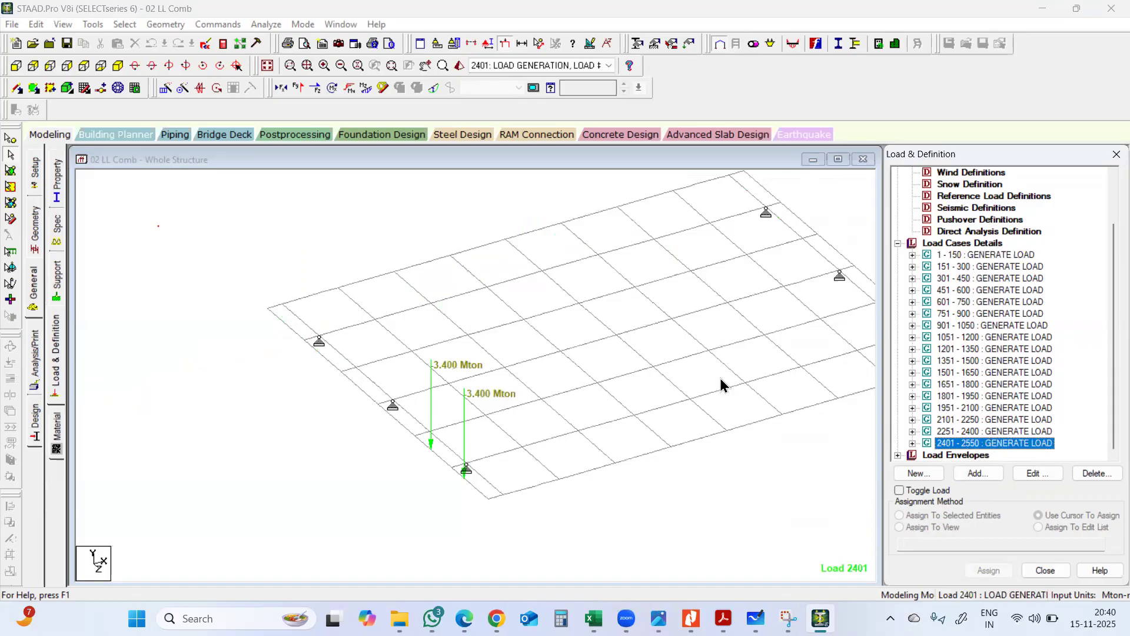
Open the STAAD input file in the editor and paste the copied load generation blocks on a new line before PERFORM ANALYSIS
{"action": "left_click", "coordinate": [210, 49]}
{"action": "scroll", "coordinate": [415, 234], "scroll_direction": "down", "scroll_amount": 20}
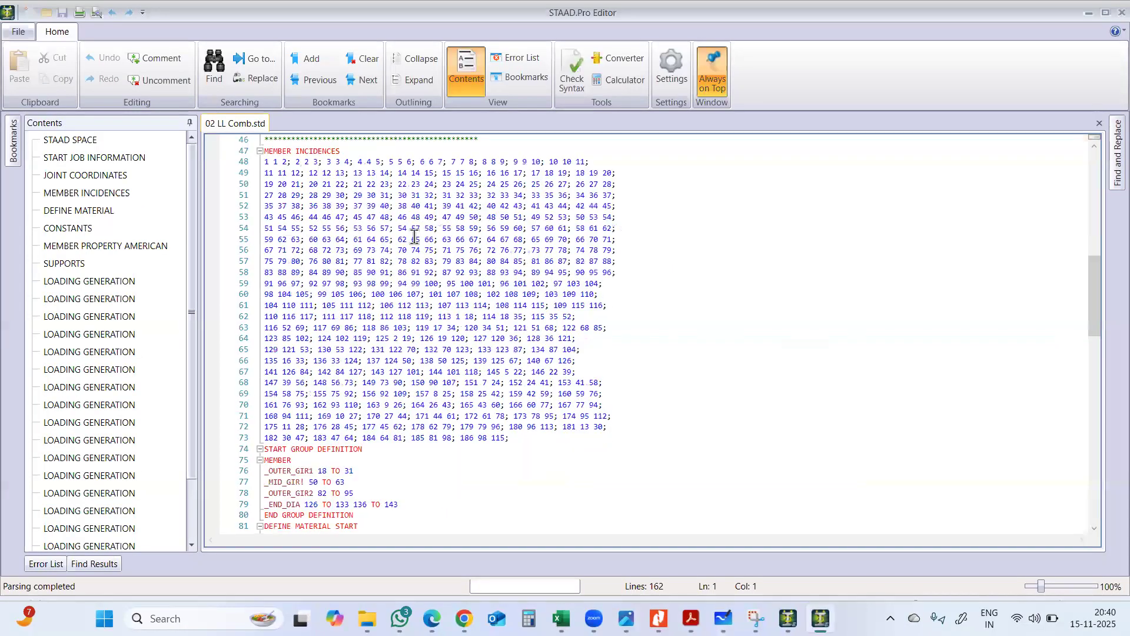
{"action": "scroll", "coordinate": [411, 251], "scroll_direction": "down", "scroll_amount": 18}
{"action": "scroll", "coordinate": [408, 268], "scroll_direction": "down", "scroll_amount": 4}
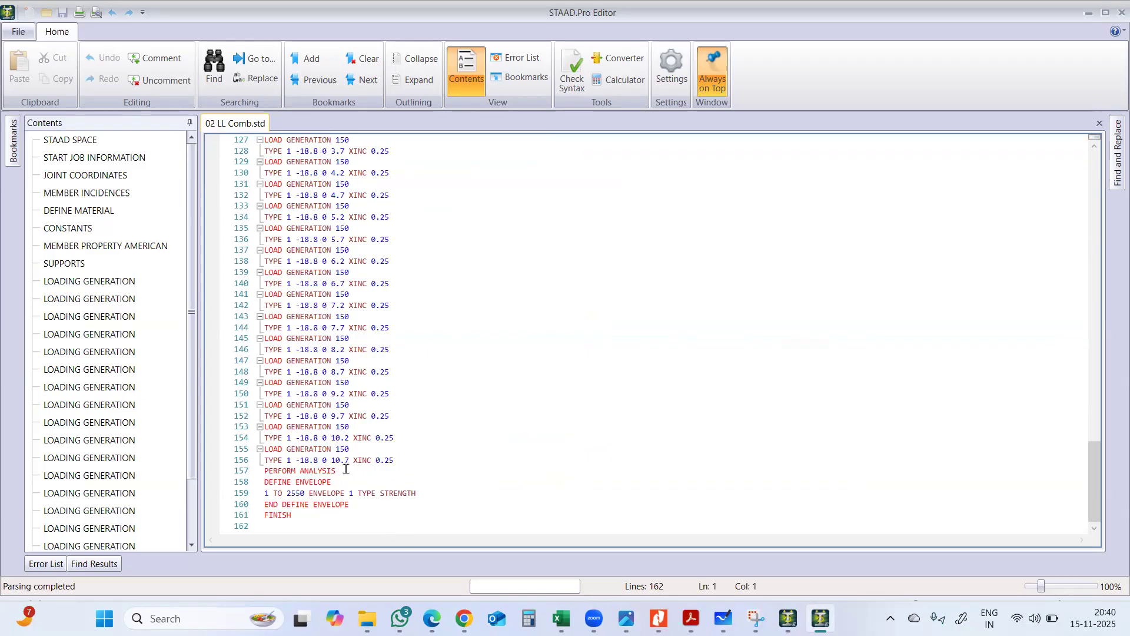
{"action": "left_click", "coordinate": [413, 459]}
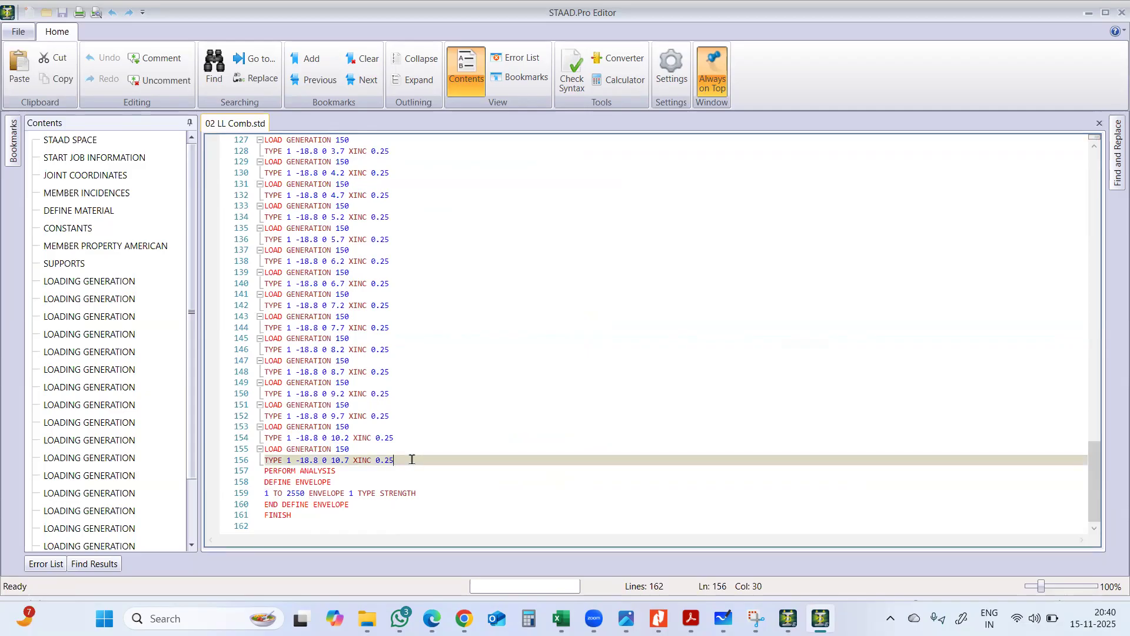
{"action": "key", "text": "Return"}
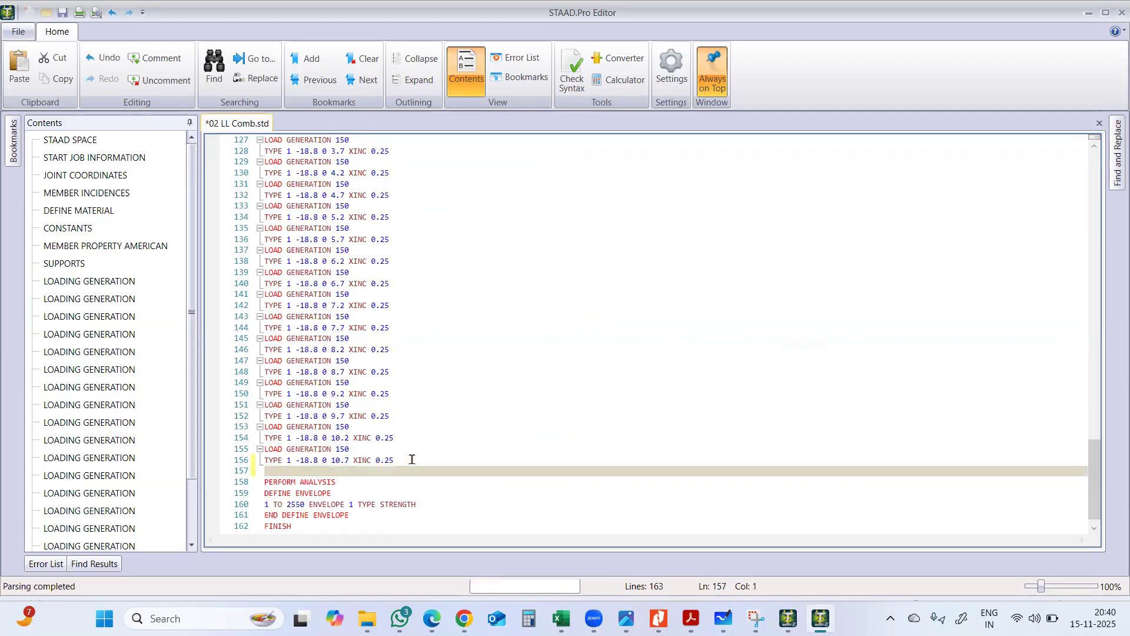
{"action": "key", "text": "ctrl+v"}
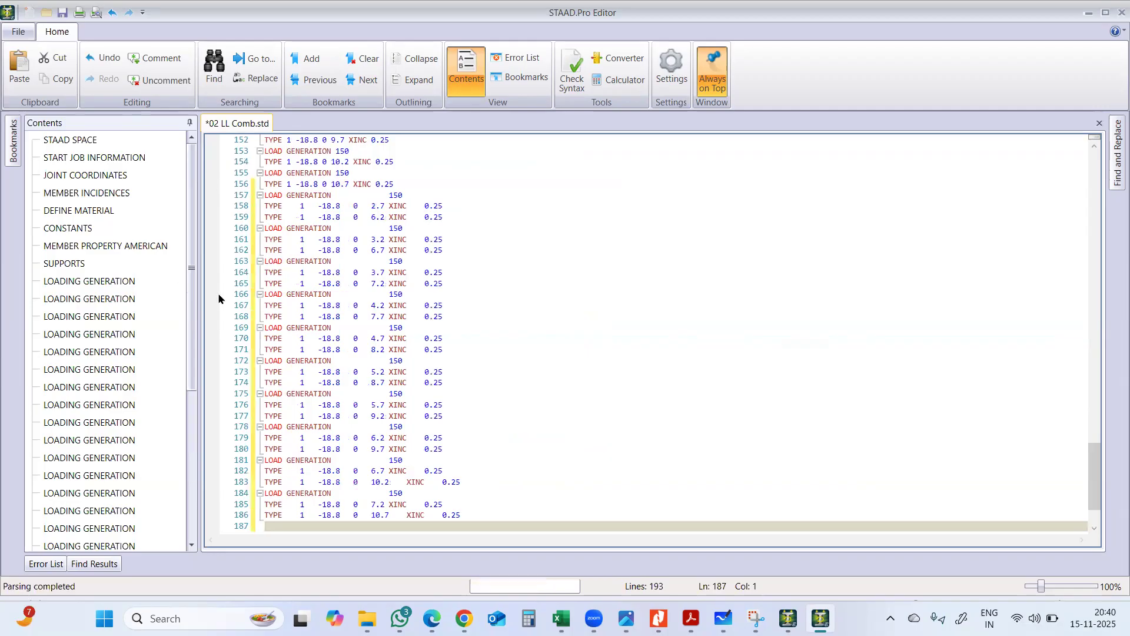
Move the PERFORM ANALYSIS command to a new line between END DEFINE ENVELOPE and FINISH
{"action": "scroll", "coordinate": [290, 441], "scroll_direction": "down", "scroll_amount": 1}
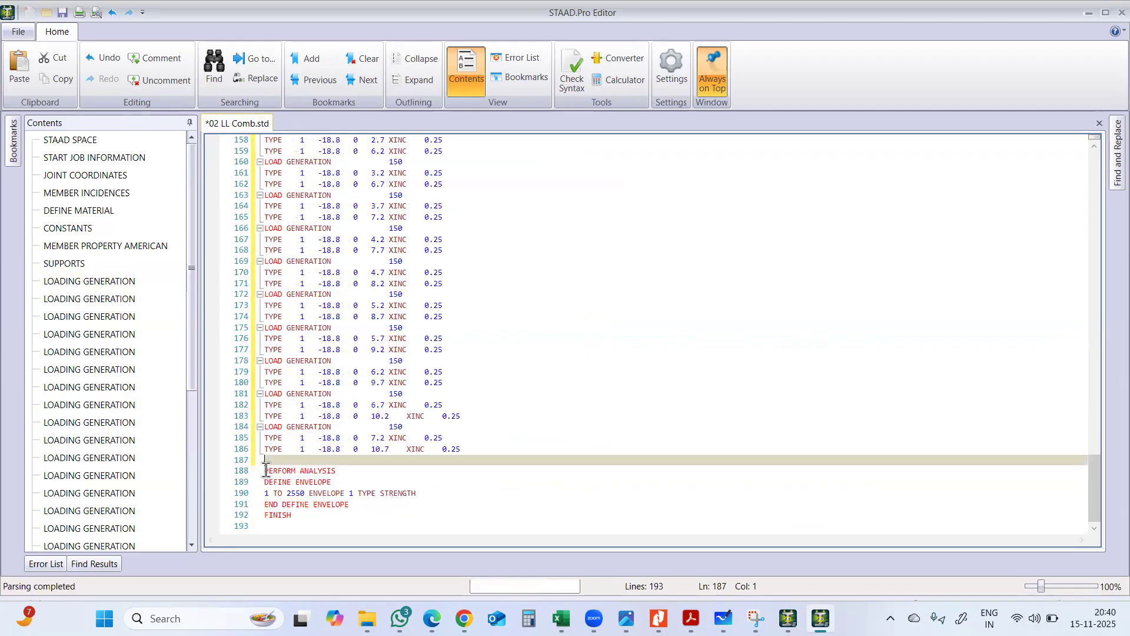
{"action": "left_click_drag", "start_coordinate": [264, 470], "coordinate": [371, 473]}
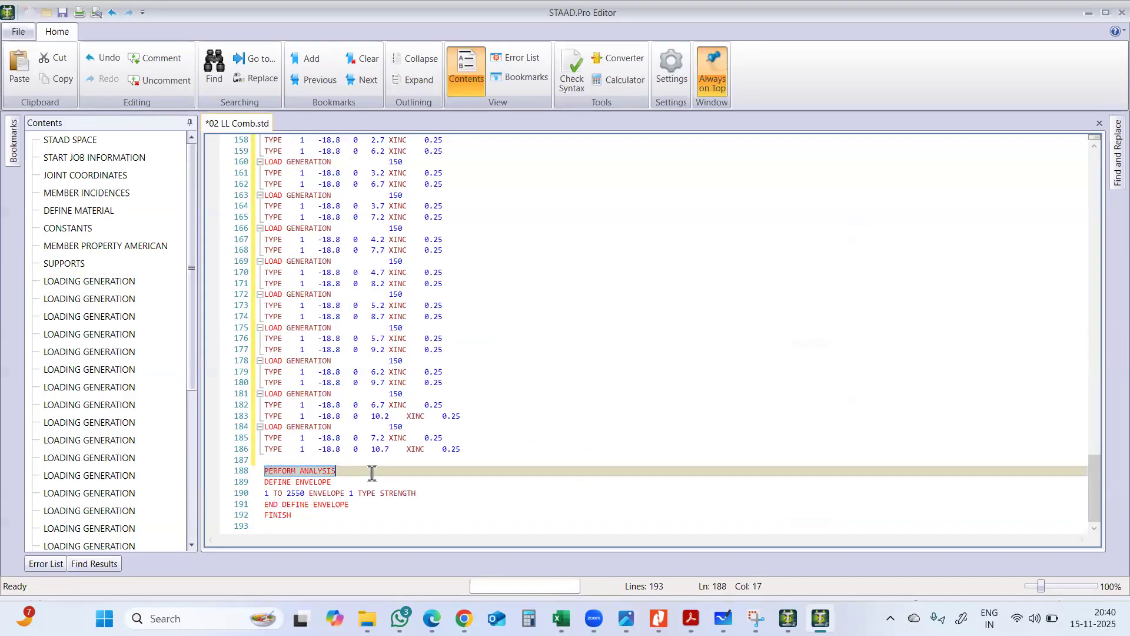
{"action": "right_click", "coordinate": [333, 471]}
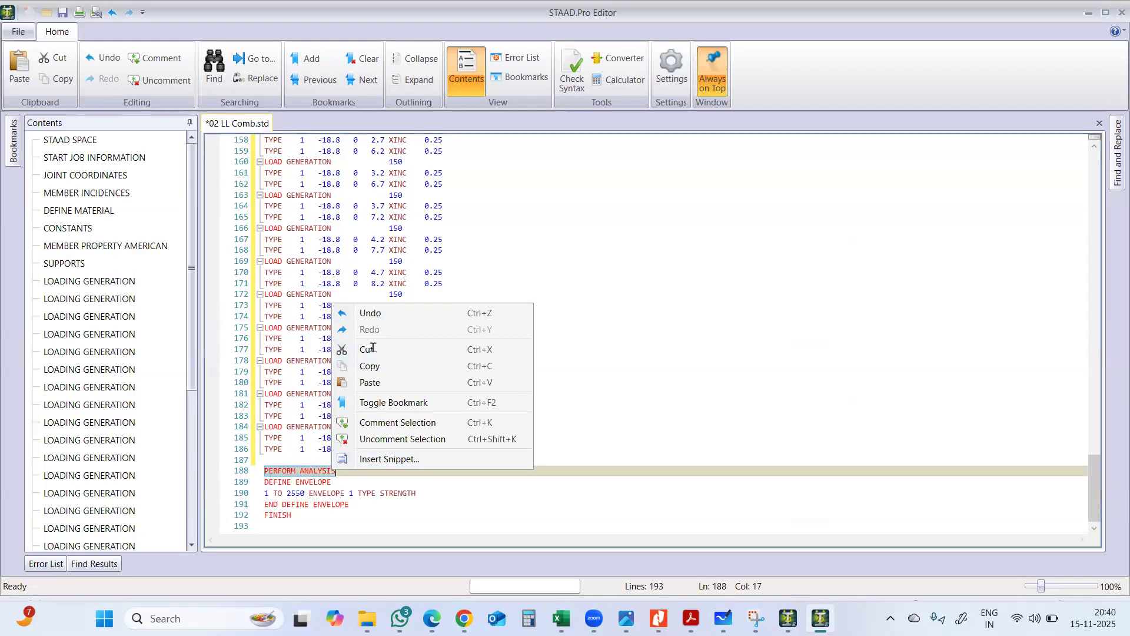
{"action": "left_click", "coordinate": [370, 349]}
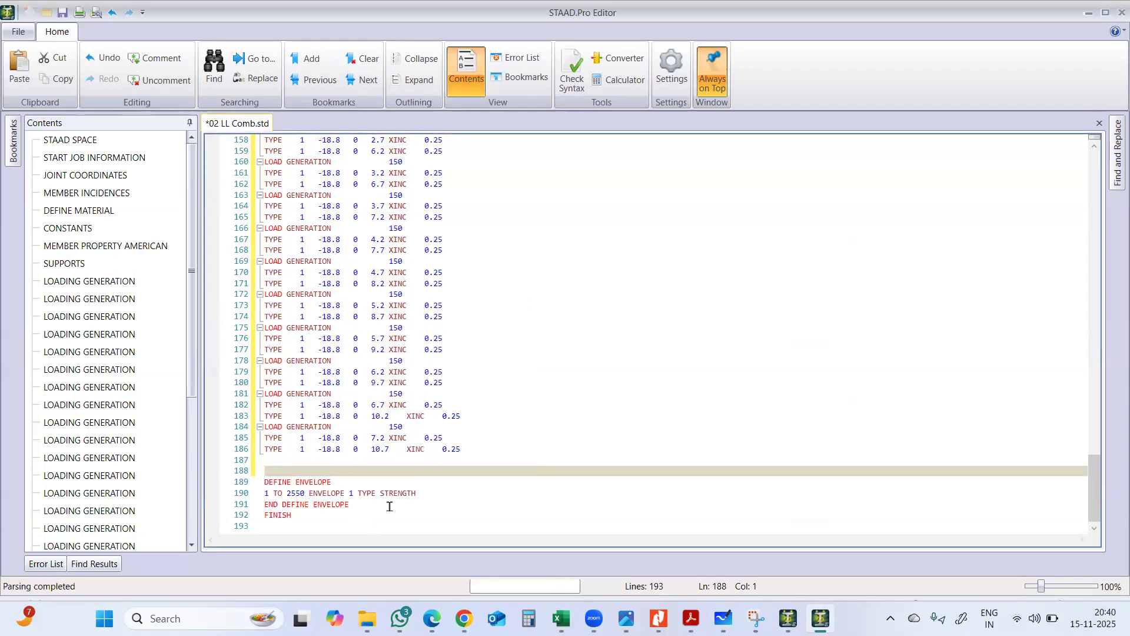
{"action": "left_click", "coordinate": [383, 507]}
{"action": "key", "text": "Return"}
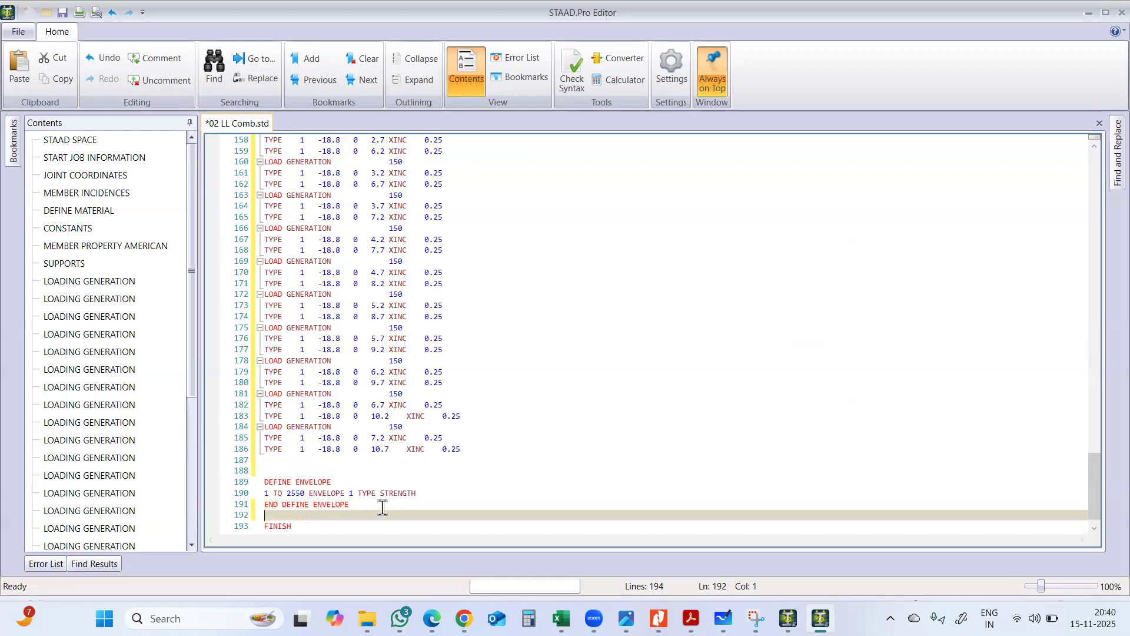
{"action": "key", "text": "ctrl+v"}
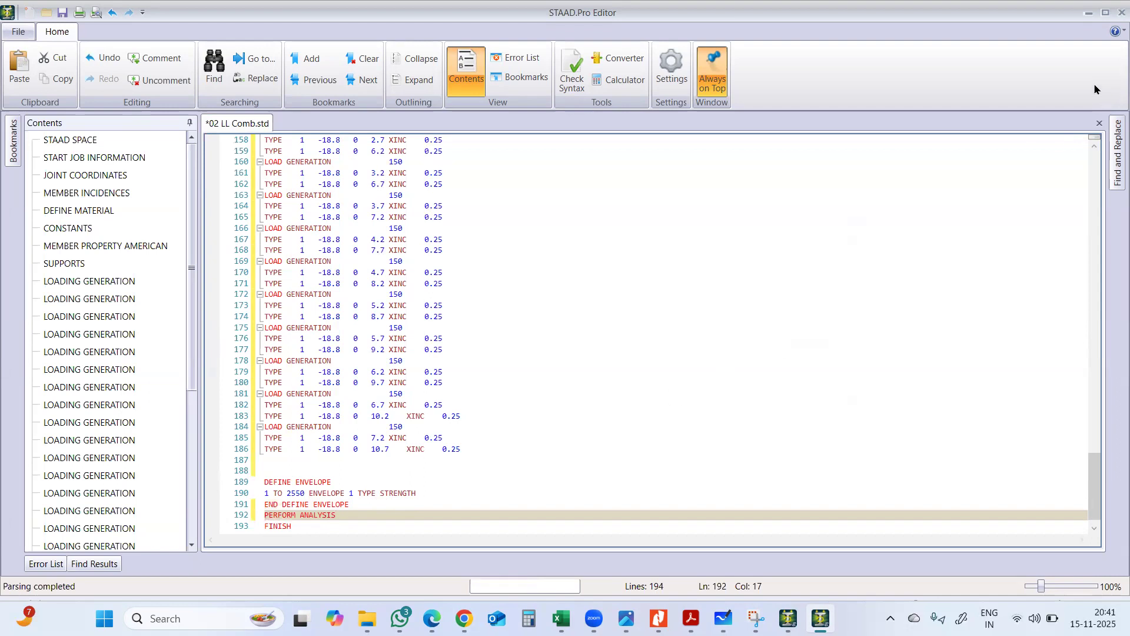
Close the editor, saving the changes, and expand Load Cases Details to list the generated load cases
{"action": "left_click", "coordinate": [1114, 14]}
{"action": "left_click", "coordinate": [521, 364]}
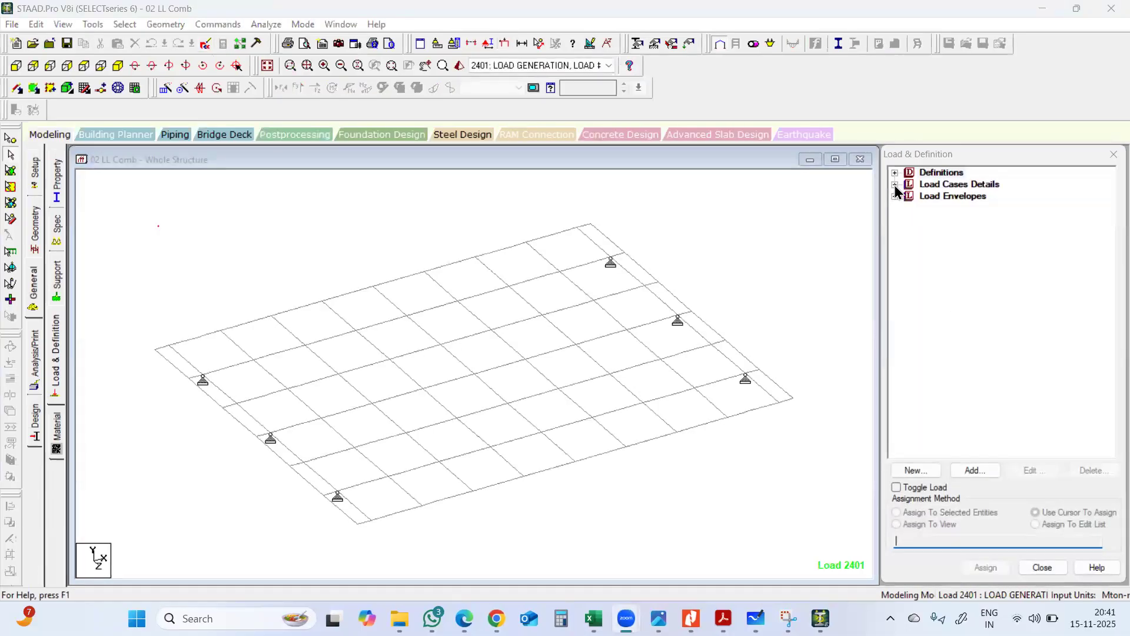
{"action": "left_click", "coordinate": [895, 185]}
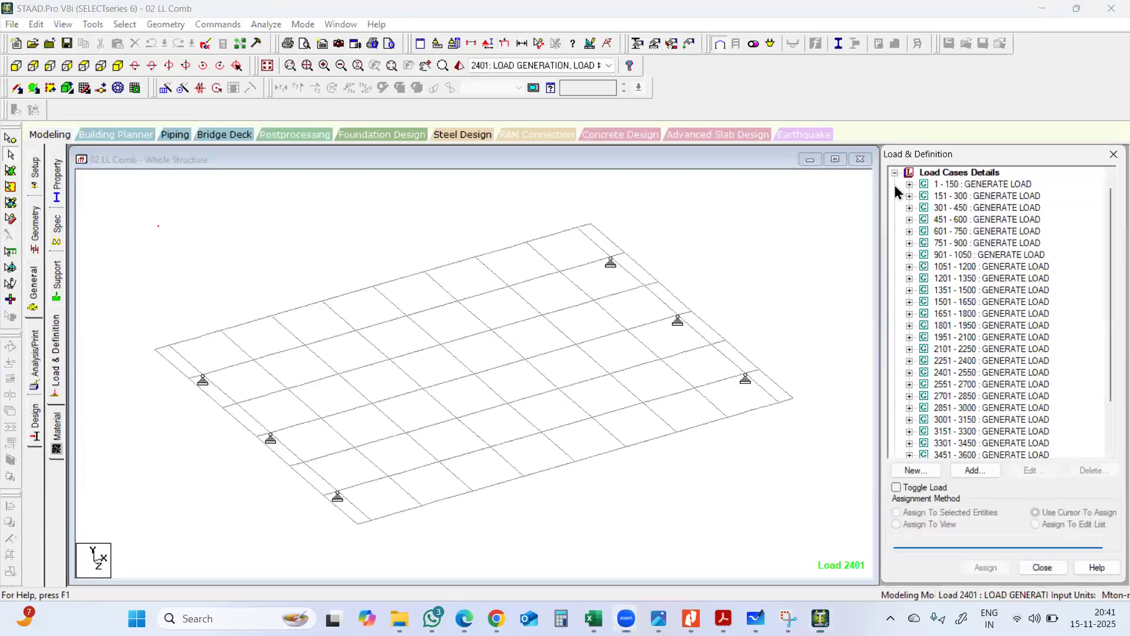
Look through the generated load cases under Load Cases Details, selecting 2101-2250, 2251-2400 and the last group, 3901-4050
{"action": "scroll", "coordinate": [945, 354], "scroll_direction": "down", "scroll_amount": 1}
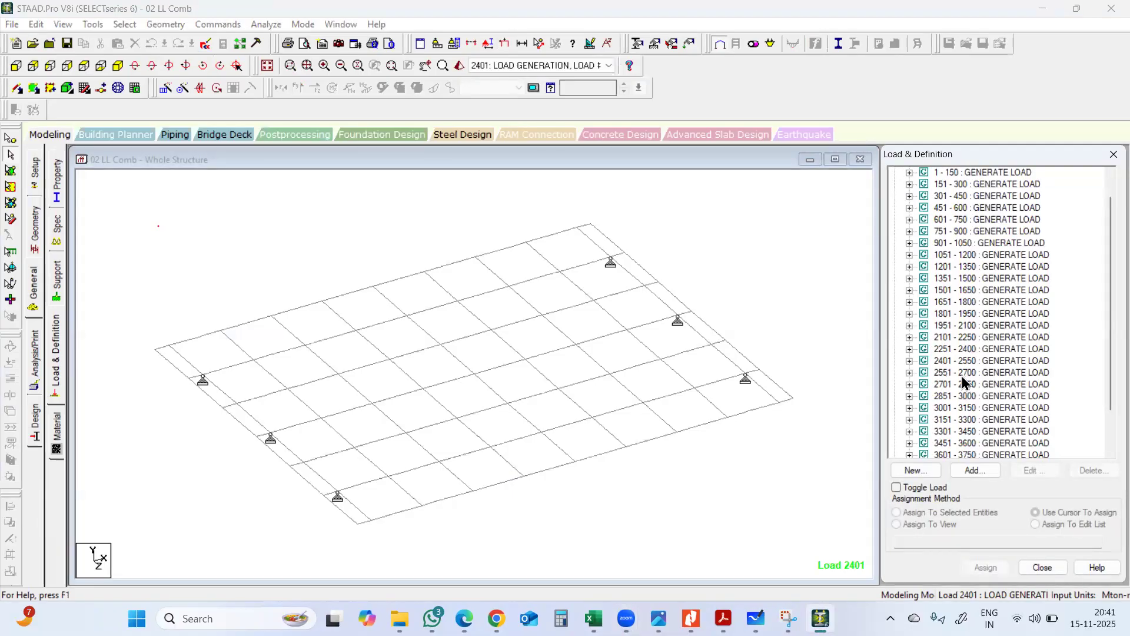
{"action": "left_click", "coordinate": [969, 341]}
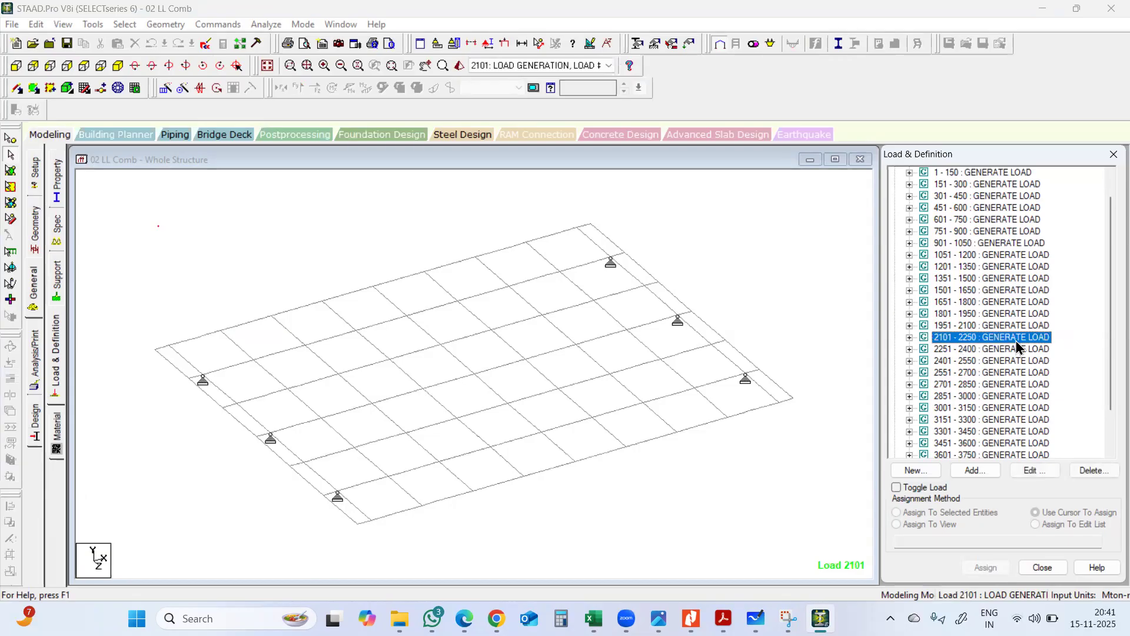
{"action": "left_click", "coordinate": [940, 350]}
{"action": "scroll", "coordinate": [1072, 354], "scroll_direction": "down", "scroll_amount": 2}
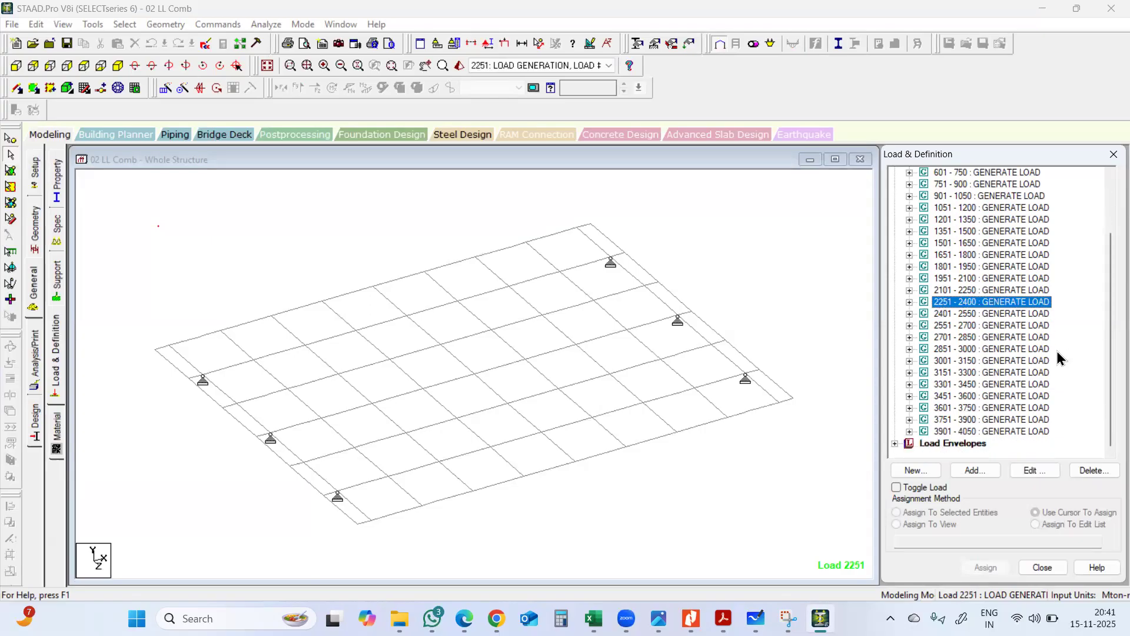
{"action": "left_click", "coordinate": [971, 432]}
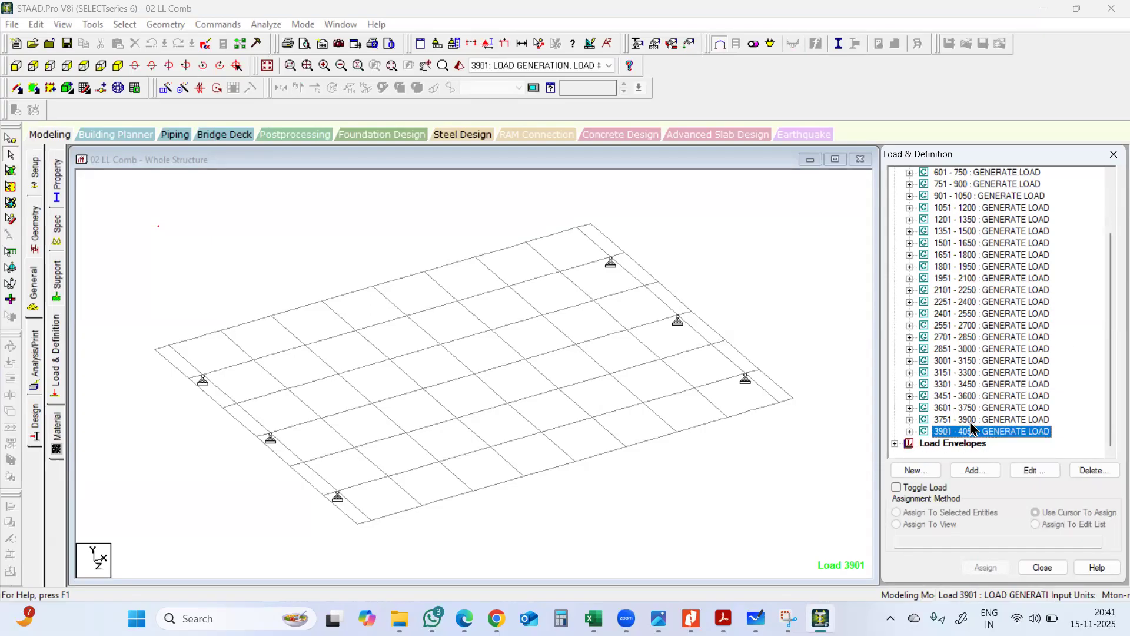
Open ENVELOPE 1 TYPE STRENGTH under Load Envelopes for editing, check the end of its selected load case list, and close it
{"action": "left_click", "coordinate": [894, 444]}
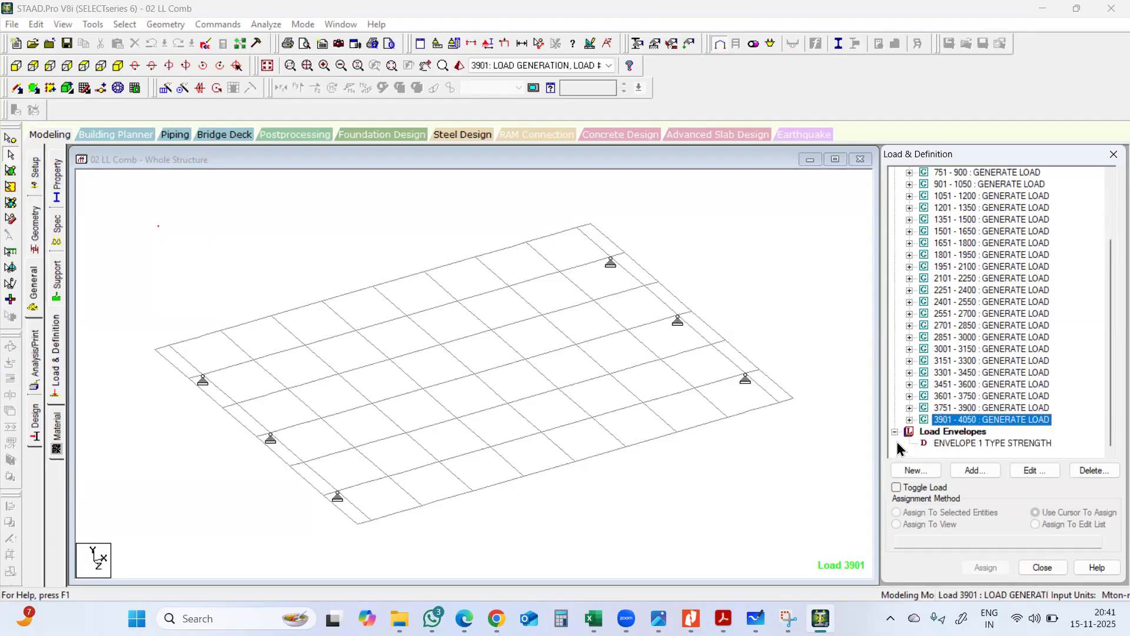
{"action": "left_click", "coordinate": [952, 442]}
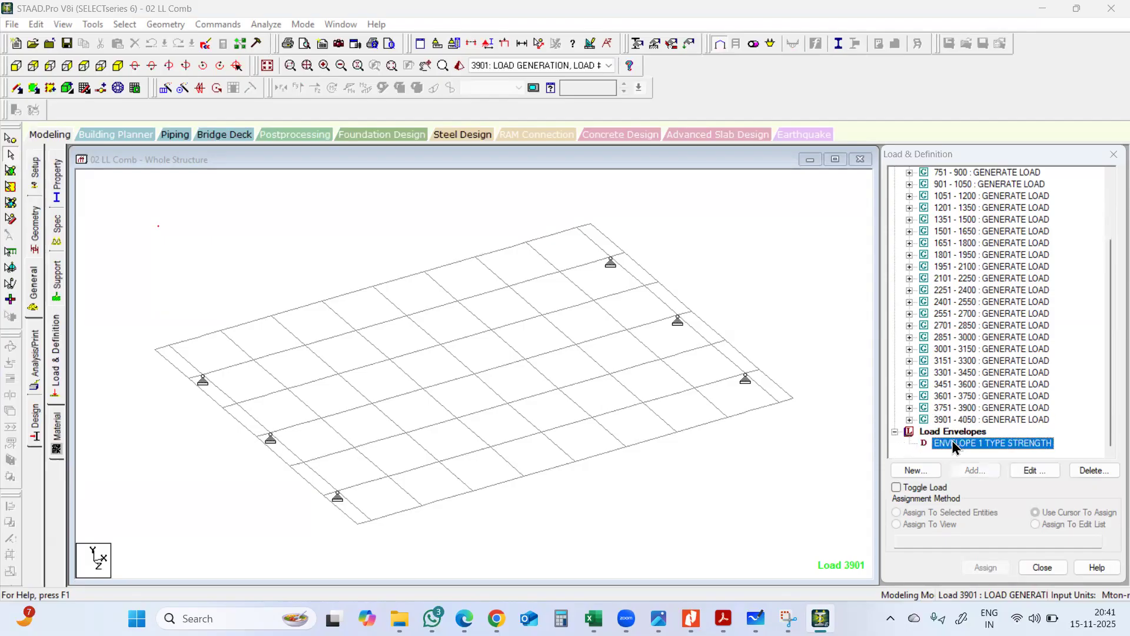
{"action": "left_click", "coordinate": [1027, 471]}
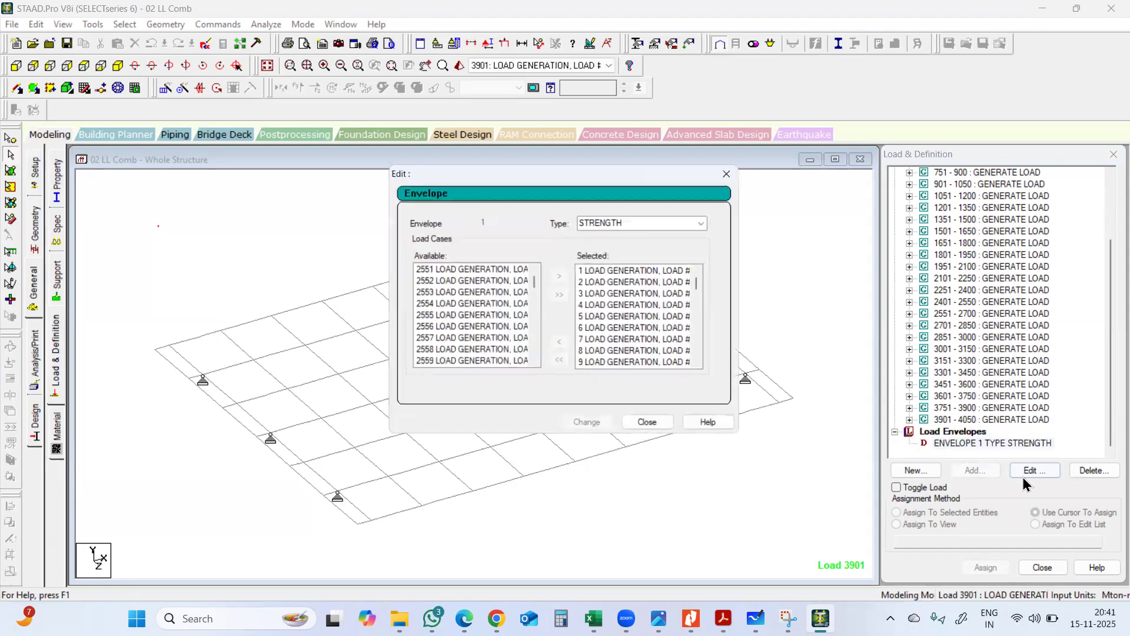
{"action": "left_click_drag", "start_coordinate": [701, 285], "coordinate": [704, 360]}
{"action": "left_click", "coordinate": [605, 365]}
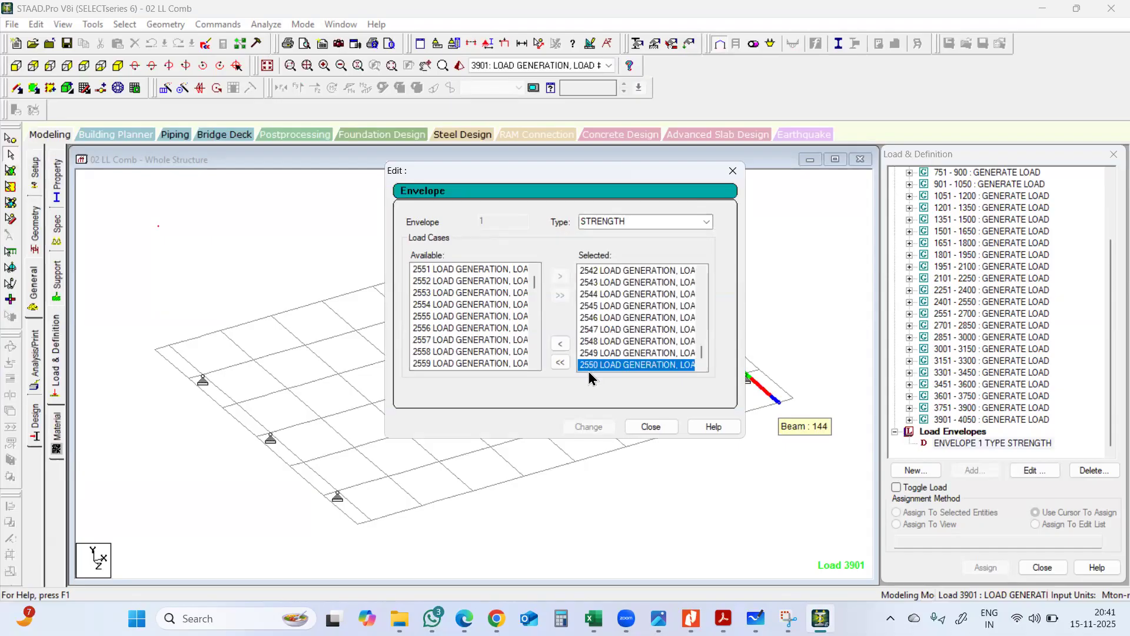
{"action": "left_click", "coordinate": [653, 426]}
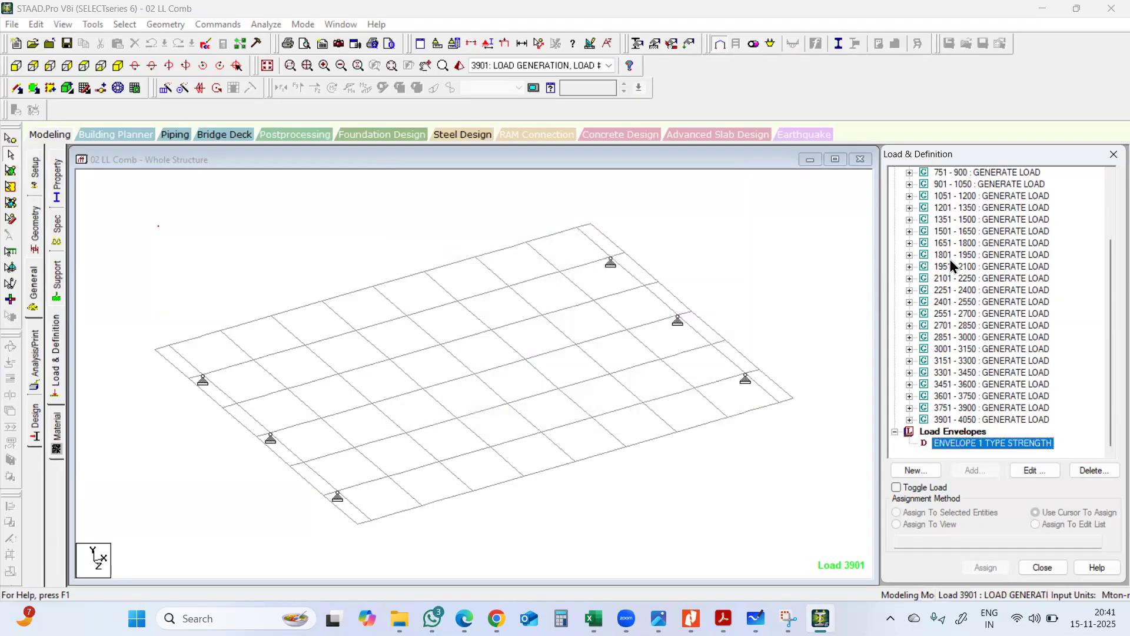
Expand load generation 2401-2550 and display its TYPE 1 moving load on the structure
{"action": "left_click", "coordinate": [970, 301]}
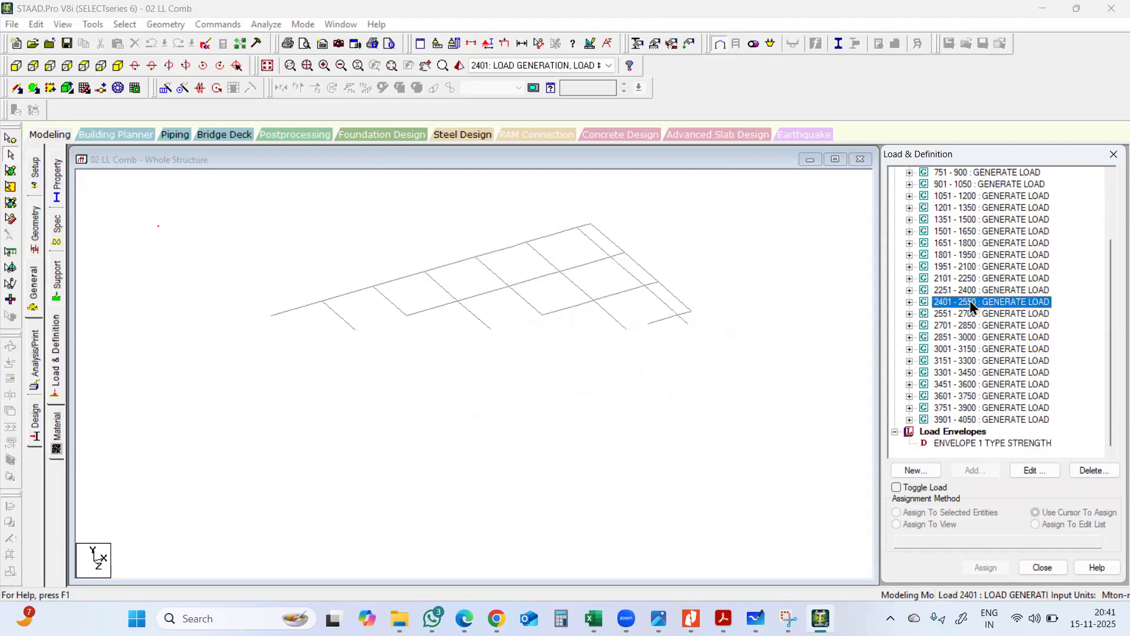
{"action": "left_click", "coordinate": [909, 301]}
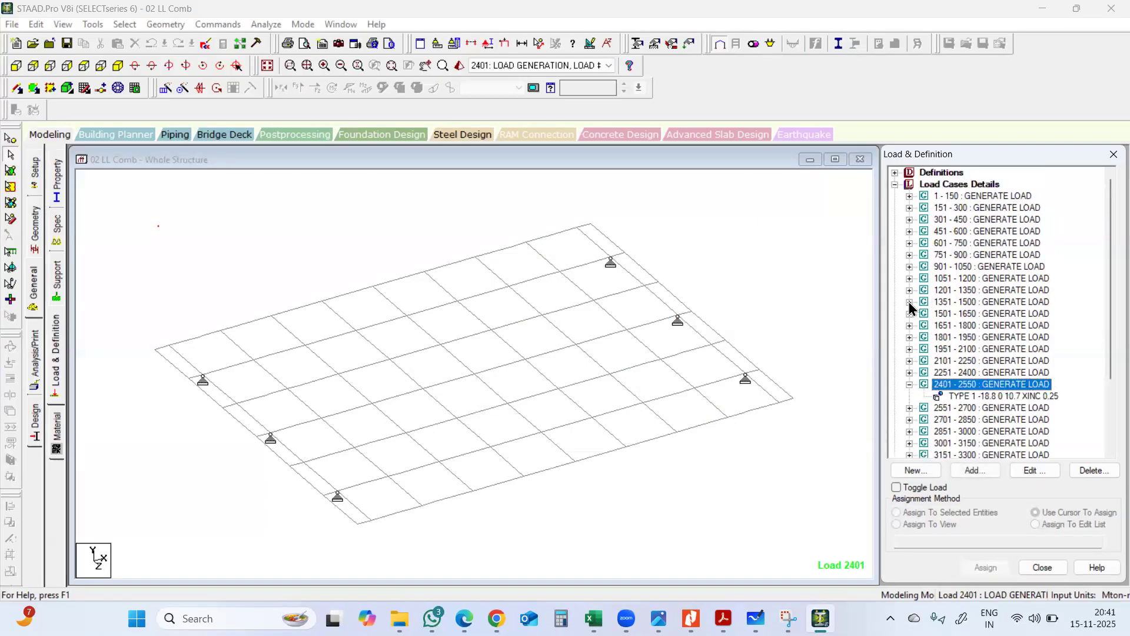
{"action": "left_click", "coordinate": [970, 371]}
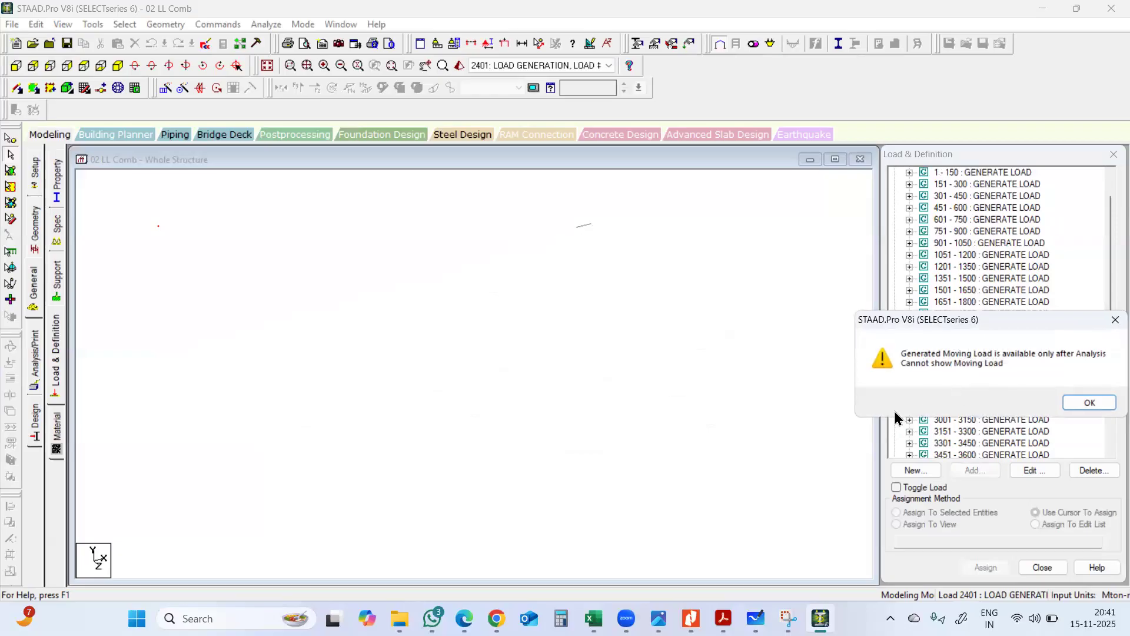
{"action": "left_click", "coordinate": [1095, 405]}
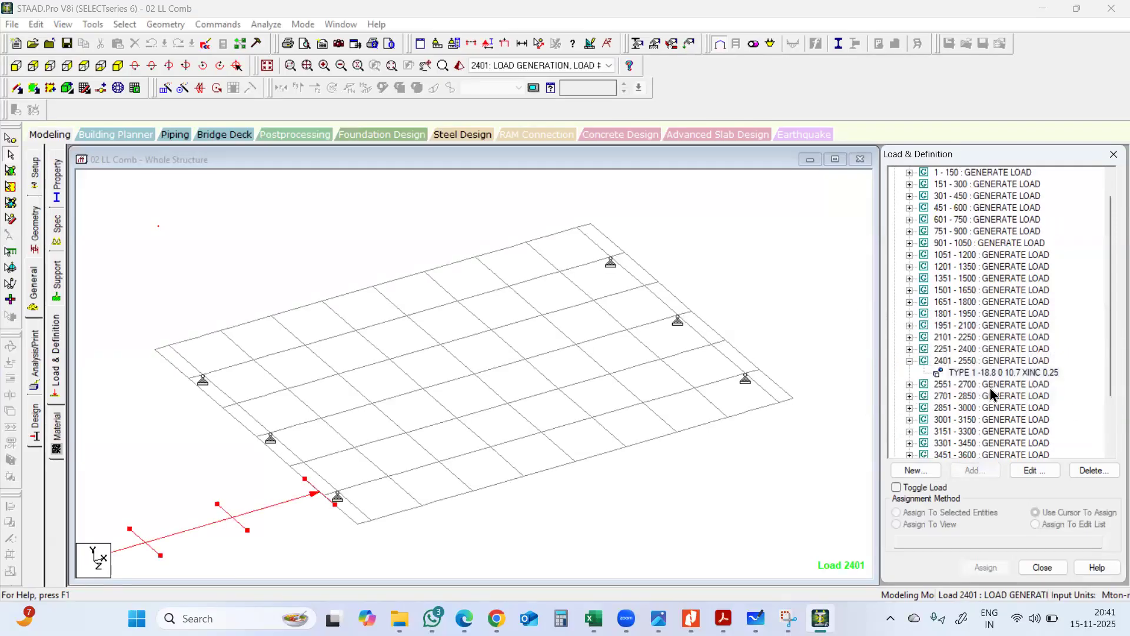
{"action": "scroll", "coordinate": [993, 394], "scroll_direction": "down", "scroll_amount": 2}
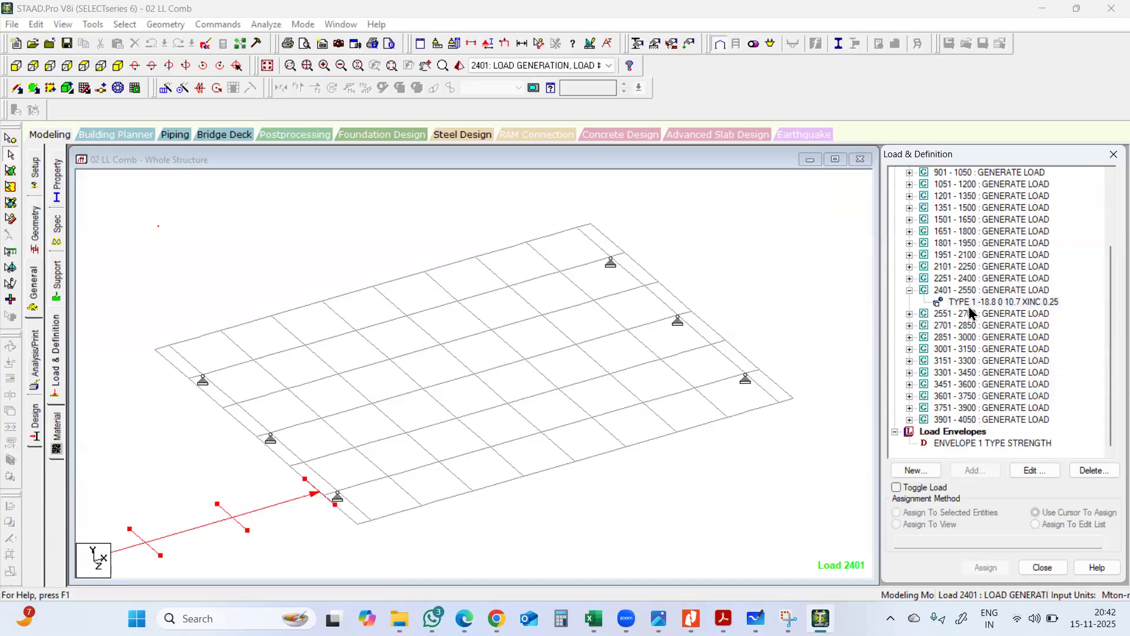
Open the STAAD input file in the editor and go to the envelope line inside the DEFINE ENVELOPE block
{"action": "left_click", "coordinate": [222, 45]}
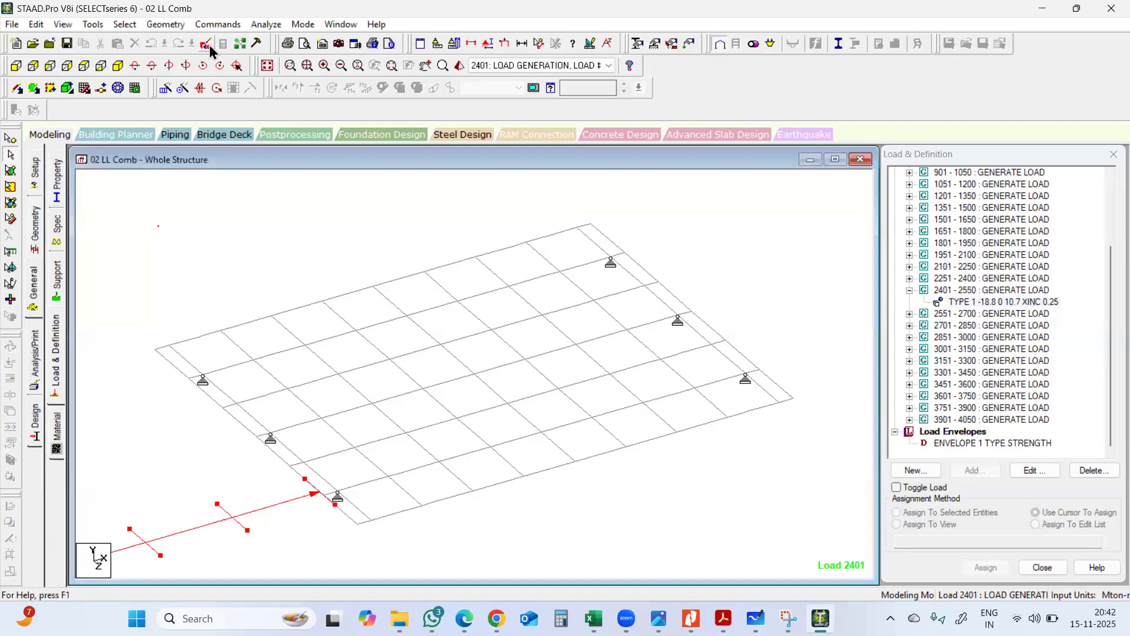
{"action": "scroll", "coordinate": [514, 333], "scroll_direction": "down", "scroll_amount": 20}
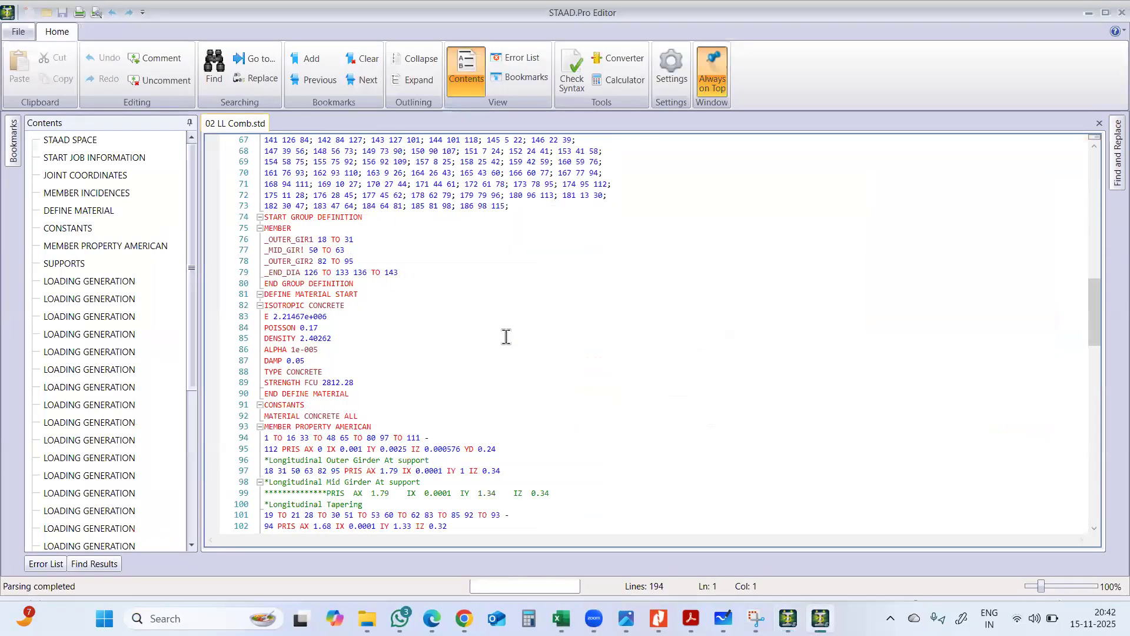
{"action": "scroll", "coordinate": [505, 338], "scroll_direction": "down", "scroll_amount": 17}
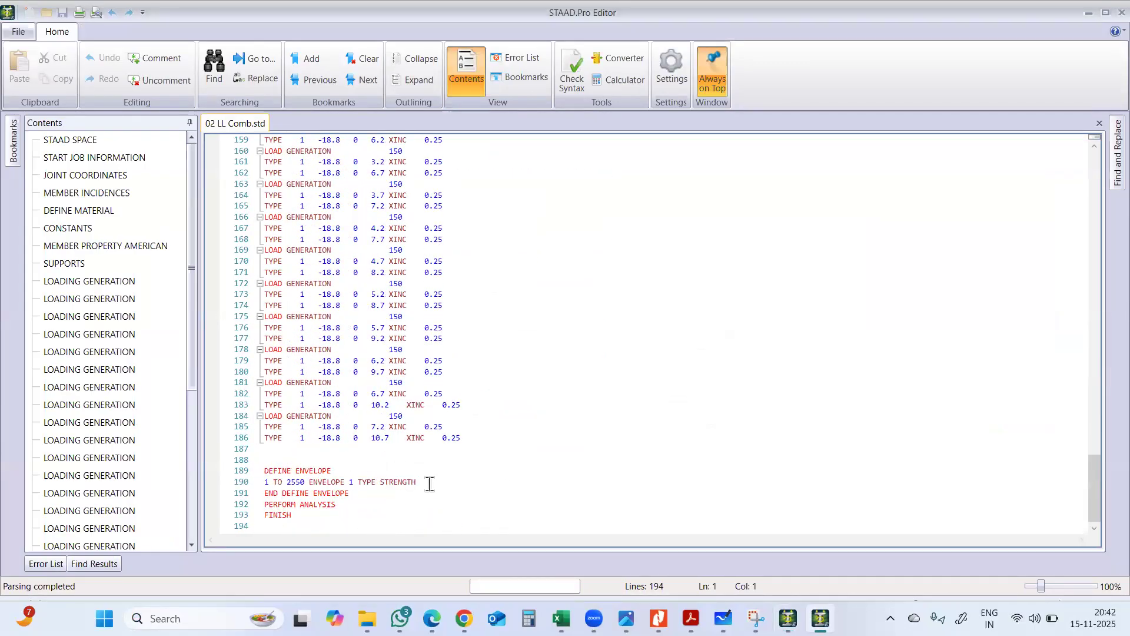
{"action": "left_click_drag", "start_coordinate": [266, 480], "coordinate": [380, 493]}
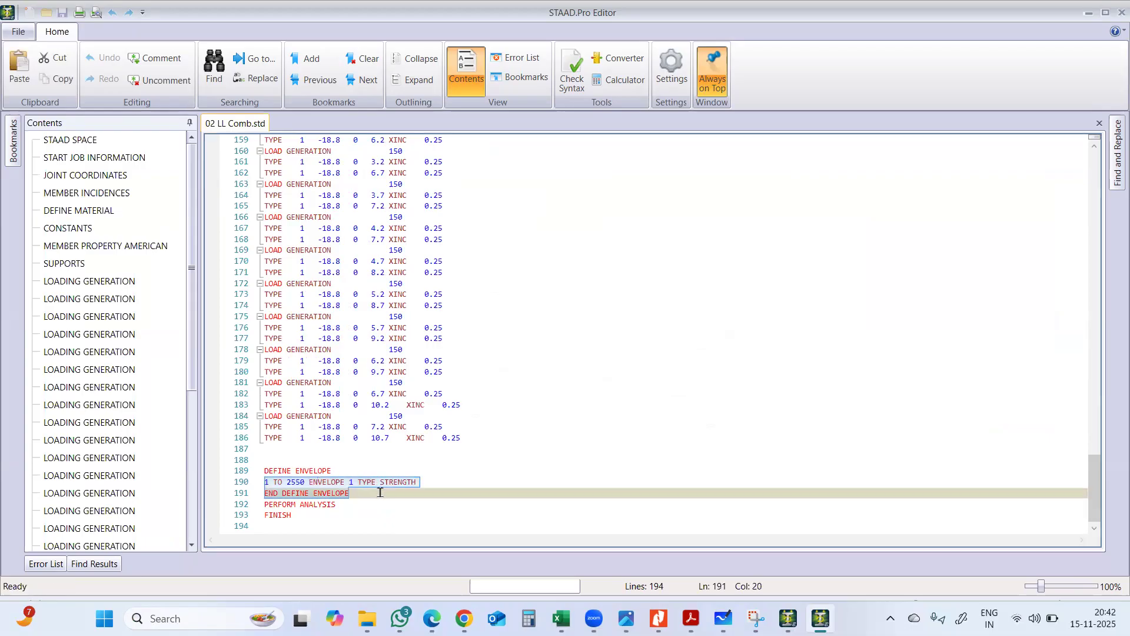
{"action": "left_click", "coordinate": [387, 482]}
{"action": "left_click", "coordinate": [424, 481]}
{"action": "left_click", "coordinate": [399, 475]}
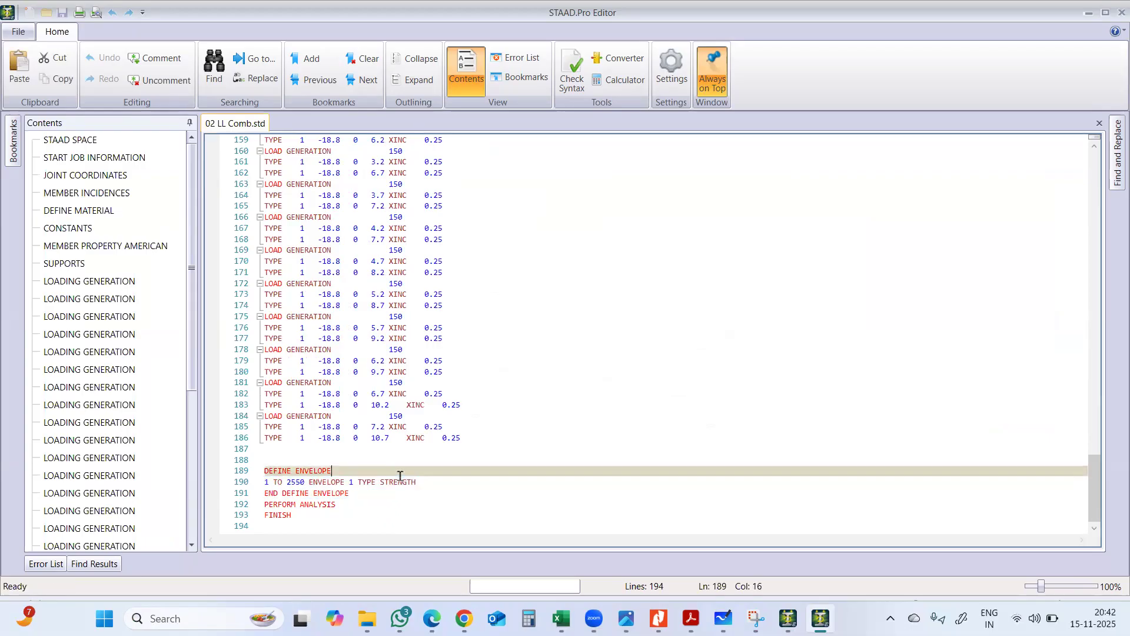
{"action": "right_click", "coordinate": [400, 475]}
{"action": "left_click", "coordinate": [264, 479]}
{"action": "left_click", "coordinate": [266, 483]}
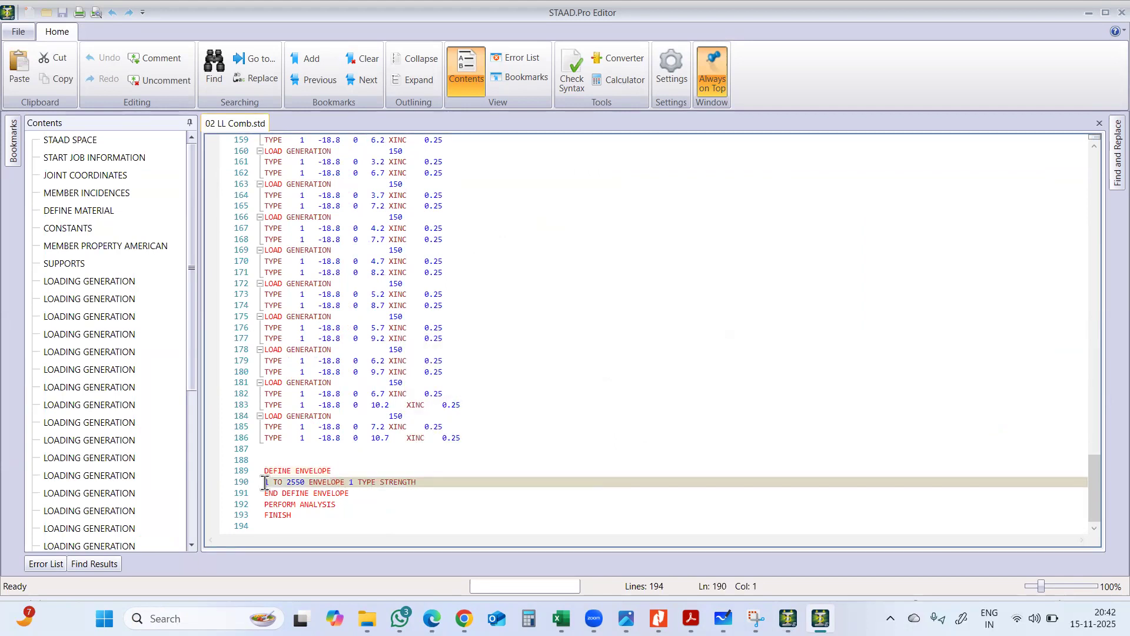
Duplicate the line "1 TO 2550 ENVELOPE 1 TYPE STRENGTH" onto a new line directly below it
{"action": "left_click_drag", "start_coordinate": [265, 483], "coordinate": [411, 481]}
{"action": "right_click", "coordinate": [406, 482]}
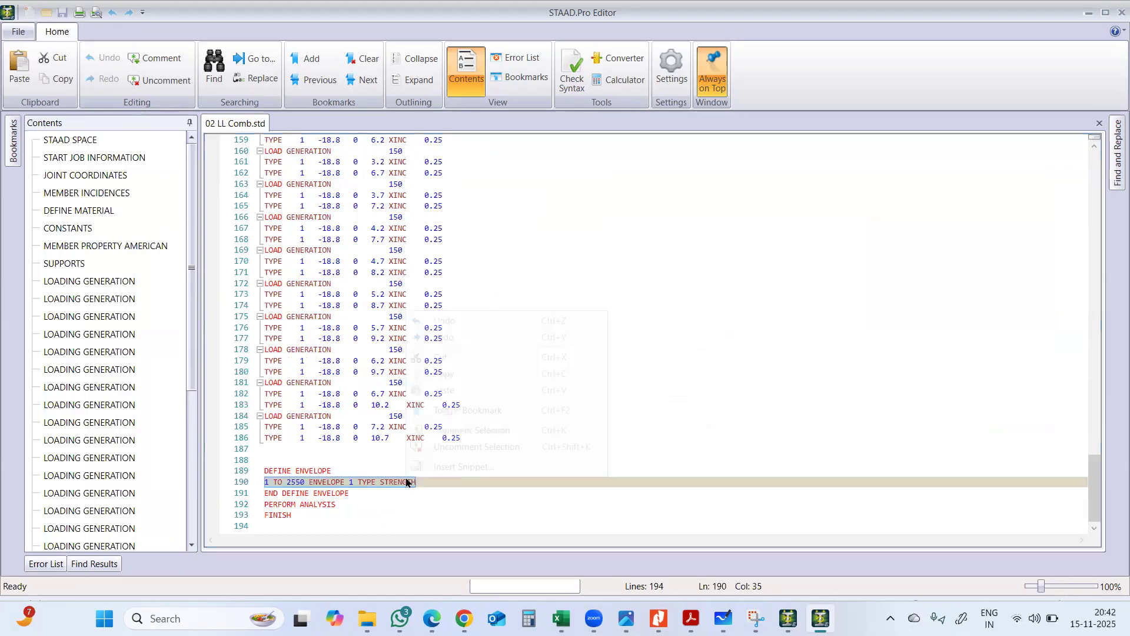
{"action": "left_click", "coordinate": [449, 374]}
{"action": "left_click", "coordinate": [437, 478]}
{"action": "key", "text": "Return"}
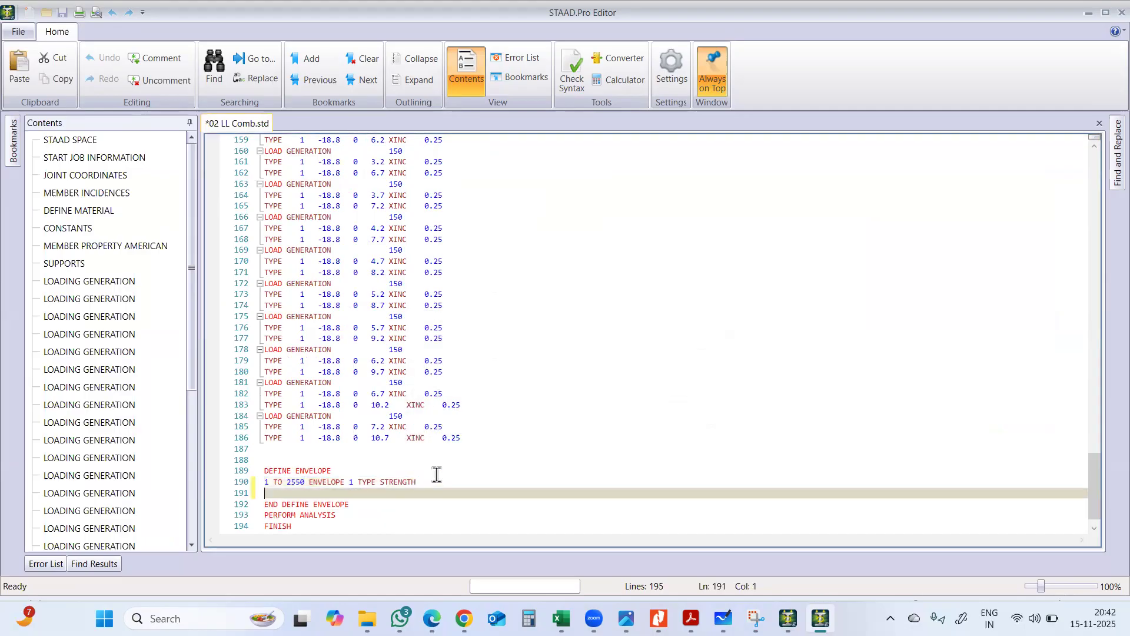
{"action": "key", "text": "ctrl+v"}
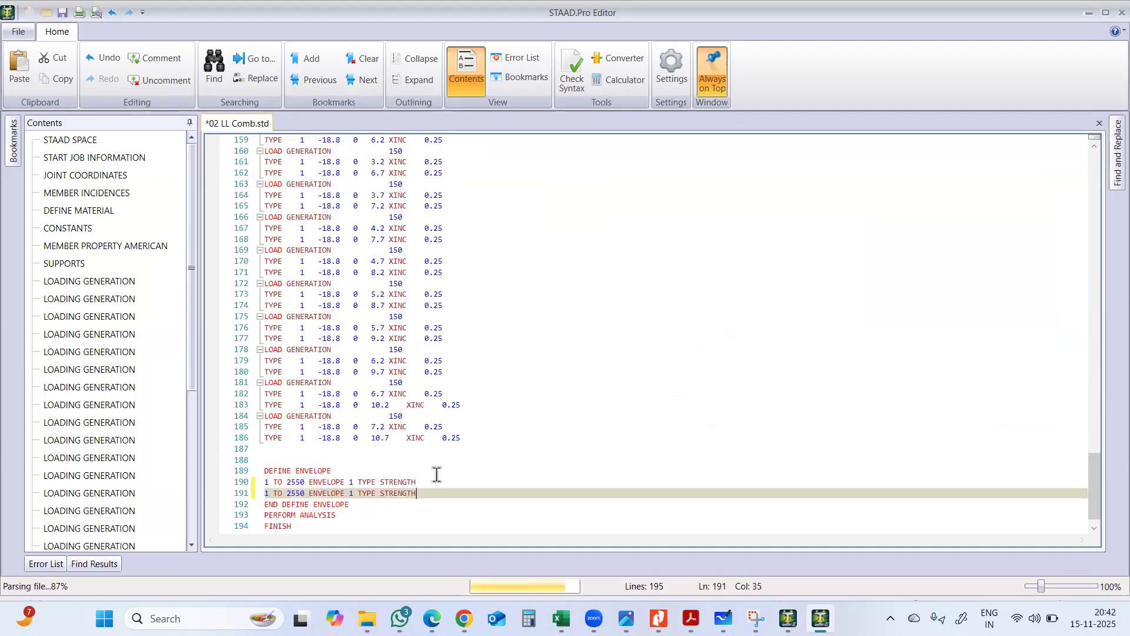
Set the load case range of the duplicated envelope line to 2551 TO 4050
{"action": "left_click", "coordinate": [273, 493]}
{"action": "left_click", "coordinate": [269, 494]}
{"action": "key", "text": "BackSpace"}
{"action": "type", "text": "2"}
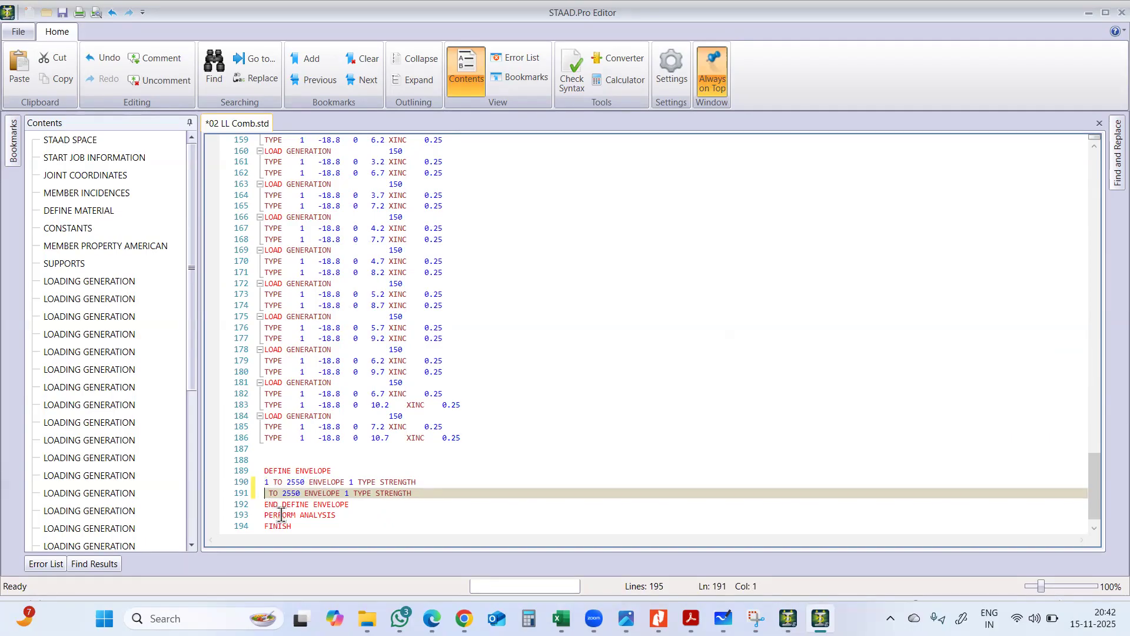
{"action": "type", "text": "551"}
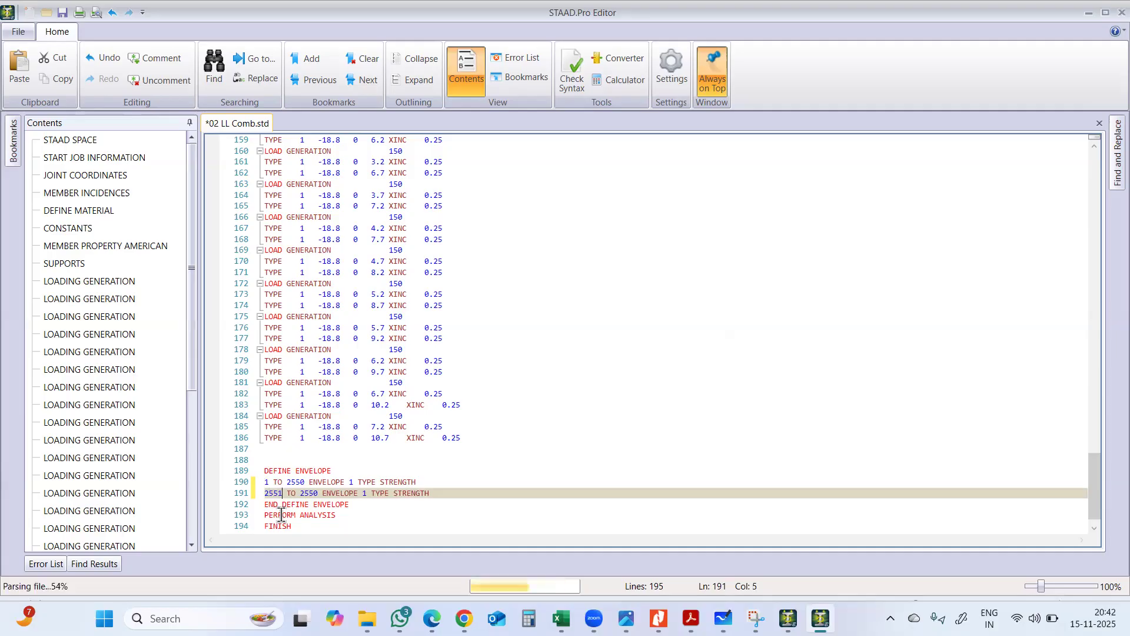
{"action": "left_click_drag", "start_coordinate": [304, 493], "coordinate": [318, 495]}
{"action": "key", "text": "BackSpace"}
{"action": "key", "text": "BackSpace"}
{"action": "type", "text": "4"}
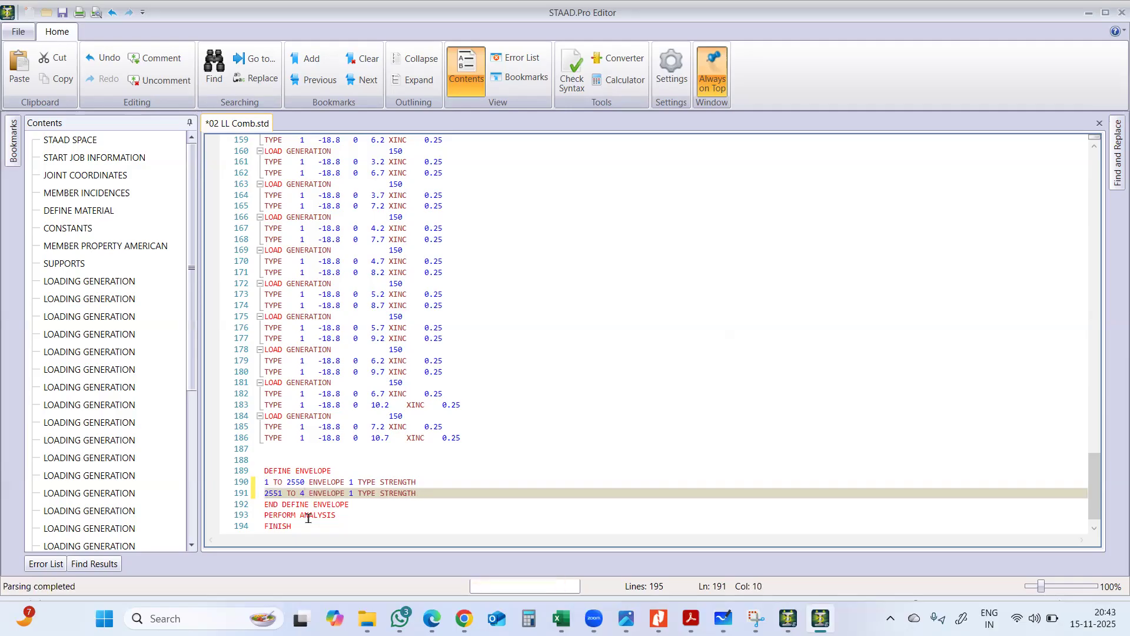
{"action": "type", "text": "50"}
{"action": "key", "text": "BackSpace"}
{"action": "key", "text": "BackSpace"}
{"action": "type", "text": "050"}
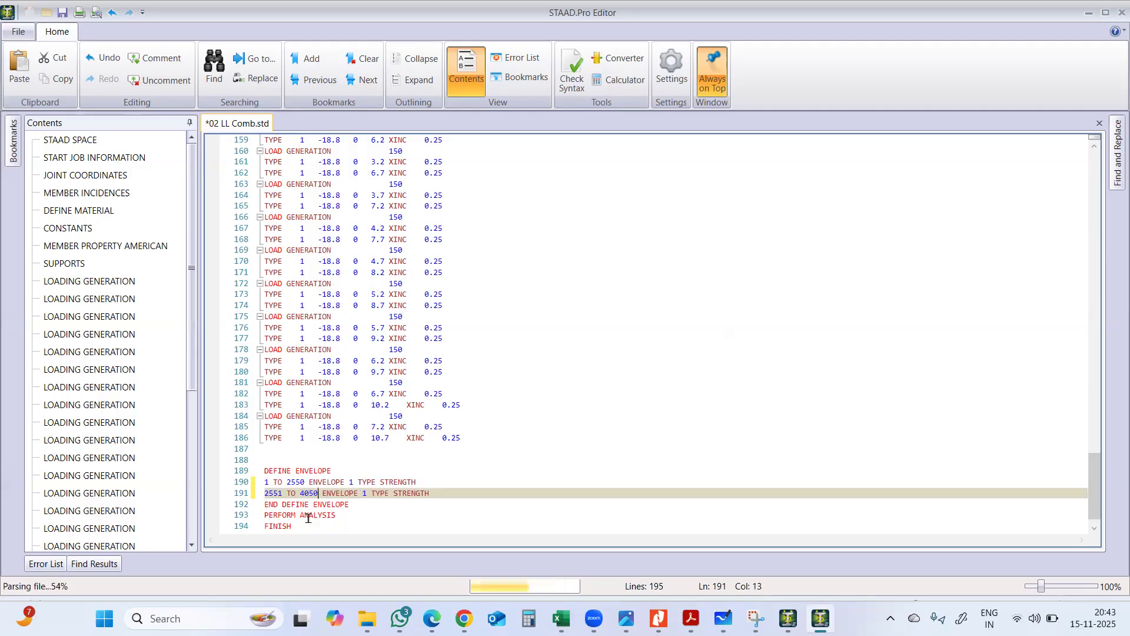
Set the envelope number of the duplicated line to 2 and close the editor, saving the changes
{"action": "left_click", "coordinate": [367, 493]}
{"action": "key", "text": "BackSpace"}
{"action": "type", "text": "2"}
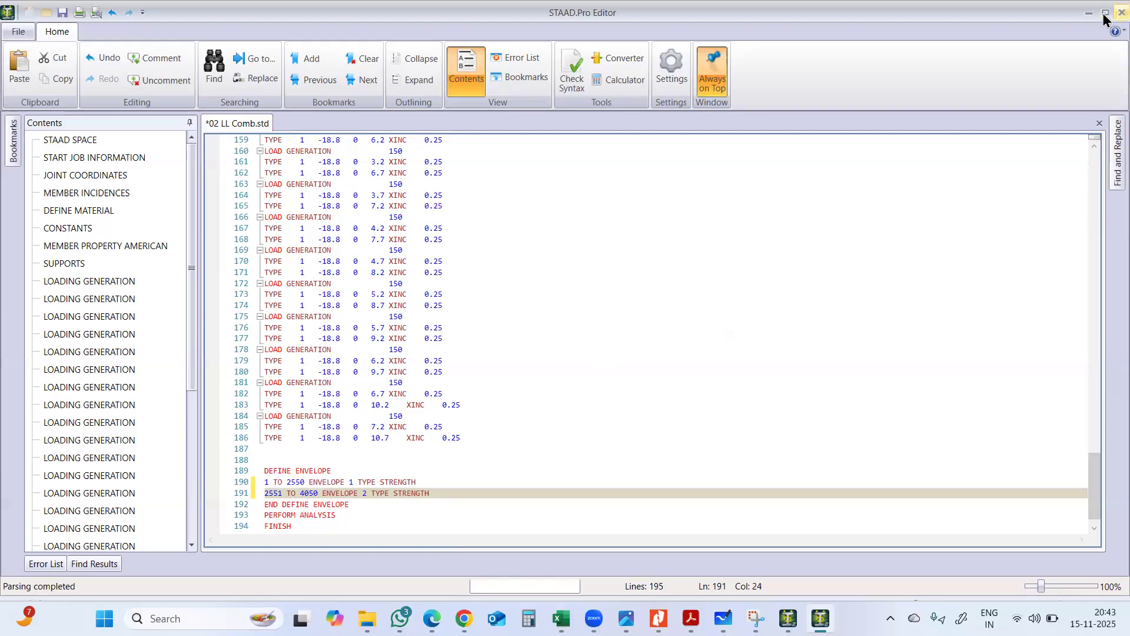
{"action": "left_click", "coordinate": [1122, 12]}
{"action": "left_click", "coordinate": [500, 362]}
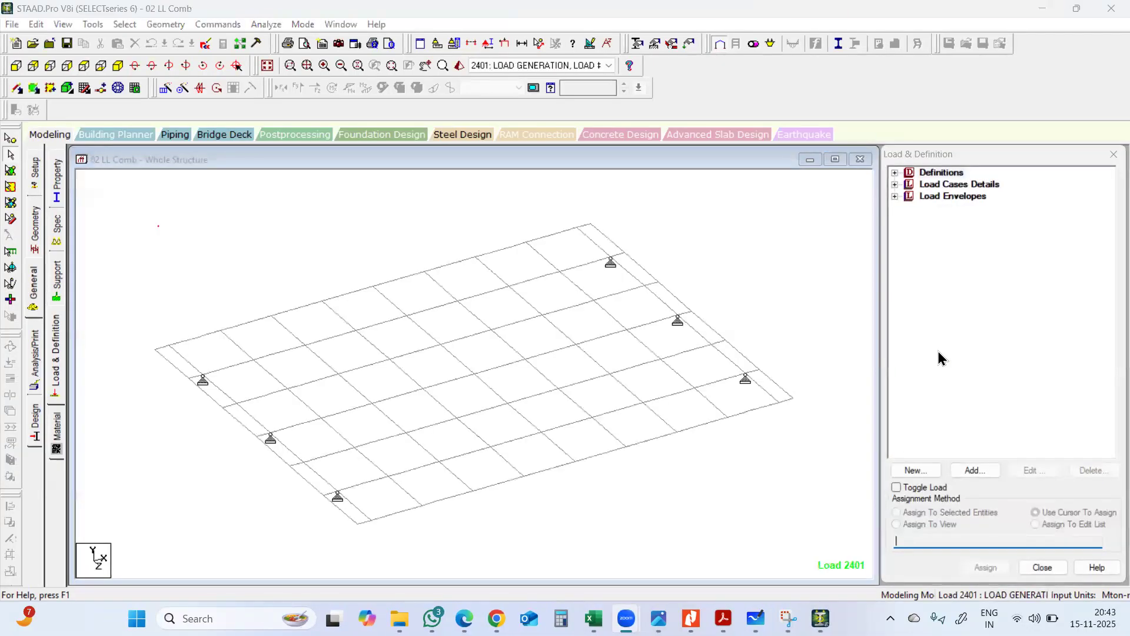
Expand Load Cases Details and Load Envelopes to check load cases 3901-4050 and ENVELOPE 2 TYPE STRENGTH
{"action": "left_click", "coordinate": [895, 184]}
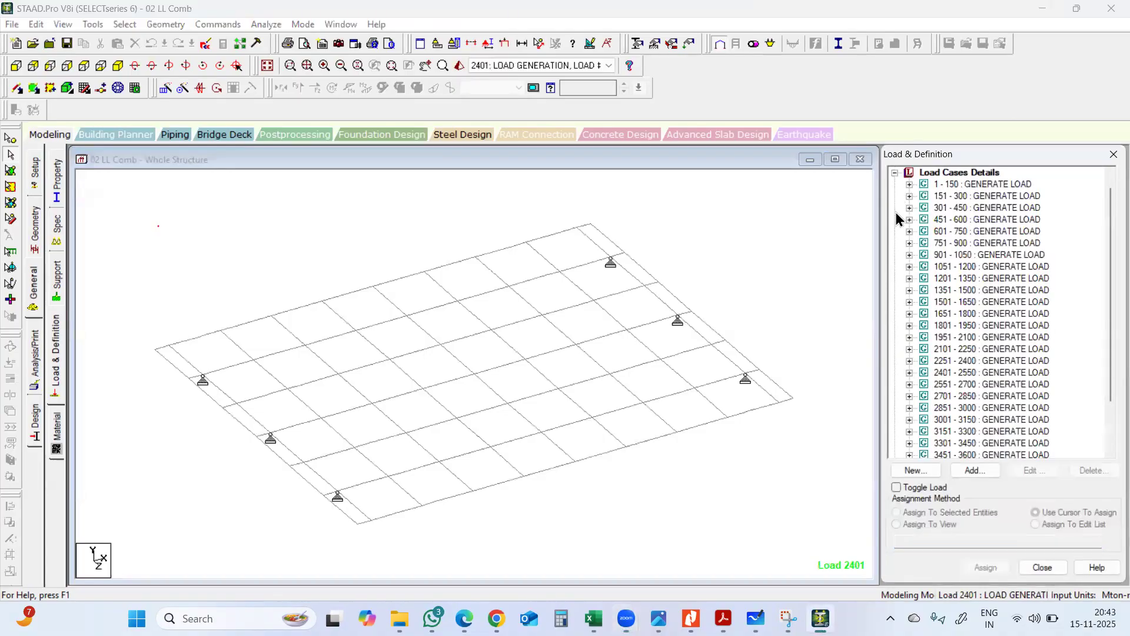
{"action": "scroll", "coordinate": [980, 383], "scroll_direction": "down", "scroll_amount": 2}
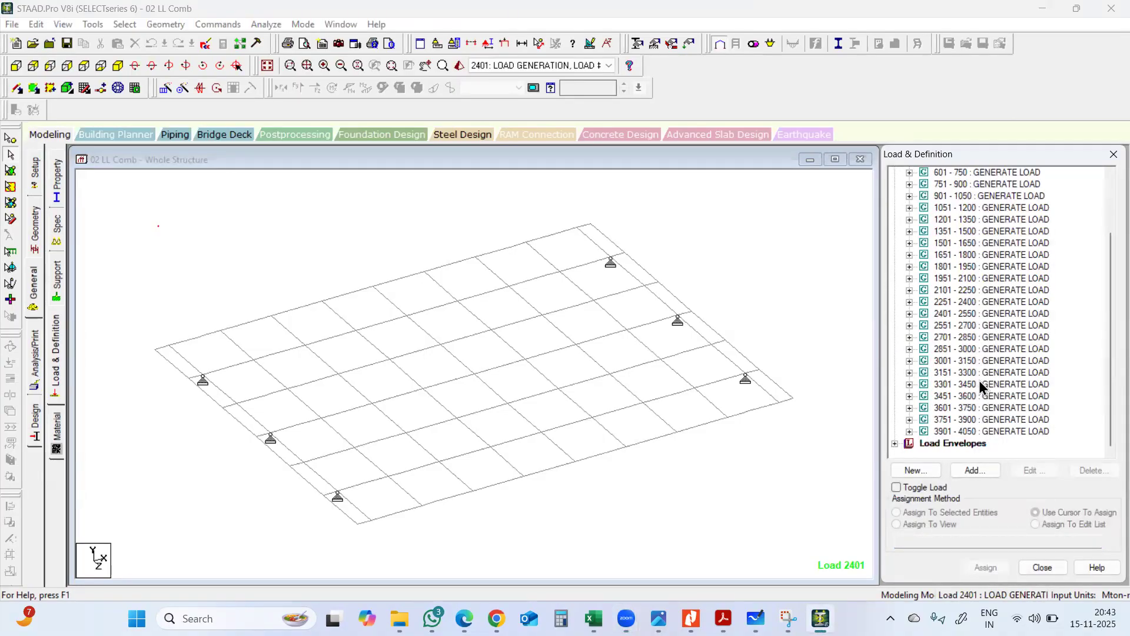
{"action": "left_click", "coordinate": [988, 433]}
{"action": "left_click", "coordinate": [895, 442]}
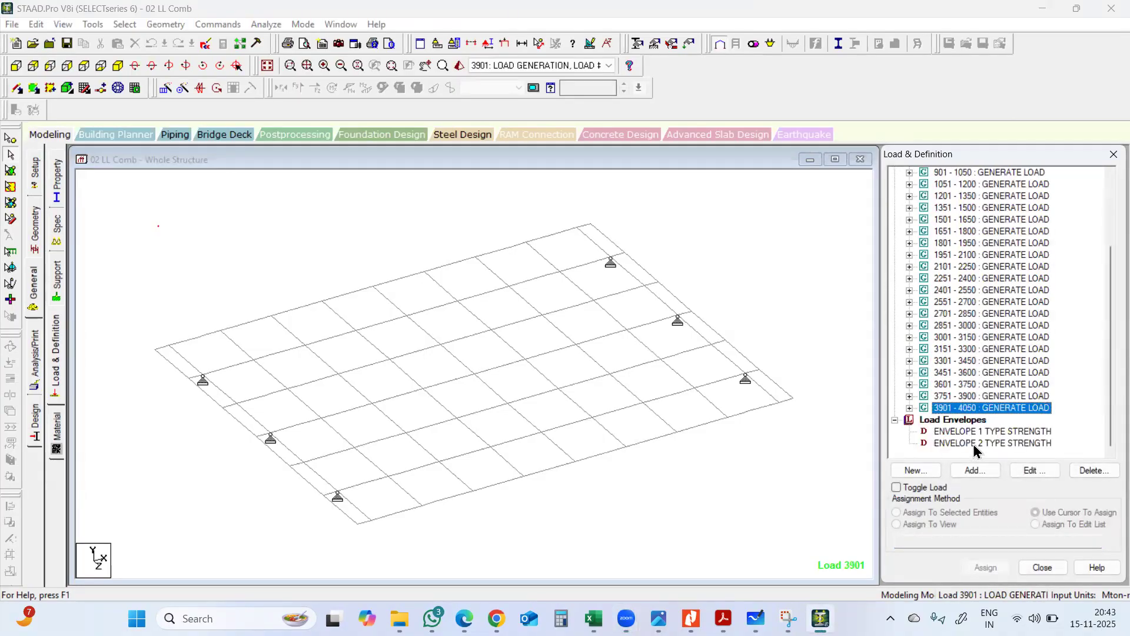
{"action": "left_click", "coordinate": [974, 446]}
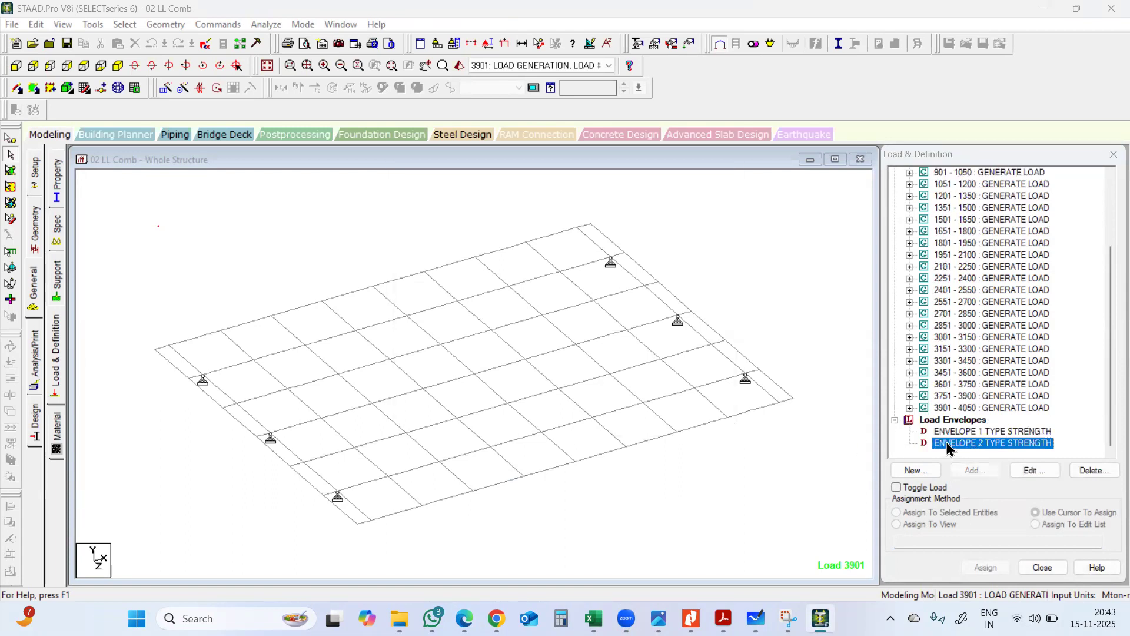
Switch to the IRC-6-2017 PDF at the Case 2: Class A - 2 Lanes figure
{"action": "mouse_move", "coordinate": [821, 619]}
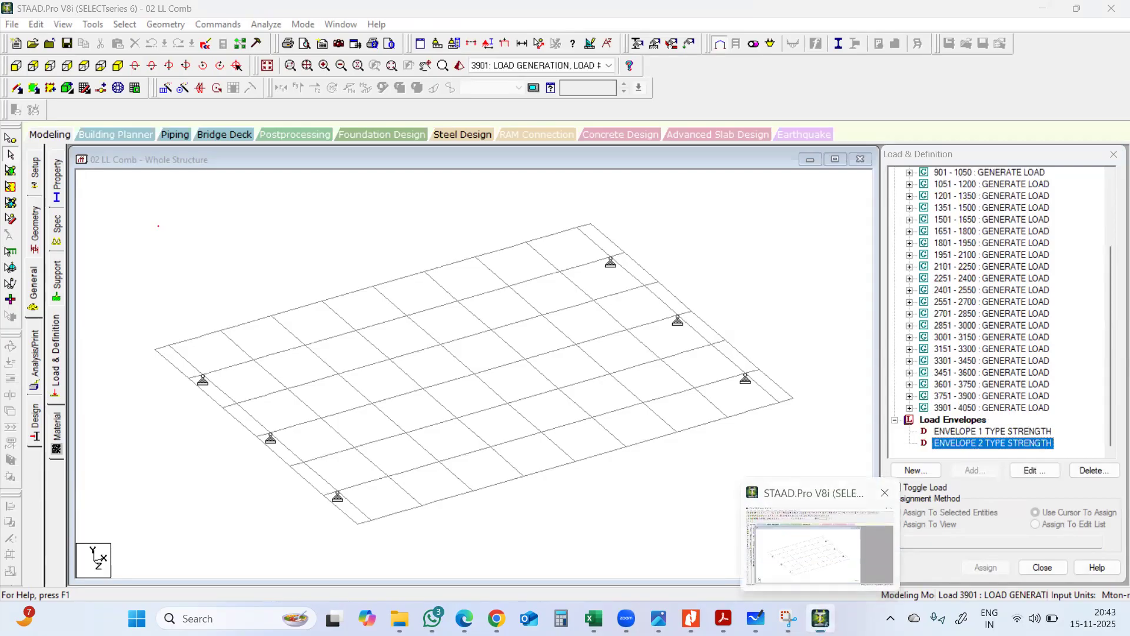
{"action": "left_click", "coordinate": [853, 544]}
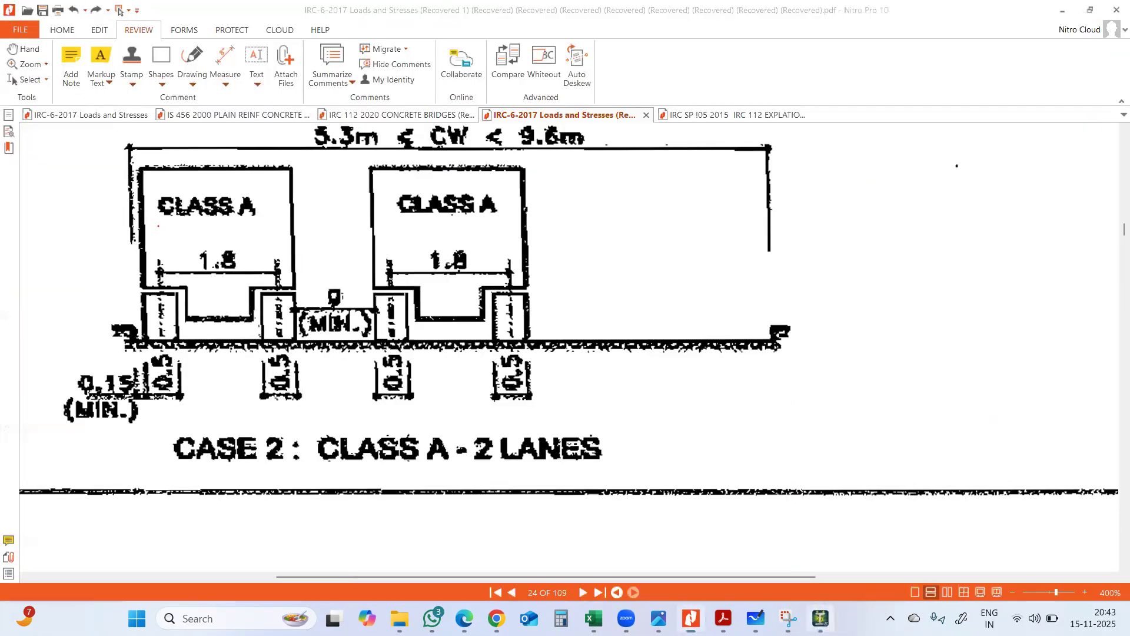
Return to STAAD.Pro, check the load cases selected in Envelope 2 through the end of the list, and close the envelope dialog
{"action": "left_click", "coordinate": [821, 619]}
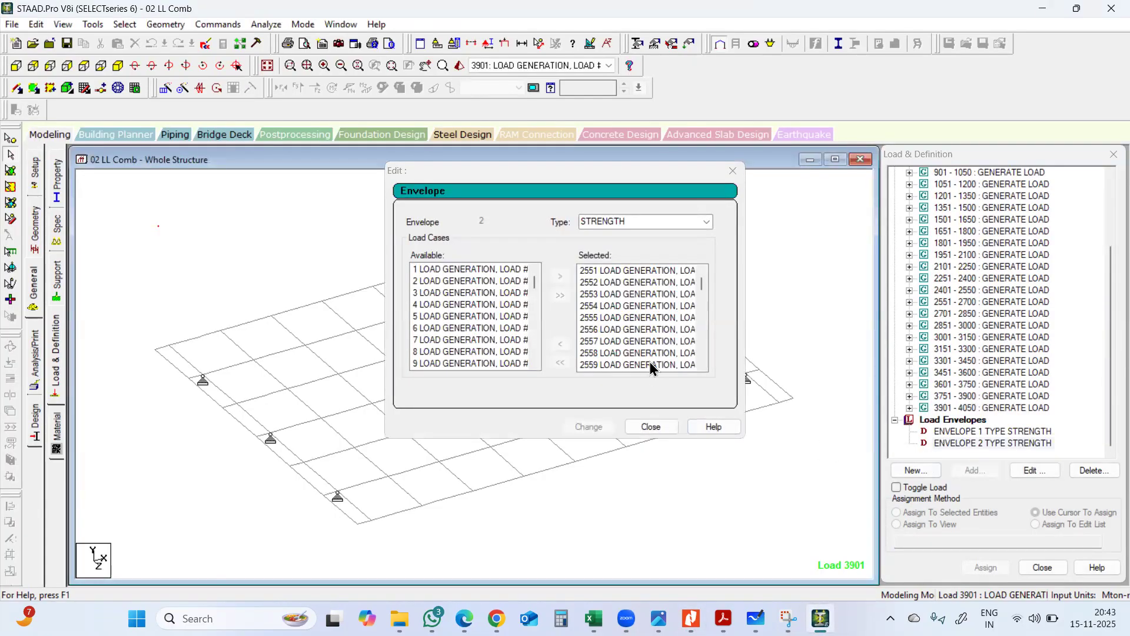
{"action": "scroll", "coordinate": [600, 306], "scroll_direction": "down", "scroll_amount": 1}
{"action": "scroll", "coordinate": [707, 300], "scroll_direction": "down", "scroll_amount": 10}
{"action": "left_click_drag", "start_coordinate": [704, 285], "coordinate": [707, 380]}
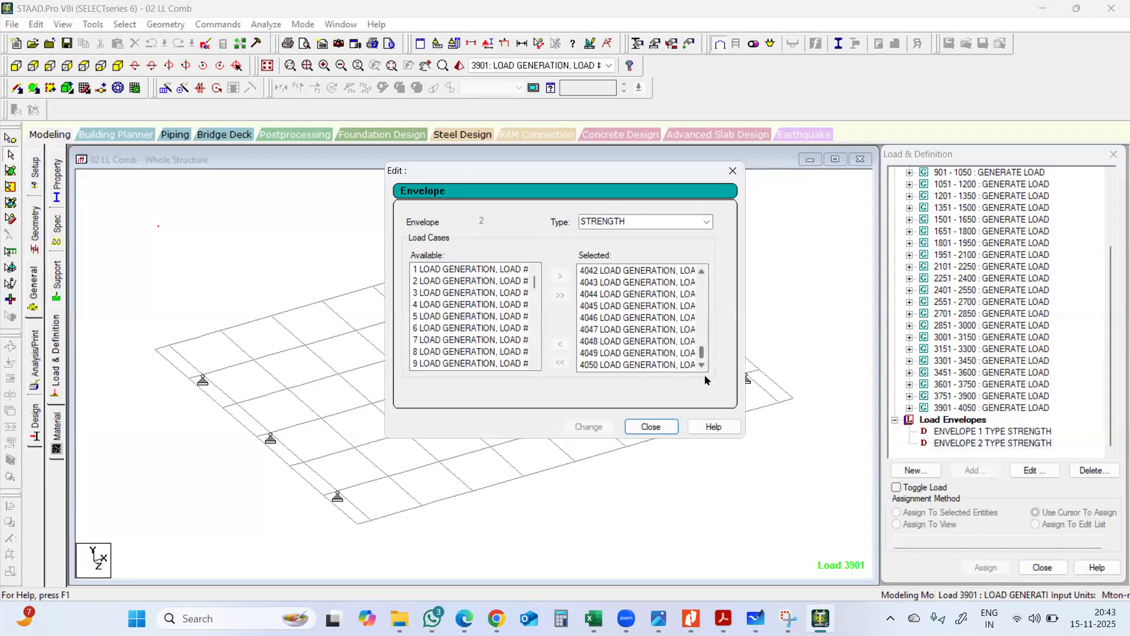
{"action": "left_click", "coordinate": [597, 365]}
{"action": "left_click", "coordinate": [644, 433]}
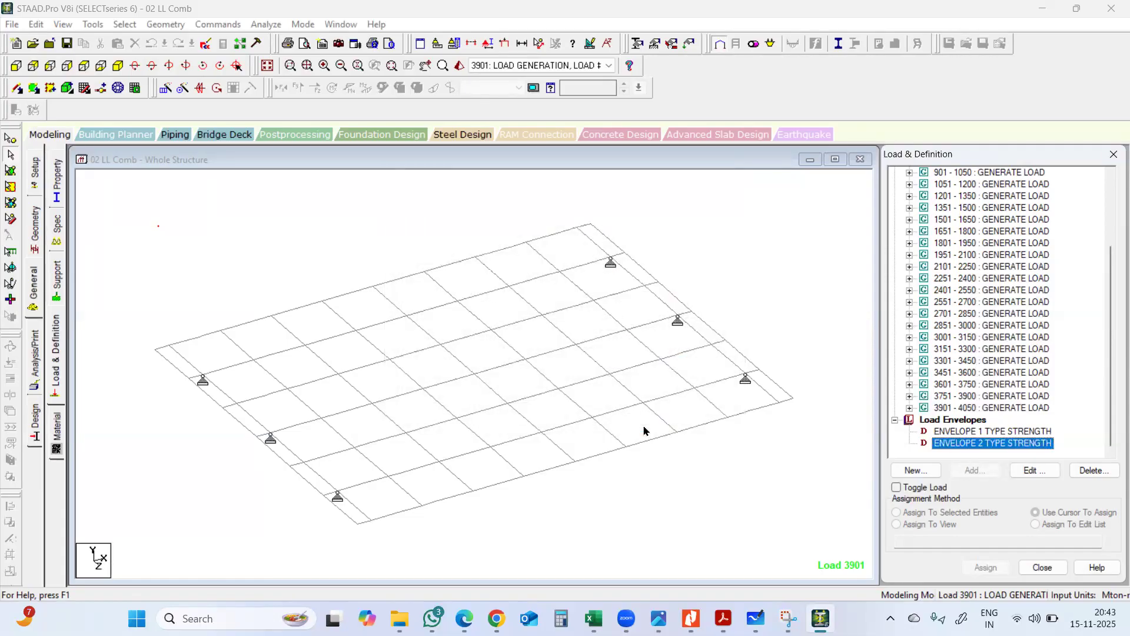
Run the analysis and view the output file at the listed DEFINE commands error
{"action": "left_click", "coordinate": [242, 238]}
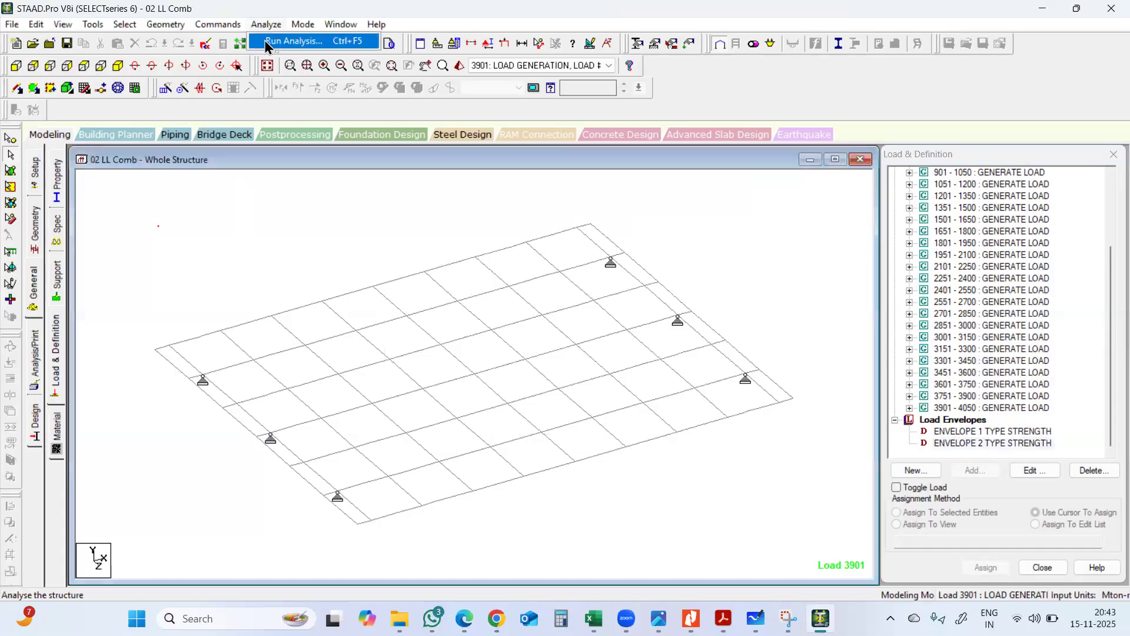
{"action": "left_click", "coordinate": [258, 43]}
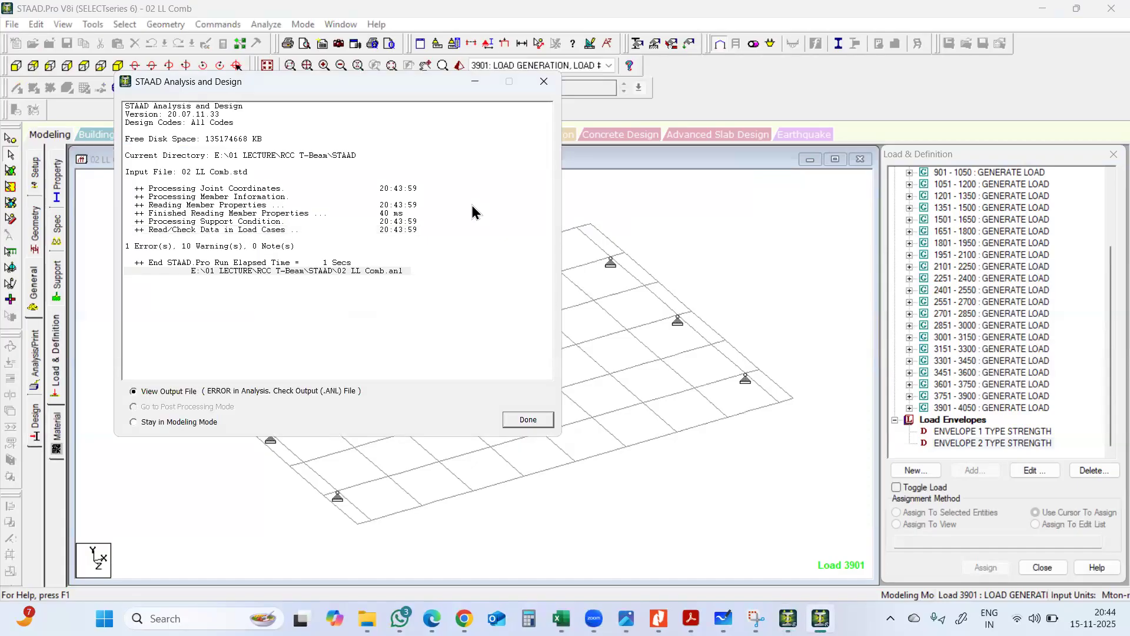
{"action": "left_click", "coordinate": [530, 420]}
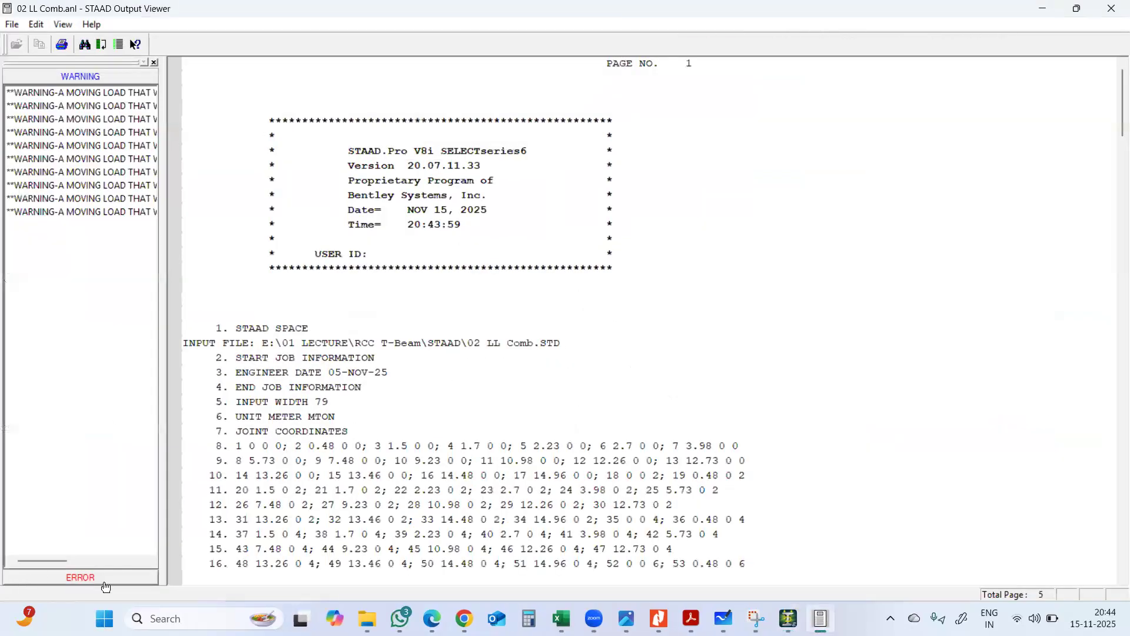
{"action": "left_click", "coordinate": [105, 586]}
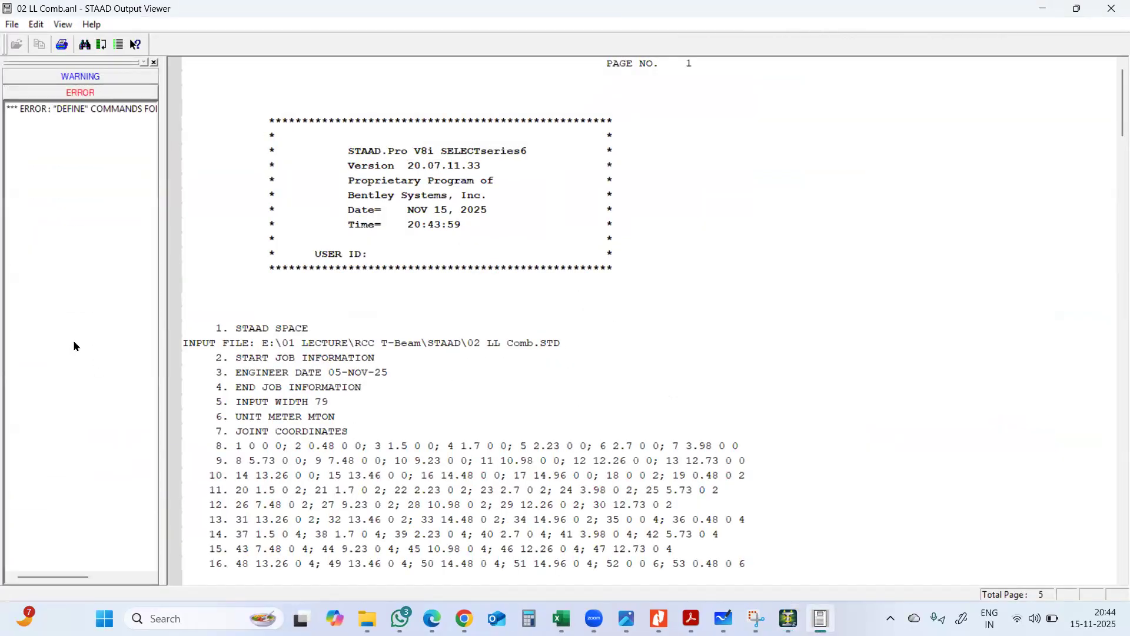
{"action": "left_click", "coordinate": [96, 108]}
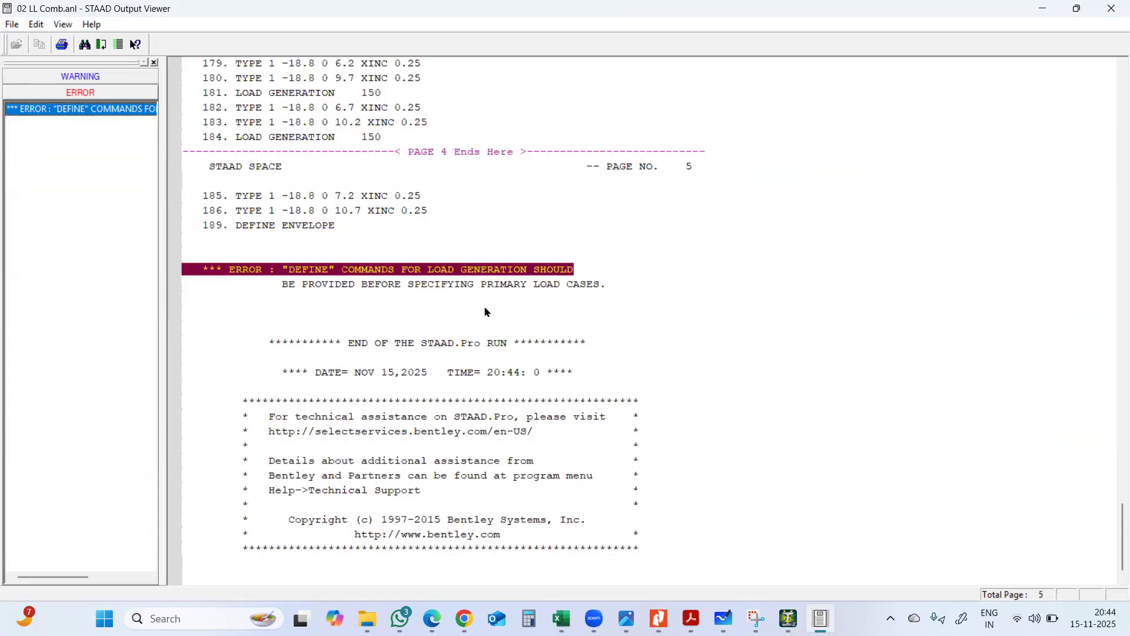
Review the output listing from the error back to the DEFINE MOVING LOAD commands, and close the output viewer
{"action": "scroll", "coordinate": [435, 309], "scroll_direction": "up", "scroll_amount": 3}
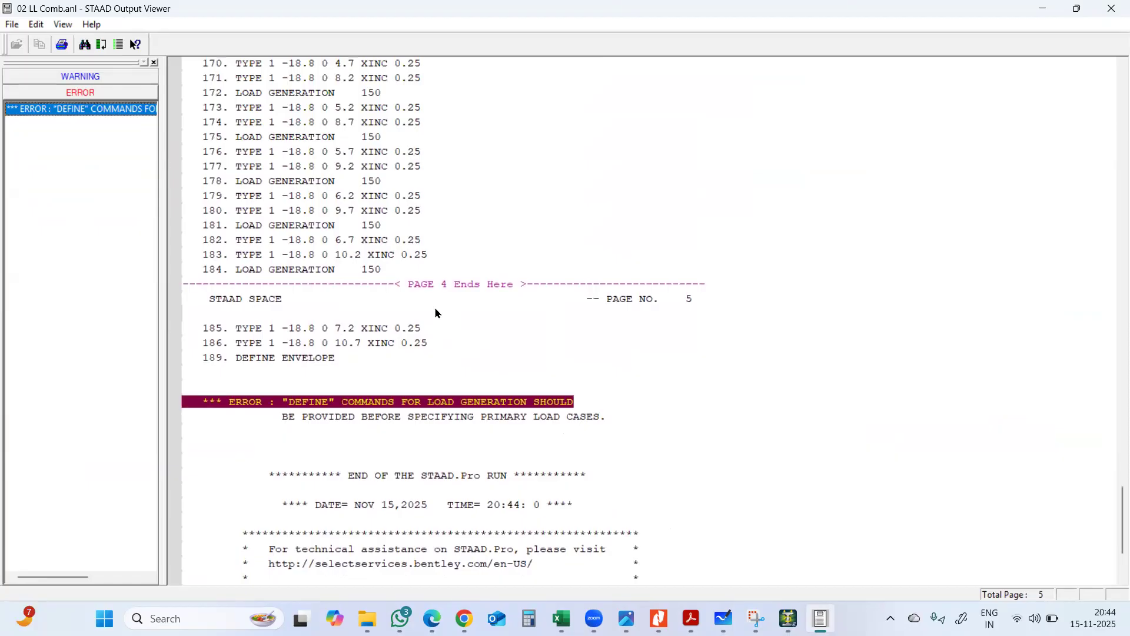
{"action": "scroll", "coordinate": [435, 312], "scroll_direction": "up", "scroll_amount": 20}
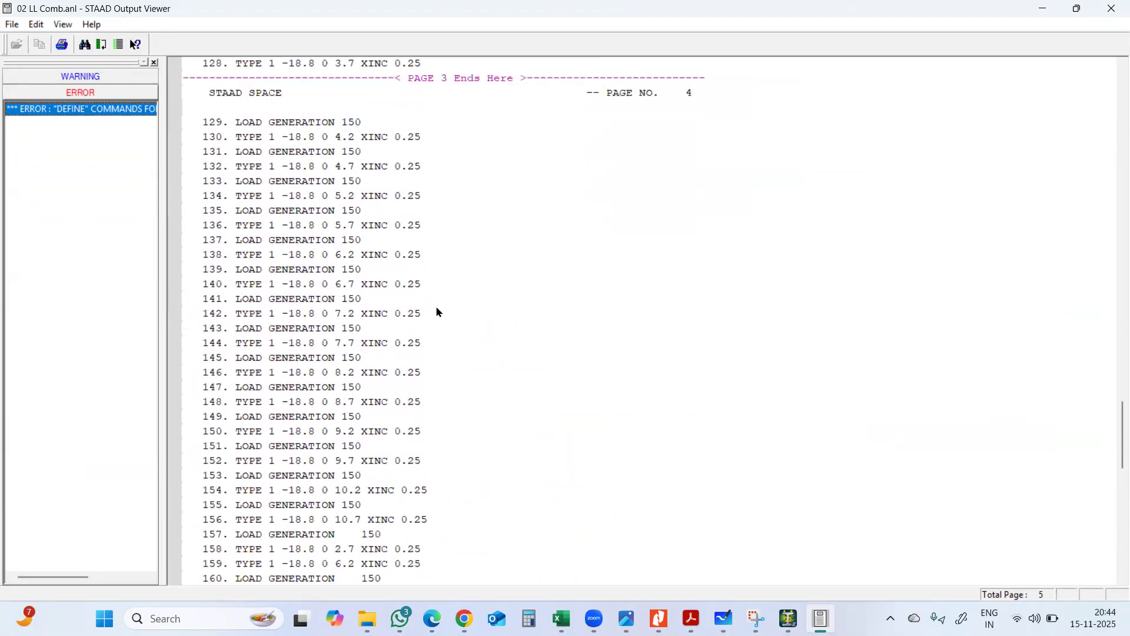
{"action": "scroll", "coordinate": [436, 312], "scroll_direction": "up", "scroll_amount": 7}
{"action": "scroll", "coordinate": [435, 312], "scroll_direction": "up", "scroll_amount": 9}
{"action": "scroll", "coordinate": [435, 312], "scroll_direction": "down", "scroll_amount": 10}
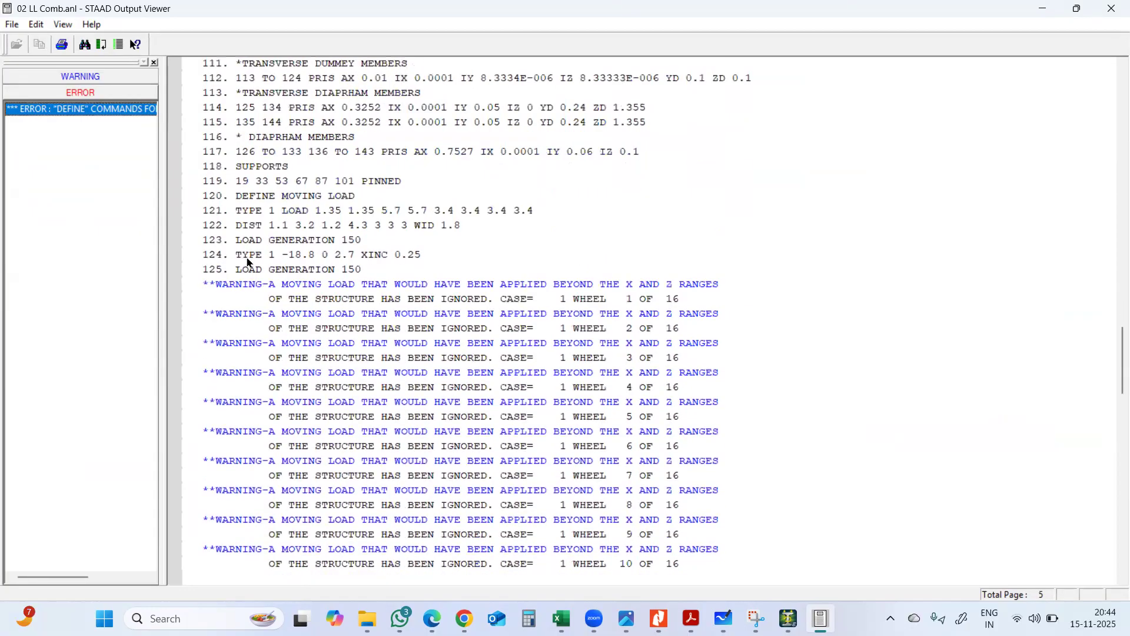
{"action": "left_click", "coordinate": [1113, 9]}
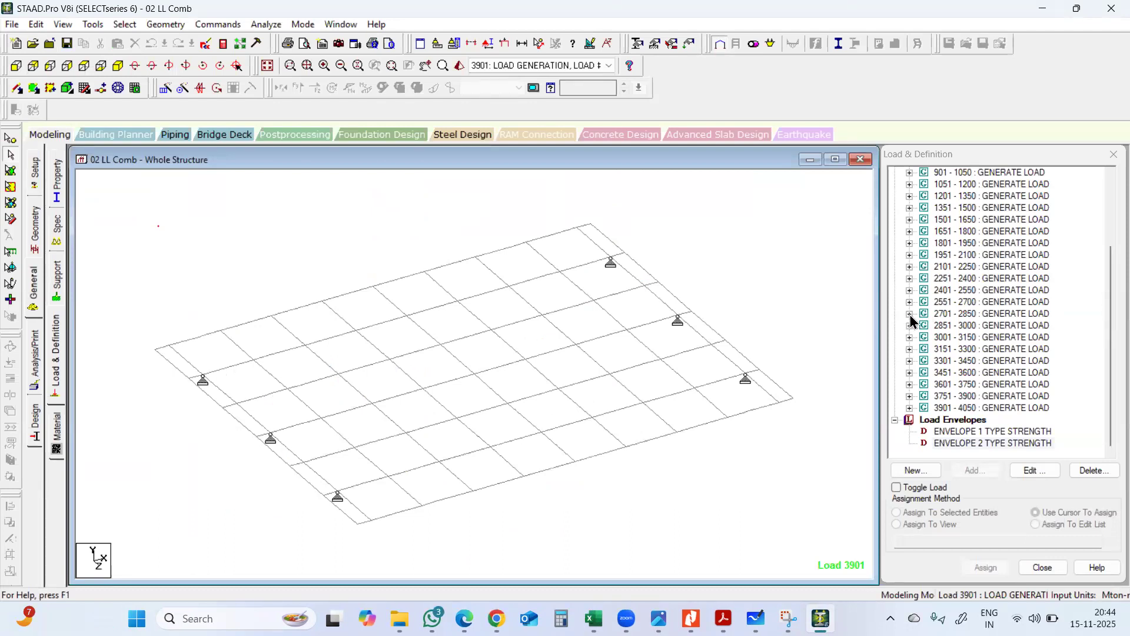
Expand the 2701 - 2850 load generation and display each of its two TYPE 1 vehicle positions on the model
{"action": "left_click", "coordinate": [910, 314]}
{"action": "left_click", "coordinate": [957, 422]}
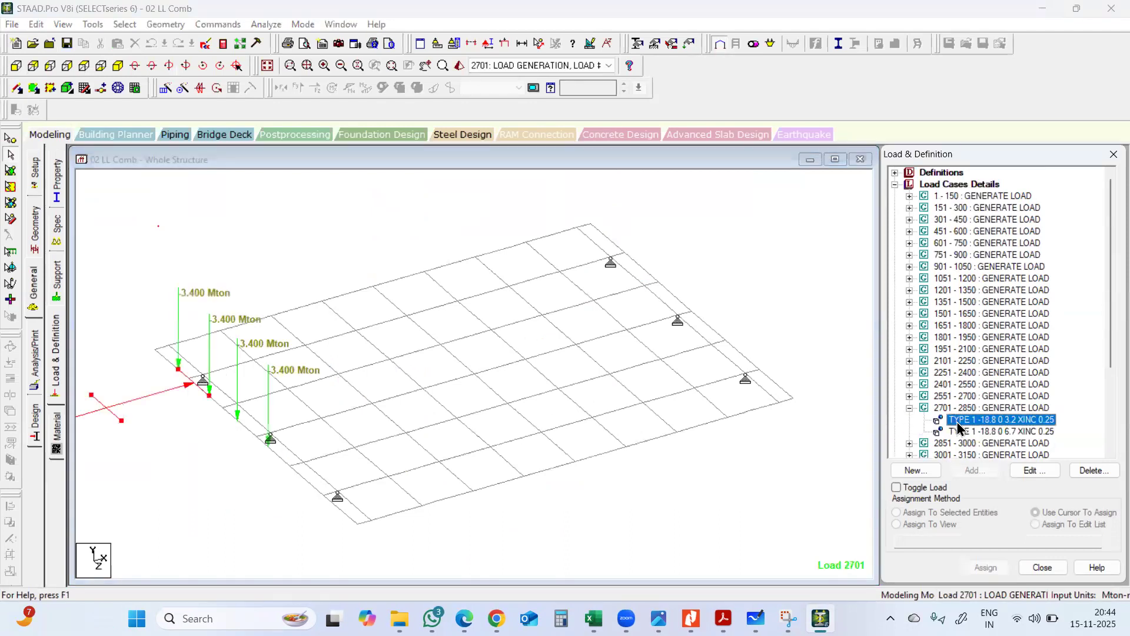
{"action": "left_click", "coordinate": [961, 433]}
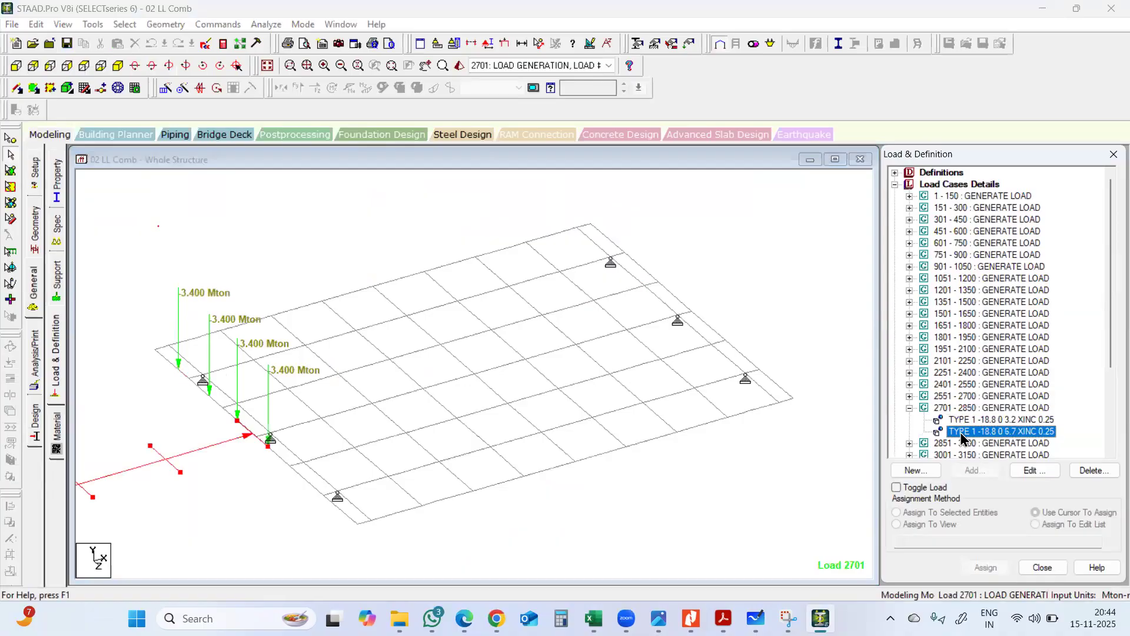
{"action": "scroll", "coordinate": [963, 403], "scroll_direction": "down", "scroll_amount": 1}
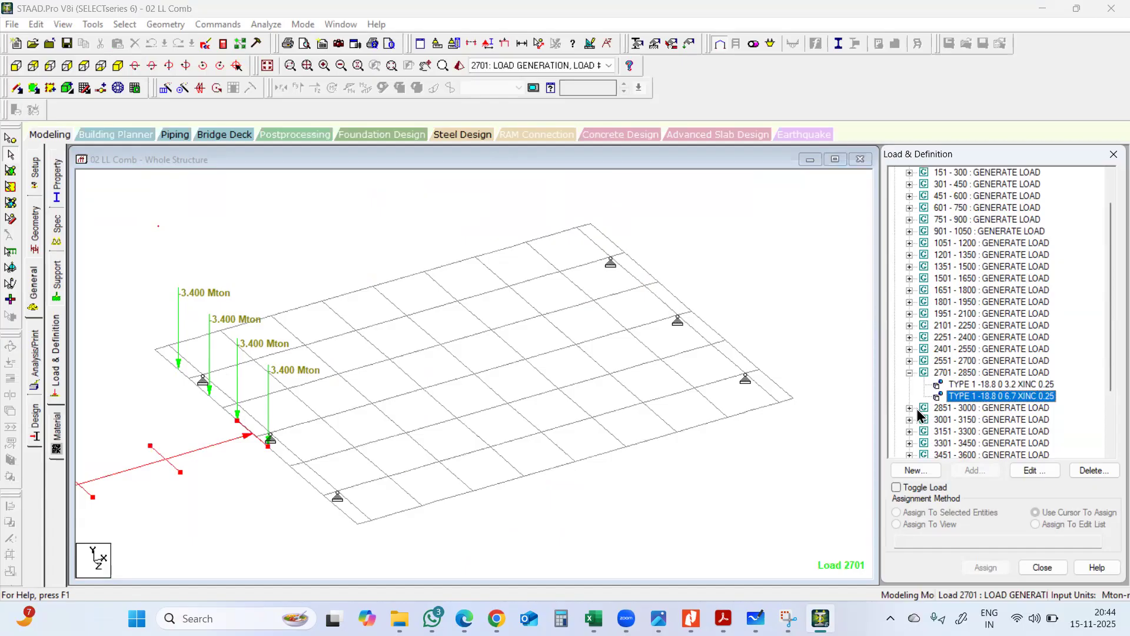
Open the input command file, check the DEFINE ENVELOPE block and the load generations above it, and close the editor
{"action": "left_click", "coordinate": [208, 45]}
{"action": "scroll", "coordinate": [551, 315], "scroll_direction": "down", "scroll_amount": 15}
{"action": "scroll", "coordinate": [508, 422], "scroll_direction": "down", "scroll_amount": 20}
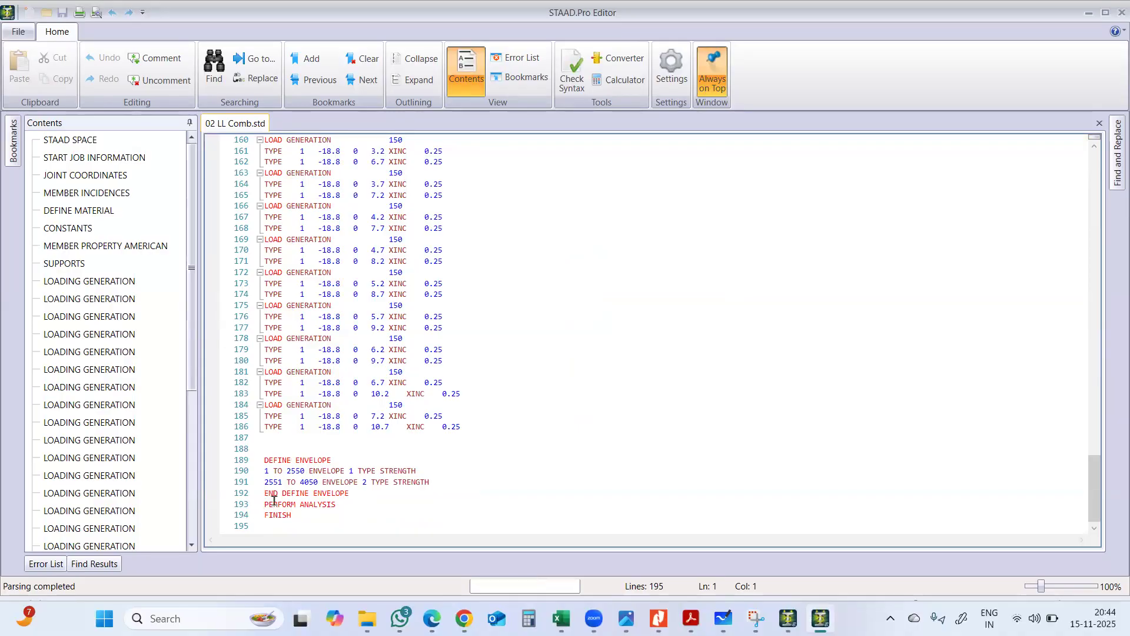
{"action": "left_click", "coordinate": [266, 504]}
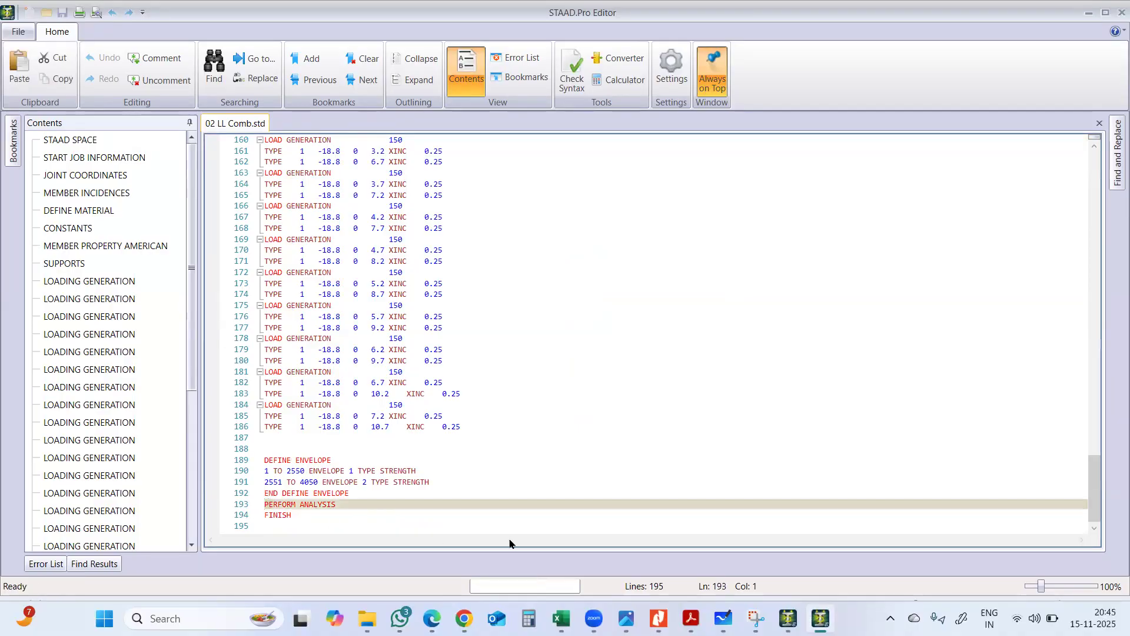
{"action": "scroll", "coordinate": [474, 465], "scroll_direction": "up", "scroll_amount": 8}
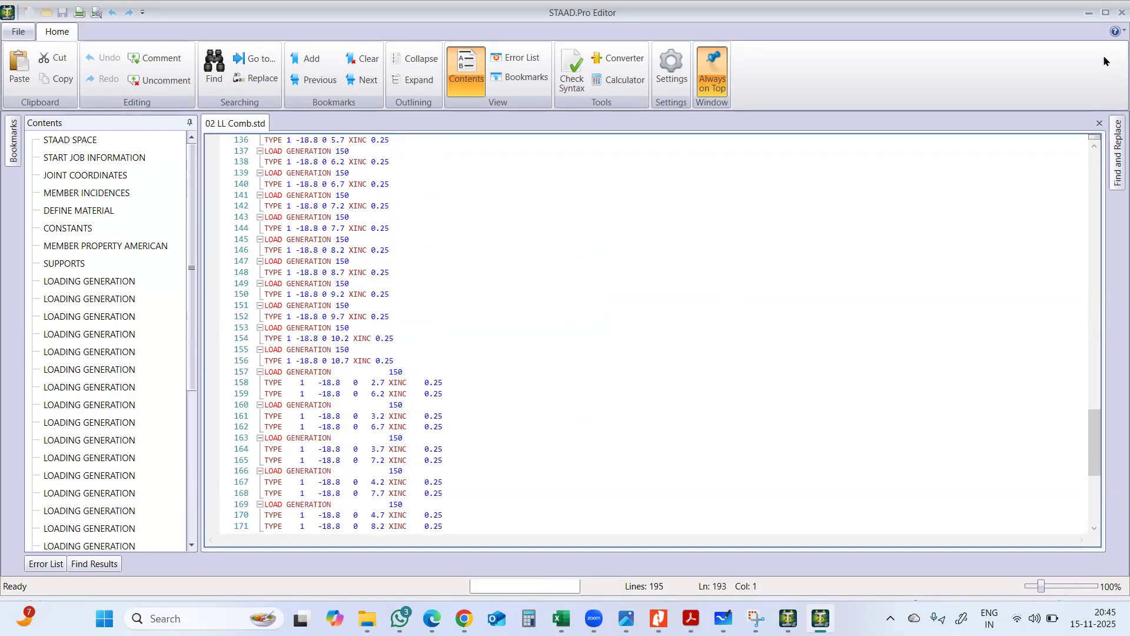
{"action": "left_click", "coordinate": [1122, 12]}
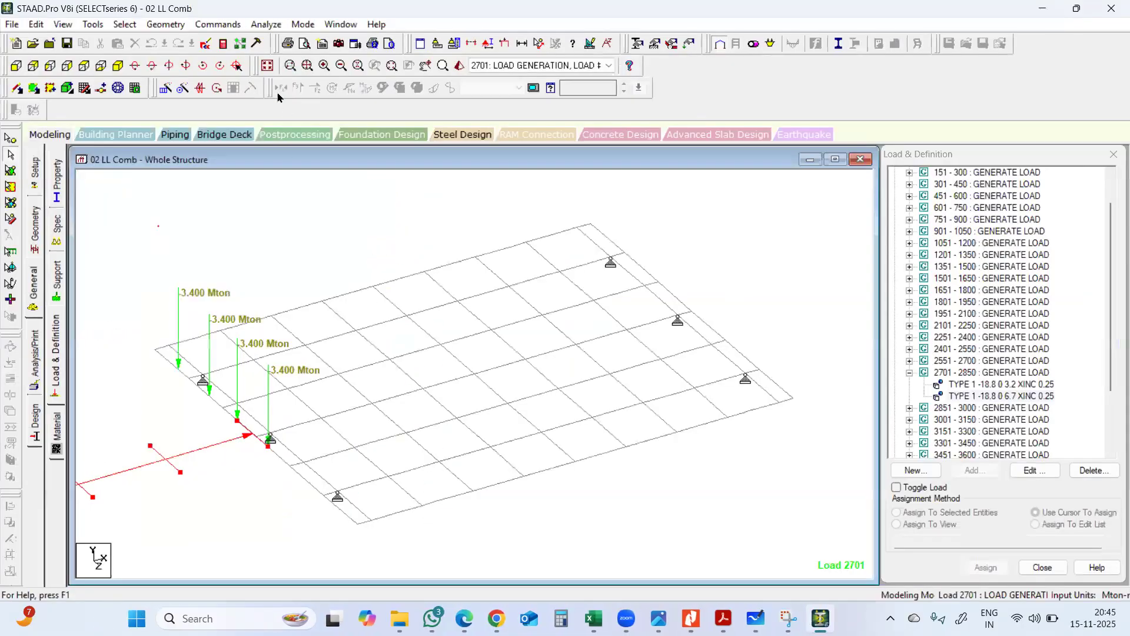
Run the analysis again on the unmodified model and reopen the output file at its error entry
{"action": "left_click", "coordinate": [267, 24]}
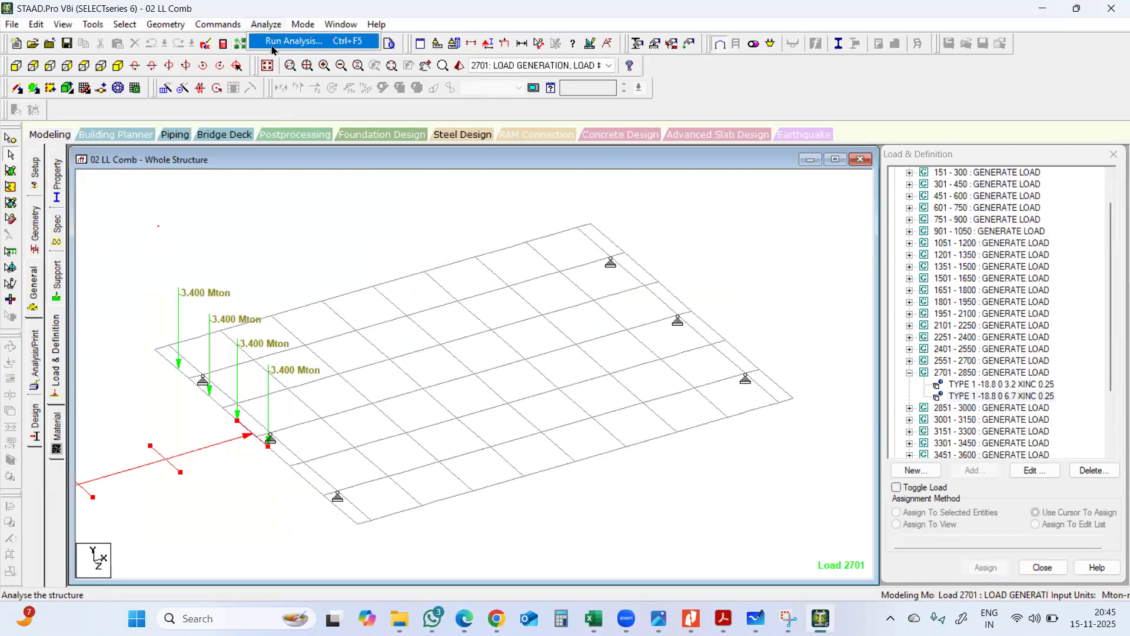
{"action": "left_click", "coordinate": [281, 42]}
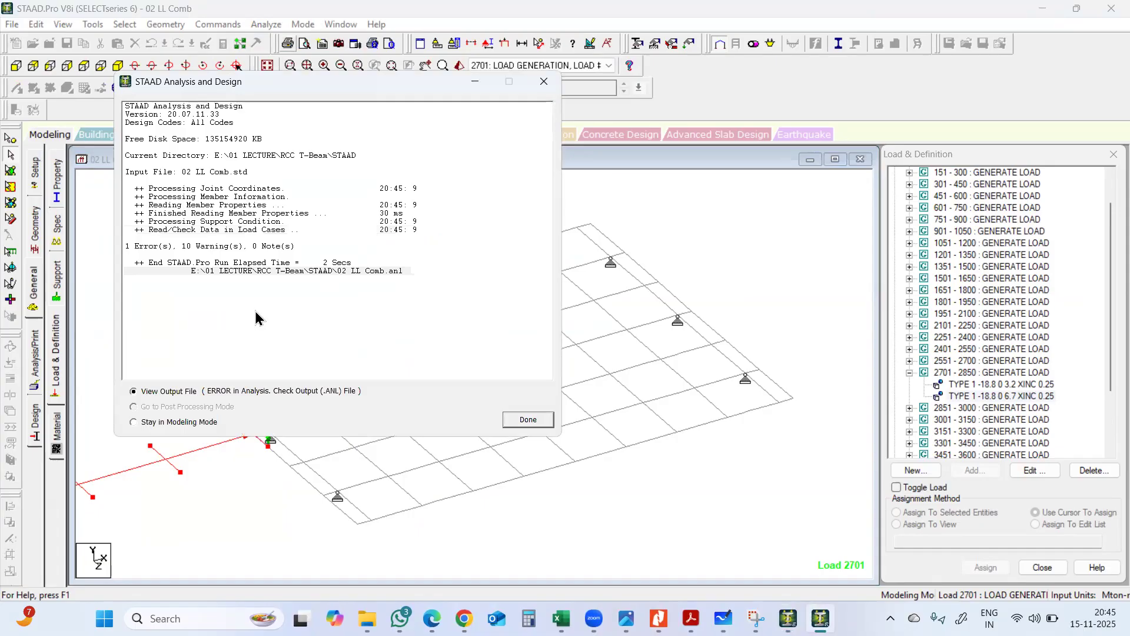
{"action": "left_click", "coordinate": [527, 421]}
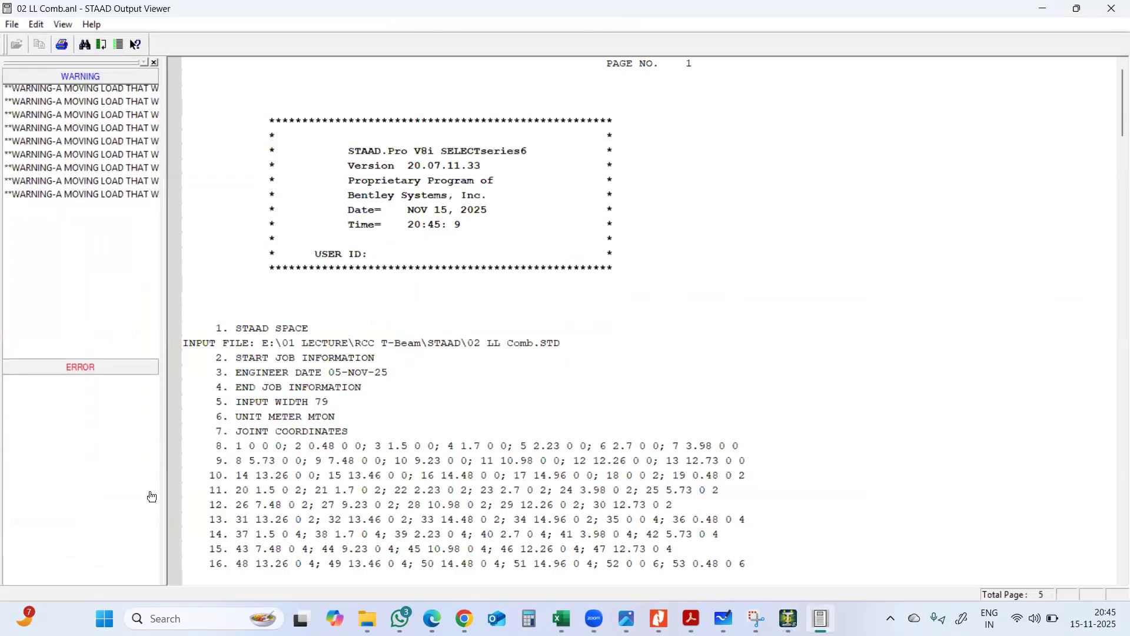
{"action": "left_click", "coordinate": [81, 366]}
{"action": "left_click", "coordinate": [100, 110]}
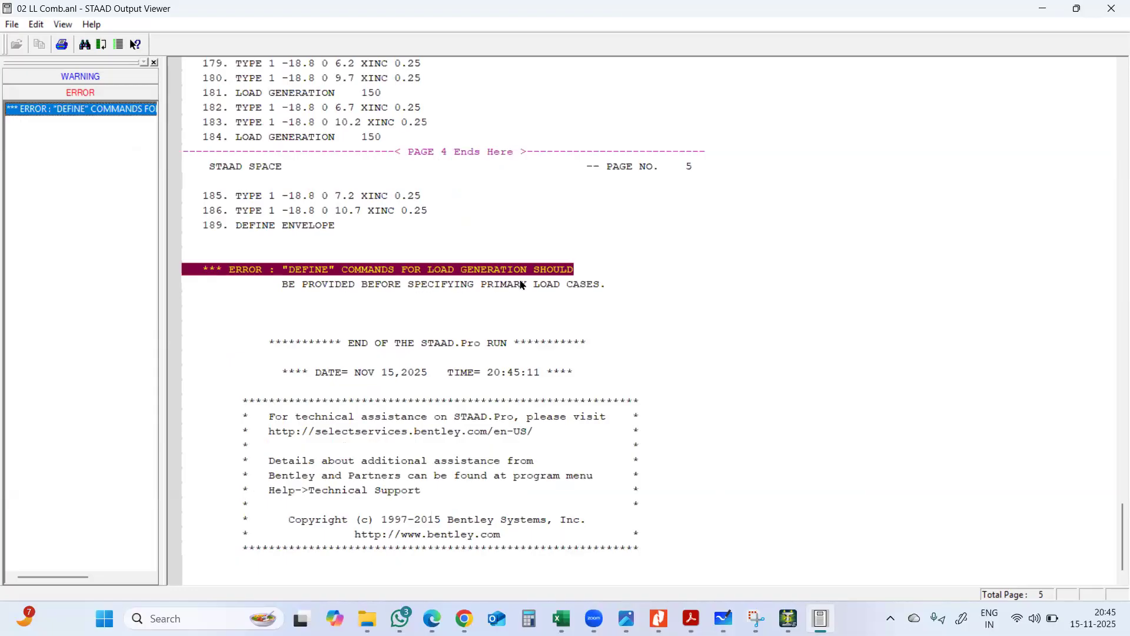
Examine the full error message, DEFINE ENVELOPE, the load generations and the moving load definition in the output, then close the viewer
{"action": "left_click", "coordinate": [389, 288]}
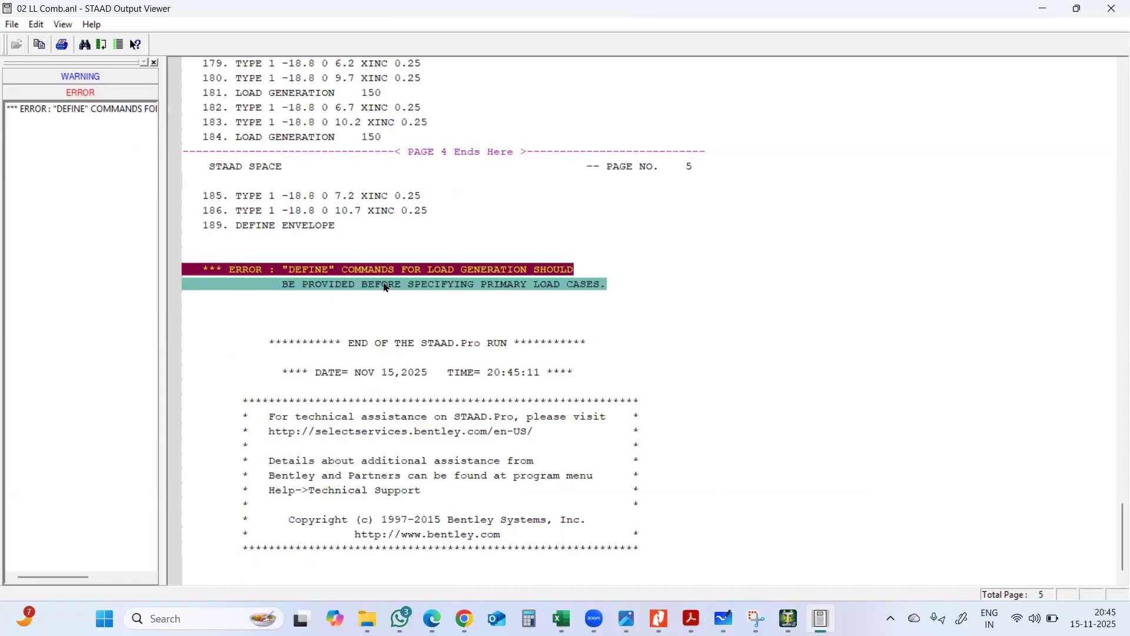
{"action": "scroll", "coordinate": [384, 286], "scroll_direction": "up", "scroll_amount": 3}
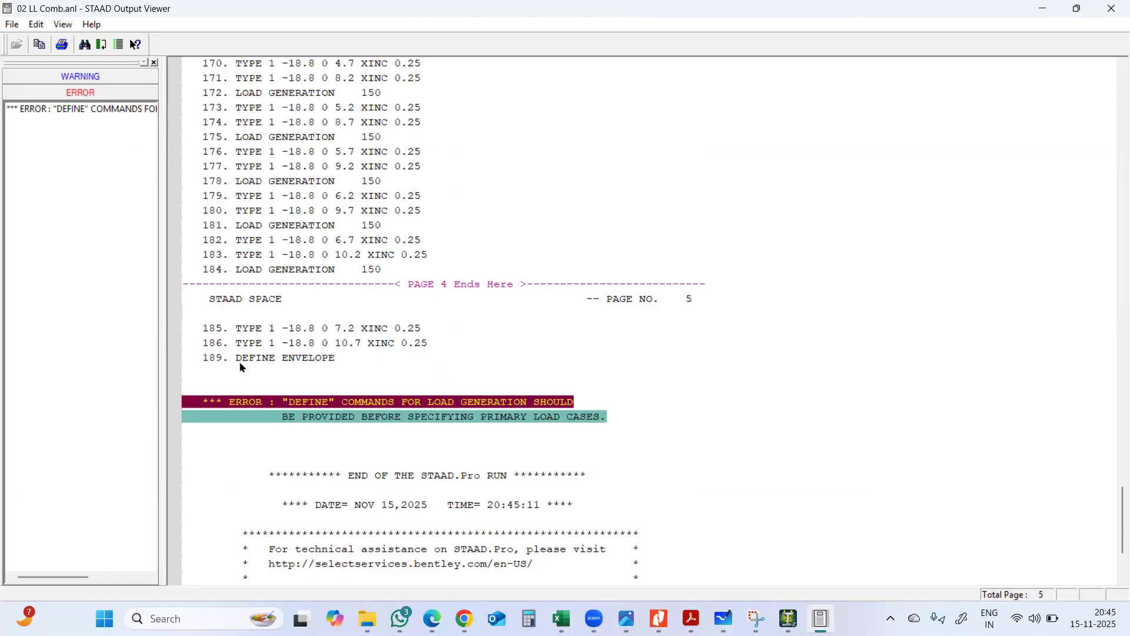
{"action": "scroll", "coordinate": [242, 356], "scroll_direction": "down", "scroll_amount": 3}
{"action": "scroll", "coordinate": [242, 349], "scroll_direction": "up", "scroll_amount": 7}
{"action": "scroll", "coordinate": [243, 355], "scroll_direction": "up", "scroll_amount": 1}
{"action": "scroll", "coordinate": [244, 355], "scroll_direction": "up", "scroll_amount": 1}
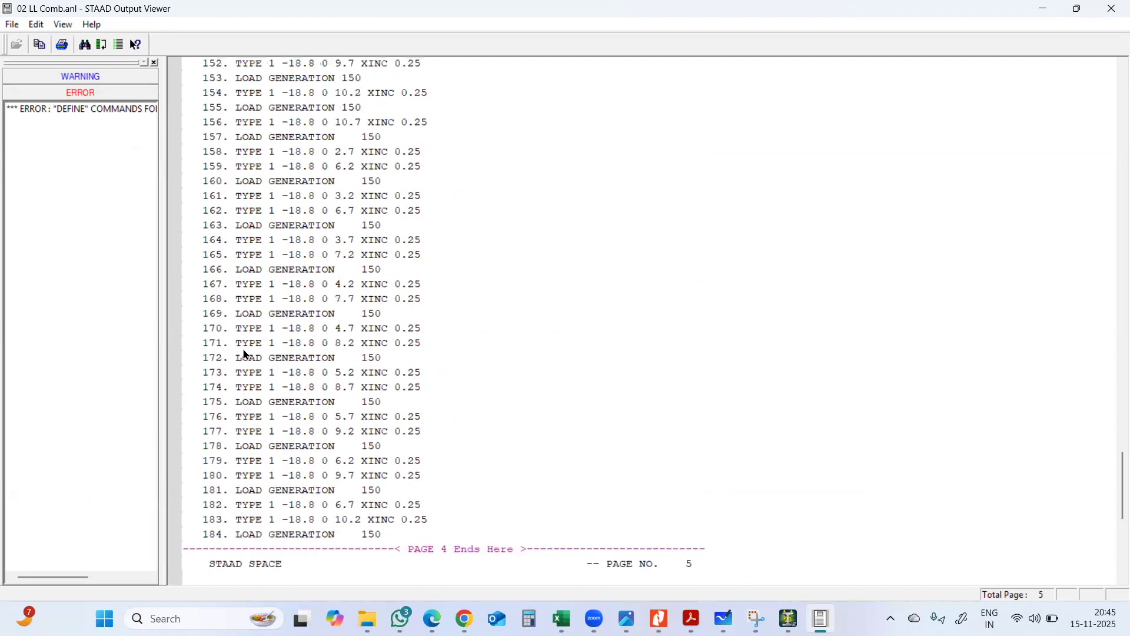
{"action": "scroll", "coordinate": [244, 355], "scroll_direction": "up", "scroll_amount": 14}
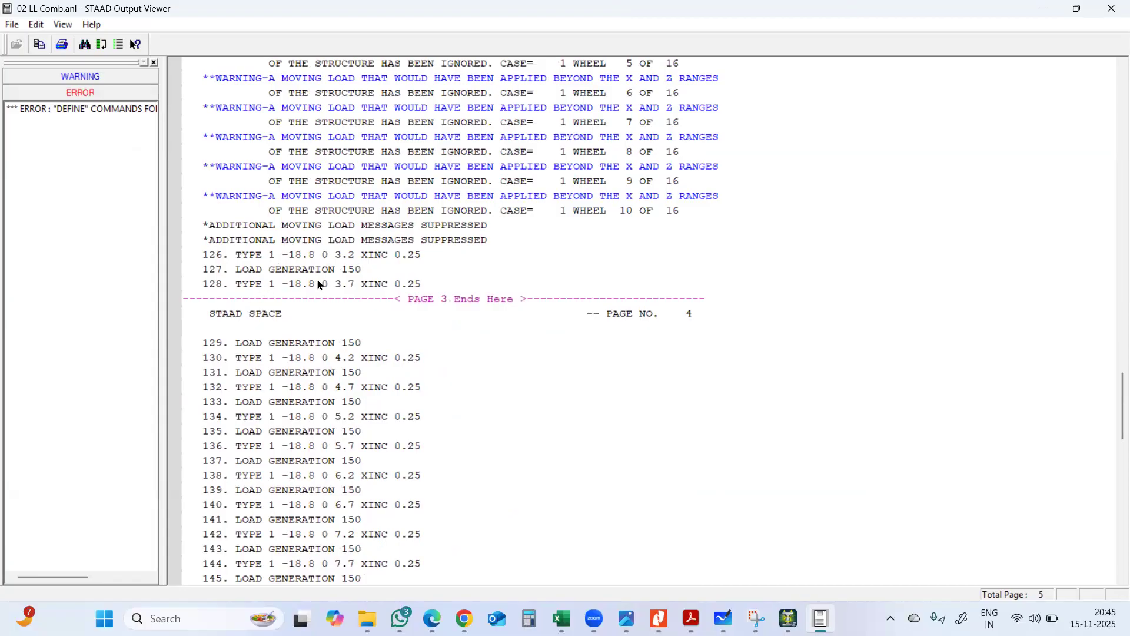
{"action": "scroll", "coordinate": [318, 284], "scroll_direction": "up", "scroll_amount": 8}
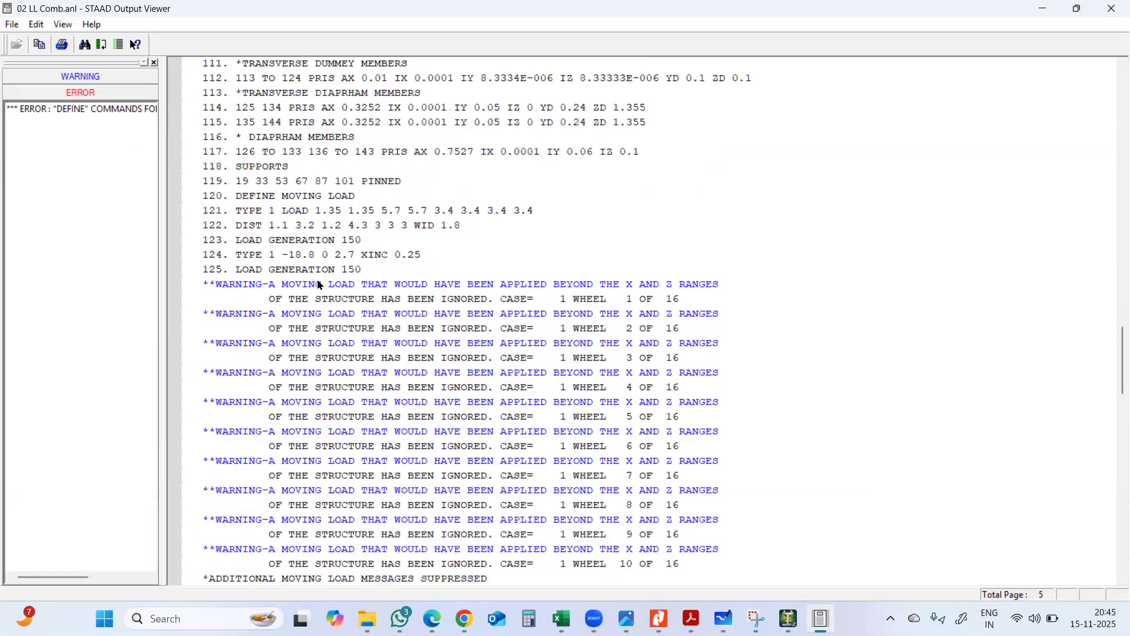
{"action": "scroll", "coordinate": [318, 284], "scroll_direction": "up", "scroll_amount": 1}
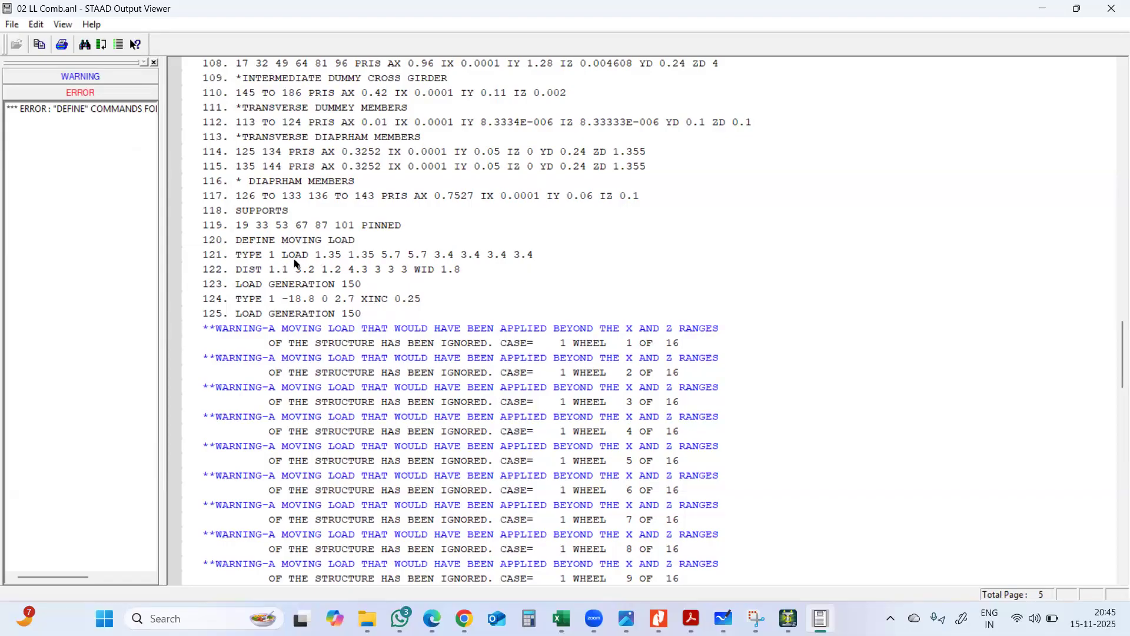
{"action": "scroll", "coordinate": [280, 310], "scroll_direction": "down", "scroll_amount": 6}
{"action": "scroll", "coordinate": [280, 310], "scroll_direction": "down", "scroll_amount": 17}
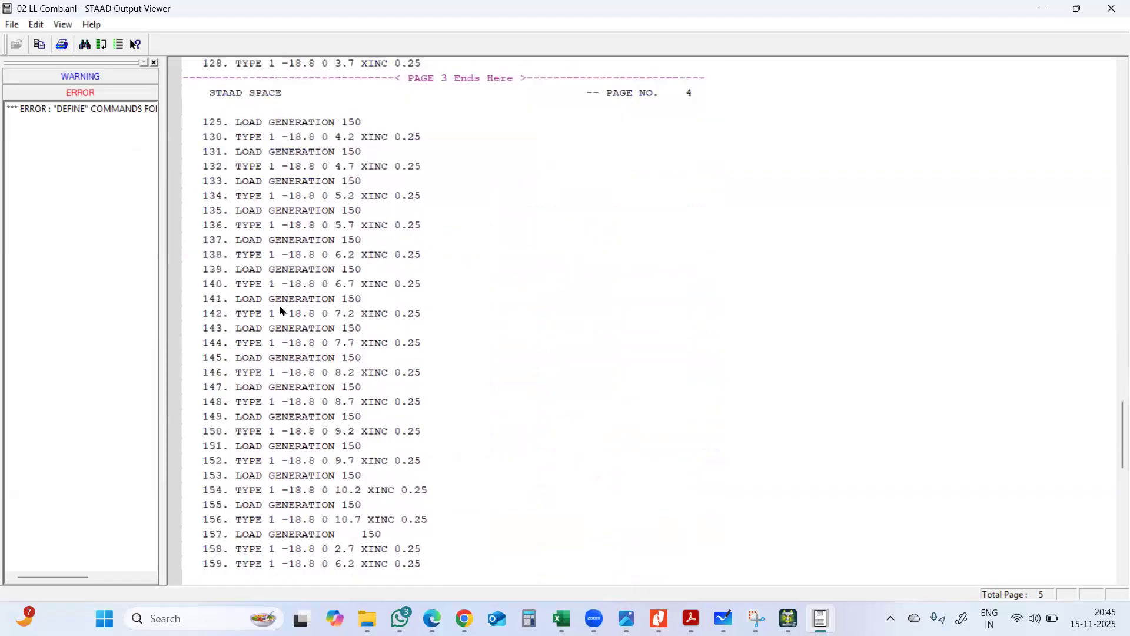
{"action": "scroll", "coordinate": [280, 311], "scroll_direction": "down", "scroll_amount": 9}
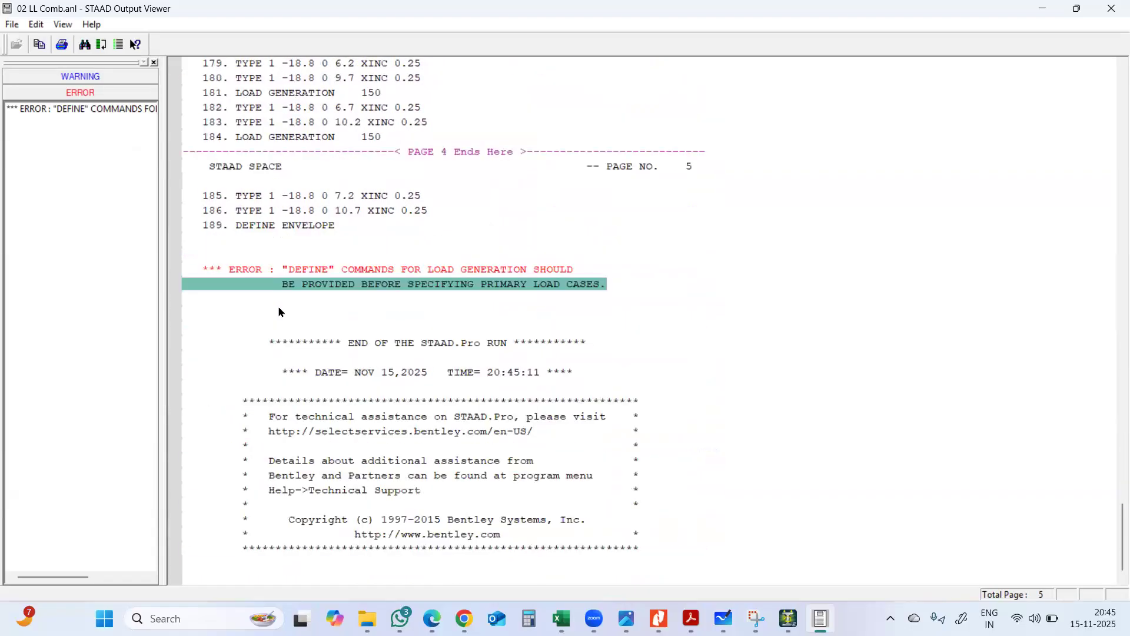
{"action": "left_click", "coordinate": [1113, 10]}
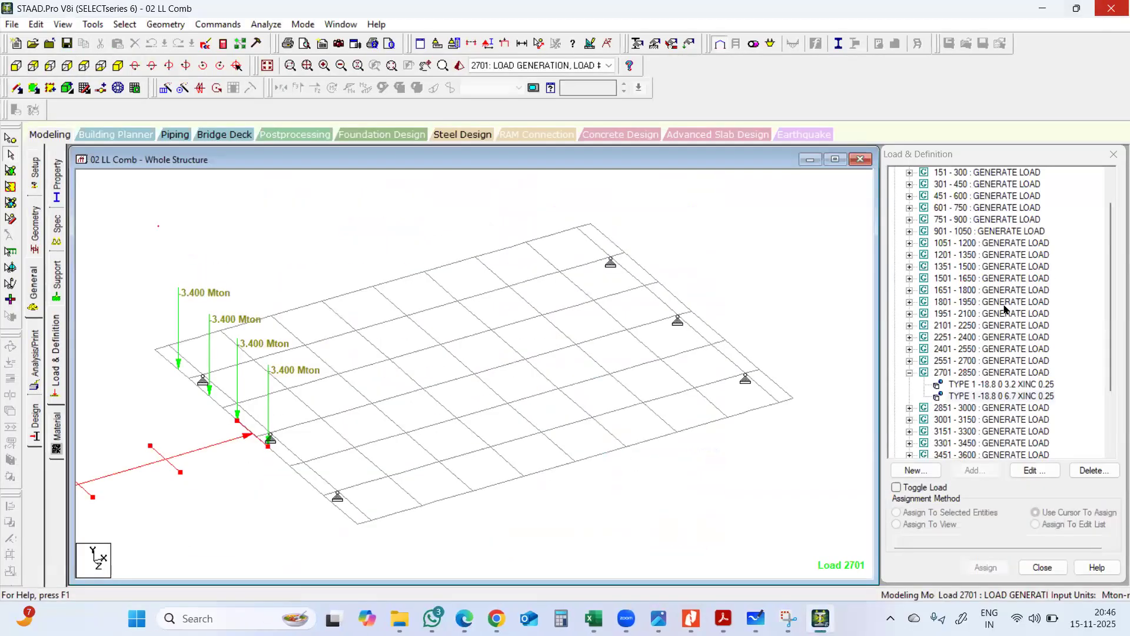
Delete ENVELOPE 2 TYPE STRENGTH from the load envelopes
{"action": "scroll", "coordinate": [1001, 310], "scroll_direction": "down", "scroll_amount": 3}
{"action": "left_click", "coordinate": [995, 431]}
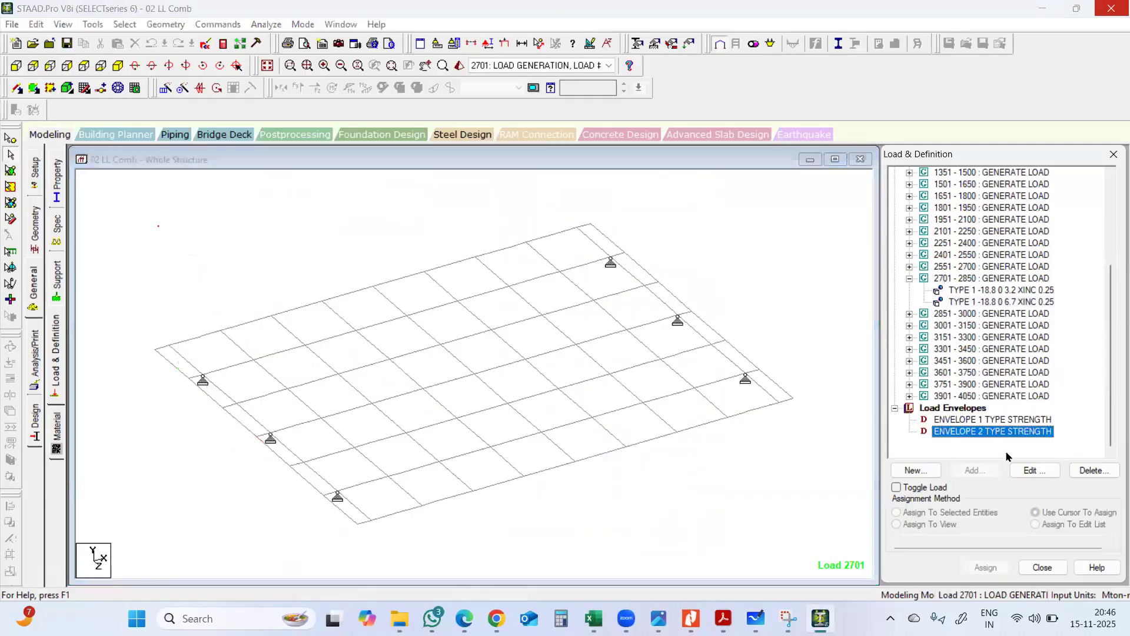
{"action": "left_click", "coordinate": [1094, 470]}
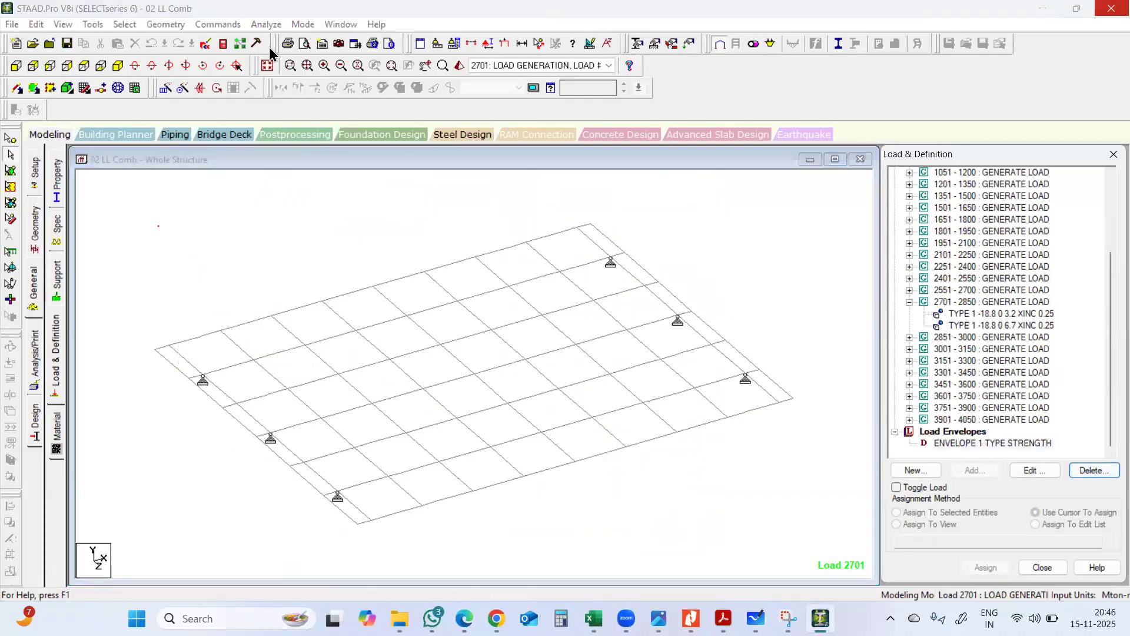
Save the modified structure, run the analysis and open the resulting output file
{"action": "left_click", "coordinate": [268, 27]}
{"action": "left_click", "coordinate": [285, 41]}
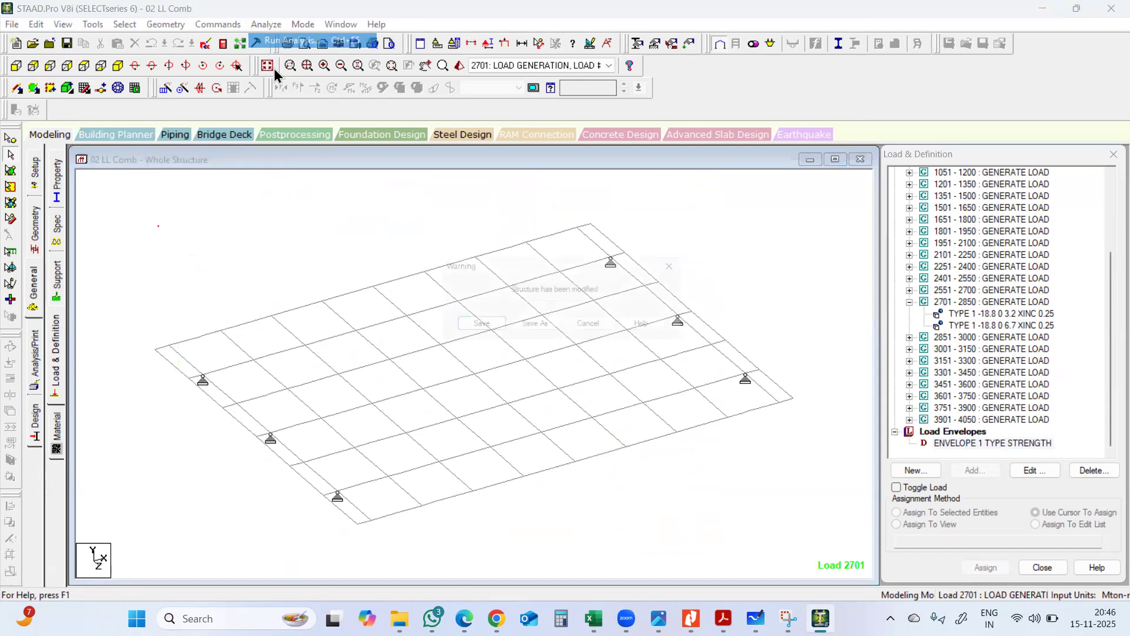
{"action": "left_click", "coordinate": [478, 325]}
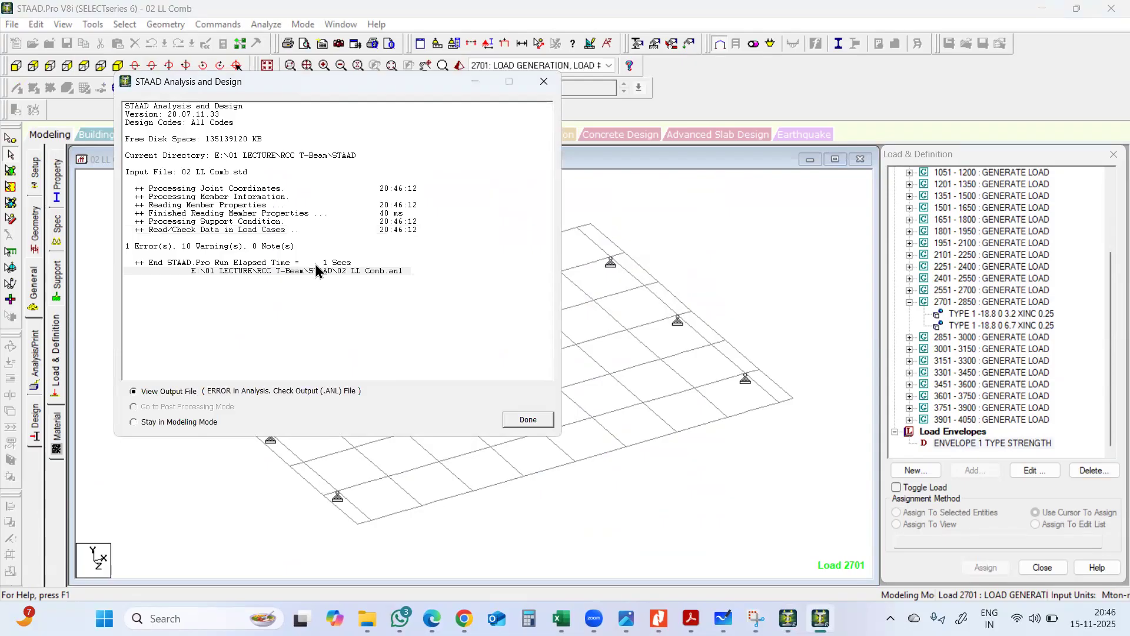
{"action": "left_click", "coordinate": [536, 422]}
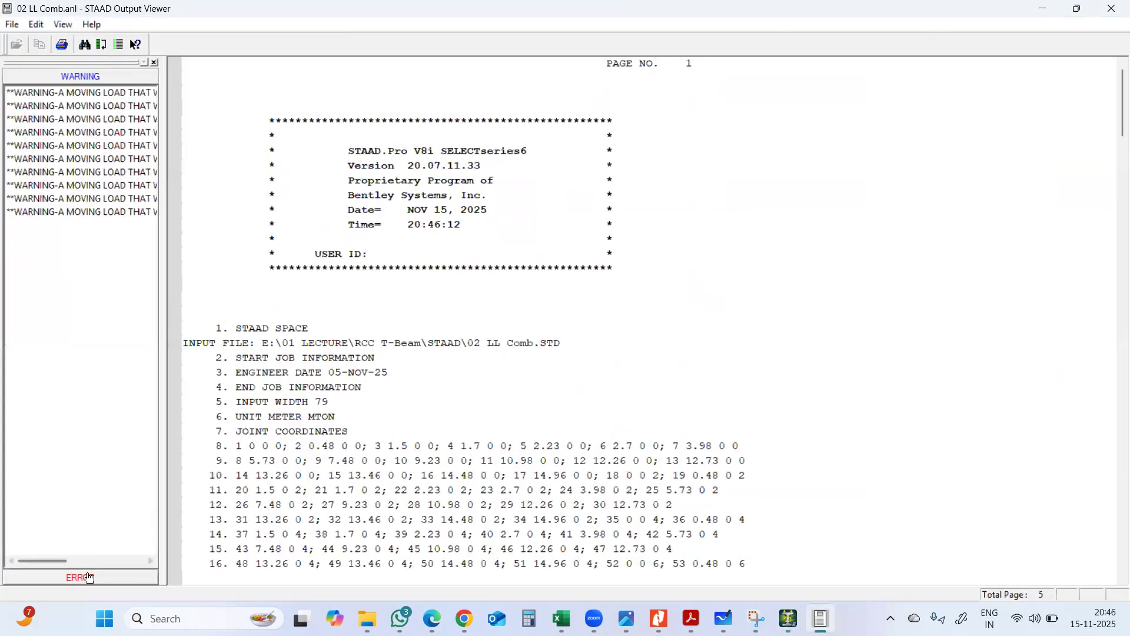
Examine the error entry in the output, close the viewer and the model, and switch to the STAAD folder in File Explorer
{"action": "left_click", "coordinate": [87, 577]}
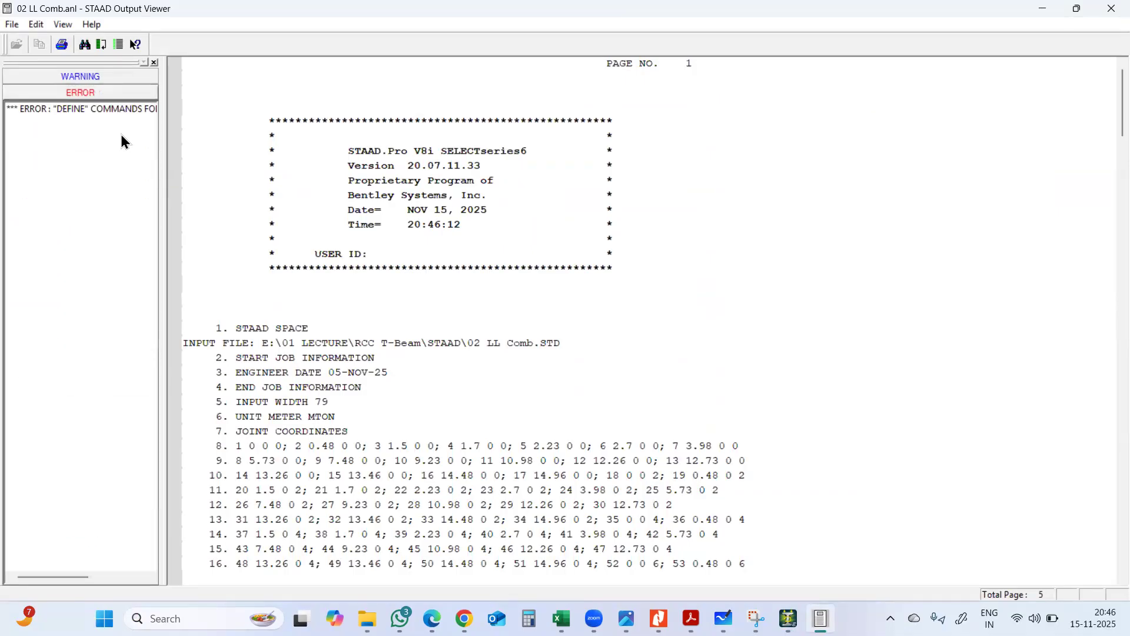
{"action": "left_click", "coordinate": [126, 111]}
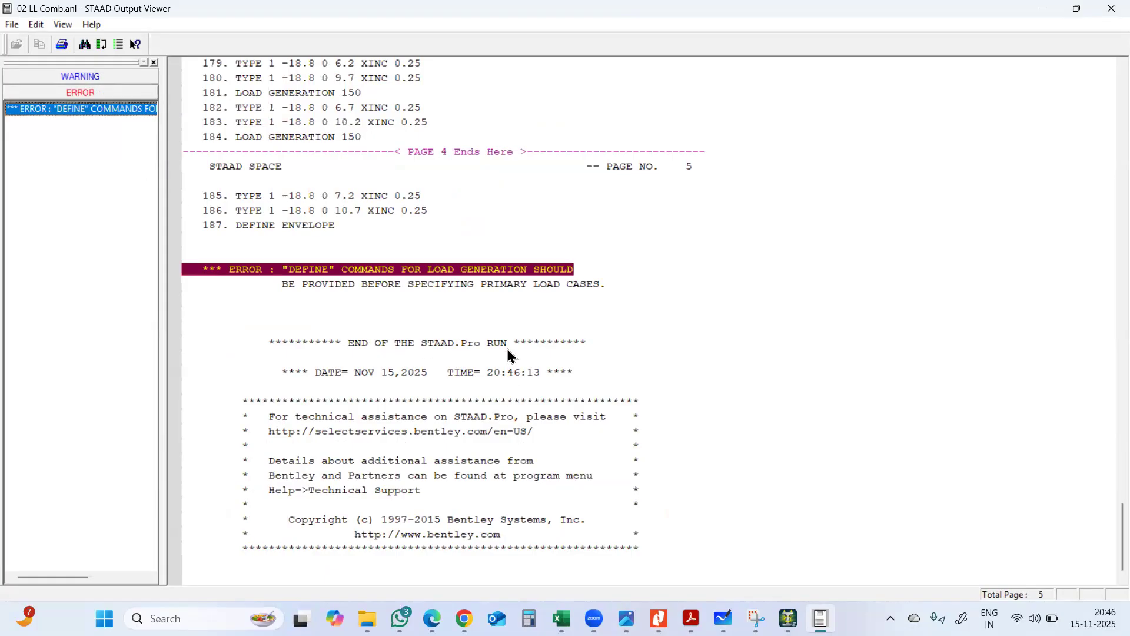
{"action": "scroll", "coordinate": [507, 349], "scroll_direction": "up", "scroll_amount": 5}
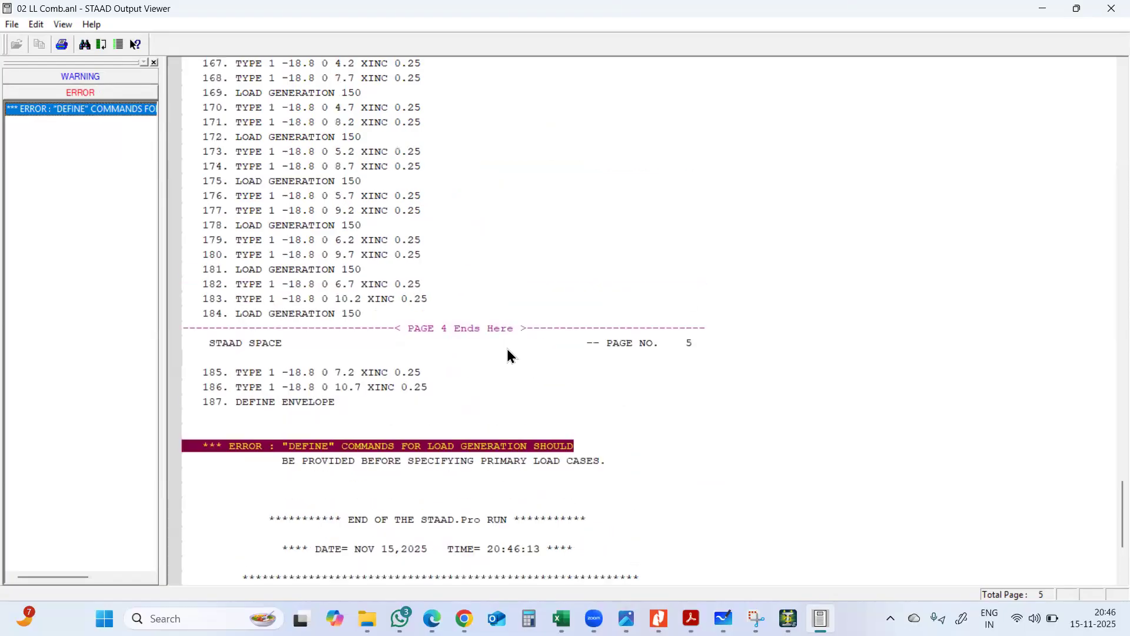
{"action": "left_click", "coordinate": [1109, 9]}
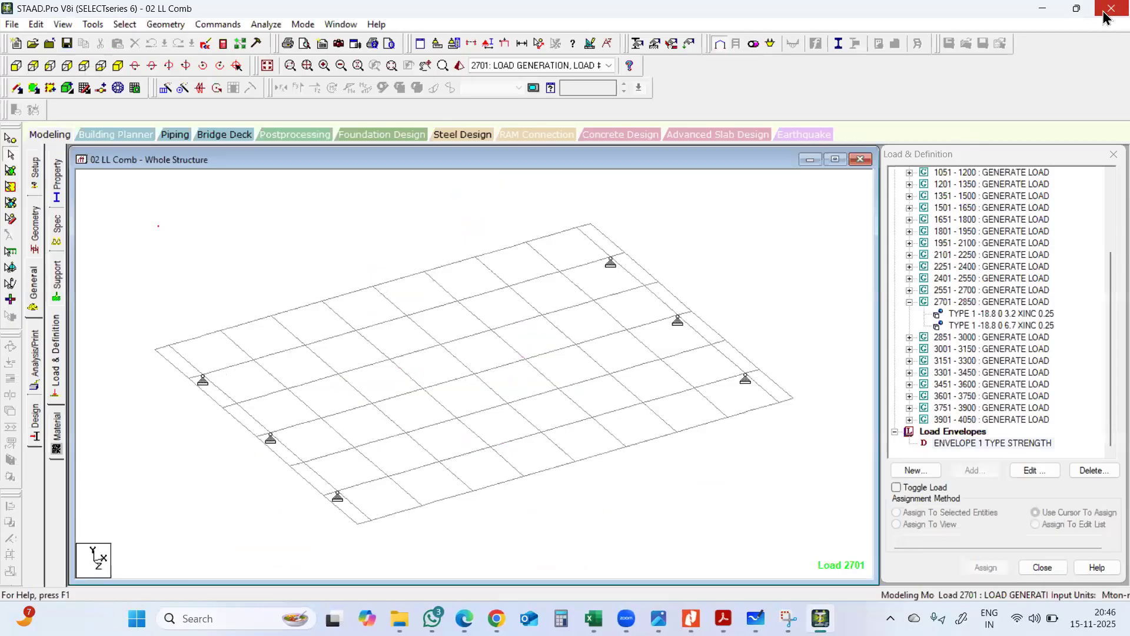
{"action": "left_click", "coordinate": [1105, 13]}
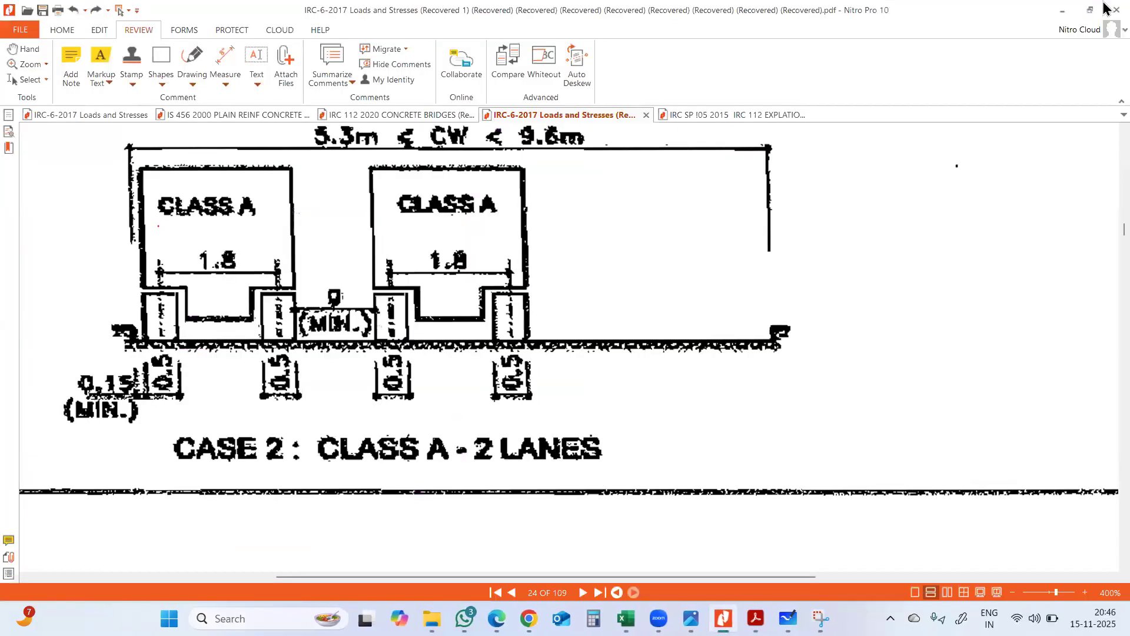
{"action": "left_click", "coordinate": [1062, 12]}
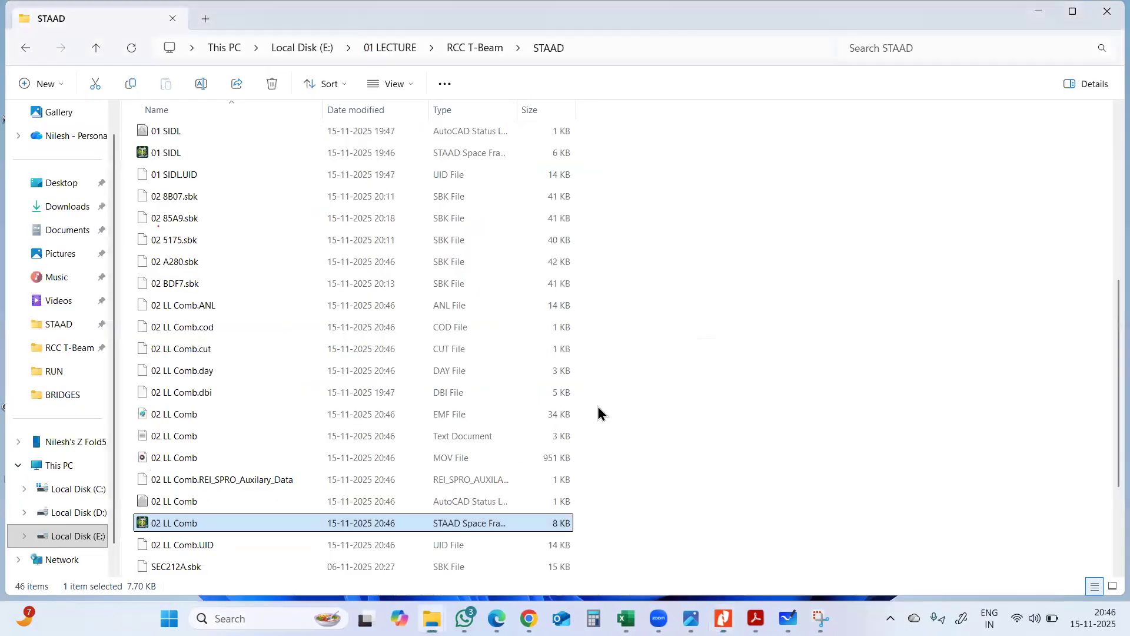
{"action": "right_click", "coordinate": [196, 528]}
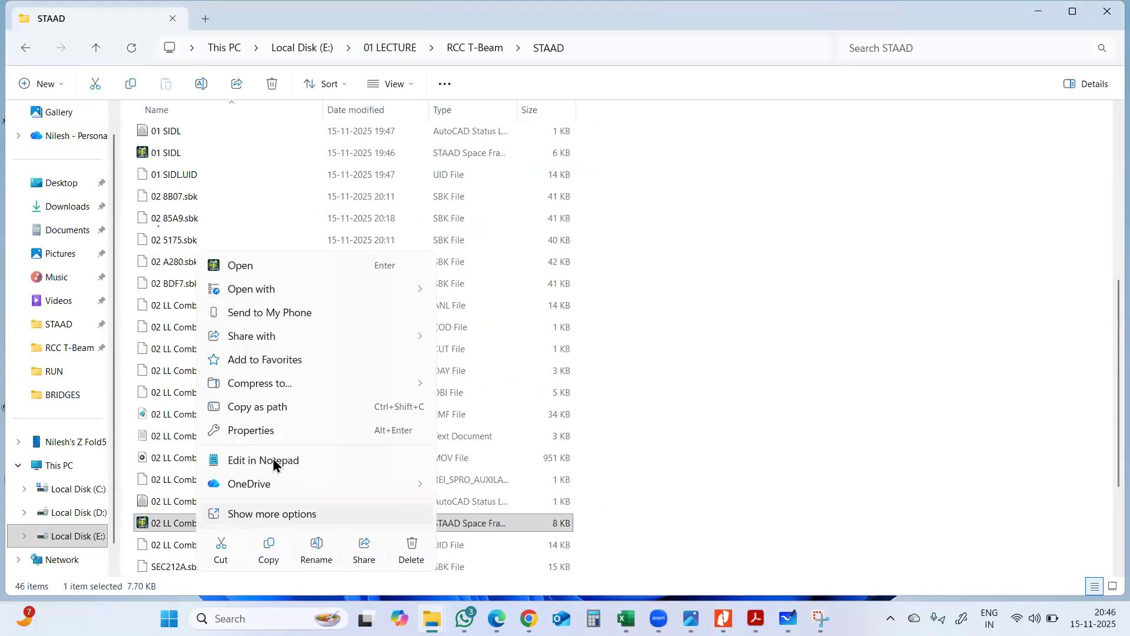
{"action": "left_click", "coordinate": [259, 514]}
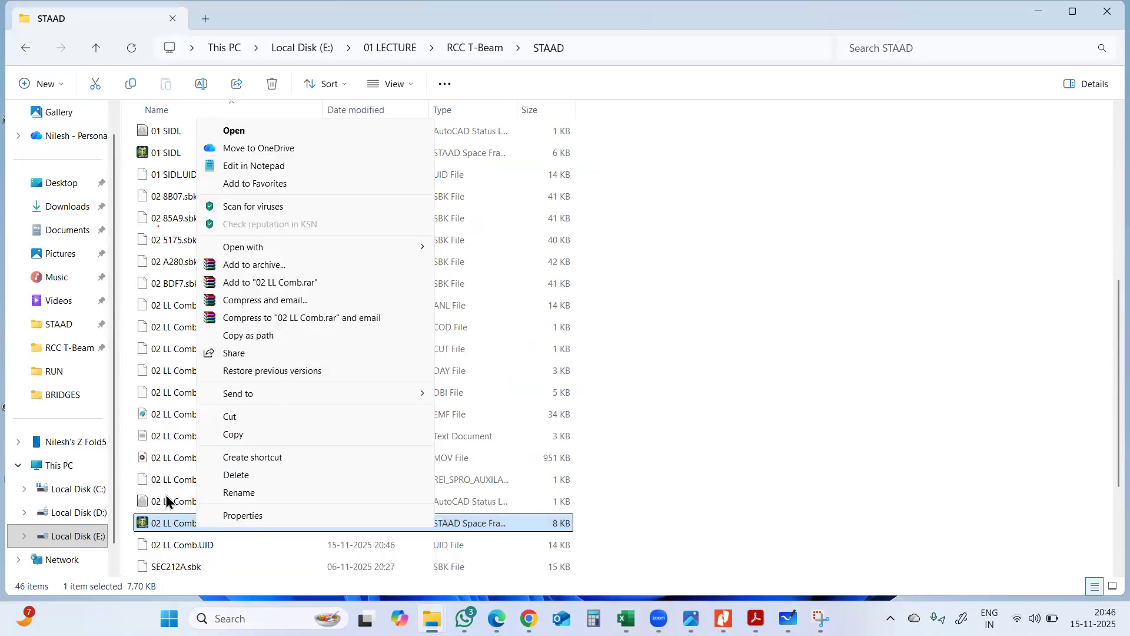
{"action": "left_click", "coordinate": [172, 530]}
{"action": "right_click", "coordinate": [172, 530]}
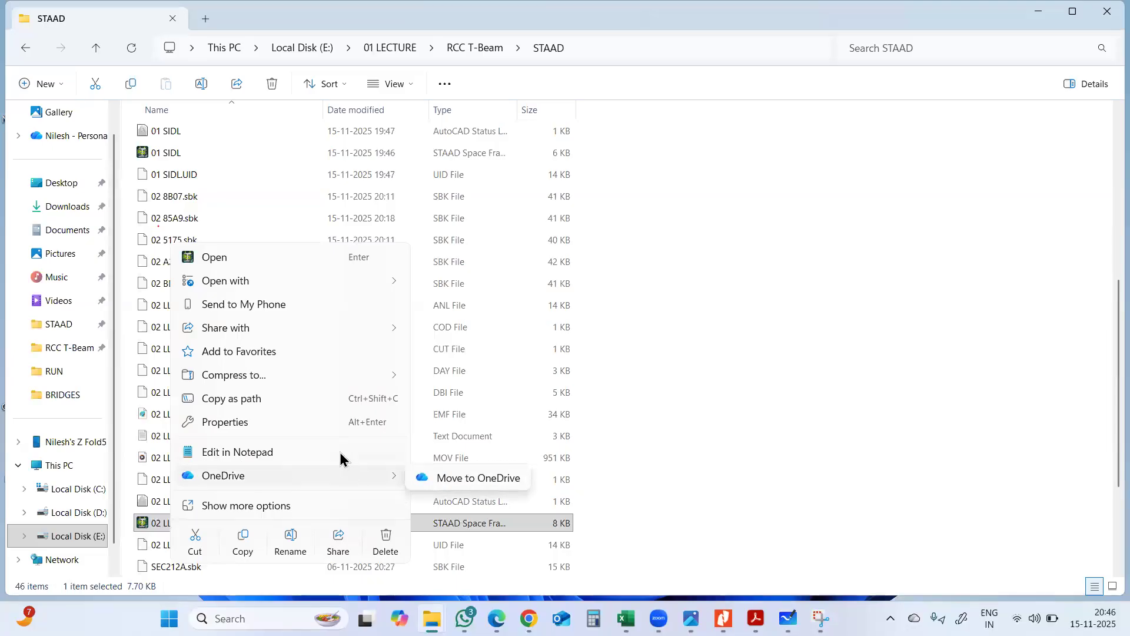
{"action": "scroll", "coordinate": [916, 405], "scroll_direction": "down", "scroll_amount": 3}
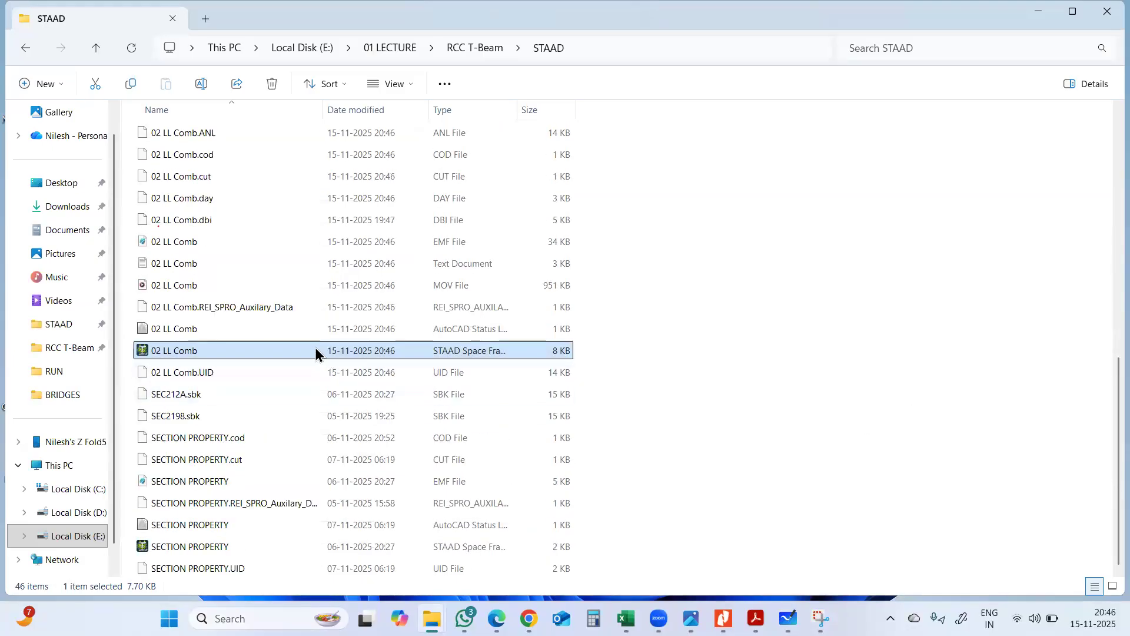
Rename the 02 LL Comb STAAD model file as 02 LL CLASS A
{"action": "right_click", "coordinate": [316, 349]}
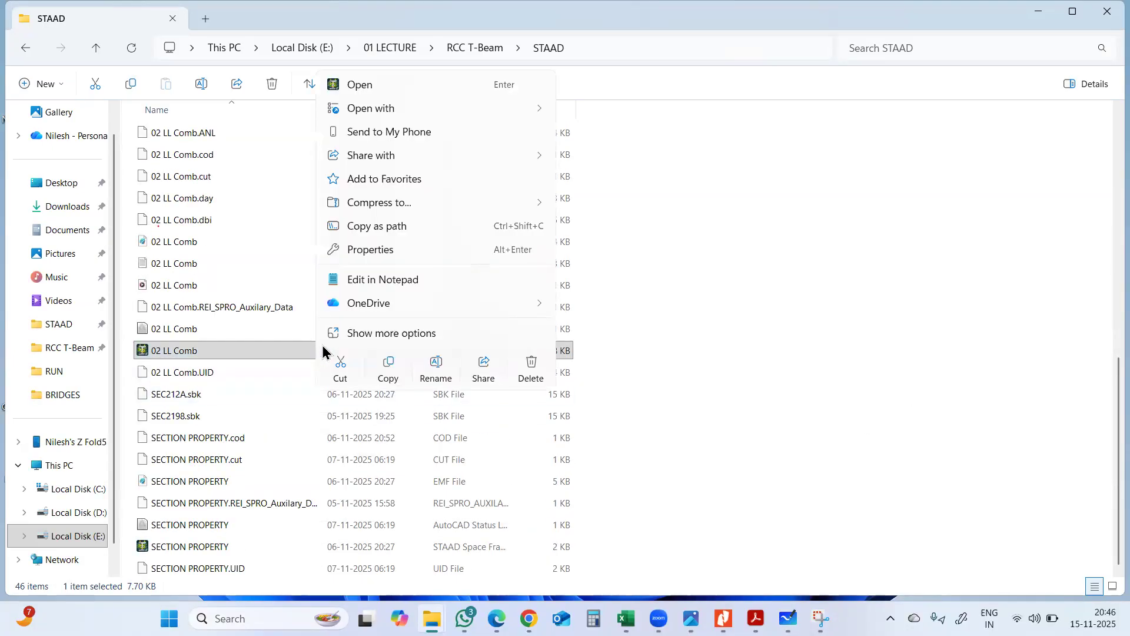
{"action": "left_click", "coordinate": [436, 366]}
{"action": "key", "text": "End"}
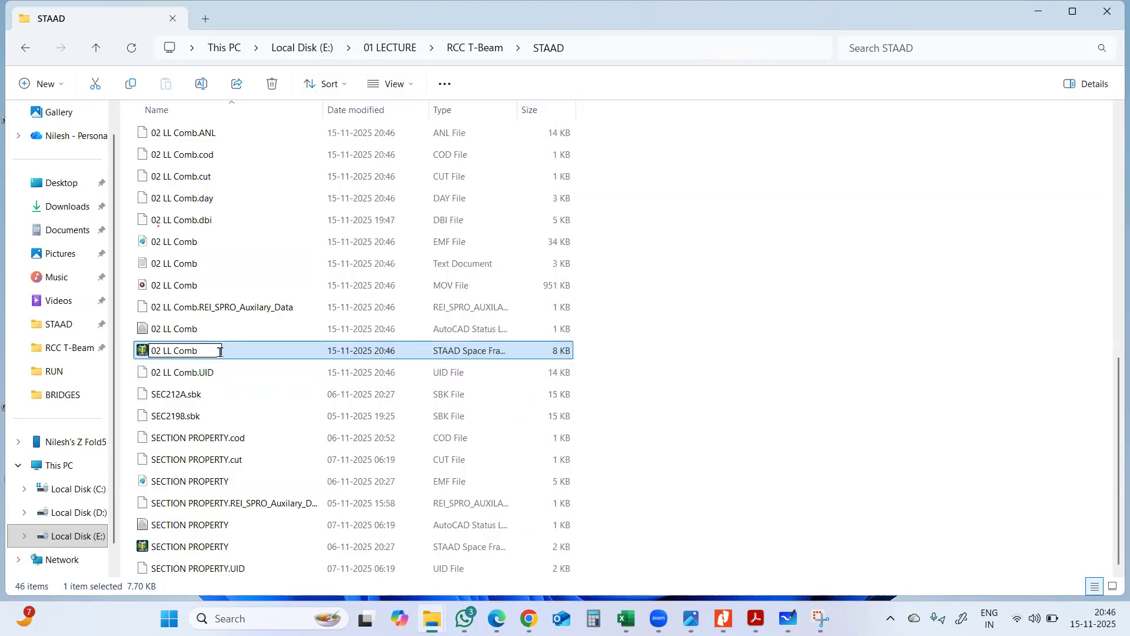
{"action": "key", "text": "BackSpace"}
{"action": "key", "text": "BackSpace"}
{"action": "key", "text": "BackSpace"}
{"action": "key", "text": "BackSpace"}
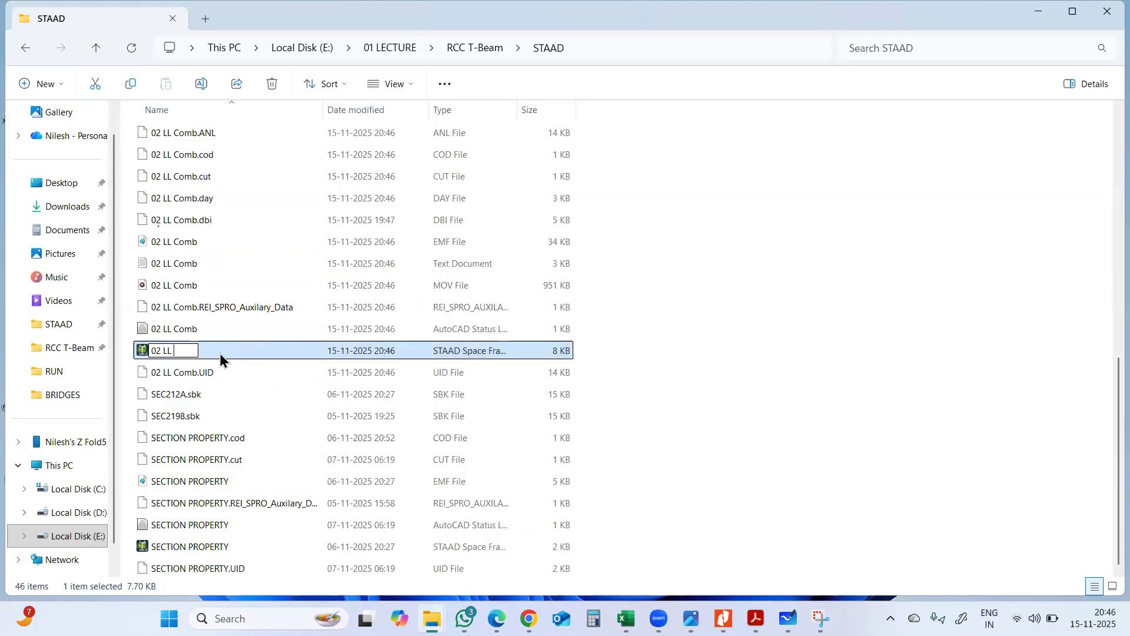
{"action": "type", "text": "CLASS A"}
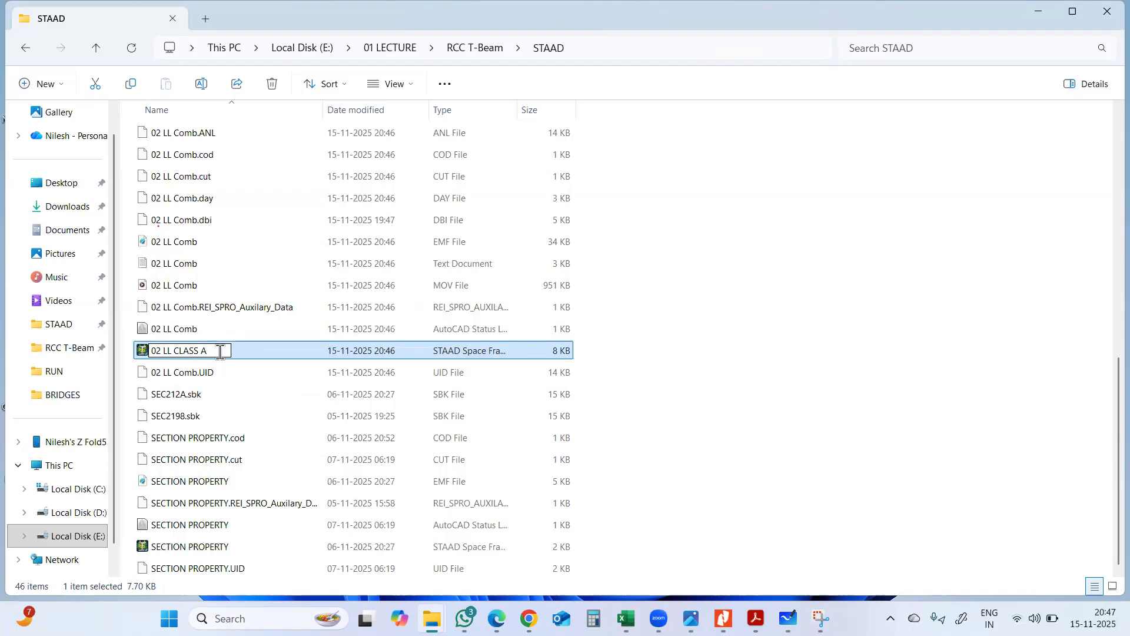
{"action": "key", "text": "Return"}
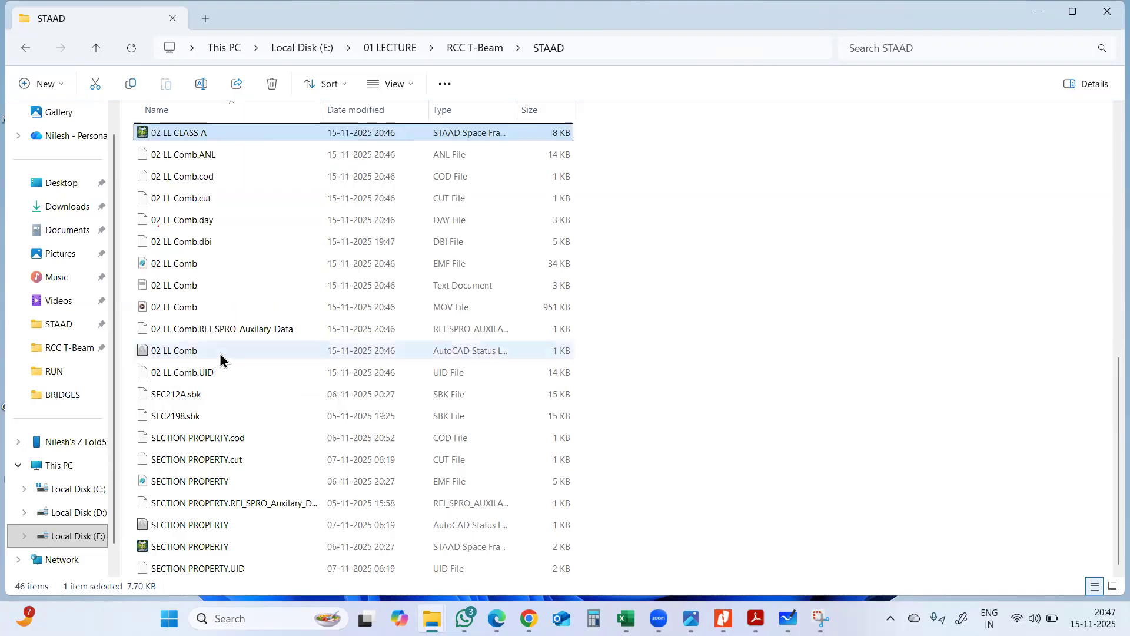
Duplicate the 02 LL CLASS A model file within the same folder
{"action": "right_click", "coordinate": [245, 133]}
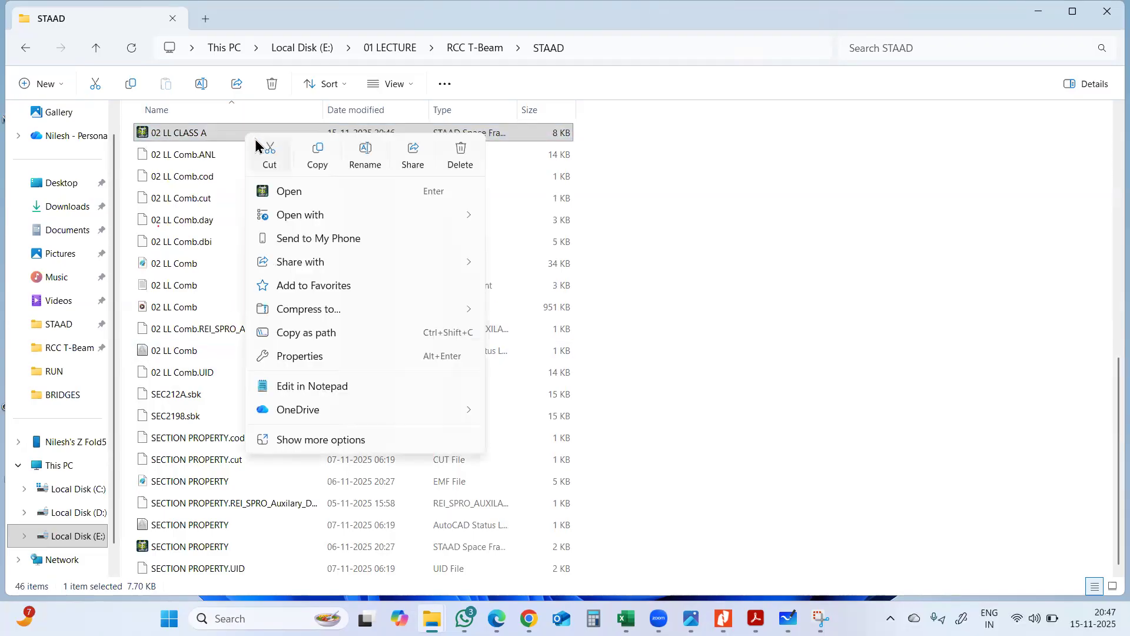
{"action": "left_click", "coordinate": [312, 158]}
{"action": "right_click", "coordinate": [651, 167]}
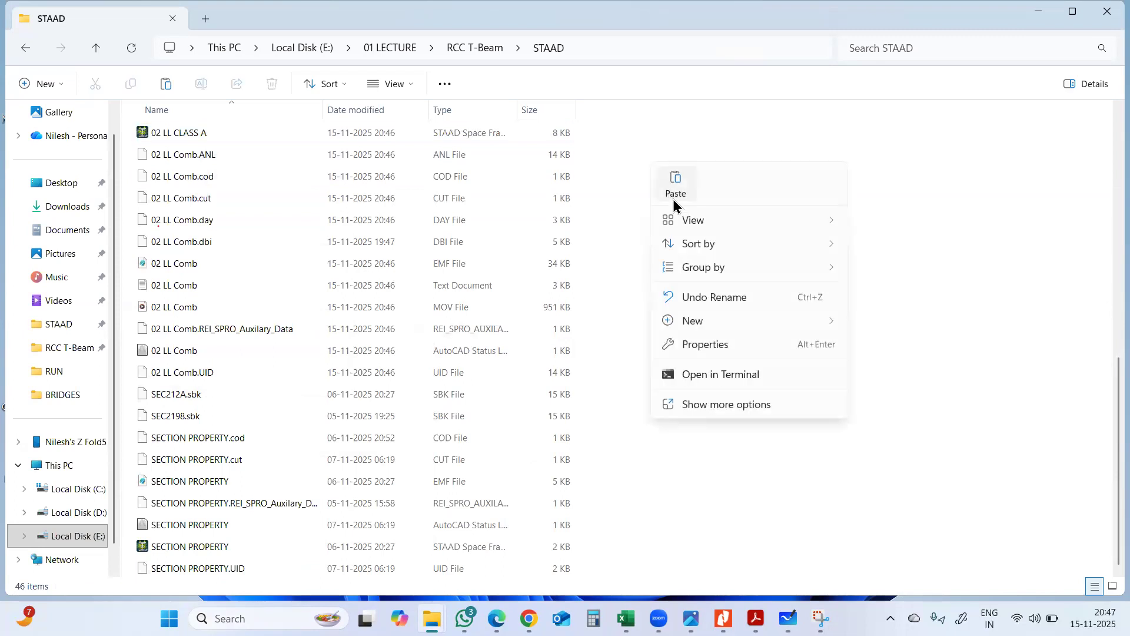
{"action": "left_click", "coordinate": [677, 183]}
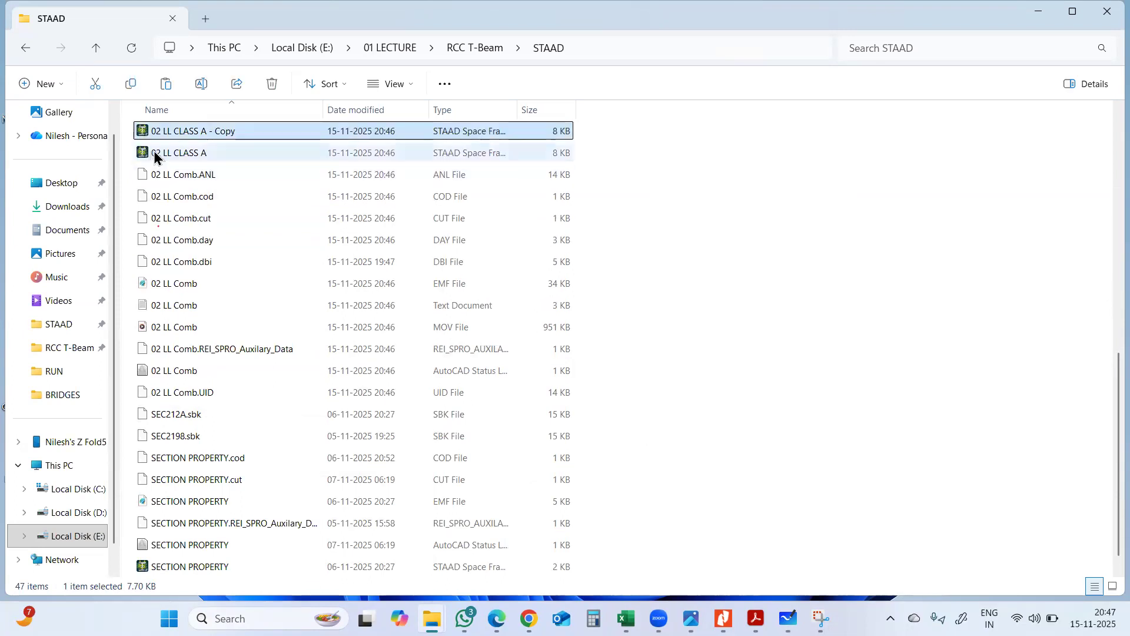
Rename the copied model file as 02 LL CLASS 2A
{"action": "right_click", "coordinate": [207, 131]}
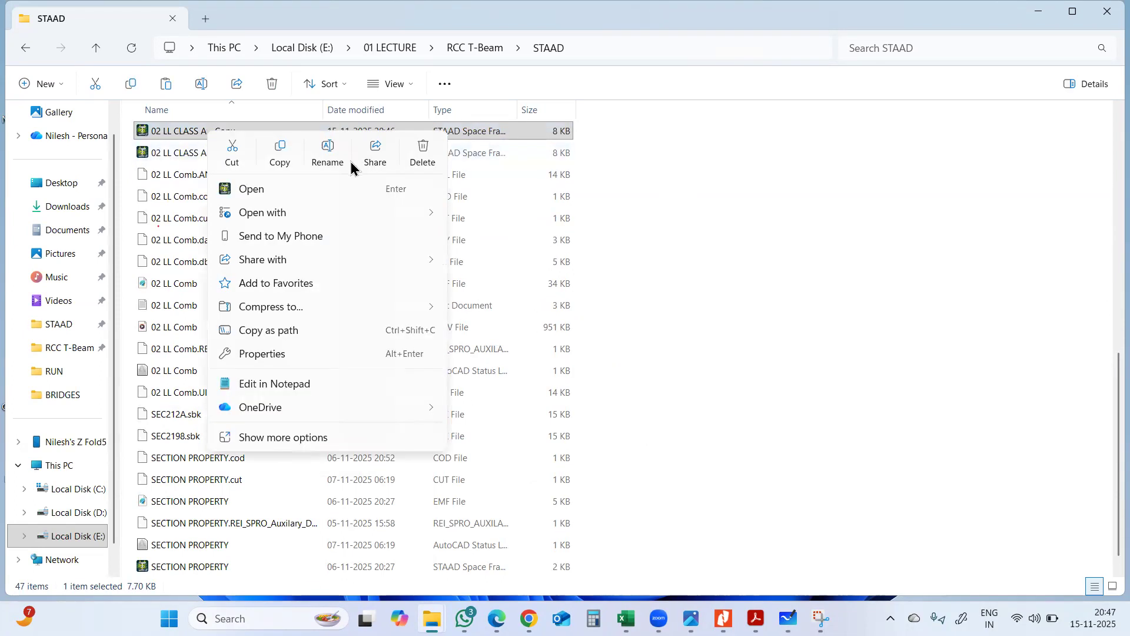
{"action": "left_click", "coordinate": [326, 150]}
{"action": "left_click_drag", "start_coordinate": [200, 130], "coordinate": [248, 142]}
{"action": "type", "text": "2 LL CLASS 2"}
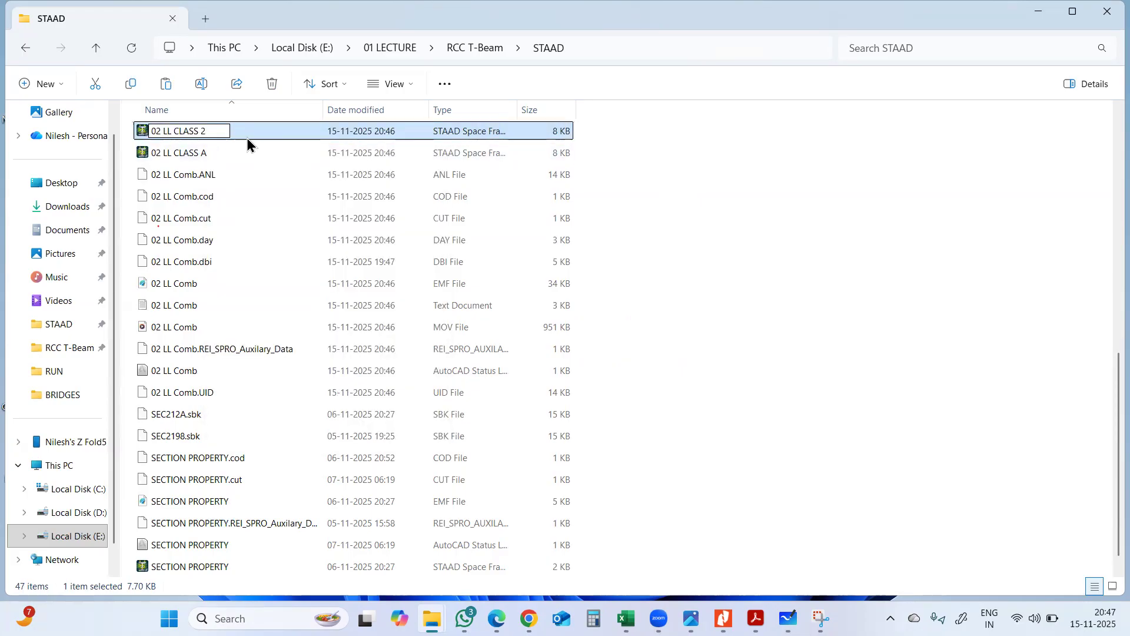
{"action": "type", "text": "A"}
{"action": "key", "text": "Return"}
Open 02 LL CLASS 2A in STAAD.Pro and delete all load generations and the DEFINE ENVELOPE block from its input command file
{"action": "double_click", "coordinate": [235, 141]}
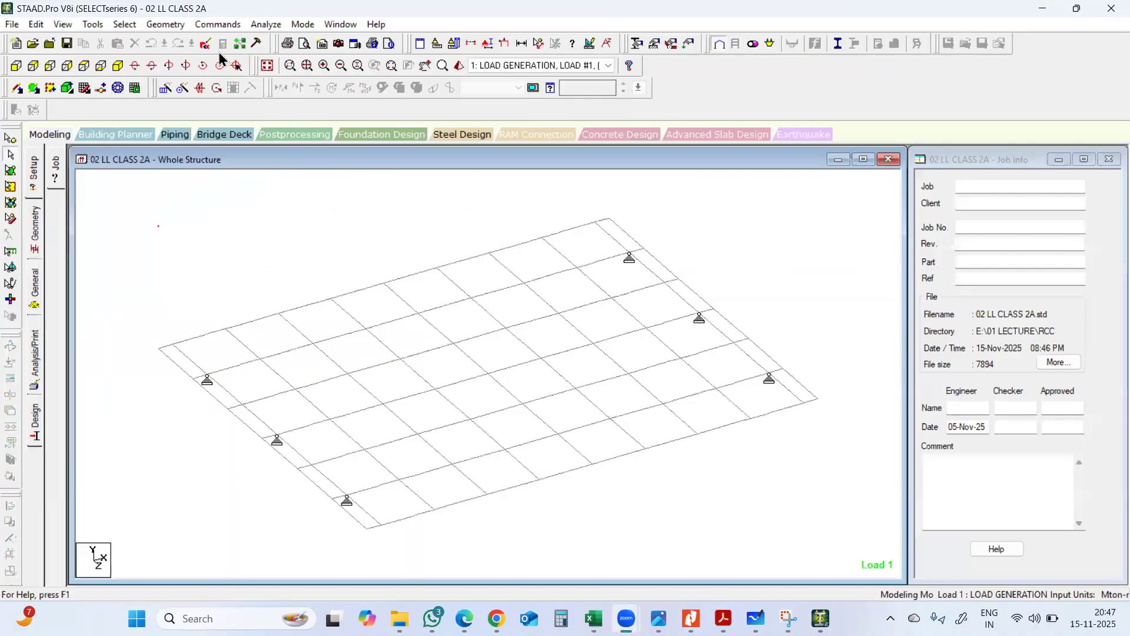
{"action": "left_click", "coordinate": [206, 46]}
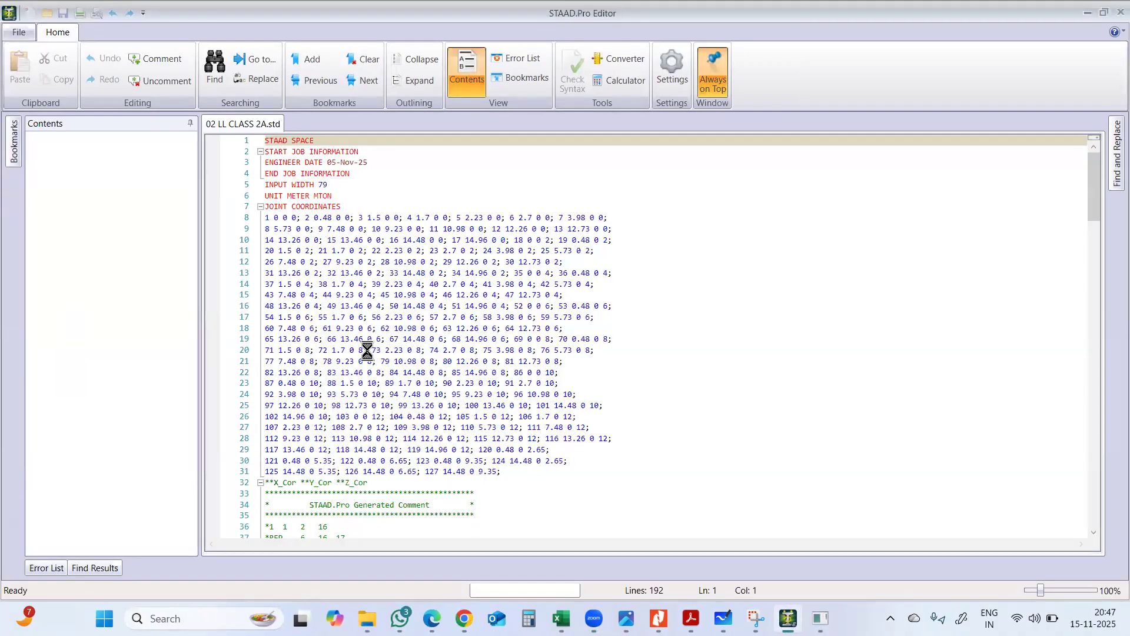
{"action": "scroll", "coordinate": [374, 336], "scroll_direction": "down", "scroll_amount": 20}
{"action": "scroll", "coordinate": [366, 348], "scroll_direction": "down", "scroll_amount": 15}
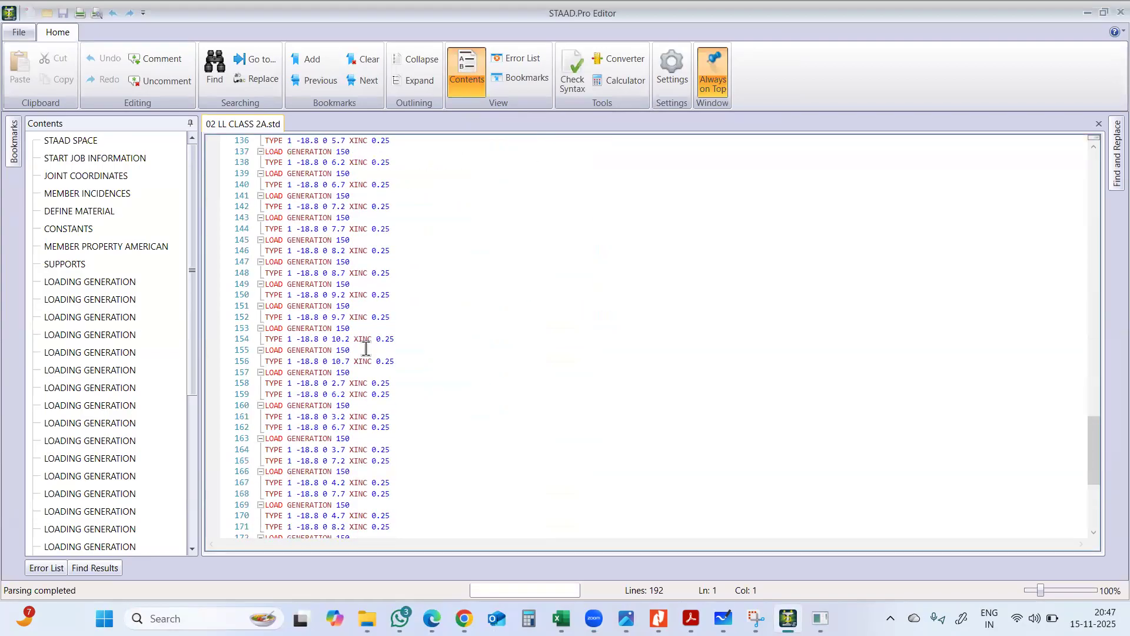
{"action": "scroll", "coordinate": [366, 348], "scroll_direction": "up", "scroll_amount": 5}
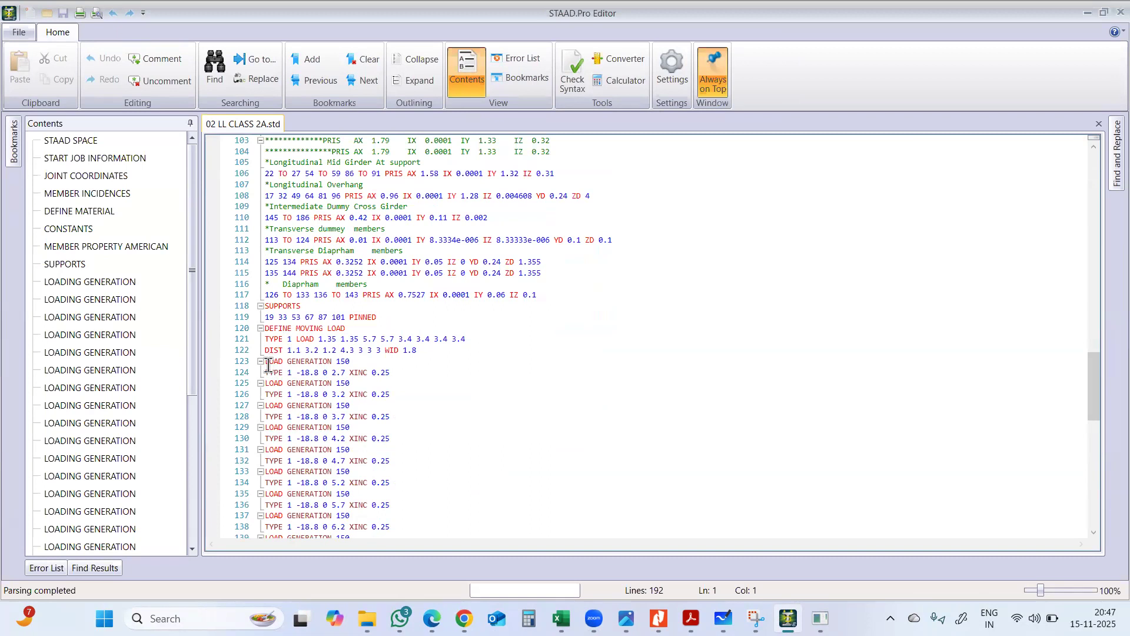
{"action": "left_click_drag", "start_coordinate": [267, 365], "coordinate": [433, 494]}
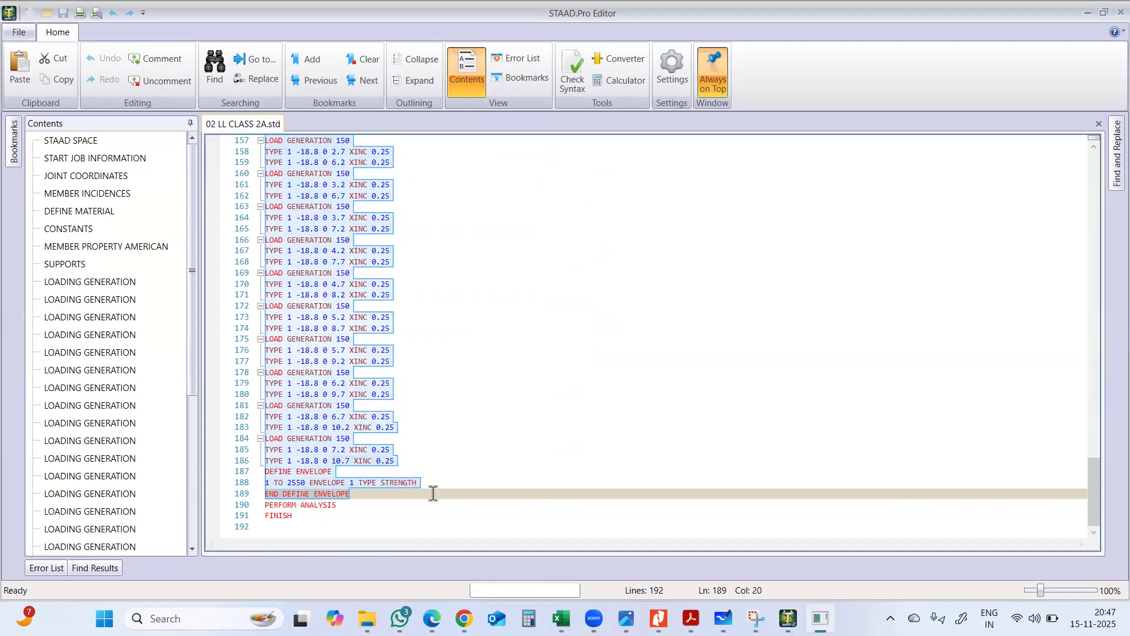
{"action": "key", "text": "Delete"}
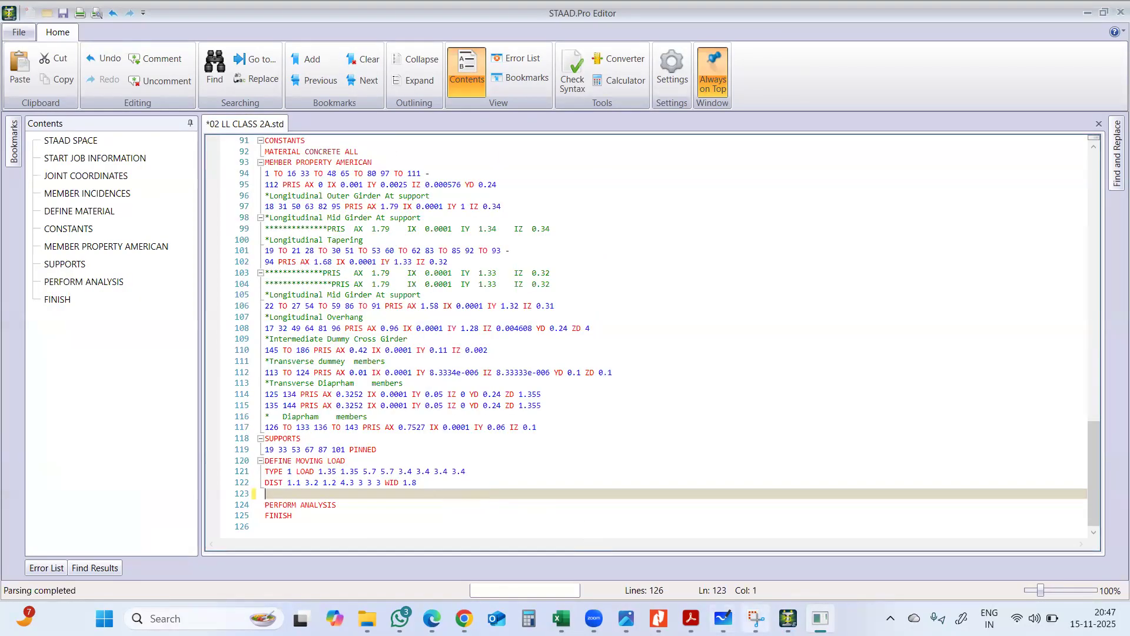
Copy the two-lane Class A load generation rows starting at A21 on the C A-A sheet of the Load Generation Master workbook
{"action": "mouse_move", "coordinate": [788, 618]}
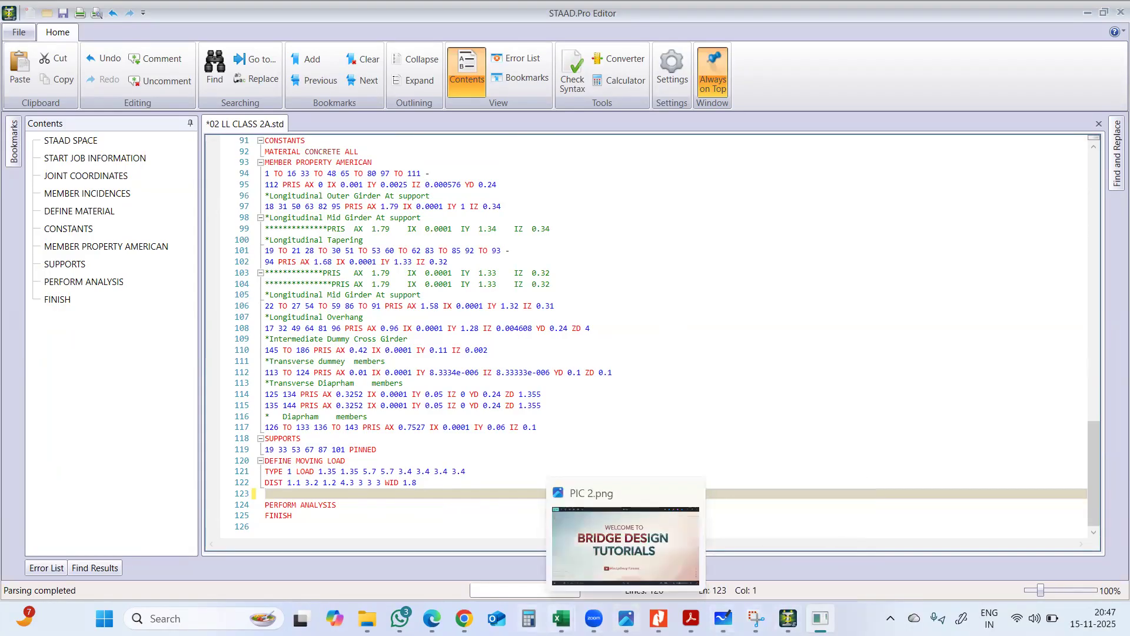
{"action": "mouse_move", "coordinate": [561, 618]}
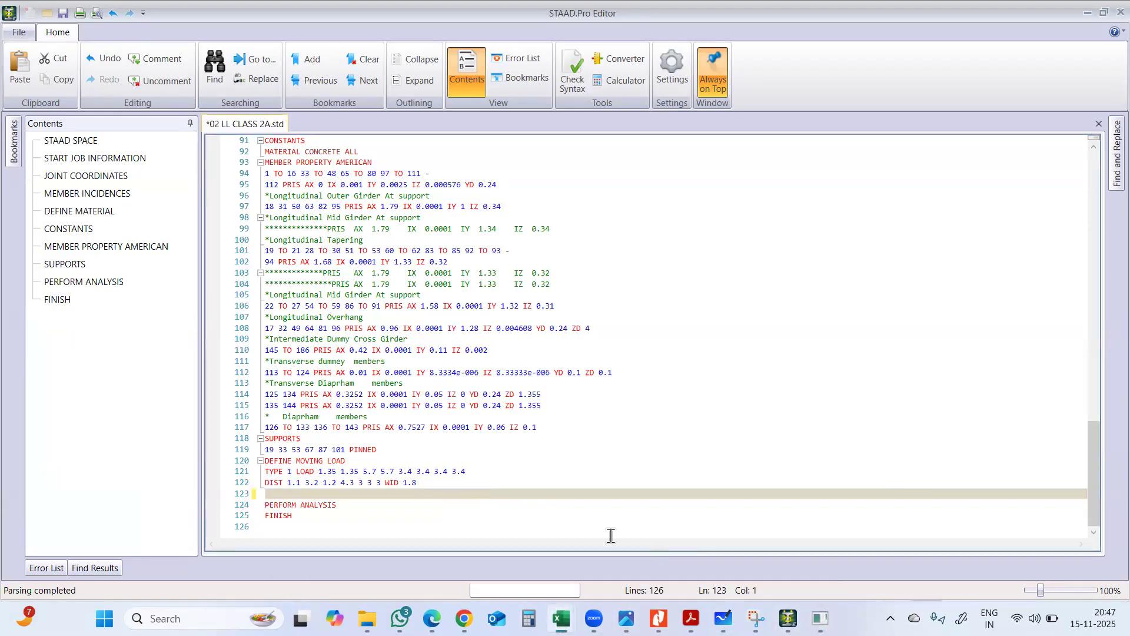
{"action": "left_click", "coordinate": [1088, 13]}
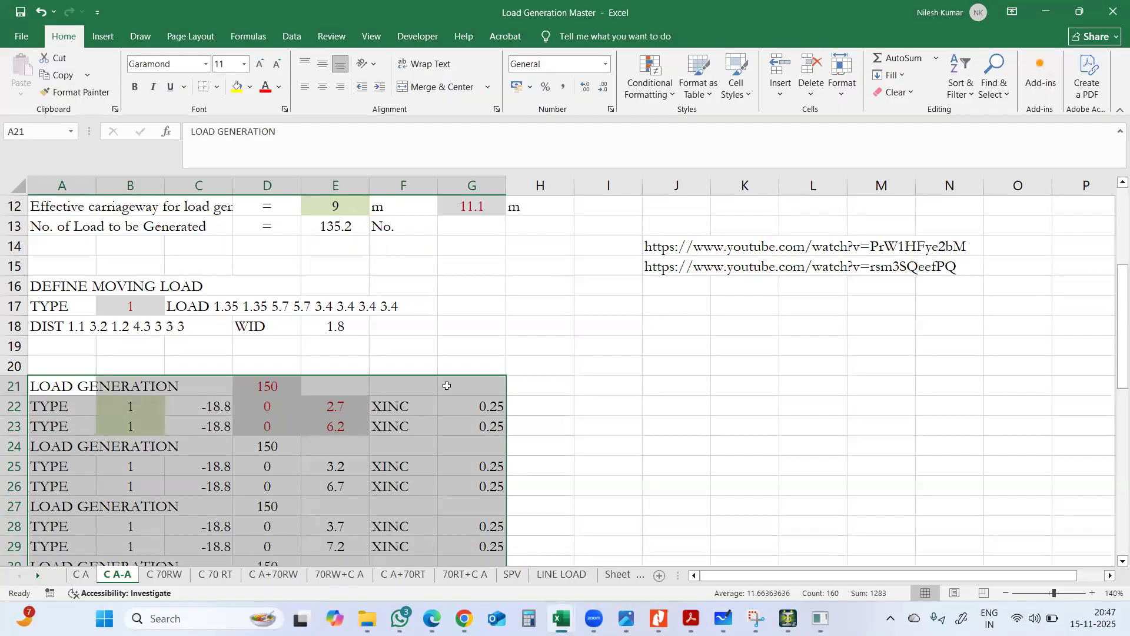
{"action": "right_click", "coordinate": [355, 407]}
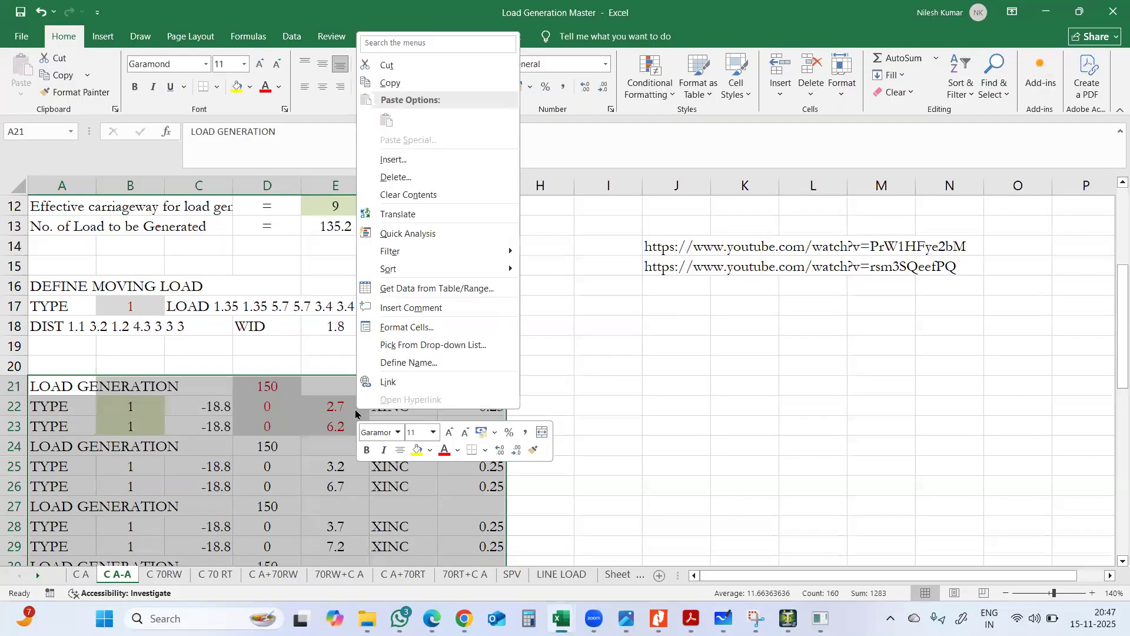
{"action": "left_click", "coordinate": [458, 86]}
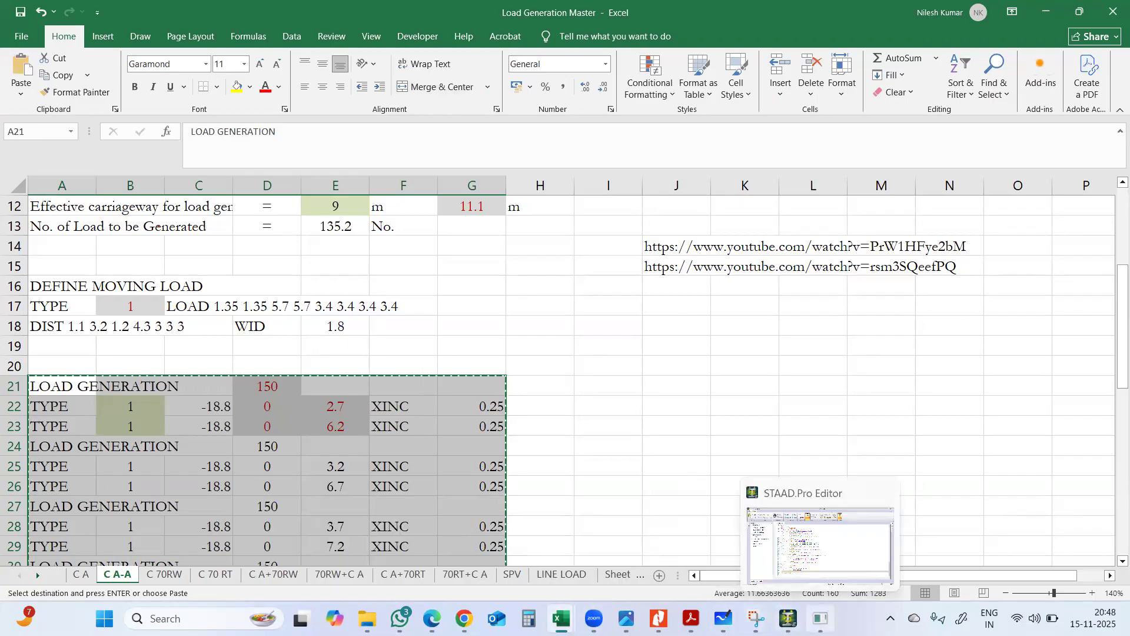
{"action": "left_click", "coordinate": [820, 618]}
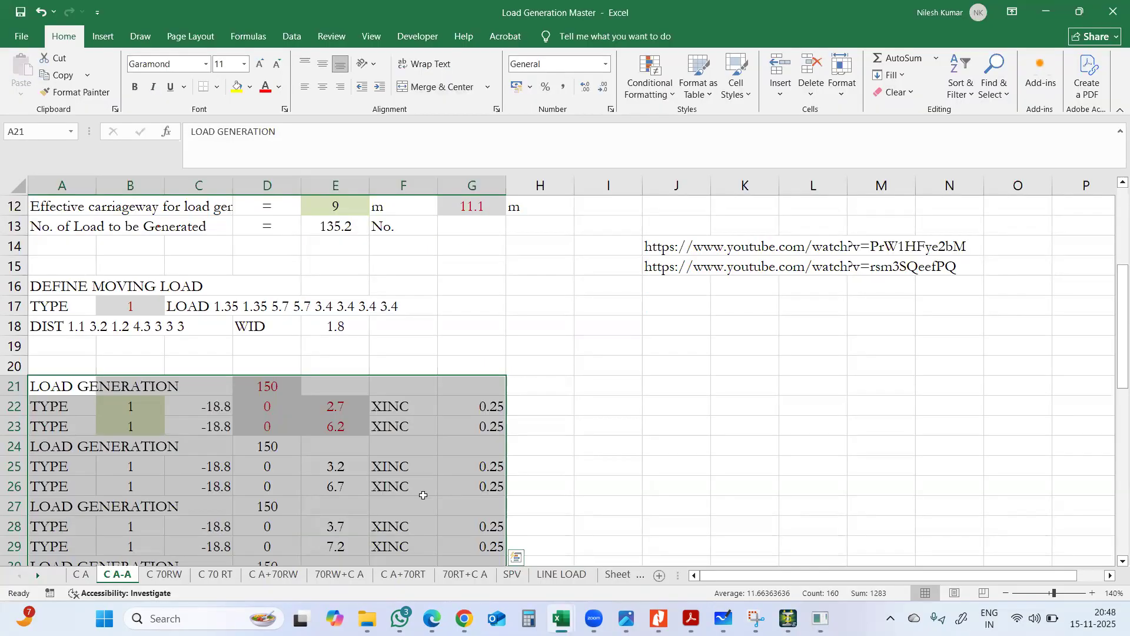
Switch to the STAAD.Pro Editor and insert a blank line below the DIST line of the 02 LL CLASS 2A moving load definition
{"action": "left_click", "coordinate": [820, 618]}
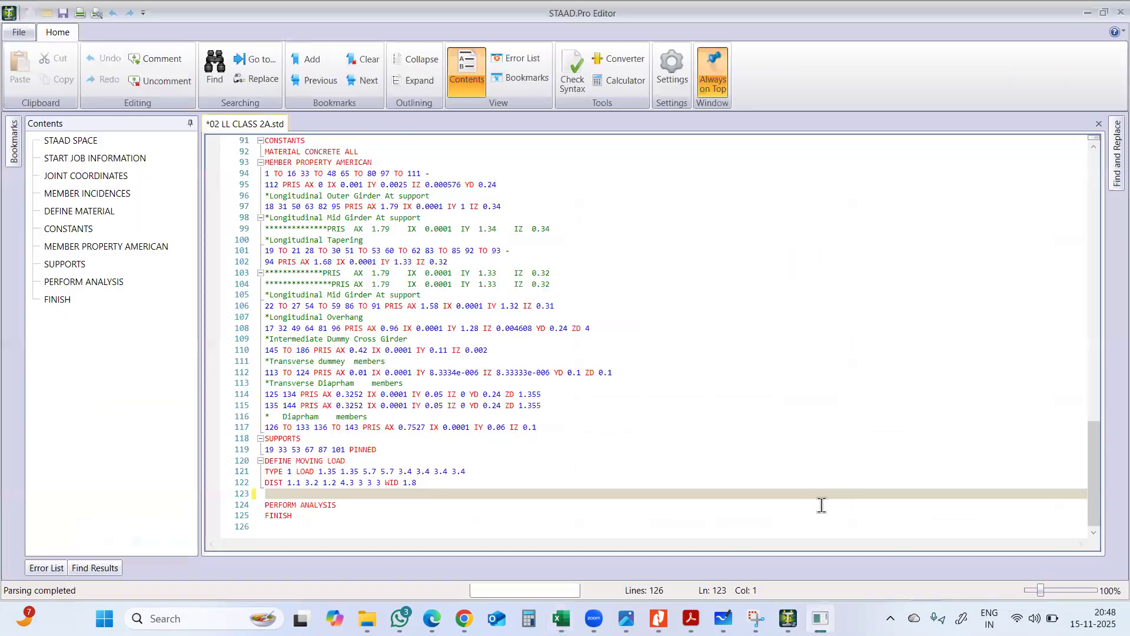
{"action": "left_click", "coordinate": [364, 495]}
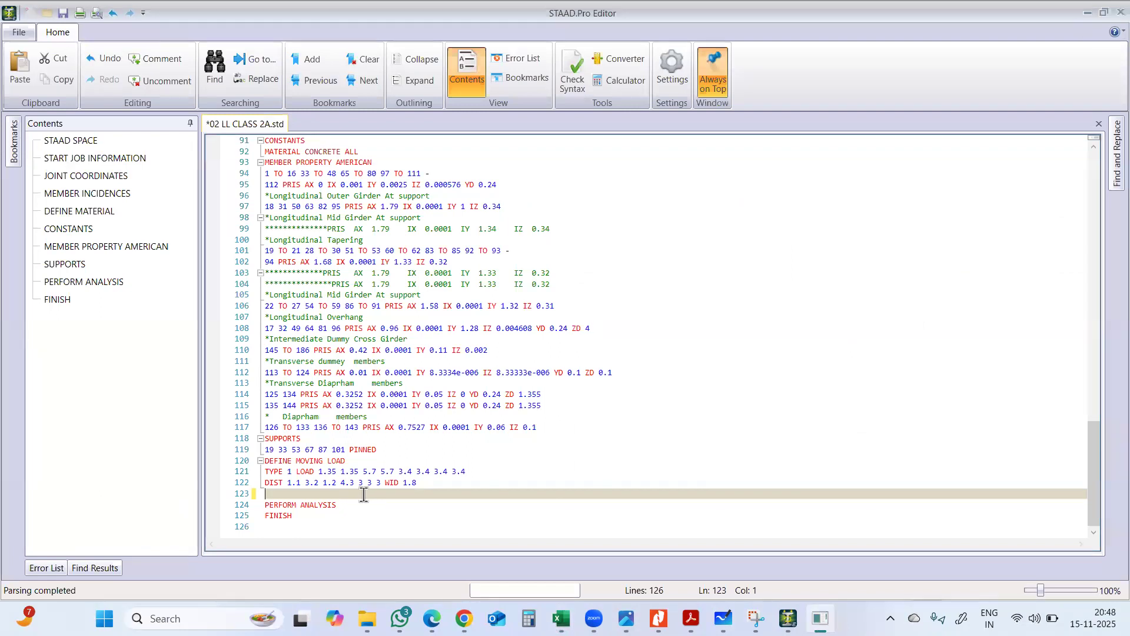
{"action": "key", "text": "Return"}
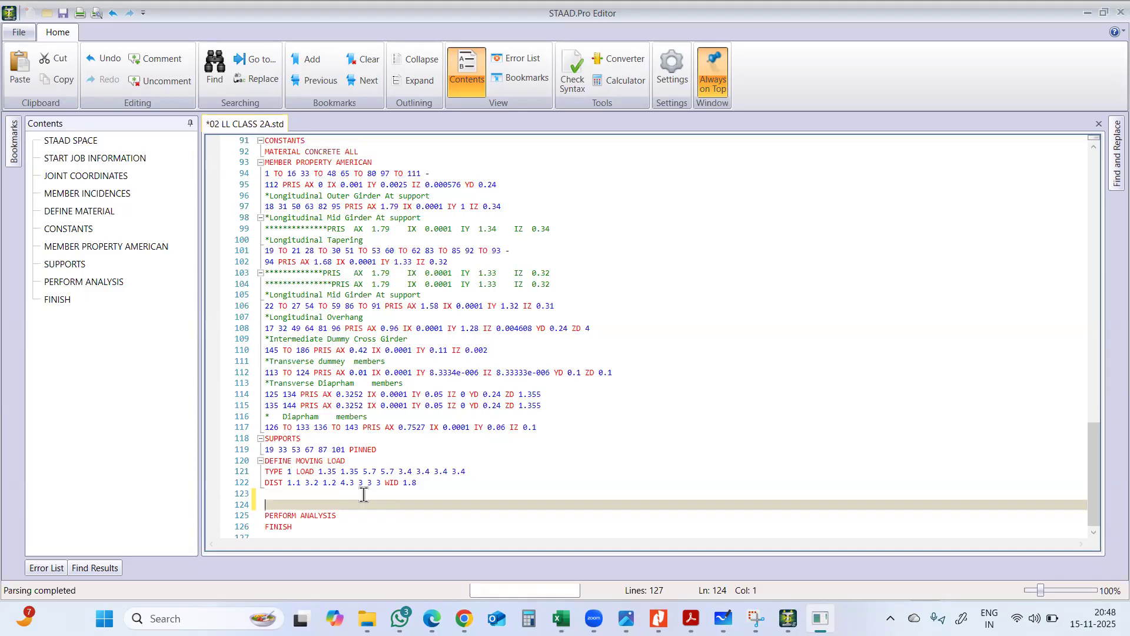
{"action": "key", "text": "alt+Tab"}
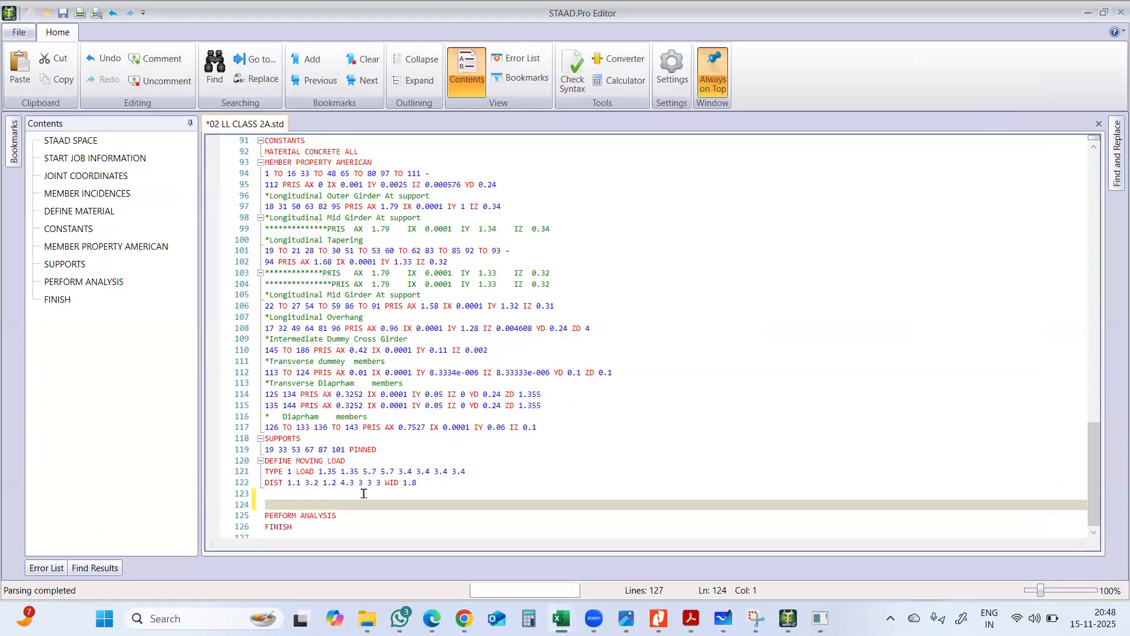
{"action": "key", "text": "alt+Tab"}
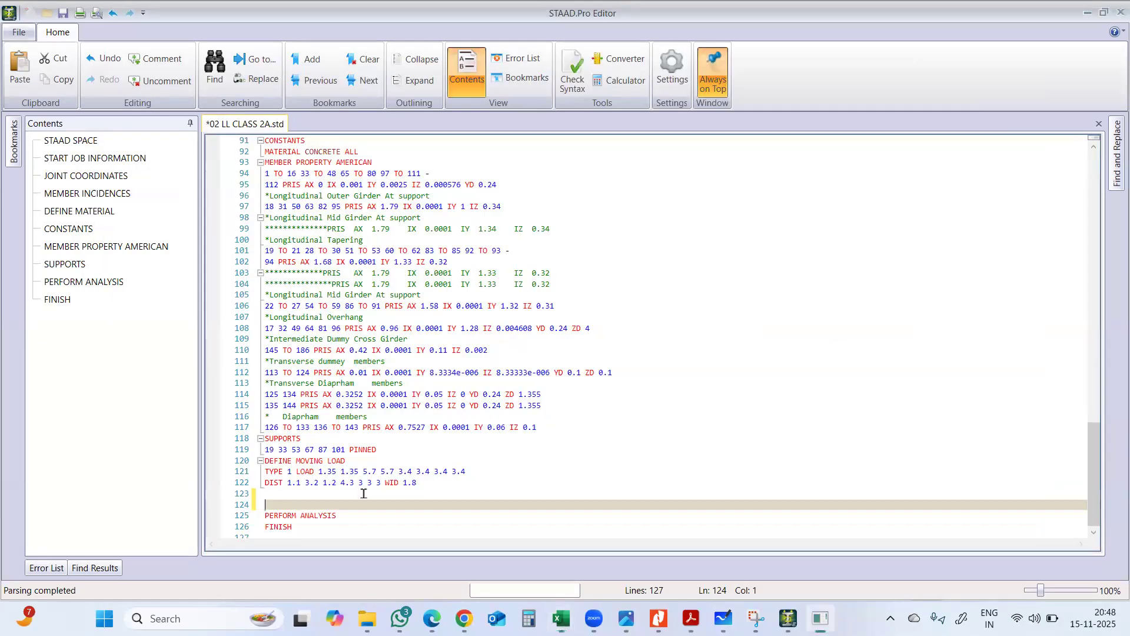
Return to the Load Generation Master workbook and recopy the selected load generation rows starting at A21 on the C A-A sheet
{"action": "left_click", "coordinate": [1088, 13]}
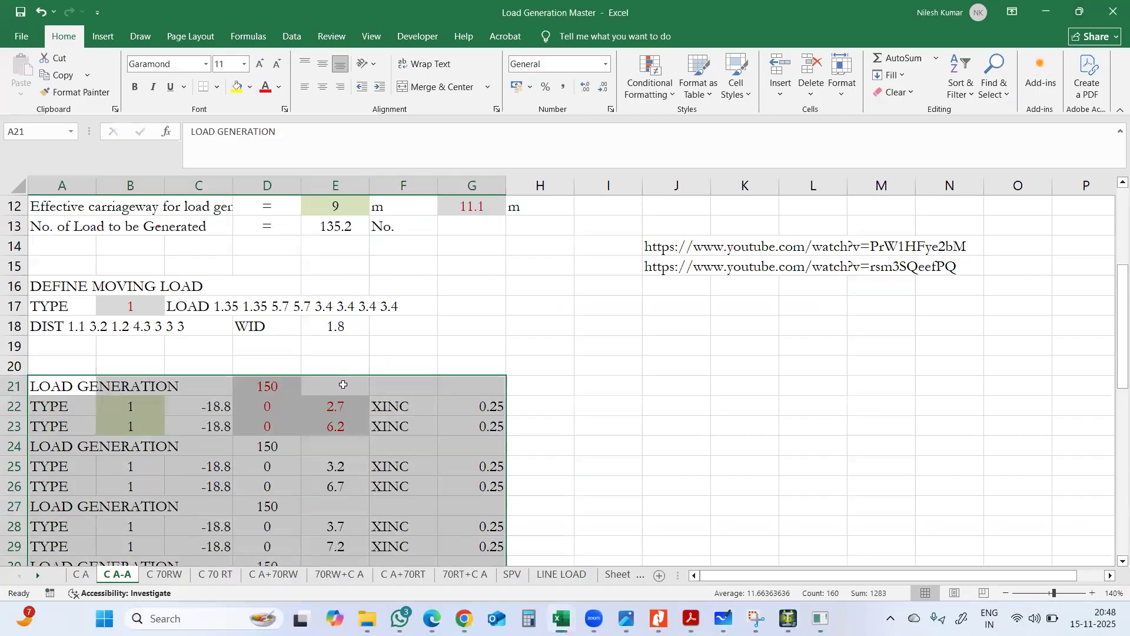
{"action": "right_click", "coordinate": [343, 385]}
{"action": "left_click", "coordinate": [388, 61]}
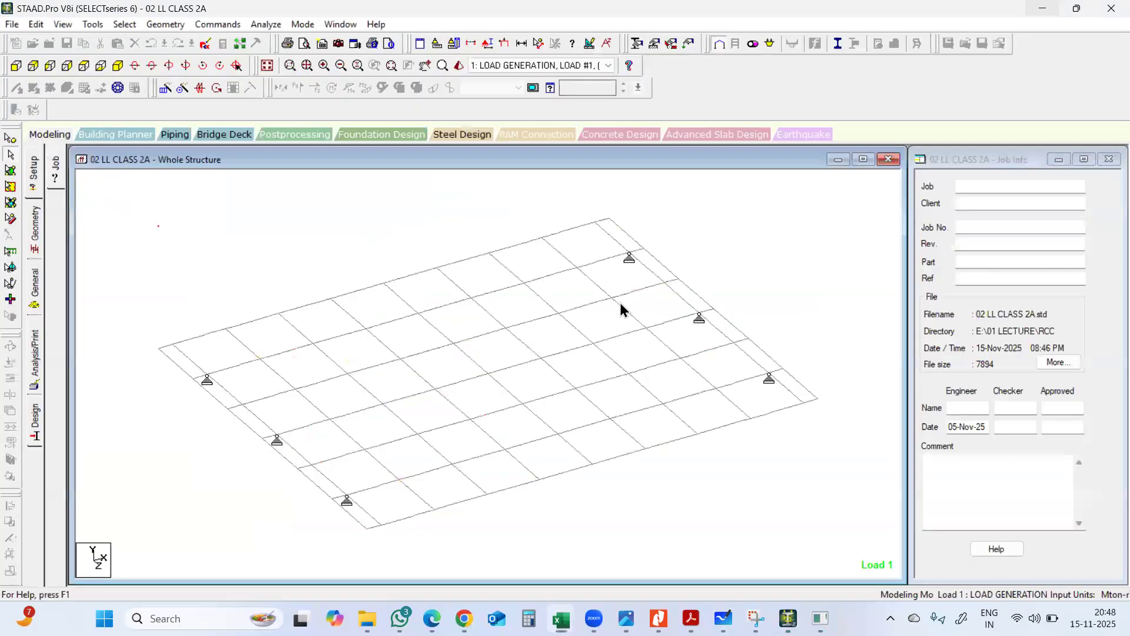
{"action": "left_click", "coordinate": [1046, 11]}
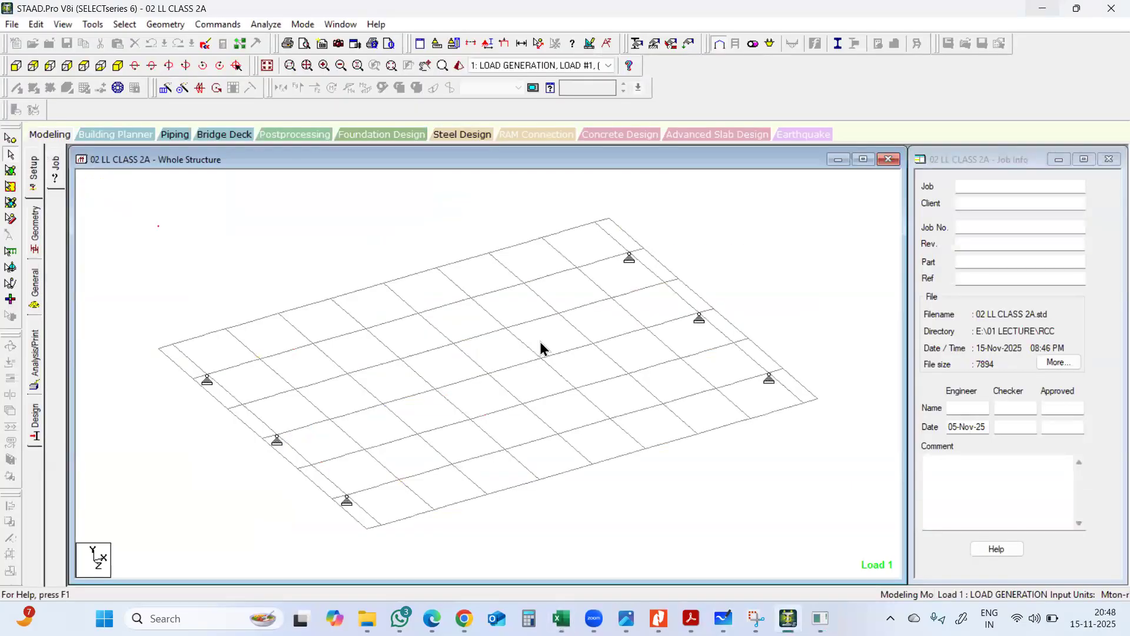
Paste the copied load generation rows above PERFORM ANALYSIS in the 02 LL CLASS 2A command file, then close the editor saving the changes
{"action": "left_click", "coordinate": [821, 618]}
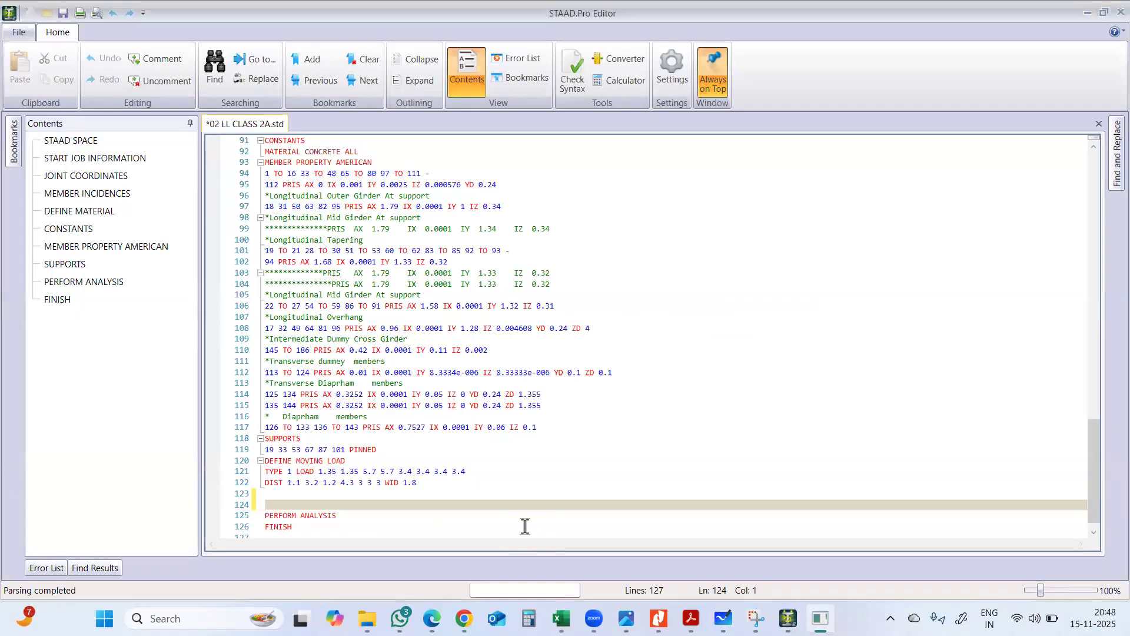
{"action": "left_click", "coordinate": [308, 505]}
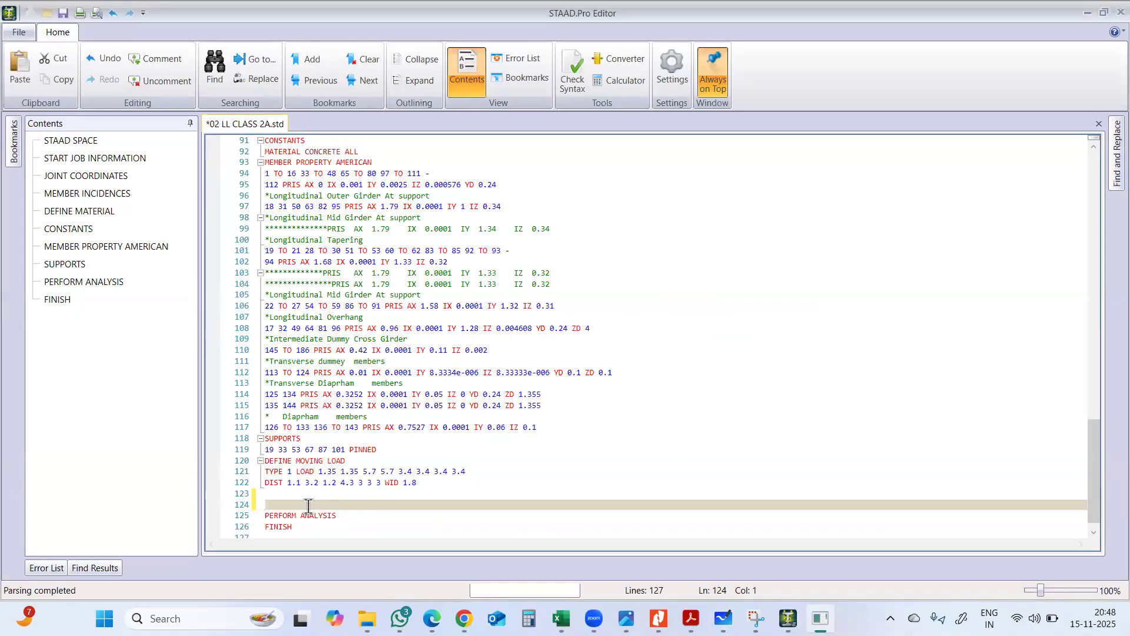
{"action": "key", "text": "ctrl+v"}
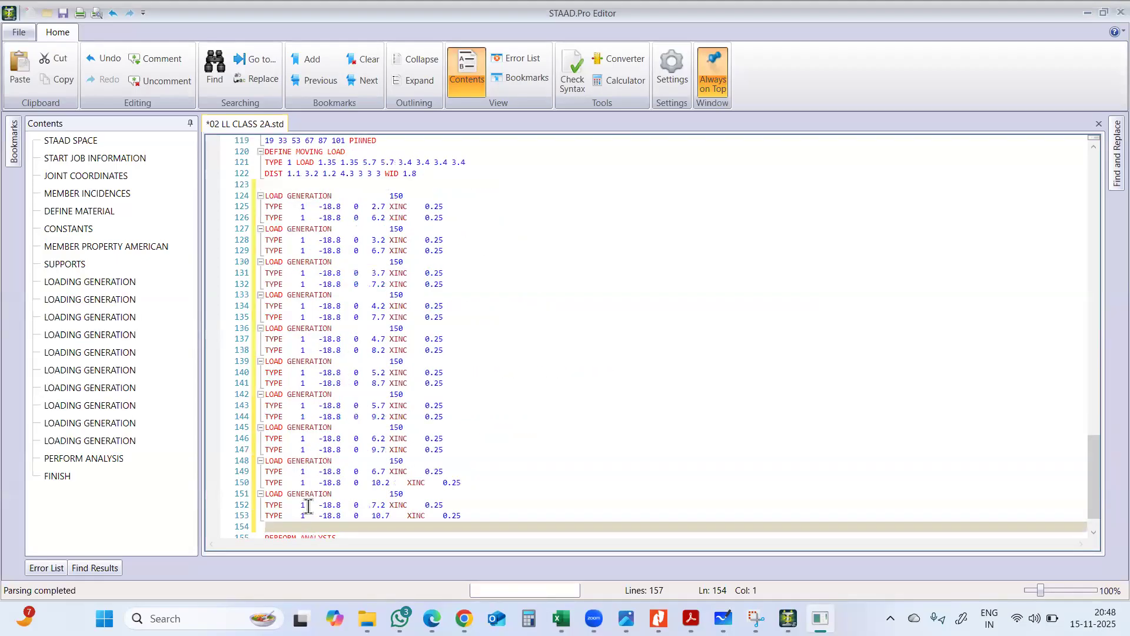
{"action": "left_click", "coordinate": [1121, 12]}
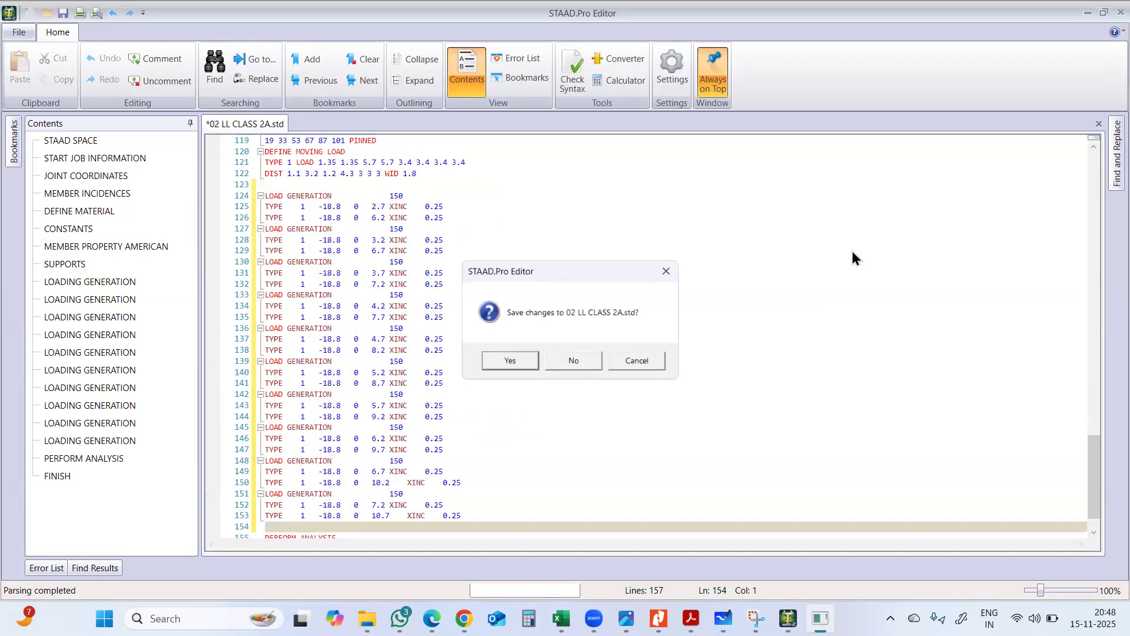
{"action": "left_click", "coordinate": [488, 366]}
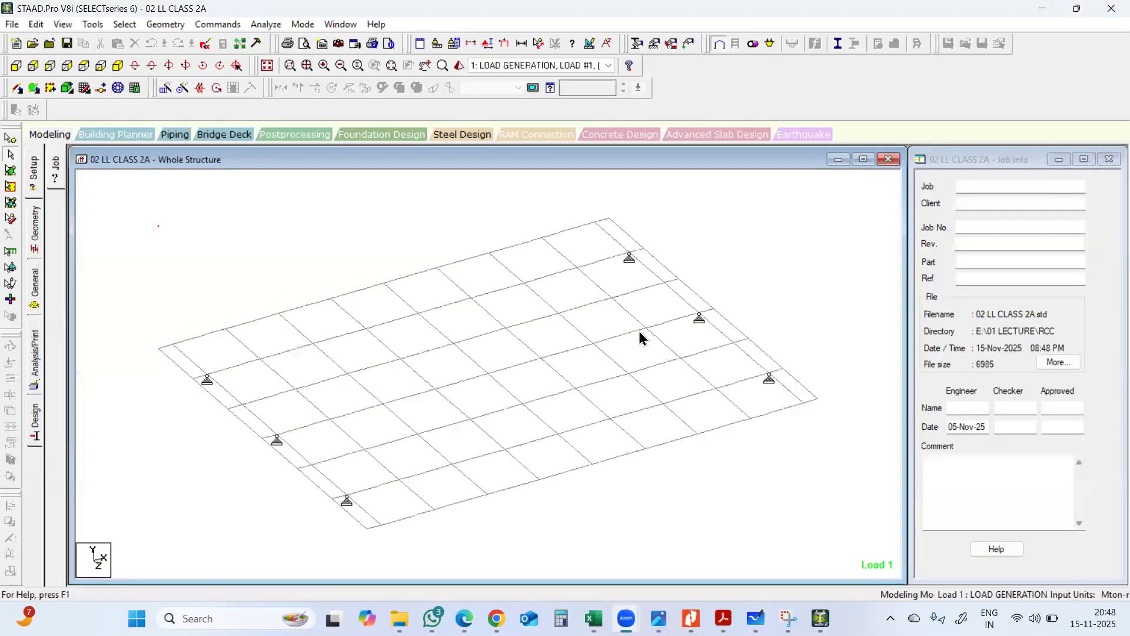
Examine the vehicle definitions and the generated load cases in the 02 LL CLASS 2A model
{"action": "left_click", "coordinate": [33, 291]}
{"action": "left_click", "coordinate": [56, 362]}
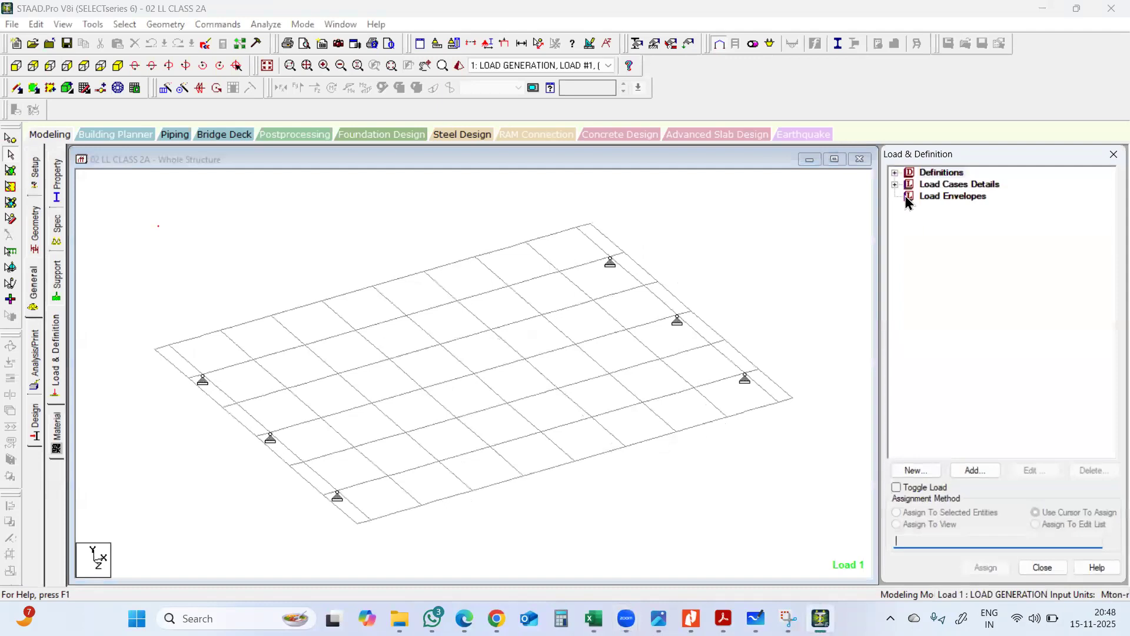
{"action": "double_click", "coordinate": [908, 174]}
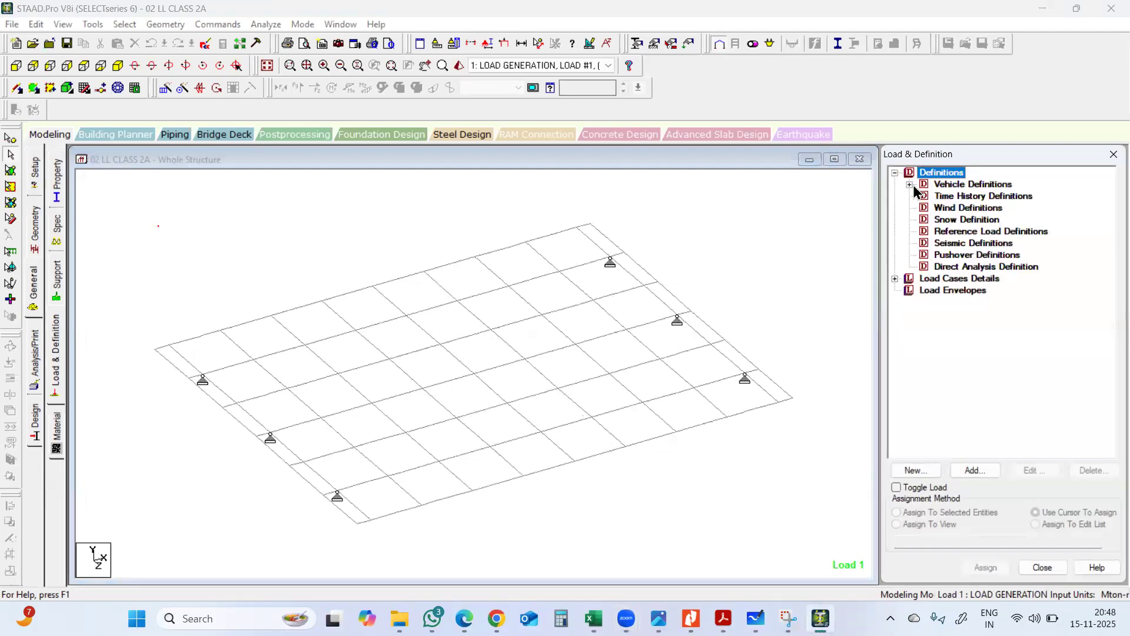
{"action": "left_click", "coordinate": [910, 185]}
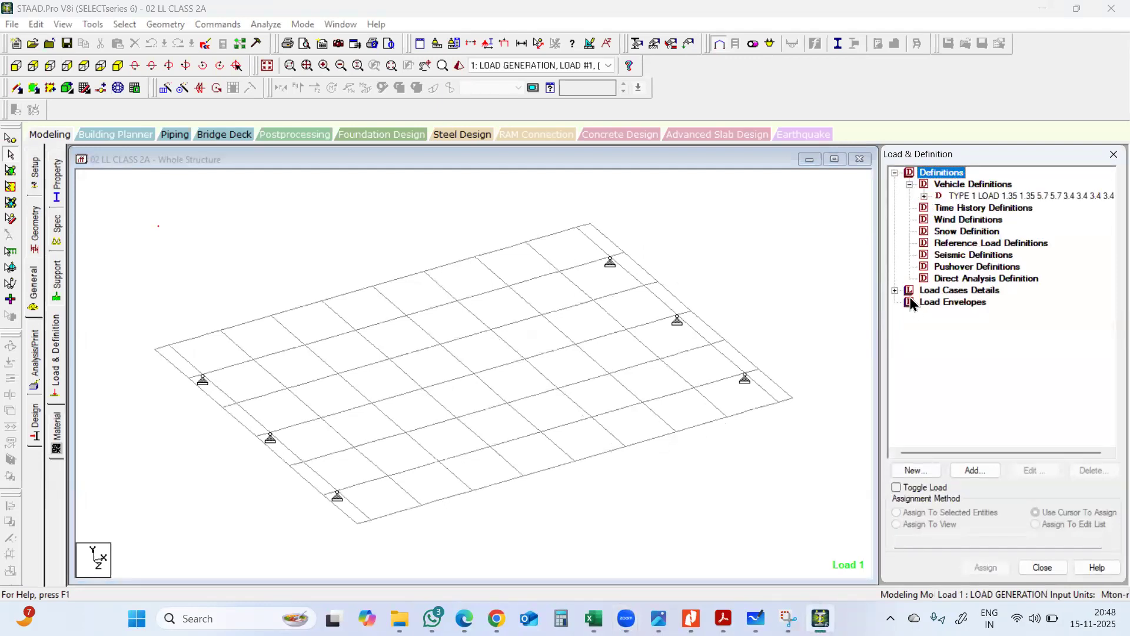
{"action": "left_click", "coordinate": [895, 291]}
{"action": "left_click", "coordinate": [956, 303]}
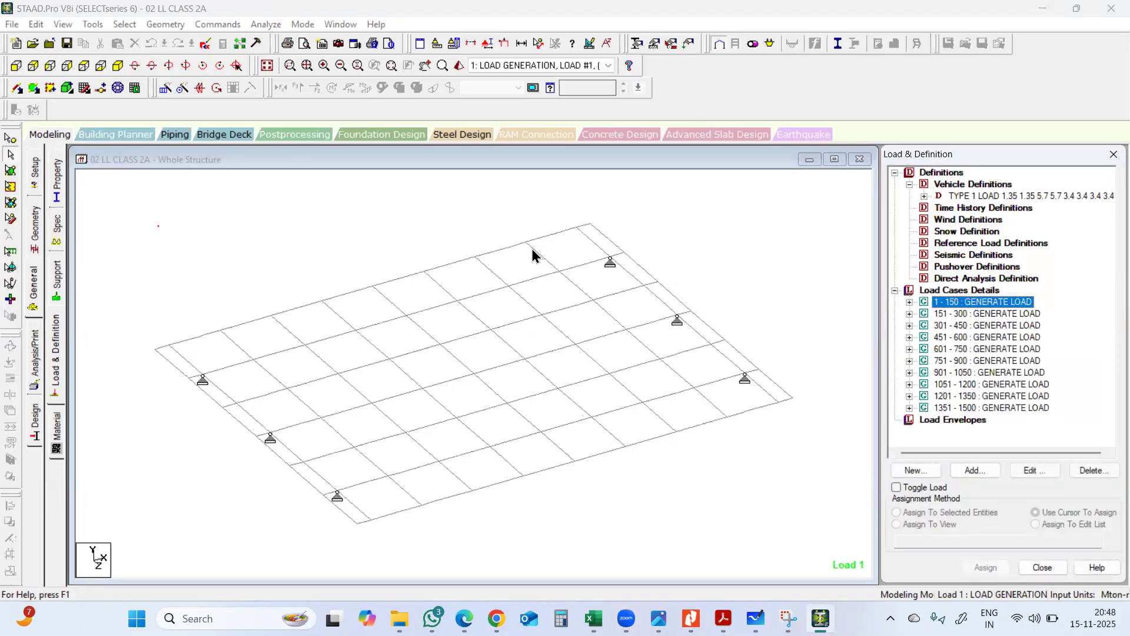
Run the analysis of 02 LL CLASS 2A, staying in modeling mode at completion, and close the model
{"action": "left_click", "coordinate": [269, 24]}
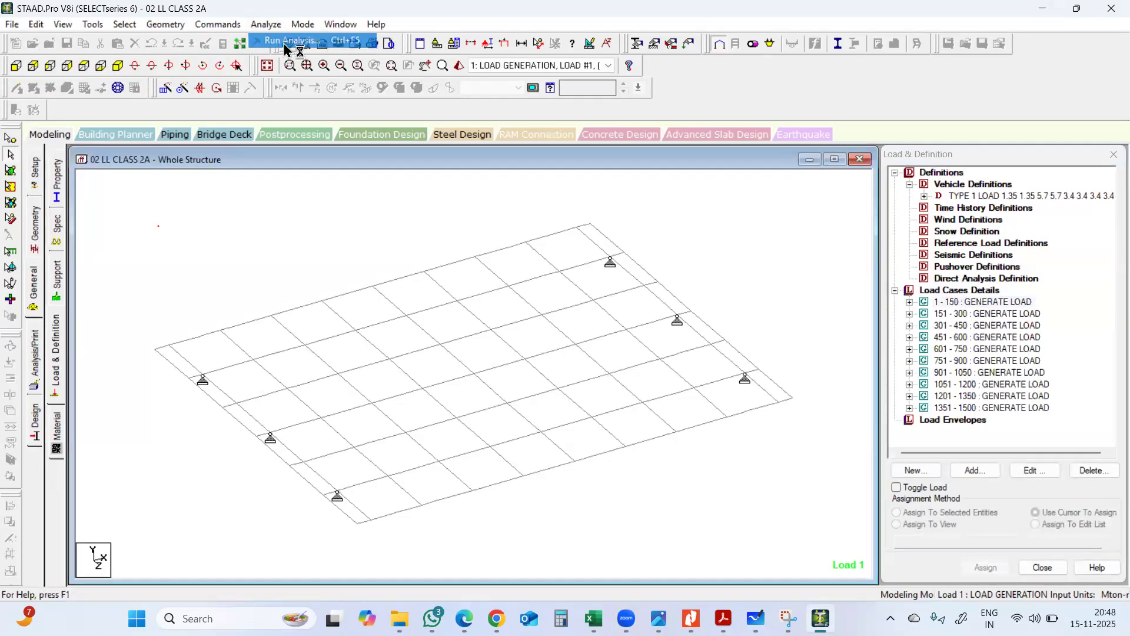
{"action": "left_click", "coordinate": [283, 41]}
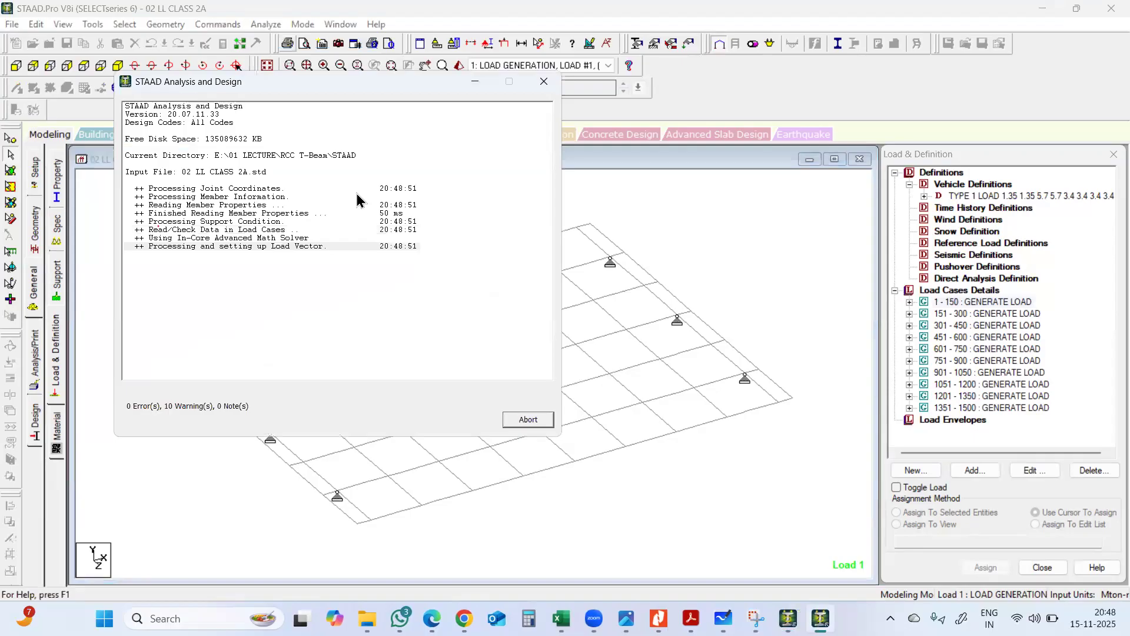
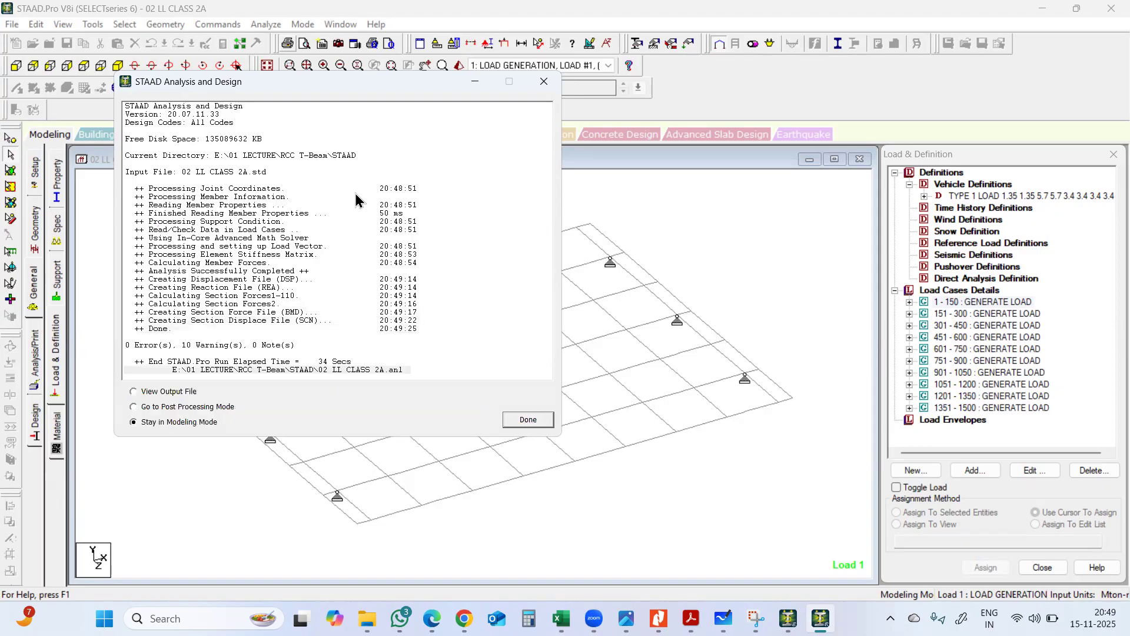
{"action": "left_click", "coordinate": [529, 420]}
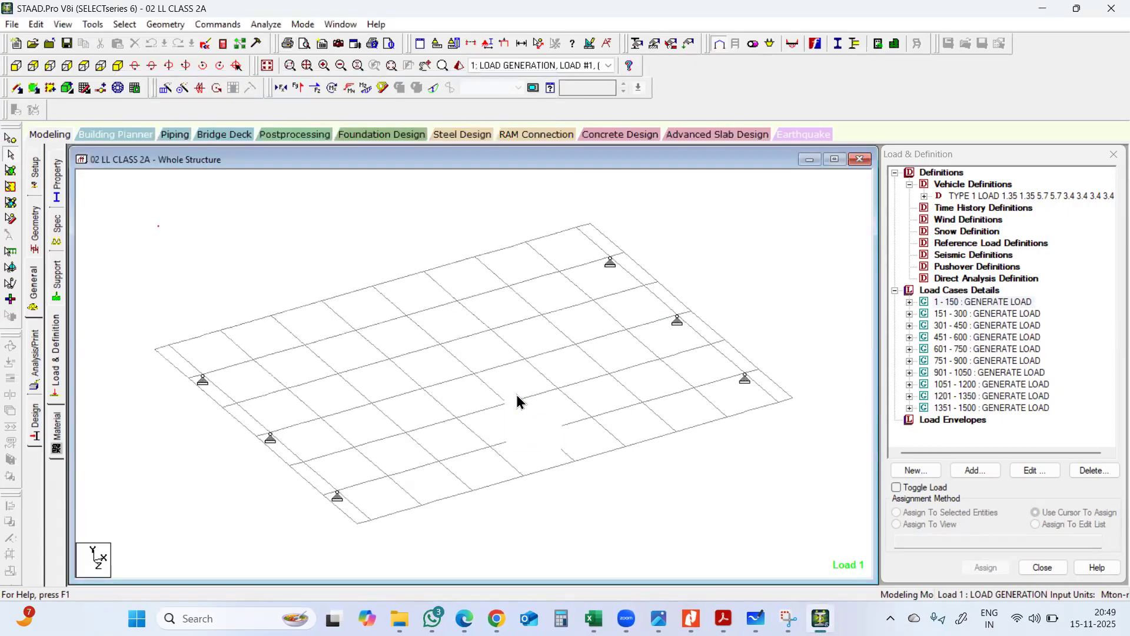
{"action": "left_click", "coordinate": [1110, 8]}
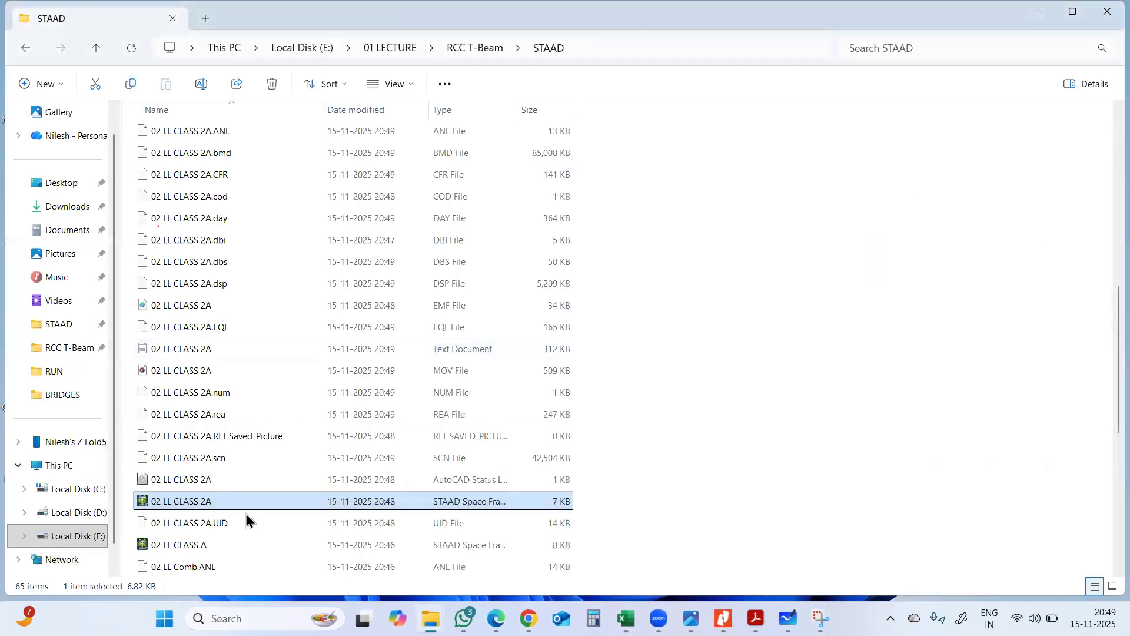
Duplicate the 02 LL CLASS 2A model file within the STAAD folder
{"action": "right_click", "coordinate": [235, 523]}
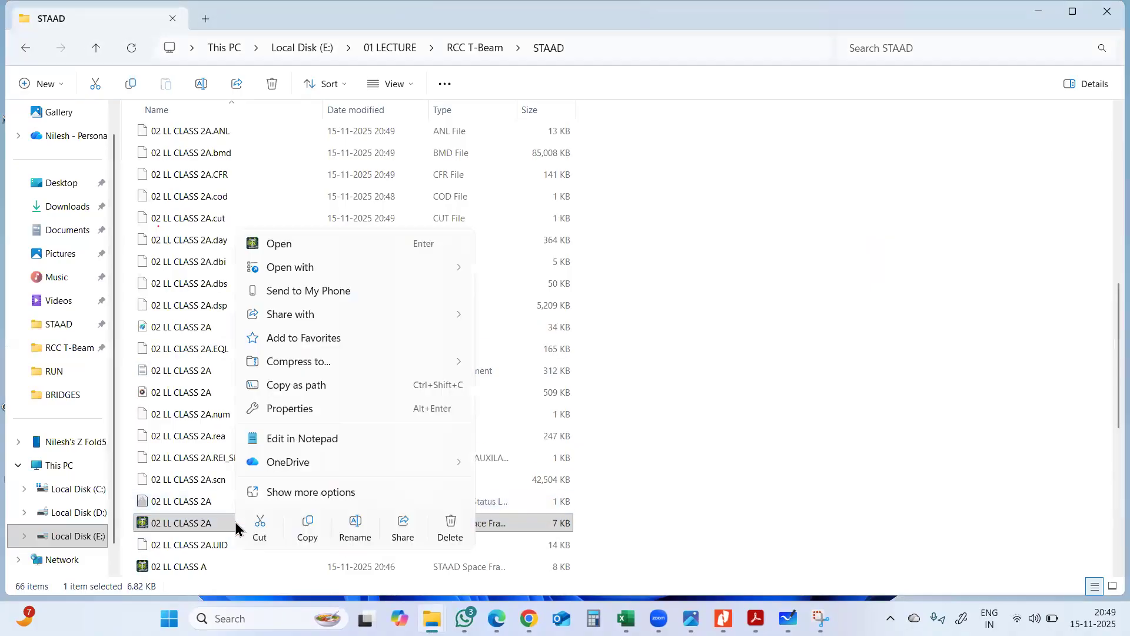
{"action": "left_click", "coordinate": [307, 524]}
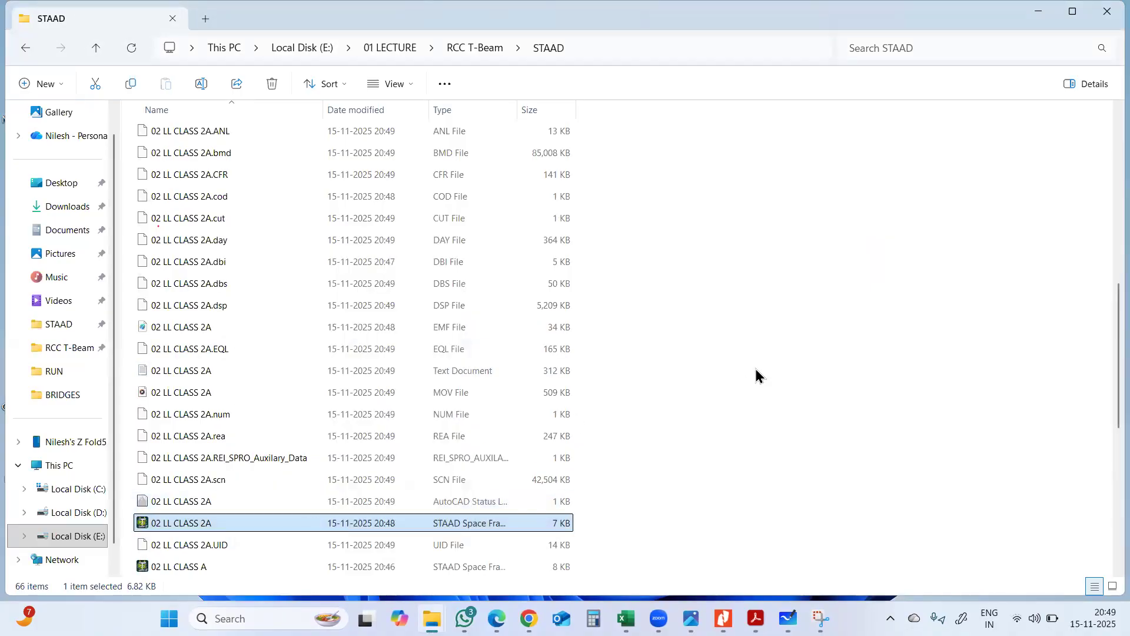
{"action": "left_click", "coordinate": [750, 368]}
{"action": "right_click", "coordinate": [750, 368]}
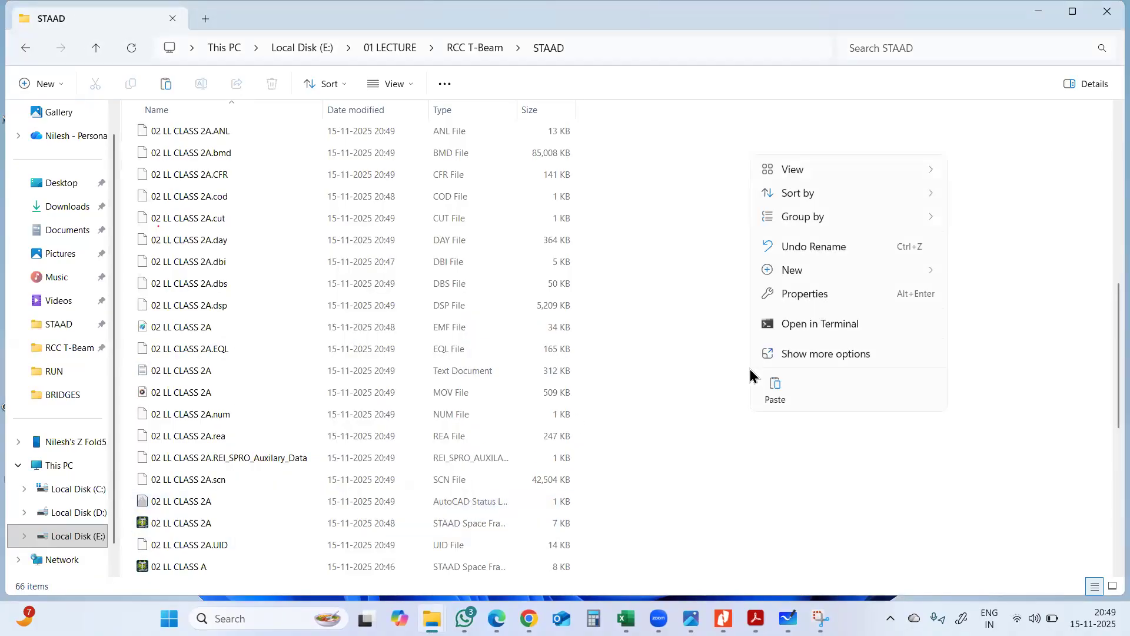
{"action": "left_click", "coordinate": [776, 390]}
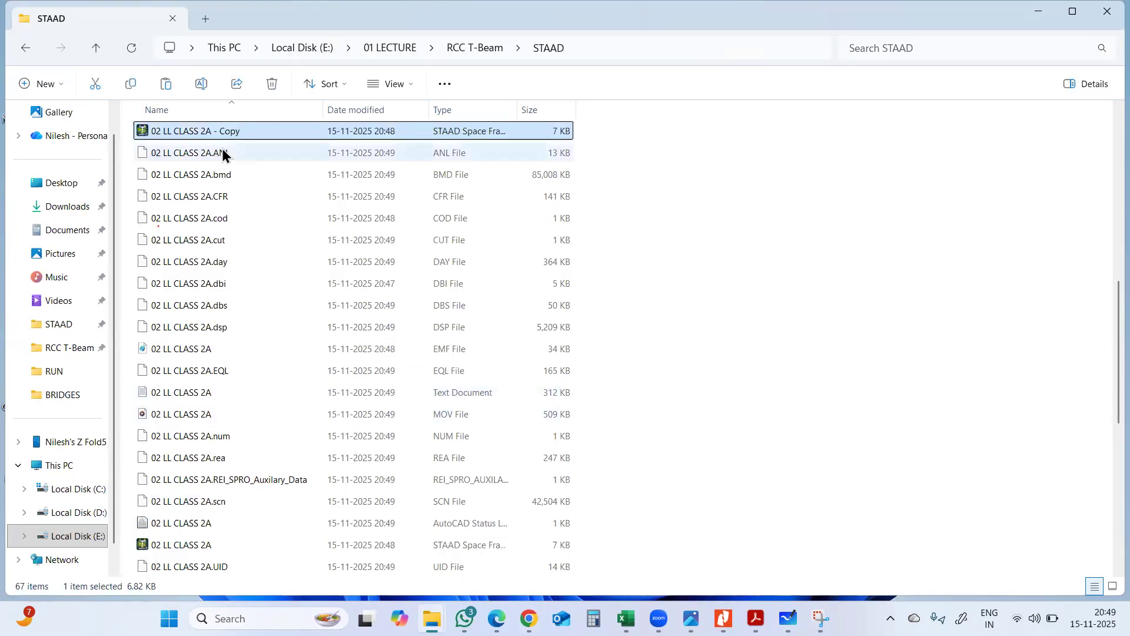
Rename the duplicated 2A model file as 02 LL CLASS 3A and open it in STAAD.Pro
{"action": "right_click", "coordinate": [235, 129]}
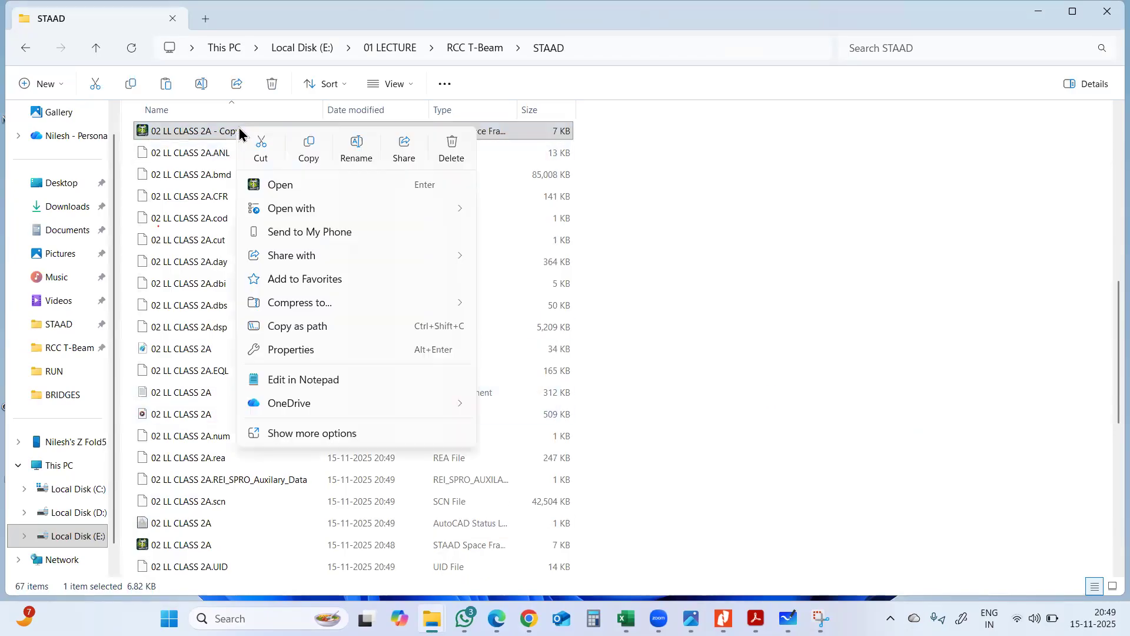
{"action": "left_click", "coordinate": [357, 148]}
{"action": "left_click_drag", "start_coordinate": [200, 132], "coordinate": [285, 134]}
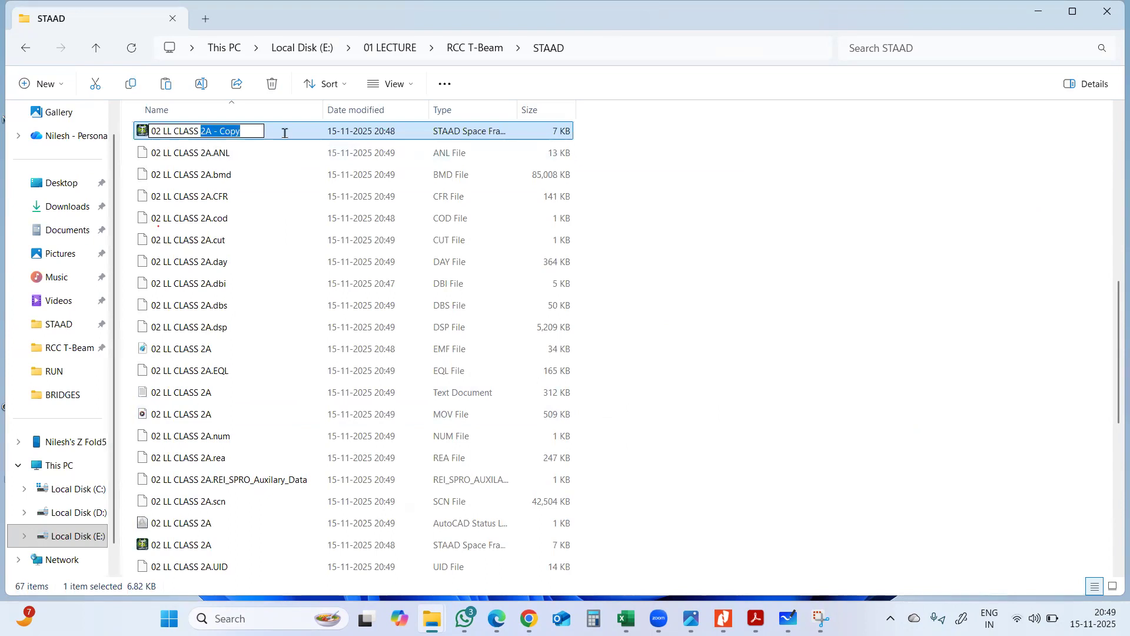
{"action": "type", "text": "3A"}
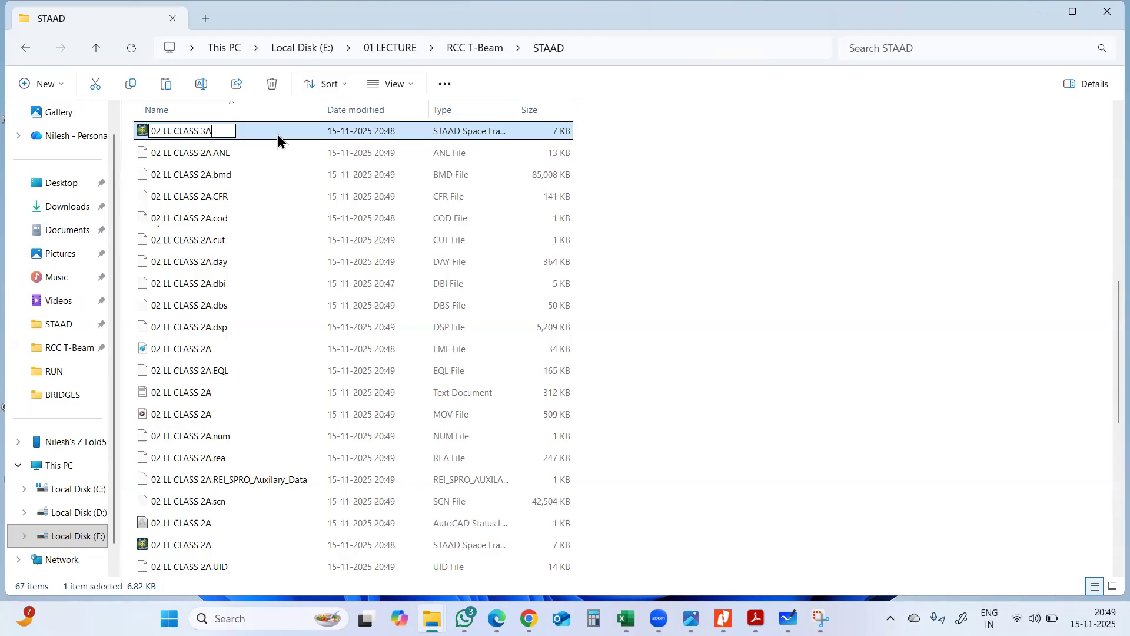
{"action": "key", "text": "Return"}
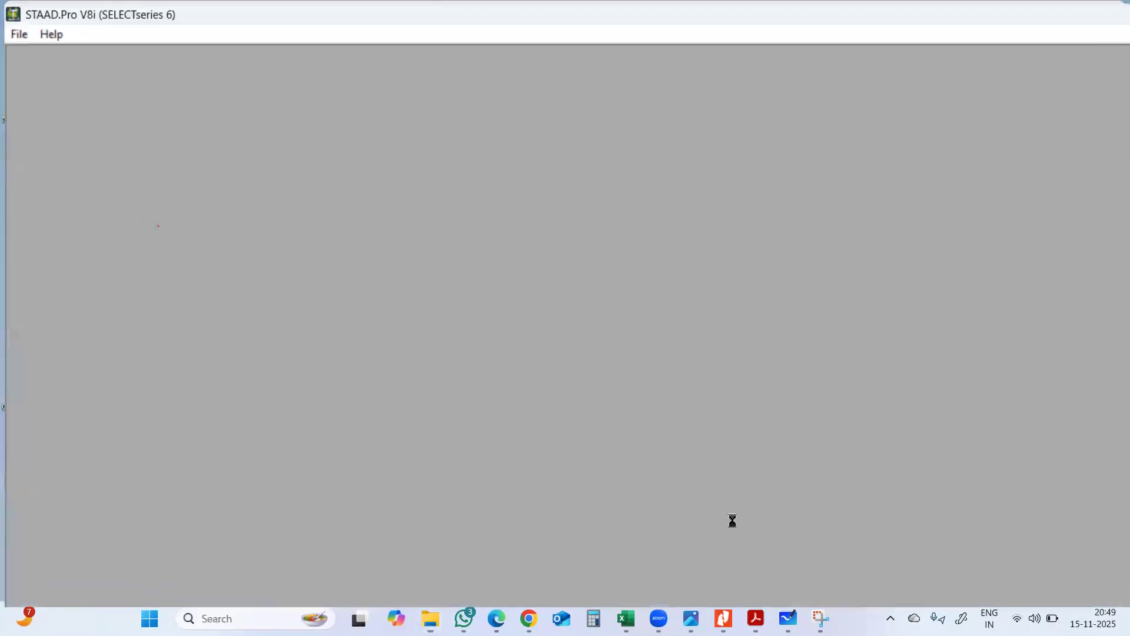
Switch to the Load Generation Master workbook in Excel and copy the C A-A sheet, placing the duplicate before C 70RW
{"action": "mouse_move", "coordinate": [790, 623]}
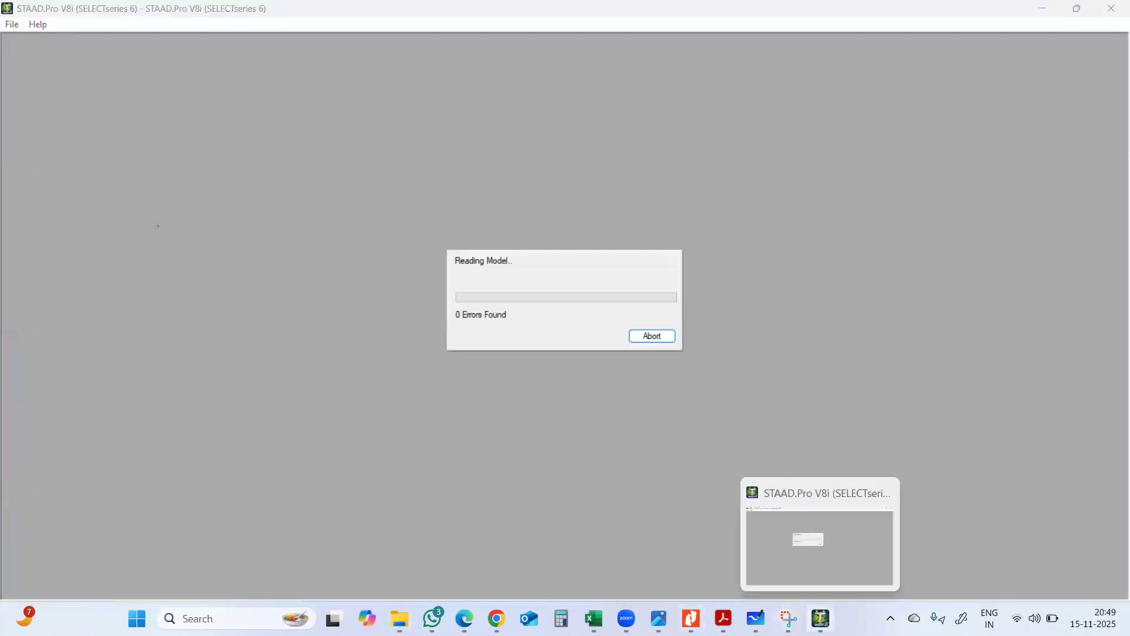
{"action": "mouse_move", "coordinate": [594, 619]}
{"action": "left_click", "coordinate": [672, 542]}
{"action": "scroll", "coordinate": [412, 436], "scroll_direction": "down", "scroll_amount": 3}
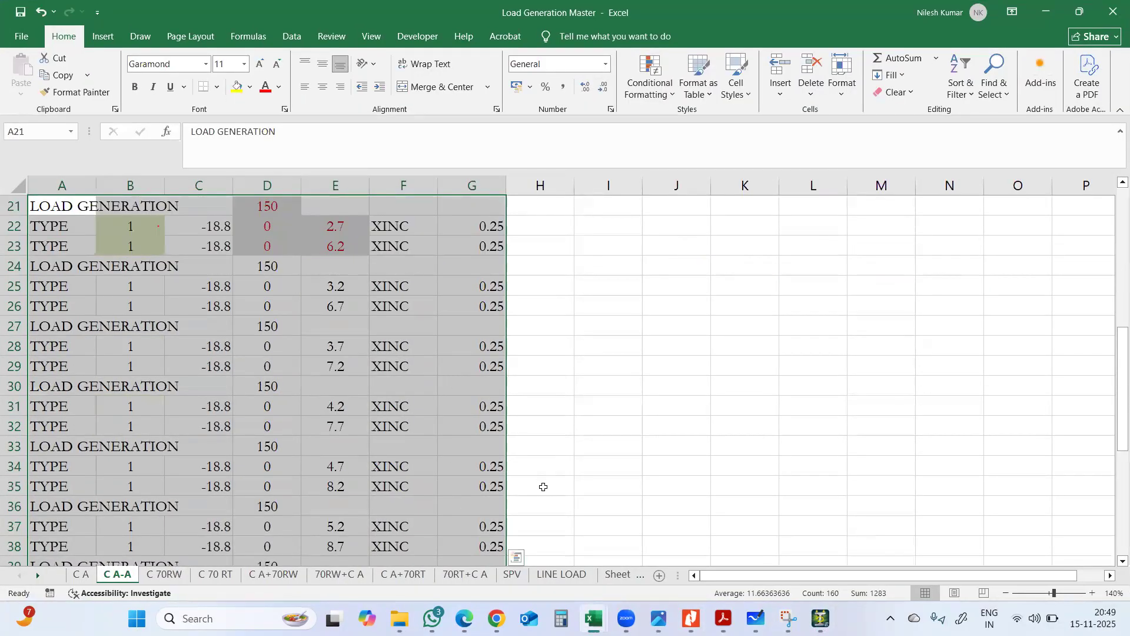
{"action": "scroll", "coordinate": [452, 301], "scroll_direction": "up", "scroll_amount": 7}
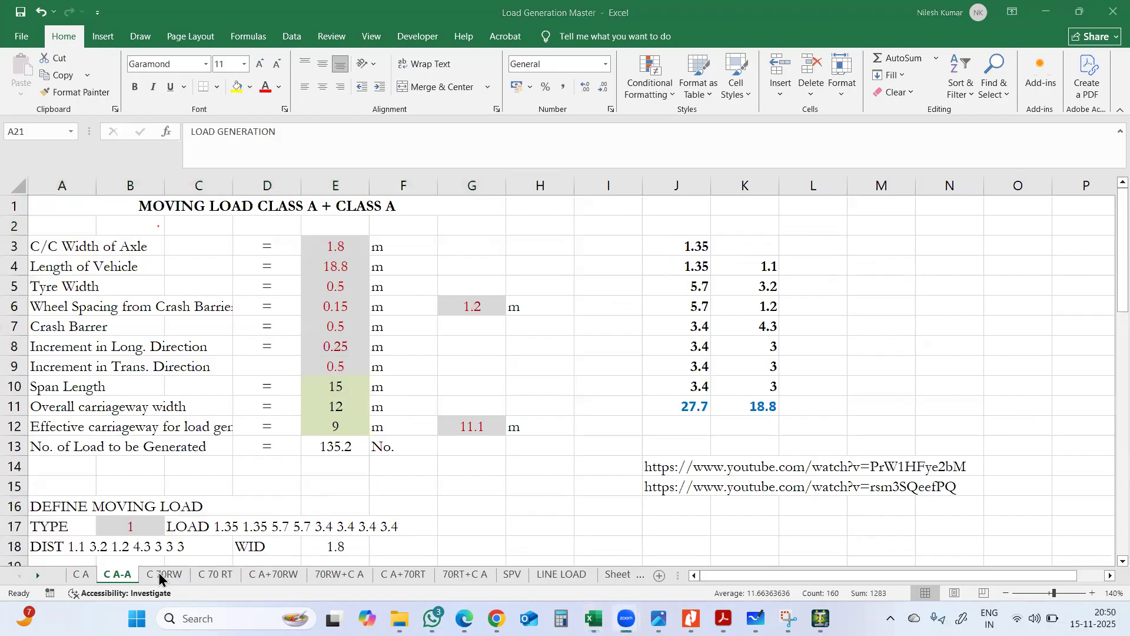
{"action": "right_click", "coordinate": [115, 576]}
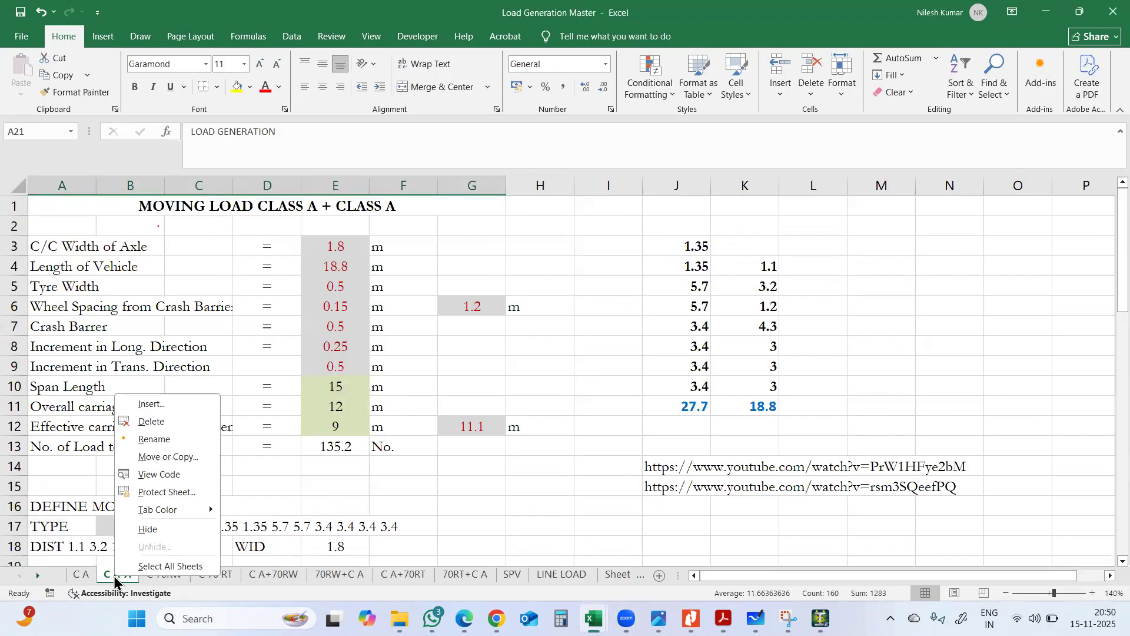
{"action": "left_click", "coordinate": [161, 458]}
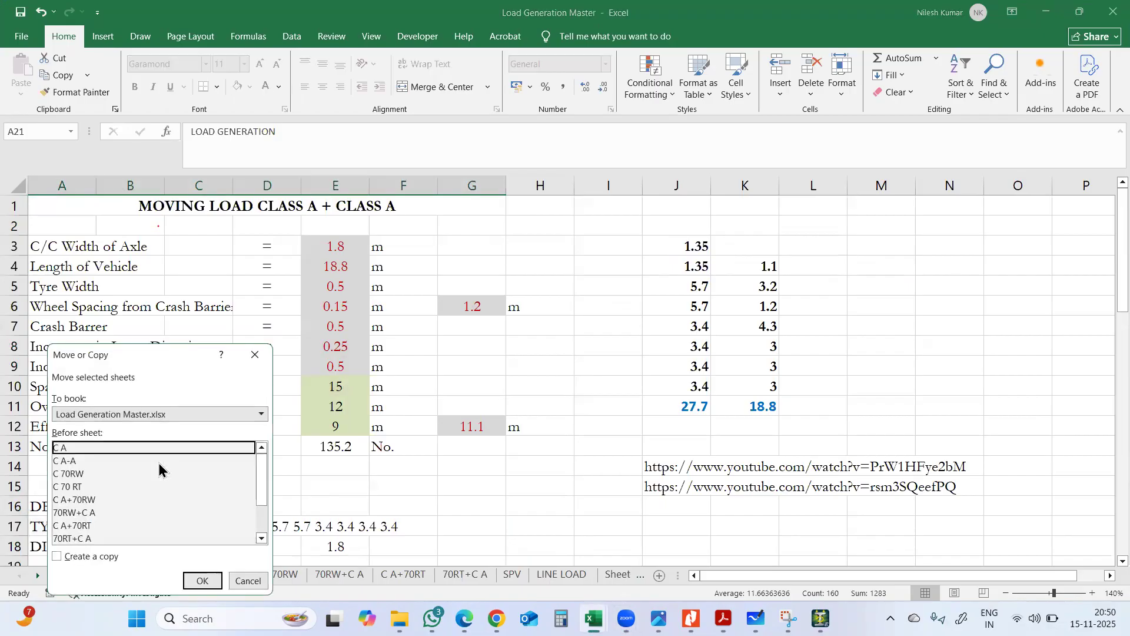
{"action": "left_click", "coordinate": [111, 556]}
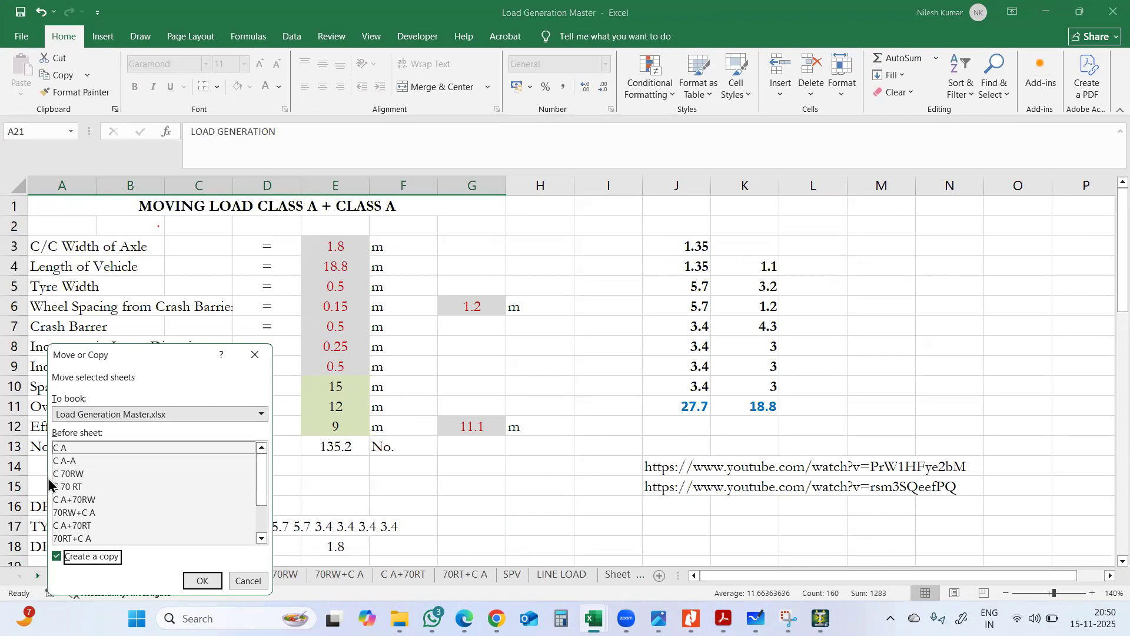
{"action": "left_click", "coordinate": [69, 475]}
{"action": "left_click", "coordinate": [199, 581]}
Rename the duplicated C A-A sheet as C - 3-A
{"action": "right_click", "coordinate": [175, 579]}
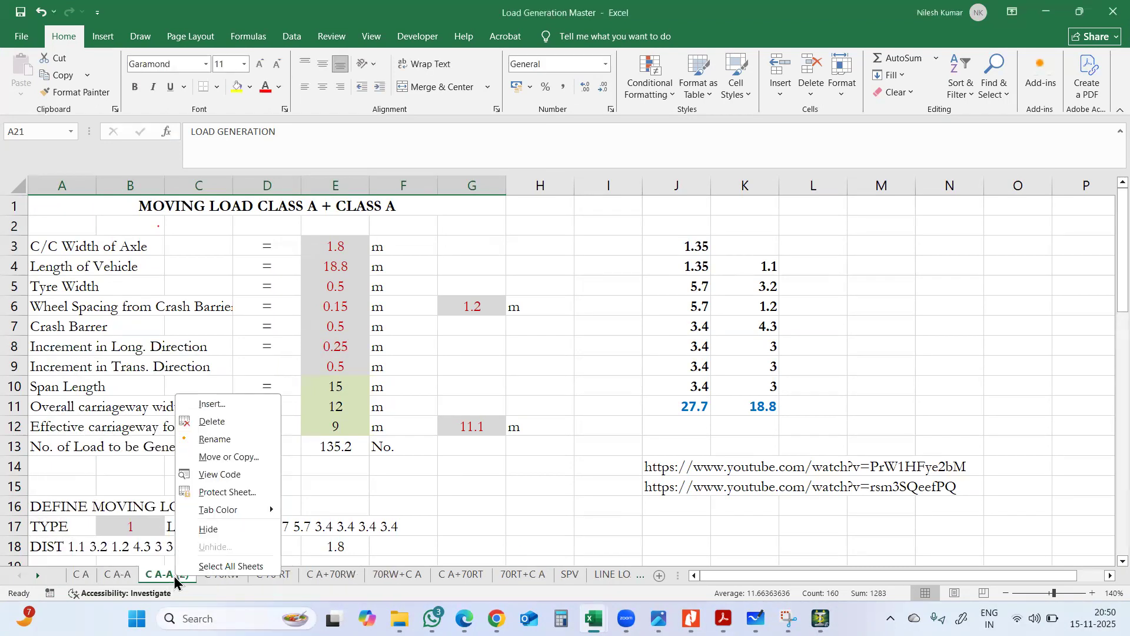
{"action": "left_click", "coordinate": [236, 440]}
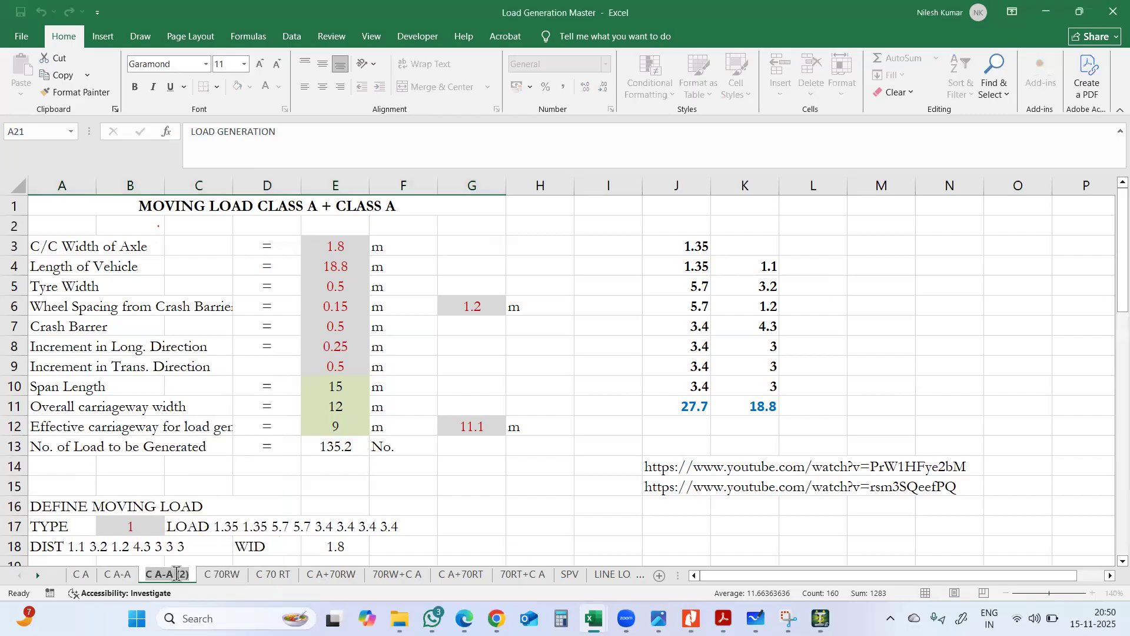
{"action": "left_click", "coordinate": [176, 579]}
{"action": "left_click_drag", "start_coordinate": [156, 577], "coordinate": [190, 577]}
{"action": "type", "text": "- #A"}
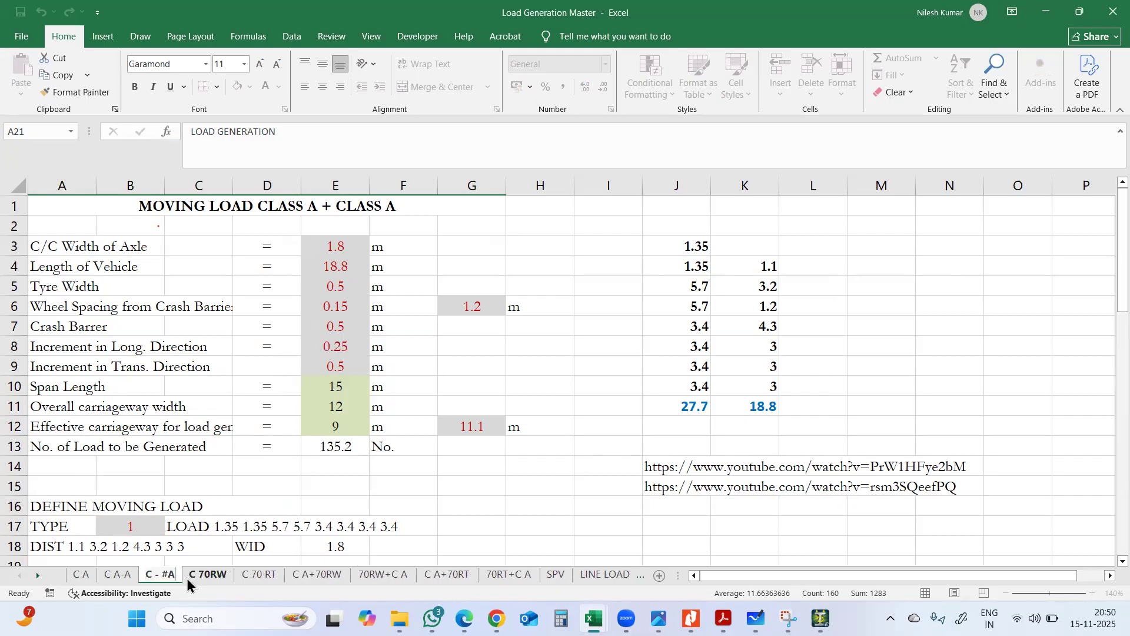
{"action": "key", "text": "BackSpace"}
{"action": "key", "text": "BackSpace"}
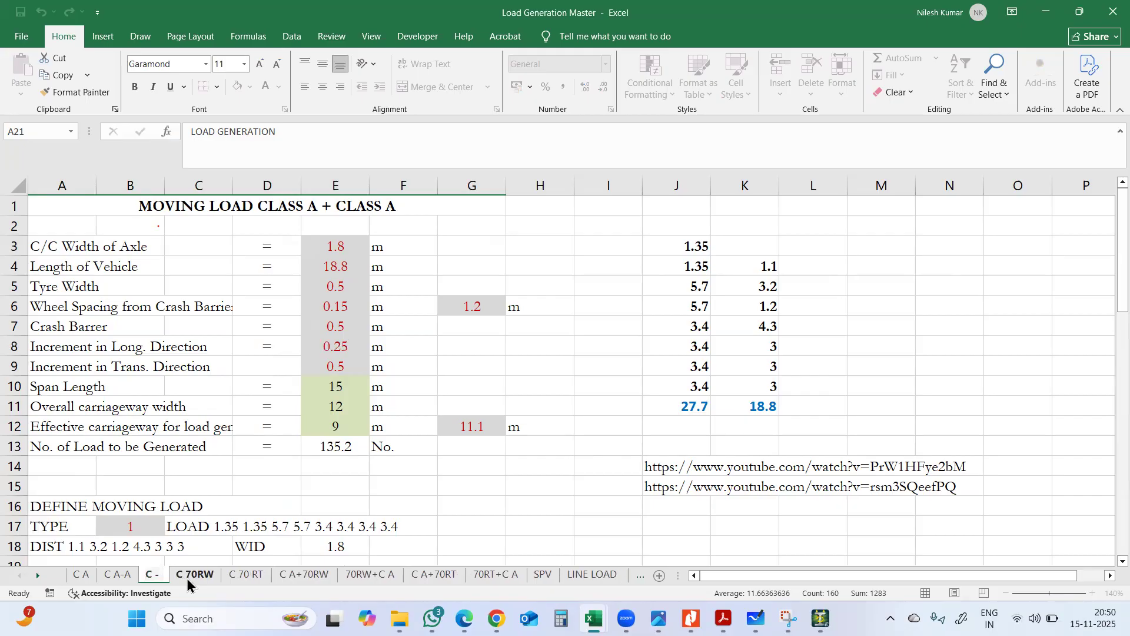
{"action": "type", "text": "3-A"}
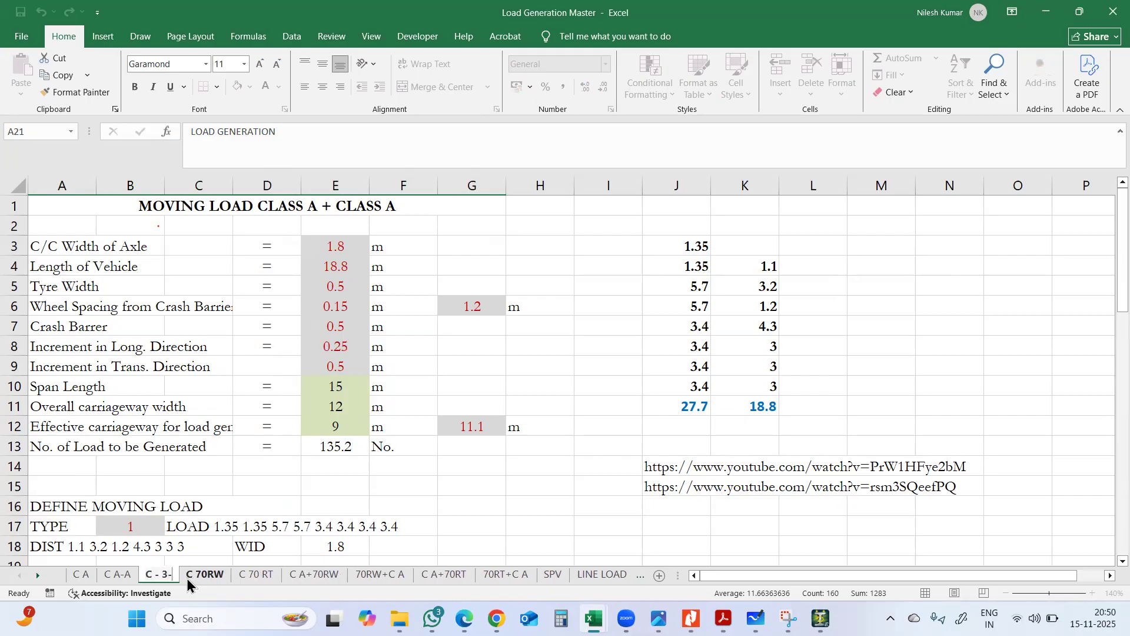
{"action": "key", "text": "Return"}
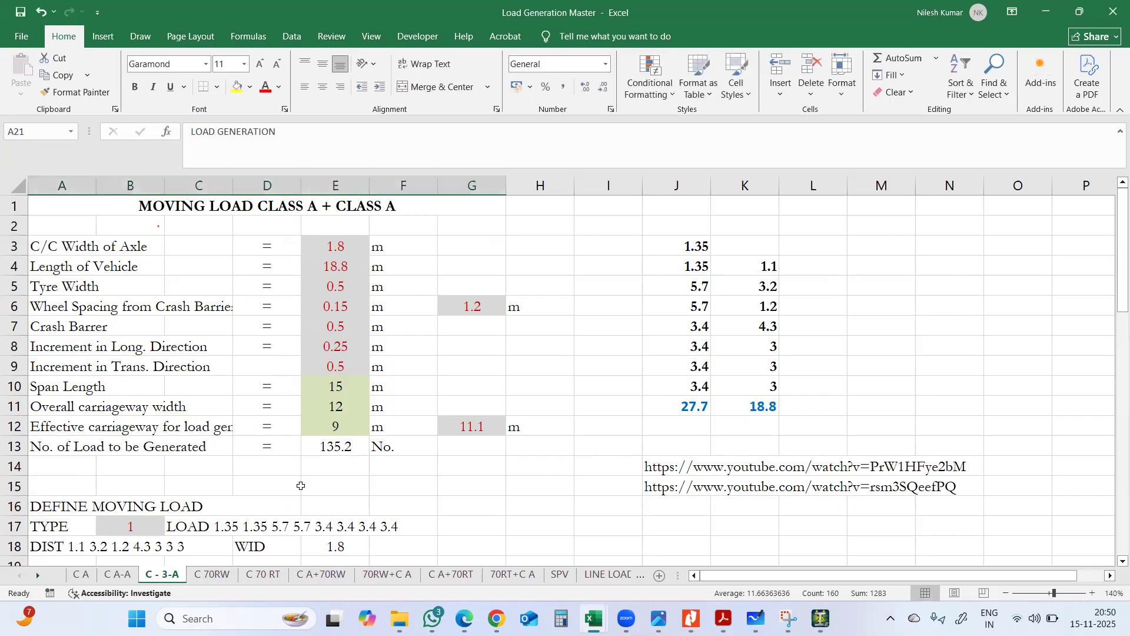
Insert a row above row 24 and copy the row 23 TYPE line into it as the first load generation's third vehicle
{"action": "scroll", "coordinate": [301, 486], "scroll_direction": "down", "scroll_amount": 4}
{"action": "scroll", "coordinate": [407, 380], "scroll_direction": "down", "scroll_amount": 1}
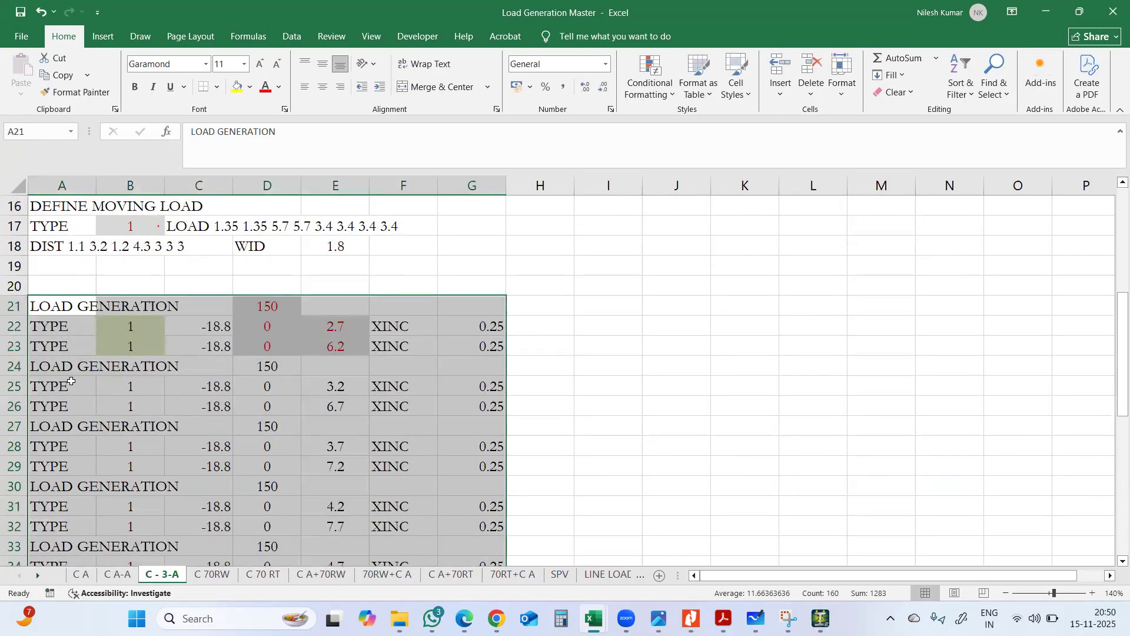
{"action": "left_click", "coordinate": [16, 367]}
{"action": "right_click", "coordinate": [16, 367]}
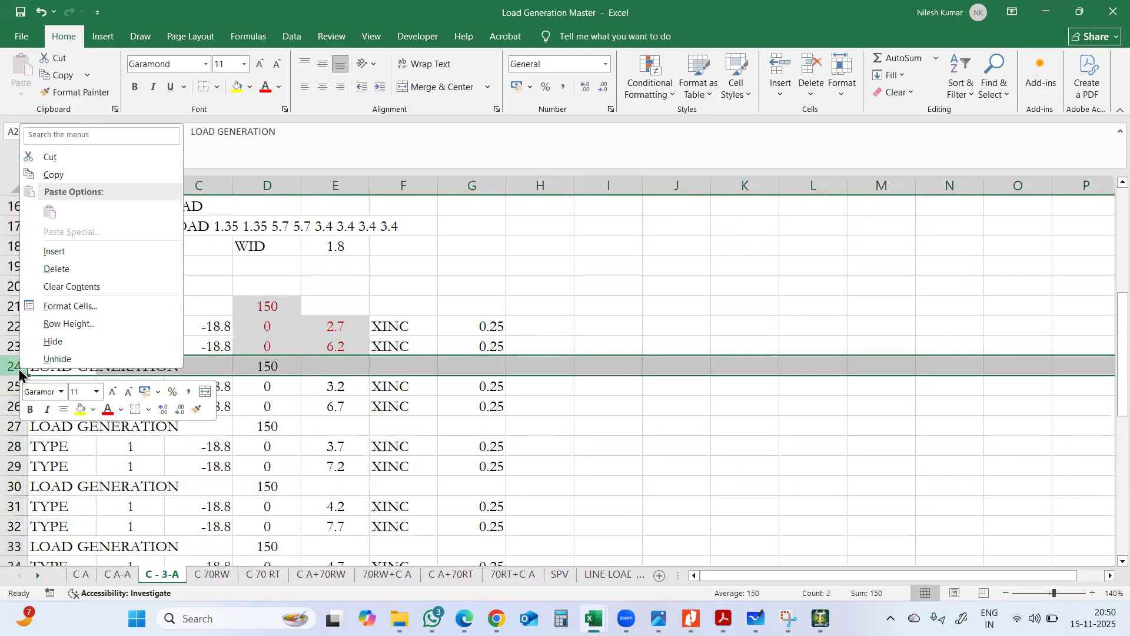
{"action": "left_click", "coordinate": [59, 248]}
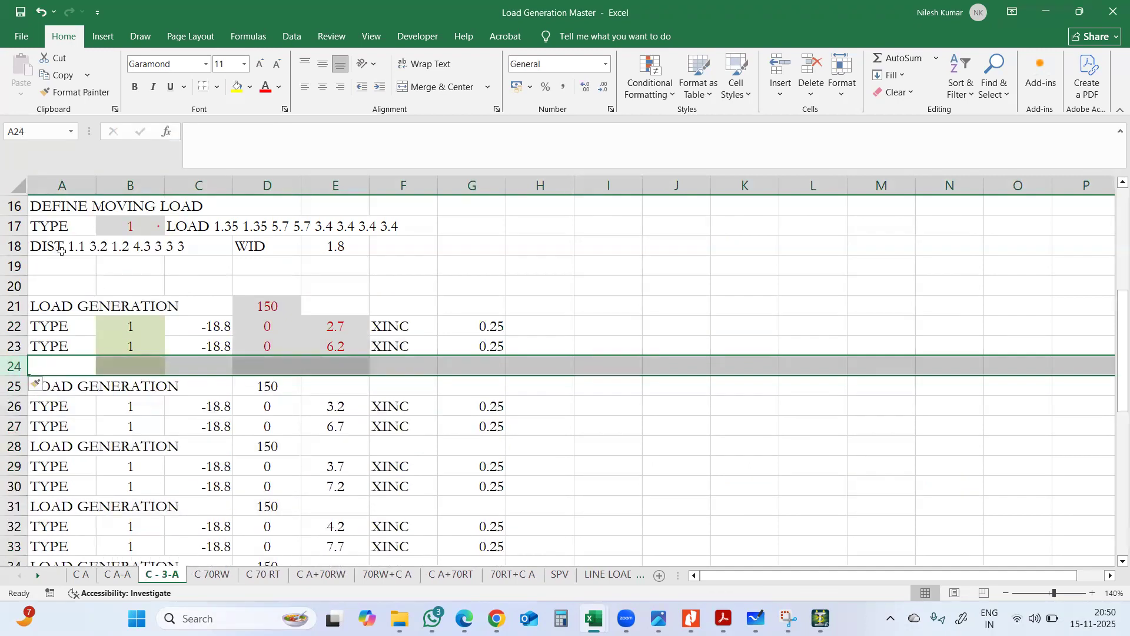
{"action": "left_click_drag", "start_coordinate": [54, 343], "coordinate": [457, 348]}
{"action": "right_click", "coordinate": [457, 348]}
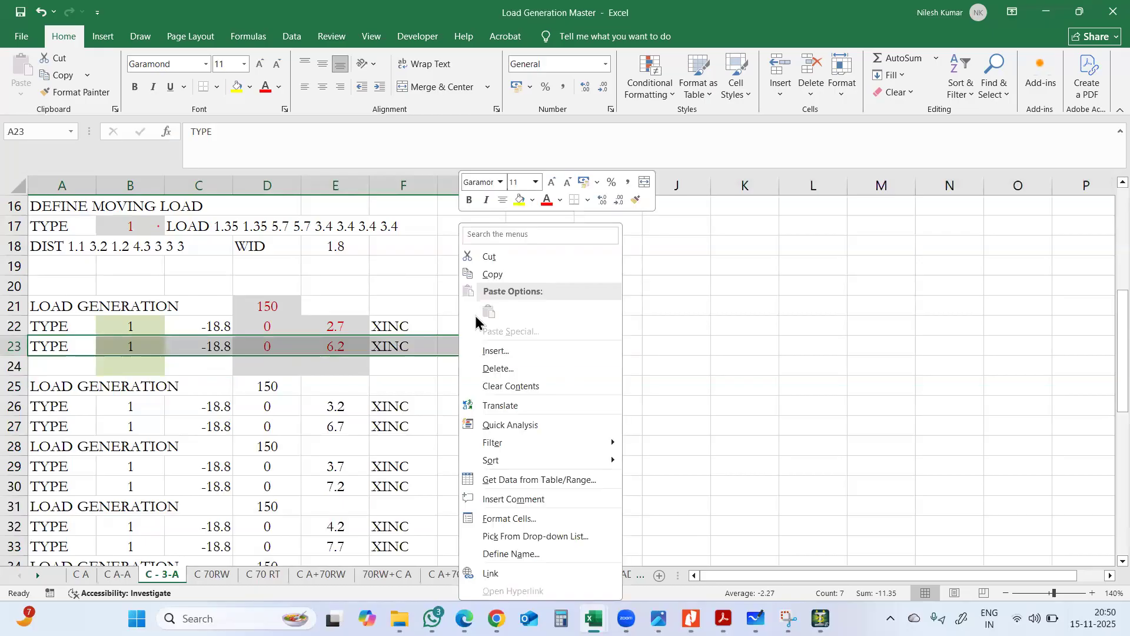
{"action": "left_click", "coordinate": [480, 272]}
{"action": "left_click", "coordinate": [60, 362]}
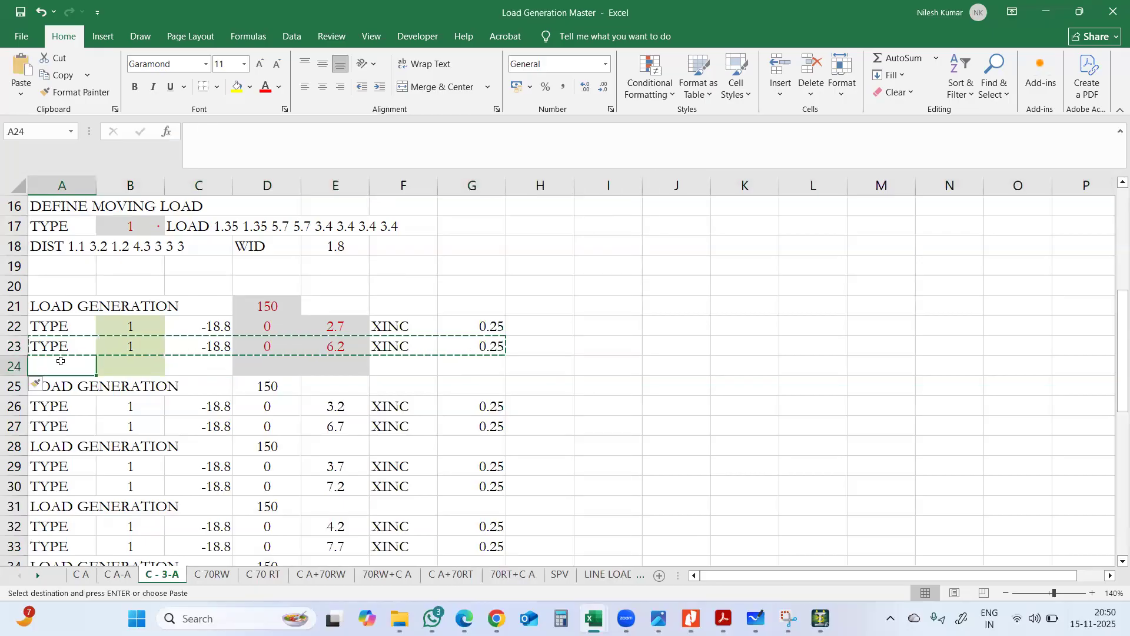
{"action": "key", "text": "Return"}
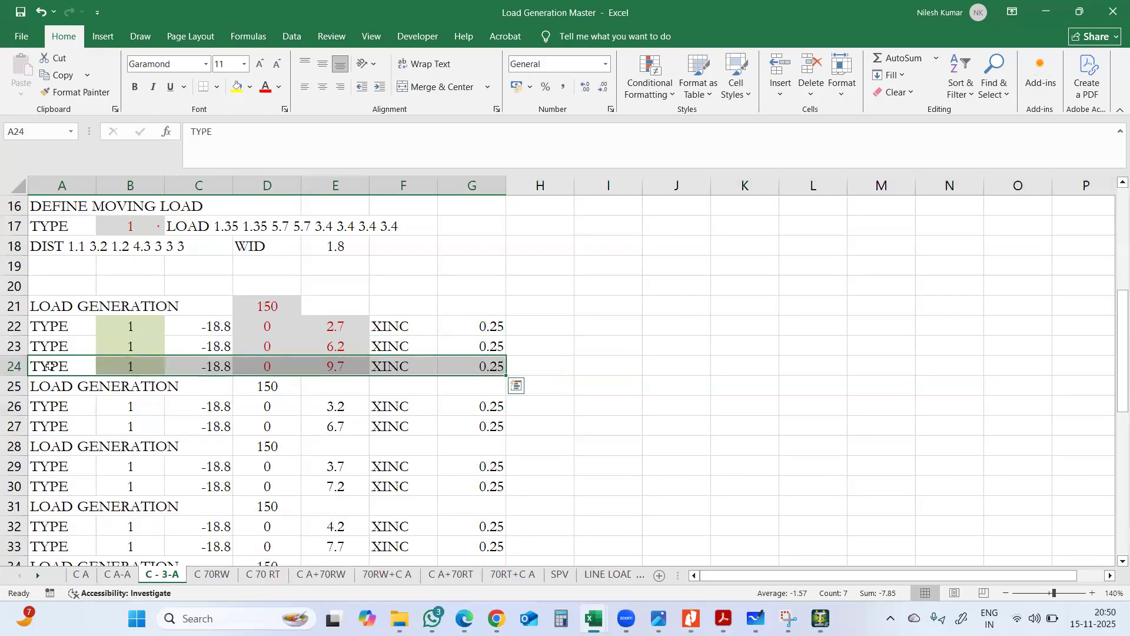
{"action": "left_click", "coordinate": [343, 367]}
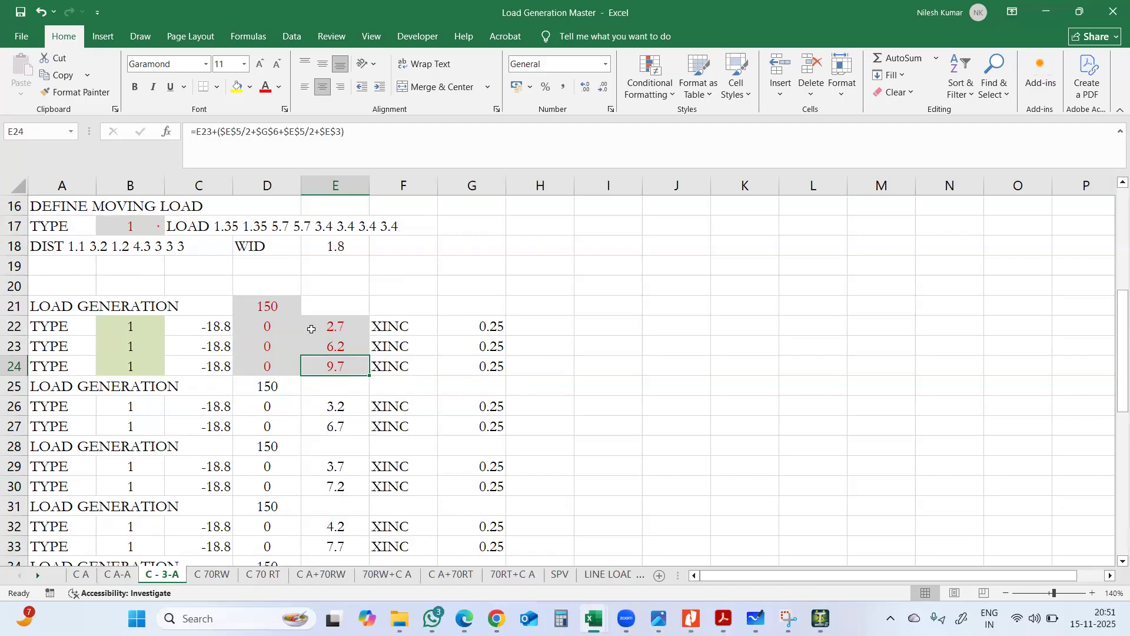
Insert a row above row 28 and copy the row 27 TYPE line into it as the second load generation's third vehicle
{"action": "scroll", "coordinate": [443, 328], "scroll_direction": "down", "scroll_amount": 1}
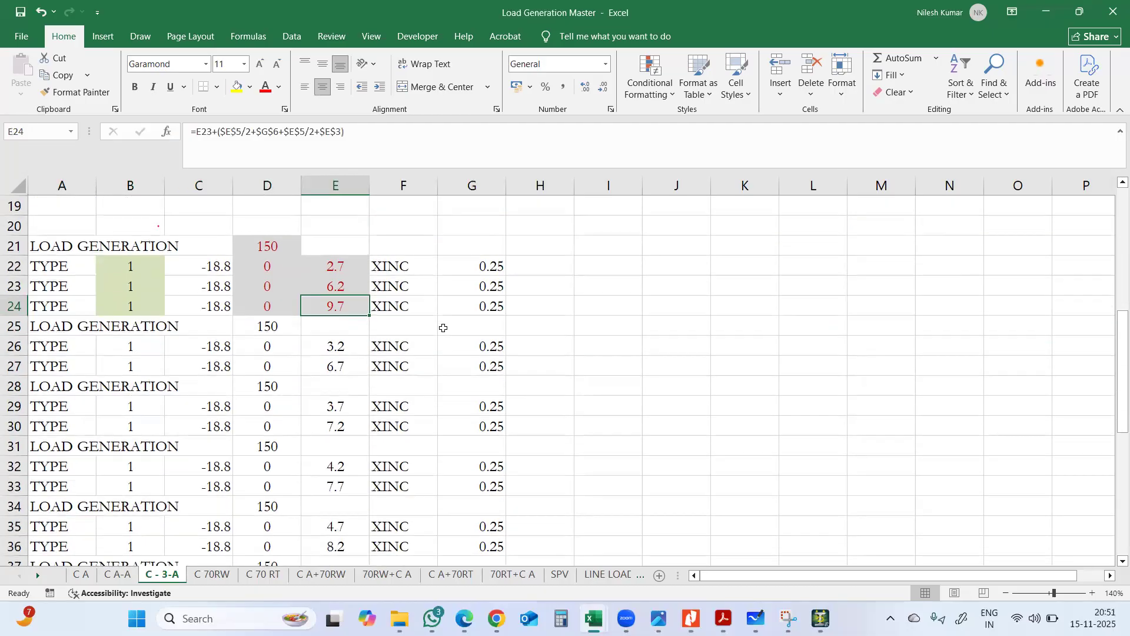
{"action": "left_click", "coordinate": [12, 386]}
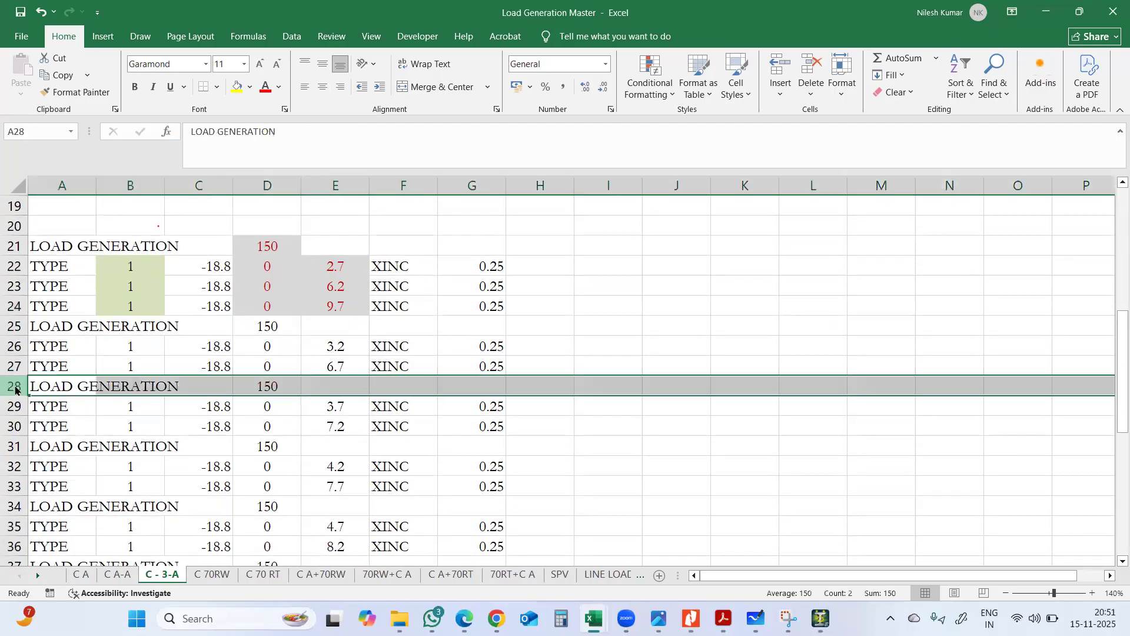
{"action": "right_click", "coordinate": [12, 386]}
{"action": "left_click", "coordinate": [69, 269]}
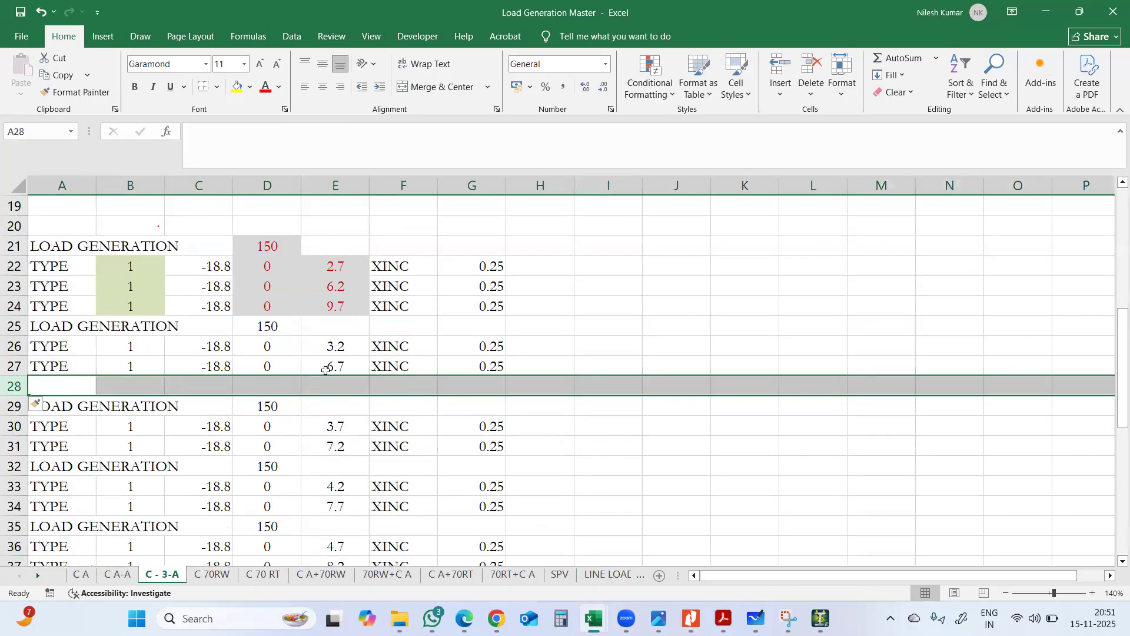
{"action": "left_click_drag", "start_coordinate": [73, 361], "coordinate": [484, 361]}
{"action": "right_click", "coordinate": [484, 360]}
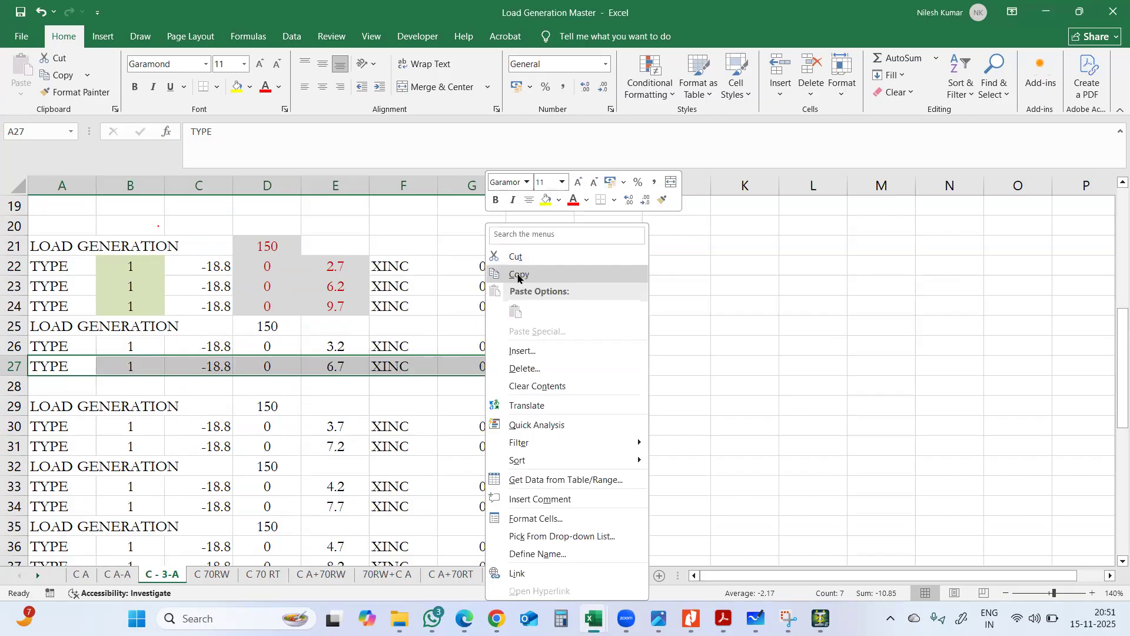
{"action": "left_click", "coordinate": [521, 278]}
{"action": "left_click", "coordinate": [56, 387]}
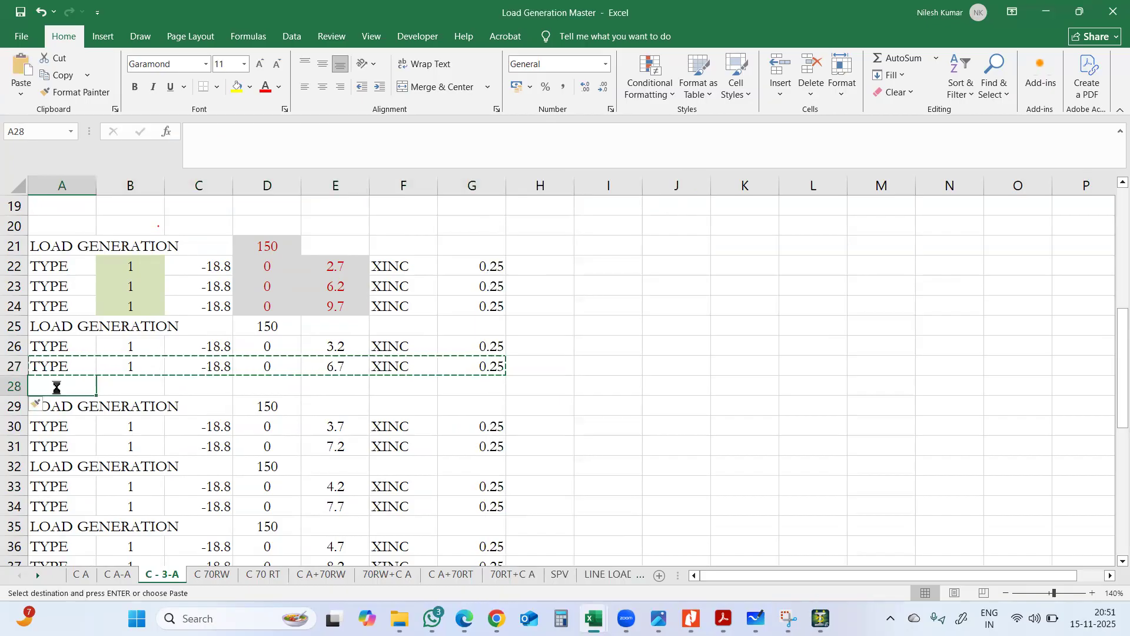
{"action": "key", "text": "Return"}
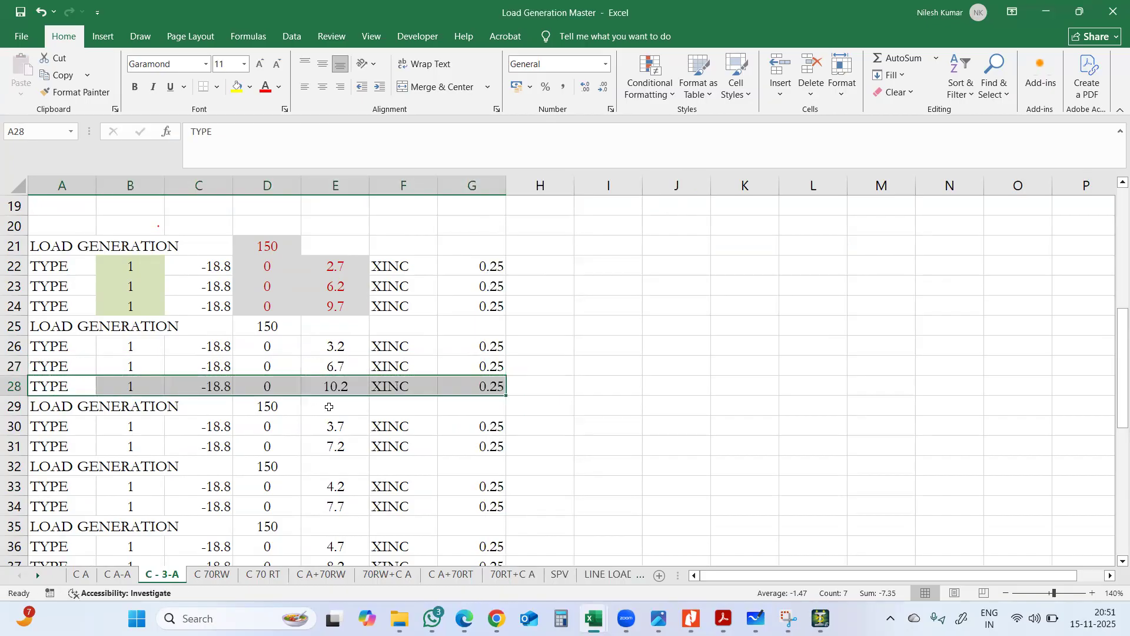
Check the effective carriageway formula in G12 and clear the remaining two-vehicle load generations in A29:H53
{"action": "scroll", "coordinate": [329, 407], "scroll_direction": "up", "scroll_amount": 3}
{"action": "left_click", "coordinate": [476, 254]}
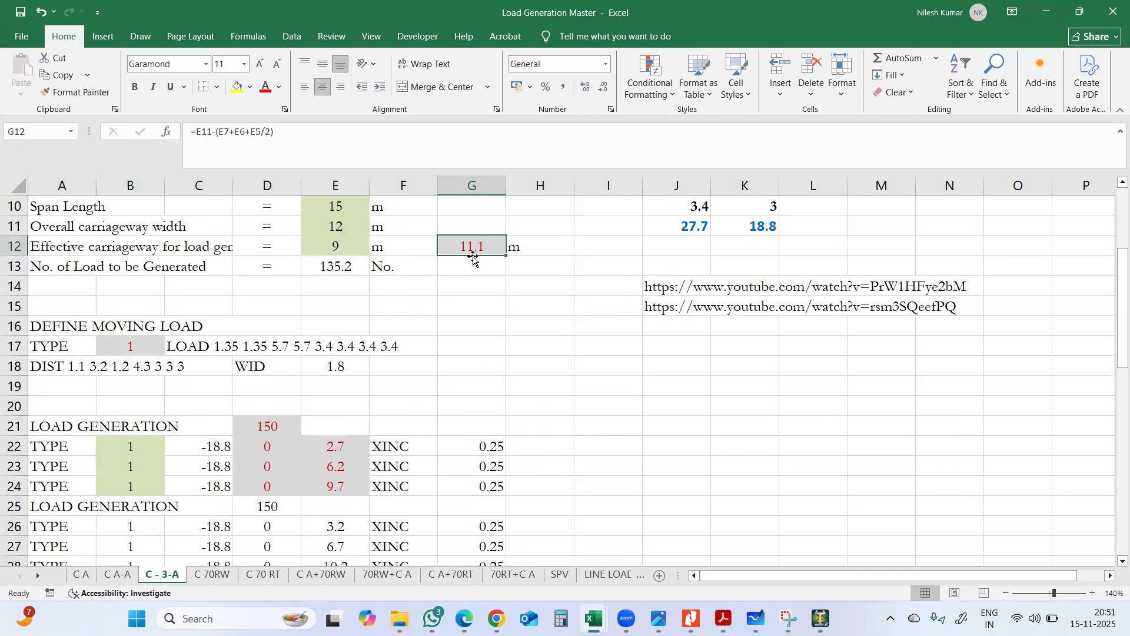
{"action": "scroll", "coordinate": [468, 259], "scroll_direction": "down", "scroll_amount": 3}
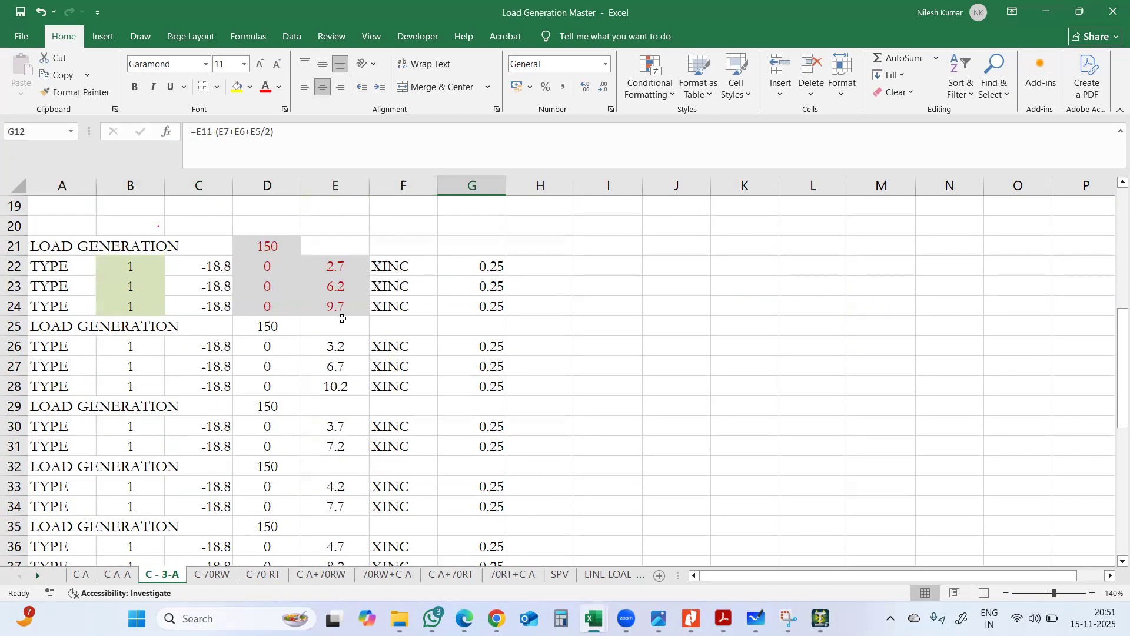
{"action": "scroll", "coordinate": [342, 318], "scroll_direction": "down", "scroll_amount": 1}
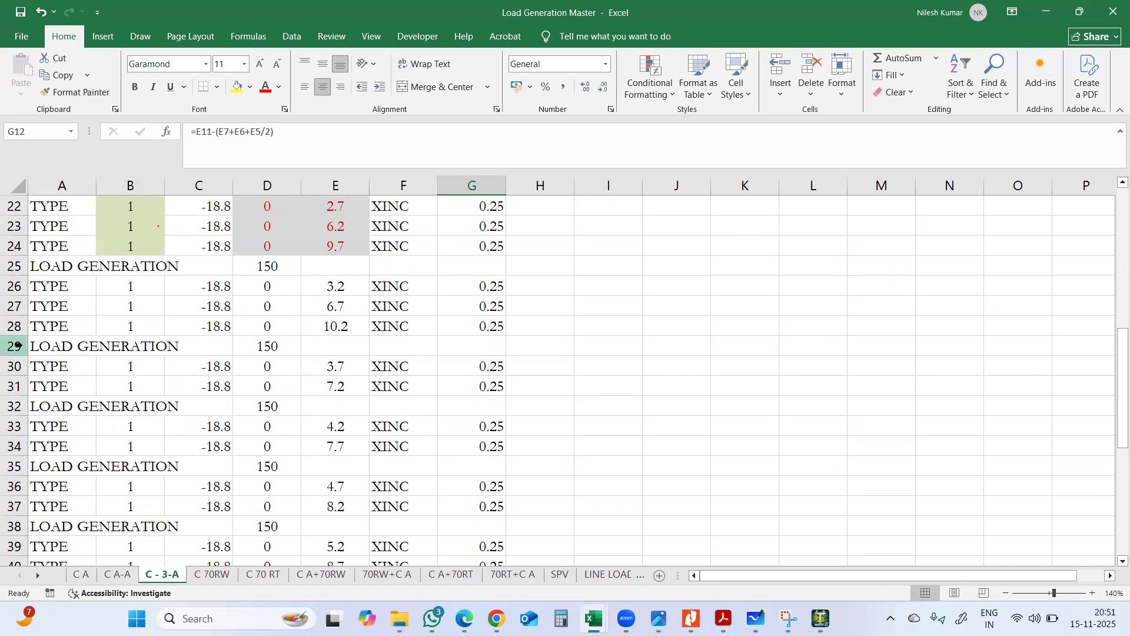
{"action": "left_click_drag", "start_coordinate": [36, 346], "coordinate": [515, 488]}
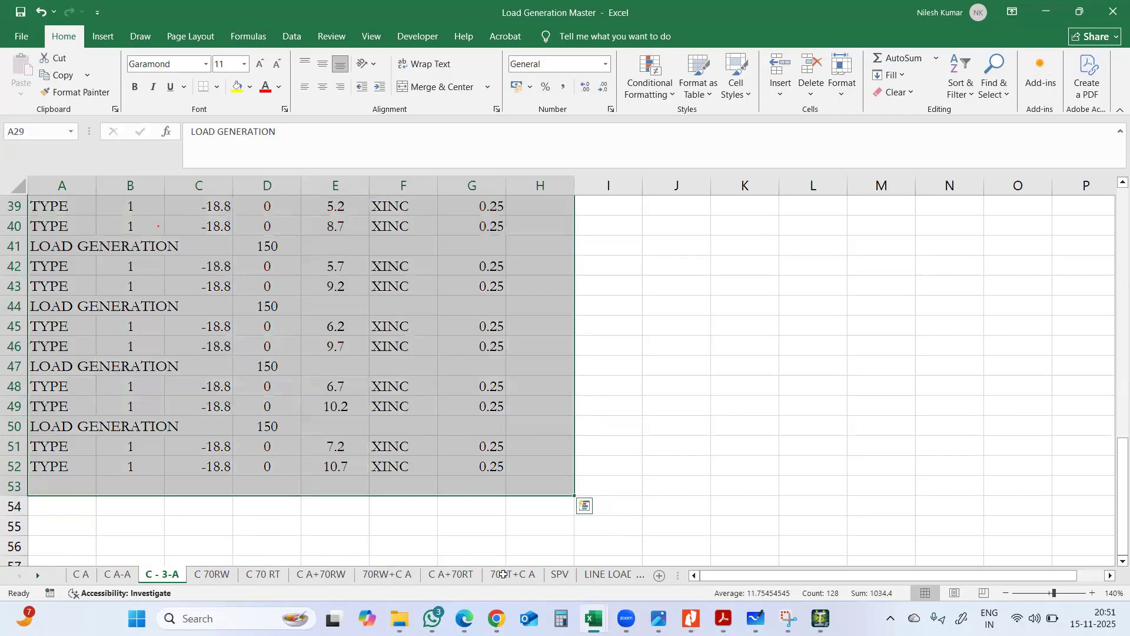
{"action": "key", "text": "Delete"}
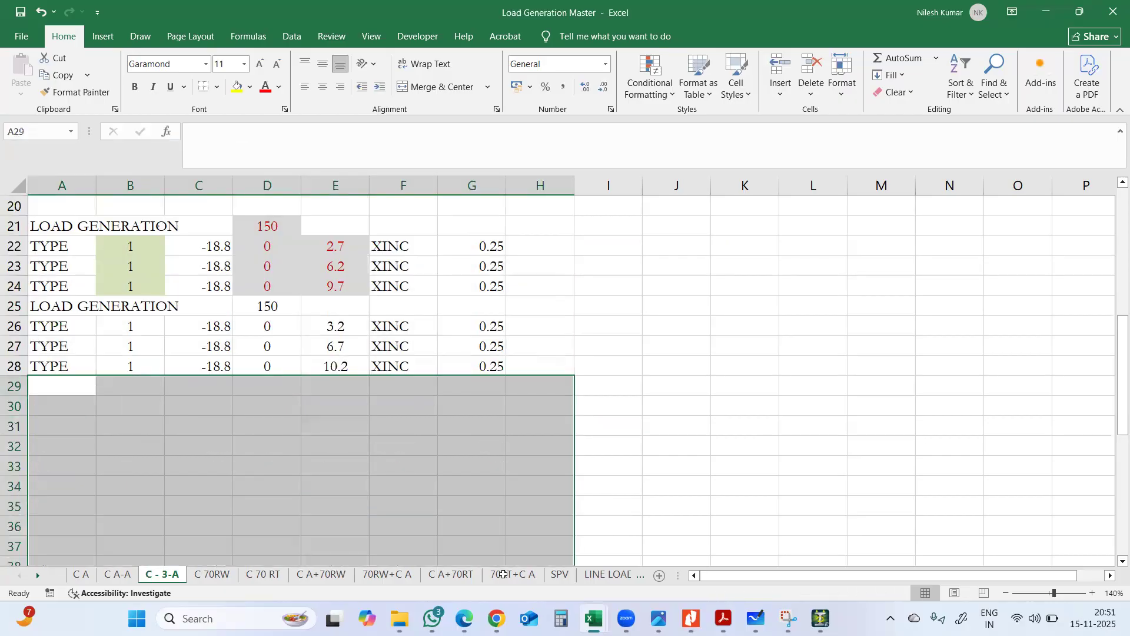
Copy the three-vehicle load generation block A25:G28 to the rows starting at A29
{"action": "left_click_drag", "start_coordinate": [61, 307], "coordinate": [486, 374]}
{"action": "right_click", "coordinate": [471, 341]}
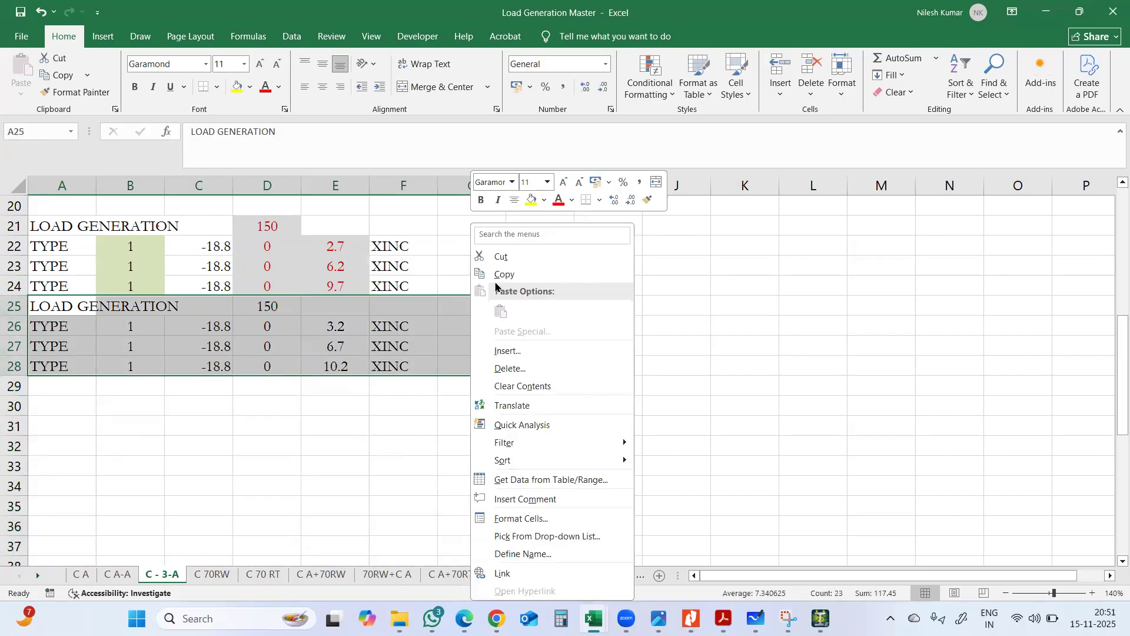
{"action": "left_click", "coordinate": [498, 275]}
{"action": "left_click", "coordinate": [57, 386]}
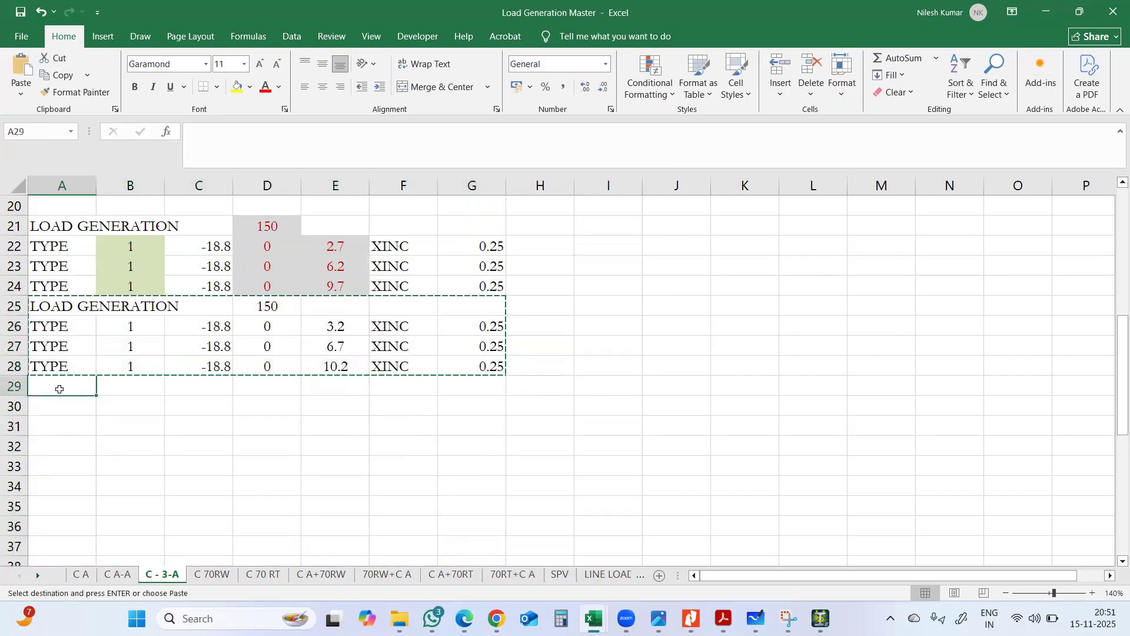
{"action": "key", "text": "Return"}
Copy the load generation block A29:G32 to the rows starting at A33
{"action": "scroll", "coordinate": [195, 320], "scroll_direction": "down", "scroll_amount": 2}
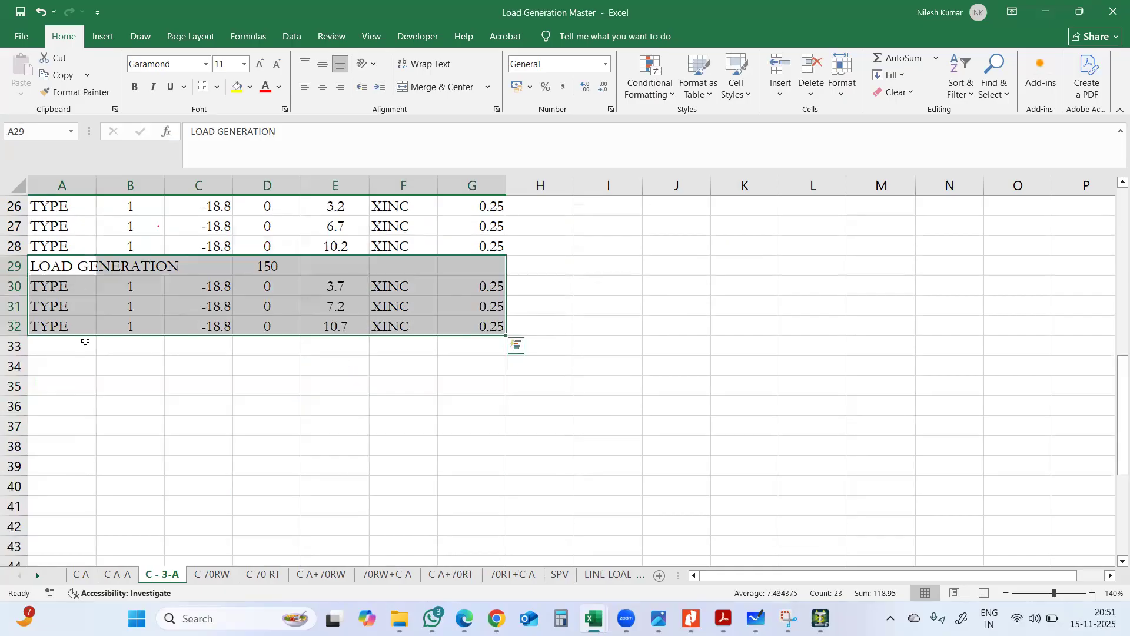
{"action": "left_click", "coordinate": [85, 341]}
{"action": "left_click_drag", "start_coordinate": [77, 269], "coordinate": [463, 315]}
{"action": "right_click", "coordinate": [464, 315]}
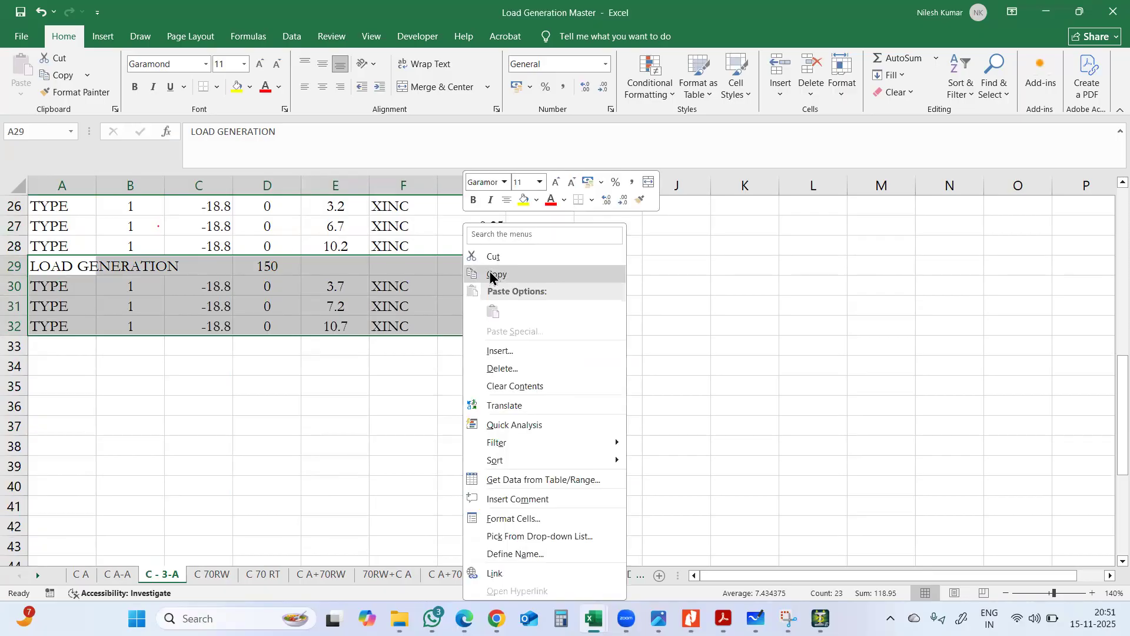
{"action": "left_click", "coordinate": [490, 277]}
{"action": "left_click", "coordinate": [67, 348]}
{"action": "key", "text": "ctrl+v"}
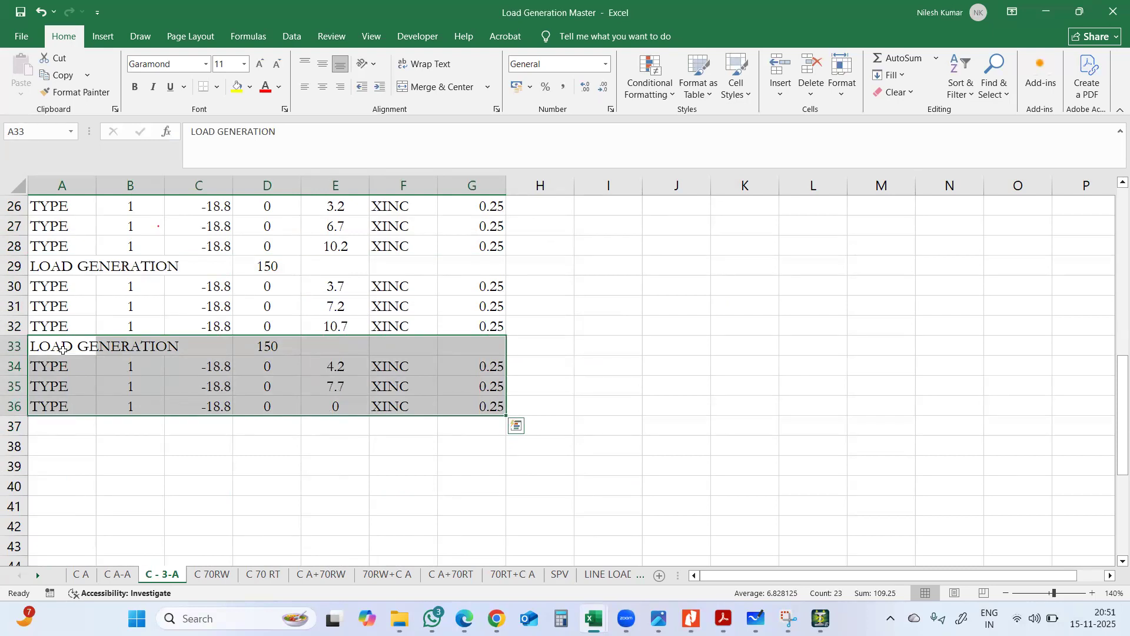
Clear the surplus load generation block A33:G36 and copy the moving load input in A16:H32
{"action": "key", "text": "Delete"}
{"action": "scroll", "coordinate": [64, 348], "scroll_direction": "up", "scroll_amount": 5}
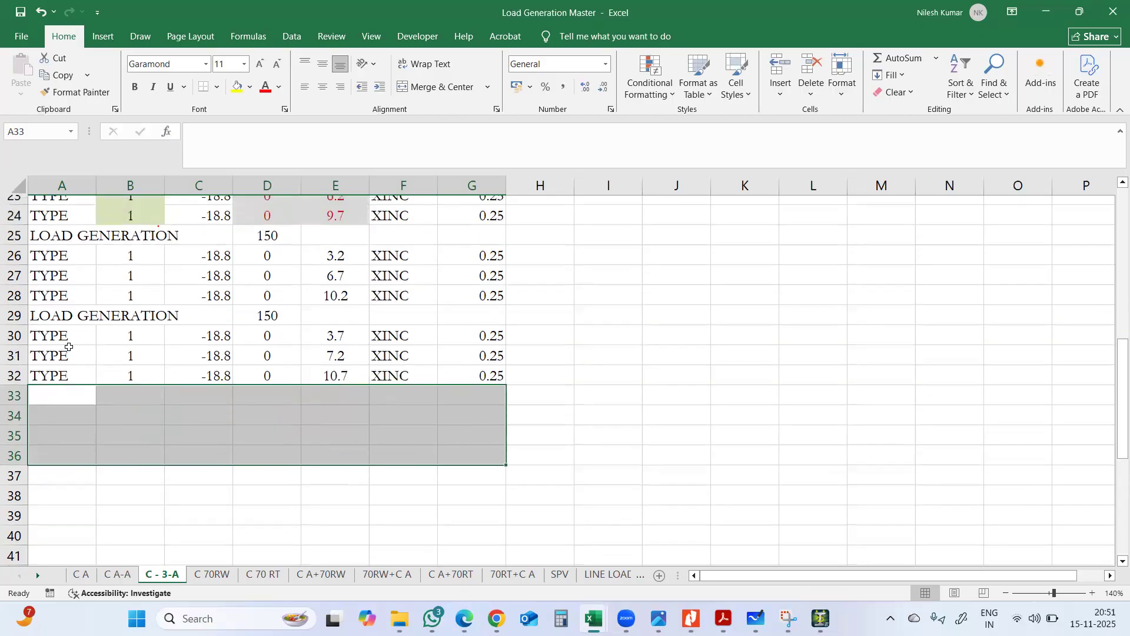
{"action": "left_click_drag", "start_coordinate": [47, 306], "coordinate": [525, 336]}
{"action": "right_click", "coordinate": [475, 267]}
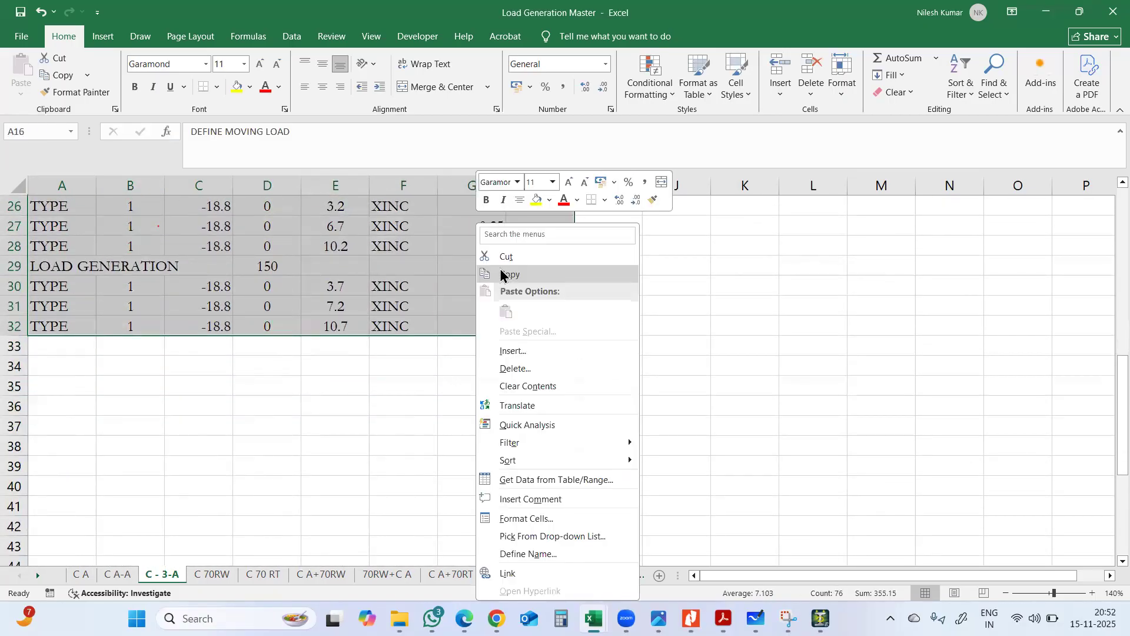
{"action": "left_click", "coordinate": [504, 274]}
{"action": "scroll", "coordinate": [503, 274], "scroll_direction": "up", "scroll_amount": 6}
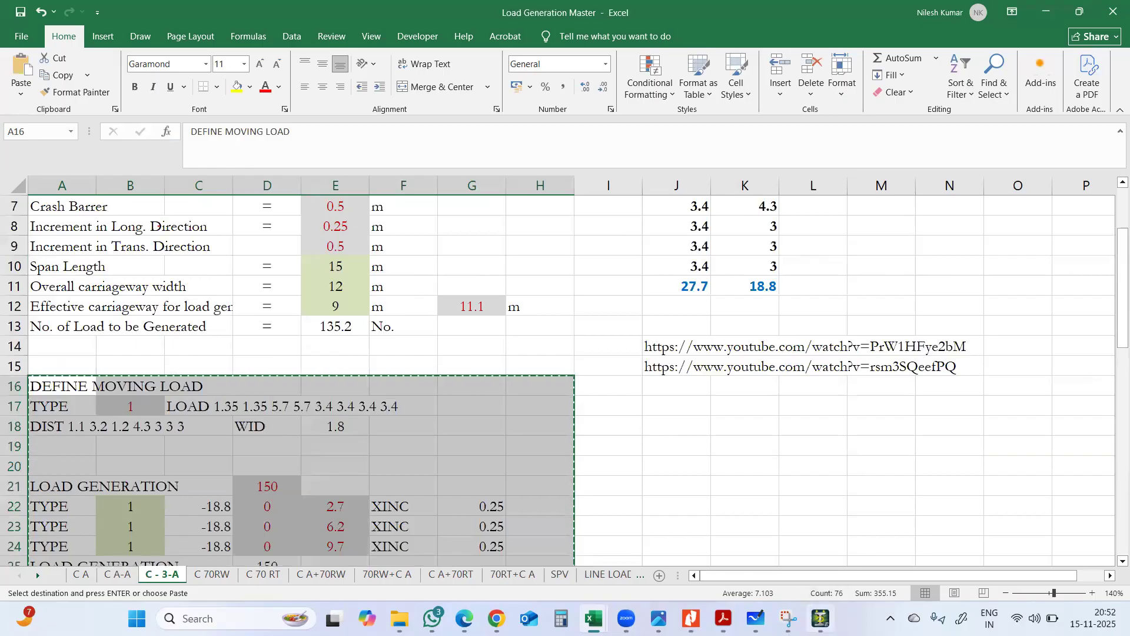
Switch to STAAD.Pro and replace the 02 LL CLASS 3A input file's moving load definition and load generations with the copied block, saving the changes
{"action": "left_click", "coordinate": [820, 618]}
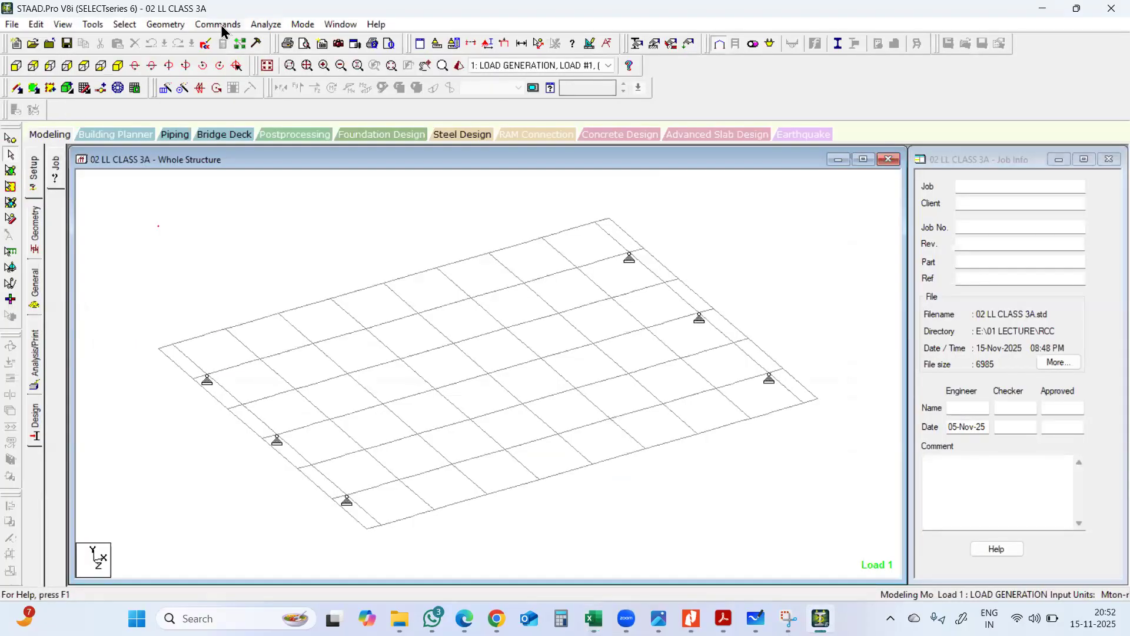
{"action": "left_click", "coordinate": [203, 43]}
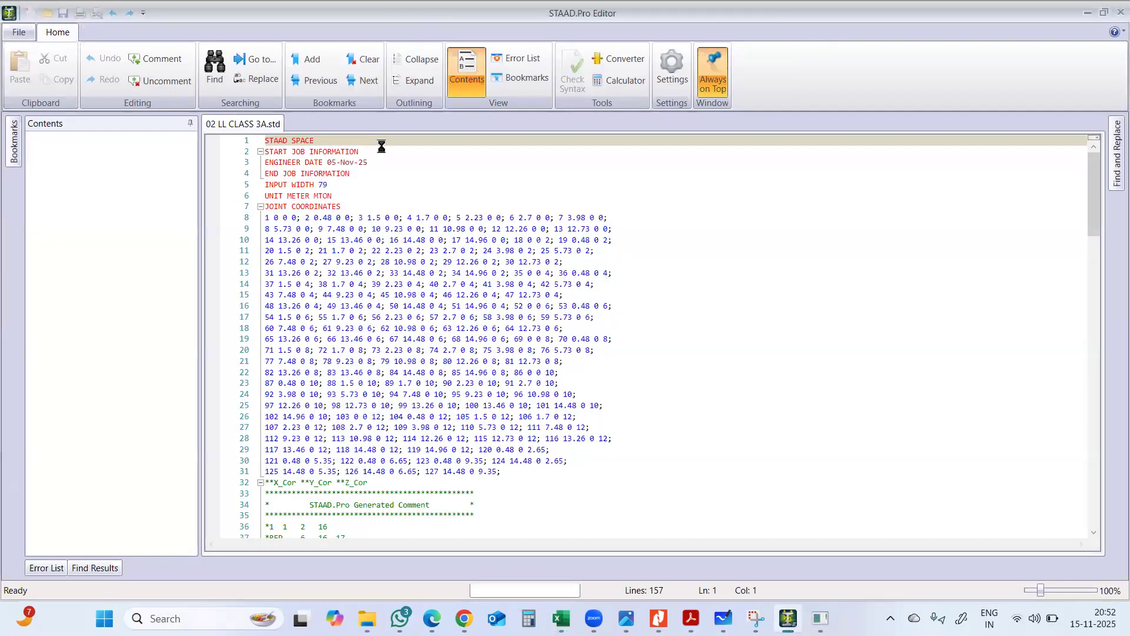
{"action": "scroll", "coordinate": [365, 218], "scroll_direction": "down", "scroll_amount": 8}
{"action": "scroll", "coordinate": [364, 218], "scroll_direction": "down", "scroll_amount": 20}
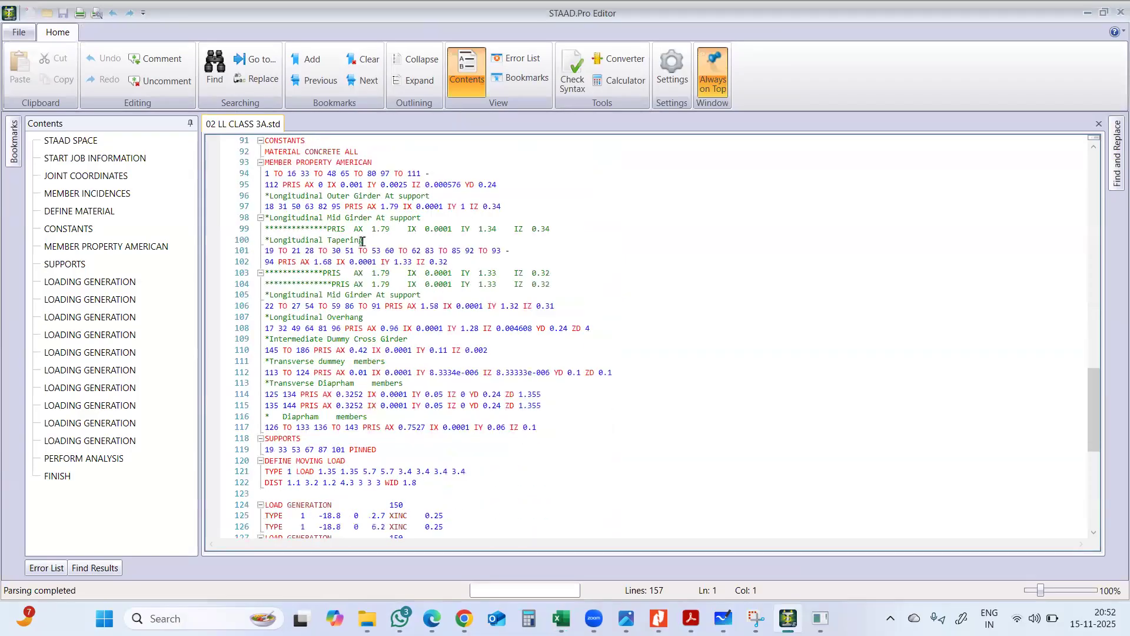
{"action": "scroll", "coordinate": [362, 242], "scroll_direction": "up", "scroll_amount": 4}
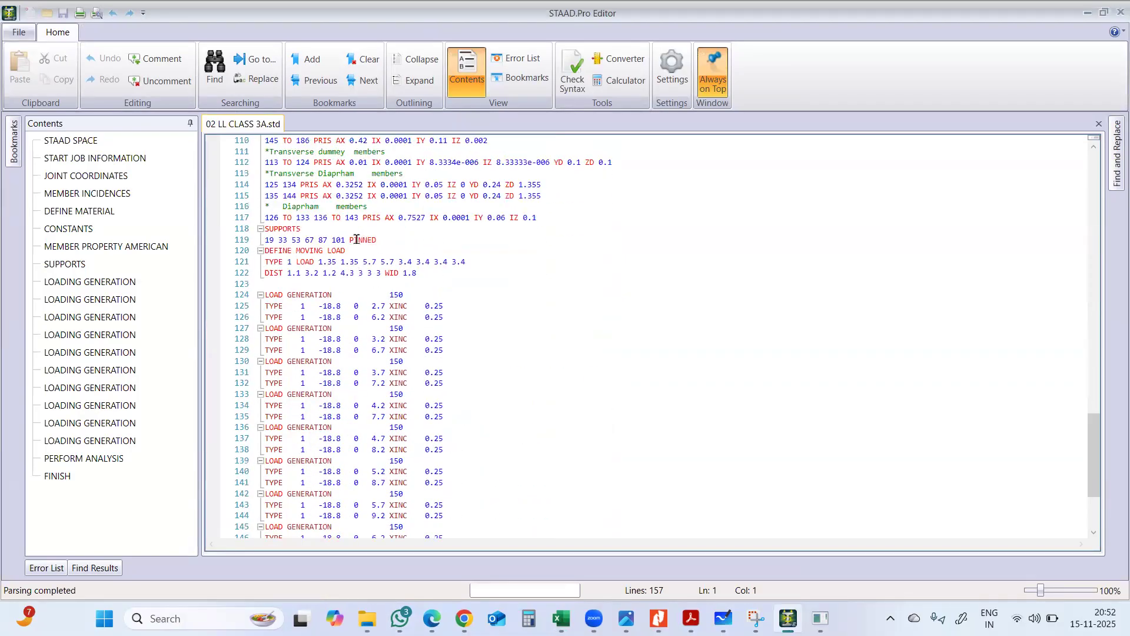
{"action": "left_click_drag", "start_coordinate": [265, 251], "coordinate": [450, 297]}
{"action": "left_click_drag", "start_coordinate": [449, 340], "coordinate": [467, 483]}
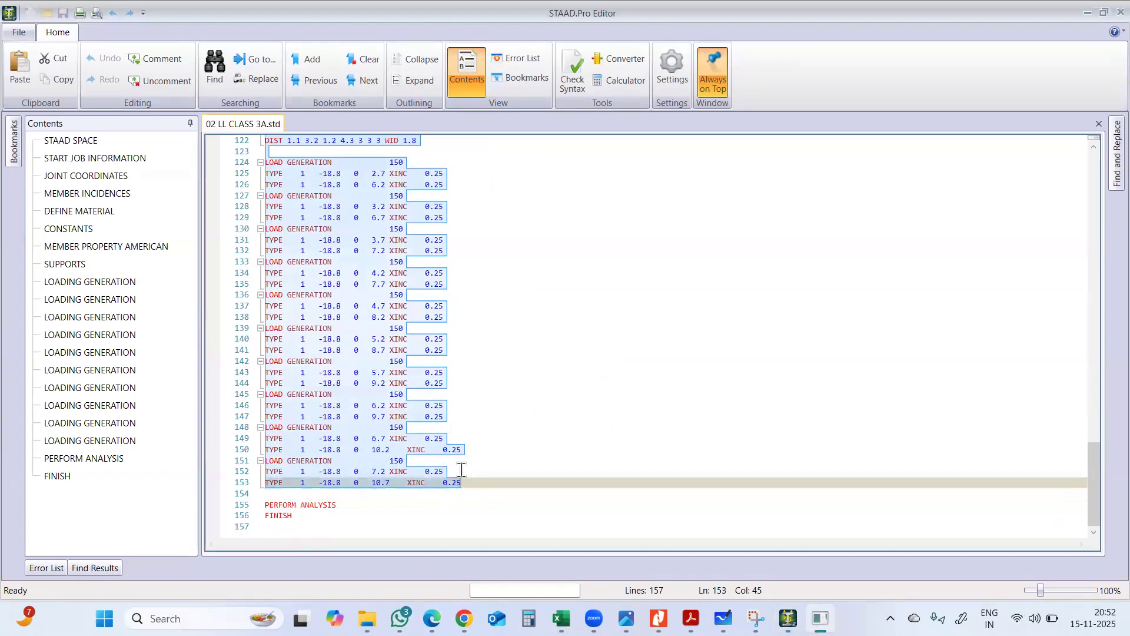
{"action": "key", "text": "ctrl+v"}
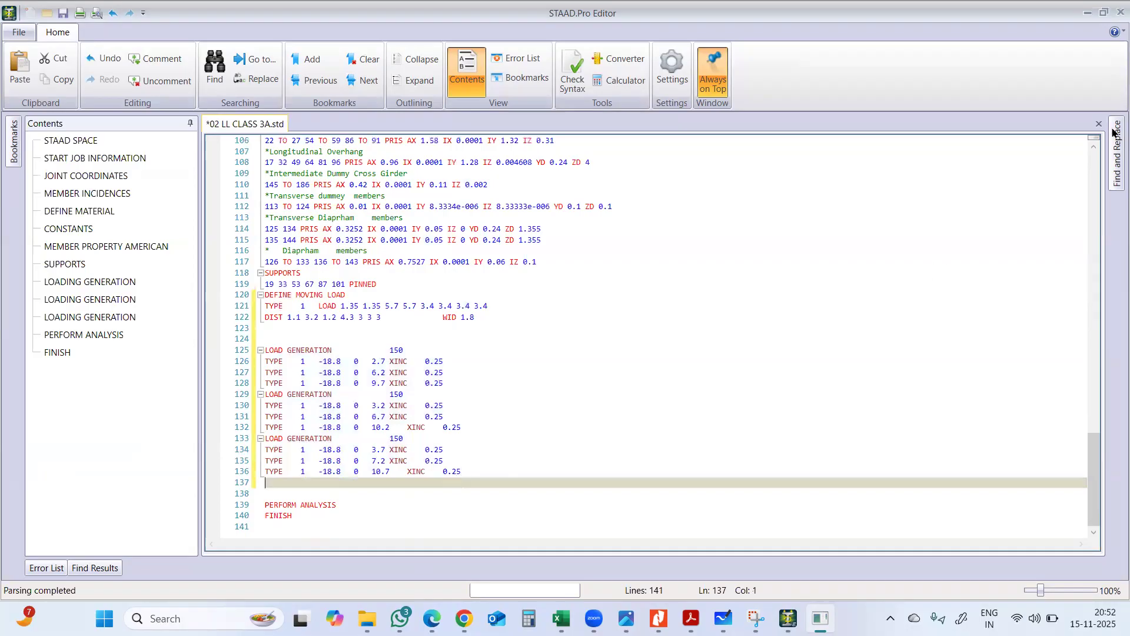
{"action": "left_click", "coordinate": [1121, 12]}
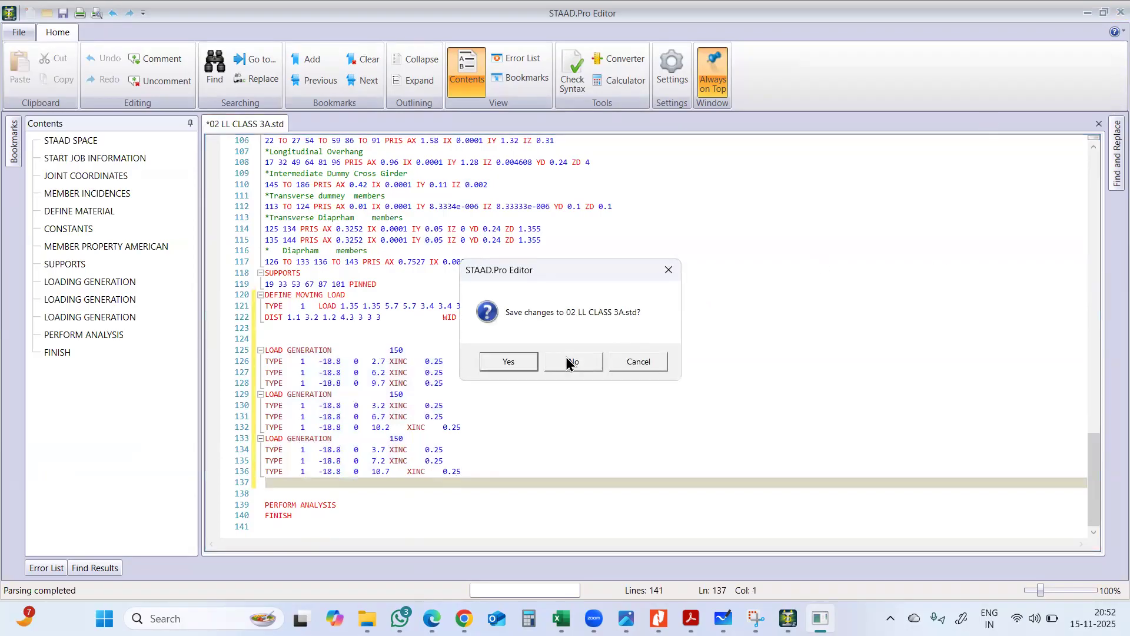
{"action": "left_click", "coordinate": [511, 361]}
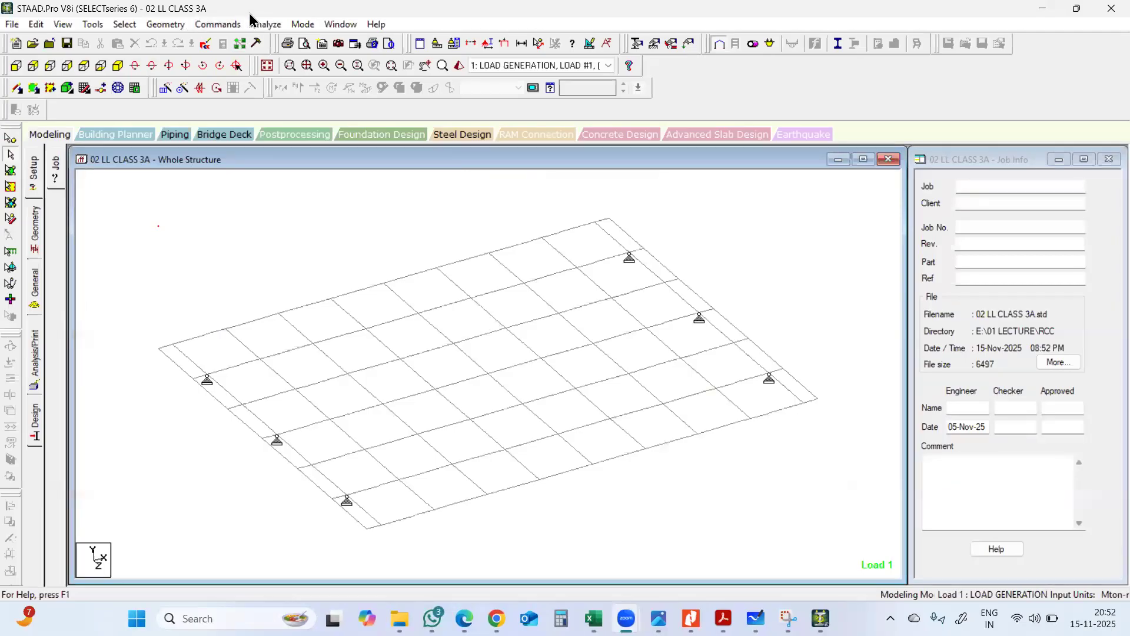
Run the analysis of the 02 LL CLASS 3A model and stay in modeling mode
{"action": "left_click", "coordinate": [265, 24]}
{"action": "left_click", "coordinate": [286, 42]}
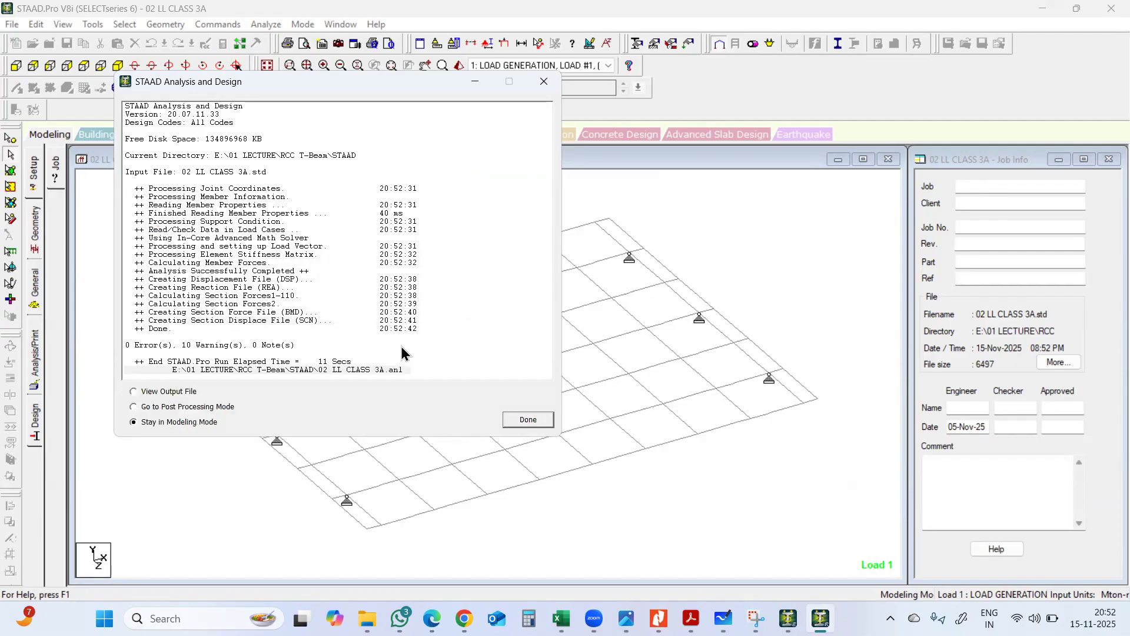
{"action": "left_click", "coordinate": [514, 420]}
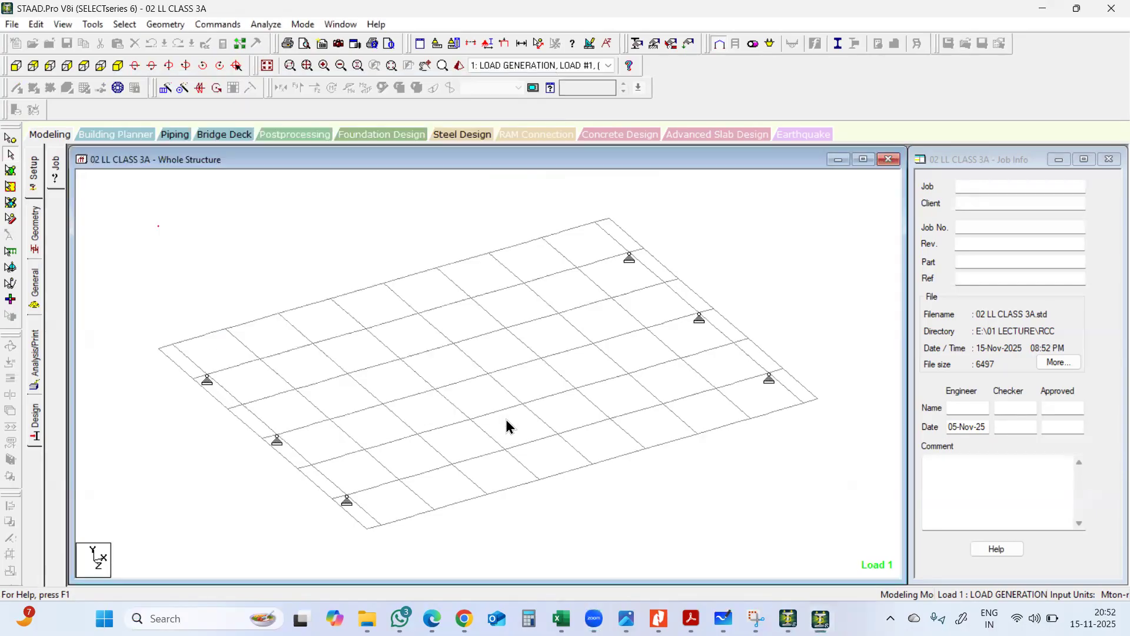
{"action": "left_click", "coordinate": [303, 141]}
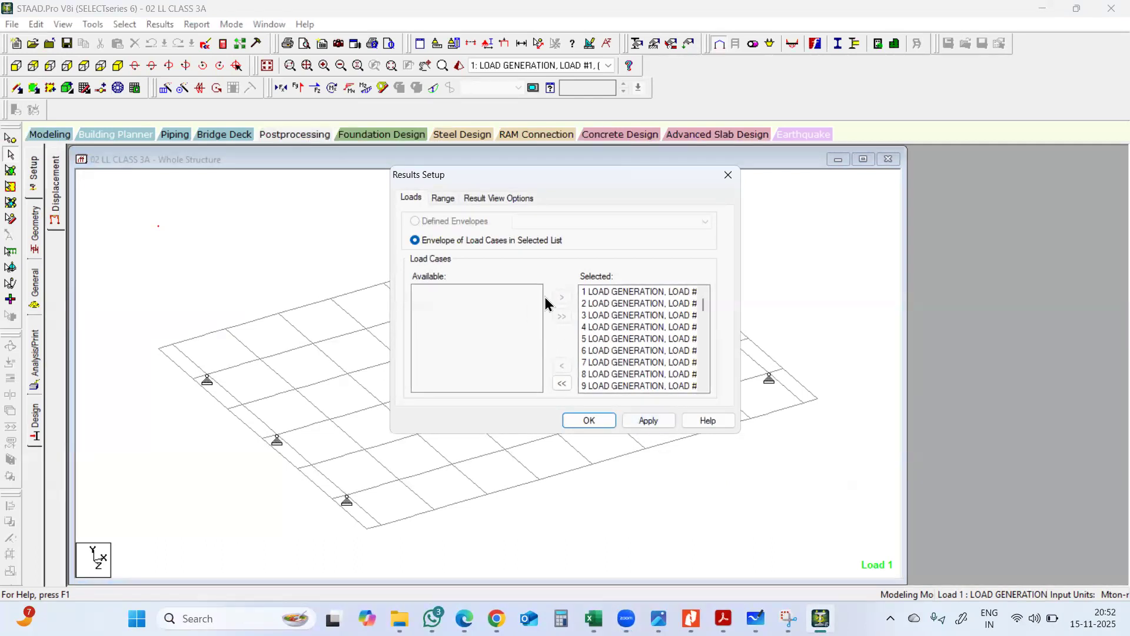
{"action": "left_click", "coordinate": [561, 384]}
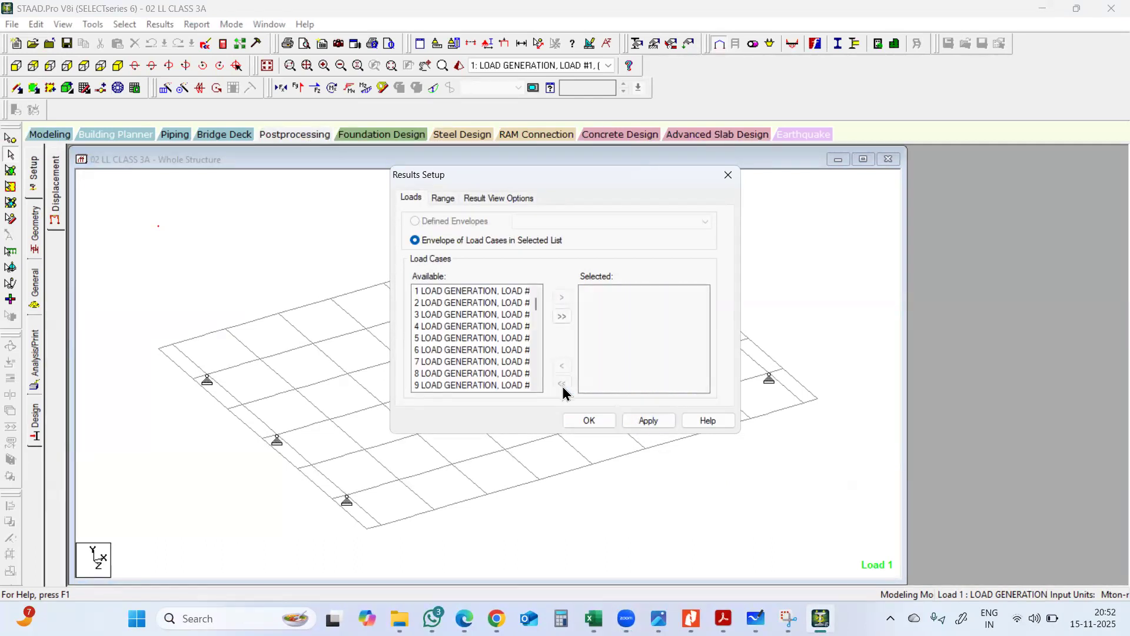
{"action": "left_click", "coordinate": [574, 420]}
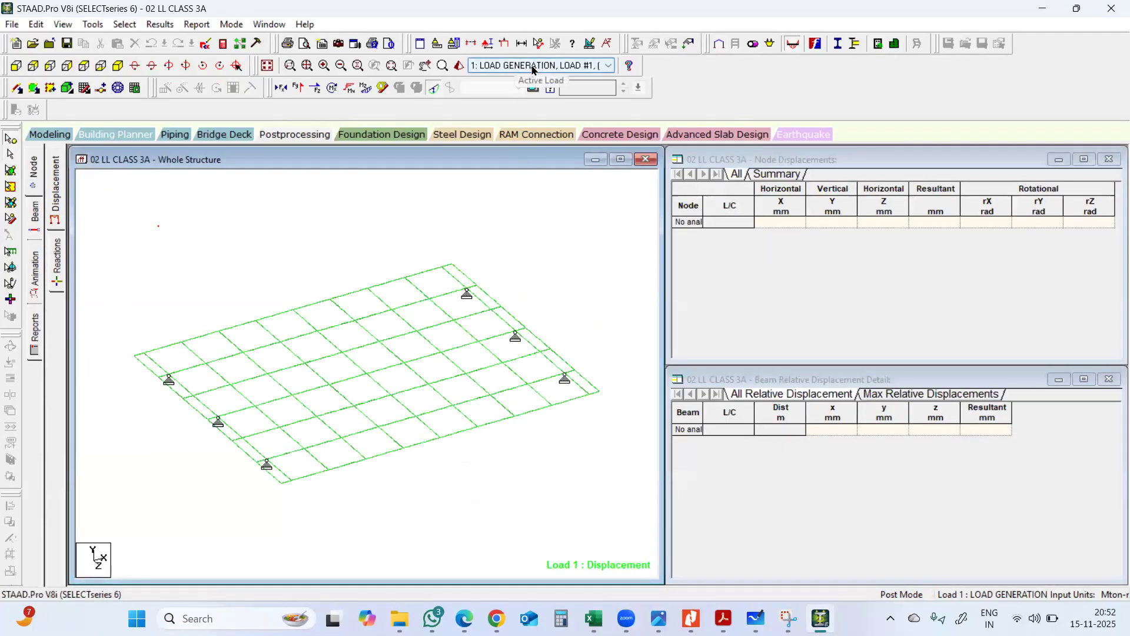
{"action": "left_click", "coordinate": [54, 133]}
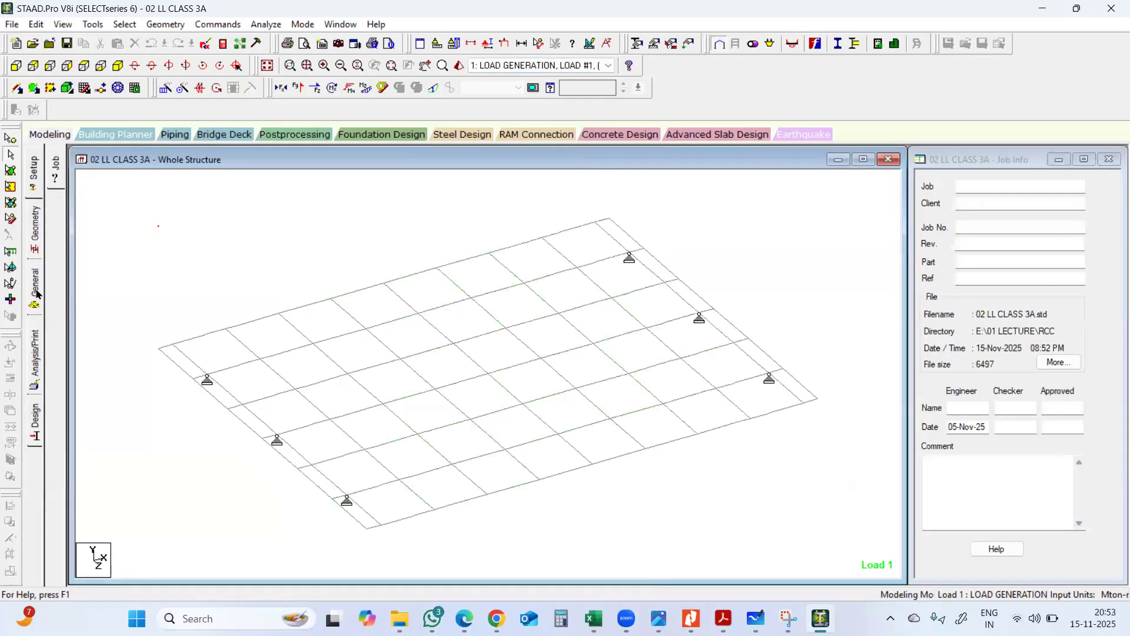
{"action": "left_click", "coordinate": [47, 307]}
{"action": "left_click", "coordinate": [56, 371]}
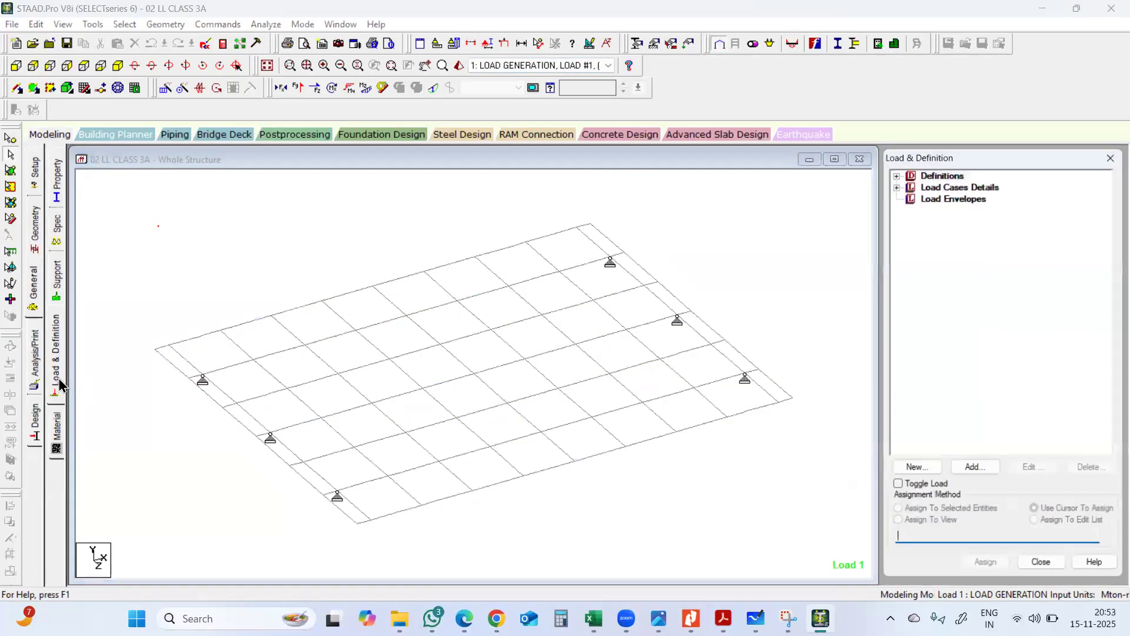
{"action": "left_click", "coordinate": [587, 66]}
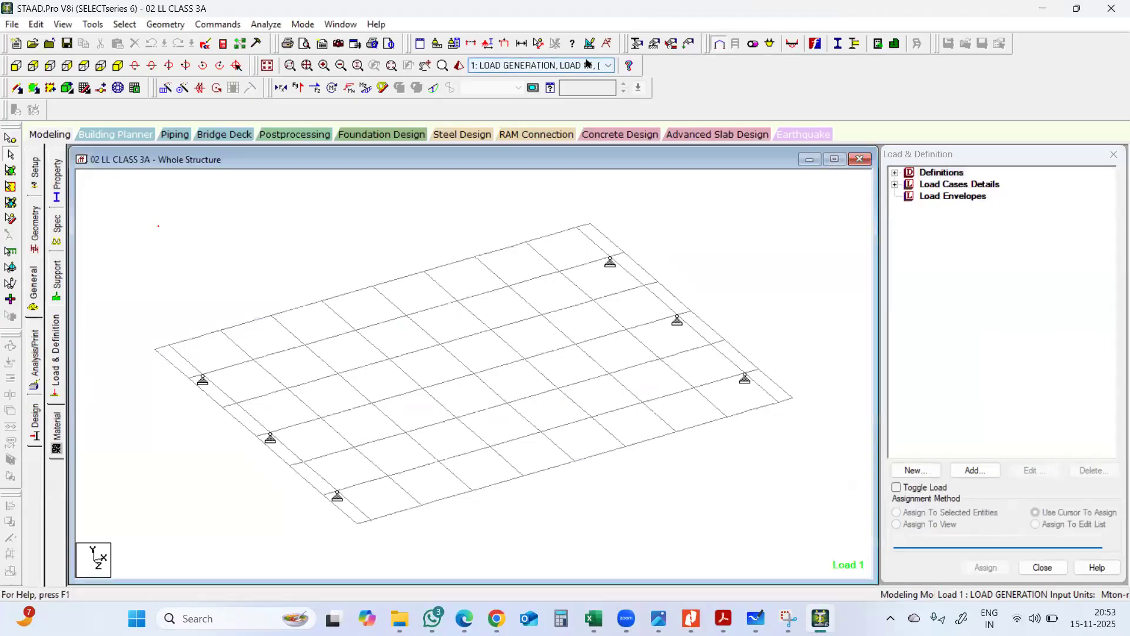
{"action": "left_click", "coordinate": [578, 69]}
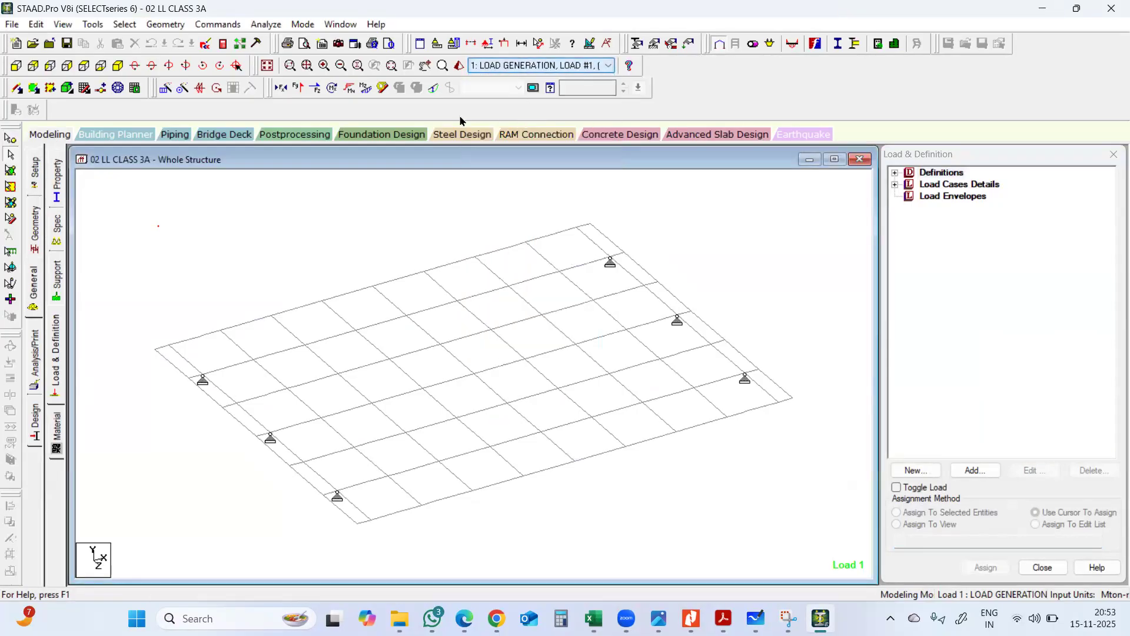
Enter postprocessing with all load generation cases selected and display the loads on the structure
{"action": "left_click", "coordinate": [292, 136]}
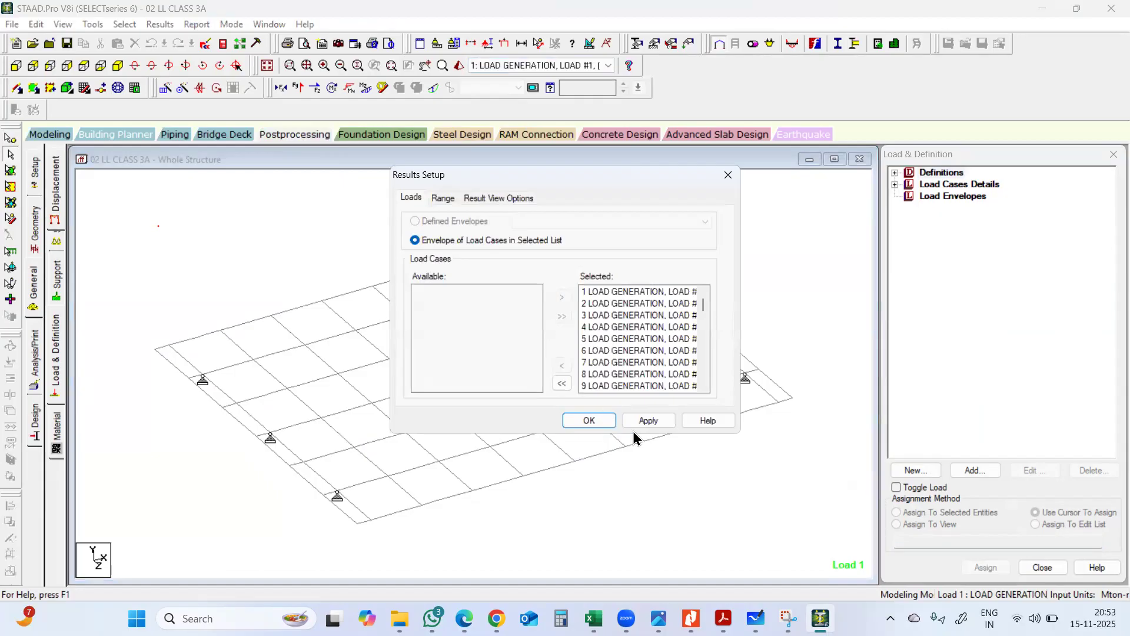
{"action": "left_click", "coordinate": [605, 421]}
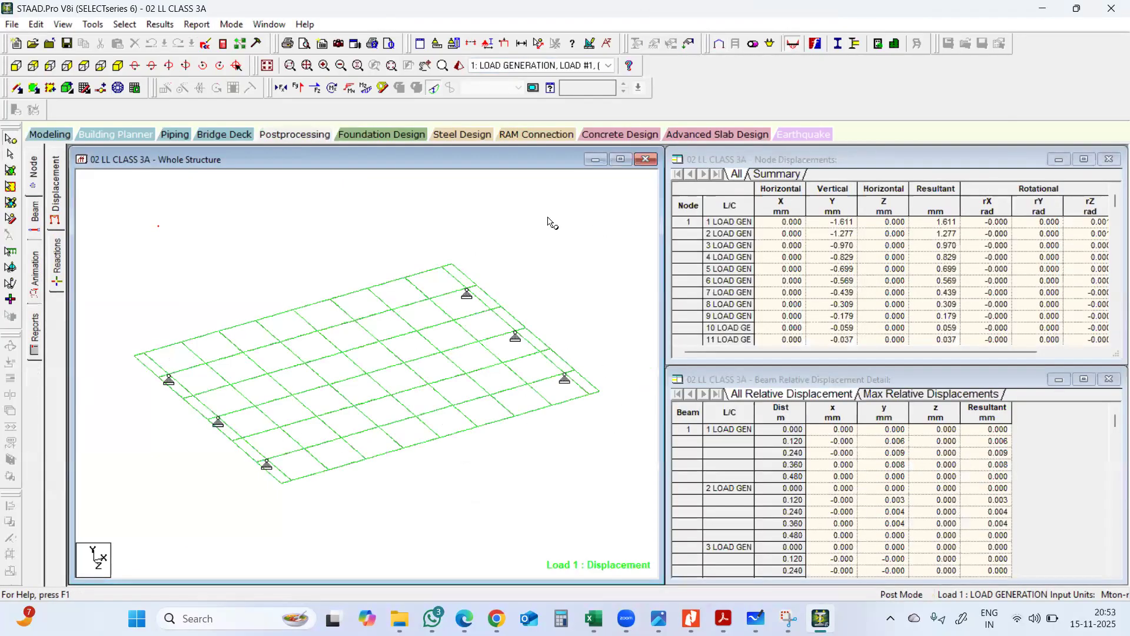
{"action": "left_click", "coordinate": [538, 65]}
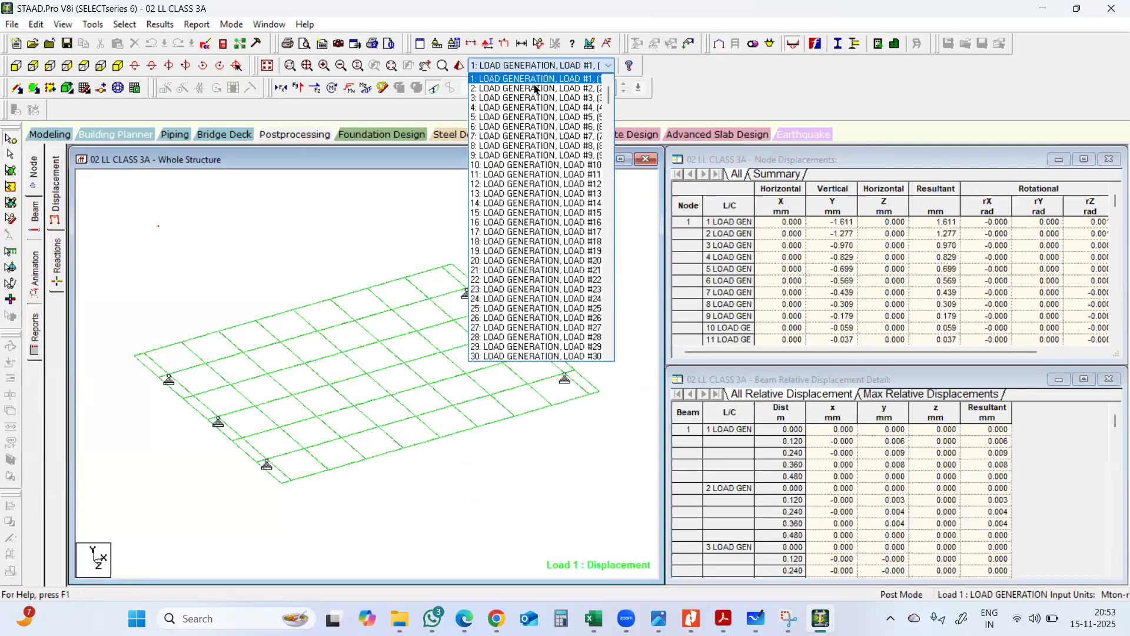
{"action": "left_click", "coordinate": [540, 66]}
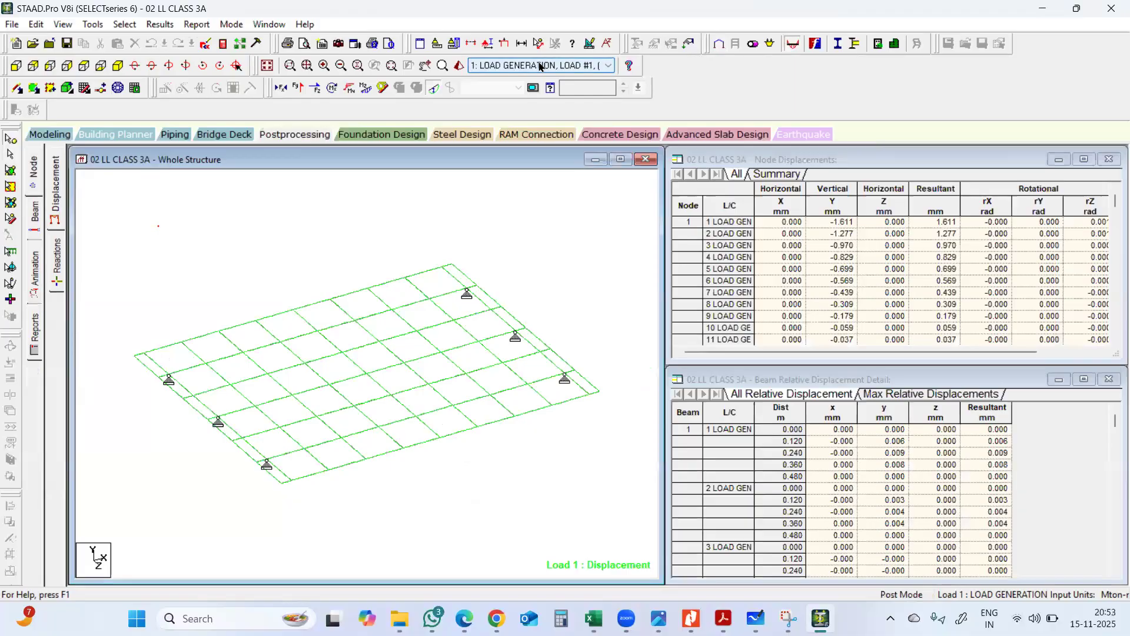
{"action": "left_click", "coordinate": [507, 45]}
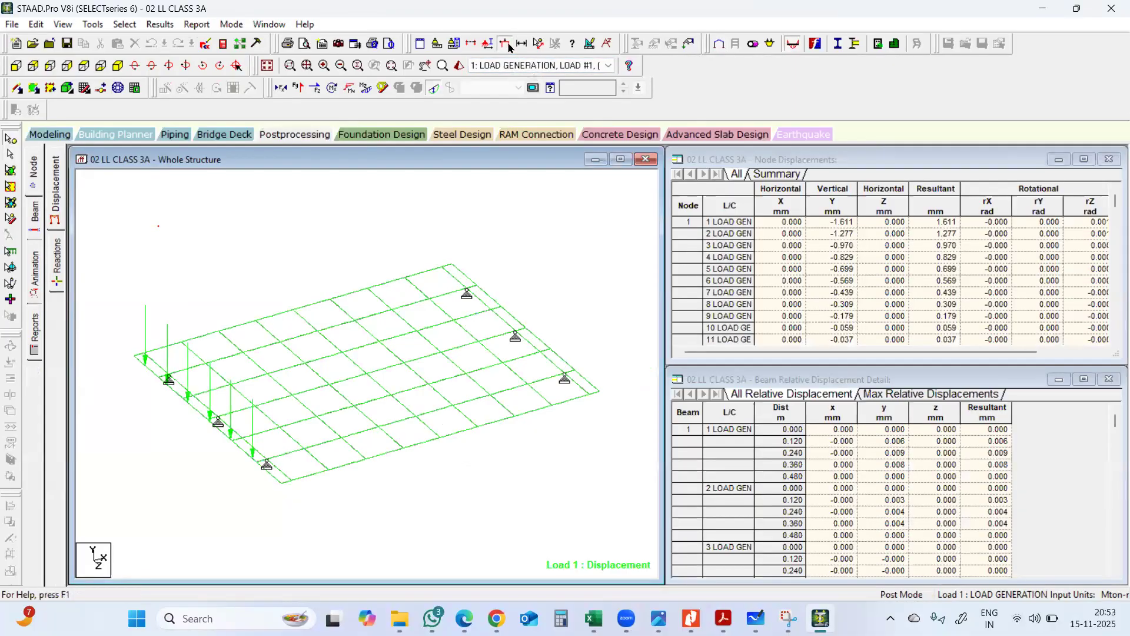
Turn on the load value labels in the structure view
{"action": "right_click", "coordinate": [541, 309]}
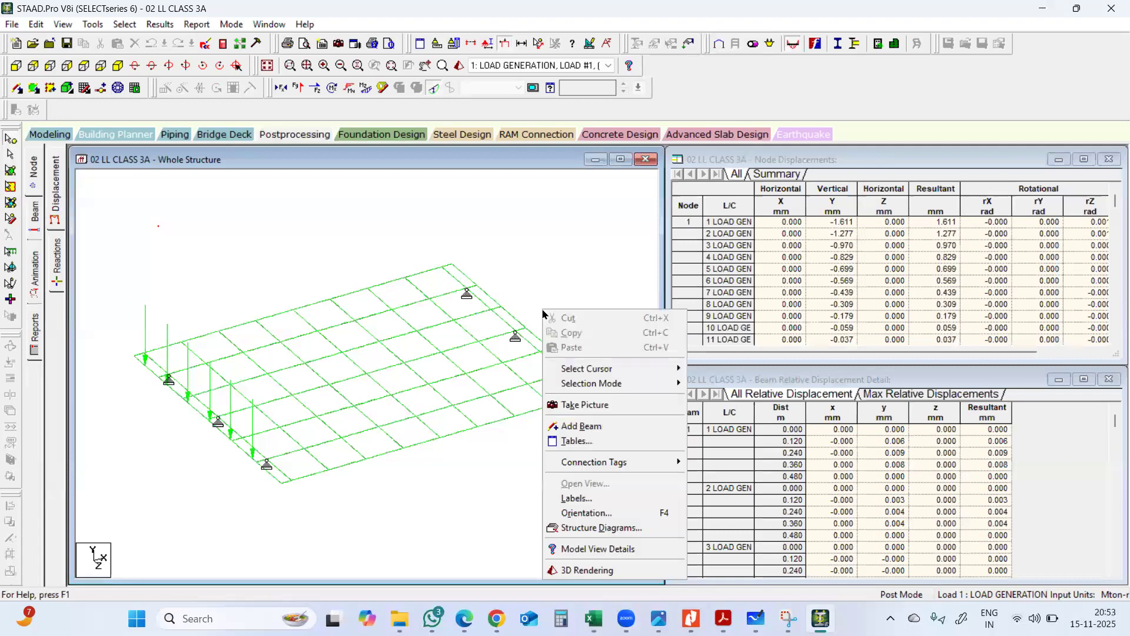
{"action": "left_click", "coordinate": [586, 498]}
{"action": "left_click", "coordinate": [568, 226]}
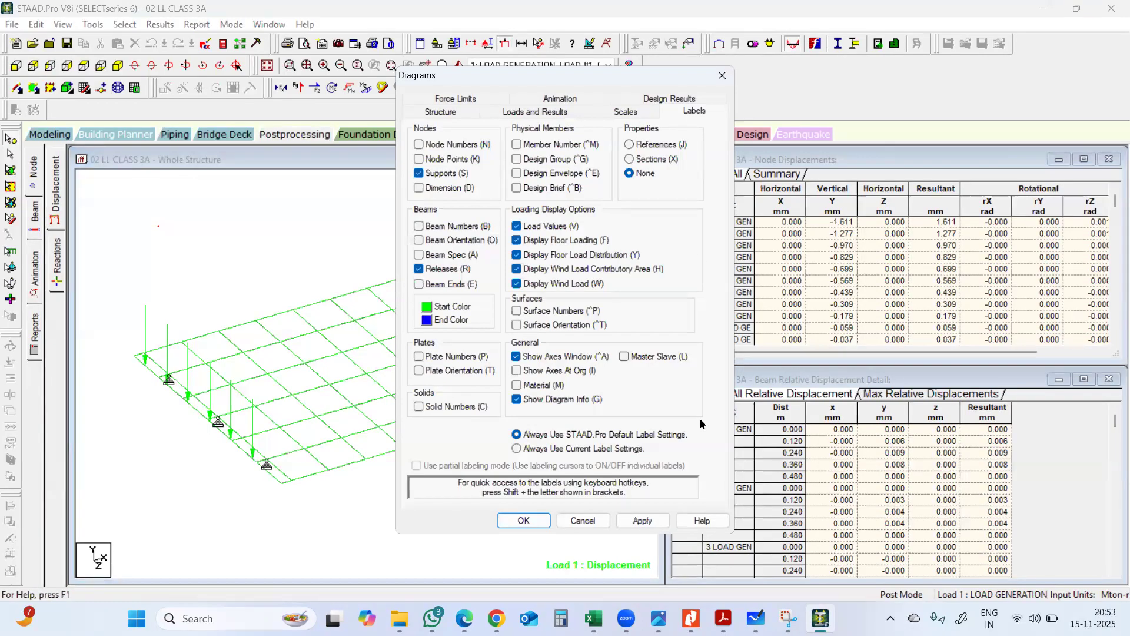
{"action": "left_click", "coordinate": [523, 521]}
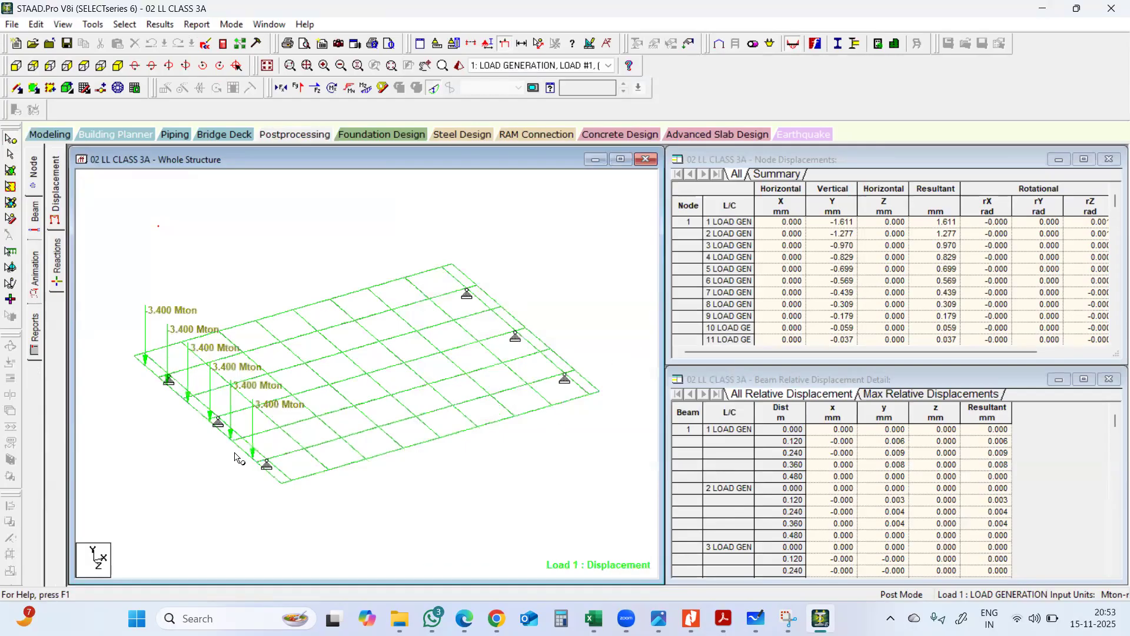
Close the node and beam displacement tables and widen the Whole Structure view across the workspace
{"action": "left_click", "coordinate": [563, 69]}
{"action": "left_click", "coordinate": [563, 69]}
{"action": "middle_click_drag", "start_coordinate": [152, 487], "coordinate": [464, 458]}
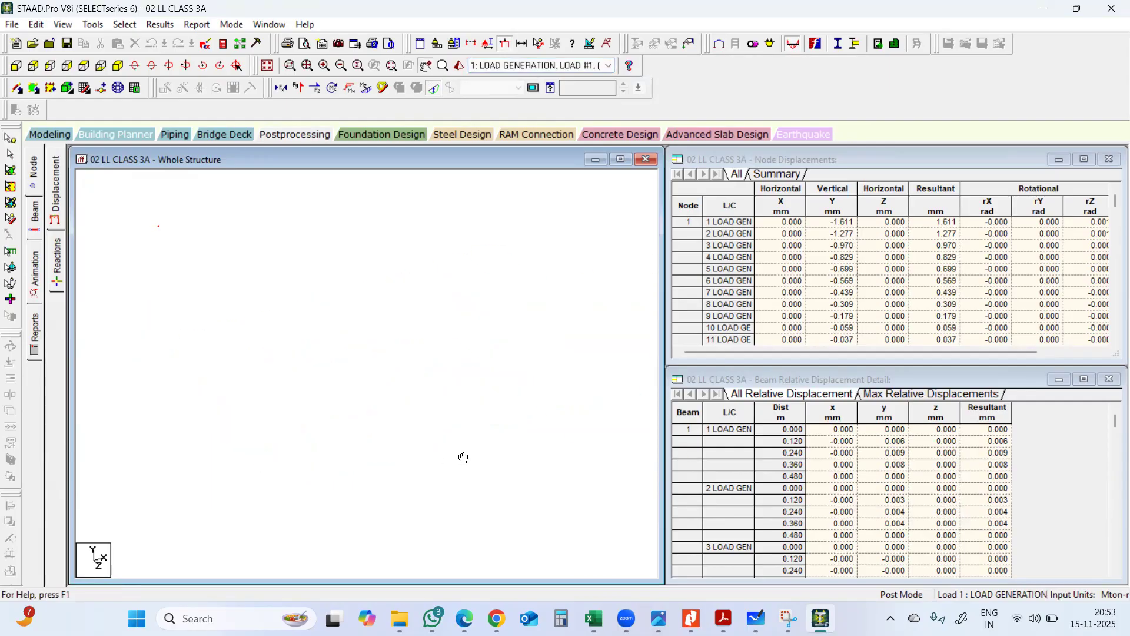
{"action": "left_click", "coordinate": [1109, 159]}
{"action": "left_click", "coordinate": [1110, 379]}
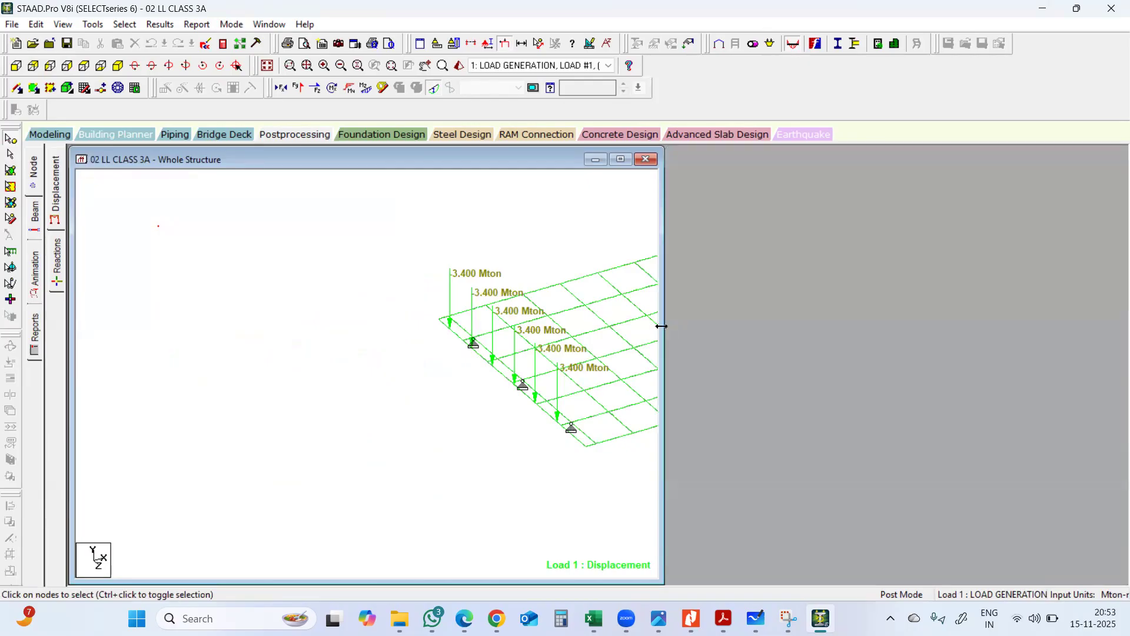
{"action": "left_click_drag", "start_coordinate": [661, 326], "coordinate": [1126, 329]}
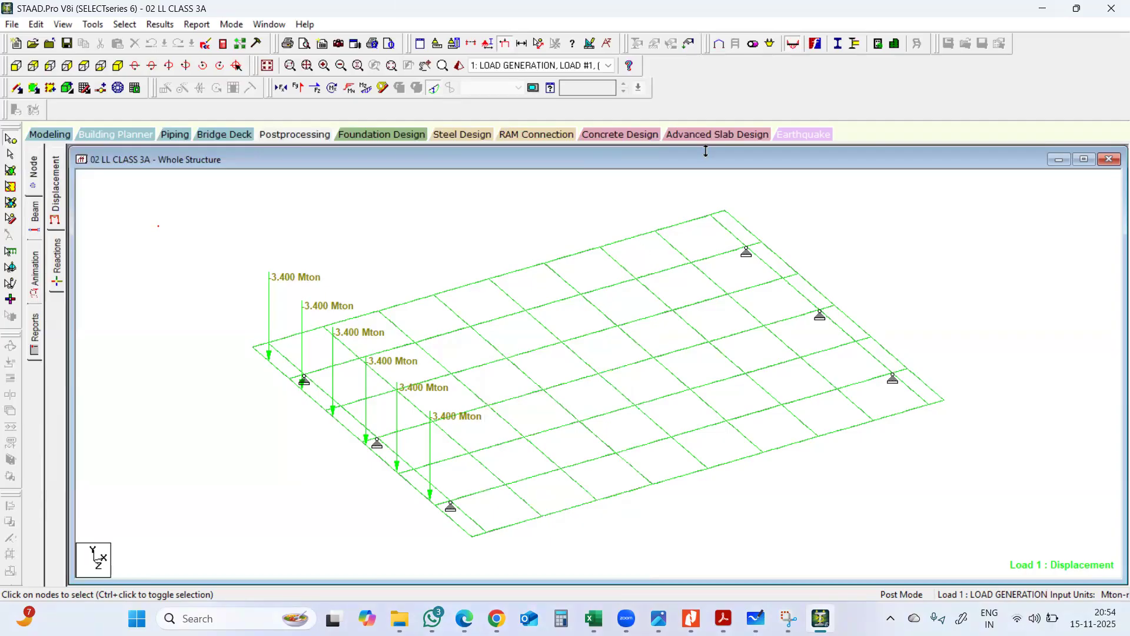
Step through the load generation cases from load 1 to load 93 to check the moving Class 3A loads, and close STAAD.Pro
{"action": "left_click", "coordinate": [542, 64]}
{"action": "left_click", "coordinate": [542, 64]}
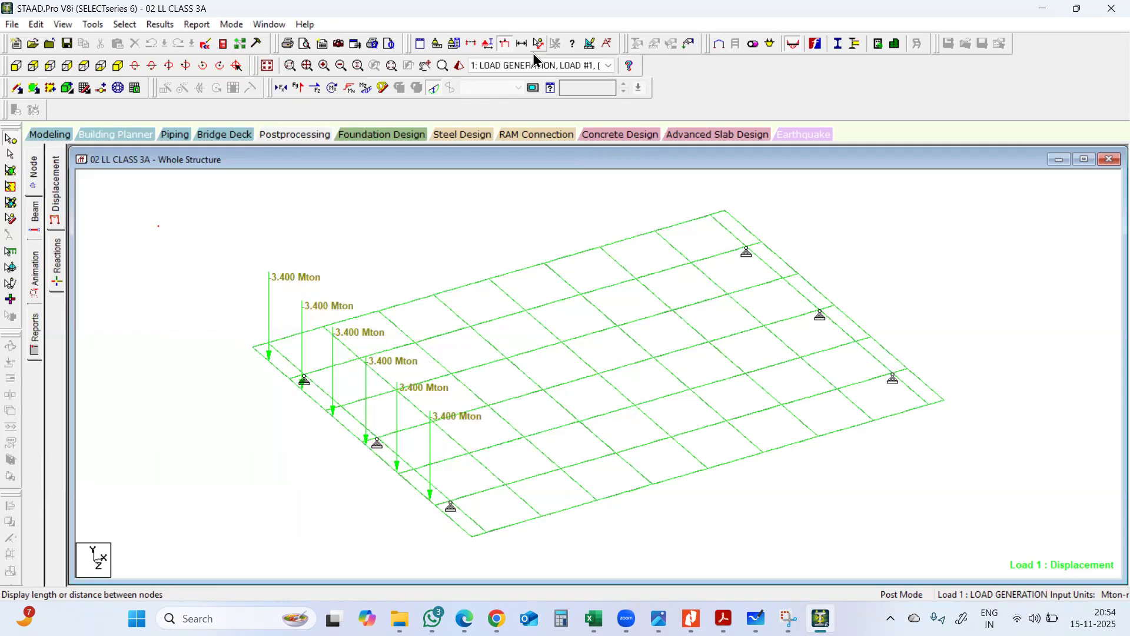
{"action": "key", "text": "Down"}
{"action": "key", "text": "Down"}
{"action": "key", "text": "Down"}
{"action": "key", "text": "Down"}
{"action": "key", "text": "Down"}
{"action": "key", "text": "Down"}
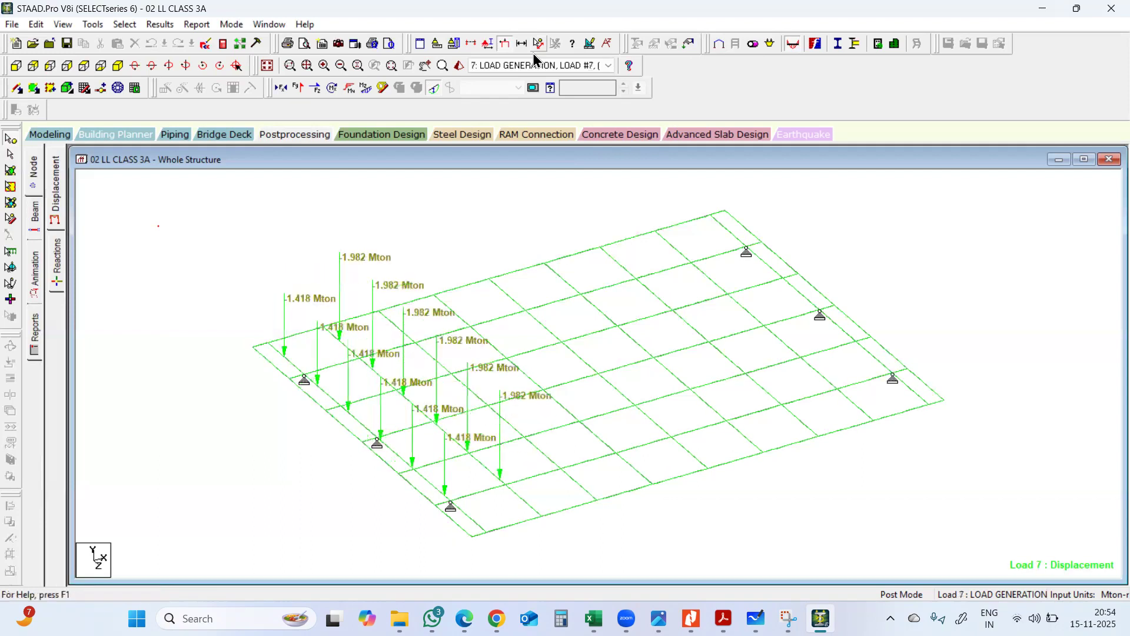
{"action": "key", "text": "Down"}
{"action": "key", "text": "Down"}
{"action": "key", "text": "Down"}
{"action": "key", "text": "Down"}
{"action": "key", "text": "Down"}
{"action": "key", "text": "Down"}
{"action": "key", "text": "Down"}
{"action": "key", "text": "Down"}
{"action": "key", "text": "Down"}
{"action": "key", "text": "Down"}
{"action": "key", "text": "Down"}
{"action": "key", "text": "Down"}
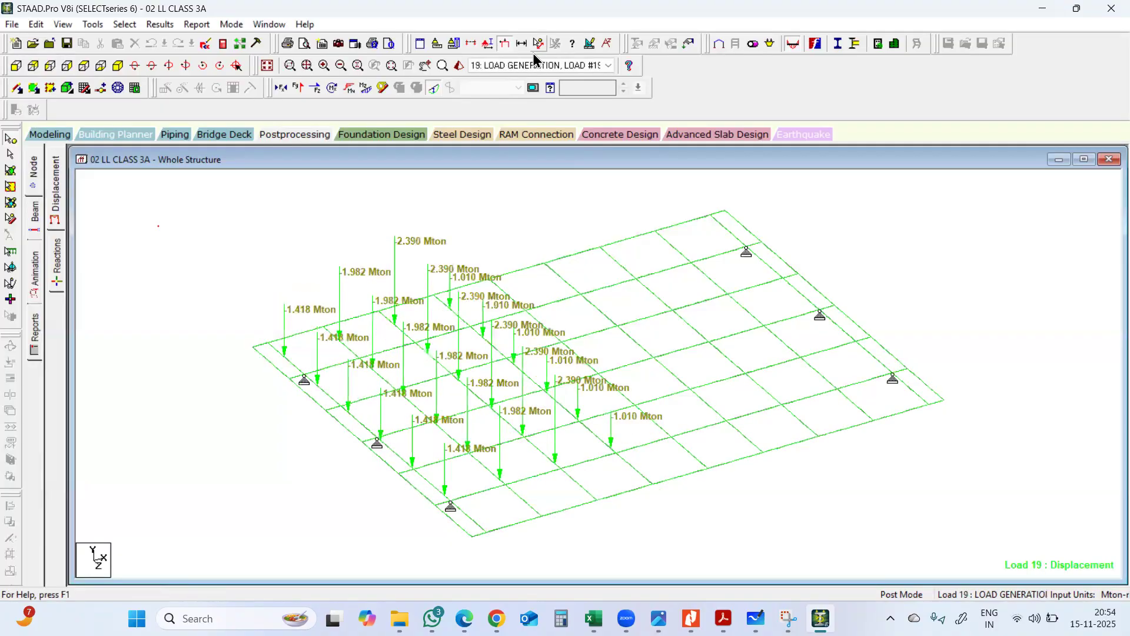
{"action": "key", "text": "Down"}
{"action": "key", "text": "Down"}
{"action": "key", "text": "Down"}
{"action": "key", "text": "Down"}
{"action": "key", "text": "Down"}
{"action": "key", "text": "Down"}
{"action": "key", "text": "Down"}
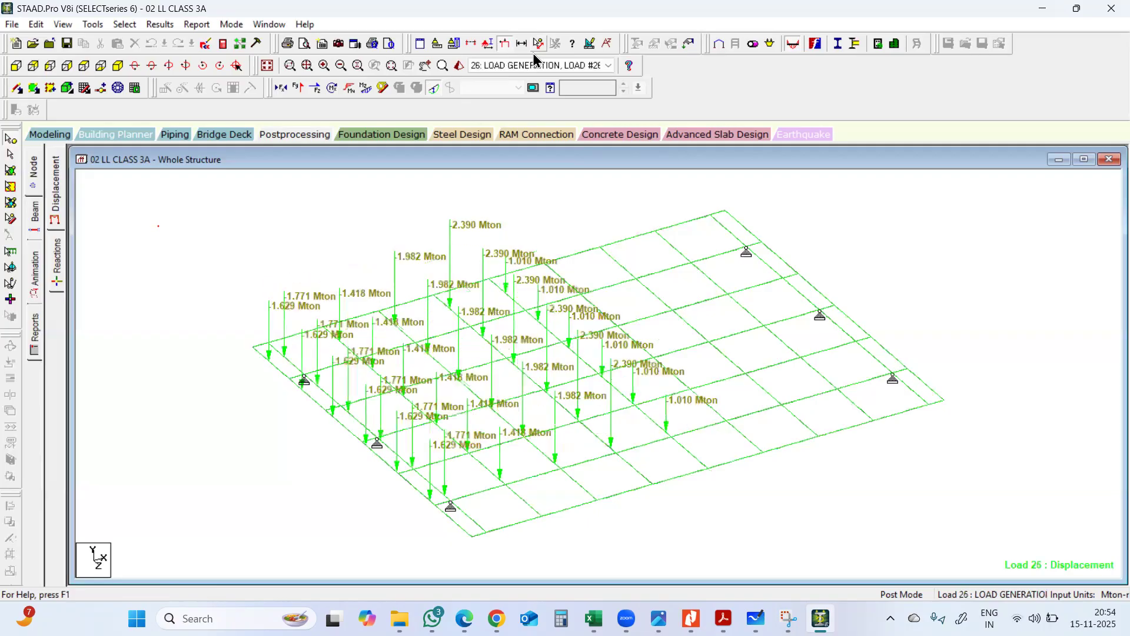
{"action": "key", "text": "Down"}
{"action": "key", "text": "Down"}
{"action": "key", "text": "Down"}
{"action": "key", "text": "Down"}
{"action": "key", "text": "Down"}
{"action": "key", "text": "Down"}
{"action": "key", "text": "Down"}
{"action": "key", "text": "Down"}
{"action": "key", "text": "Down"}
{"action": "key", "text": "Down"}
{"action": "key", "text": "Down"}
{"action": "key", "text": "Down"}
{"action": "key", "text": "Down"}
{"action": "key", "text": "Down"}
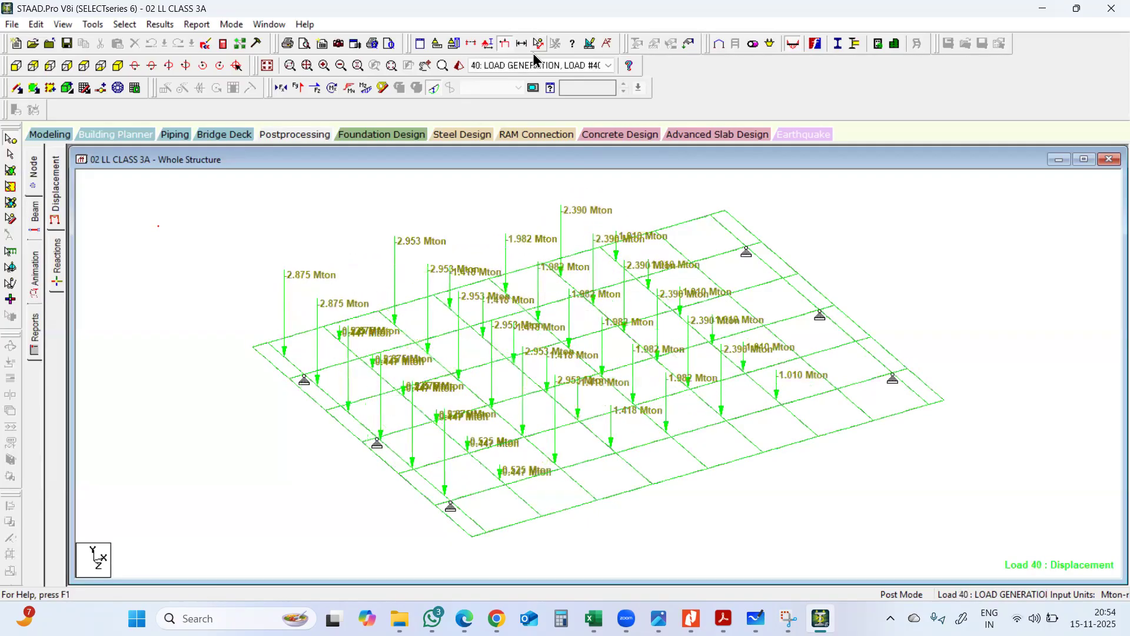
{"action": "key", "text": "Down"}
{"action": "key", "text": "Down"}
{"action": "key", "text": "Down"}
{"action": "key", "text": "Down"}
{"action": "key", "text": "Down"}
{"action": "key", "text": "Down"}
{"action": "key", "text": "Down"}
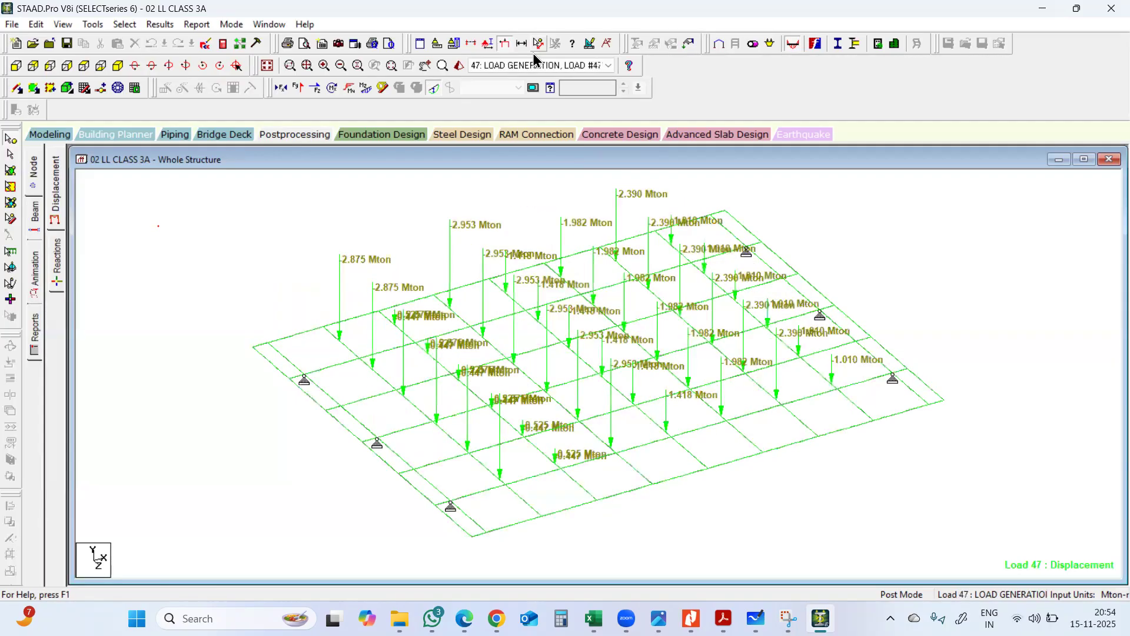
{"action": "key", "text": "Down"}
{"action": "key", "text": "Down"}
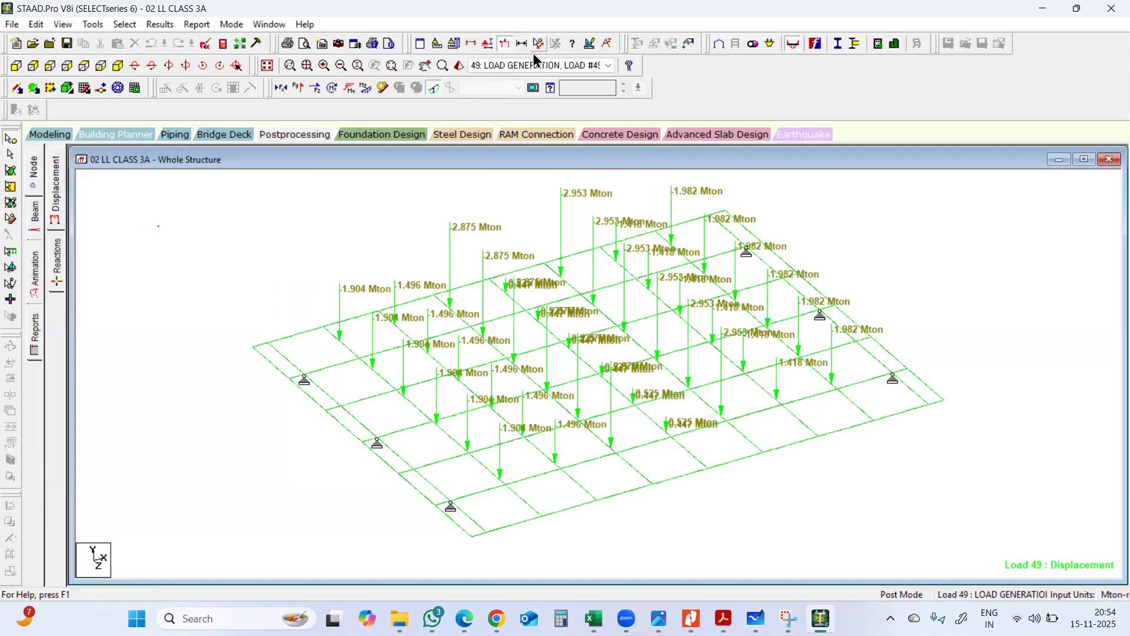
{"action": "key", "text": "Down"}
{"action": "key", "text": "Down"}
{"action": "key", "text": "Down"}
{"action": "key", "text": "Down"}
{"action": "key", "text": "Down"}
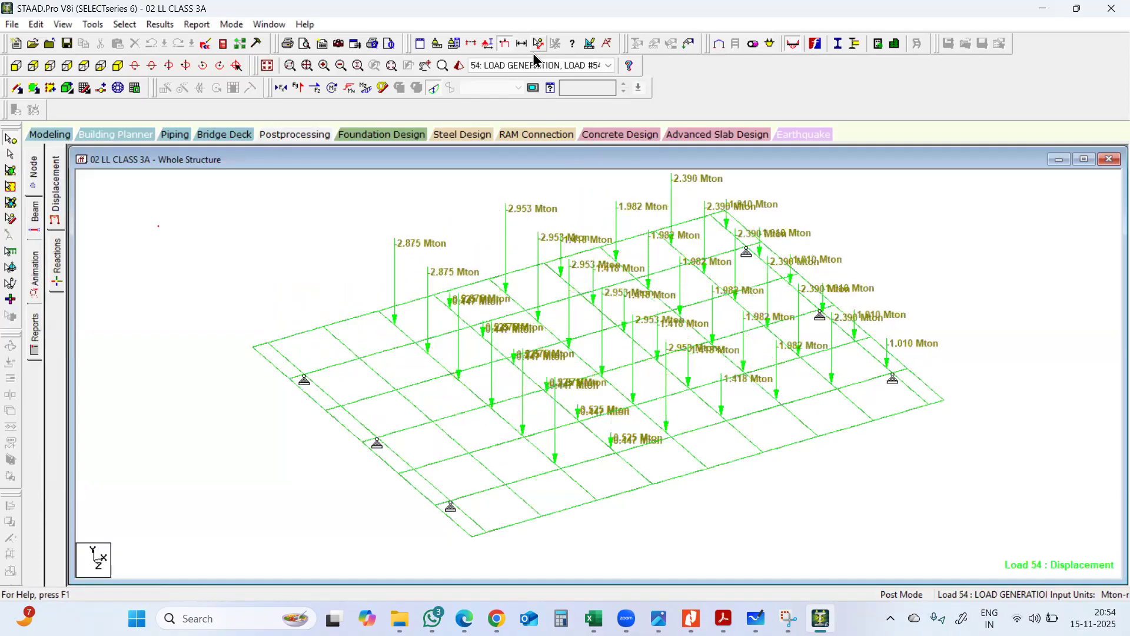
{"action": "key", "text": "Down"}
{"action": "key", "text": "Down"}
{"action": "key", "text": "Down"}
{"action": "key", "text": "Down"}
{"action": "key", "text": "Down"}
{"action": "key", "text": "Down"}
{"action": "key", "text": "Down"}
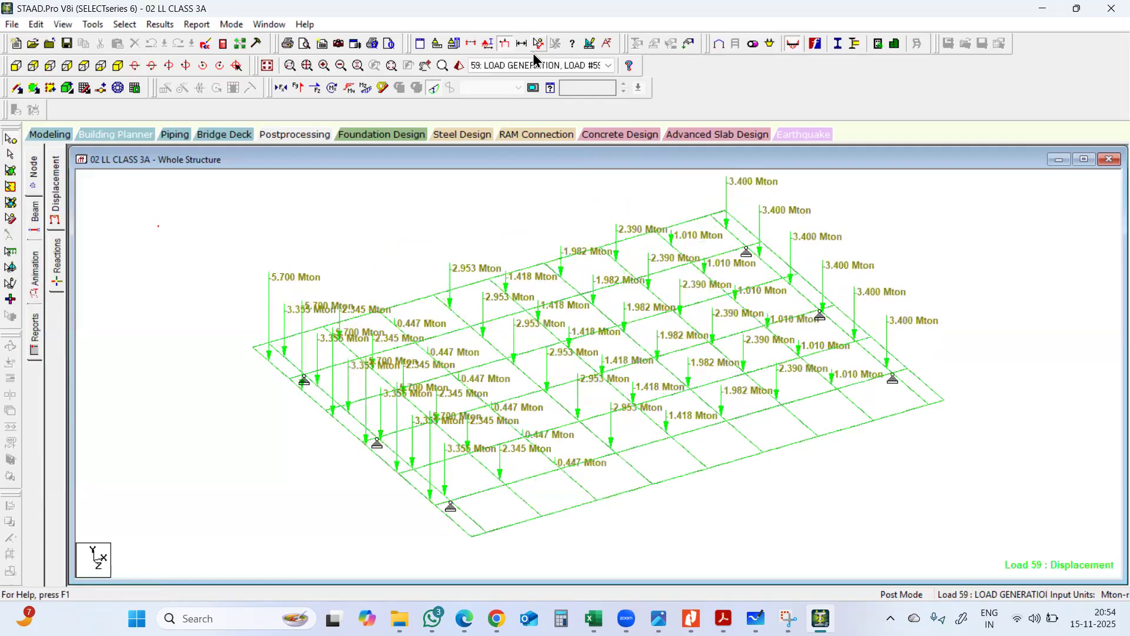
{"action": "key", "text": "Down"}
{"action": "key", "text": "Down"}
{"action": "key", "text": "Down"}
{"action": "key", "text": "Down"}
{"action": "key", "text": "Down"}
{"action": "key", "text": "Down"}
{"action": "key", "text": "Down"}
{"action": "key", "text": "Down"}
{"action": "key", "text": "Down"}
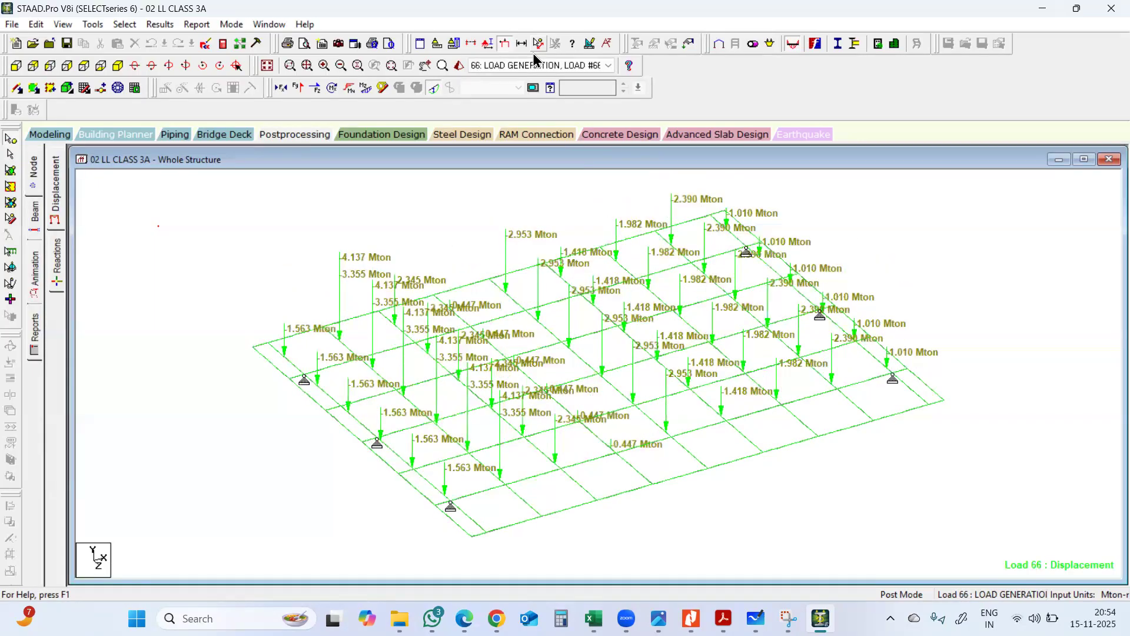
{"action": "key", "text": "Down"}
{"action": "key", "text": "Down"}
{"action": "key", "text": "Down"}
{"action": "key", "text": "Down"}
{"action": "key", "text": "Down"}
{"action": "key", "text": "Down"}
{"action": "key", "text": "Down"}
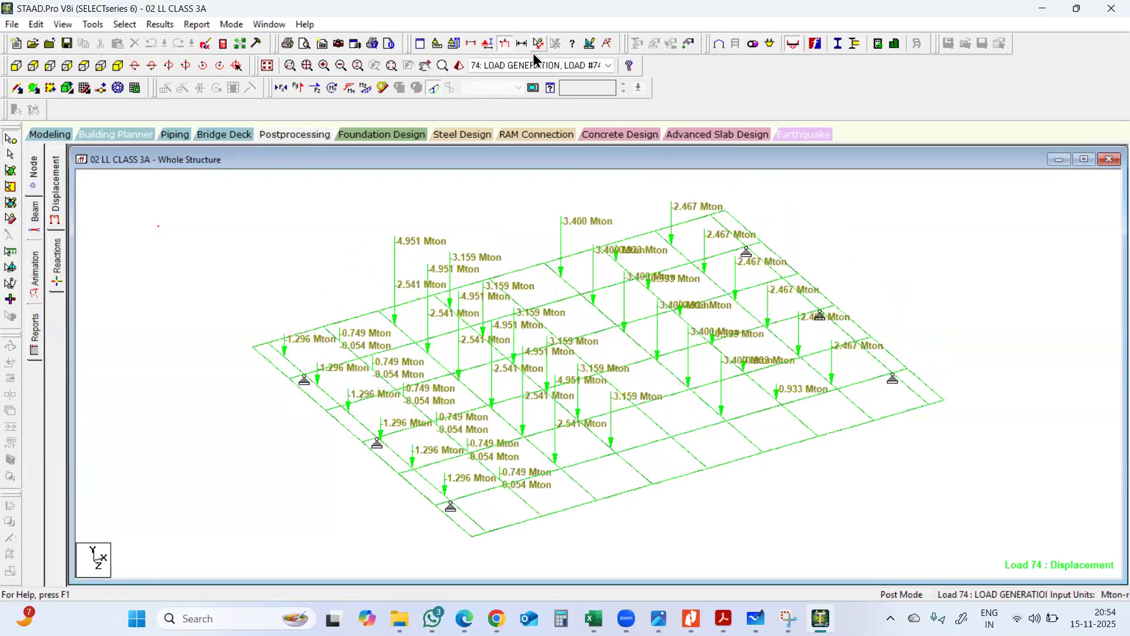
{"action": "key", "text": "Down"}
{"action": "key", "text": "Down"}
{"action": "key", "text": "Down"}
{"action": "key", "text": "Down"}
{"action": "key", "text": "Down"}
{"action": "key", "text": "Down"}
{"action": "key", "text": "Down"}
{"action": "key", "text": "Down"}
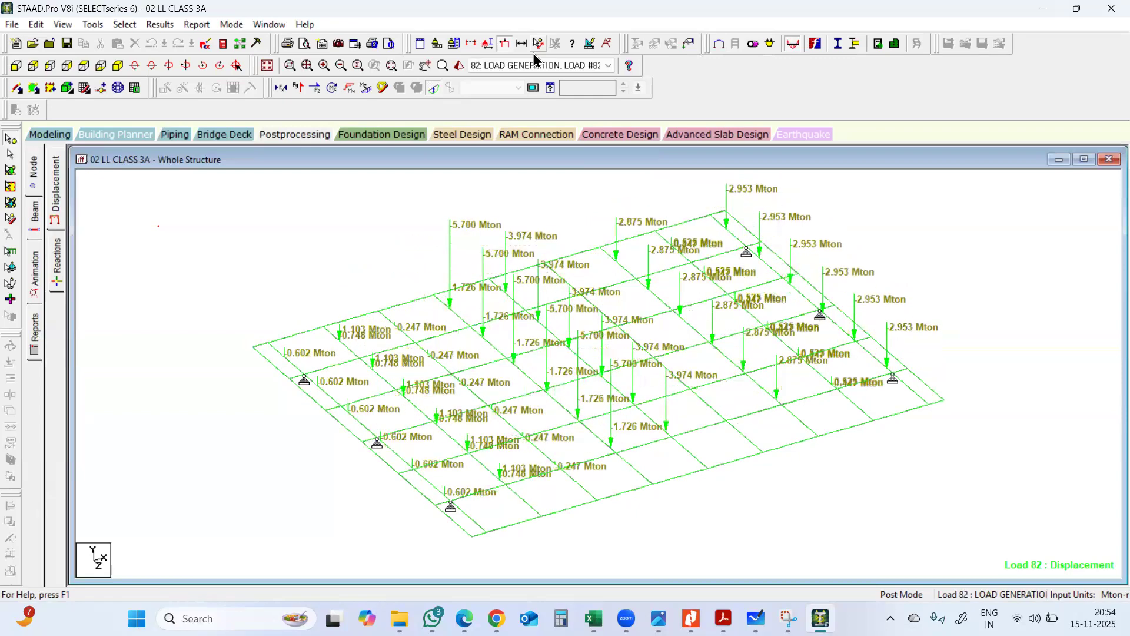
{"action": "key", "text": "Down"}
{"action": "key", "text": "Down"}
{"action": "key", "text": "Down"}
{"action": "key", "text": "Down"}
{"action": "key", "text": "Down"}
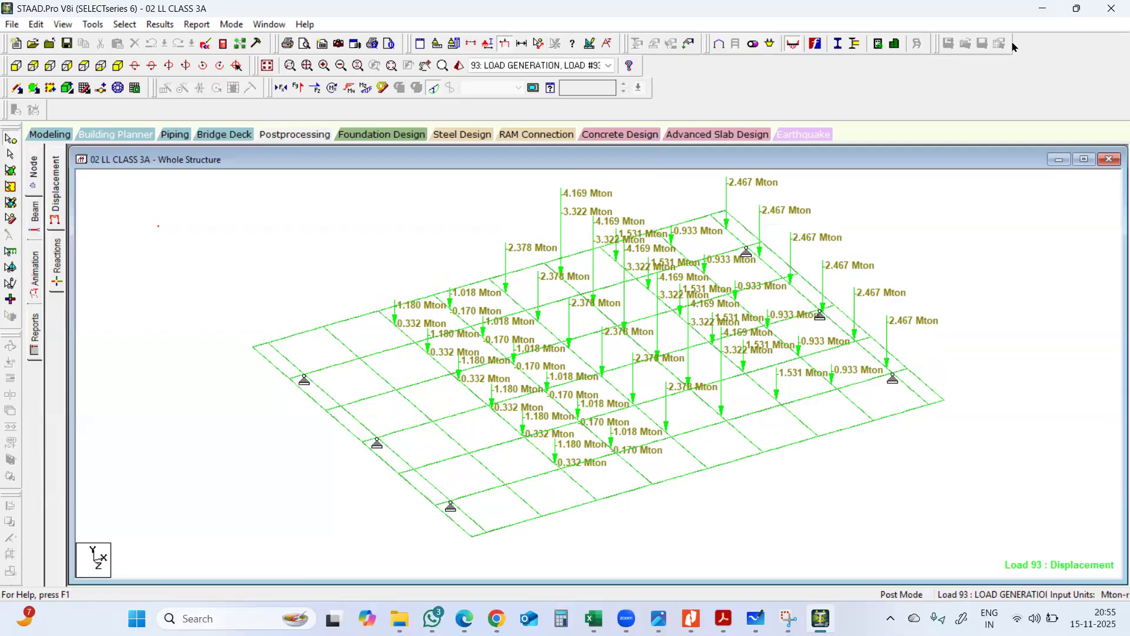
{"action": "left_click", "coordinate": [1113, 9]}
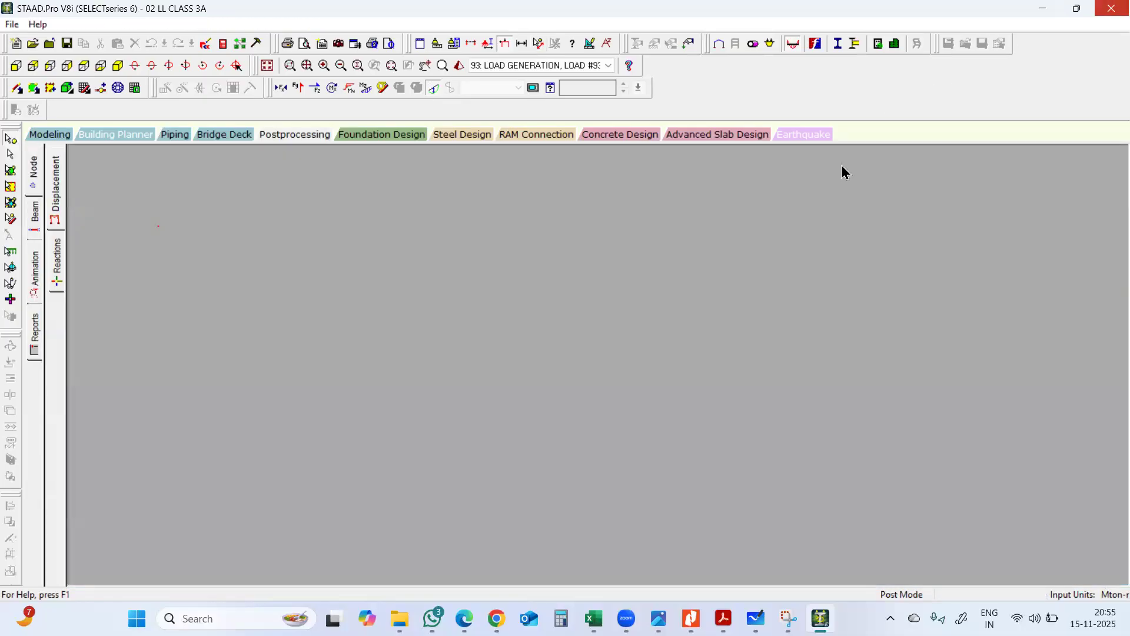
Review the load generation inputs on the C - 3-A, C 70RW, C 70 RT and C A+70RW sheets of the Load Generation Master workbook
{"action": "scroll", "coordinate": [468, 321], "scroll_direction": "down", "scroll_amount": 4}
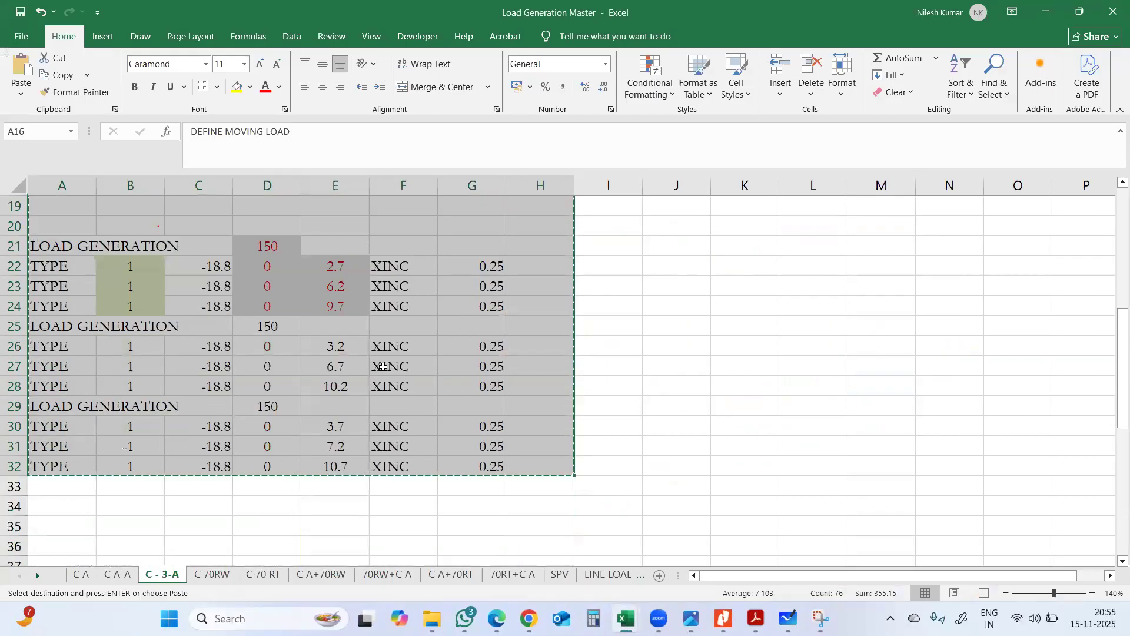
{"action": "left_click", "coordinate": [213, 576]}
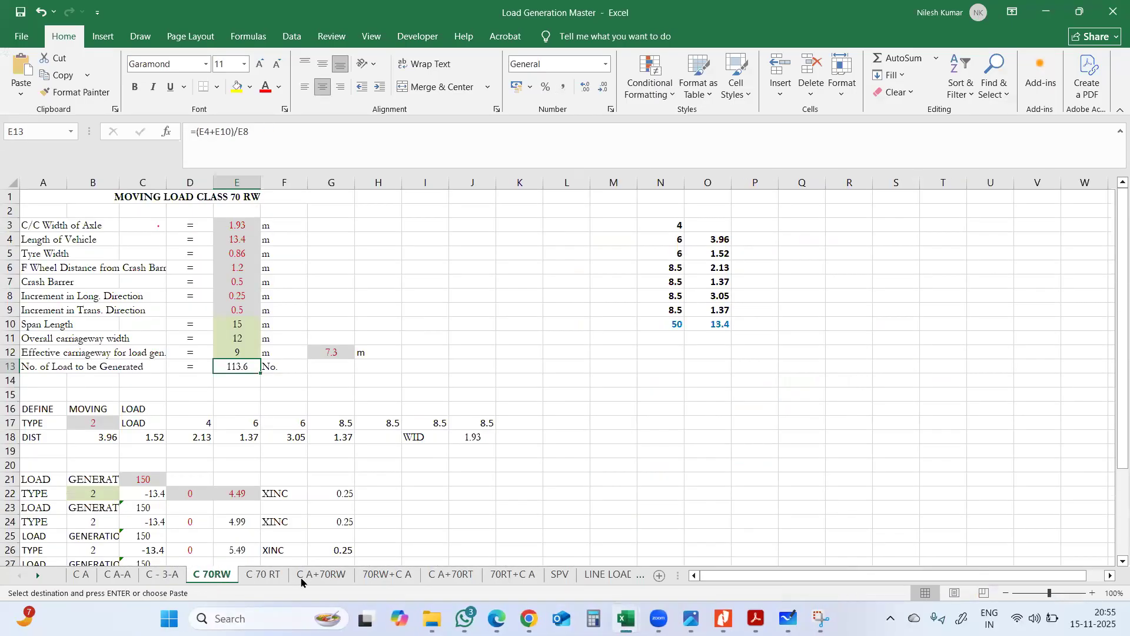
{"action": "left_click", "coordinate": [268, 577]}
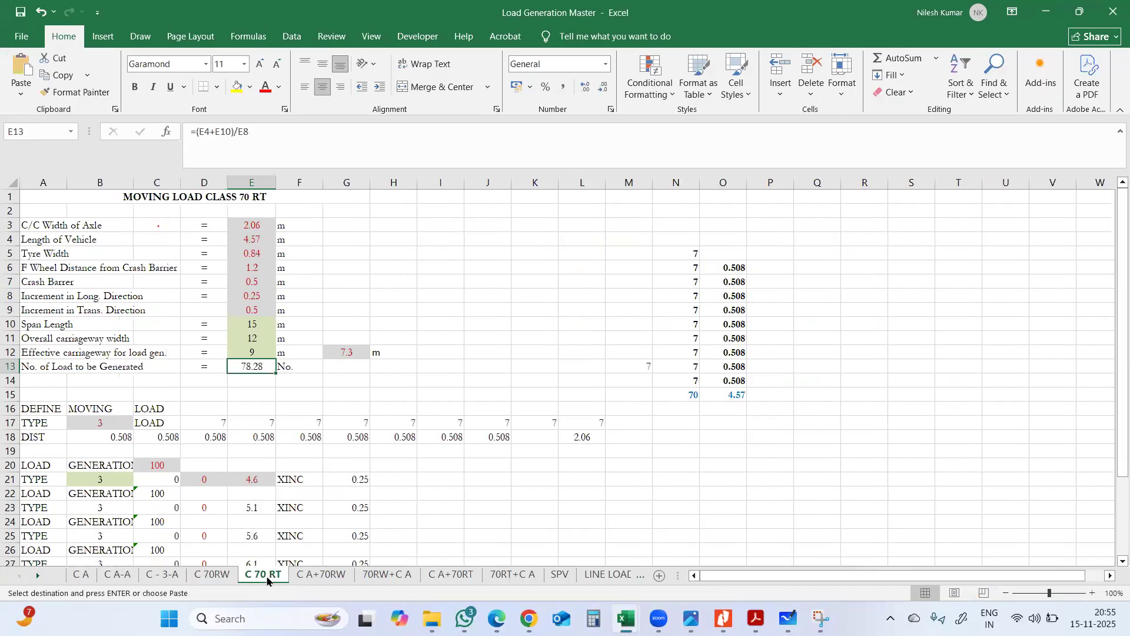
{"action": "left_click", "coordinate": [327, 577]}
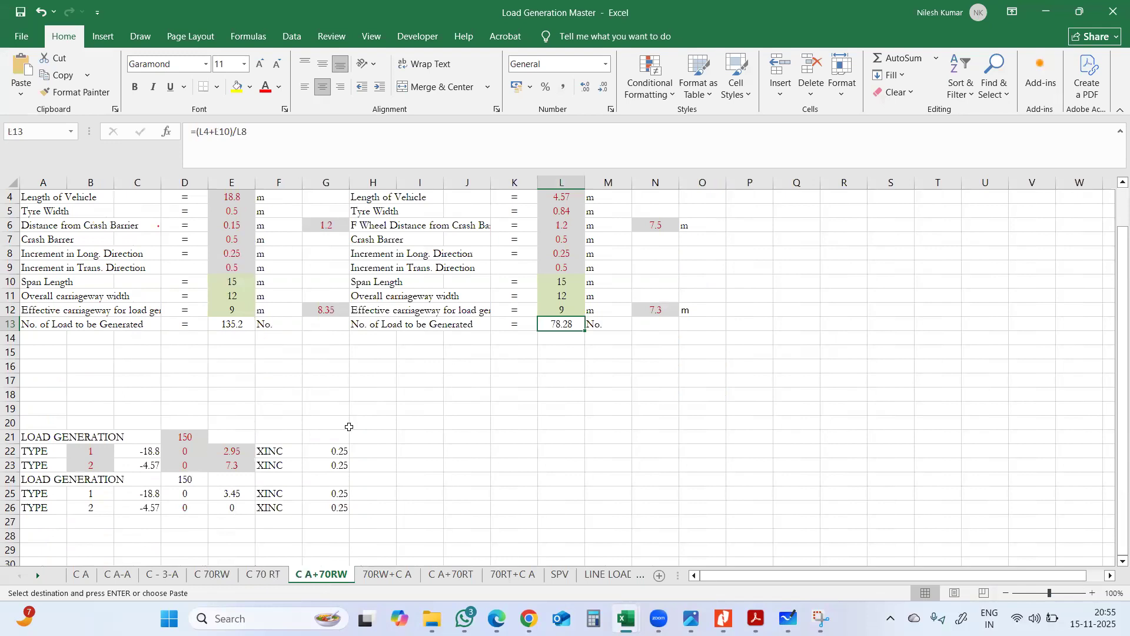
{"action": "scroll", "coordinate": [352, 427], "scroll_direction": "down", "scroll_amount": 5}
{"action": "scroll", "coordinate": [352, 426], "scroll_direction": "up", "scroll_amount": 4}
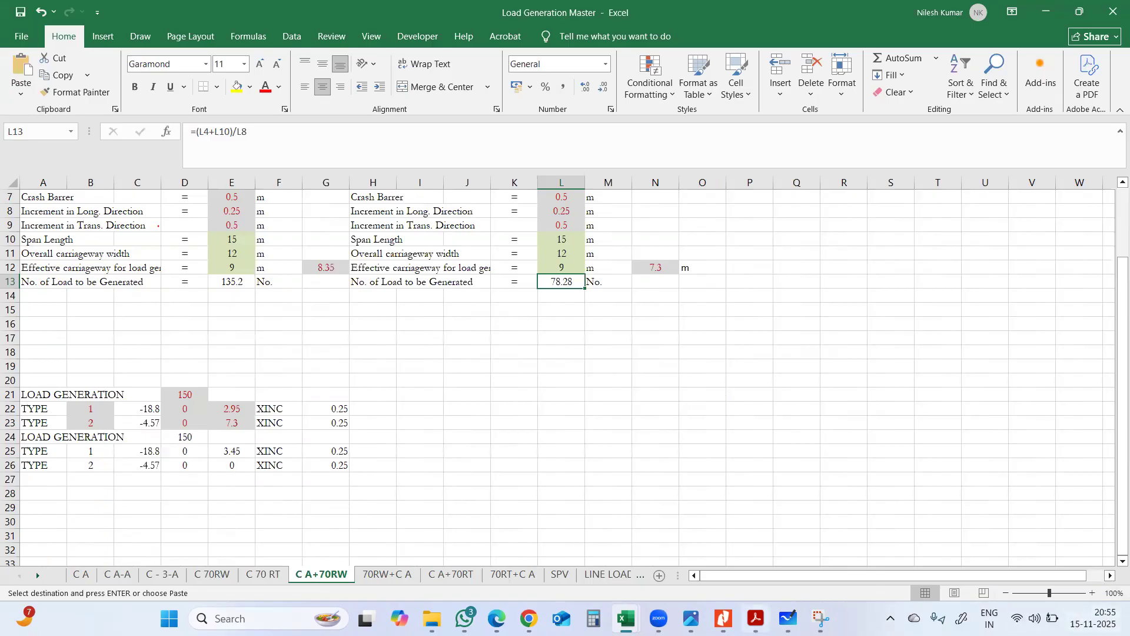
Switch to the 3G_RCC_GIRDER_LECTURE workbook and open its LOAD sheet
{"action": "mouse_move", "coordinate": [626, 618]}
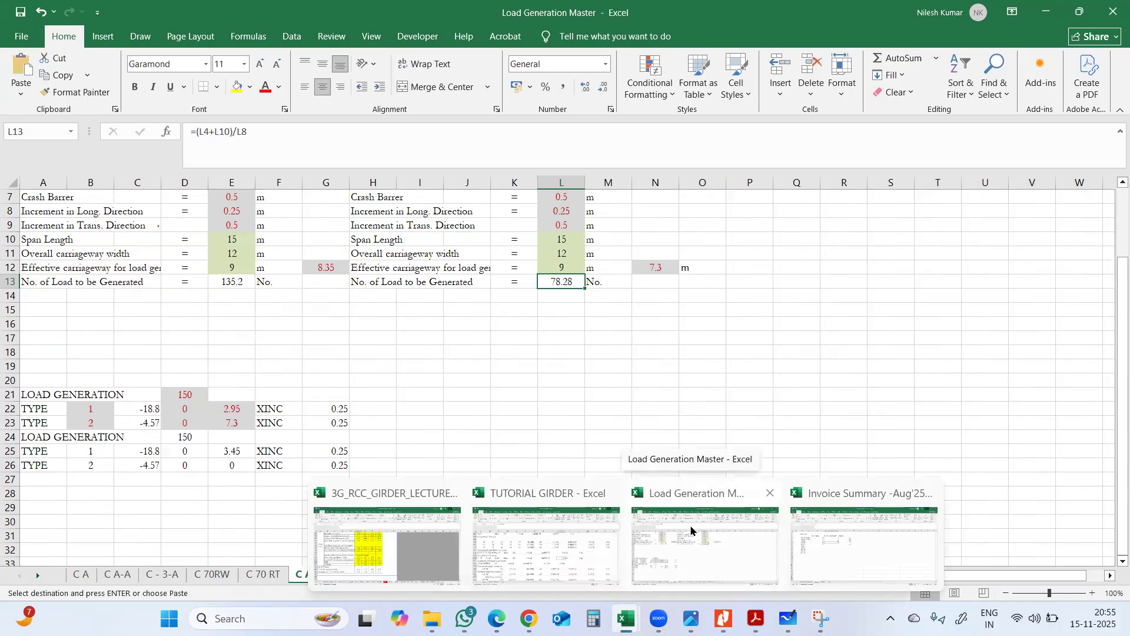
{"action": "left_click", "coordinate": [350, 534]}
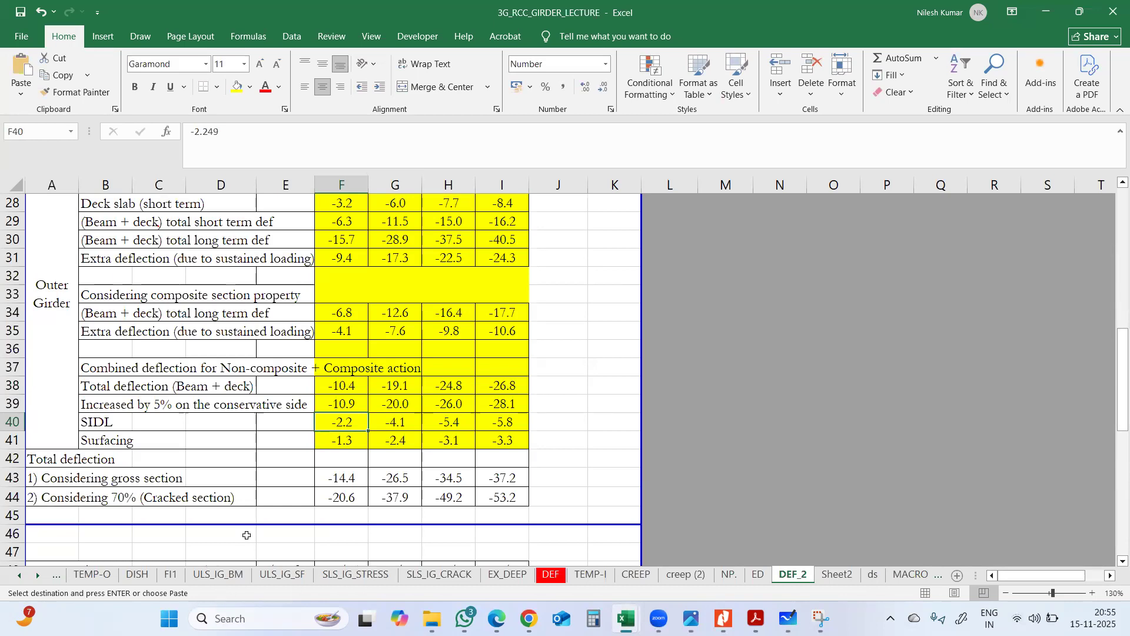
{"action": "scroll", "coordinate": [92, 499], "scroll_direction": "down", "scroll_amount": 3}
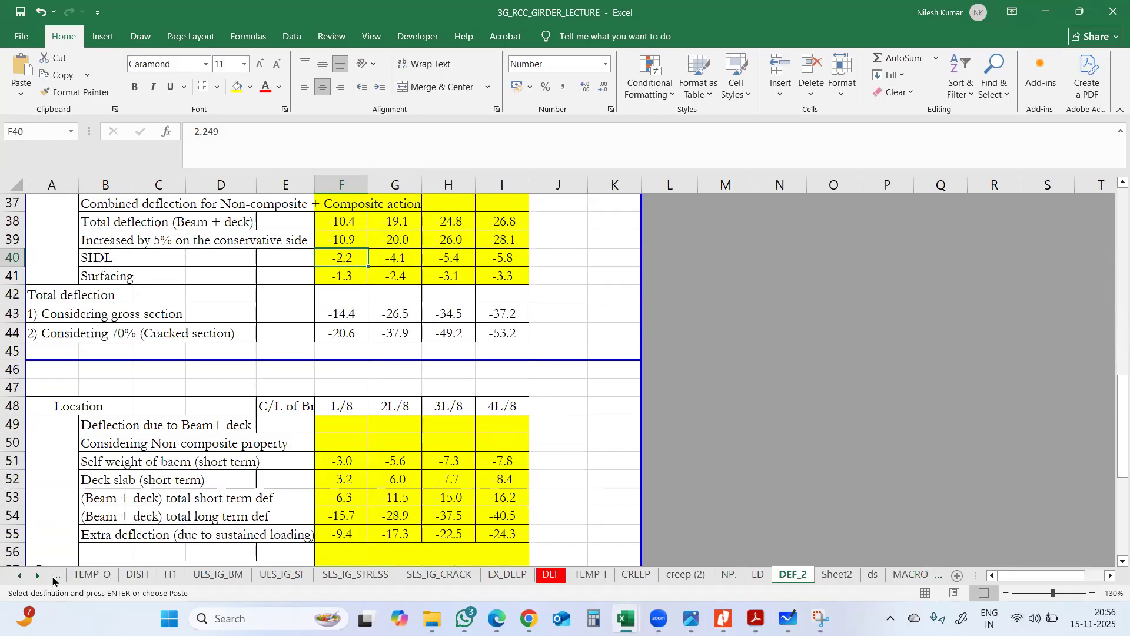
{"action": "left_click", "coordinate": [52, 577]}
{"action": "left_click", "coordinate": [52, 577]}
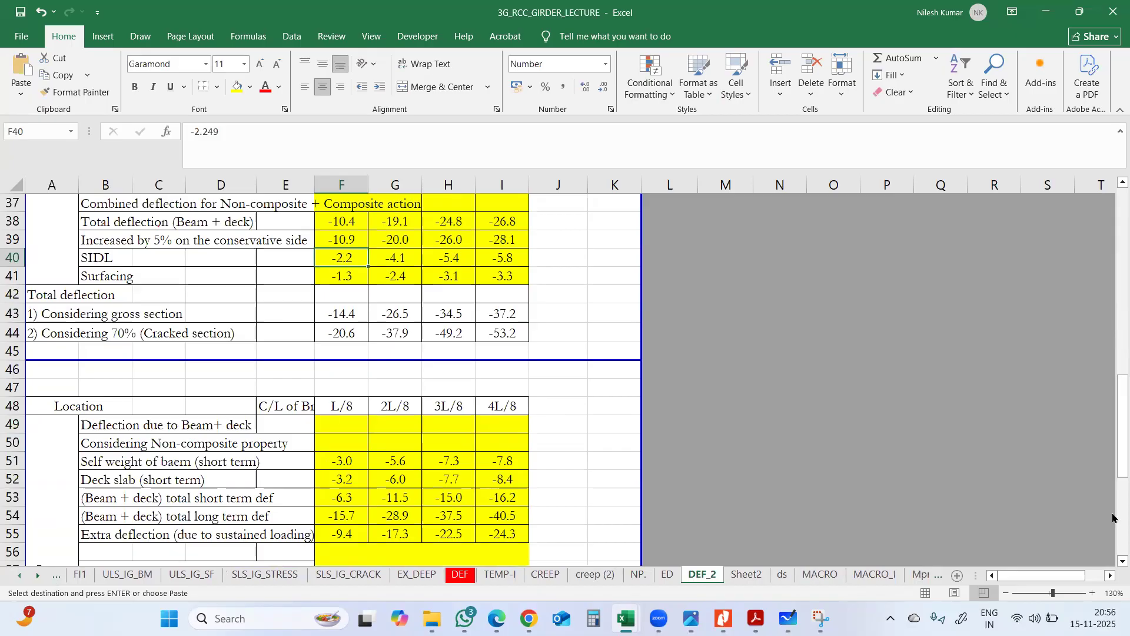
{"action": "left_click", "coordinate": [18, 578]}
{"action": "left_click_drag", "start_coordinate": [18, 578], "coordinate": [37, 575]}
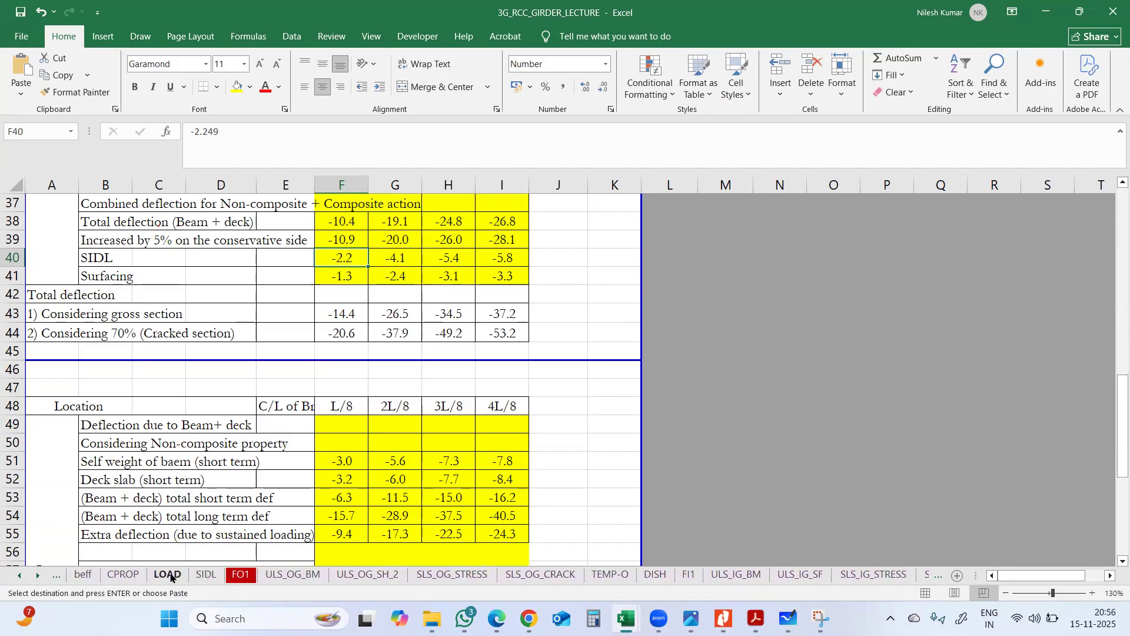
{"action": "left_click", "coordinate": [170, 576]}
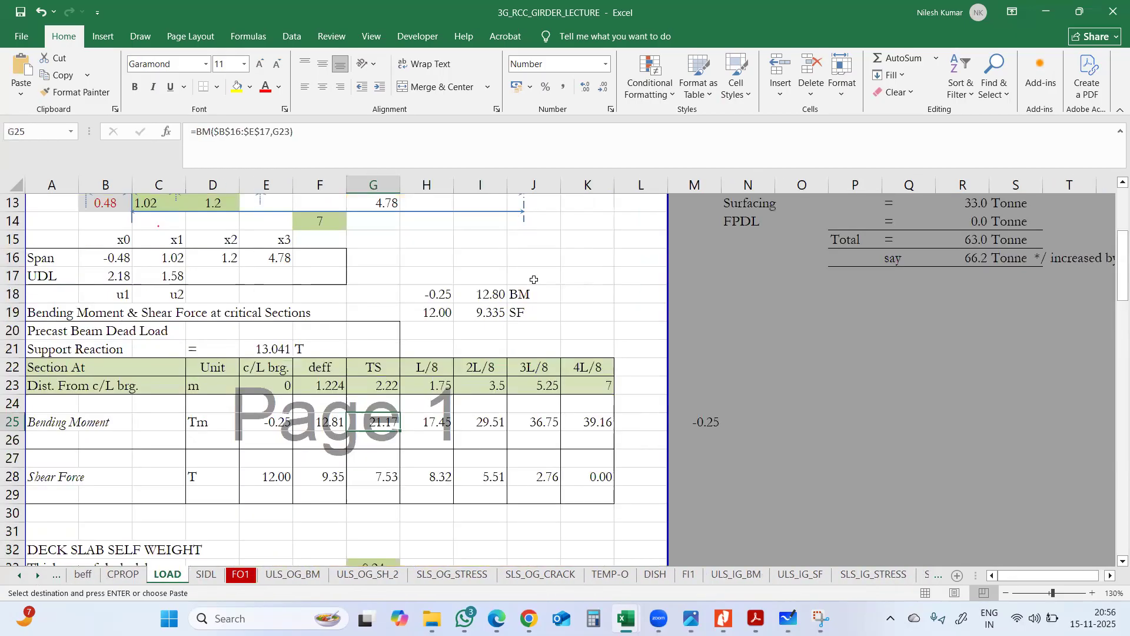
Review the self-weight force calculations from the sheet's start through the precast beam and deck slab rows of the shear force summary
{"action": "scroll", "coordinate": [514, 297], "scroll_direction": "up", "scroll_amount": 4}
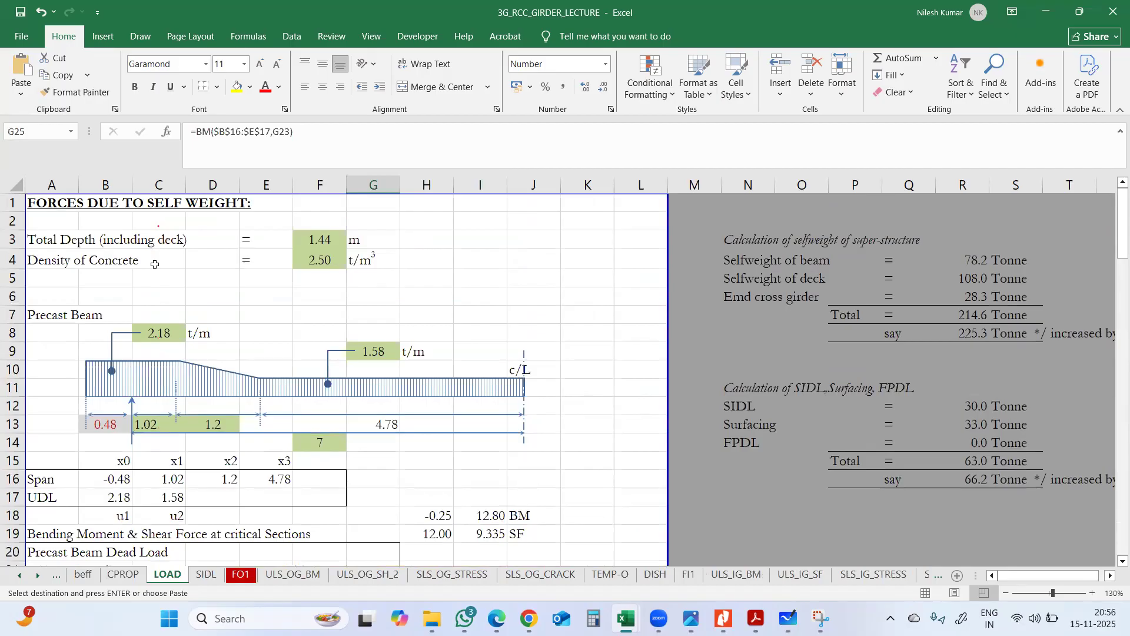
{"action": "left_click", "coordinate": [59, 203]}
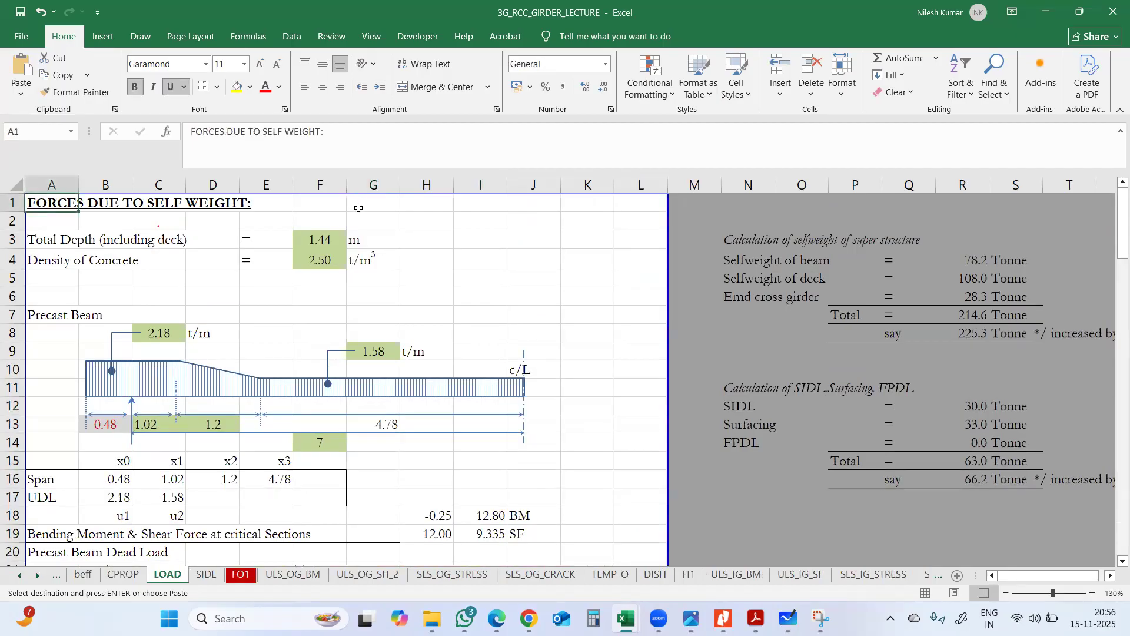
{"action": "scroll", "coordinate": [360, 218], "scroll_direction": "down", "scroll_amount": 15}
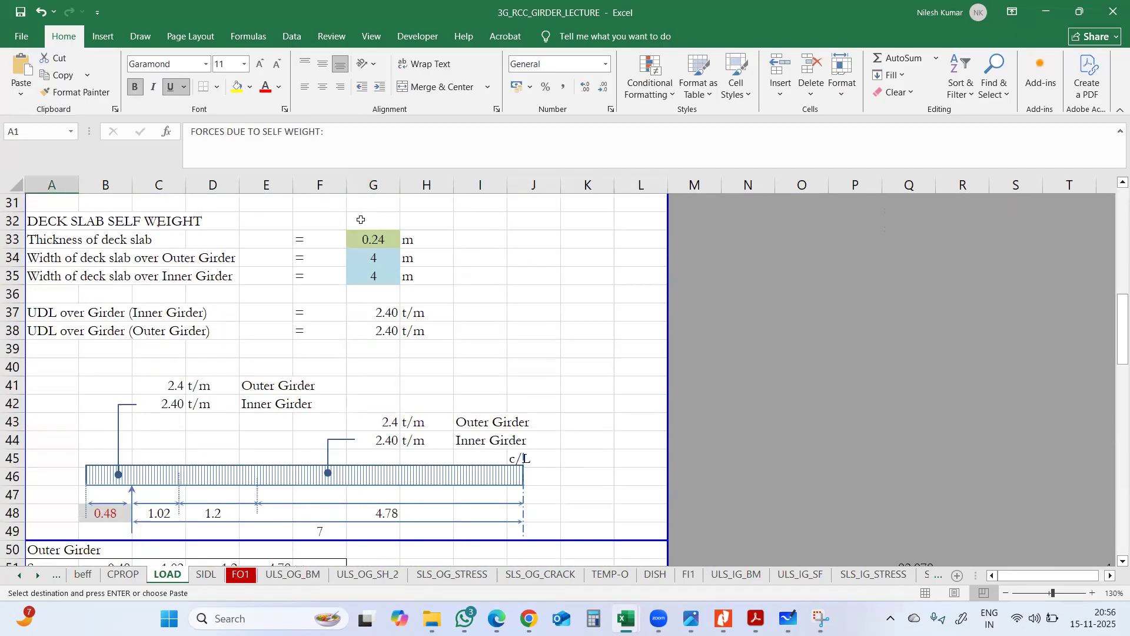
{"action": "scroll", "coordinate": [360, 222], "scroll_direction": "down", "scroll_amount": 15}
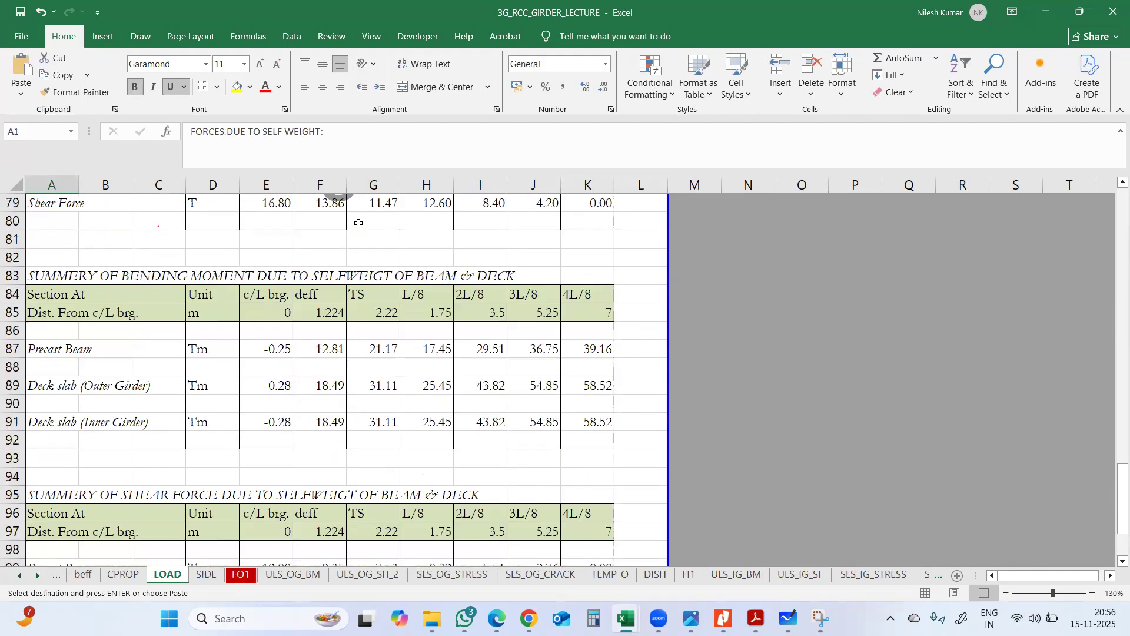
{"action": "left_click", "coordinate": [115, 348]}
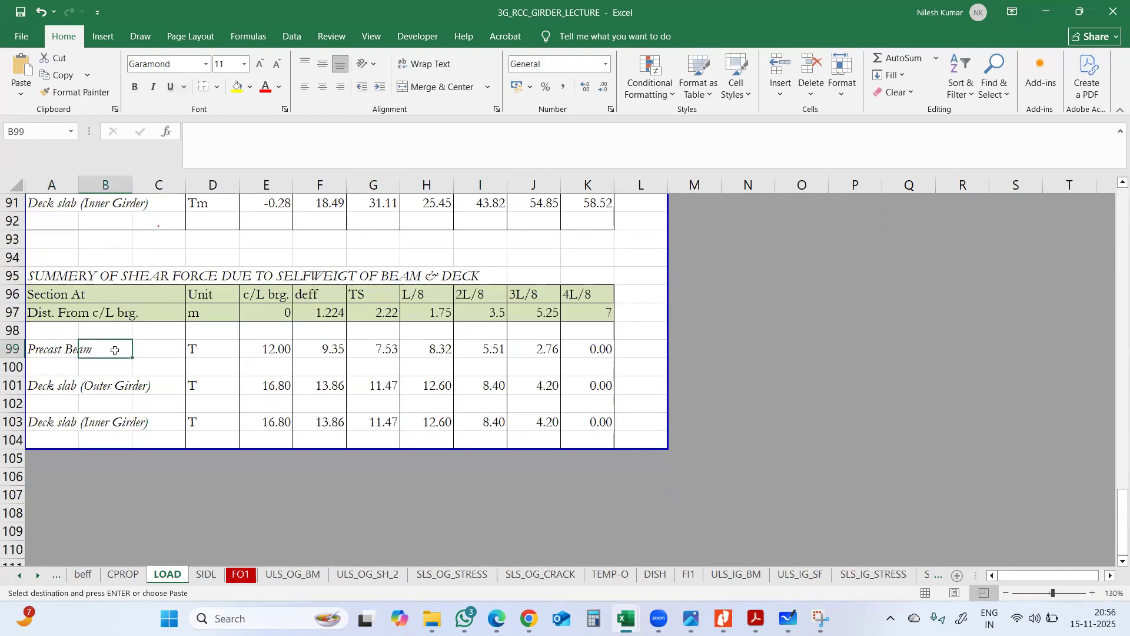
{"action": "left_click", "coordinate": [39, 363]}
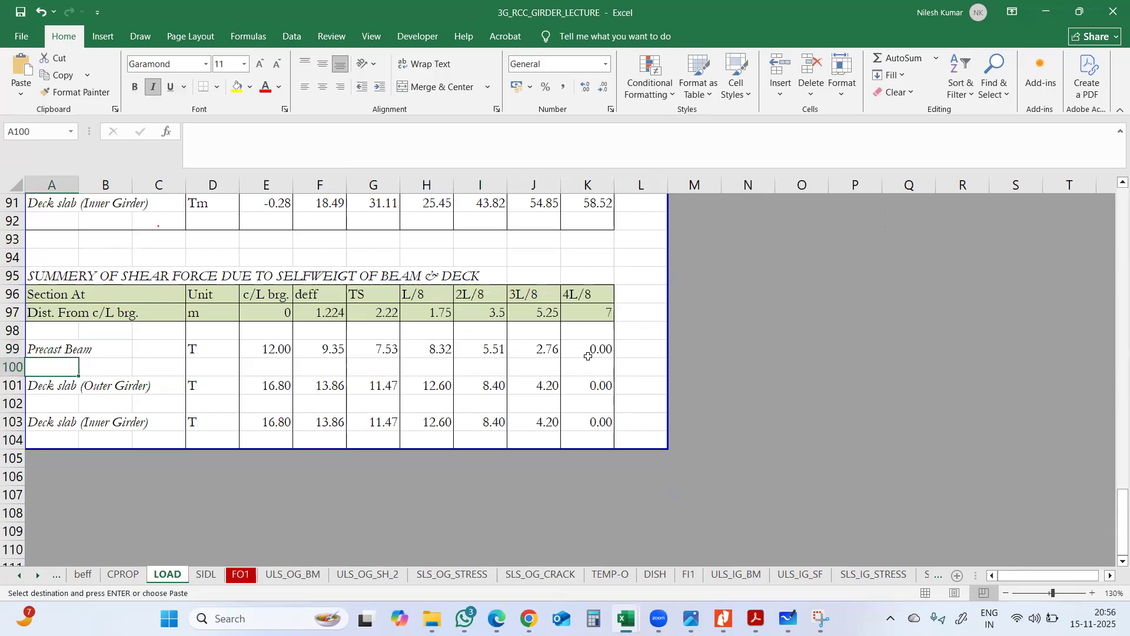
{"action": "left_click", "coordinate": [47, 383]}
{"action": "left_click", "coordinate": [68, 426]}
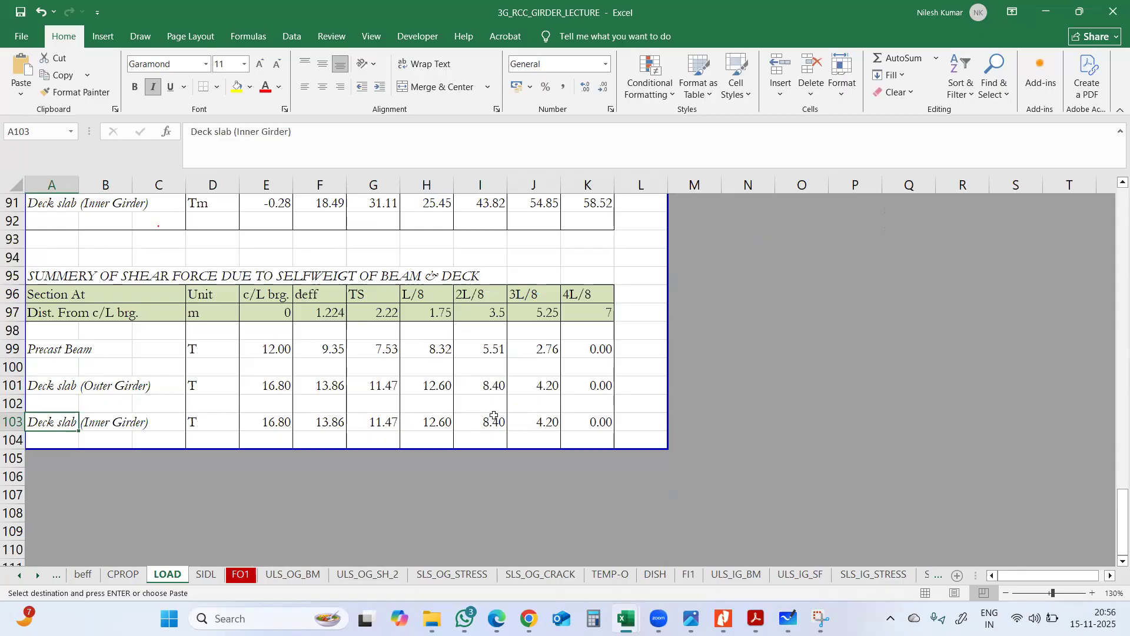
Examine the precast beam shear force at the bearing centreline and select the self-weight bending moment summary table, A84:K92
{"action": "scroll", "coordinate": [390, 349], "scroll_direction": "up", "scroll_amount": 3}
{"action": "scroll", "coordinate": [389, 349], "scroll_direction": "down", "scroll_amount": 3}
{"action": "left_click", "coordinate": [265, 350]}
{"action": "scroll", "coordinate": [321, 348], "scroll_direction": "up", "scroll_amount": 1}
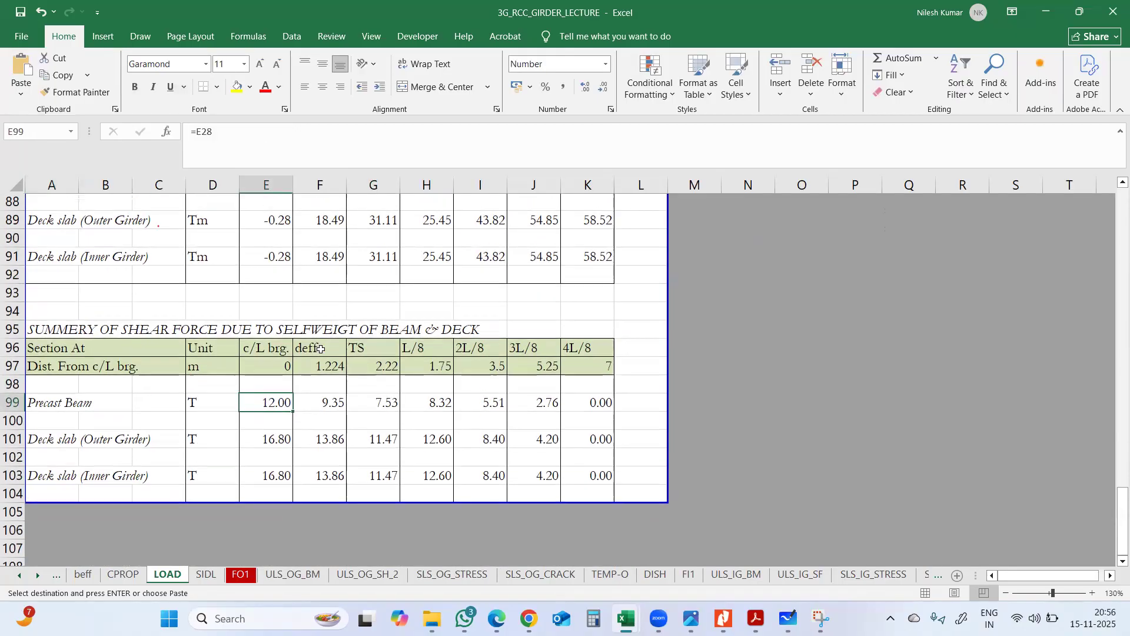
{"action": "scroll", "coordinate": [320, 349], "scroll_direction": "up", "scroll_amount": 1}
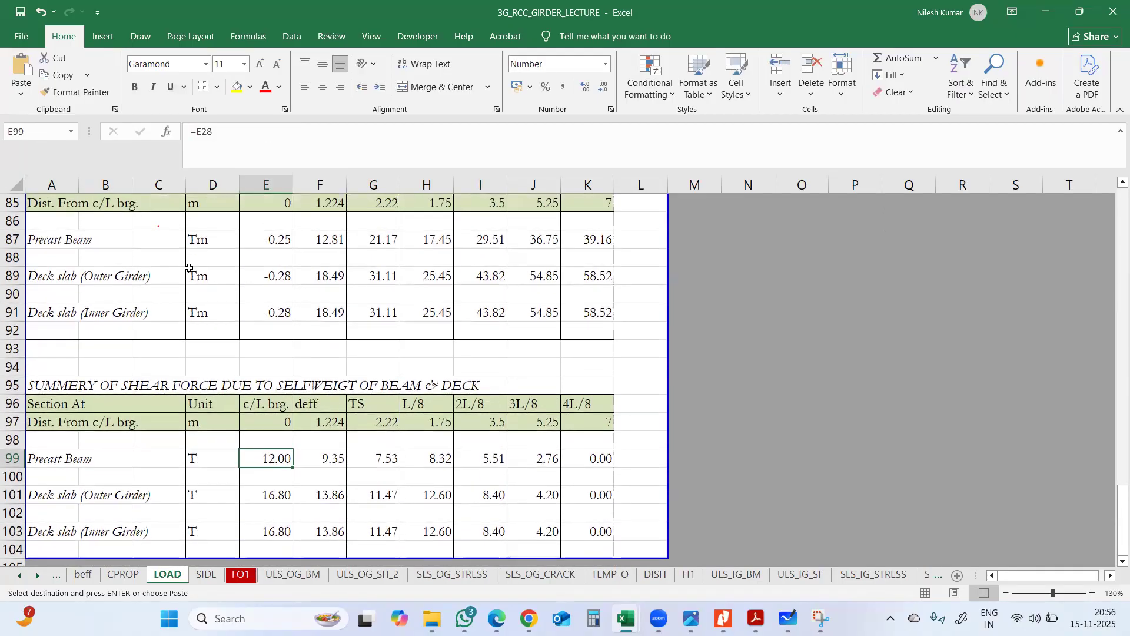
{"action": "scroll", "coordinate": [187, 267], "scroll_direction": "up", "scroll_amount": 1}
{"action": "left_click_drag", "start_coordinate": [85, 245], "coordinate": [591, 382]}
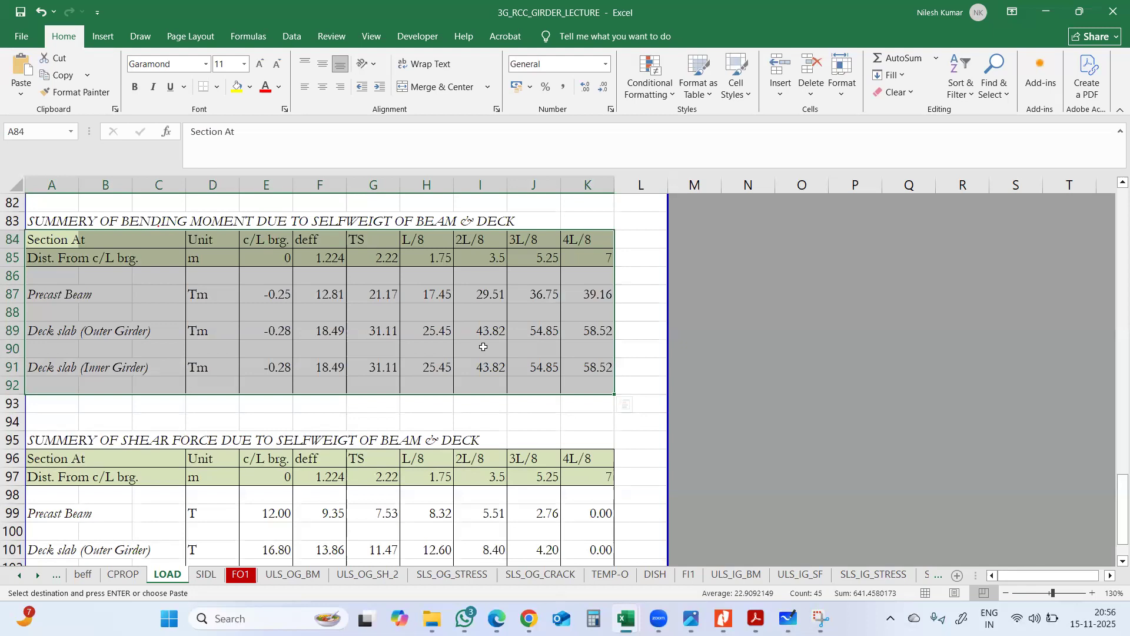
Examine the self-weight bending moment summary table and check the formula behind the precast beam moment at 2L/8
{"action": "scroll", "coordinate": [165, 367], "scroll_direction": "up", "scroll_amount": 1}
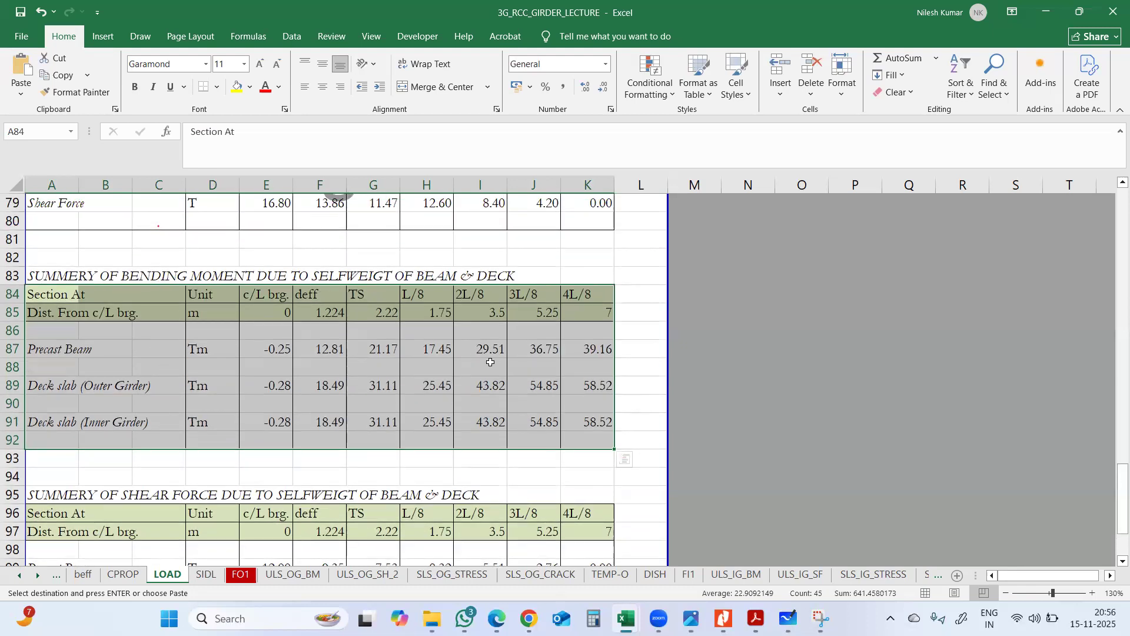
{"action": "left_click_drag", "start_coordinate": [62, 303], "coordinate": [563, 443]}
{"action": "left_click", "coordinate": [496, 357]}
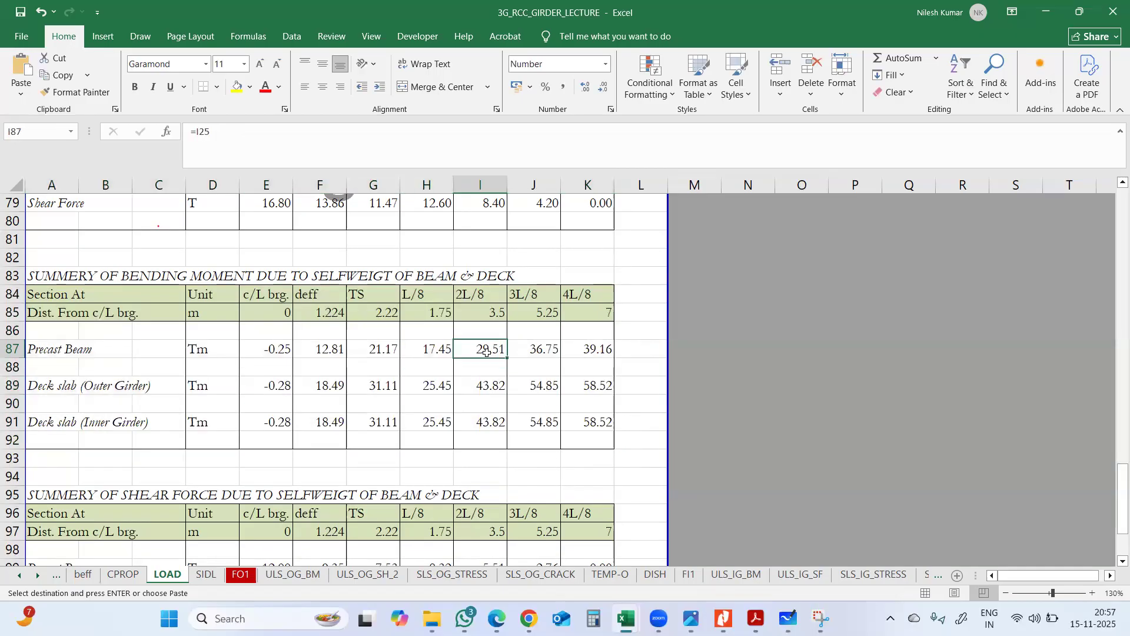
Review the precast beam load diagram and the bending moment row of the precast beam dead load table
{"action": "scroll", "coordinate": [532, 334], "scroll_direction": "up", "scroll_amount": 7}
{"action": "scroll", "coordinate": [531, 334], "scroll_direction": "up", "scroll_amount": 19}
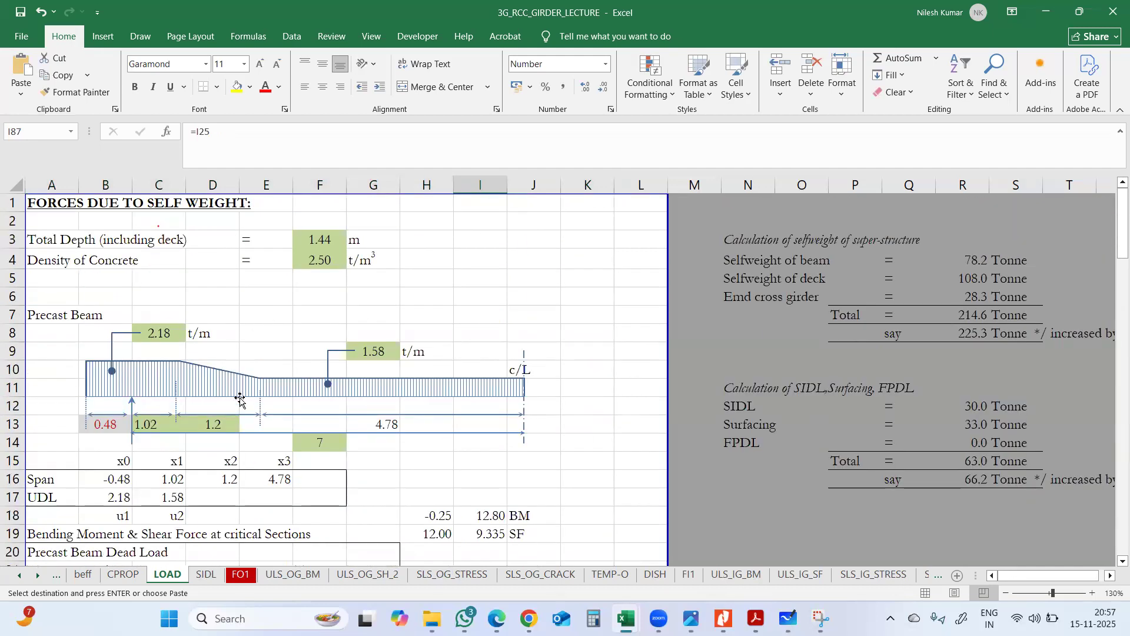
{"action": "left_click", "coordinate": [286, 385]}
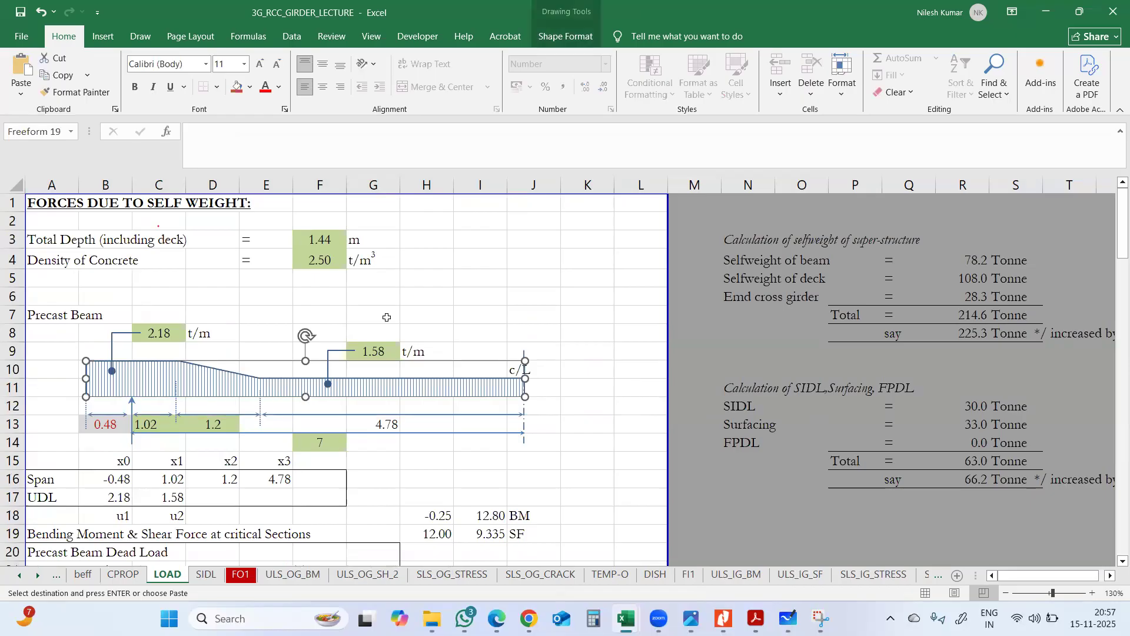
{"action": "scroll", "coordinate": [442, 316], "scroll_direction": "down", "scroll_amount": 5}
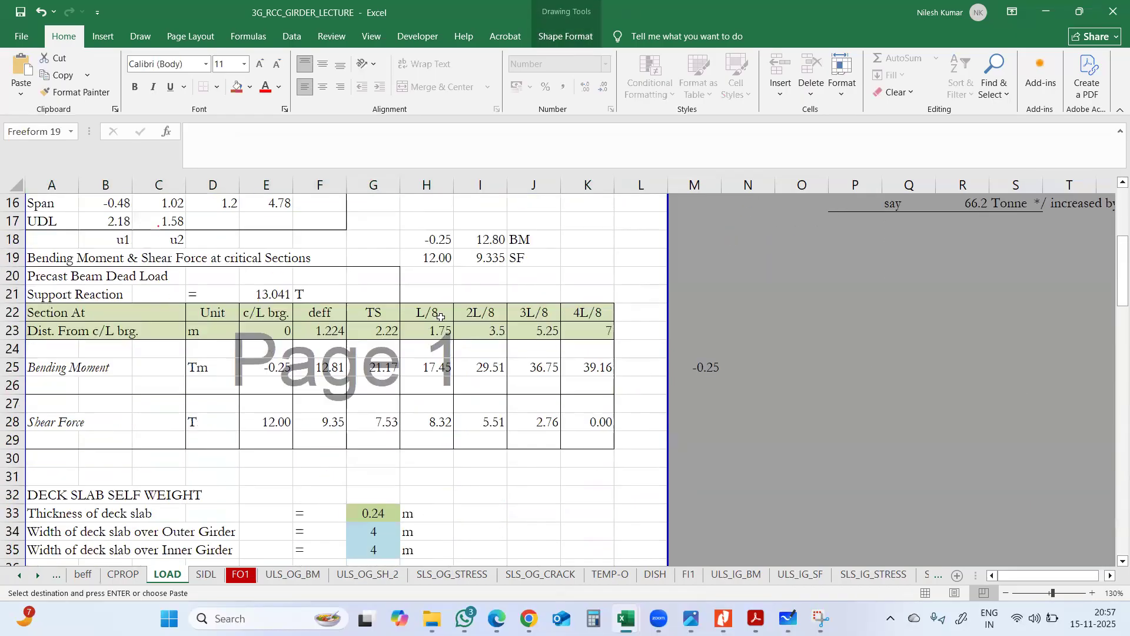
{"action": "left_click", "coordinate": [74, 371]}
{"action": "scroll", "coordinate": [652, 306], "scroll_direction": "down", "scroll_amount": 2}
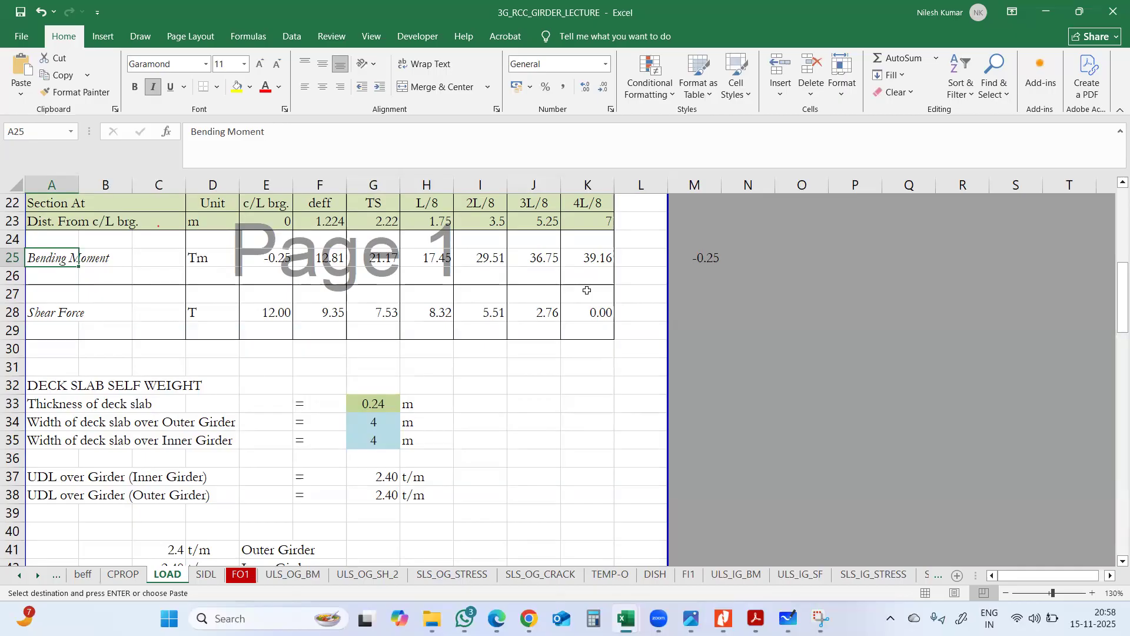
Check the total depth and concrete density inputs at the start of the self-weight force calculation
{"action": "scroll", "coordinate": [412, 329], "scroll_direction": "up", "scroll_amount": 6}
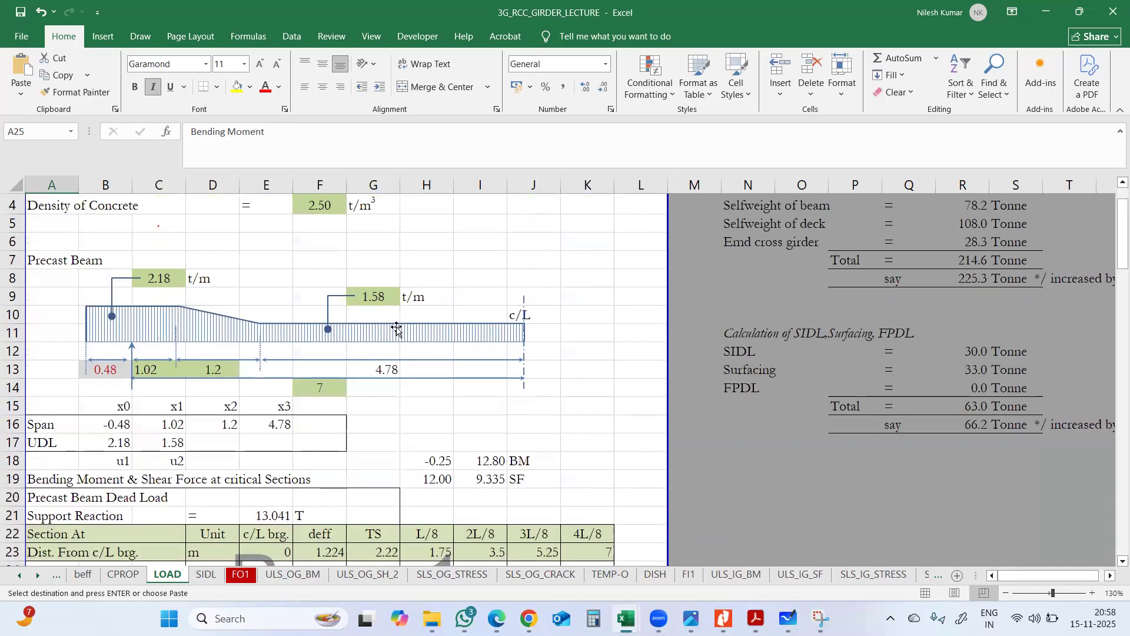
{"action": "scroll", "coordinate": [396, 330], "scroll_direction": "up", "scroll_amount": 1}
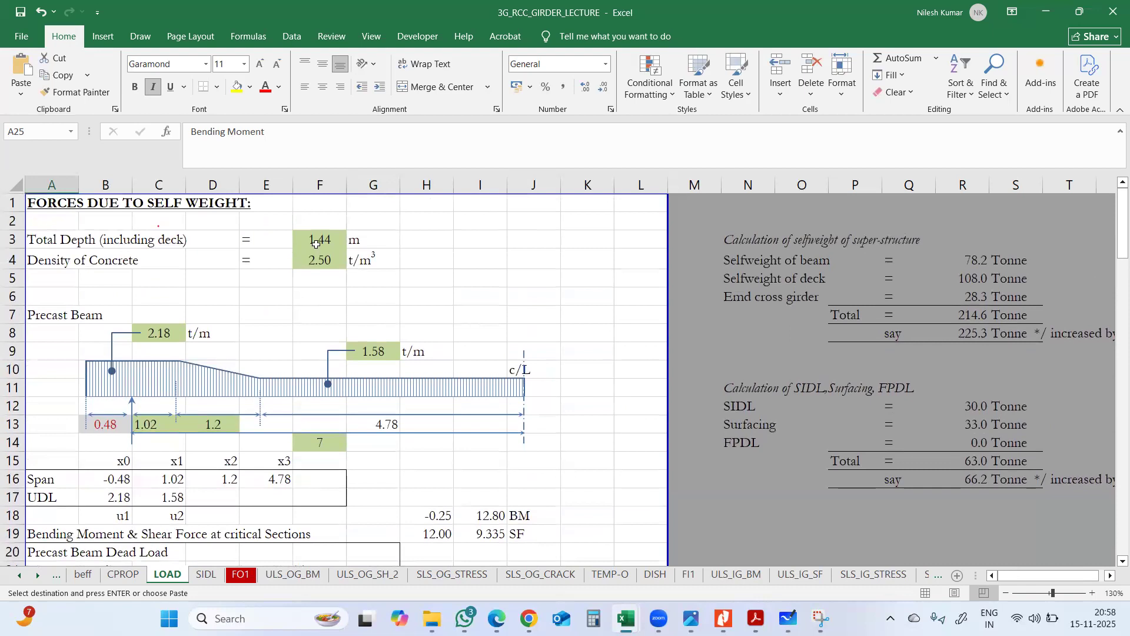
{"action": "left_click", "coordinate": [317, 242]}
{"action": "left_click", "coordinate": [316, 261]}
Examine the precast beam table's section headings from c/L brg. to 4L/8, and review the deck slab dead load tables through the inner girder
{"action": "scroll", "coordinate": [528, 303], "scroll_direction": "down", "scroll_amount": 1}
{"action": "scroll", "coordinate": [528, 303], "scroll_direction": "down", "scroll_amount": 4}
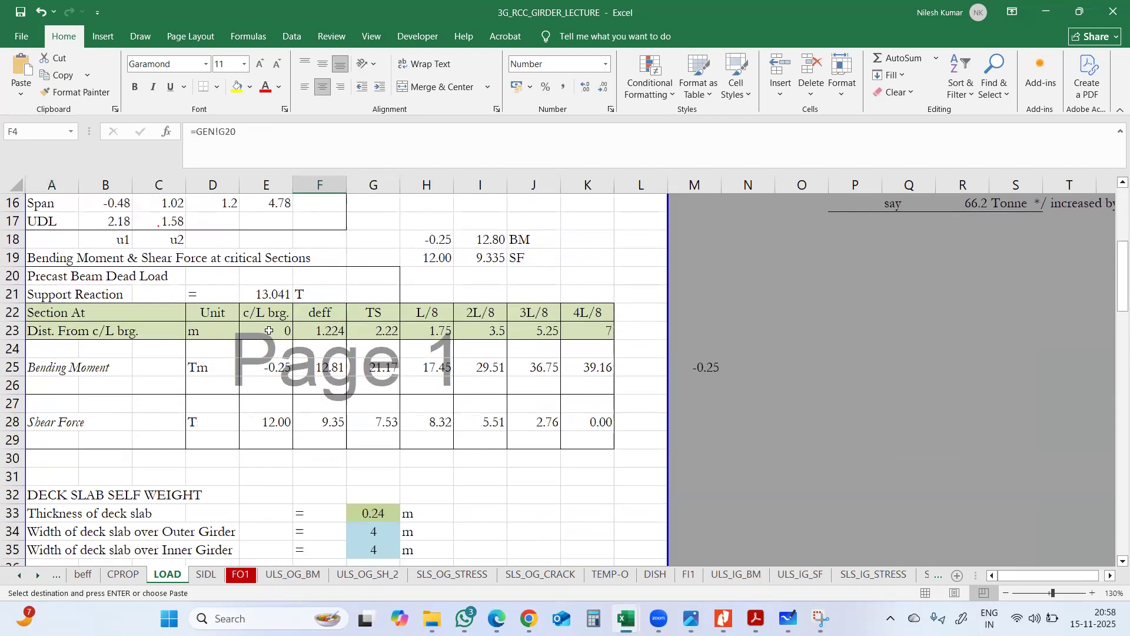
{"action": "left_click", "coordinate": [271, 312]}
{"action": "left_click", "coordinate": [343, 317]}
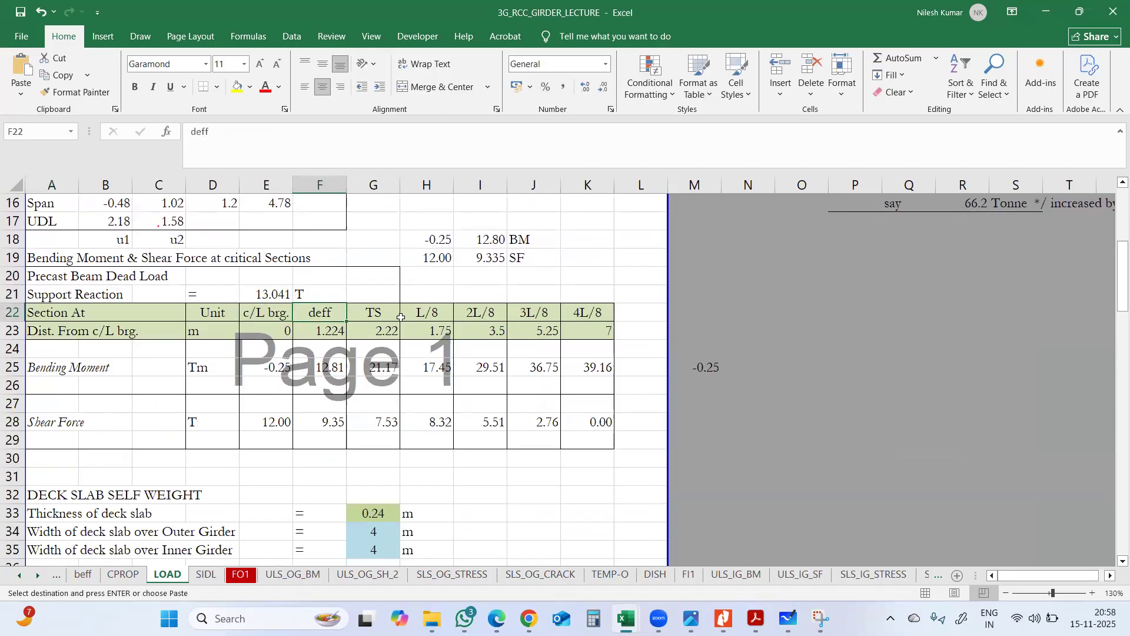
{"action": "left_click", "coordinate": [403, 317]}
{"action": "left_click", "coordinate": [500, 316]}
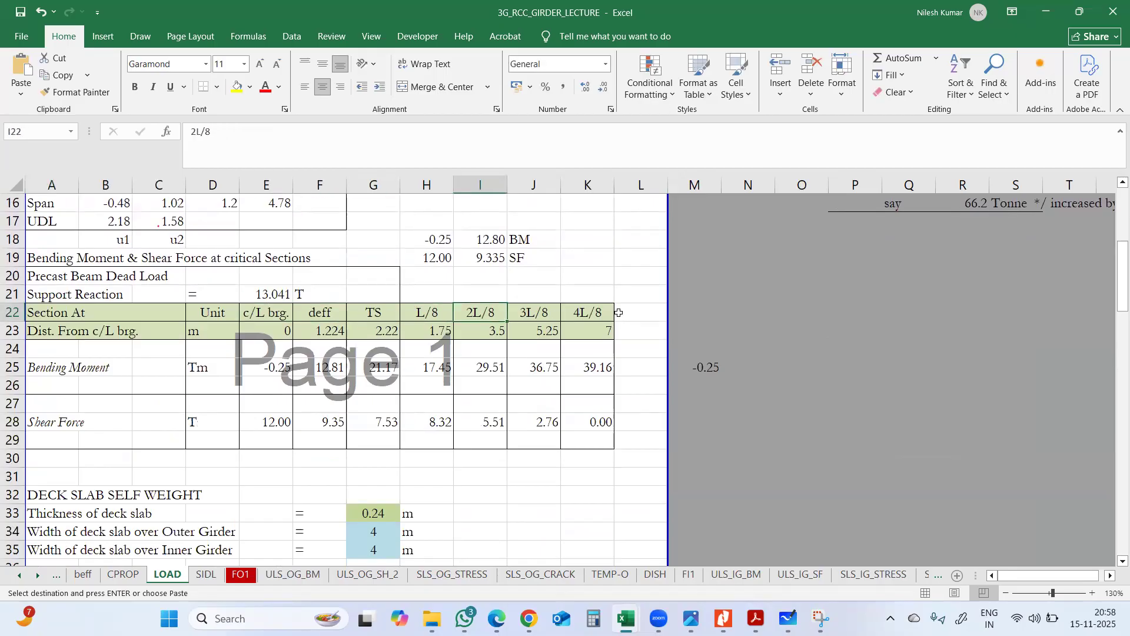
{"action": "left_click", "coordinate": [586, 316]}
{"action": "scroll", "coordinate": [513, 341], "scroll_direction": "down", "scroll_amount": 8}
{"action": "scroll", "coordinate": [513, 347], "scroll_direction": "down", "scroll_amount": 4}
{"action": "scroll", "coordinate": [481, 351], "scroll_direction": "down", "scroll_amount": 4}
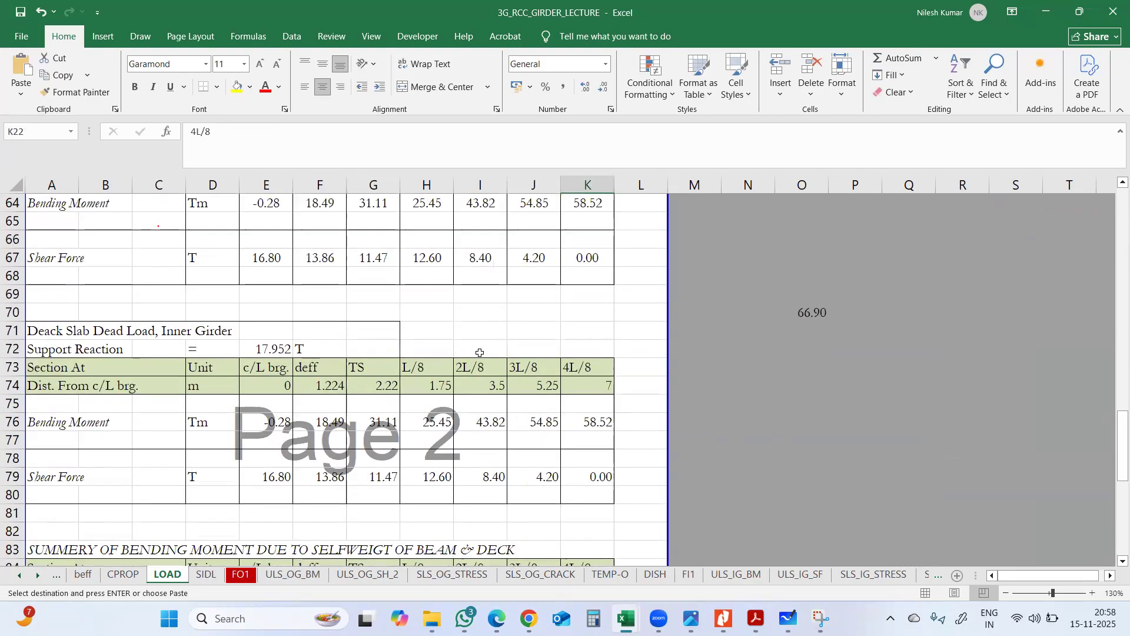